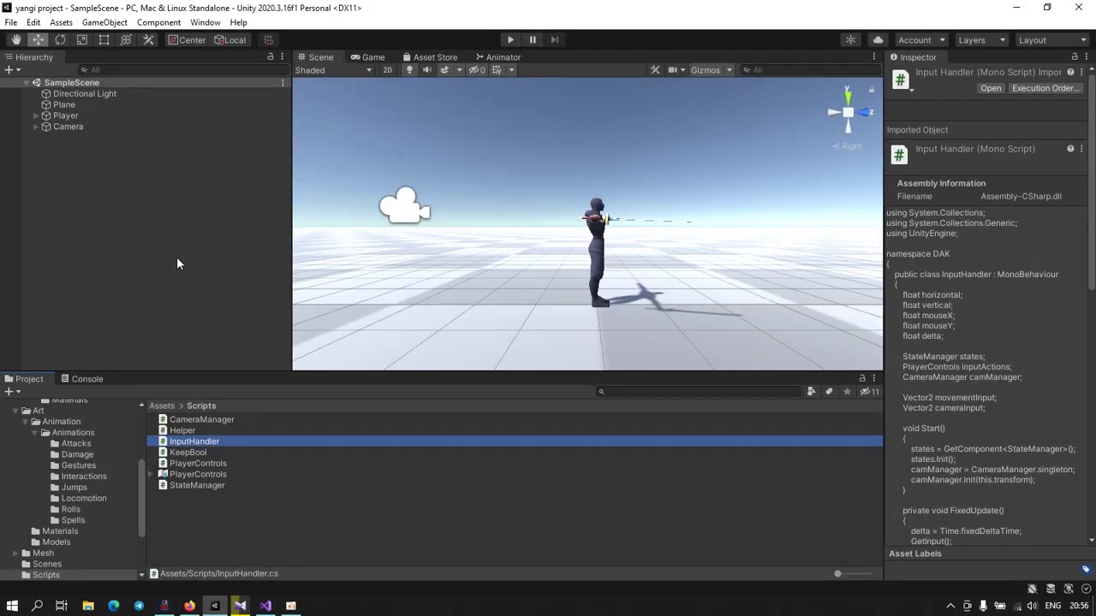
Step: Switch from Unity to the Visual Studio window showing the InputHandler script
left_click(265, 608)
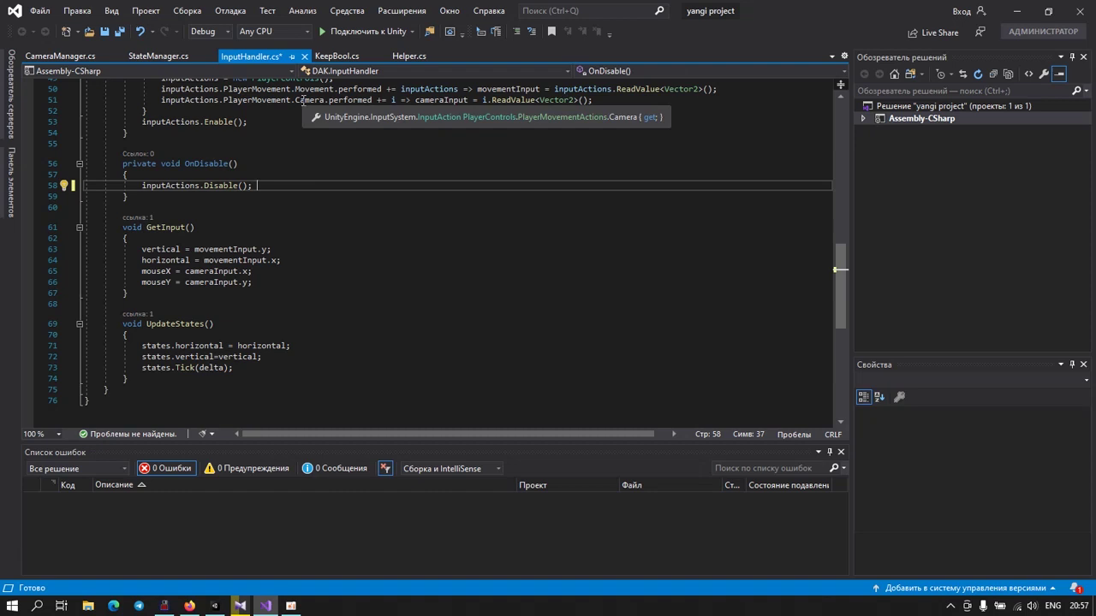
Step: Declare 'public Vector3 moveDir;' on line 11 of StateManager.cs, below the horizontal field
left_click(169, 57)
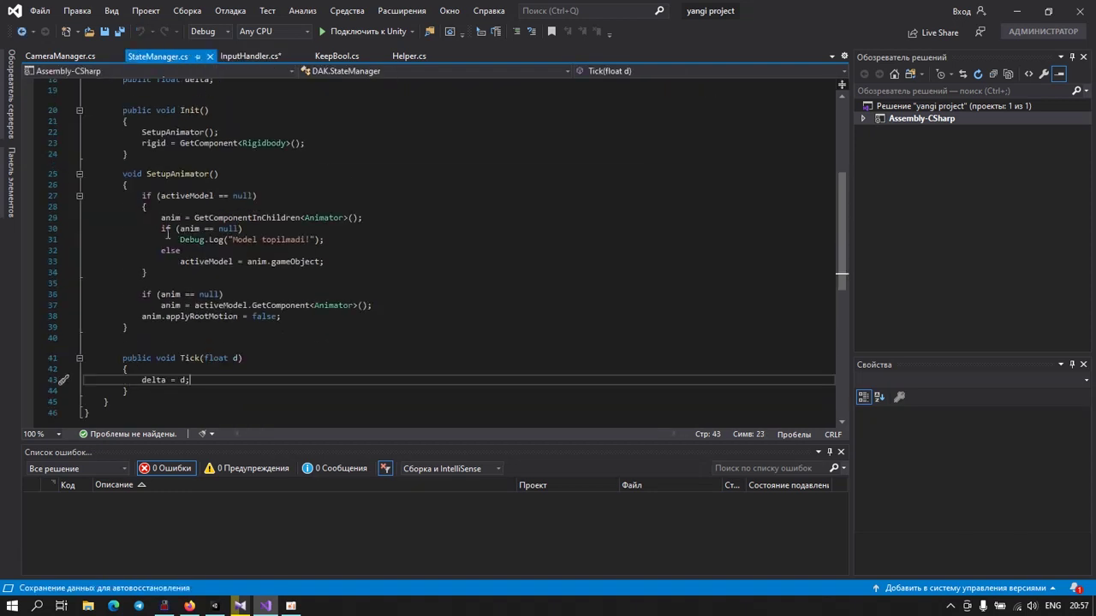
scroll(176, 248, "up", 4)
scroll(175, 248, "up", 1)
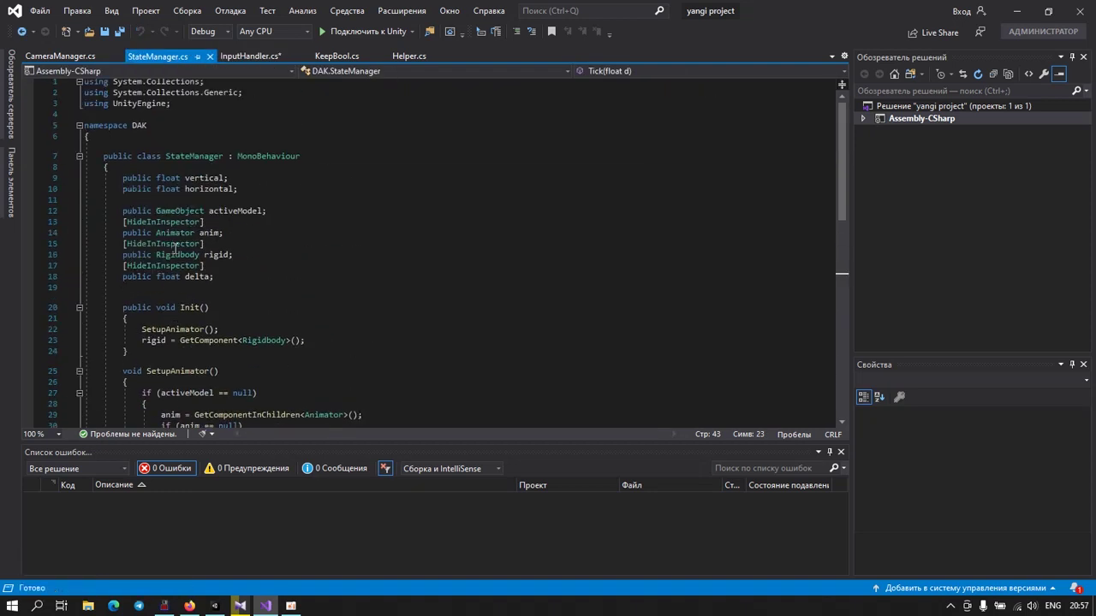
left_click(153, 198)
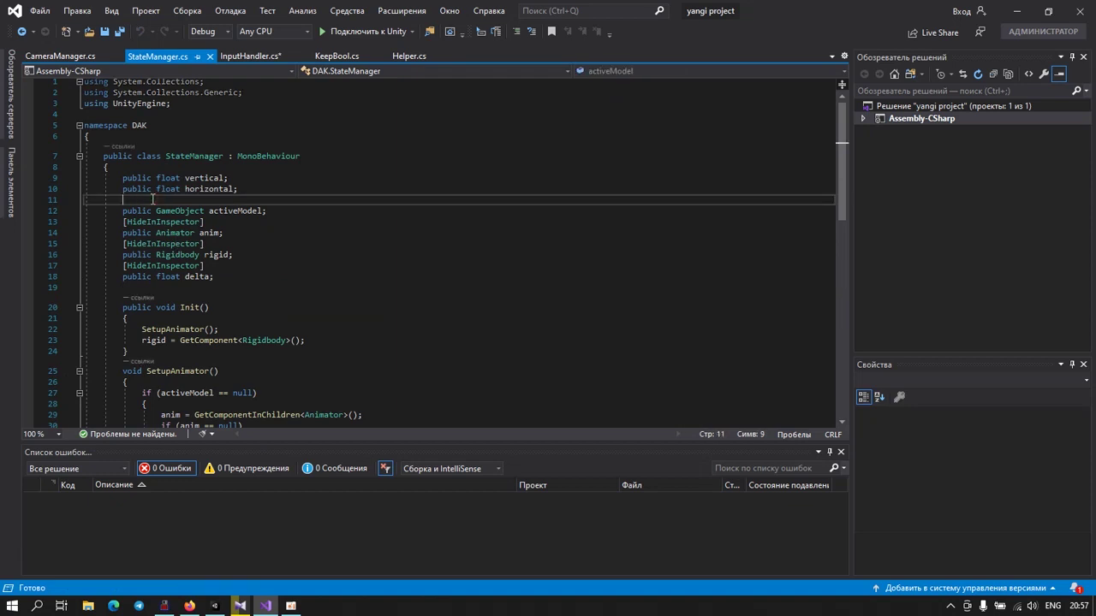
type("public ")
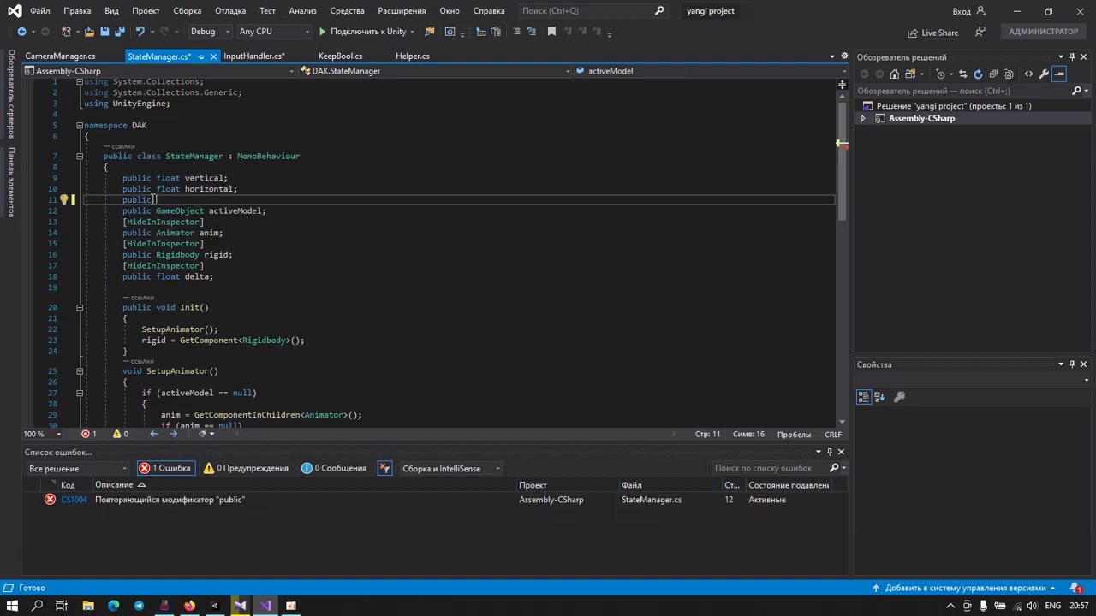
type("Vec")
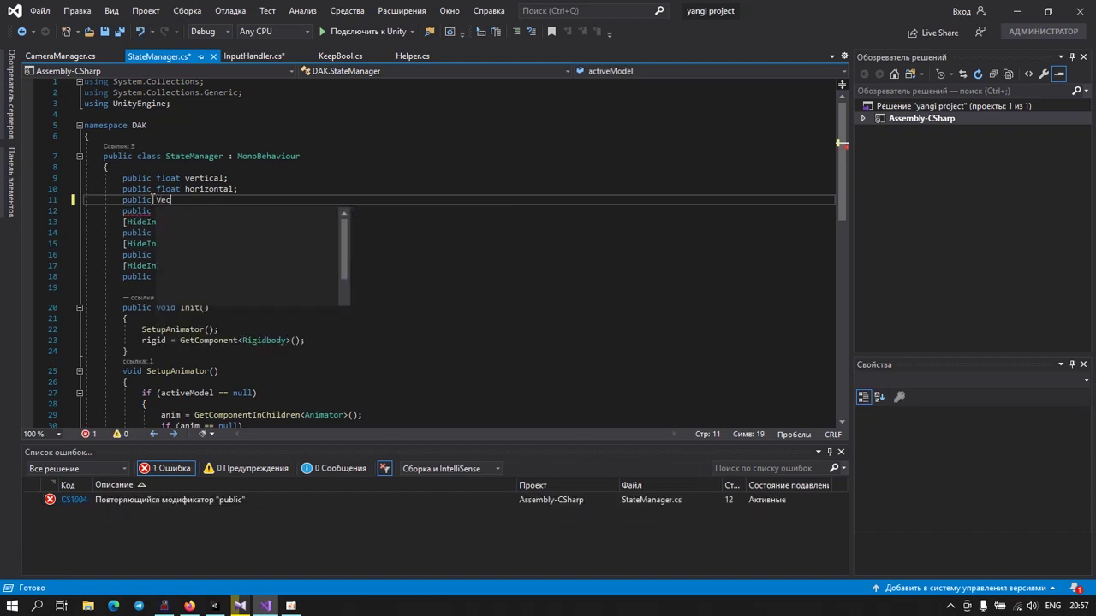
type("tor2 ")
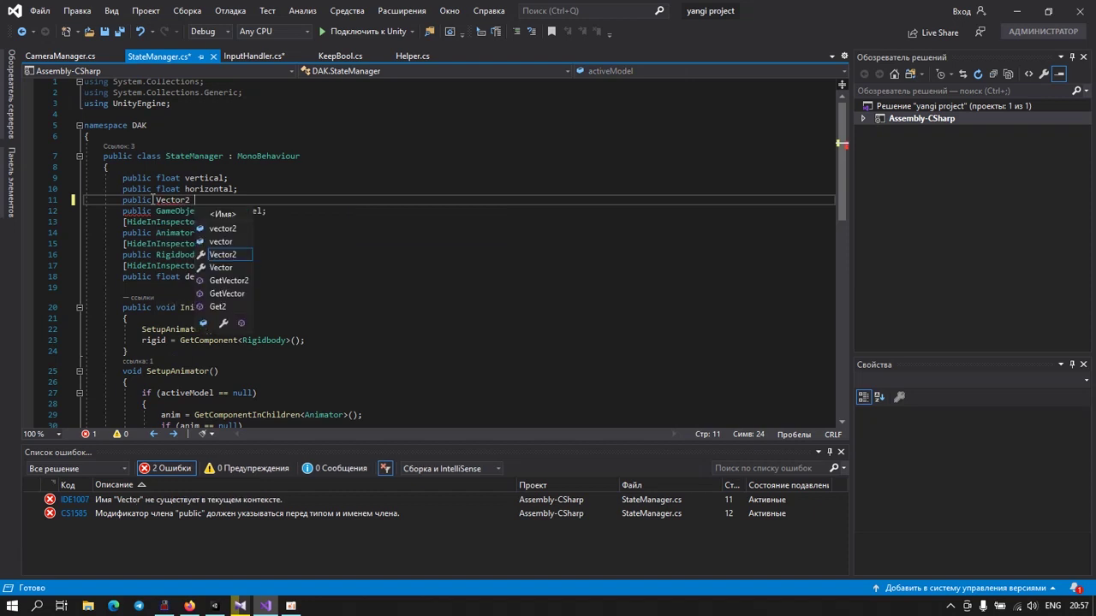
key("BackSpace")
key("BackSpace")
type("3")
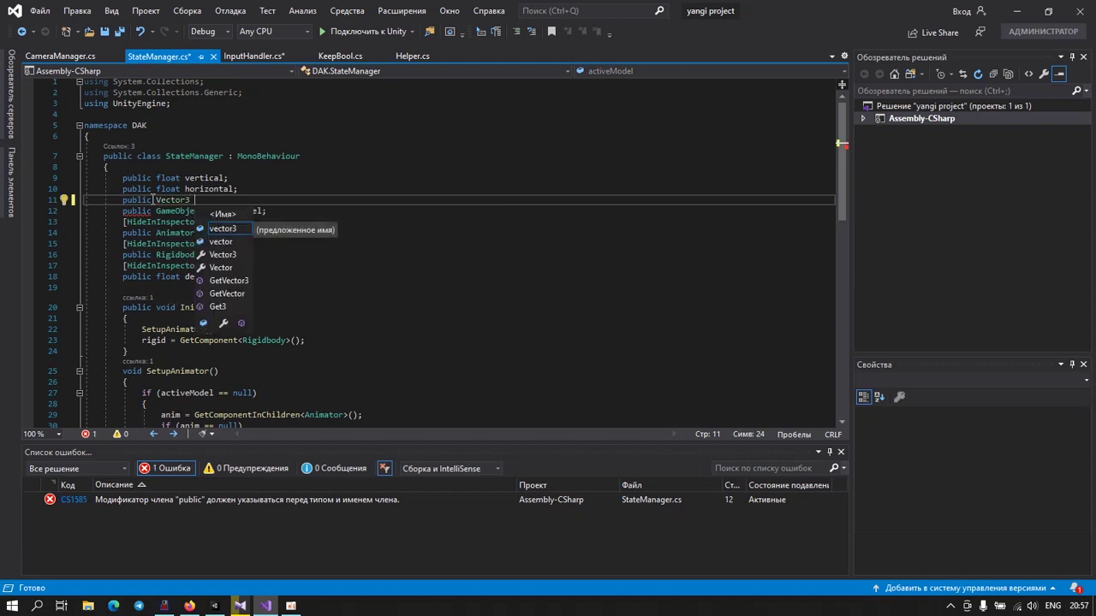
type(" moveDir")
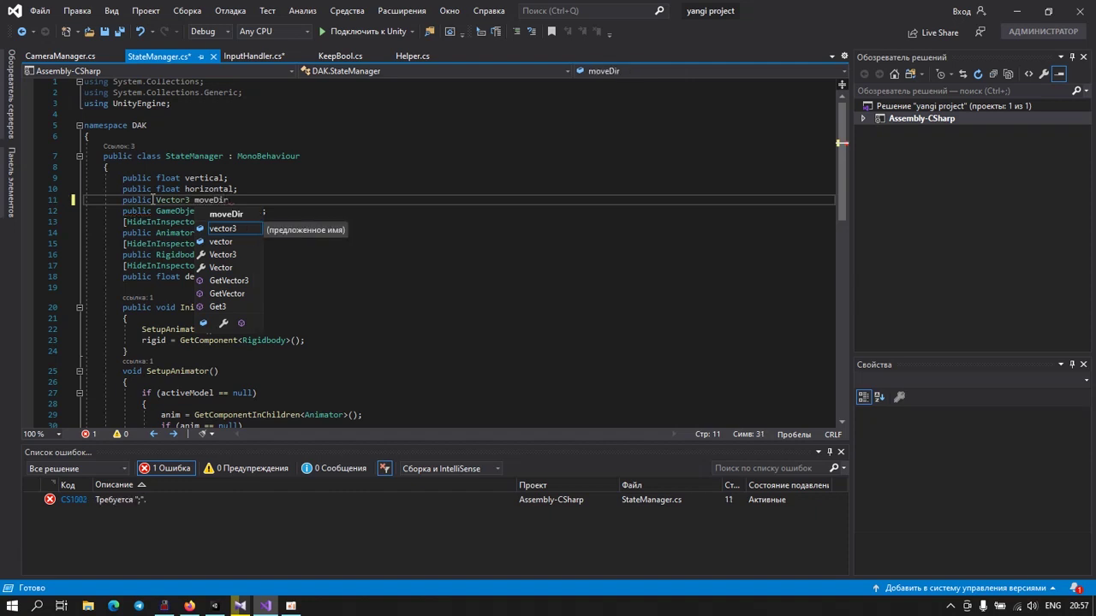
type(";")
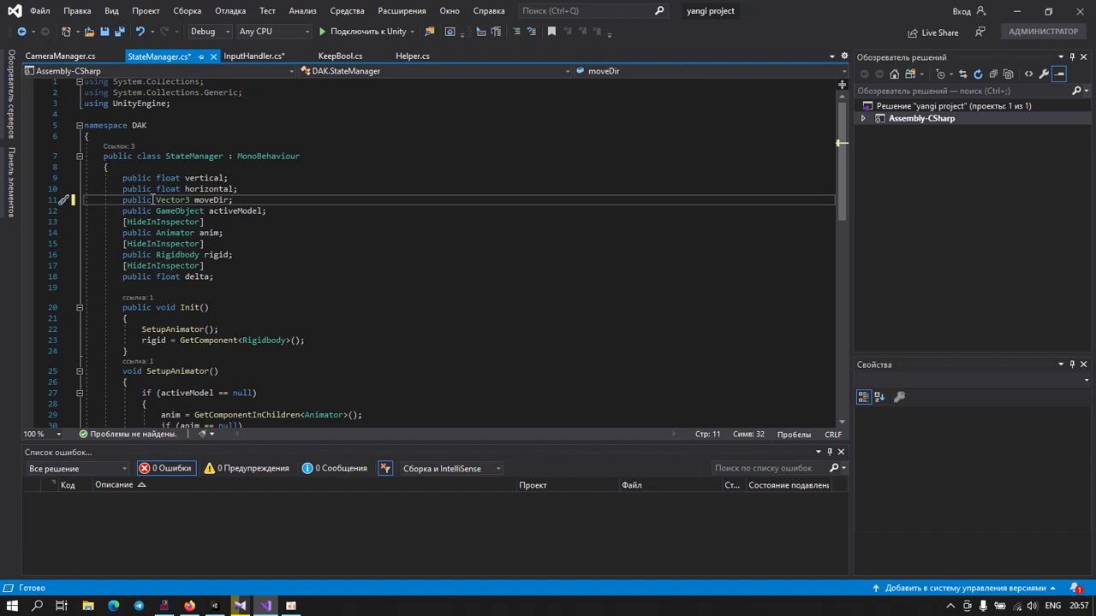
key("Return")
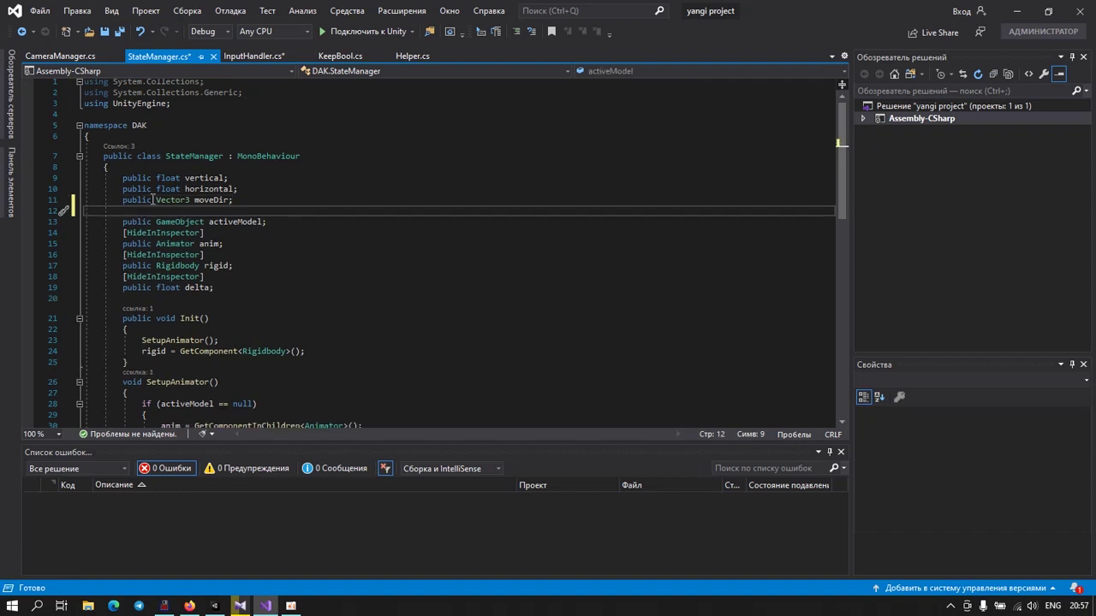
left_click(266, 606)
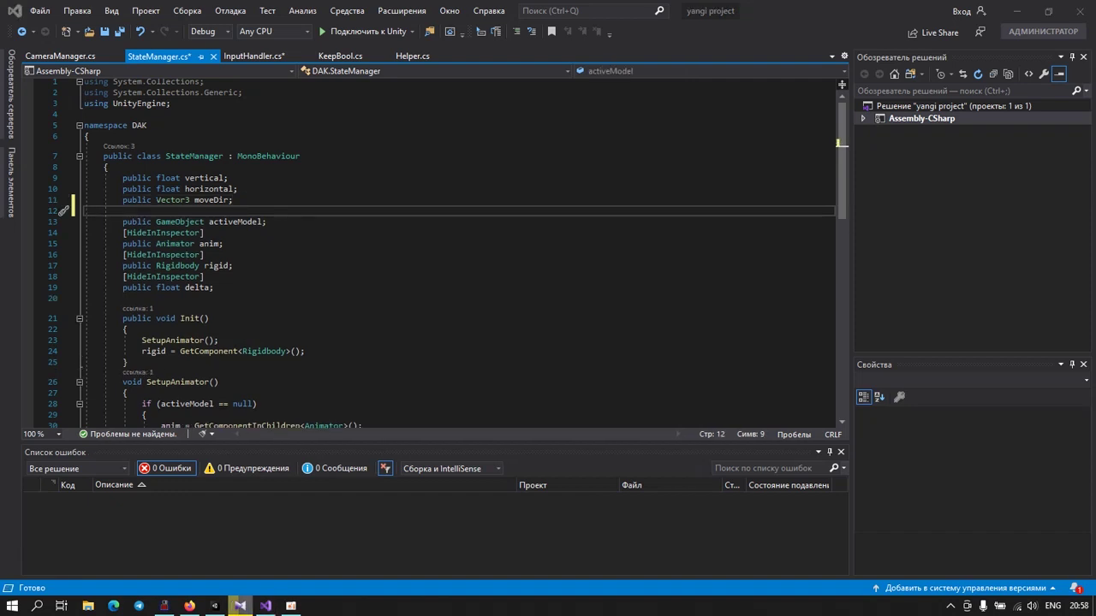
Step: Make the pivot and camTrans fields in CameraManager.cs public
left_click(73, 56)
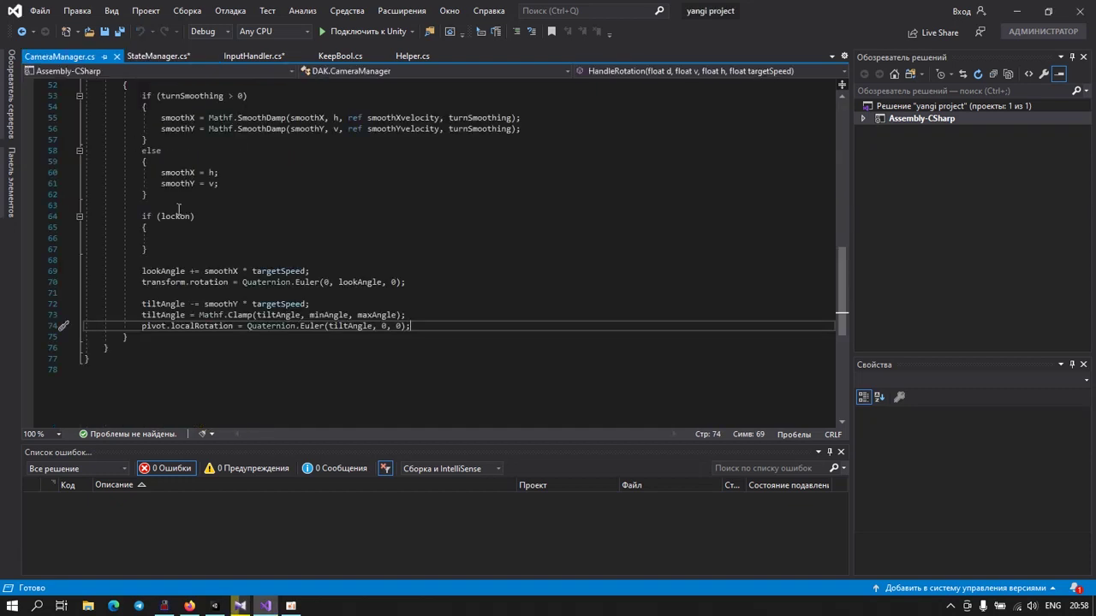
scroll(179, 209, "up", 6)
scroll(179, 209, "up", 2)
scroll(179, 209, "up", 7)
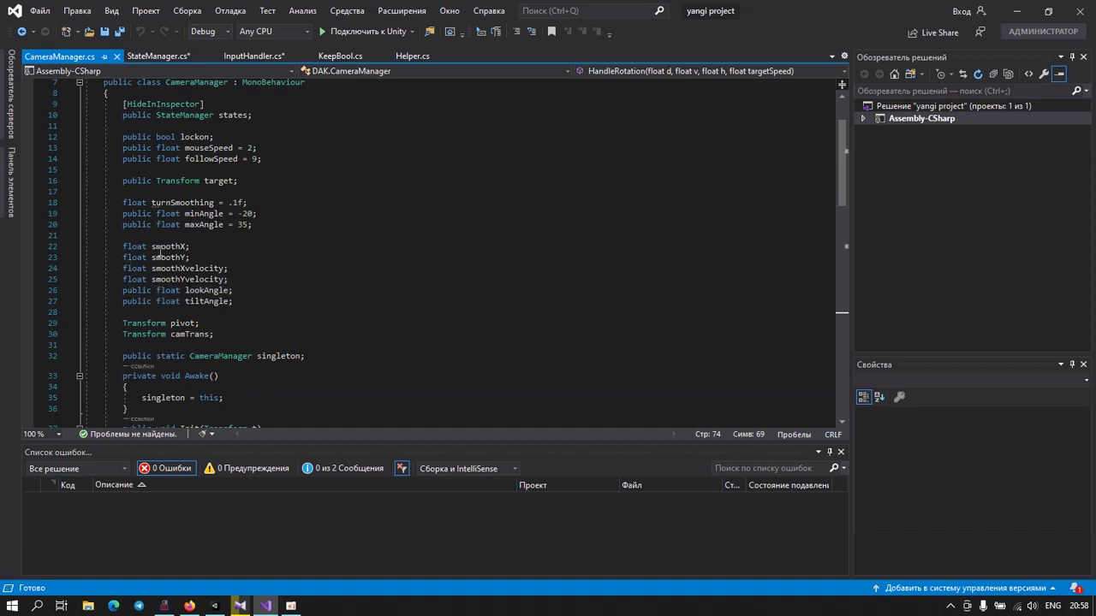
scroll(158, 250, "up", 1)
scroll(159, 250, "up", 1)
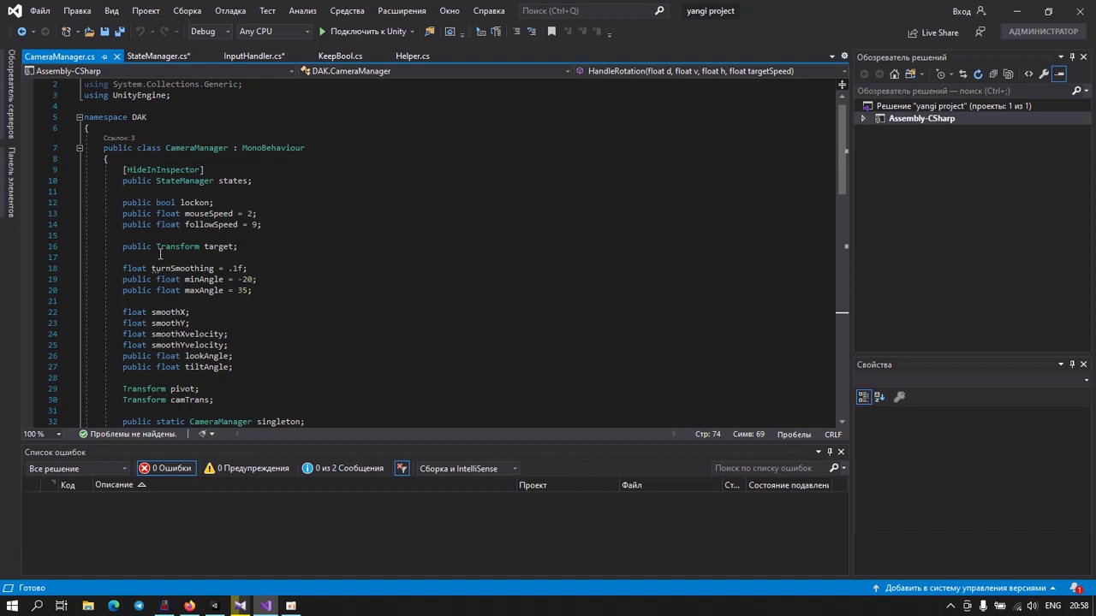
scroll(159, 254, "down", 2)
scroll(159, 255, "down", 1)
left_click(122, 291)
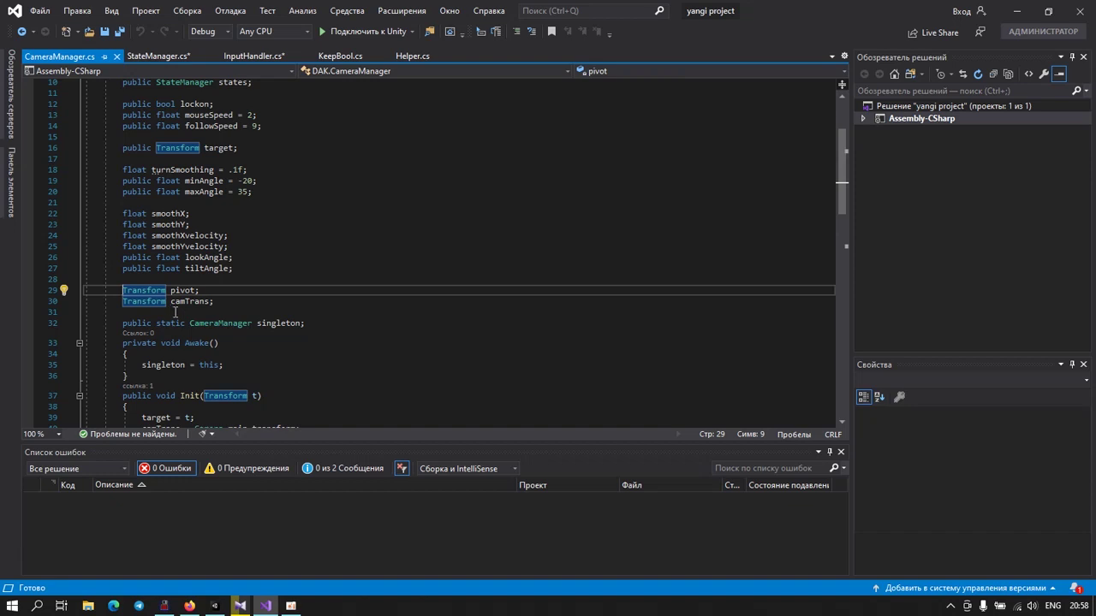
type("public")
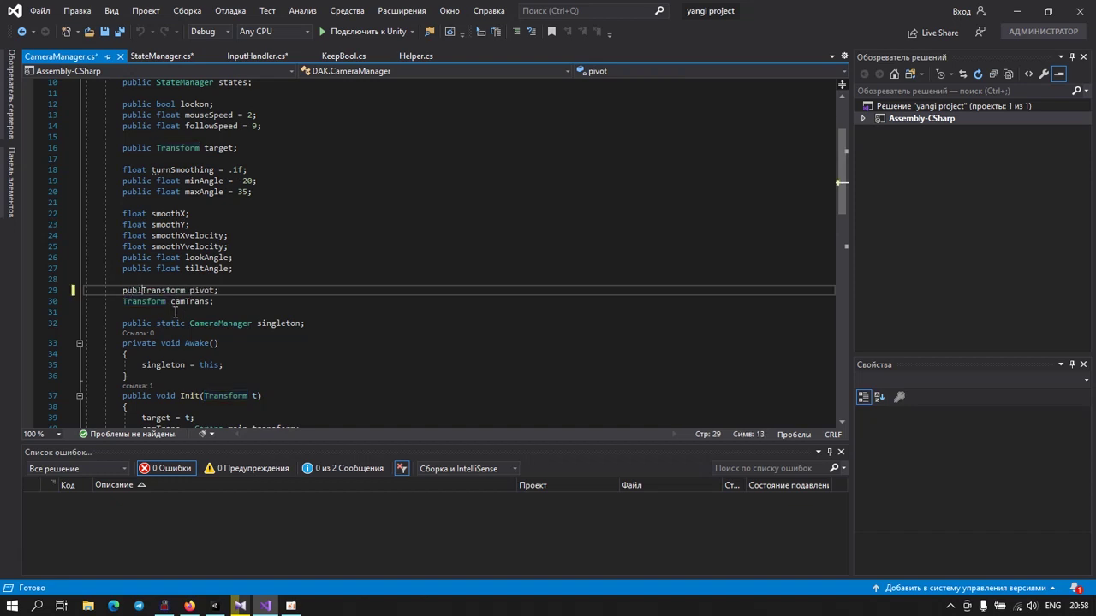
key("Down")
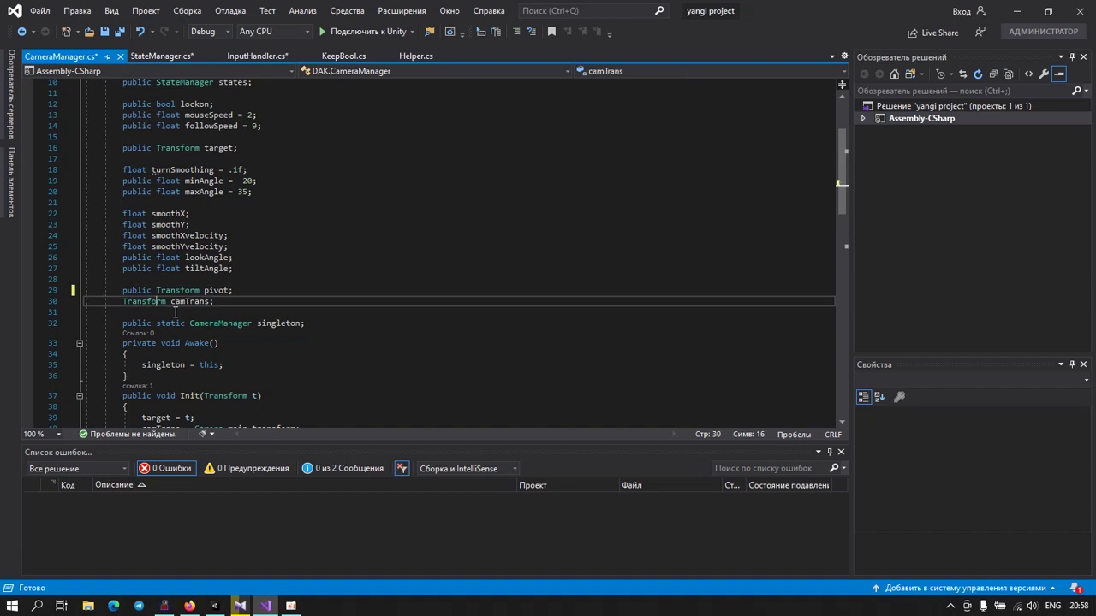
key("Home")
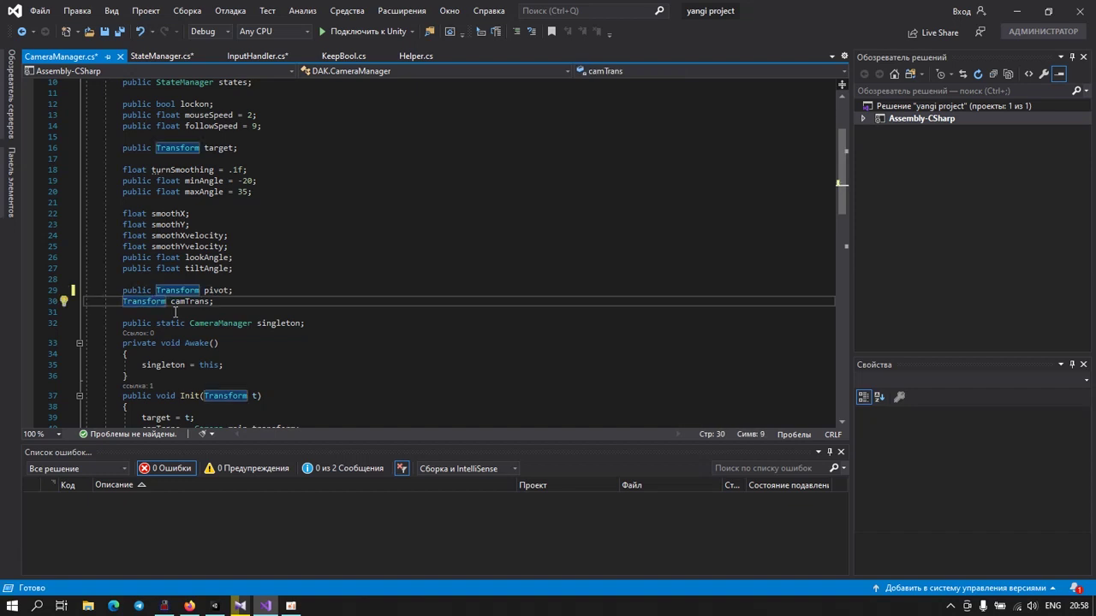
type("public")
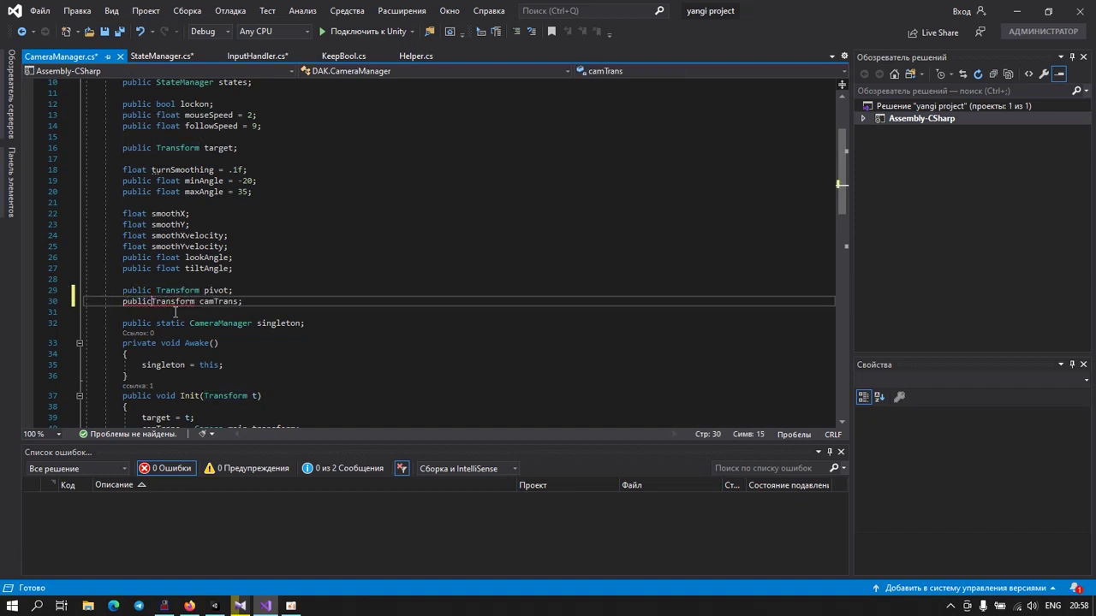
Step: Add a [HideInInspector] attribute above both the pivot and camTrans fields
key("Up")
key("Left")
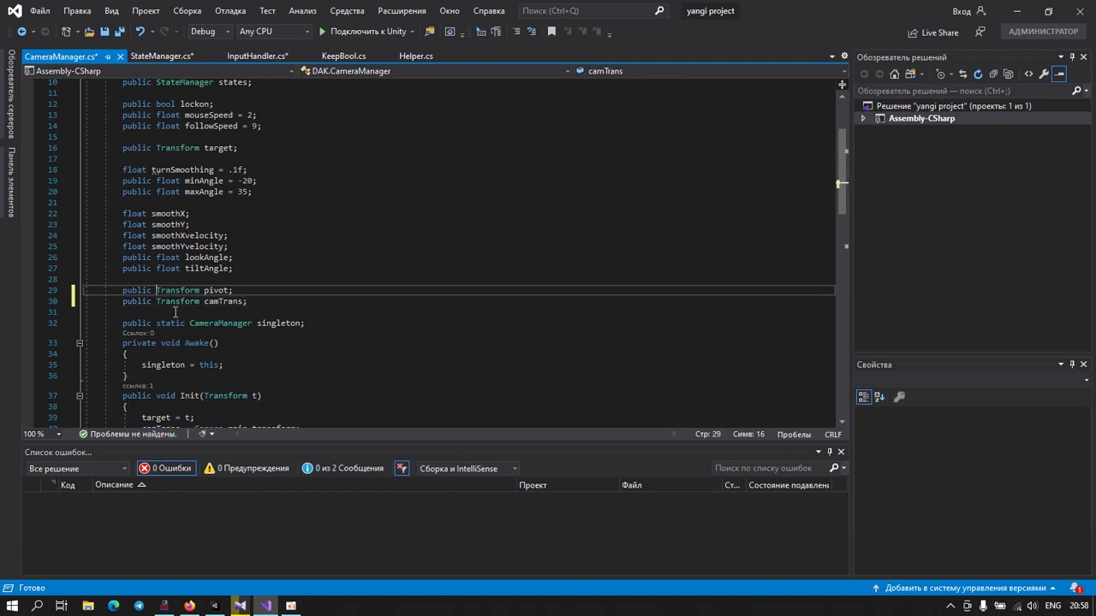
key("Home")
key("Return")
key("Up")
type("[Hi")
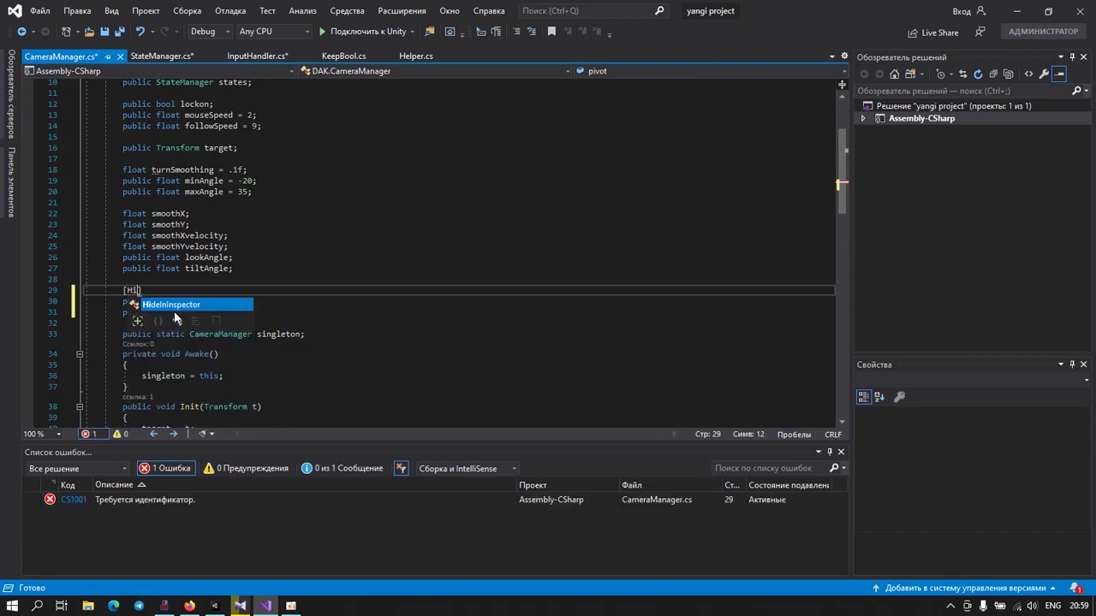
key("Tab")
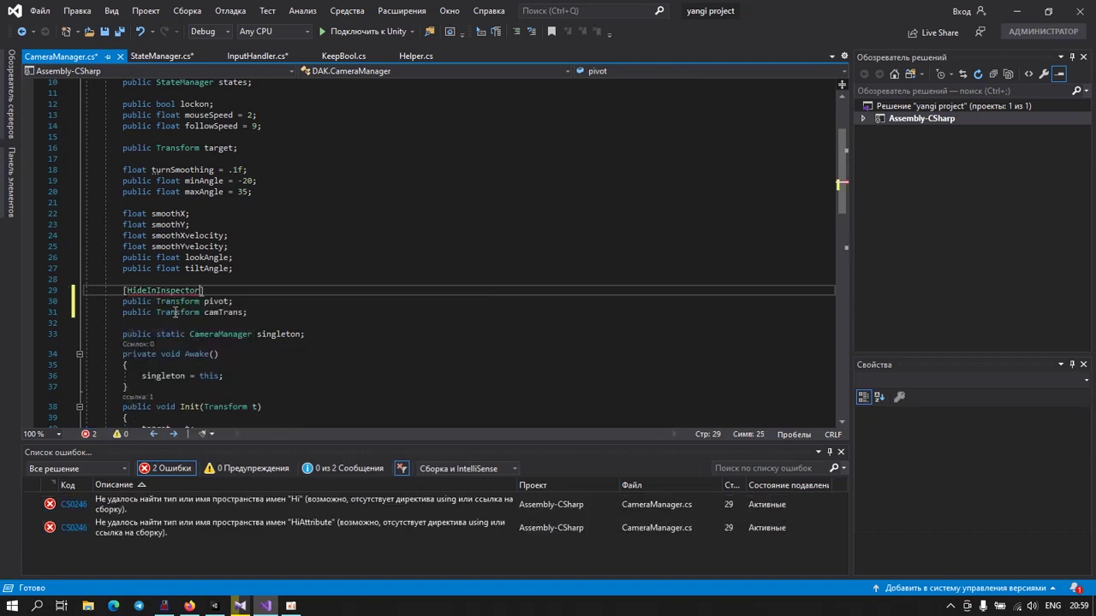
left_click(175, 313)
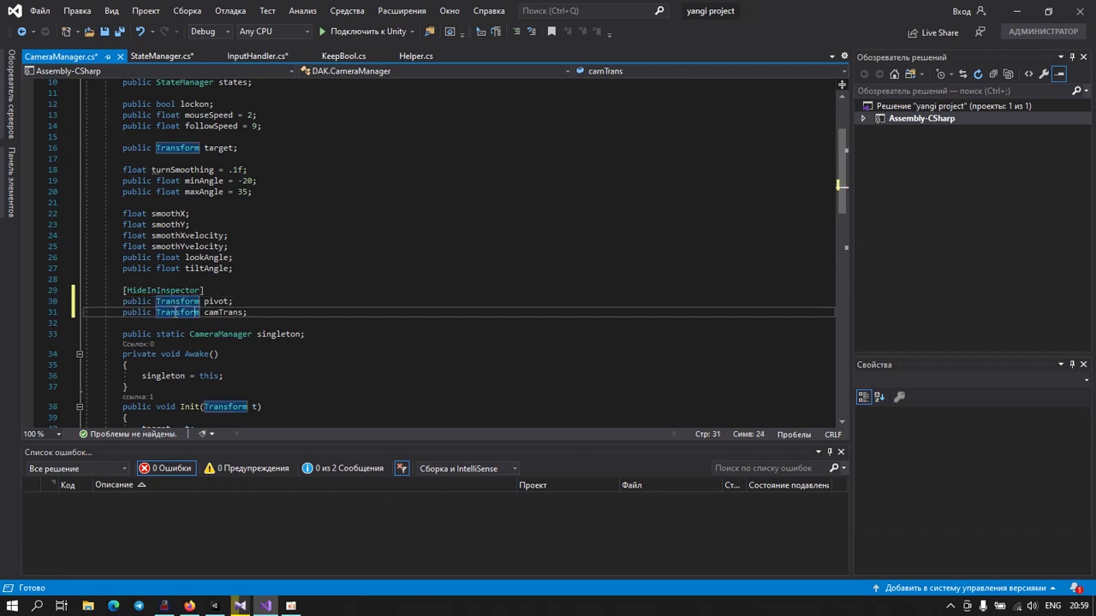
key("ctrl+Return")
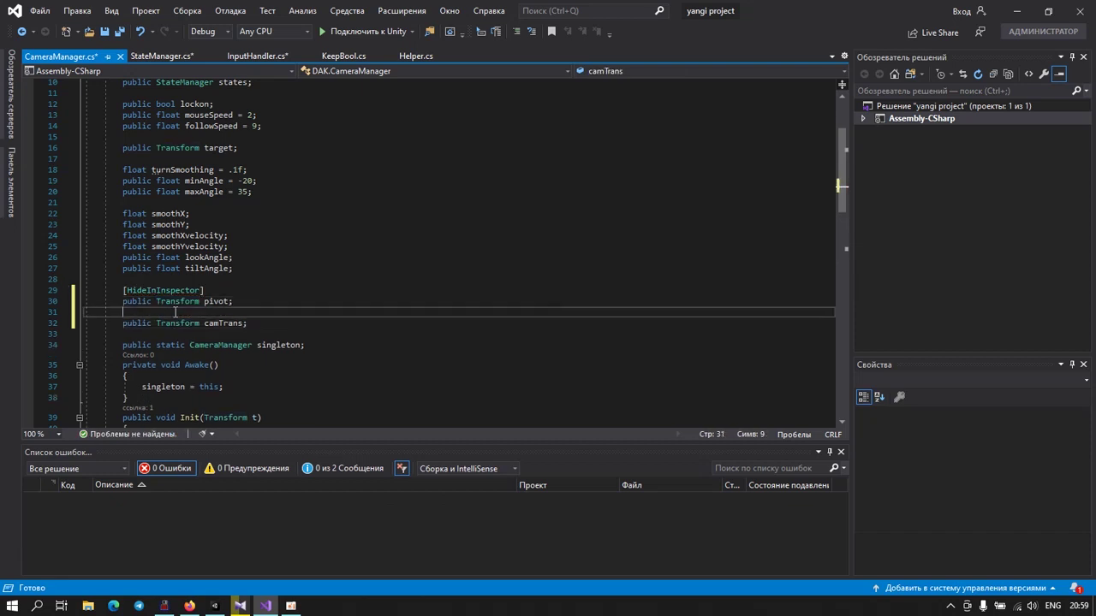
type("[")
type("Hi")
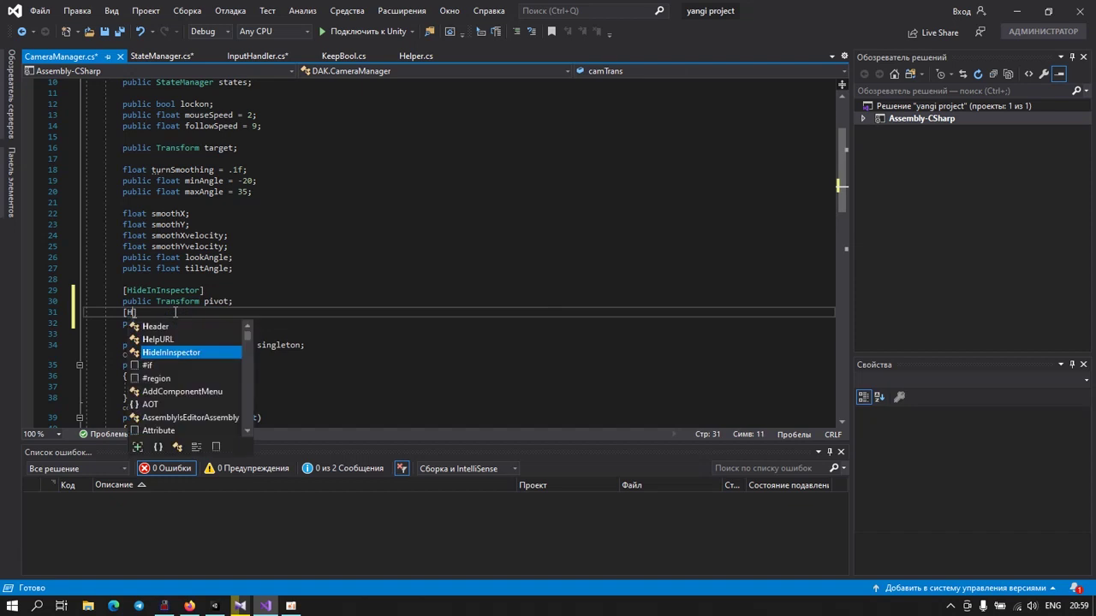
key("Tab")
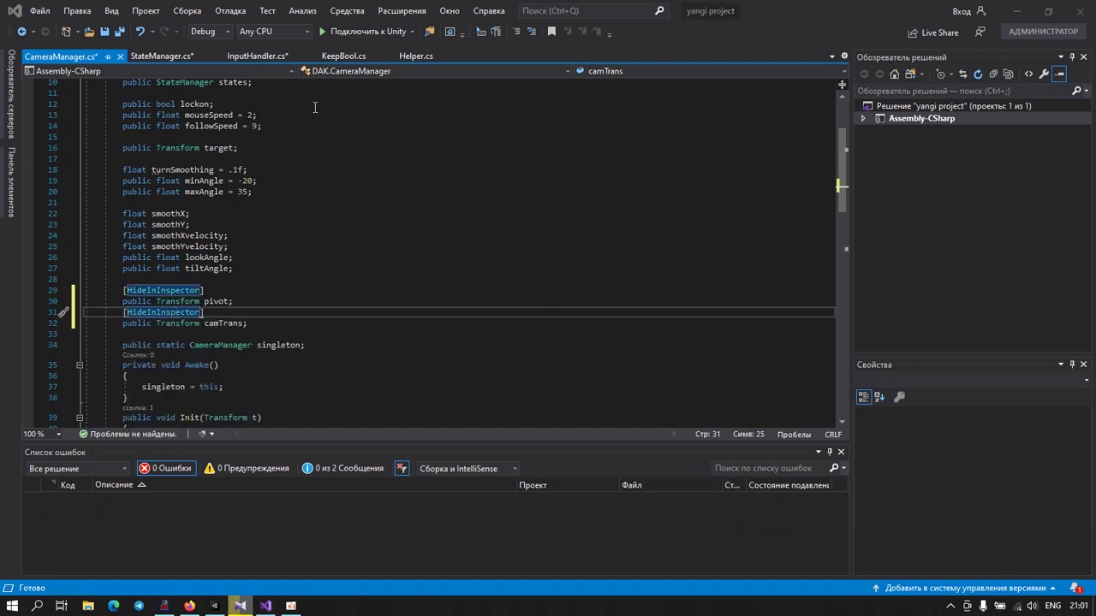
left_click(169, 56)
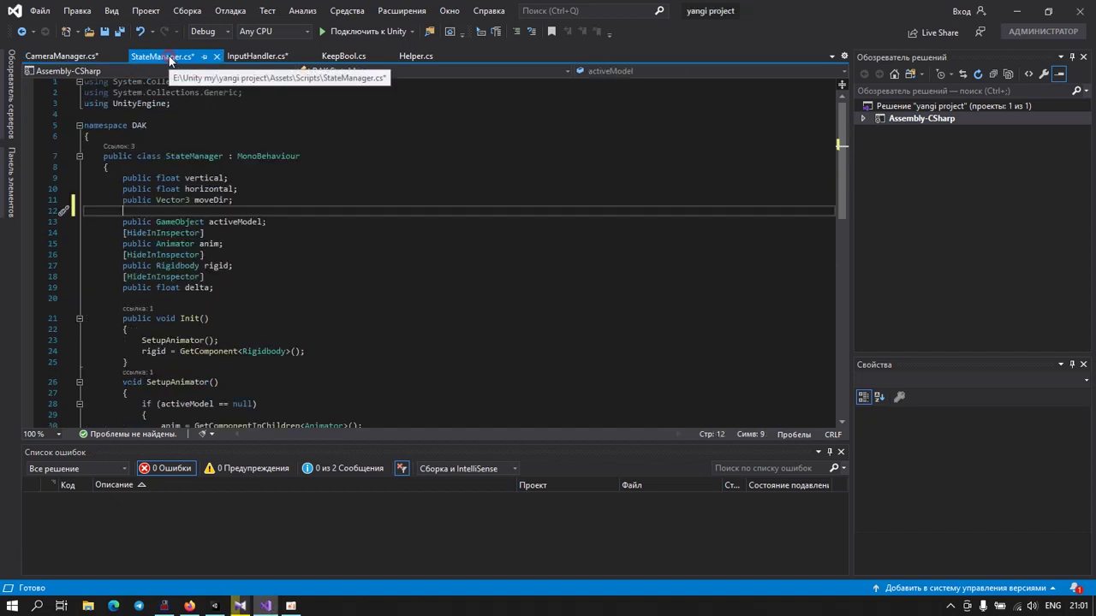
Step: In InputHandler's UpdateStates, add Vector3 v = vertical * camManager.transform.forward
left_click(240, 57)
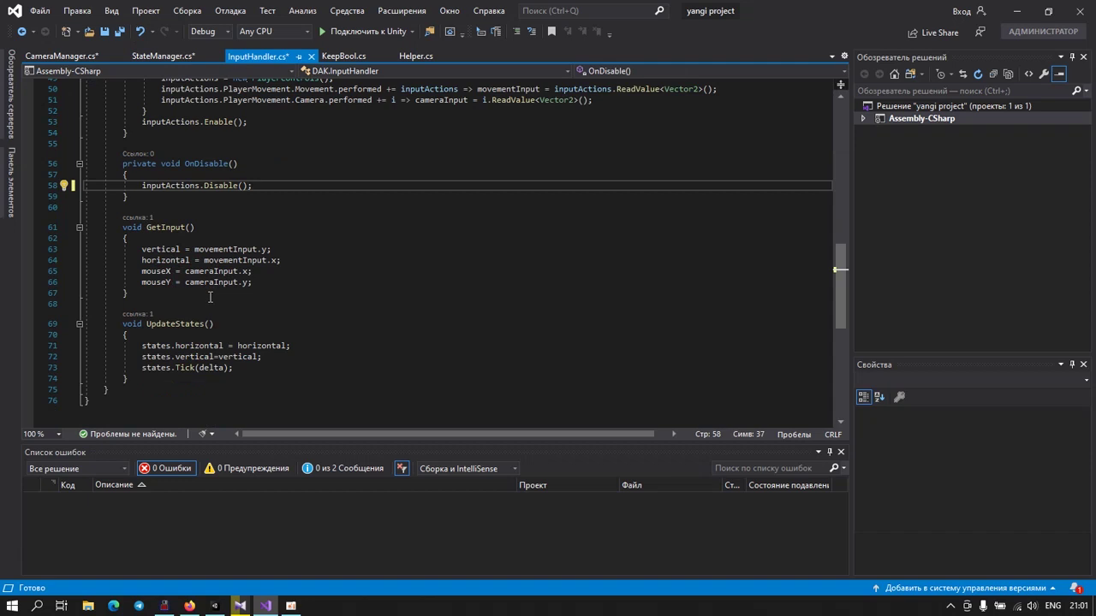
left_click(247, 368)
key("Return")
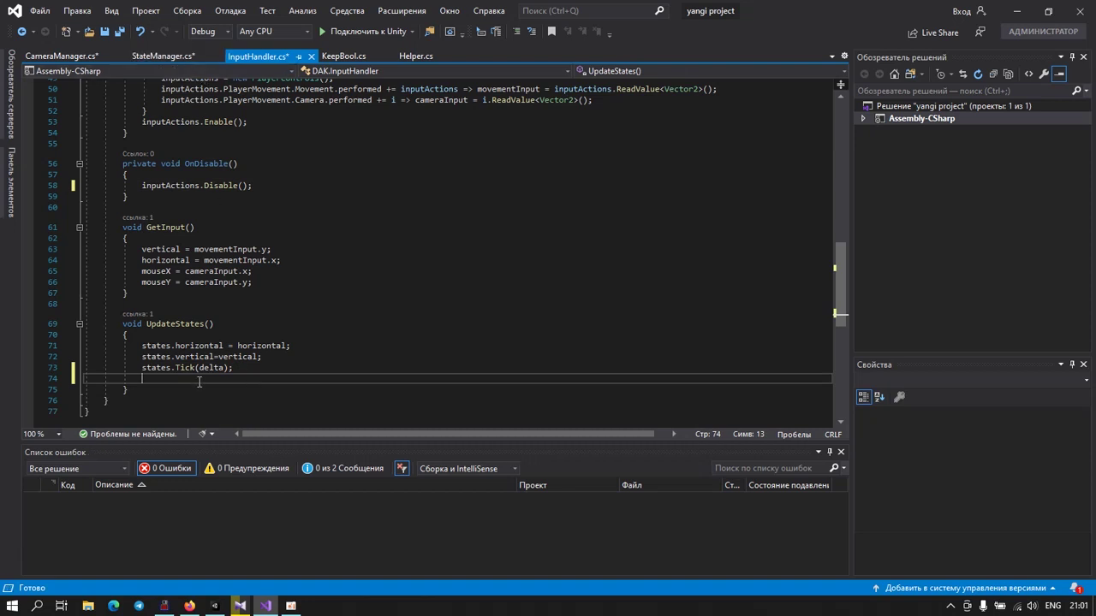
key("Return")
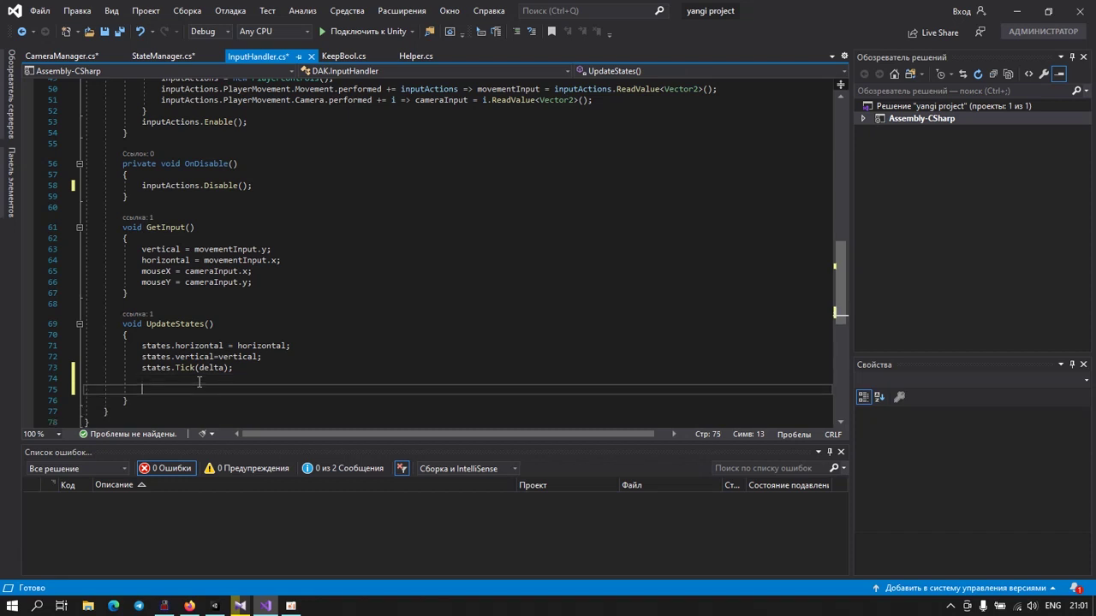
type("vector")
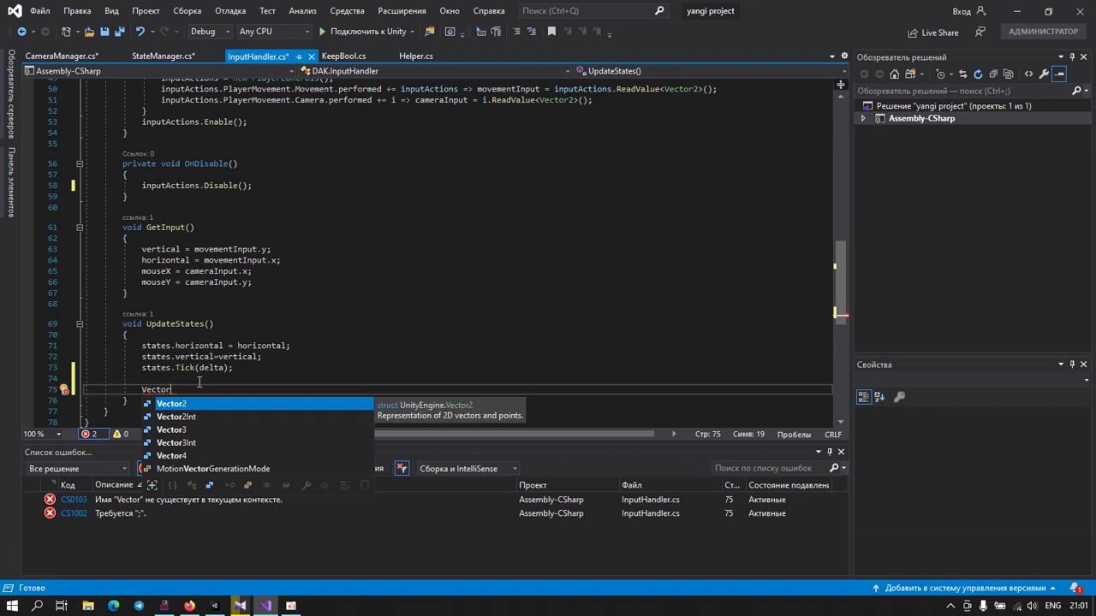
type("3 ")
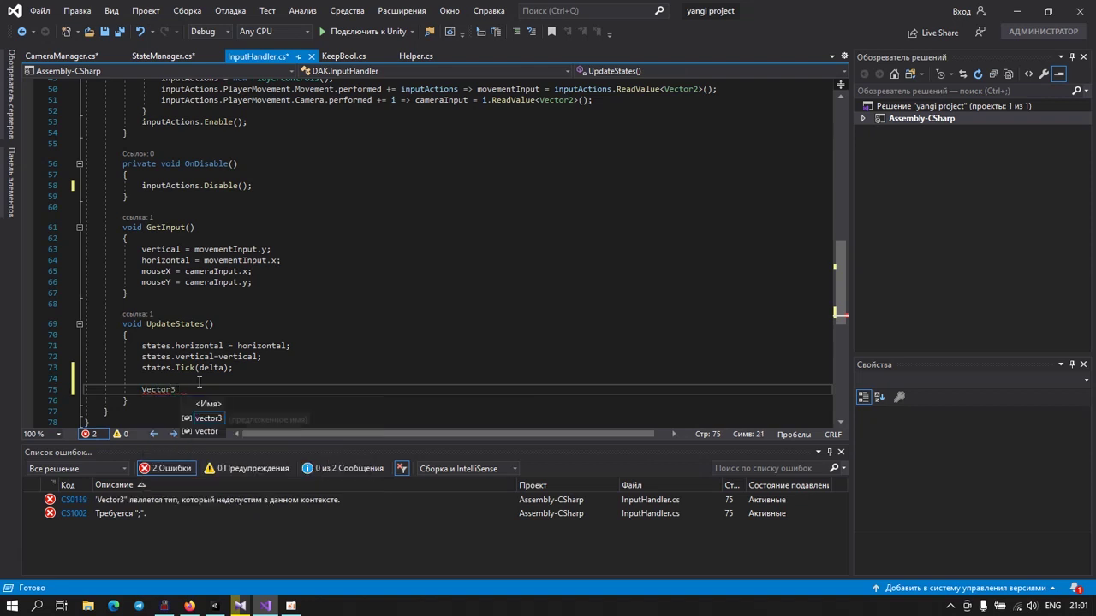
type("y=")
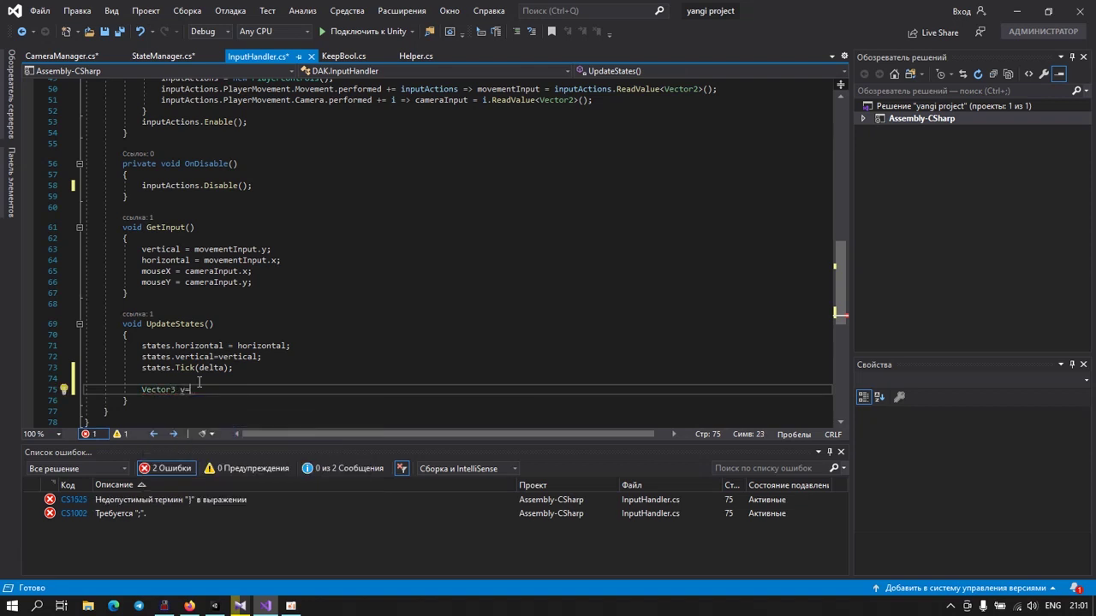
type("vertical")
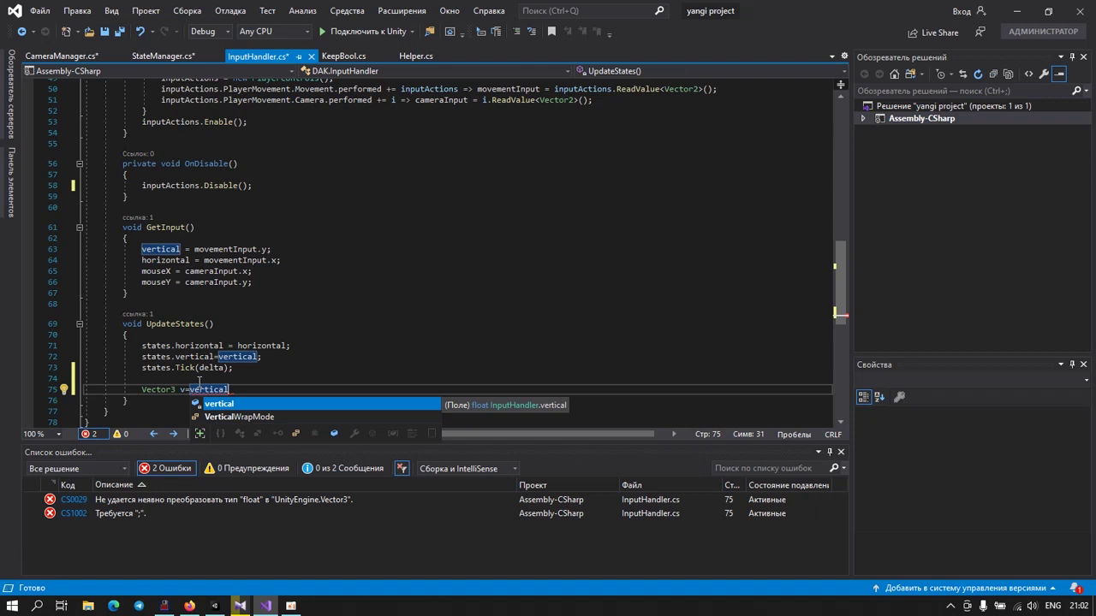
type("*cam")
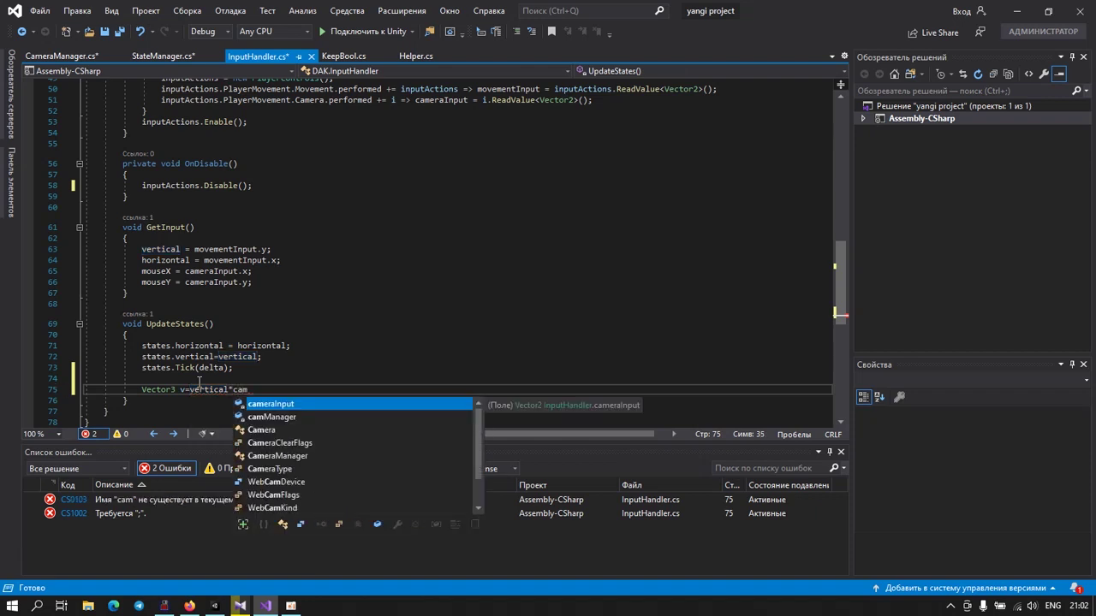
key("Down")
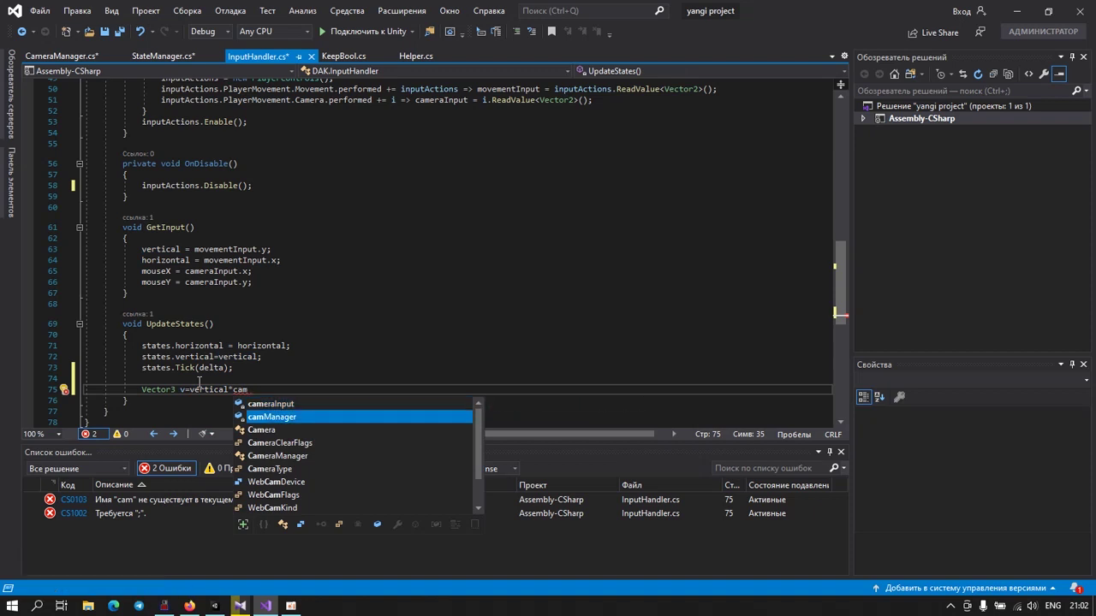
key("Tab")
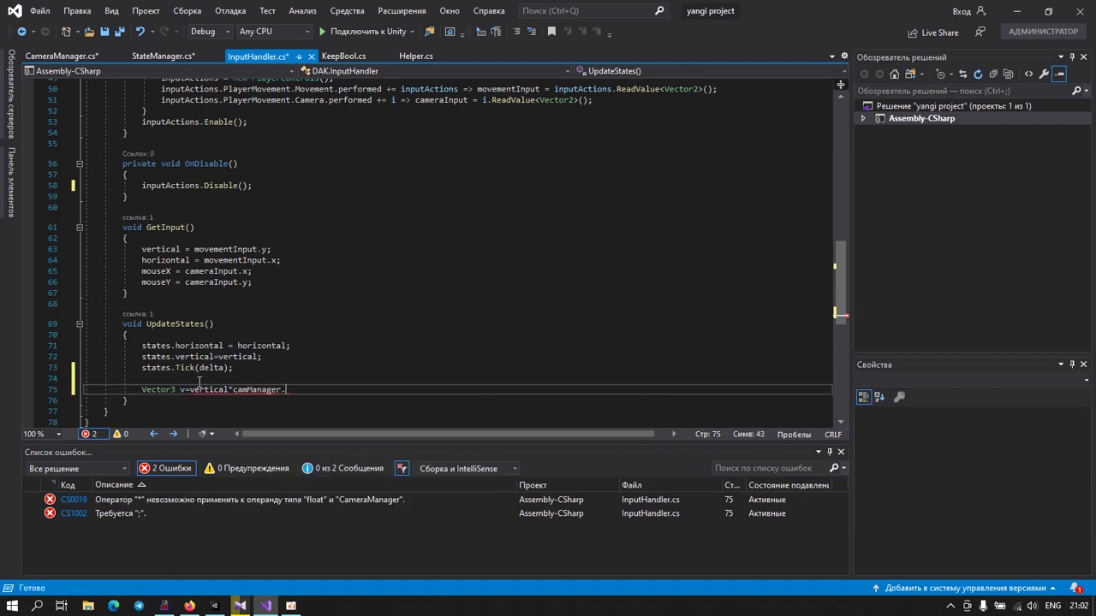
type(".t")
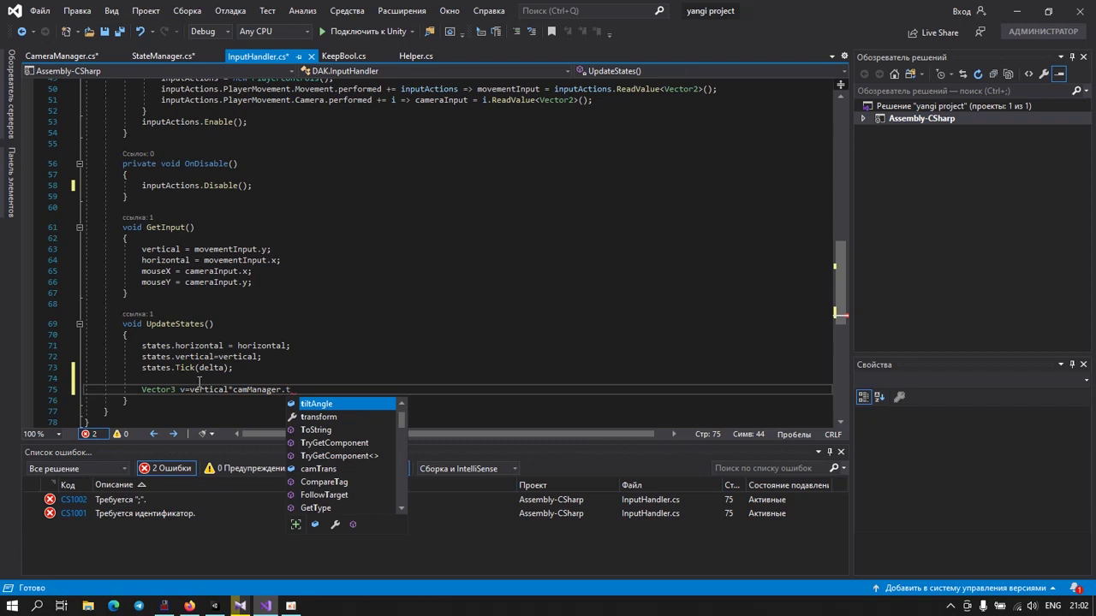
type("a")
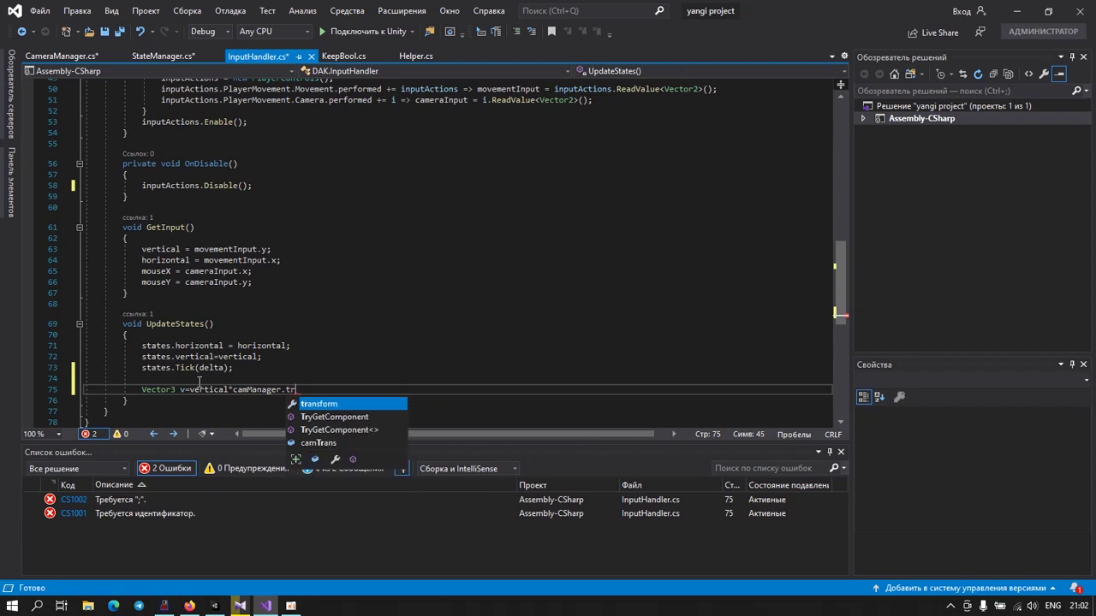
type("nsform.")
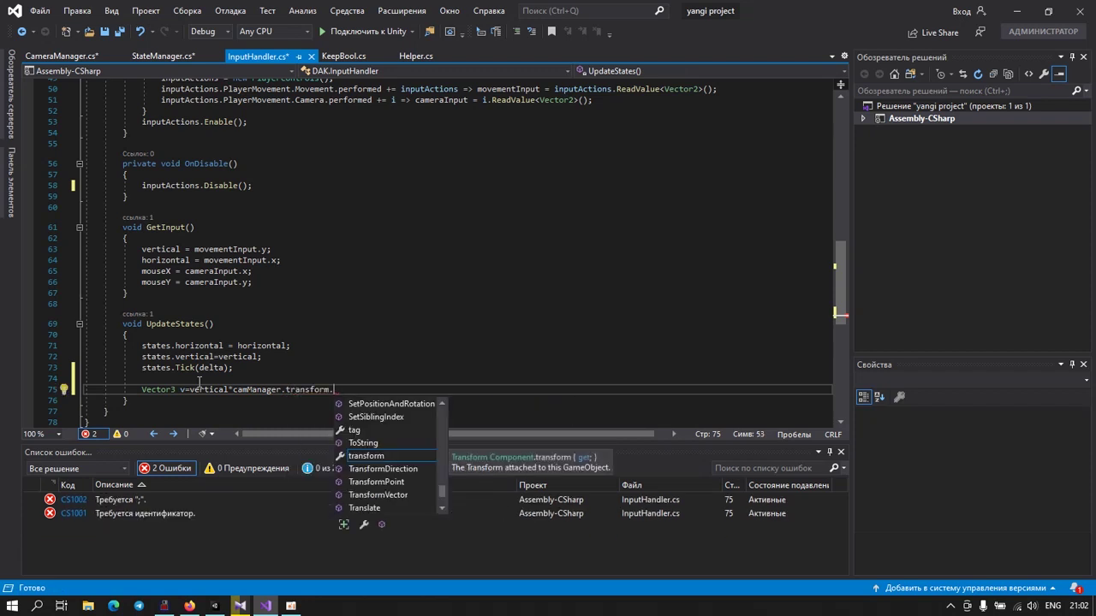
type("fo")
key("Tab")
type(";")
key("Return")
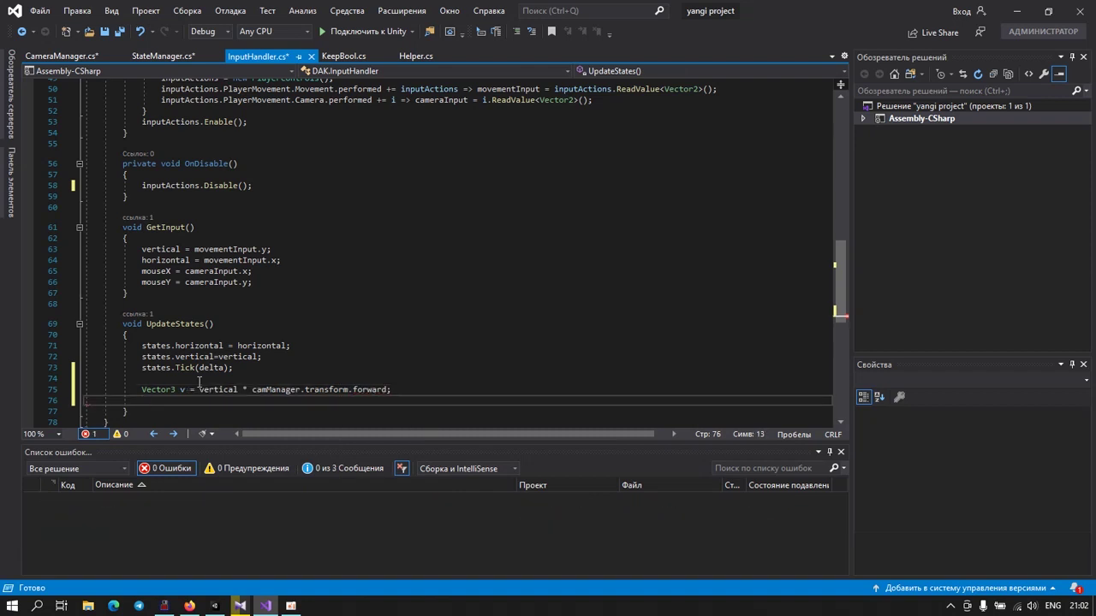
Step: Add Vector3 h = horizontal * camManager.transform.right and set states.moveDir = (v + h).normalized
type("Vec")
key("Tab")
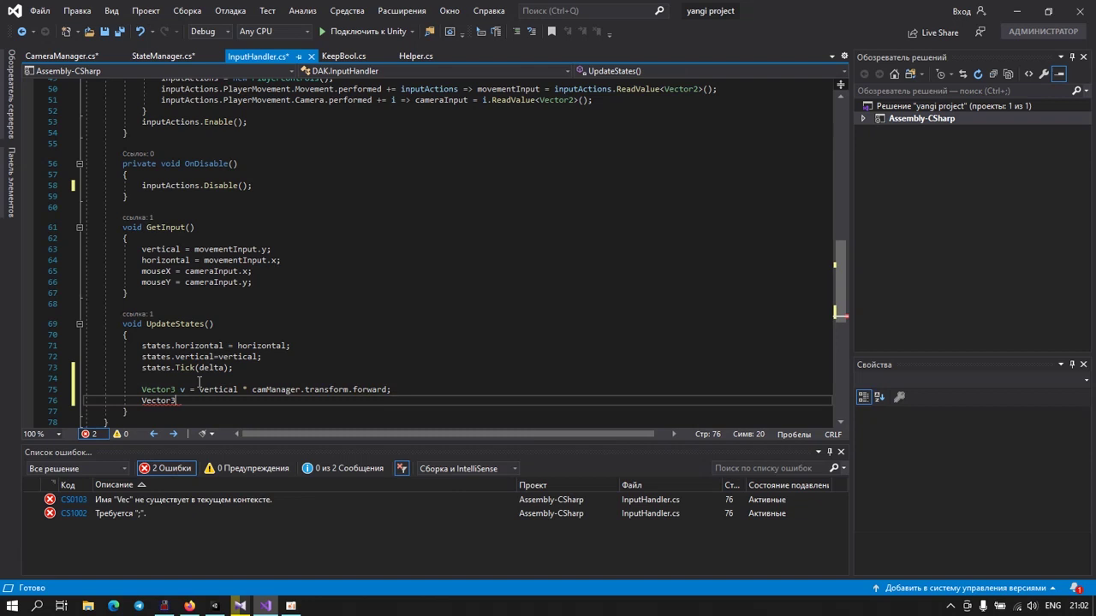
type(" h")
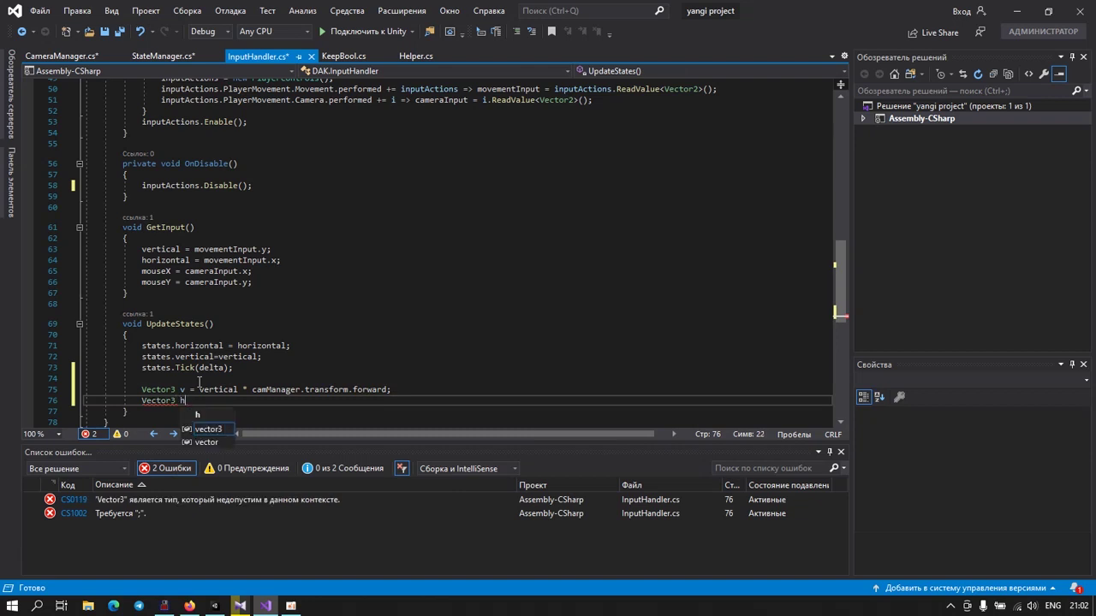
type("=hor")
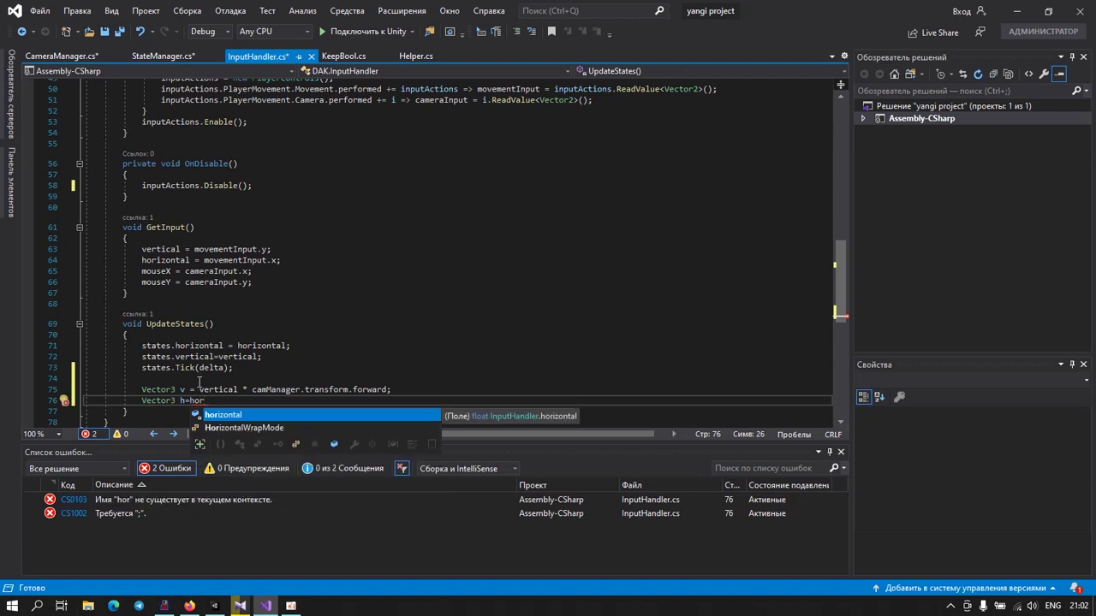
type("*camManager.")
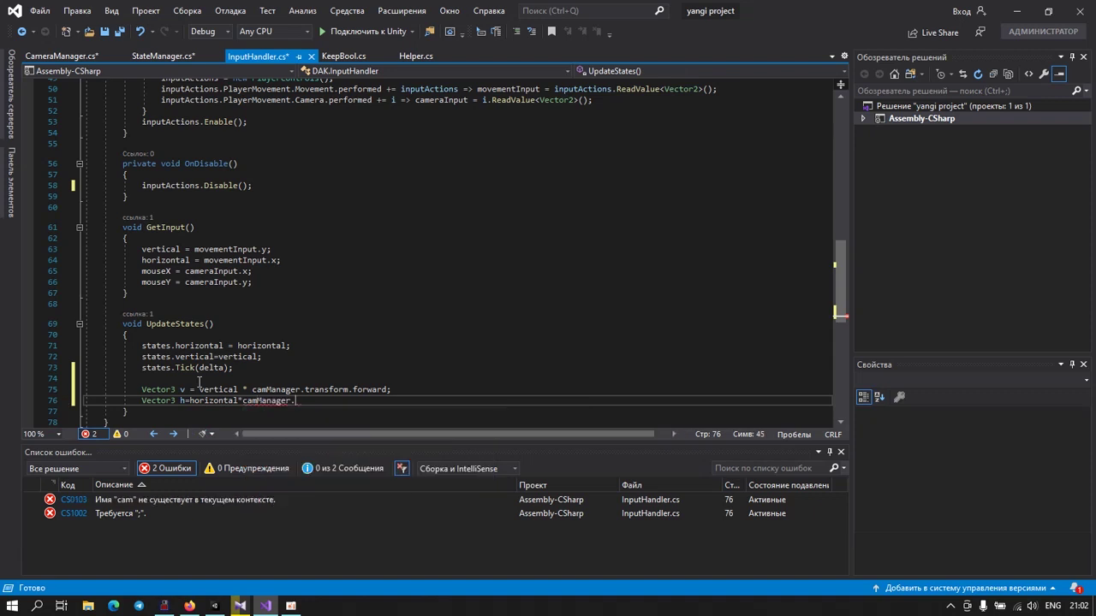
type("t")
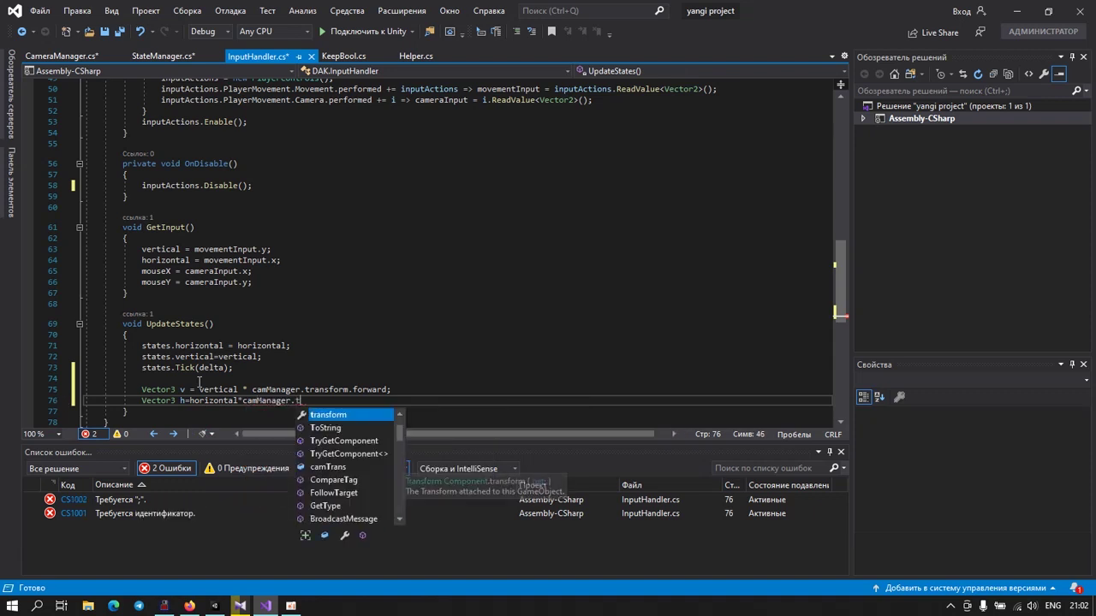
type("ransform.right")
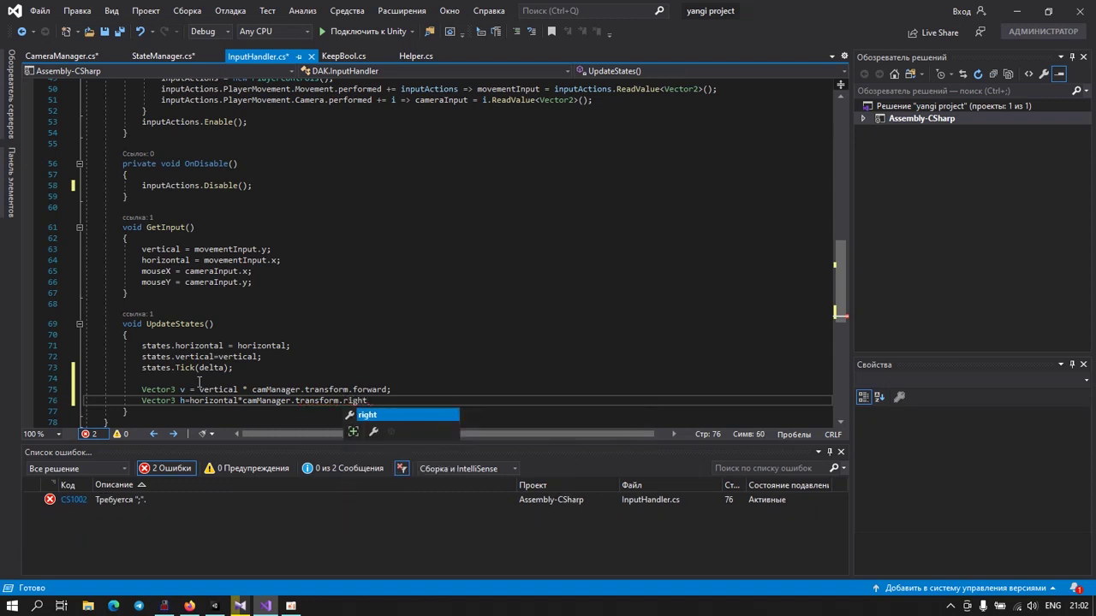
type(";")
key("Return")
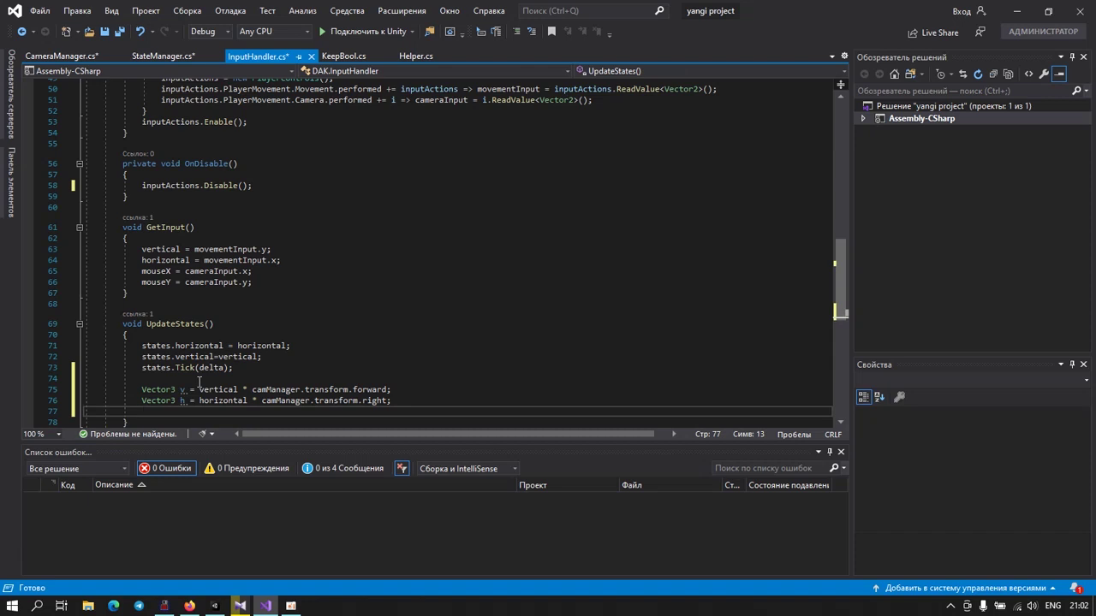
type("st")
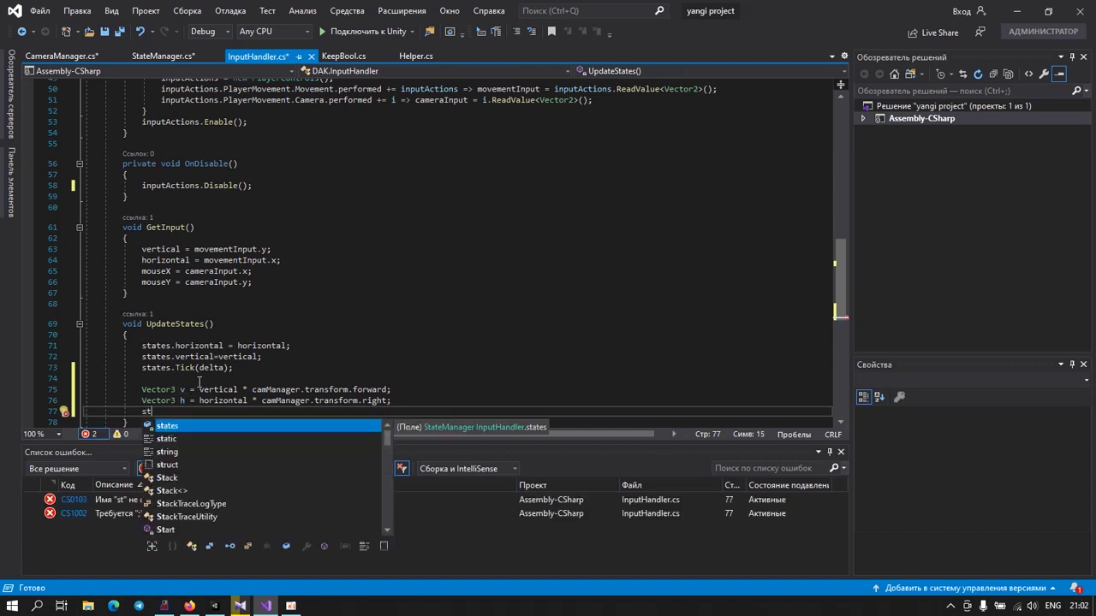
type("ates.")
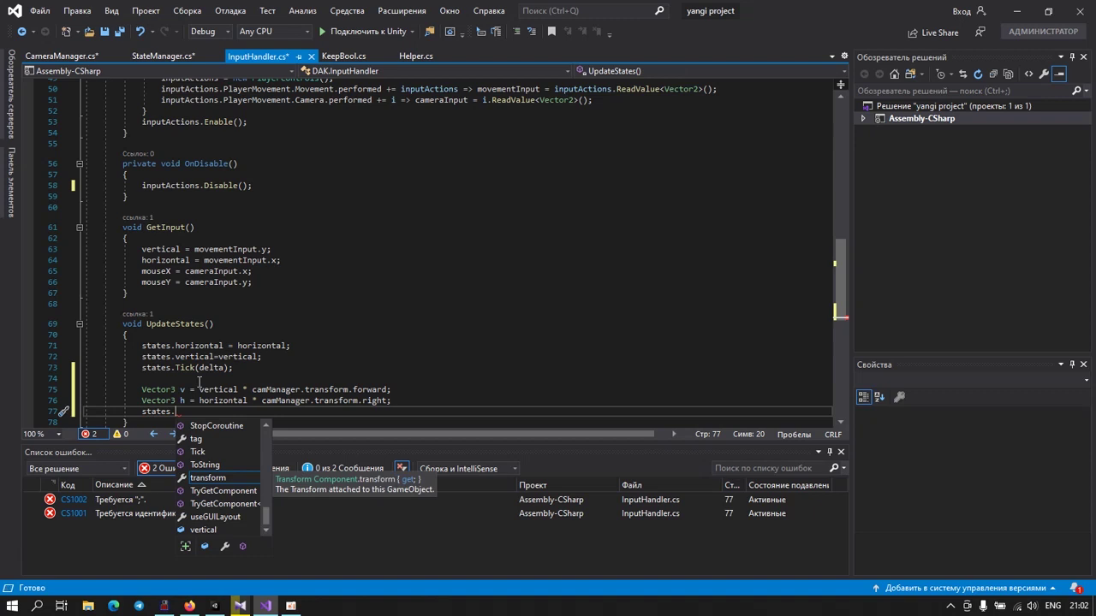
type("mo")
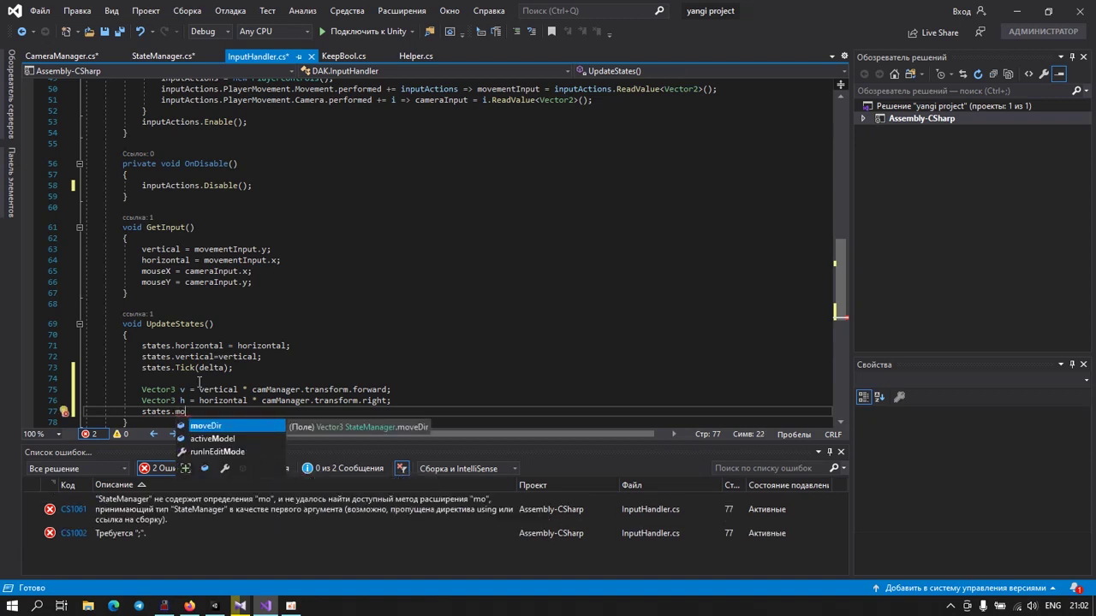
type("veDir=")
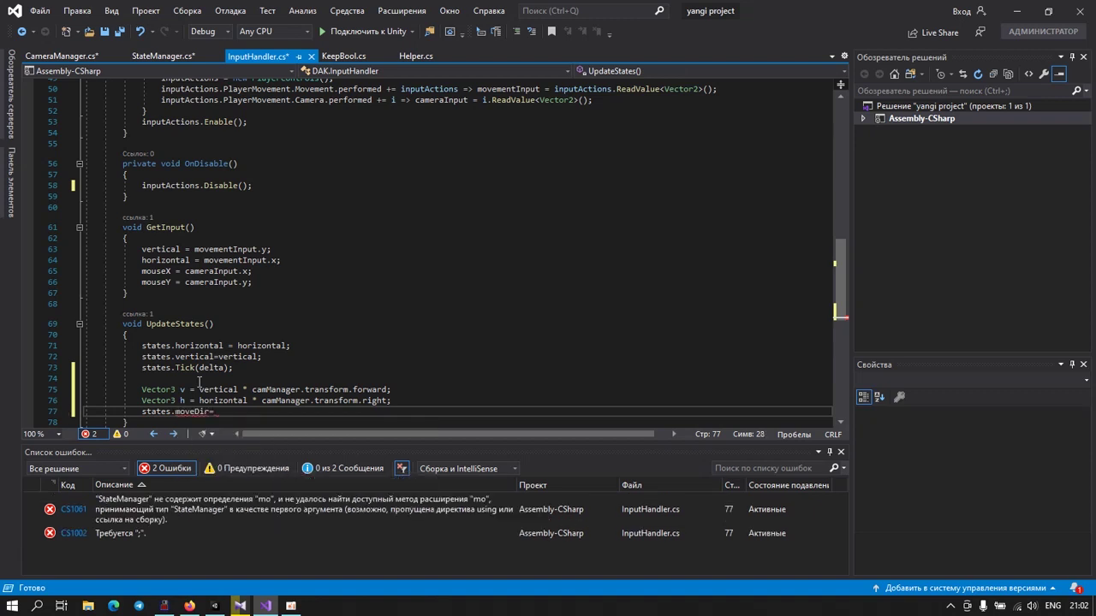
type("(")
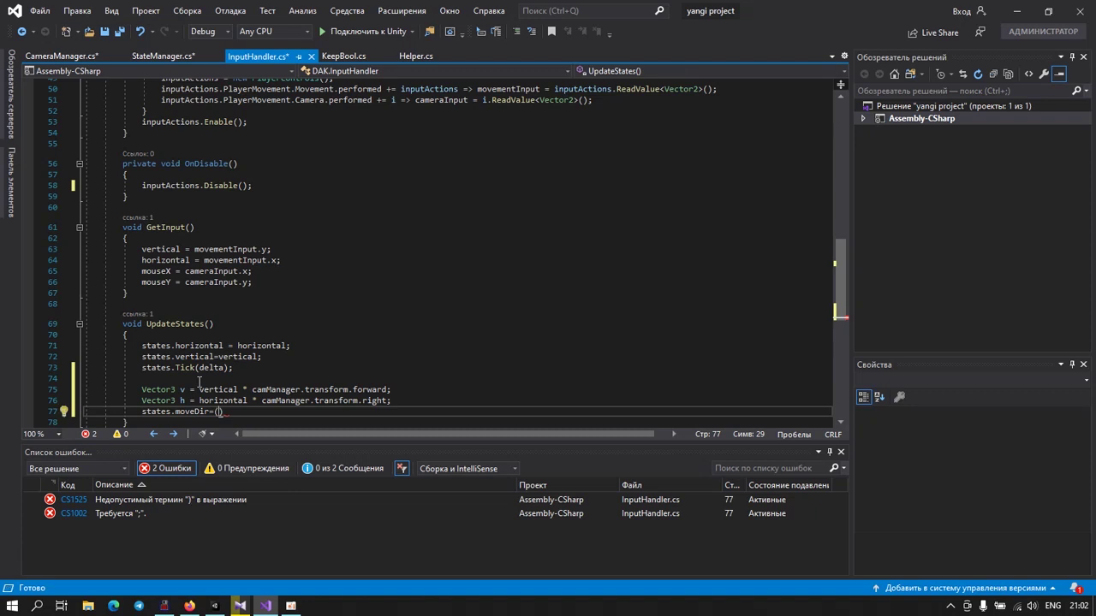
type("v+")
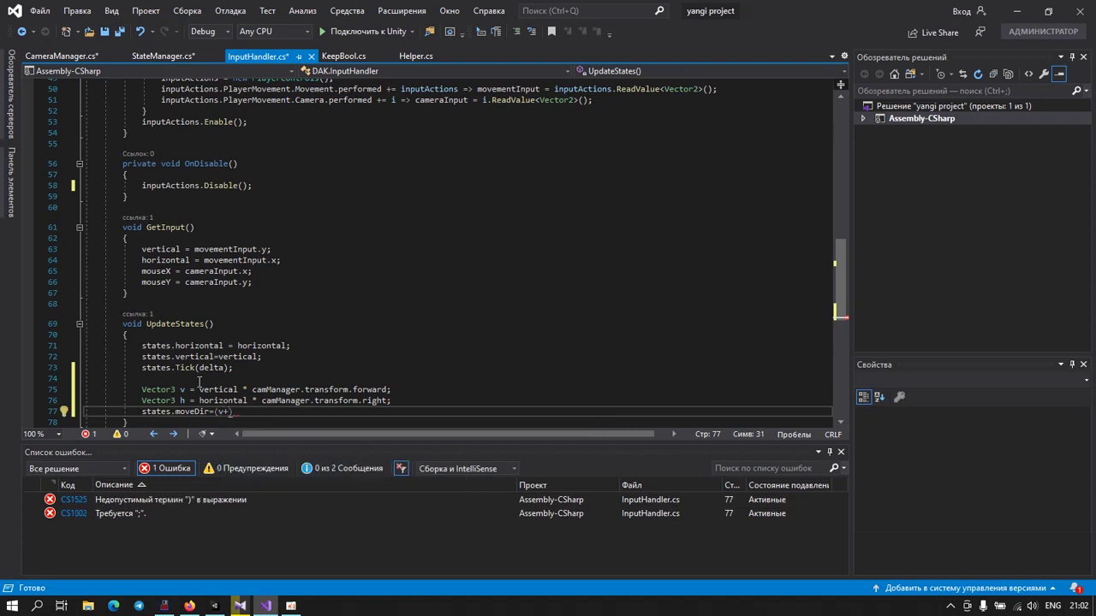
type("h)")
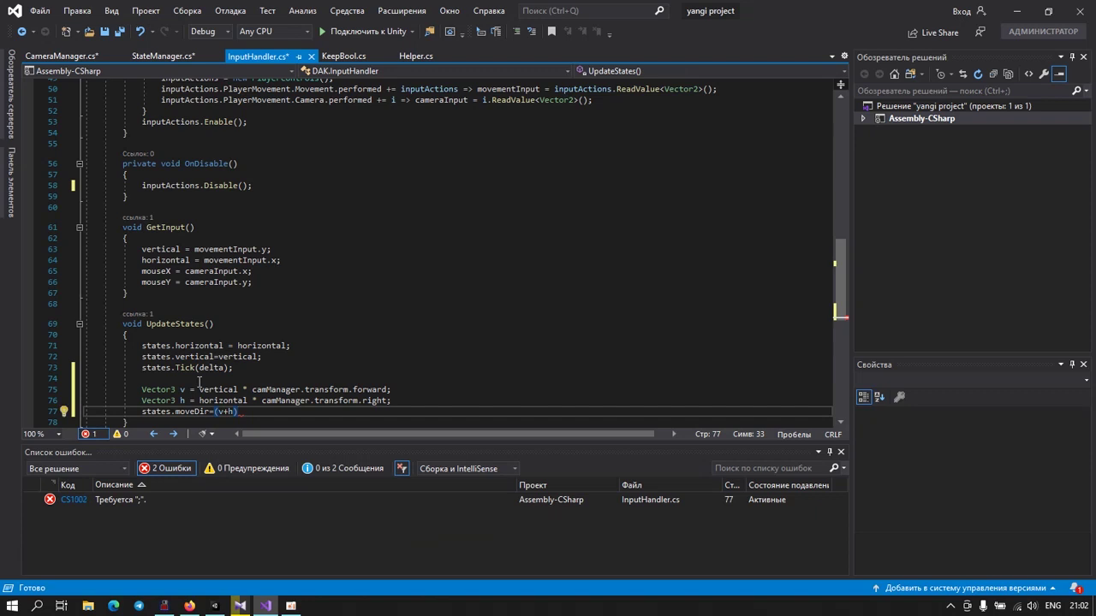
type(".")
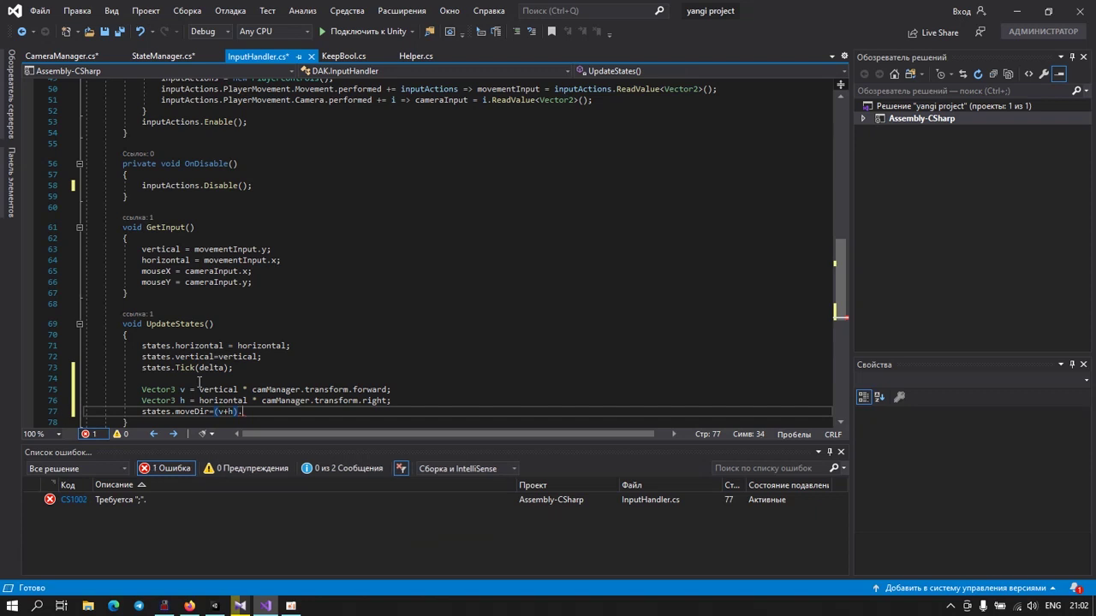
type("n")
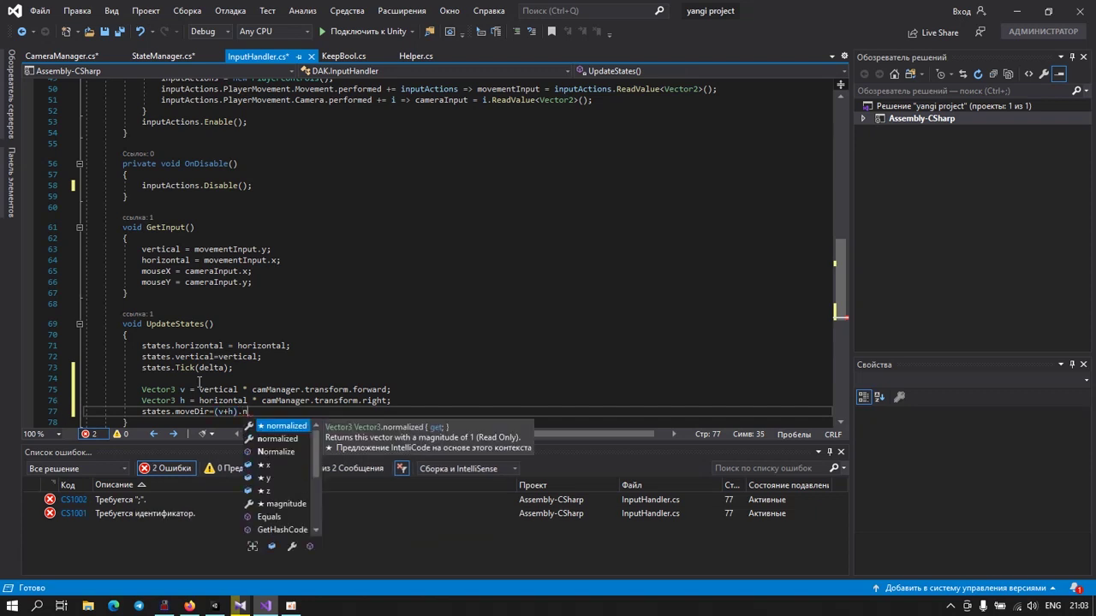
type("orm")
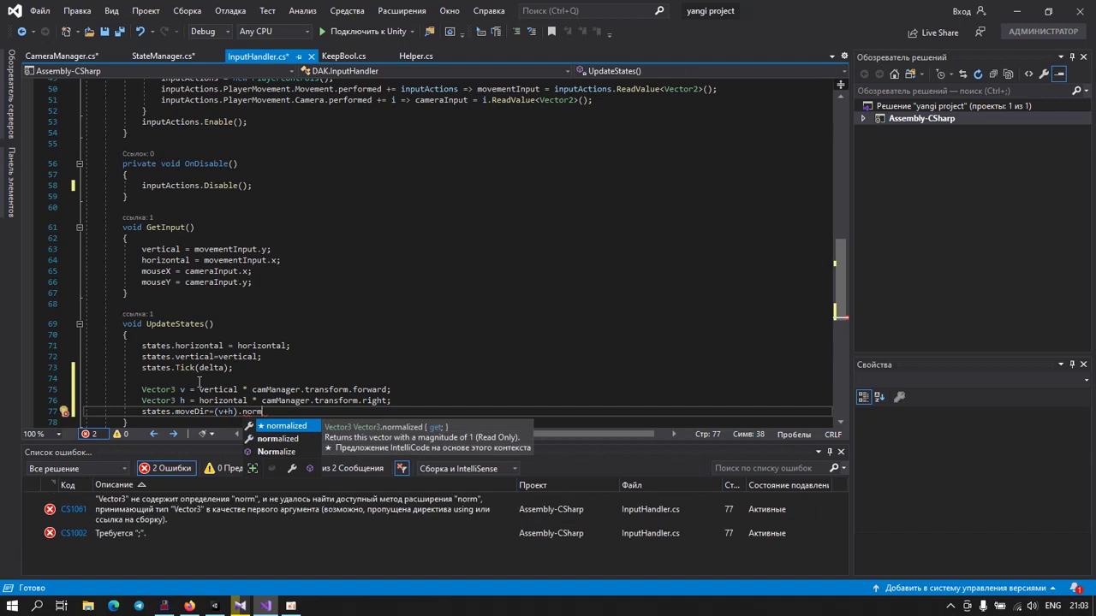
type(";")
key("Return")
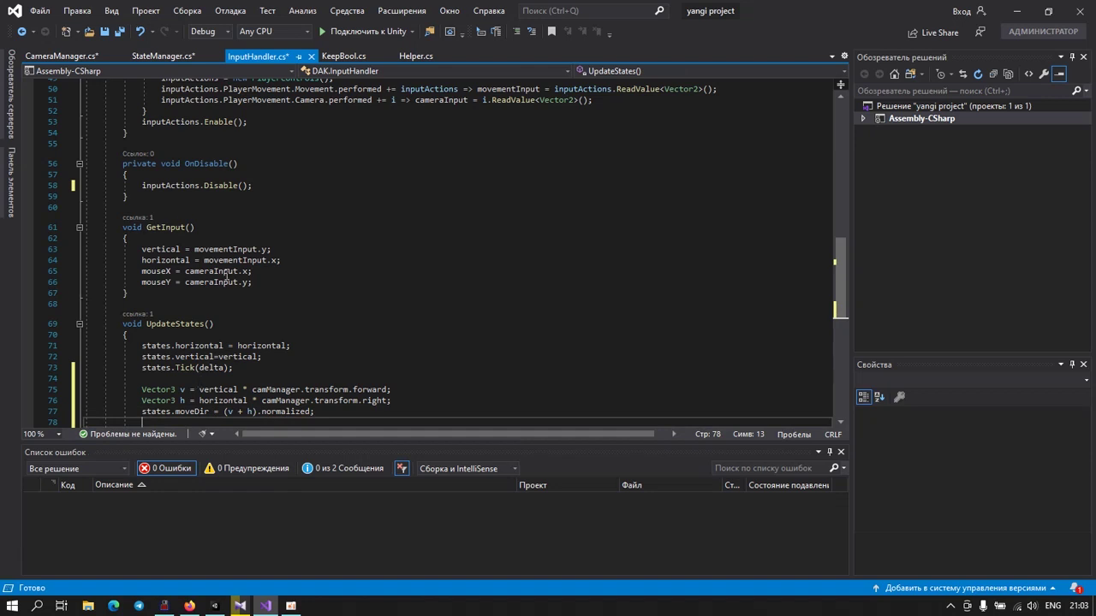
Step: Declare 'public float moveAmount;' in StateManager.cs below moveDir
left_click(163, 56)
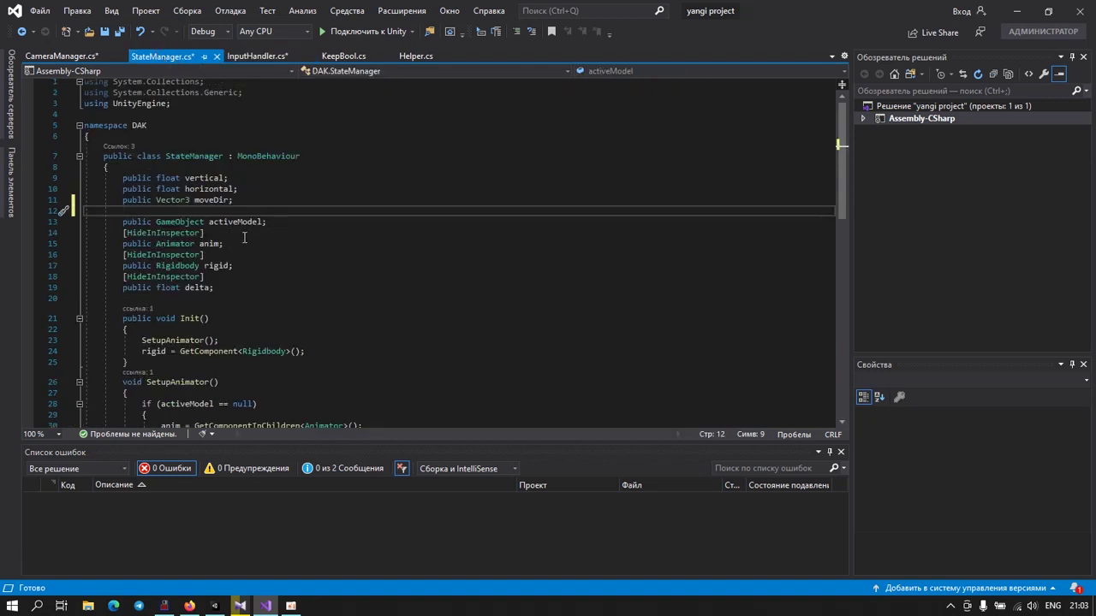
type("public float ")
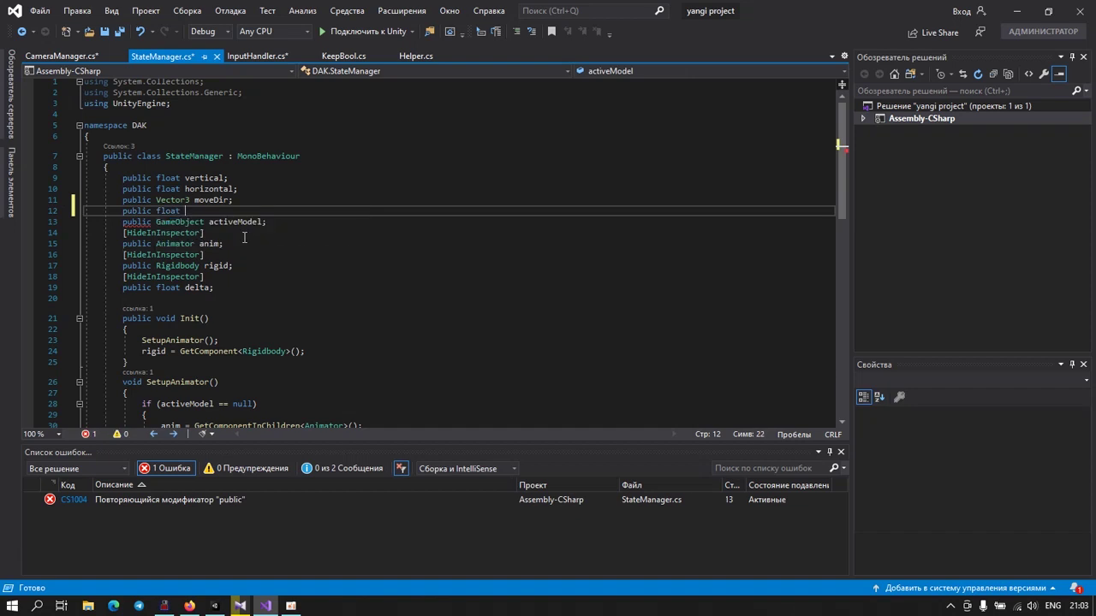
type("mo")
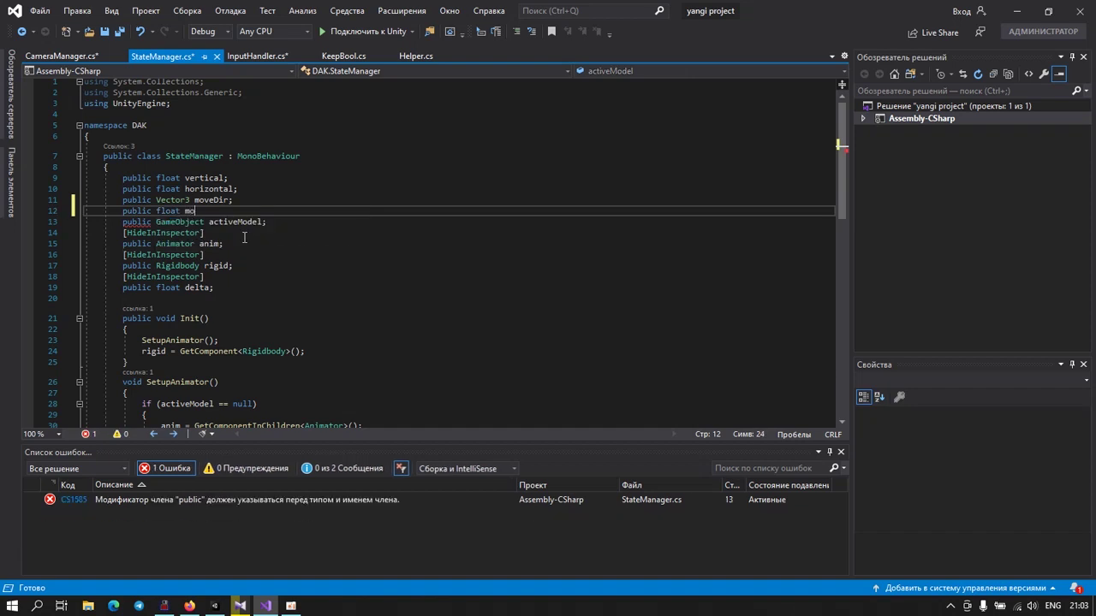
type("ve")
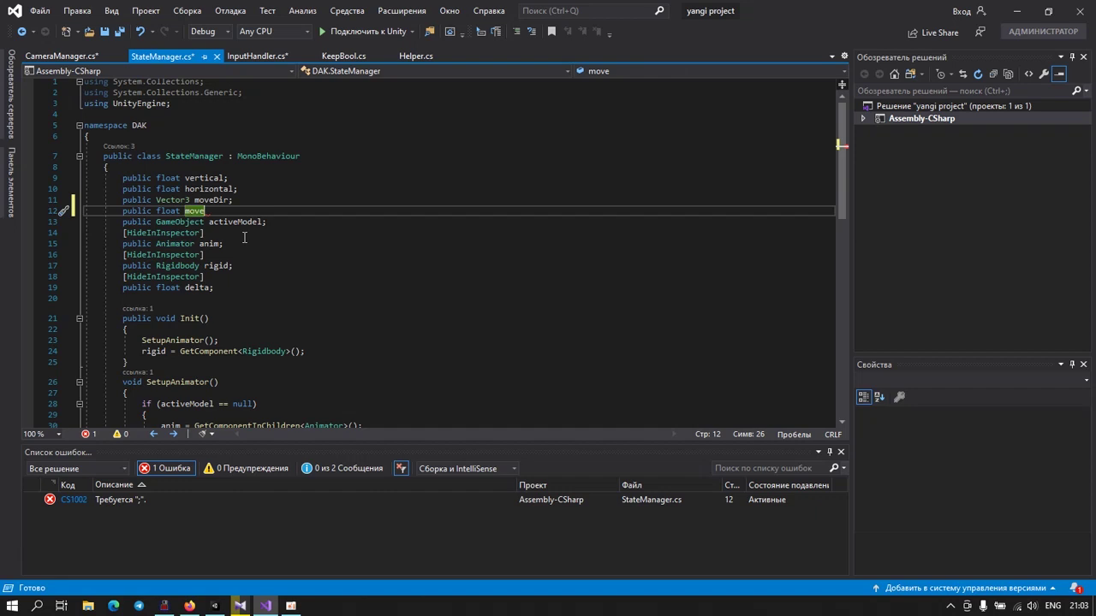
type("A")
type("mount;")
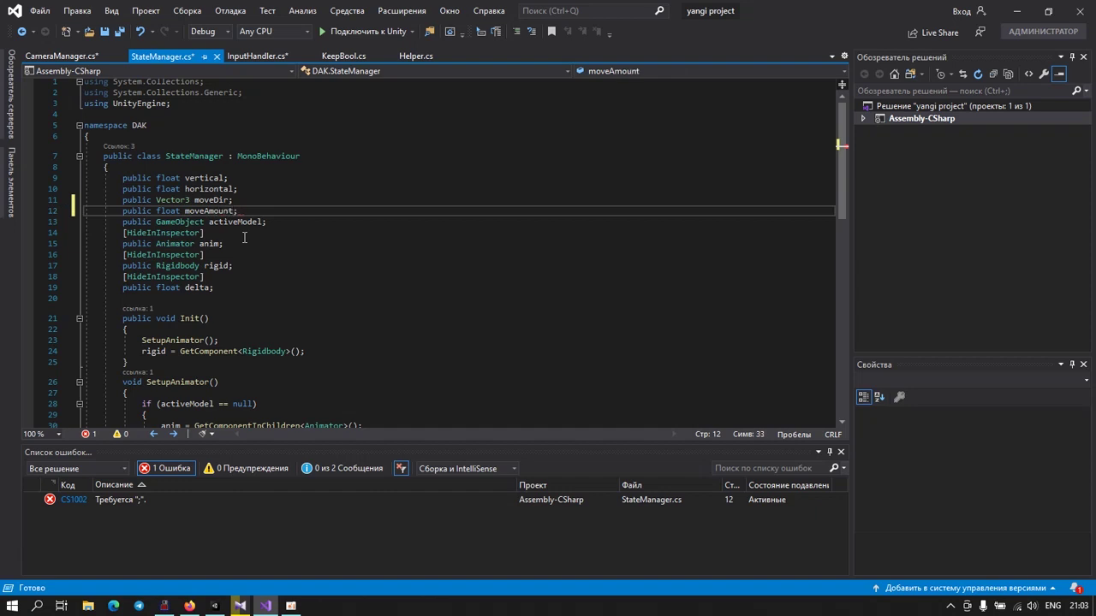
key("Return")
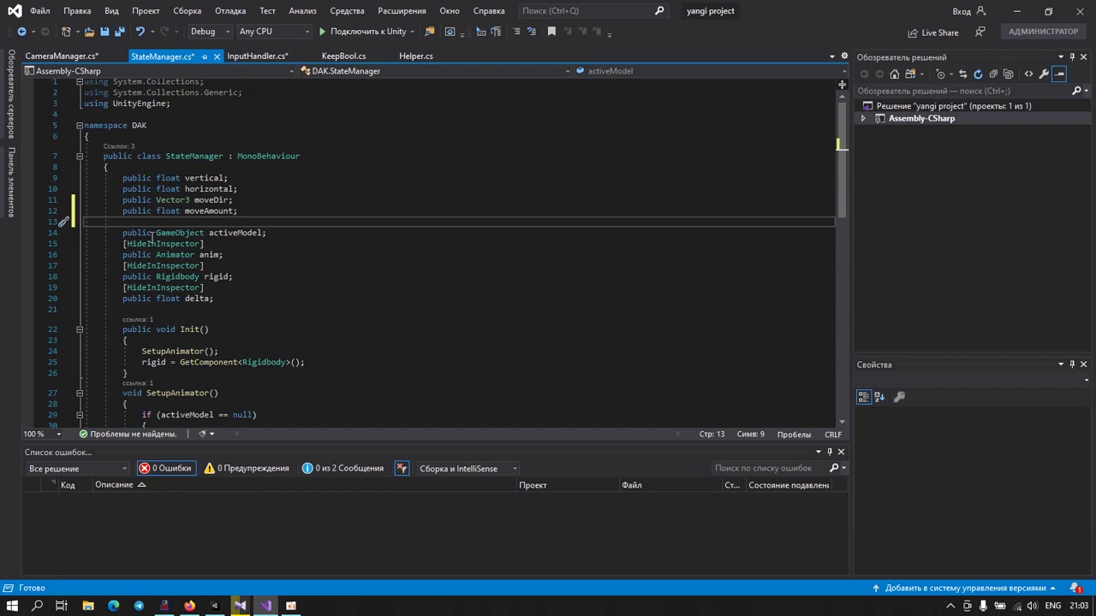
scroll(156, 249, "down", 1)
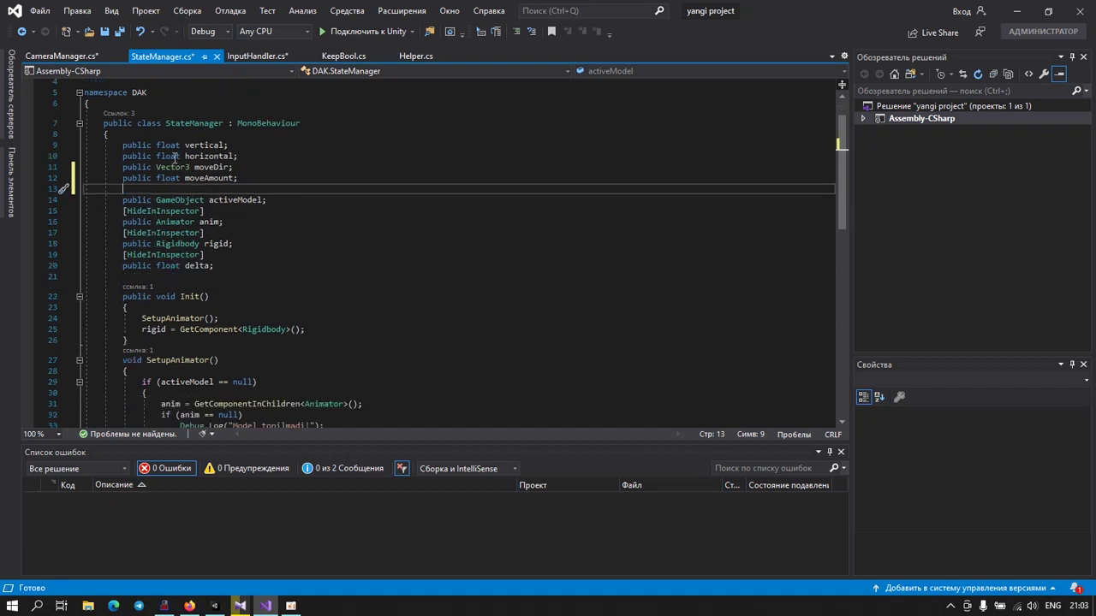
Step: Add float m = Mathf.Abs(horizontal) + Mathf.Abs(vertical); in UpdateStates and begin the states.moveAmount line
left_click(241, 57)
scroll(200, 304, "down", 2)
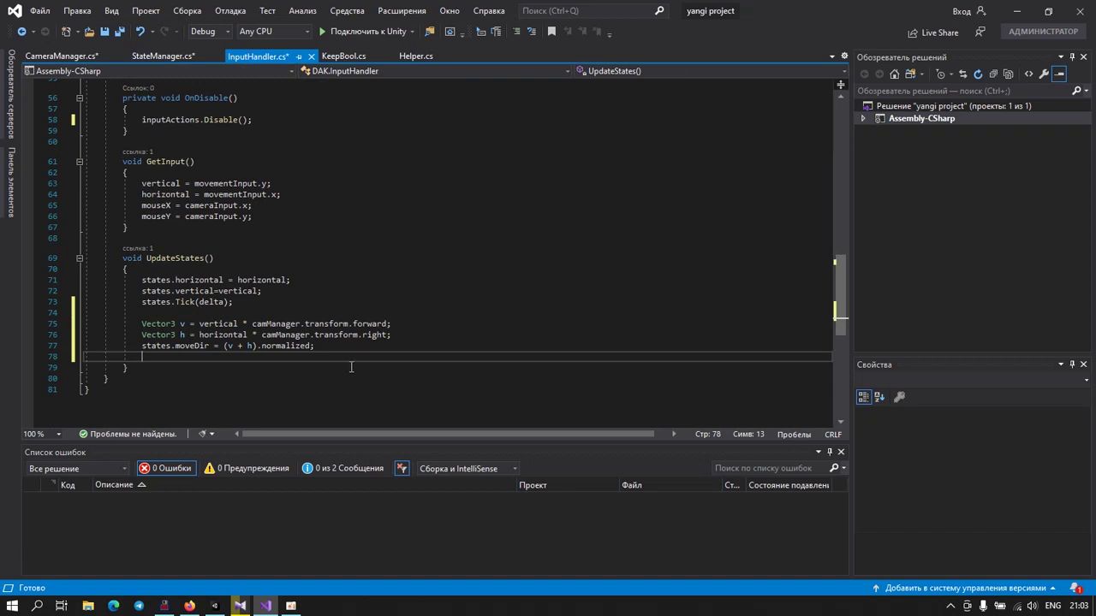
type("float")
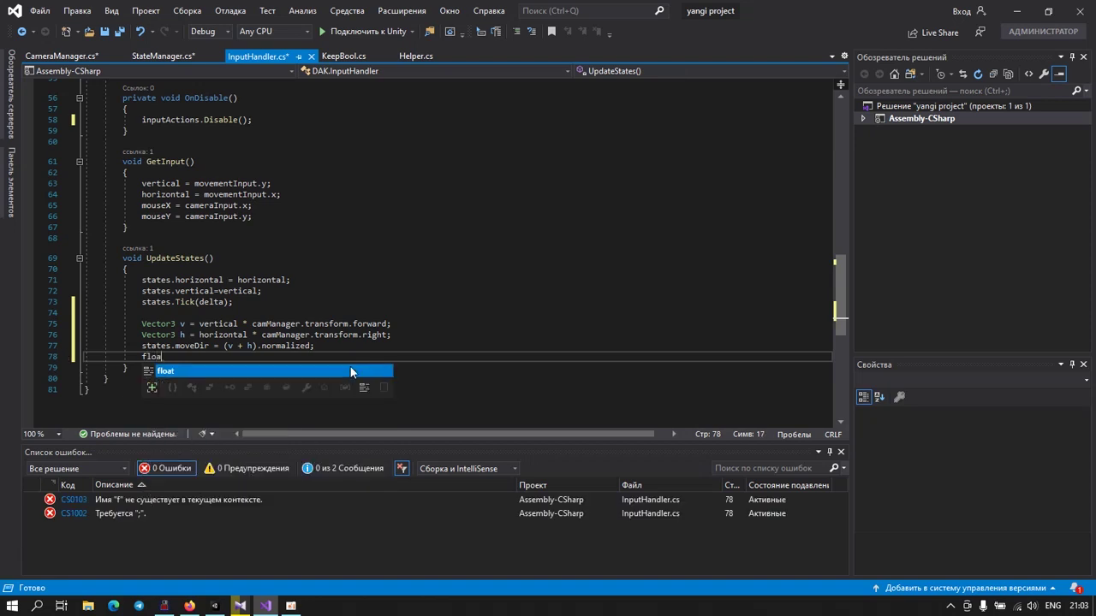
type(" m=")
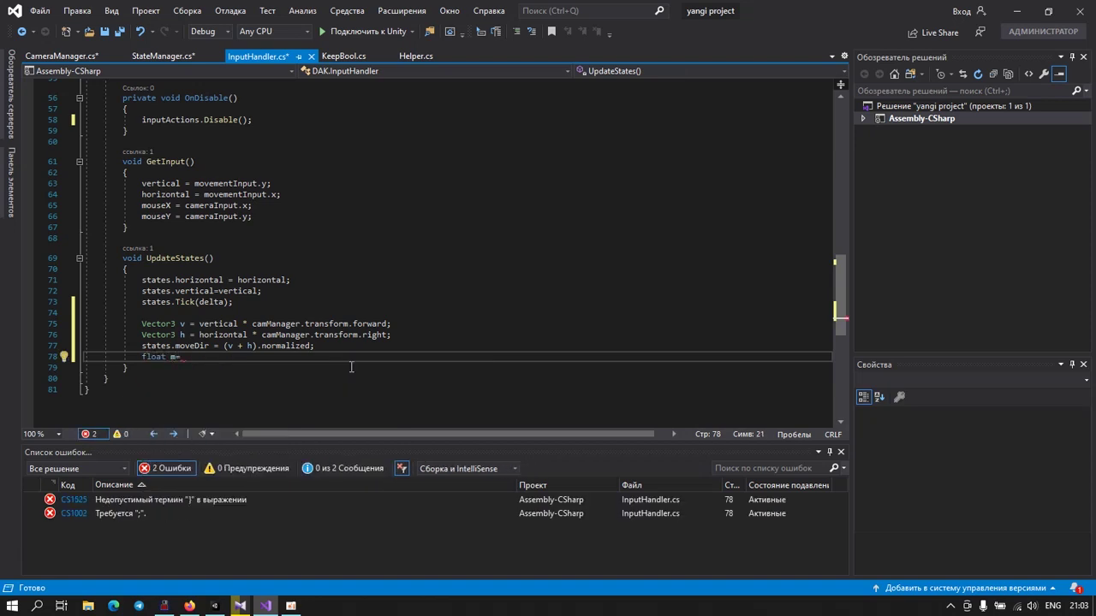
type("Math")
type("f")
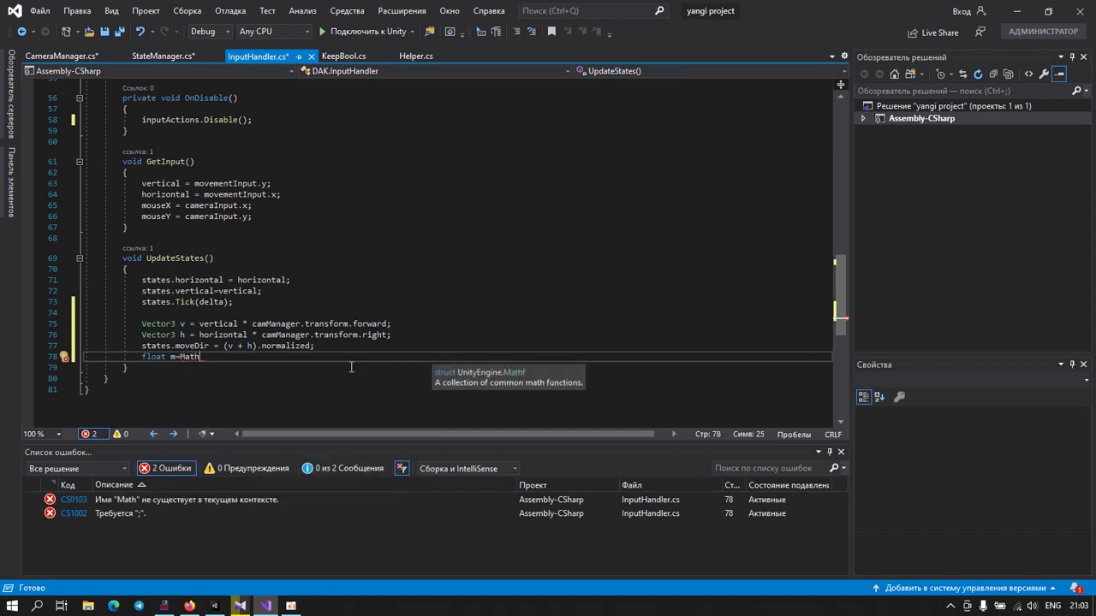
type(".A")
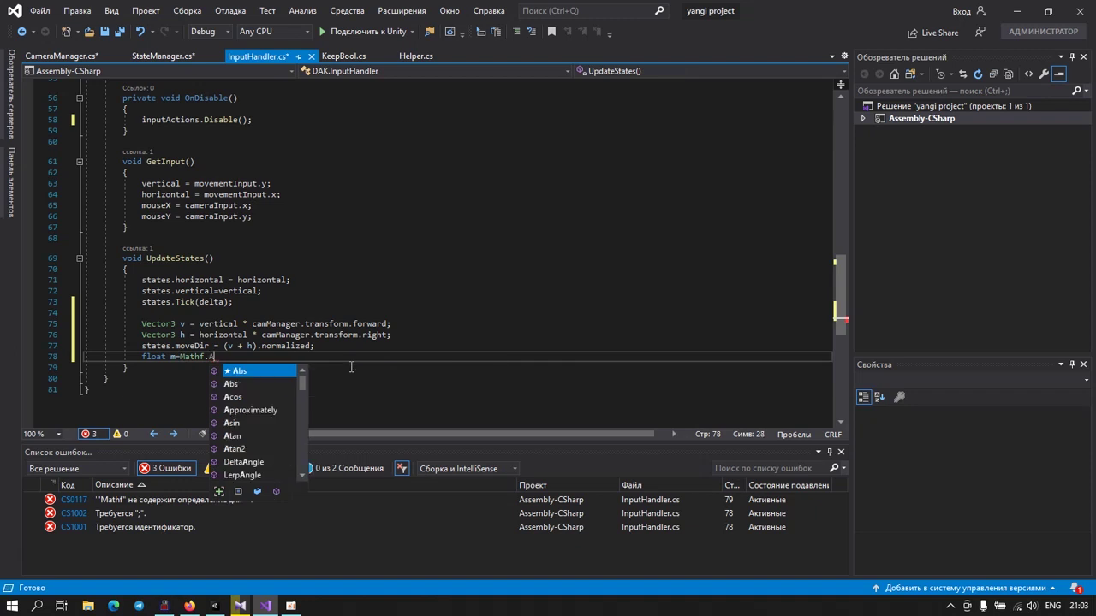
type("b")
key("Tab")
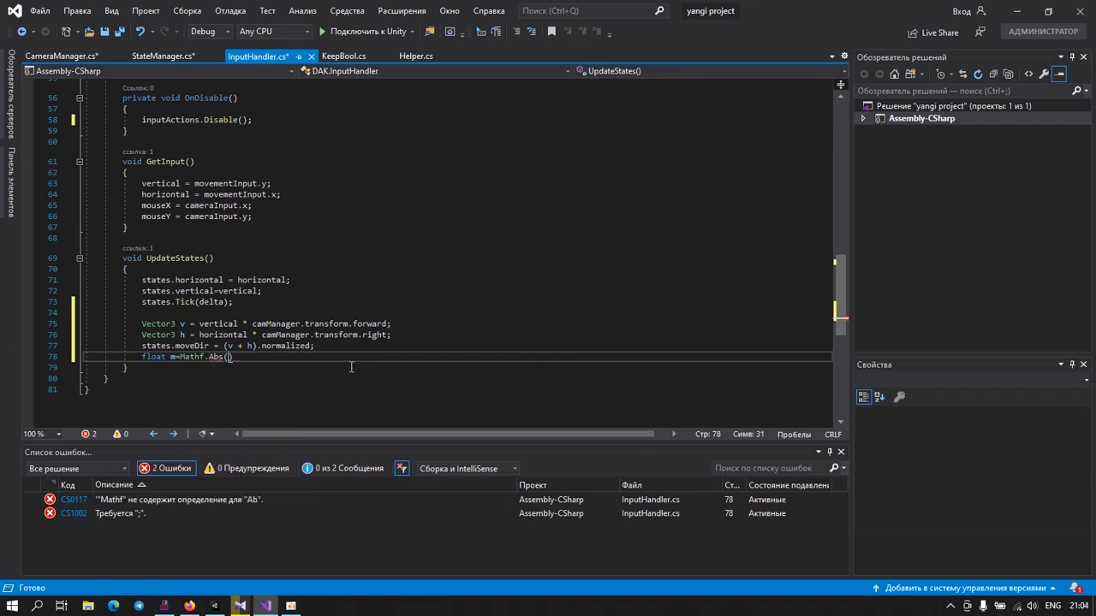
type("(hor")
key("Tab")
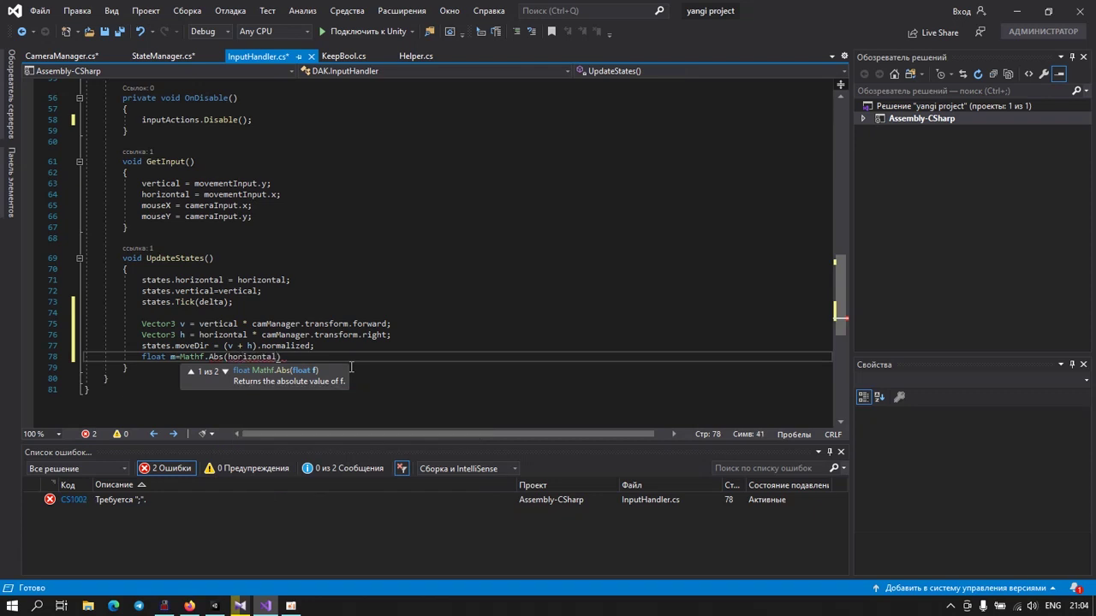
type(")")
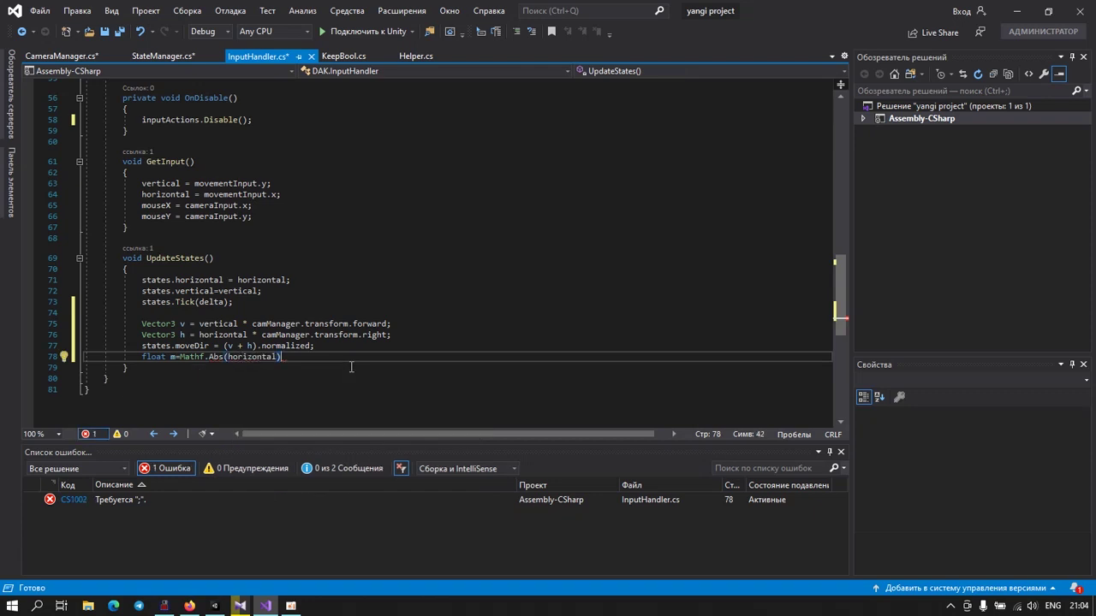
type("+")
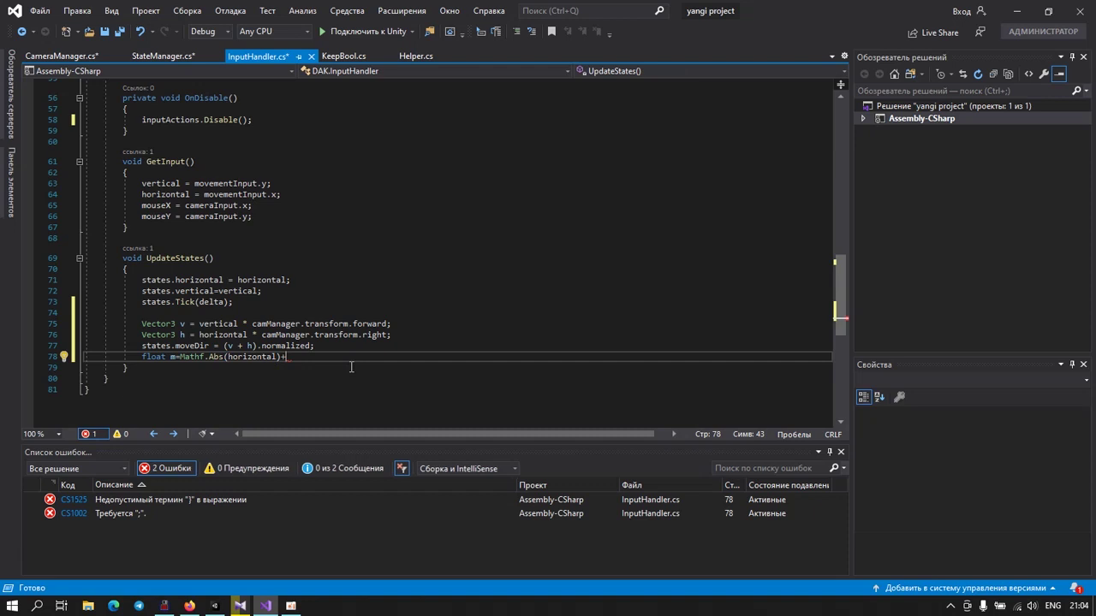
type("M")
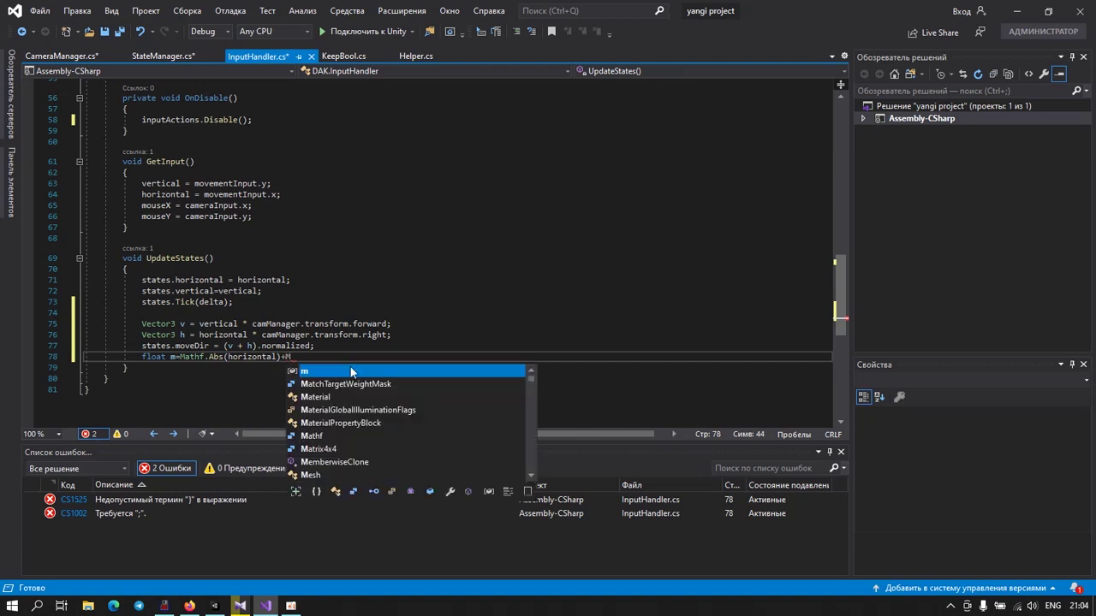
type("at")
key("Tab")
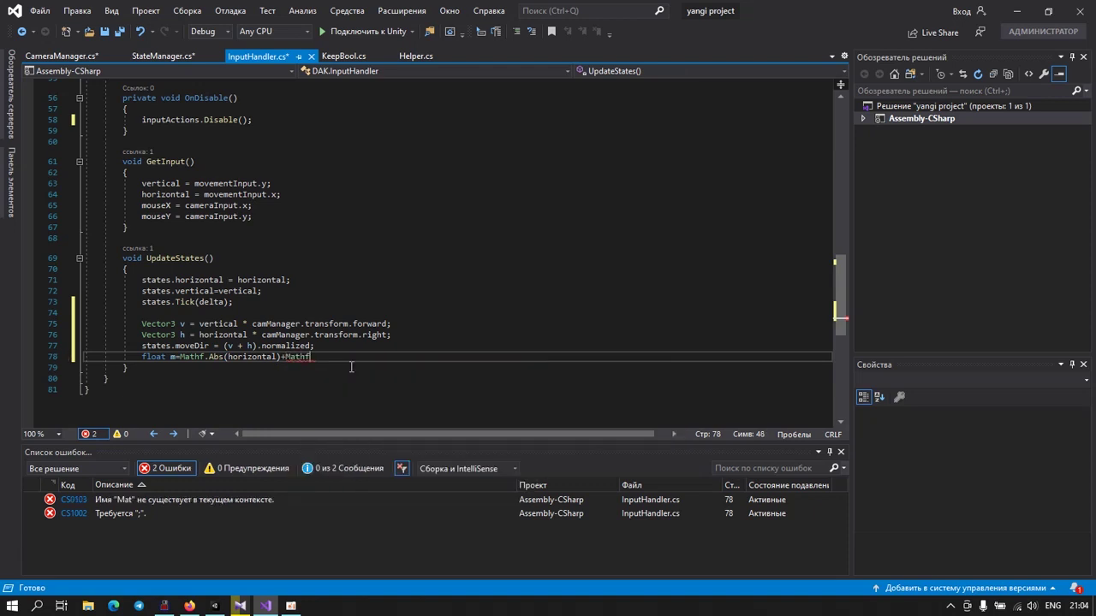
type(".")
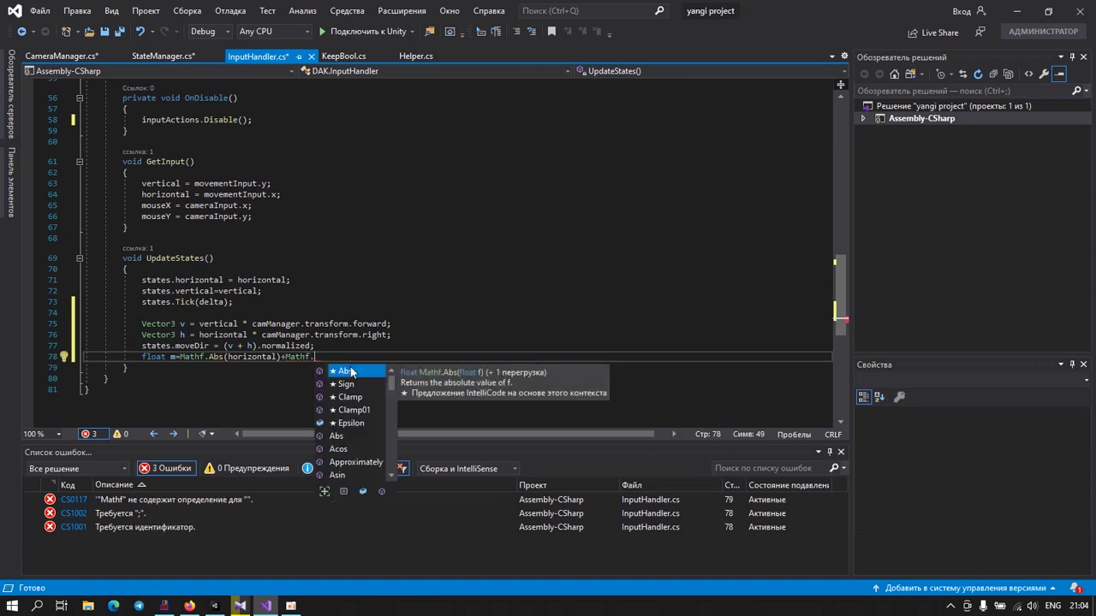
key("Tab")
type("(")
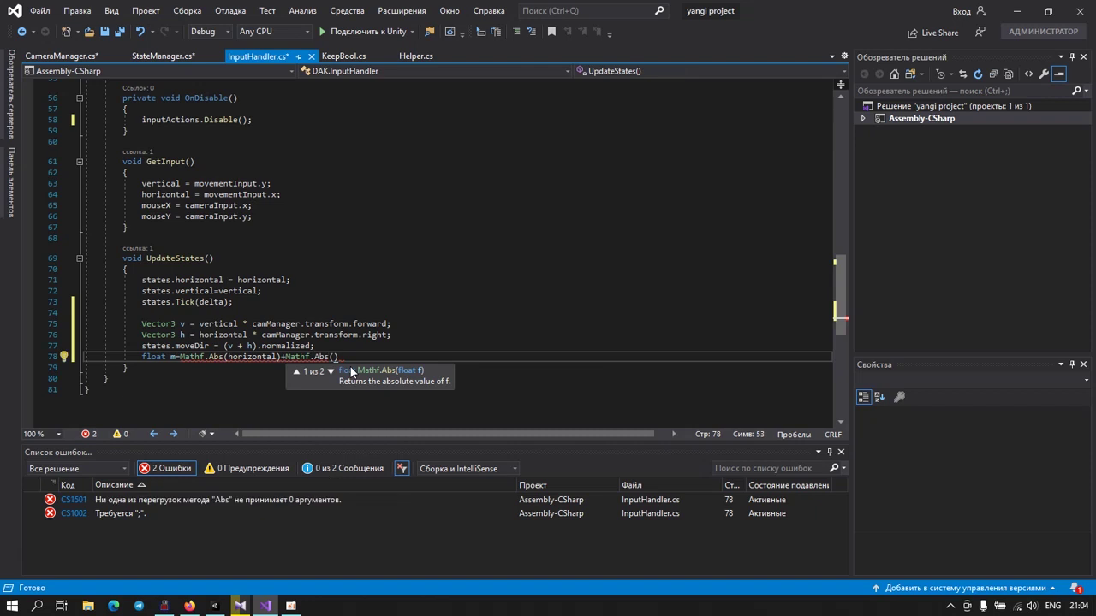
type("ver")
key("Tab")
type(");")
key("Return")
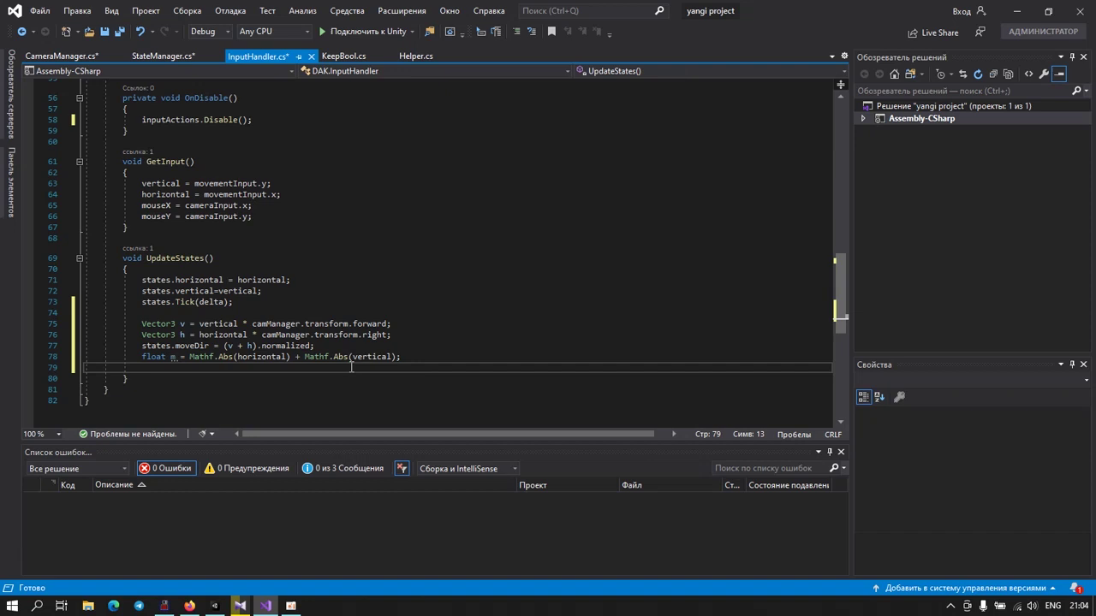
type("states.")
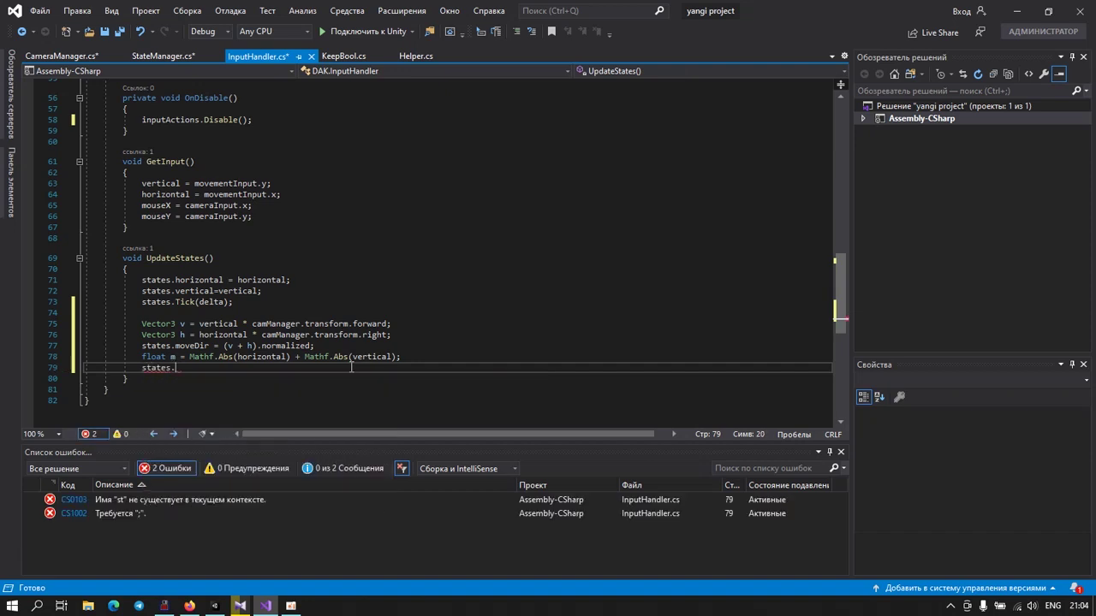
type("m")
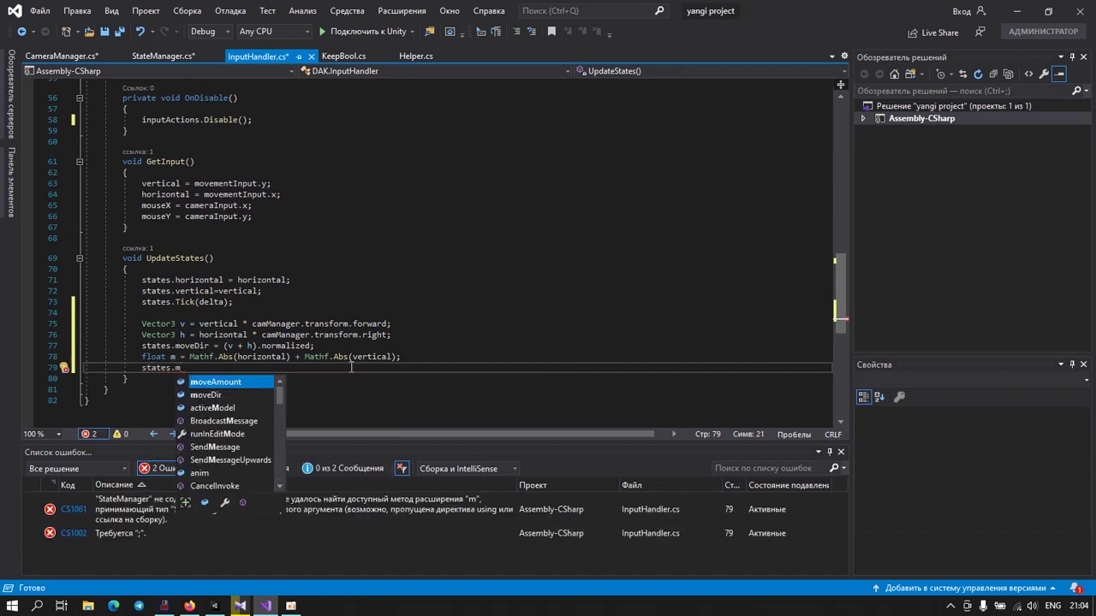
type("oveAmount=")
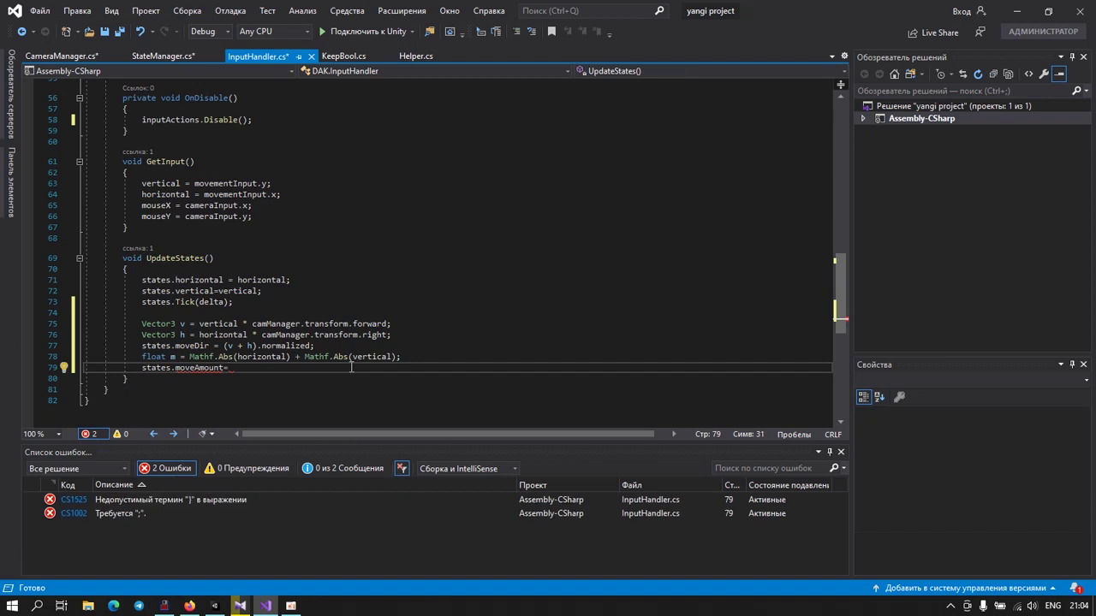
type("Mathf")
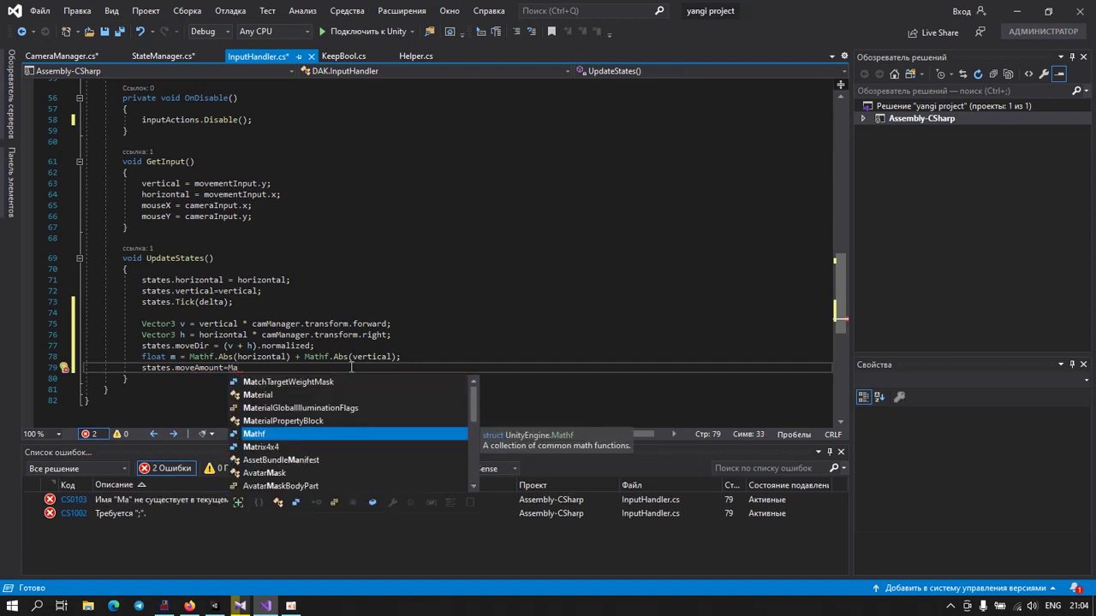
type(".")
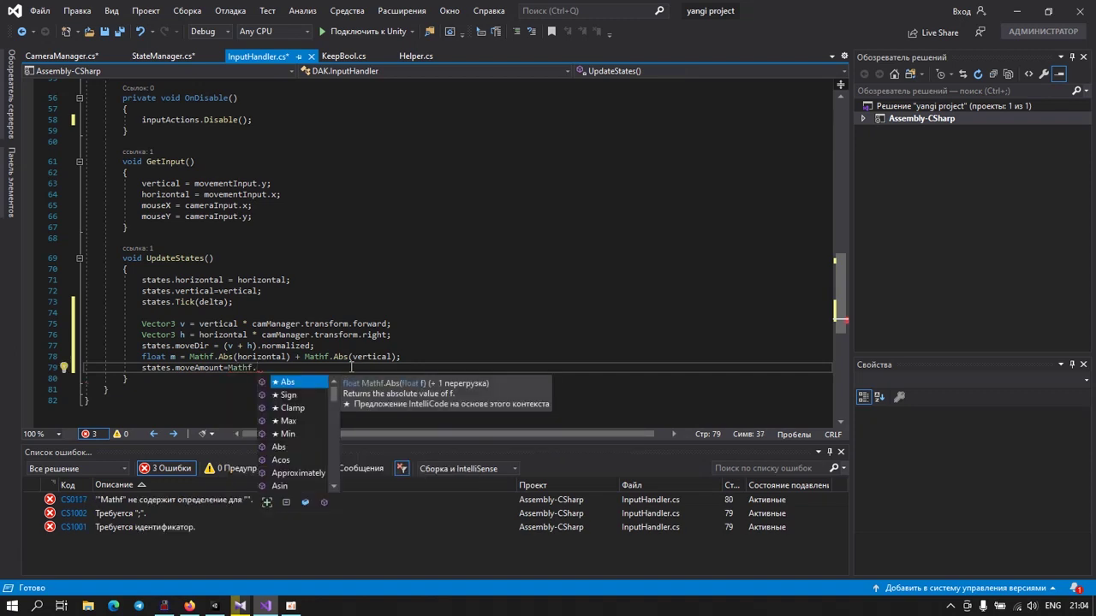
type("Clamp")
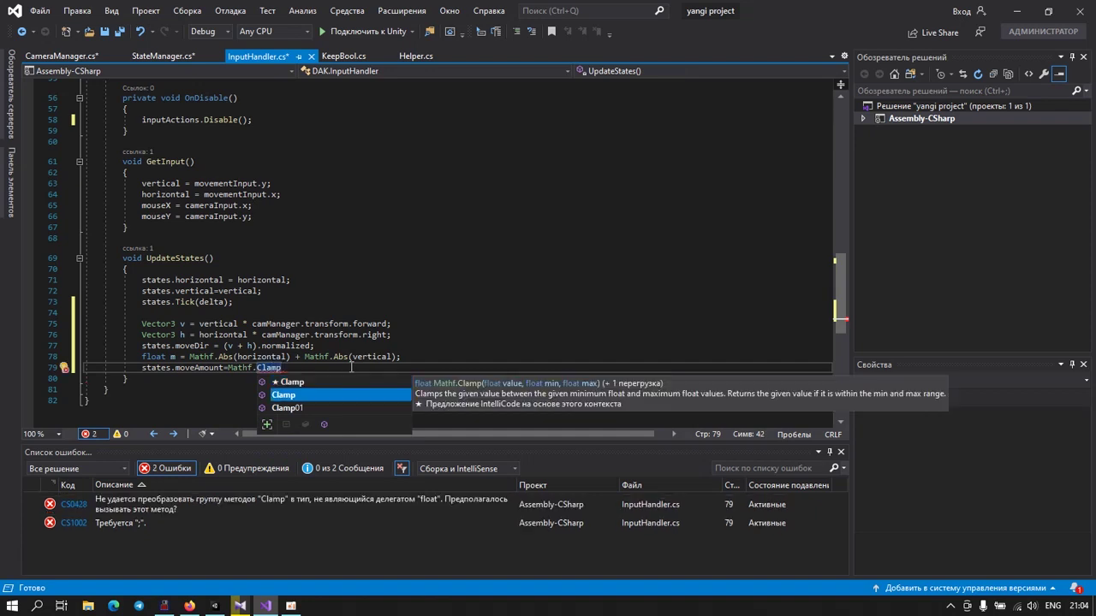
Step: Finish the line as states.moveAmount = Mathf.Clamp01(m);
key("Down")
key("Tab")
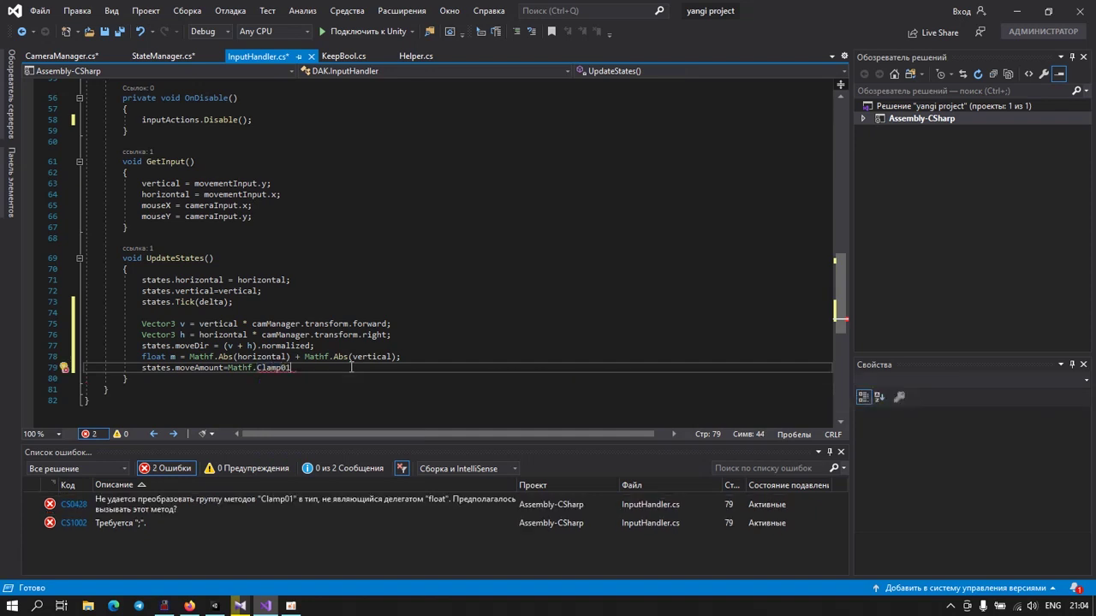
type("(m)")
type(";")
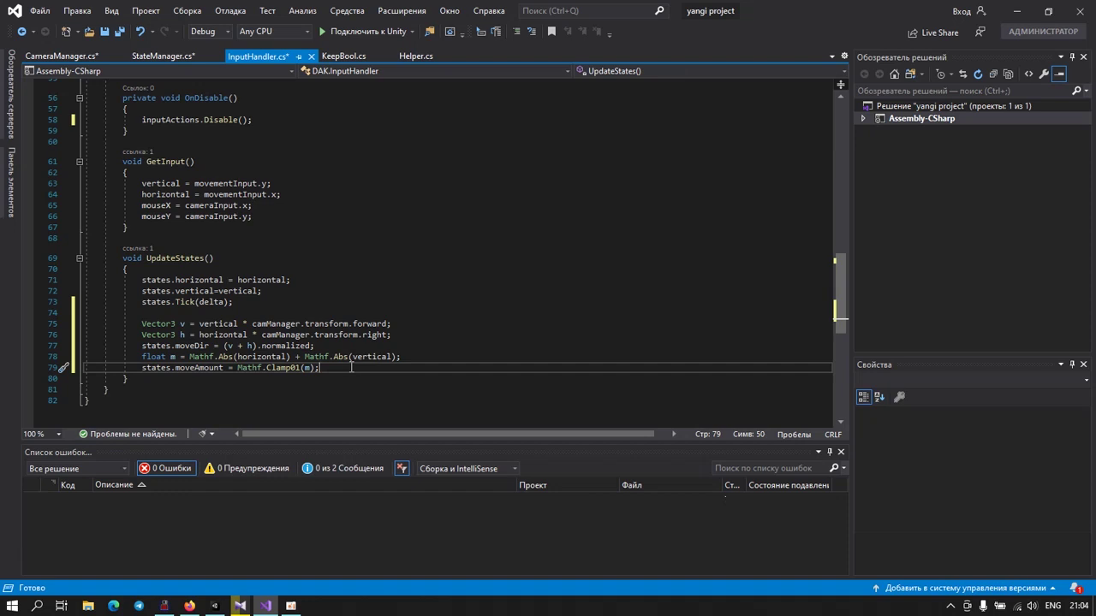
key("alt+Tab")
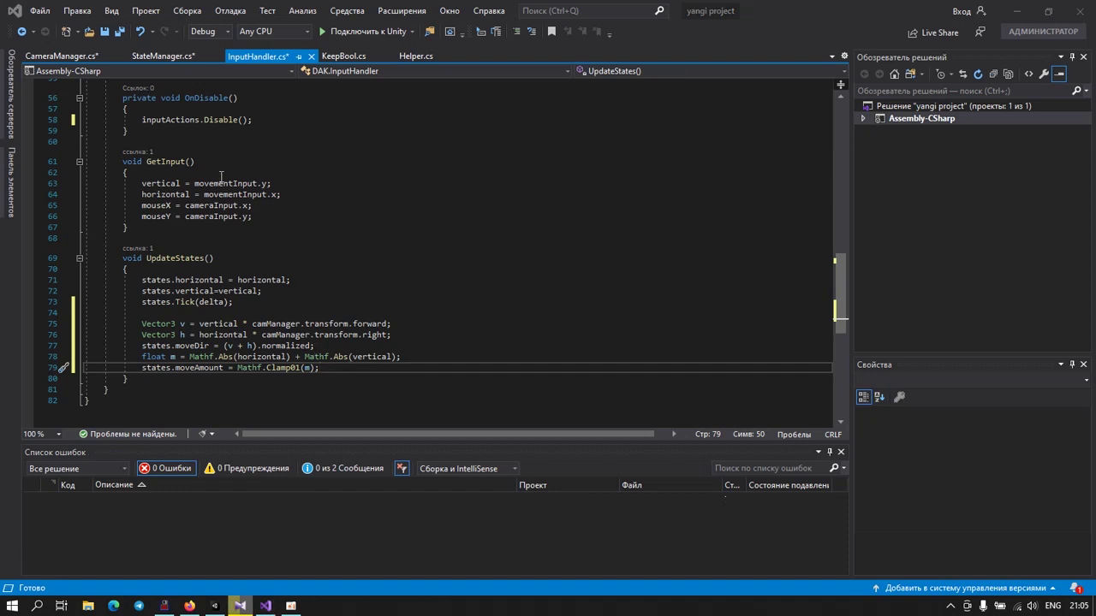
Step: Rename StateManager's Tick(float d) method to FixedTick
left_click(160, 56)
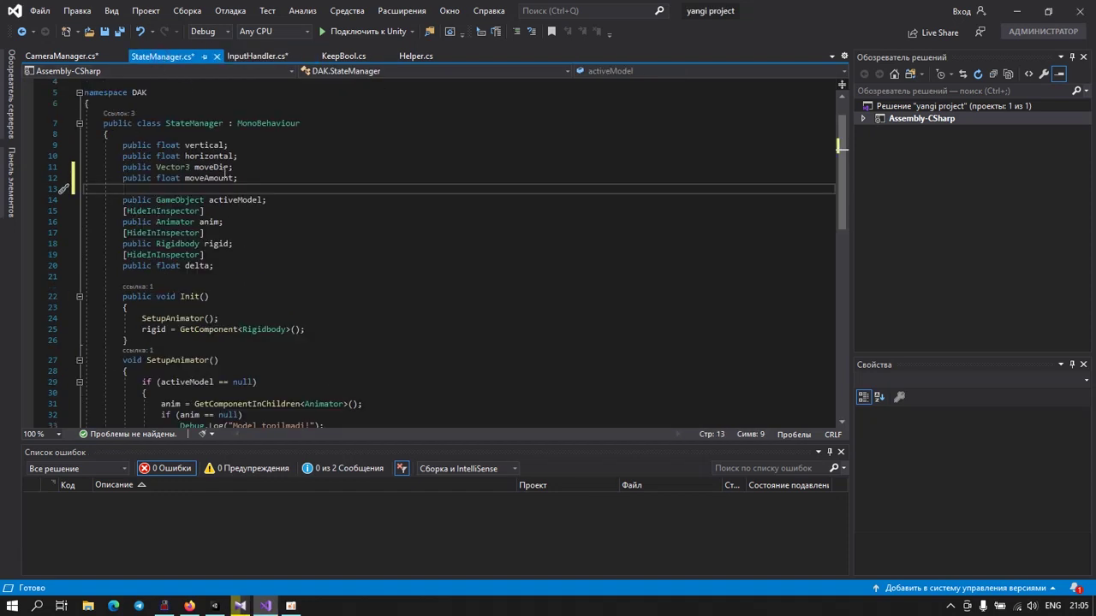
scroll(225, 190, "down", 8)
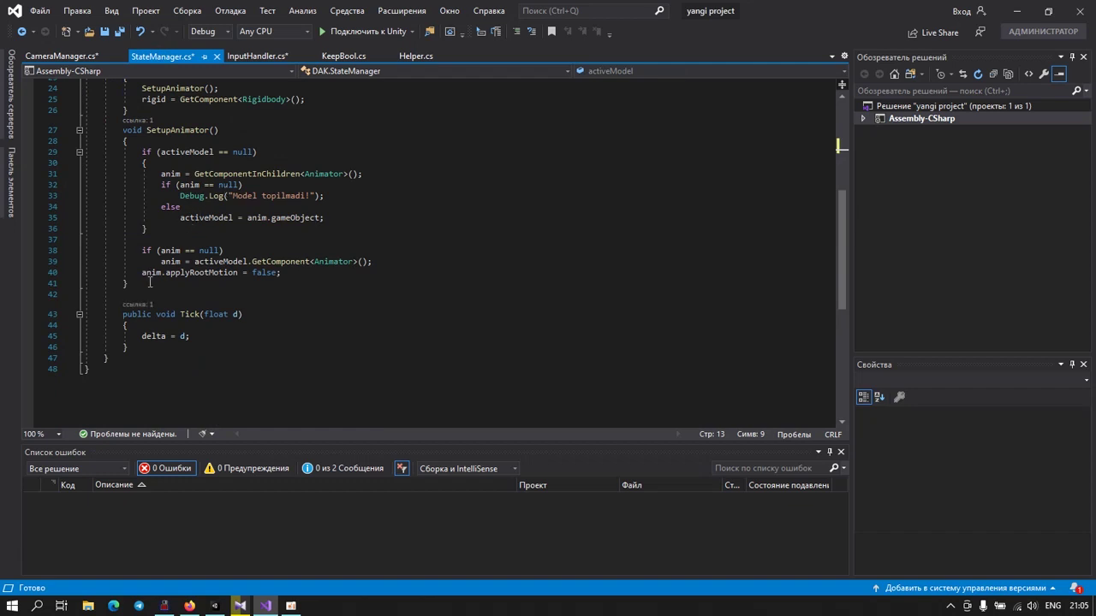
left_click(182, 315)
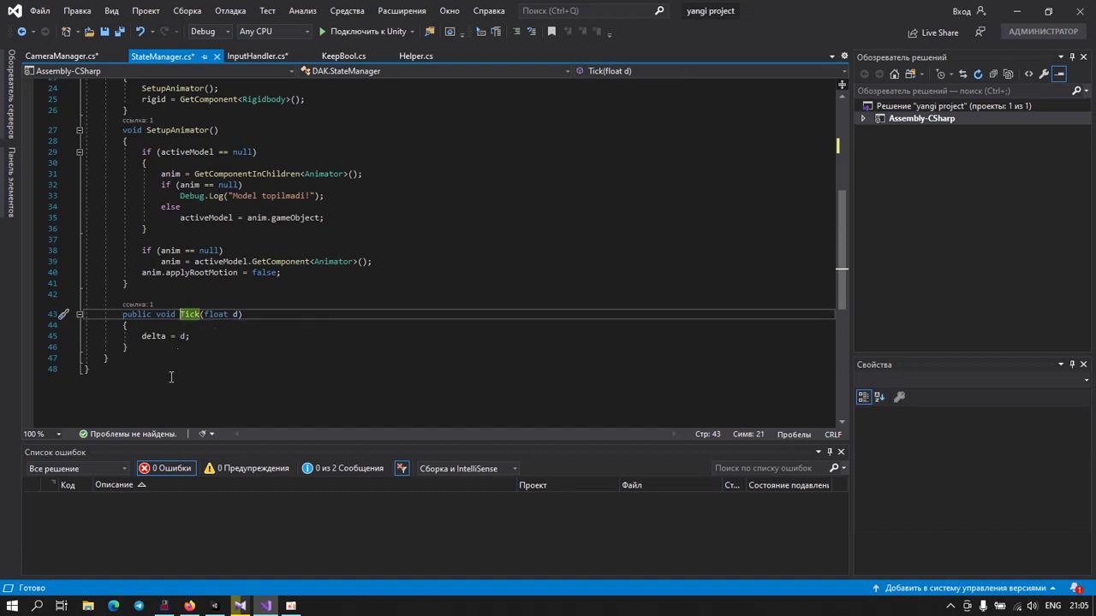
type("Fix")
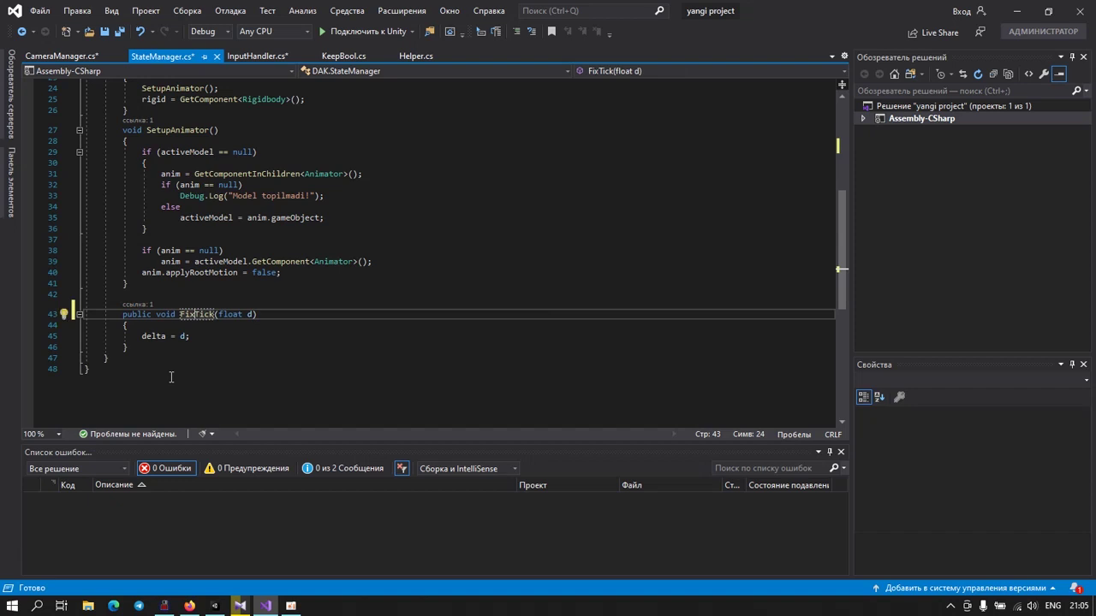
key("BackSpace")
key("BackSpace")
key("BackSpace")
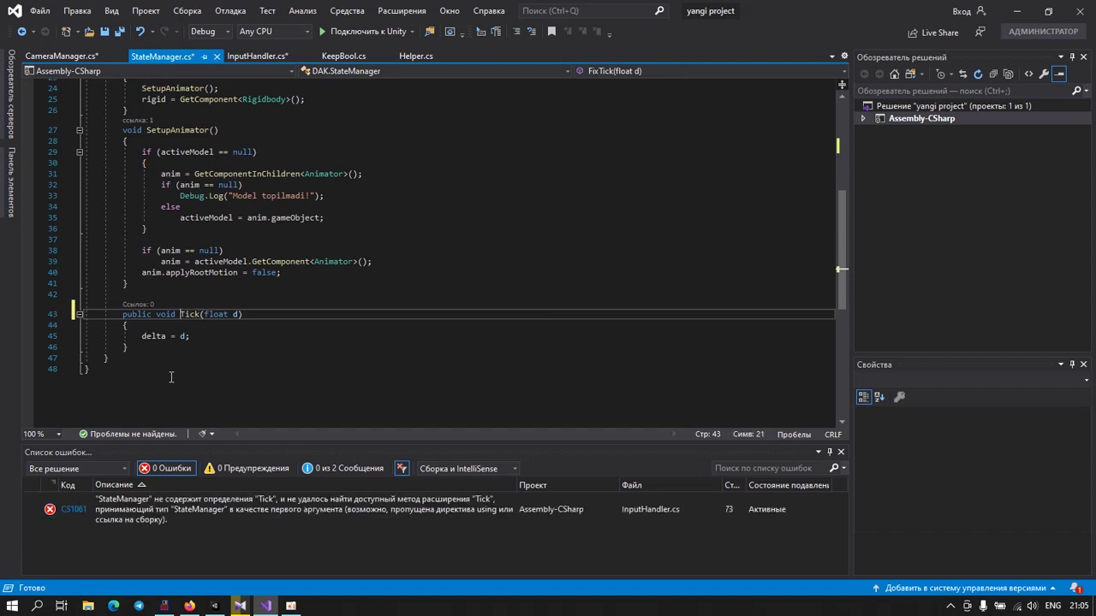
type("Fixed")
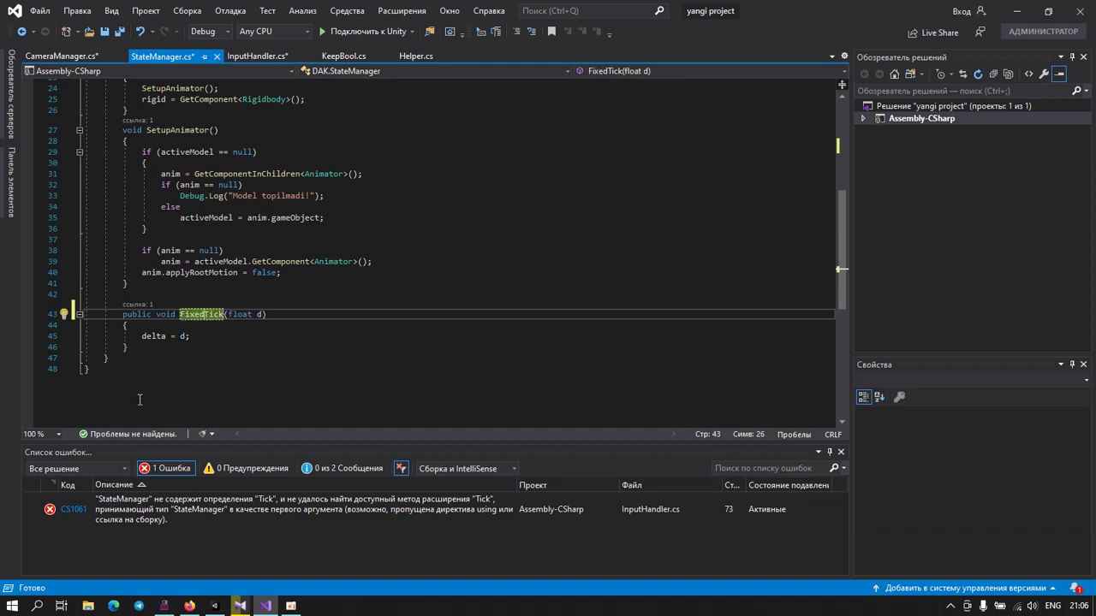
Step: Jump from the CS1061 error to InputHandler and change the call to states.FixedTick(delta)
left_click(113, 511)
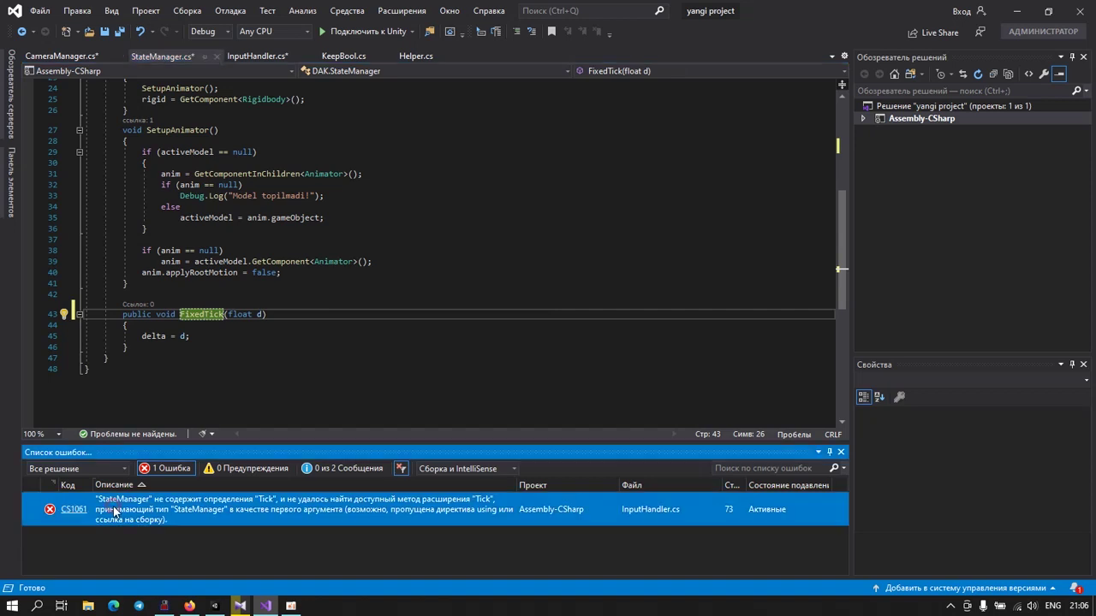
double_click(114, 511)
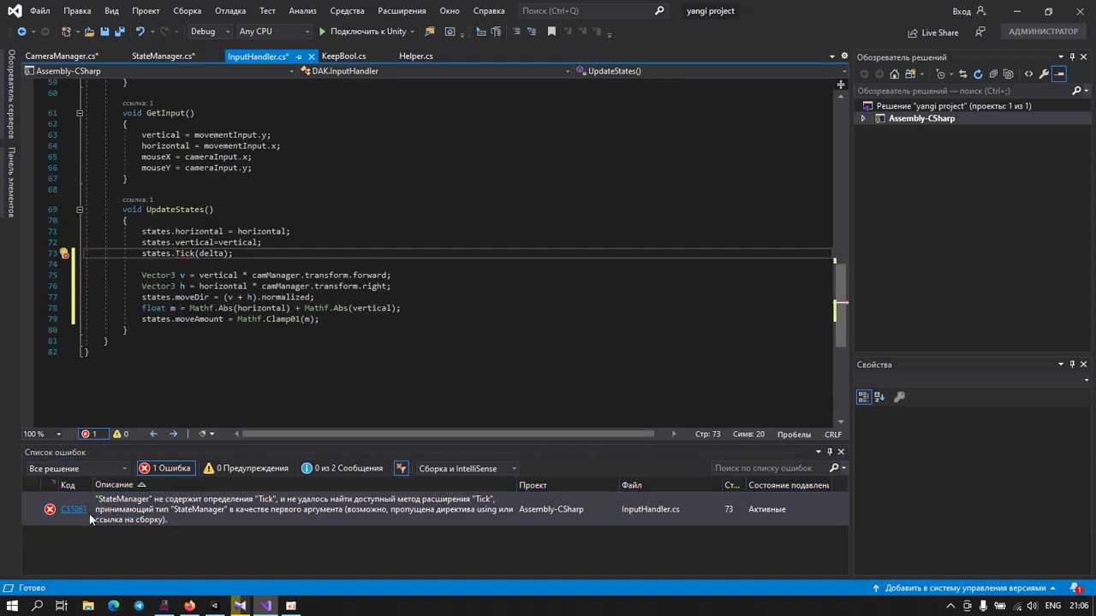
left_click(180, 253)
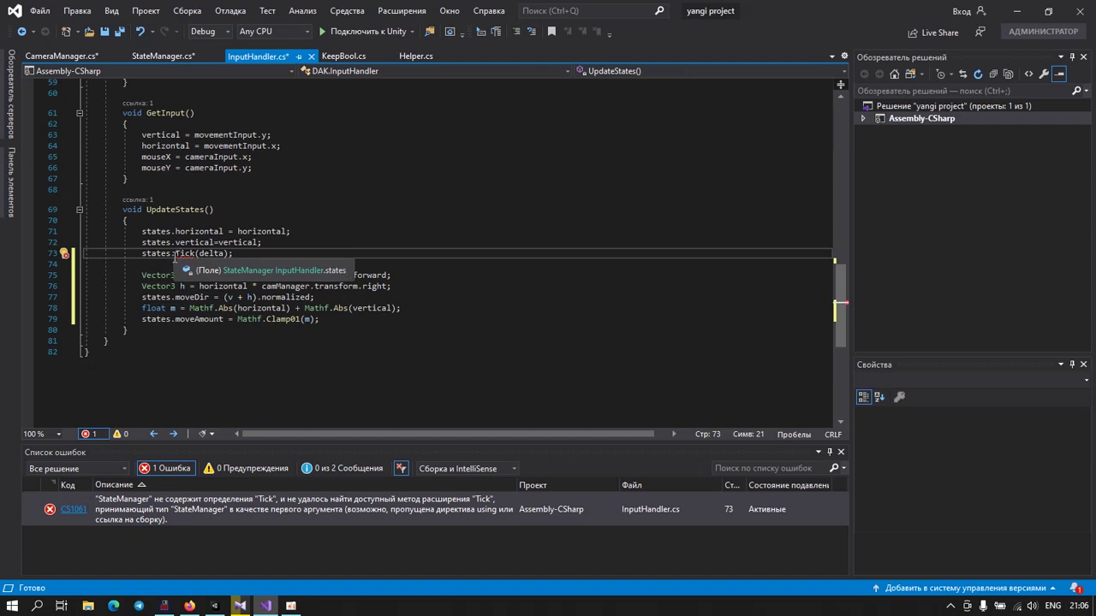
left_click(175, 254)
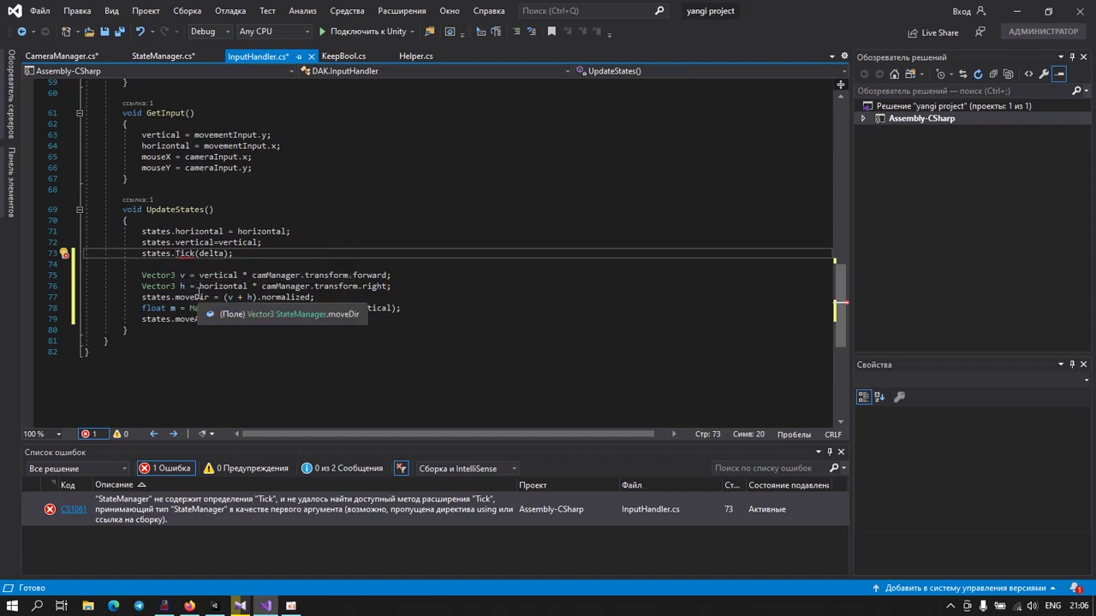
type("Fixed")
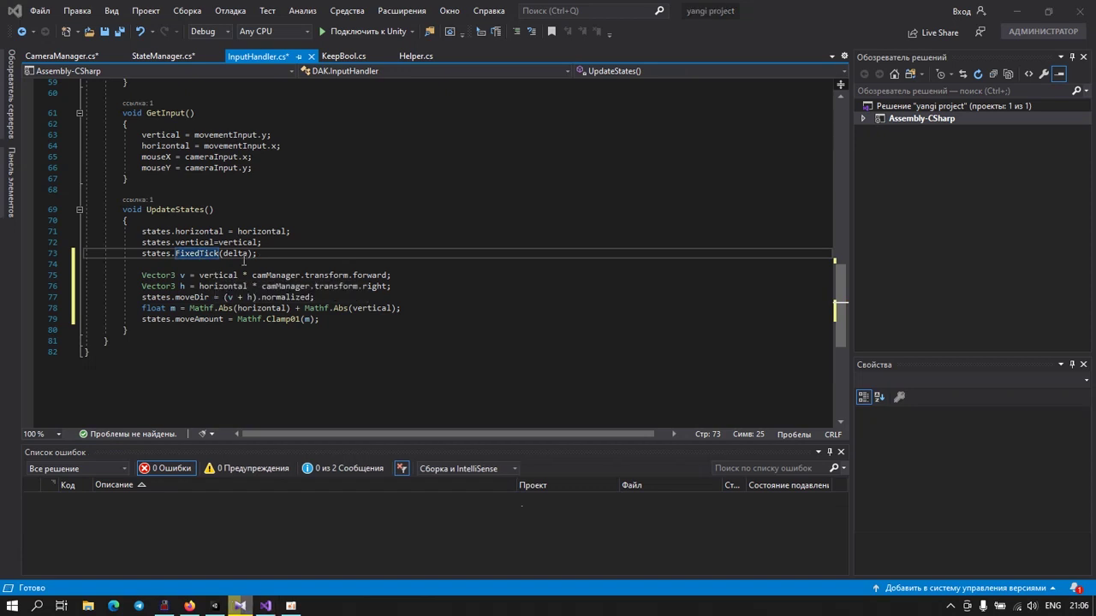
left_click(55, 254)
Step: Remove the states.FixedTick(delta) call from the body of UpdateStates
key("Delete")
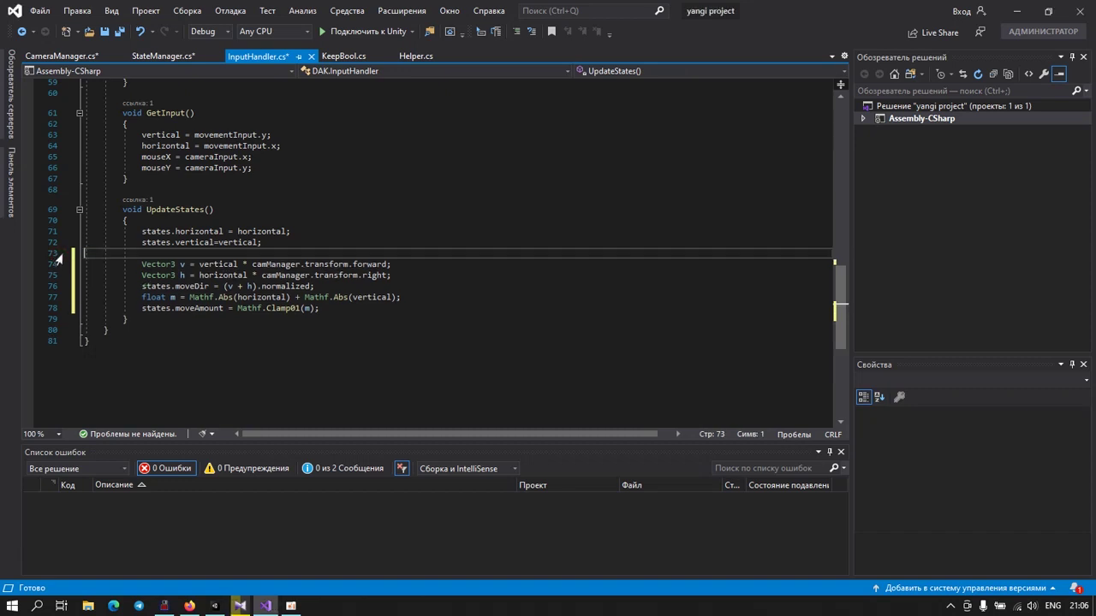
left_click(331, 311)
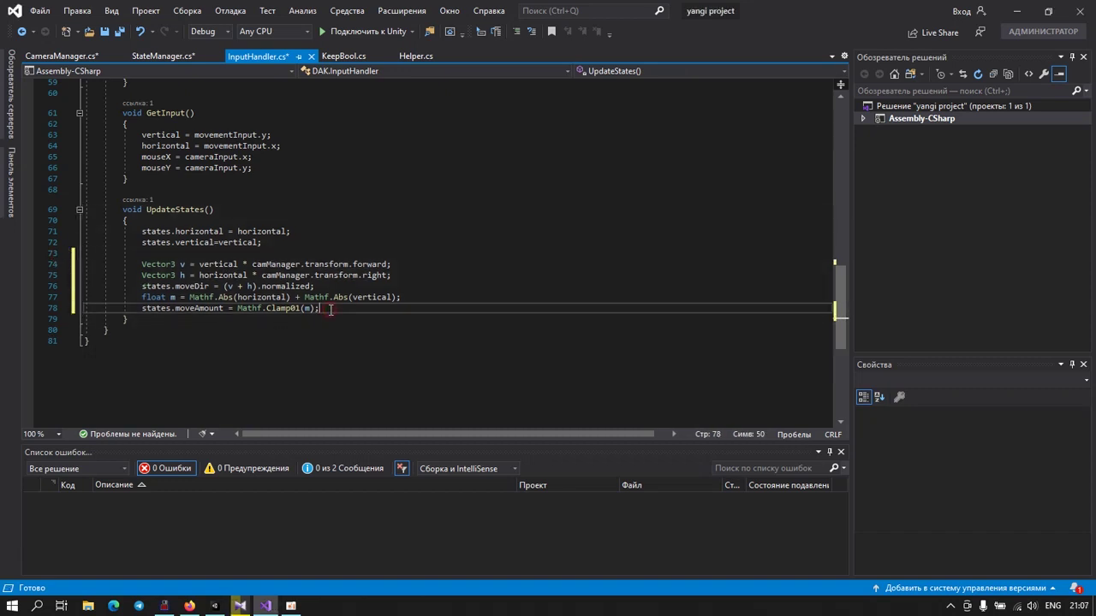
key("Return")
key("Return")
type("states.FixedTick(delta);")
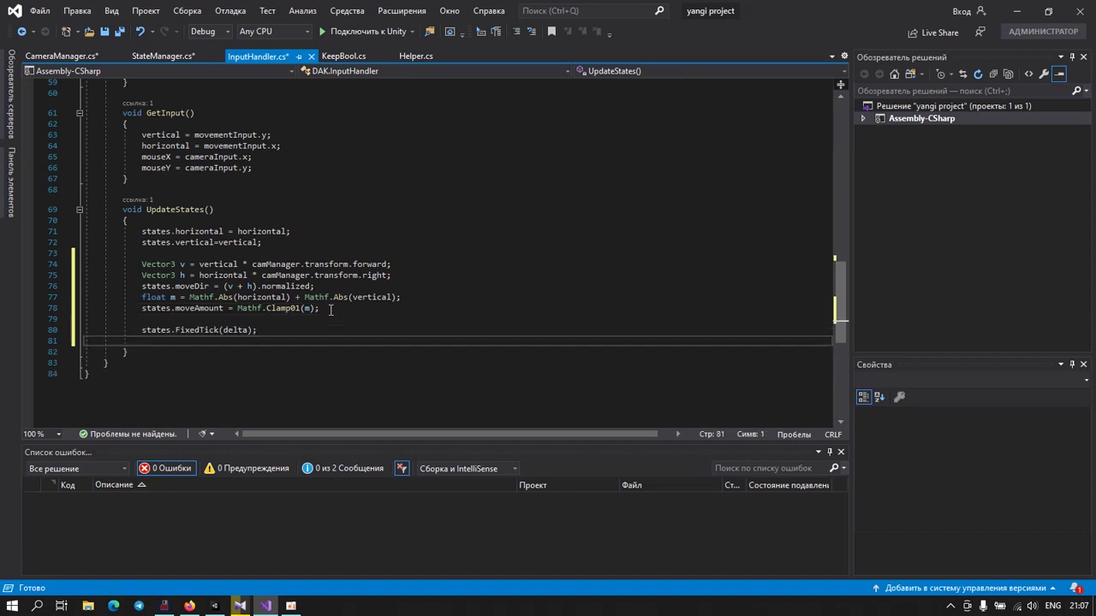
scroll(330, 316, "up", 1)
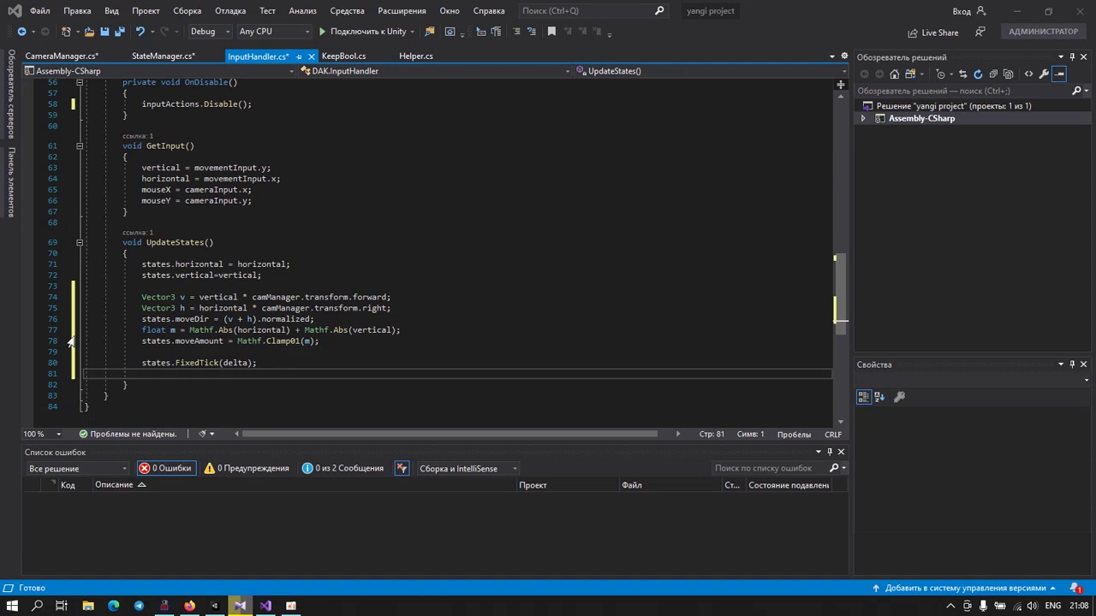
left_click(58, 364)
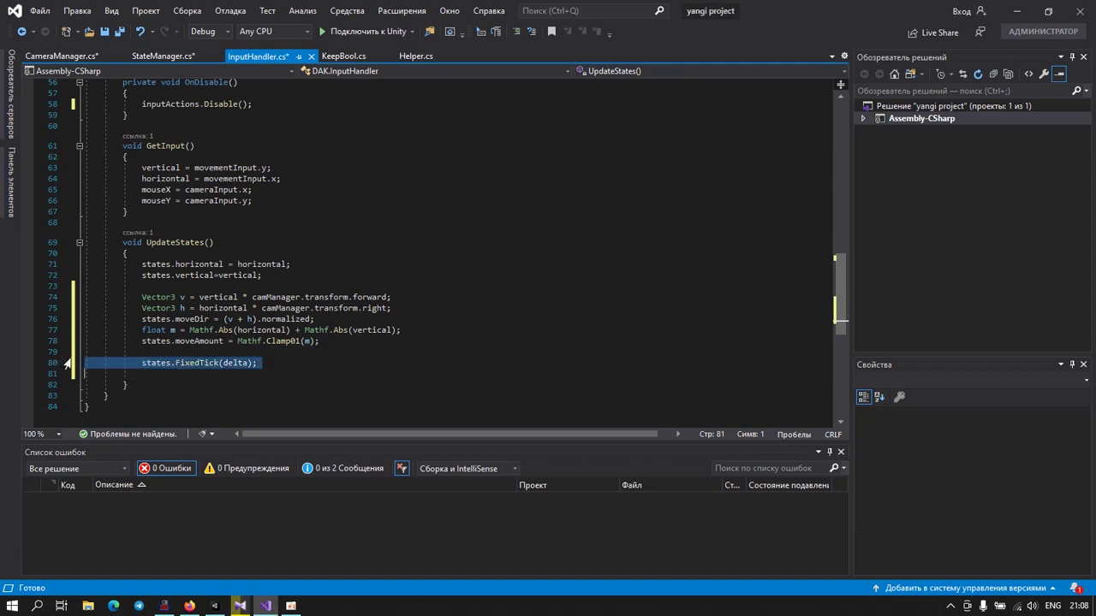
key("Delete")
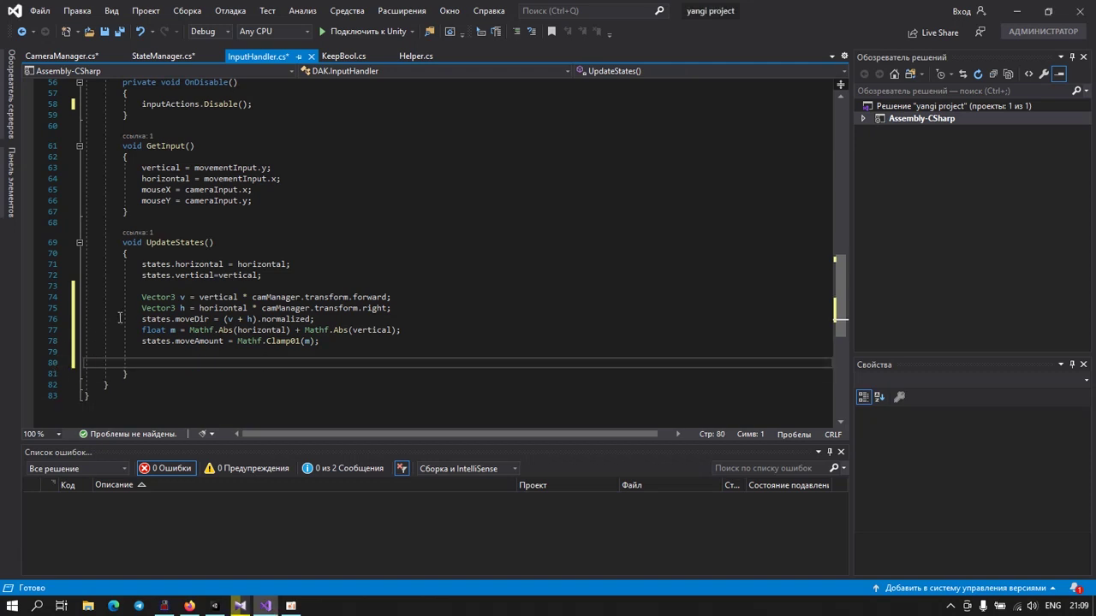
Step: Insert states.FixedTick(delta); into FixedUpdate right after UpdateStates();
scroll(122, 319, "up", 4)
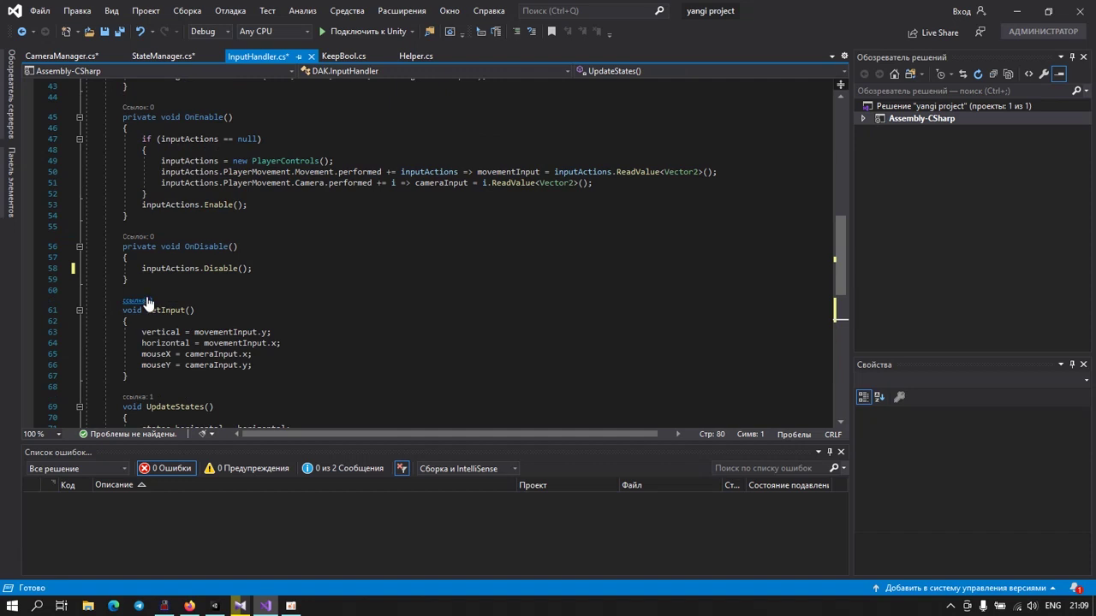
scroll(148, 295, "up", 4)
scroll(147, 281, "up", 1)
scroll(147, 257, "up", 2)
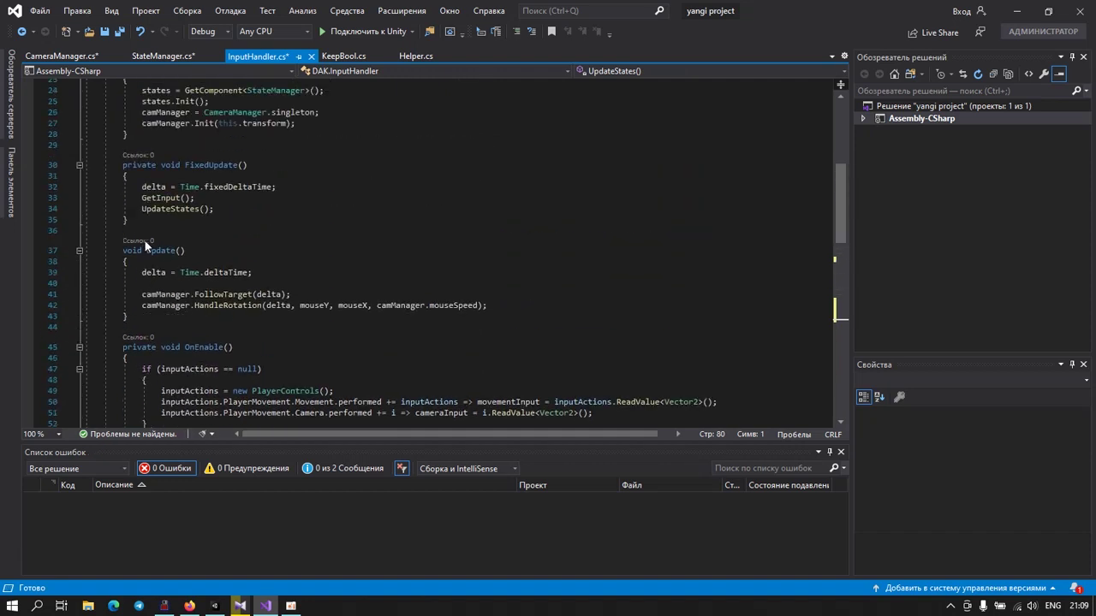
left_click(97, 220)
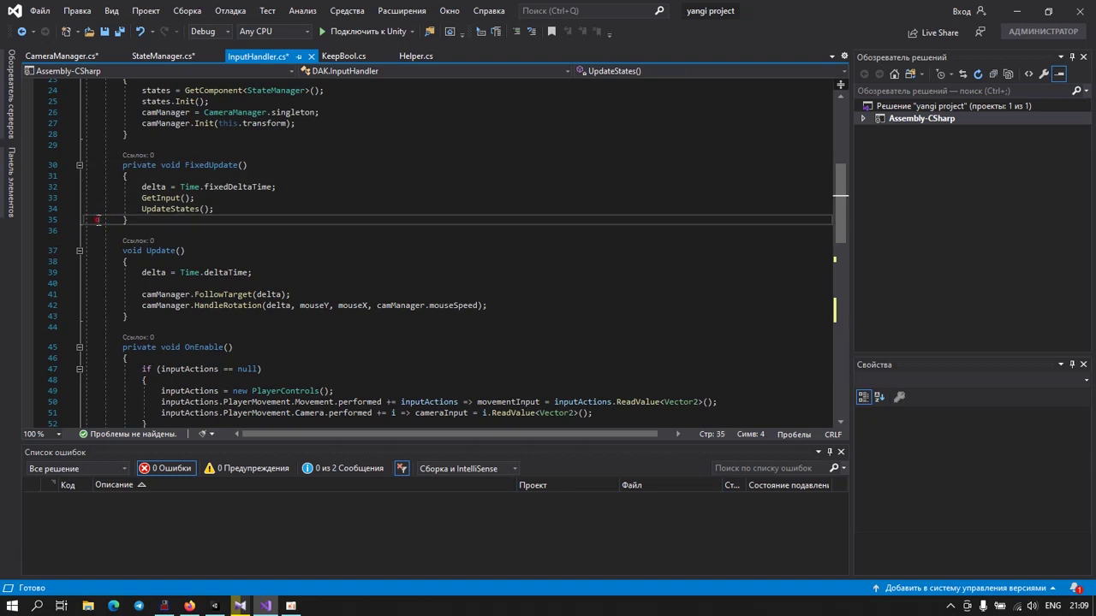
type("states.FixedTick(delta);")
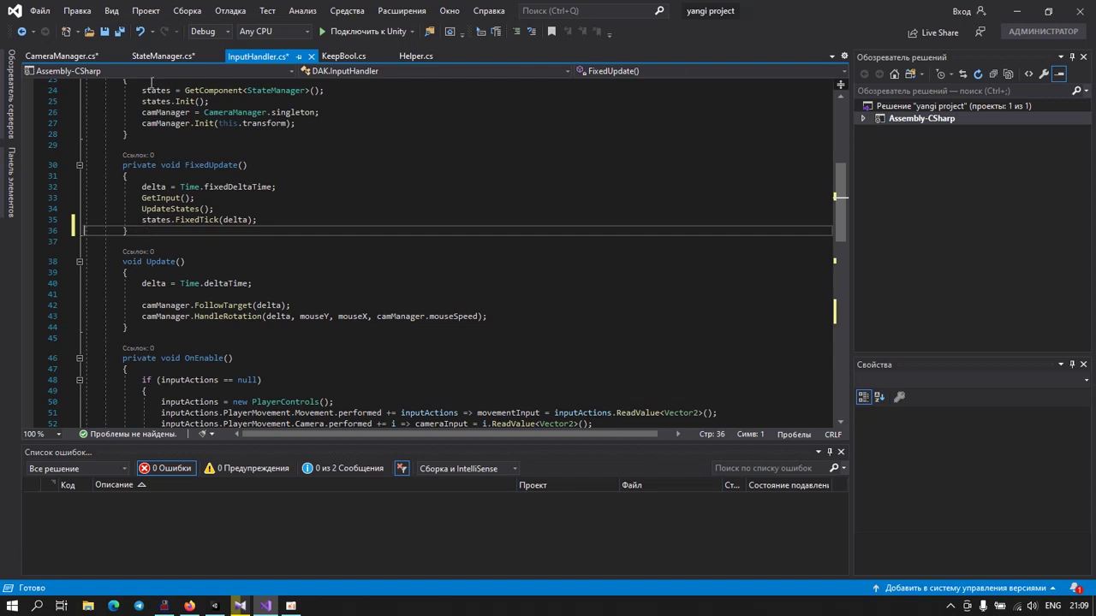
Step: Add rigid.velocity = moveDir; after delta = d in StateManager's FixedTick and save all scripts
left_click(157, 56)
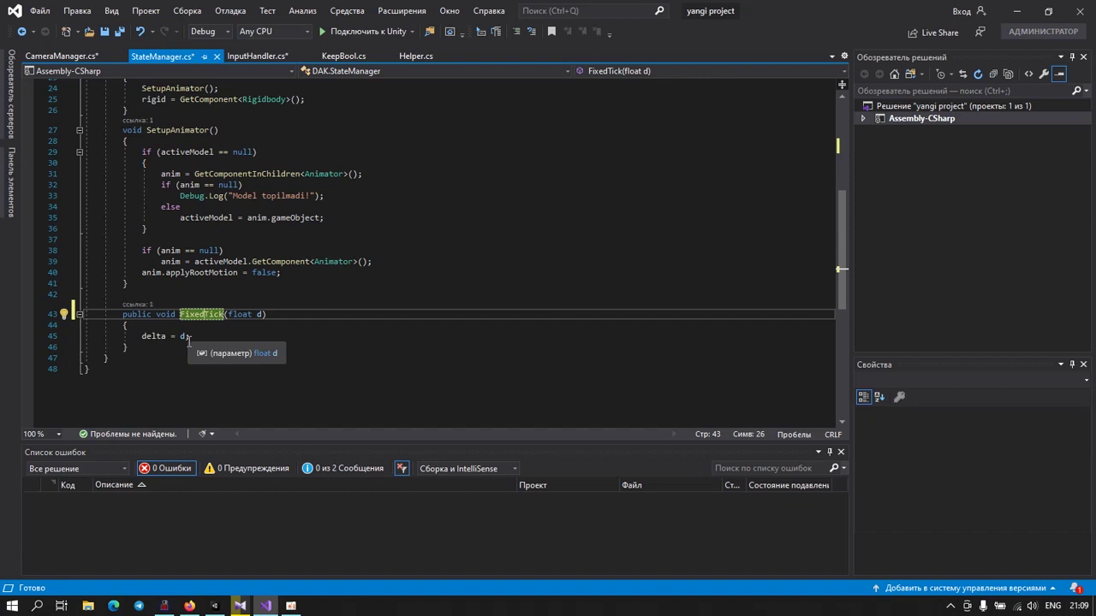
left_click(202, 337)
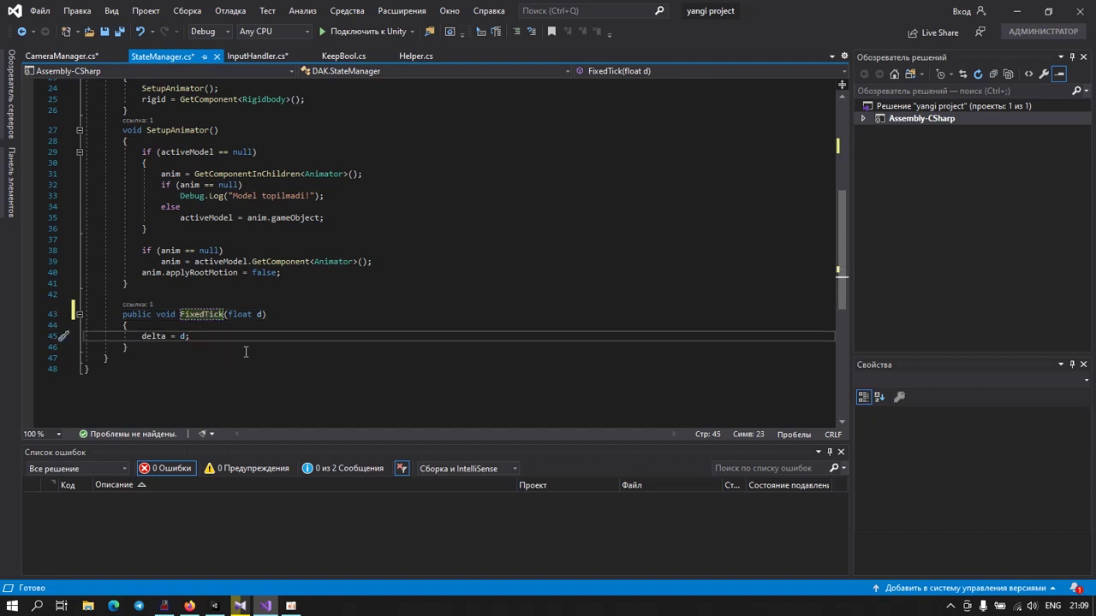
key("Return")
key("Return")
type("rigi")
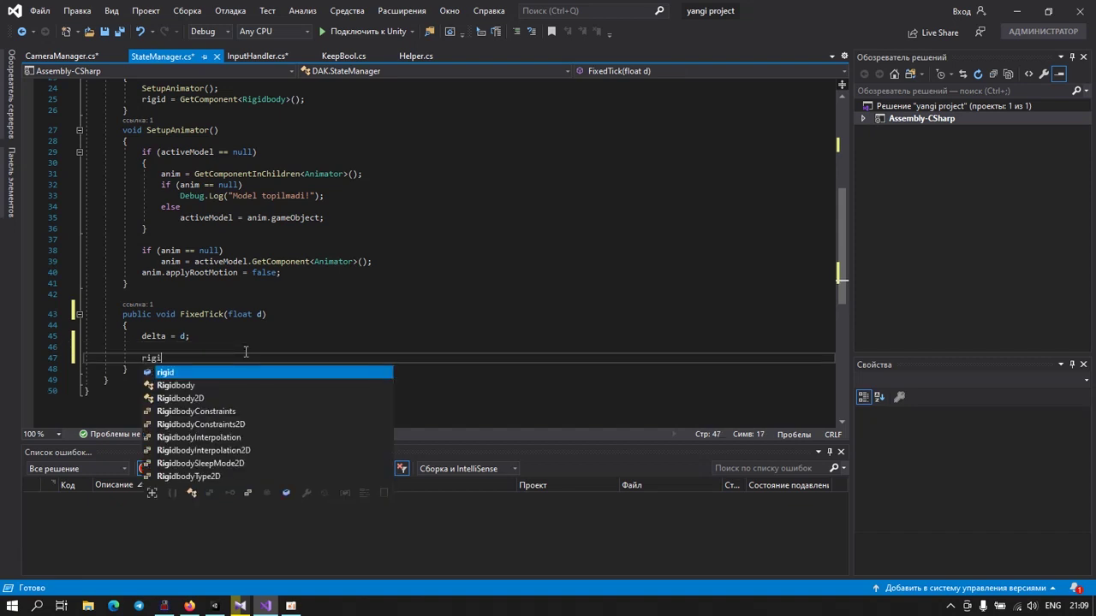
type("d.")
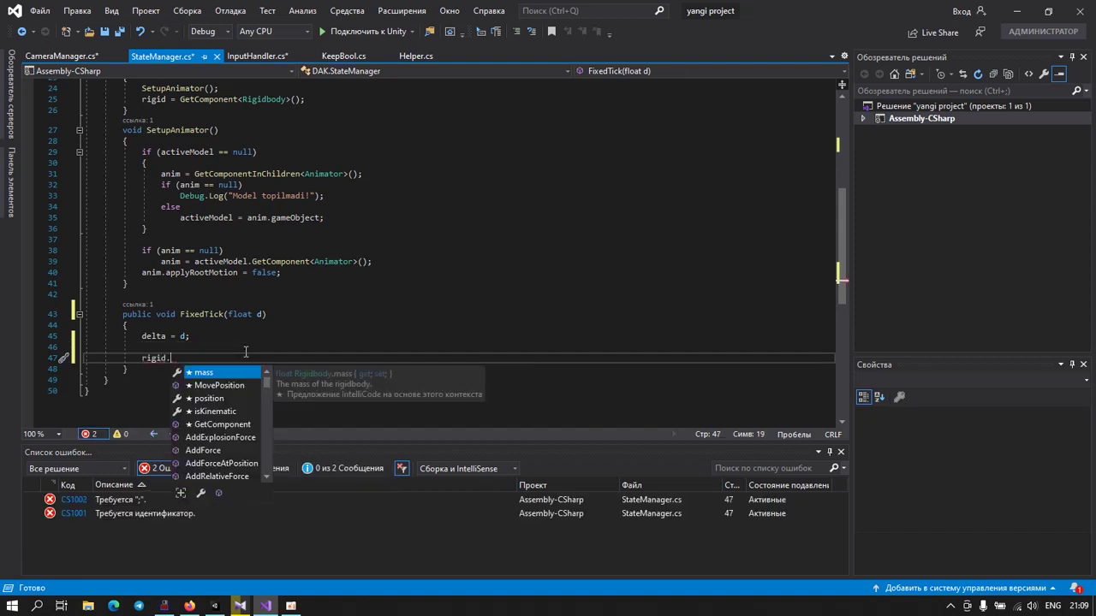
type("velo")
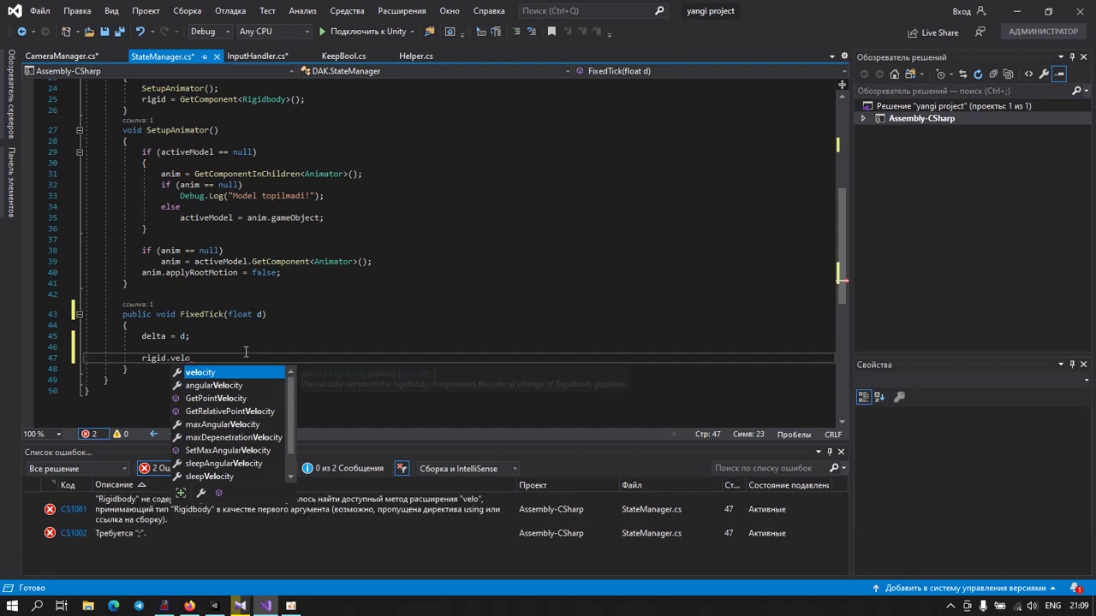
type("city = ")
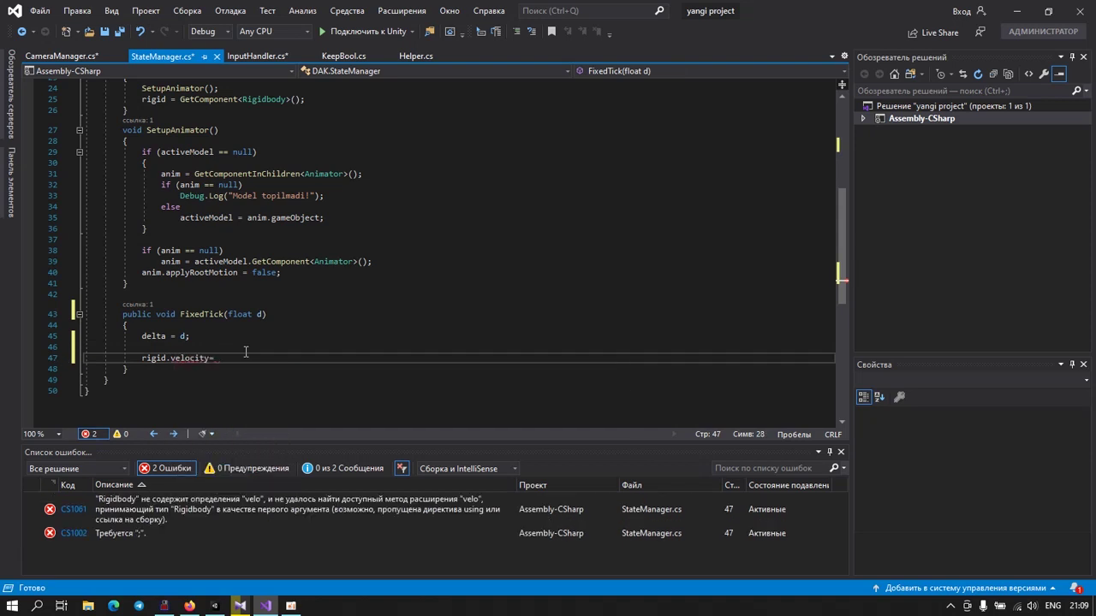
type("mov")
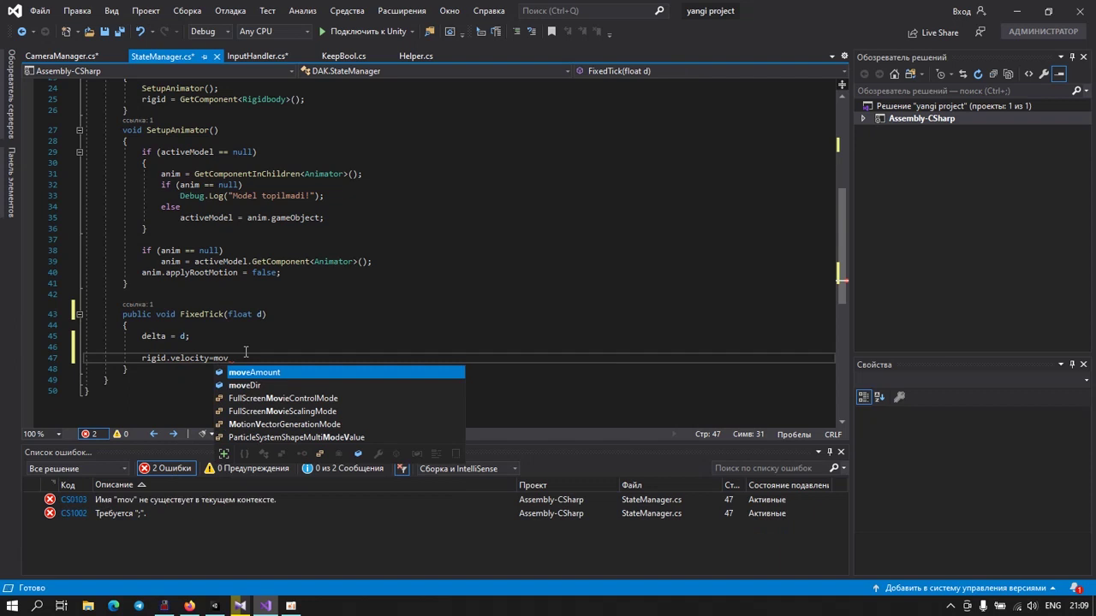
type("eDir")
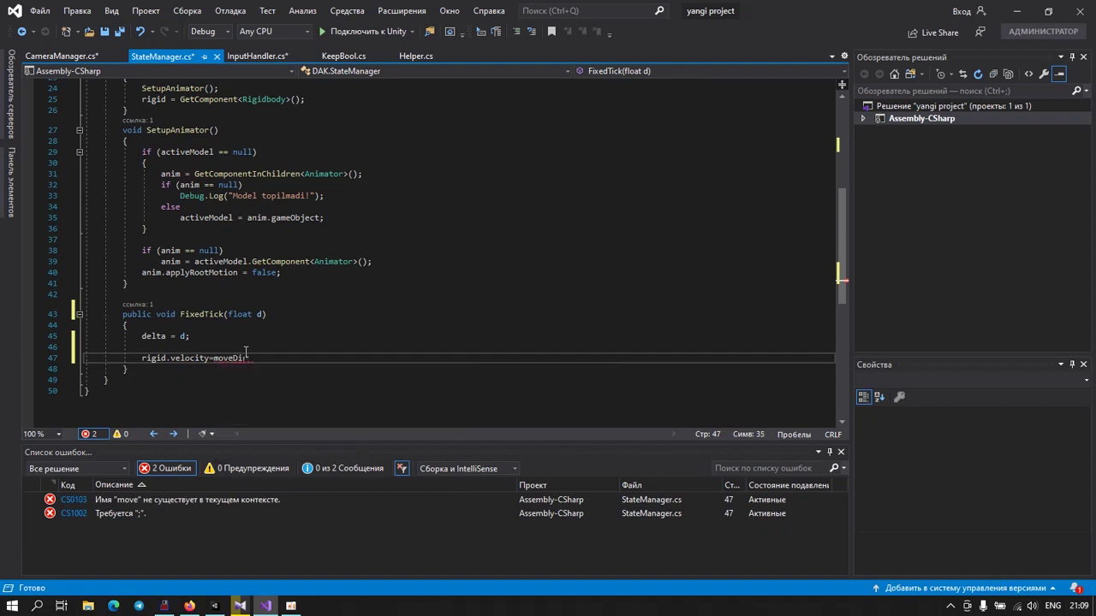
type(";")
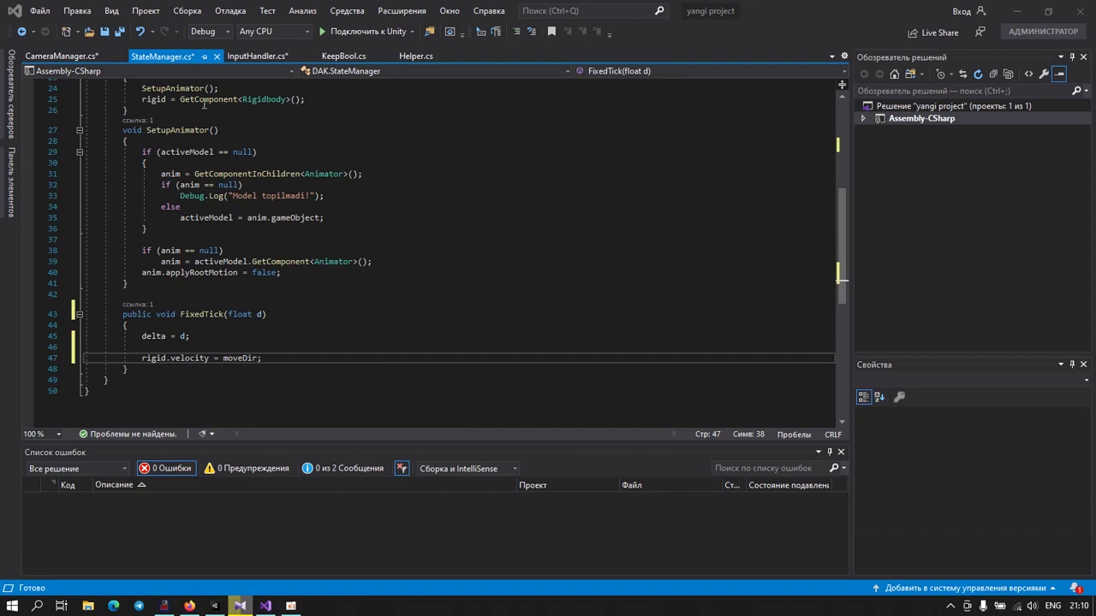
left_click(121, 33)
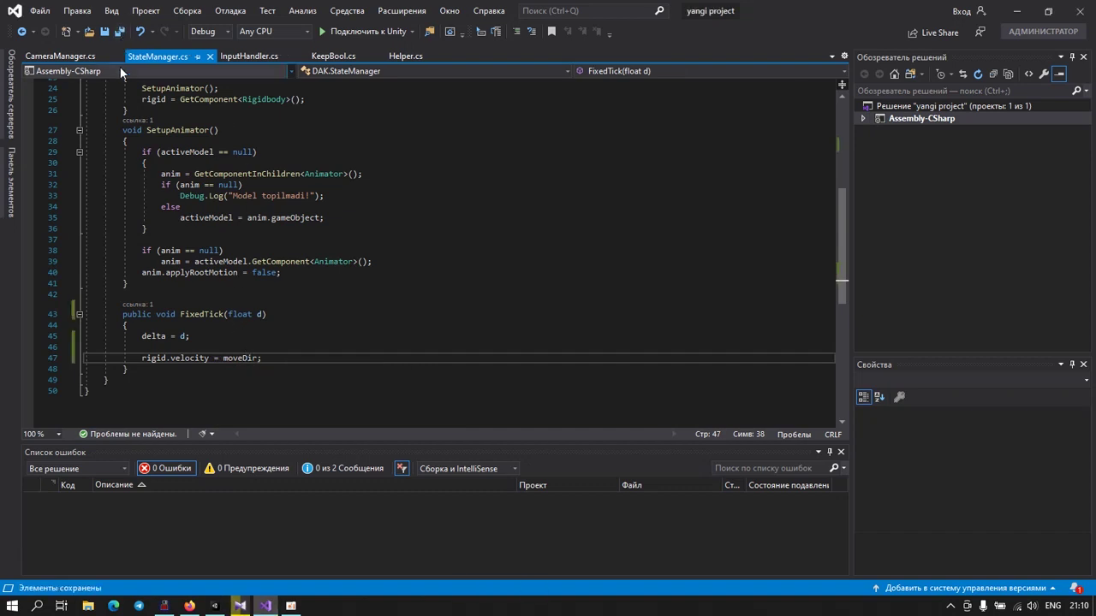
Step: Play the Unity scene to watch the character move across the plane, then stop
left_click(215, 606)
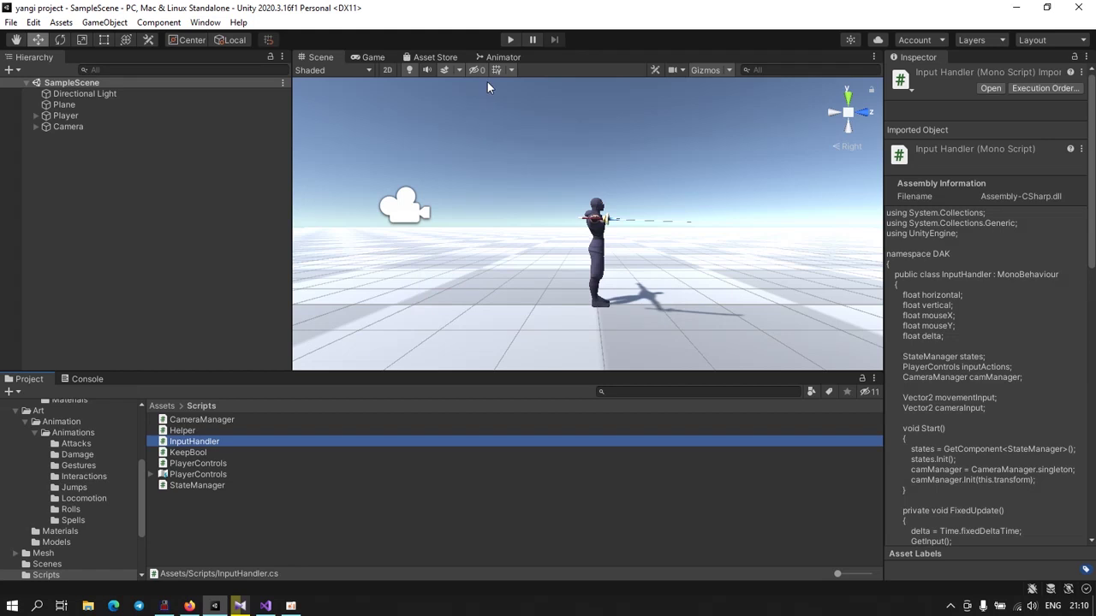
left_click(510, 40)
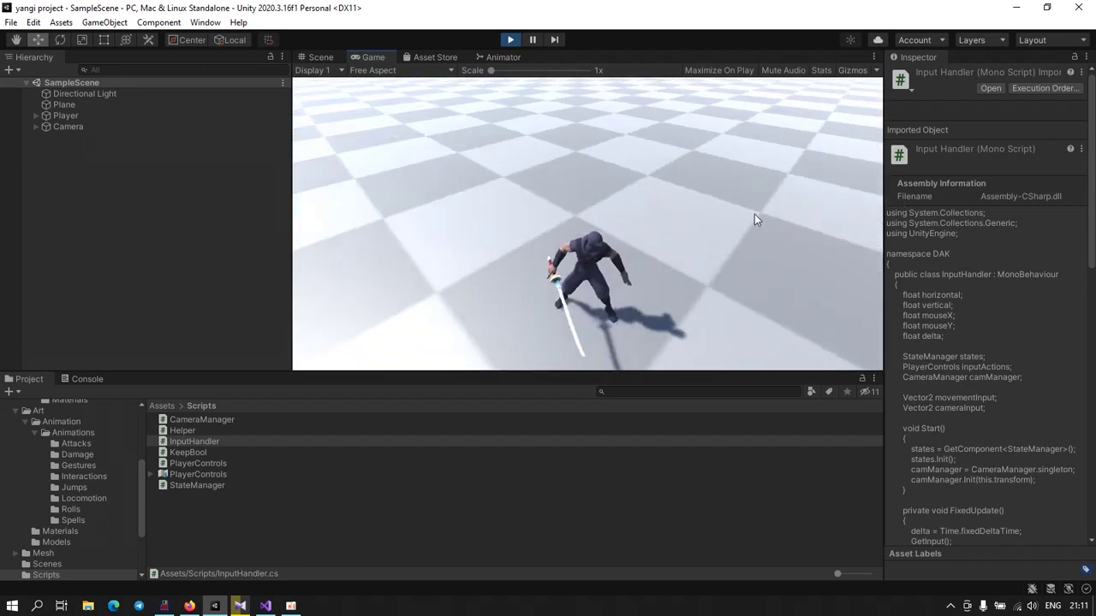
left_click(510, 41)
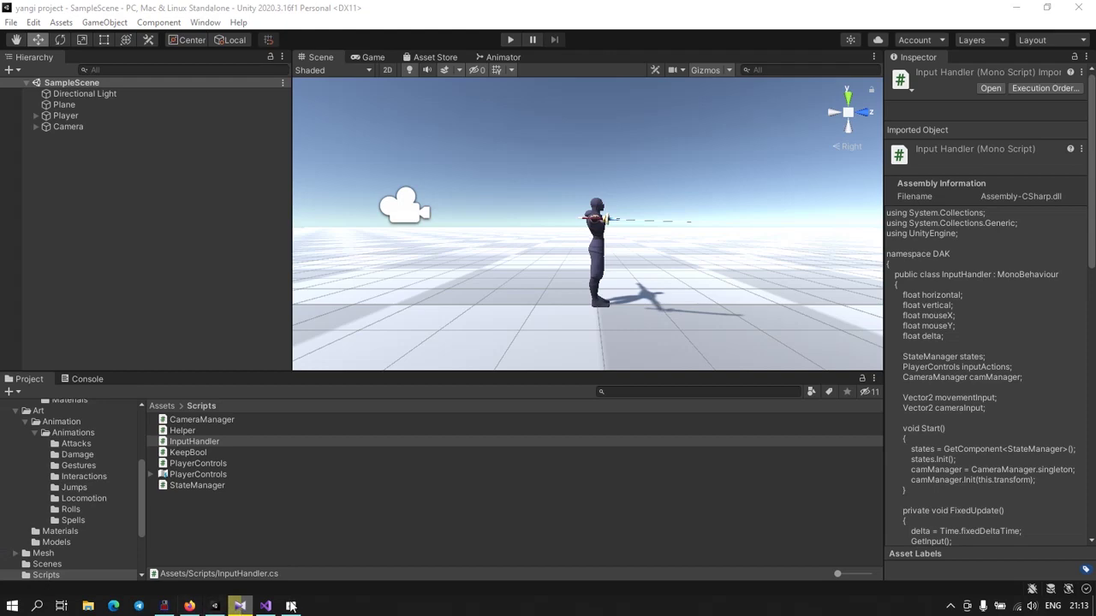
Step: Add [Header("Inputs")] above the vertical, horizontal, moveDir and moveAmount fields, then select the activeModel line
left_click(266, 606)
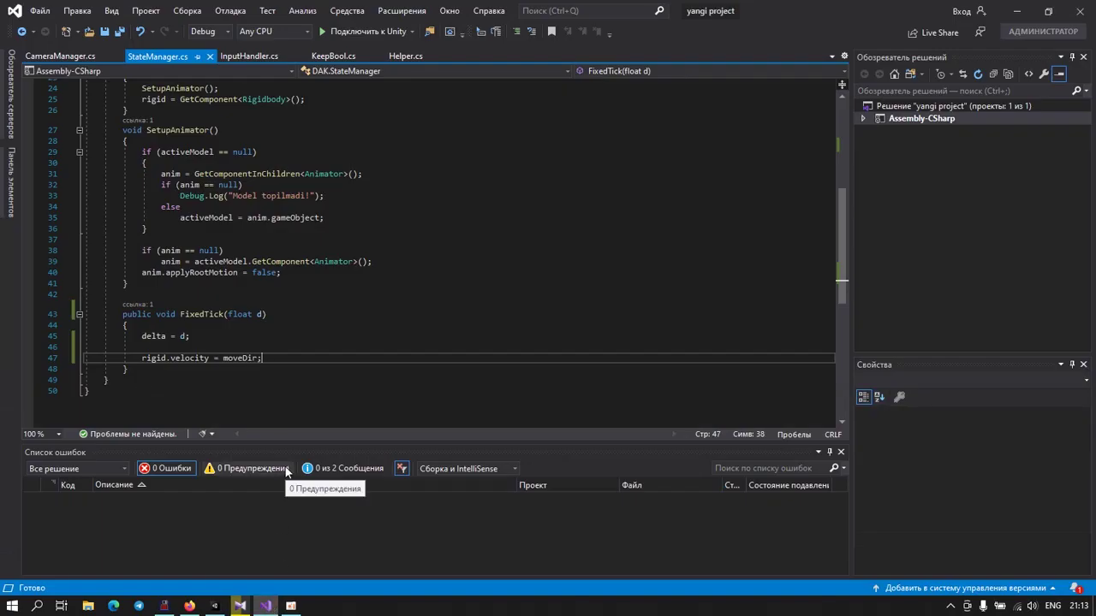
scroll(178, 314, "up", 4)
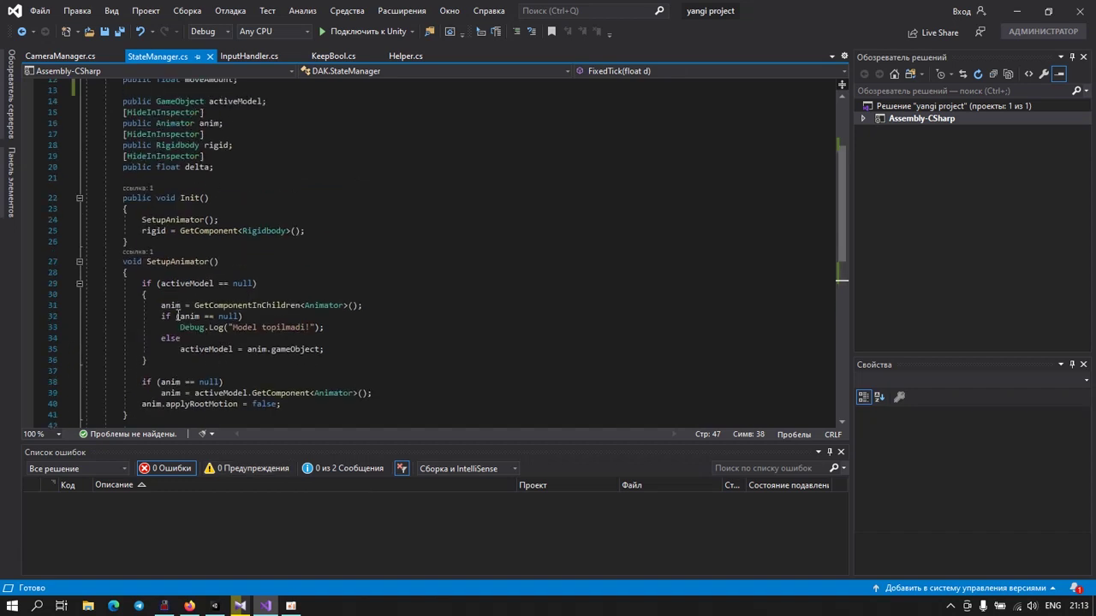
scroll(179, 314, "up", 4)
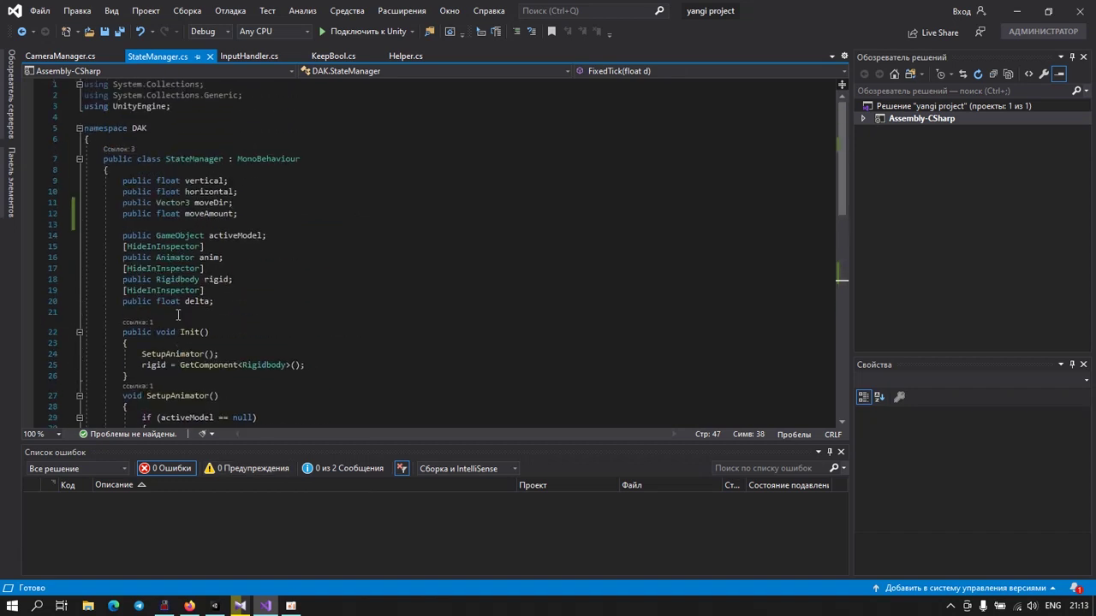
left_click(122, 180)
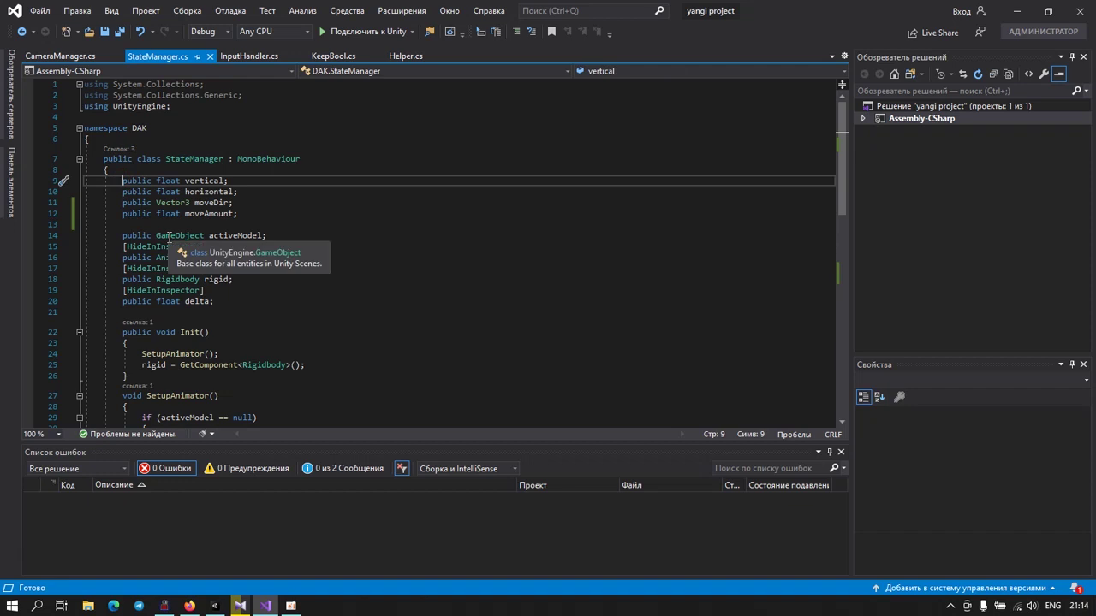
key("Return")
key("Up")
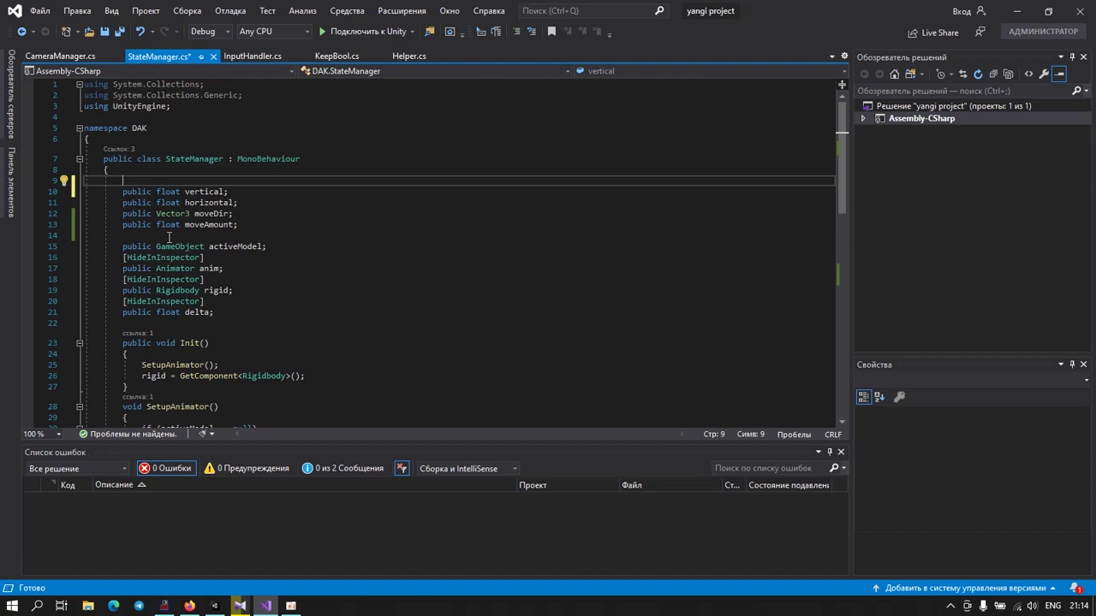
type("[")
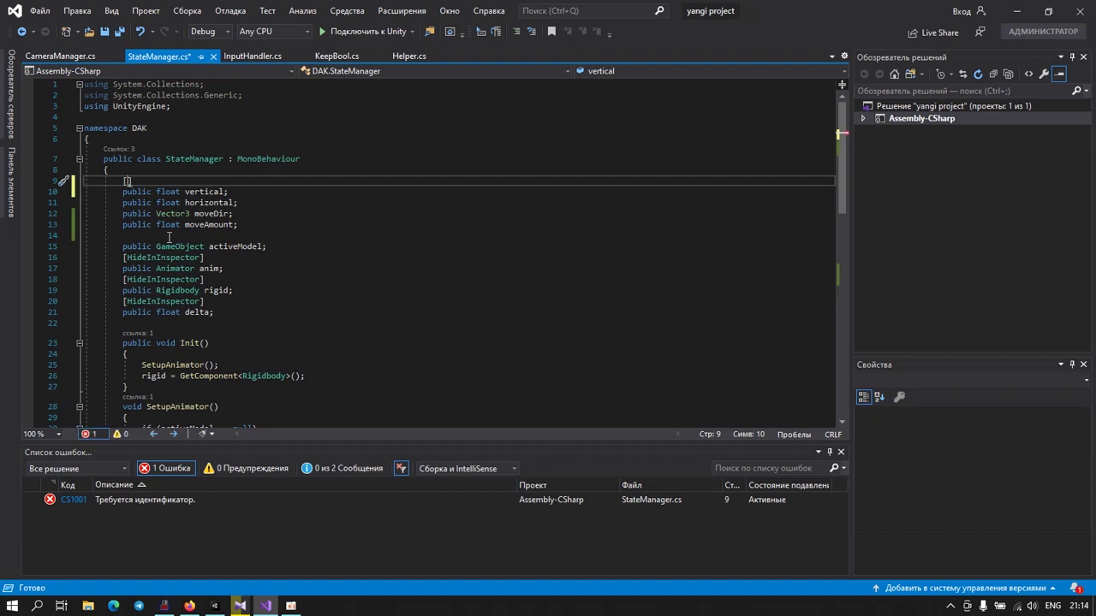
type("Hea")
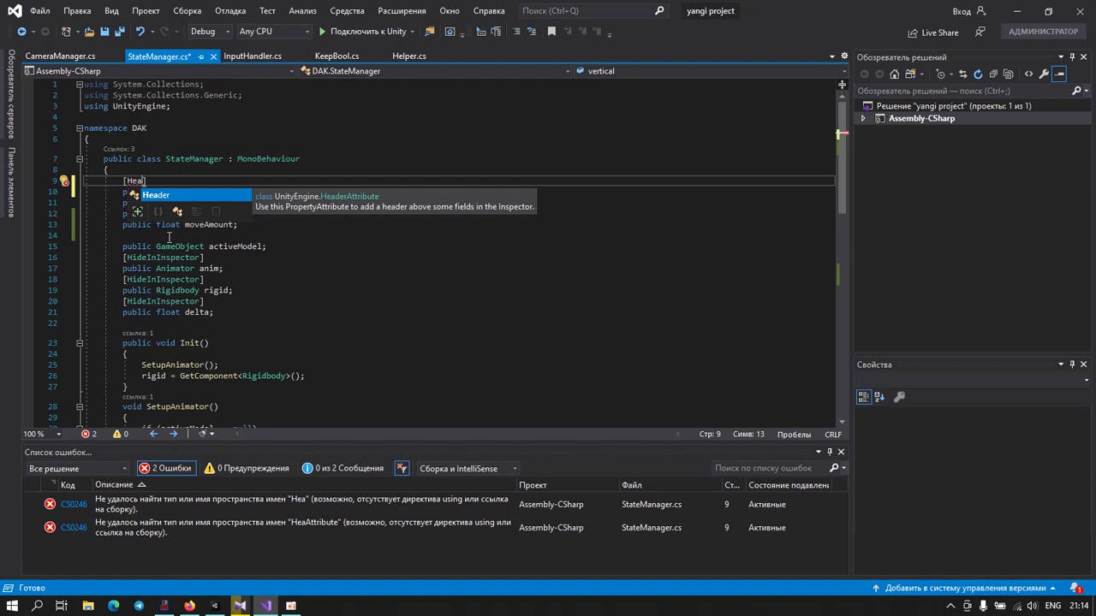
key("Tab")
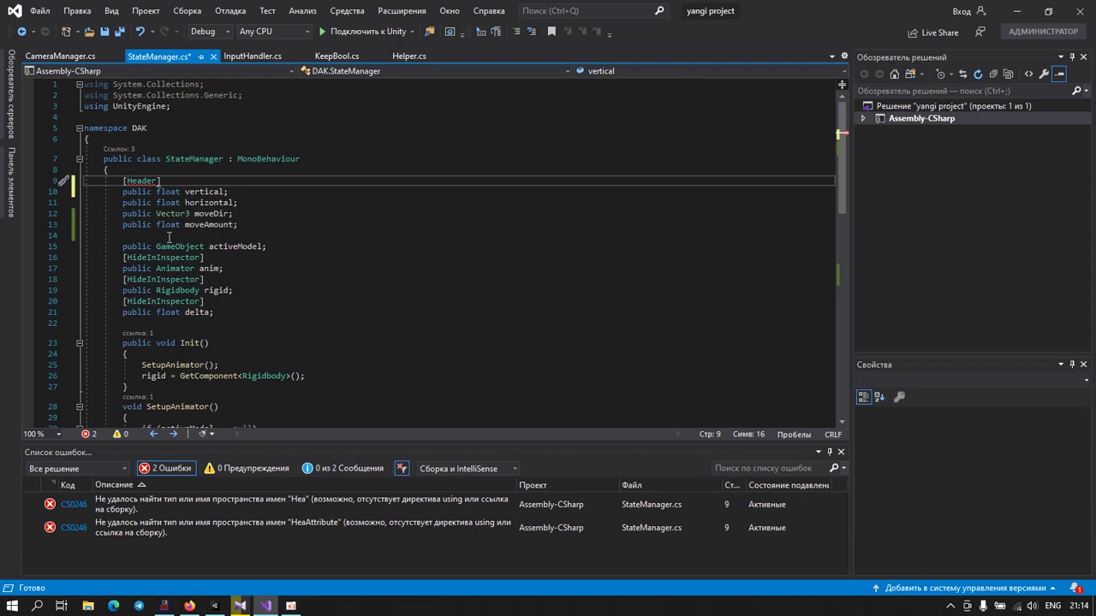
type("(")
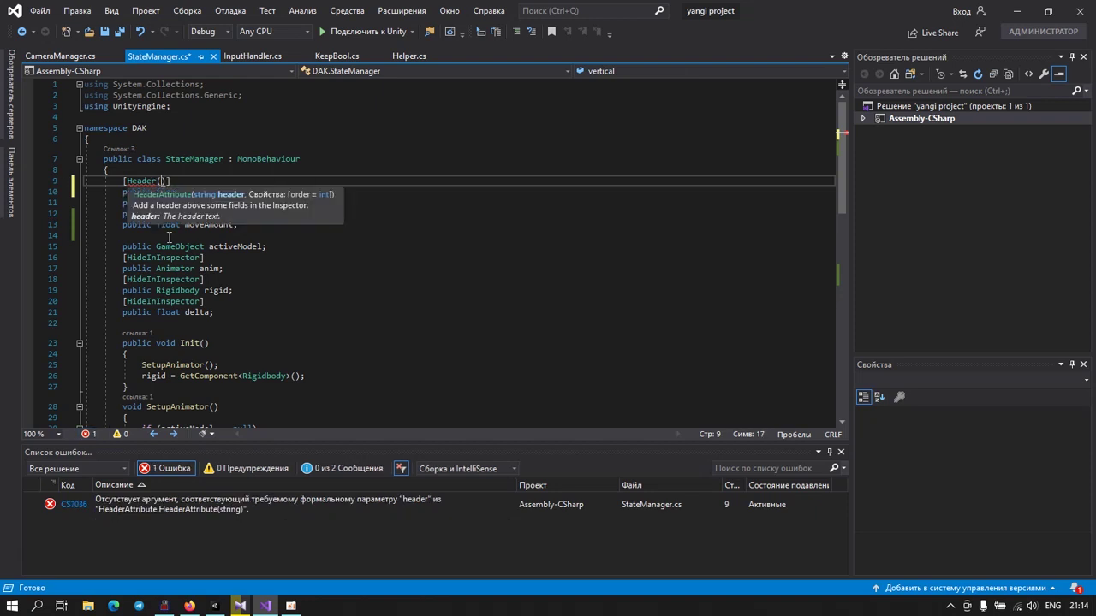
type("\"")
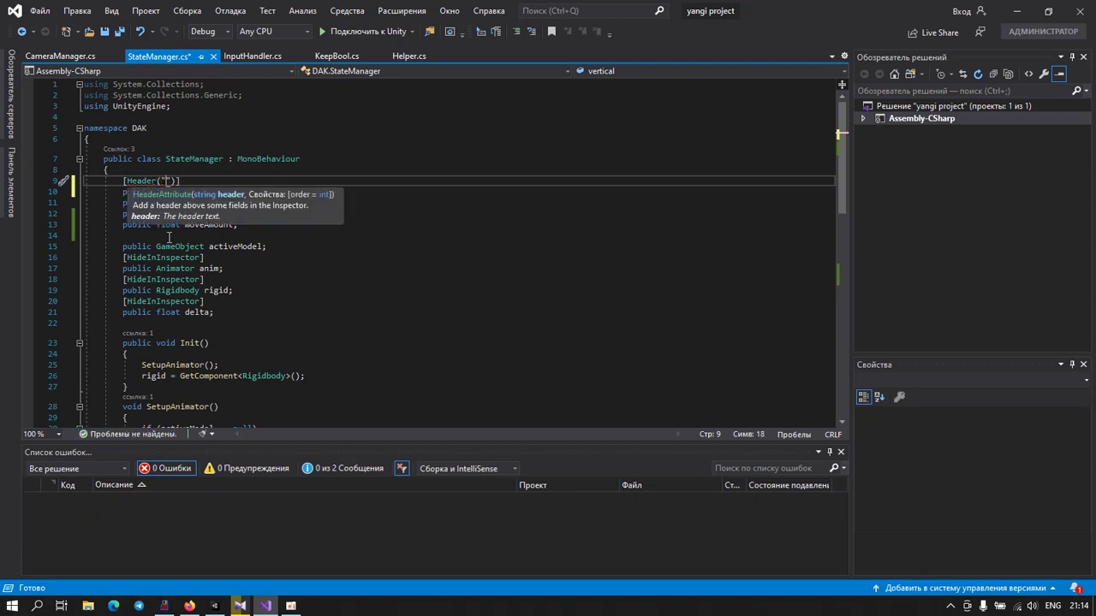
type("Inputs")
left_click(114, 233)
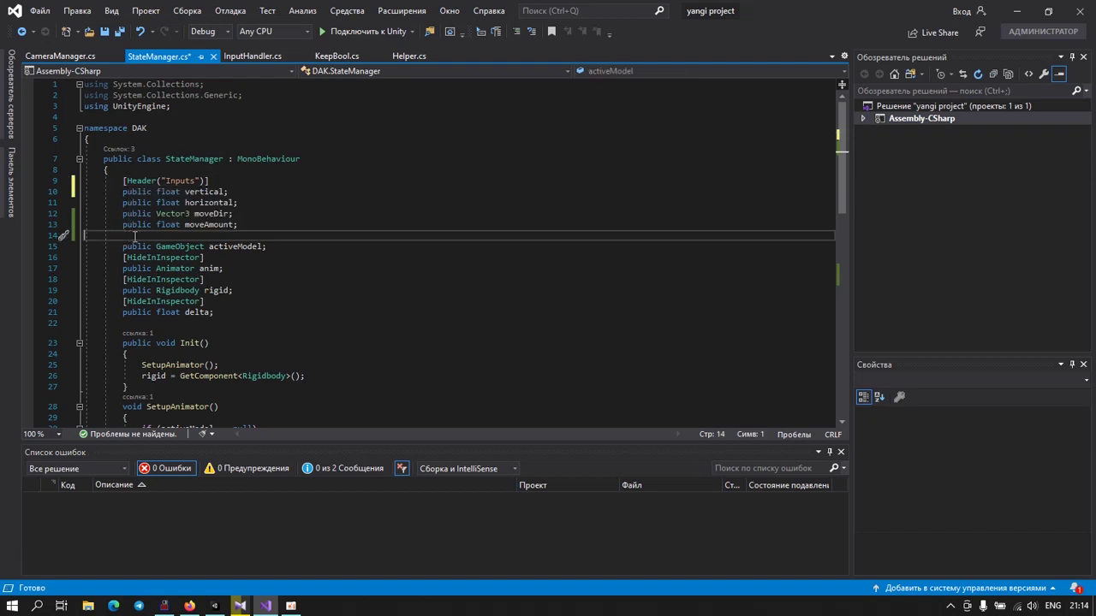
left_click(71, 248)
Step: Move the activeModel declaration to the top of the class, above the Inputs header
key("Delete")
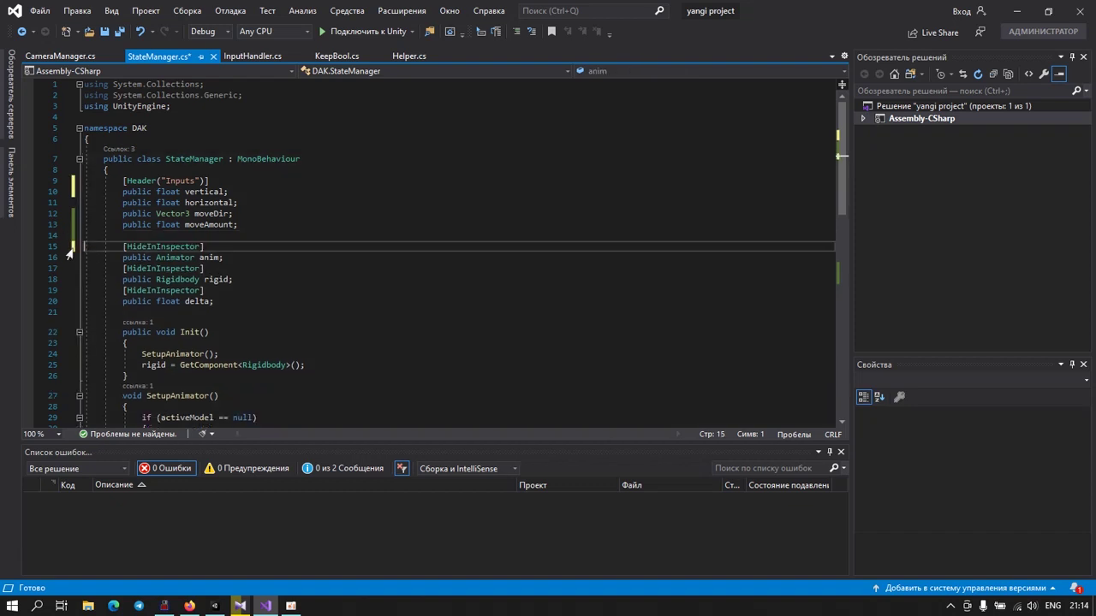
left_click(120, 180)
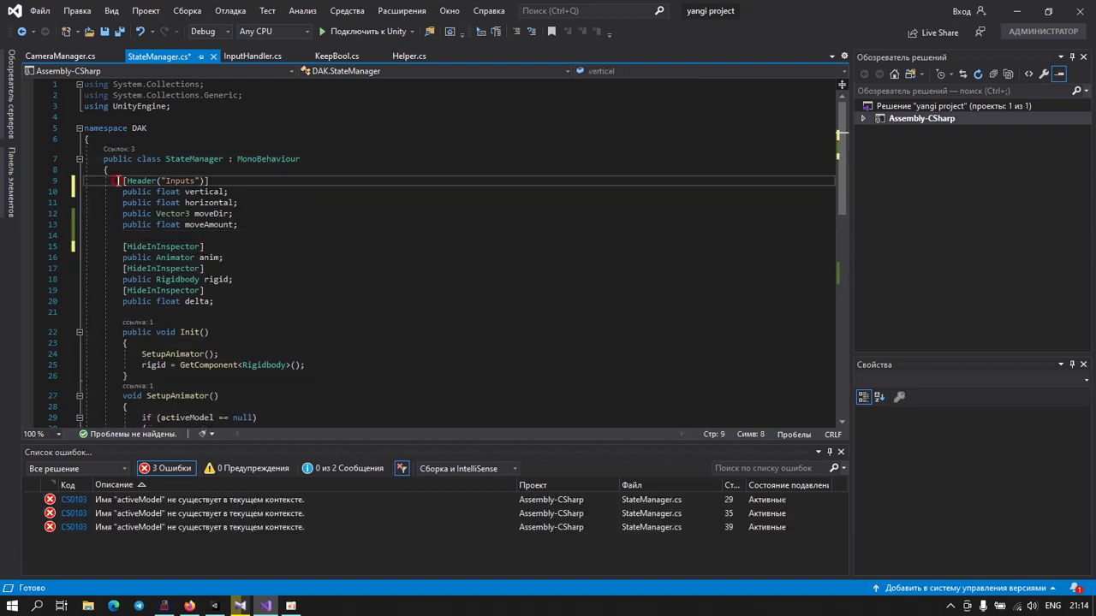
type("public GameObject activeModel;")
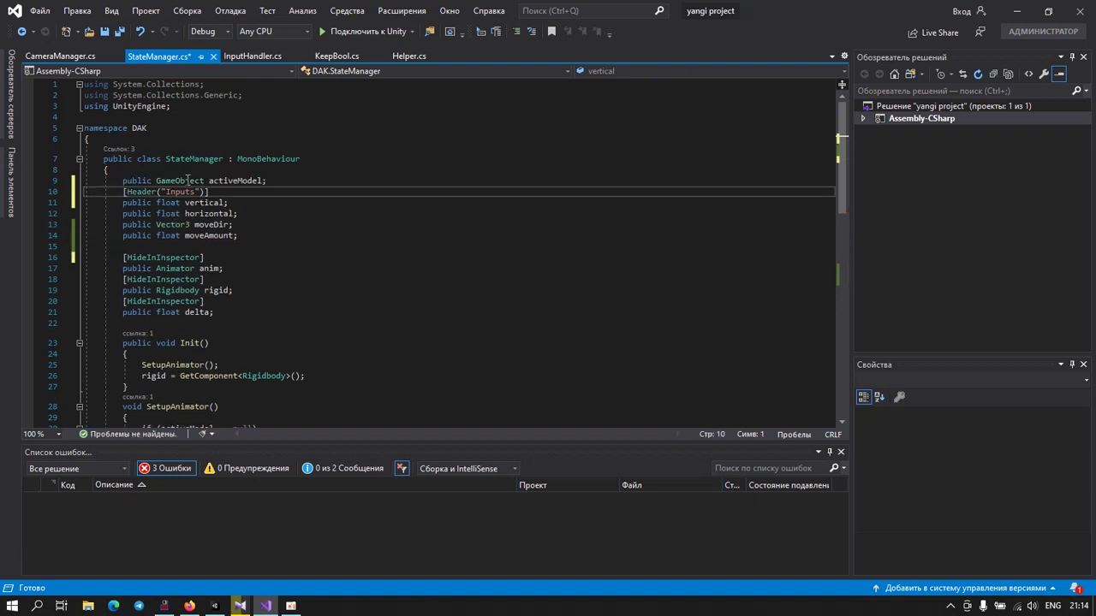
left_click(269, 180)
key("Return")
Step: Label the activeModel field with a [Header("Init")] attribute
key("Up")
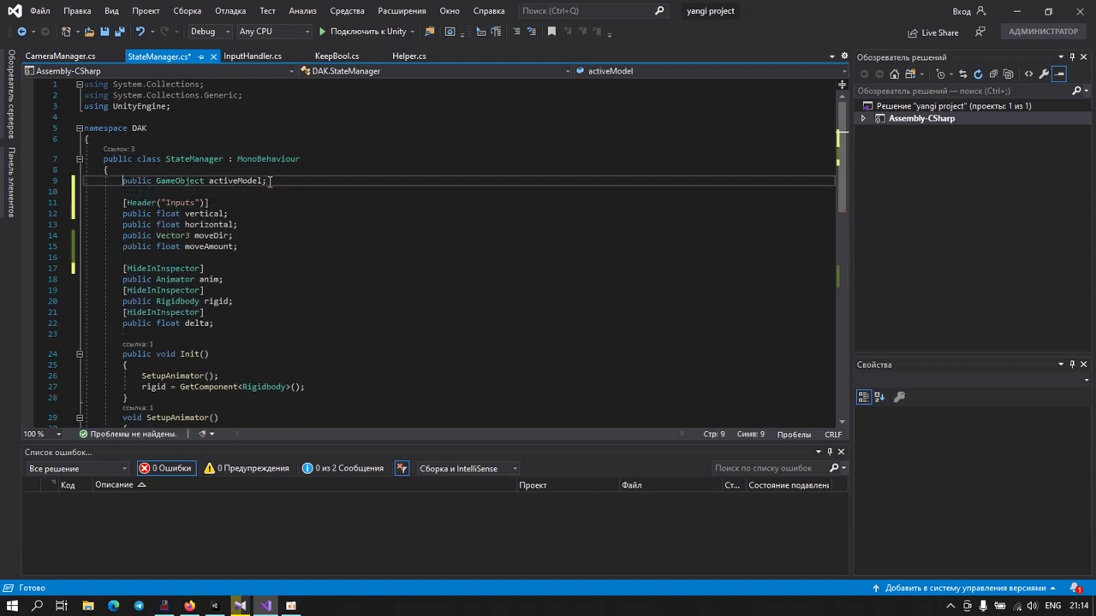
key("Return")
key("Up")
type("[")
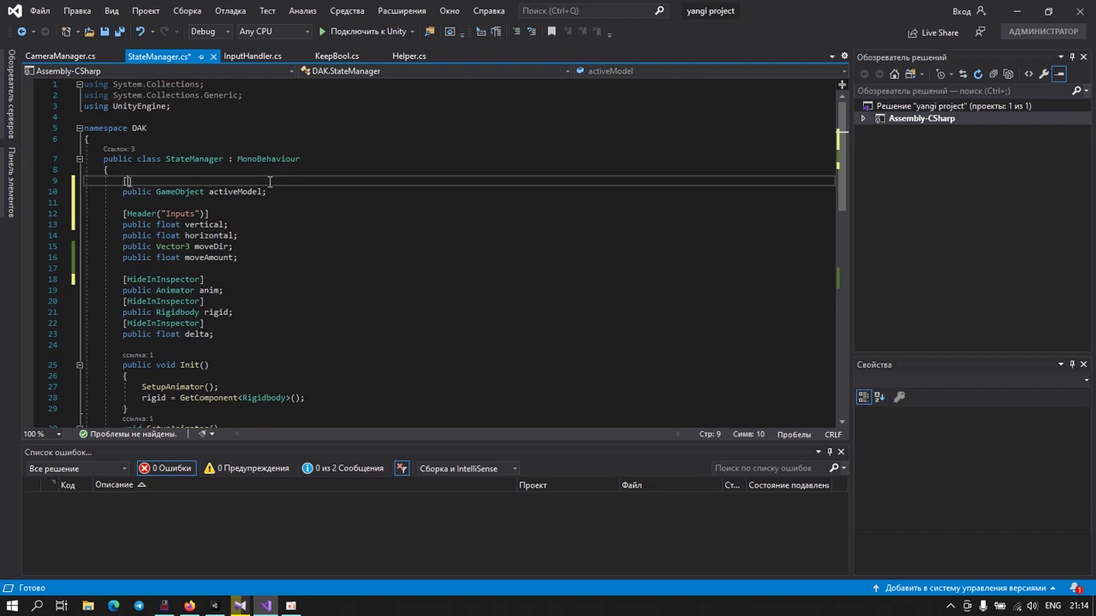
type("h")
key("Tab")
type("(")
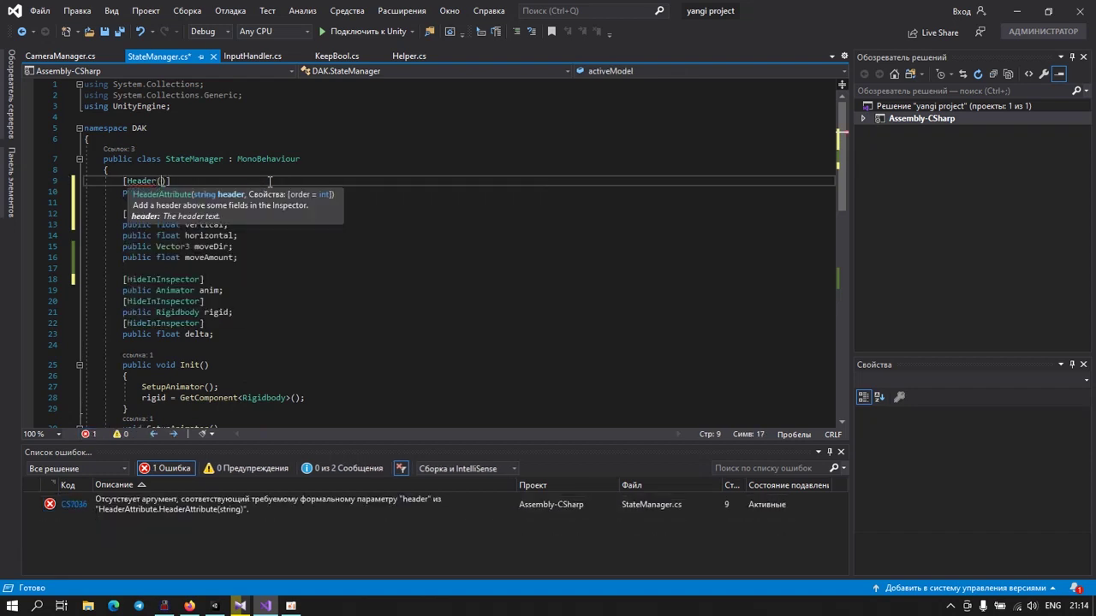
type("\"")
type("Init")
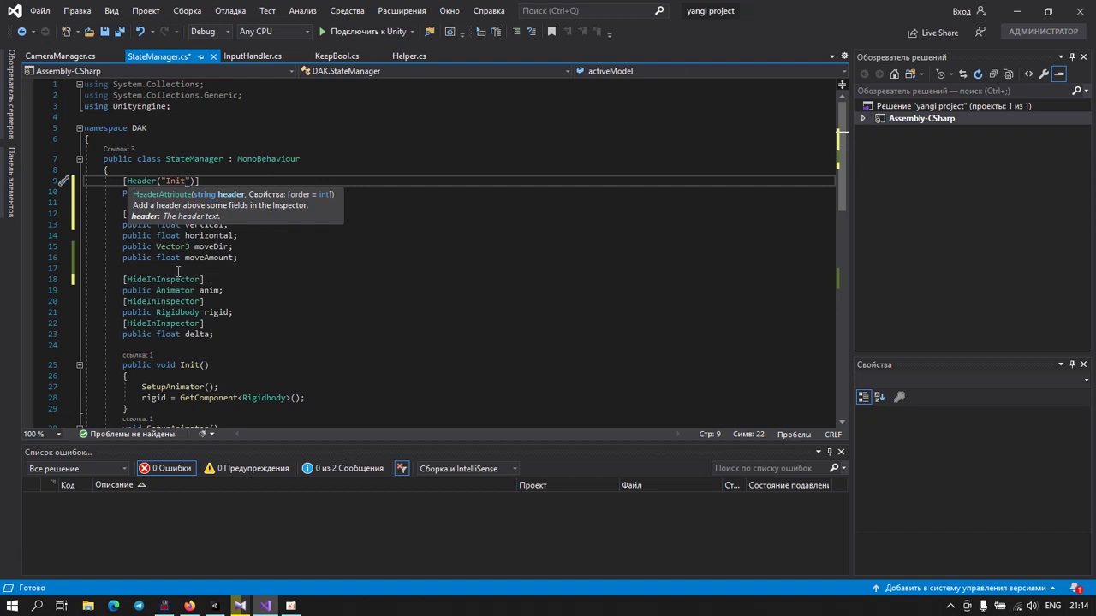
left_click(177, 271)
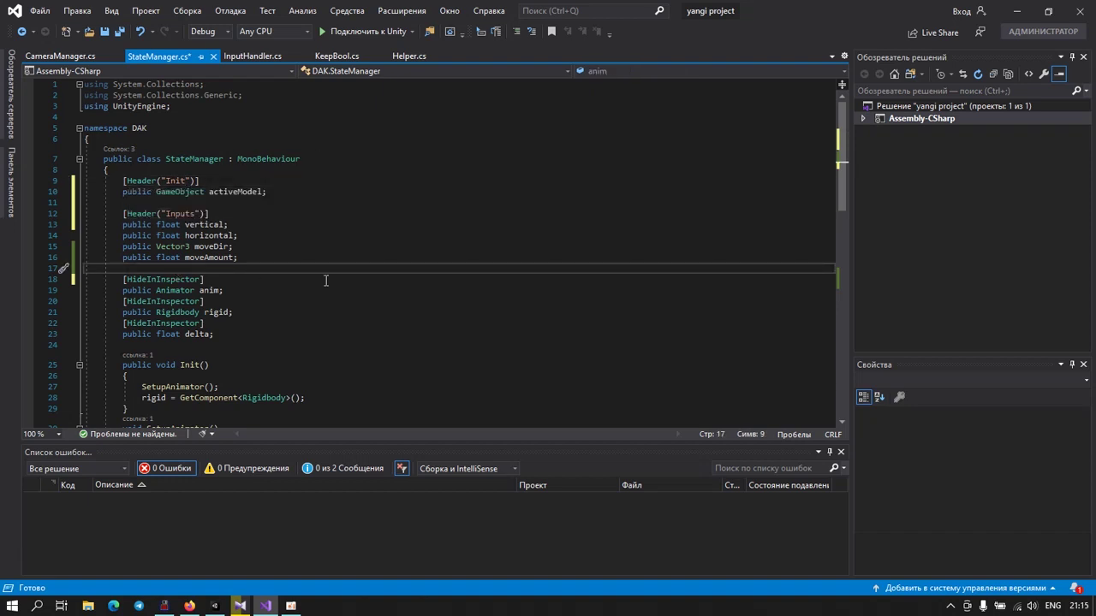
key("Return")
Step: Add a [Header("Stats")] section declaring public float moveSpeed = 2 and runSpeed = 3.5f
type("[")
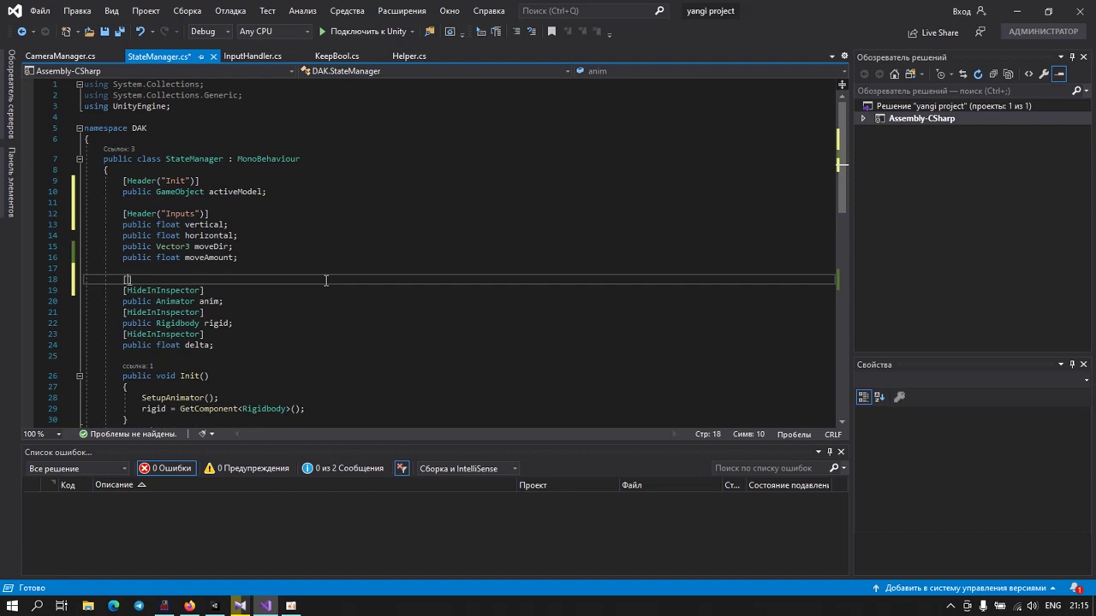
type("H")
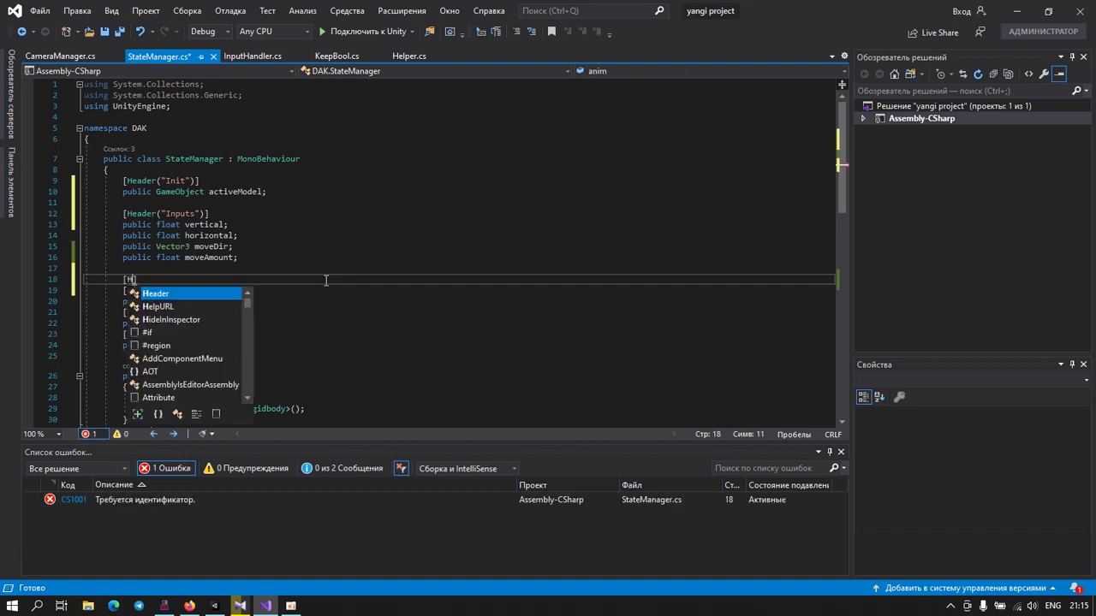
key("Tab")
type("(\"Stats")
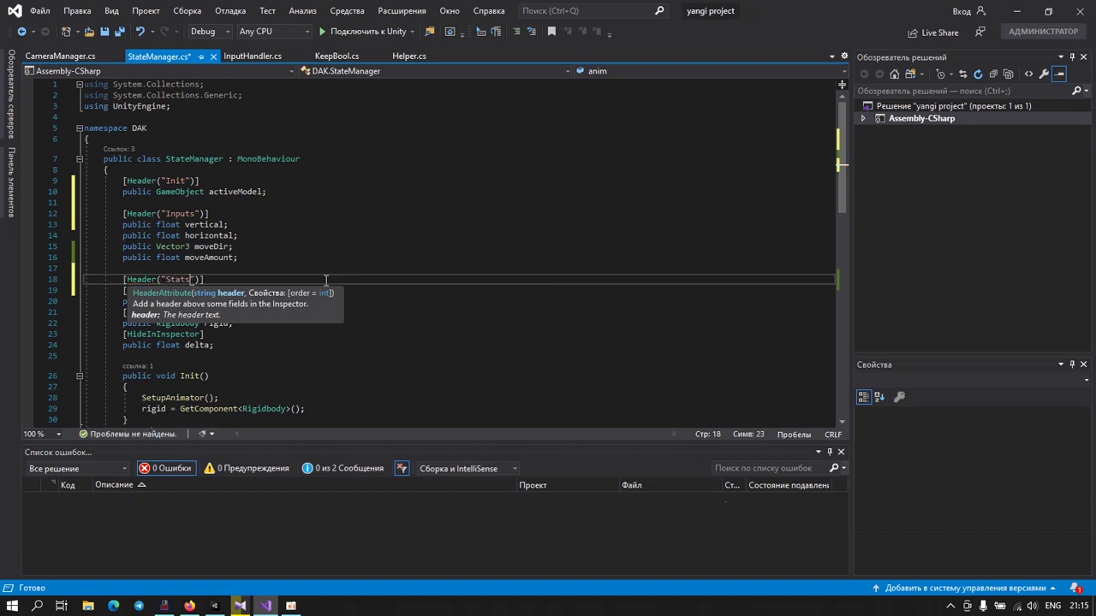
key("End")
key("Return")
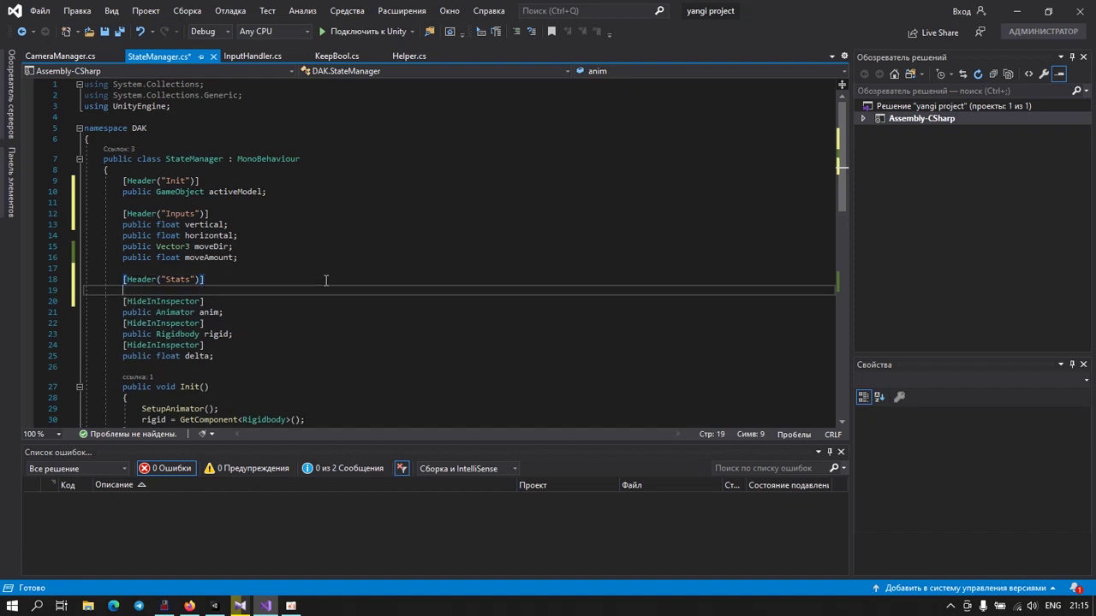
type("p")
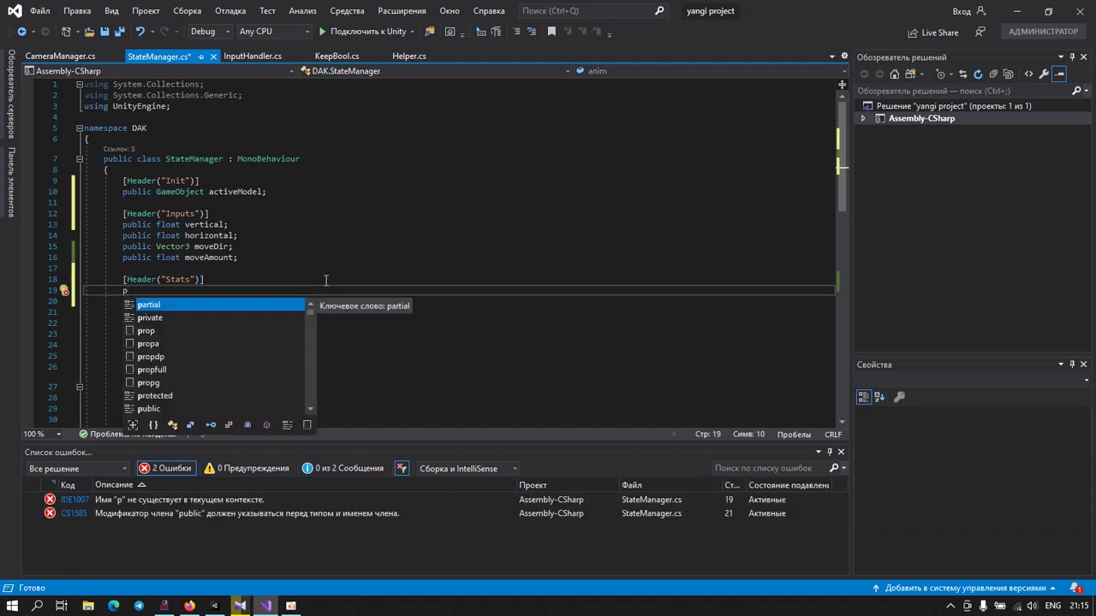
type("ublic")
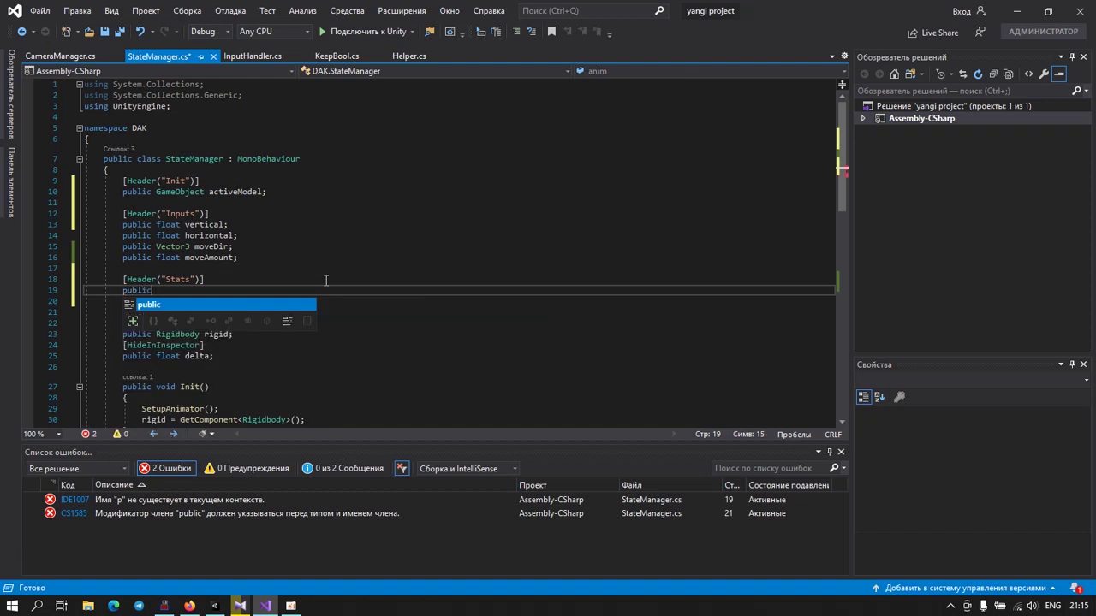
type(" float moveS")
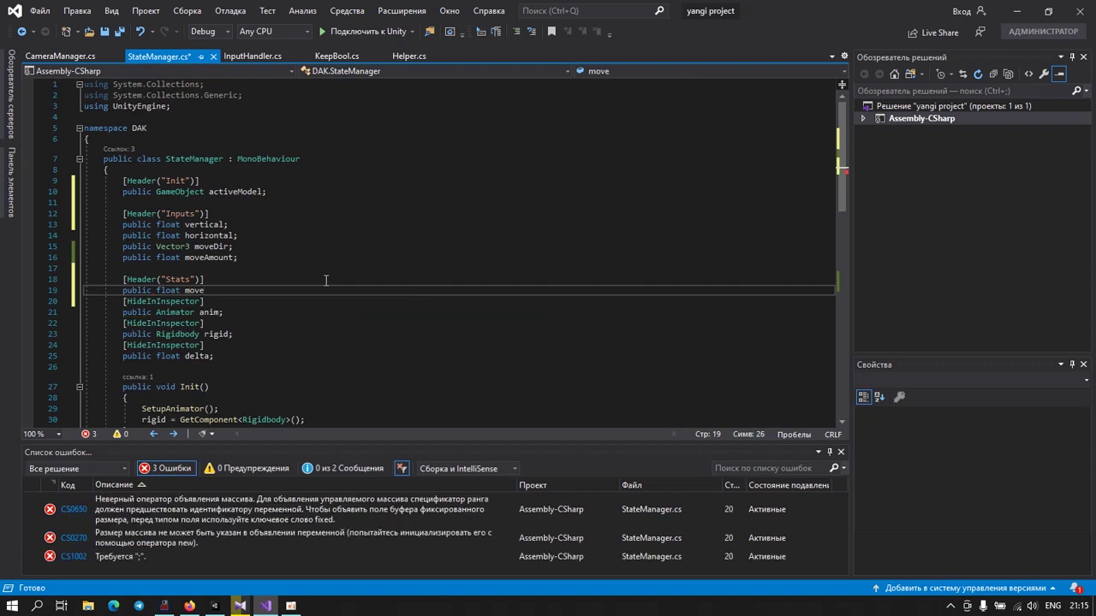
type("peed ")
type("= 2")
type(";")
key("Return")
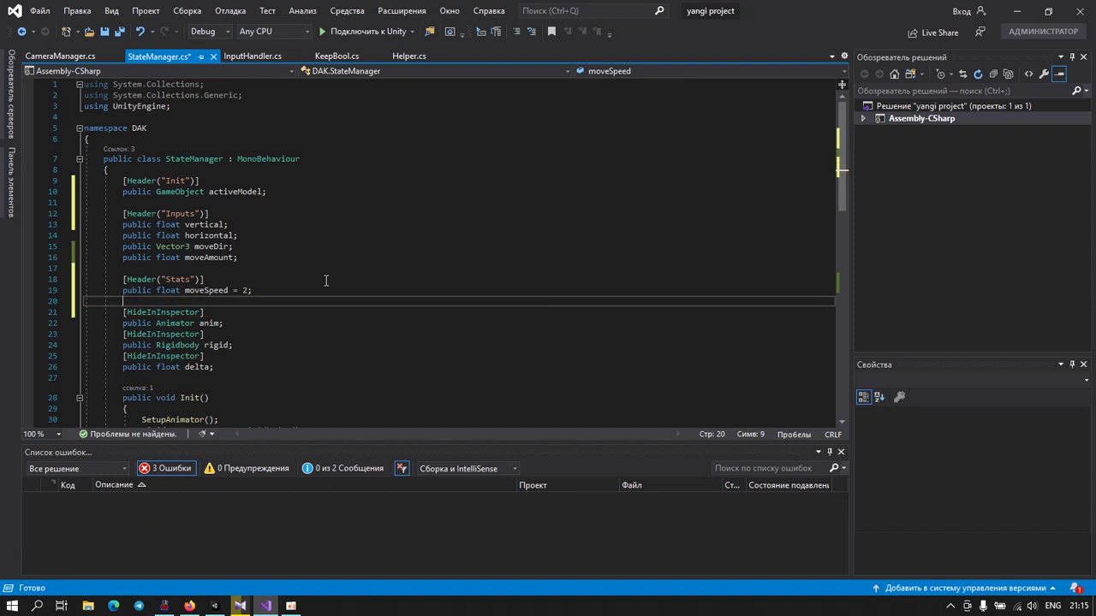
type("publ")
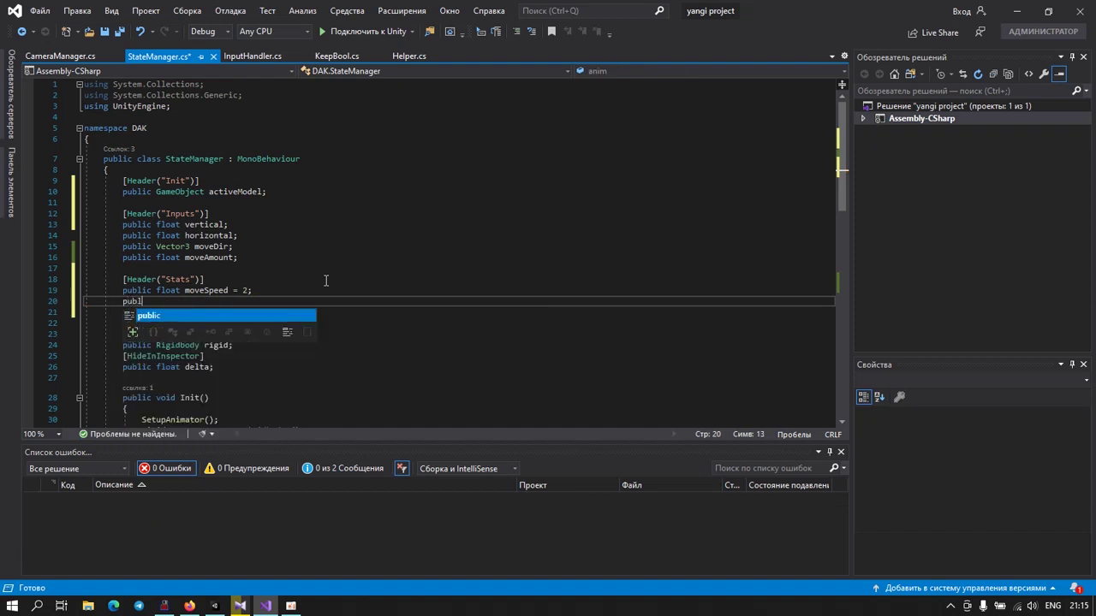
type("ic float run")
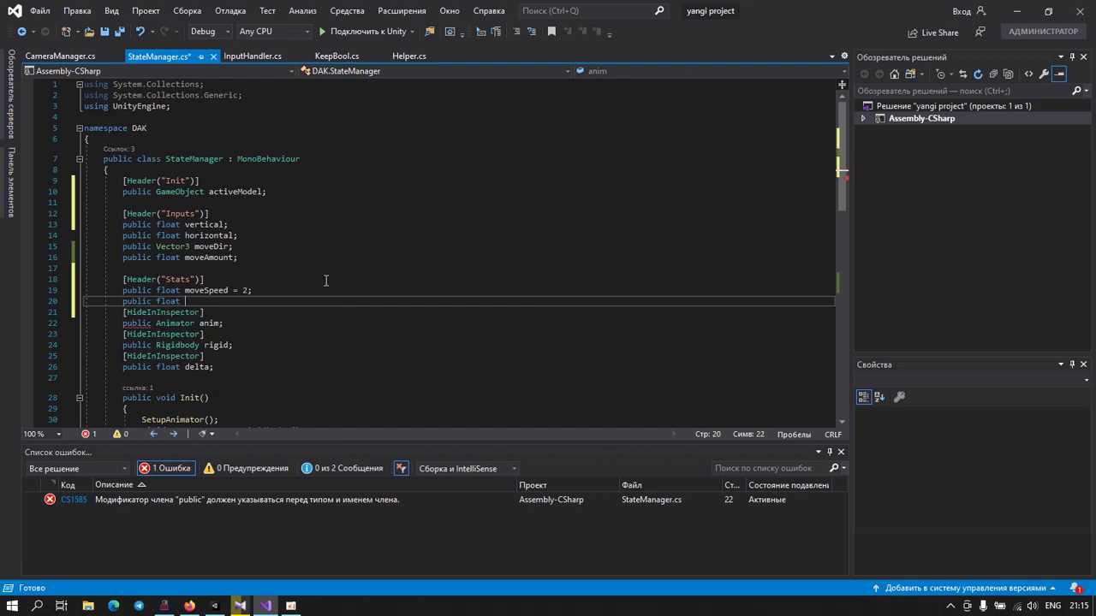
type("S")
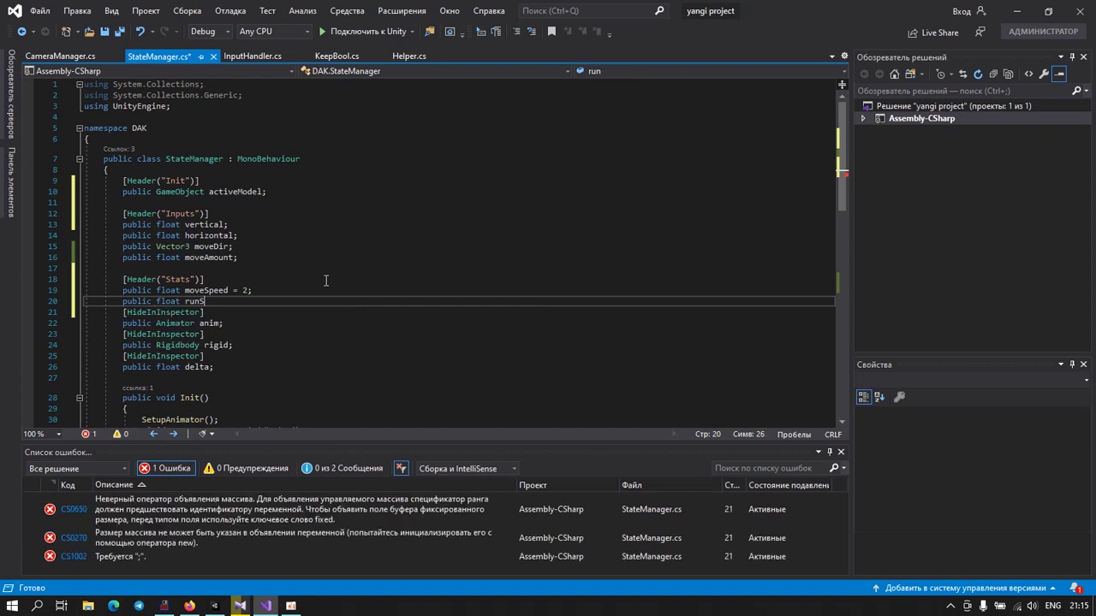
type("peed ")
type("= ")
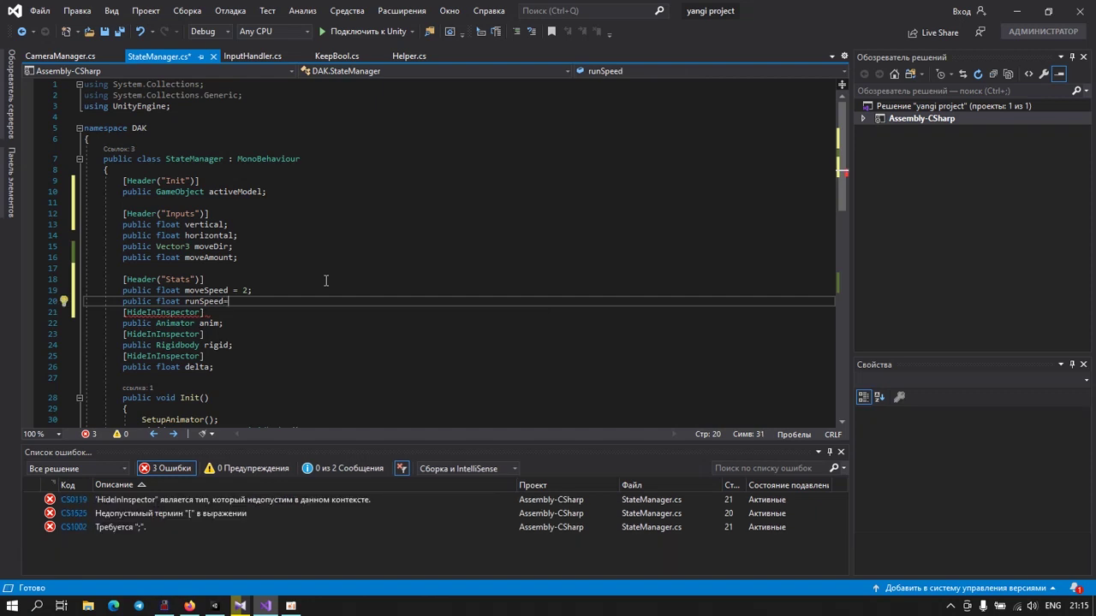
type("3.")
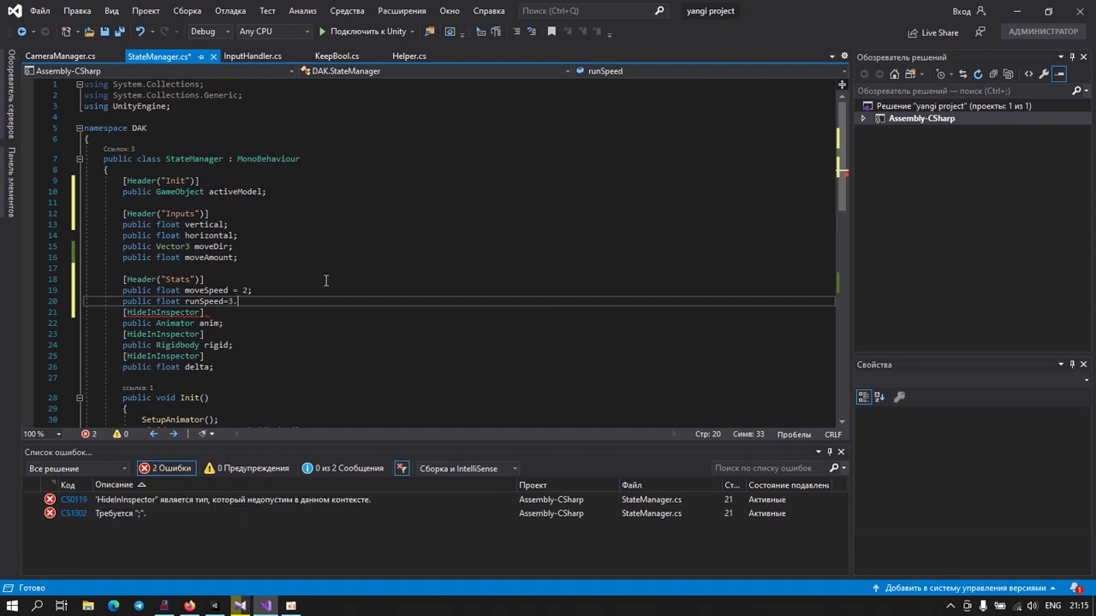
type("5f;")
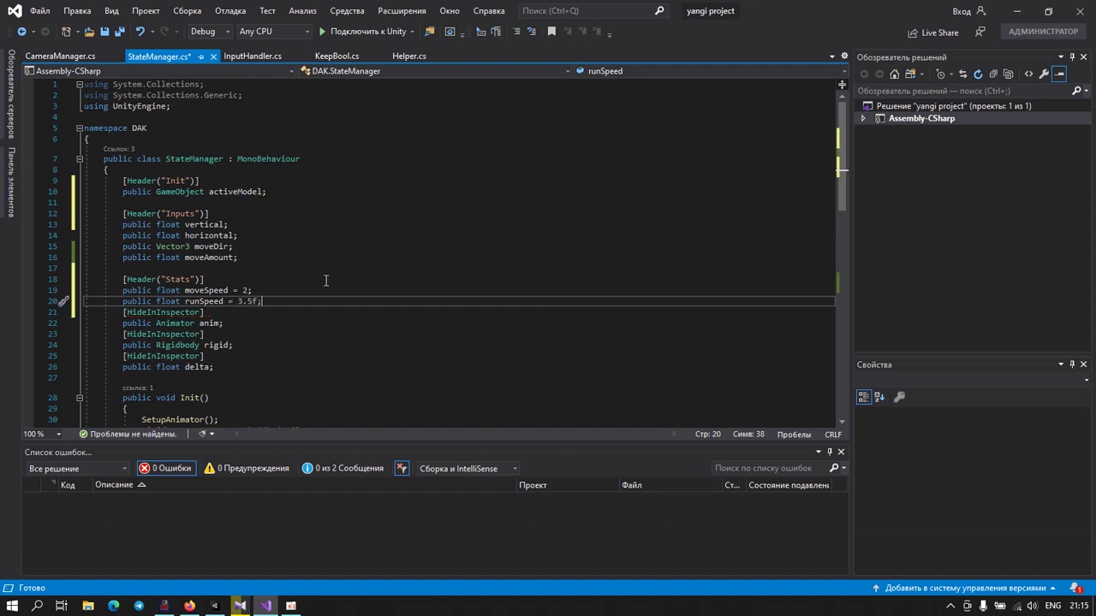
key("Return")
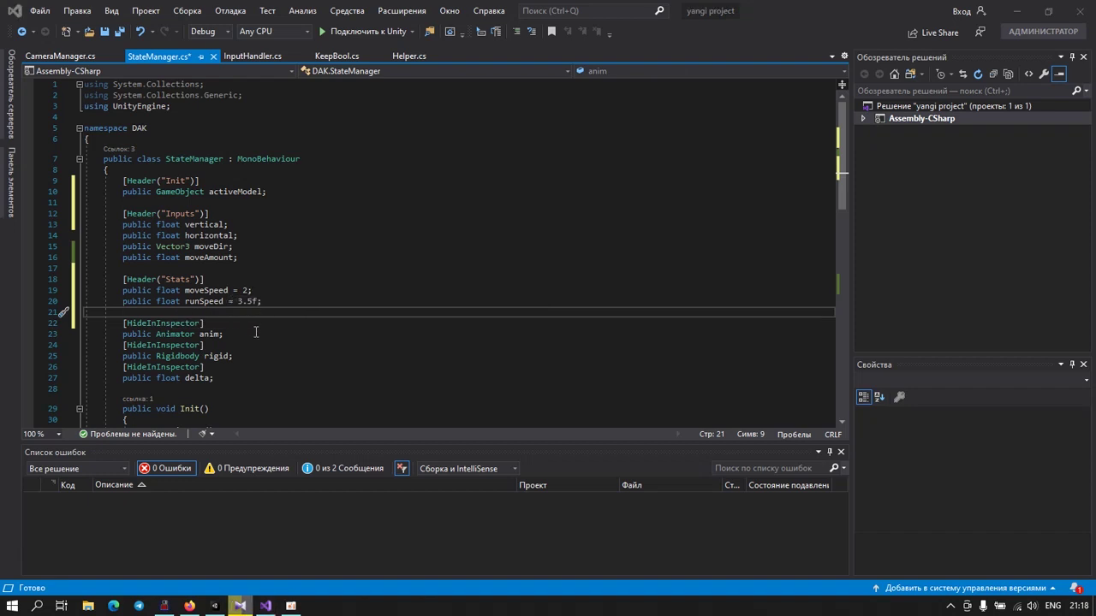
Step: Below the Stats fields, add a [Header("States")] section declaring public bool run
left_click(187, 316)
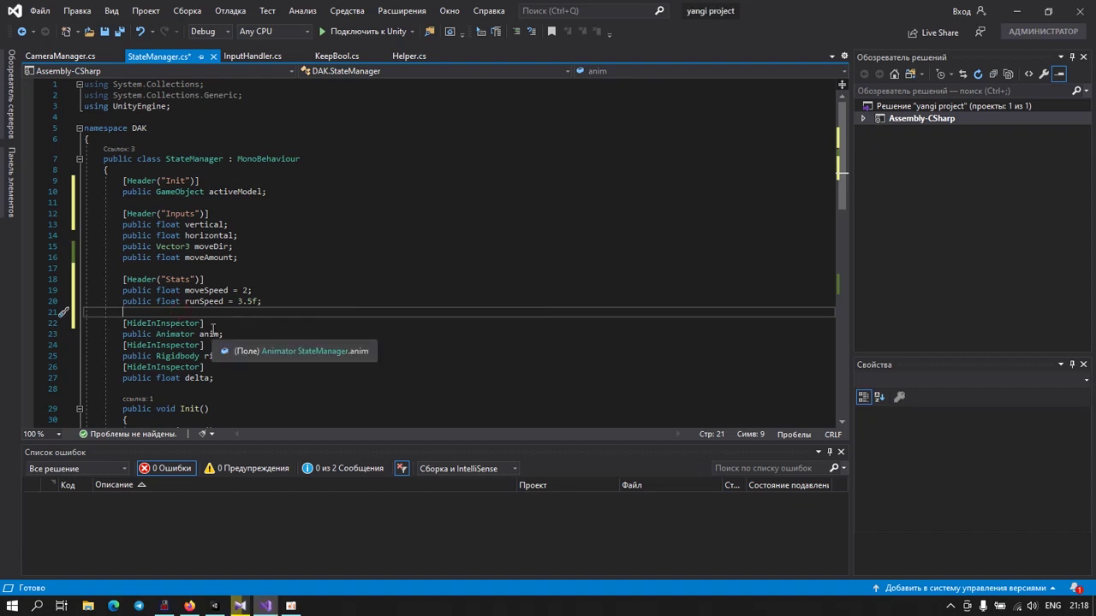
key("Return")
type("[H")
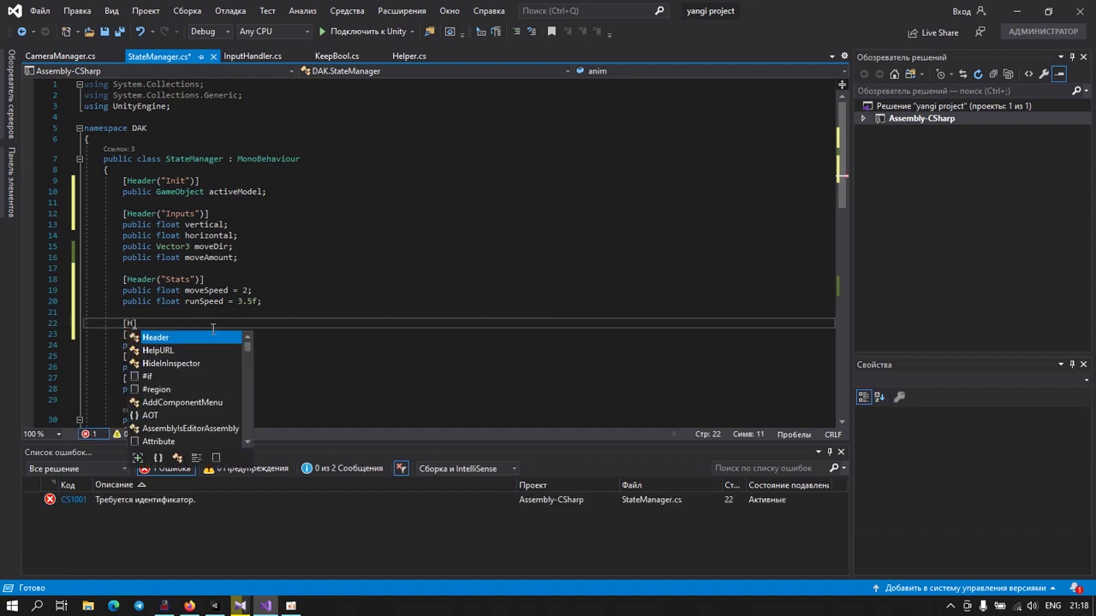
type("e")
key("Tab")
type("(")
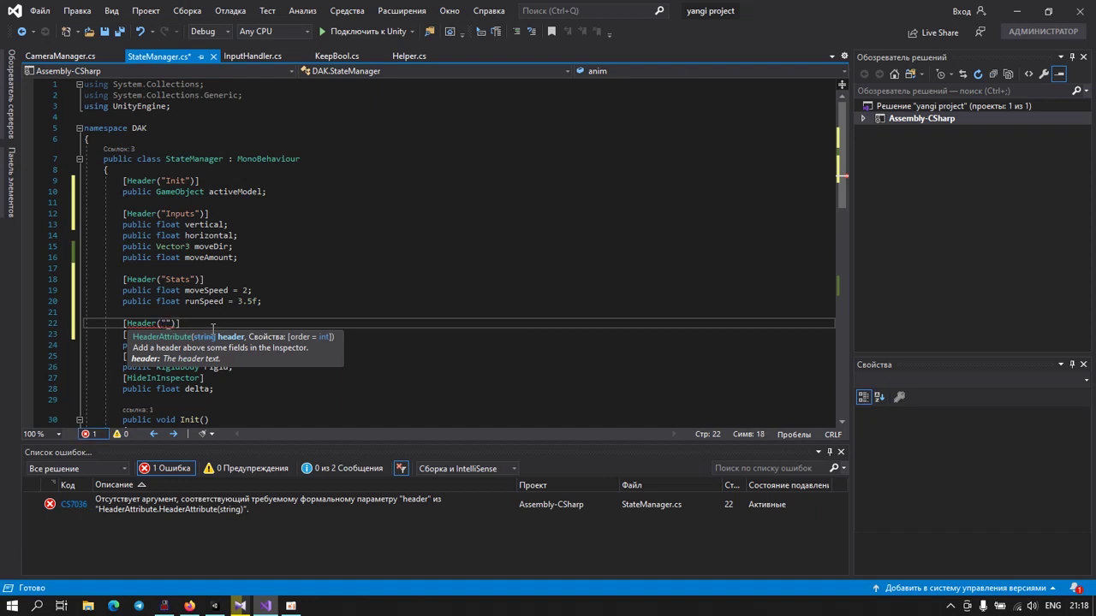
type("State")
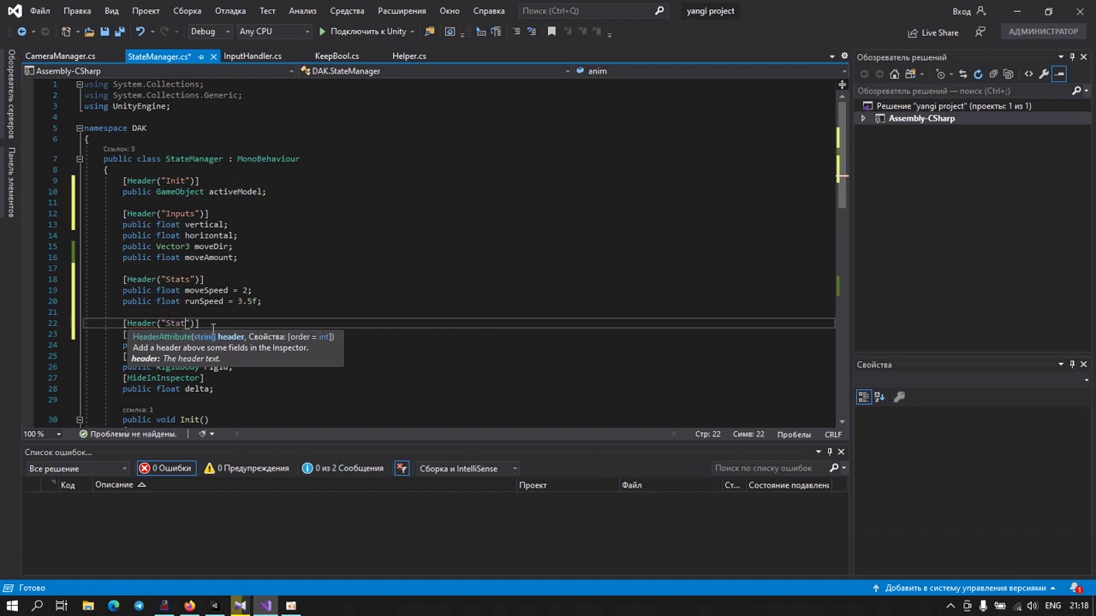
type("s\")")
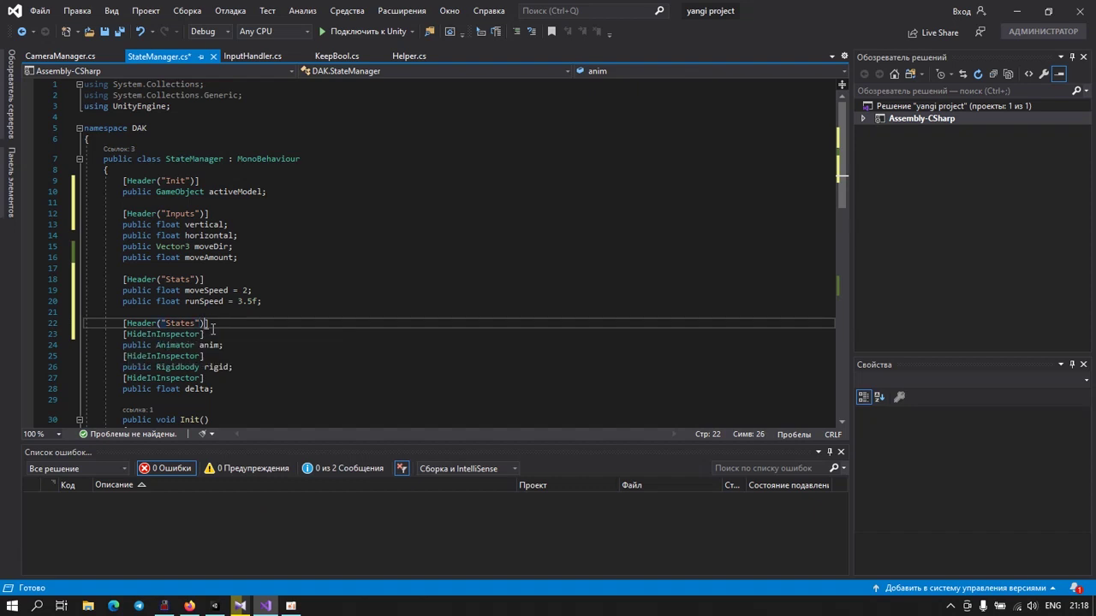
key("Return")
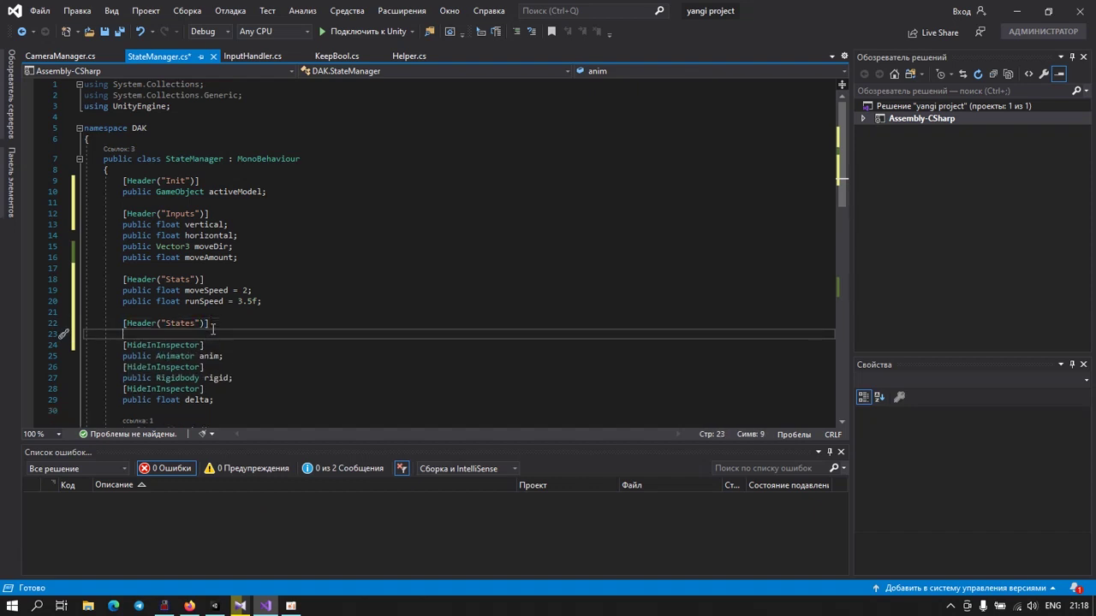
type("p")
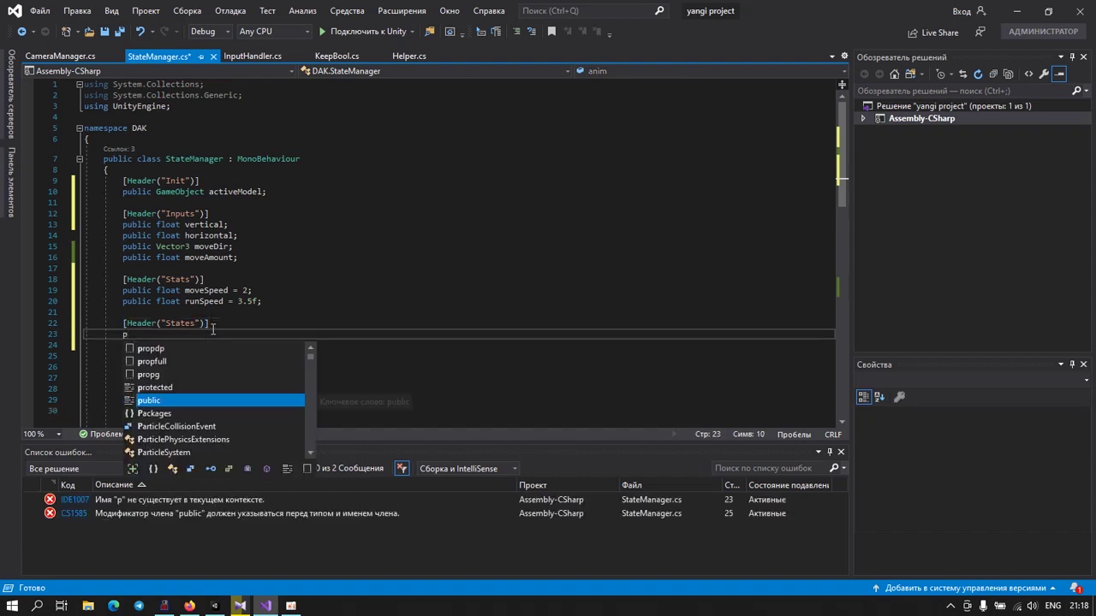
type("ublic")
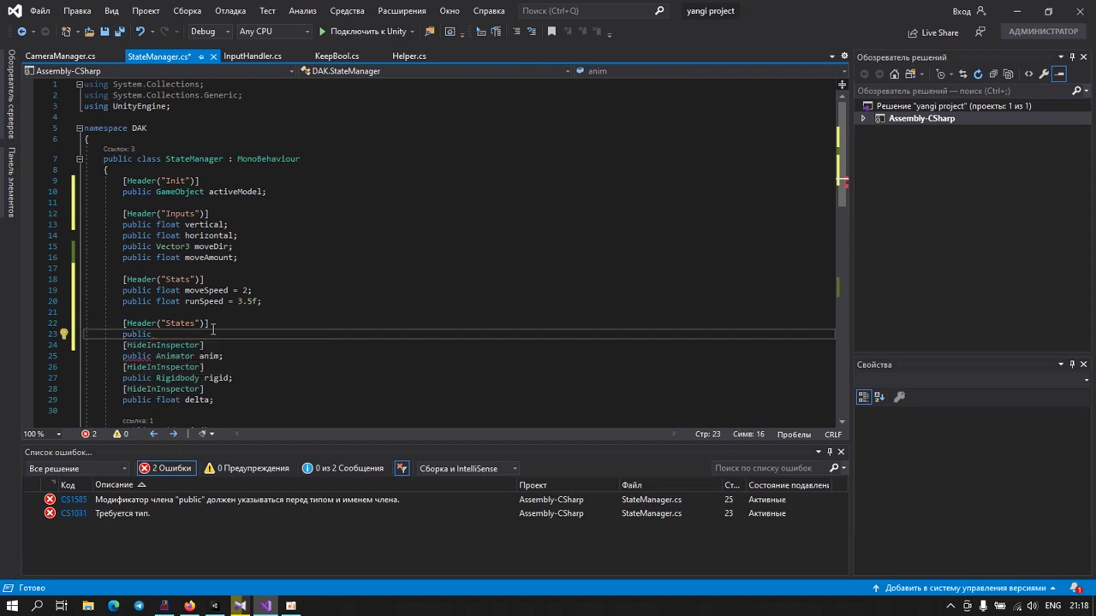
type(" bool ru")
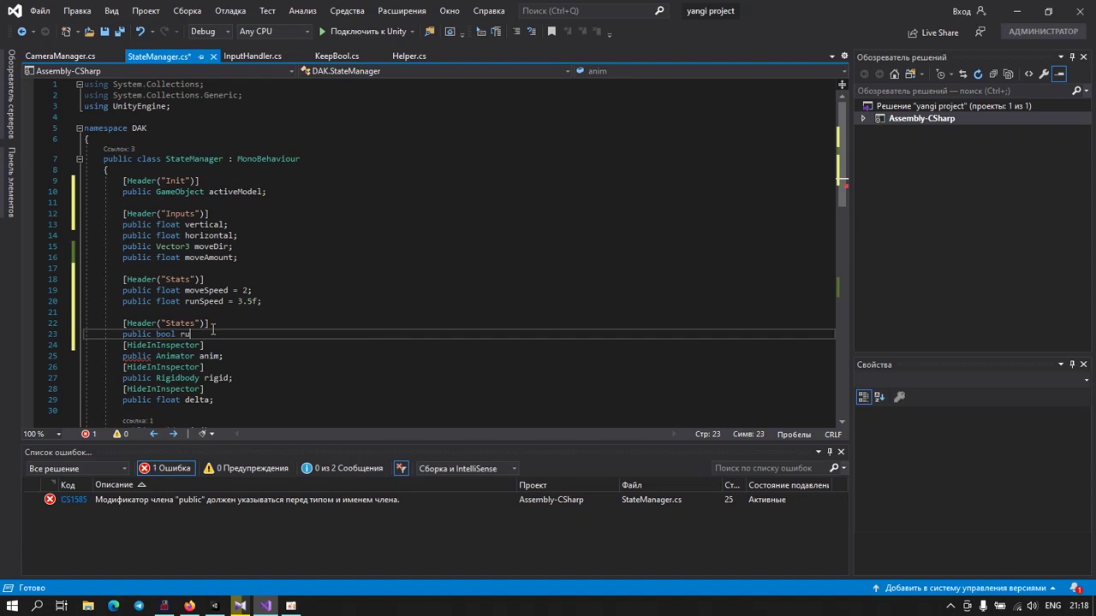
type("n")
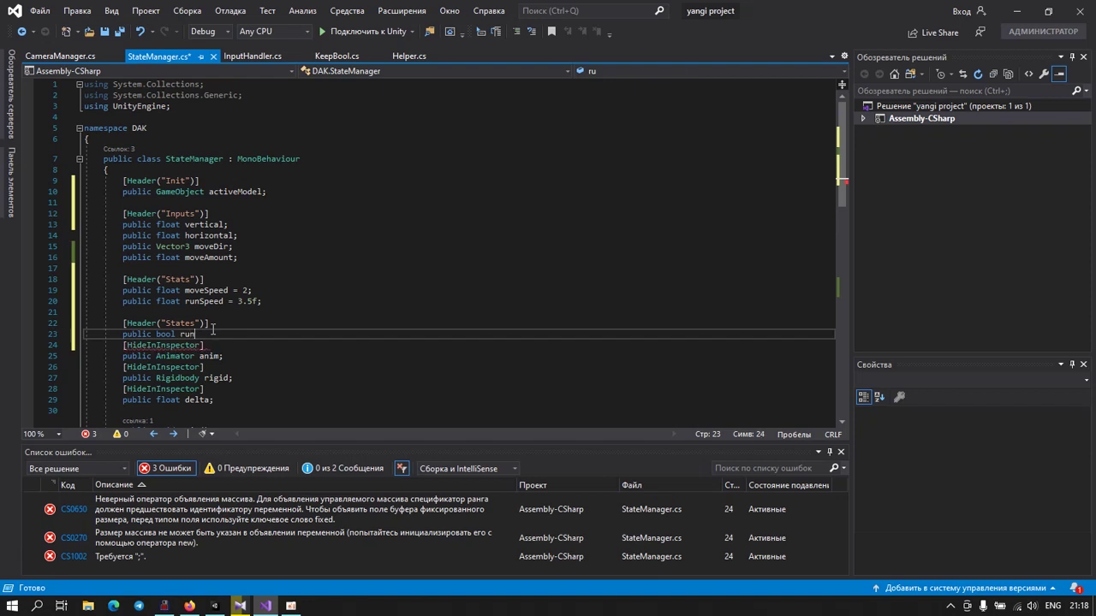
key("Return")
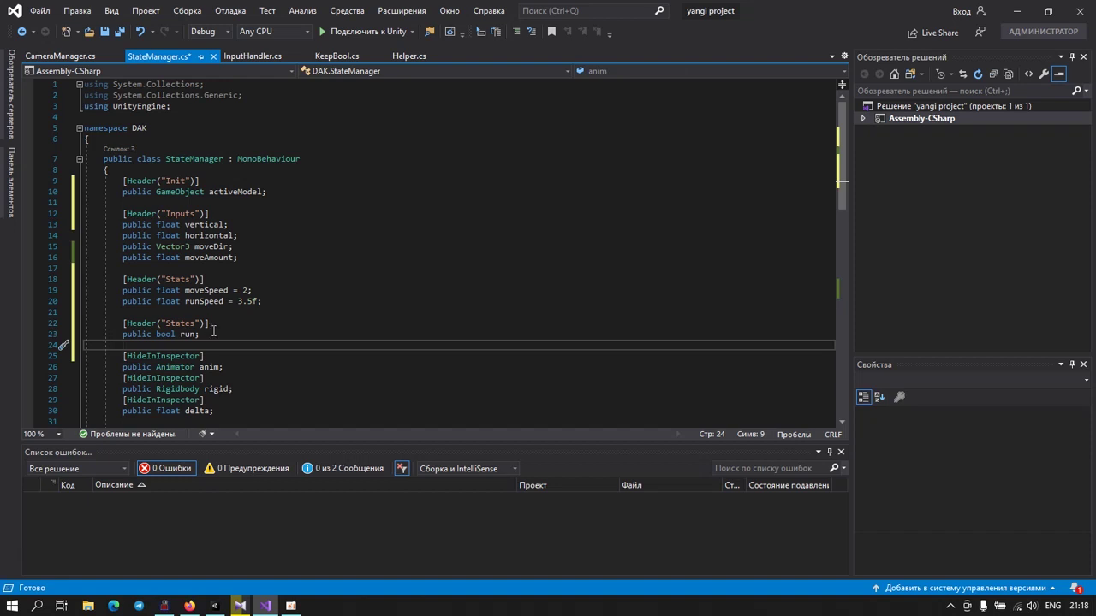
Step: In FixedTick, declare float targetSpeed = moveSpeed and set it to runSpeed when run is true
scroll(213, 332, "down", 2)
scroll(216, 331, "down", 4)
scroll(221, 330, "down", 6)
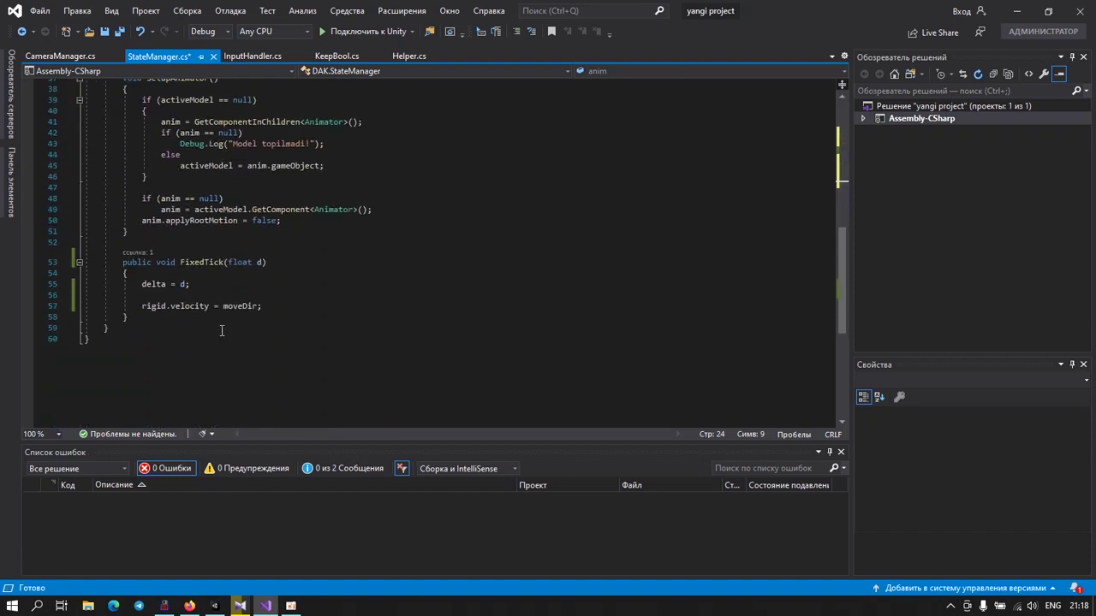
left_click(182, 295)
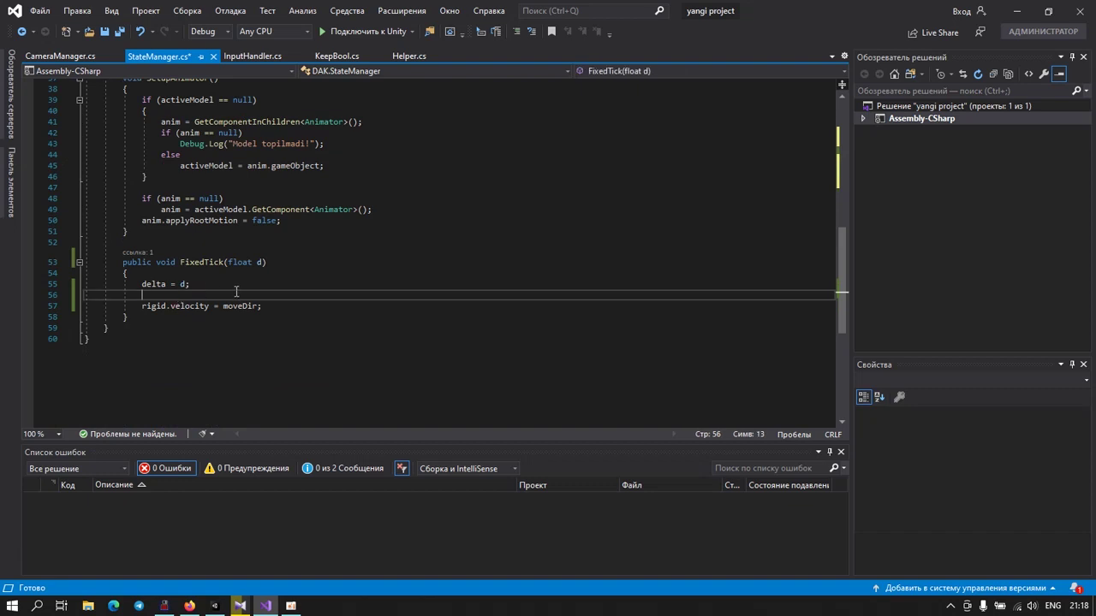
type("floa")
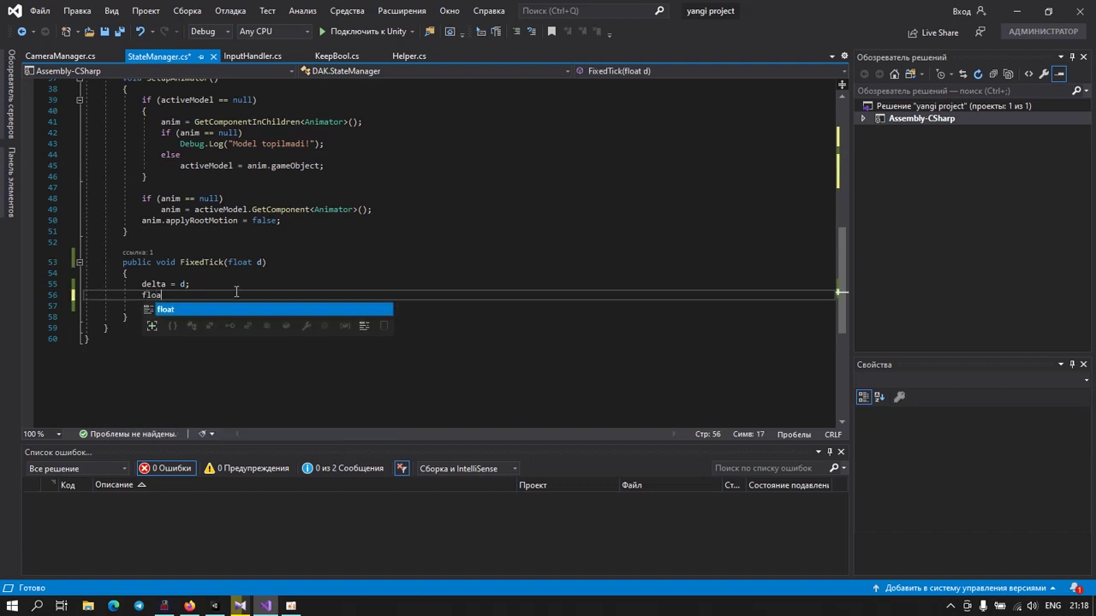
type("t targetSpeed=")
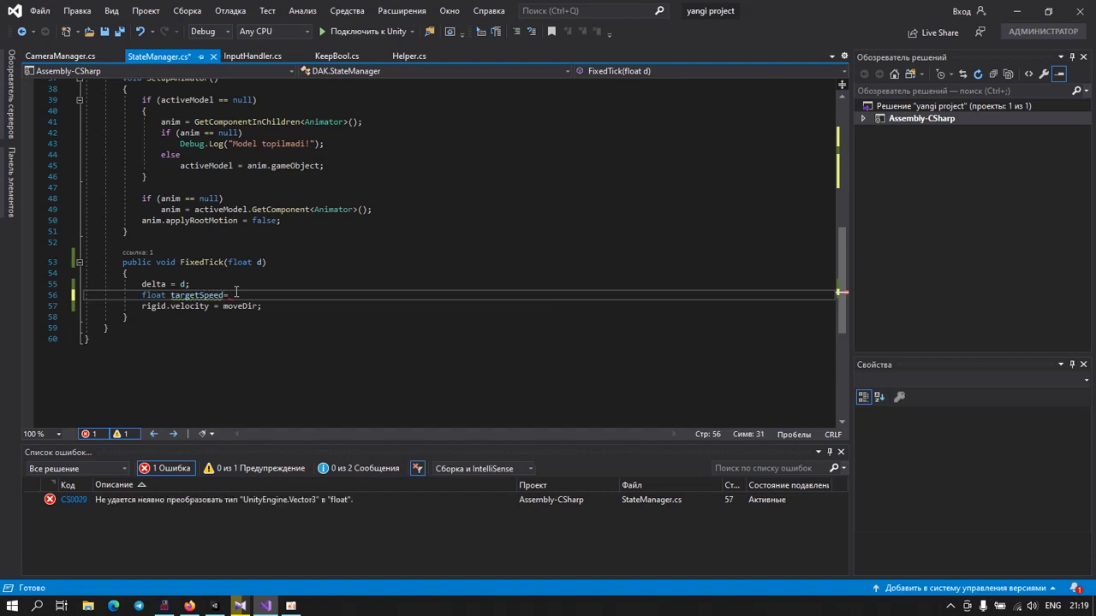
type("move")
key("Down")
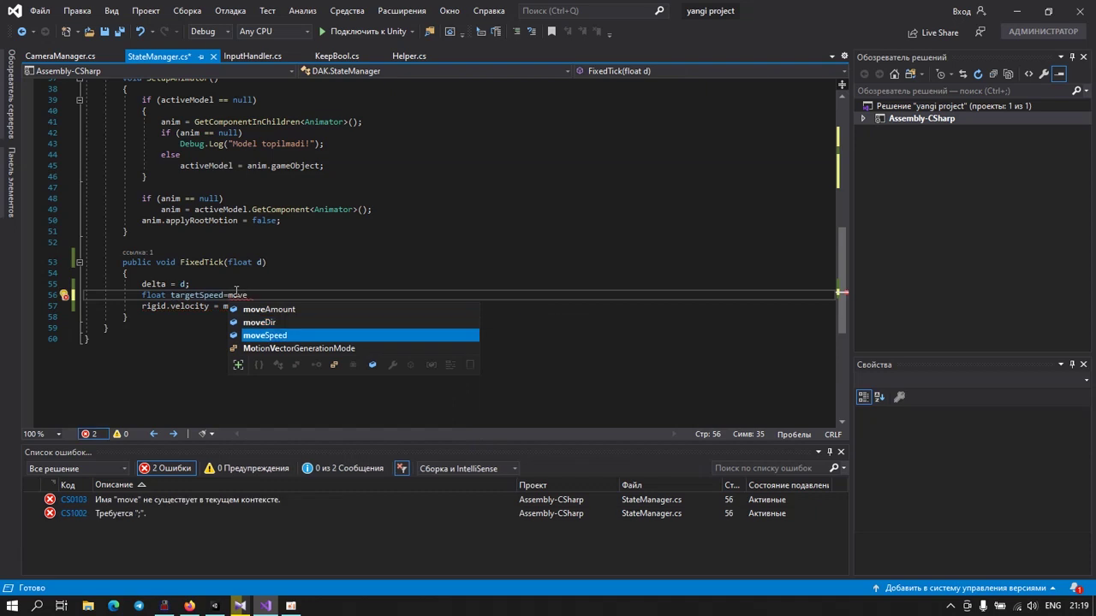
key("Tab")
type(";")
key("Return")
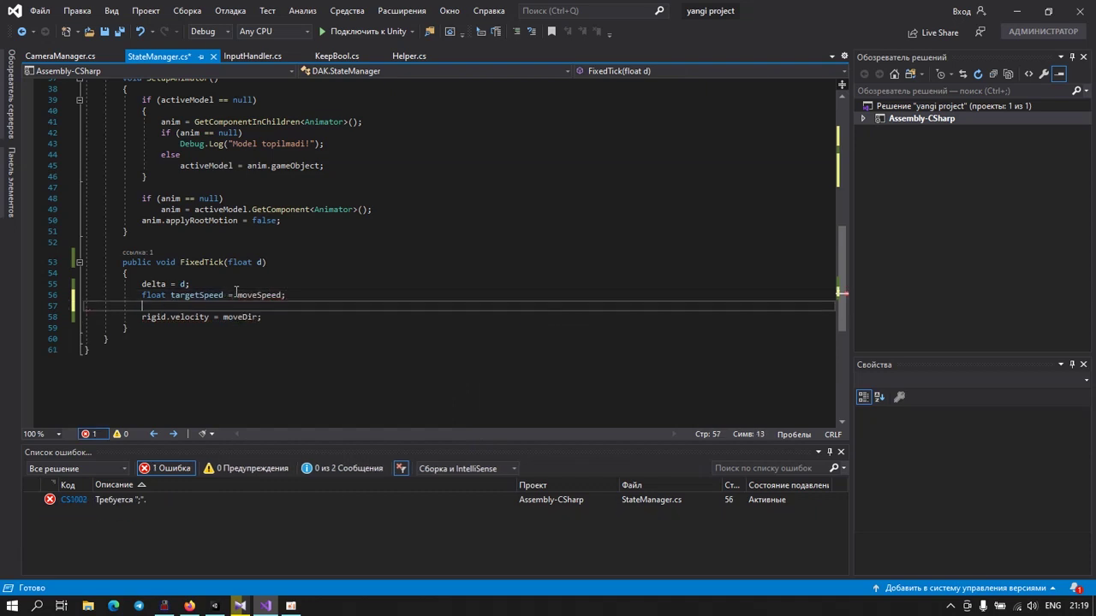
type("if")
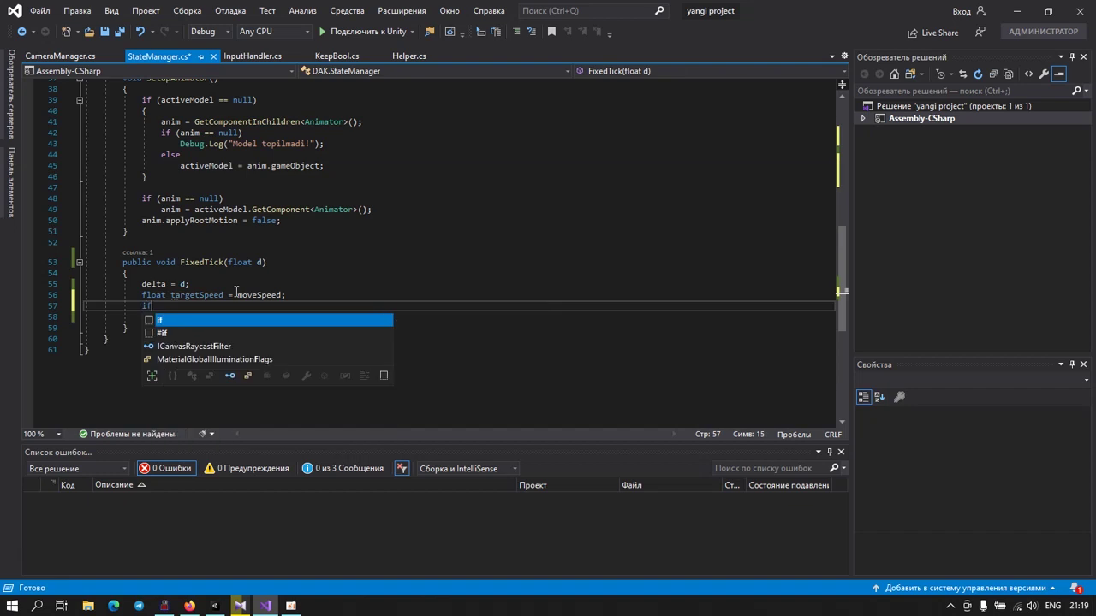
type("(")
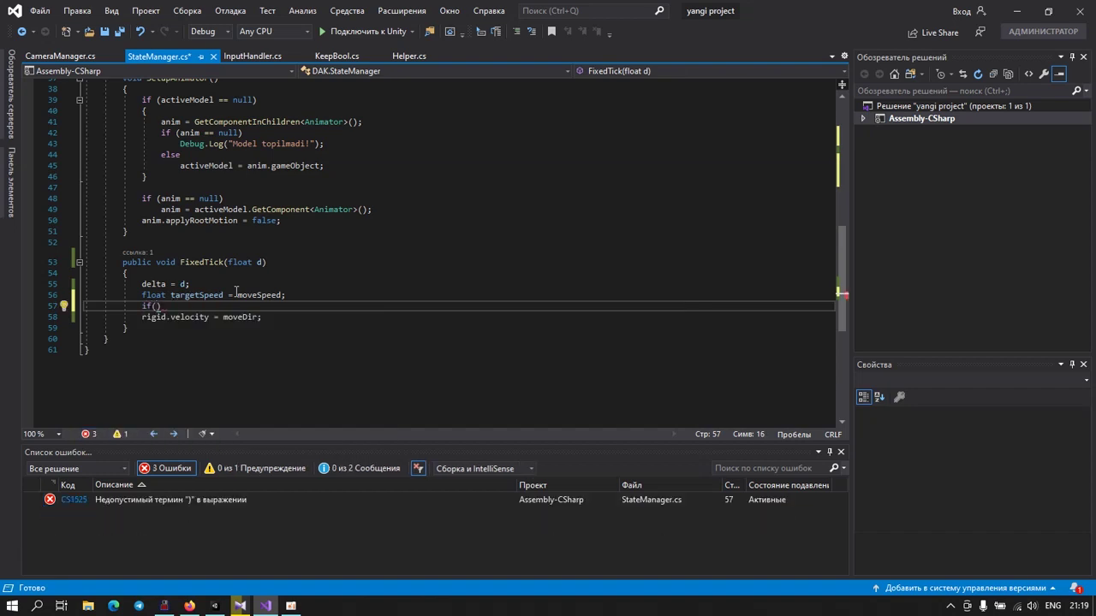
type("run")
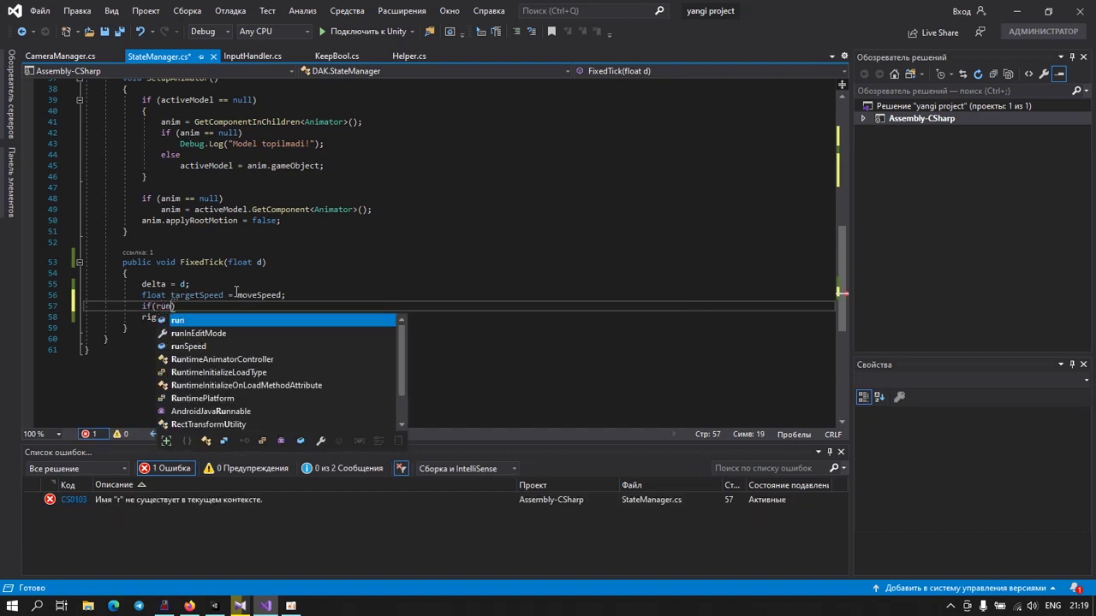
type(")")
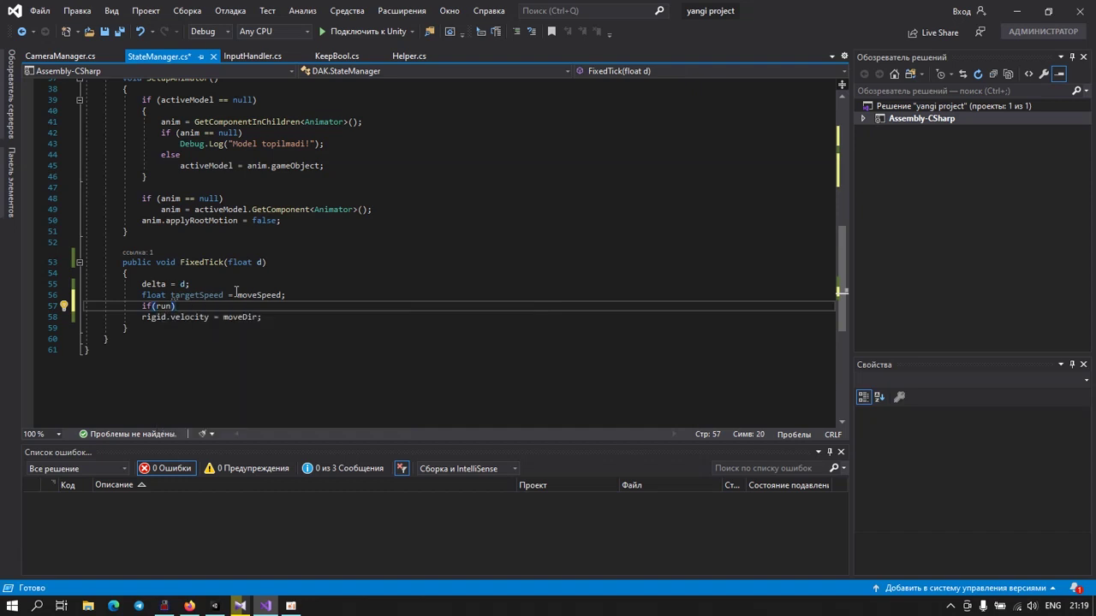
key("Return")
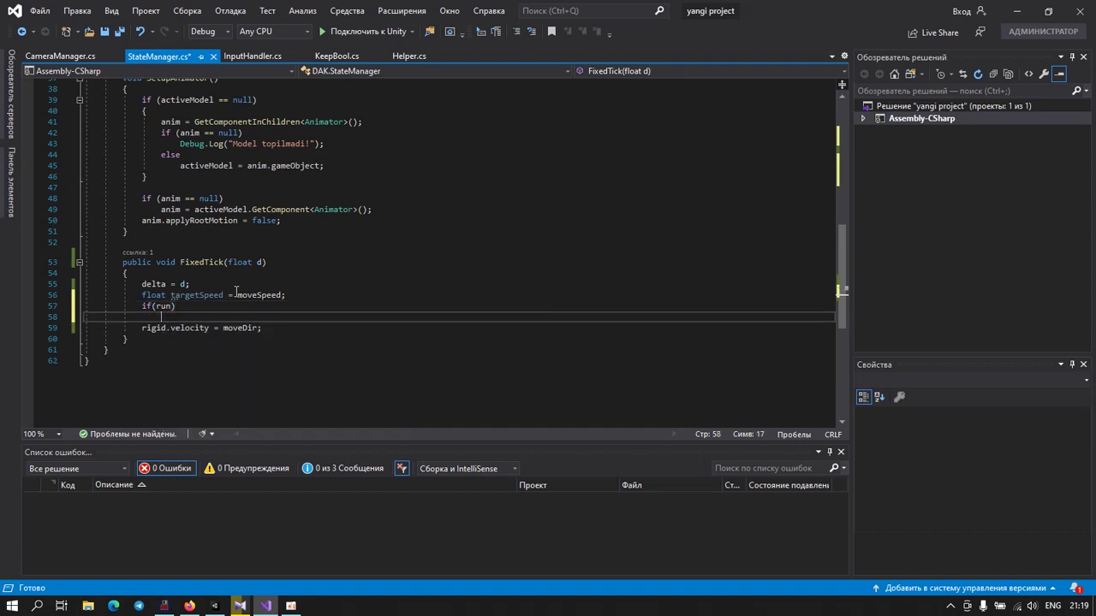
type("ta")
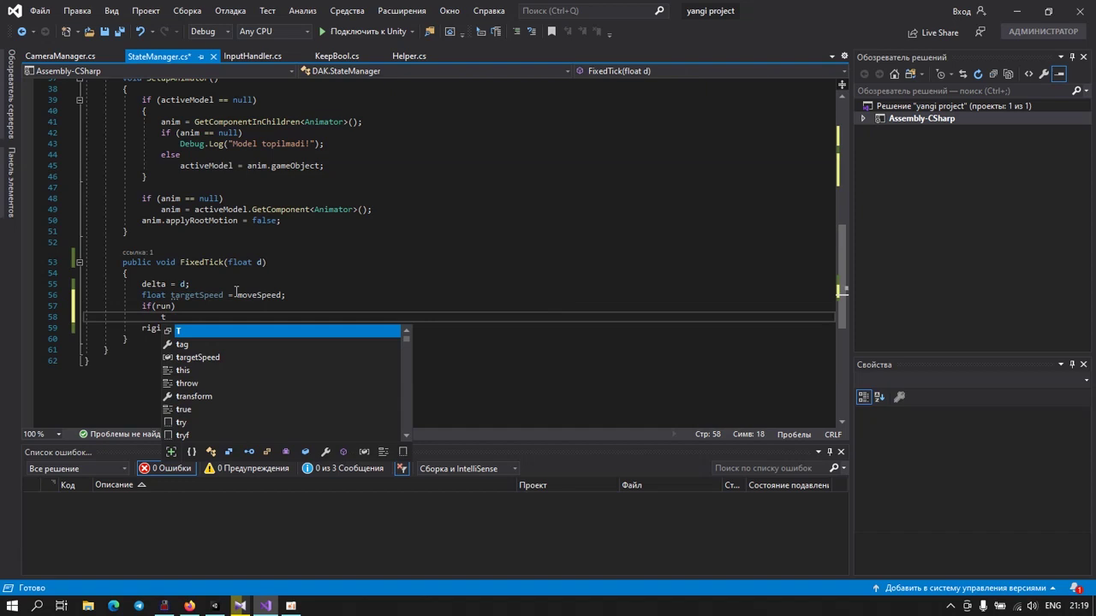
type("rget")
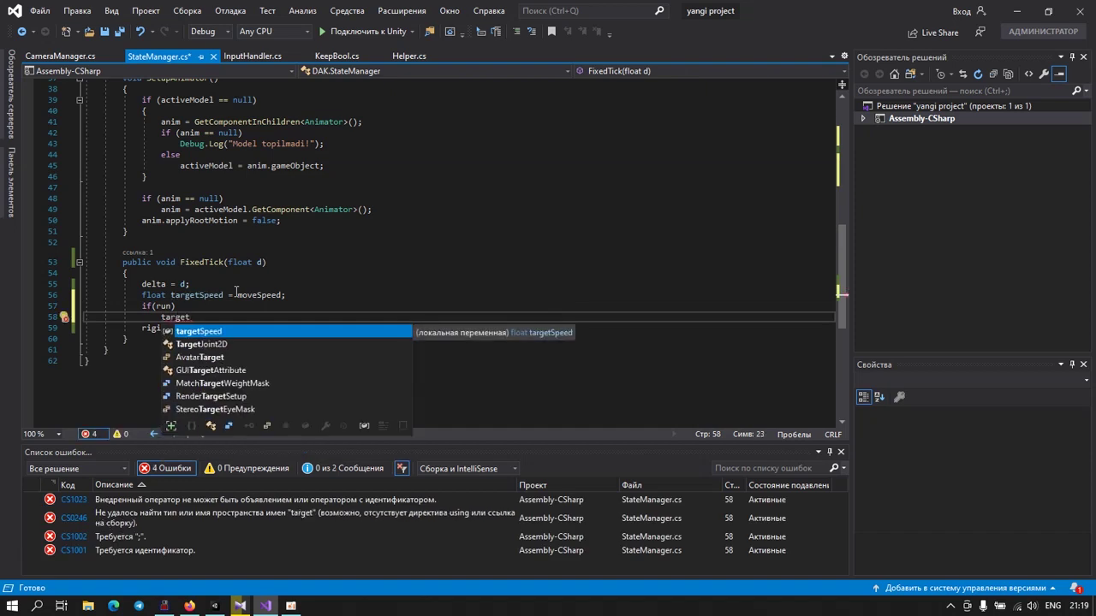
key("Tab")
type("=")
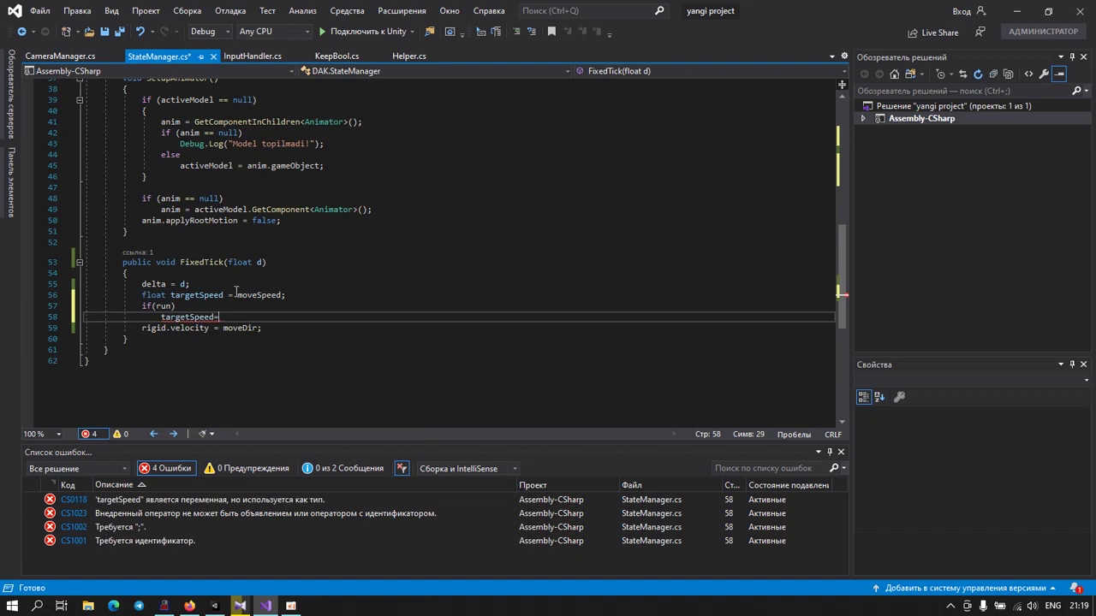
type("ru")
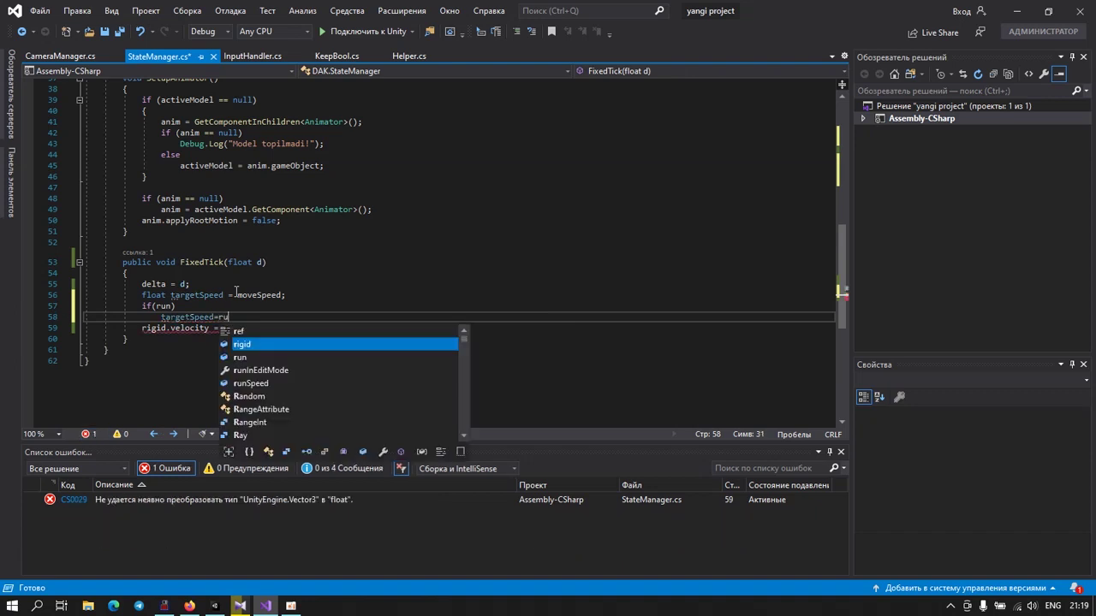
type("n")
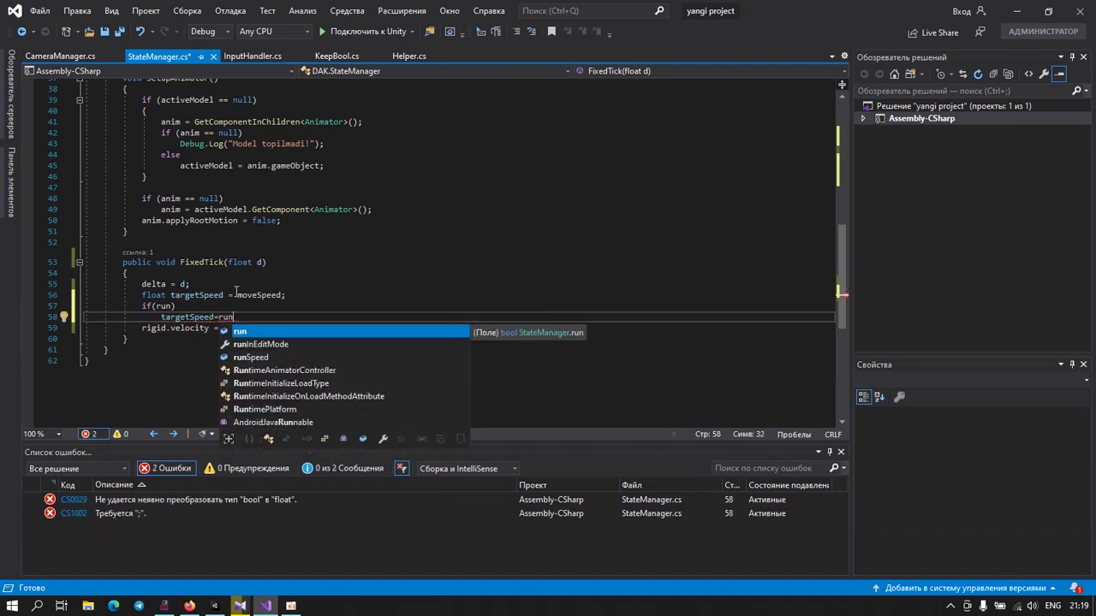
type("S")
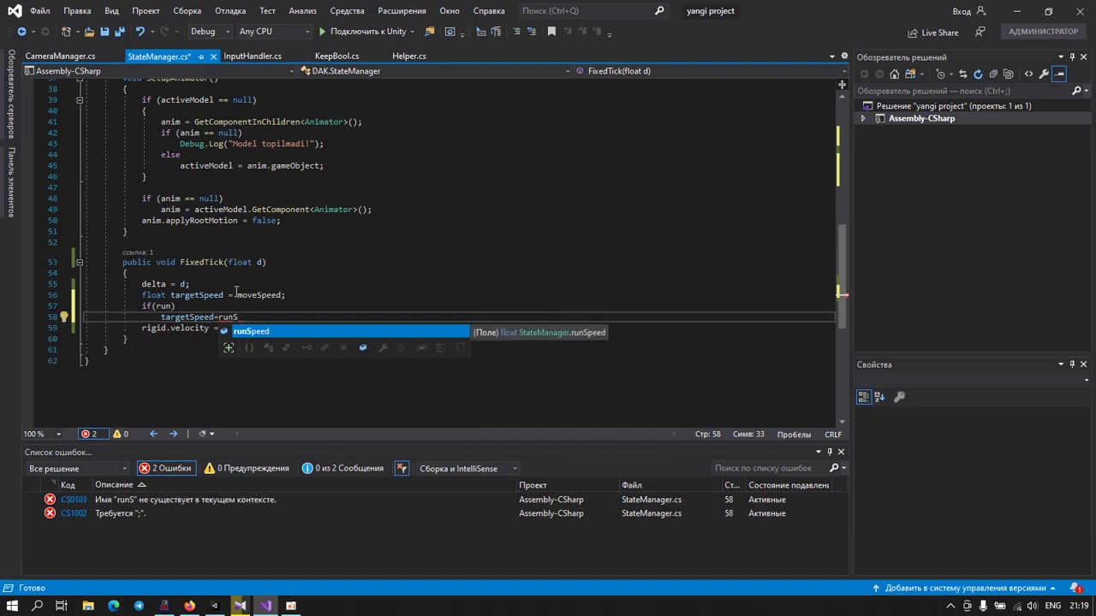
type("peed;")
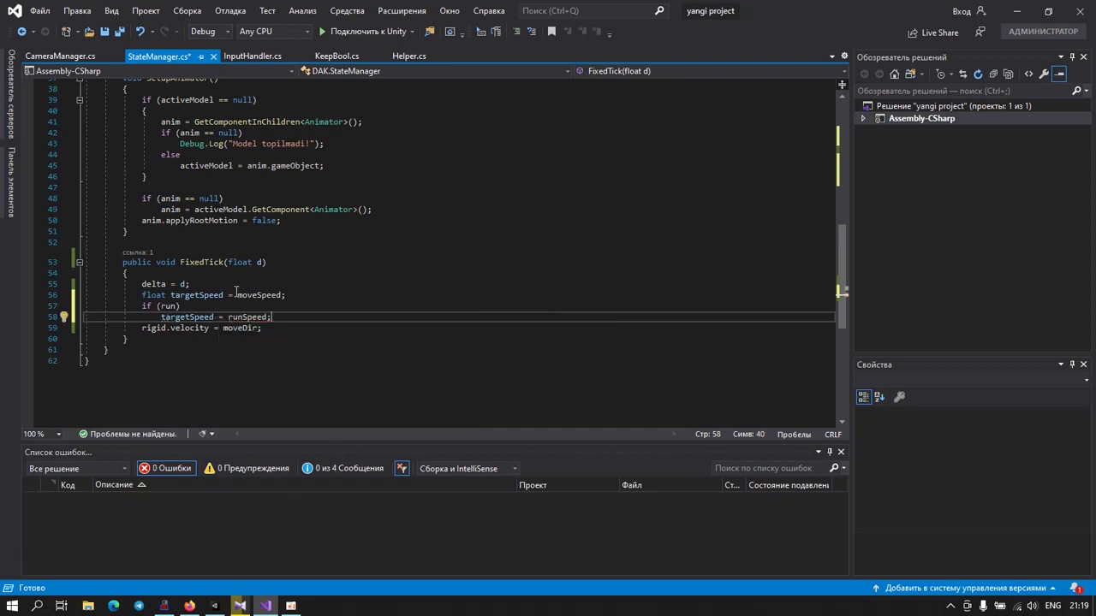
key("Return")
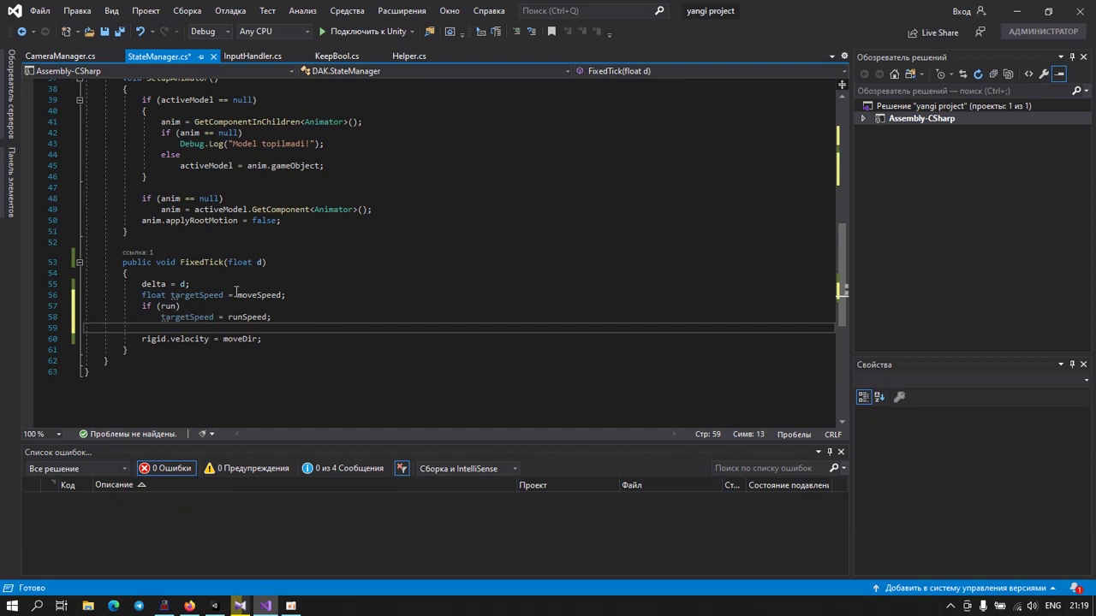
Step: Change the velocity line to rigid.velocity = moveDir * targetSpeed and save StateManager.cs
key("Down")
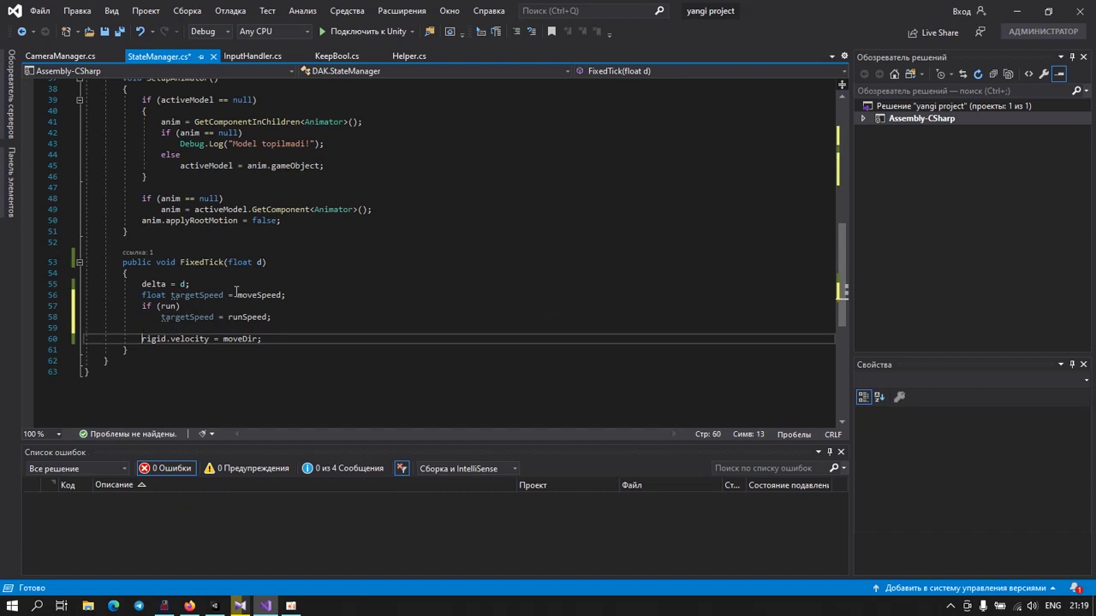
key("Right")
key("Right")
key("Right")
key("Right")
type("*")
type("targe")
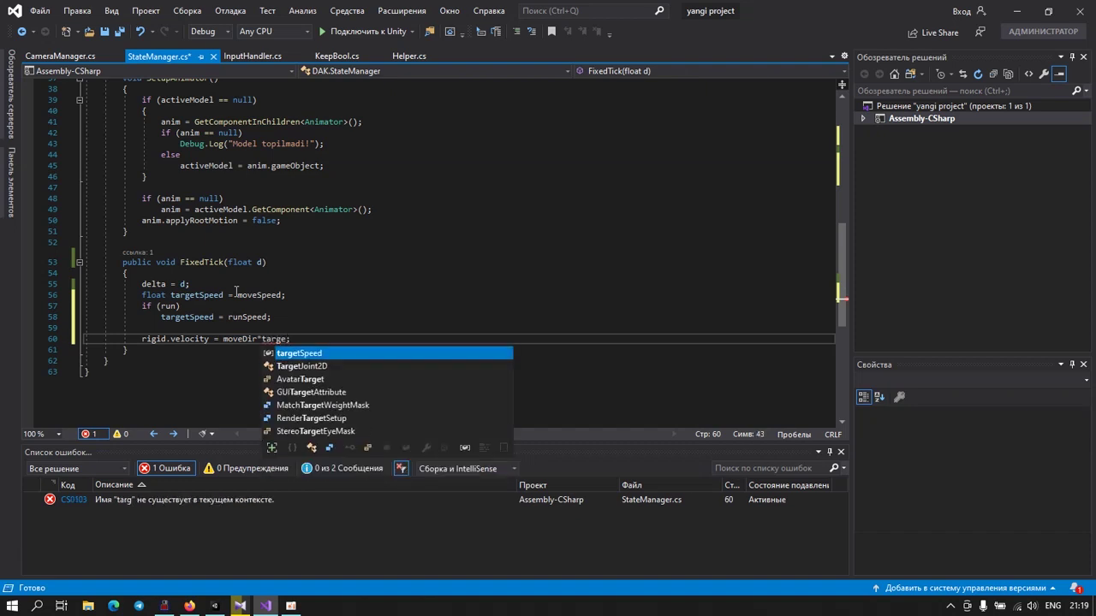
key("Tab")
type(";")
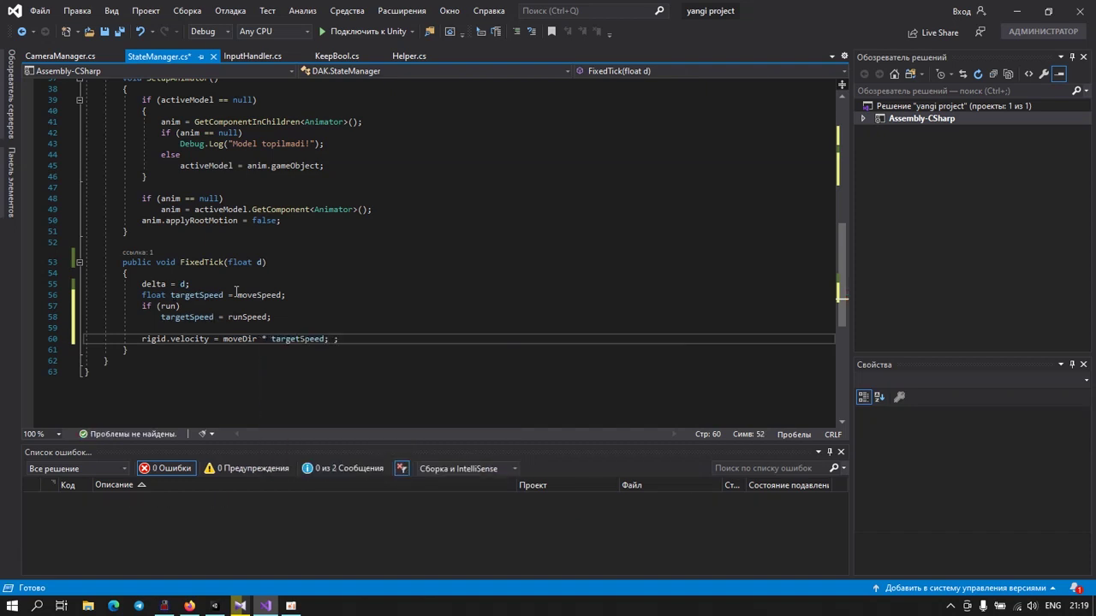
key("Delete")
key("ctrl+z")
left_click(116, 30)
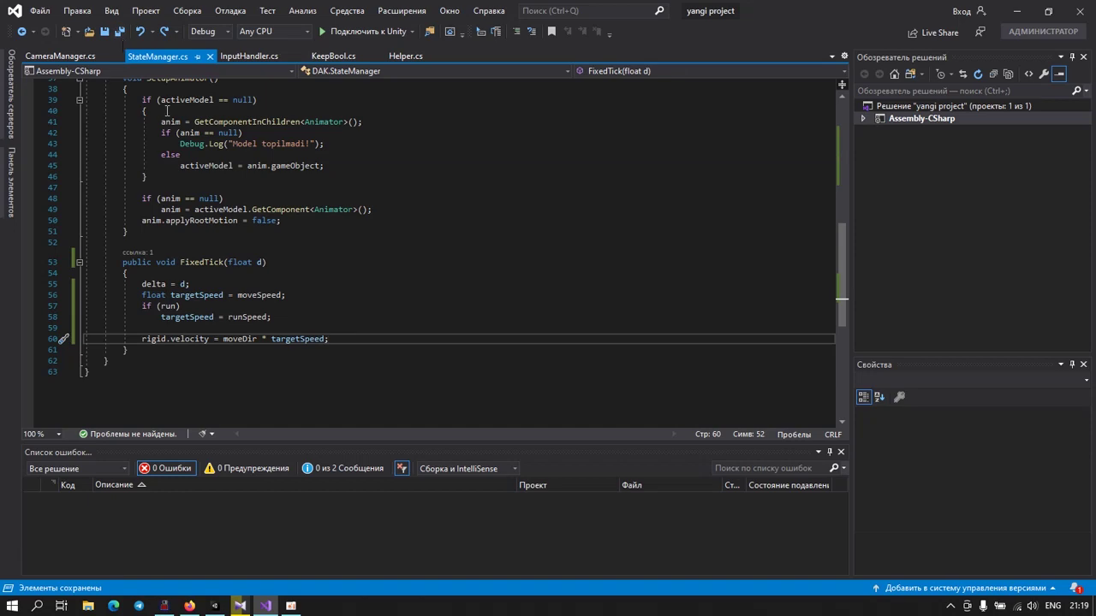
Step: Enter play mode in Unity, select Player, and walk the ninja sideways with D
left_click(219, 607)
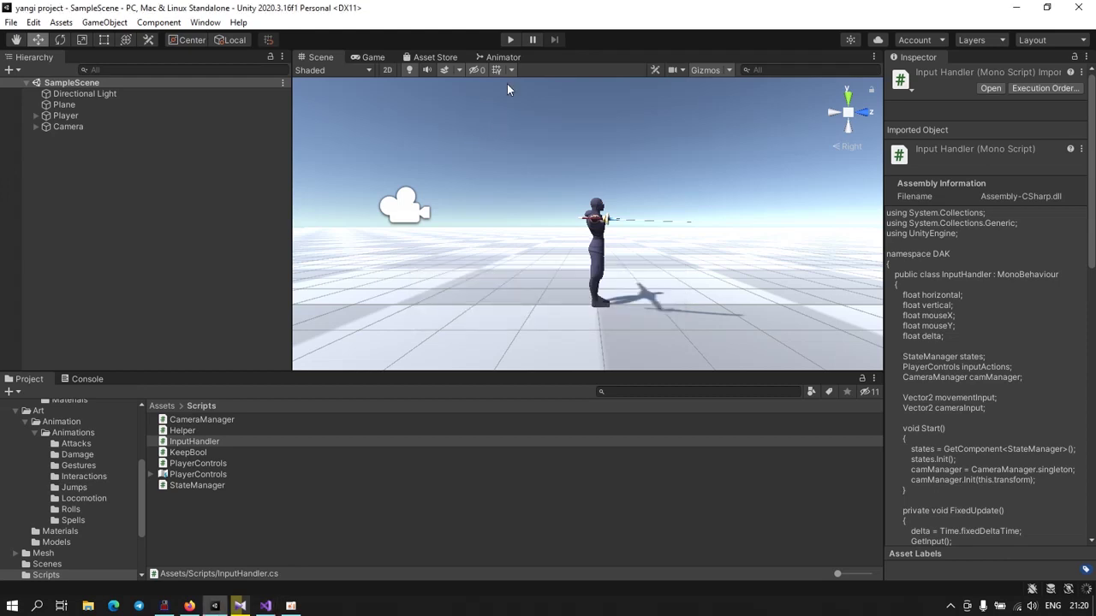
left_click(509, 39)
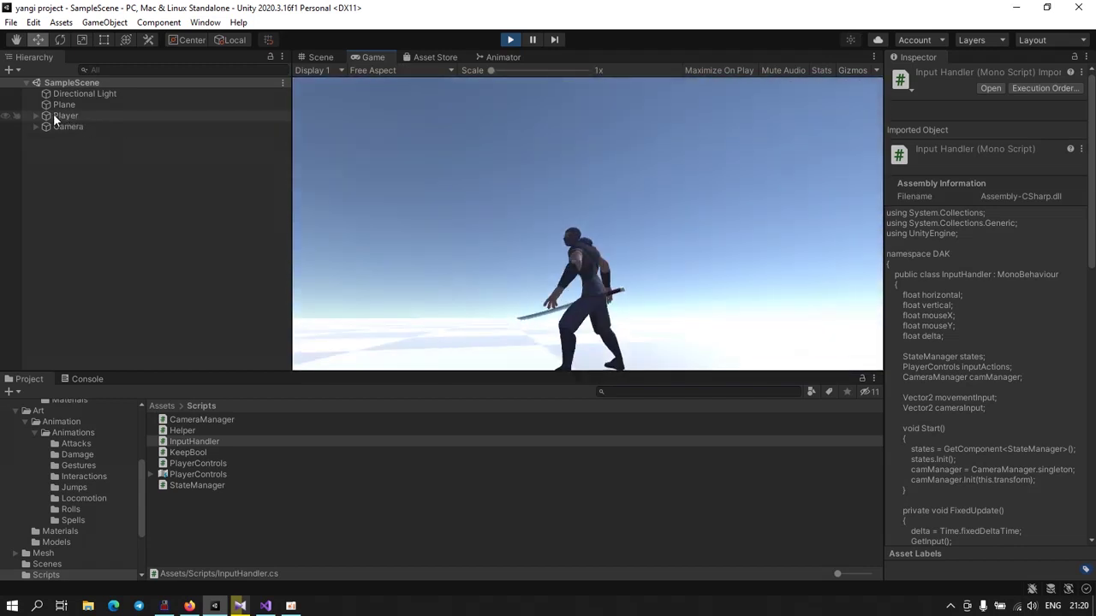
left_click(55, 115)
left_click(676, 338)
key("d")
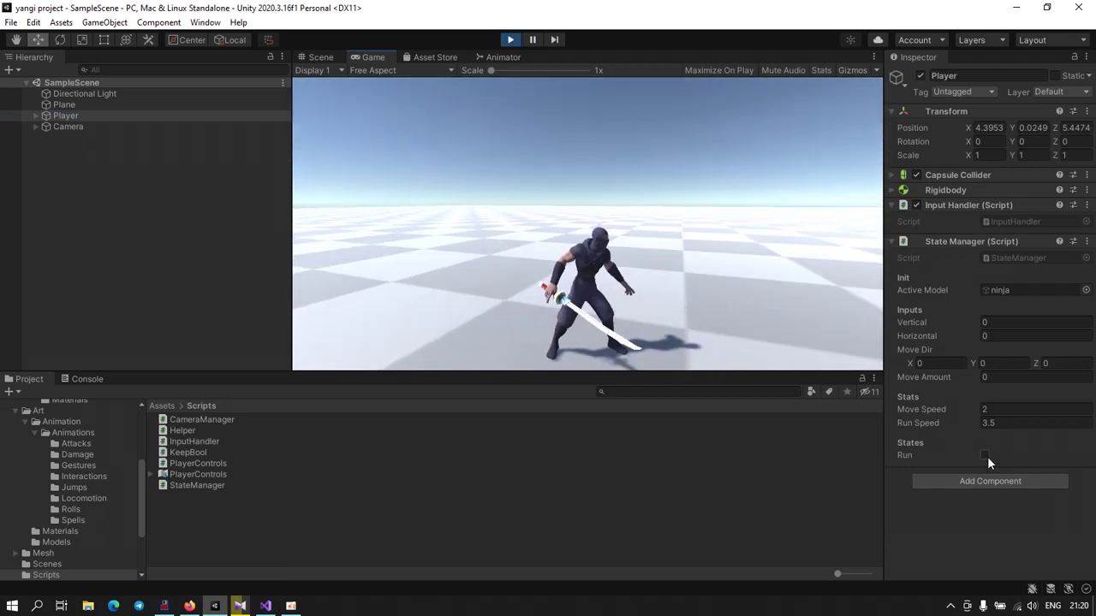
Step: Enable Run on the State Manager and run the ninja diagonally, left, forward and right
left_click(985, 455)
key("w+d")
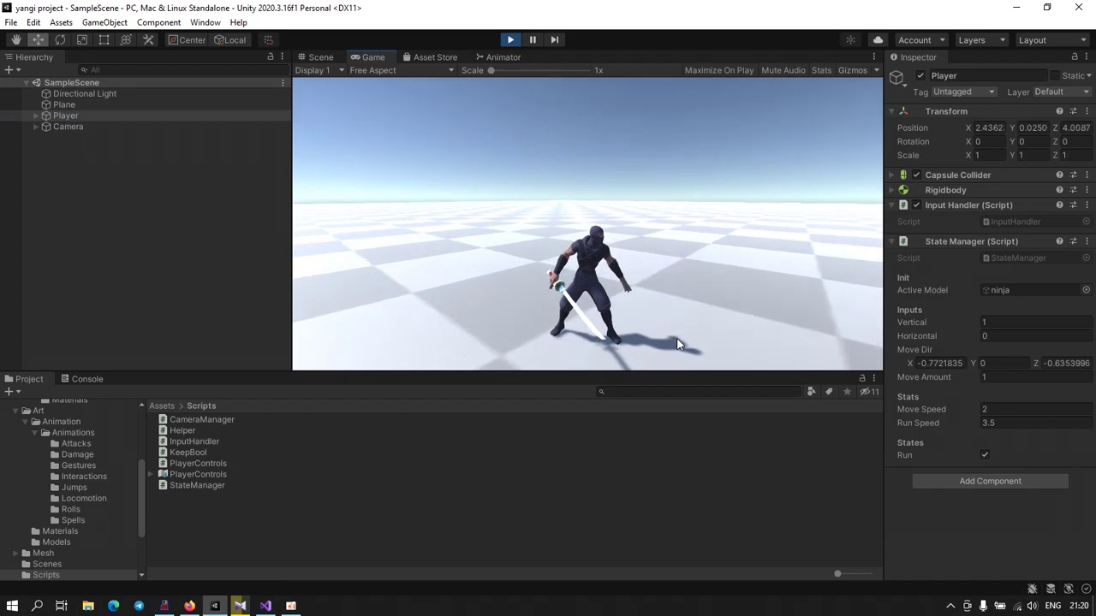
key("a")
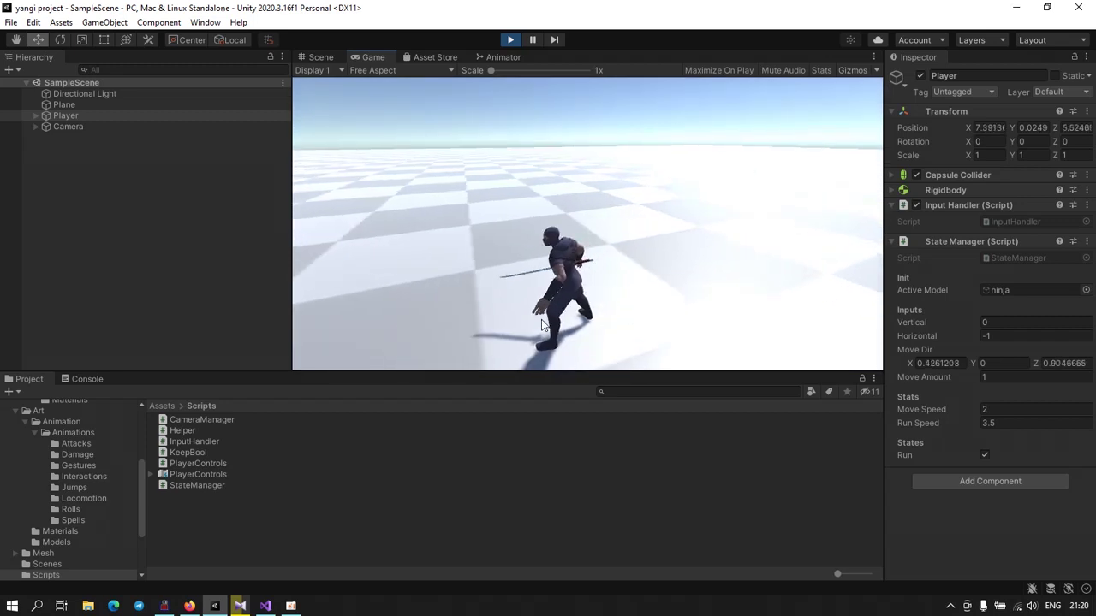
key("w")
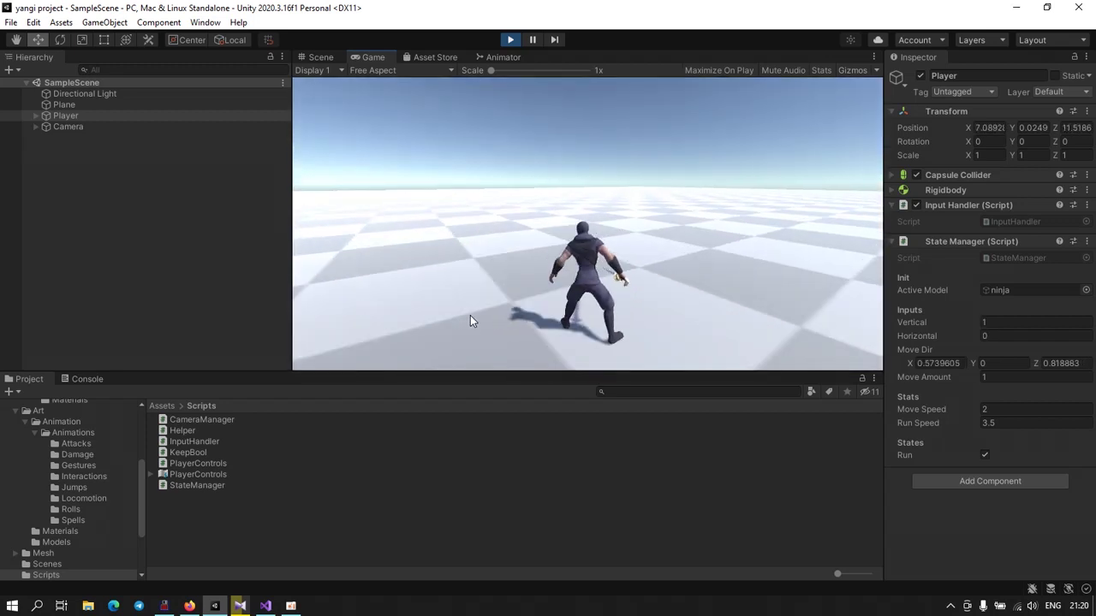
key("d")
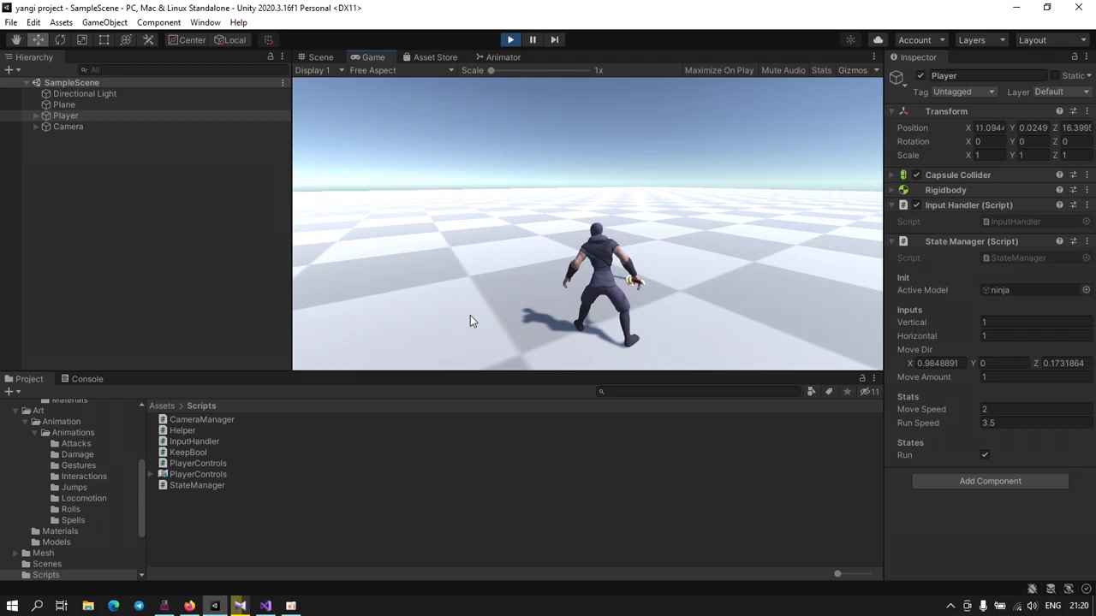
key("a")
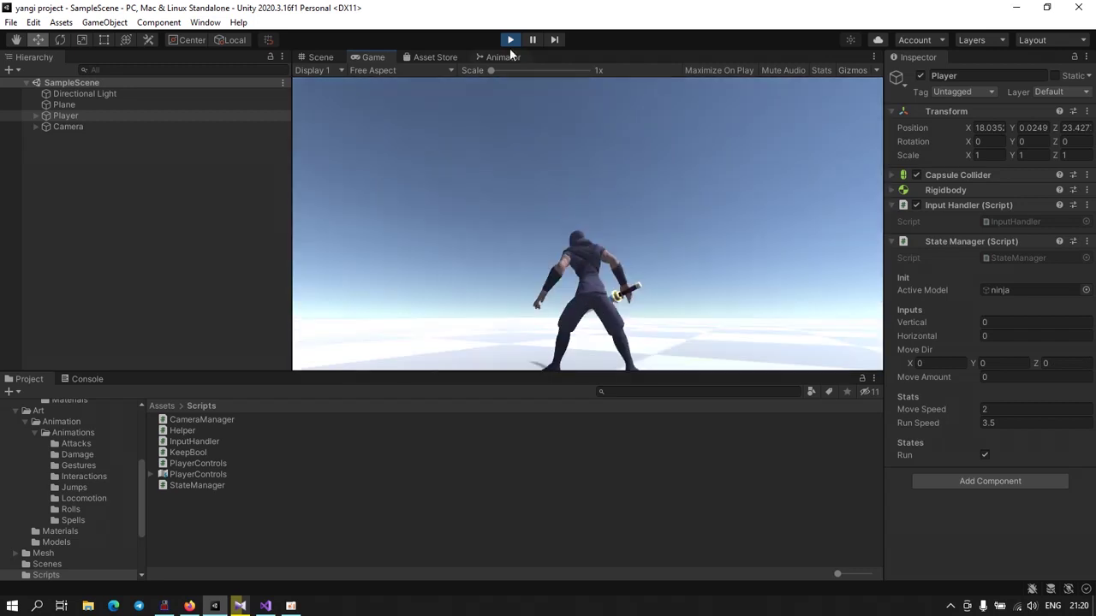
Step: Stop play mode and create a Cube from the Hierarchy's 3D Object menu
left_click(511, 40)
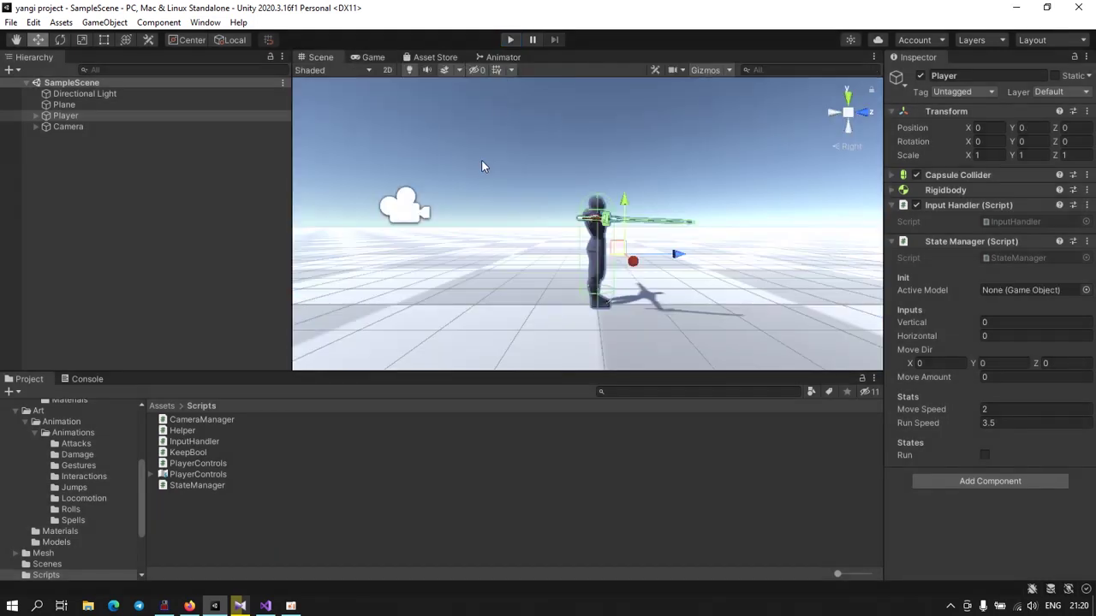
key("alt+Tab")
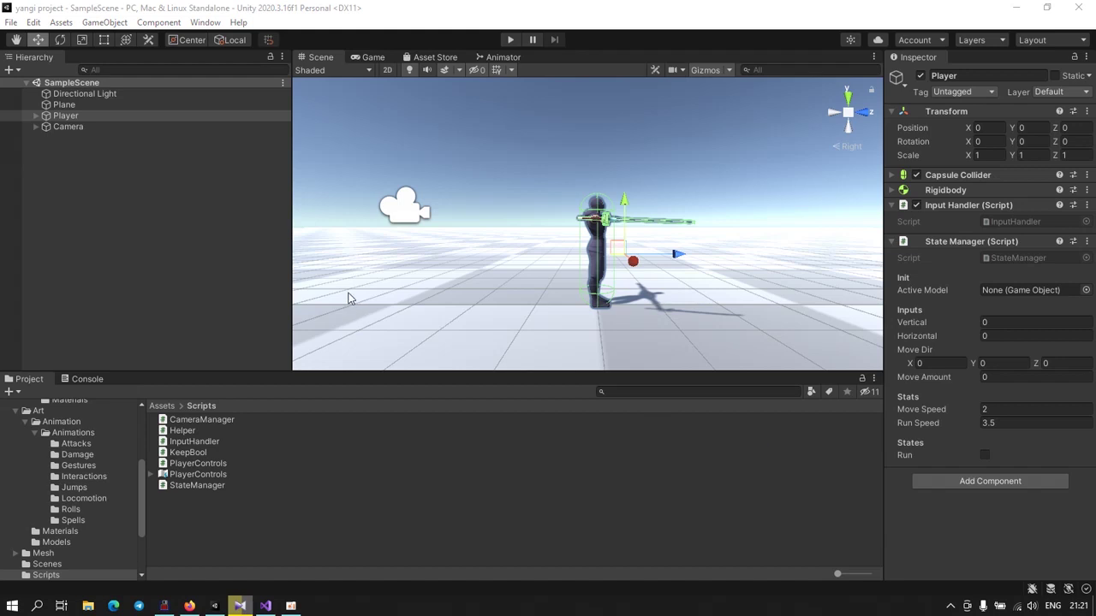
left_click(105, 23)
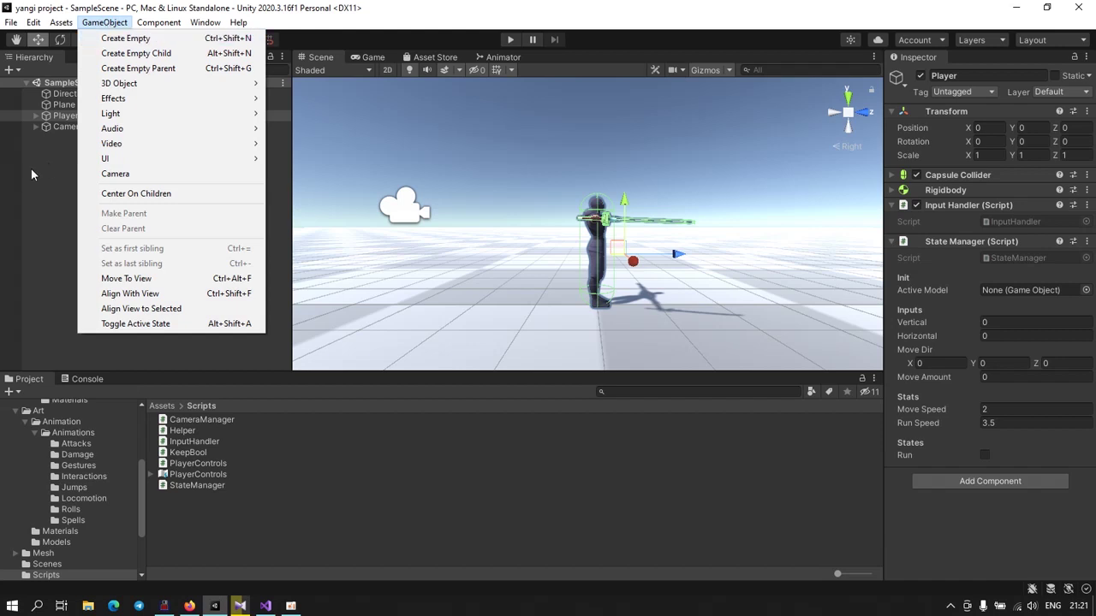
left_click(51, 169)
right_click(49, 163)
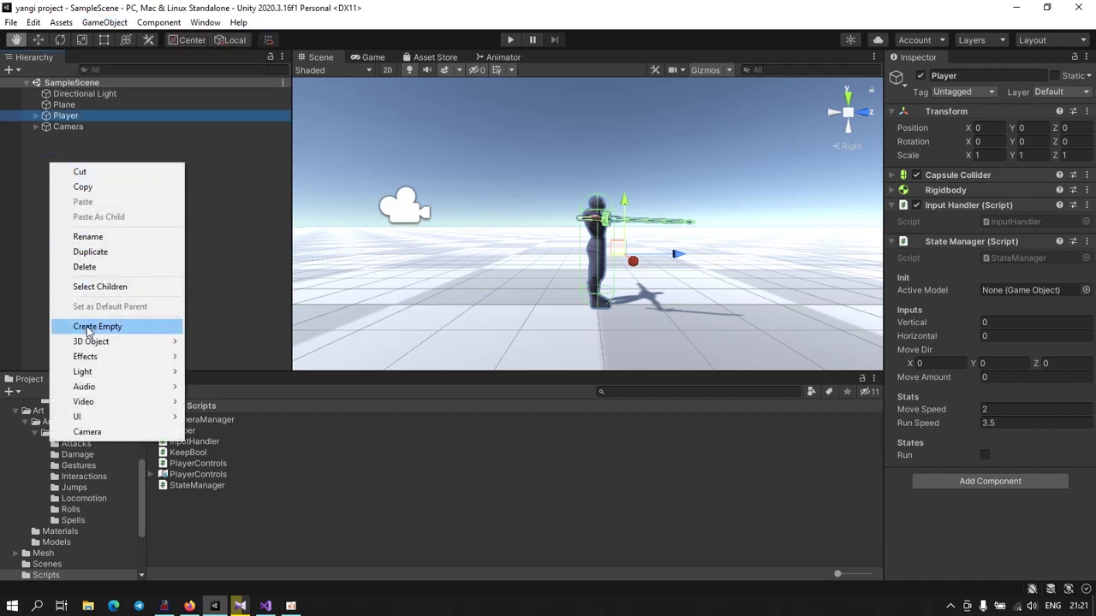
mouse_move(92, 343)
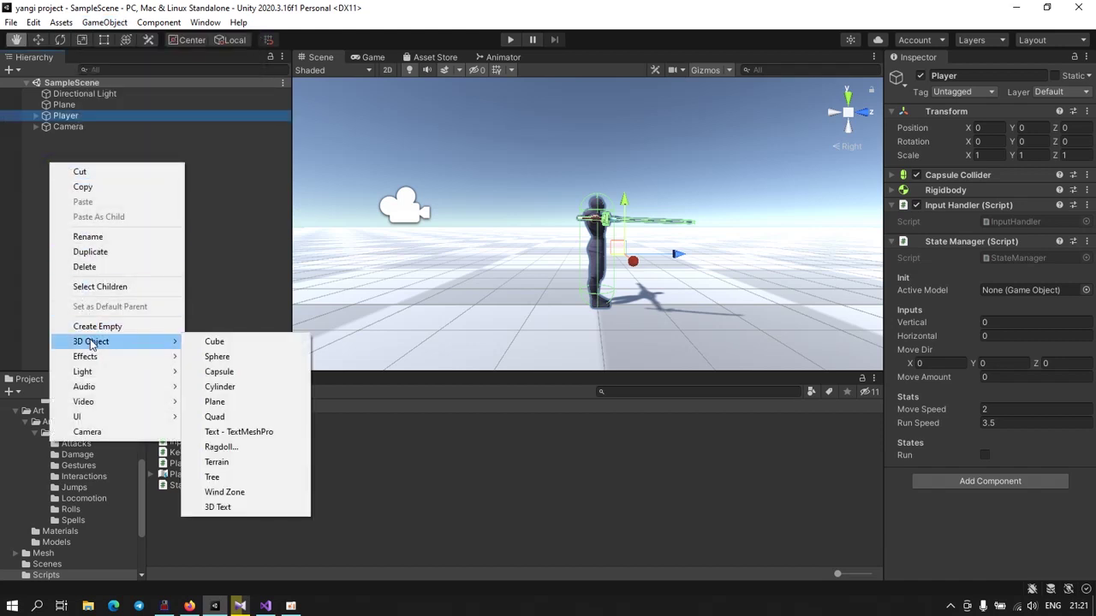
left_click(210, 345)
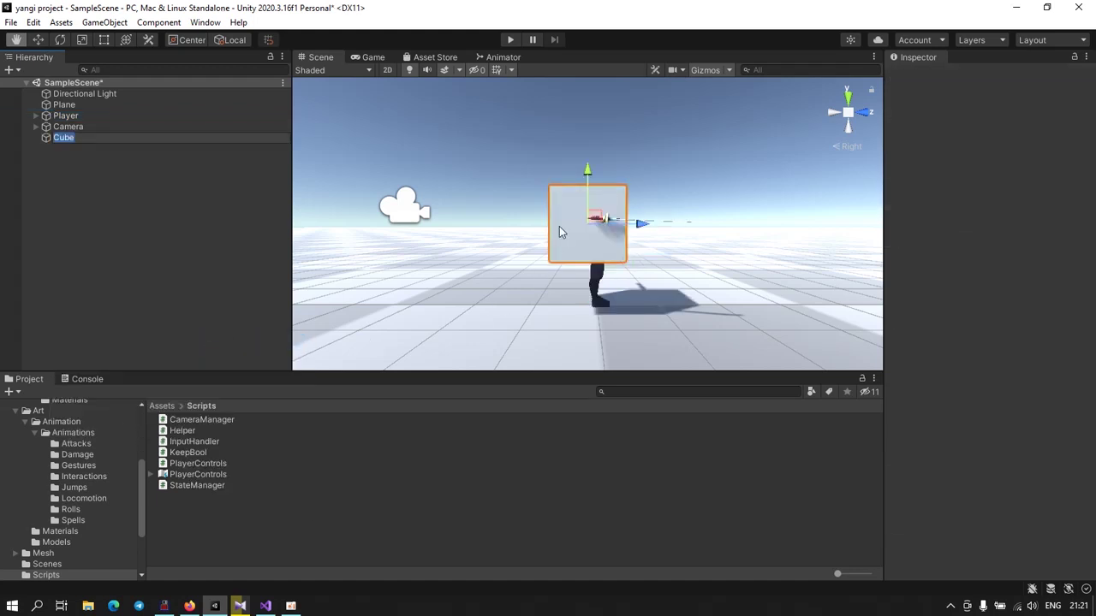
Step: Lower the cube beneath the player and move it forward past the player
left_click_drag(588, 176, 588, 258)
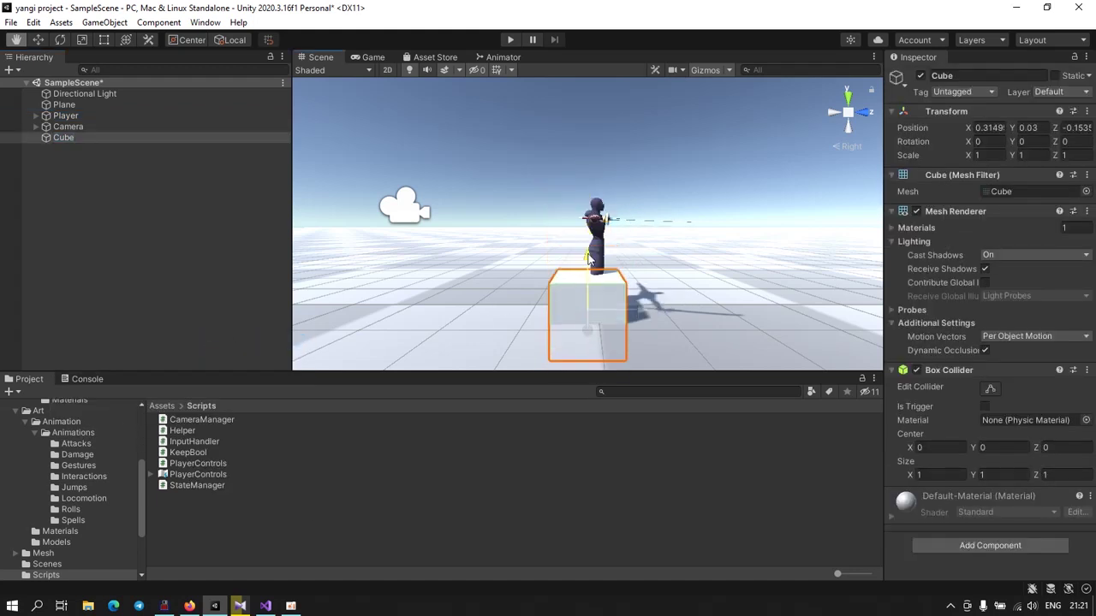
left_click_drag(638, 314, 713, 277)
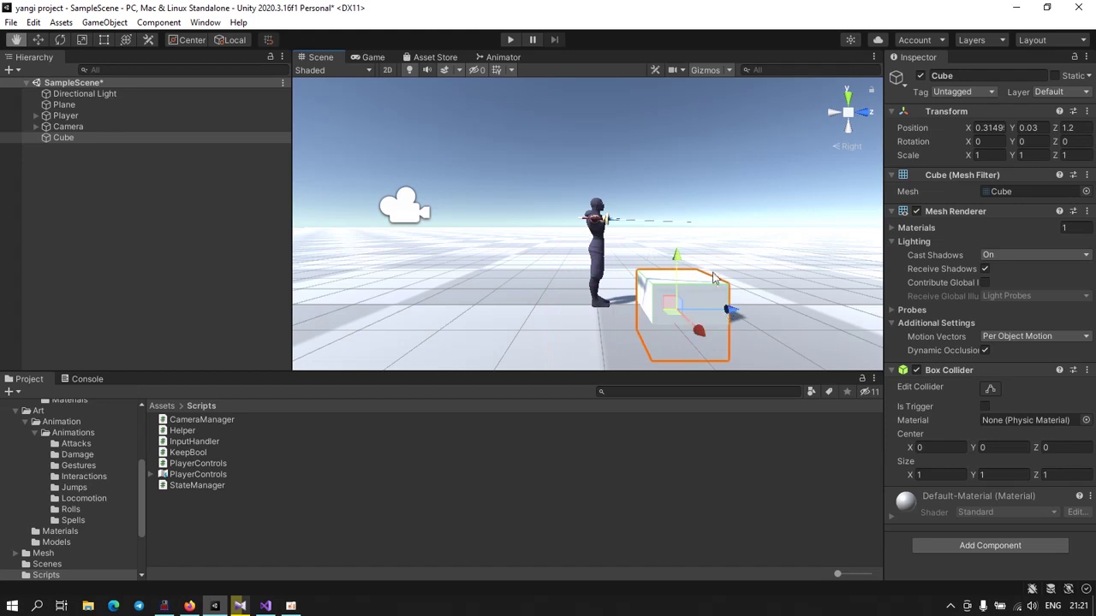
middle_click_drag(686, 194, 609, 309)
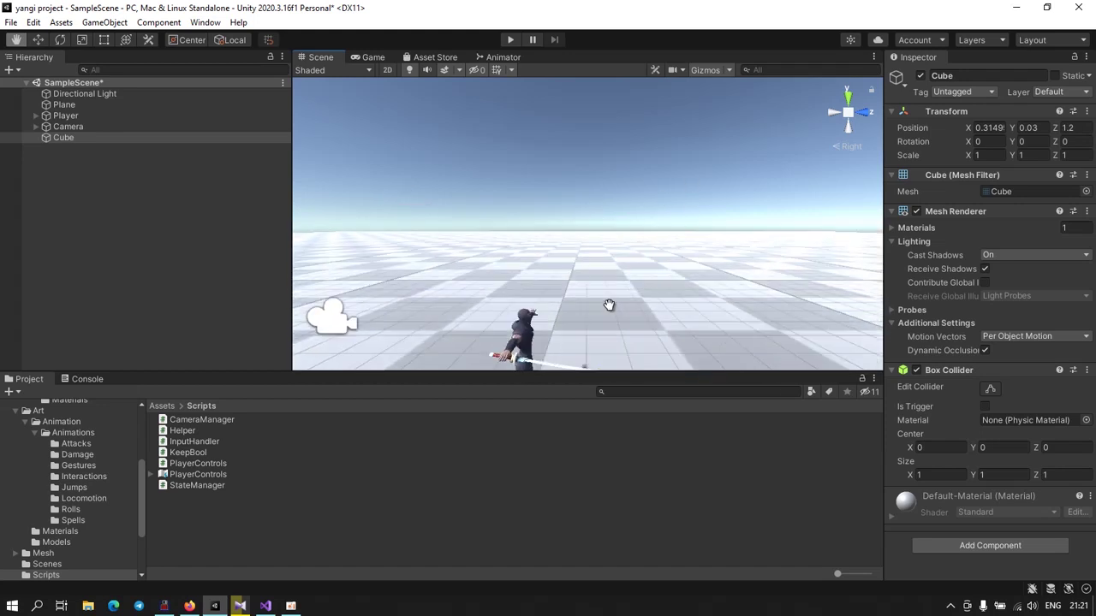
scroll(608, 310, "down", 3)
left_click_drag(611, 291, 559, 315, "alt")
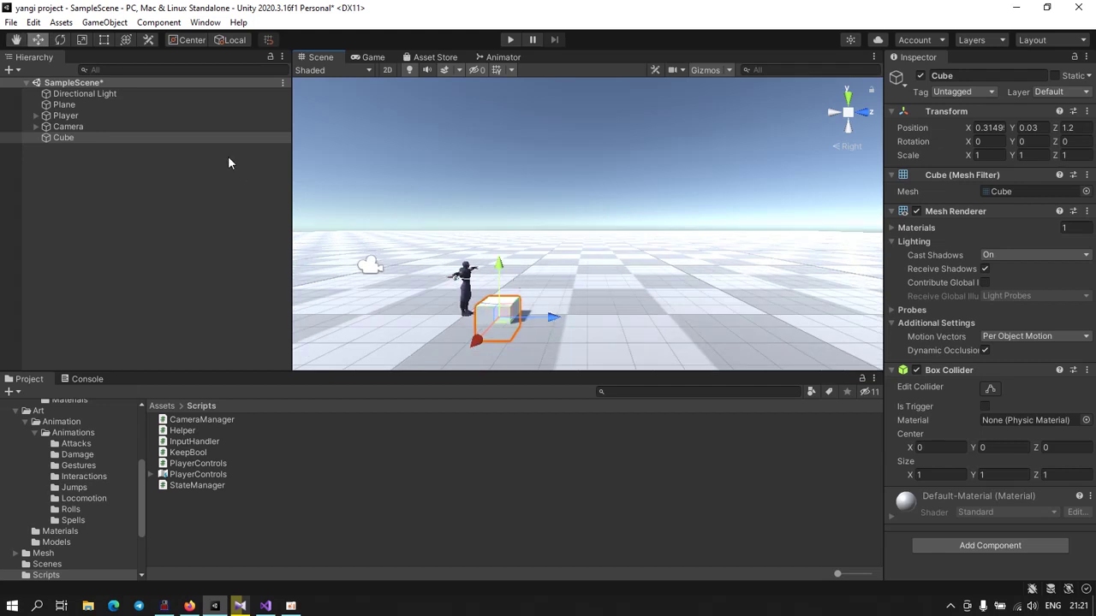
Step: Scale the cube to about 3.1 by 3.1 and shift it to Z 2.1
left_click(83, 41)
left_click_drag(555, 317, 664, 325)
left_click_drag(476, 346, 447, 389)
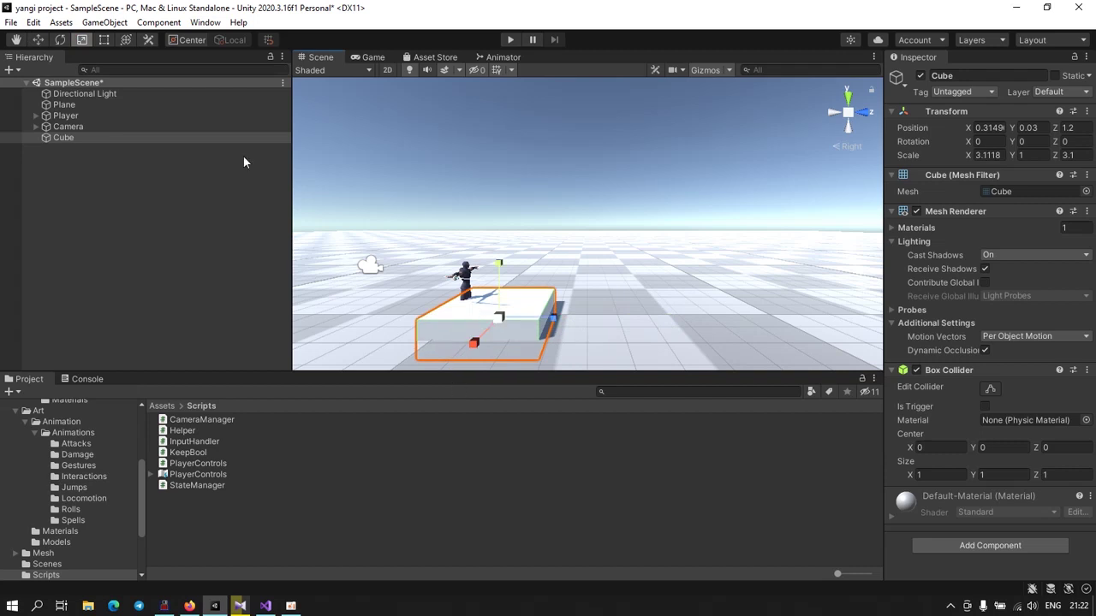
left_click(39, 40)
left_click_drag(528, 325, 557, 328)
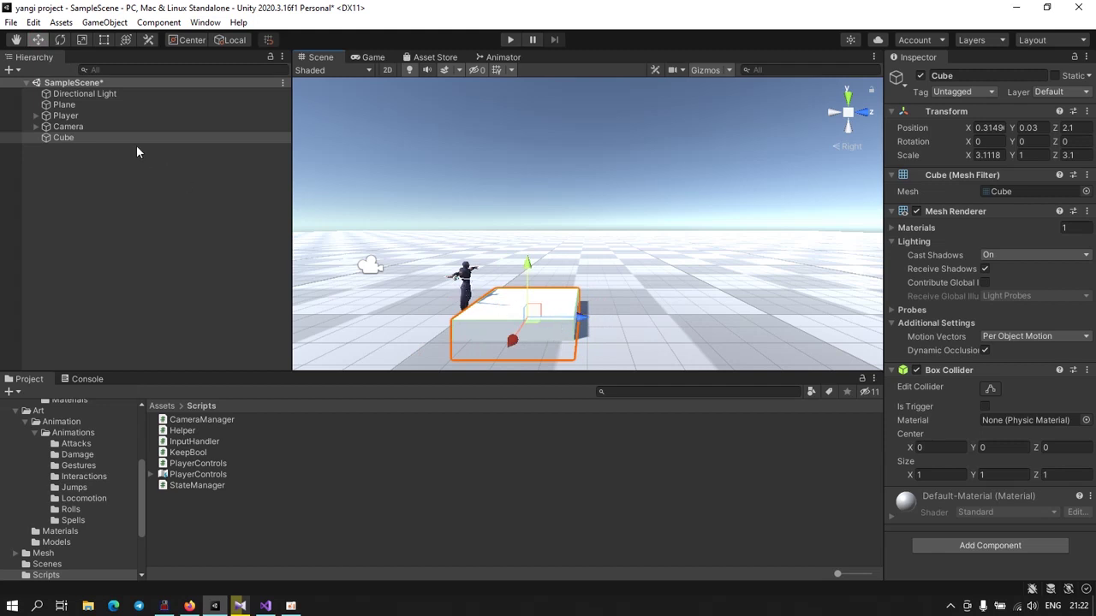
left_click(67, 116)
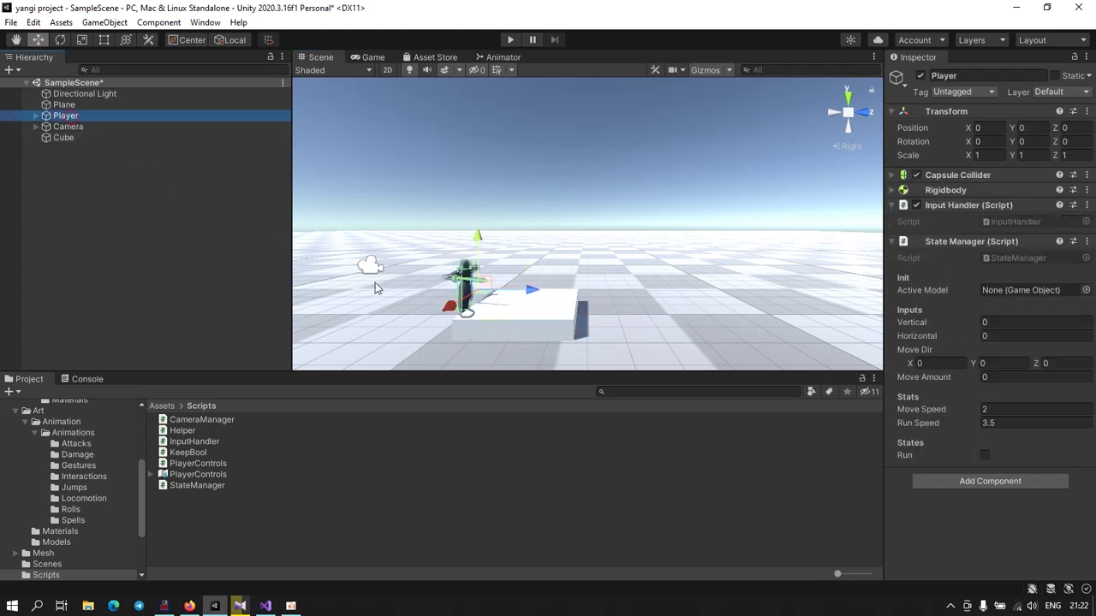
Step: Move the ninja model onto the cube platform at Y 0.54, Z 1.56, then start play mode
left_click(492, 293)
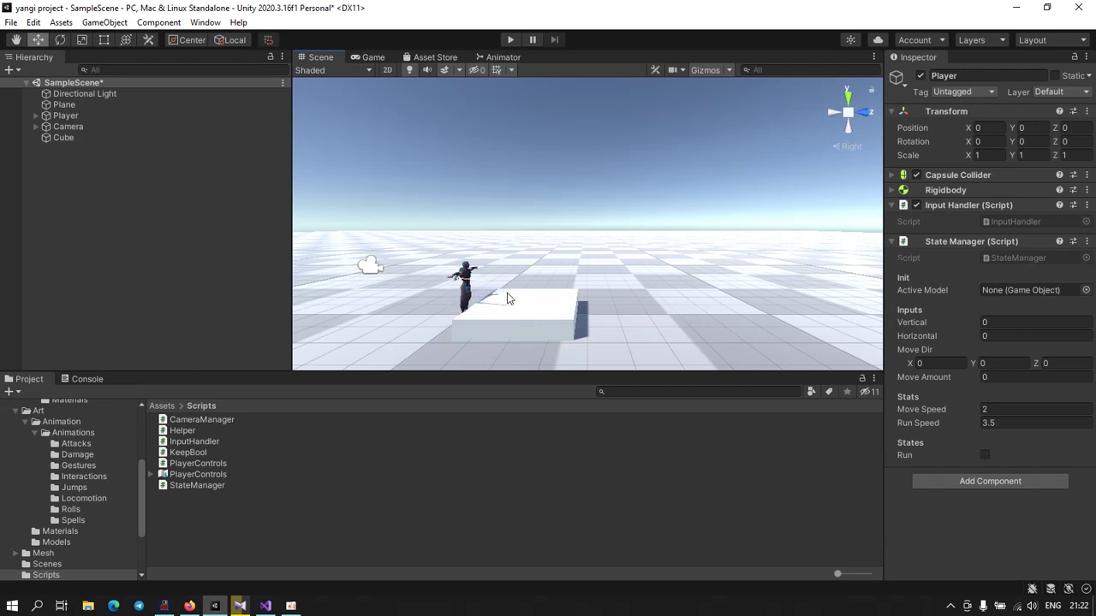
left_click(467, 292)
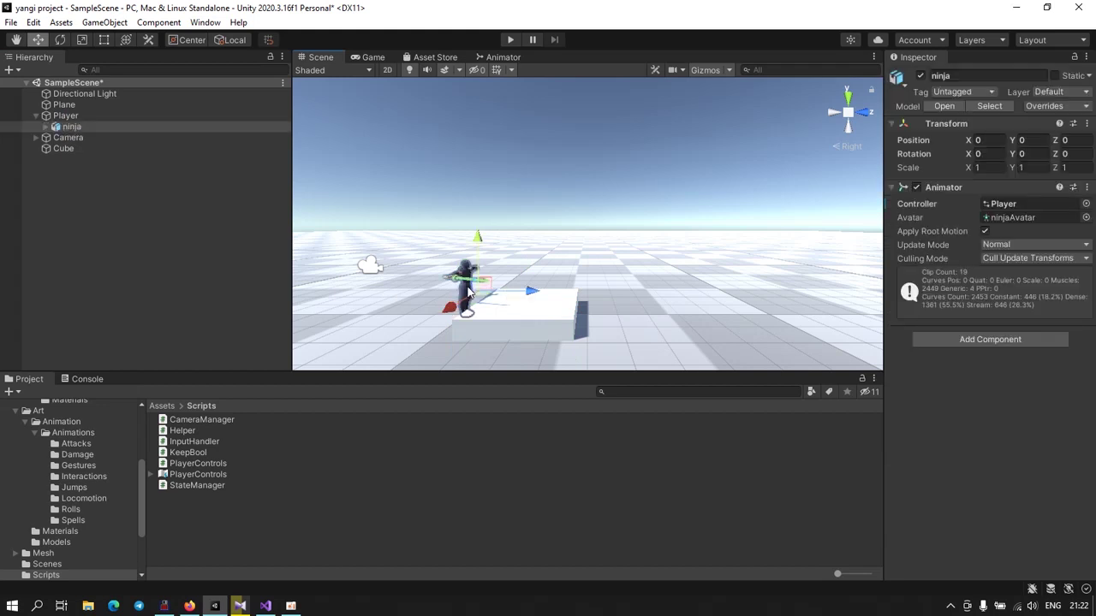
left_click_drag(504, 294, 552, 297)
left_click_drag(537, 297, 484, 293)
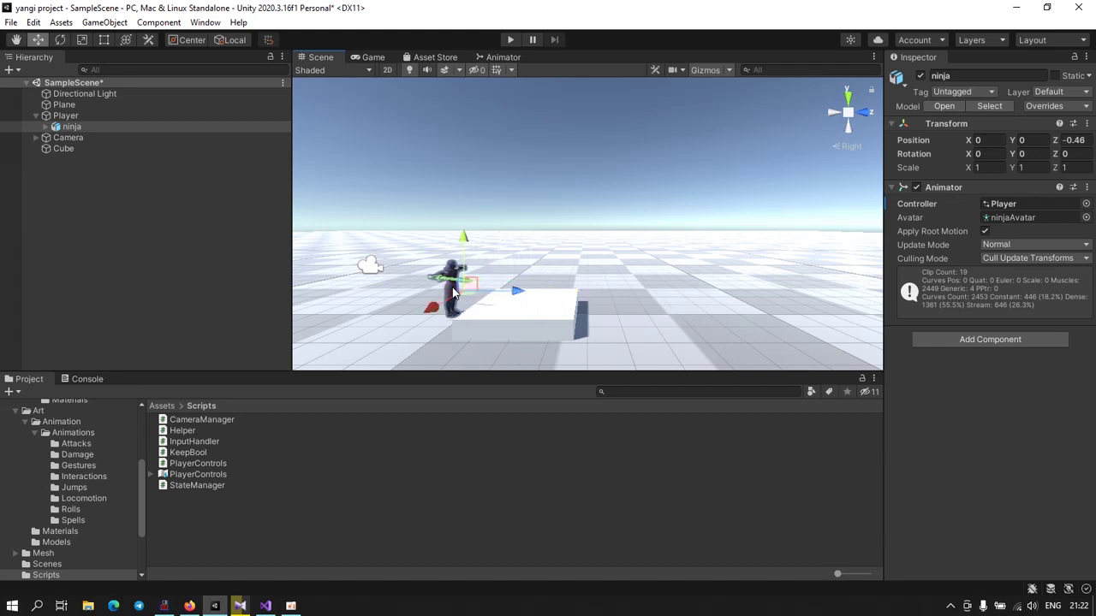
left_click(467, 291)
left_click(470, 293)
left_click_drag(505, 295, 565, 287)
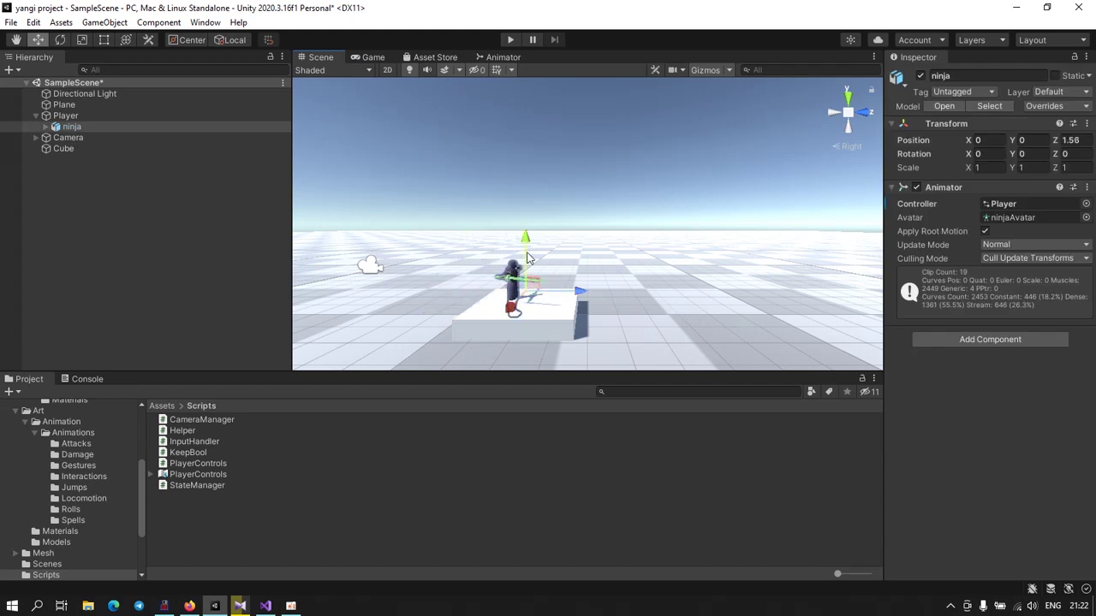
left_click_drag(524, 250, 527, 236)
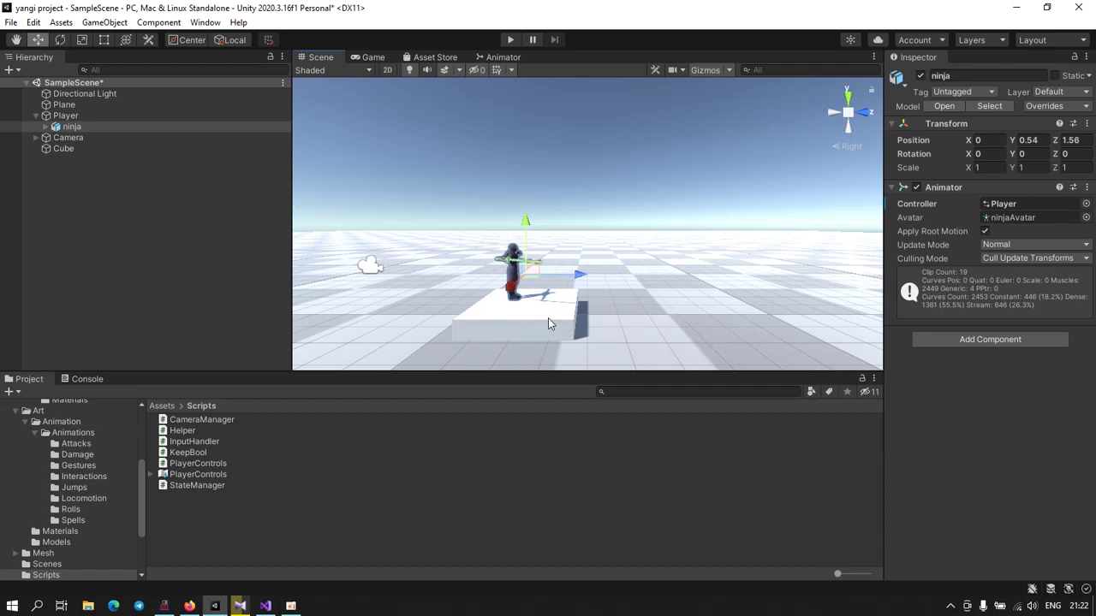
left_click(510, 39)
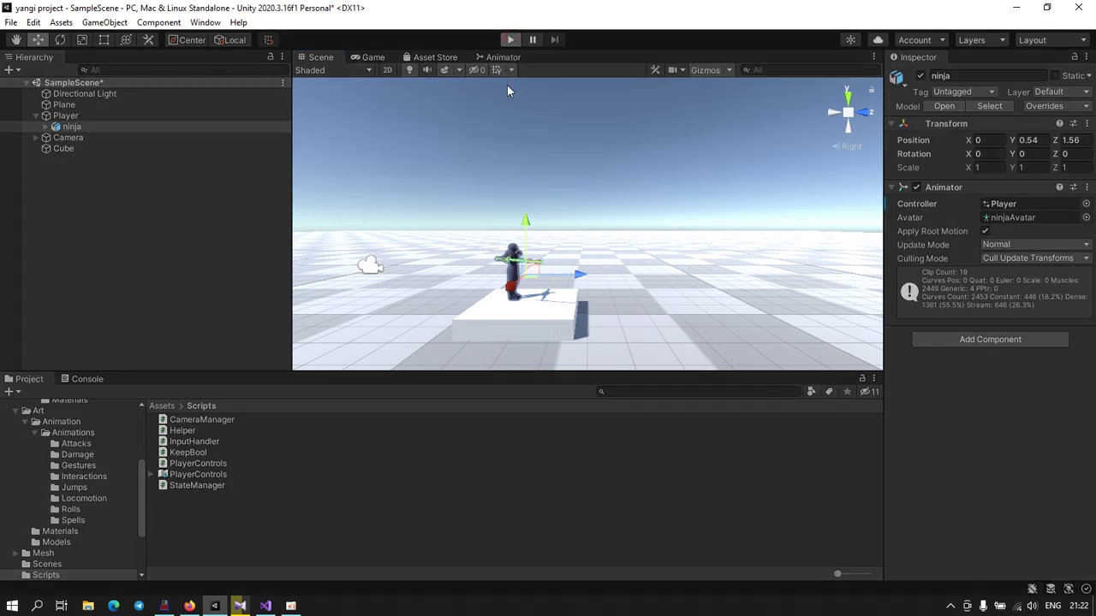
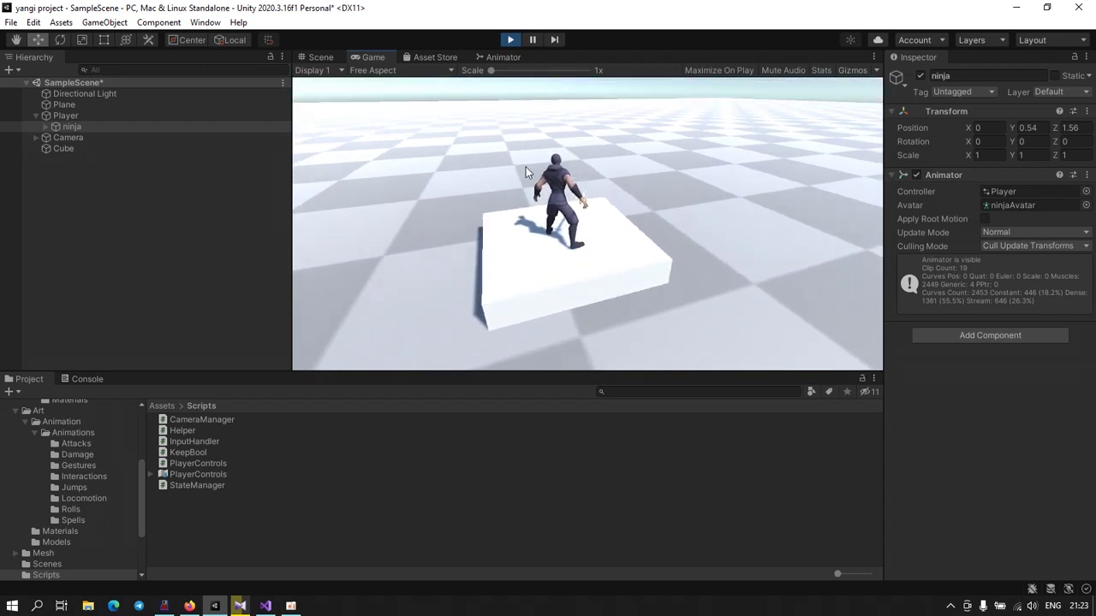
Step: Exit play mode and select the Player object in the Hierarchy
left_click(510, 40)
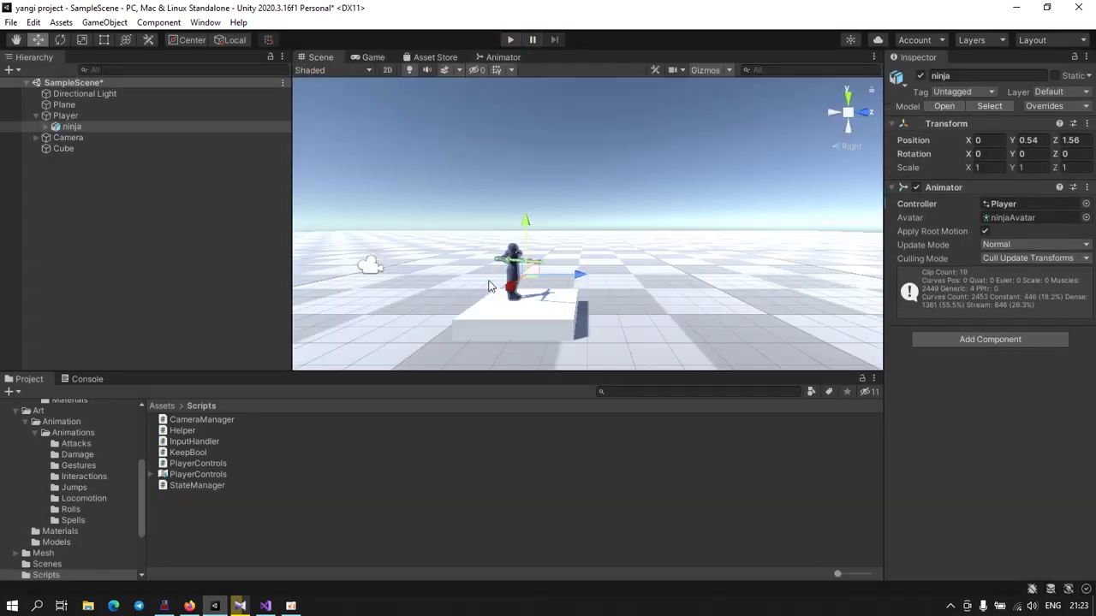
left_click(495, 325)
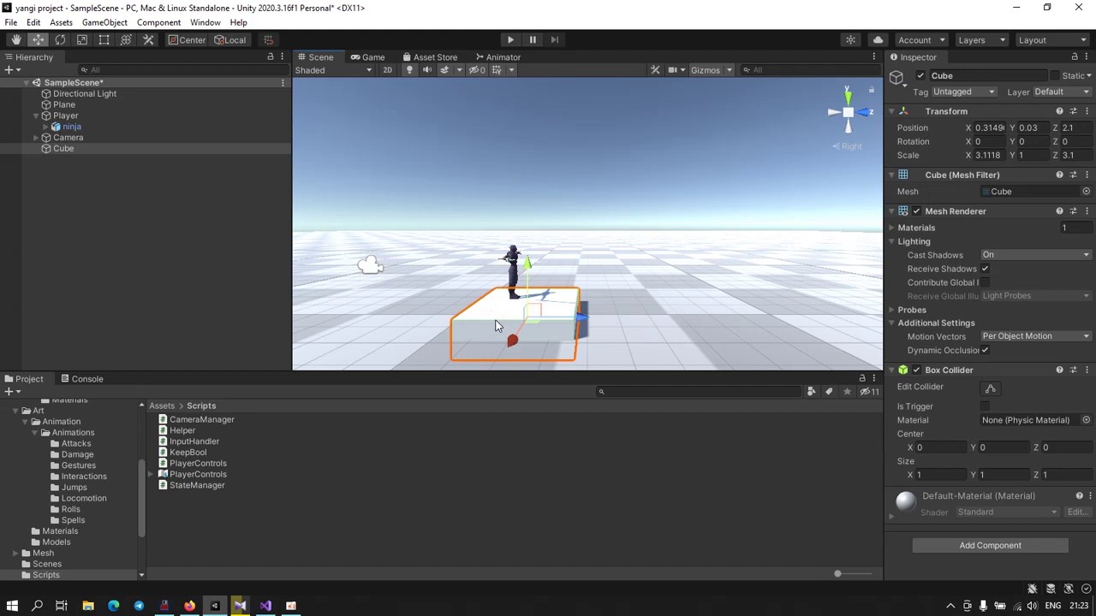
scroll(498, 326, "up", 5)
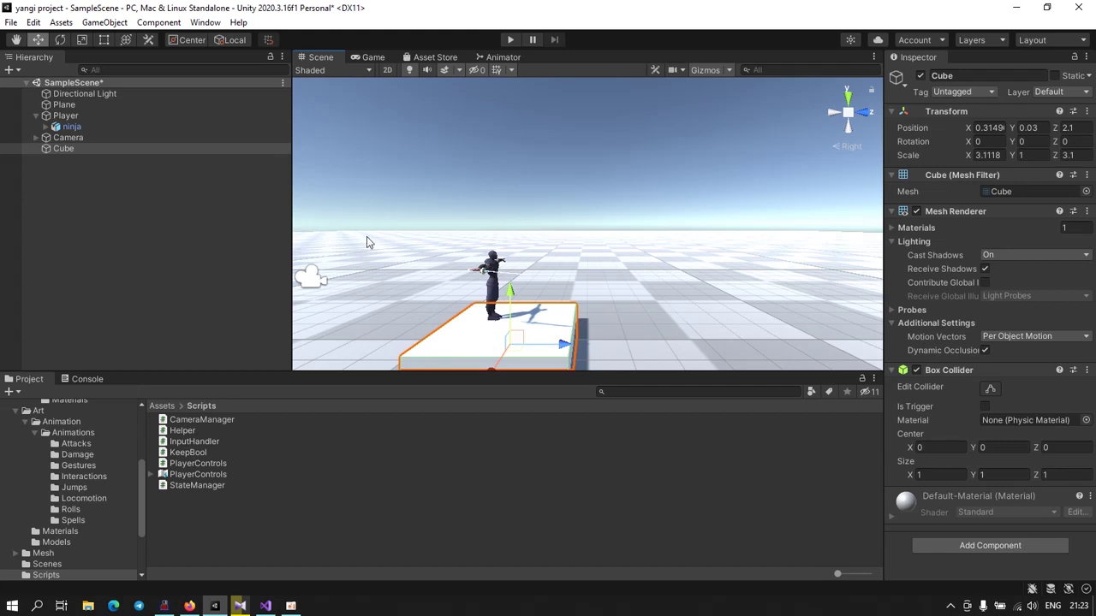
left_click(72, 116)
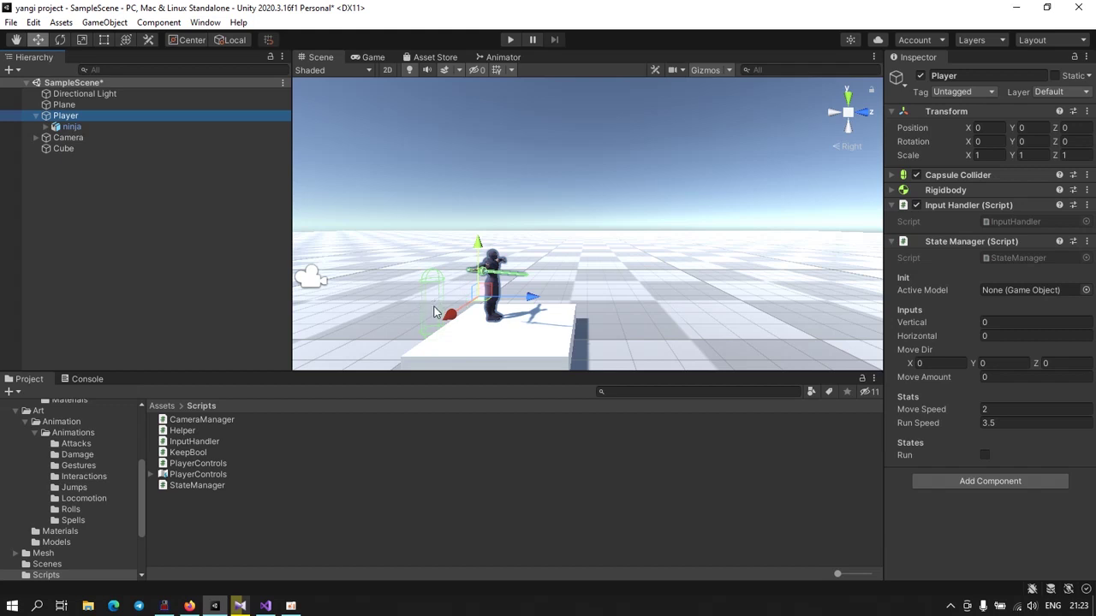
Step: Undo the ninja model's move so it returns to local Z -0.46, then reselect Player
left_click(443, 311)
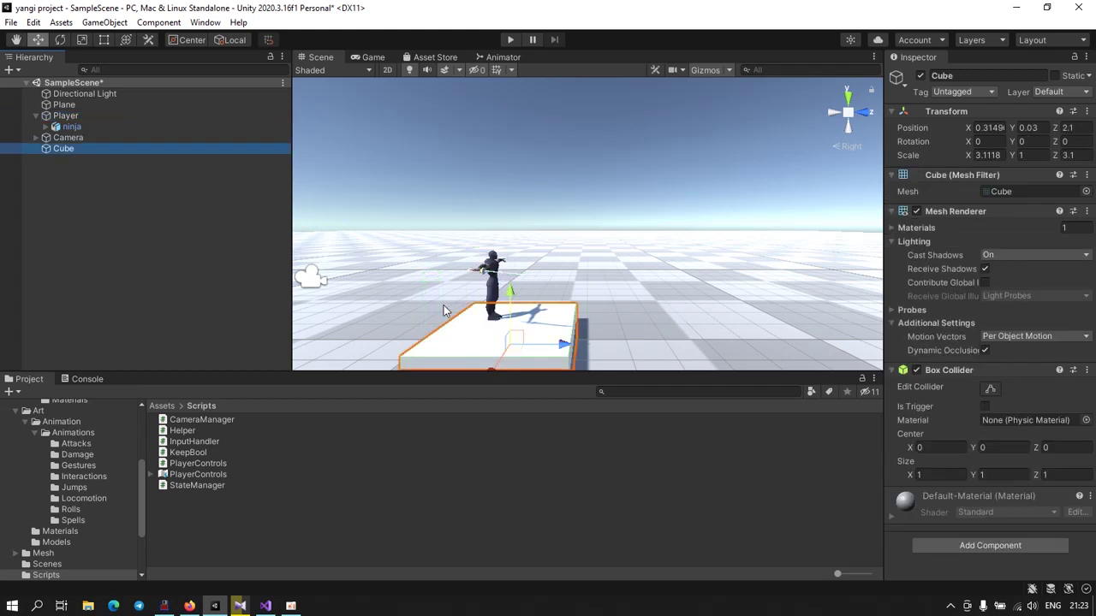
left_click(444, 310)
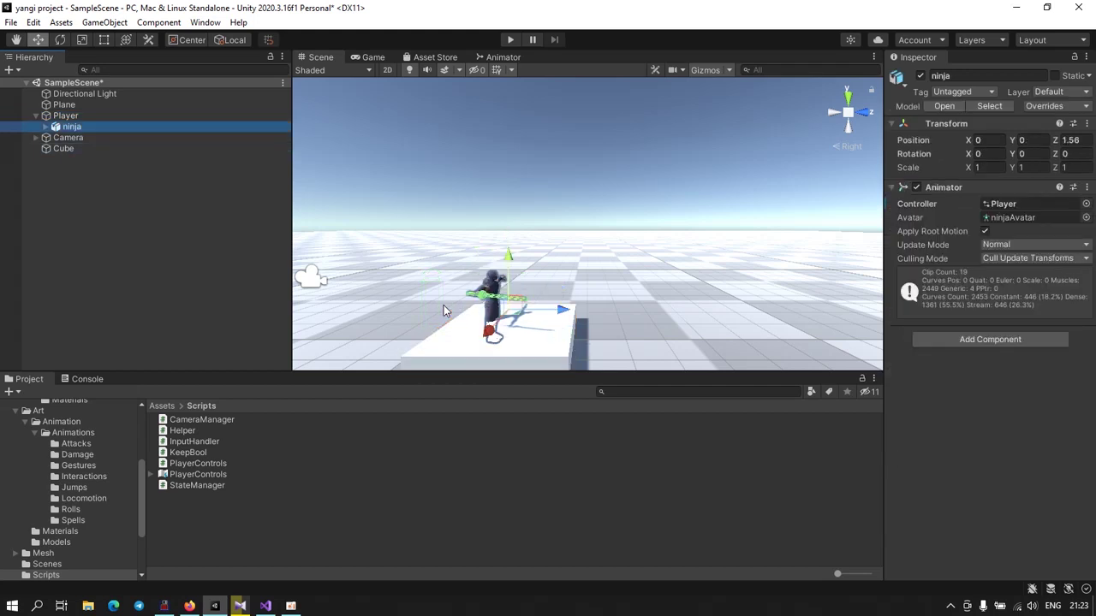
key("ctrl+z")
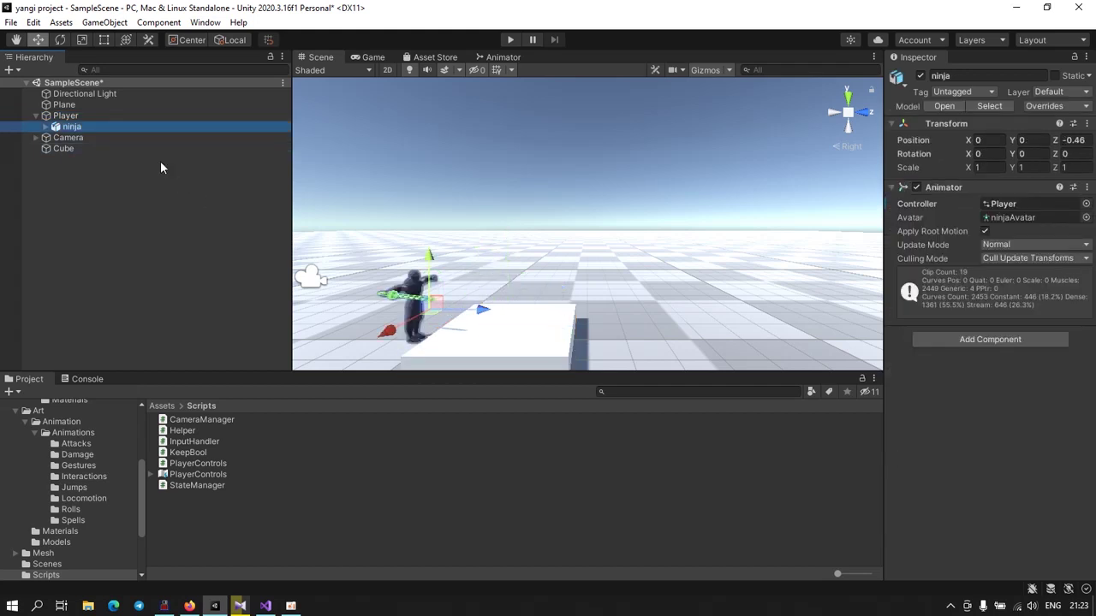
left_click(66, 117)
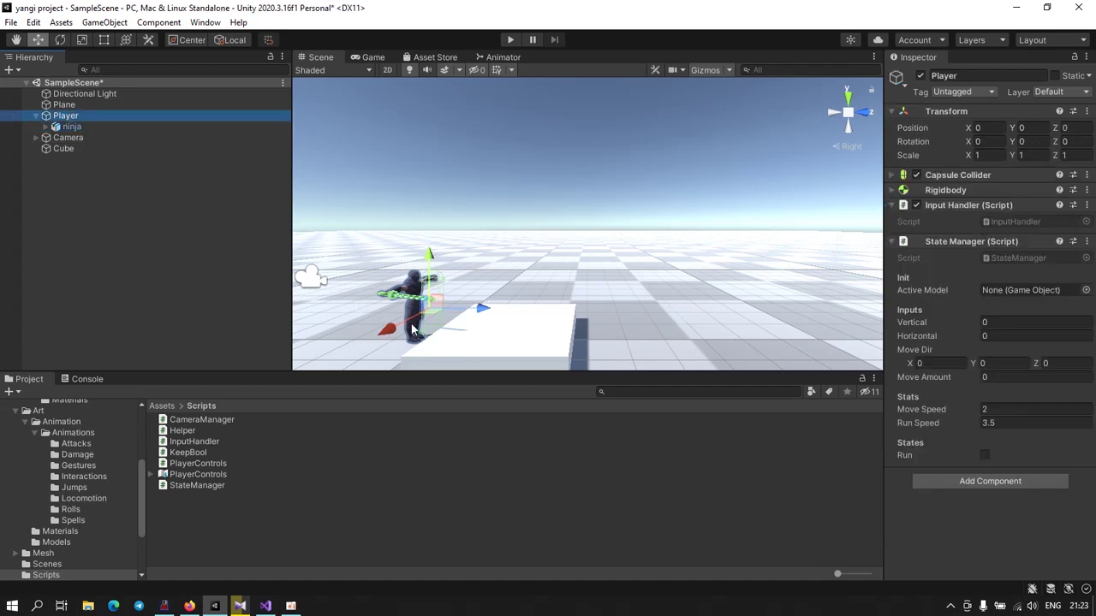
key("Right")
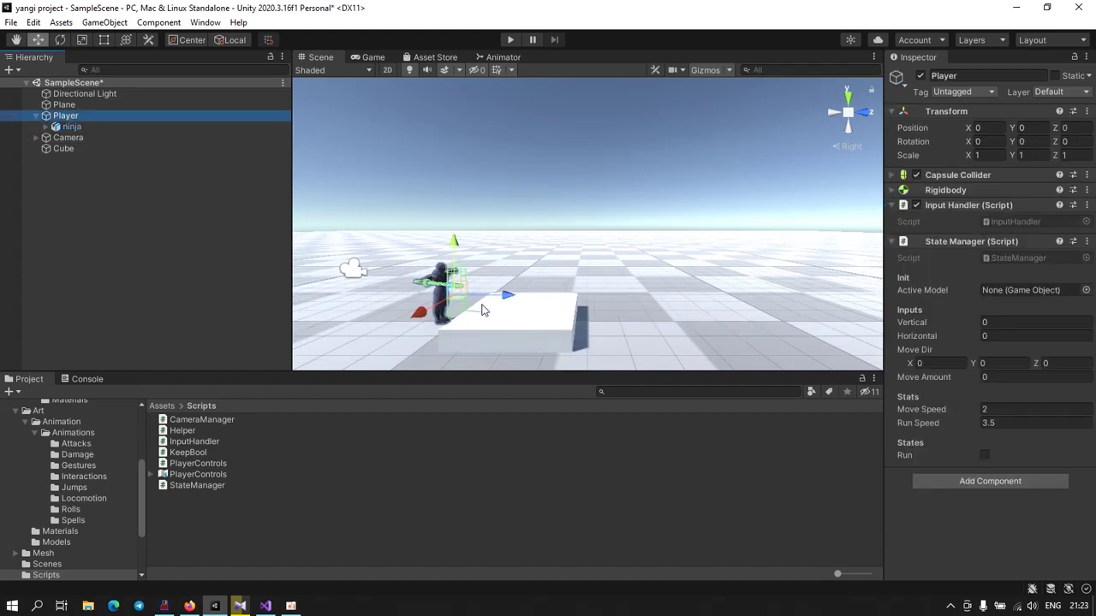
key("Down")
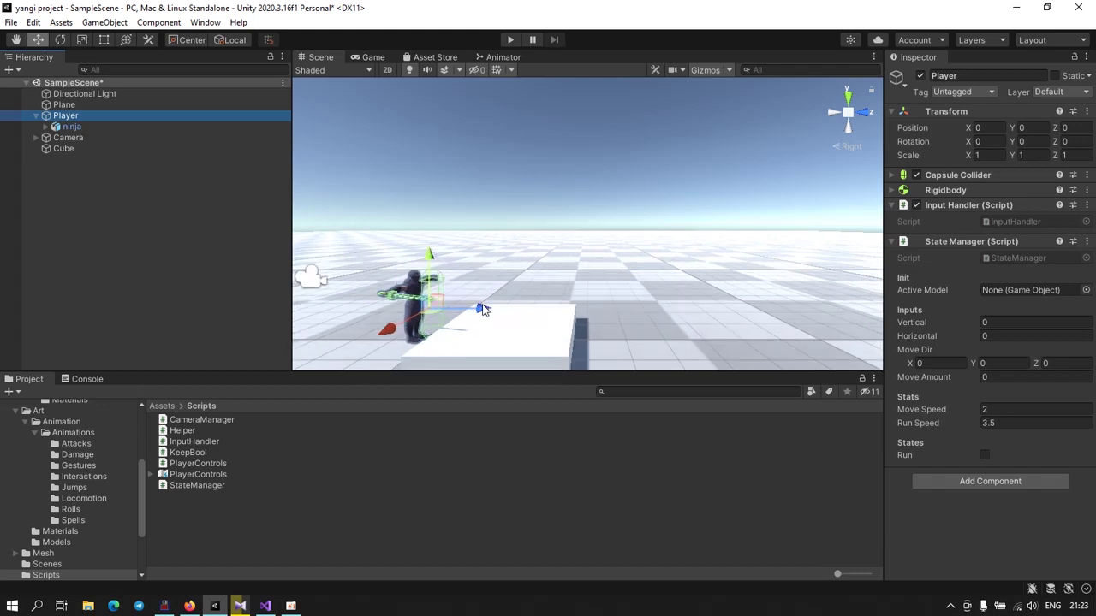
key("Down")
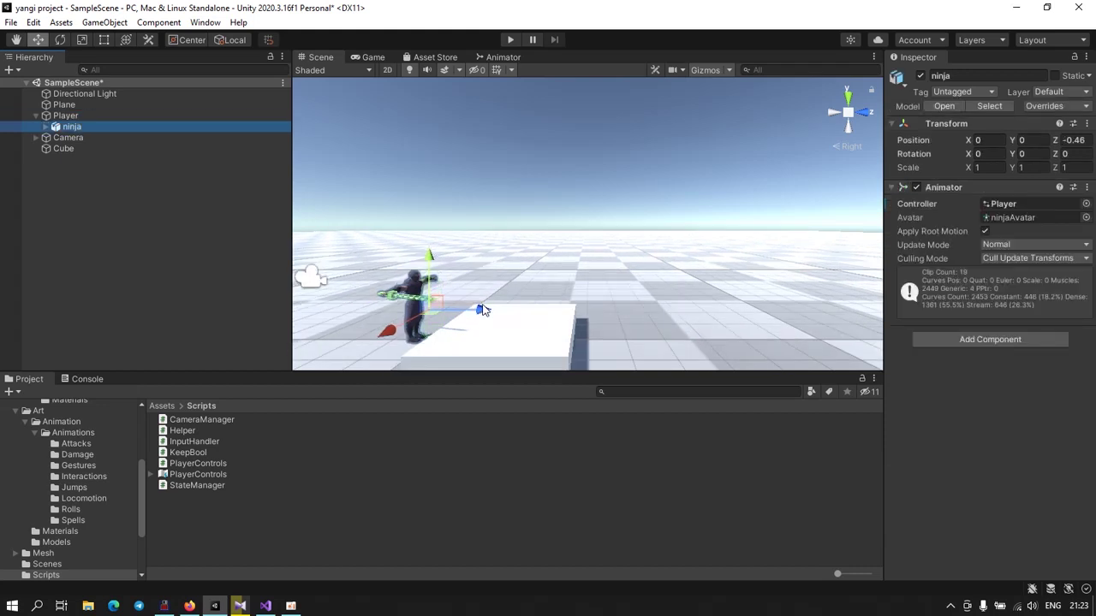
key("shift+d")
key("ctrl+z")
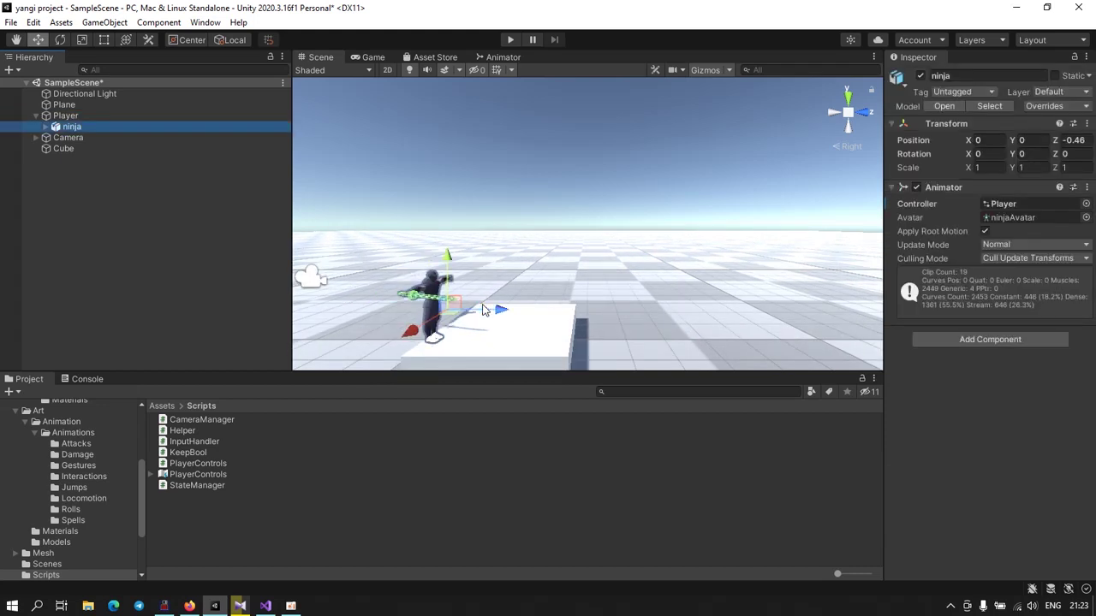
key("ctrl+y")
key("ctrl+z")
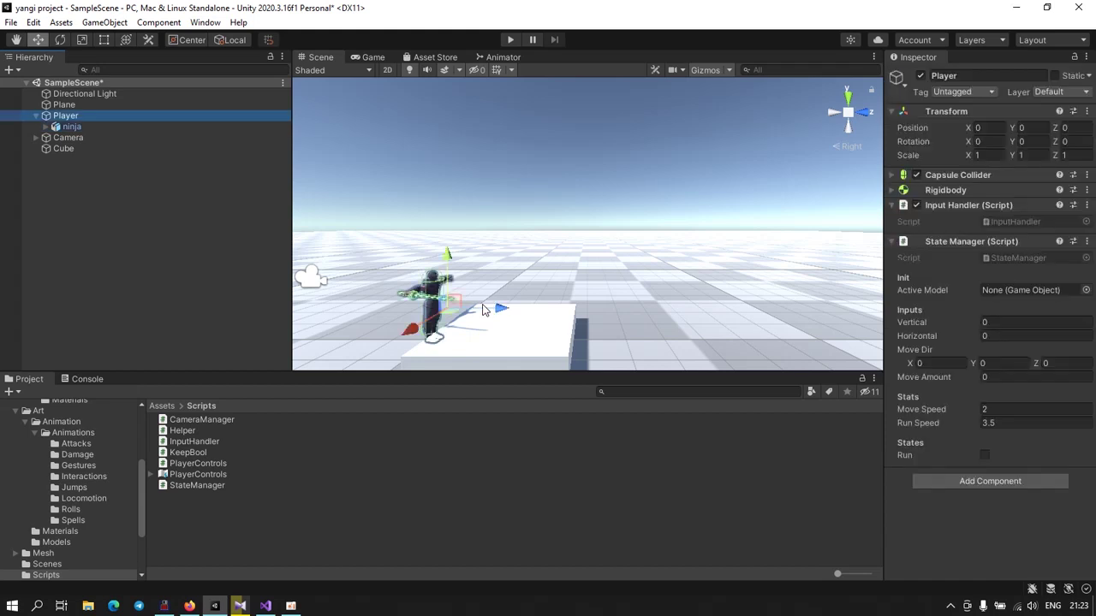
Step: Drag the Player forward onto the cube to Z 1.72 and enter play mode
left_click(70, 127)
left_click(69, 115)
left_click_drag(501, 310, 512, 237)
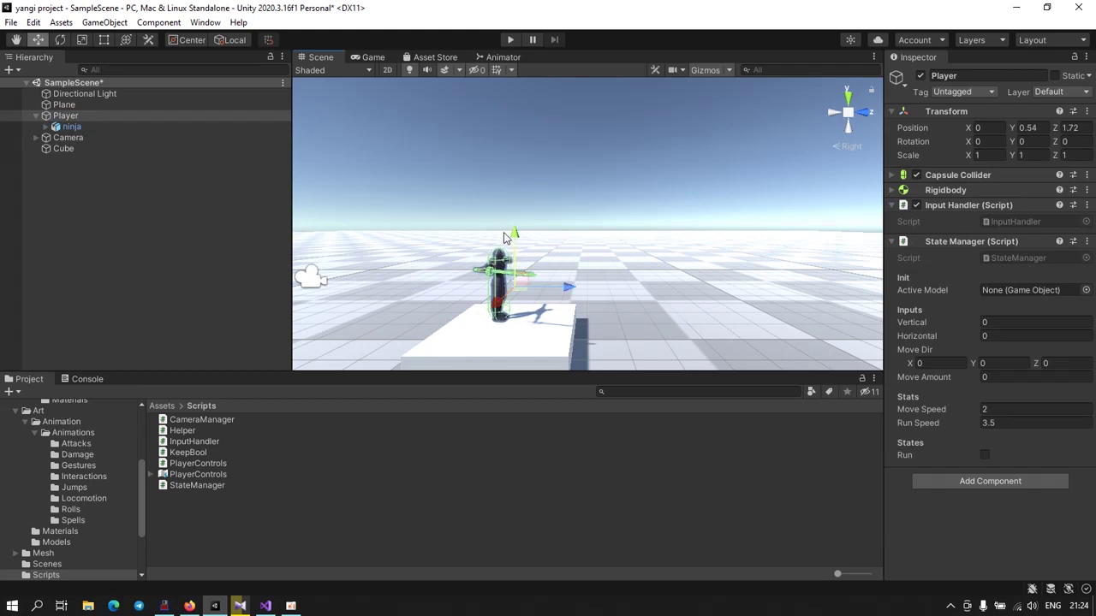
left_click(511, 39)
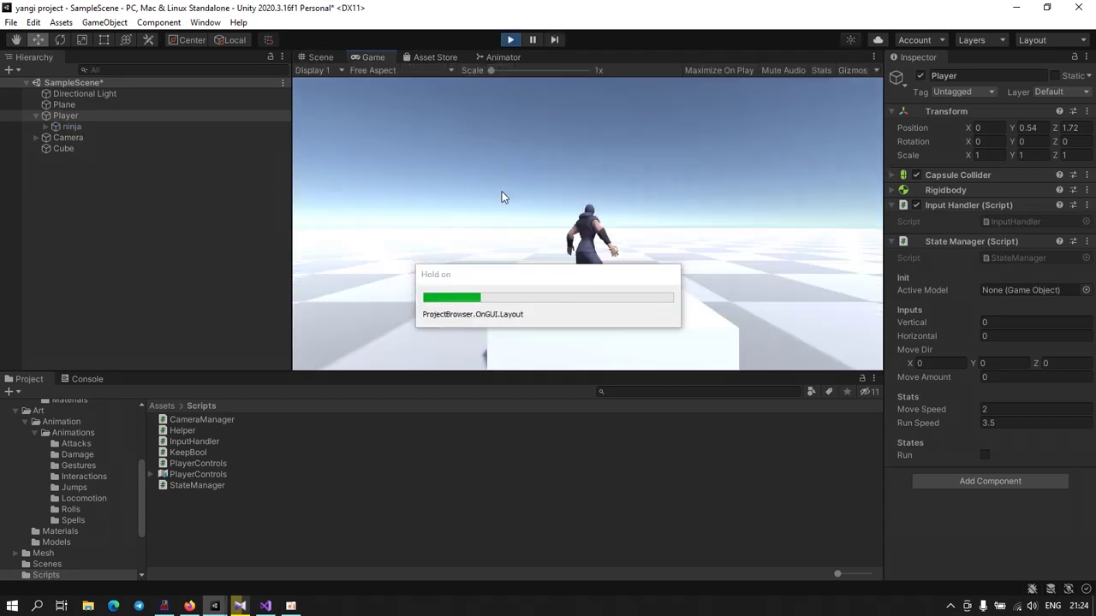
Step: Drive the ninja forward, left, right, back and diagonally with W/A/S/D, then stop play mode
key("w")
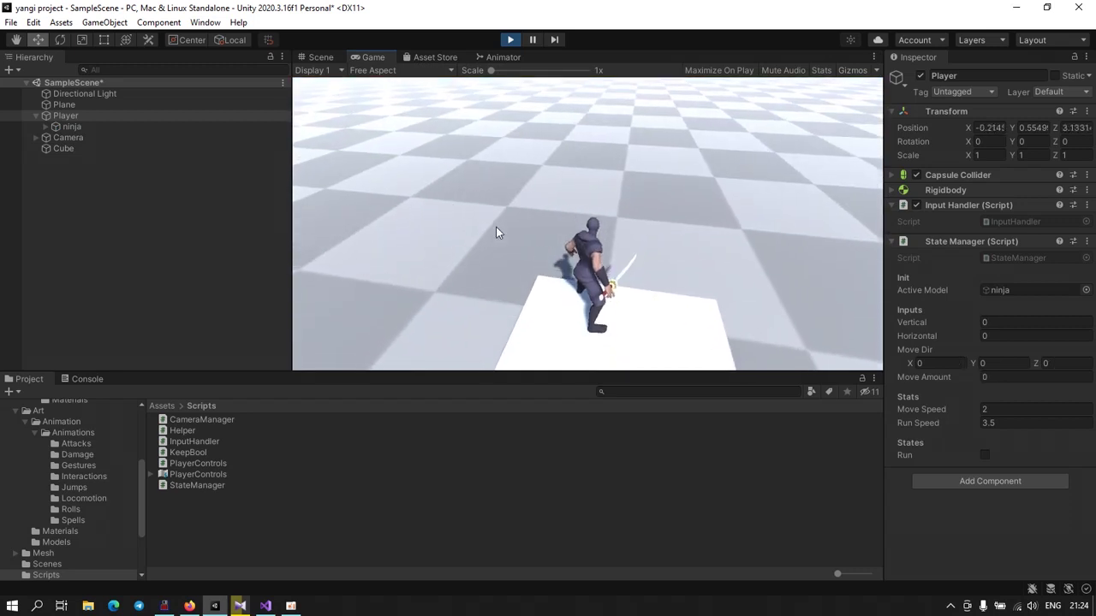
key("a")
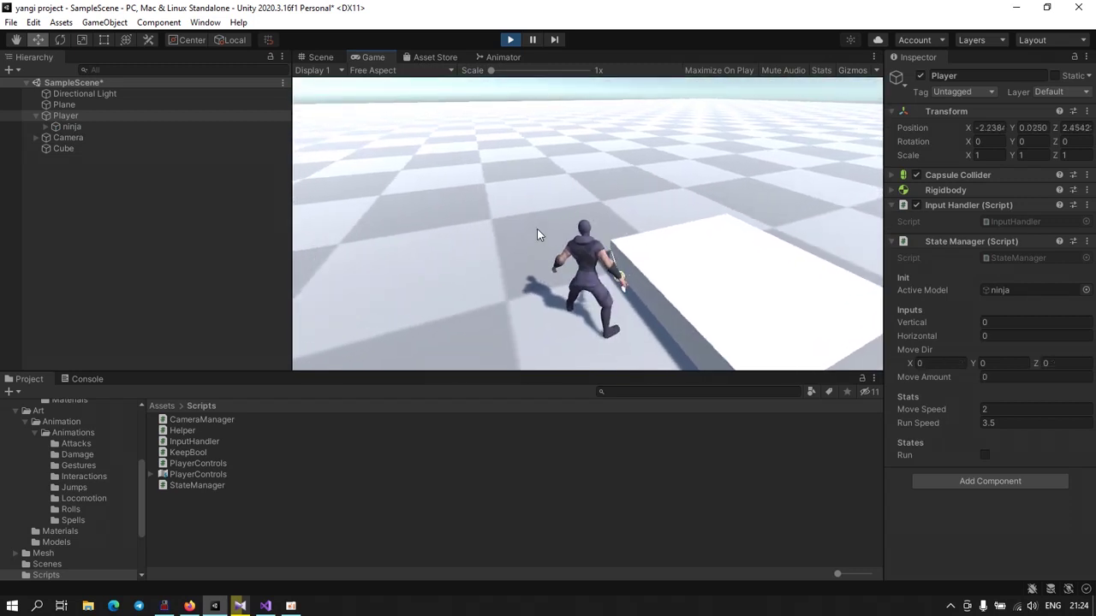
key("d")
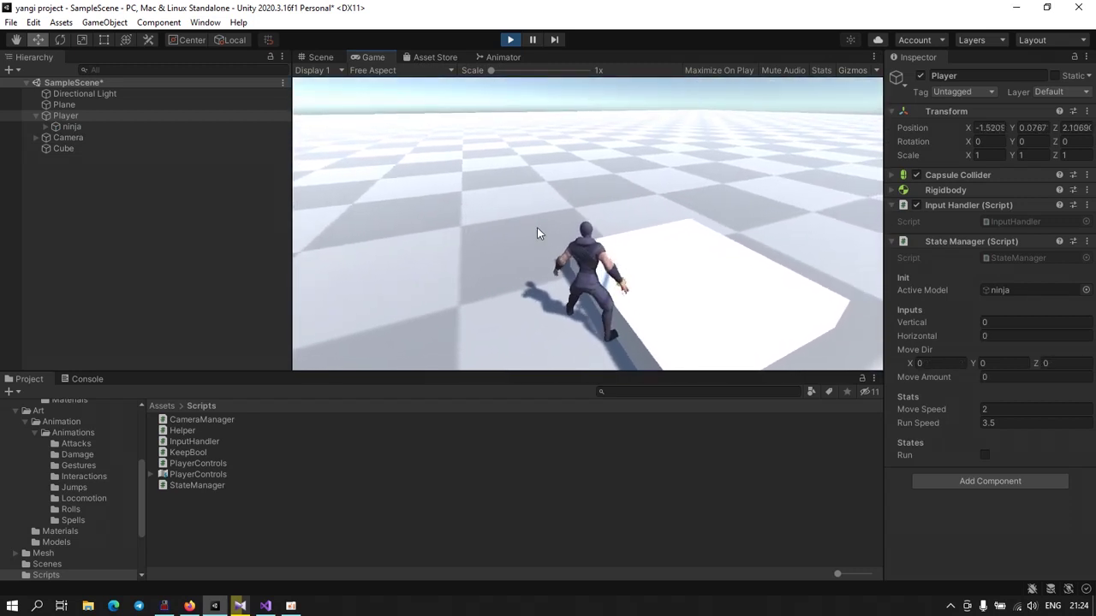
key("d")
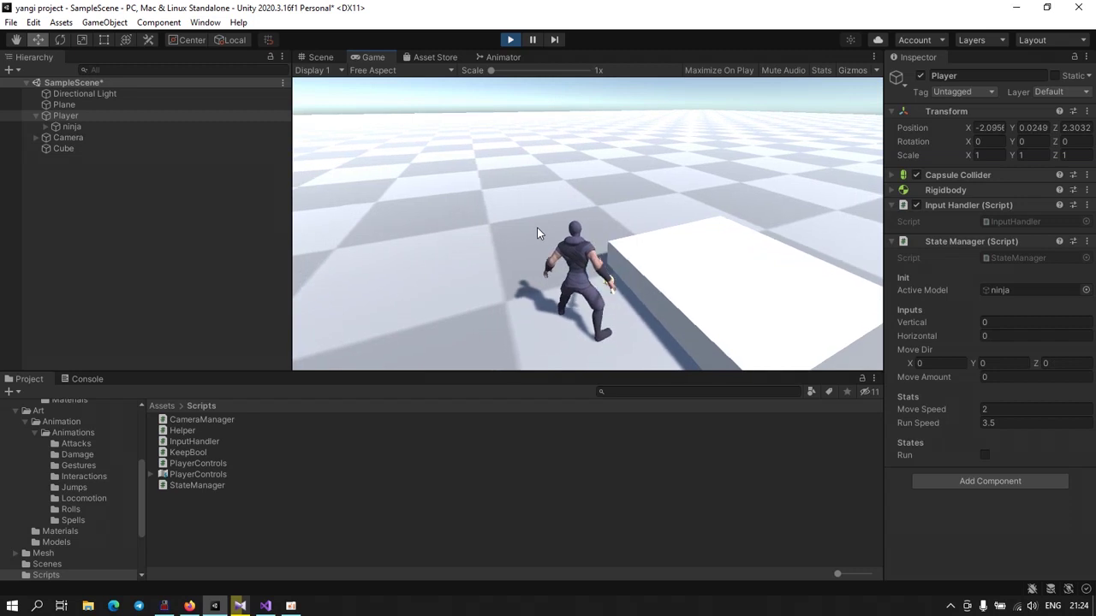
key("w")
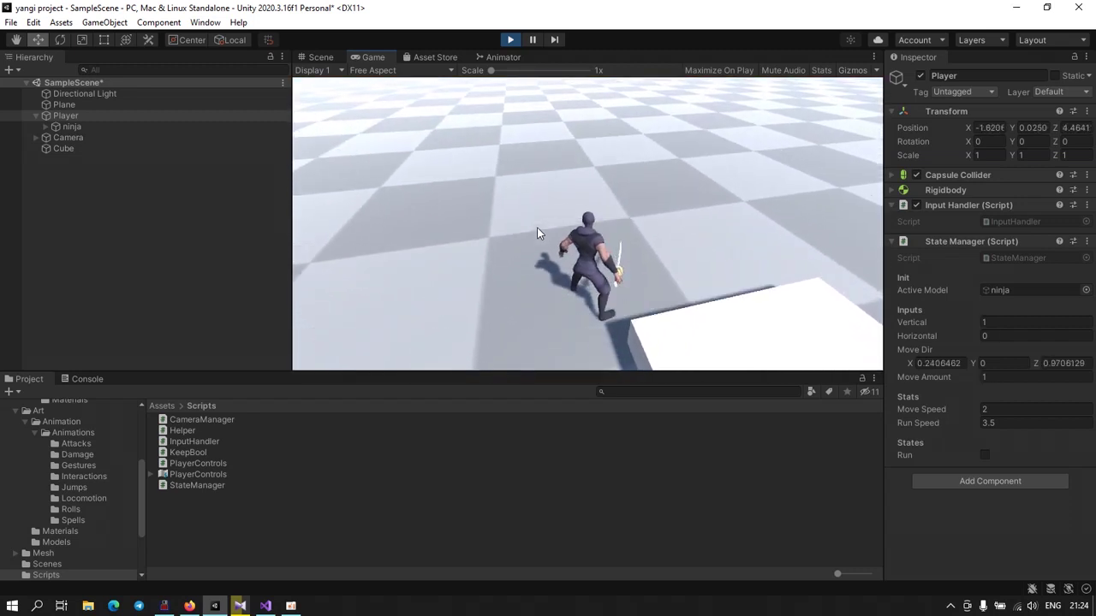
key("d")
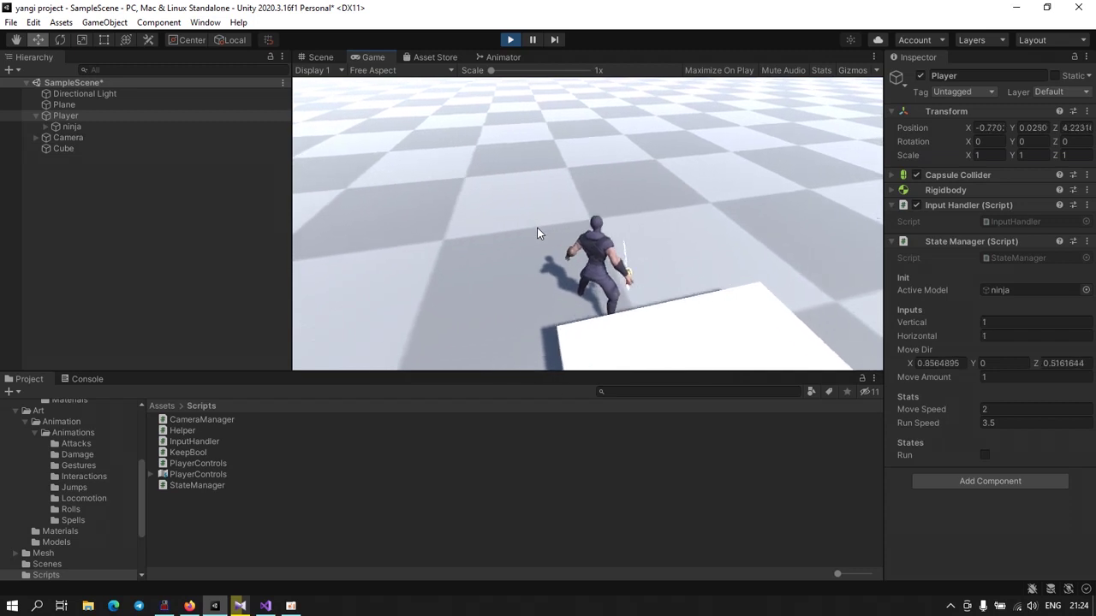
key("w")
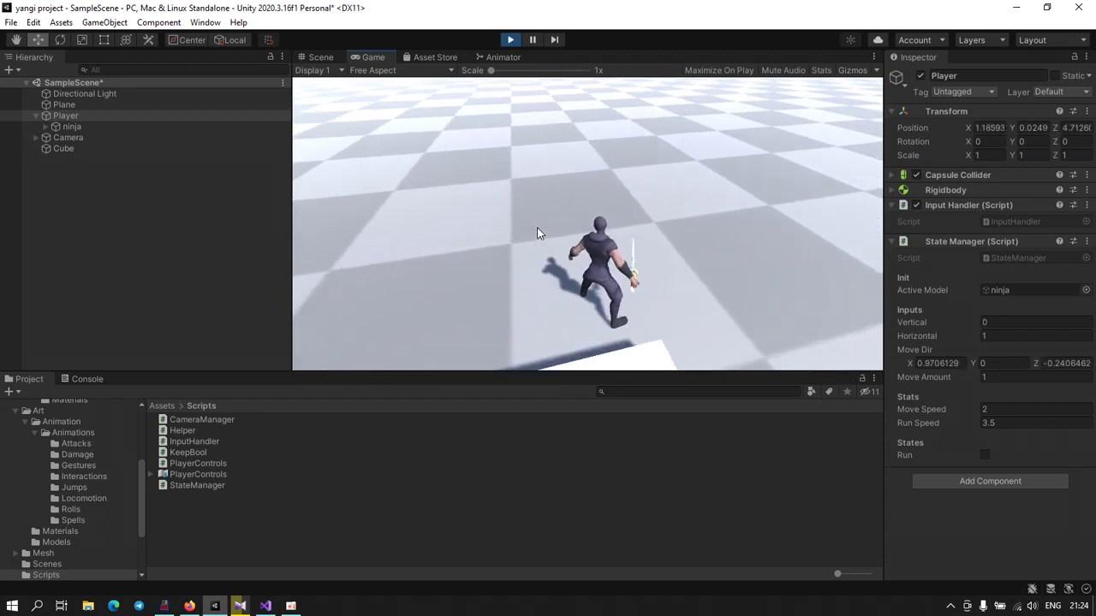
key("s")
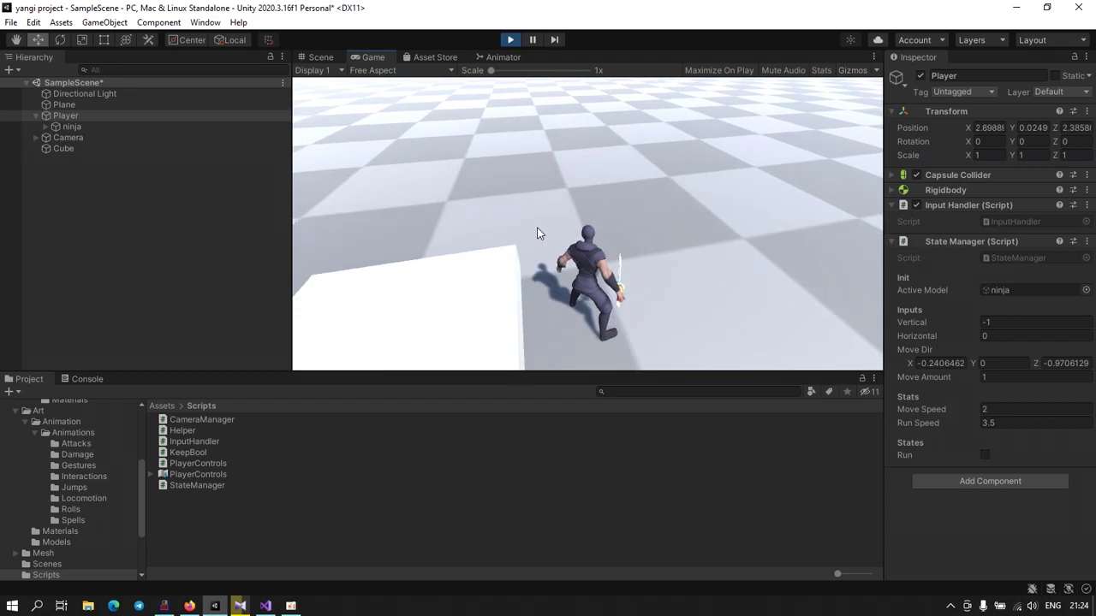
key("s")
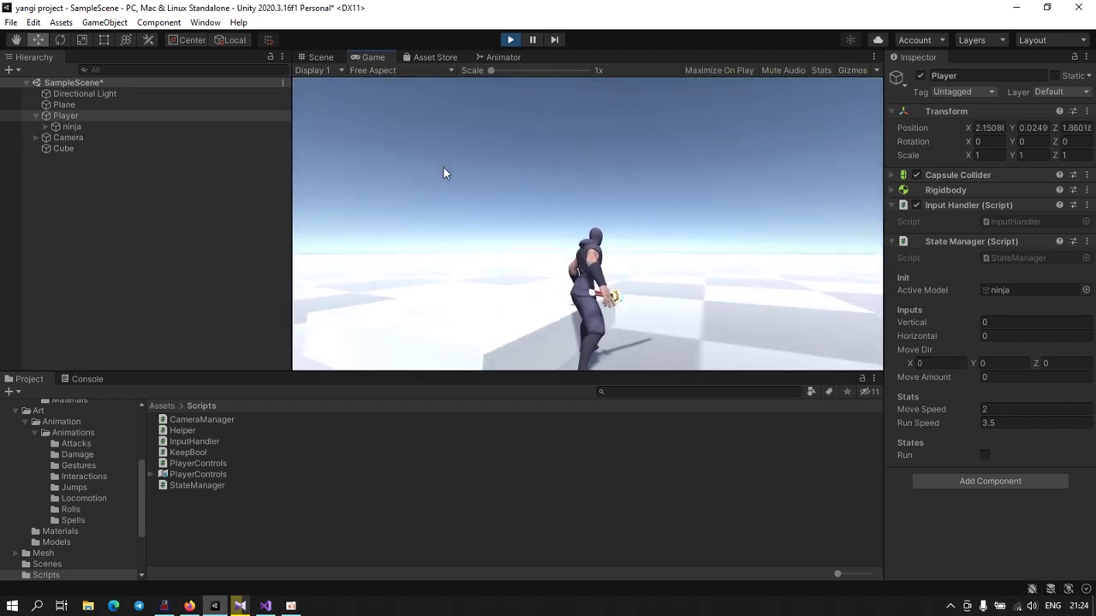
key("a")
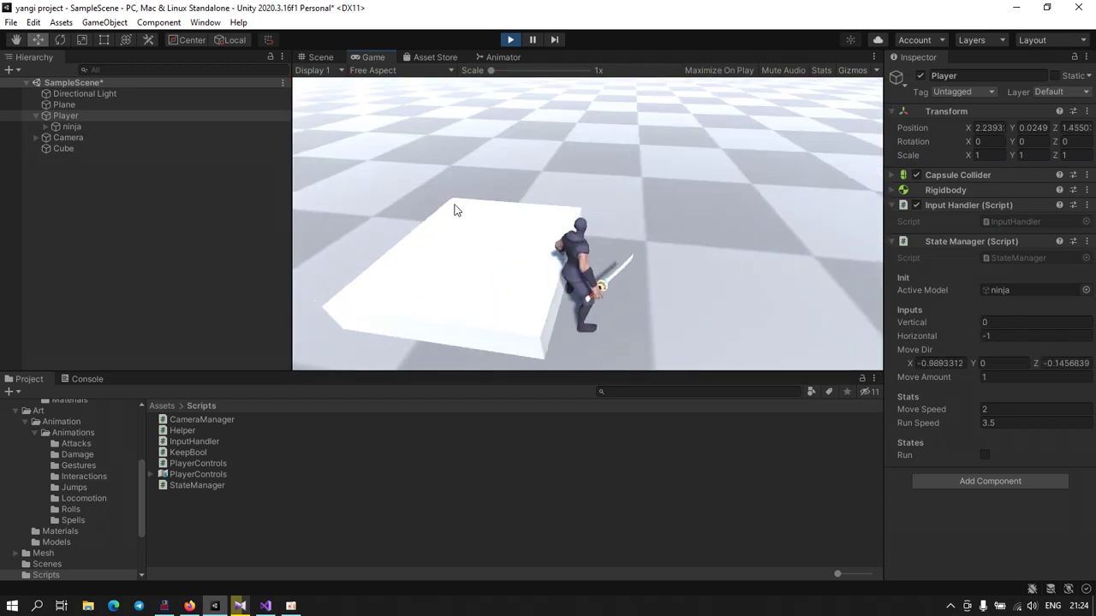
left_click(510, 40)
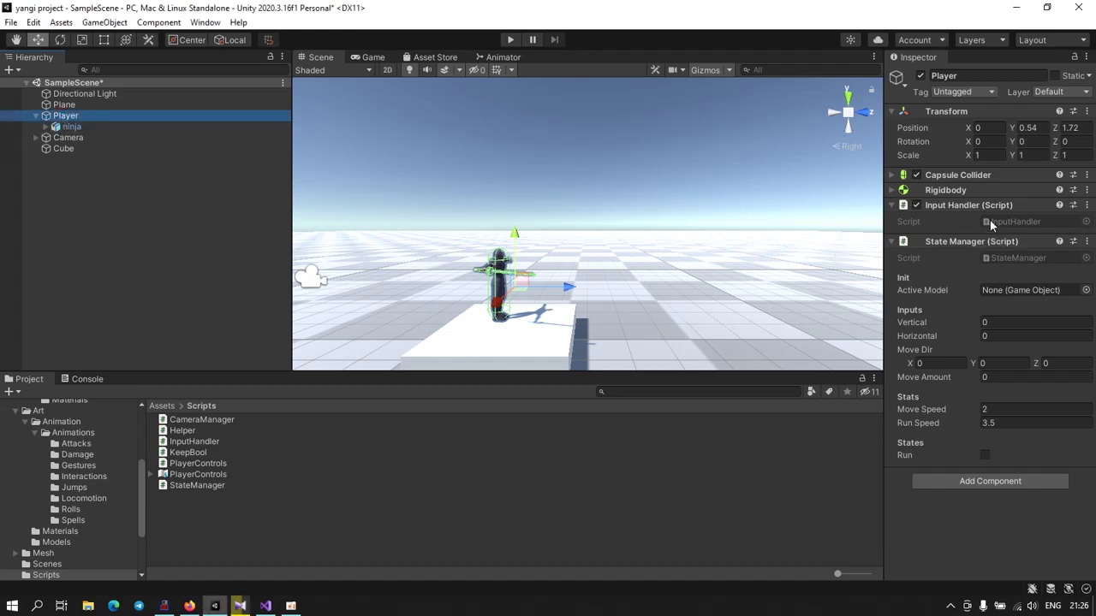
Step: Expand the Player's Rigidbody component and click into its Drag field, which reads 0
left_click(892, 190)
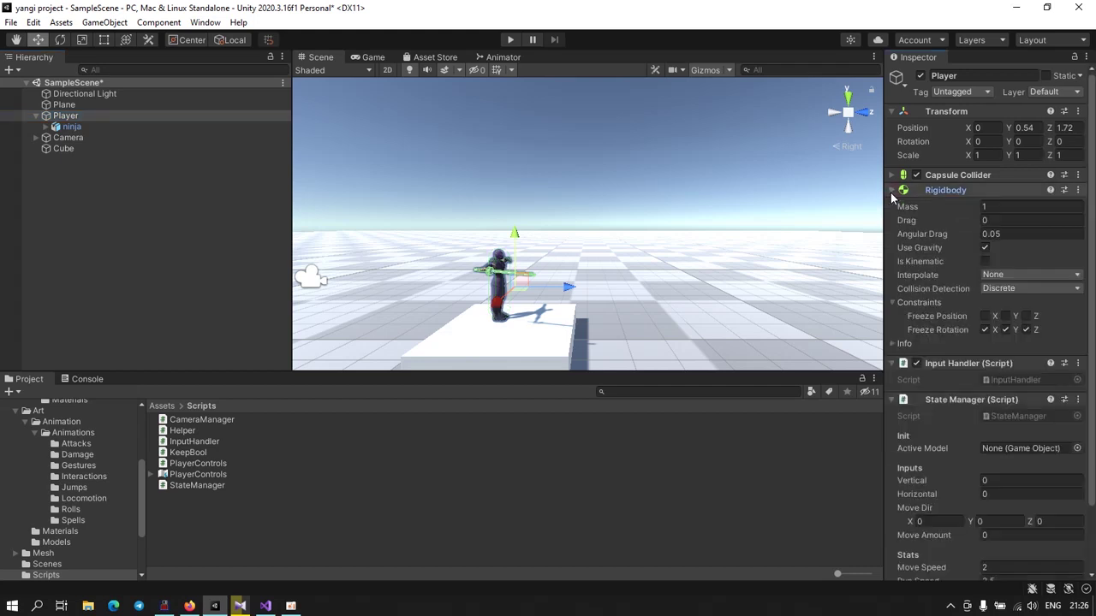
left_click(985, 220)
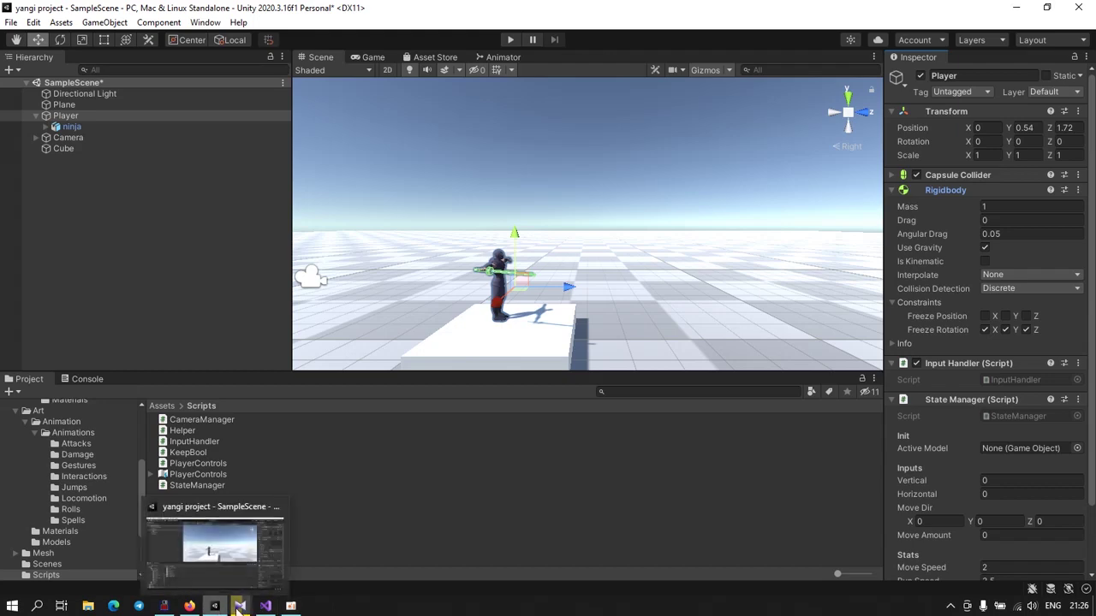
Step: In Init() of StateManager.cs, add rigid.angularDrag = 999; and rigid.drag = 4; after GetComponent
left_click(265, 606)
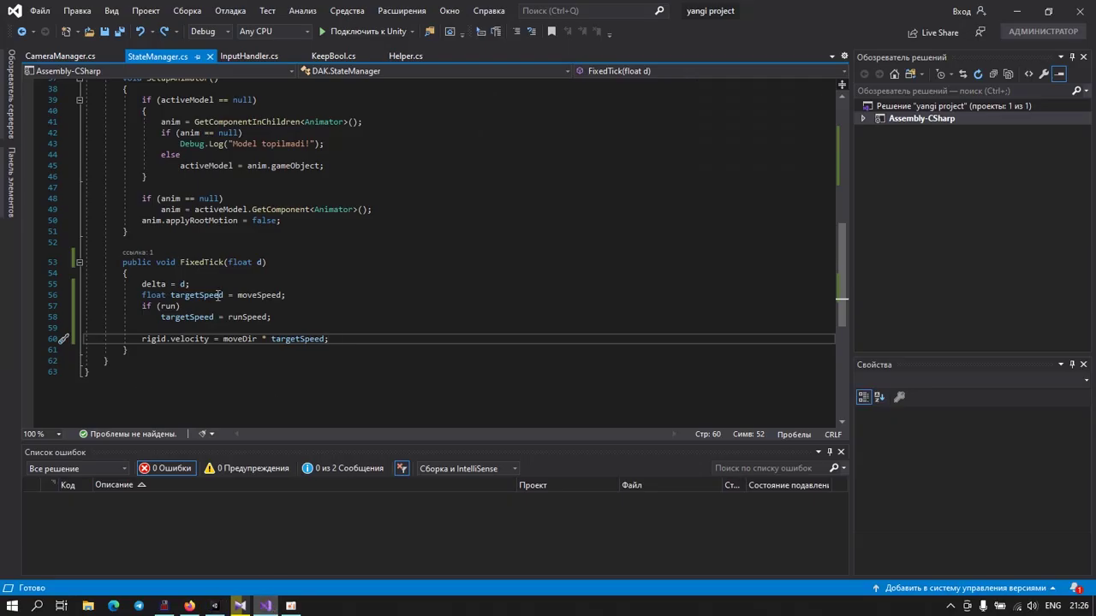
scroll(148, 175, "up", 3)
scroll(152, 197, "up", 5)
scroll(157, 214, "up", 2)
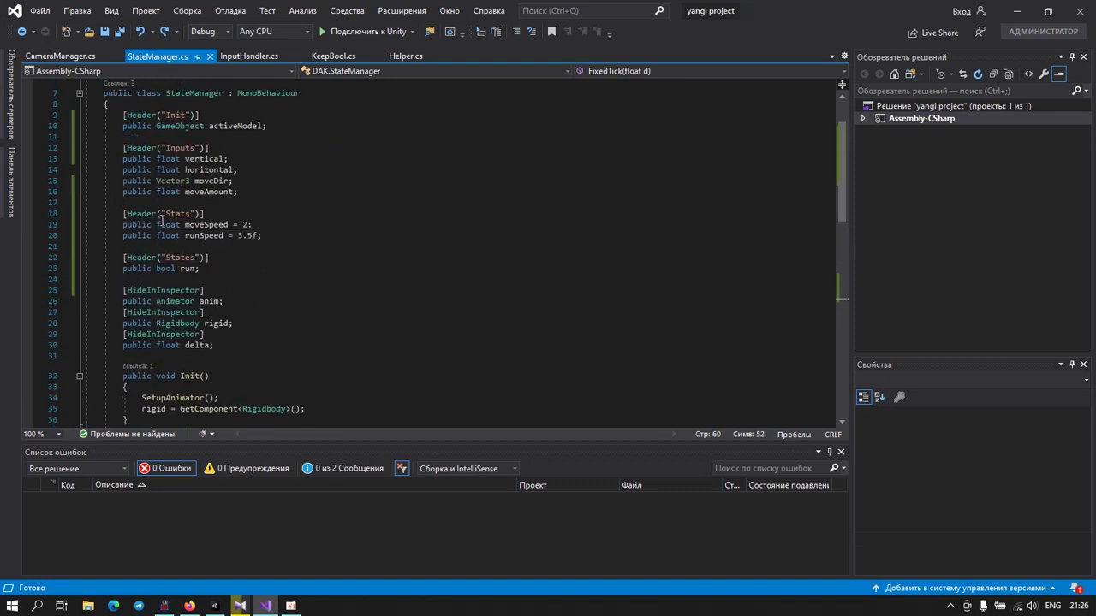
scroll(165, 322, "down", 3)
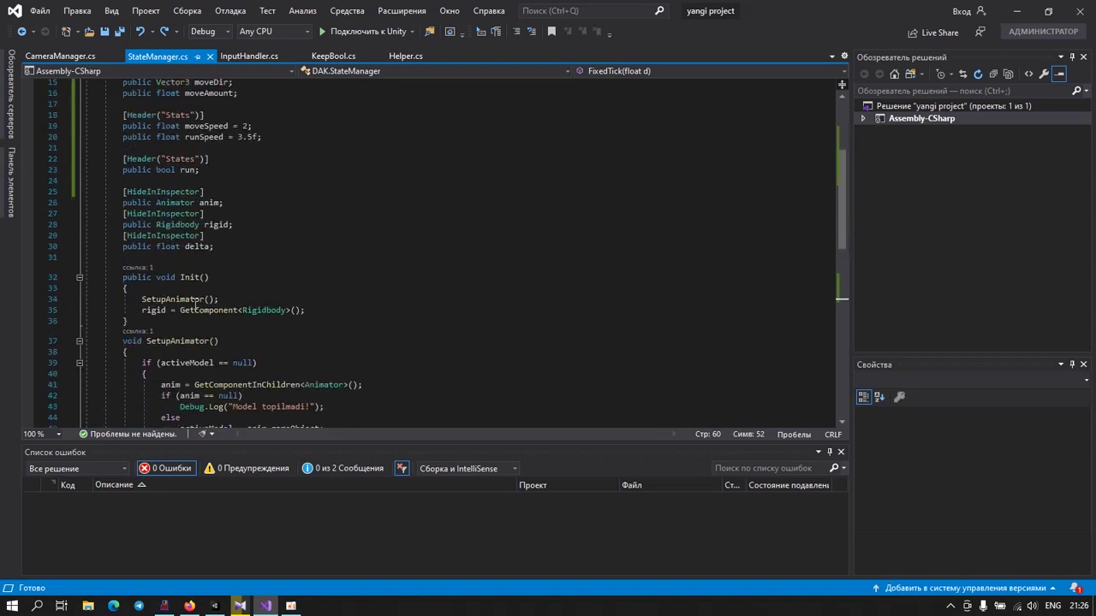
mouse_move(284, 313)
left_click(318, 311)
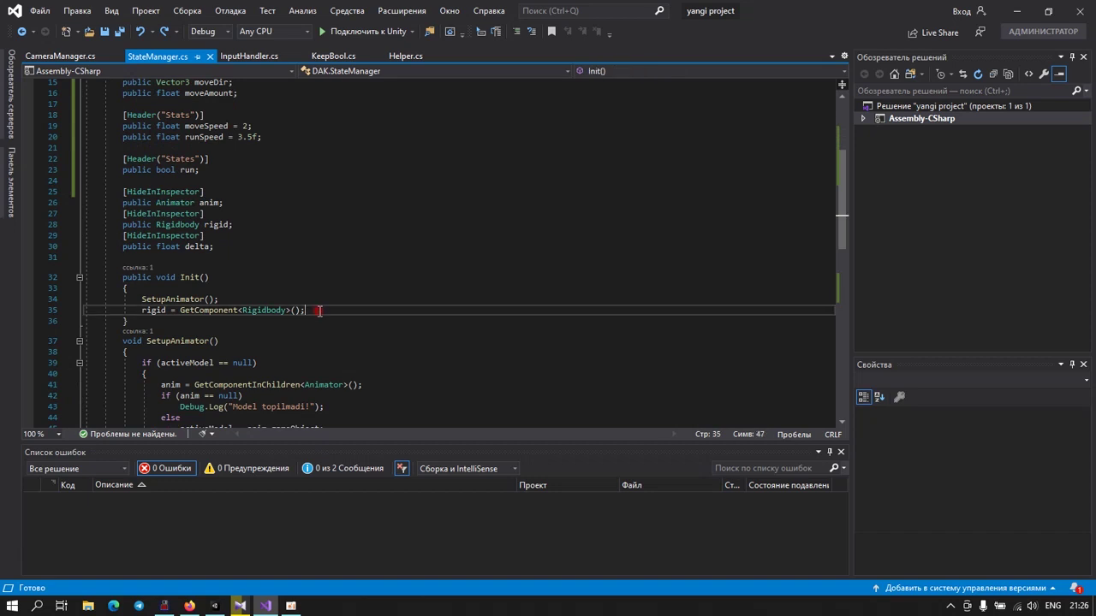
key("Return")
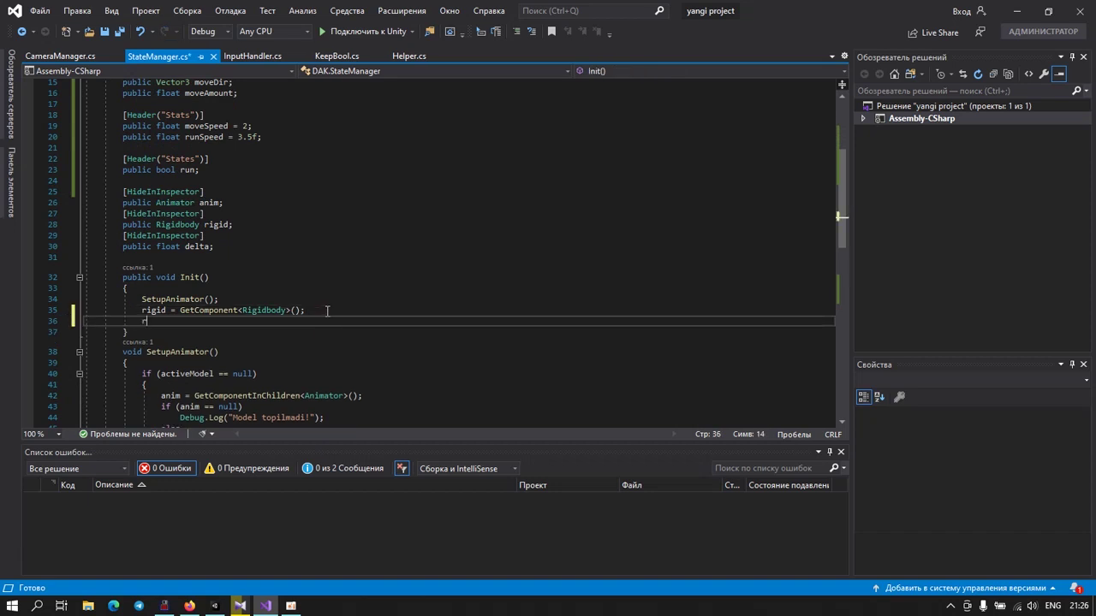
type("ig")
type("id.a")
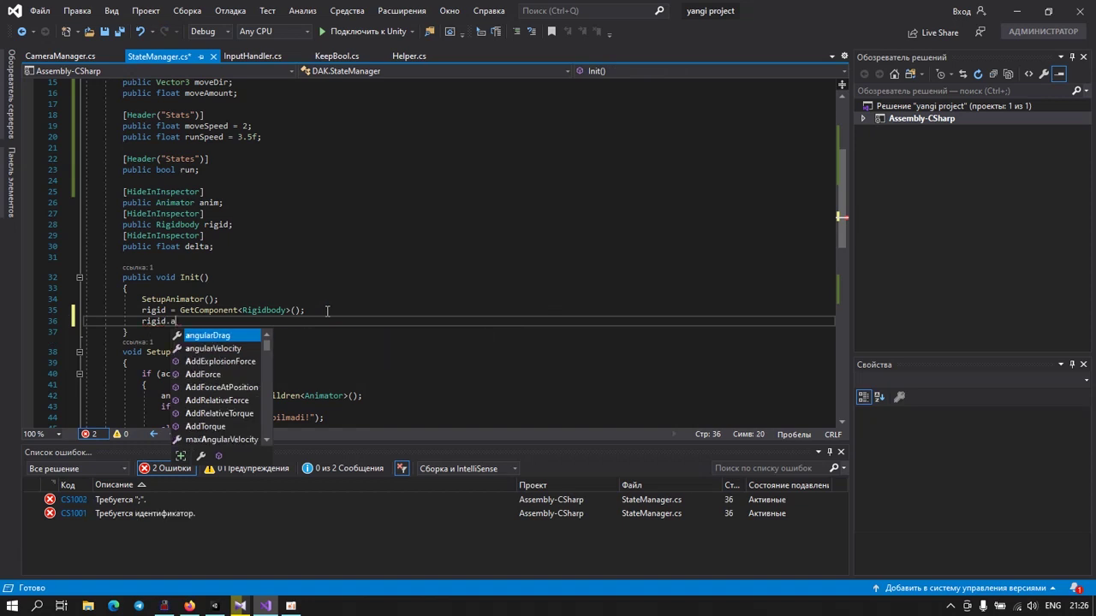
type("=")
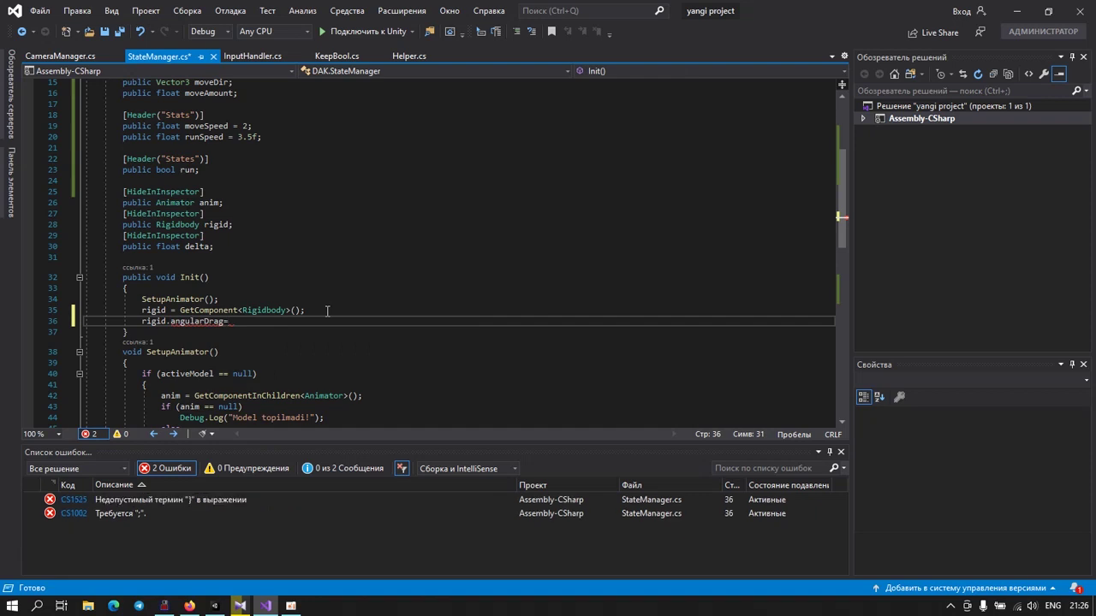
key("BackSpace")
type(" = 999;")
key("Return")
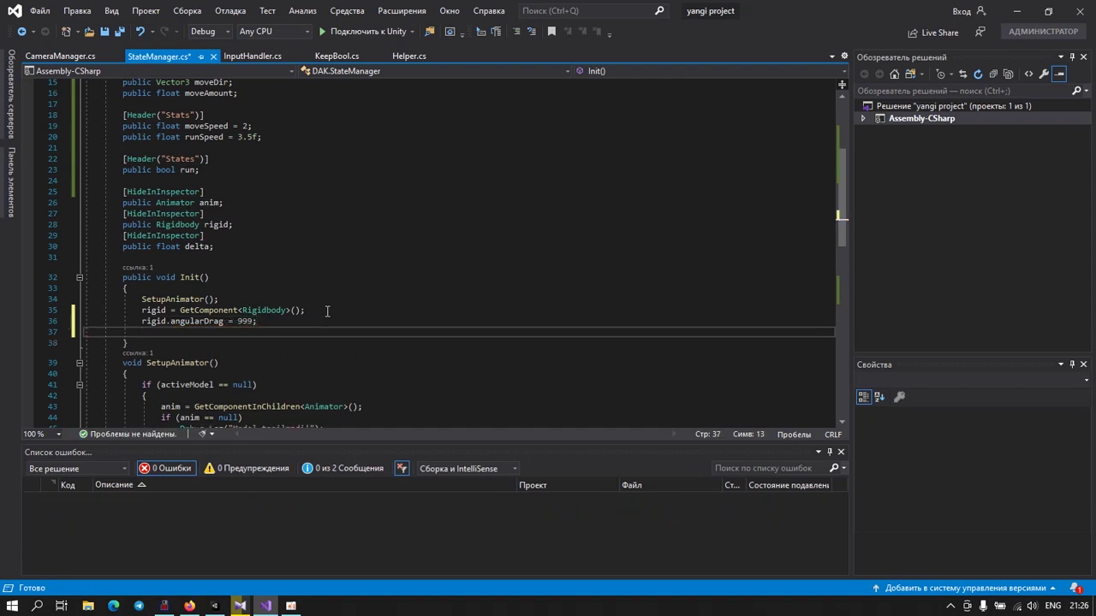
type("rid")
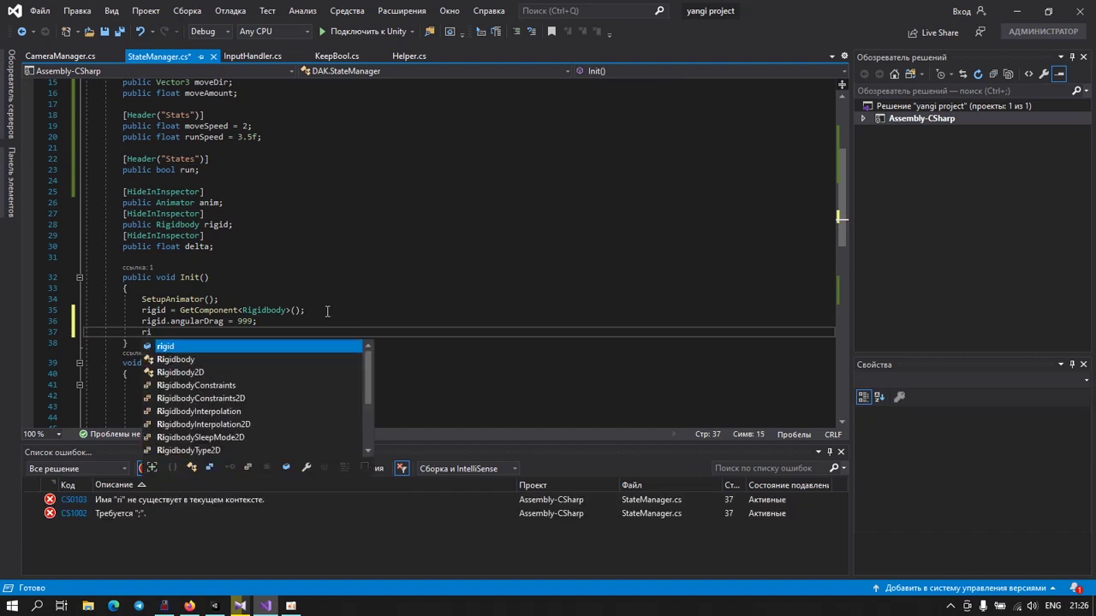
type(".dr")
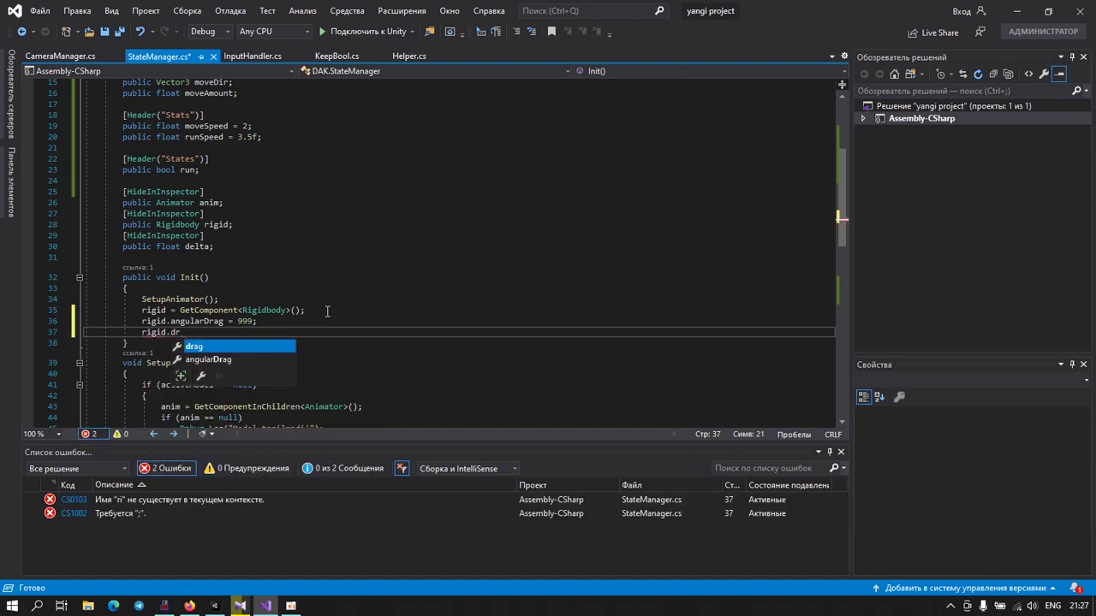
type("ag = 4")
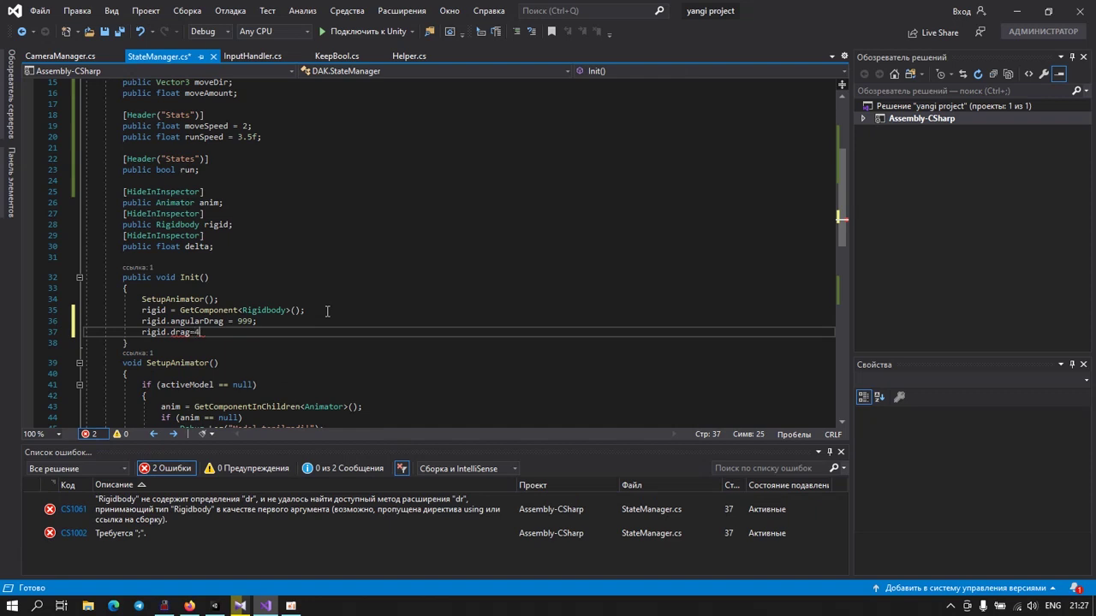
type(";")
key("Return")
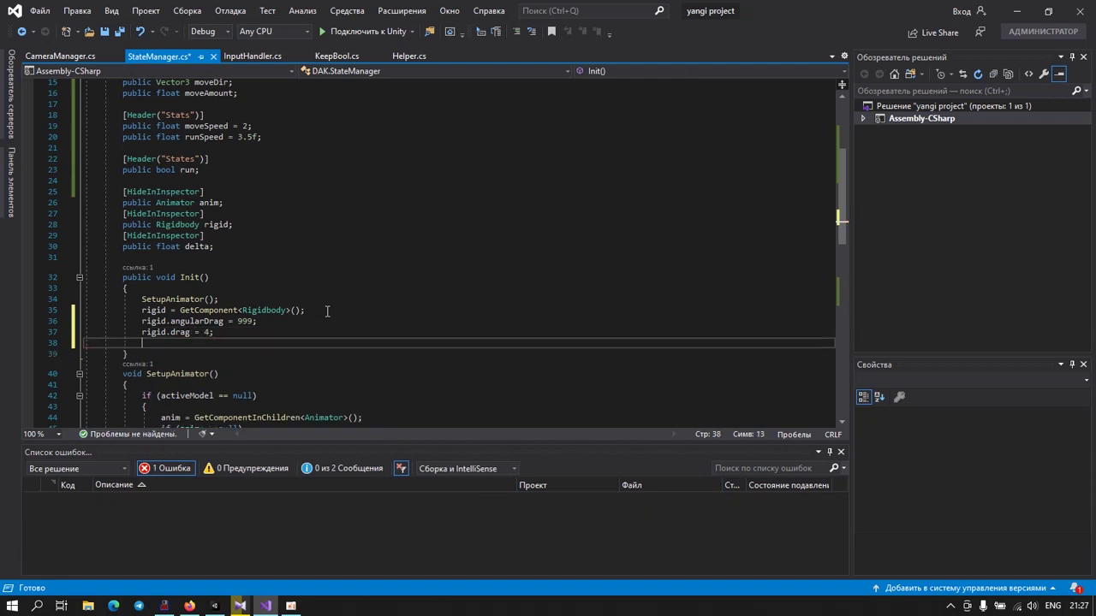
Step: Start a constraints line: rigid.constraints = RigidbodyConstraints.FreezePositionX
type("rig")
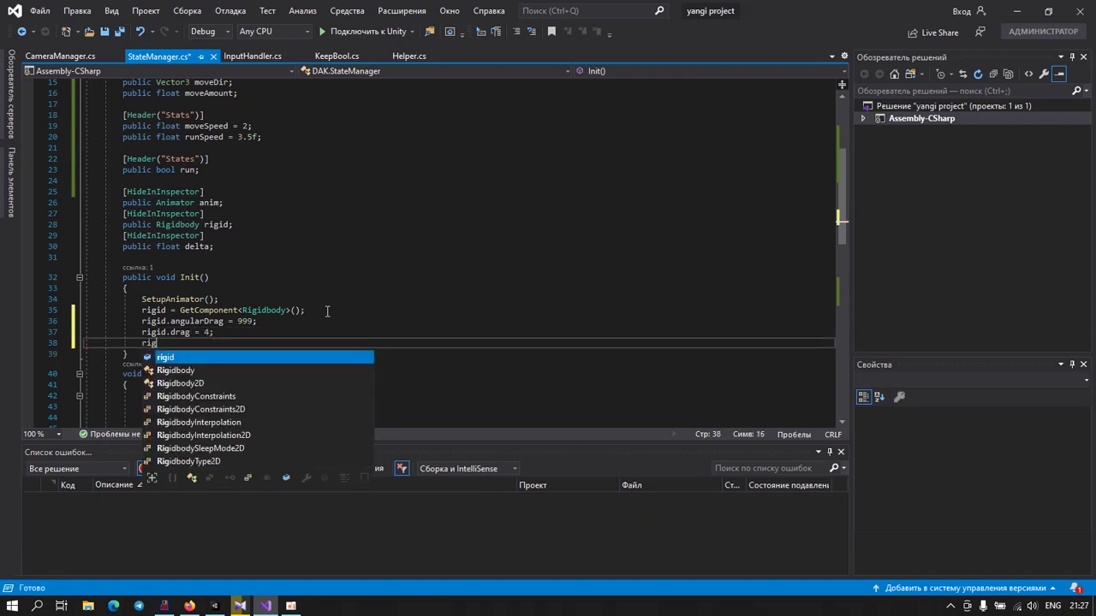
key("Tab")
type("c")
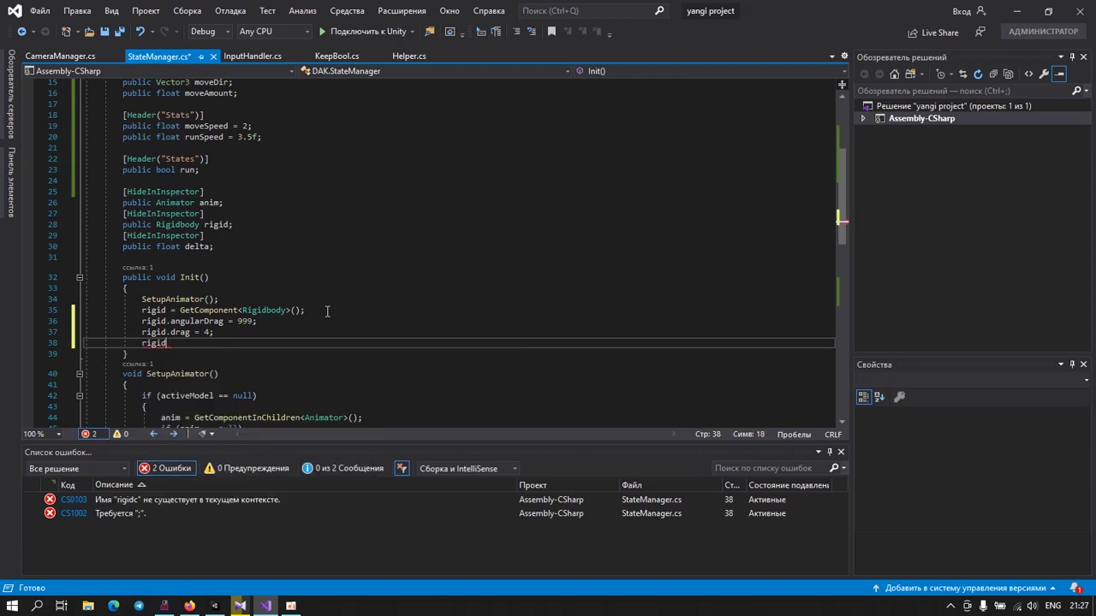
type("c")
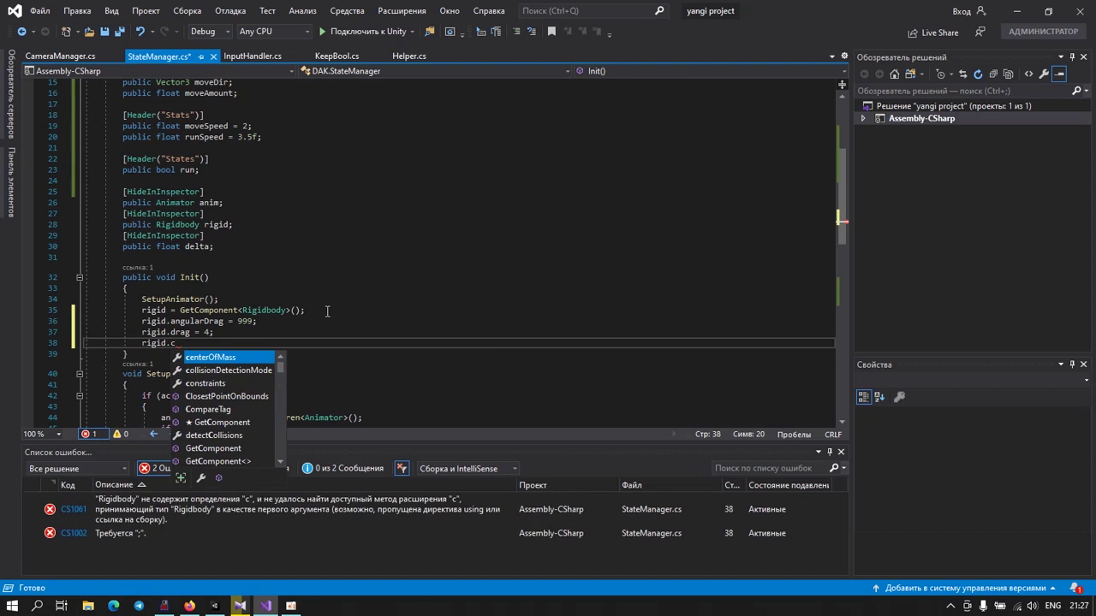
key("Down")
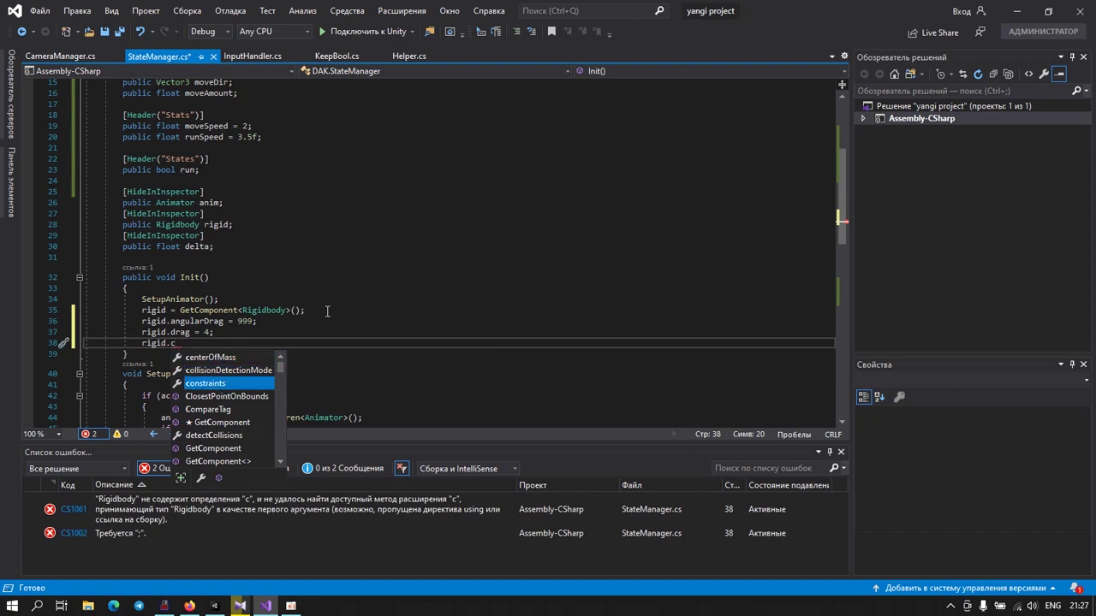
type("=")
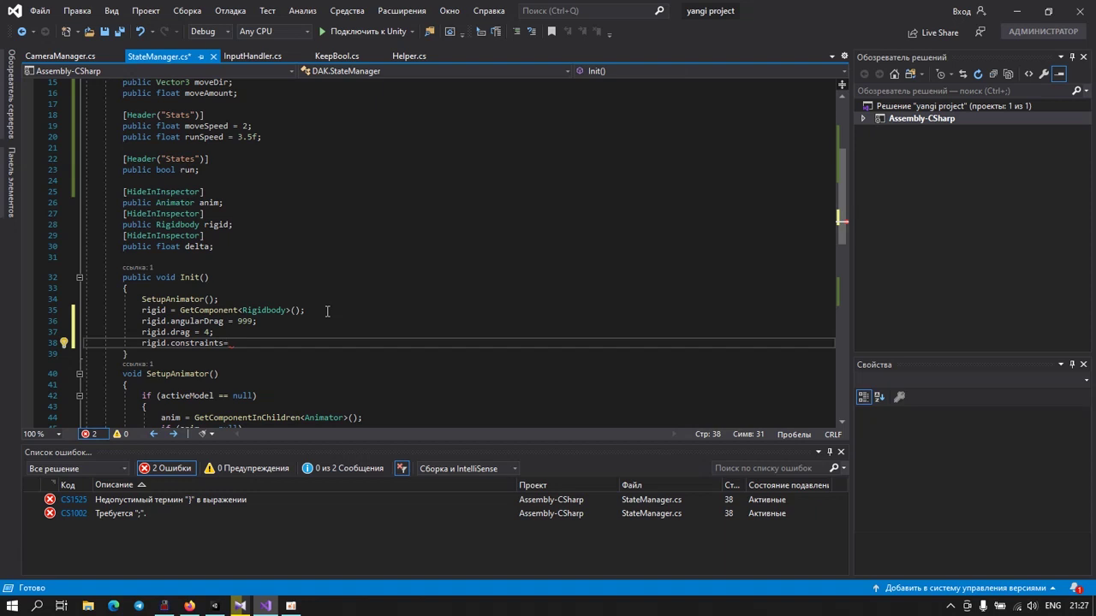
type("Ri")
type("gid")
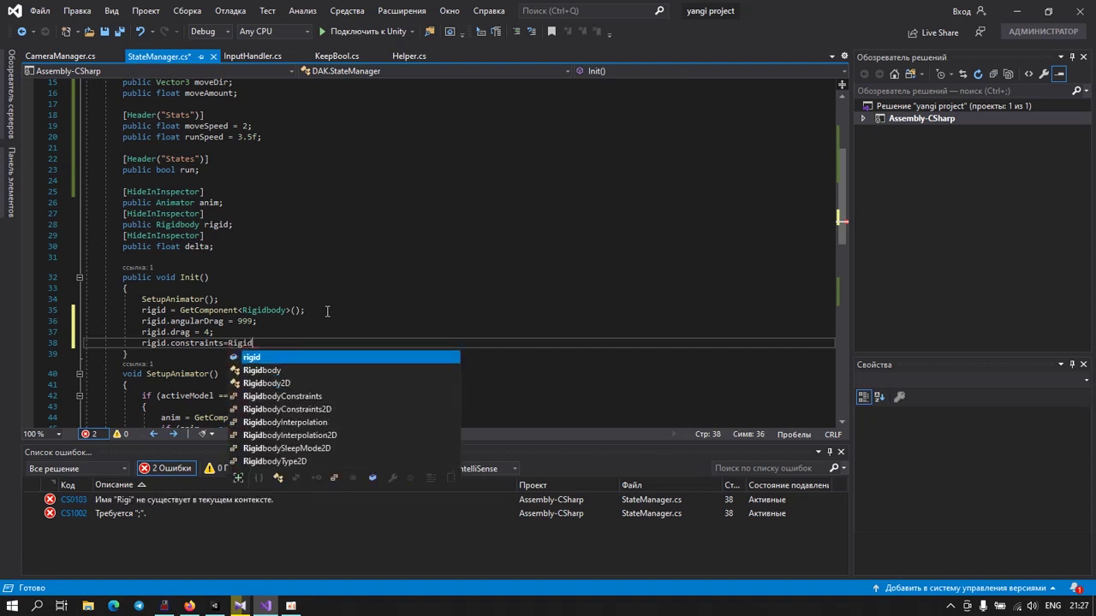
key("Down")
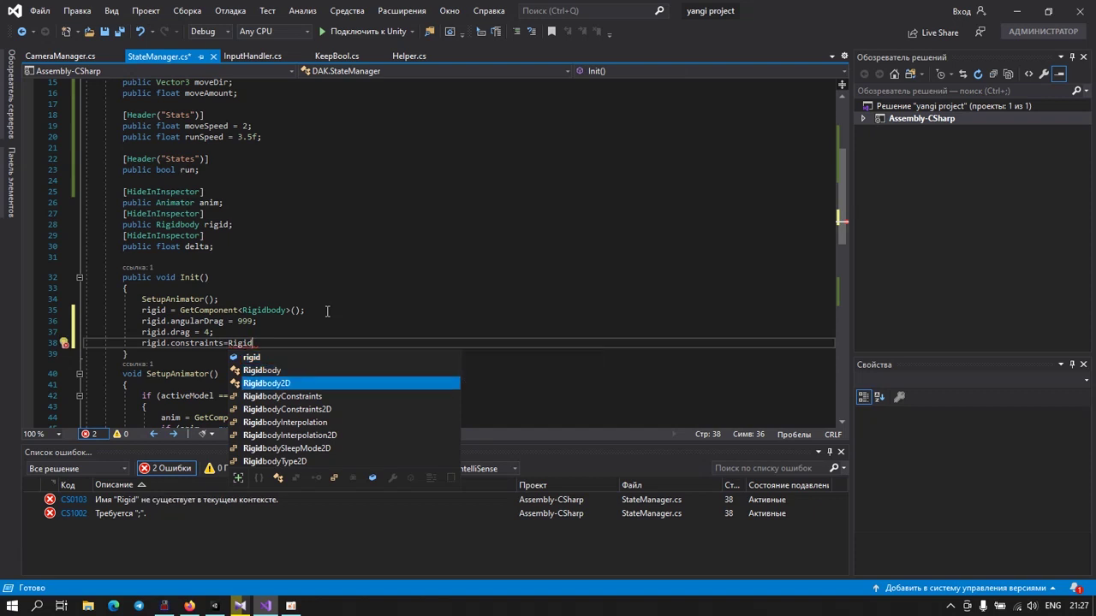
key("Down")
key("Tab")
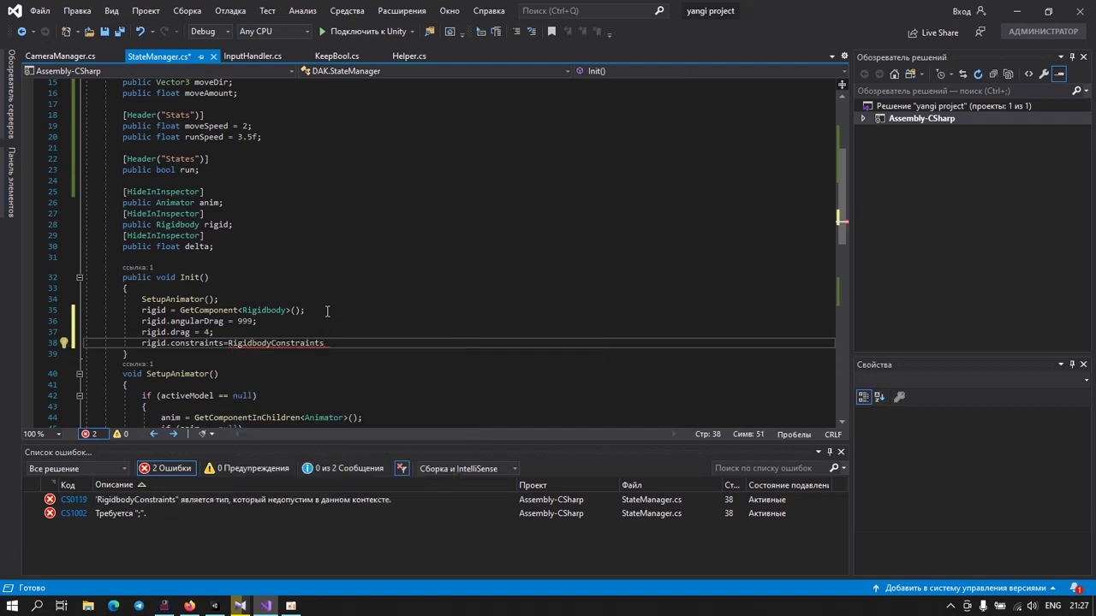
type(".f")
key("Down")
key("Down")
key("Down")
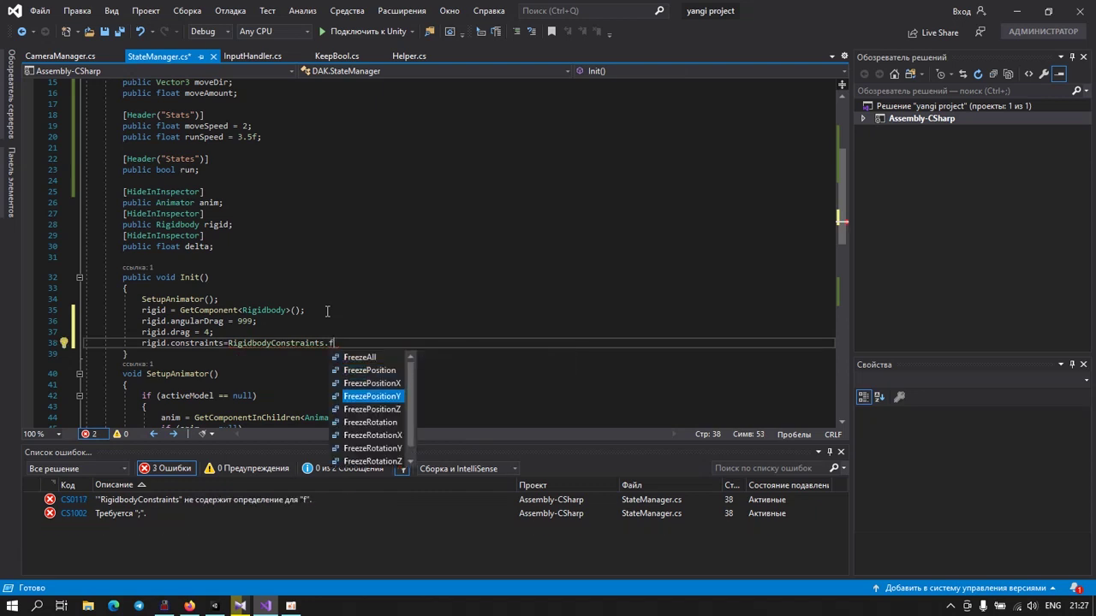
key("Up")
key("Tab")
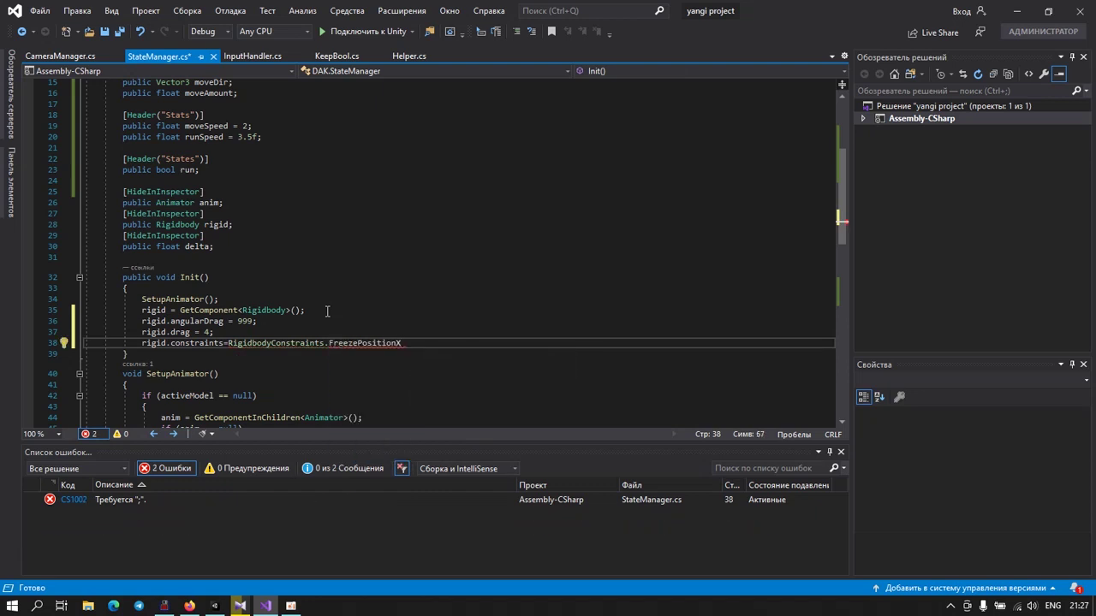
Step: Add | RigidbodyConstraints.FreezePositionZ; to complete the constraints line
type(" |")
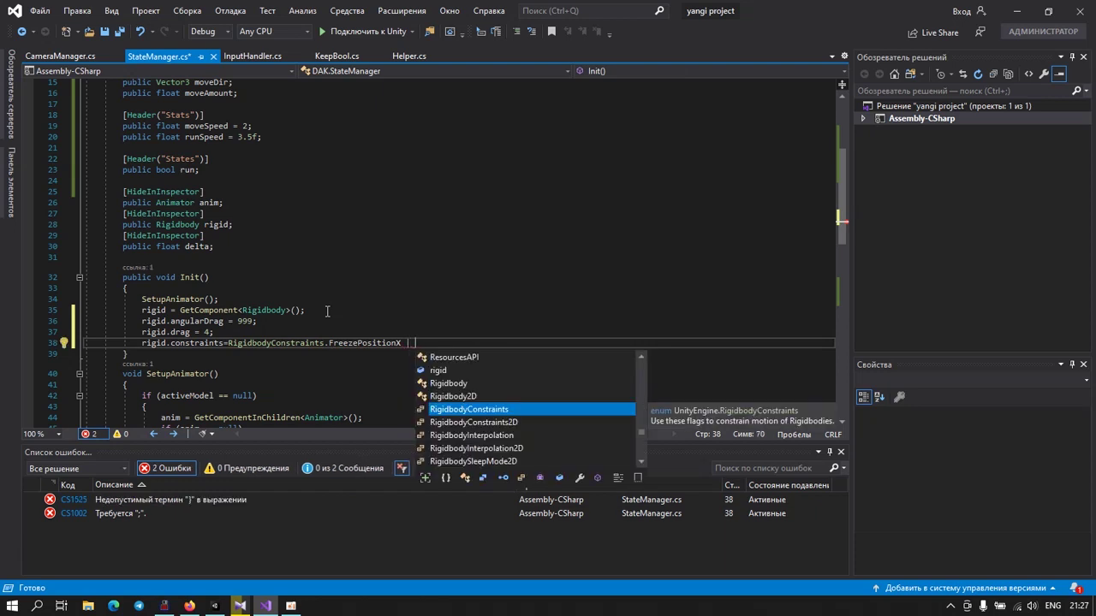
type(" R")
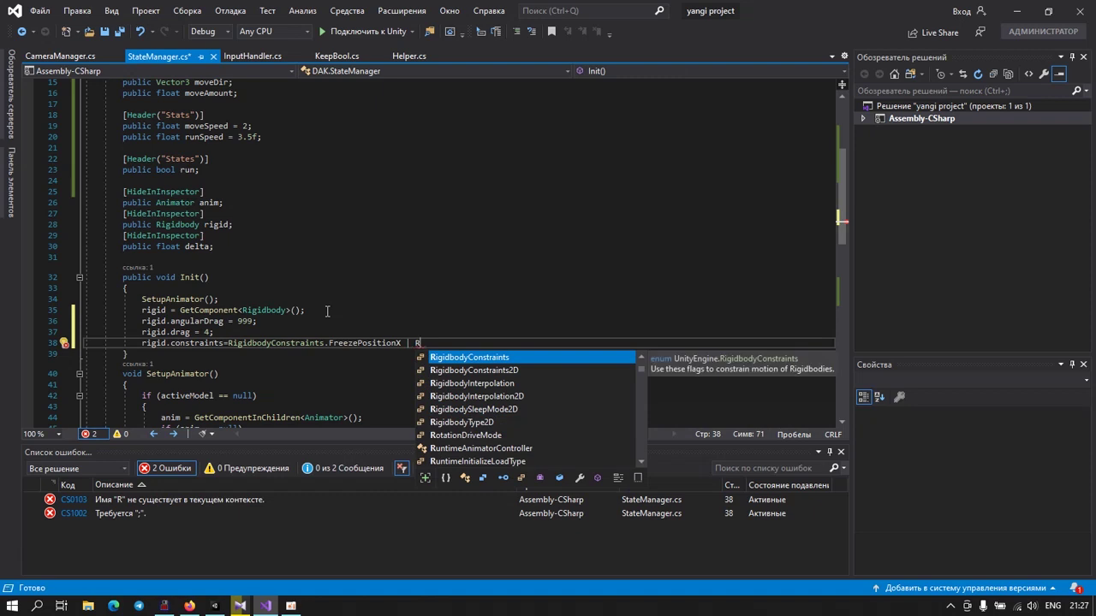
type("ig")
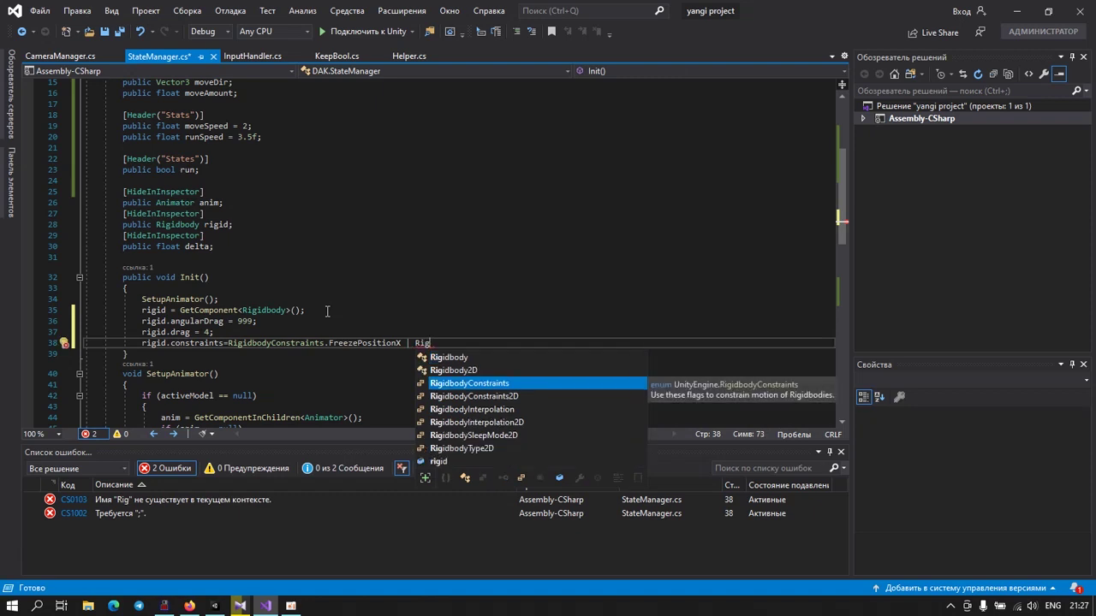
key("Tab")
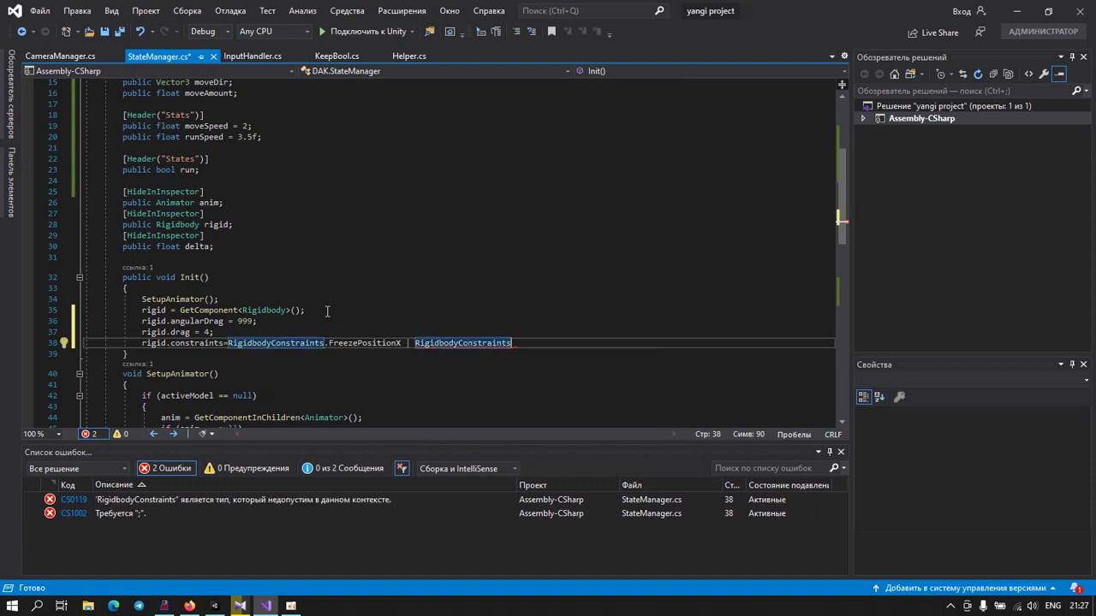
type(".f")
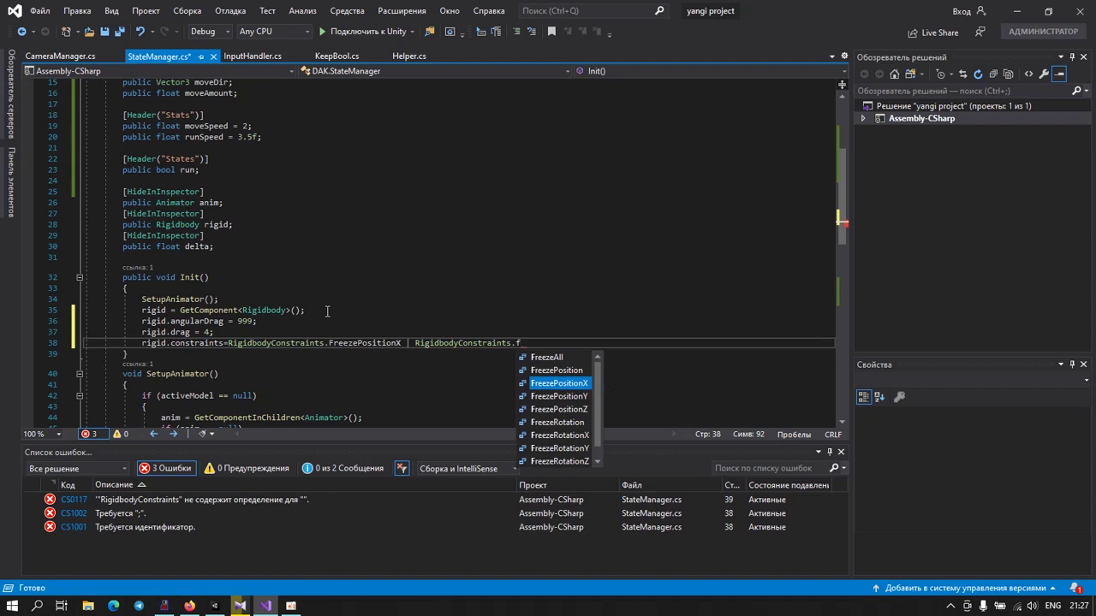
key("Down")
key("Down")
key("Tab")
type(";")
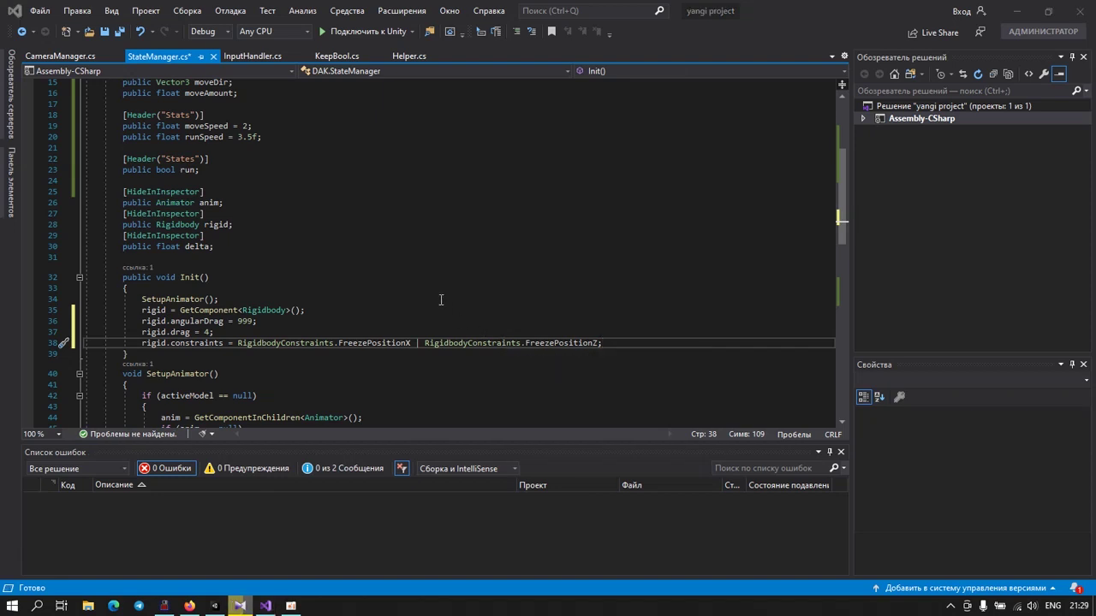
Step: Collapse SetupAnimator and open blank lines below delta = d; in FixedTick
scroll(441, 299, "up", 1, "ctrl")
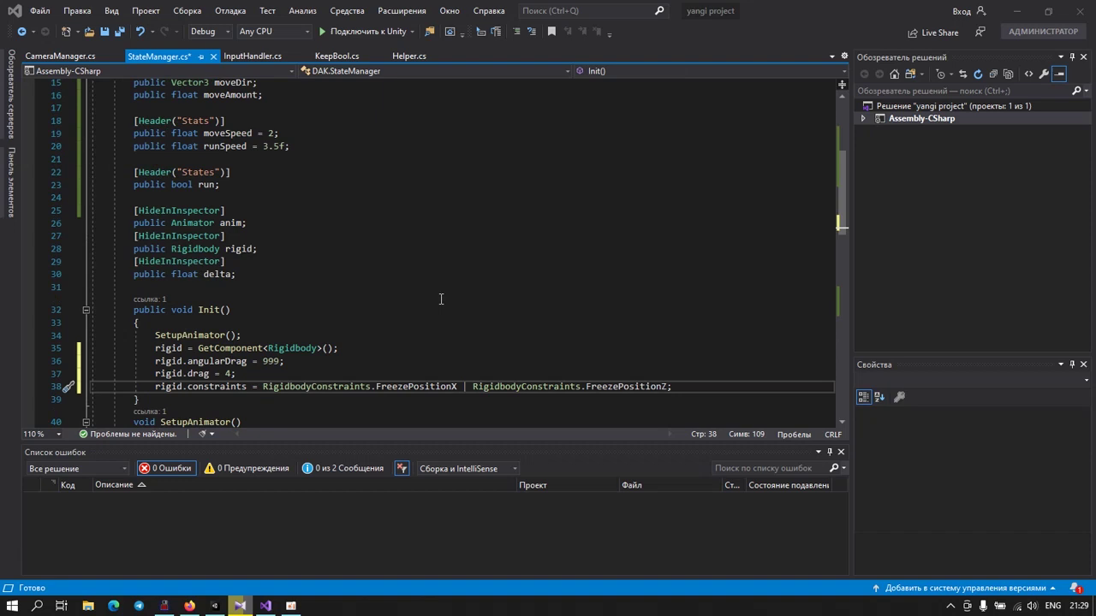
scroll(441, 298, "up", 1, "ctrl")
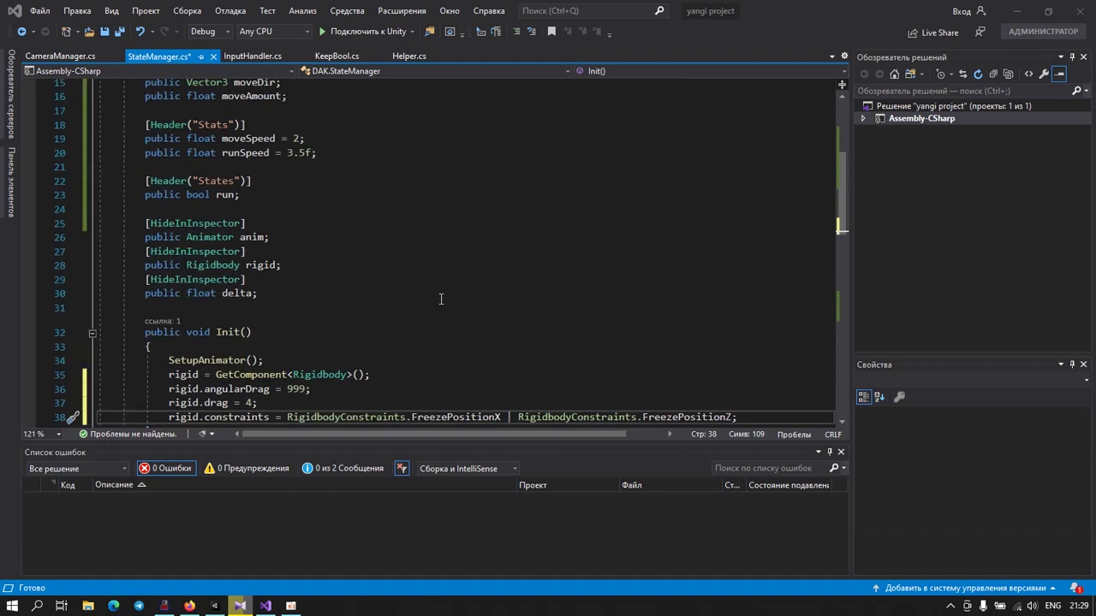
scroll(441, 299, "down", 3)
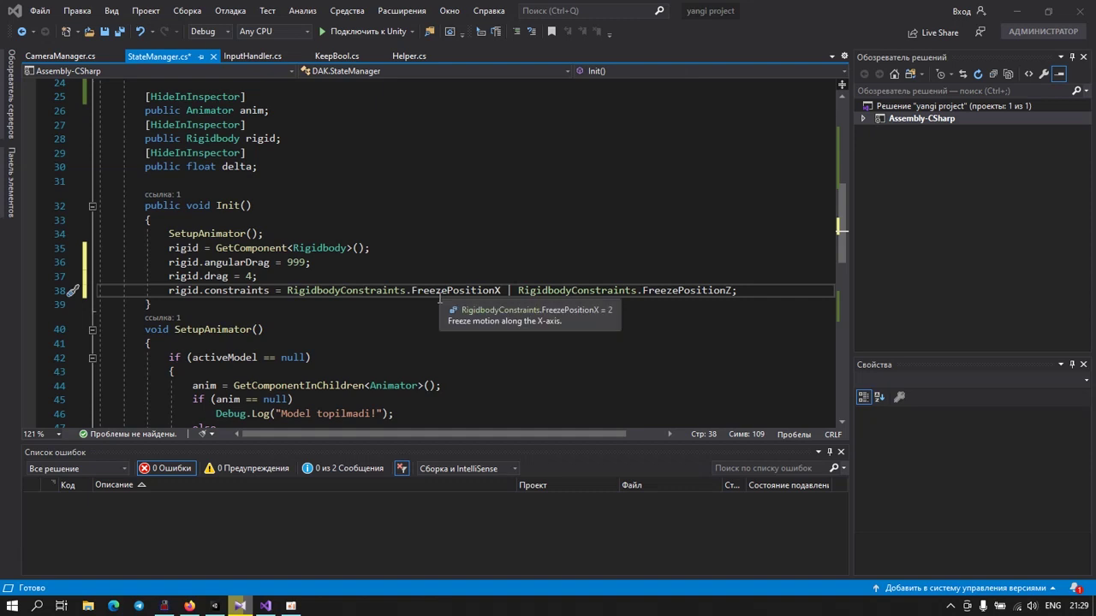
scroll(440, 298, "down", 6)
scroll(439, 298, "down", 6)
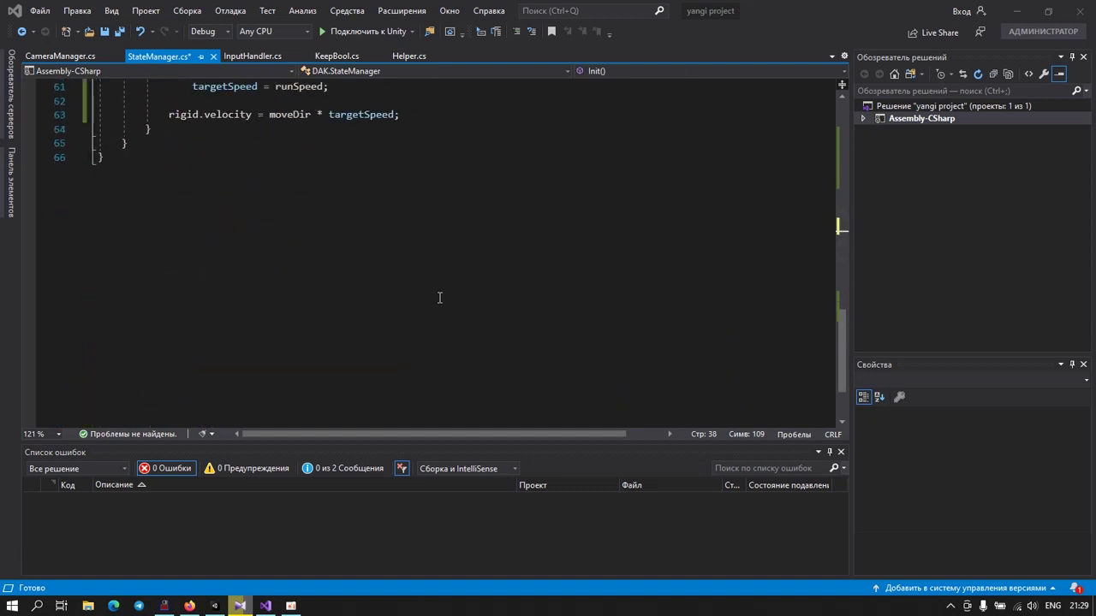
scroll(440, 298, "up", 2)
scroll(439, 298, "up", 2)
scroll(440, 298, "up", 3)
scroll(439, 298, "up", 1)
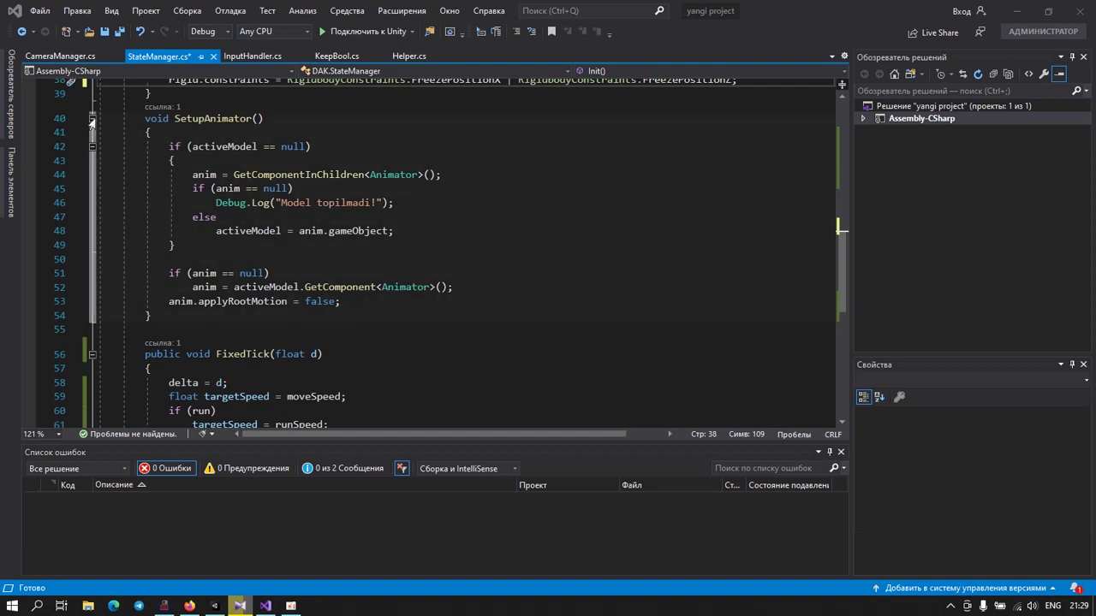
left_click(91, 119)
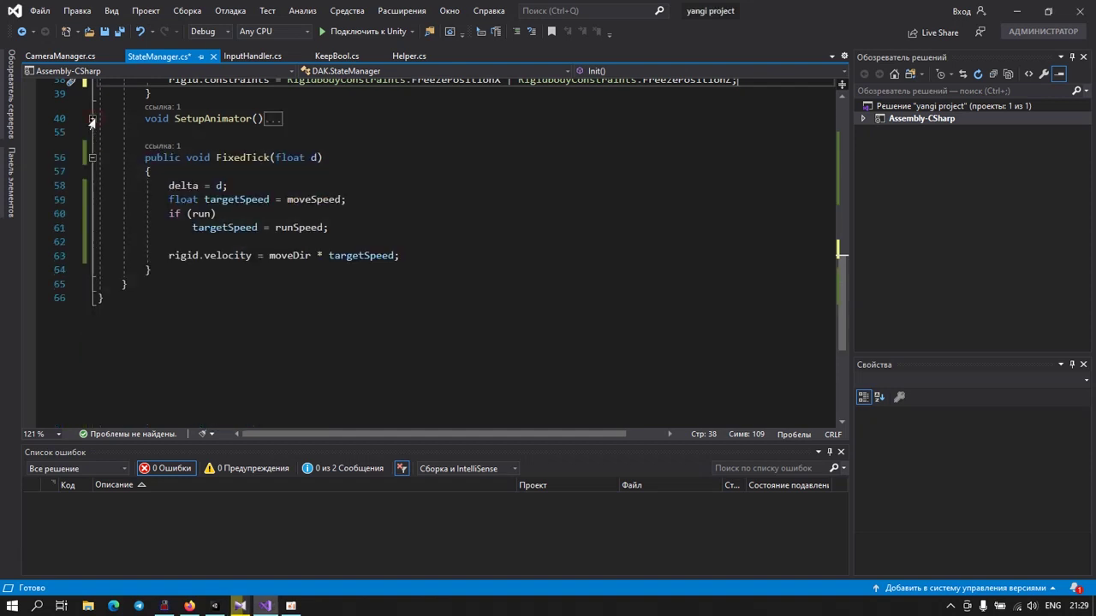
left_click(252, 181)
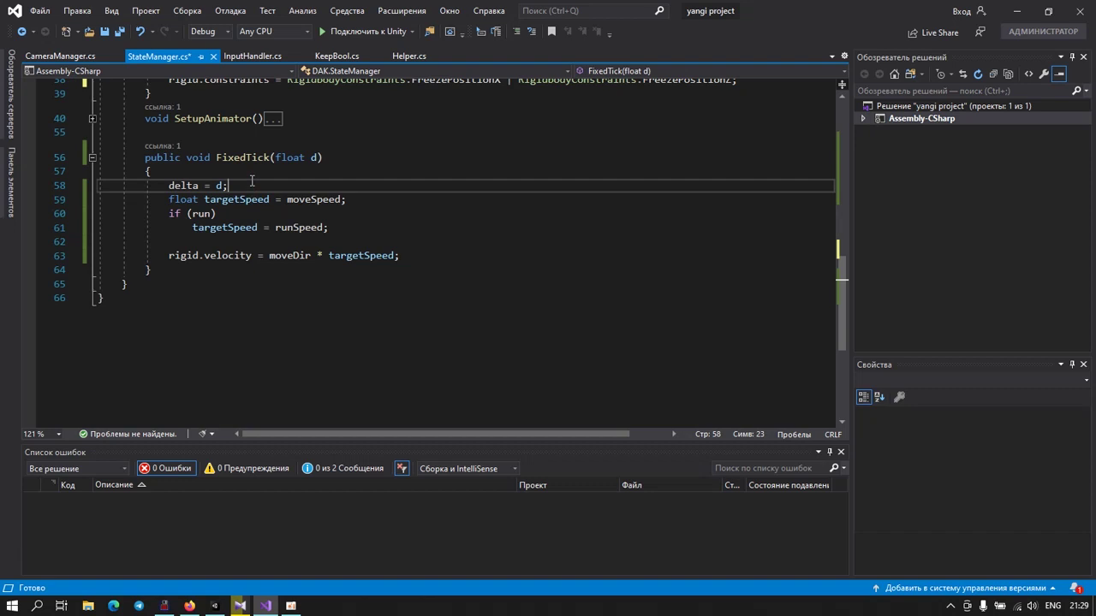
key("Return")
key("Return")
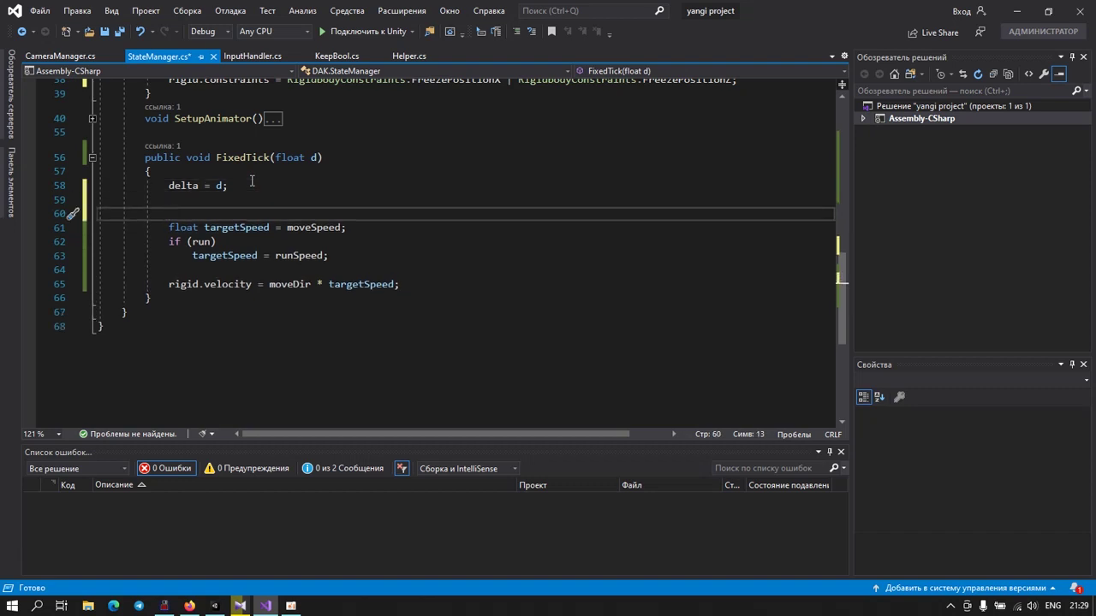
key("Return")
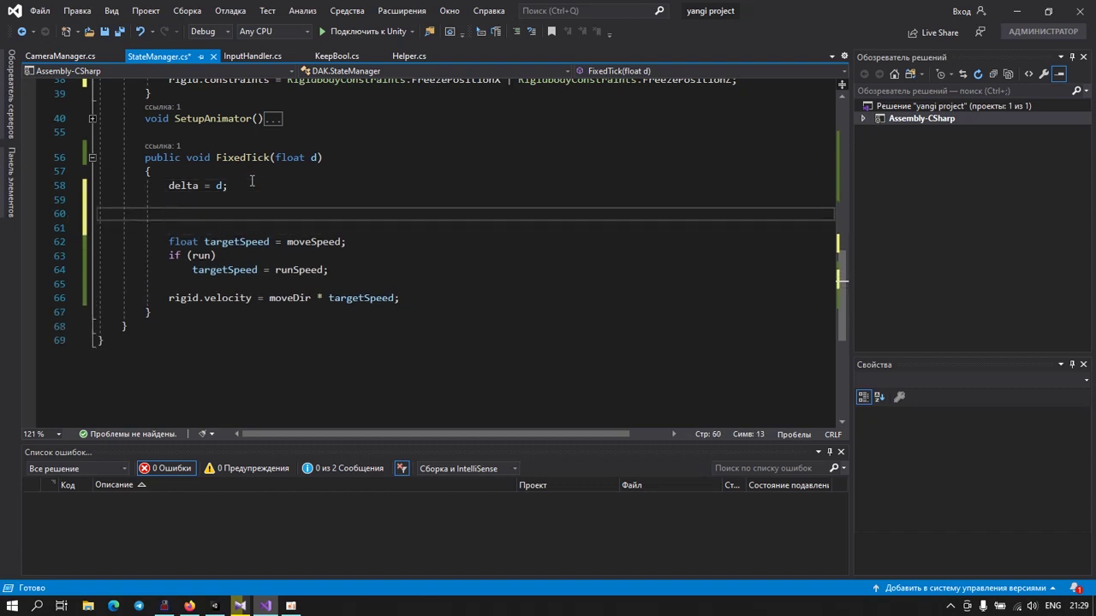
Step: Type rigid.drag = (moveAmount > 0) ? 0 : 4; on the new line
type("rig")
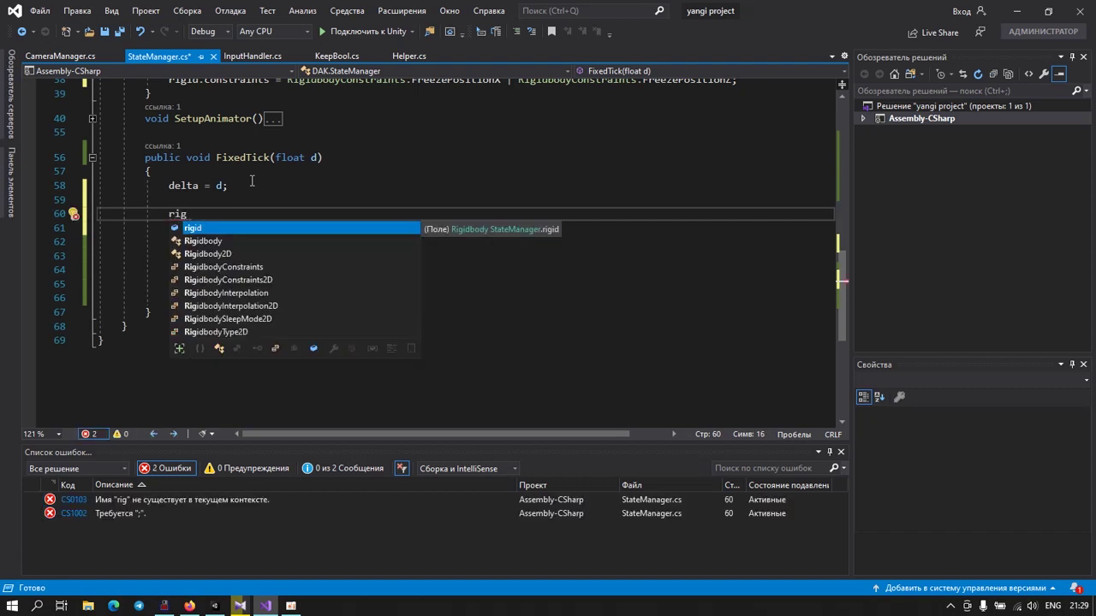
key("Tab")
type(".")
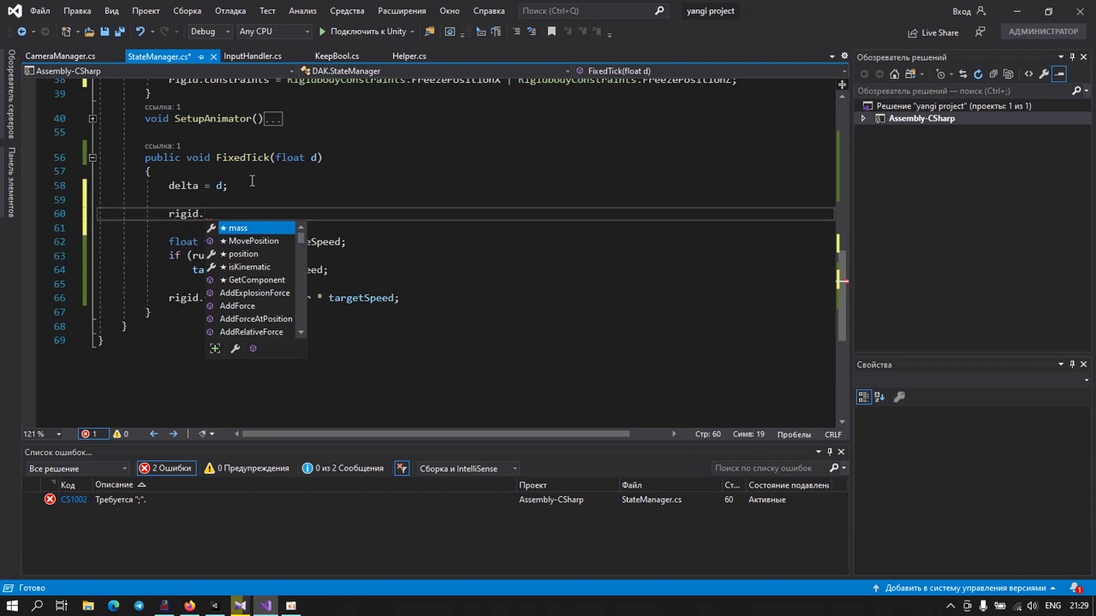
type("d")
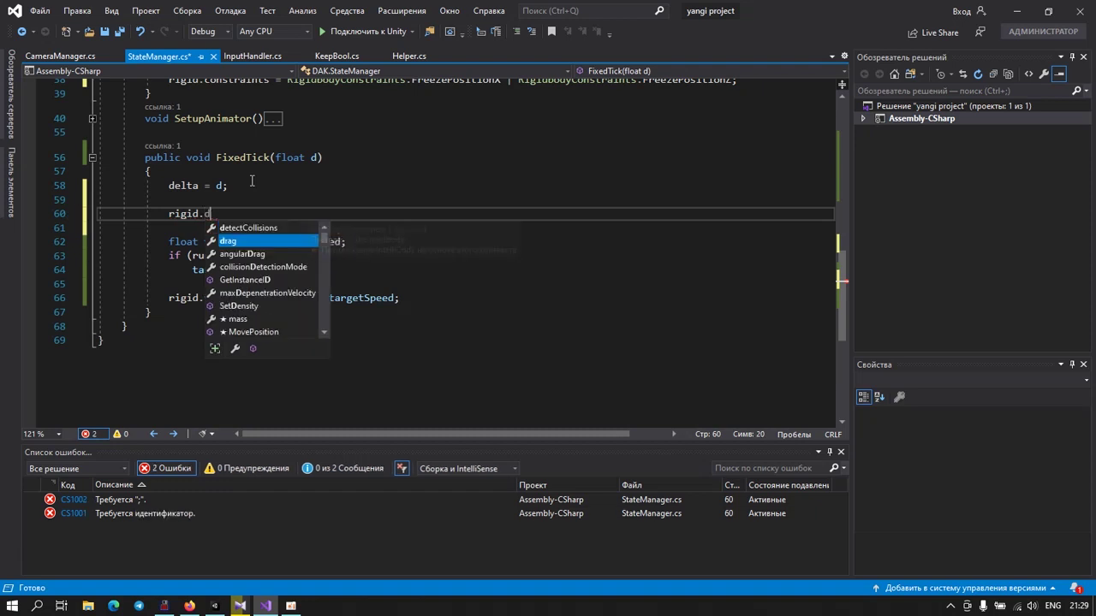
key("Tab")
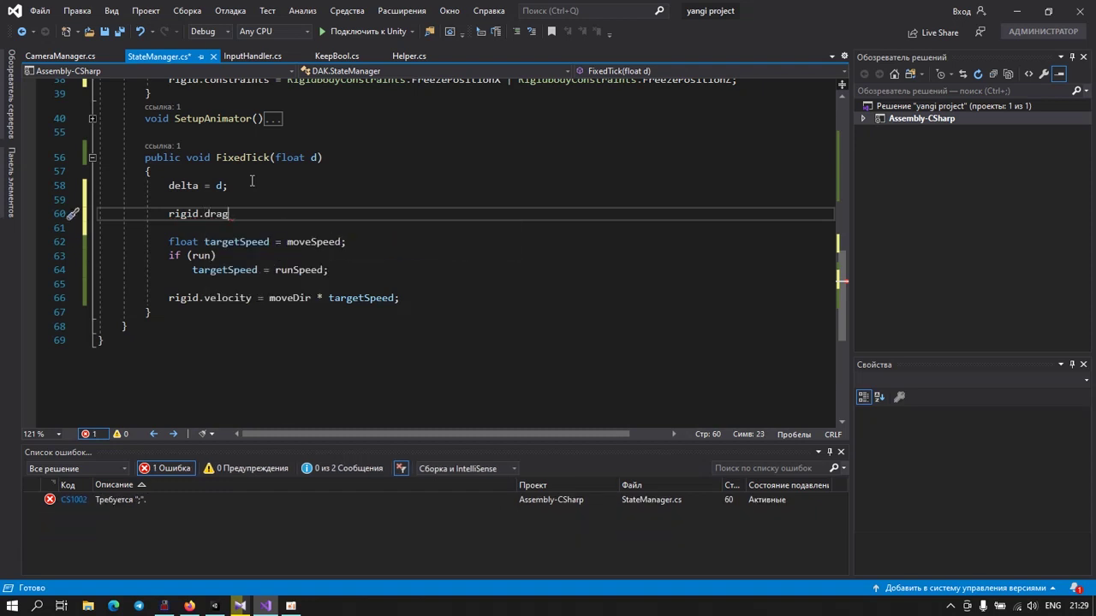
type("=")
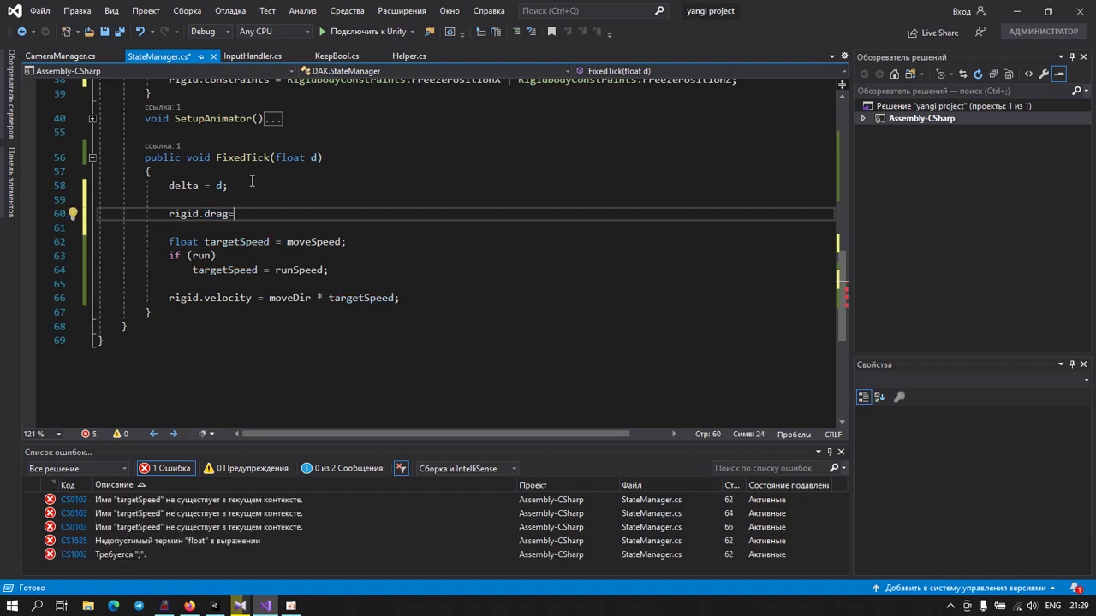
type("(")
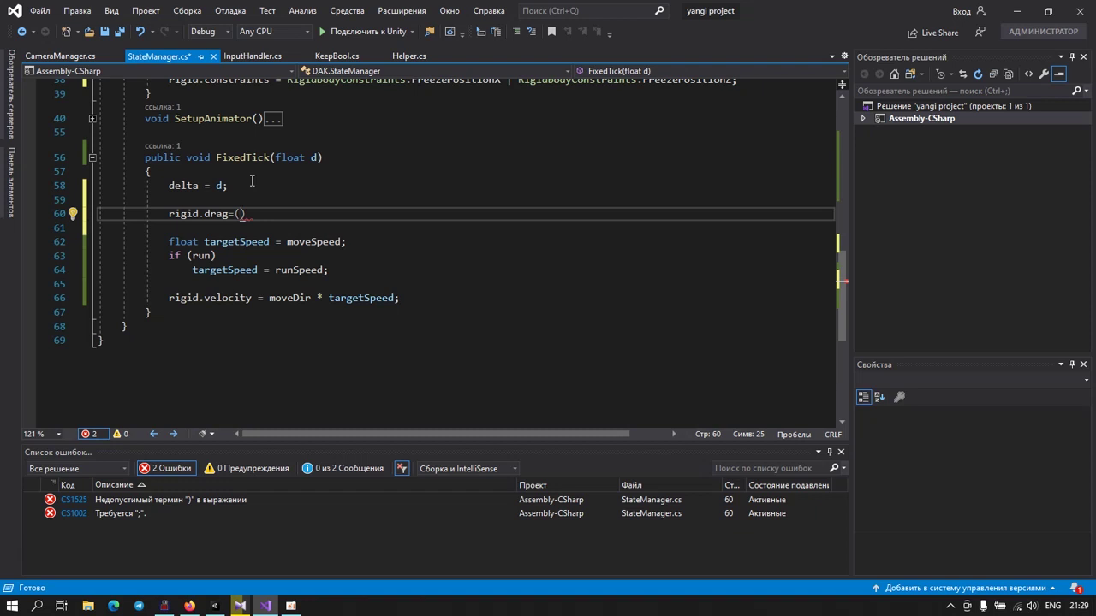
type("move")
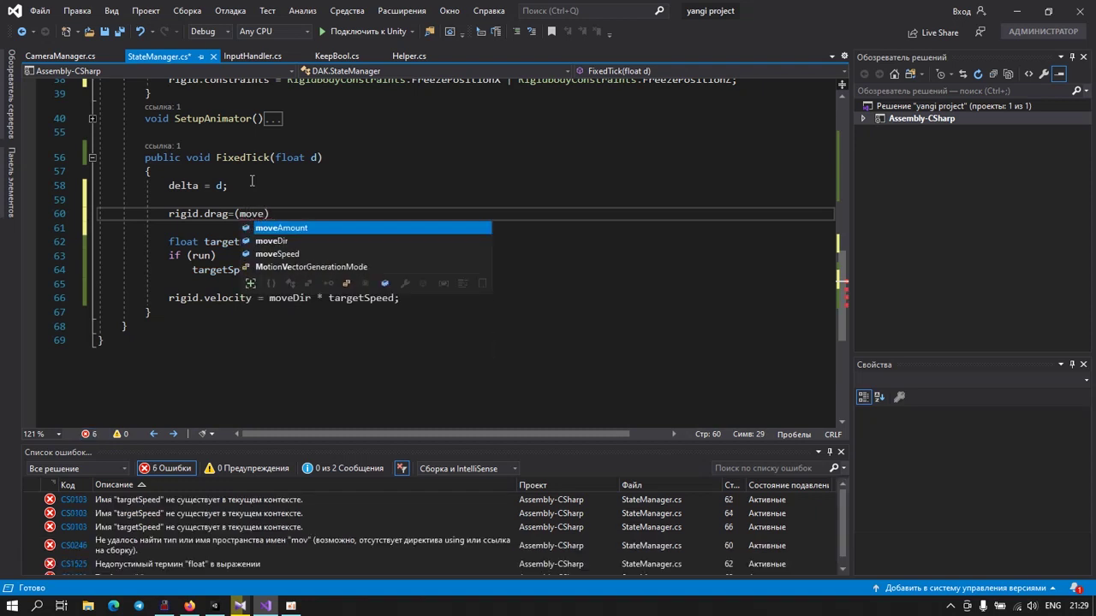
key("Tab")
type("> 0")
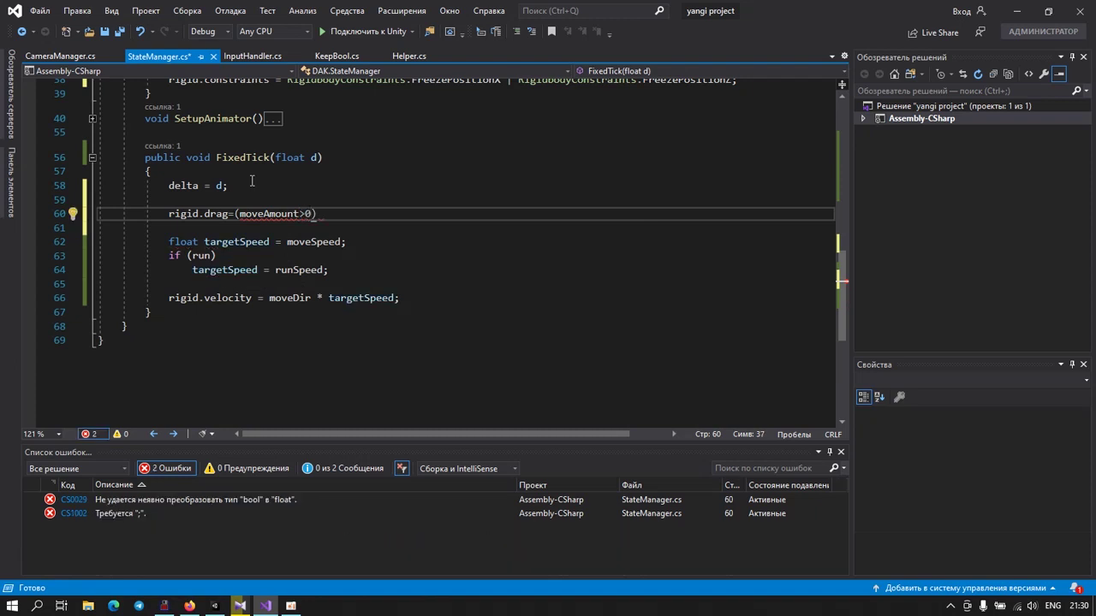
type(") ")
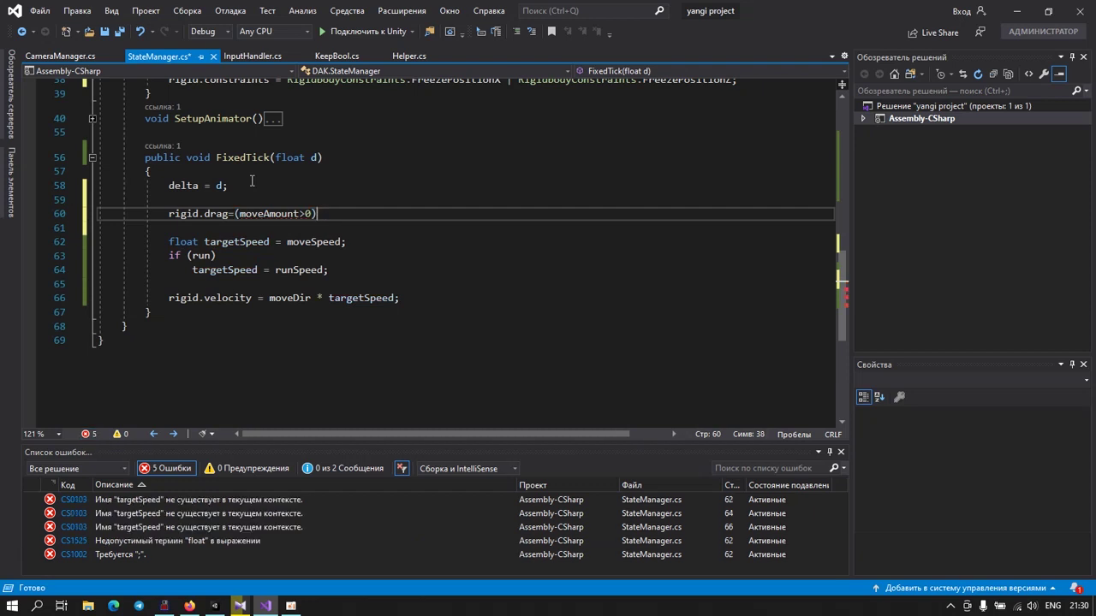
type("? ")
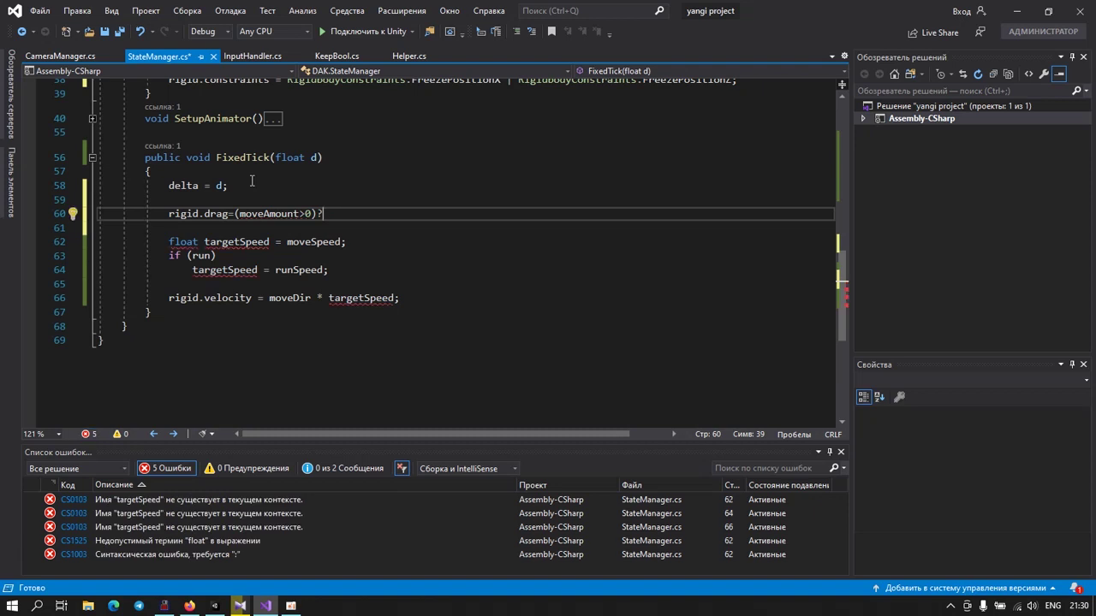
type("0;")
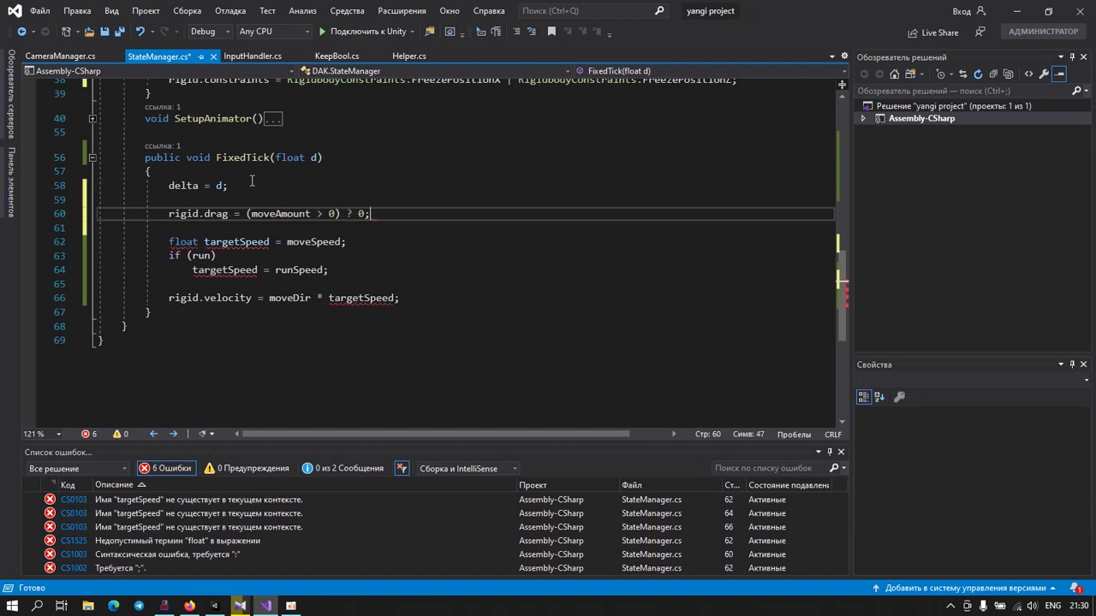
key("BackSpace")
type(": ")
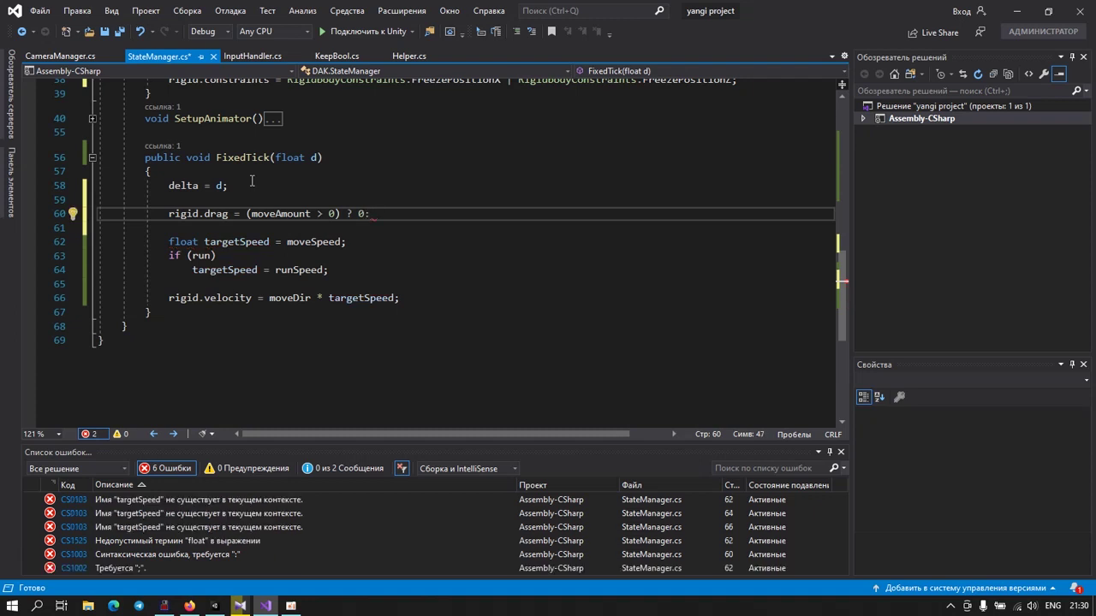
type("4;")
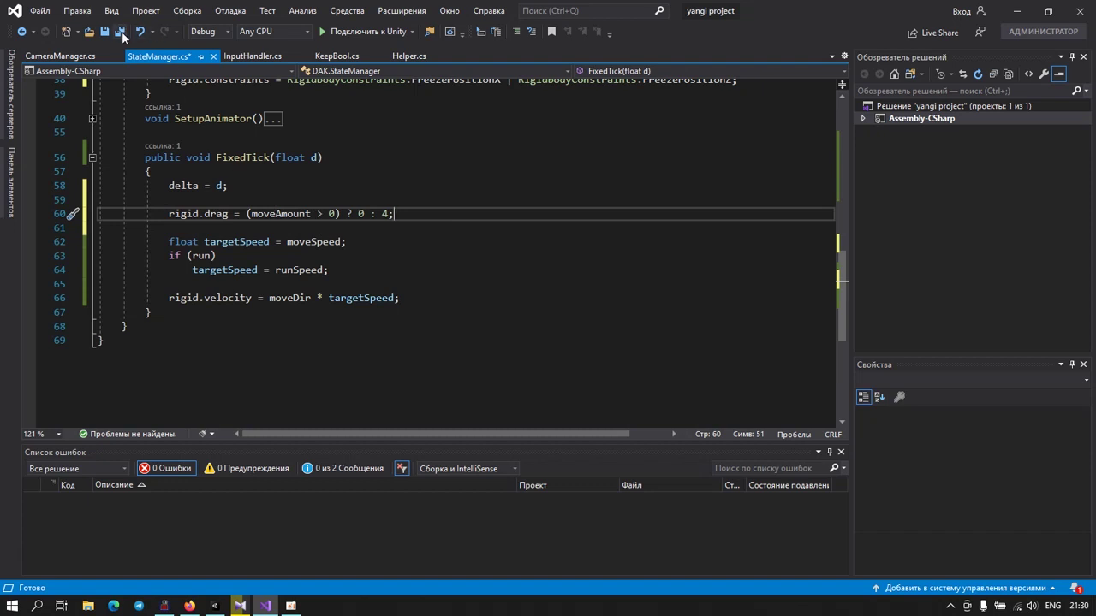
Step: Save all, then change the velocity line to rigid.velocity = moveDir * (targetSpeed*moveAmount);
left_click(121, 33)
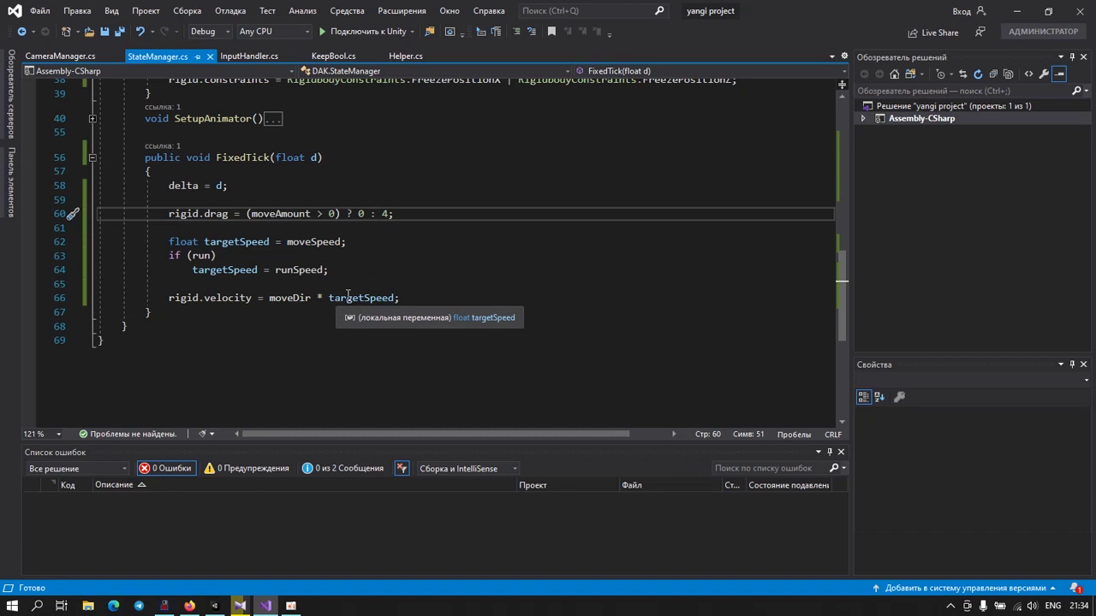
left_click(347, 297)
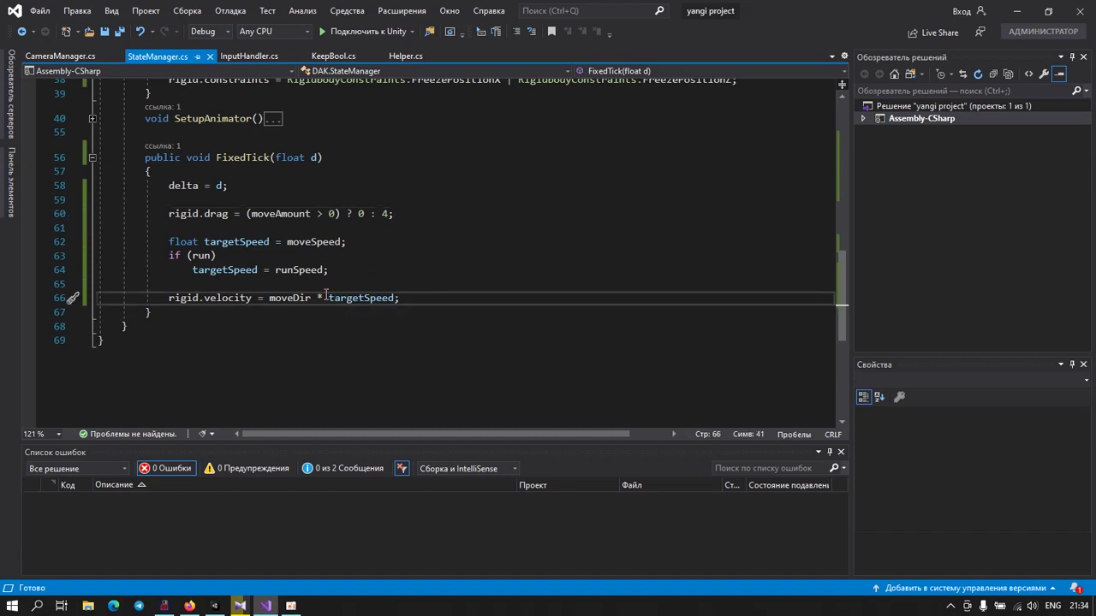
left_click(329, 298)
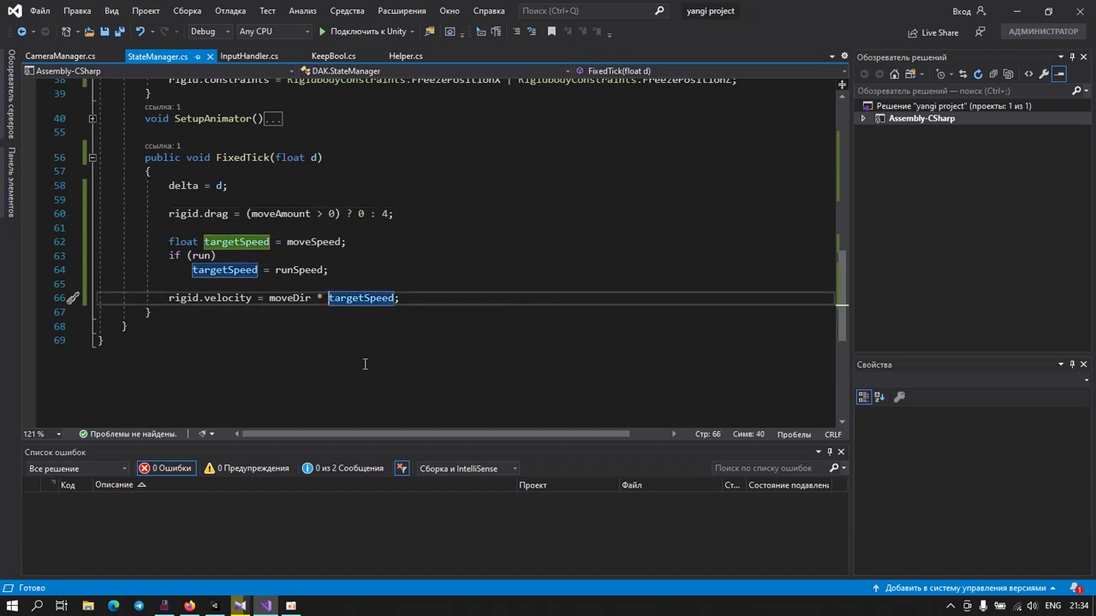
type("(")
key("ctrl+Right")
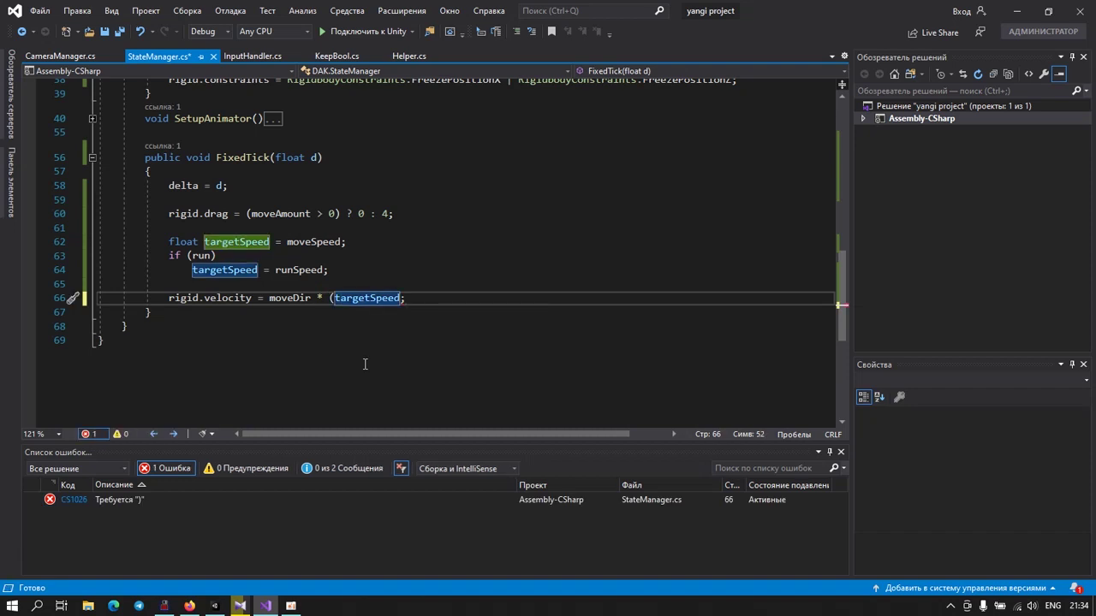
type("*")
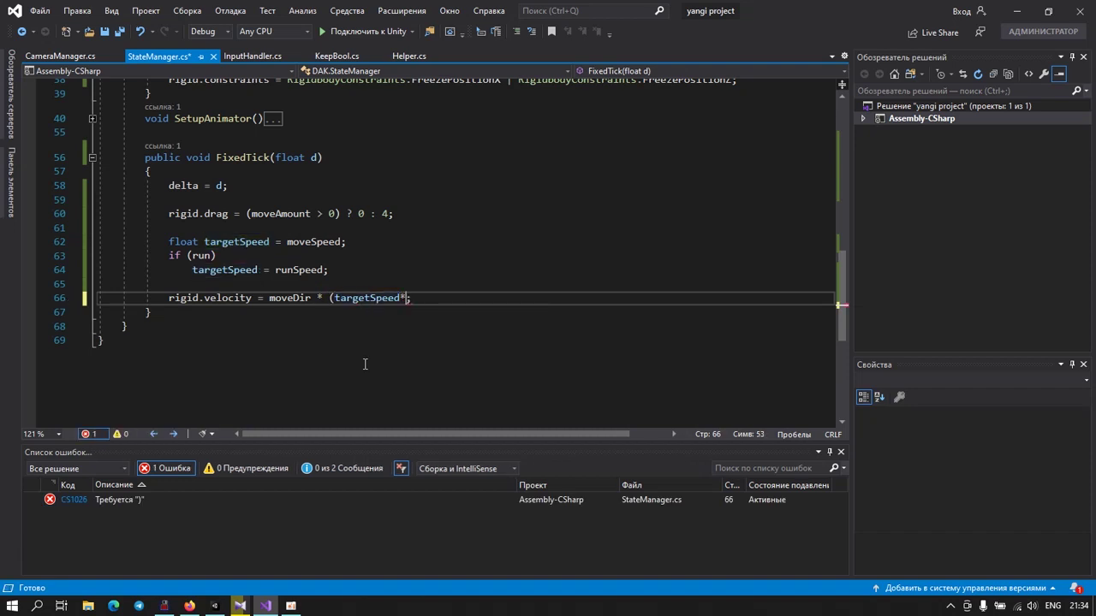
type("mov")
key("Tab")
type(")")
key("End")
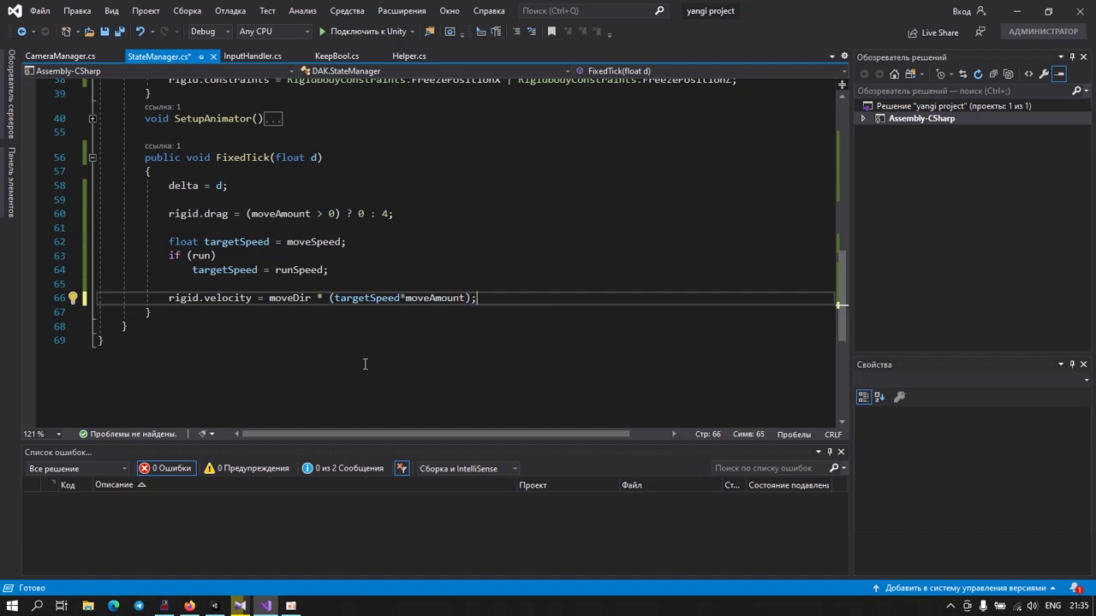
key("Return")
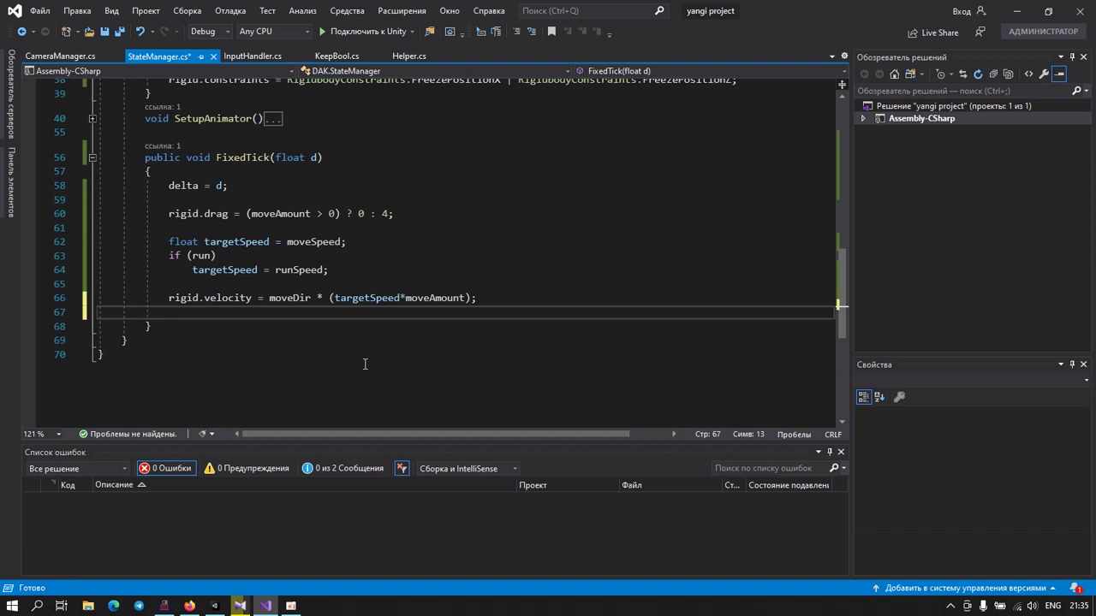
Step: Declare a new method void HandleMovementAnimations() below FixedTick
key("Down")
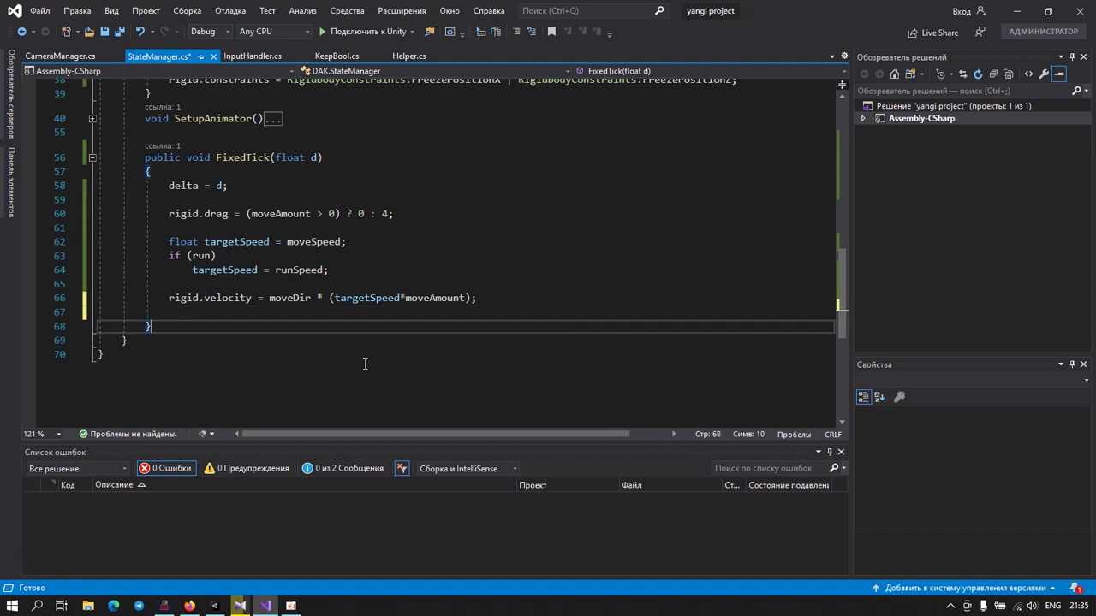
key("Return")
key("Return")
type("void ")
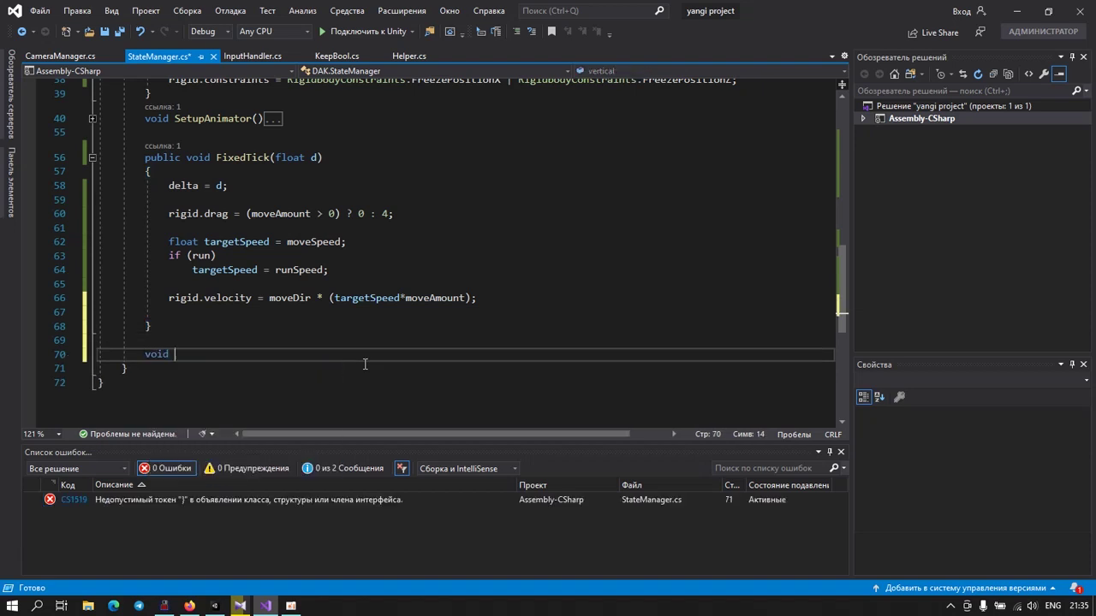
type("Ha")
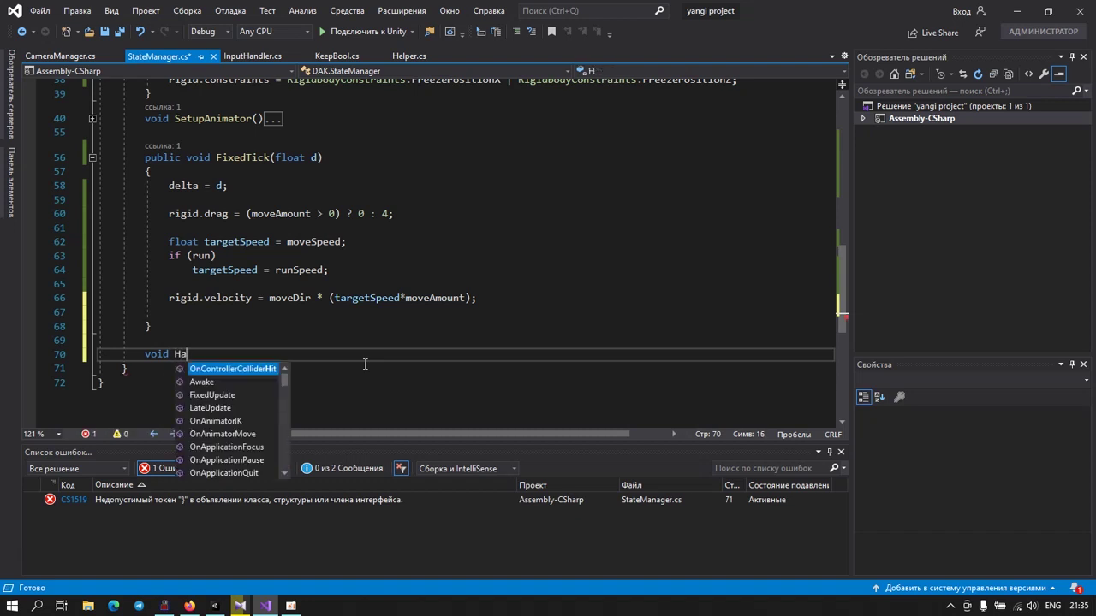
type("ndle")
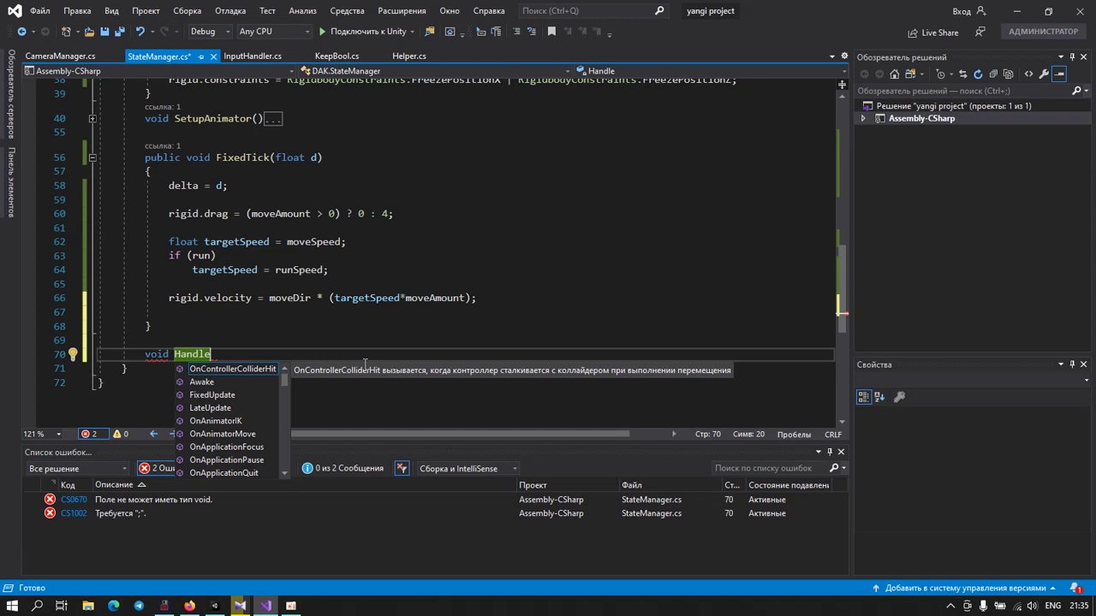
type("Movement")
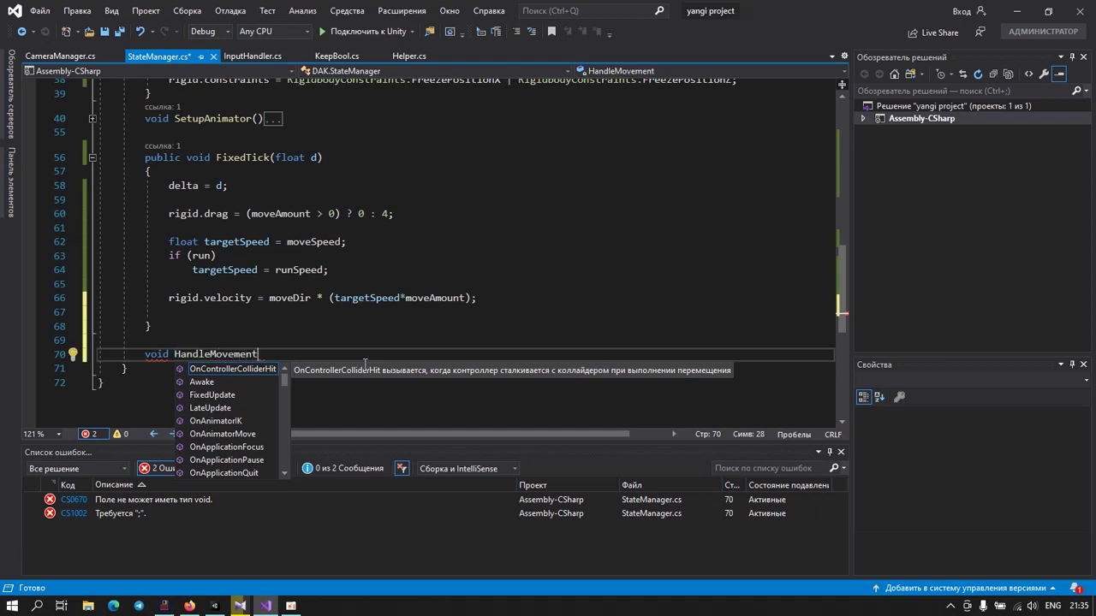
type("Animations")
type("(){")
key("Return")
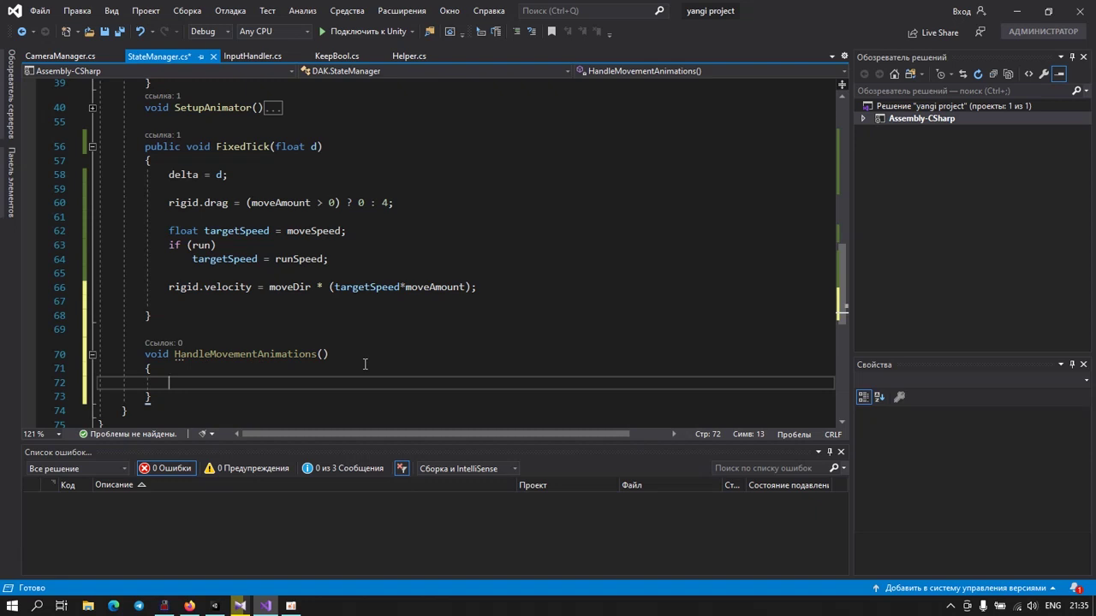
Step: Fill its body with anim.SetFloat("vertical", moveAmount, 0.4f, delta);
type("anim")
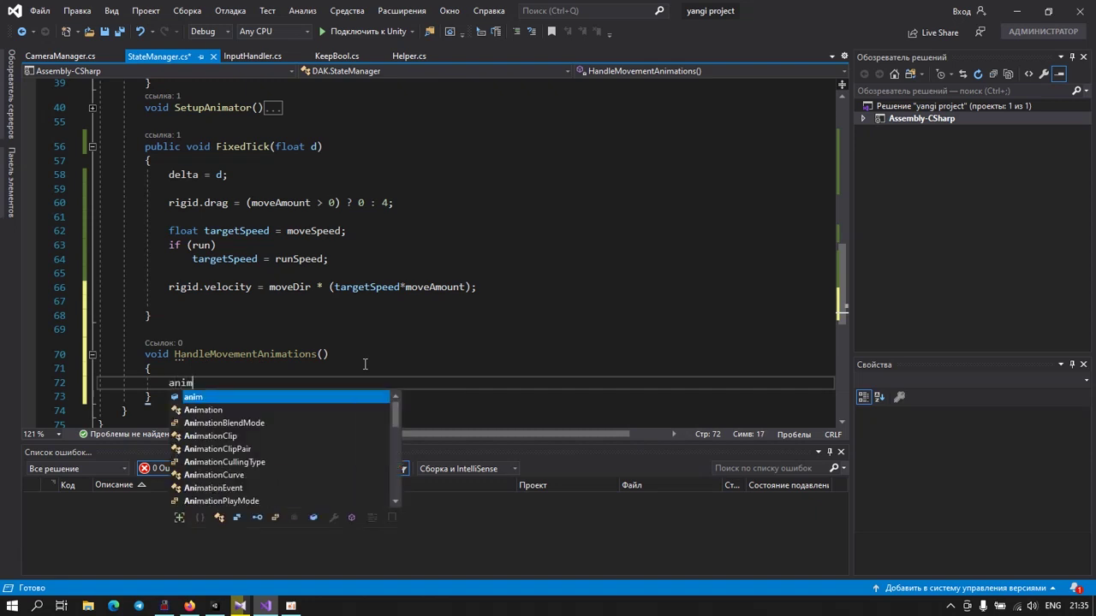
type(".")
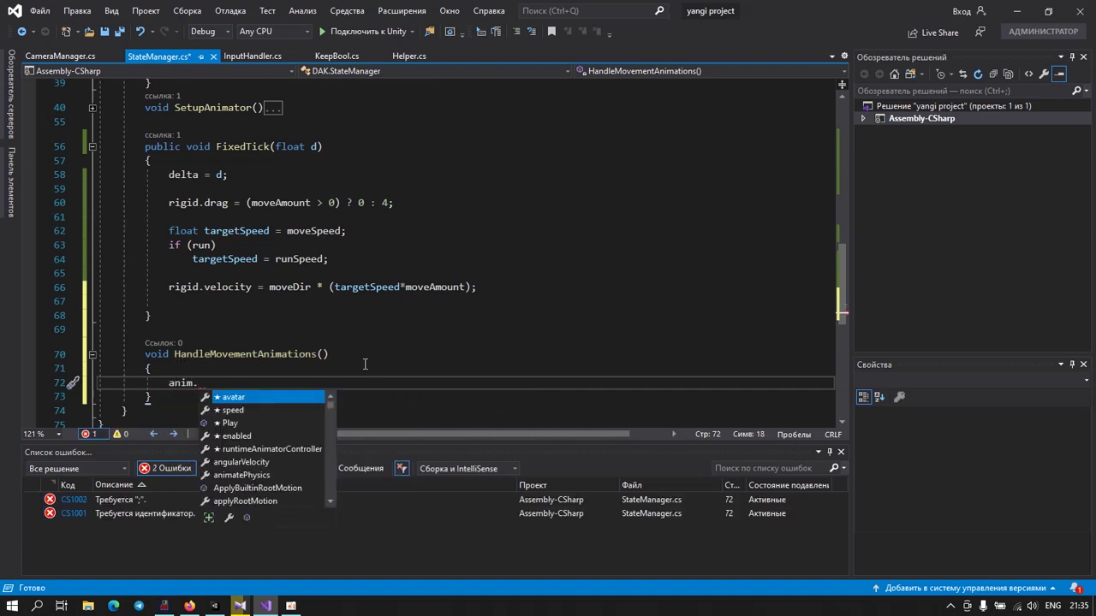
type("se")
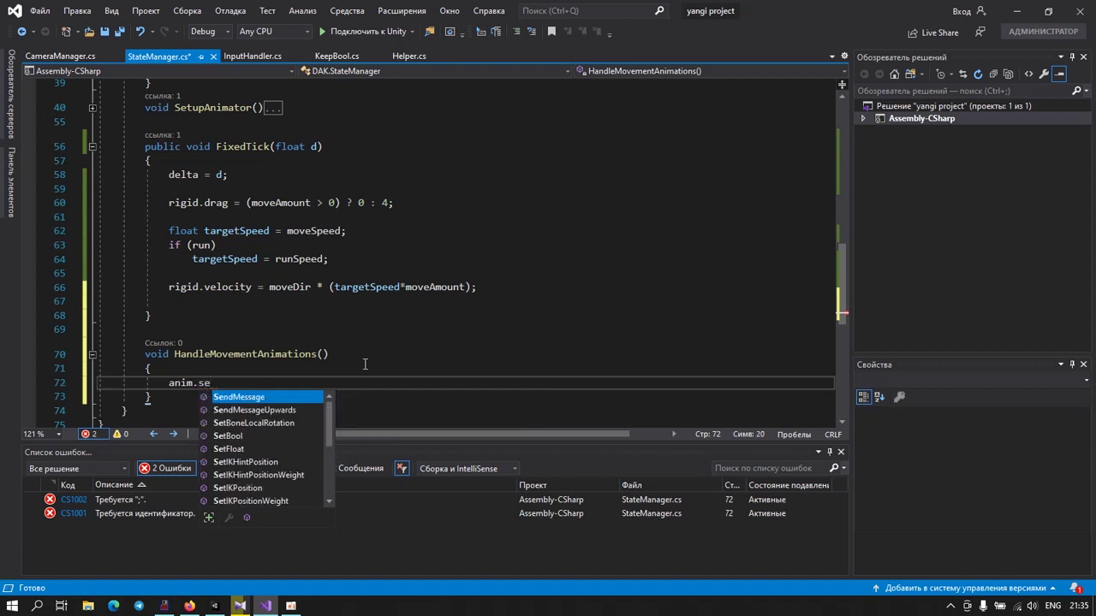
type("t")
key("Down")
key("Down")
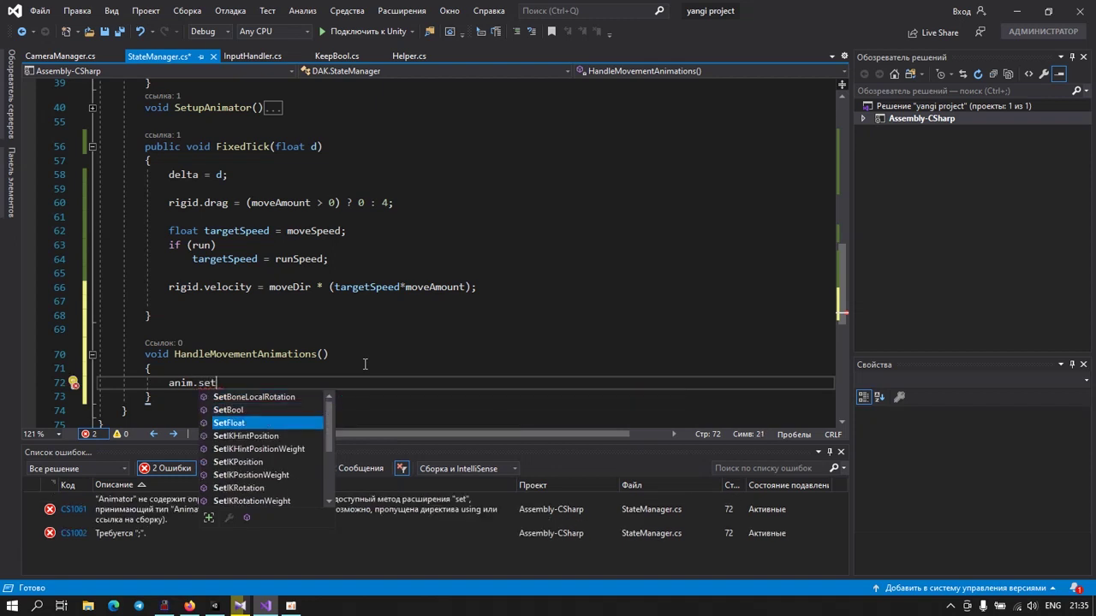
key("Tab")
type("(")
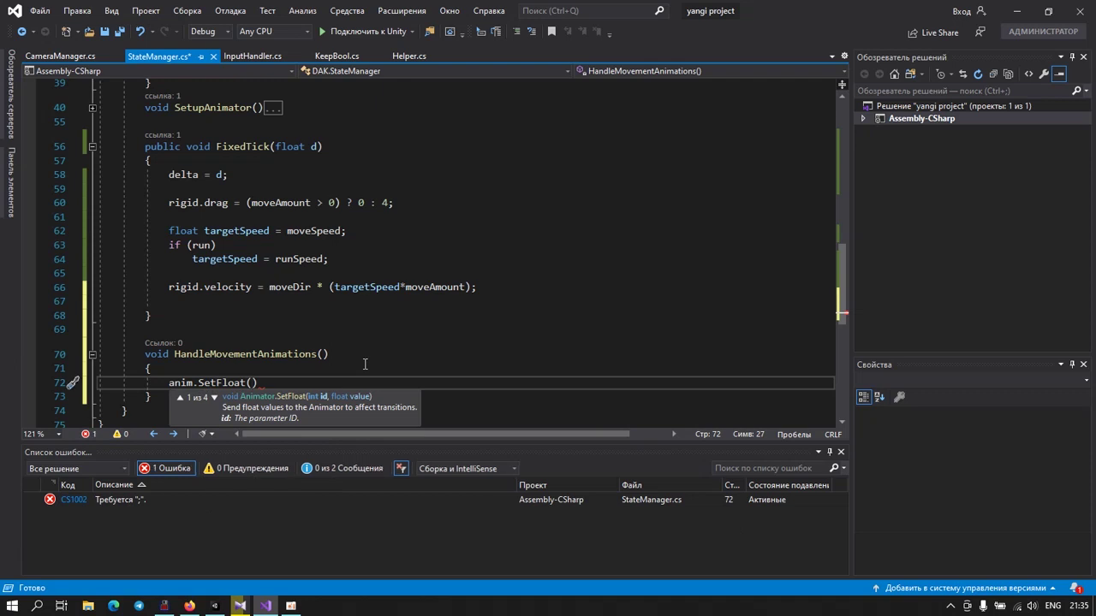
type("\"vertical\",")
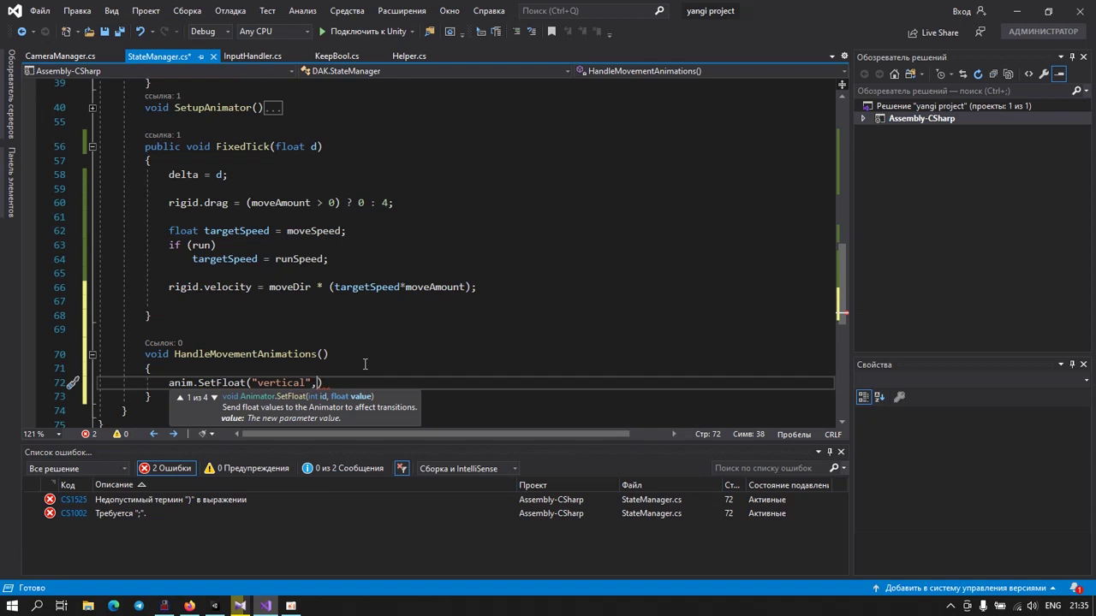
type("mov")
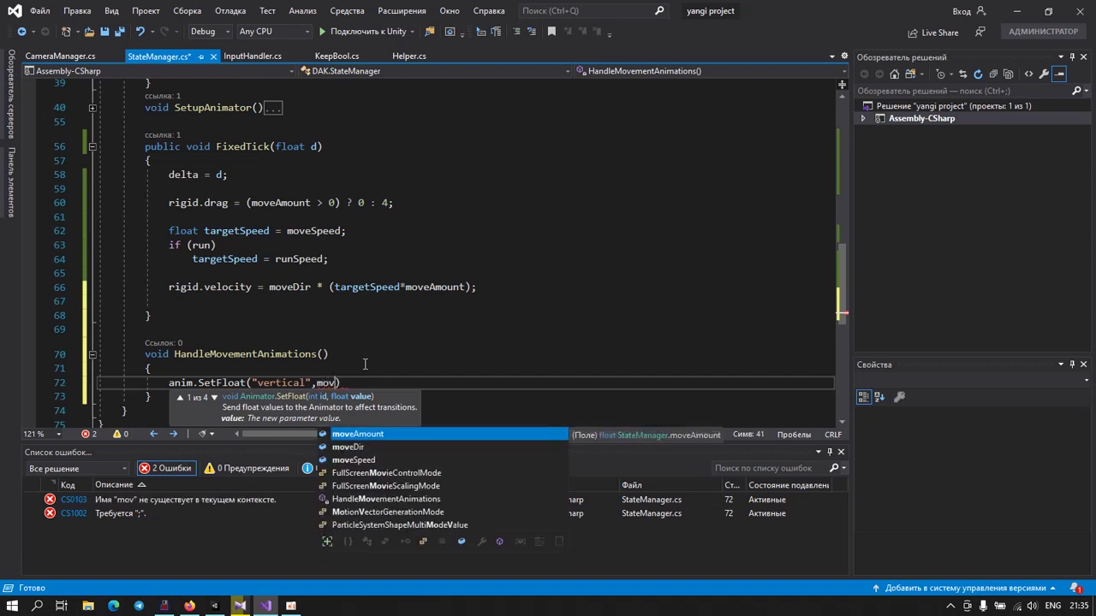
key("Tab")
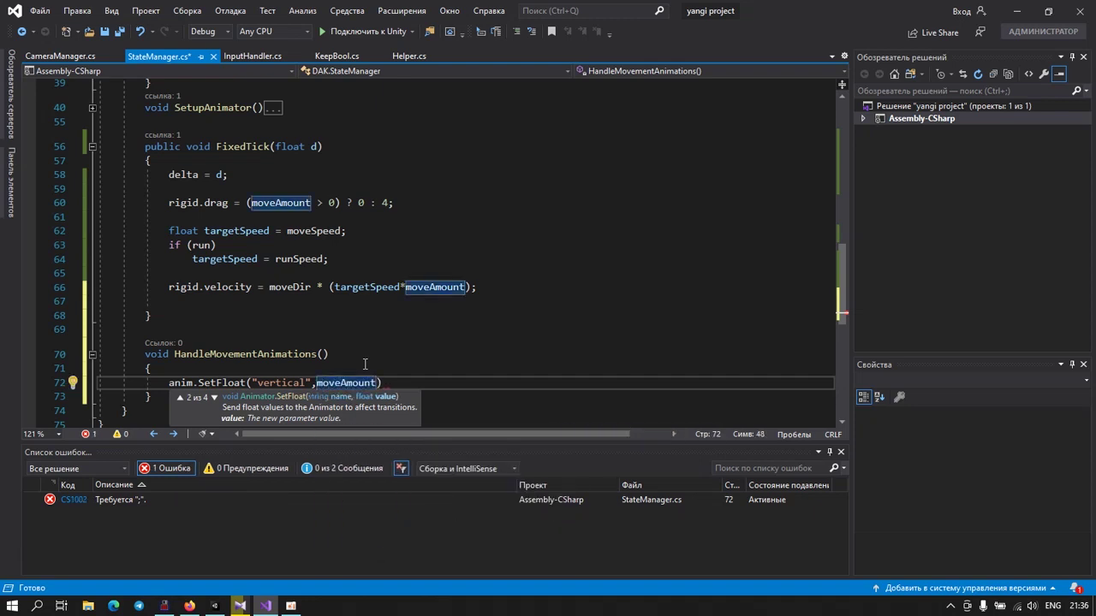
type(",0")
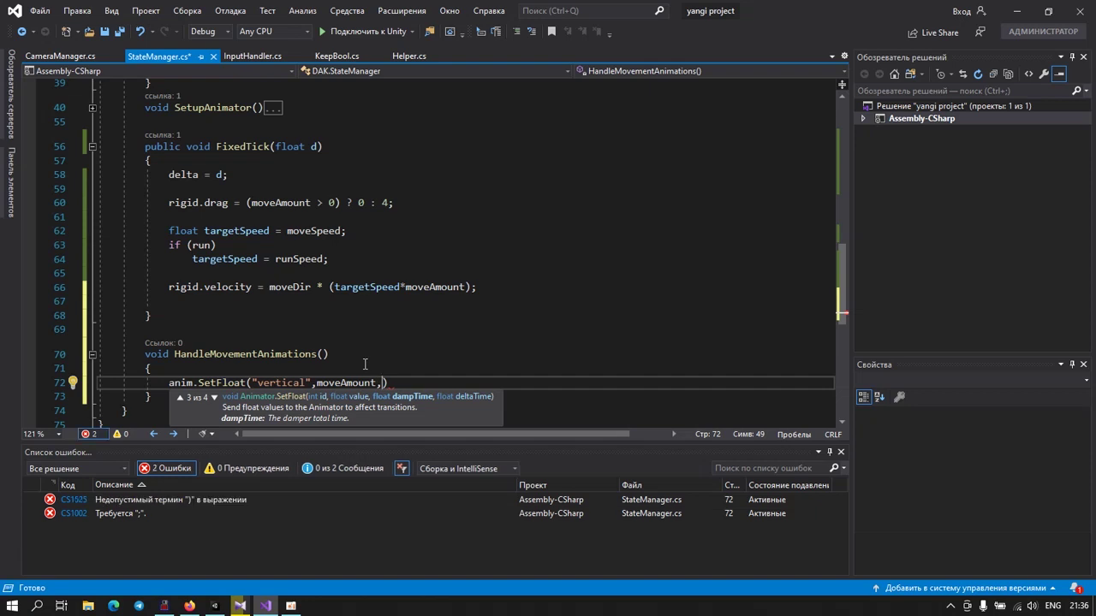
type(".4f,")
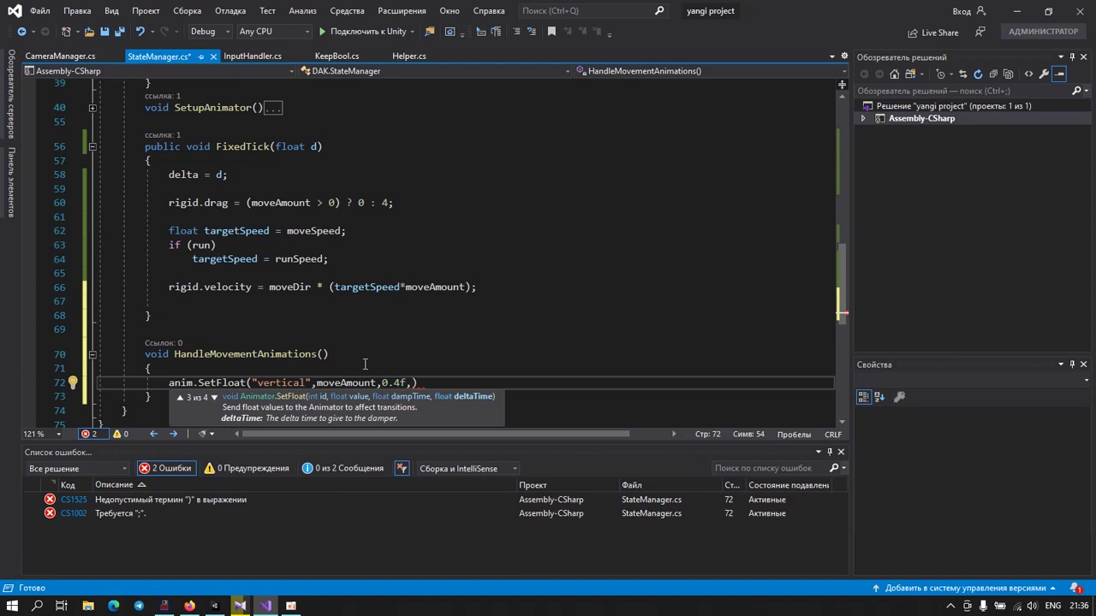
type("el")
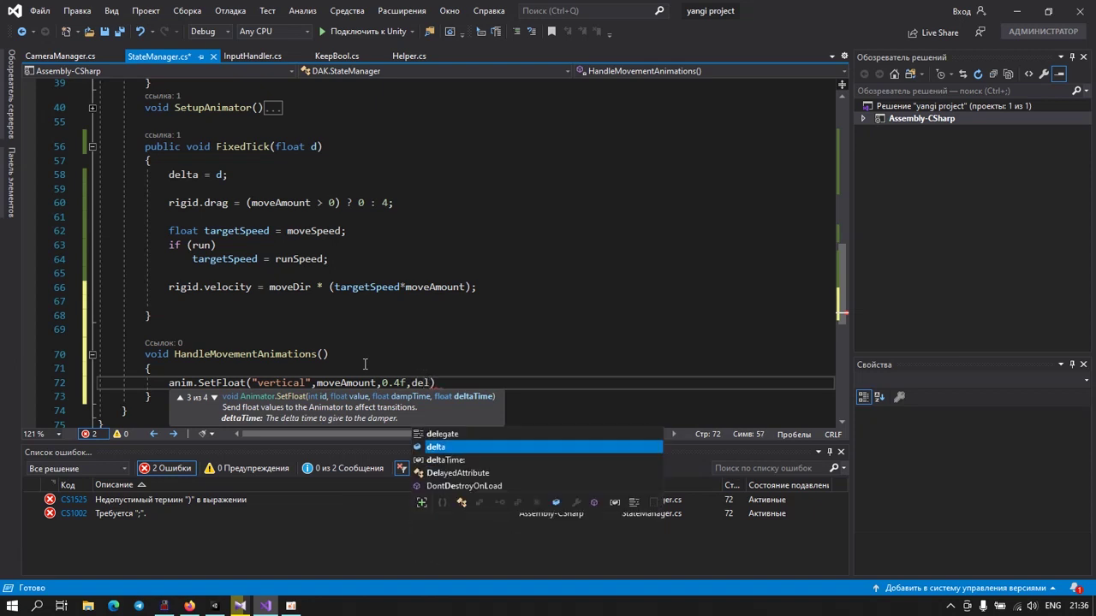
key("Tab")
type(")")
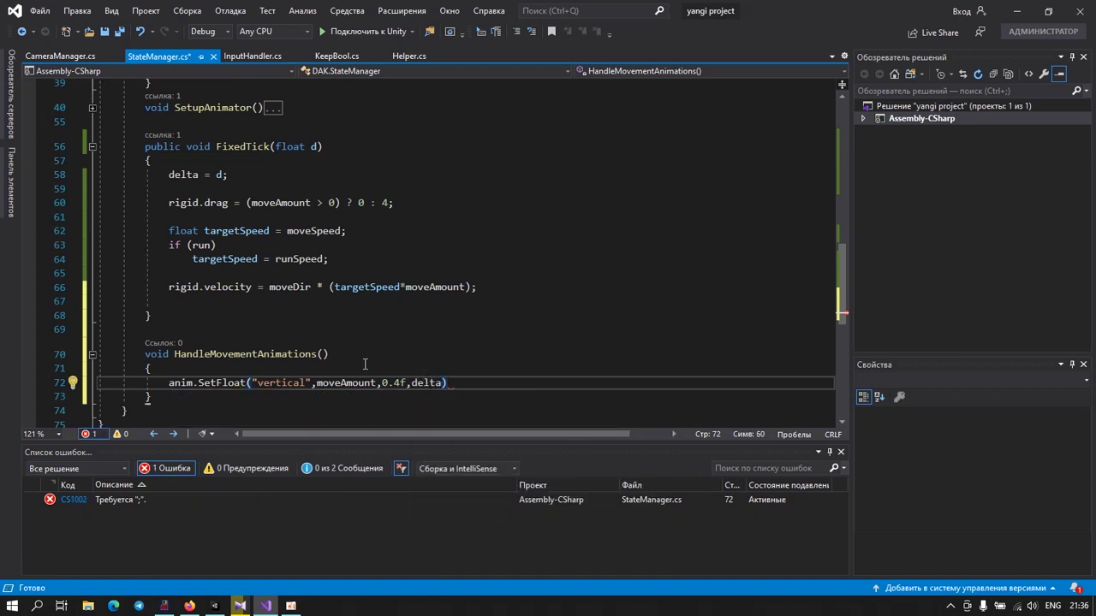
type(";")
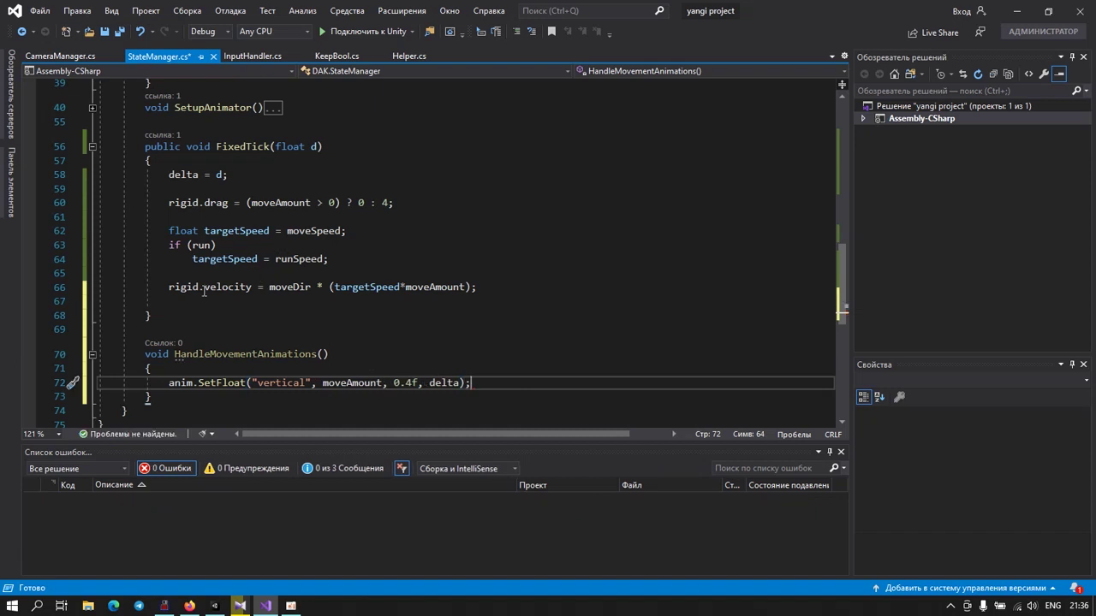
mouse_move(211, 295)
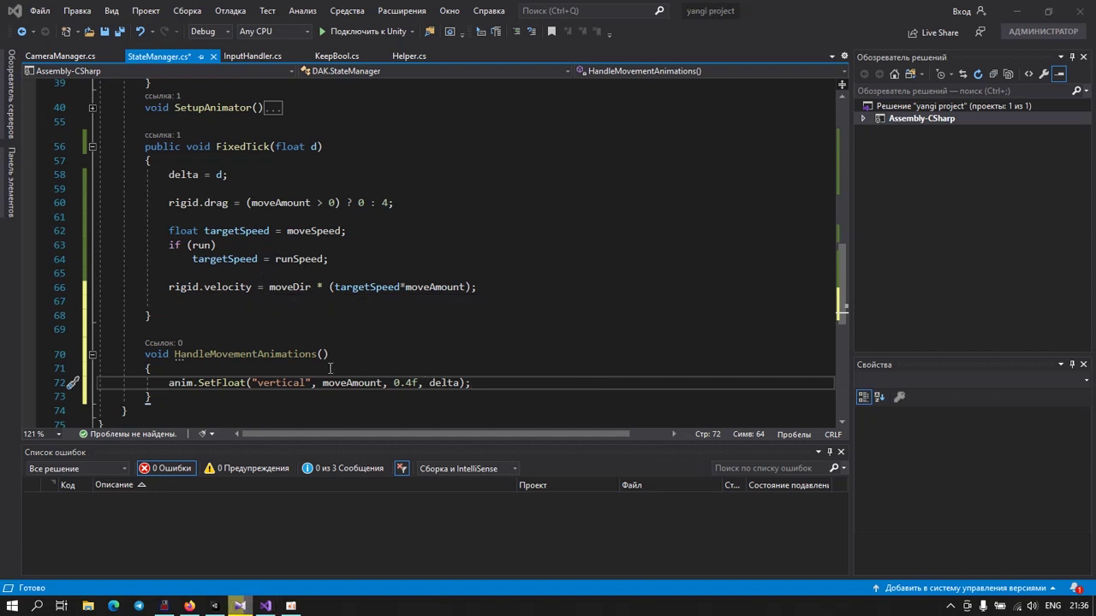
Step: Call HandleMovementAnimations(); after the velocity line in FixedTick, save, and return to Unity
left_click(186, 302)
key("Return")
type("H")
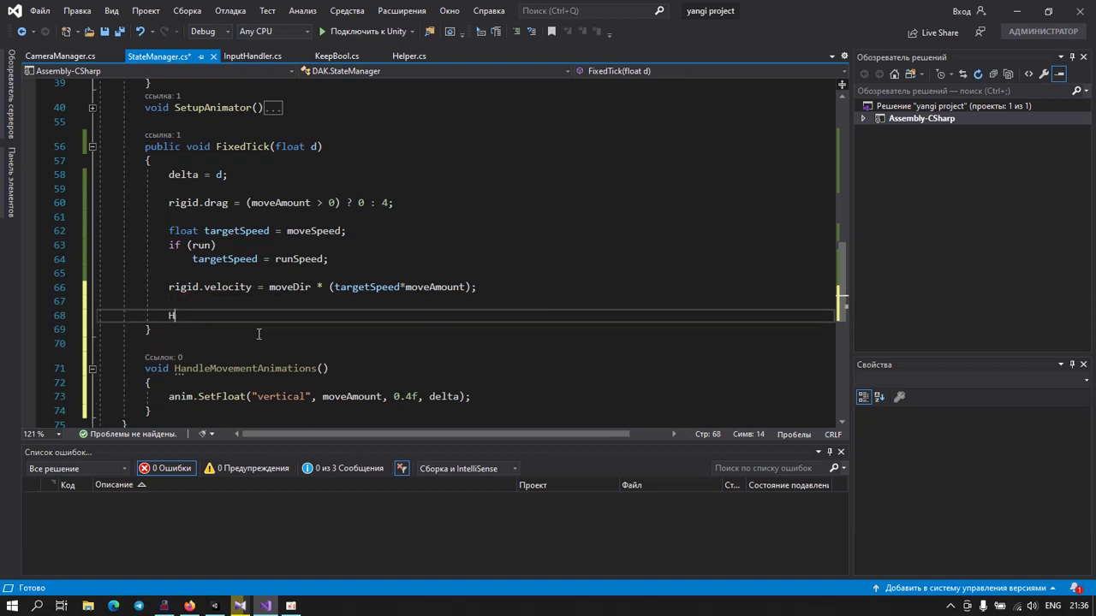
type("an")
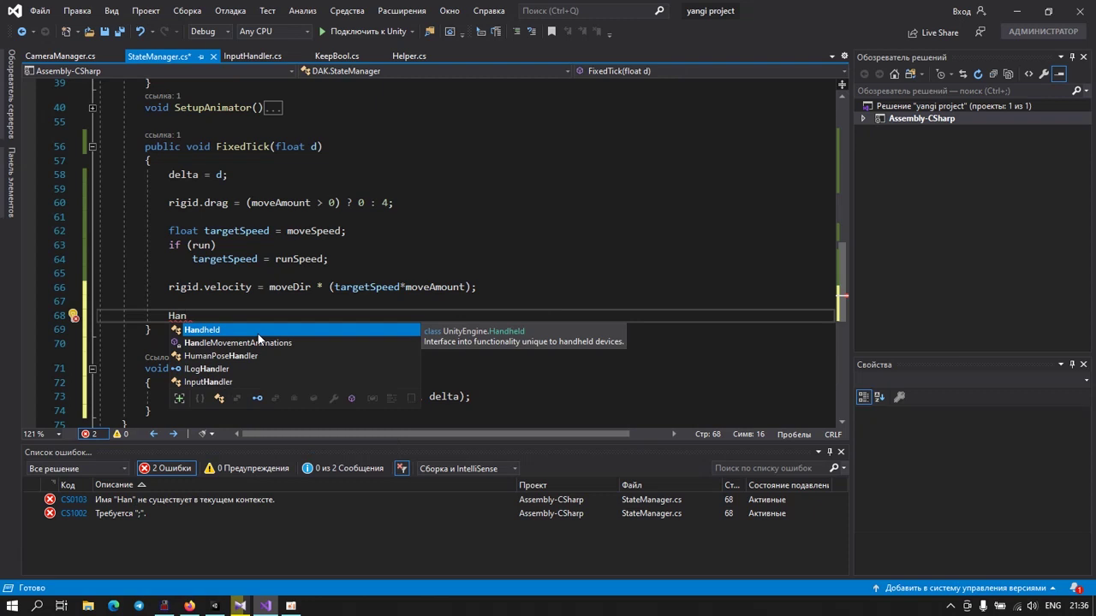
left_click(259, 341)
type("(")
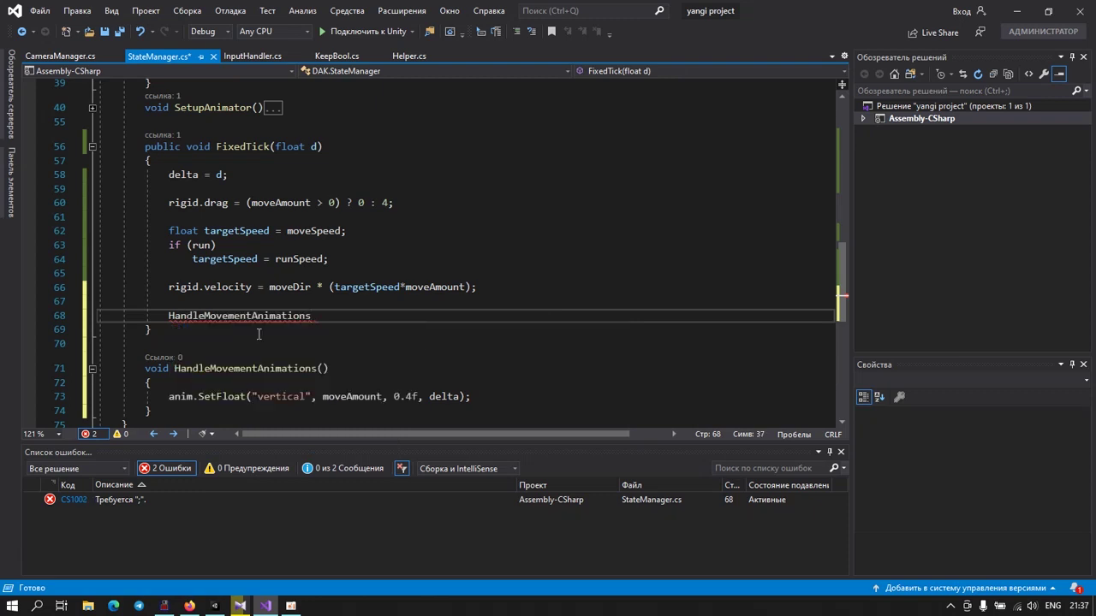
type(")")
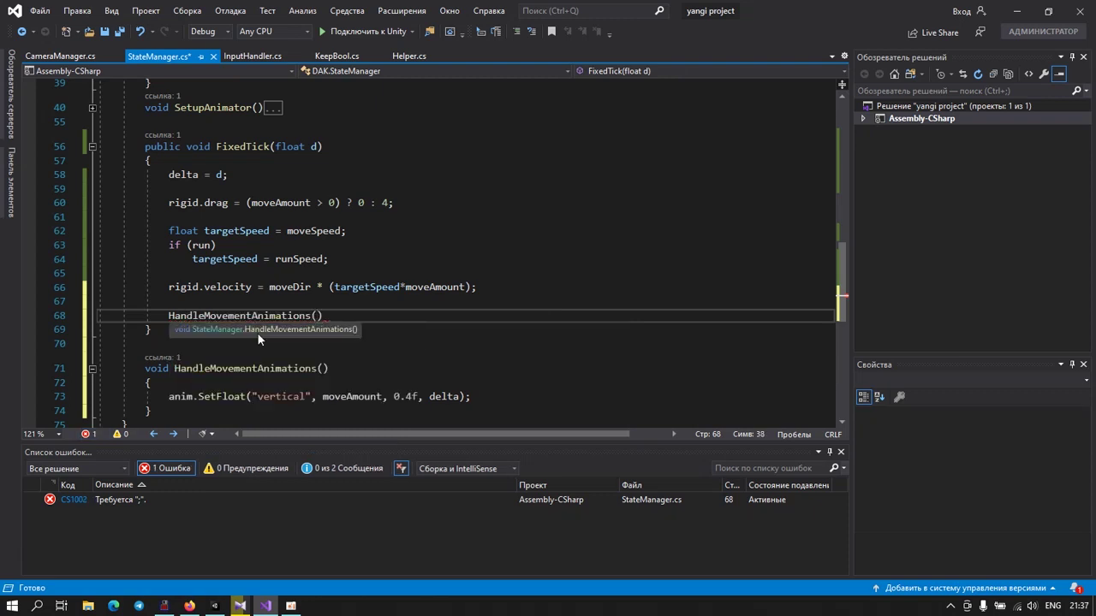
type(";")
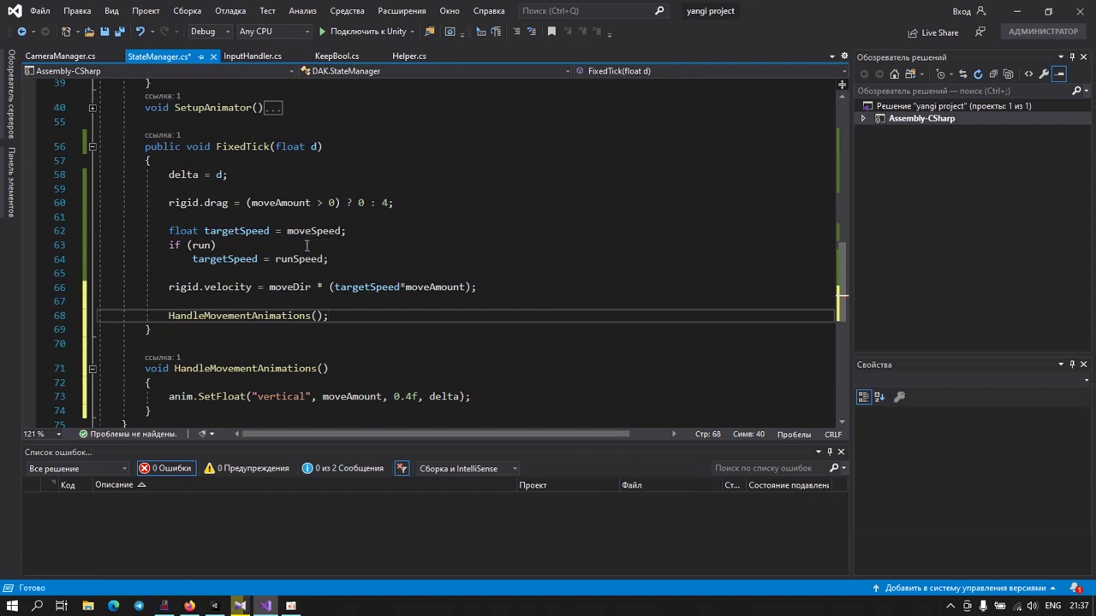
left_click(120, 32)
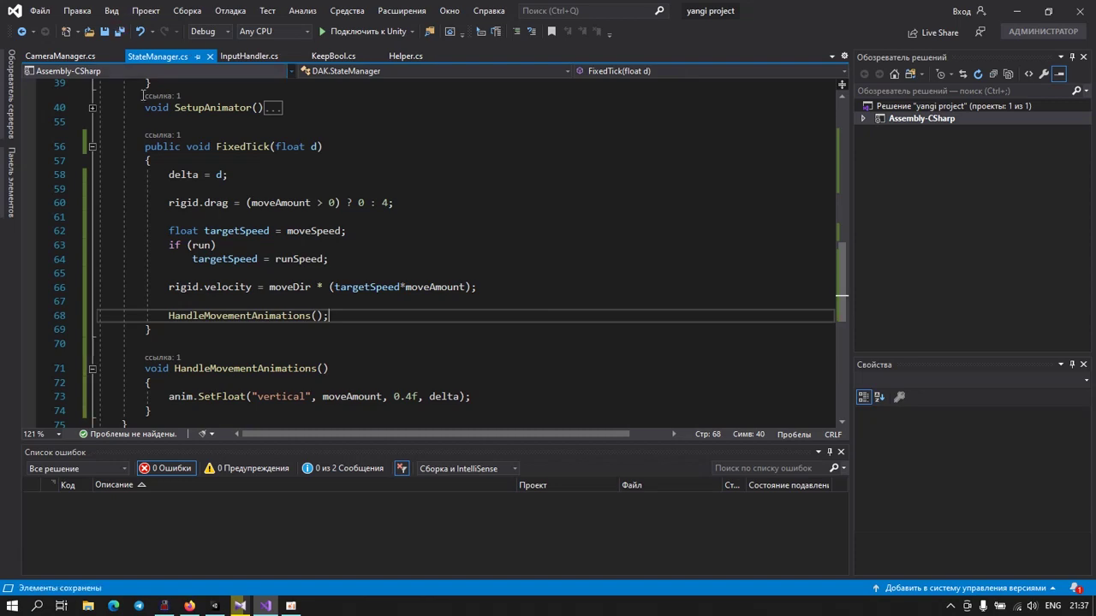
left_click(217, 606)
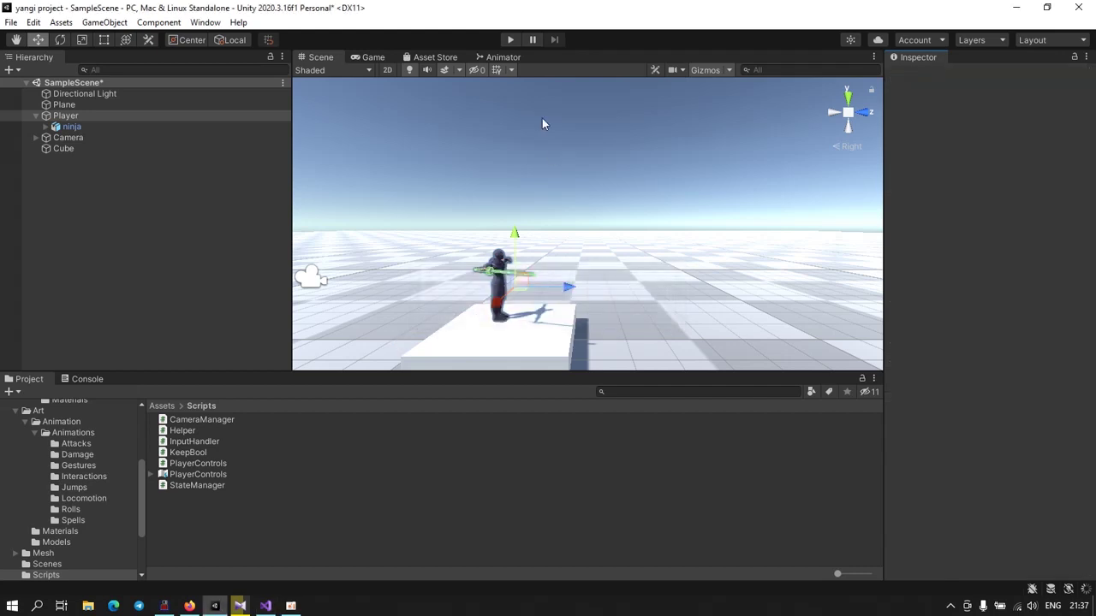
Step: Enter play mode and walk the ninja forward, right and left with W, D and A
left_click(509, 40)
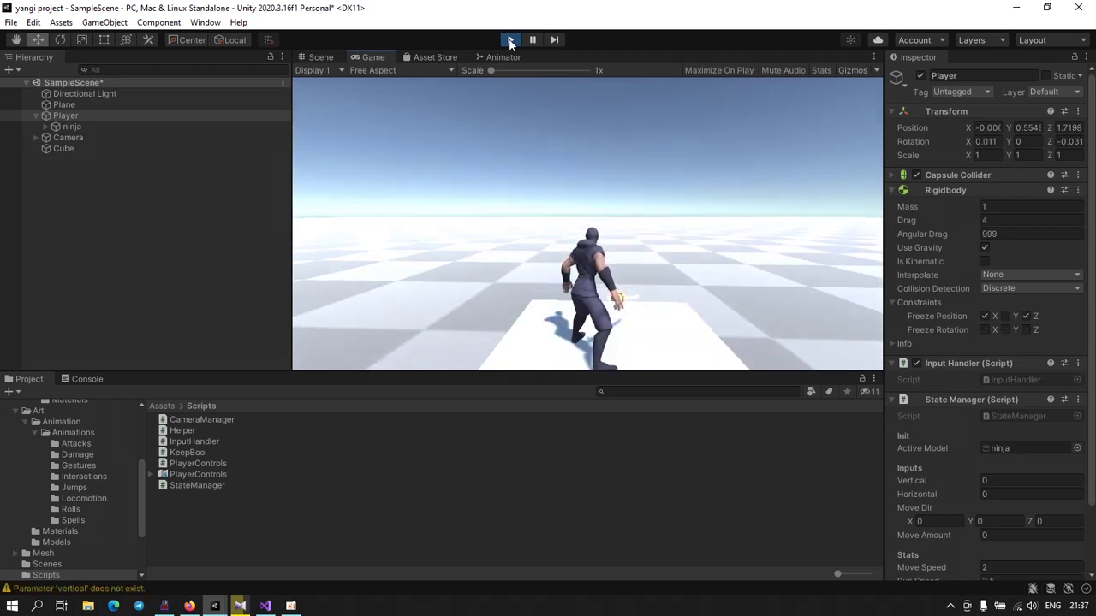
key("w")
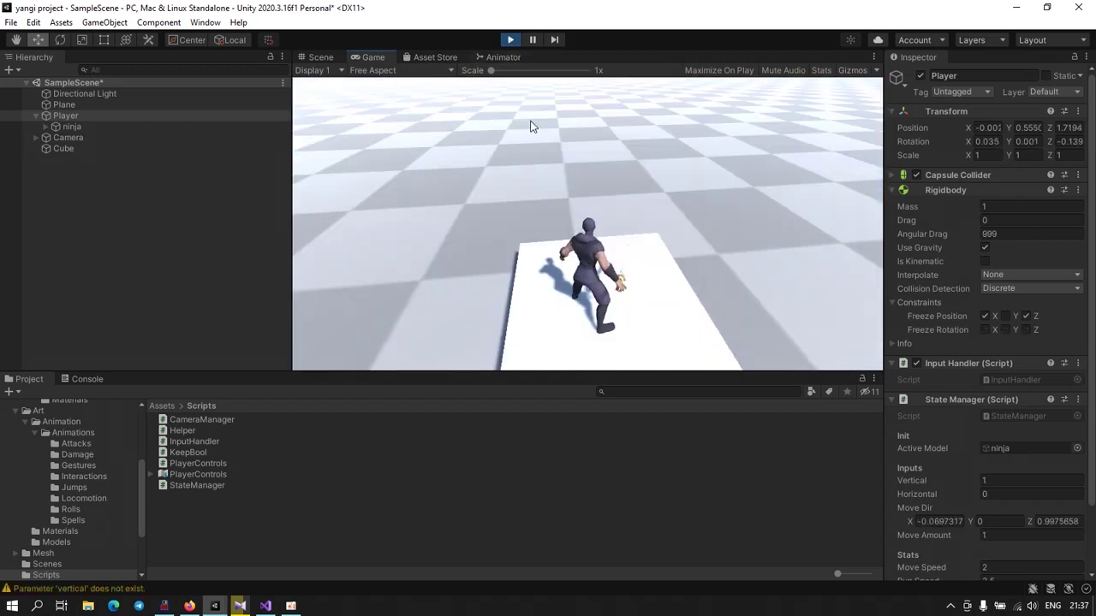
key("d")
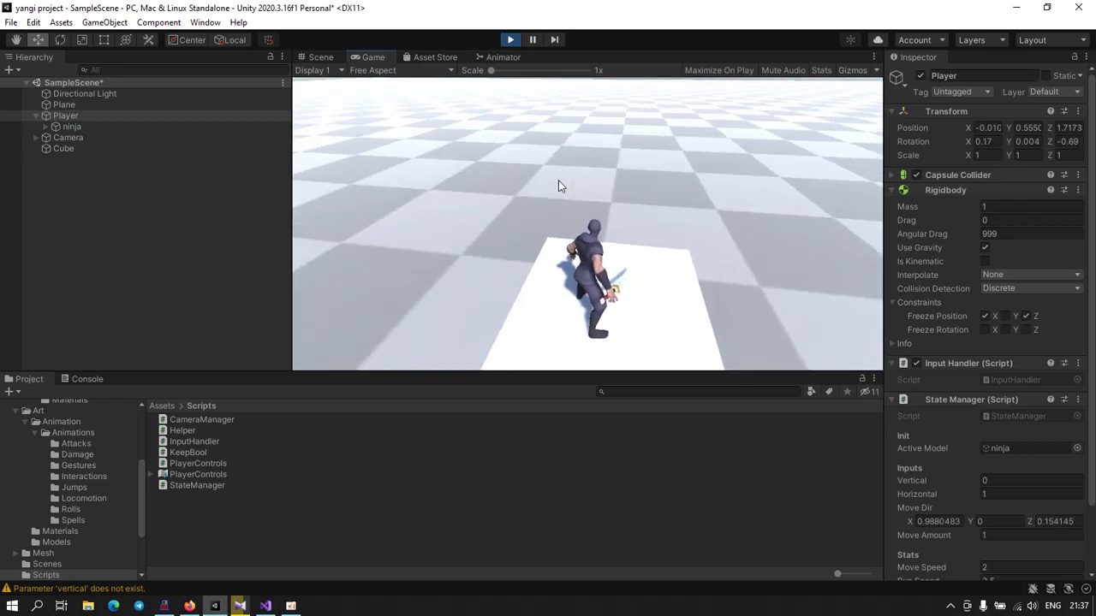
key("a")
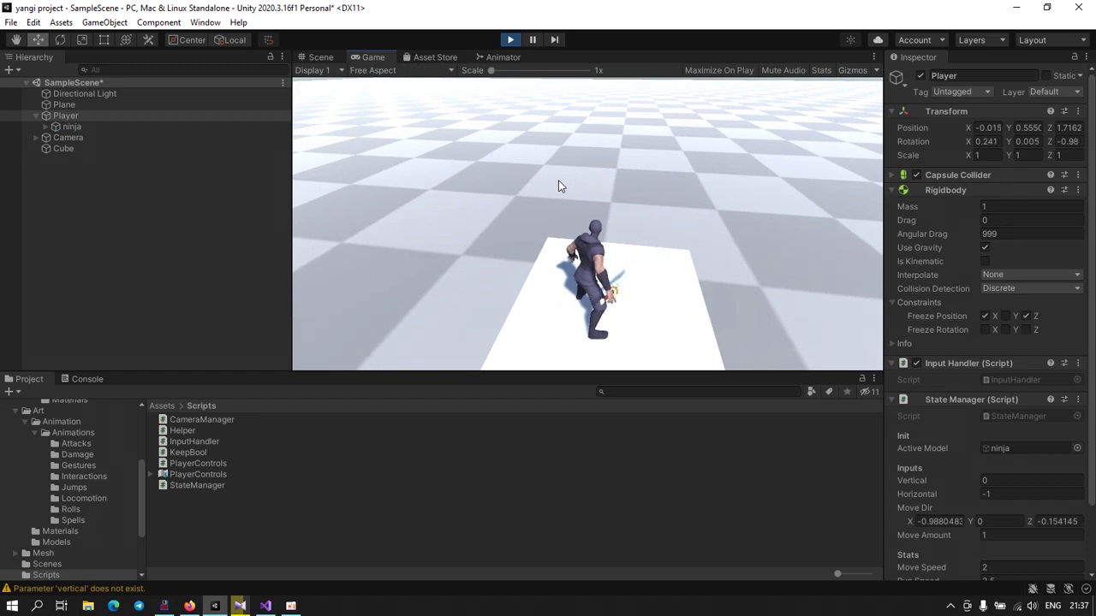
scroll(919, 491, "down", 3)
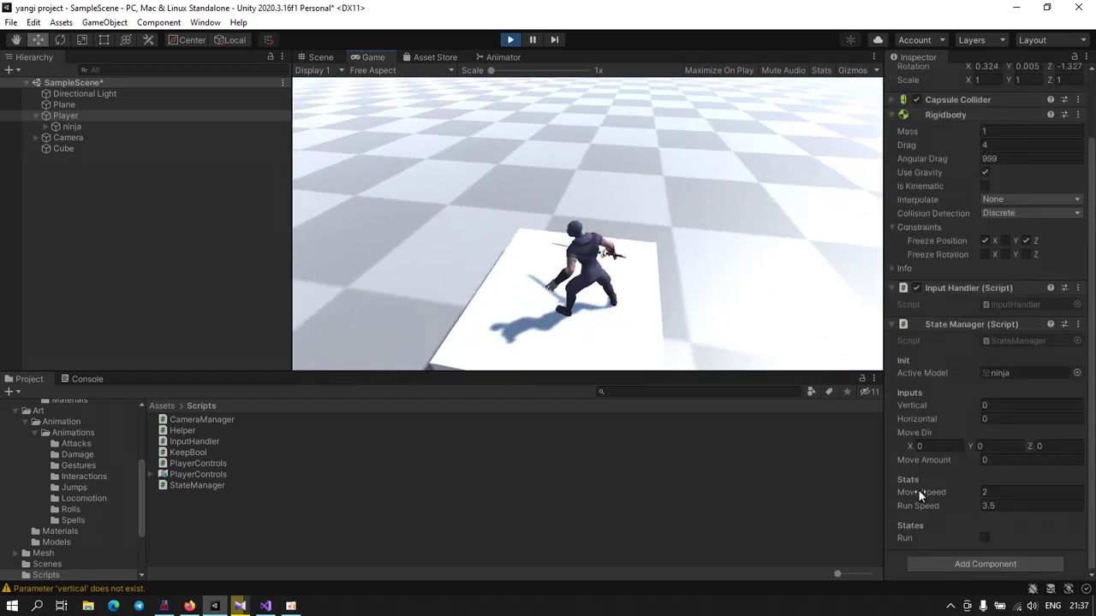
Step: Tick Run in the State Manager, run the ninja forward, then stop play mode
left_click(985, 538)
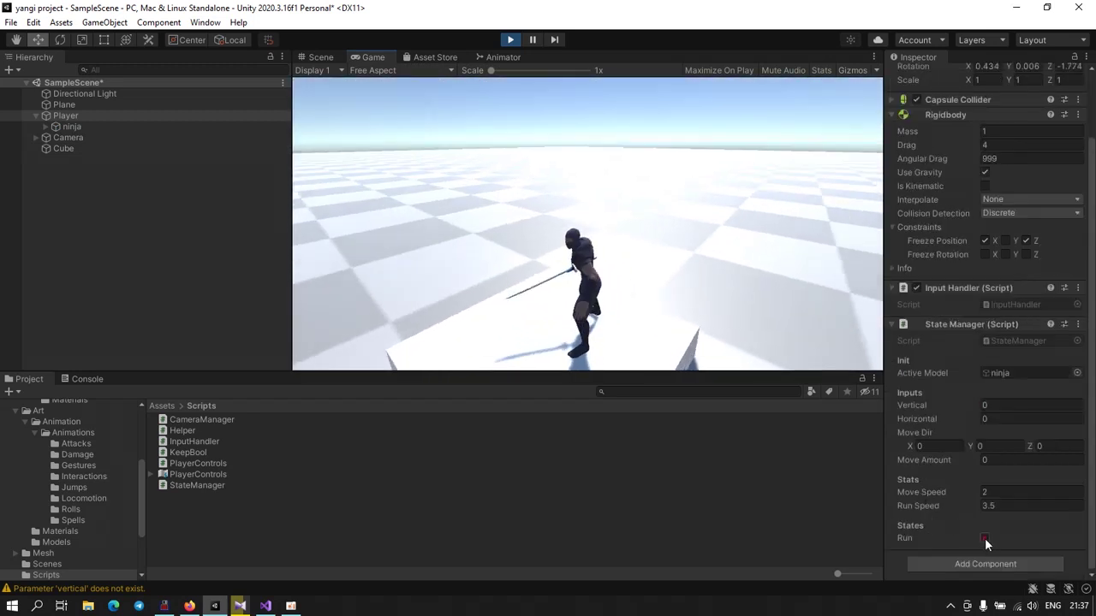
left_click(554, 309)
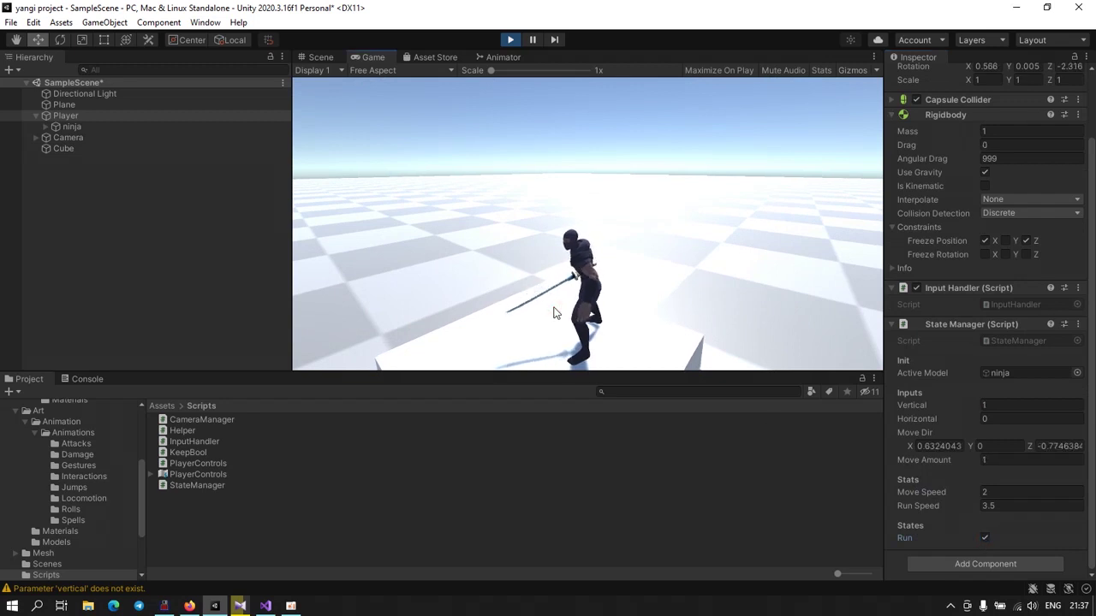
key("w")
key("w")
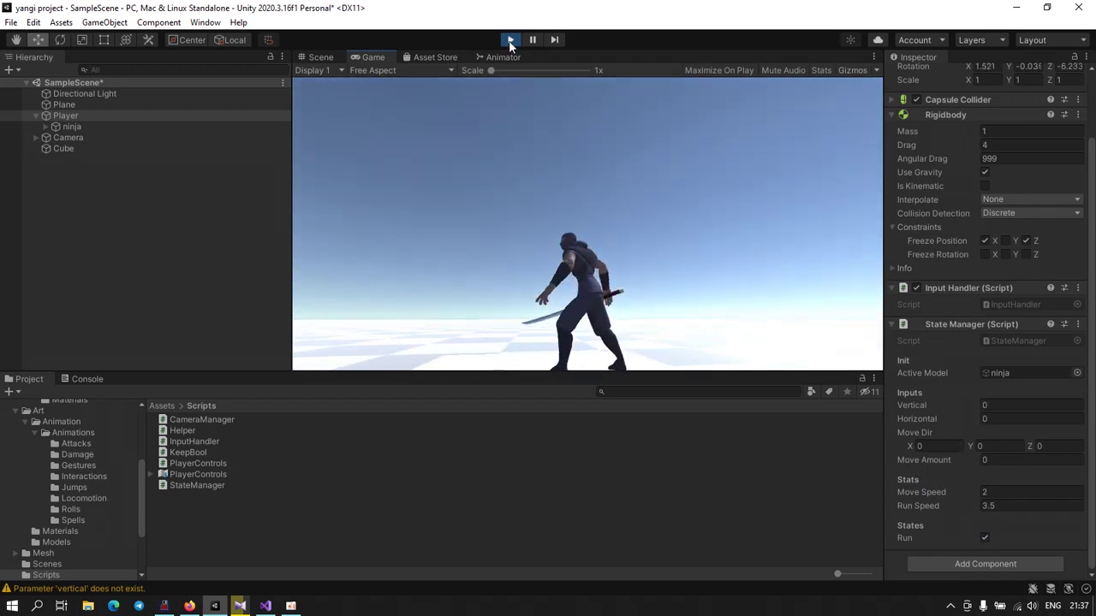
left_click(509, 39)
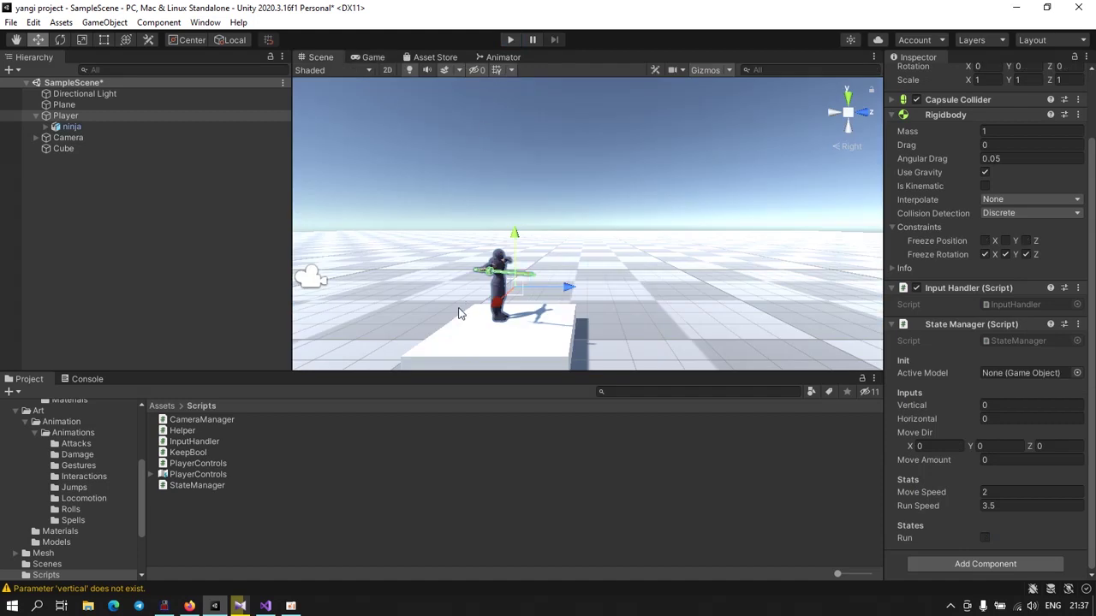
Step: Check the Player controller's parameter names, such as Horizontal and Vertical, in Unity's Animator
key("alt+Tab")
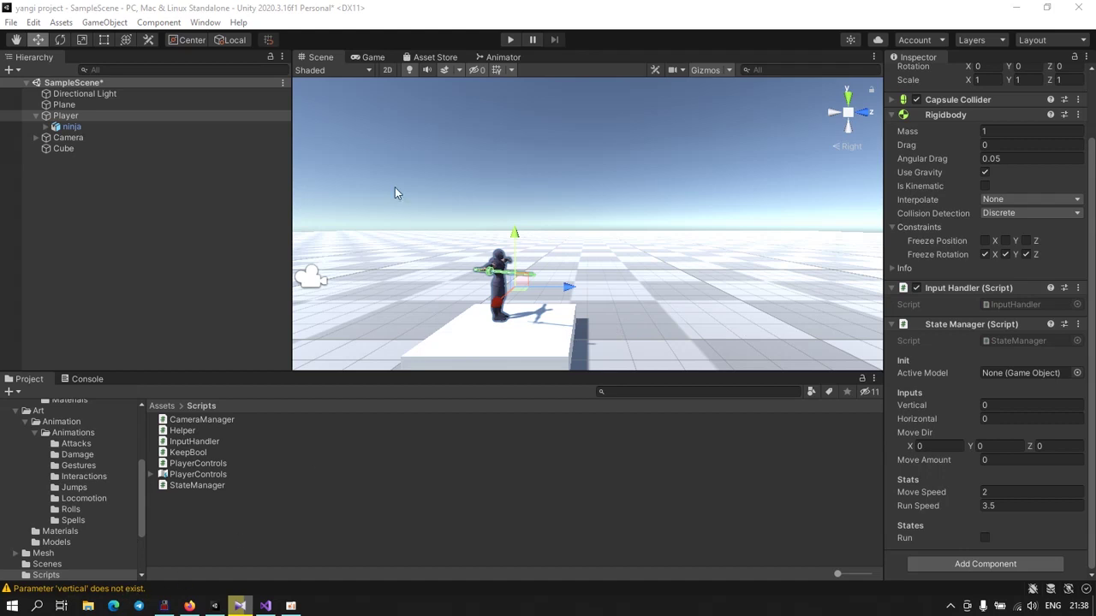
left_click(501, 58)
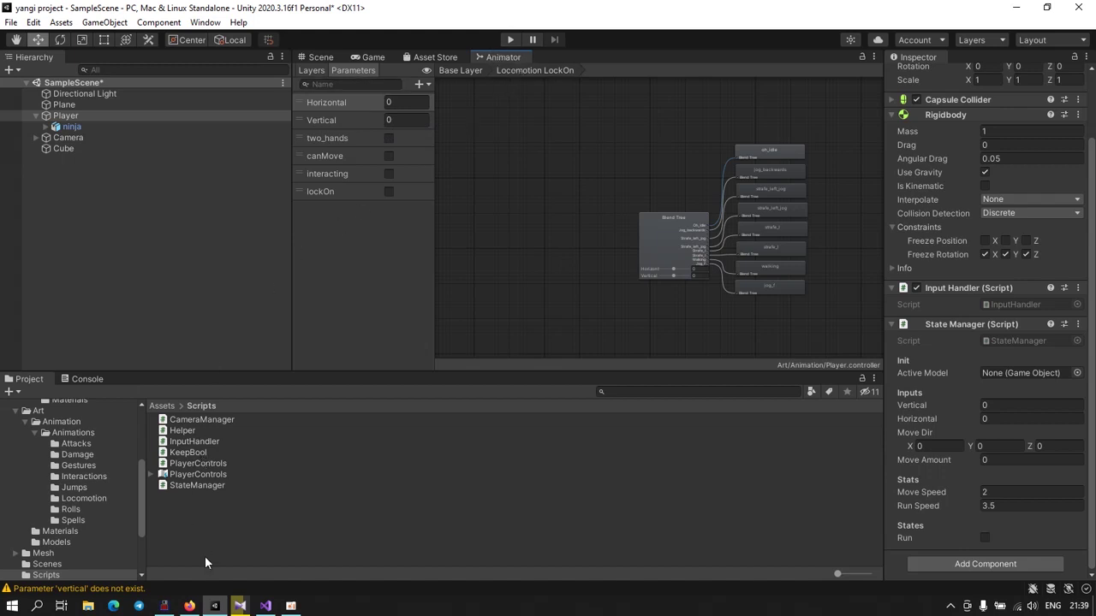
Step: Capitalise the parameter on line 73 to "Vertical" and save StateManager.cs
left_click(266, 606)
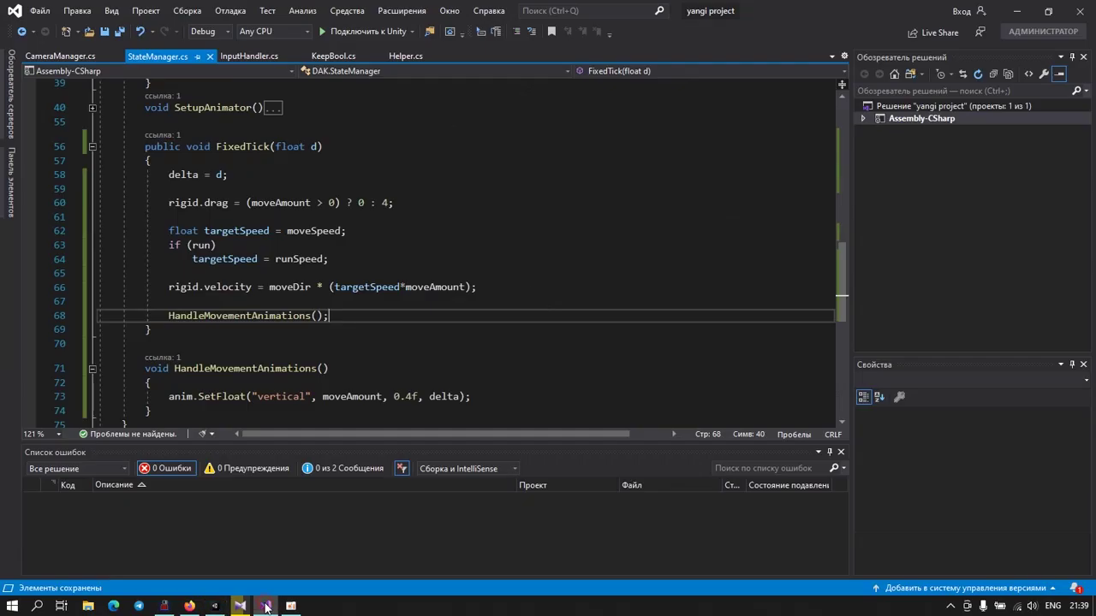
left_click(262, 398)
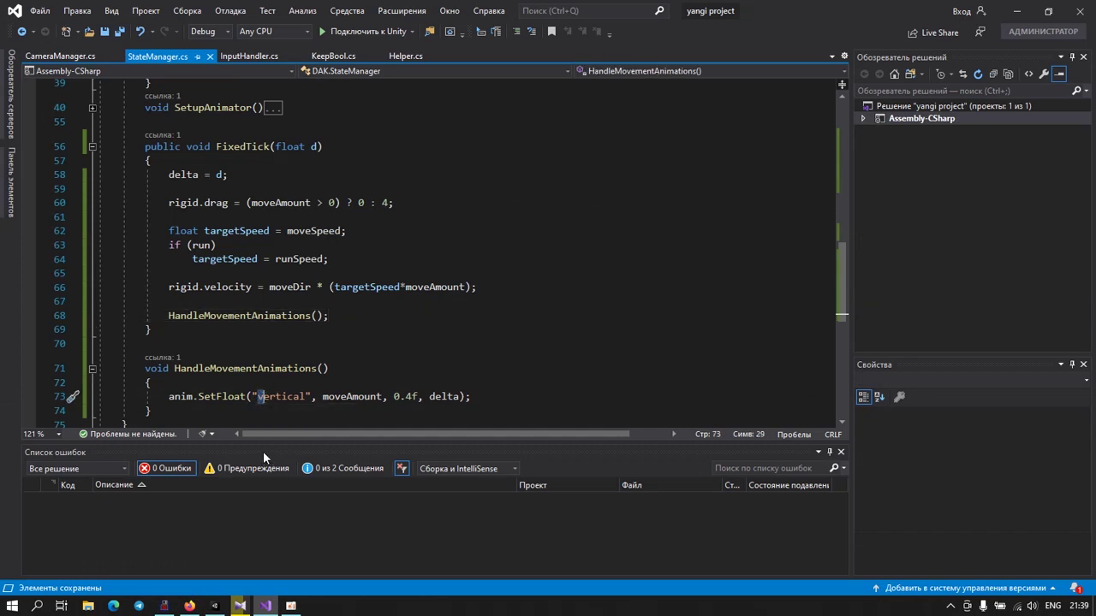
type("V")
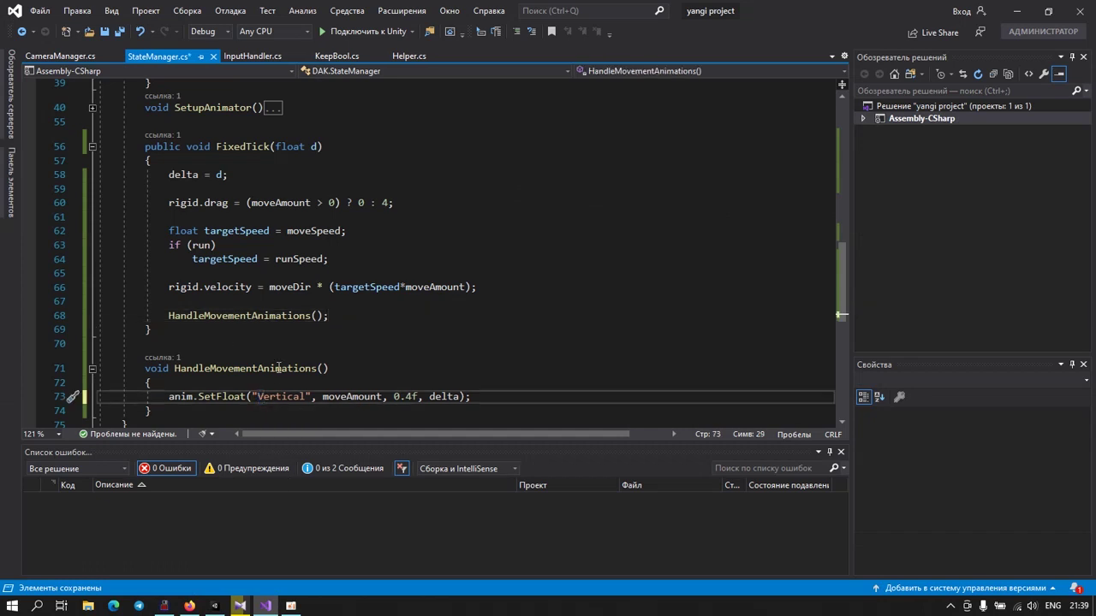
left_click(119, 30)
left_click(221, 606)
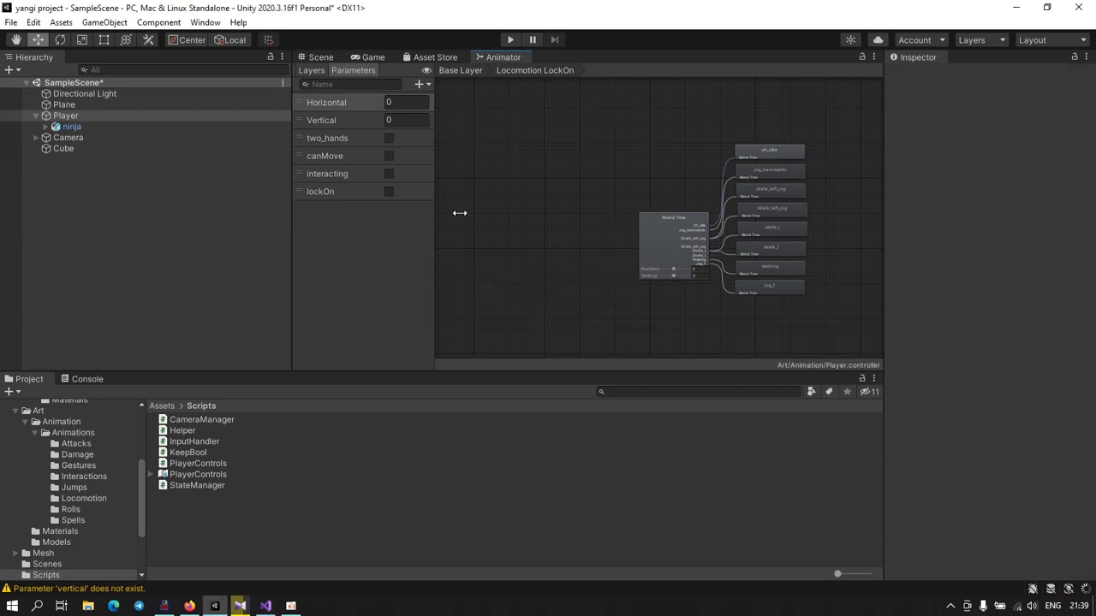
Step: Start play mode, run the ninja forward, and inspect the Player's components in the Scene view
left_click(511, 41)
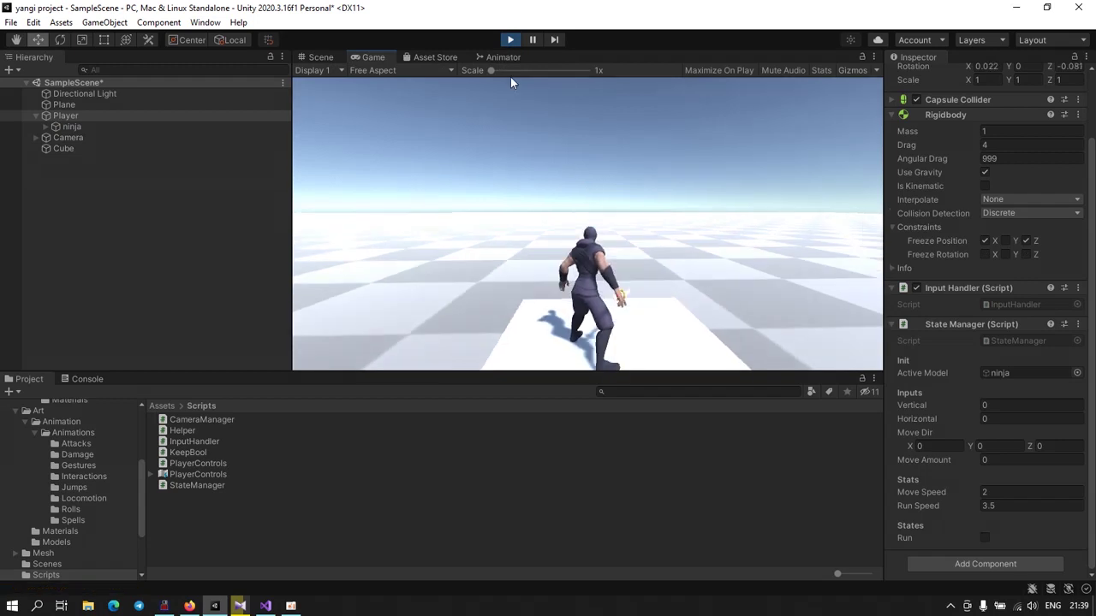
key("w")
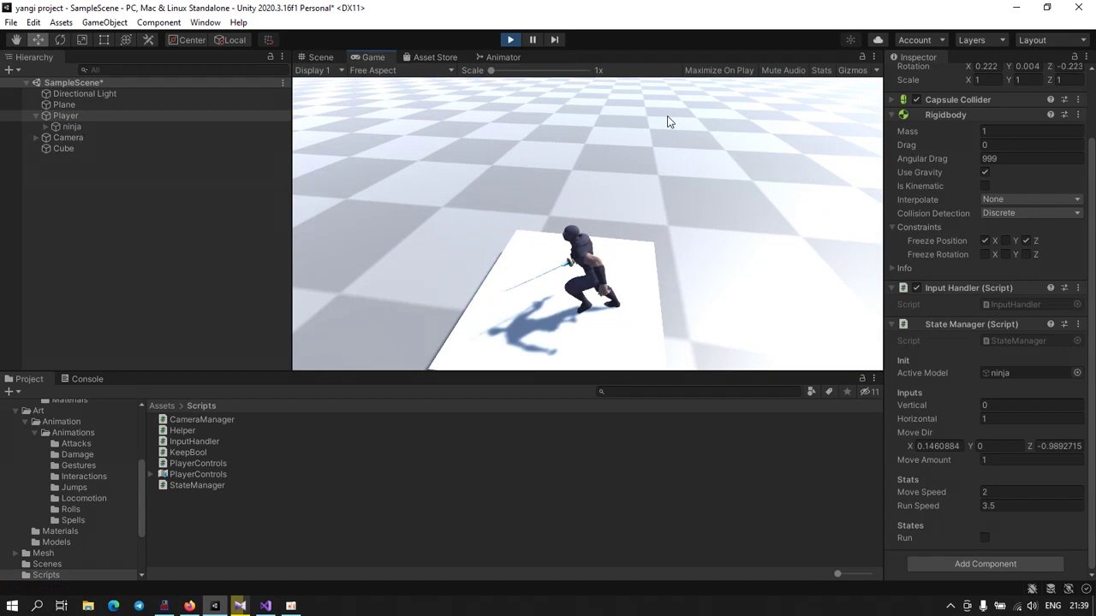
key("w")
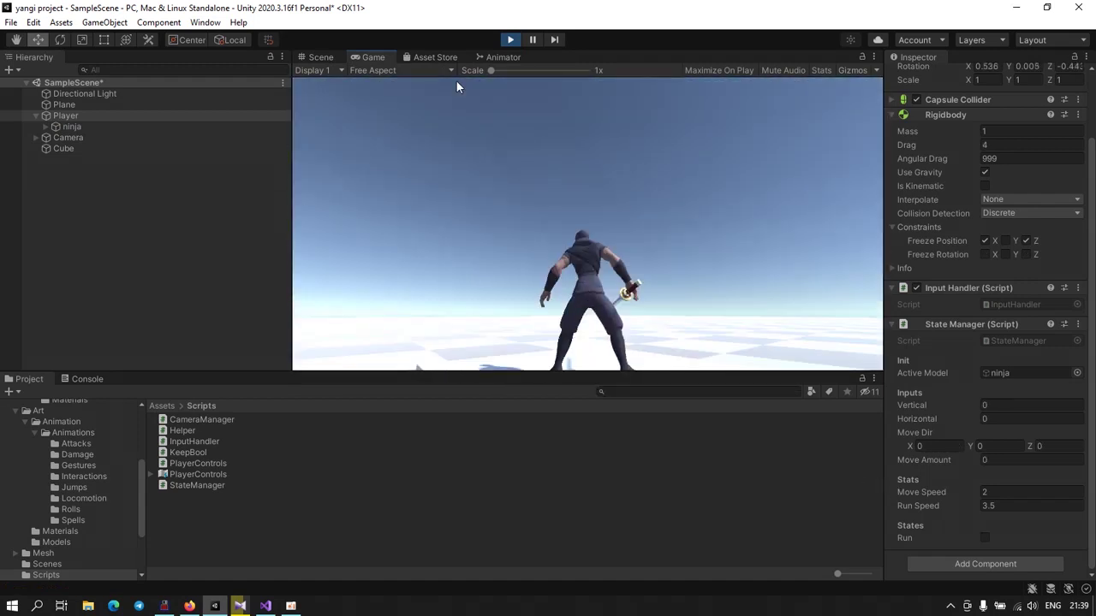
left_click(322, 57)
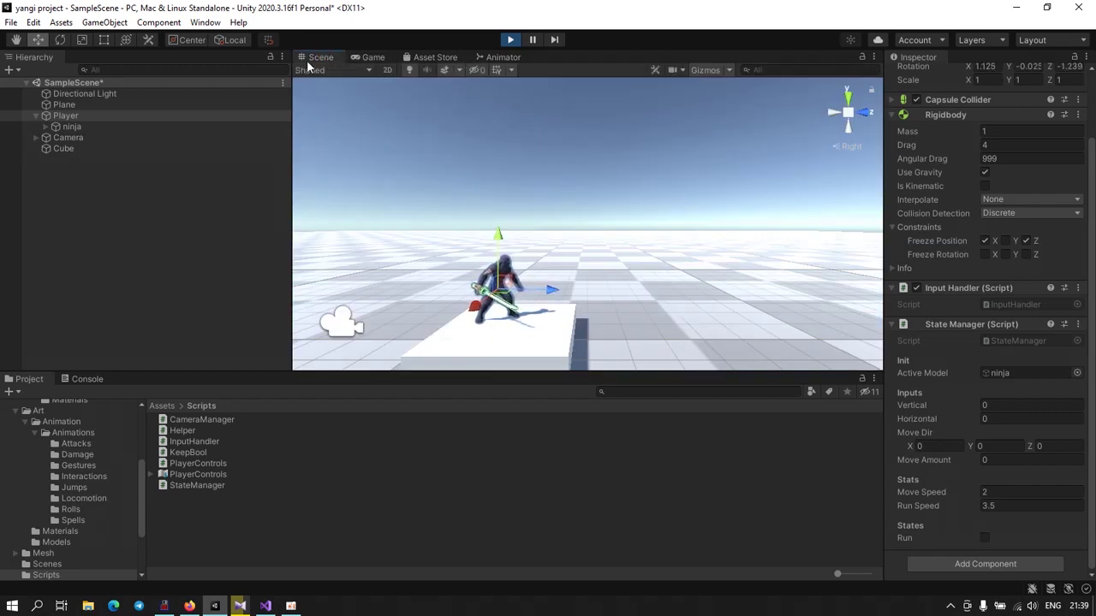
left_click(65, 117)
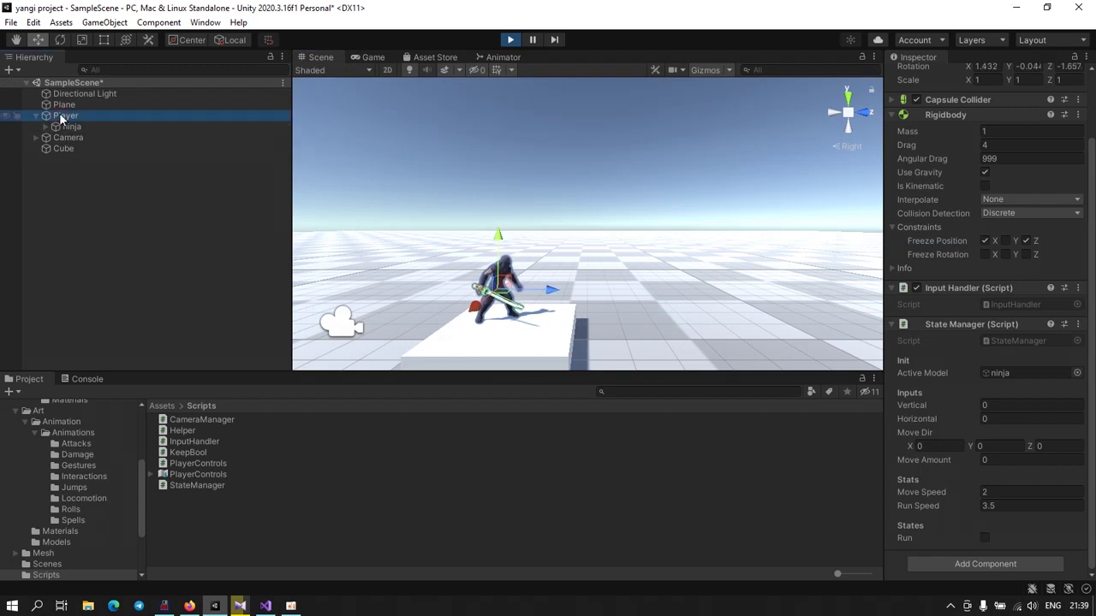
left_click(66, 127)
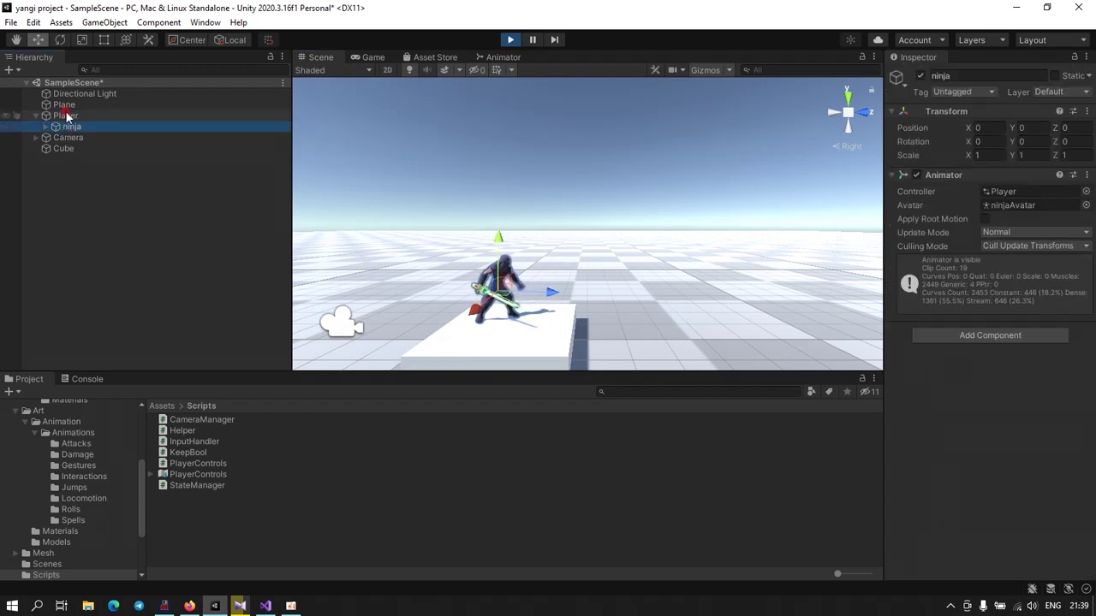
left_click(69, 116)
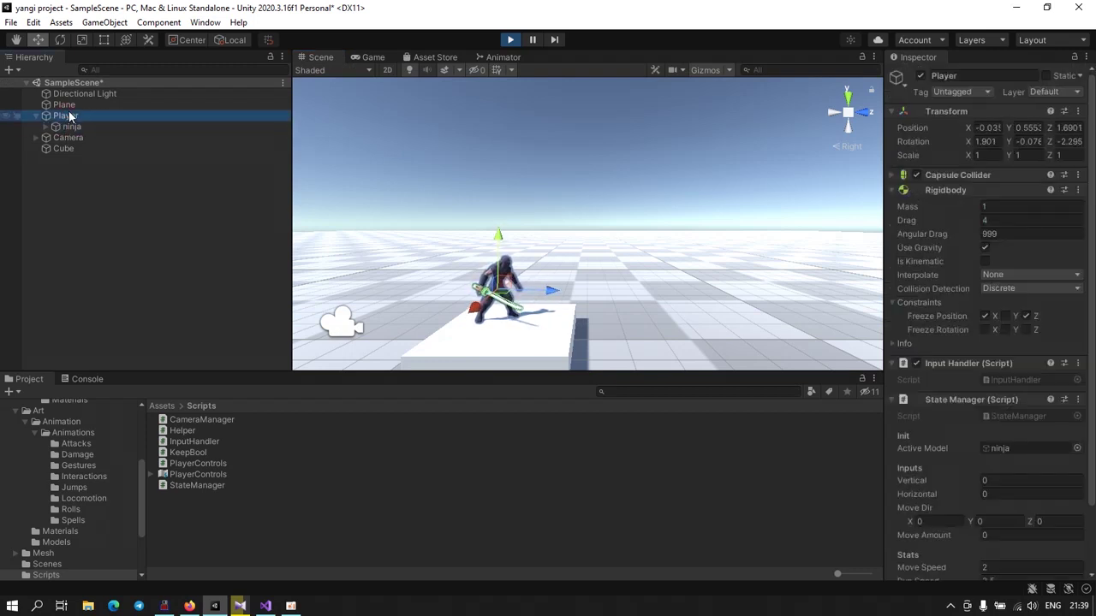
left_click(893, 175)
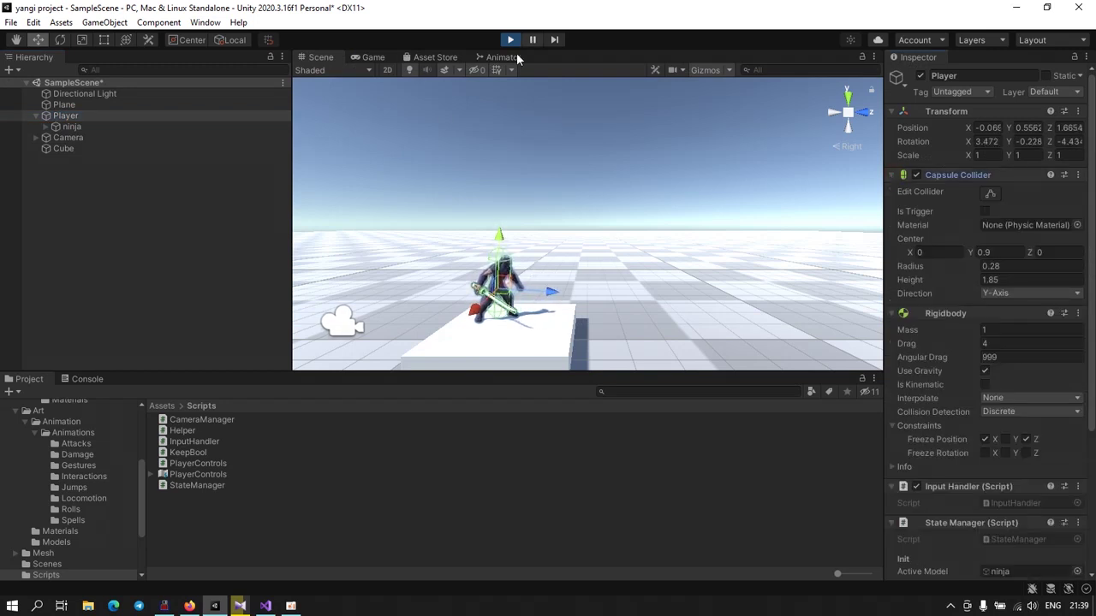
left_click(375, 56)
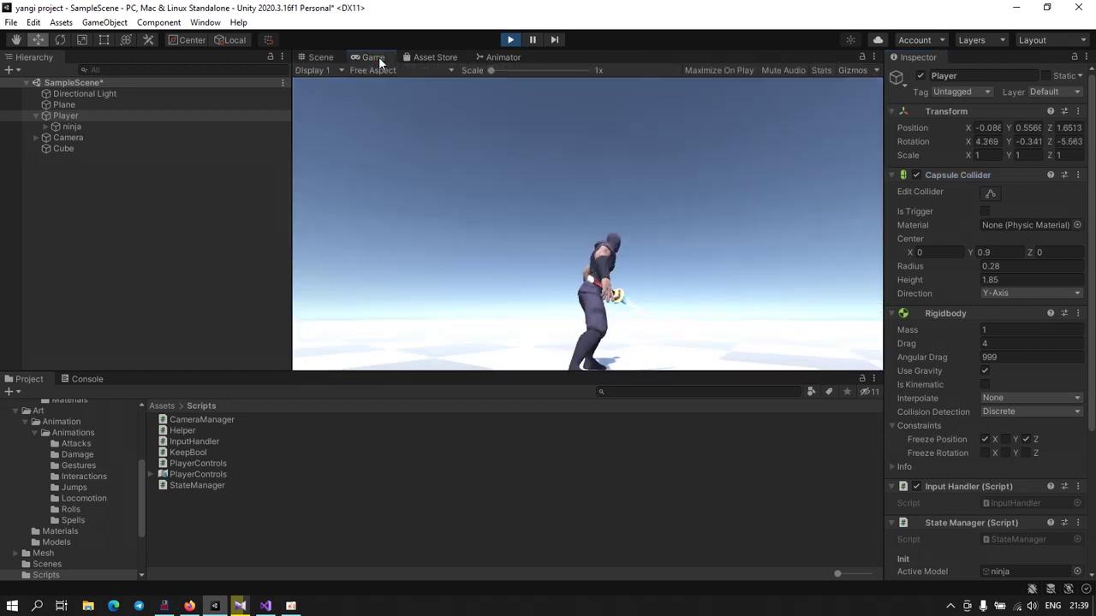
Step: In the Game view, enable Run, move the ninja forward and sideways, then stop playing
key("w")
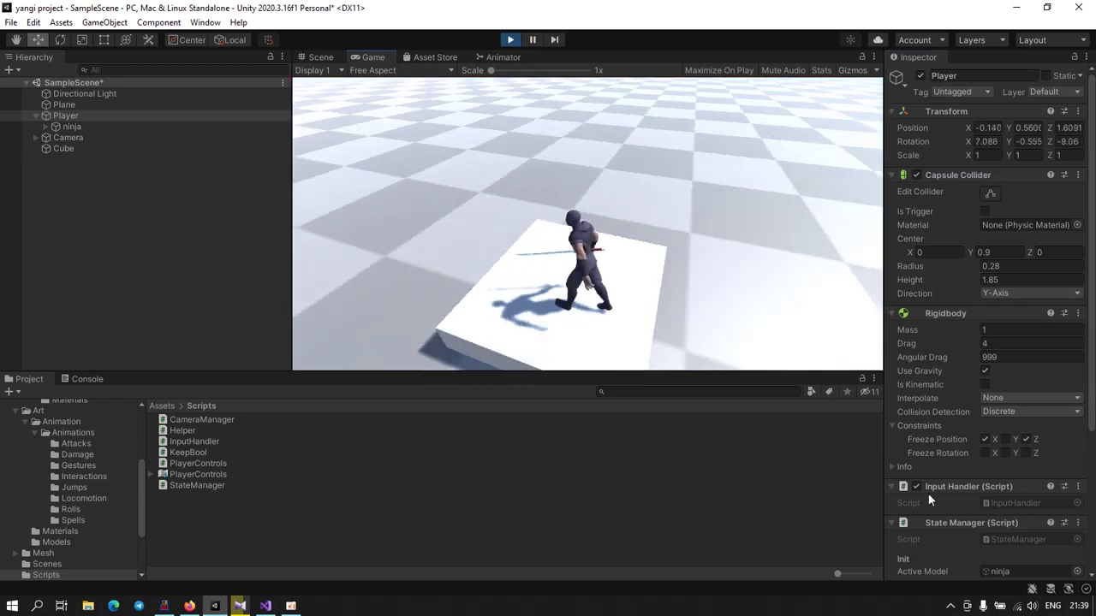
scroll(916, 520, "down", 5)
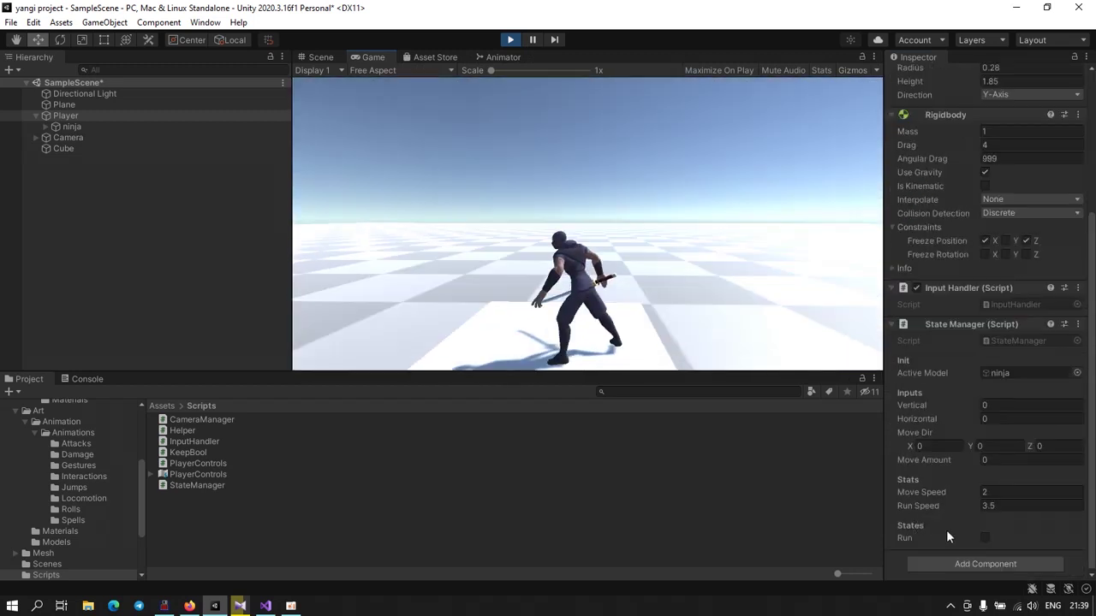
left_click(985, 538)
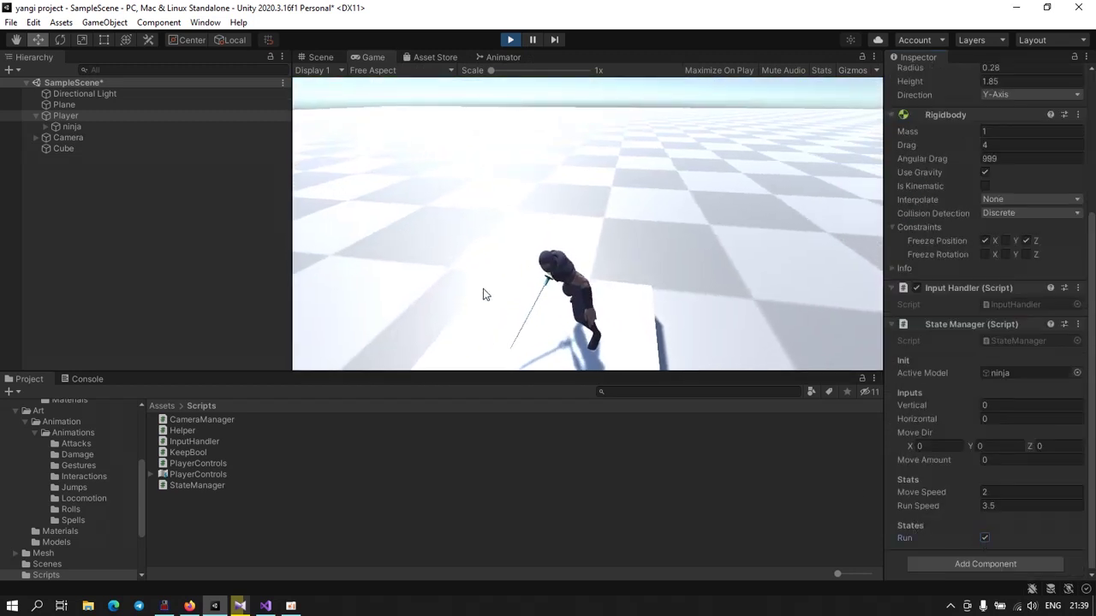
key("w")
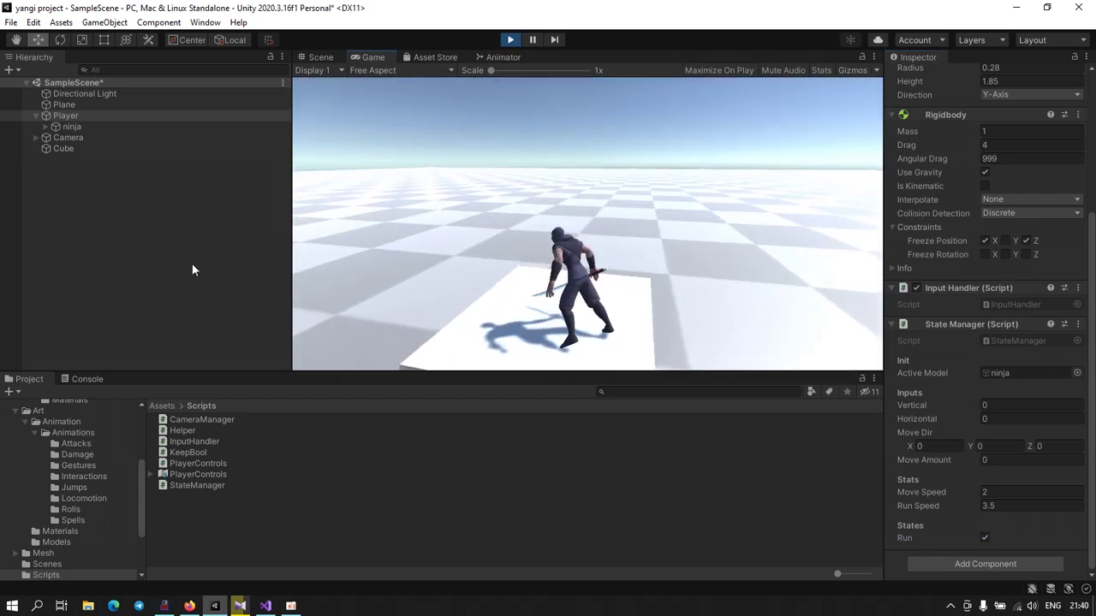
key("d")
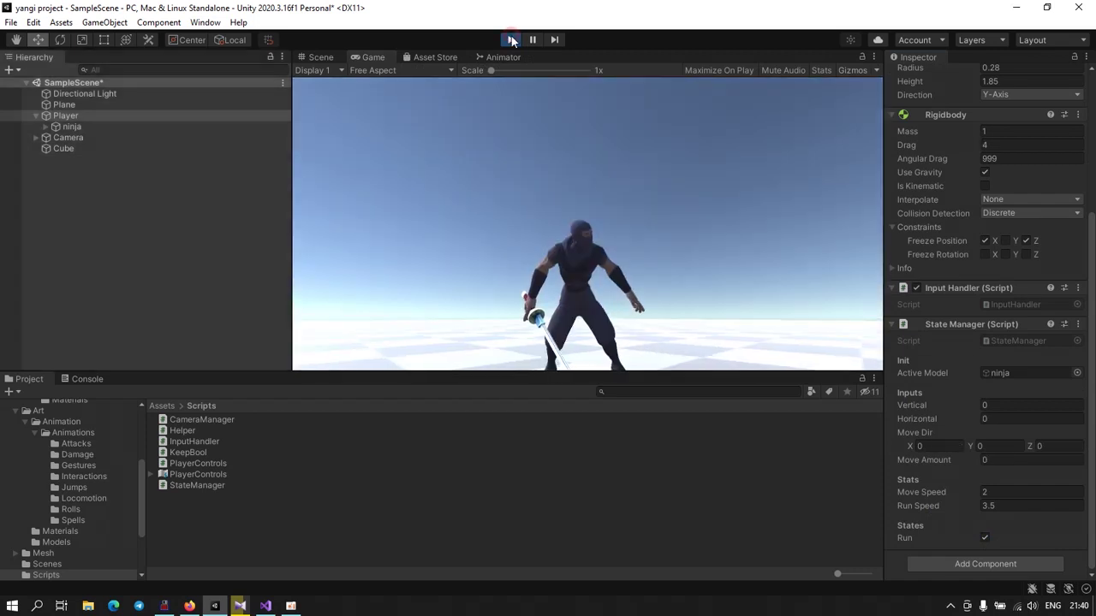
left_click(510, 39)
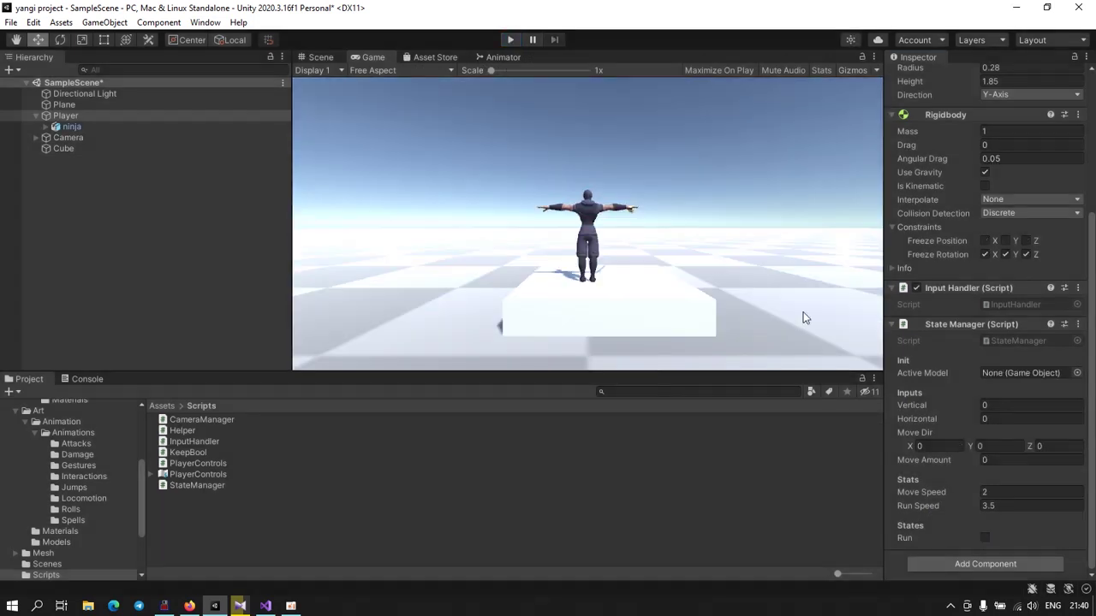
Step: Uncheck the Rigidbody's Freeze Rotation Y and retest running in all four WASD directions
left_click(1005, 255)
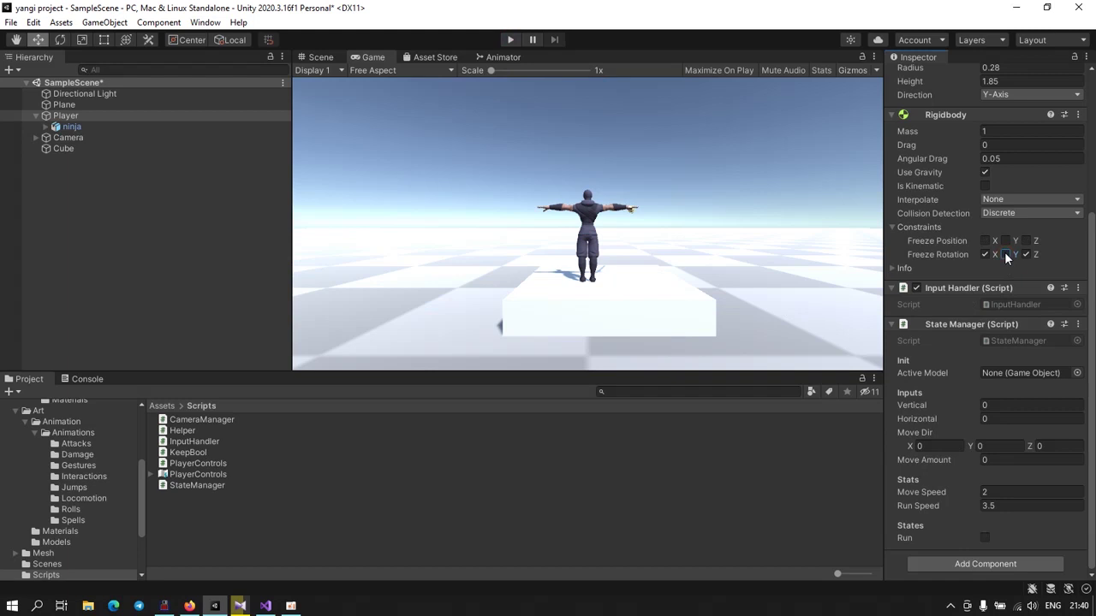
left_click(511, 40)
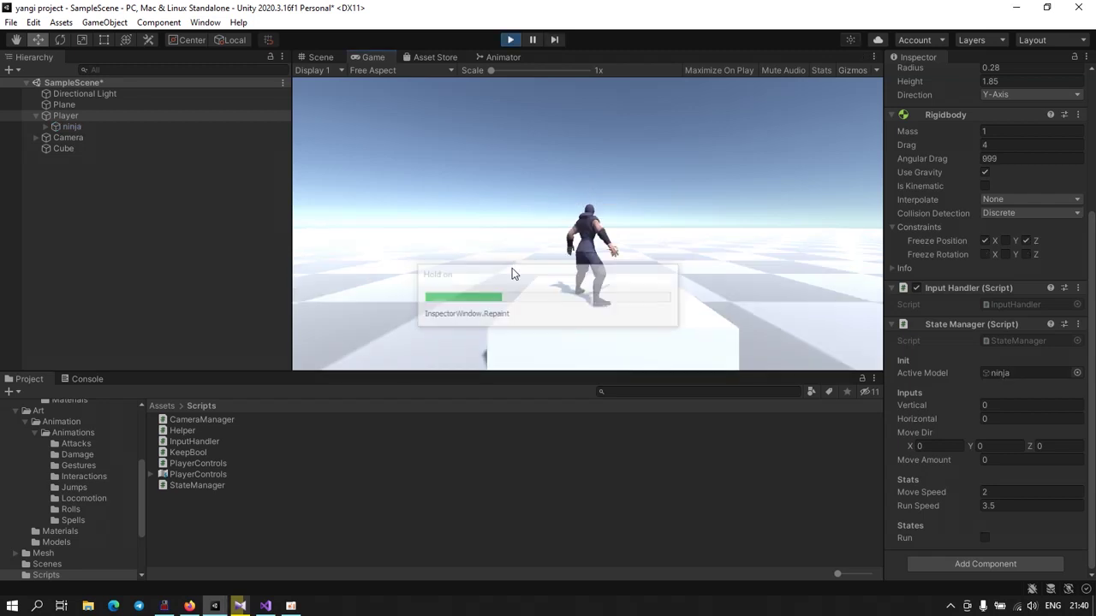
key("w")
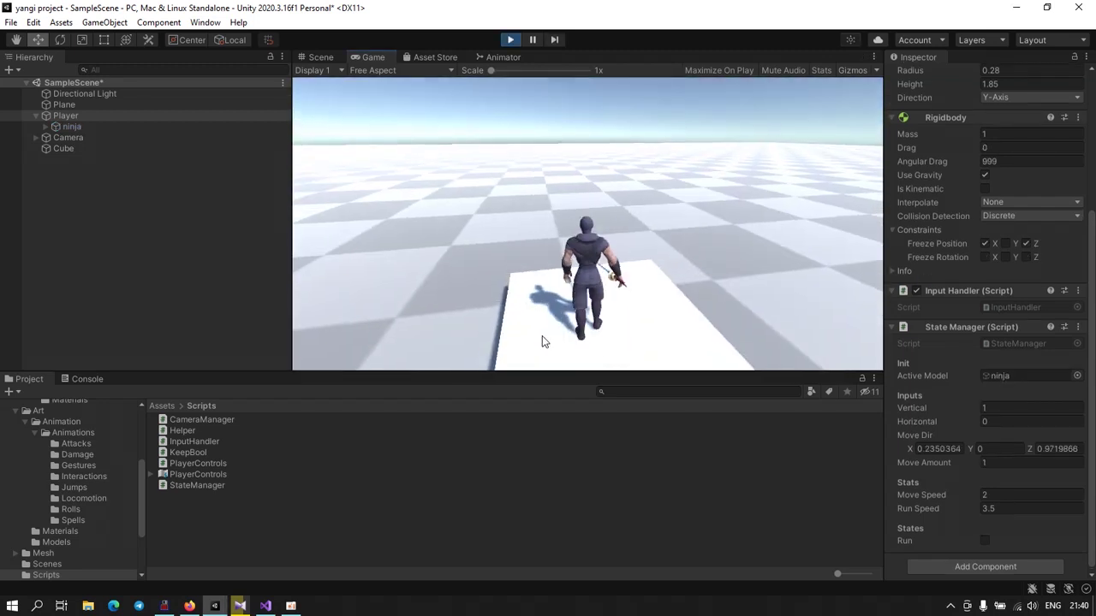
key("d")
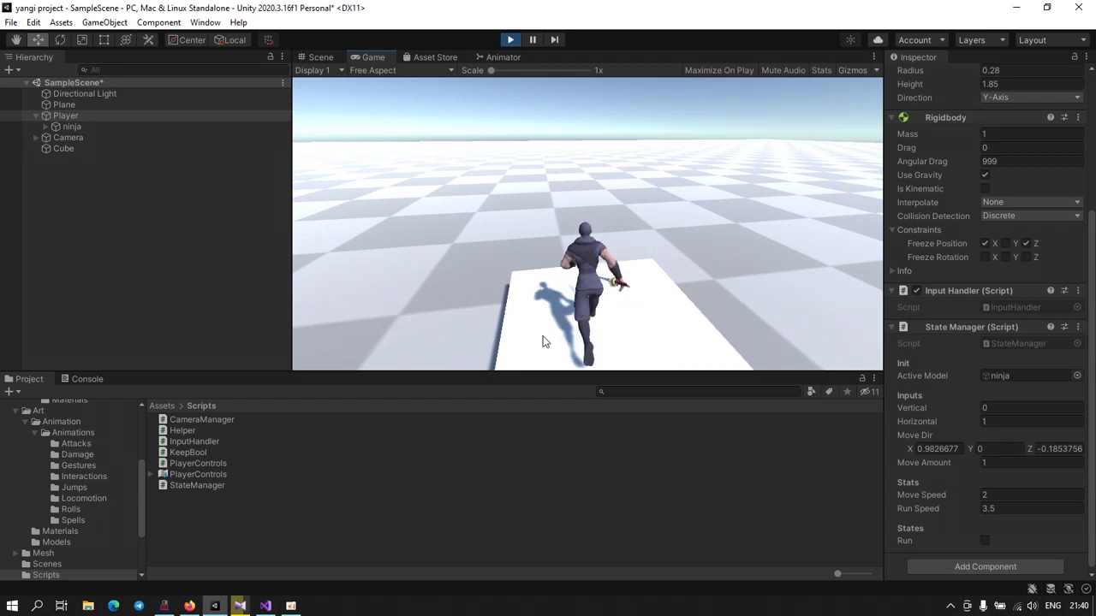
key("a")
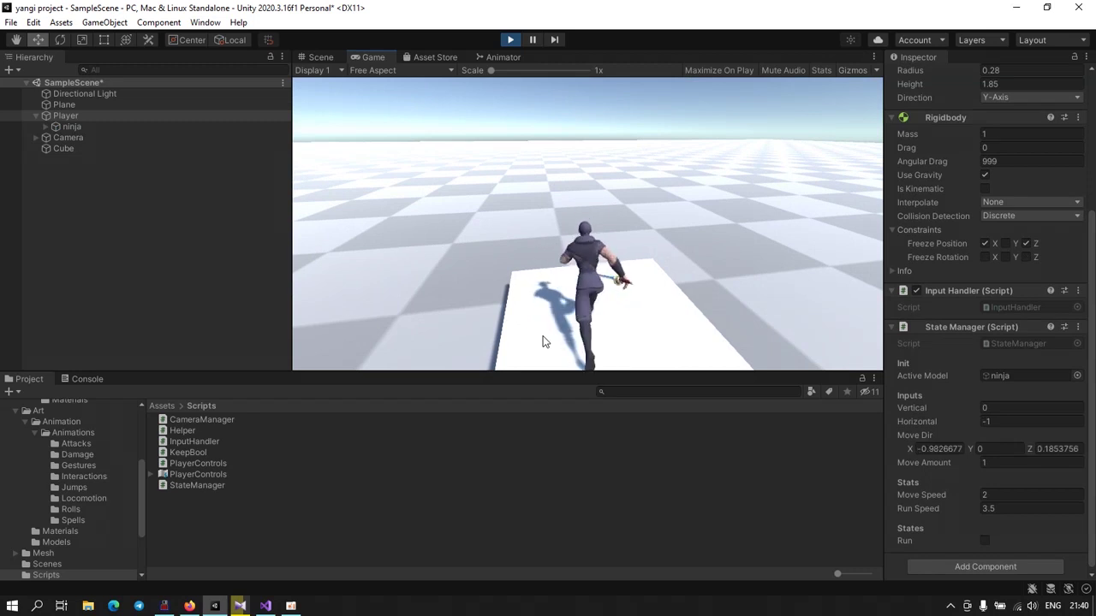
key("w")
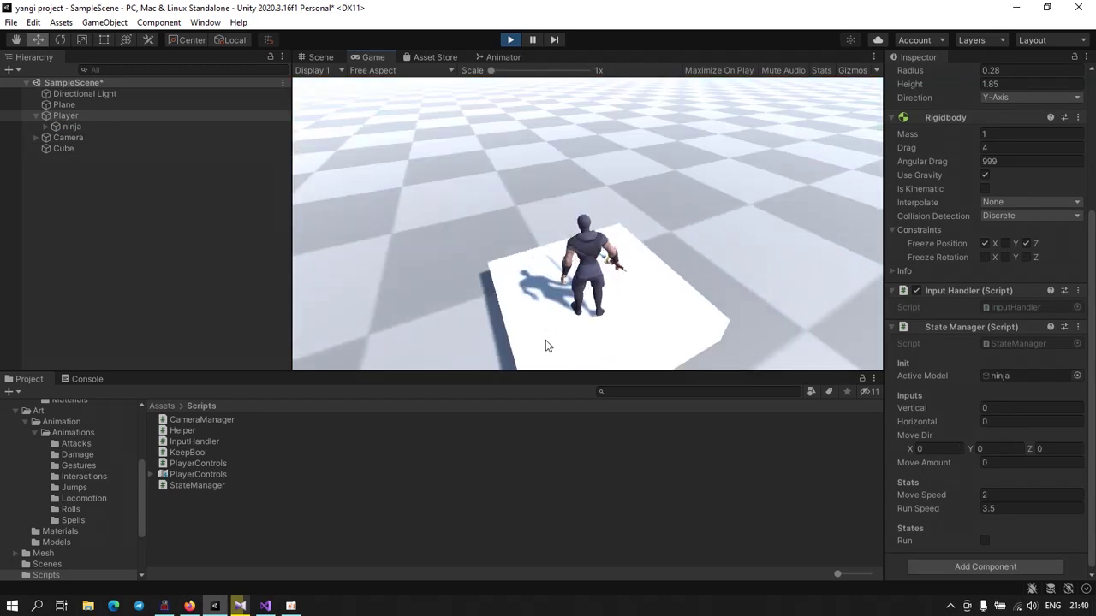
key("s")
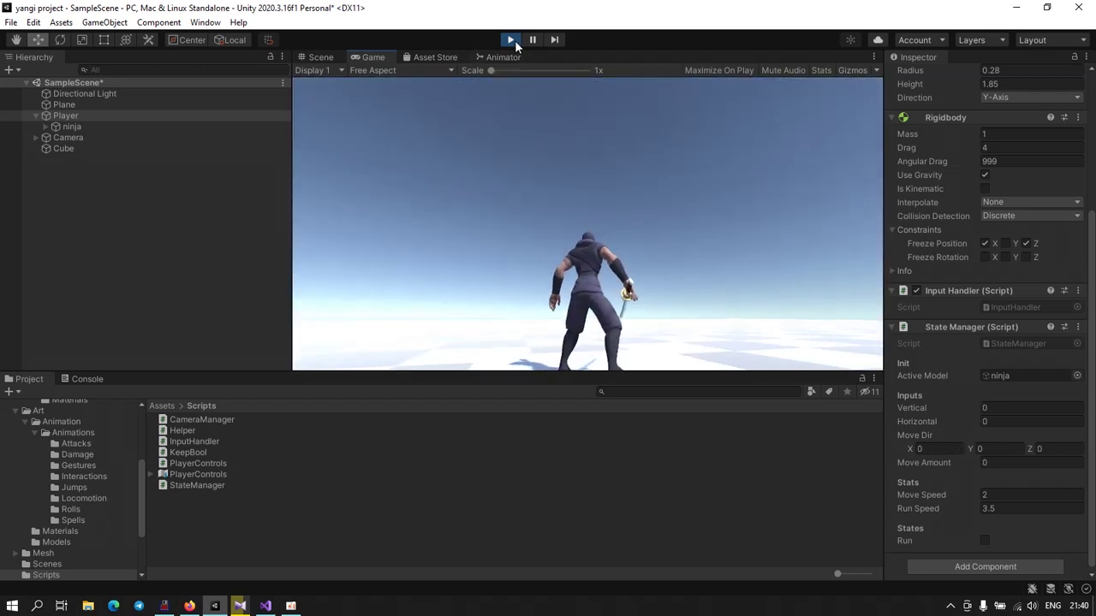
left_click(512, 38)
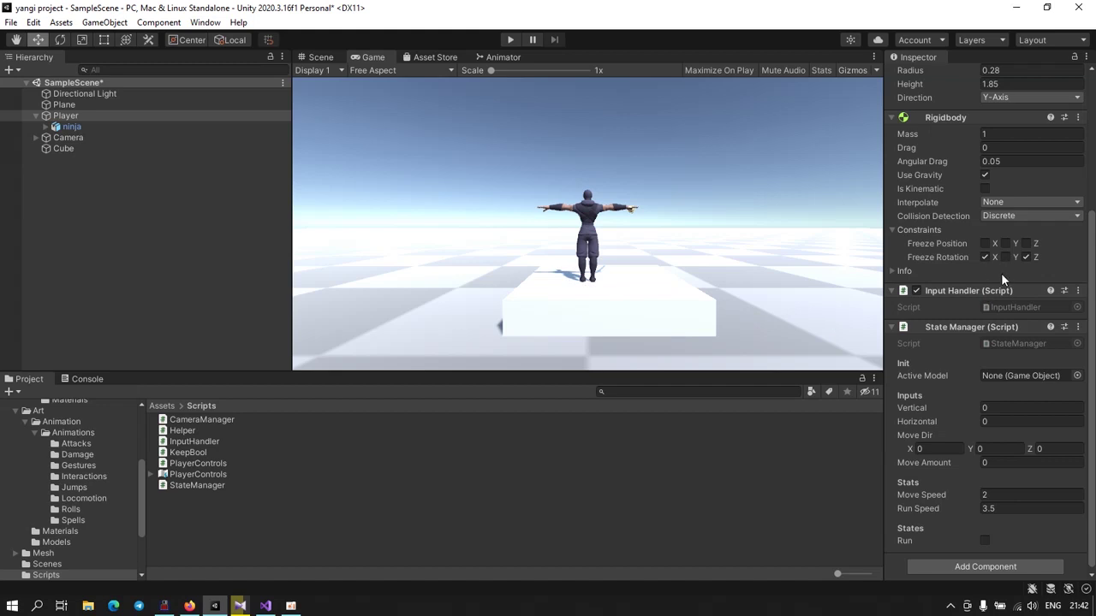
Step: During play, swap the Rigidbody constraints from freezing X position to freezing X and Z rotation
left_click(511, 40)
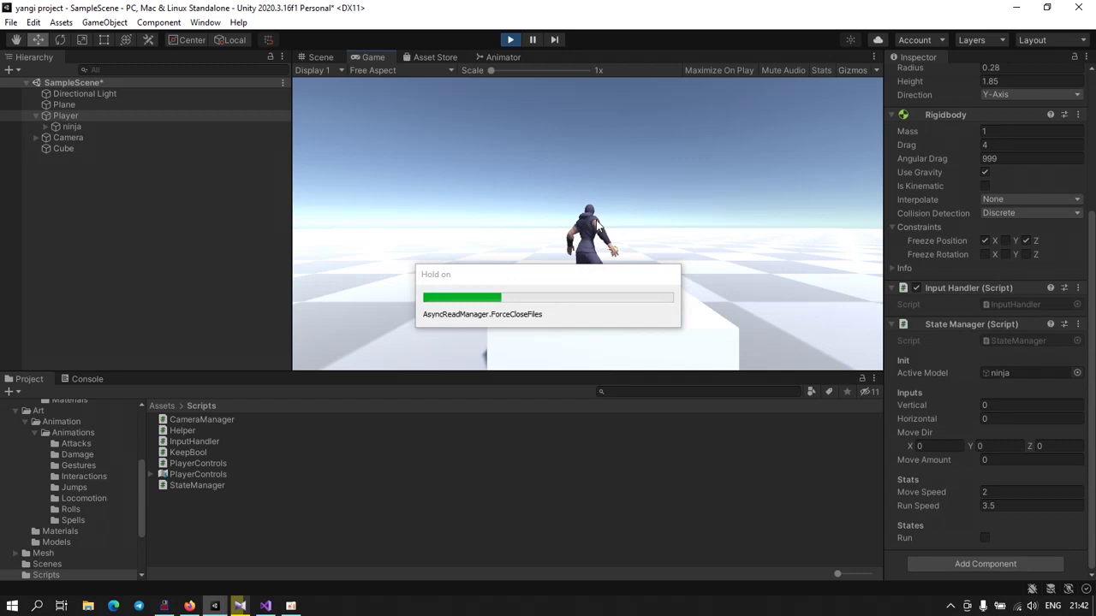
key("w")
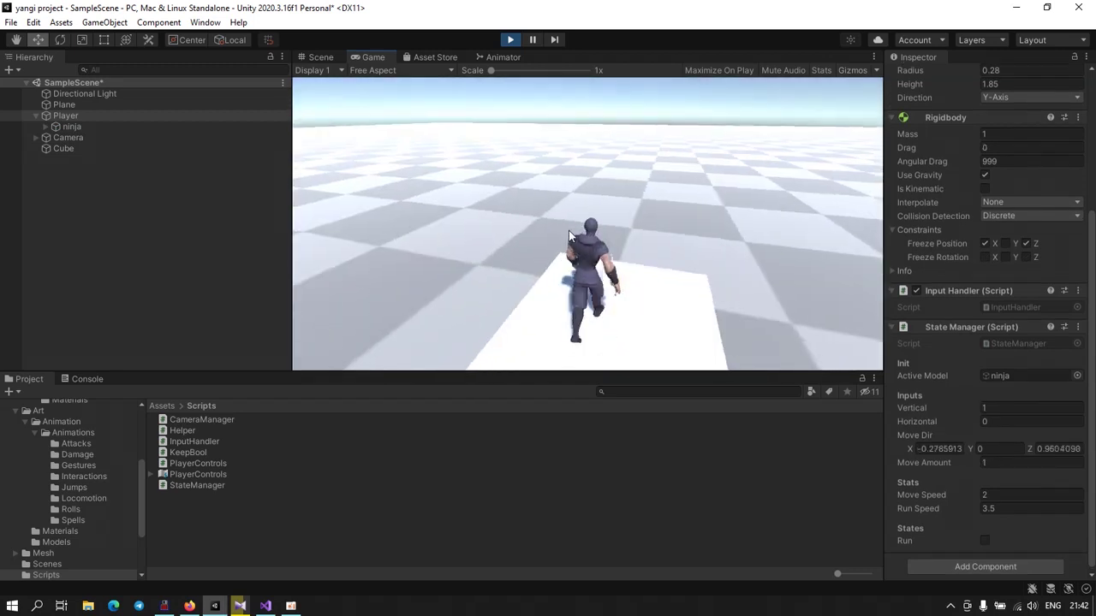
key("d")
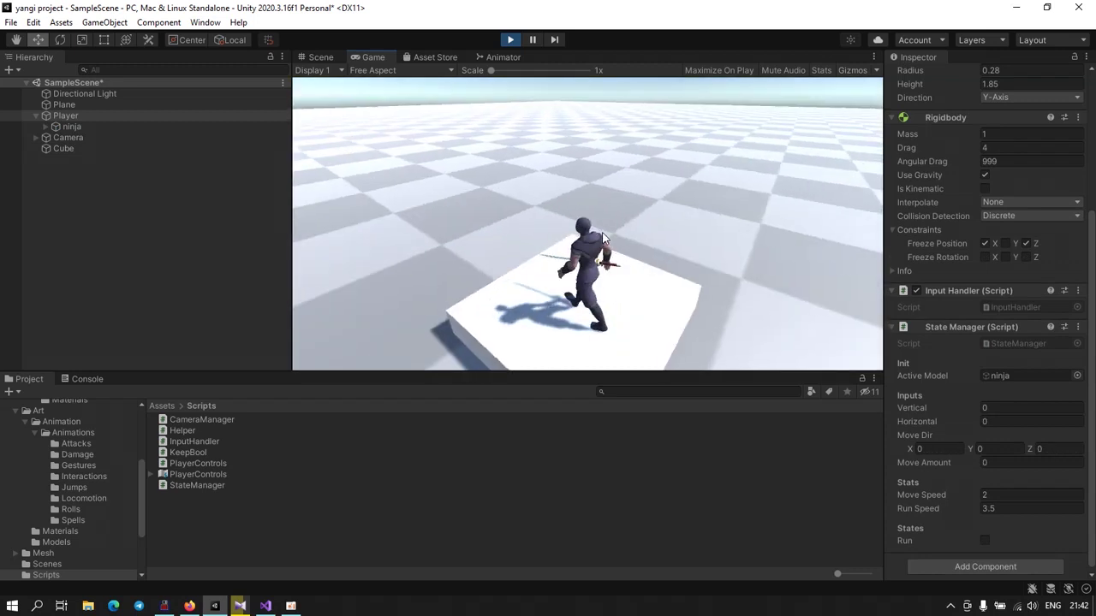
left_click(985, 243)
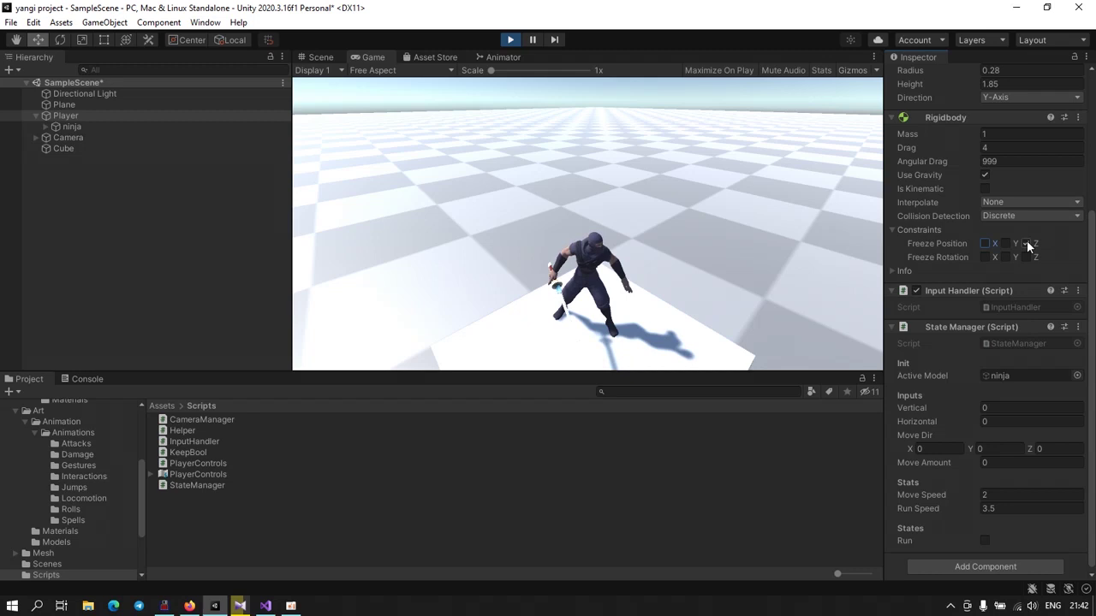
left_click(985, 257)
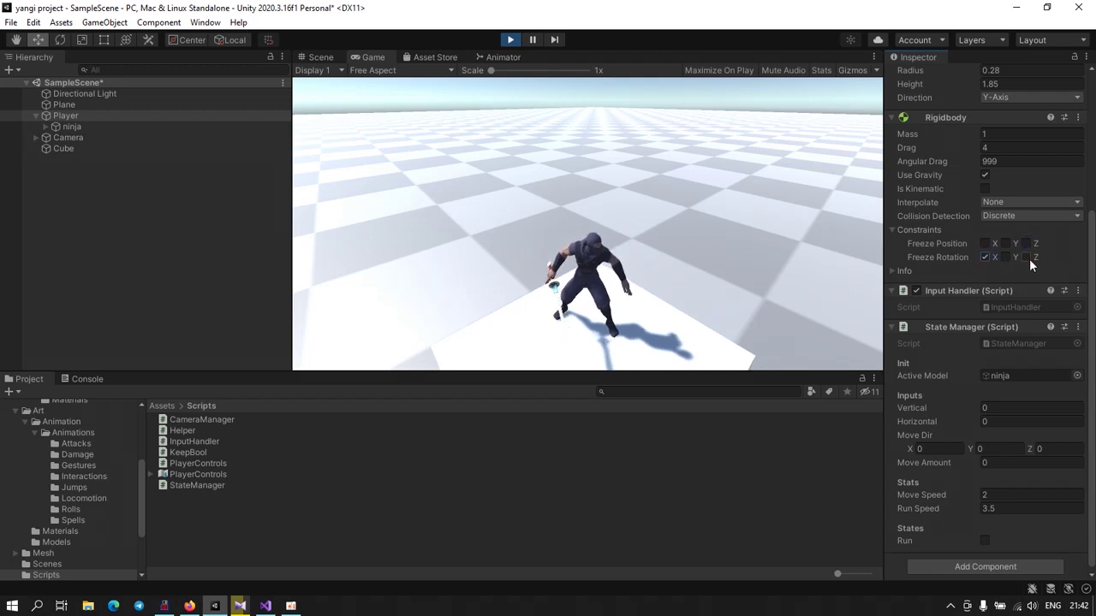
left_click(1027, 257)
Step: Run the ninja forward and left across the floor, then stop play mode
left_click(548, 239)
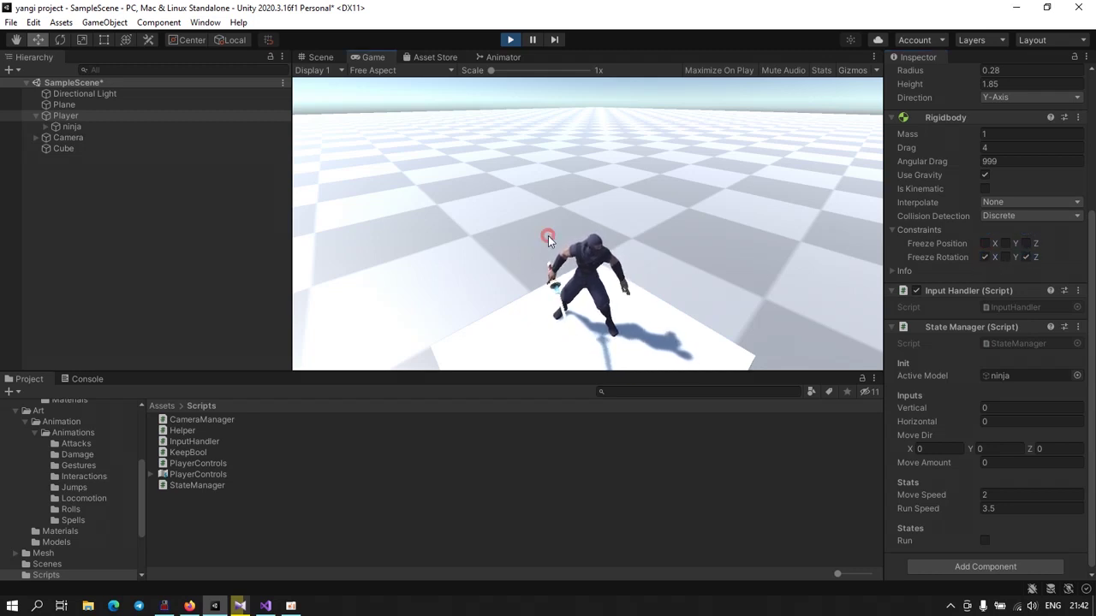
key("w")
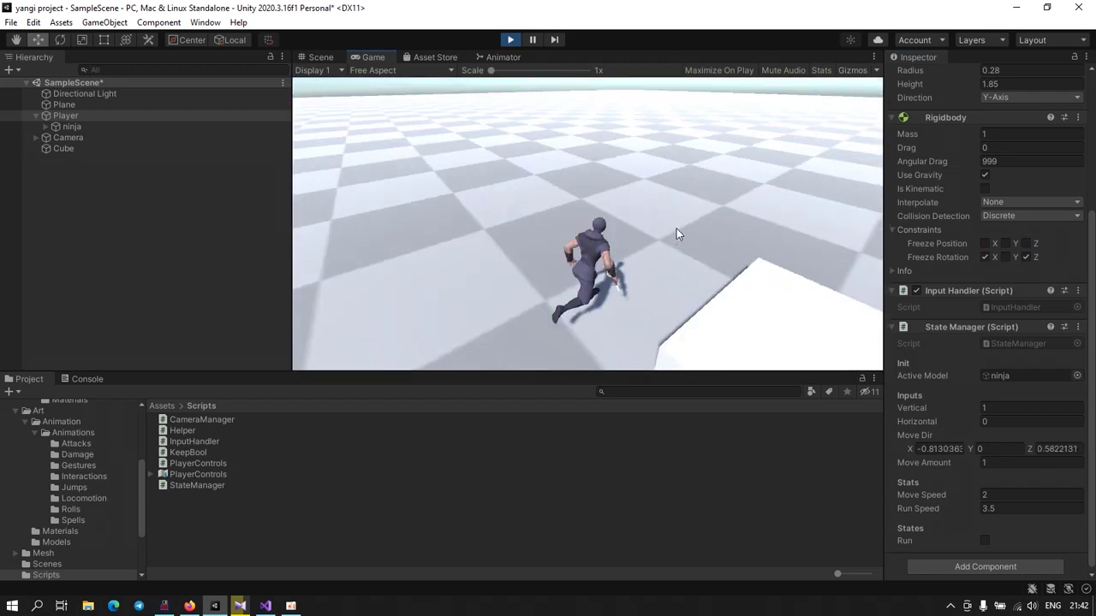
key("a")
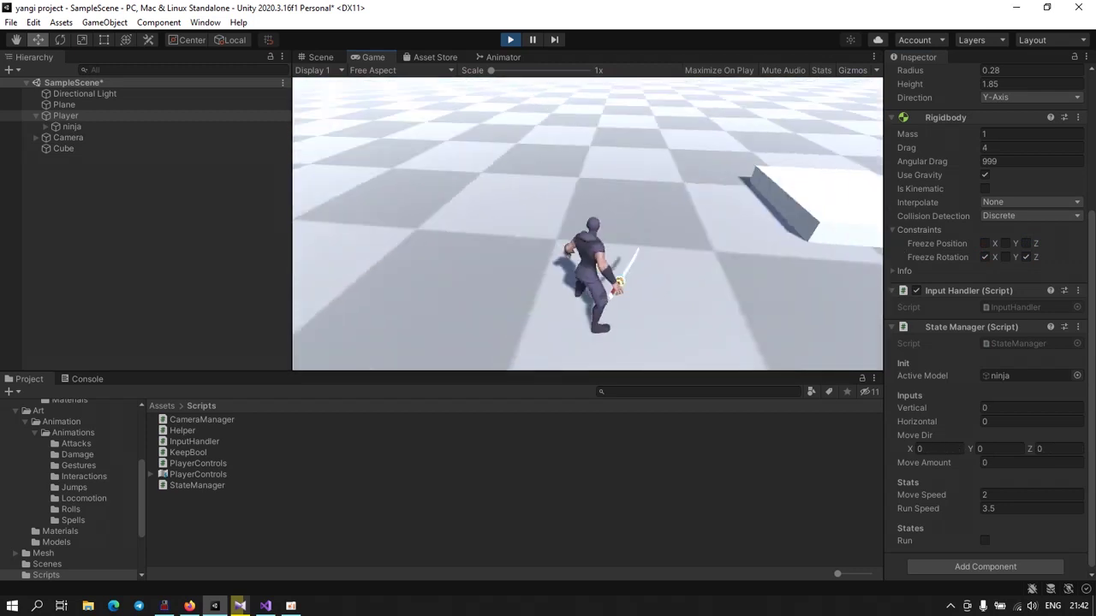
key("w")
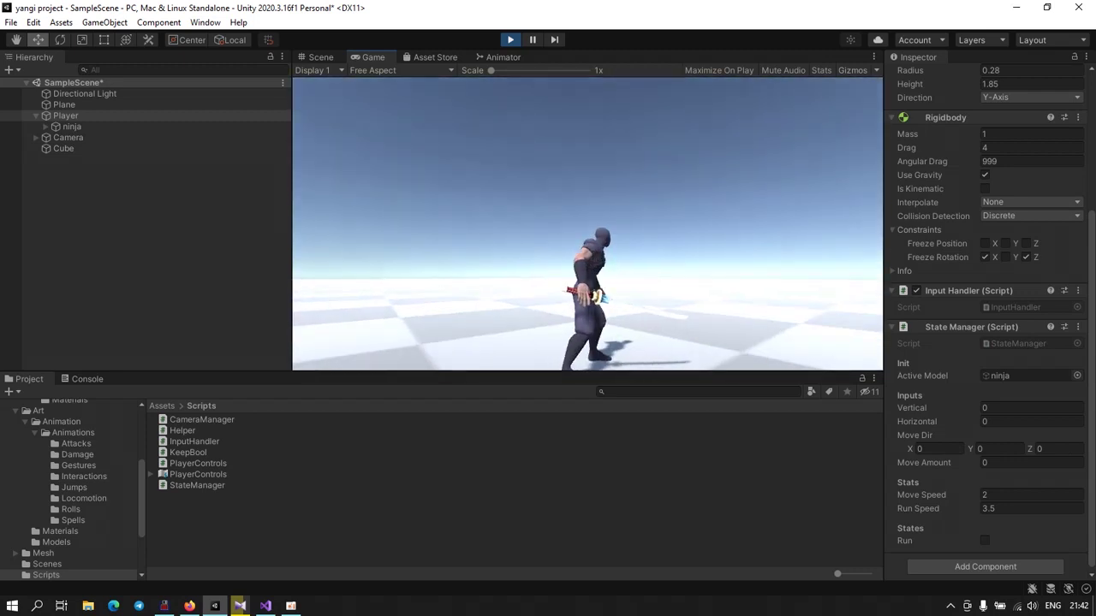
key("w")
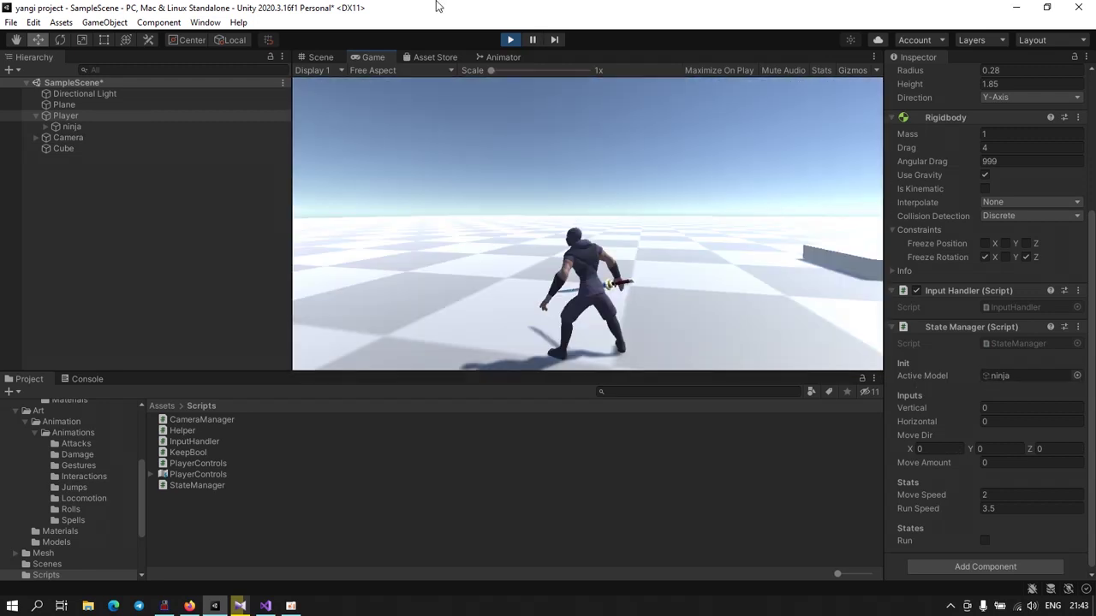
left_click(509, 41)
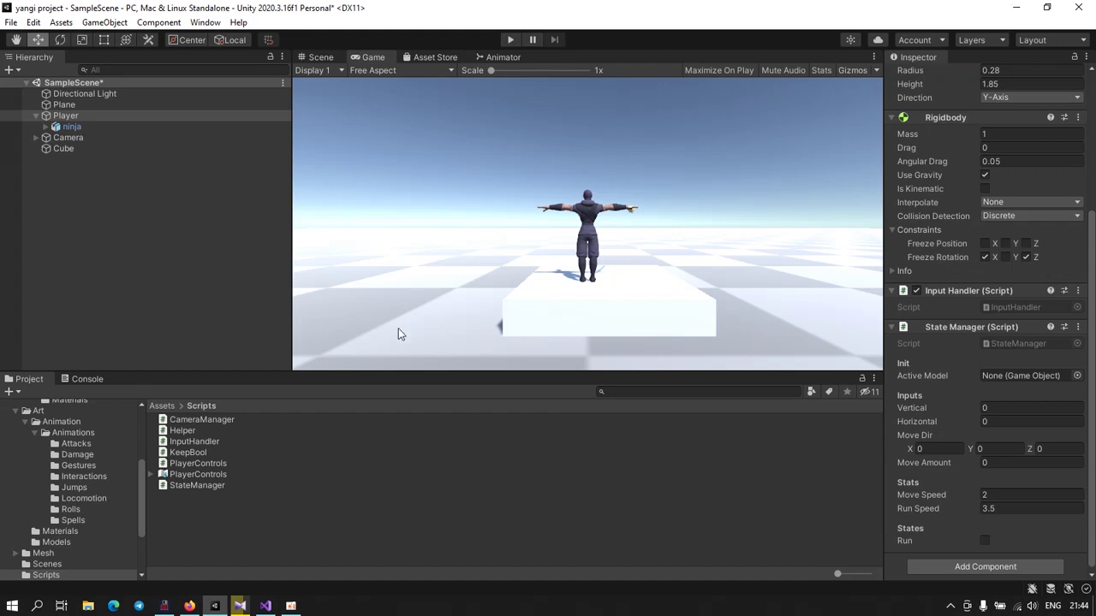
Step: Replace FreezePositionX with FreezeRotationX in Init's Rigidbody constraints on line 38
left_click(266, 606)
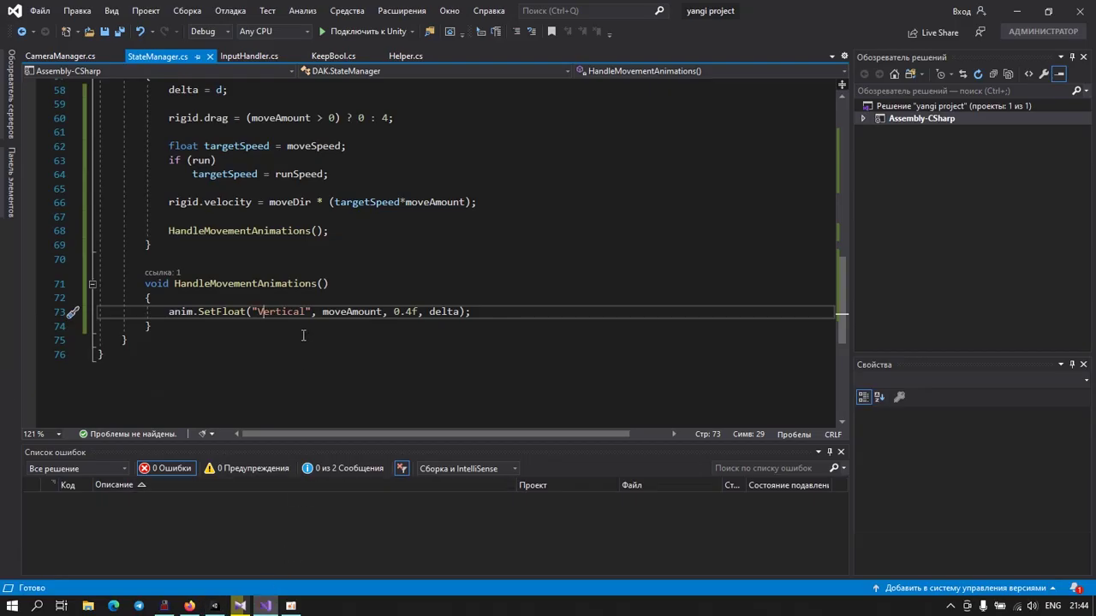
scroll(303, 336, "up", 3)
scroll(303, 336, "up", 3)
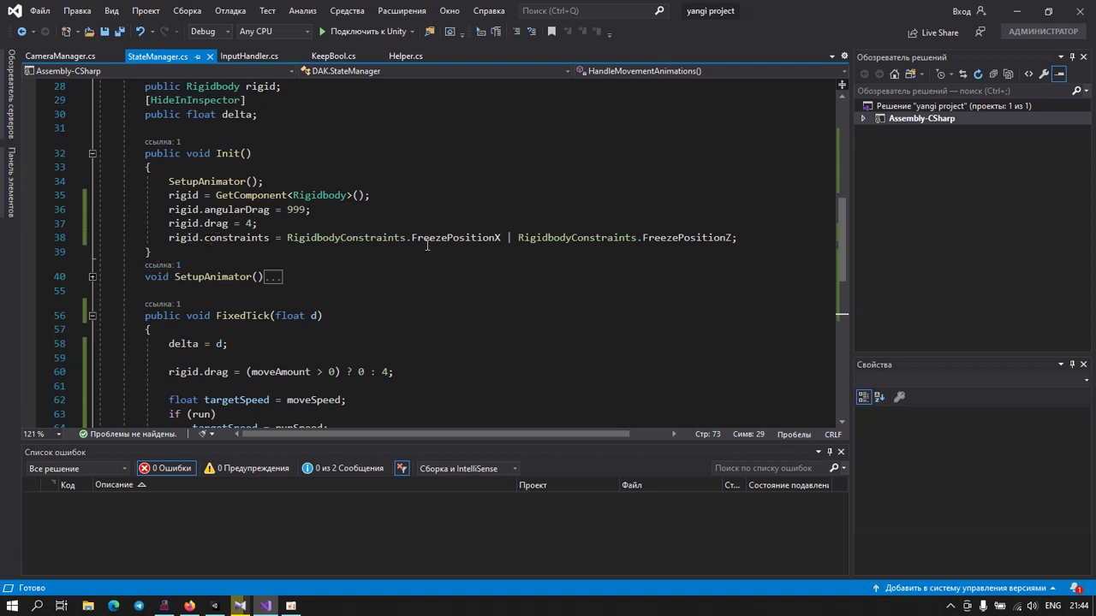
mouse_move(420, 237)
left_click_drag(413, 237, 502, 237)
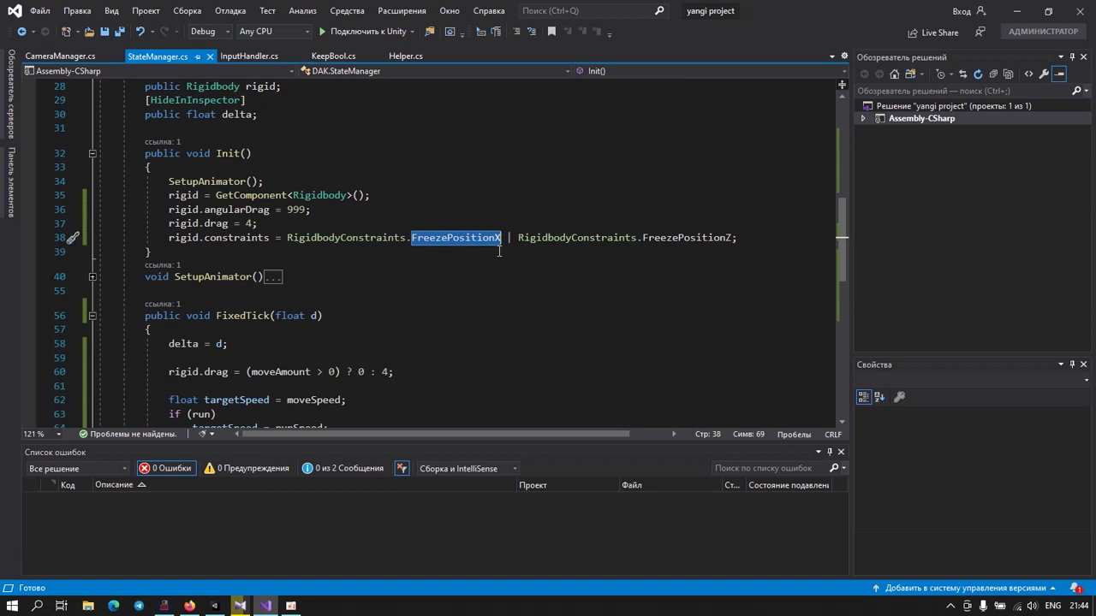
key("BackSpace")
key("BackSpace")
type(".")
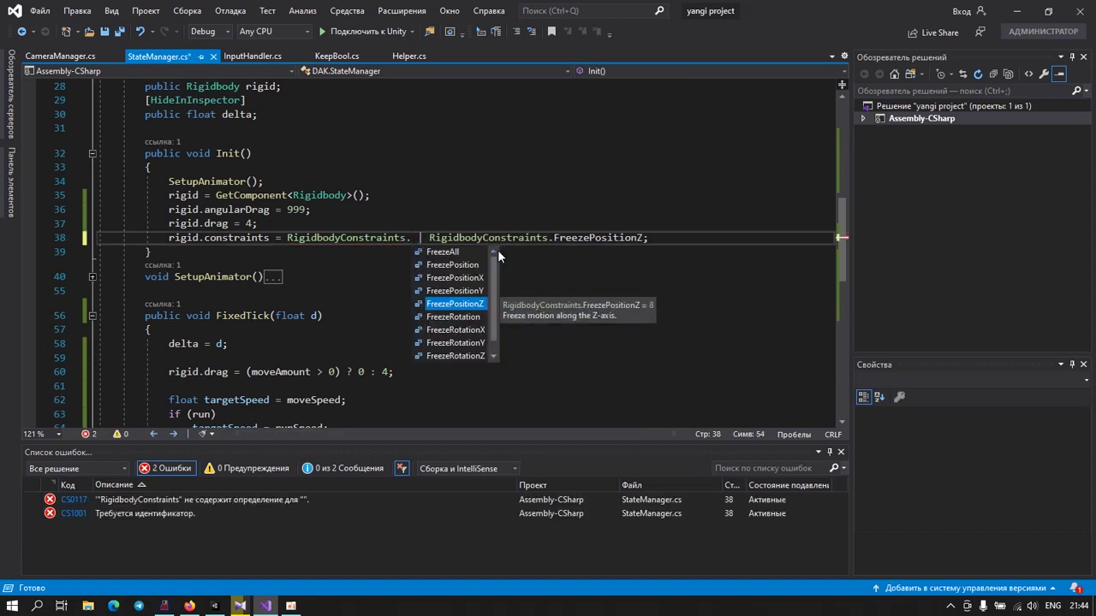
key("Down")
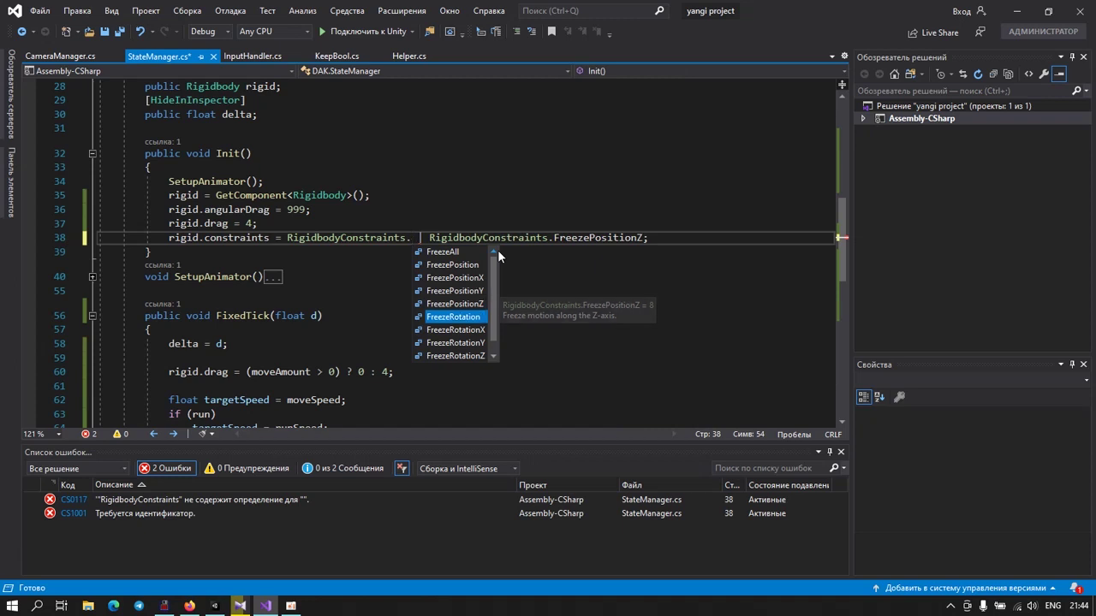
key("Down")
key("Tab")
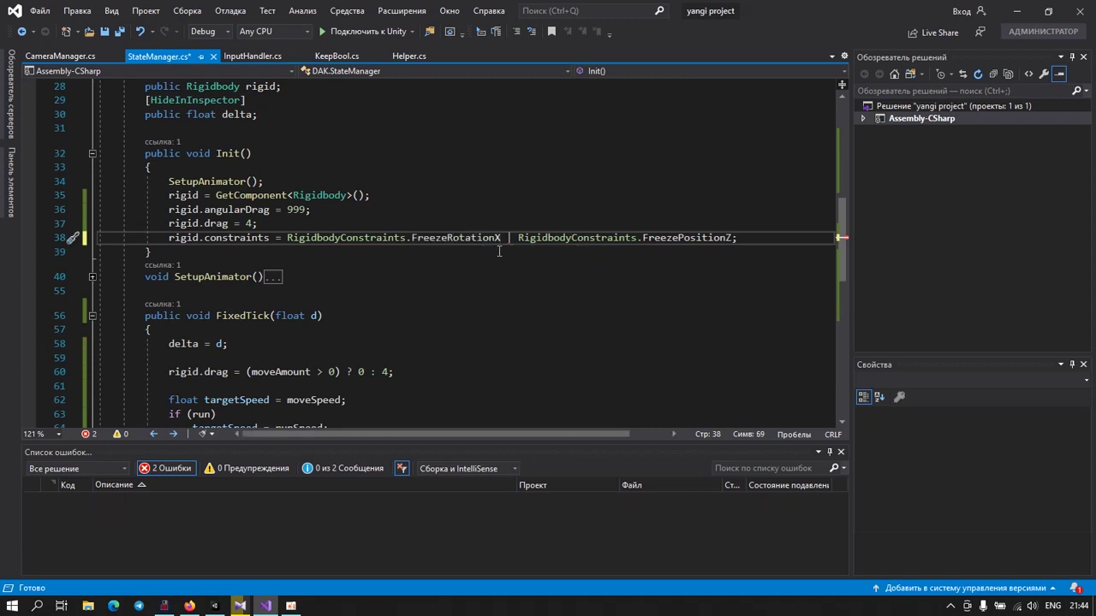
Step: Replace FreezePositionZ with FreezeRotationZ on the same line and save StateManager.cs
mouse_move(641, 237)
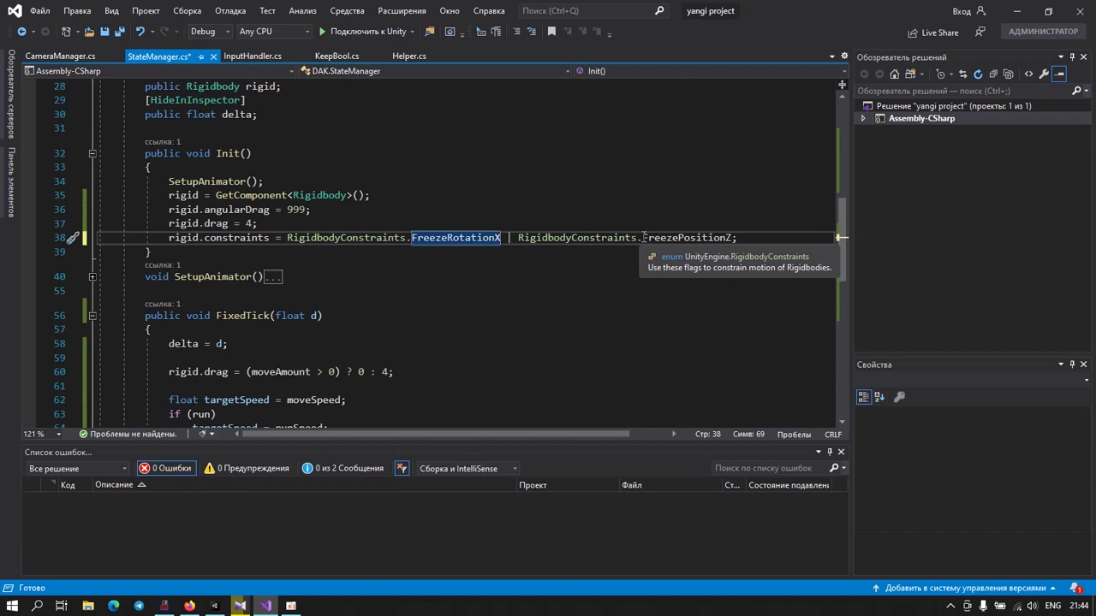
left_click_drag(643, 237, 733, 242)
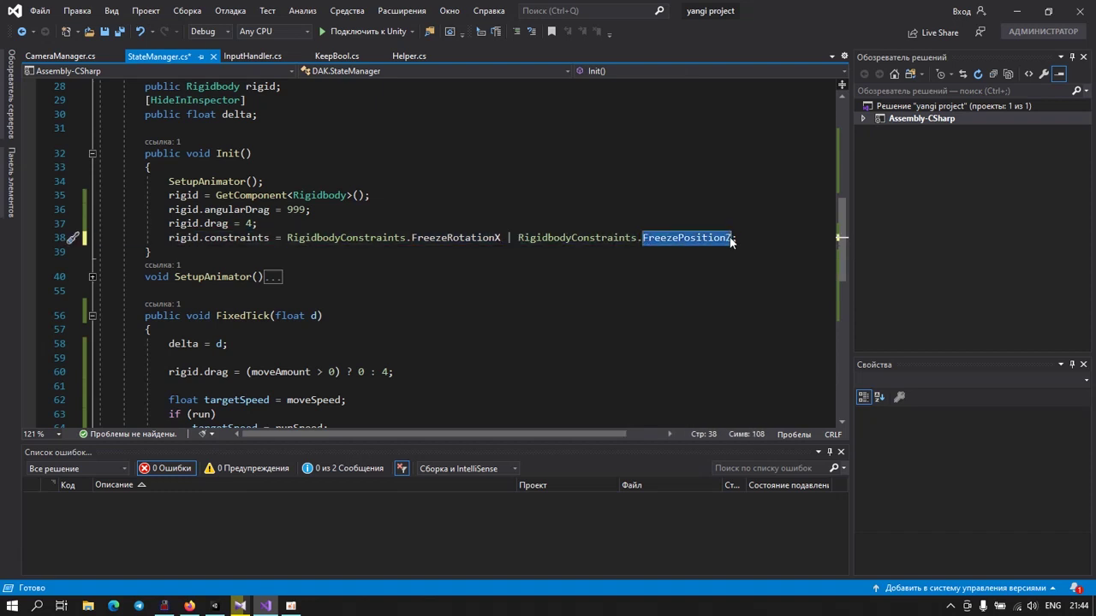
mouse_move(729, 243)
key("BackSpace")
key("BackSpace")
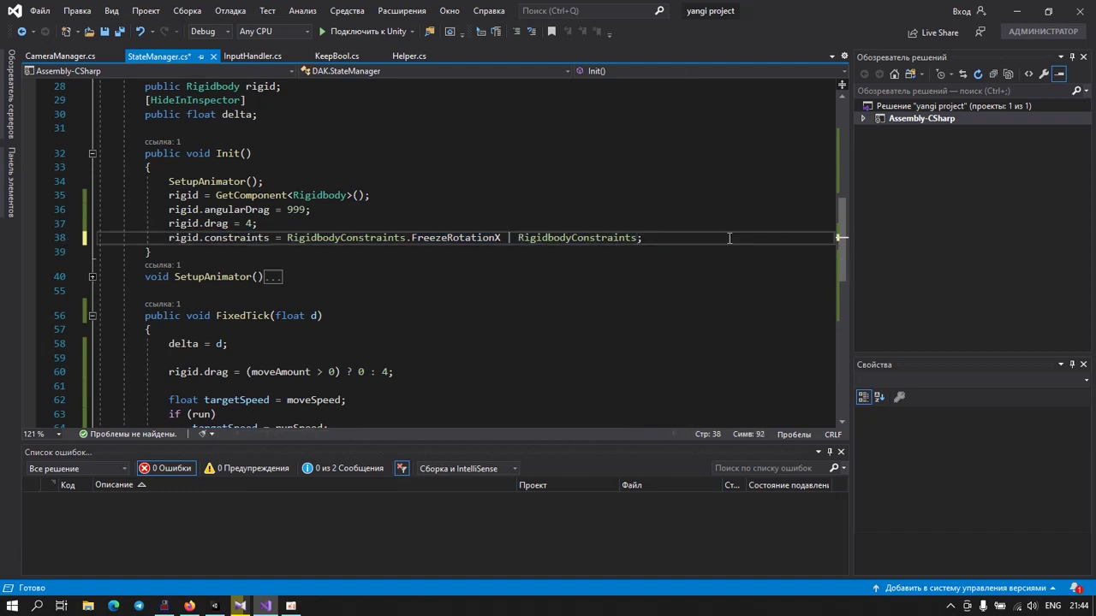
type(".")
key("Down")
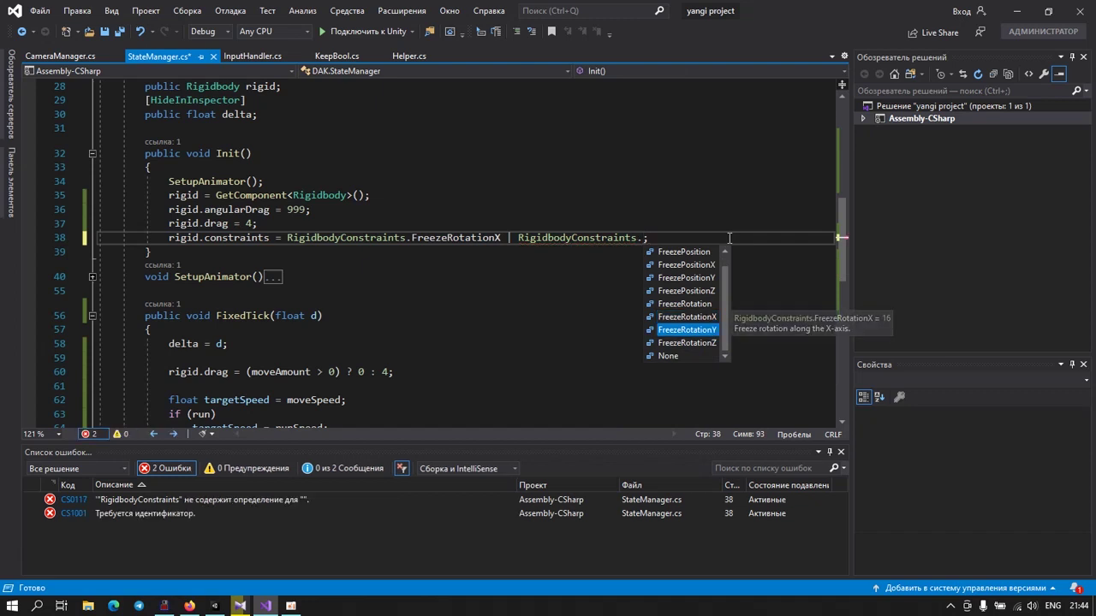
key("Down")
key("Tab")
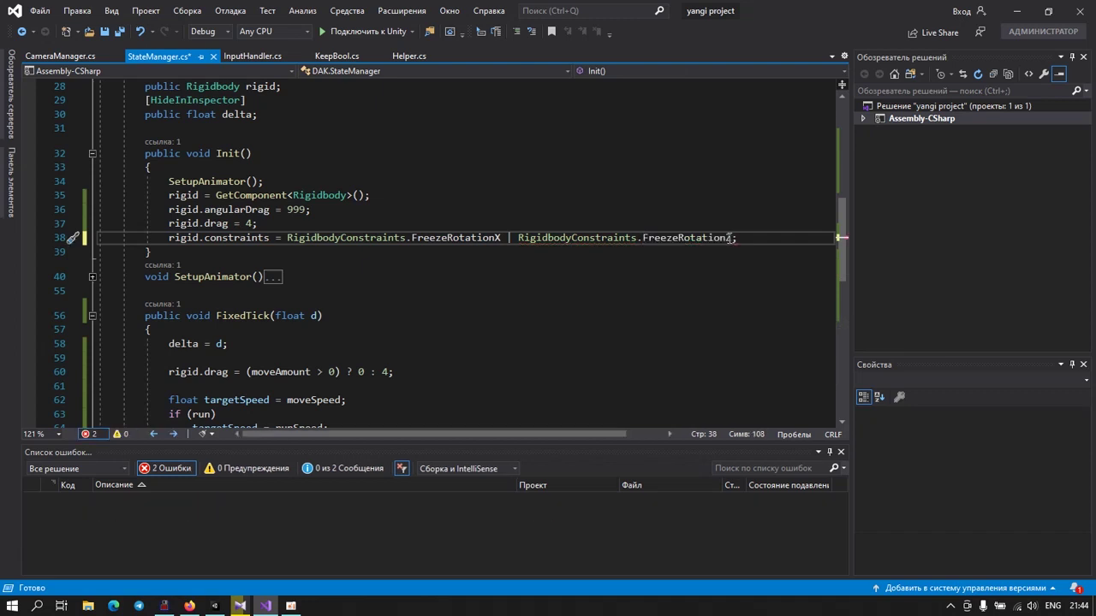
left_click(119, 31)
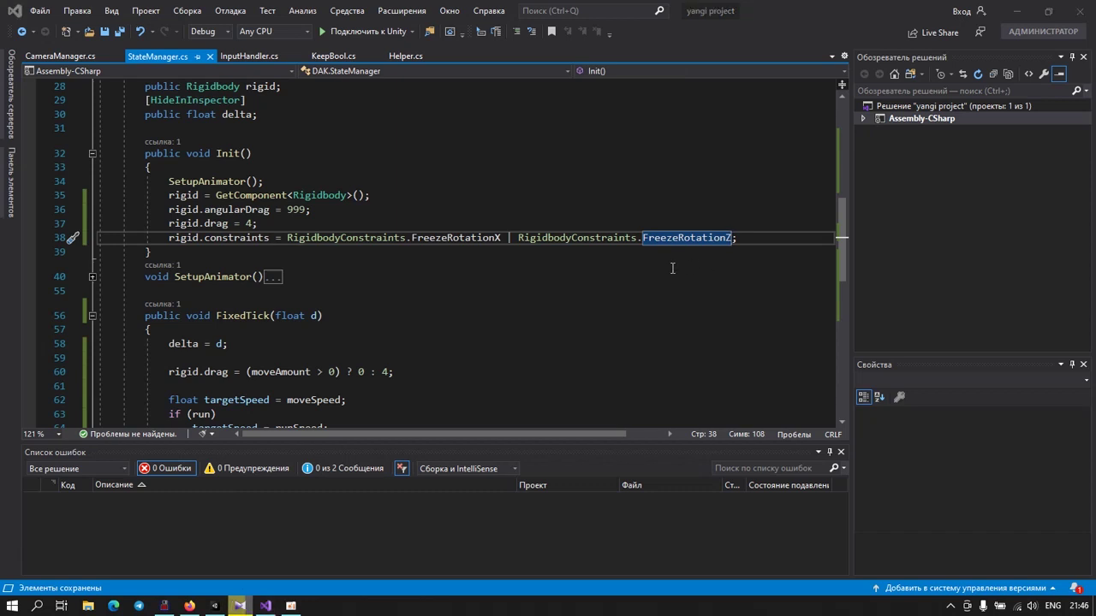
Step: Declare Vector3 targetDir = moveDir; on a new line in FixedTick
scroll(408, 279, "down", 4)
scroll(409, 279, "down", 6)
scroll(409, 279, "down", 2)
scroll(338, 243, "up", 1)
scroll(338, 243, "up", 2)
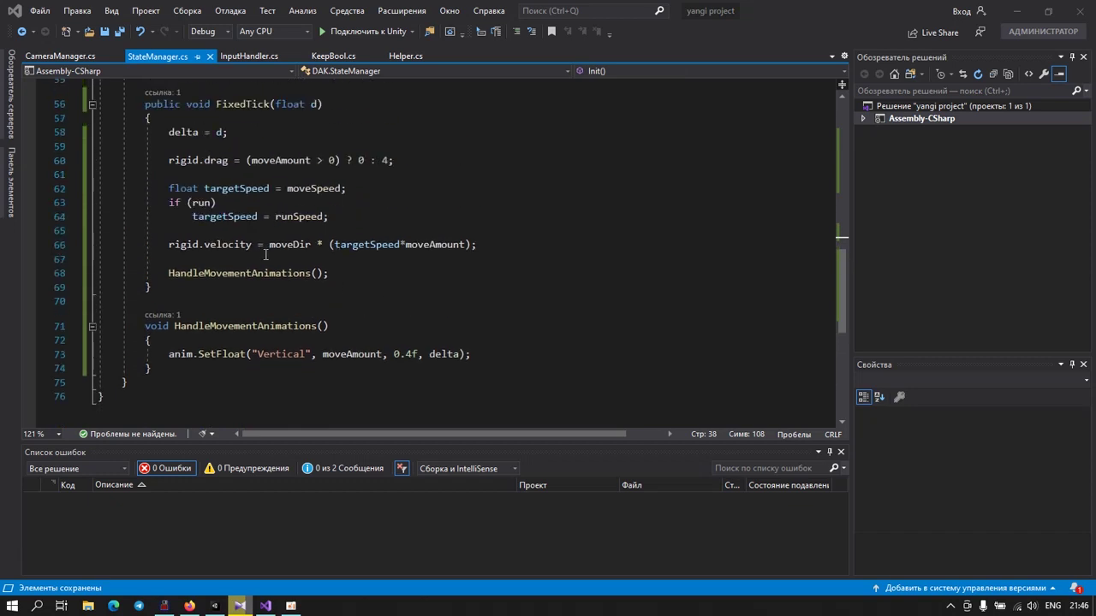
left_click(221, 259)
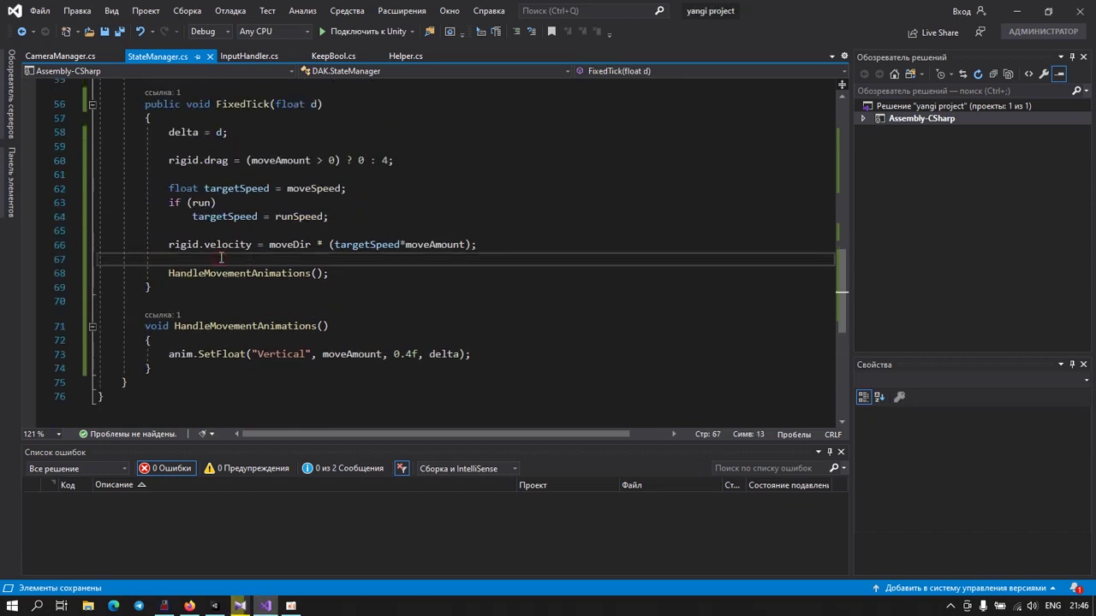
key("Return")
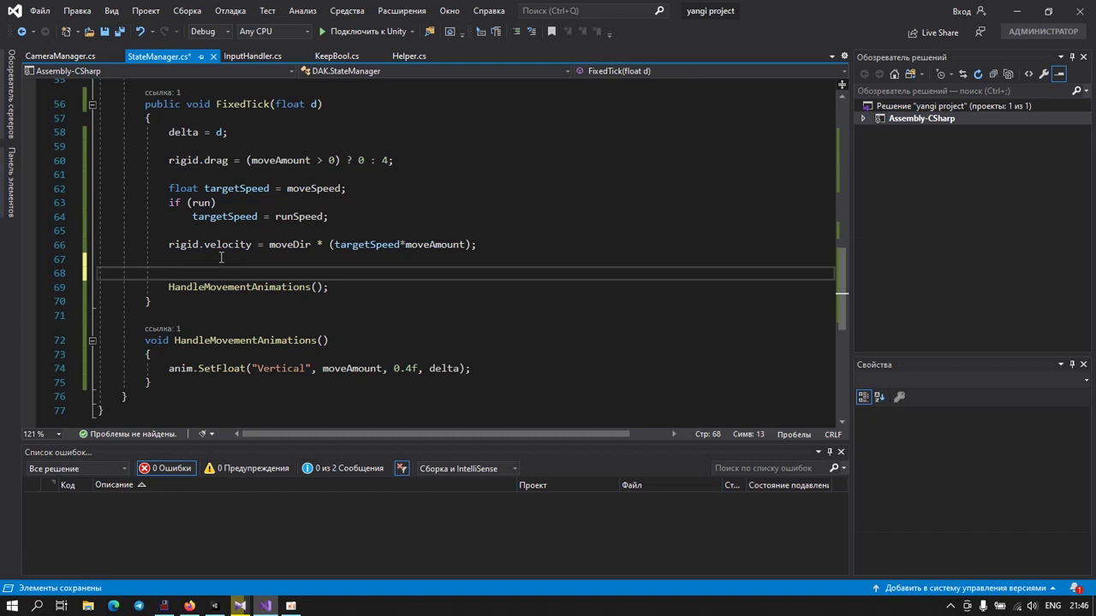
type("Vector")
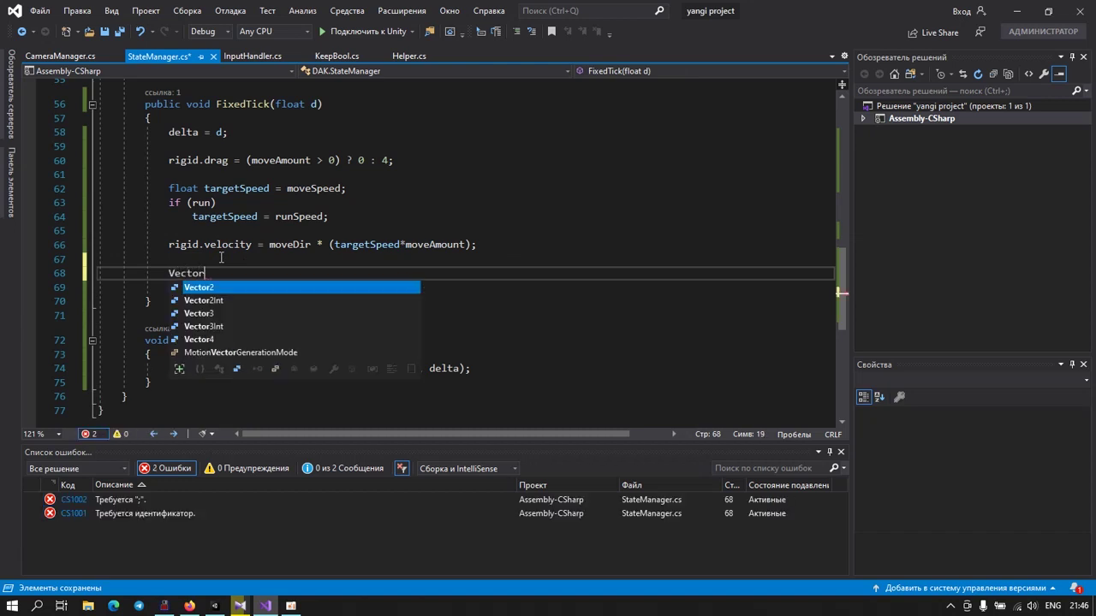
type("3")
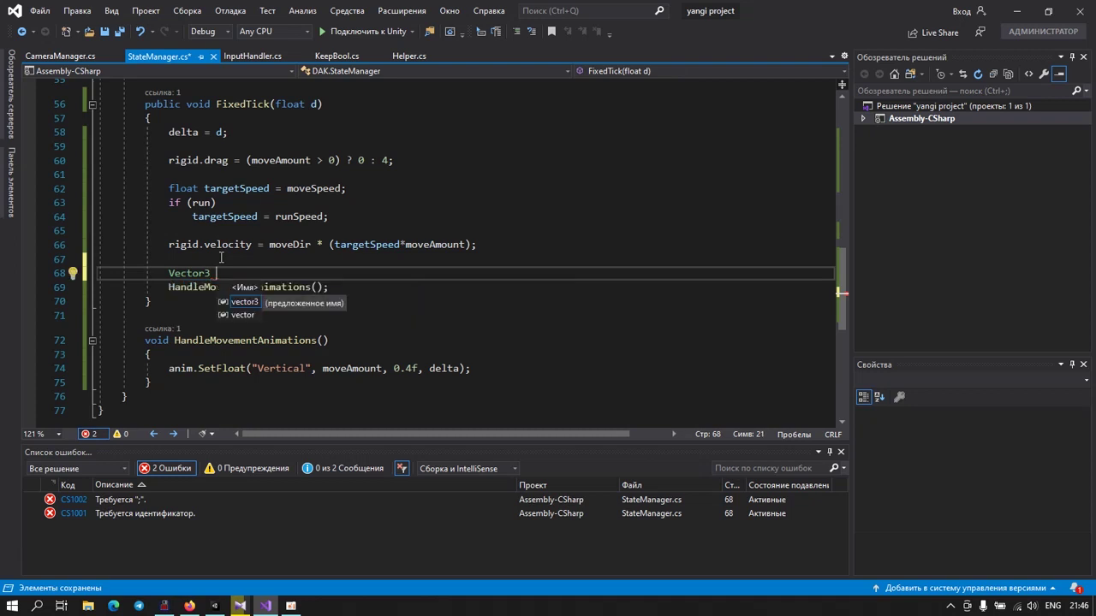
type(" target")
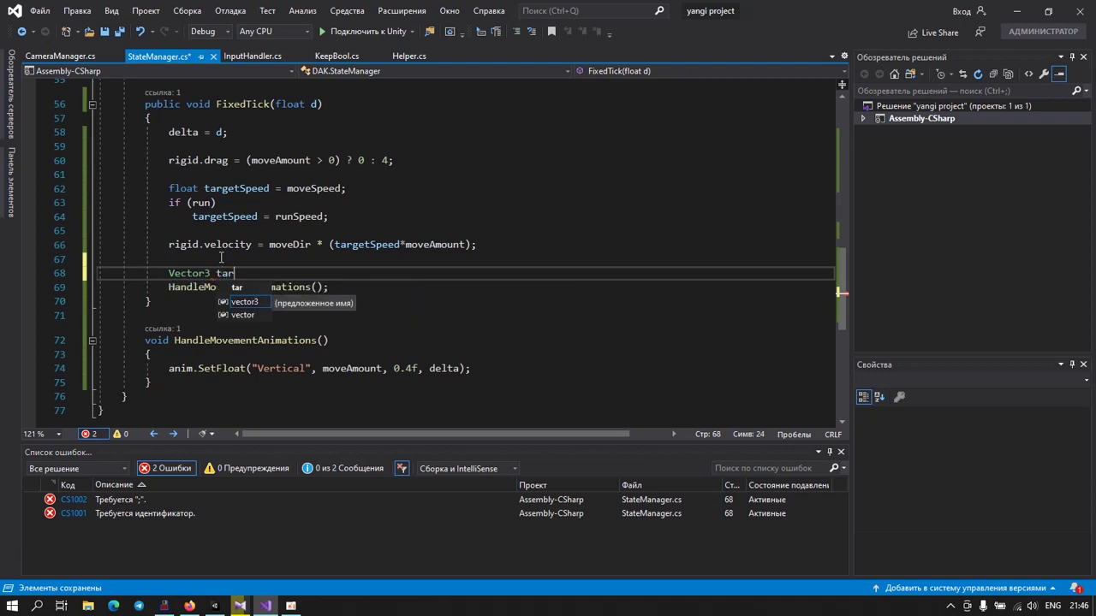
type("Di")
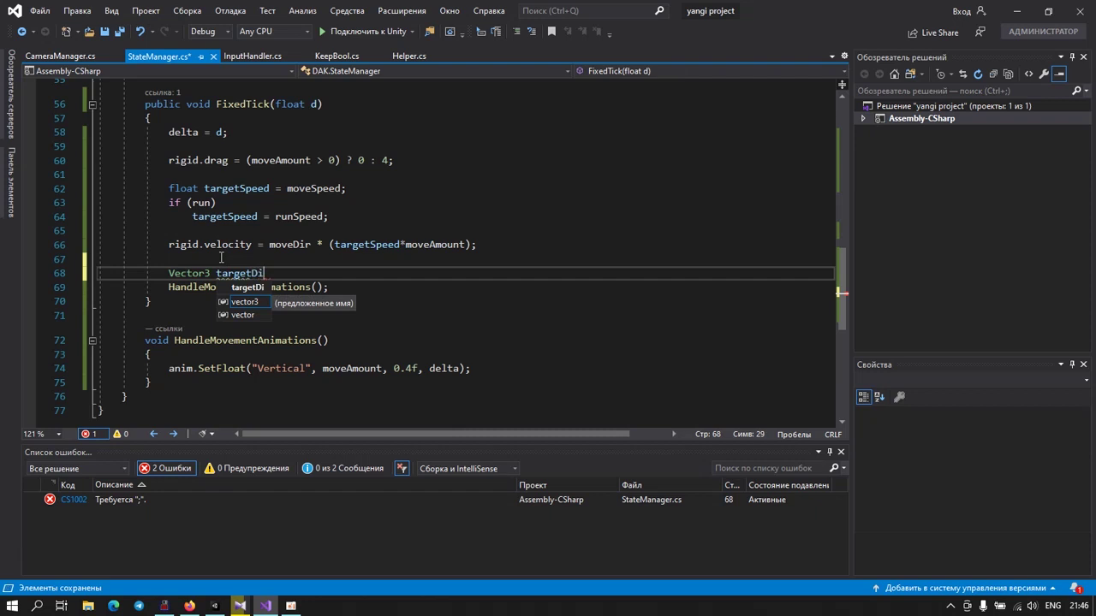
type("r=")
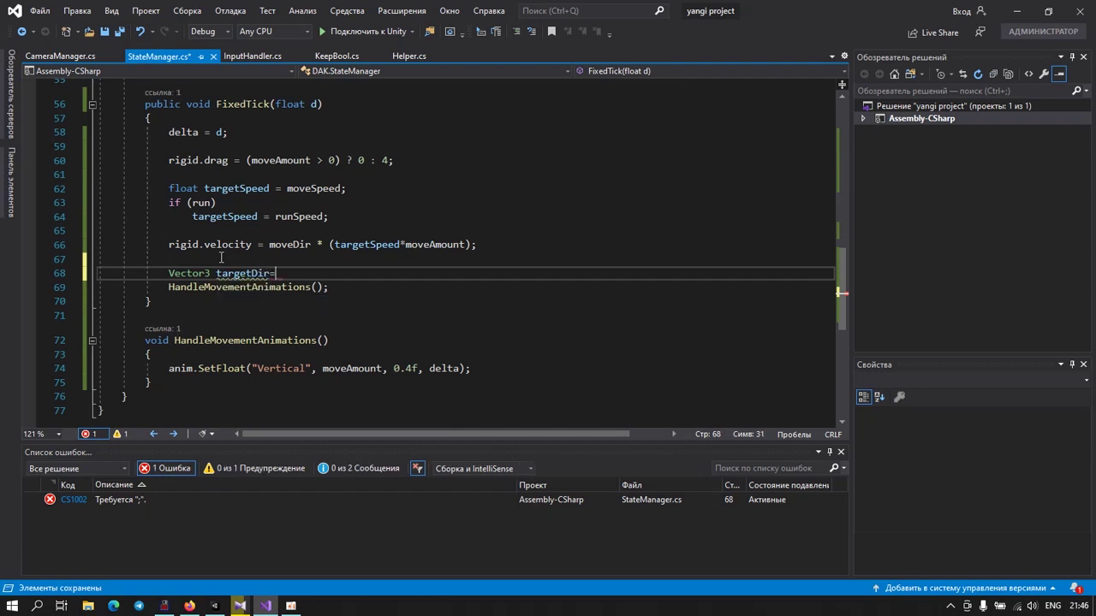
type("mo")
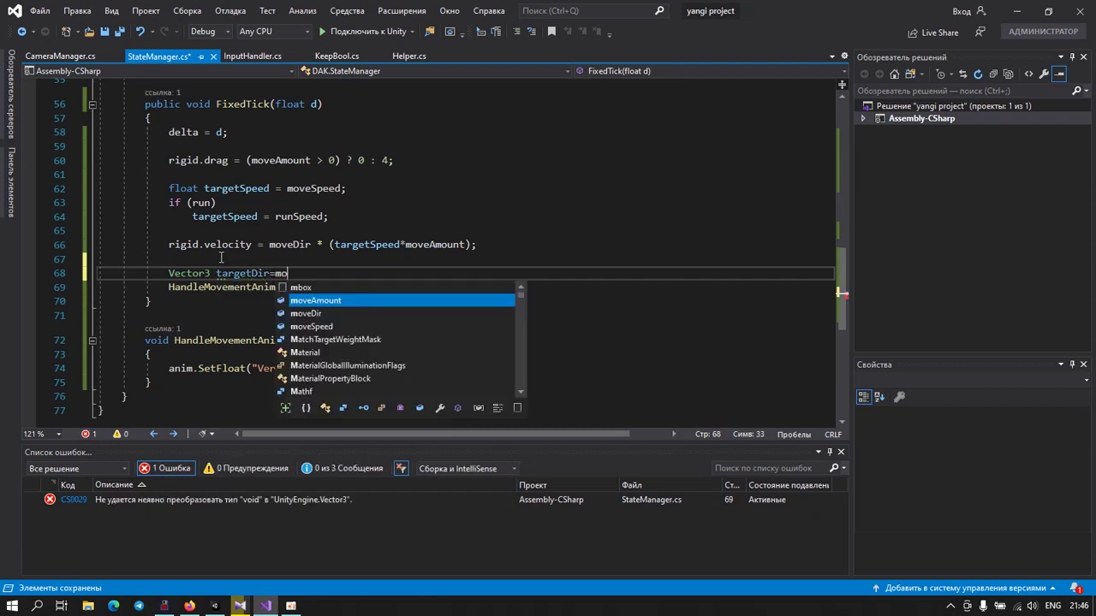
type("v")
key("Down")
key("Tab")
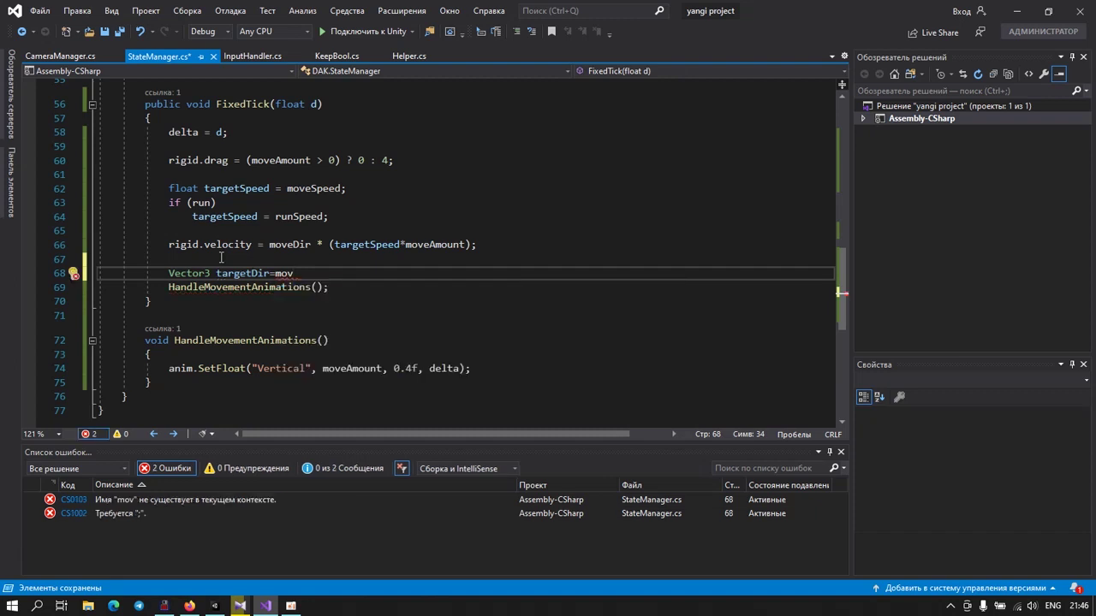
type("eDir;")
Step: Add targetDir.y = 0; below the declaration
key("Return")
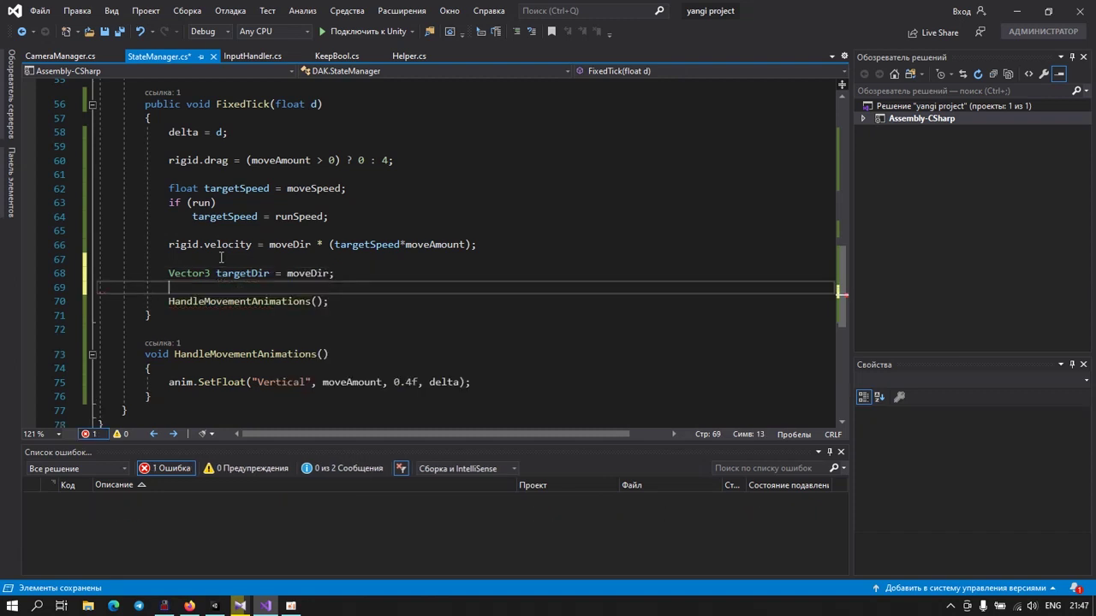
type("t")
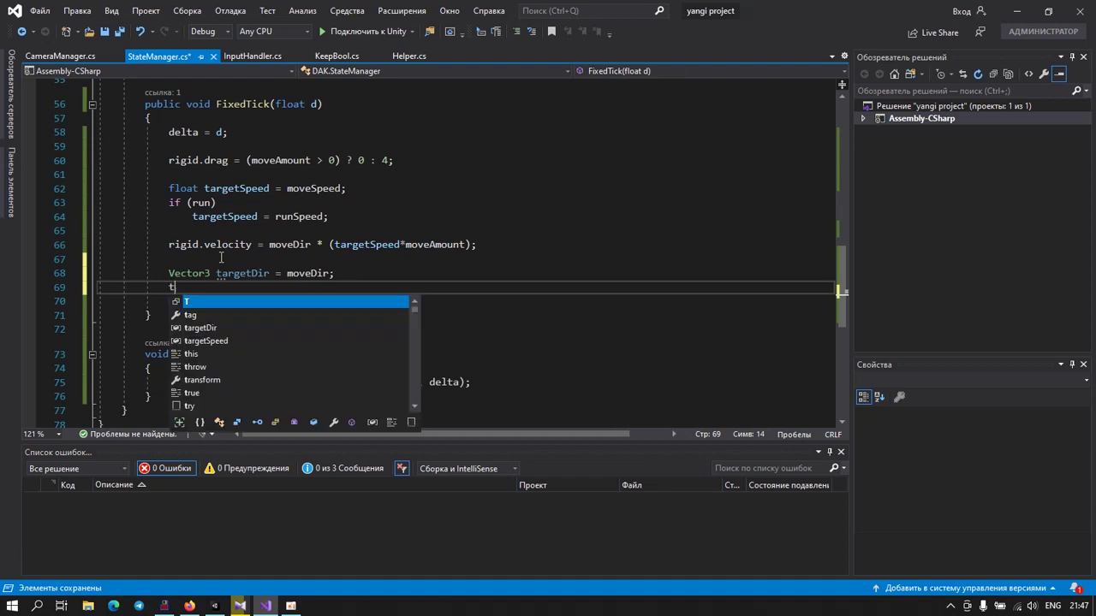
type("ar")
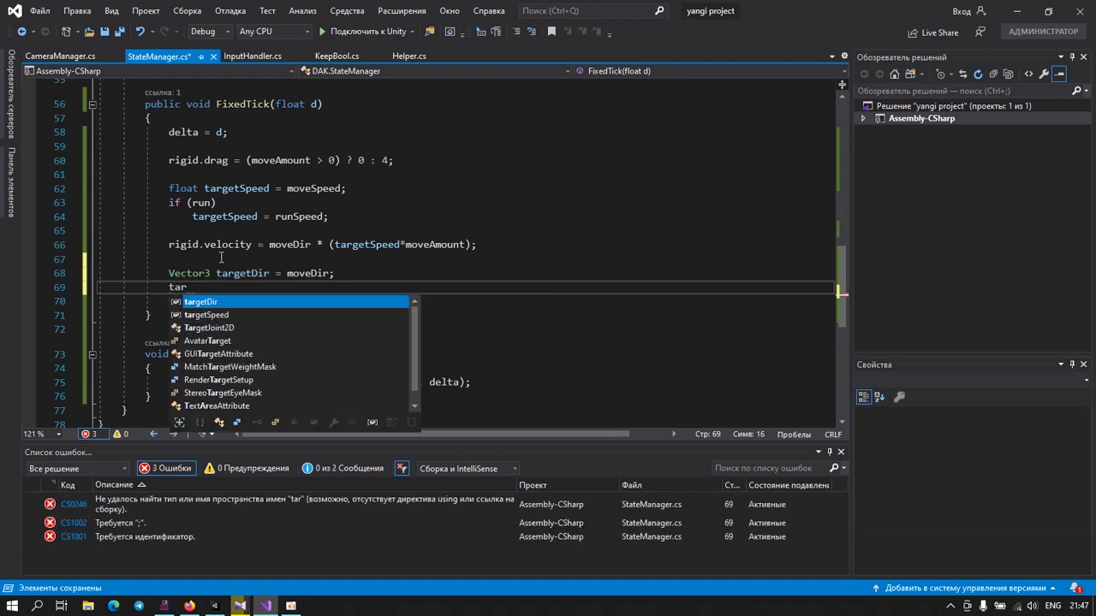
key("Tab")
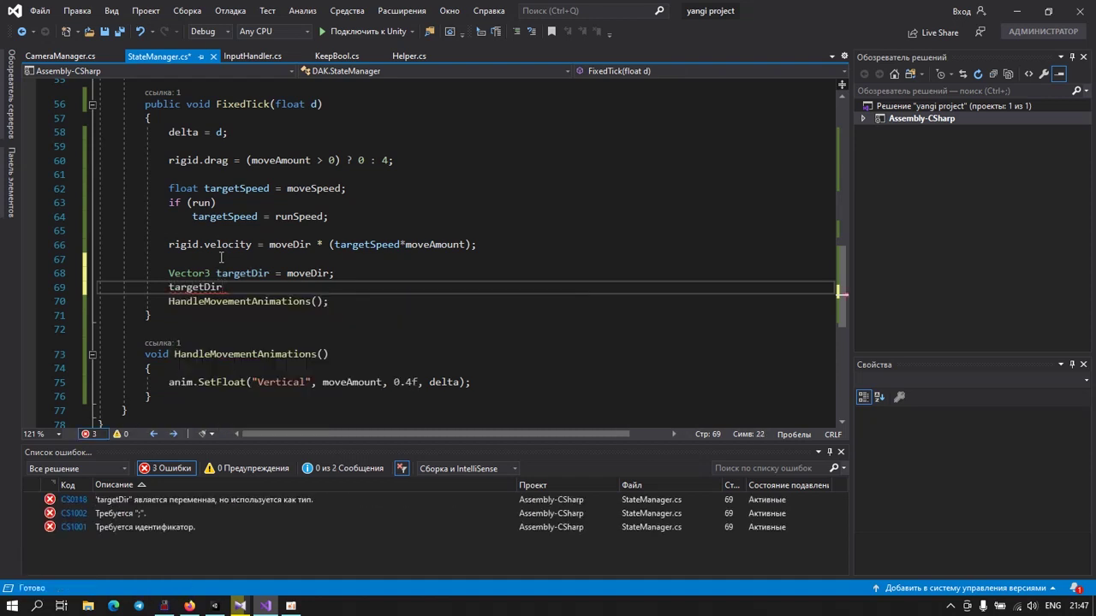
type(".y ")
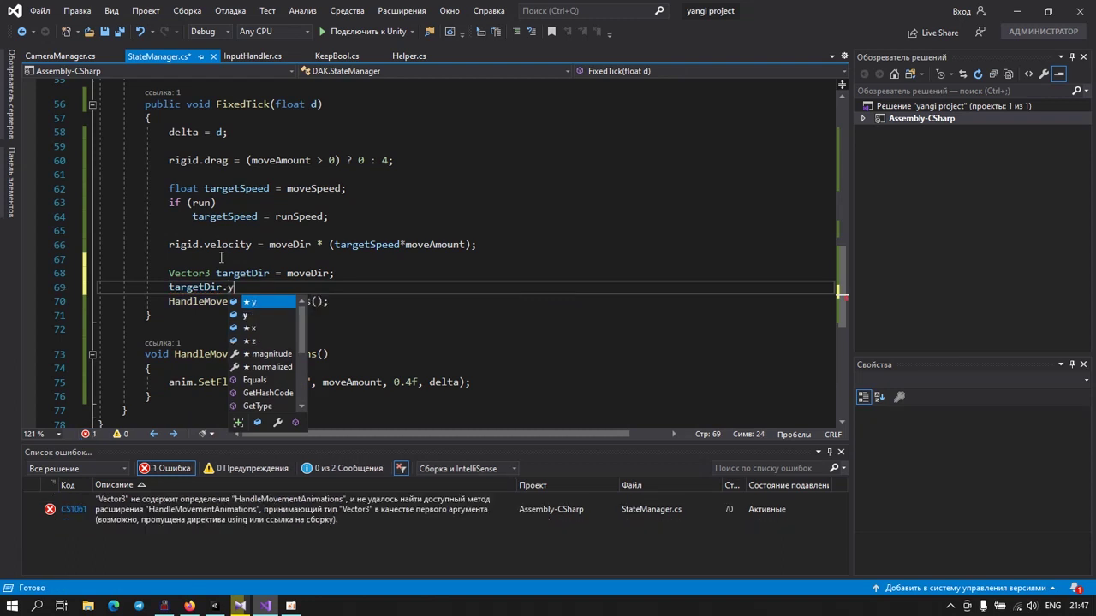
type("=")
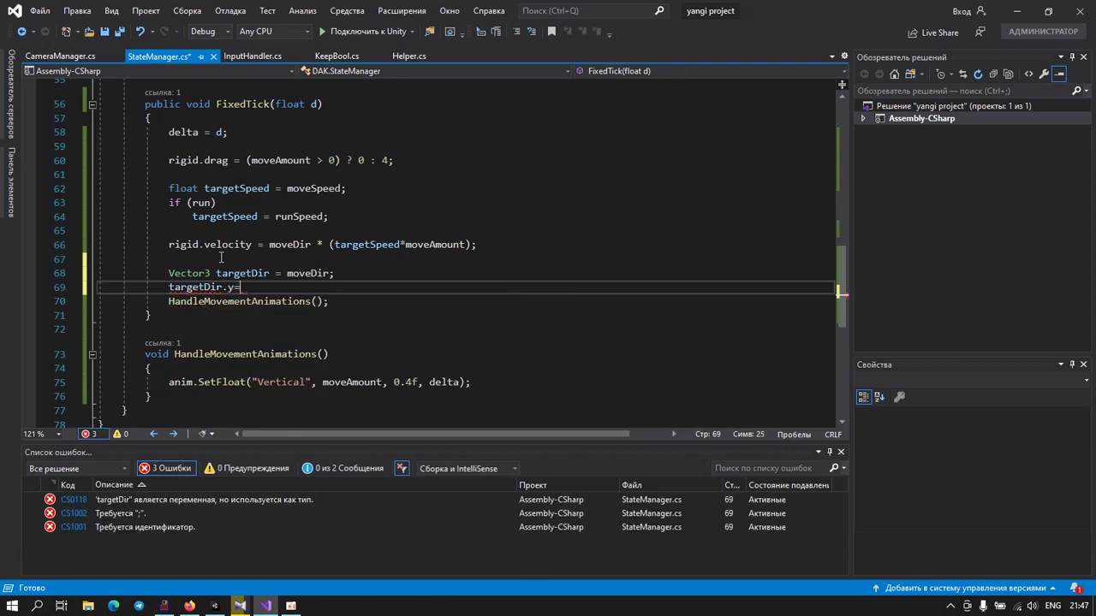
type(" 0;")
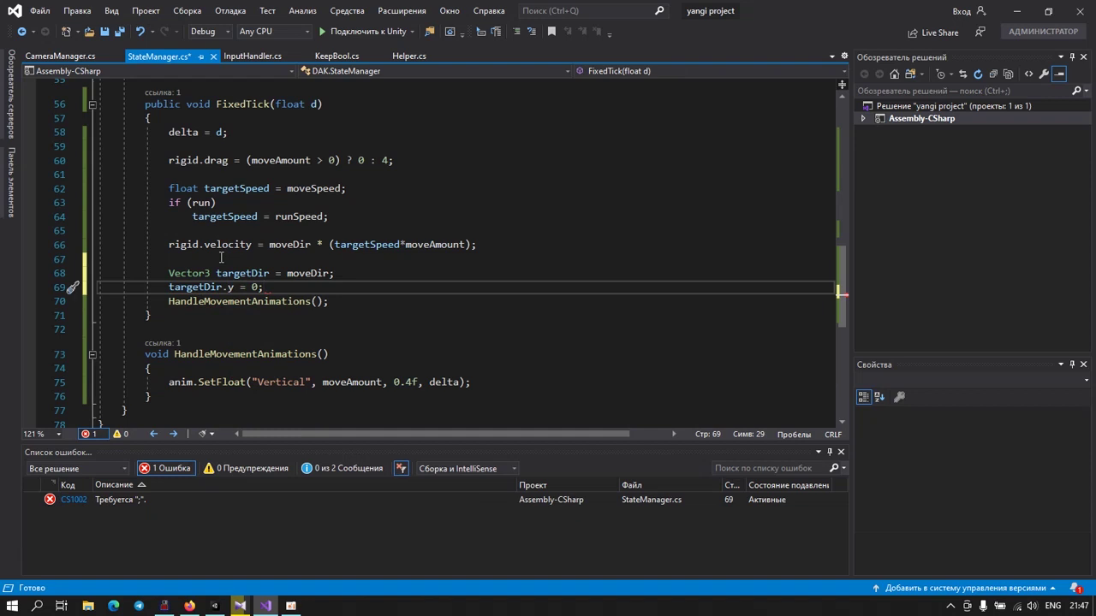
key("Return")
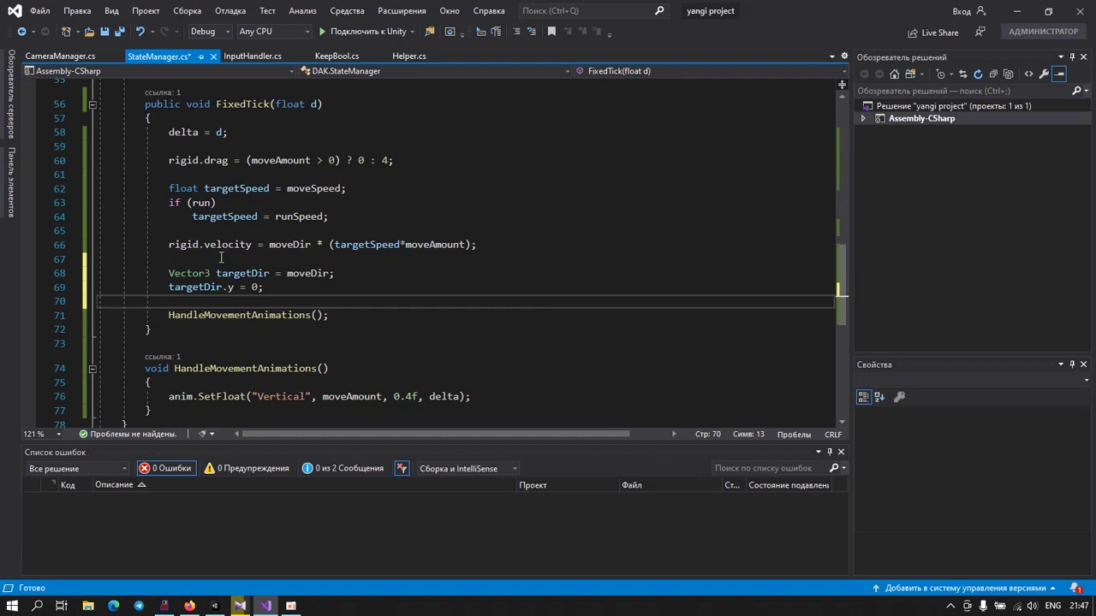
Step: Add if (targetDir == Vector3.zero) targetDir = transform.forward; as the fallback
type("if(")
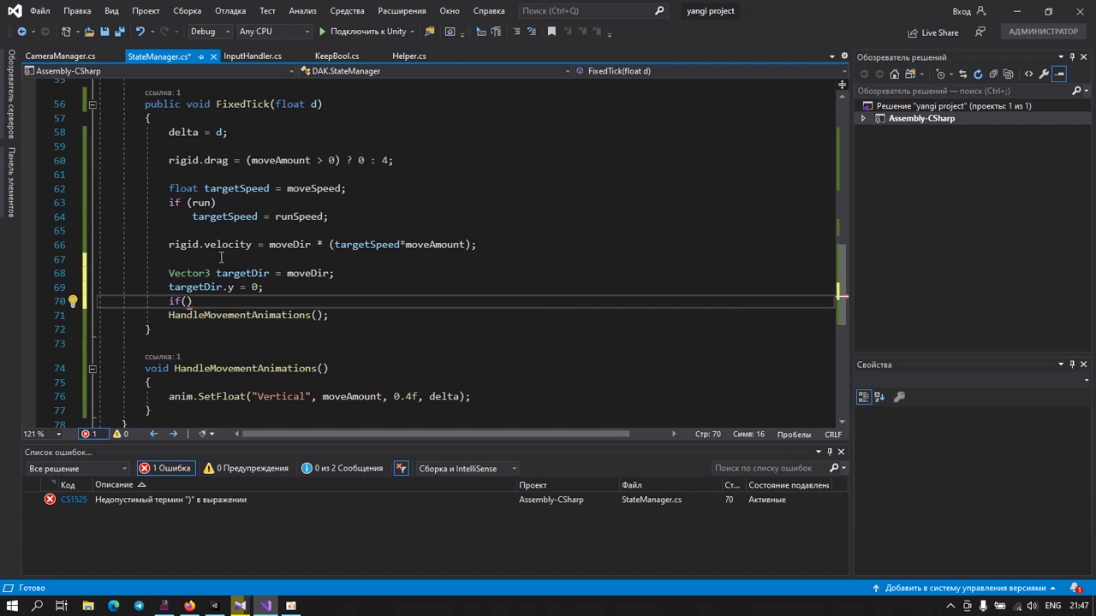
type("targetDir")
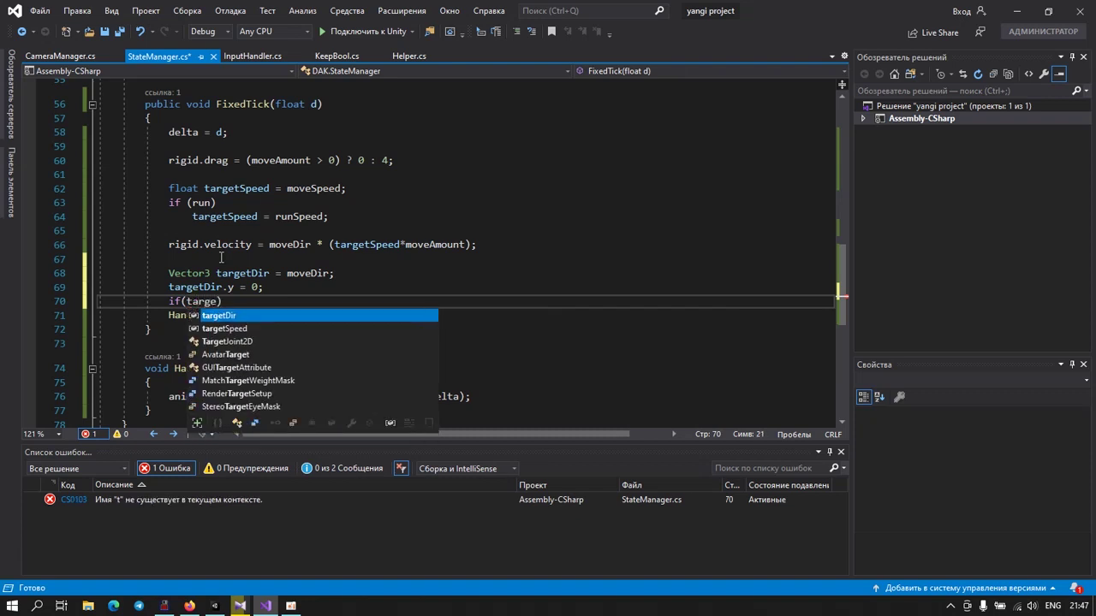
type("==")
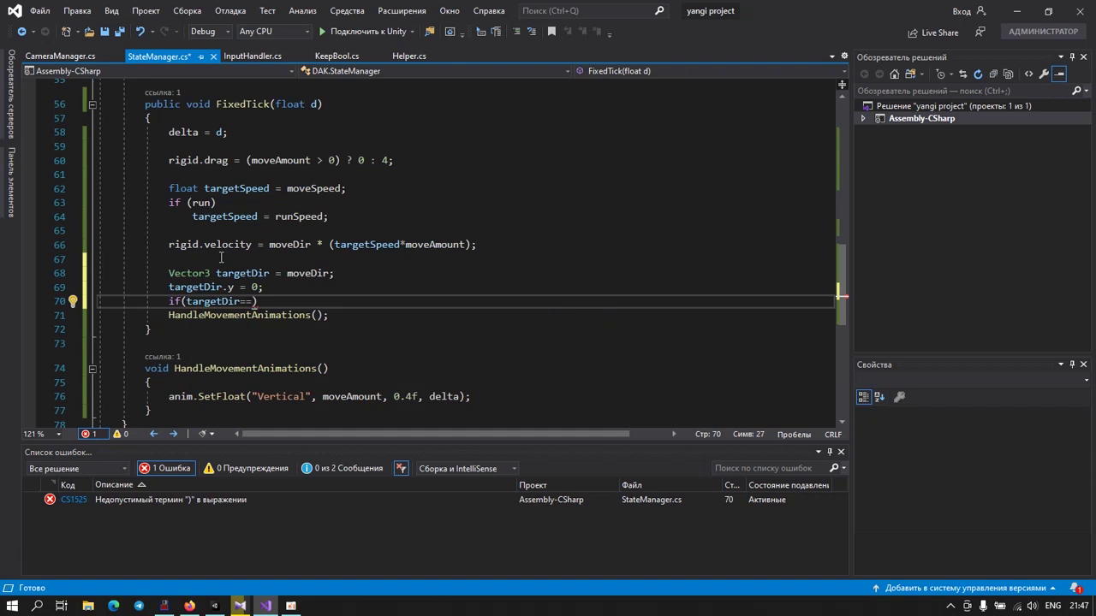
type("Vec")
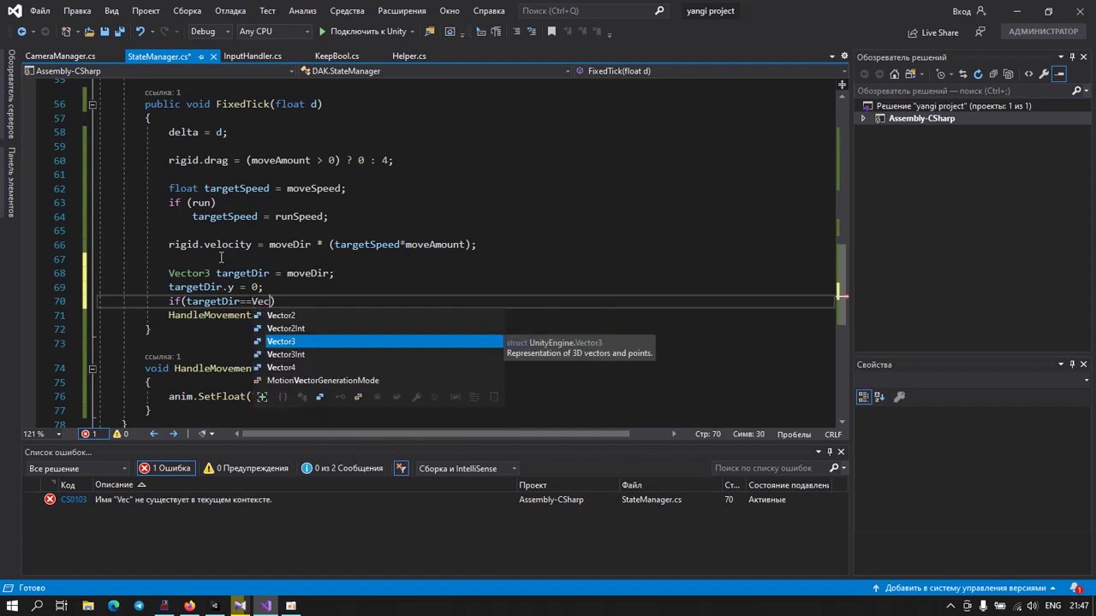
key("Tab")
type(".z")
key("Tab")
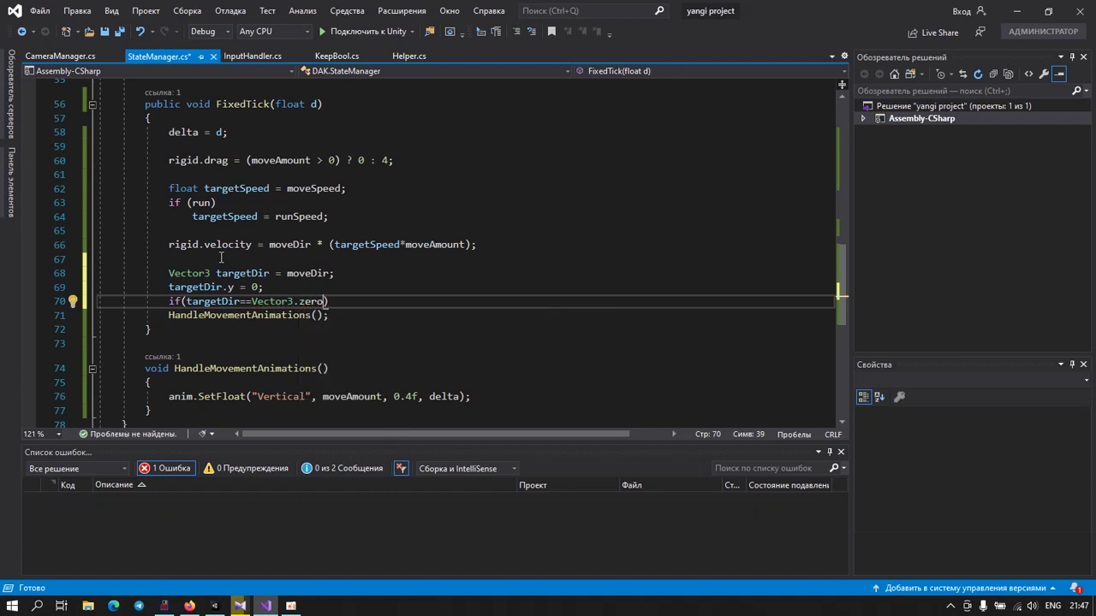
type(")")
key("Return")
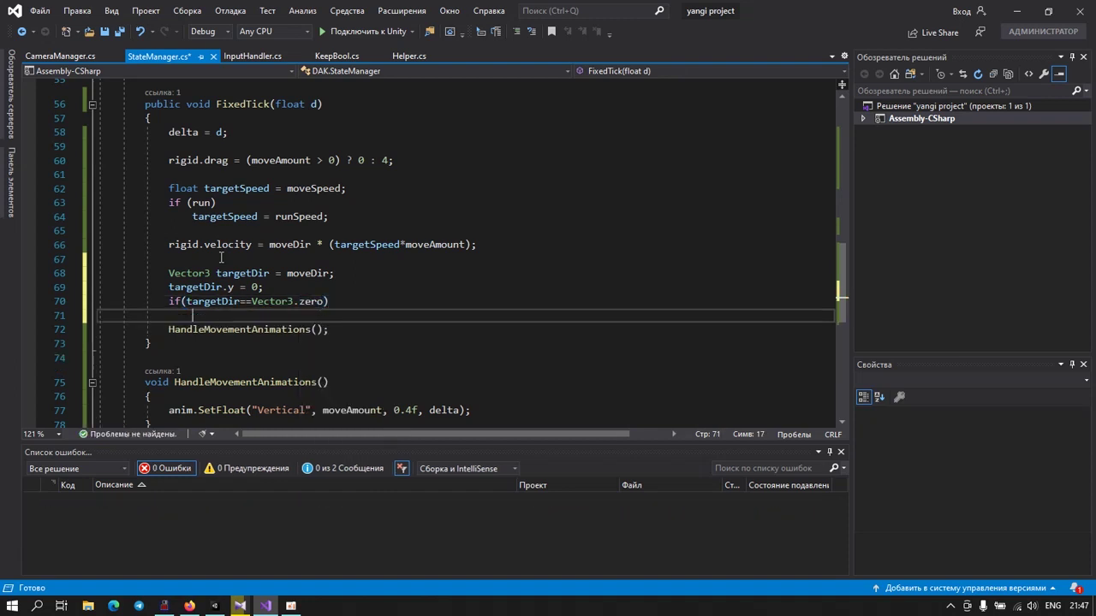
type("t")
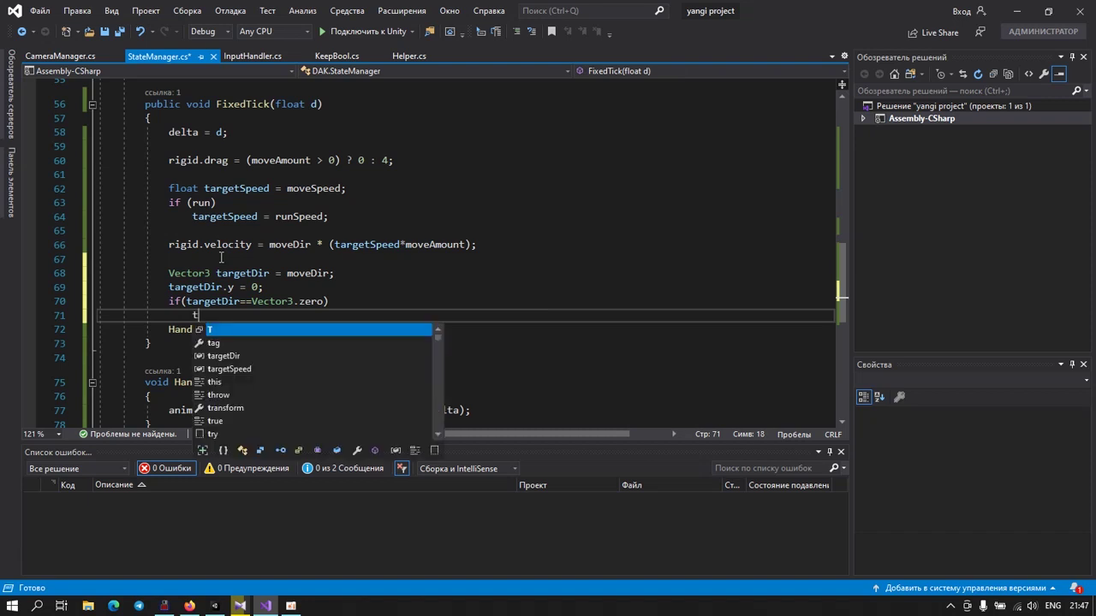
type("ar")
key("Tab")
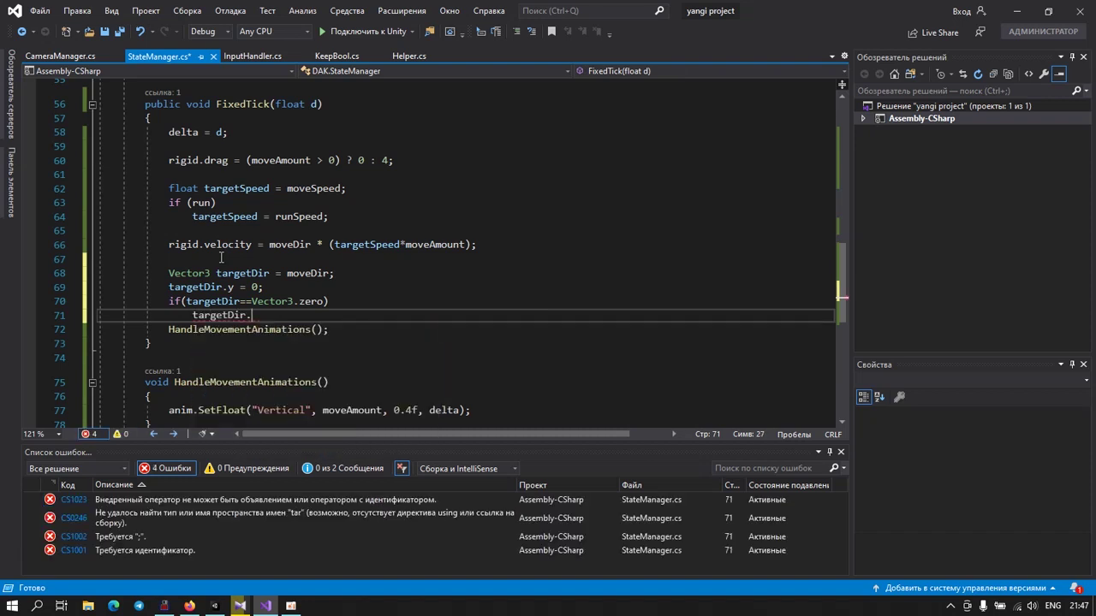
type(".")
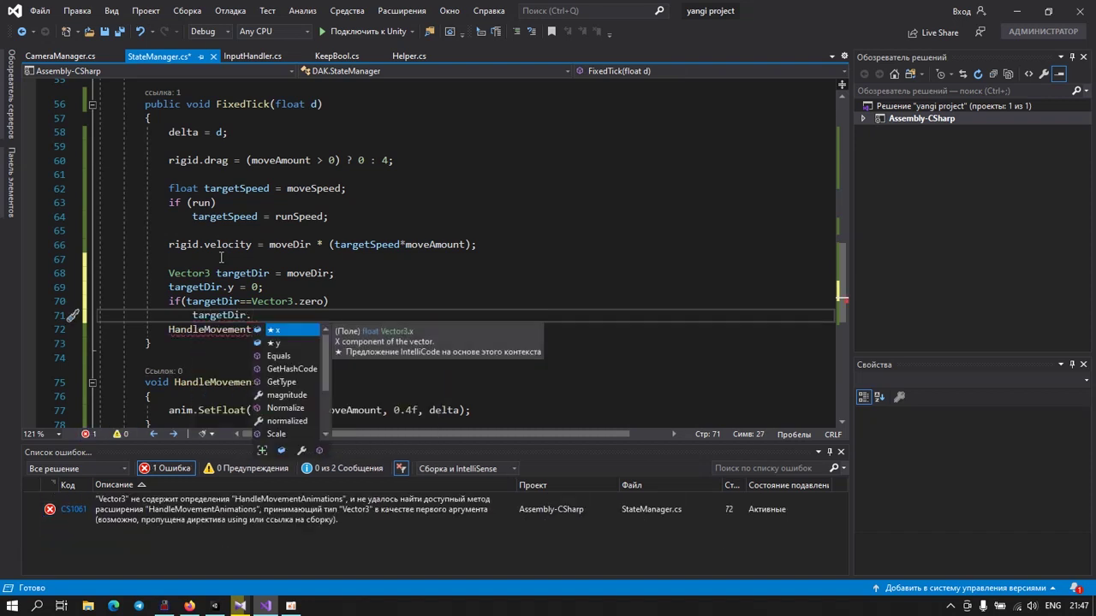
key("BackSpace")
type("=t")
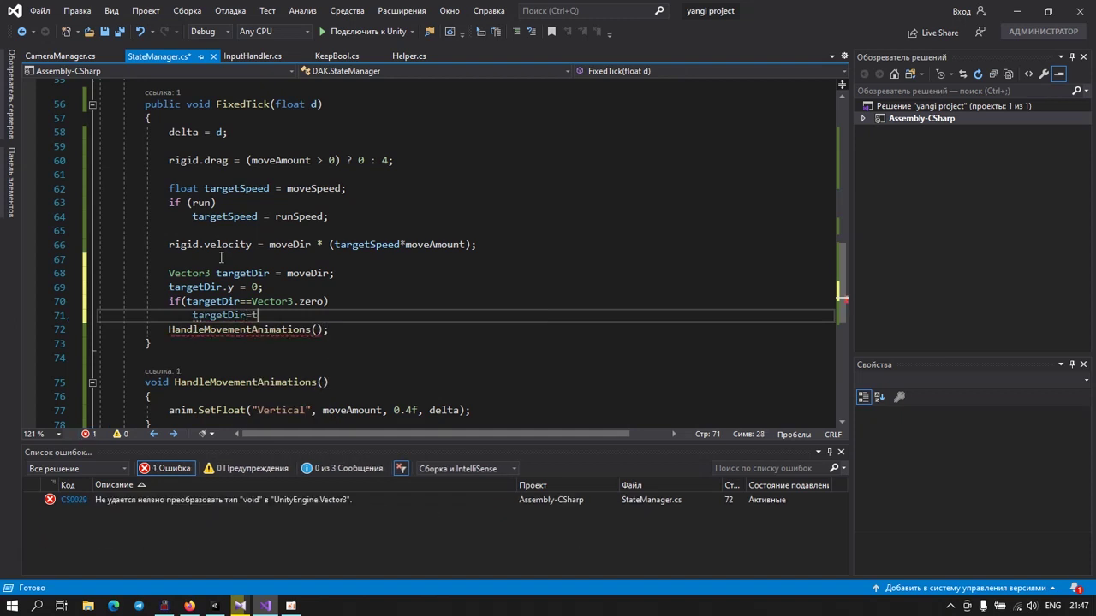
type("ra")
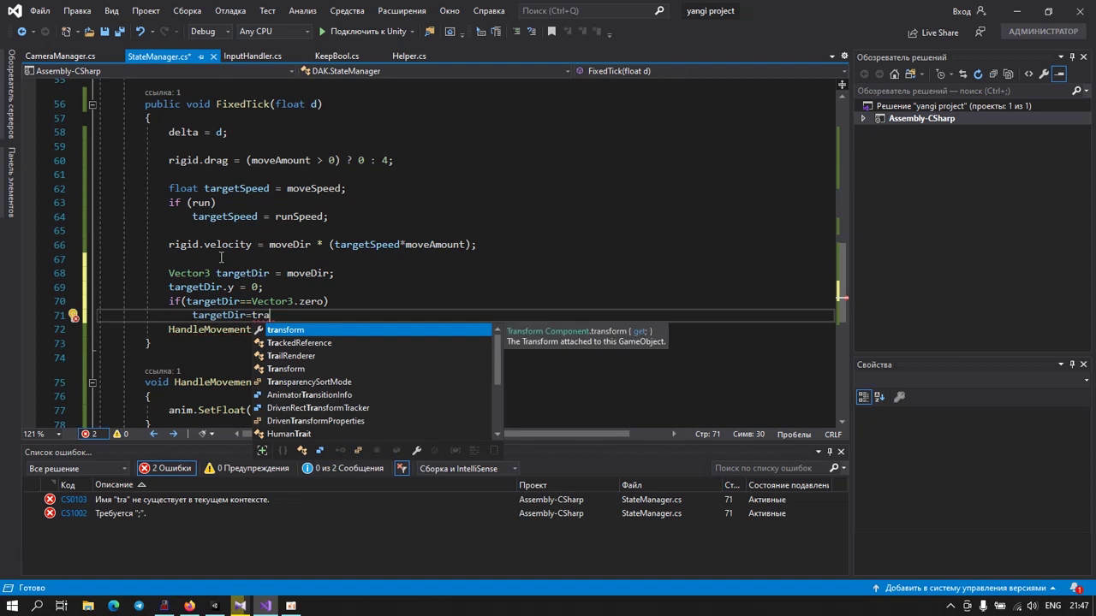
type("nsform.f")
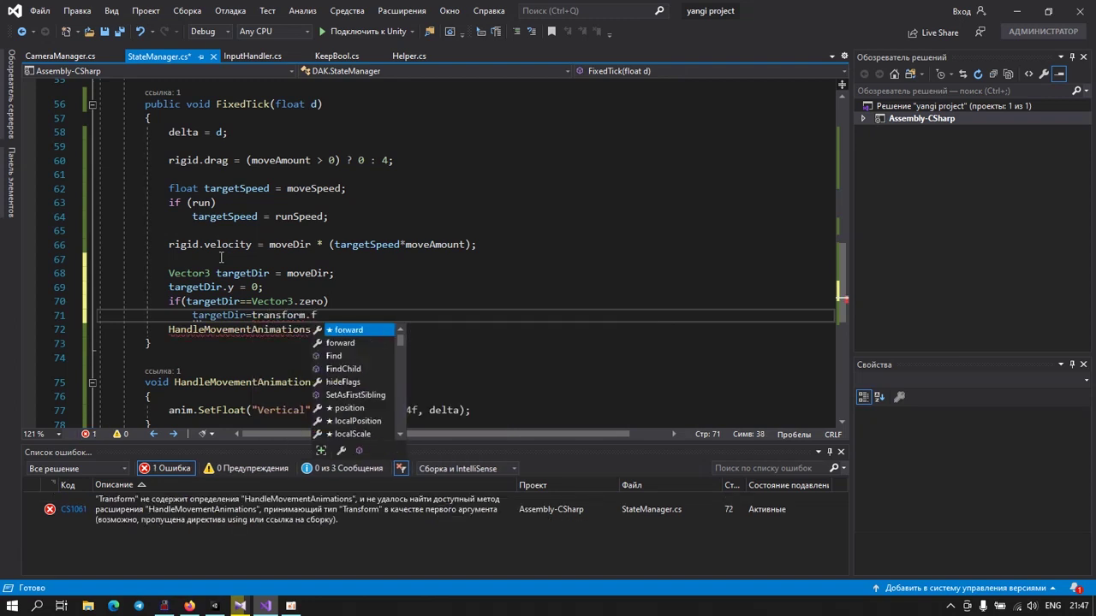
type("or")
key("Tab")
type(";")
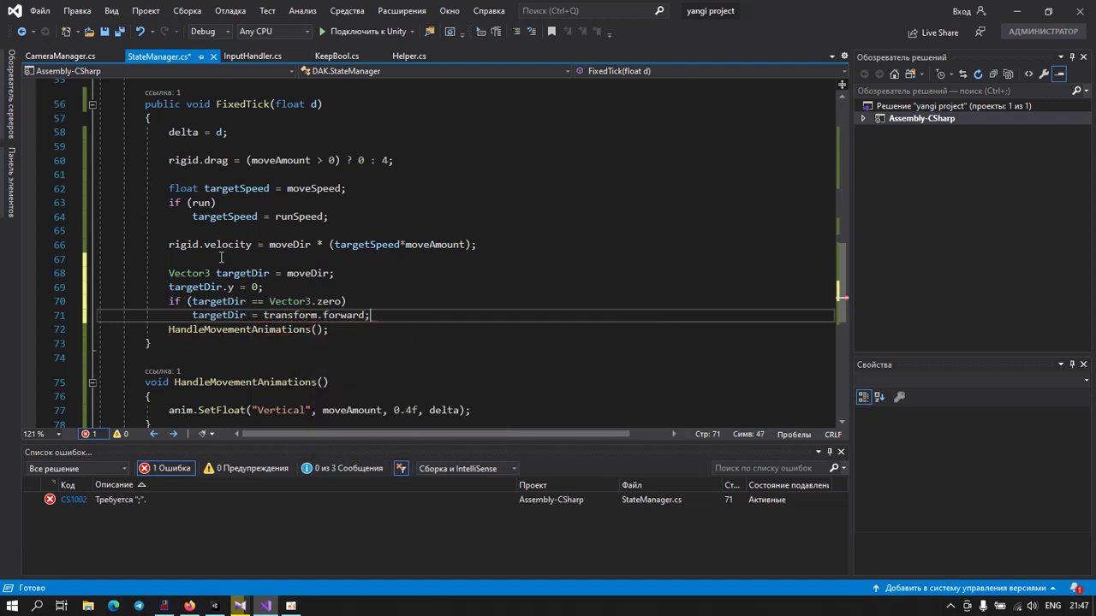
key("Return")
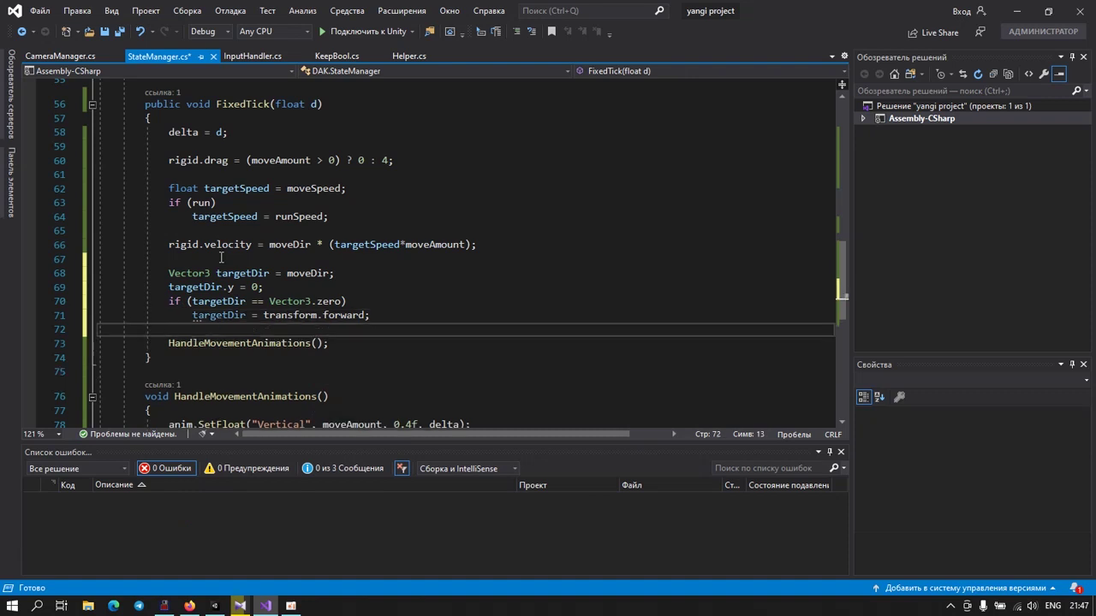
Step: Add Quaternion tr = Quaternion.LookRotation(targetDir); after the fallback
type("qua")
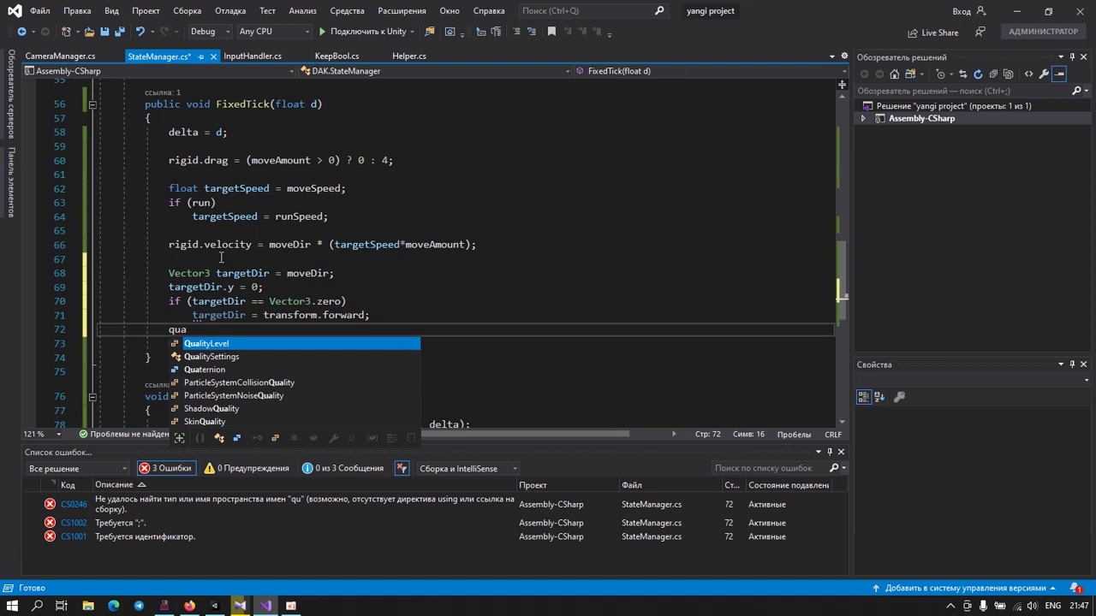
type("t")
key("Tab")
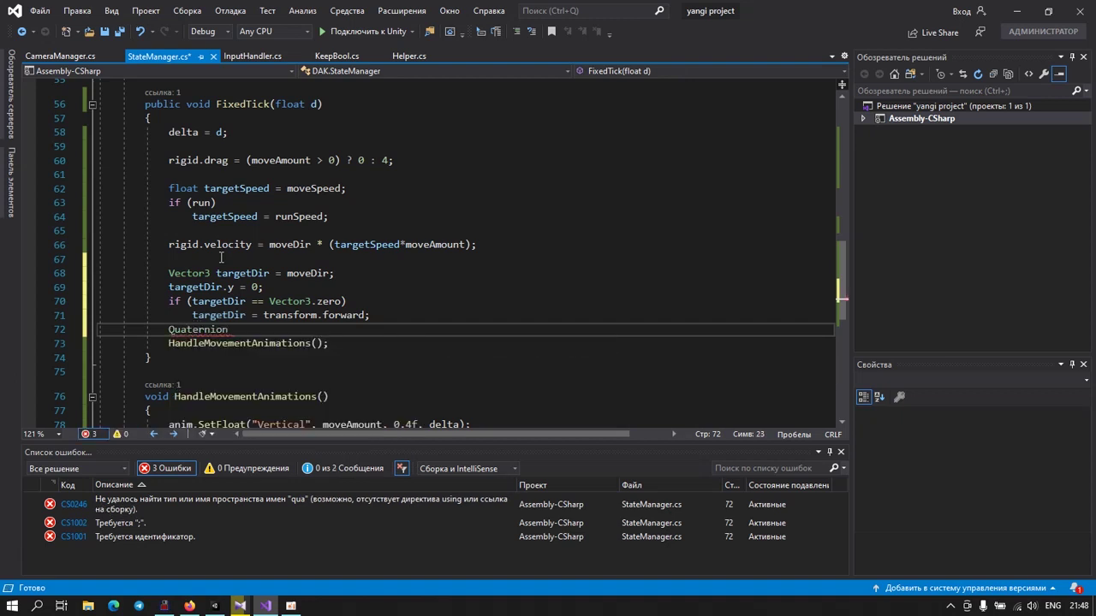
type(" t")
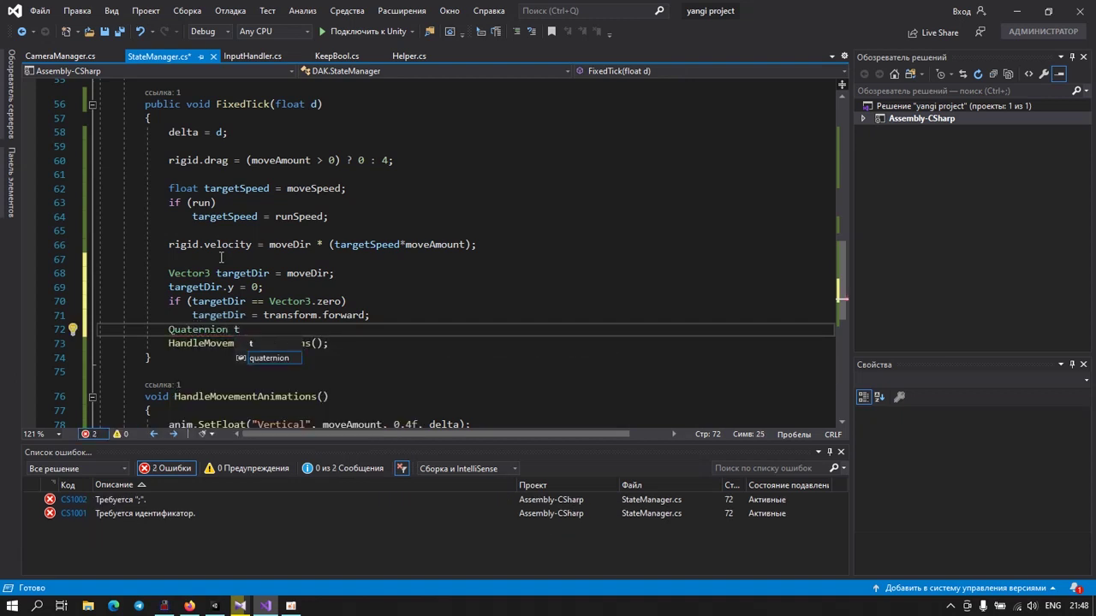
type("r=")
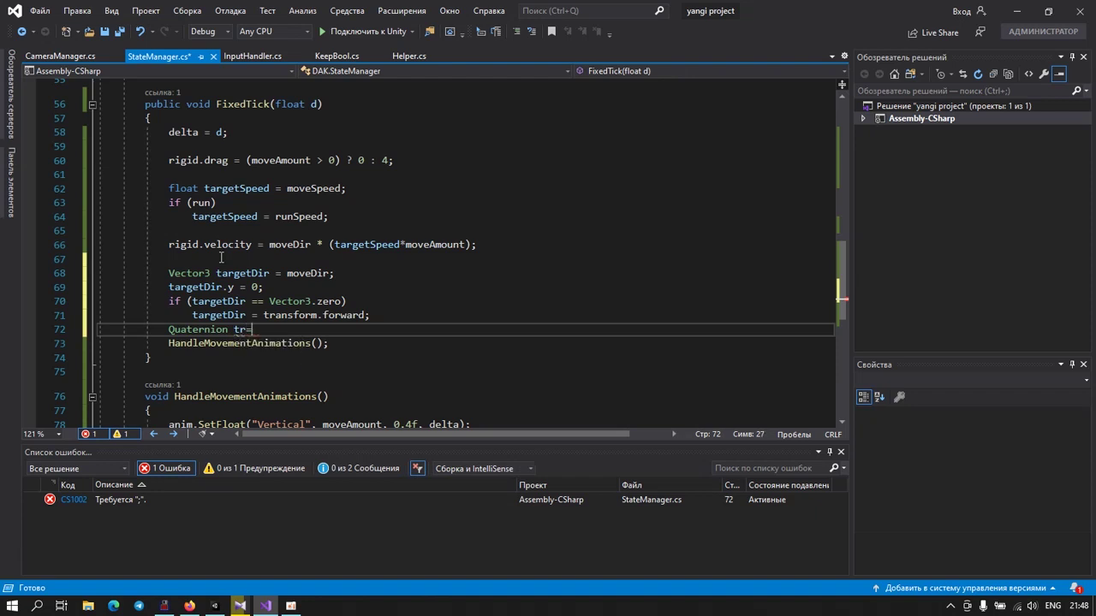
type("quat")
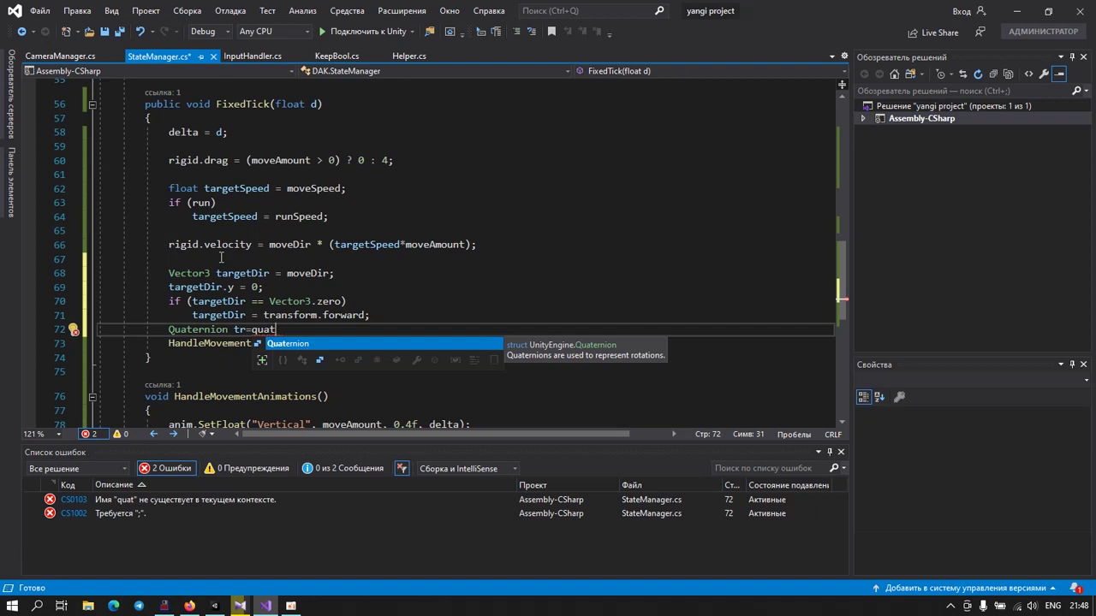
key("Tab")
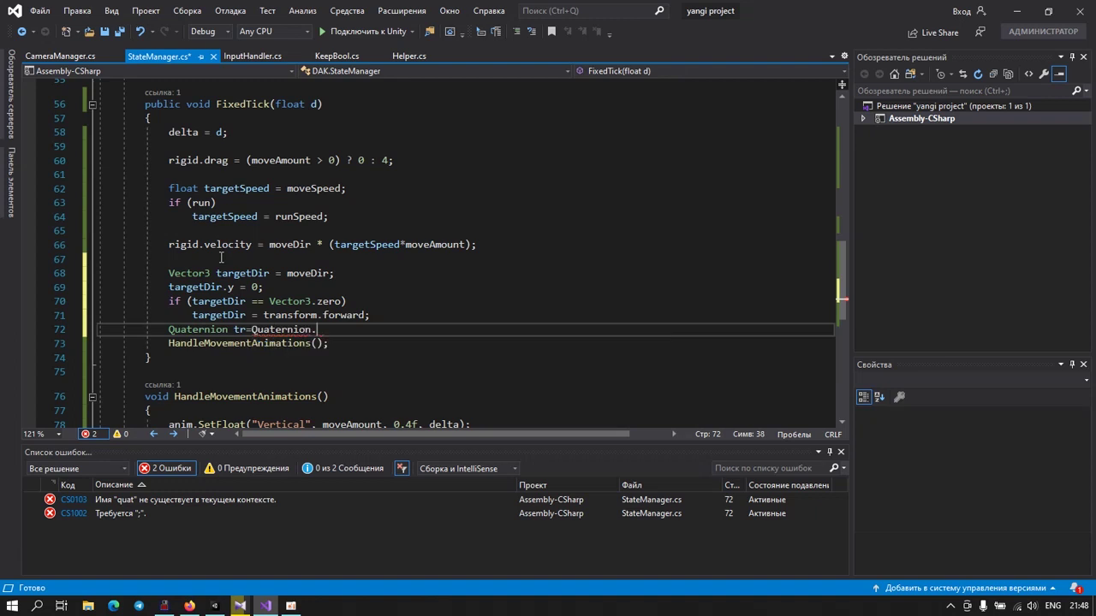
type(".")
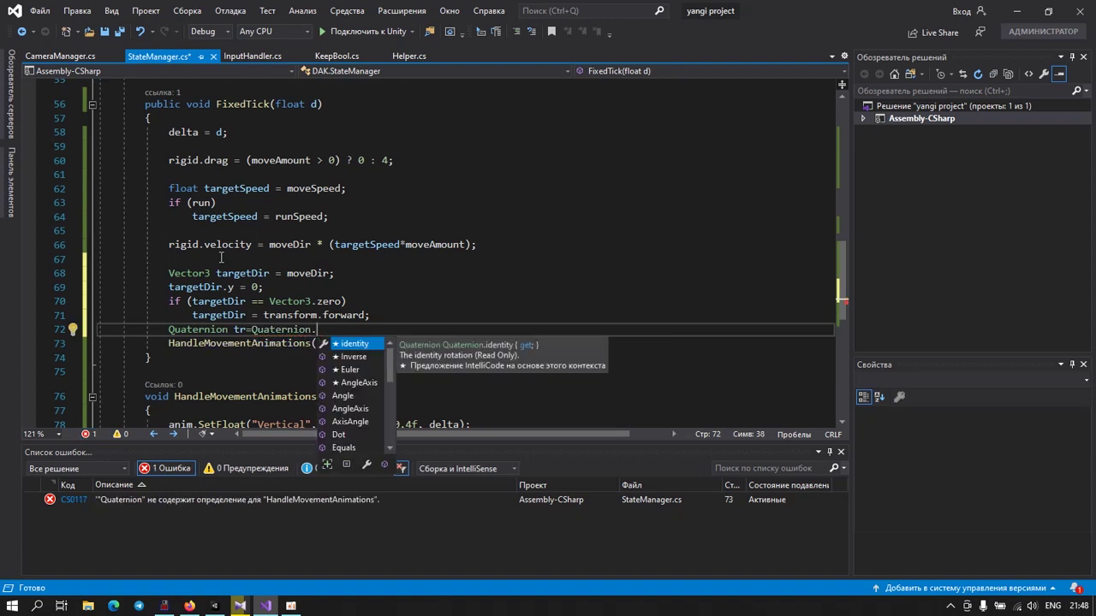
type("Lo")
key("Tab")
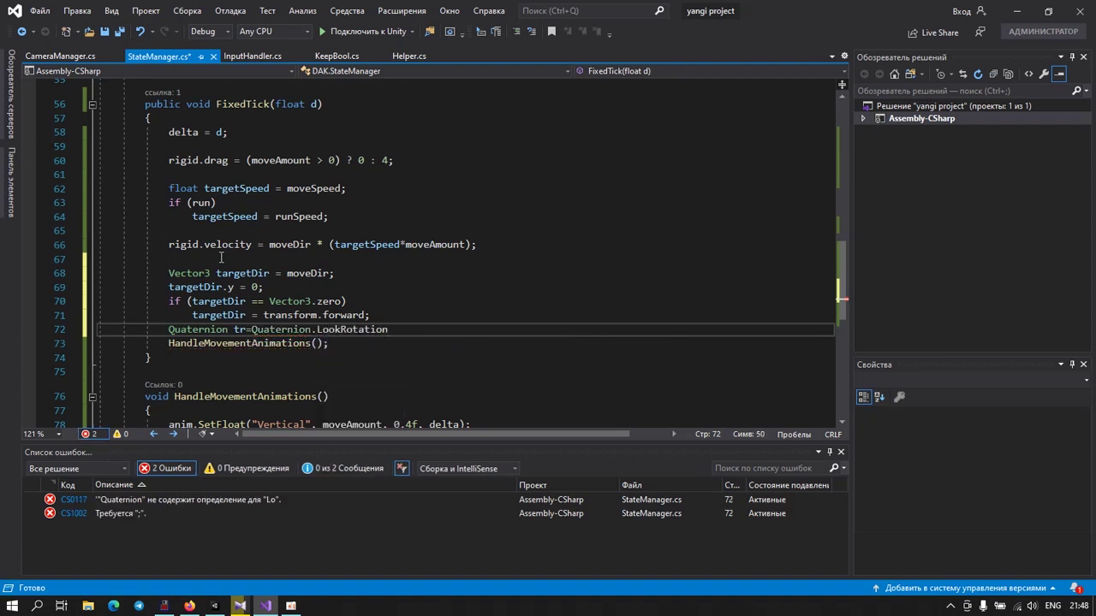
type("(targ")
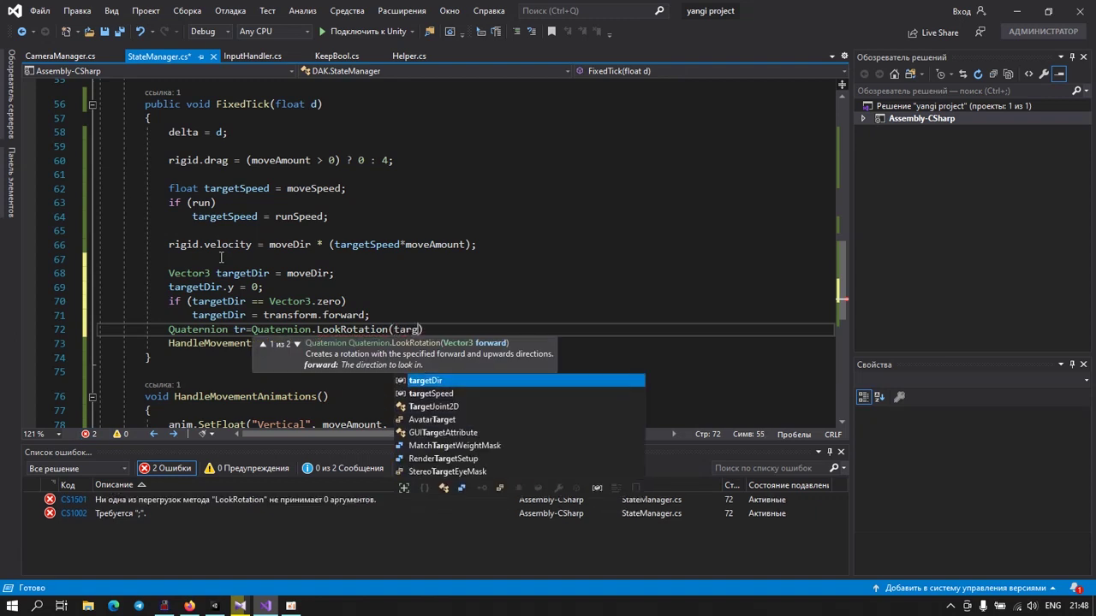
key("Tab")
type(")")
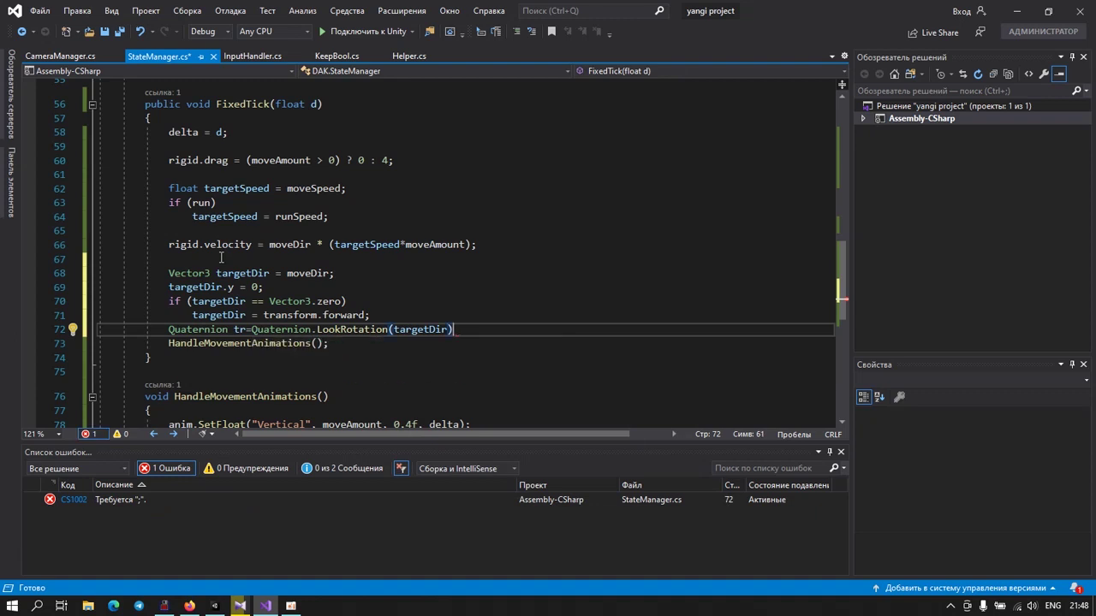
type(";")
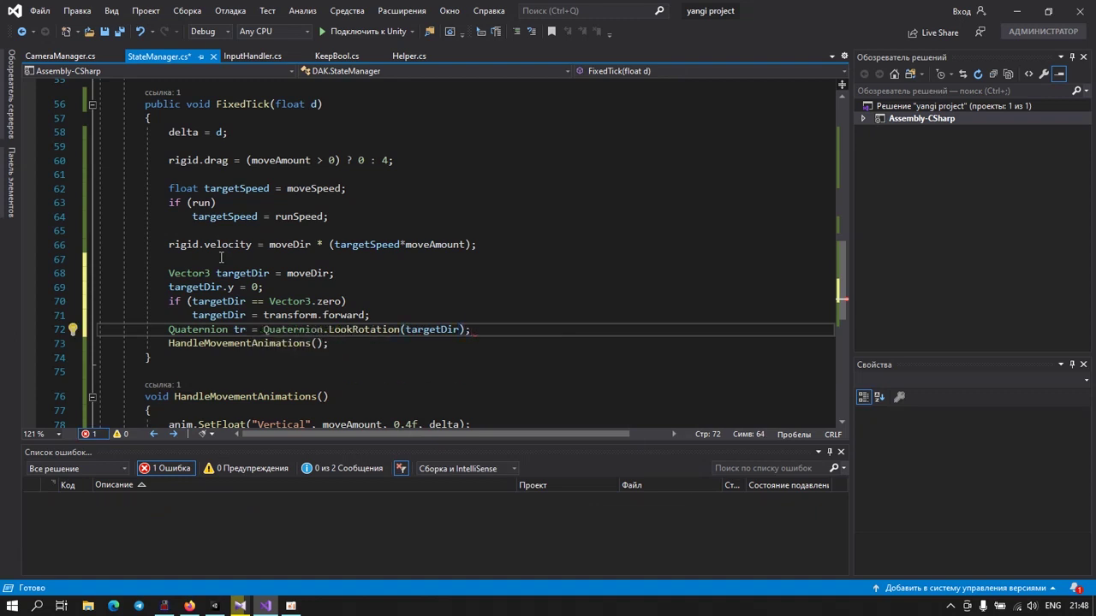
key("Return")
Step: Begin a Quaternion targetRotation line using Quaternion.Slerp
type("Qu")
key("Tab")
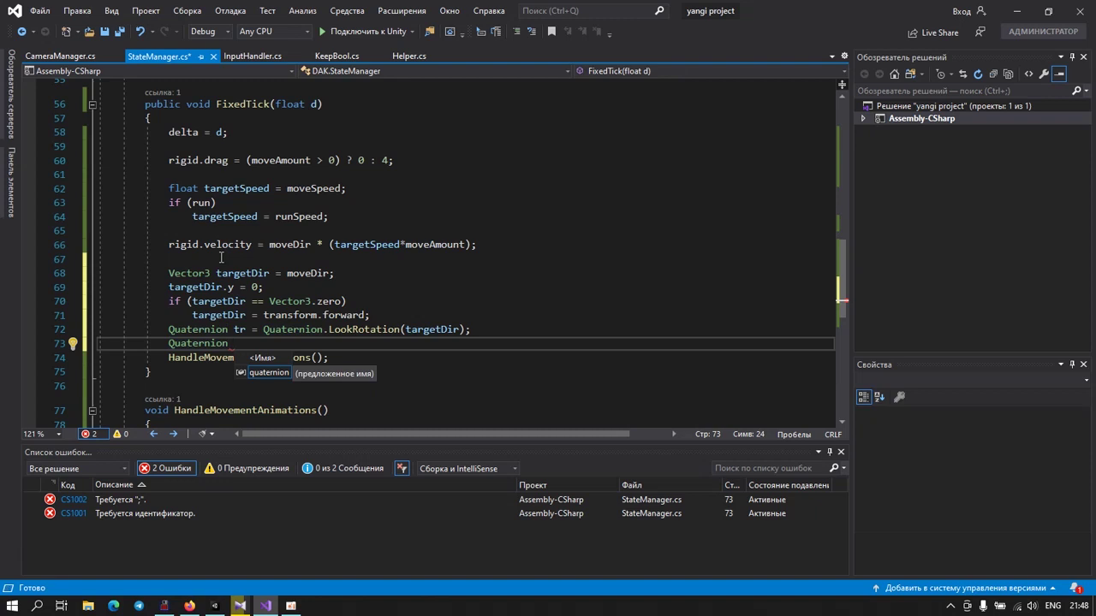
type("target")
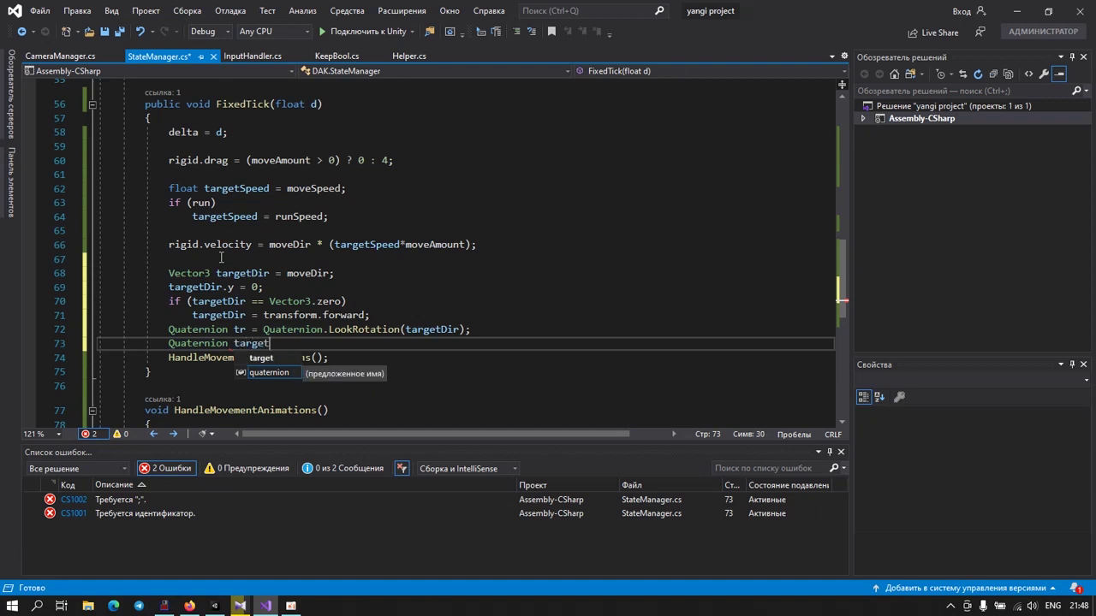
type("Rotation")
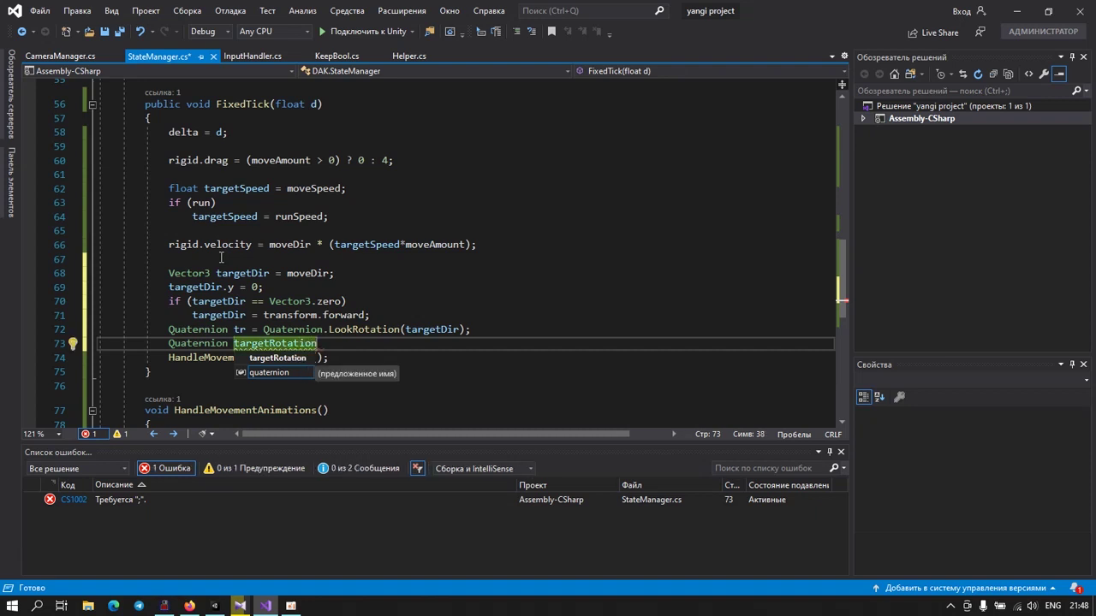
type("=")
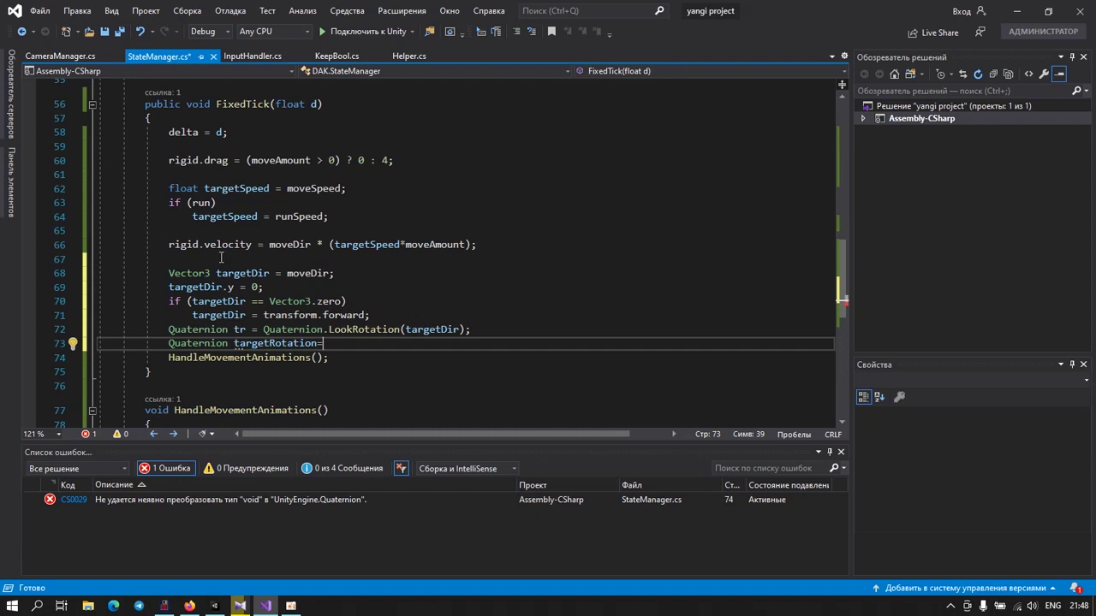
type("qua")
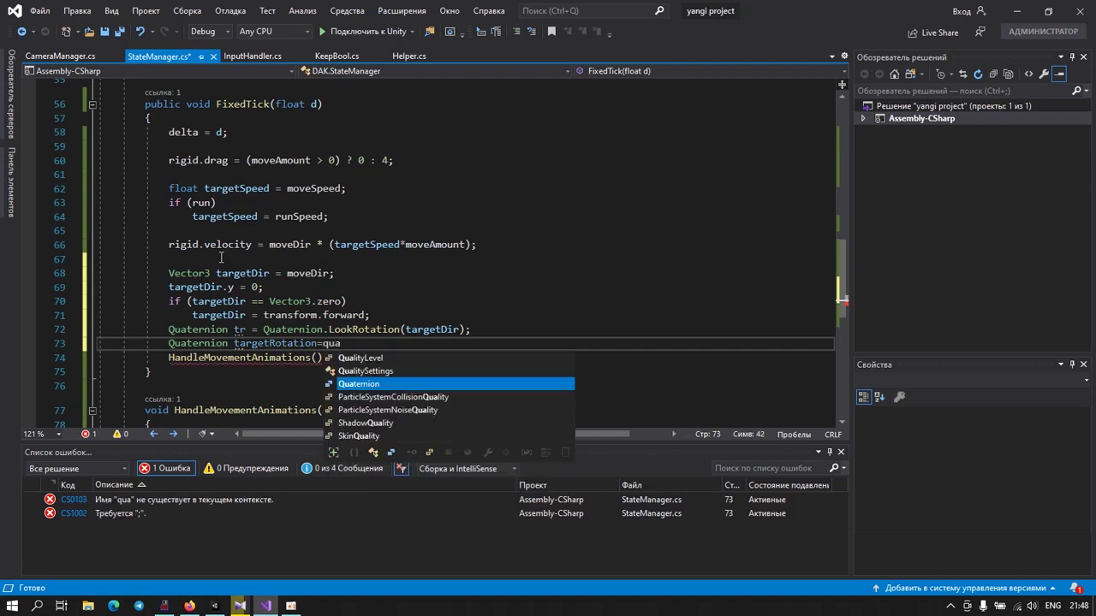
type(".")
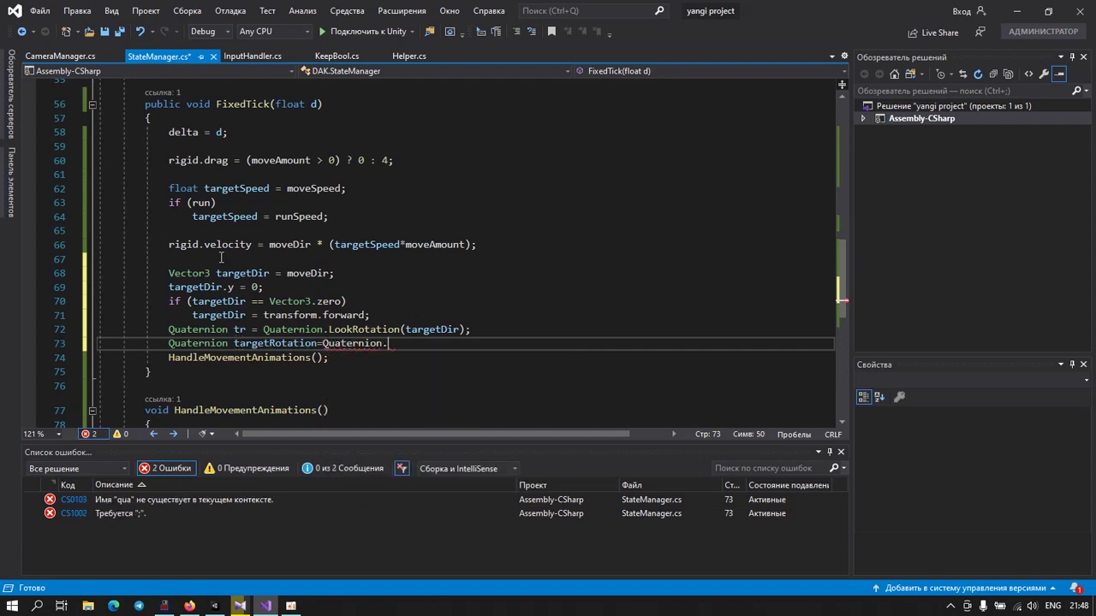
type("Sle")
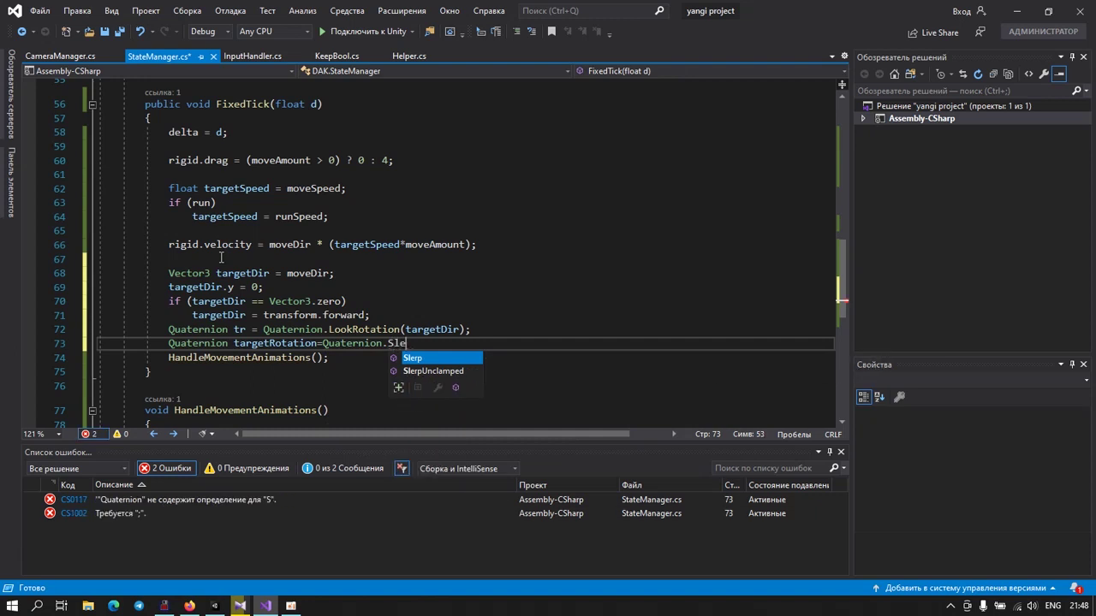
Step: Finish line 73 as Quaternion.Slerp(transform.rotation, tr, delta, moveAmount);
key("Tab")
type("(")
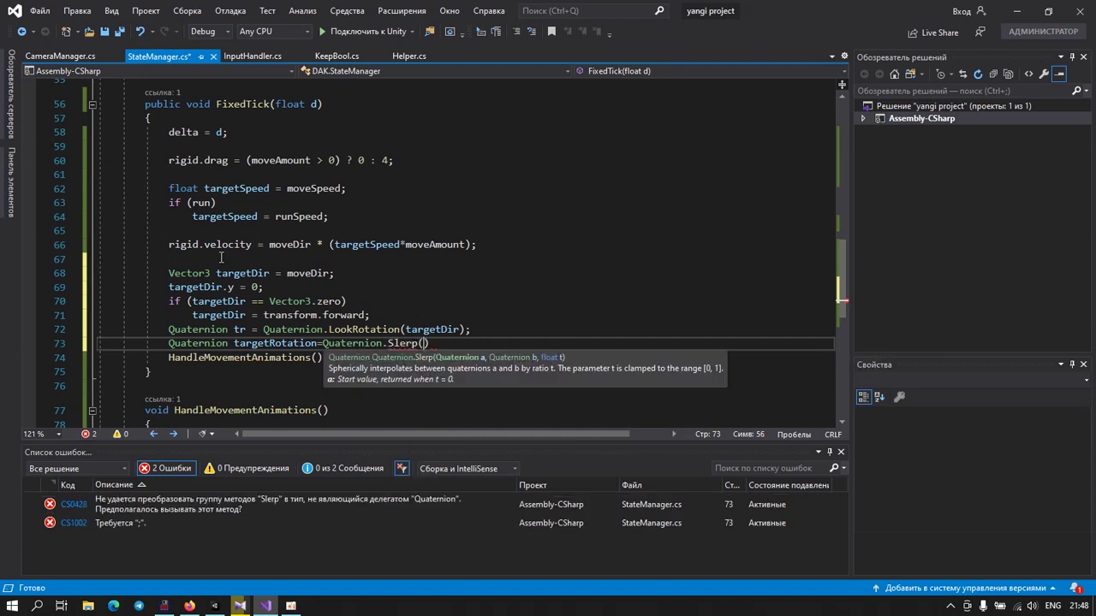
type("transform")
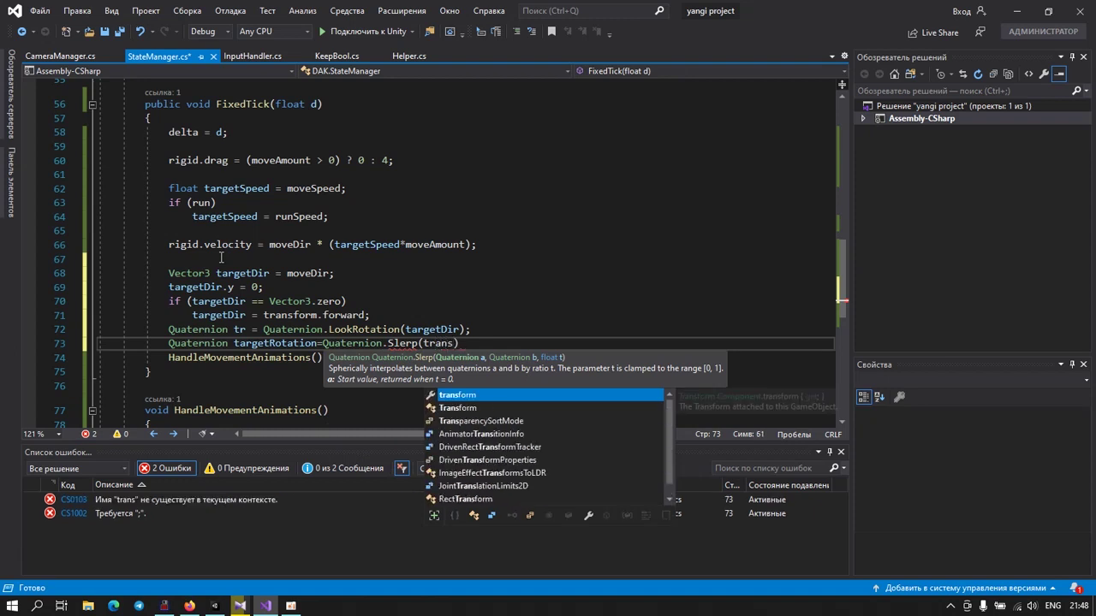
type(".")
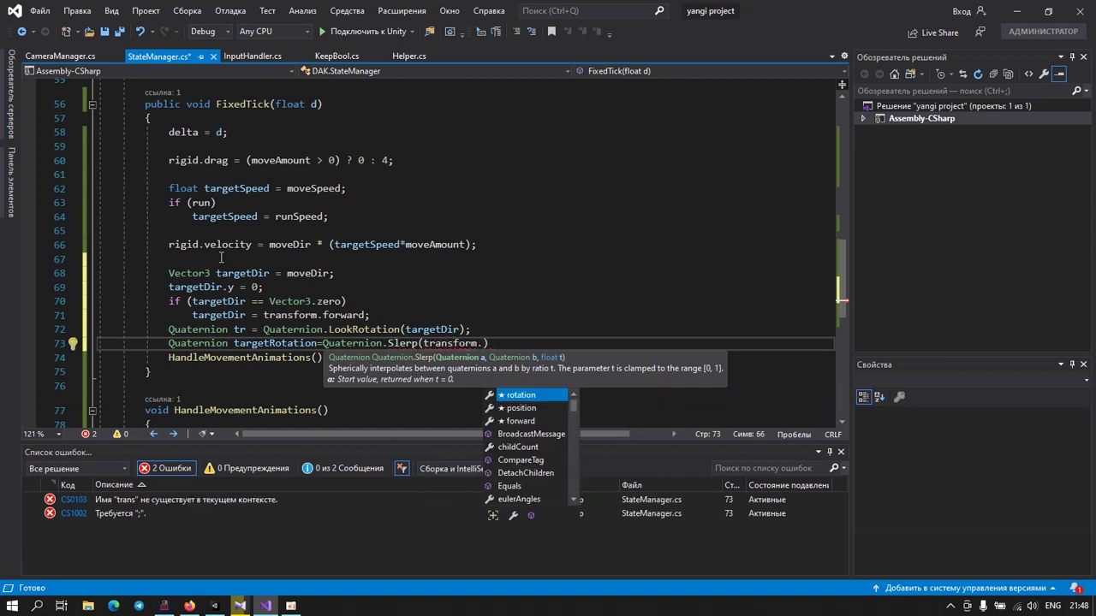
type("r")
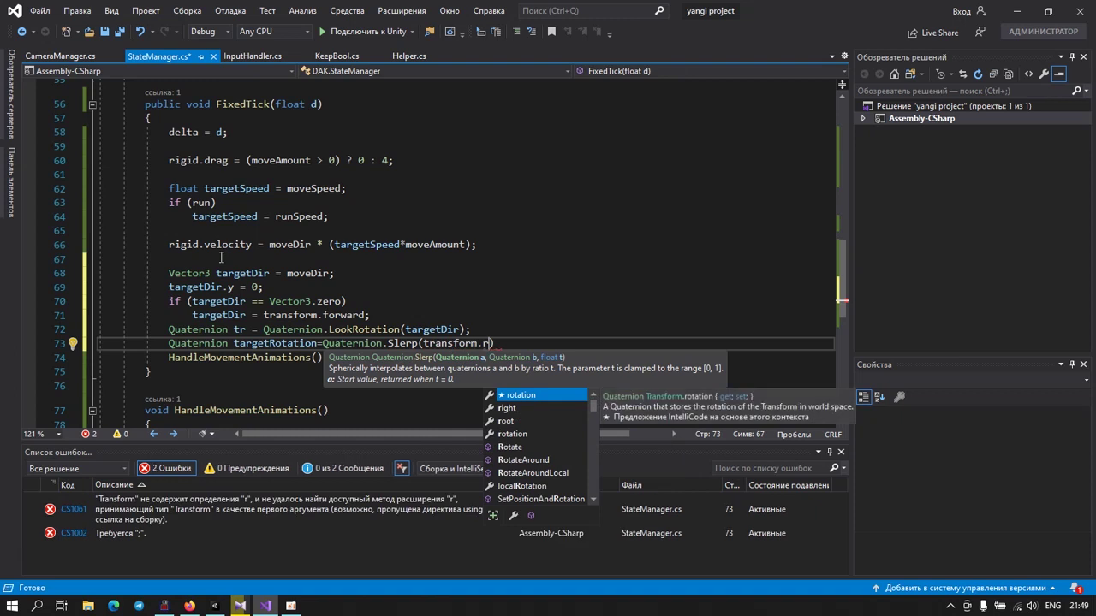
key("Tab")
type(",")
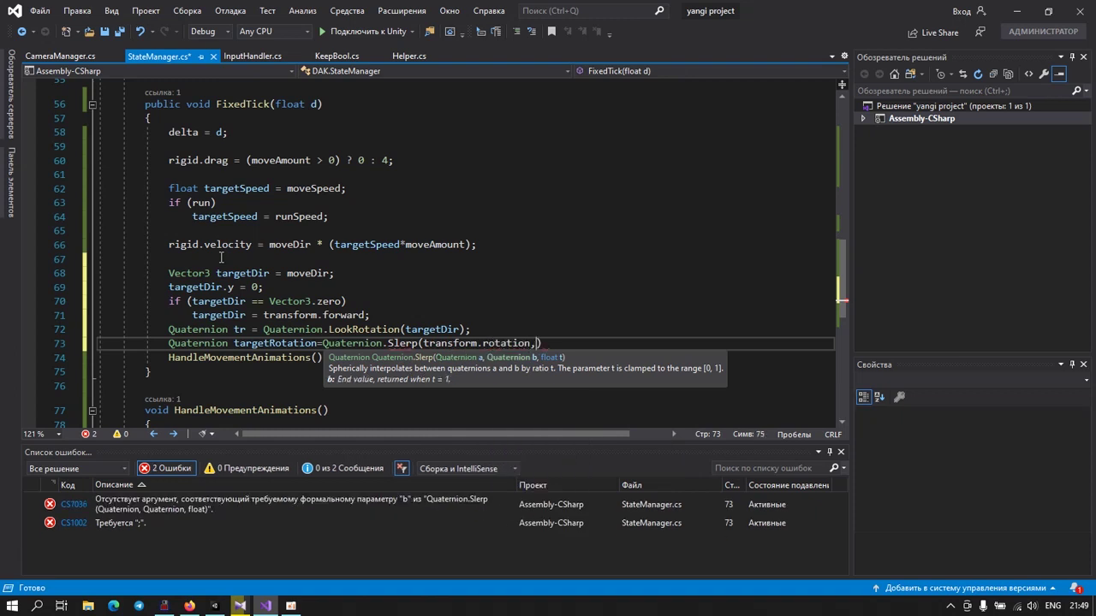
type("tr")
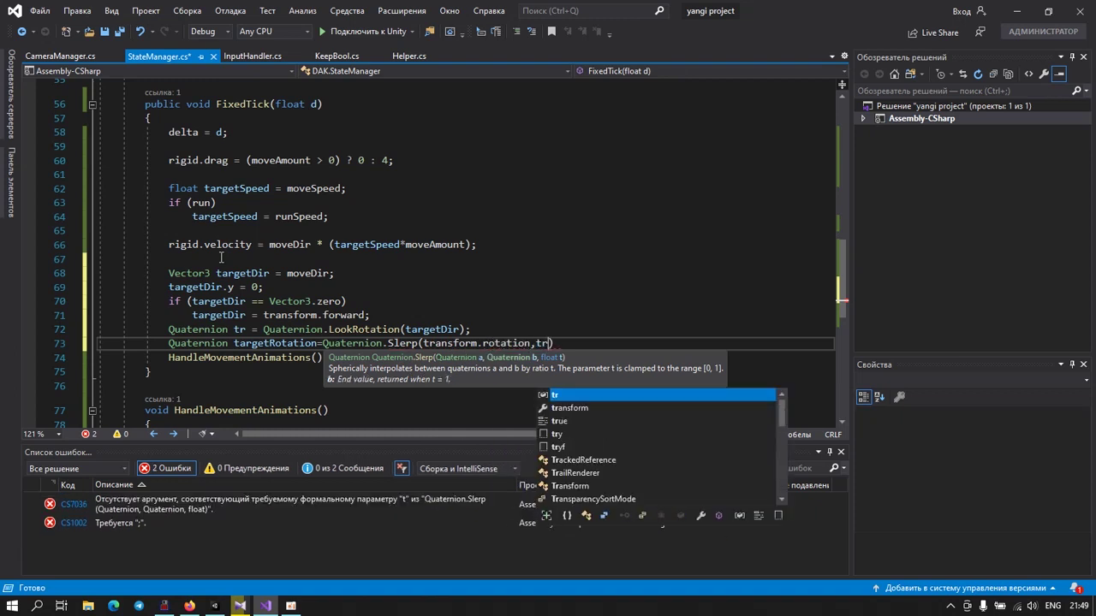
type(",d")
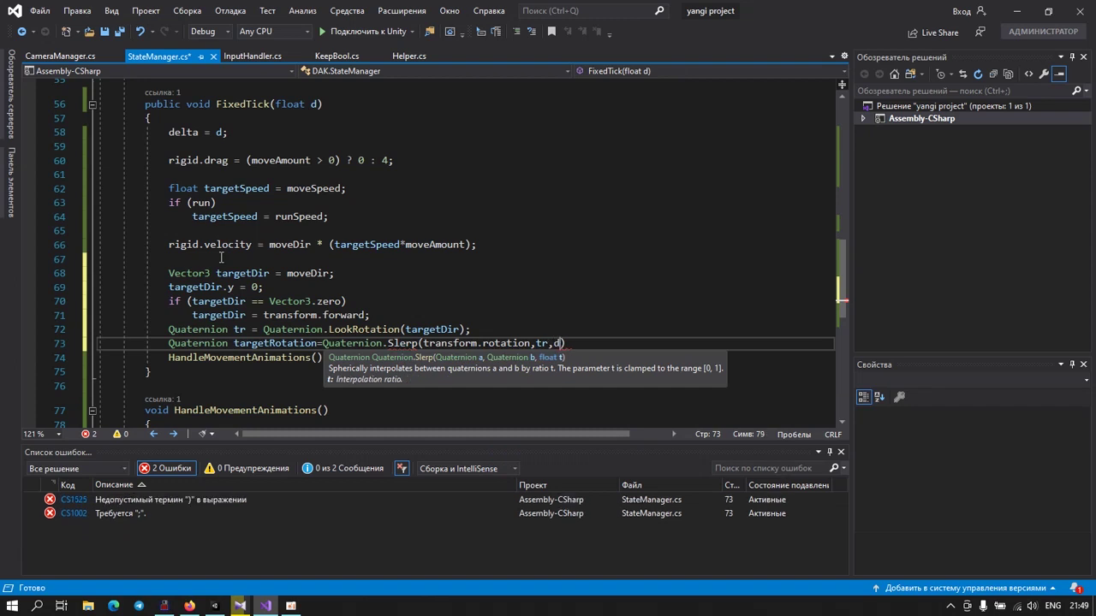
type("elta")
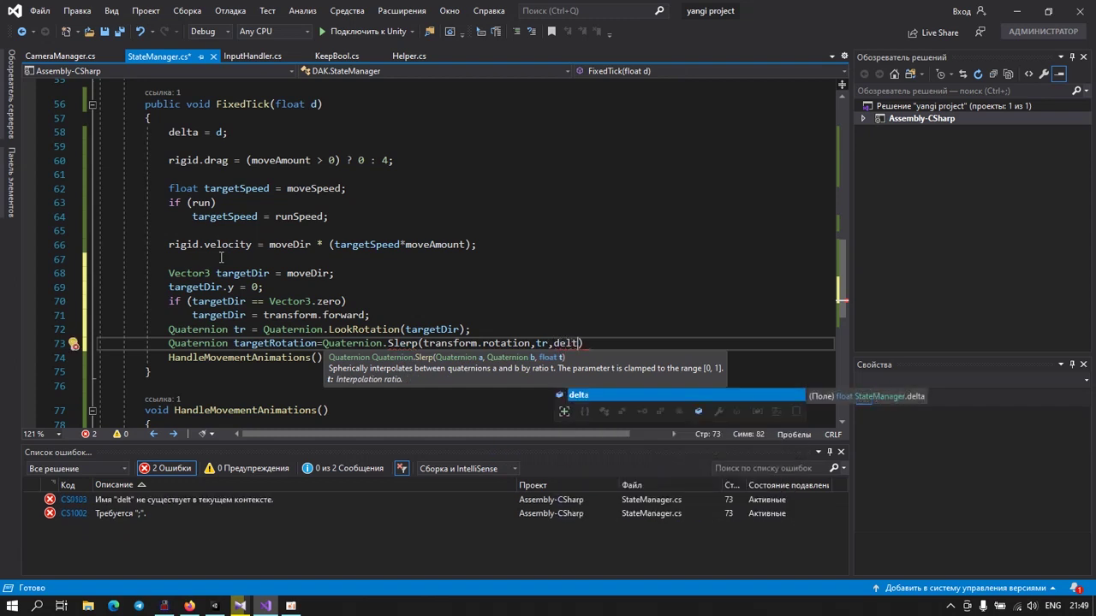
type(",")
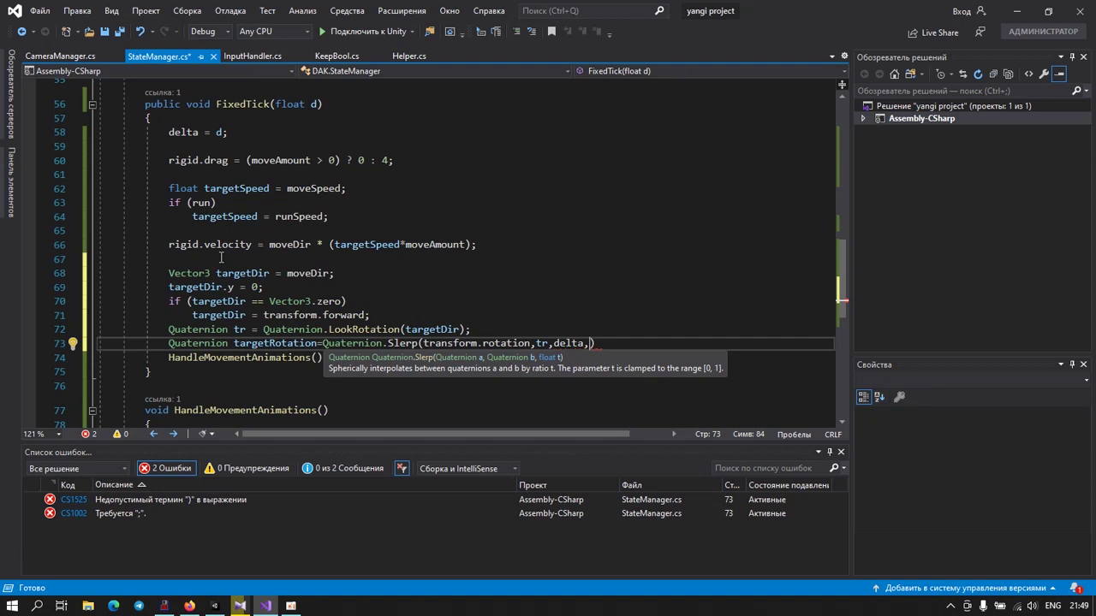
type("mov")
key("Tab")
type(")")
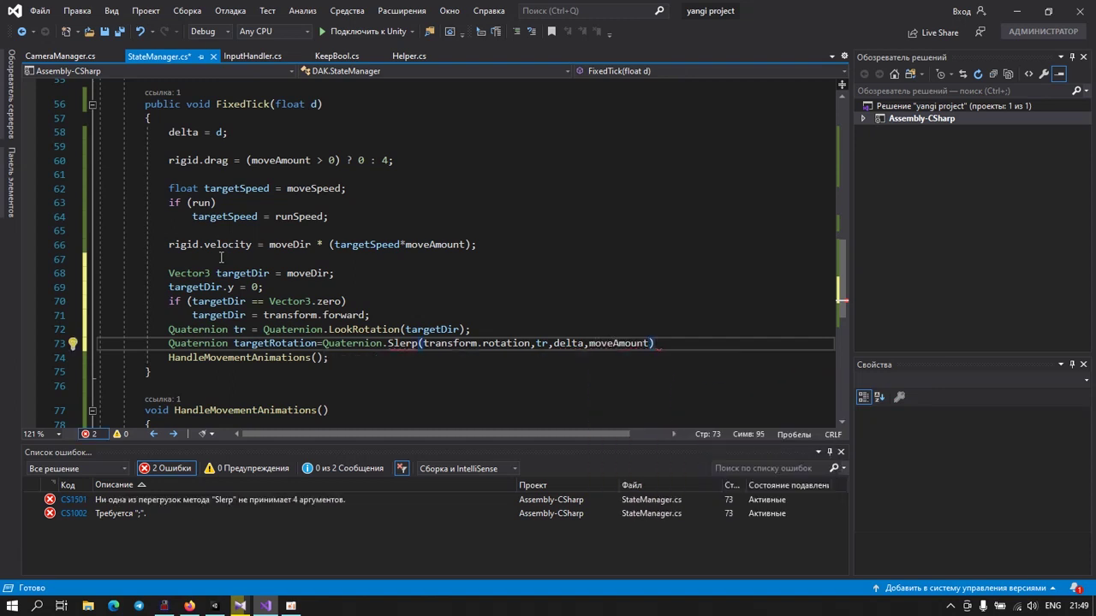
type(";")
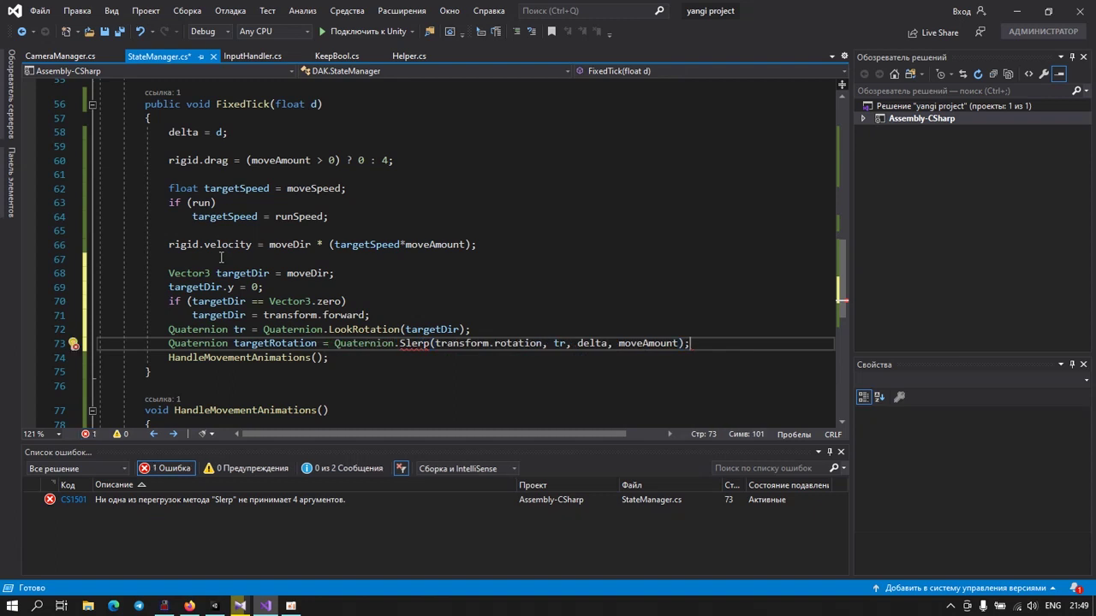
key("Return")
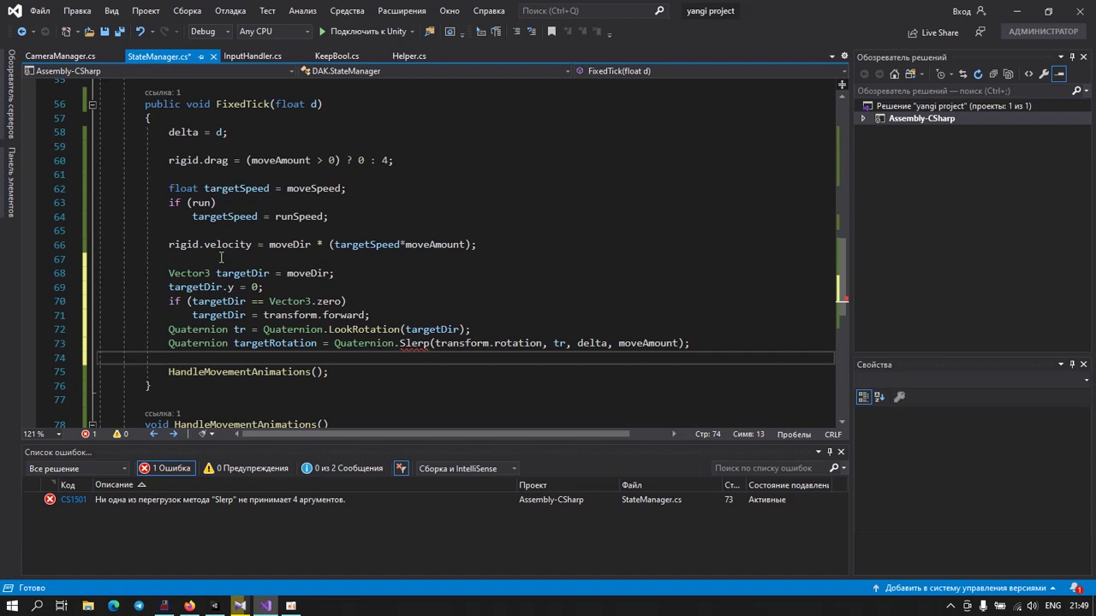
type("tr")
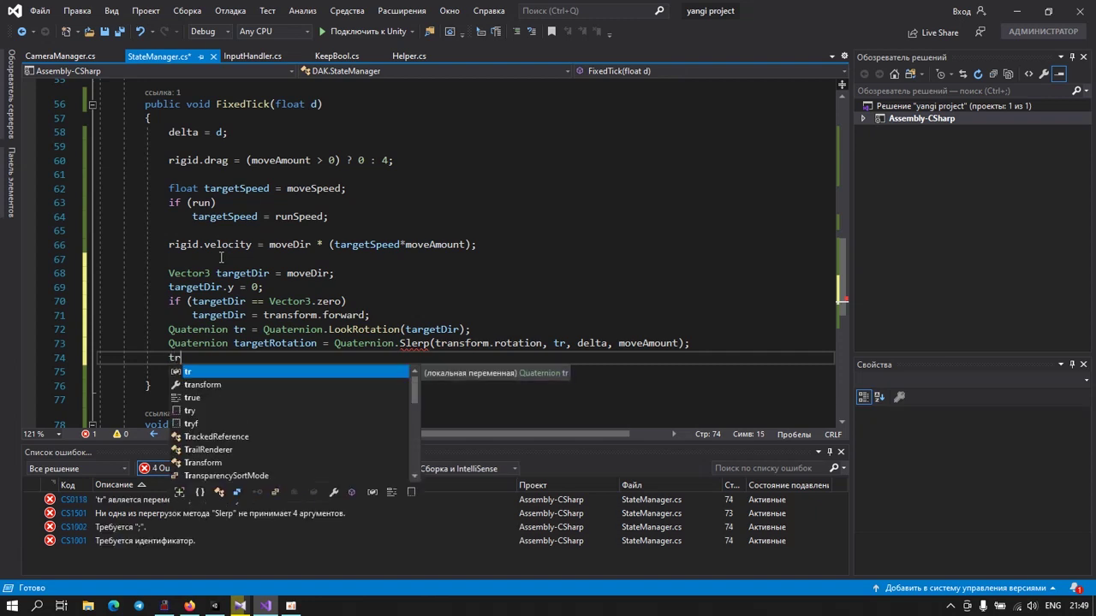
key("Down")
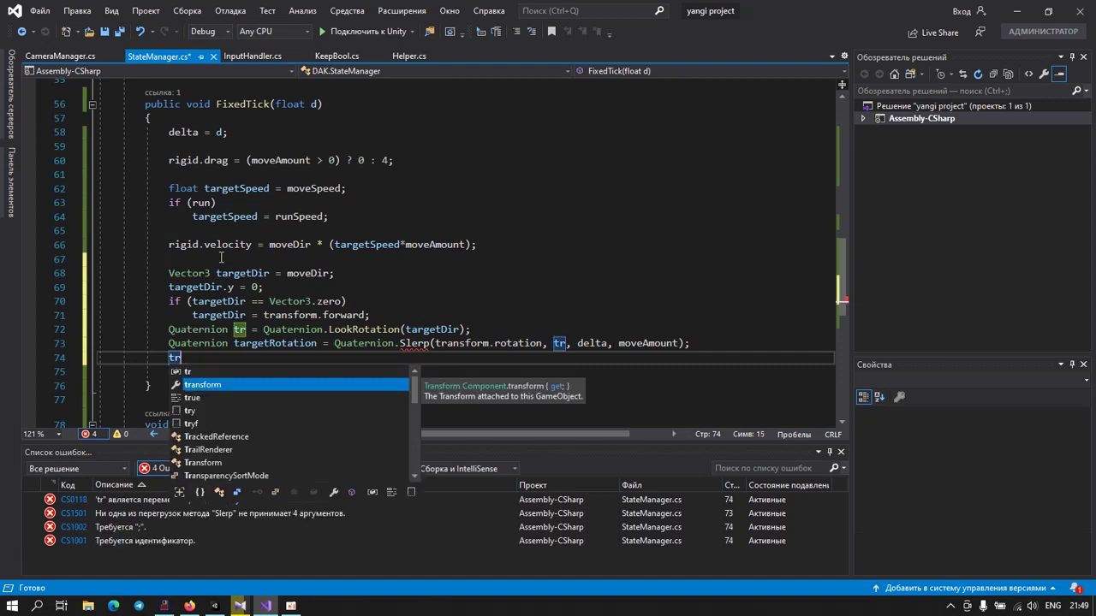
Step: Add transform.rotation = targetRotation; below the Slerp line
type(".ro")
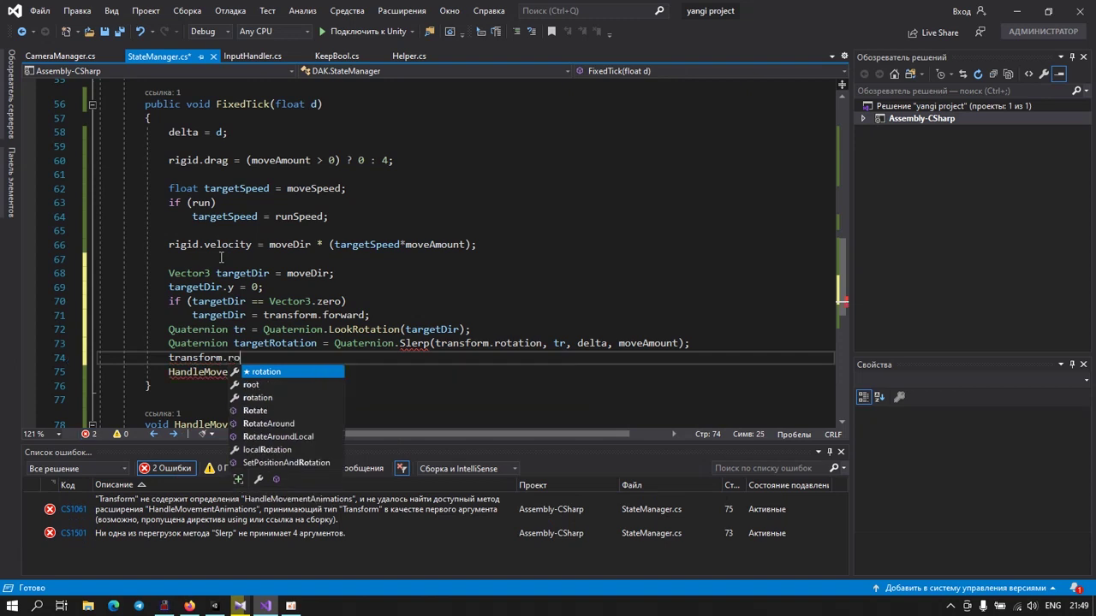
key("Tab")
type("=")
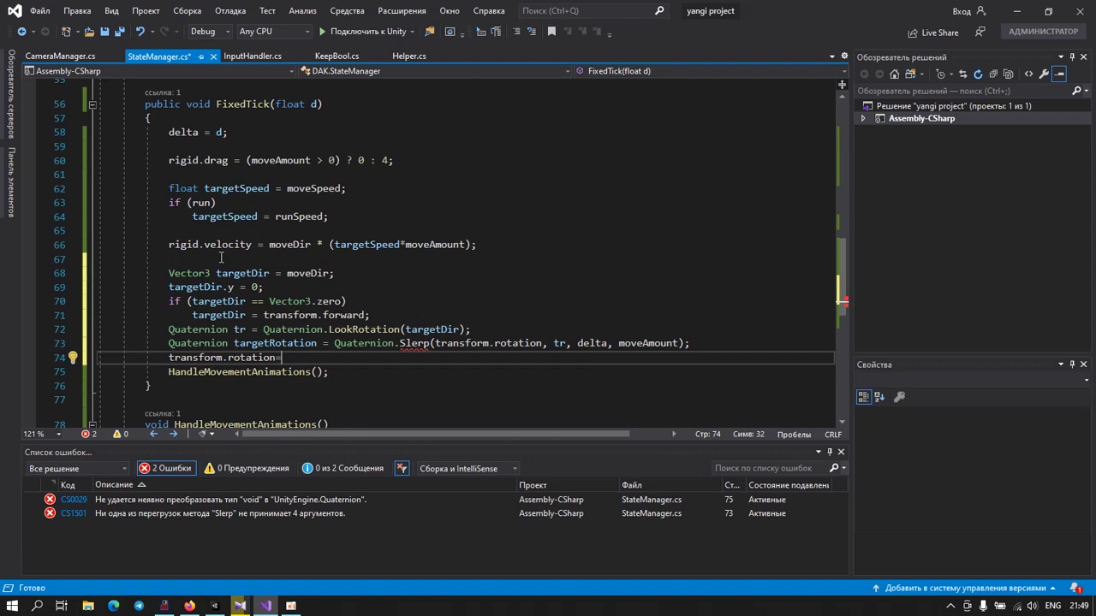
type("tar")
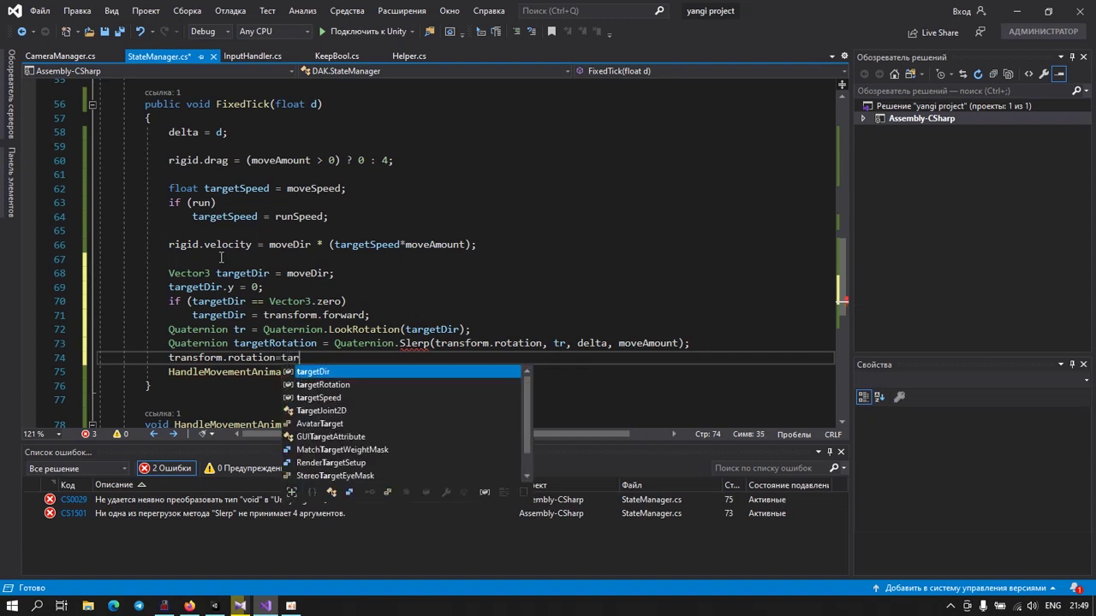
key("Down")
key("Tab")
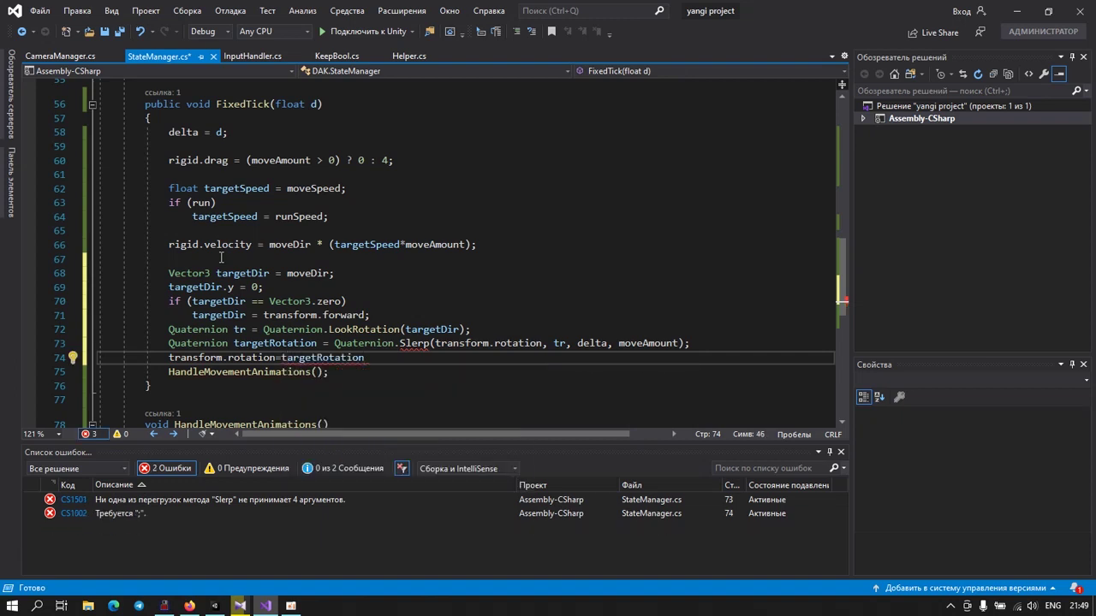
type(";")
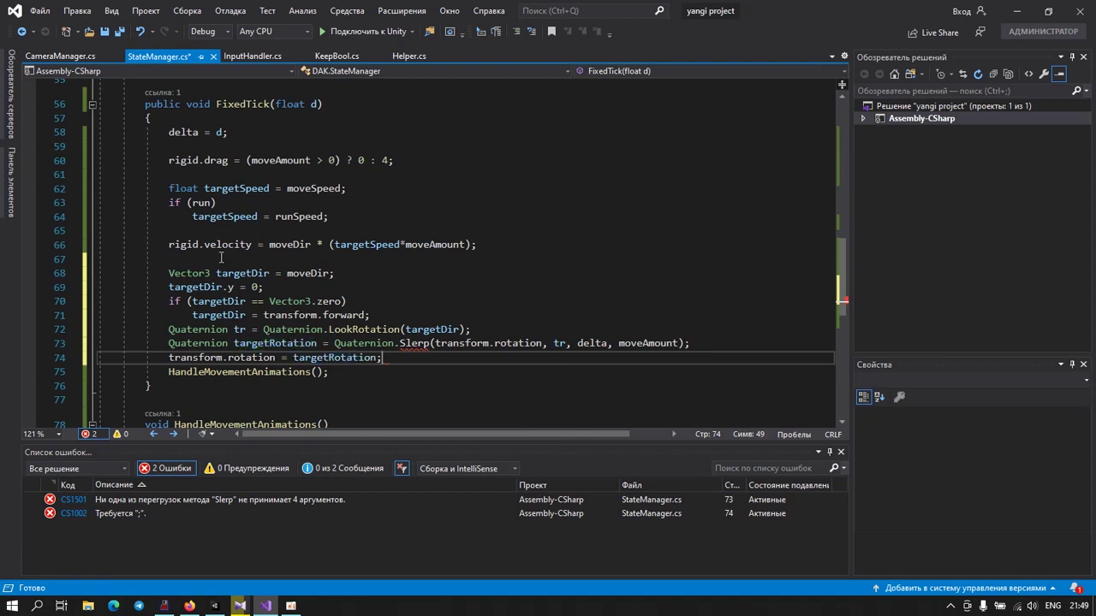
key("Return")
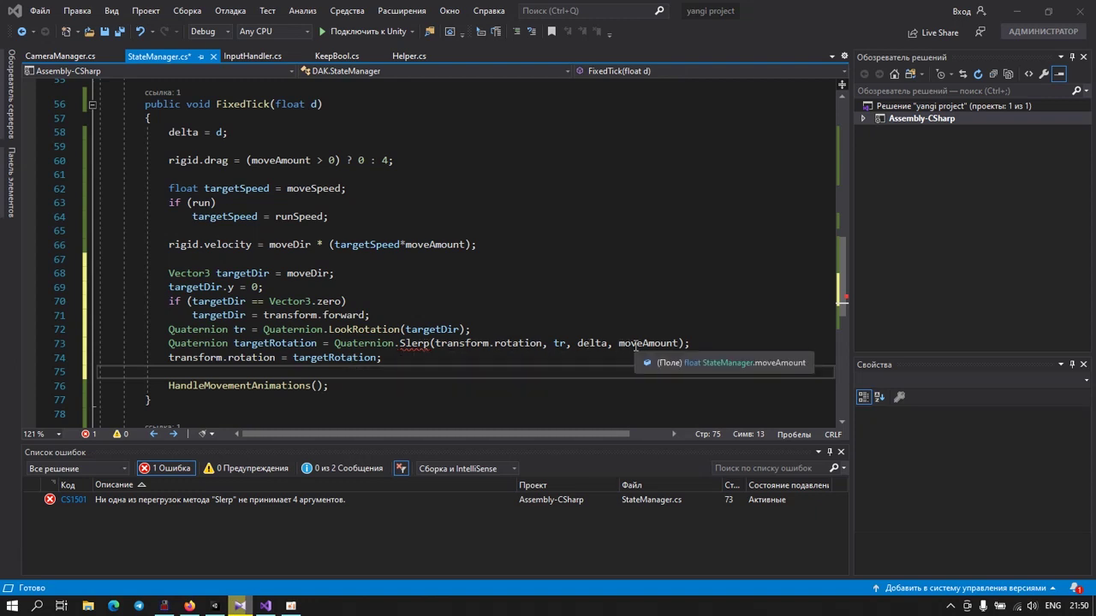
left_click(612, 344)
Step: Change the Slerp's third argument to delta*moveAmount*rotationSpeed
key("BackSpace")
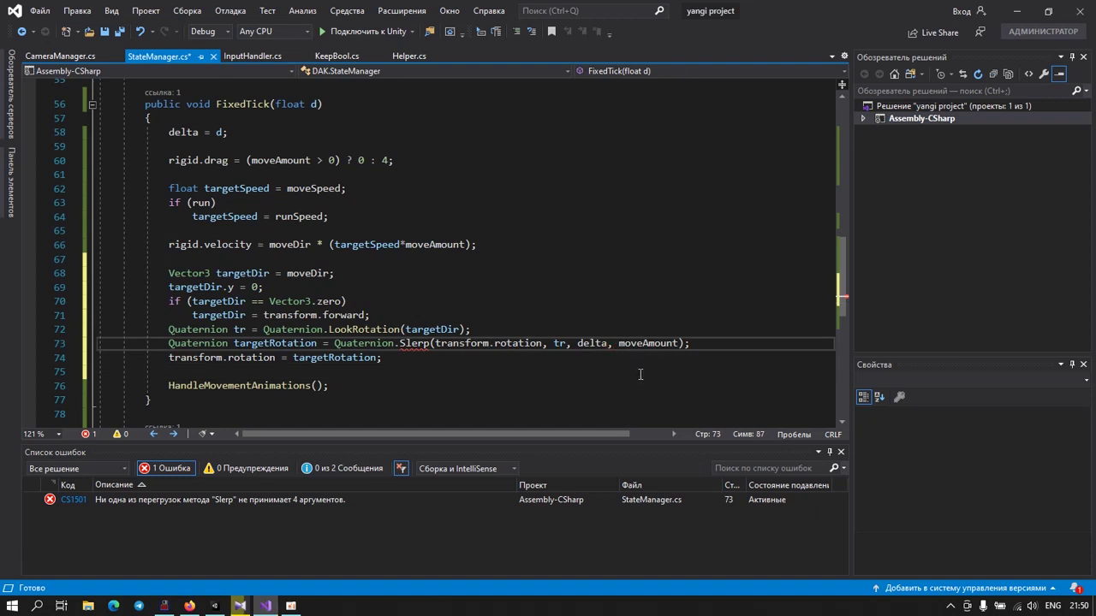
type("*")
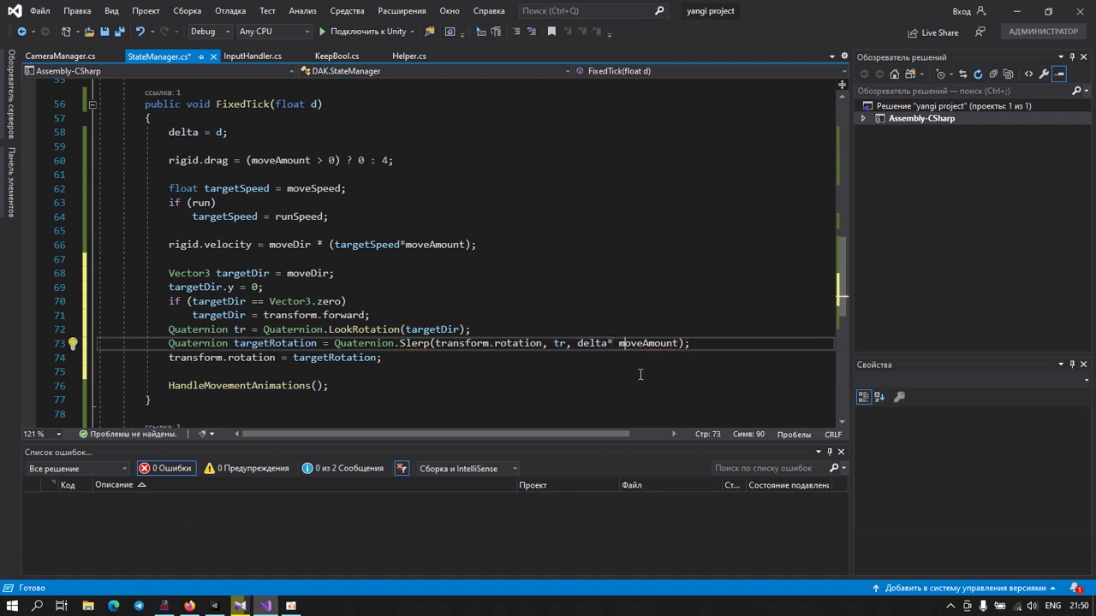
key("Right")
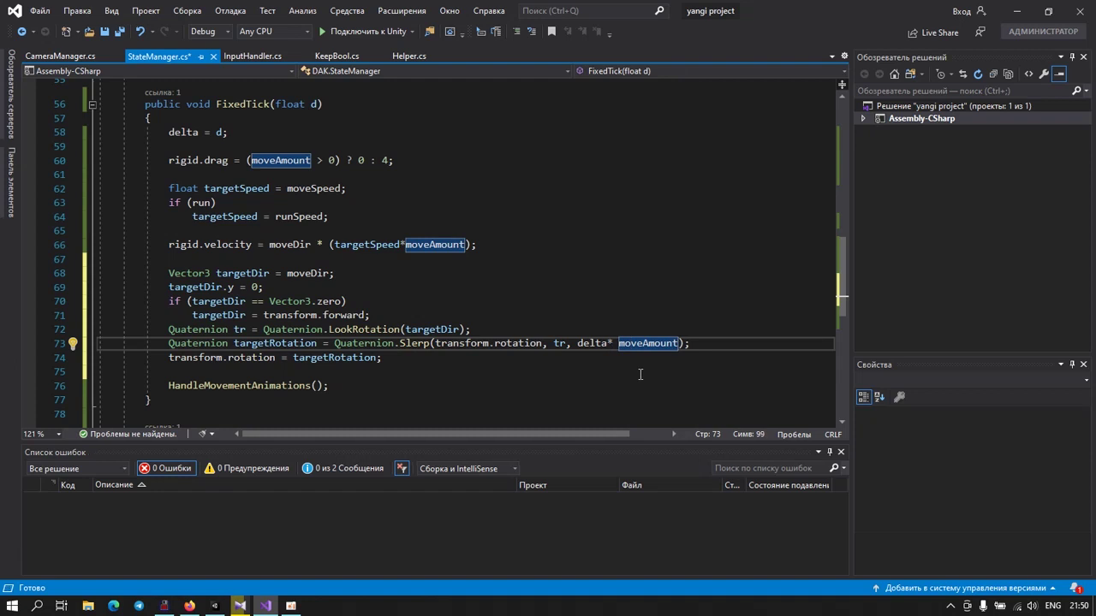
type("*")
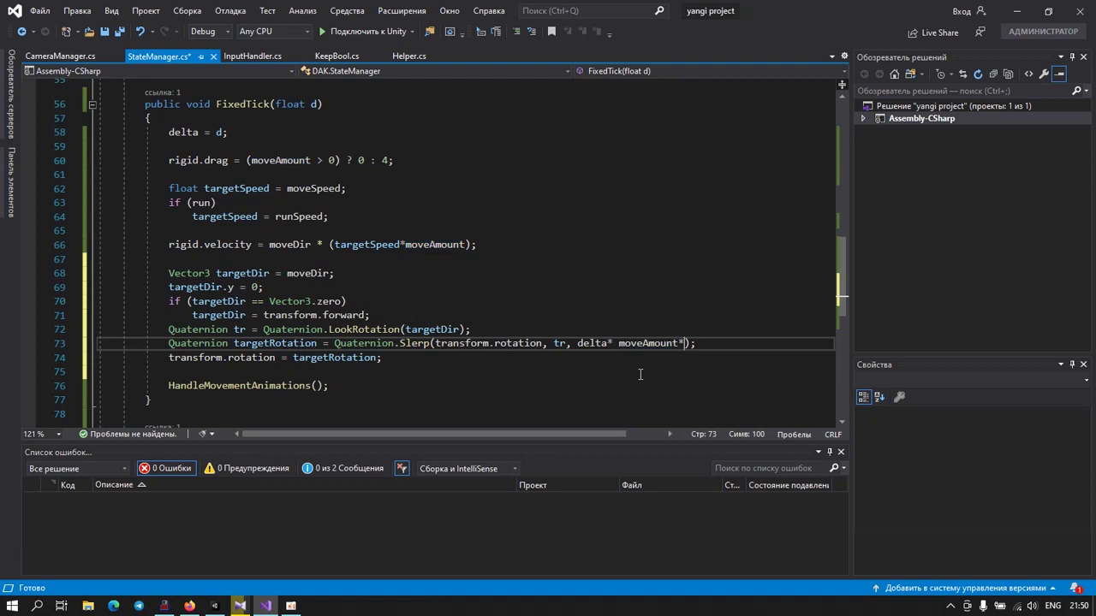
type("r")
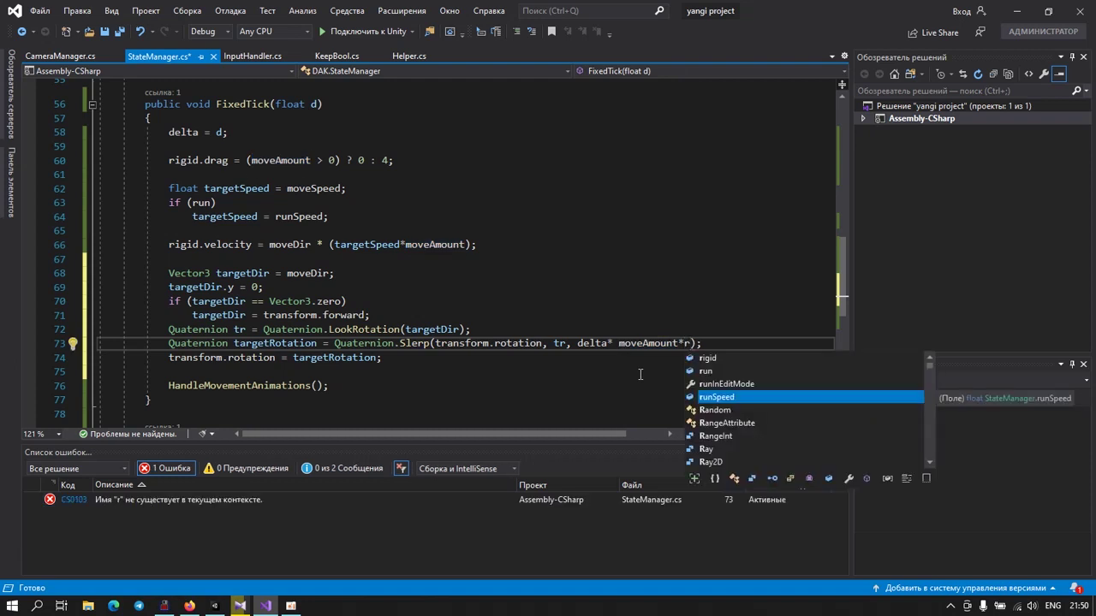
type("o")
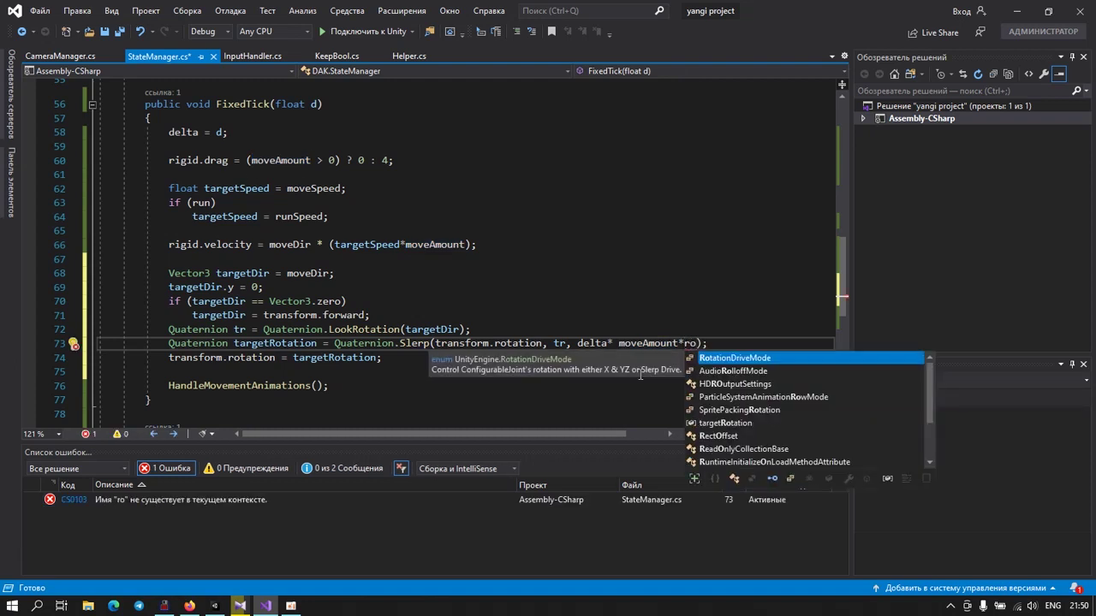
type("t")
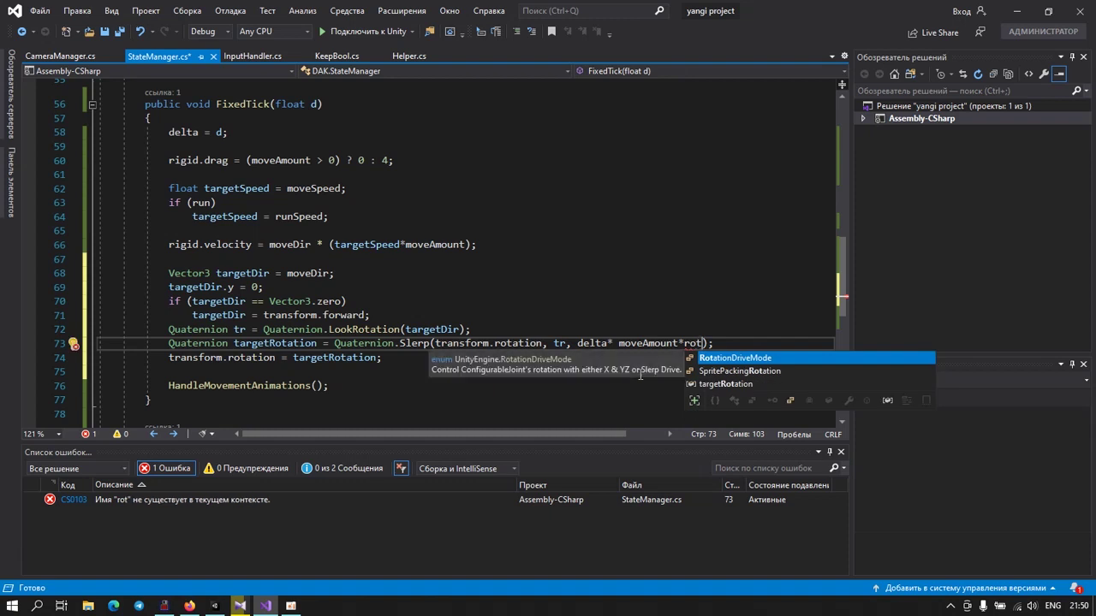
type("ation")
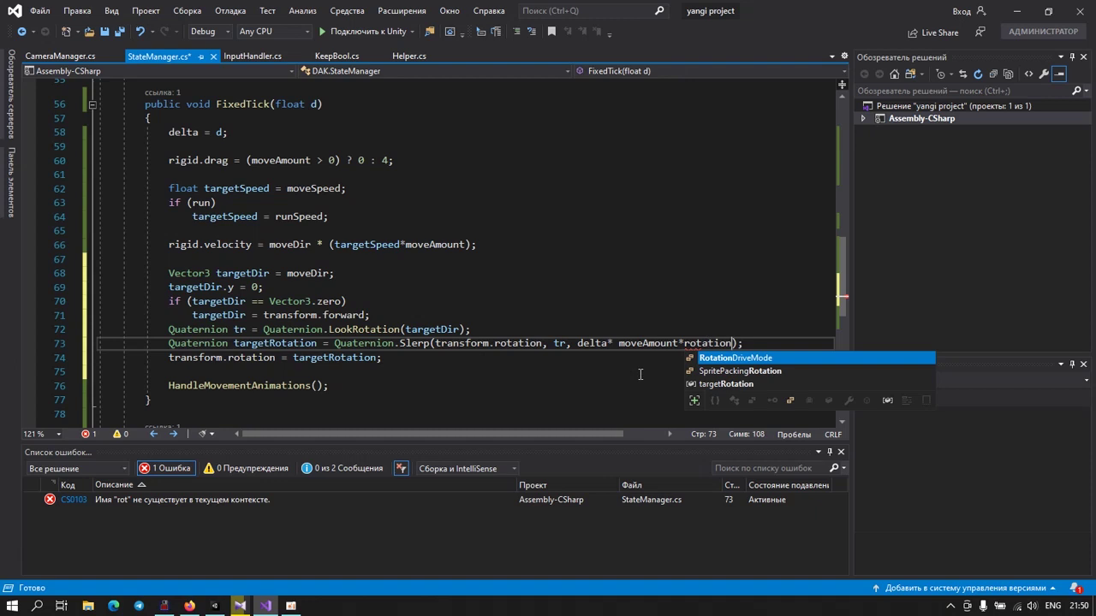
type("Speed")
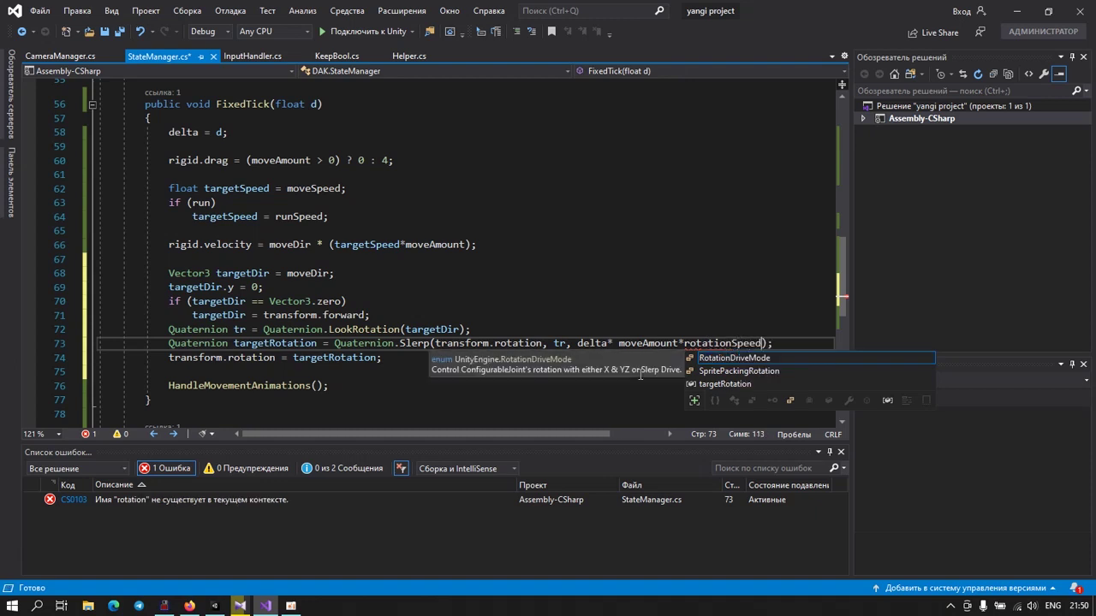
left_click(547, 305)
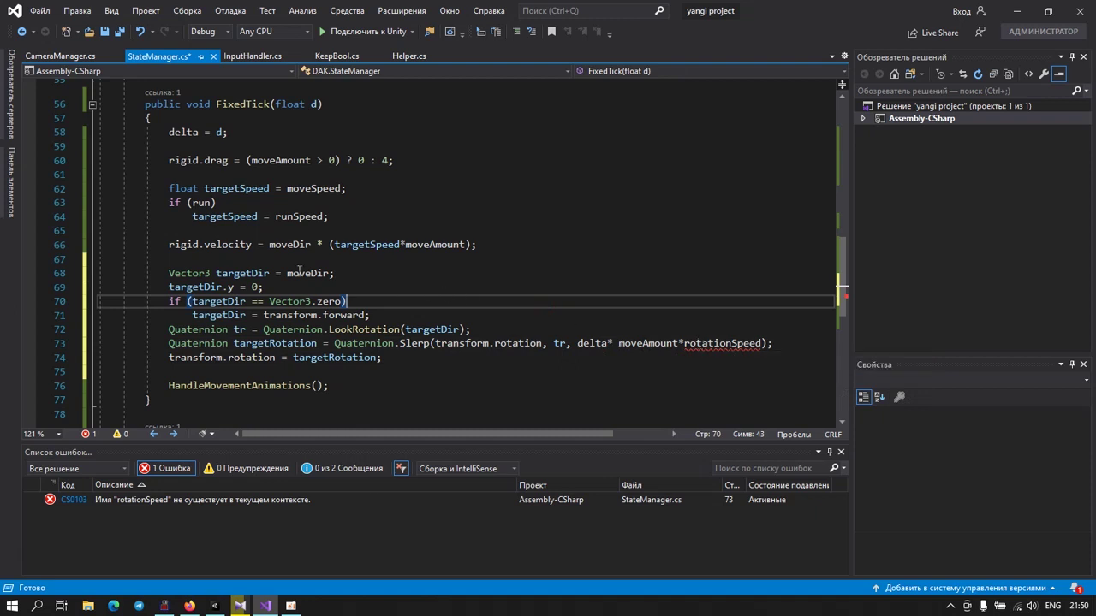
Step: Add 'public float rotationSpeed = 5;' on a new line below runSpeed in StateManager's Stats fields
scroll(299, 271, "up", 9)
scroll(295, 274, "up", 5)
scroll(295, 275, "down", 4)
scroll(292, 280, "up", 5)
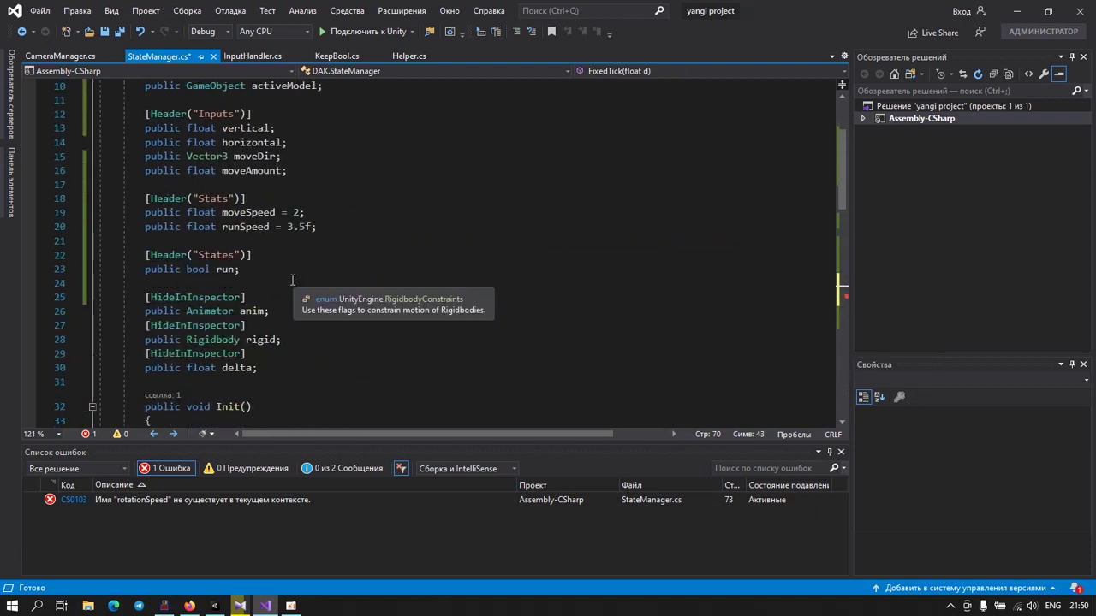
scroll(292, 280, "up", 3)
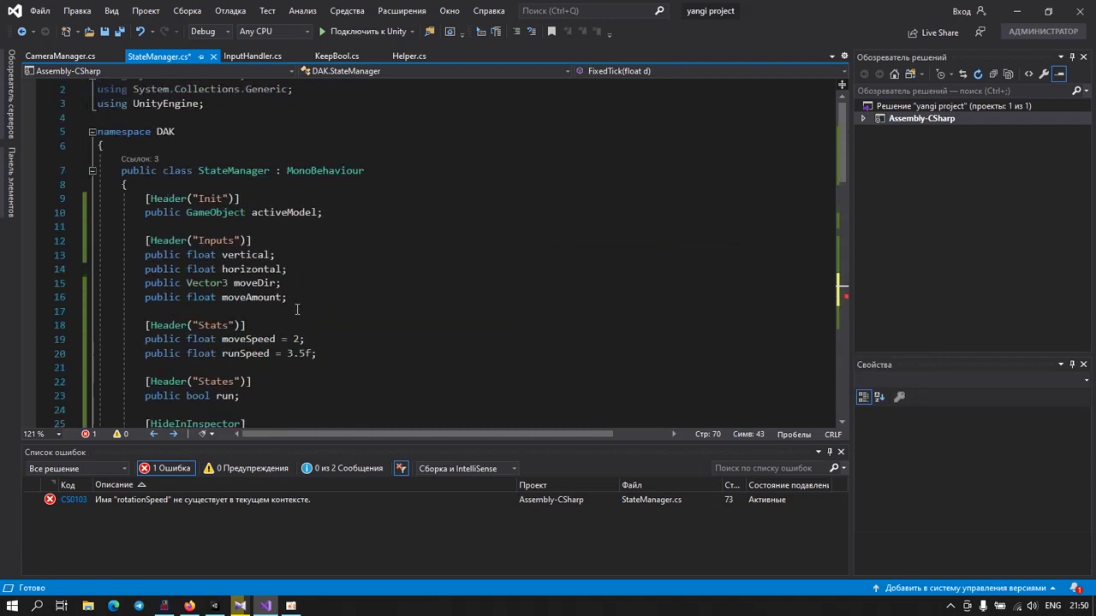
scroll(306, 301, "down", 1)
left_click(325, 313)
key("Return")
type("P")
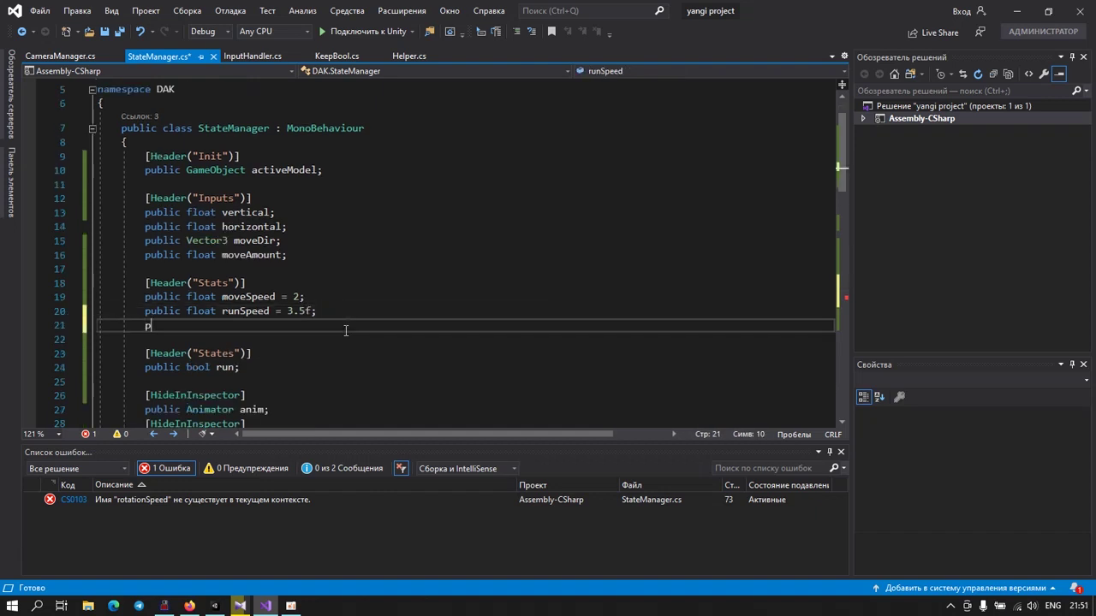
type("ubli ")
type("float rotat")
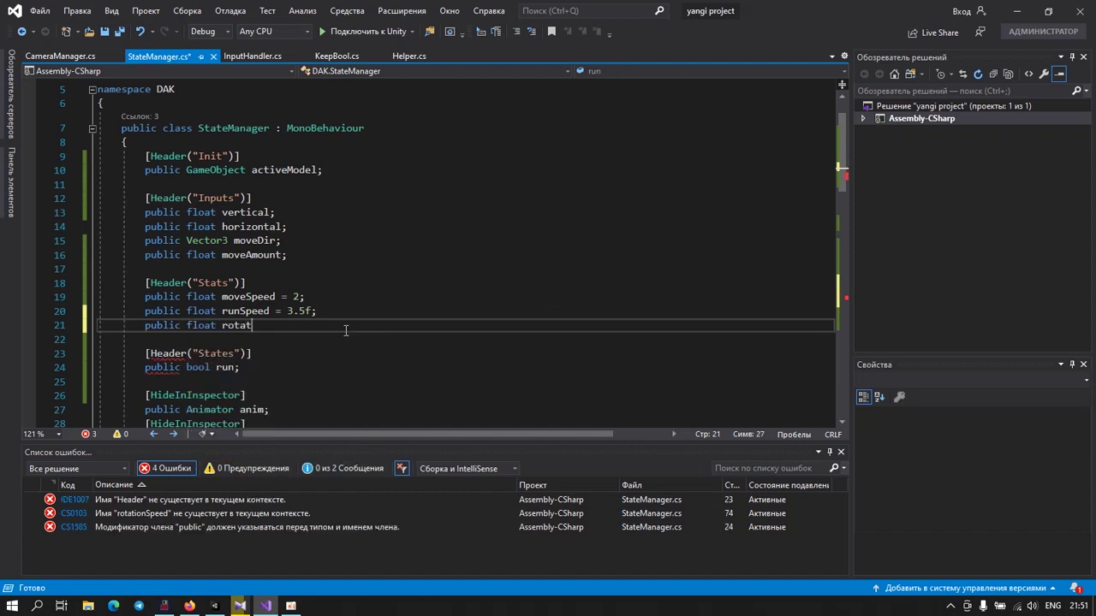
type("ionS")
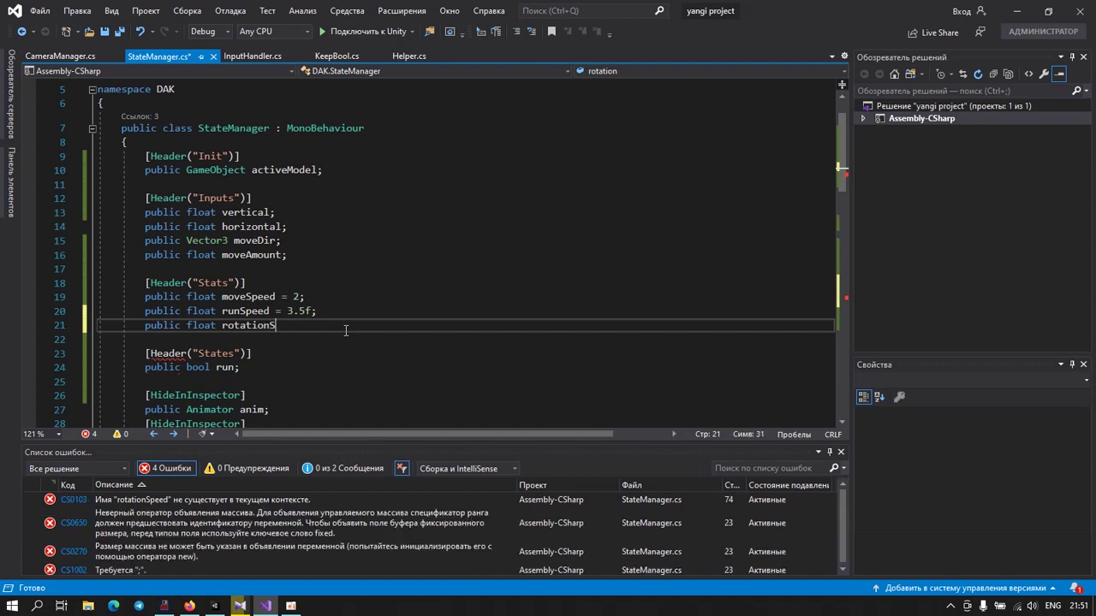
type("peed")
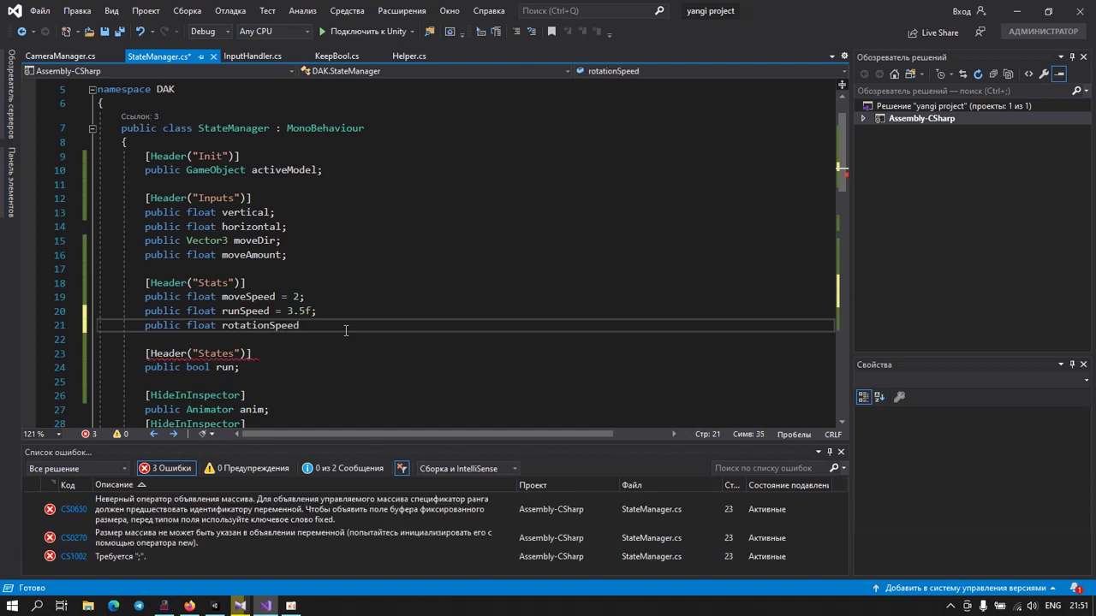
type(" = 5;")
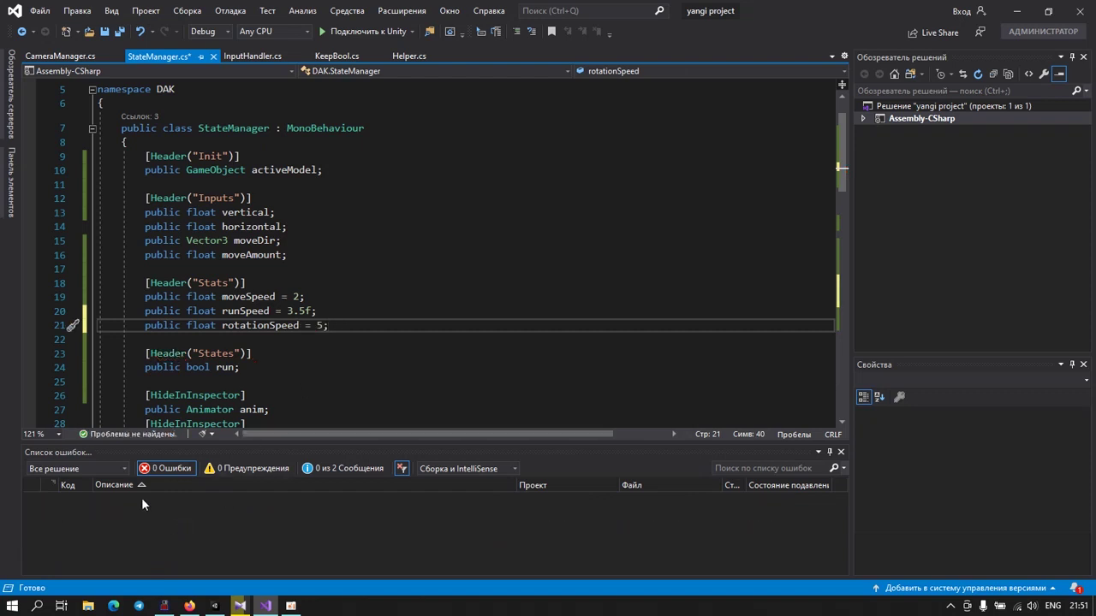
scroll(378, 347, "down", 7)
scroll(342, 326, "down", 8)
scroll(308, 300, "down", 7)
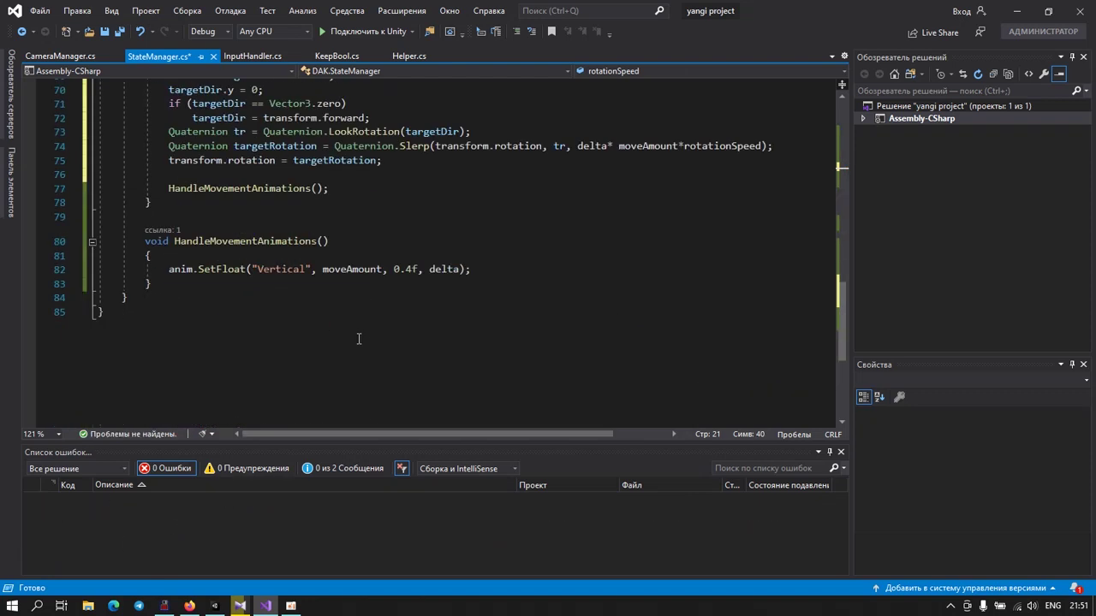
Step: Save all changed scripts and return to the Unity editor
left_click(121, 32)
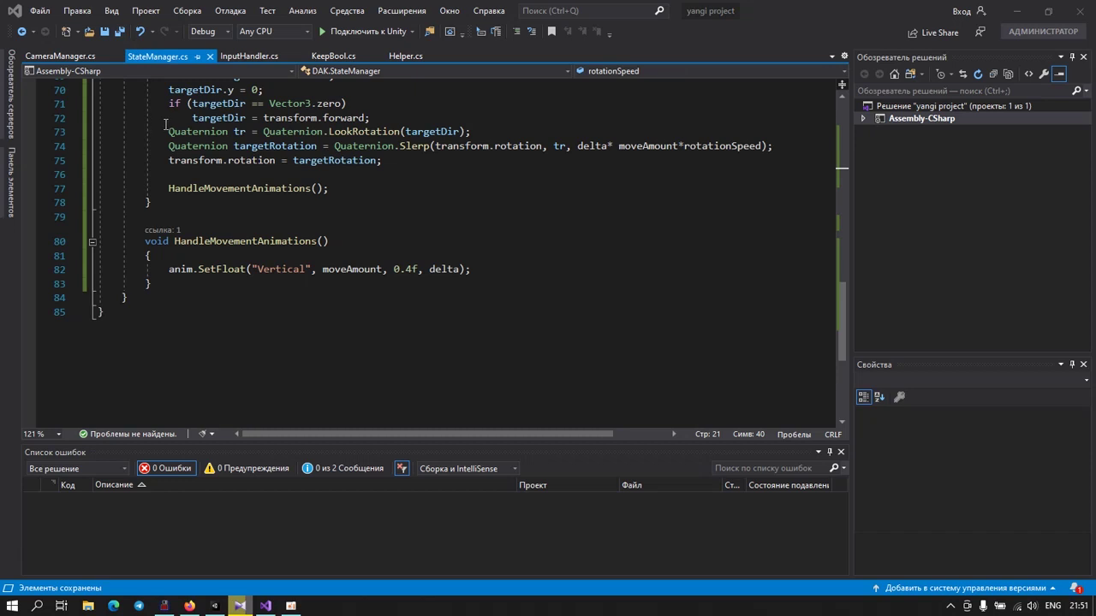
left_click(214, 606)
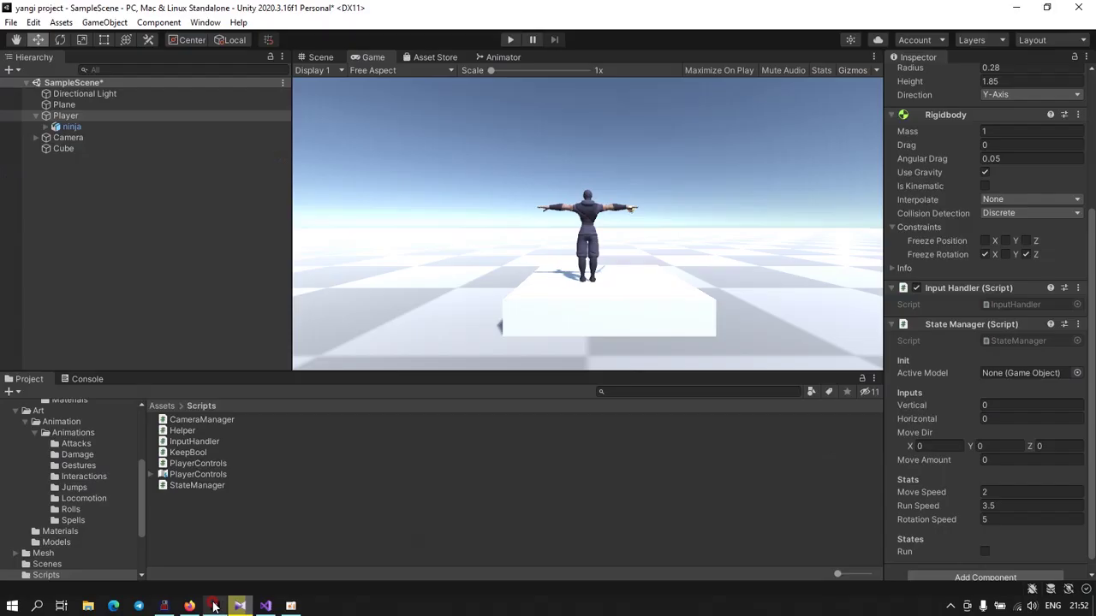
left_click(510, 42)
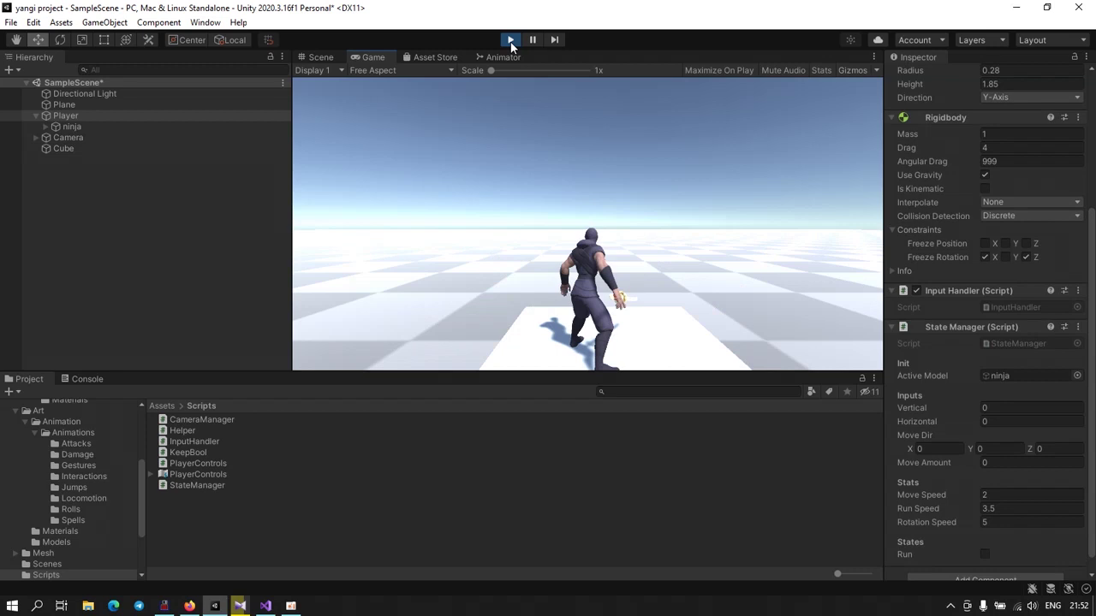
key("w")
key("d")
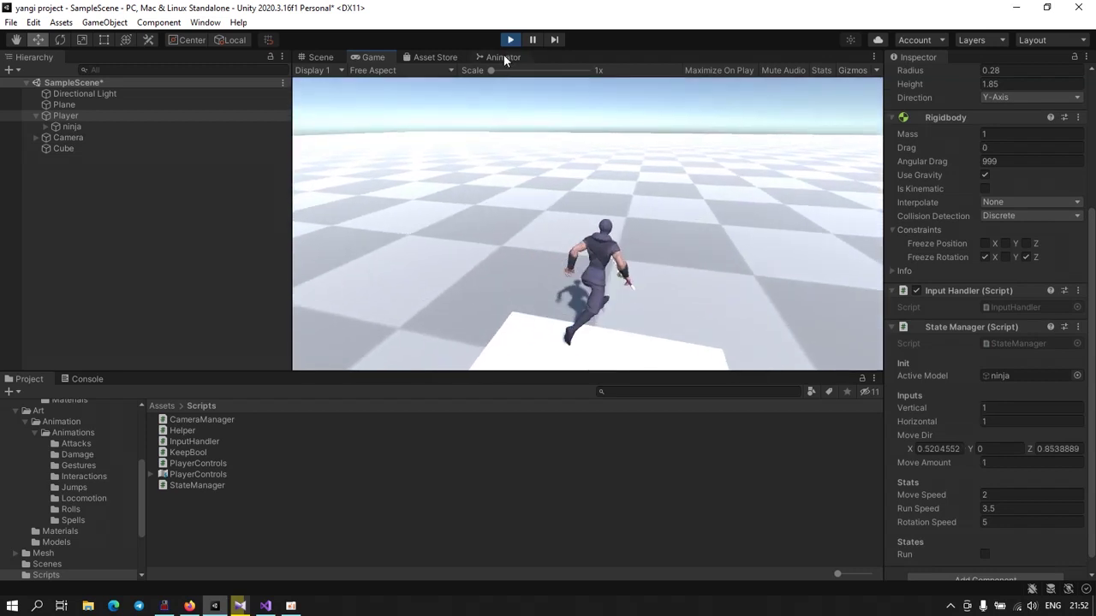
key("s")
key("w")
key("a")
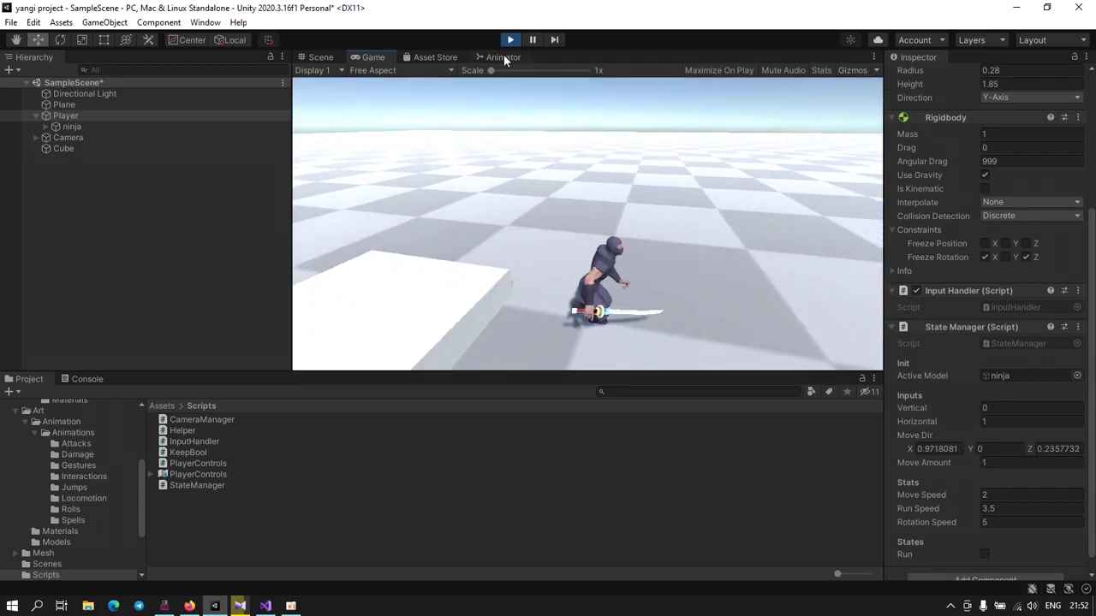
key("d")
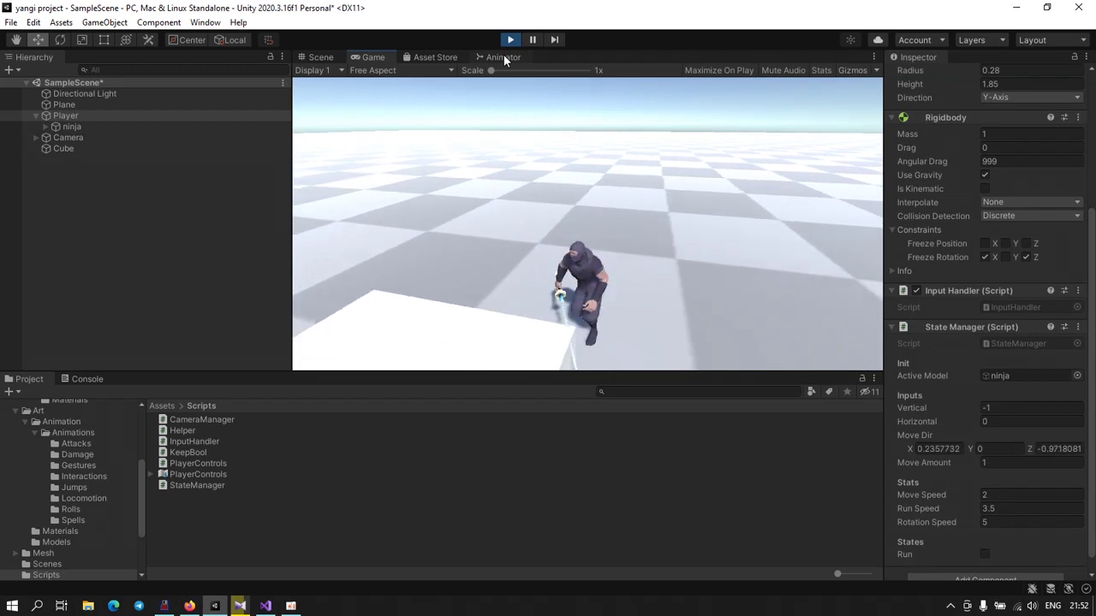
key("w")
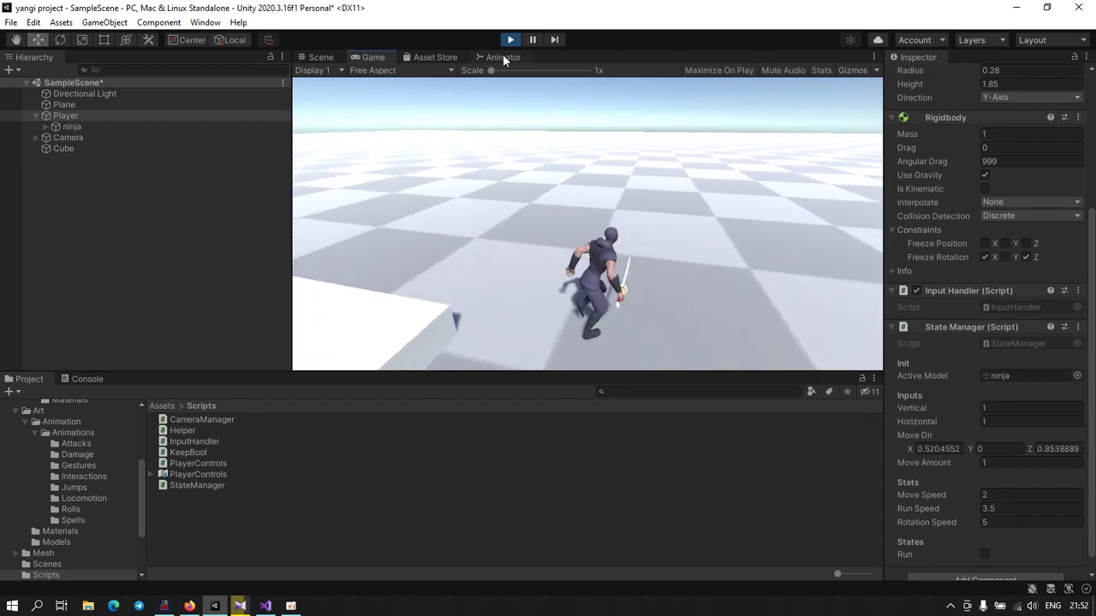
key("d")
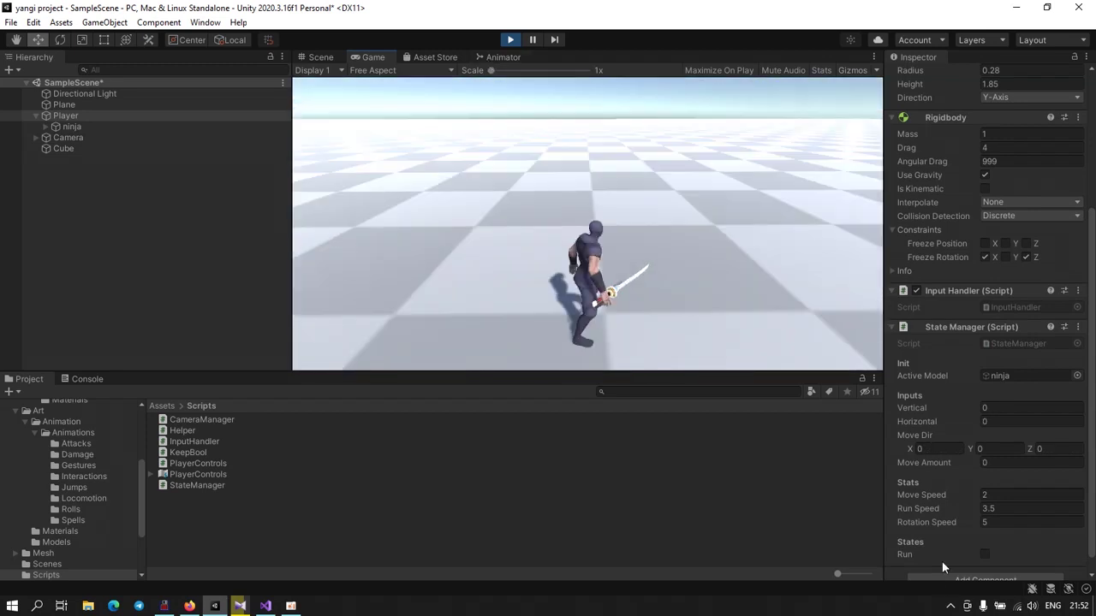
left_click(984, 555)
left_click(660, 287)
key("w")
key("d")
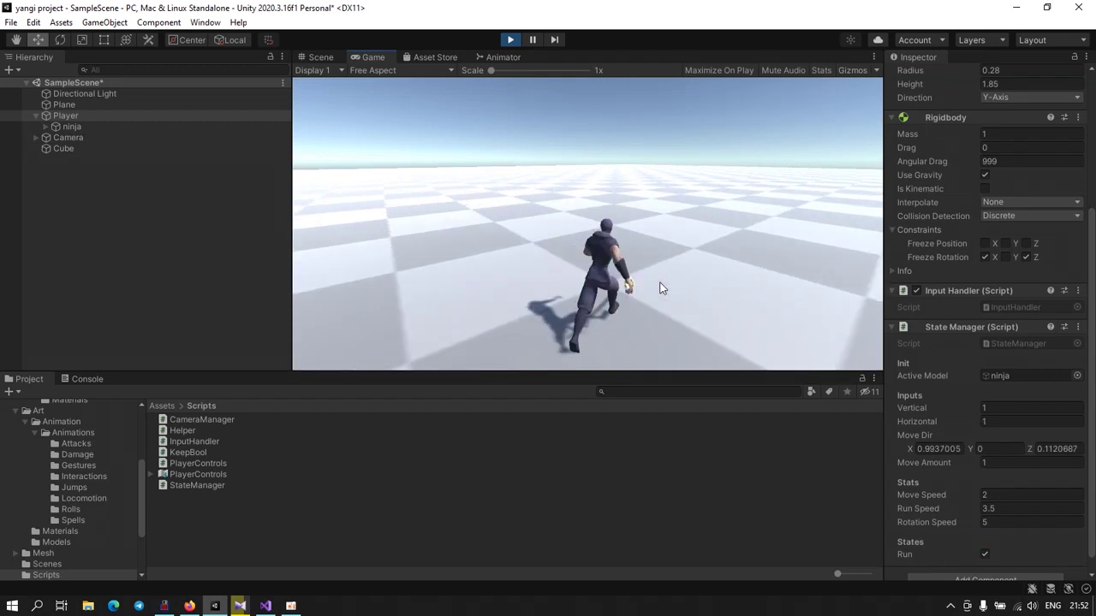
key("s")
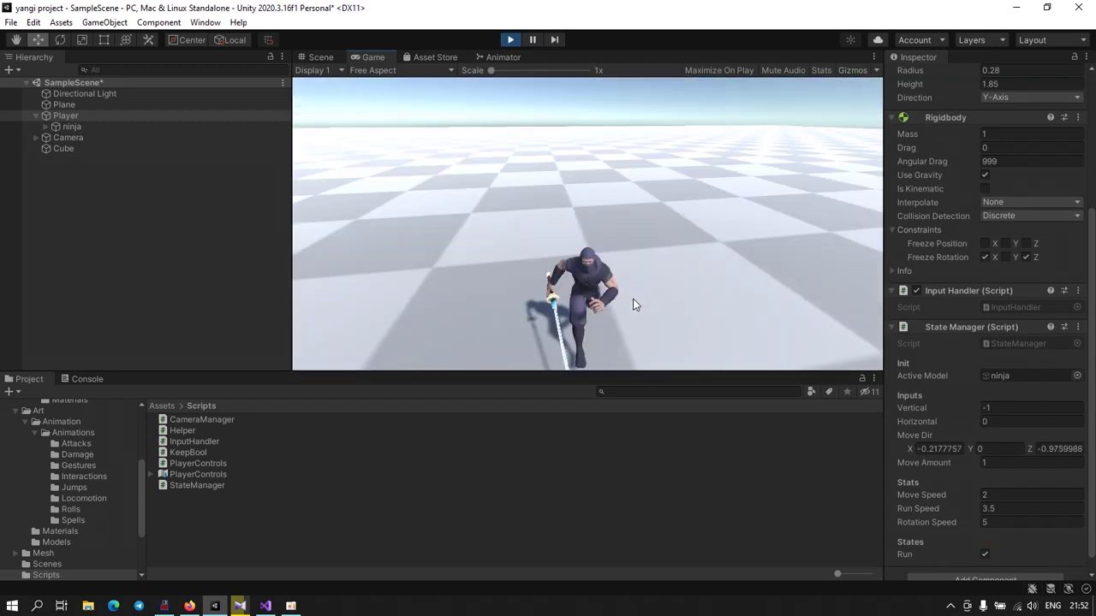
key("a")
key("w")
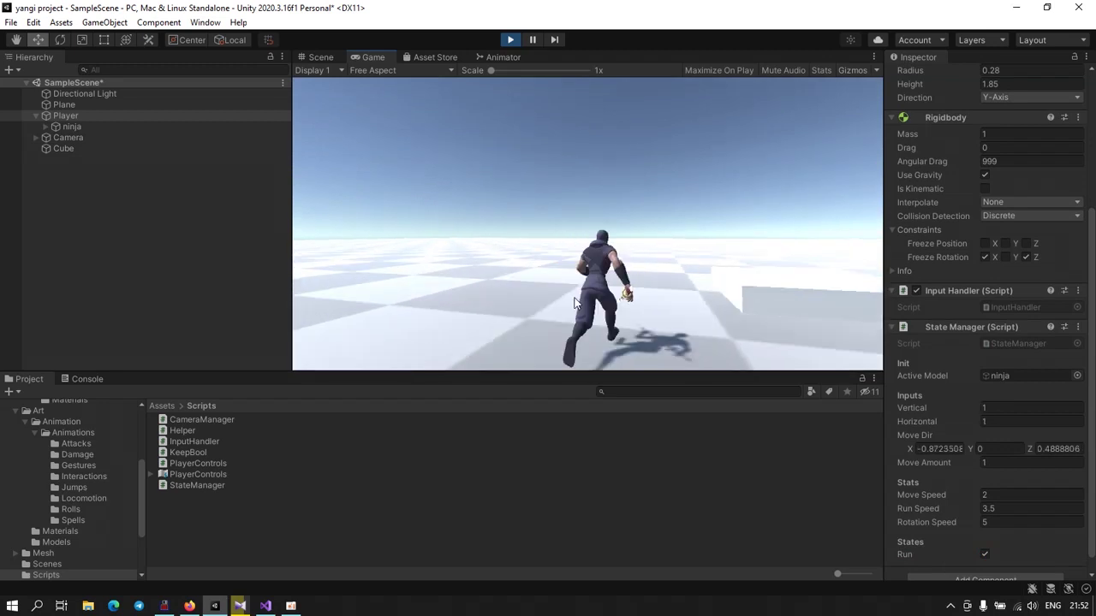
key("a")
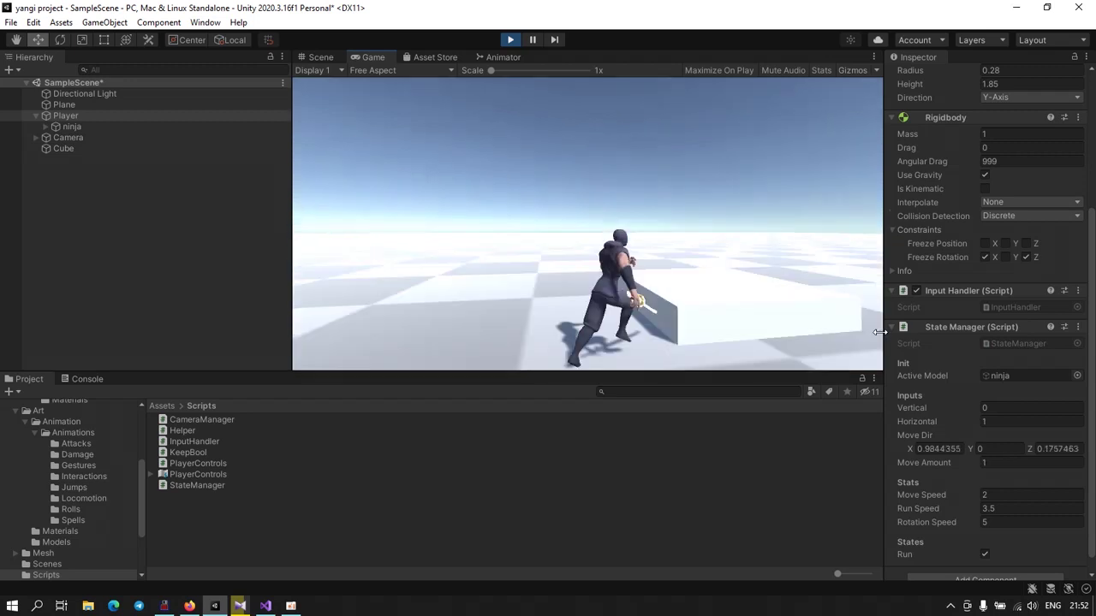
key("d")
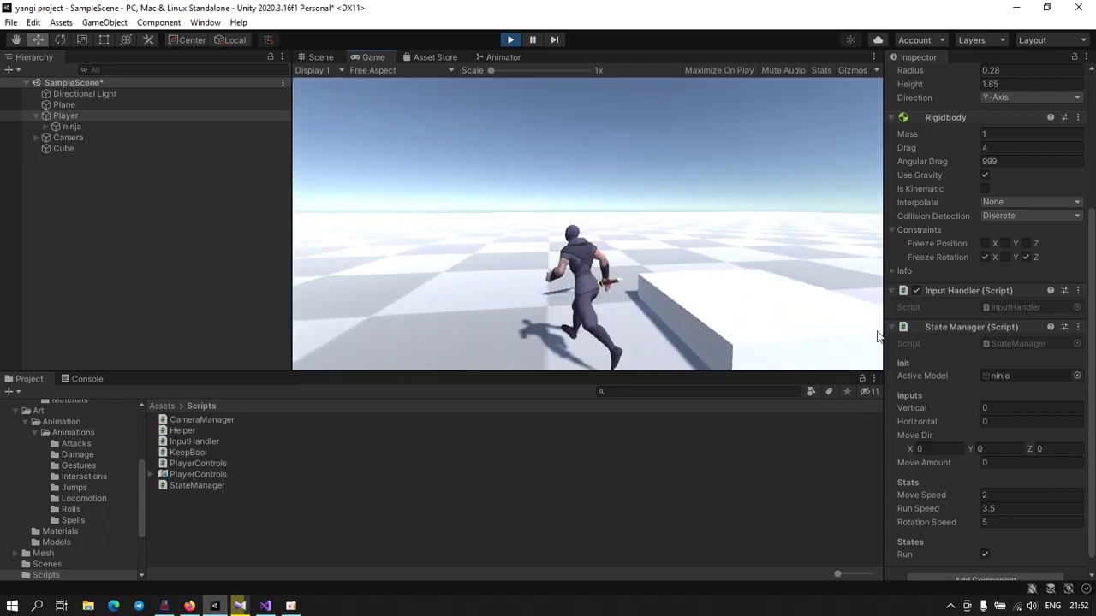
key("a")
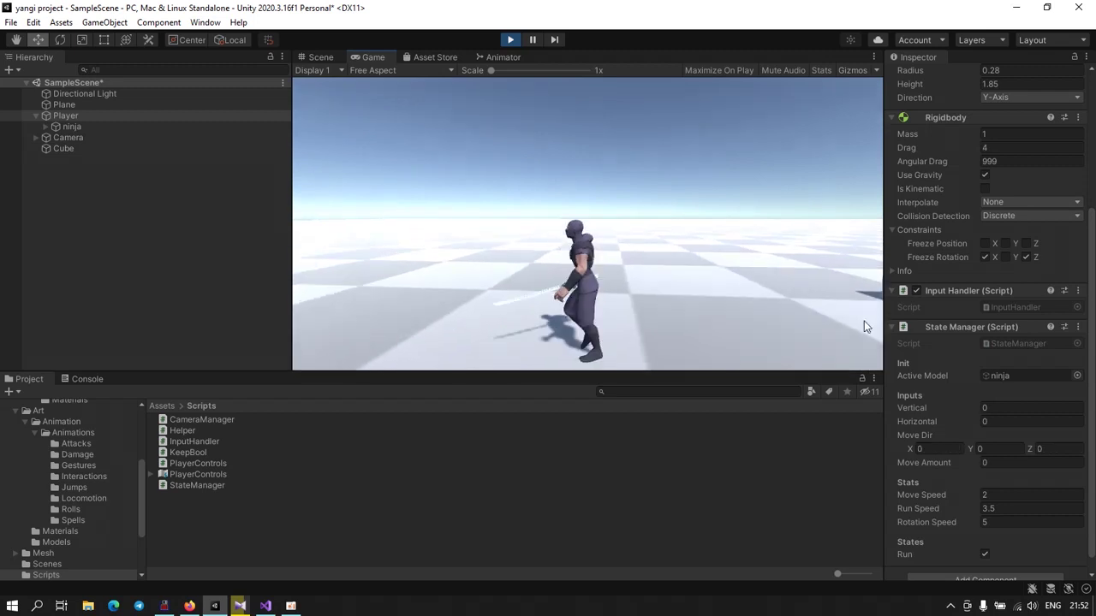
left_click(506, 37)
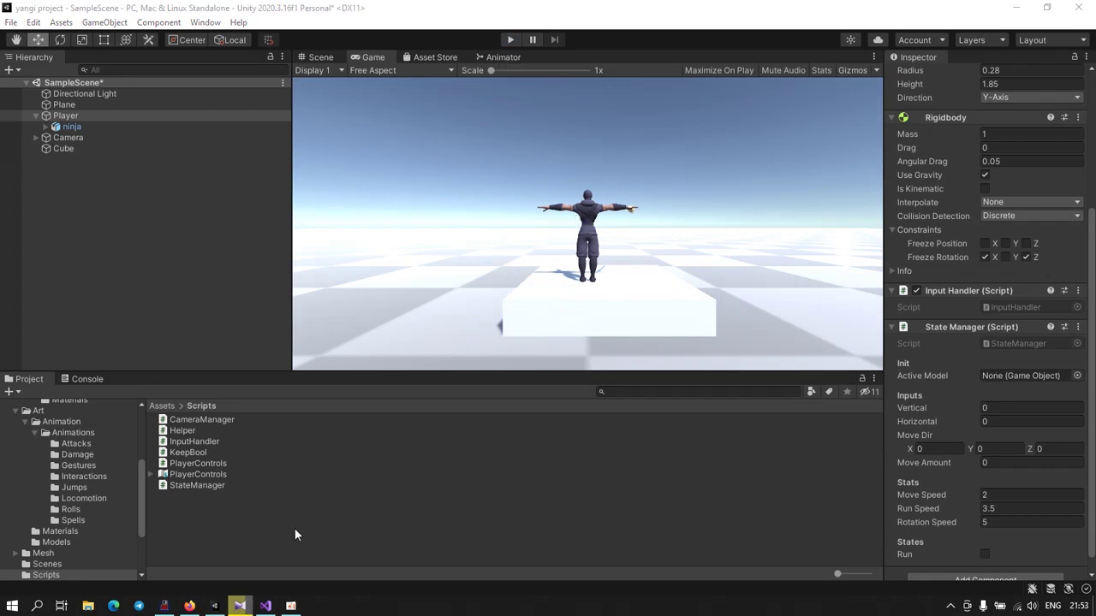
Step: Return to Visual Studio and view InputHandler.cs's FixedUpdate, which calls states.FixedTick(delta)
left_click(265, 606)
scroll(162, 274, "up", 10)
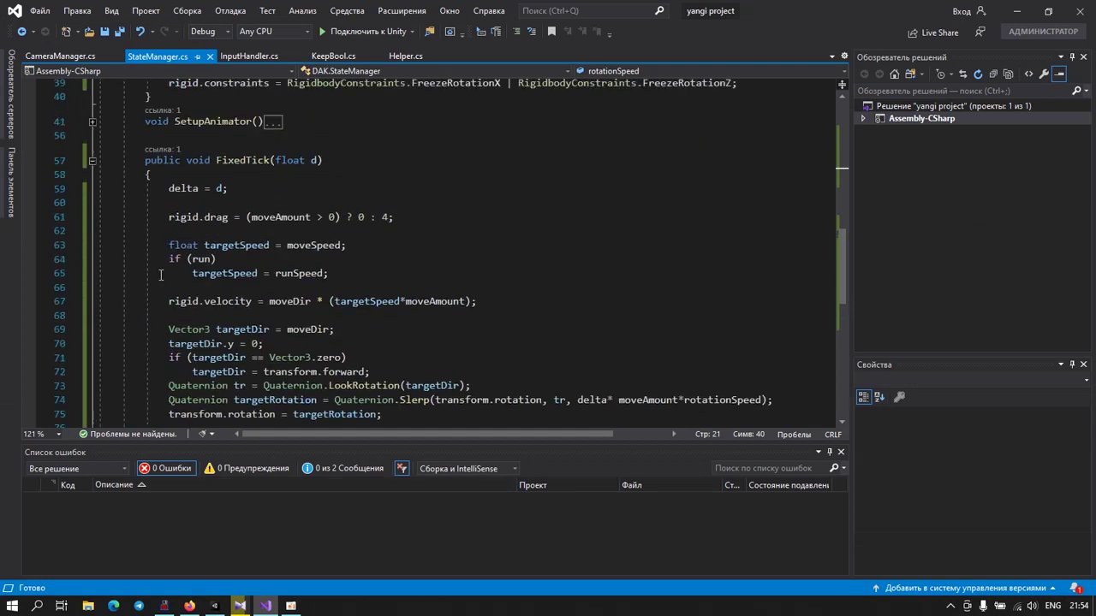
scroll(160, 274, "up", 4)
left_click(248, 56)
scroll(195, 292, "up", 1)
scroll(201, 276, "up", 4)
scroll(202, 278, "down", 5)
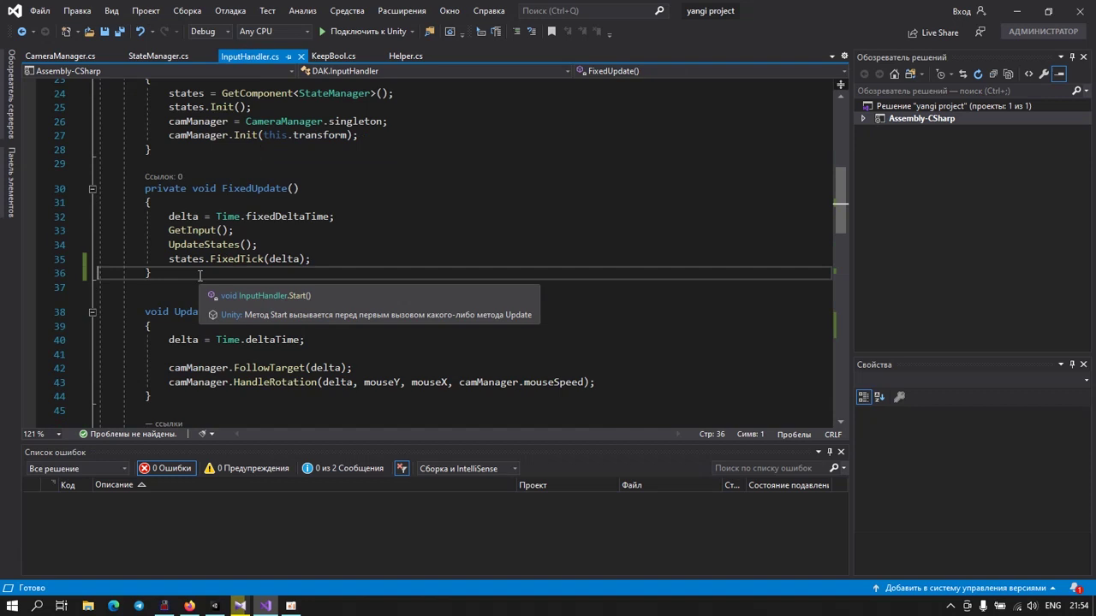
scroll(227, 318, "down", 2)
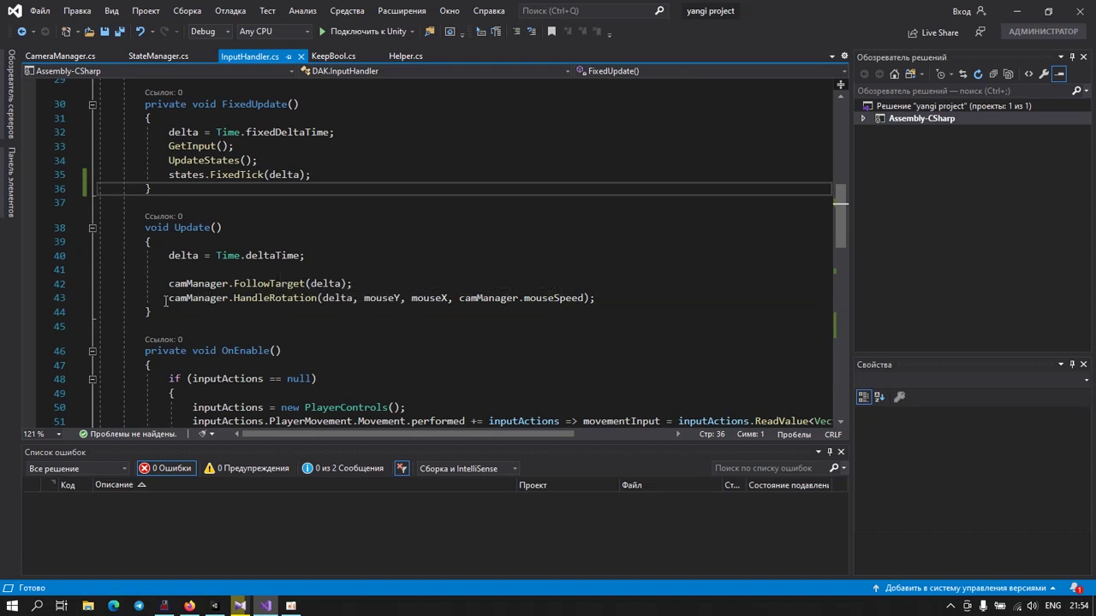
Step: Move the two camManager follow and rotation calls from Update into FixedUpdate
left_click(158, 287)
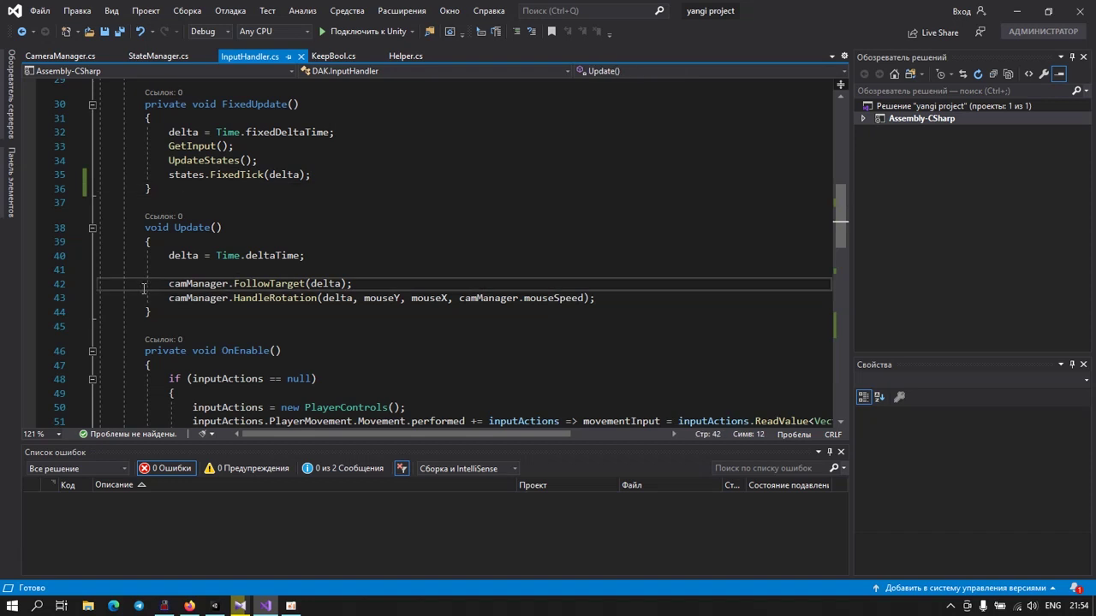
left_click_drag(82, 288, 79, 304)
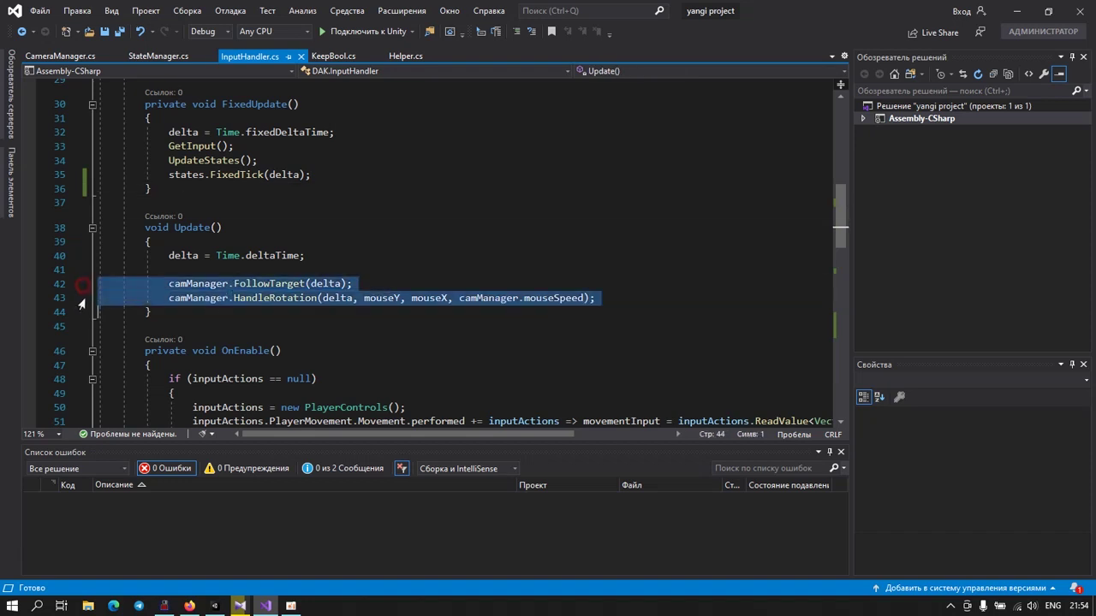
key("ctrl+x")
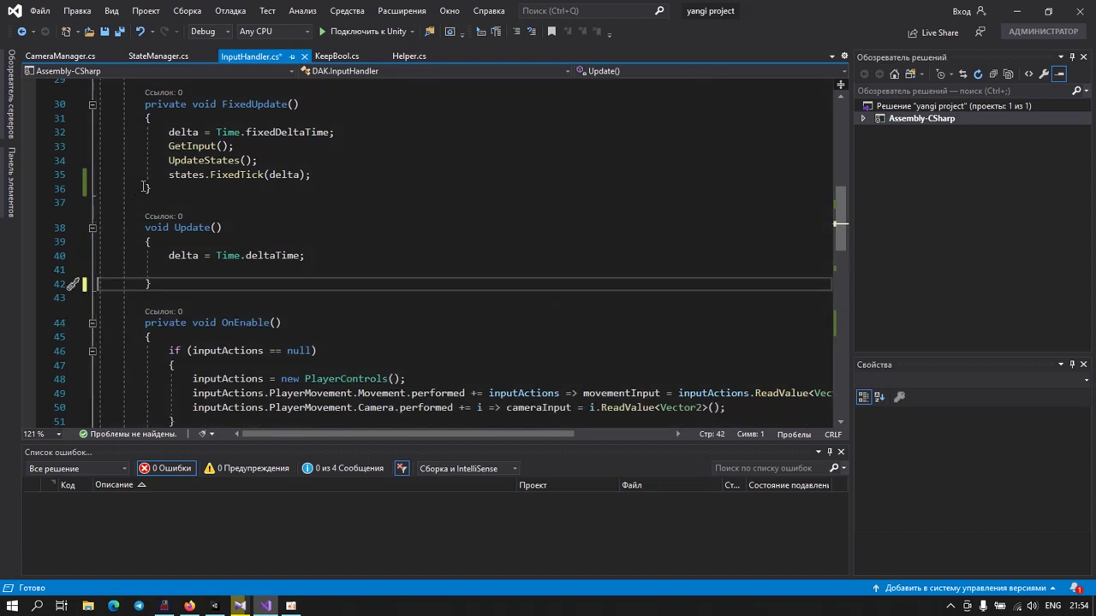
left_click(115, 188)
key("ctrl+v")
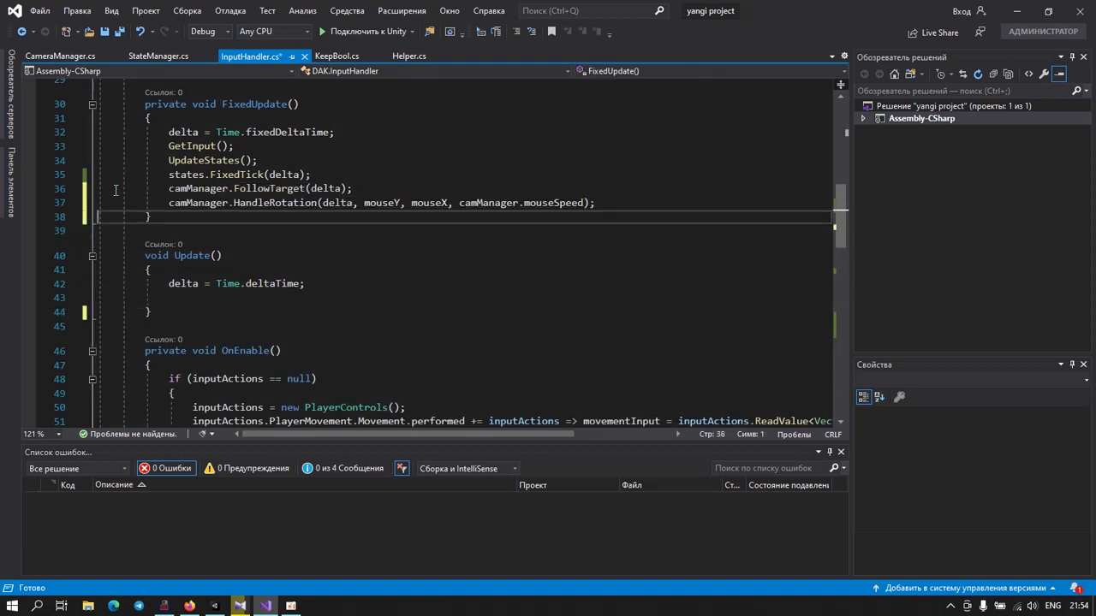
Step: Wrap the Update method in a /* */ block comment and save InputHandler.cs
left_click(140, 255)
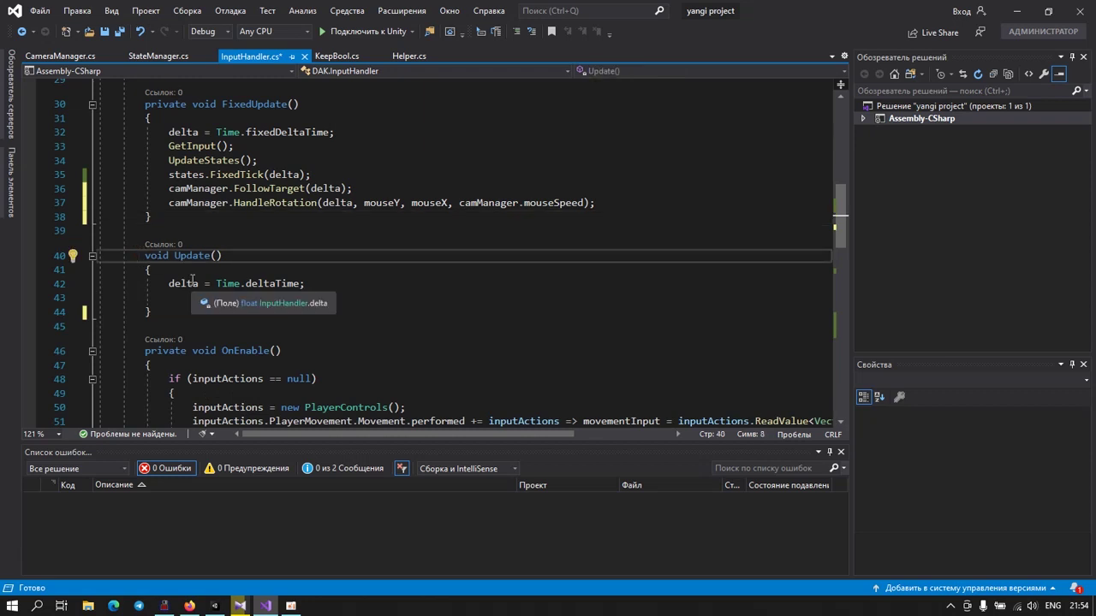
key("Up")
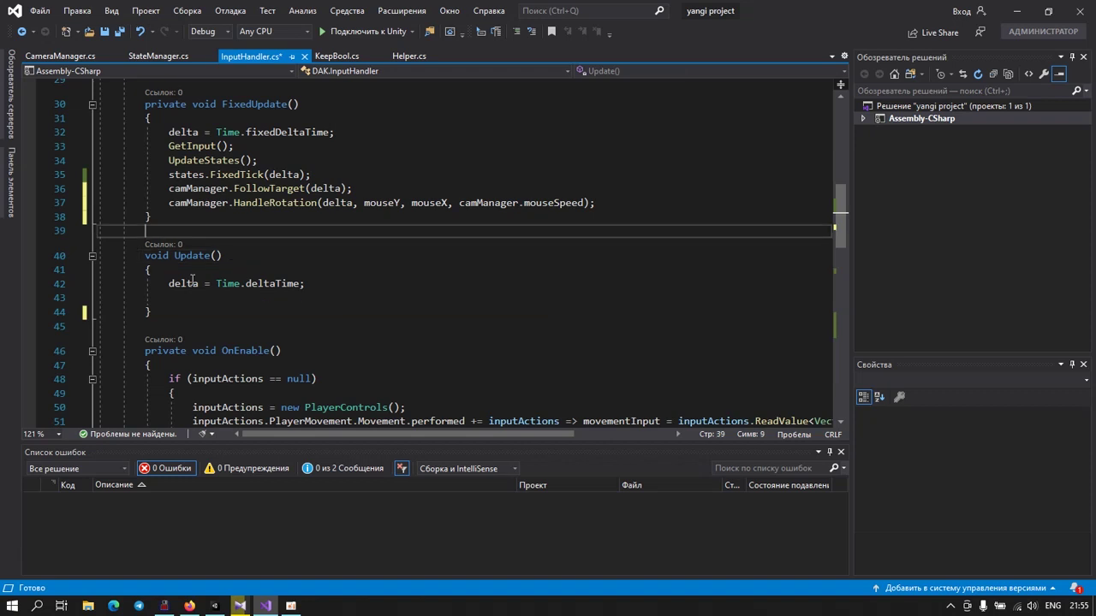
key("Return")
type("?")
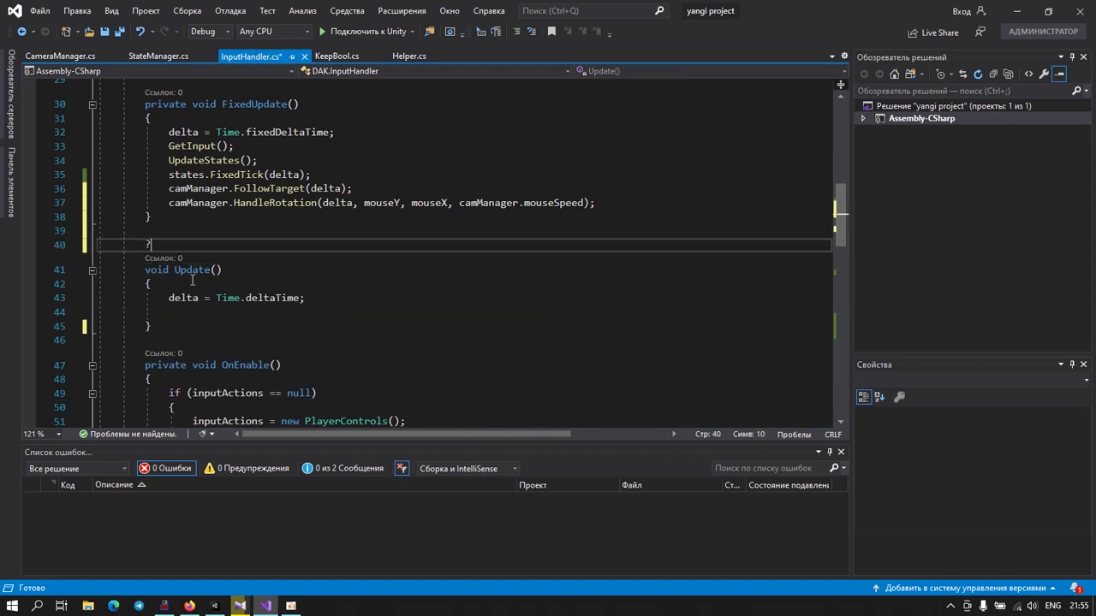
key("BackSpace")
type("/*")
key("Down")
key("Down")
key("Down")
key("Down")
key("Down")
key("Down")
type("*/")
key("Return")
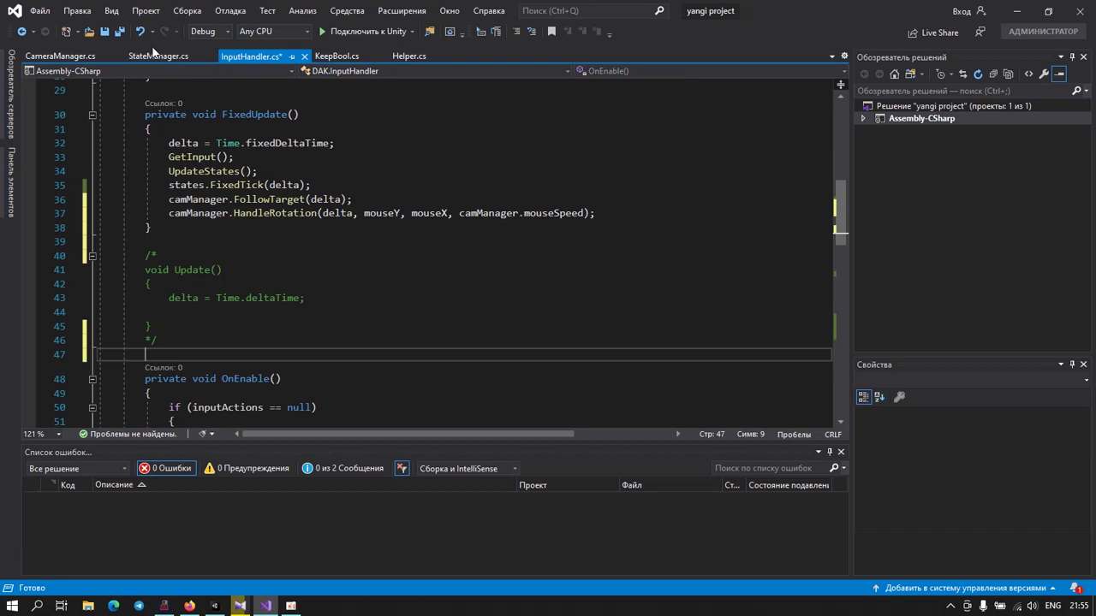
left_click(119, 31)
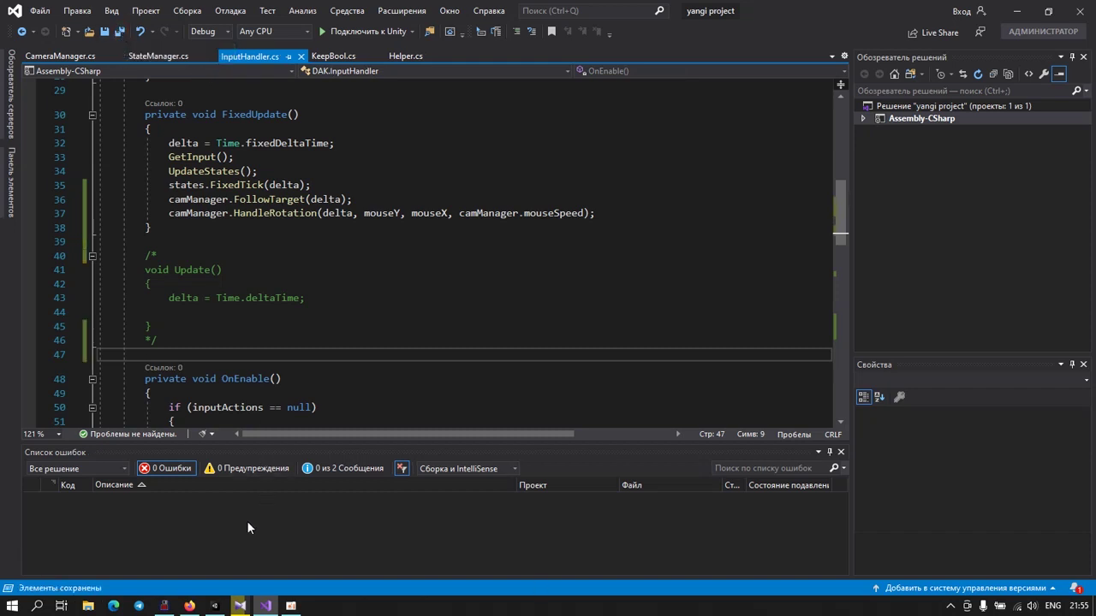
Step: Start Play mode in Unity and walk the ninja left, forward and diagonally
left_click(215, 606)
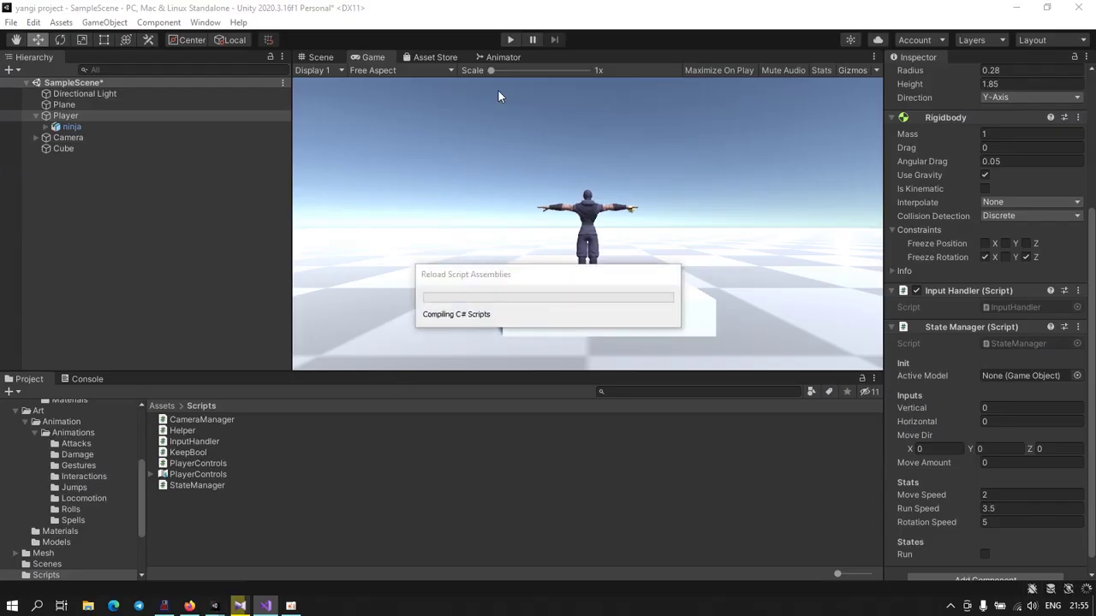
left_click(509, 41)
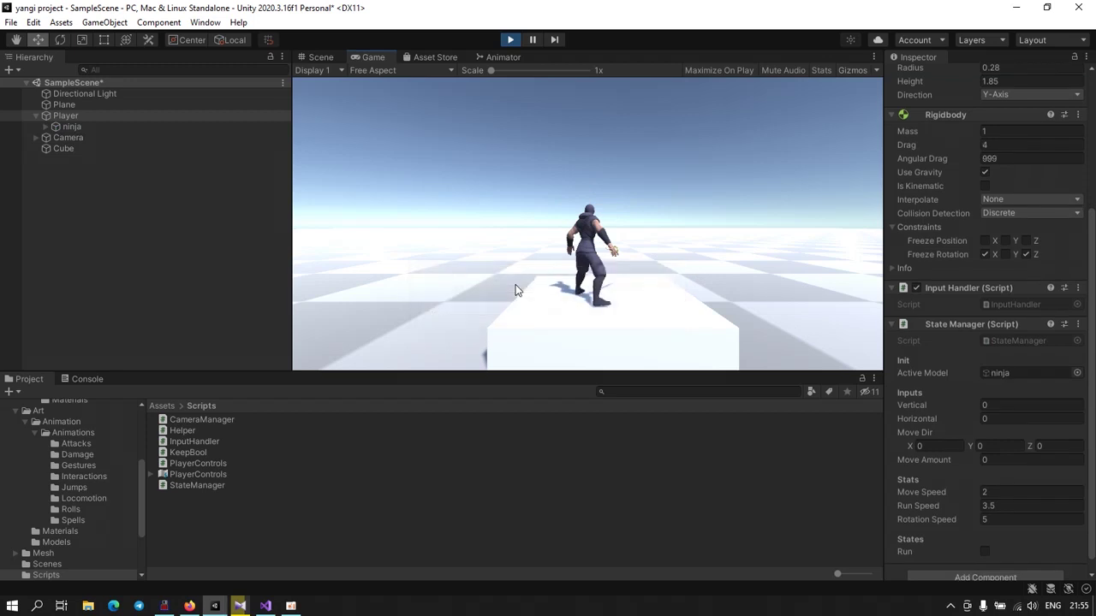
key("a")
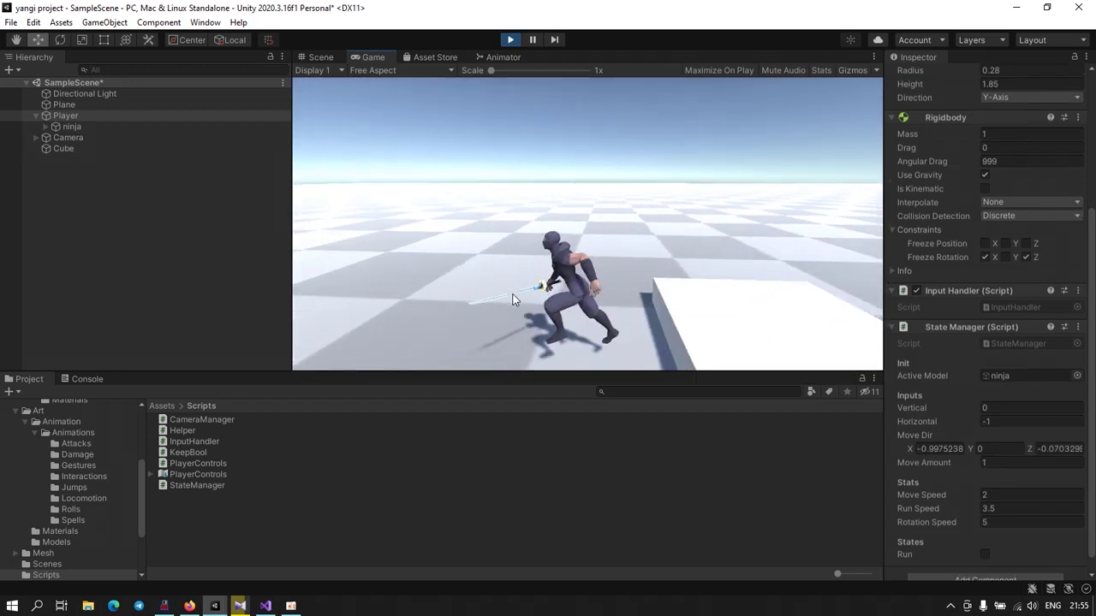
key("w")
key("s")
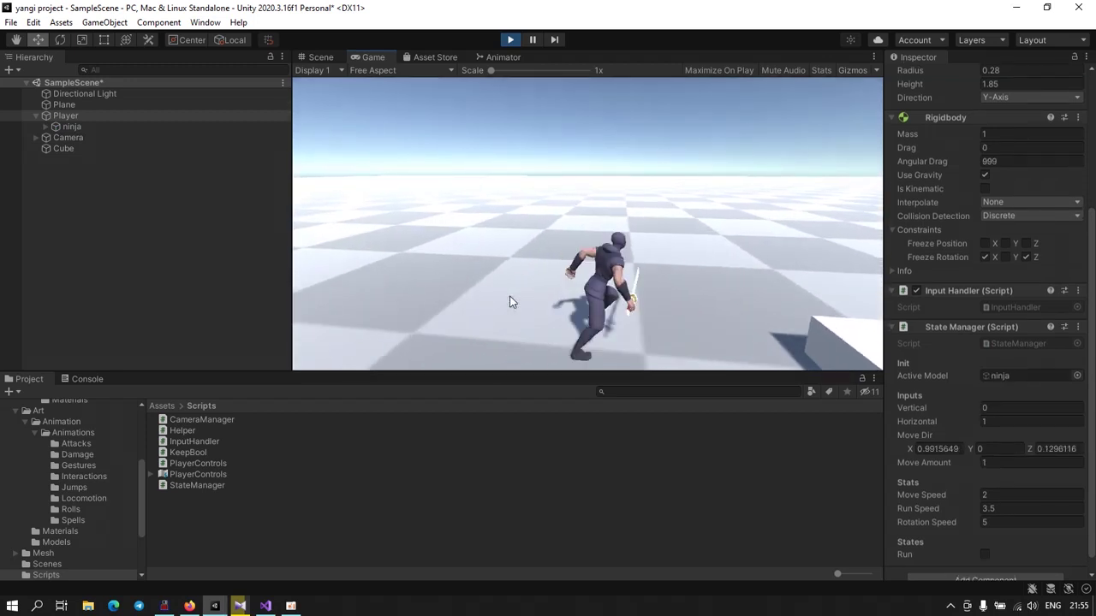
key("a")
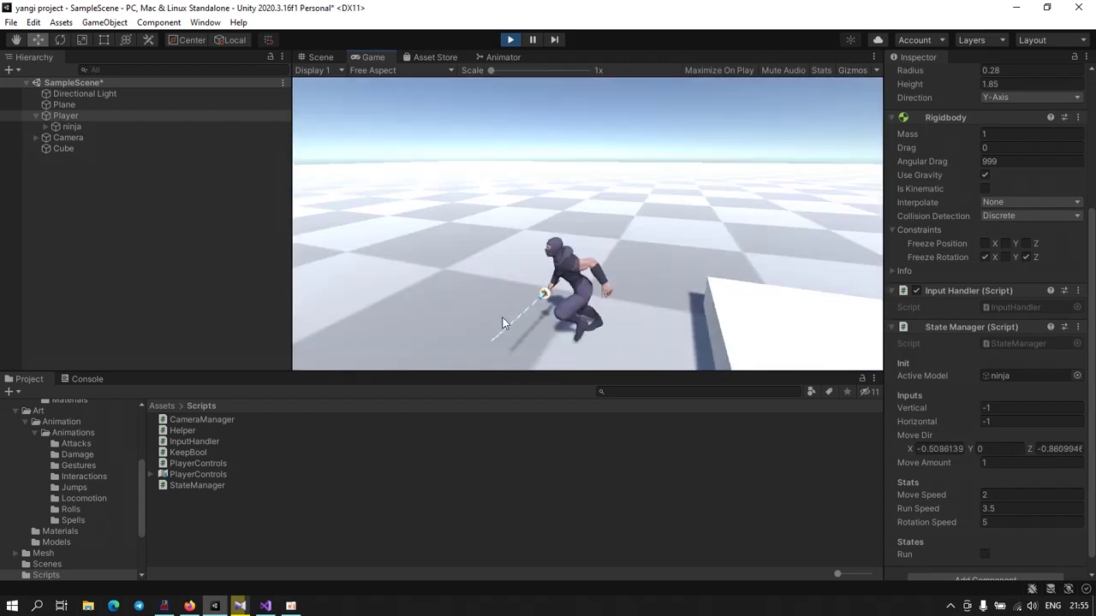
key("w")
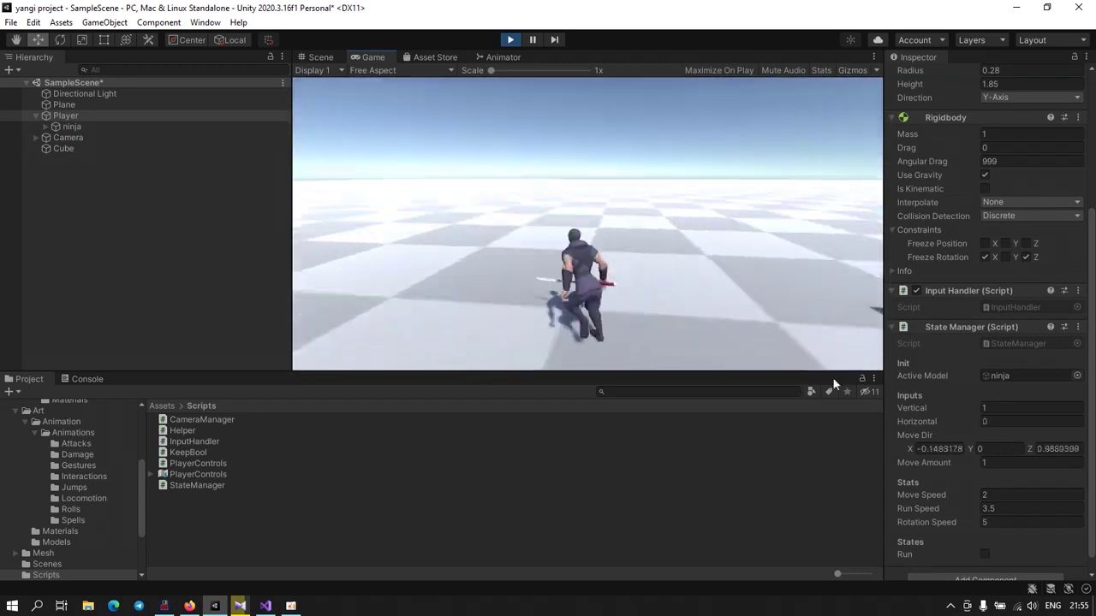
Step: Enable Run, run the ninja in every direction, then stop the game and return to Visual Studio
left_click(984, 554)
left_click(626, 256)
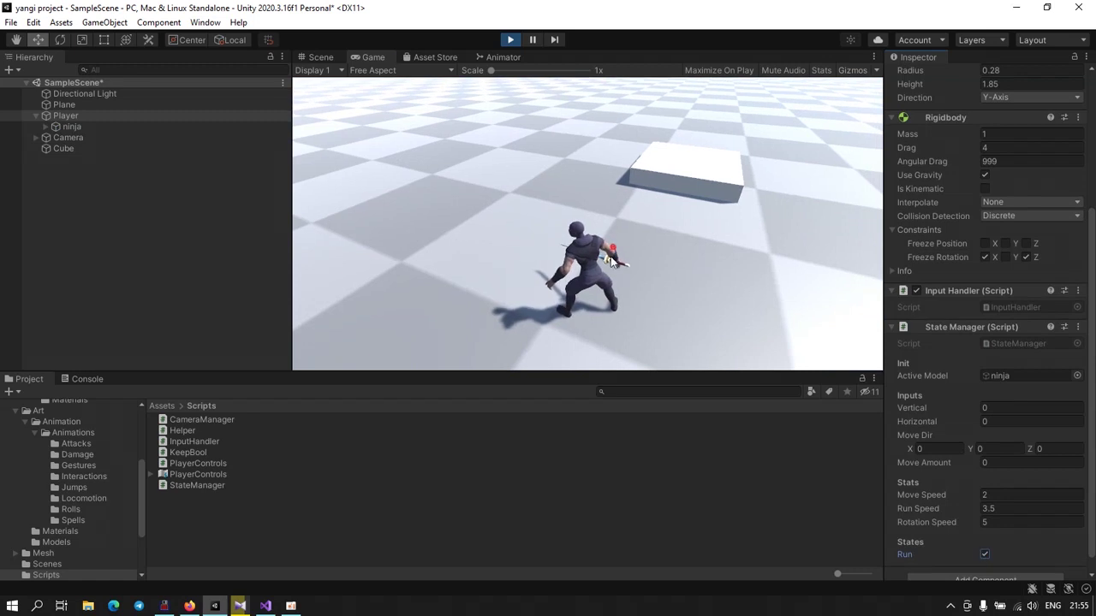
key("w")
key("d")
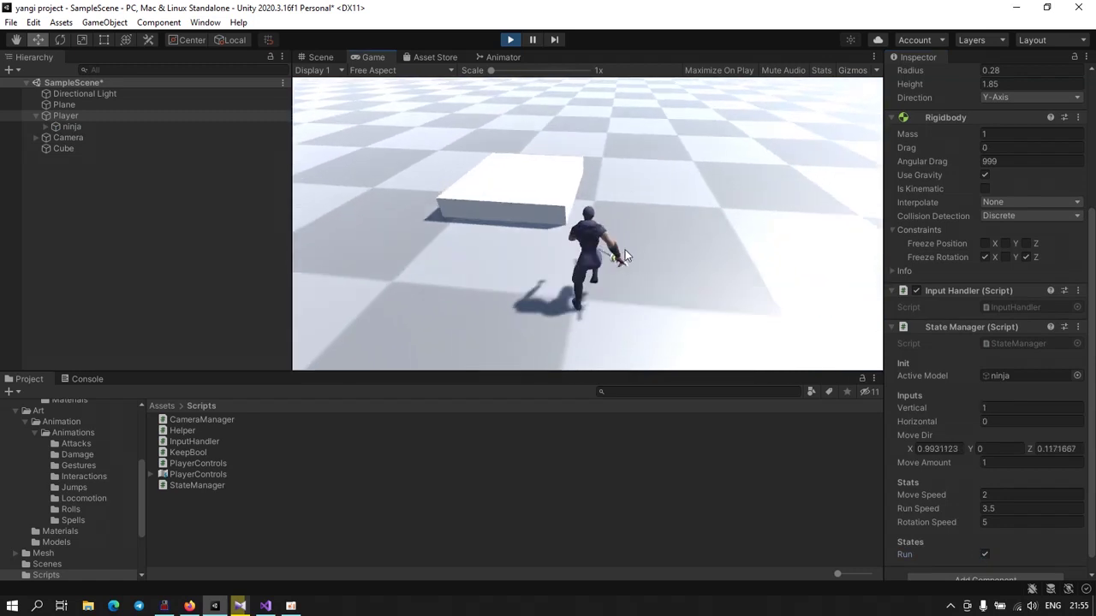
key("a")
key("w")
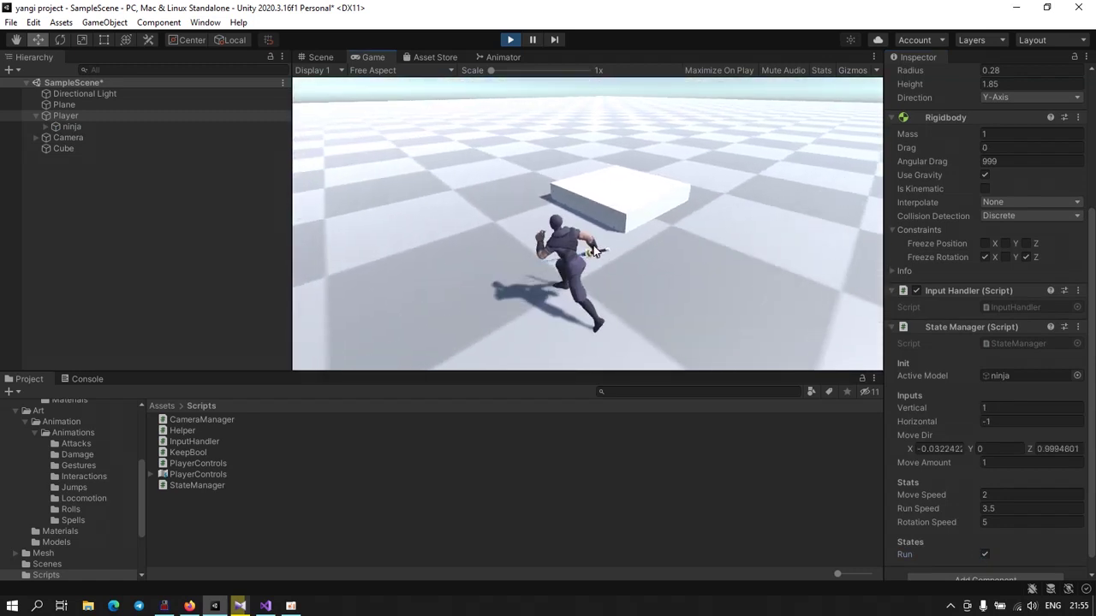
key("d")
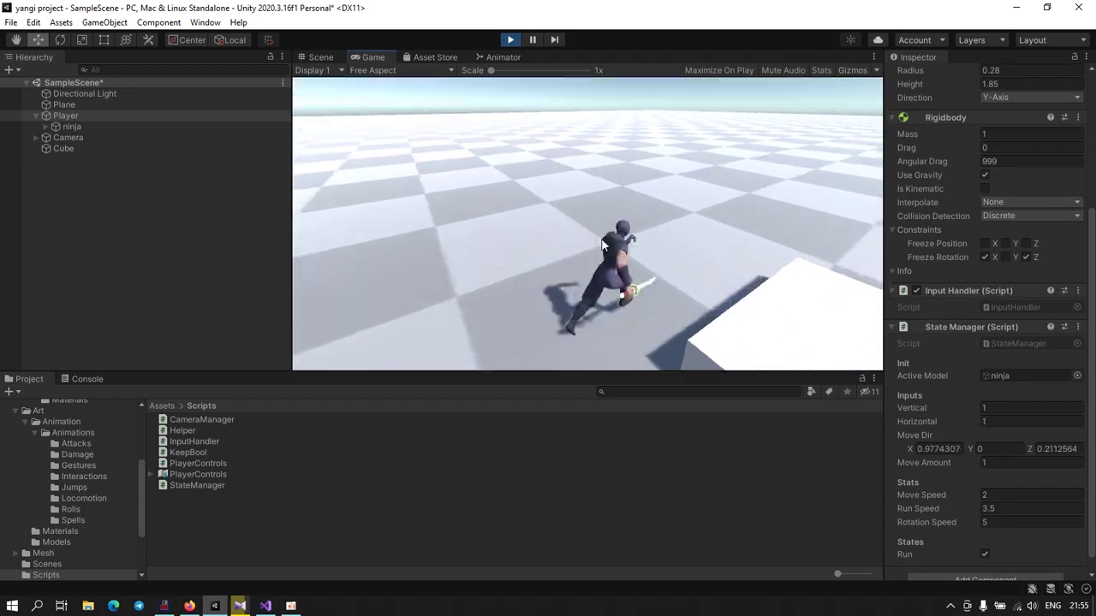
key("w")
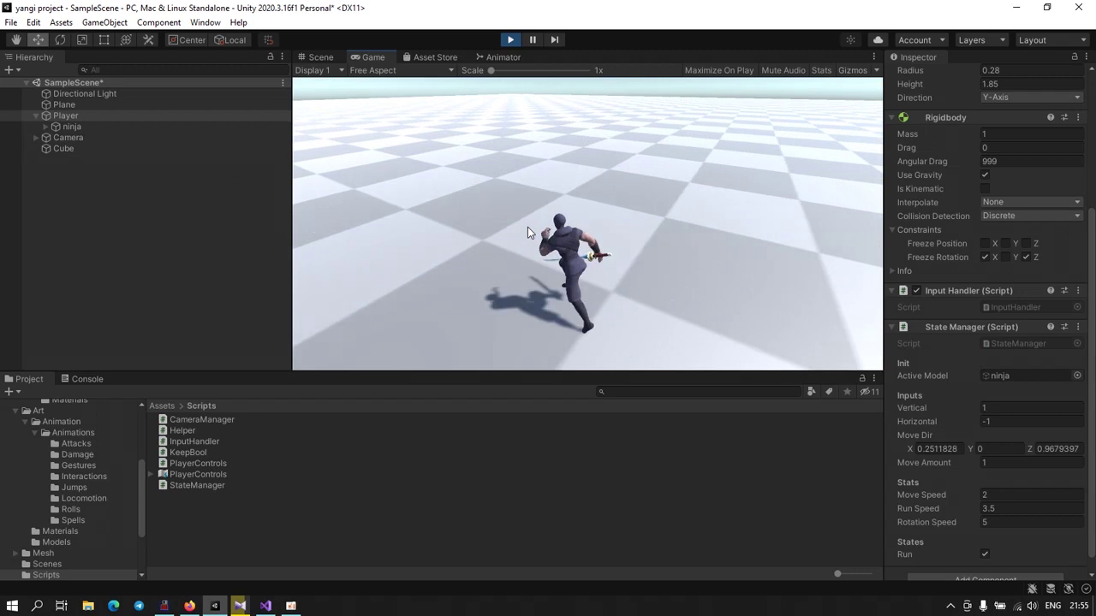
key("a")
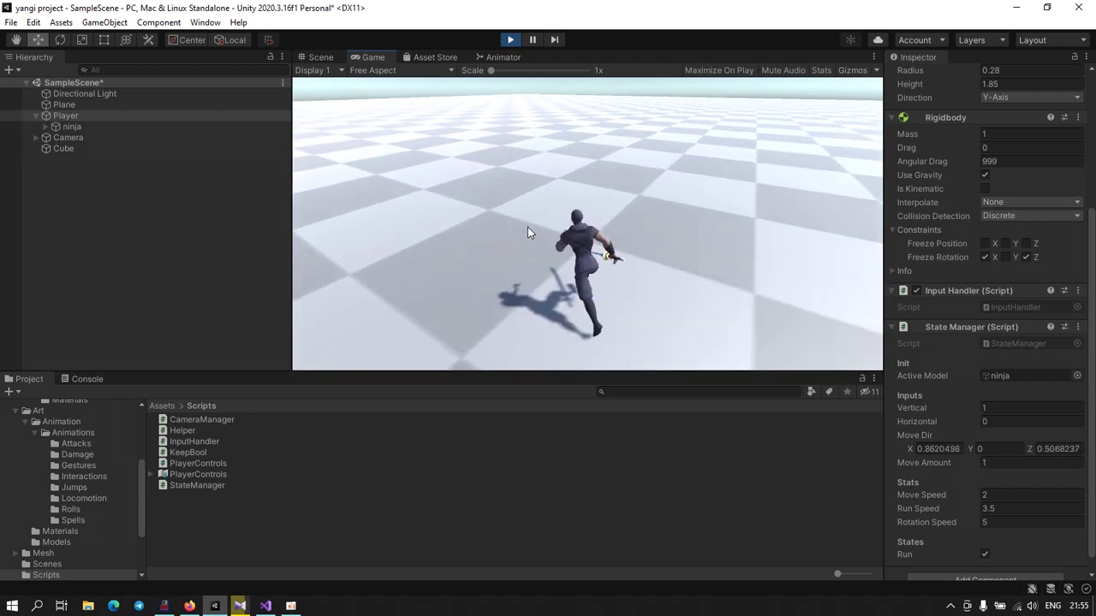
key("s")
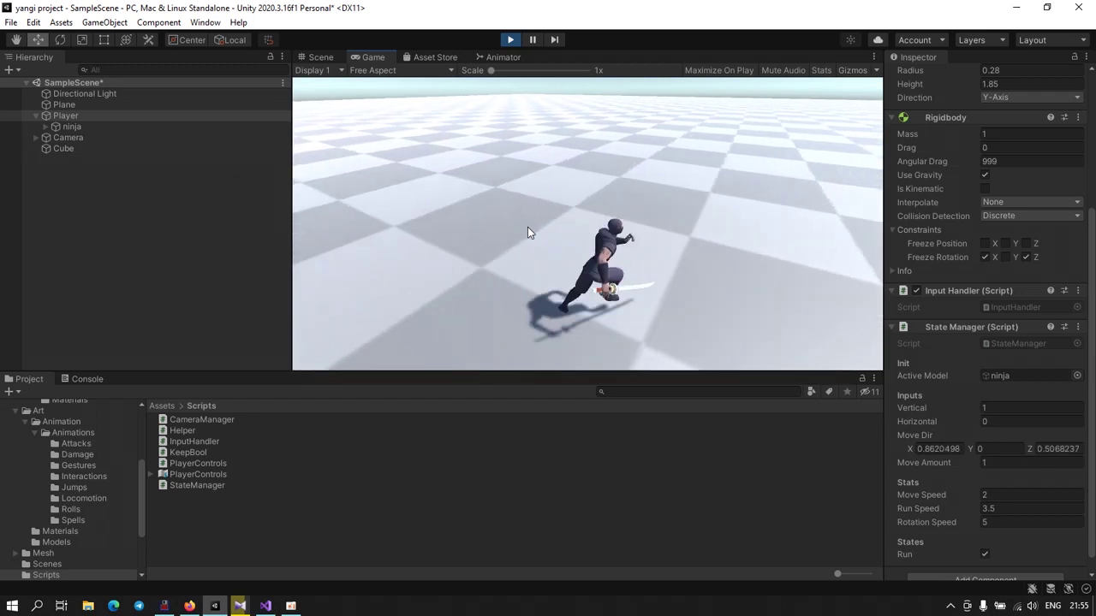
key("a")
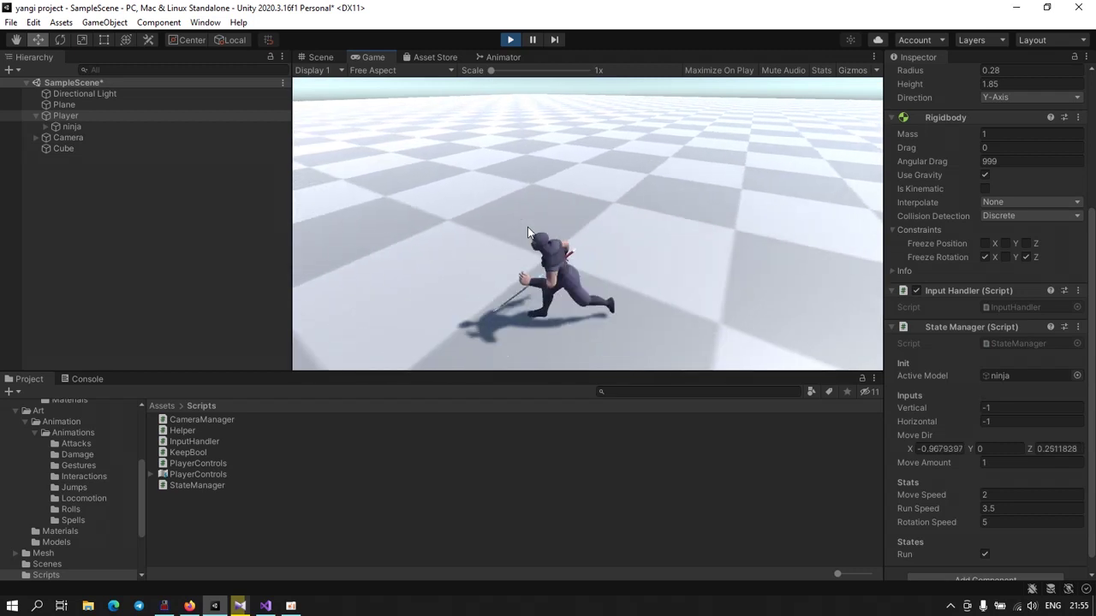
key("w")
key("a")
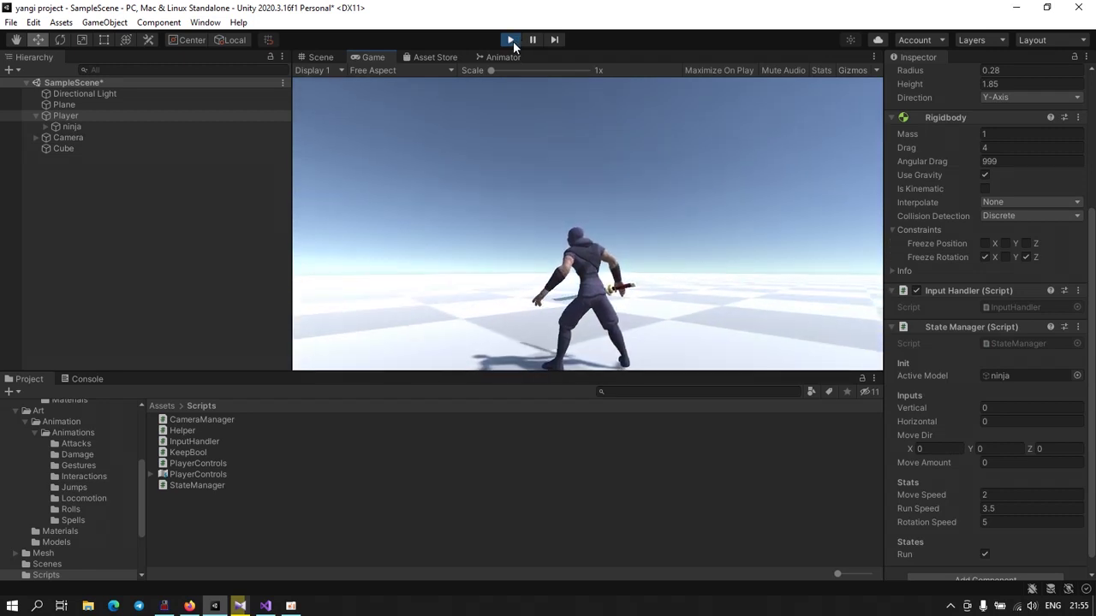
left_click(513, 41)
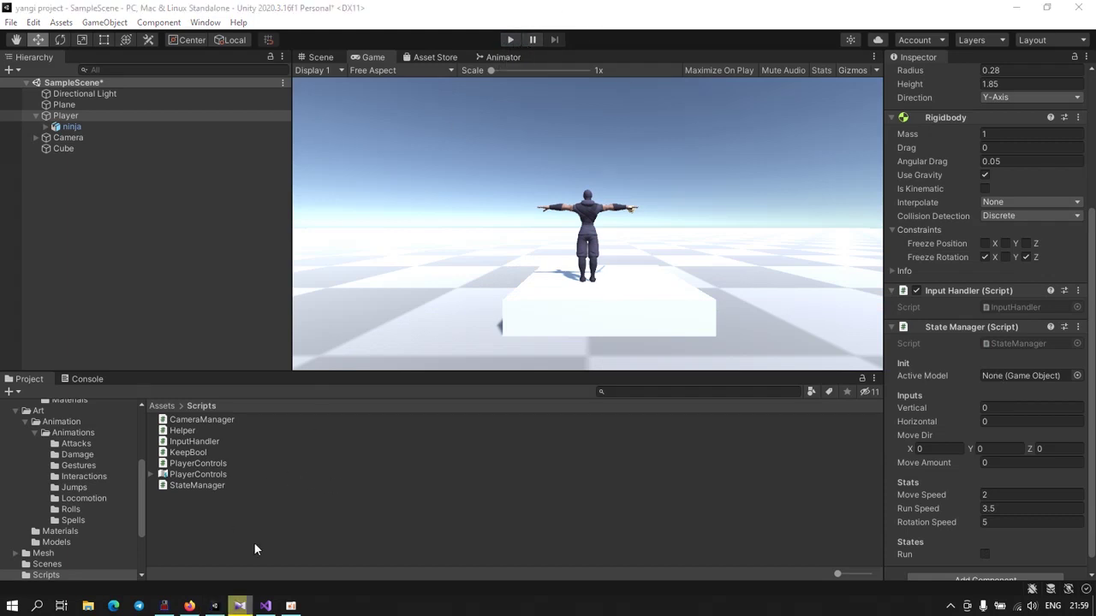
left_click(265, 605)
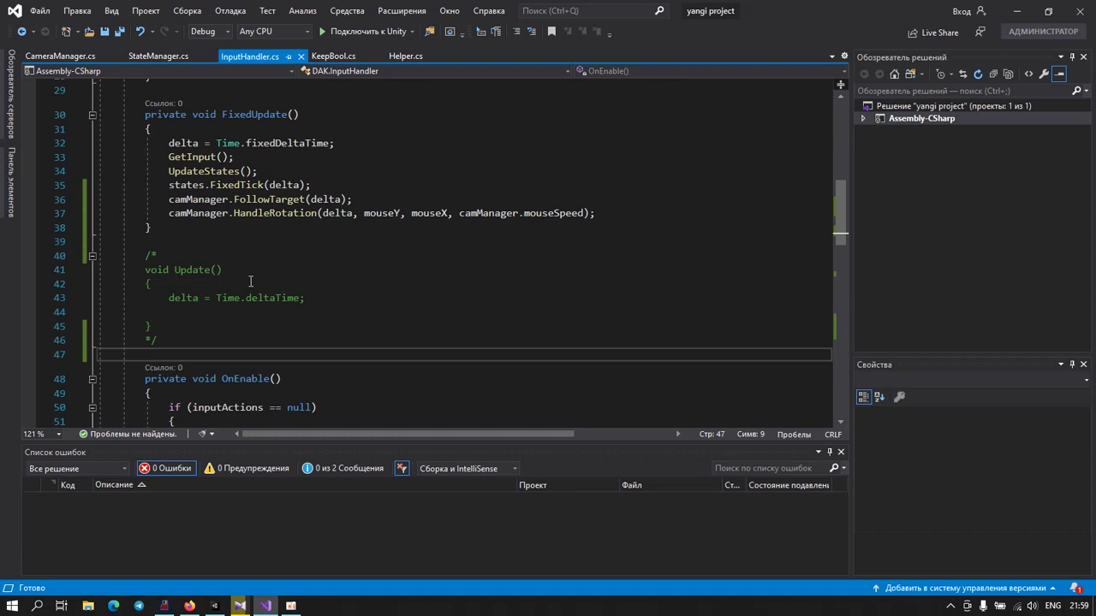
Step: In StateManager.cs, declare 'public bool onGround;' on a new line below the run field
left_click(163, 55)
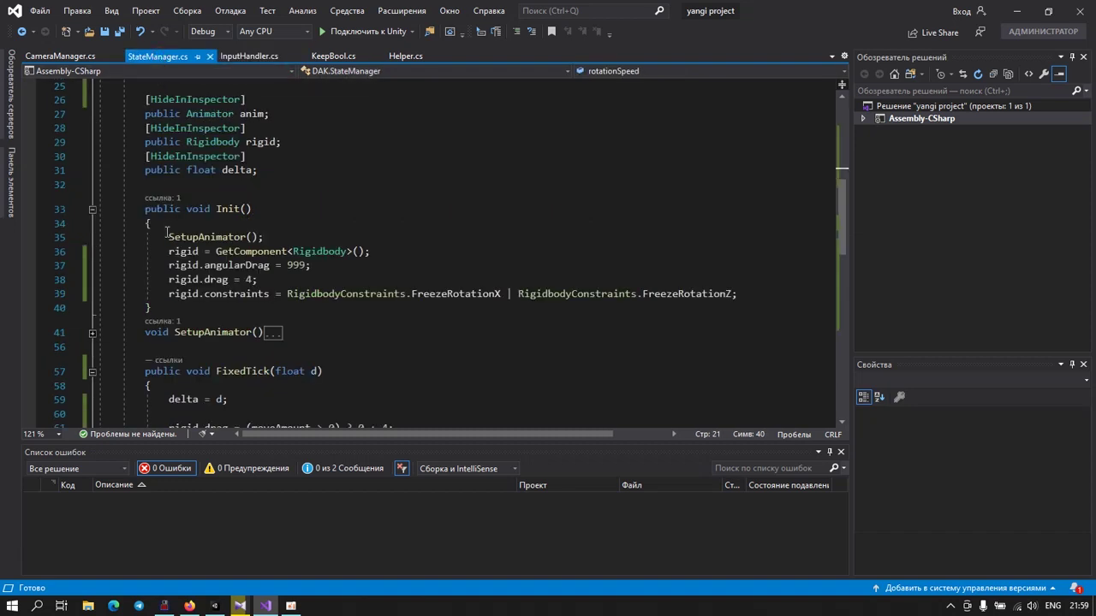
scroll(201, 293, "up", 7)
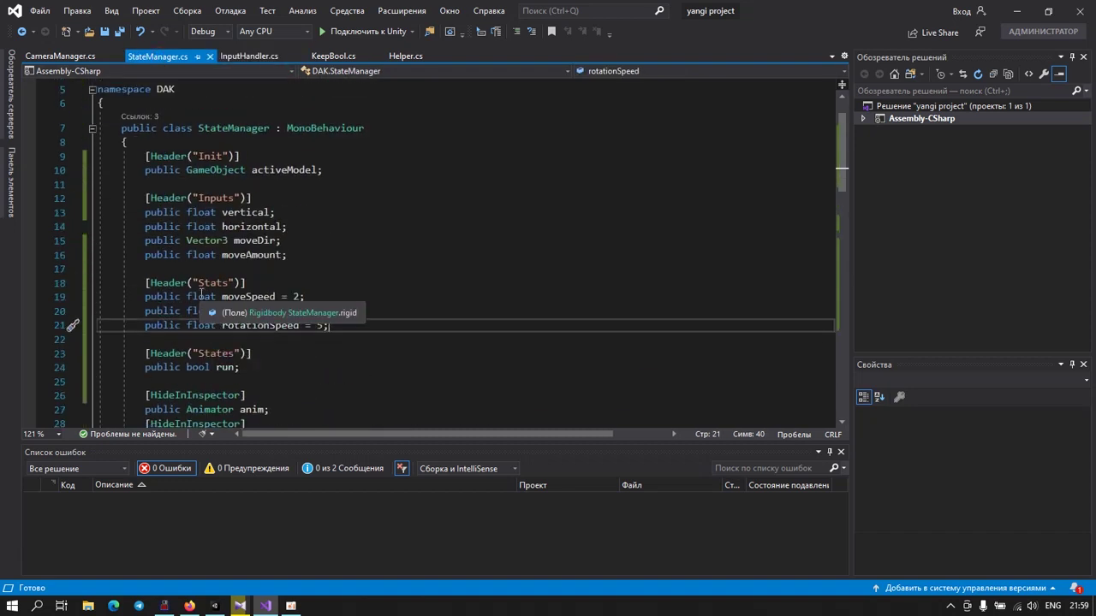
scroll(205, 293, "down", 2)
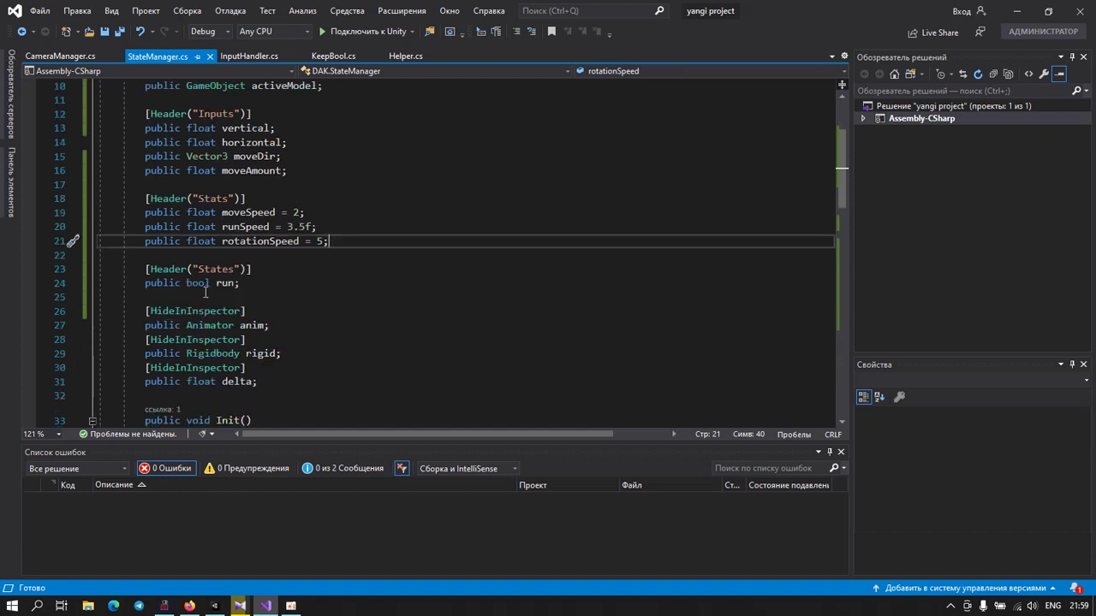
left_click(241, 288)
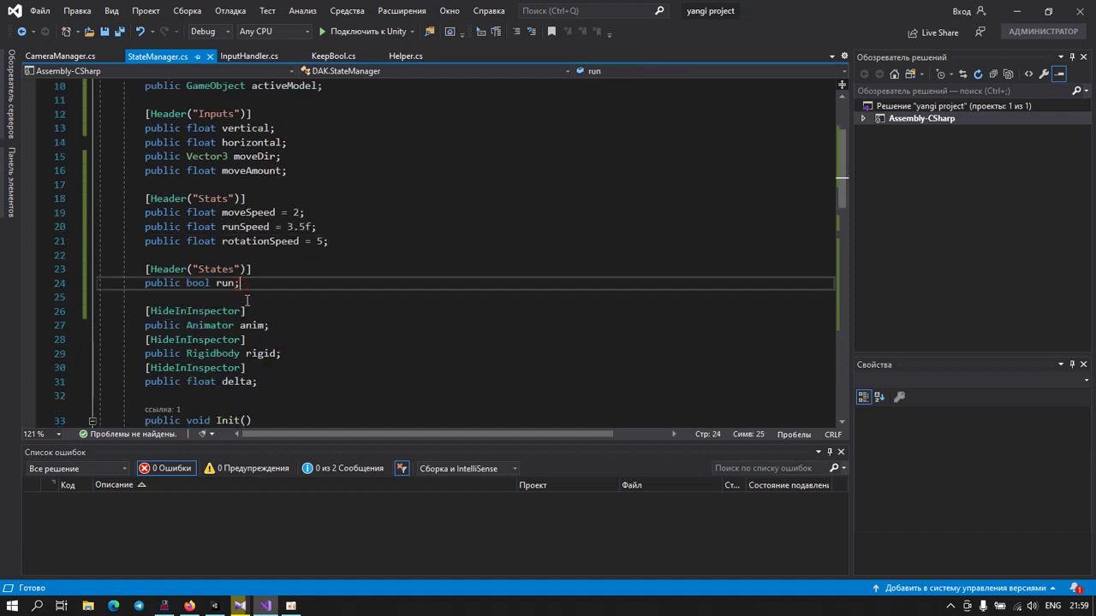
key("Return")
type("pu")
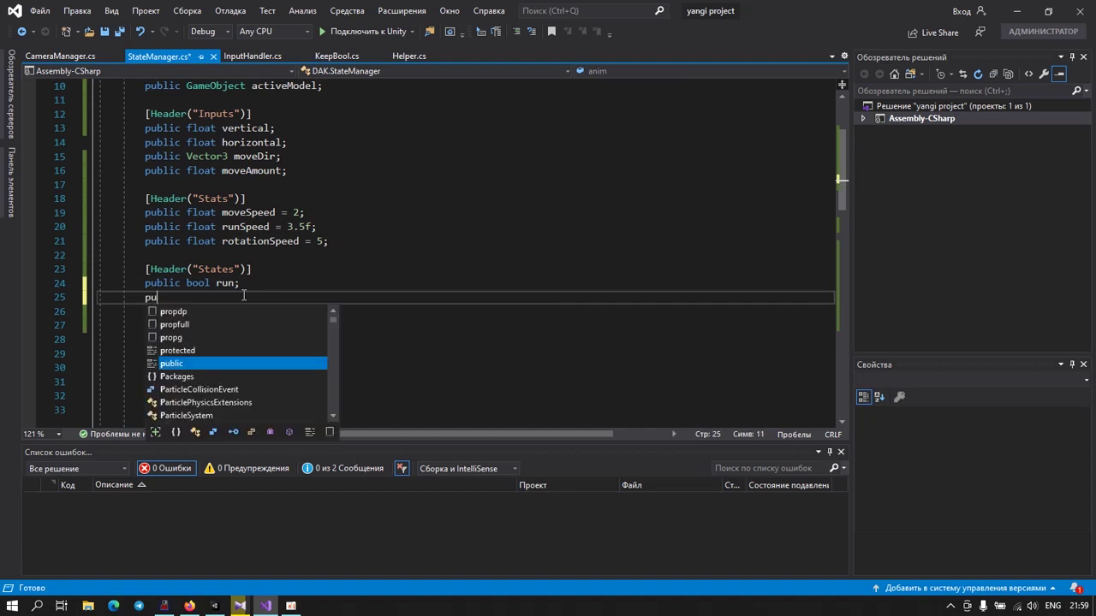
type("blic")
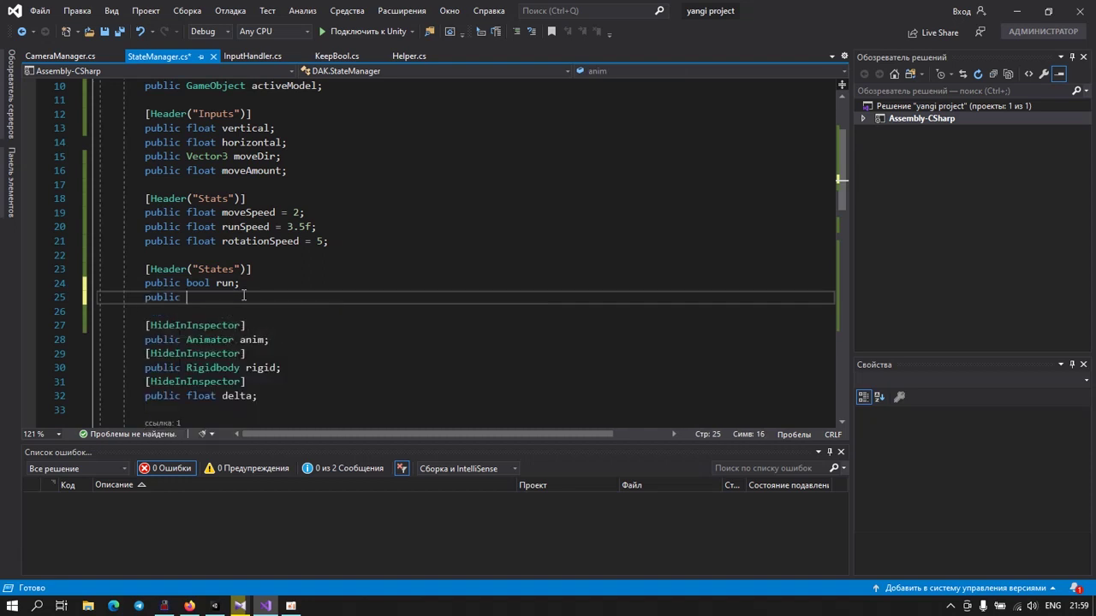
type(" bool onGro")
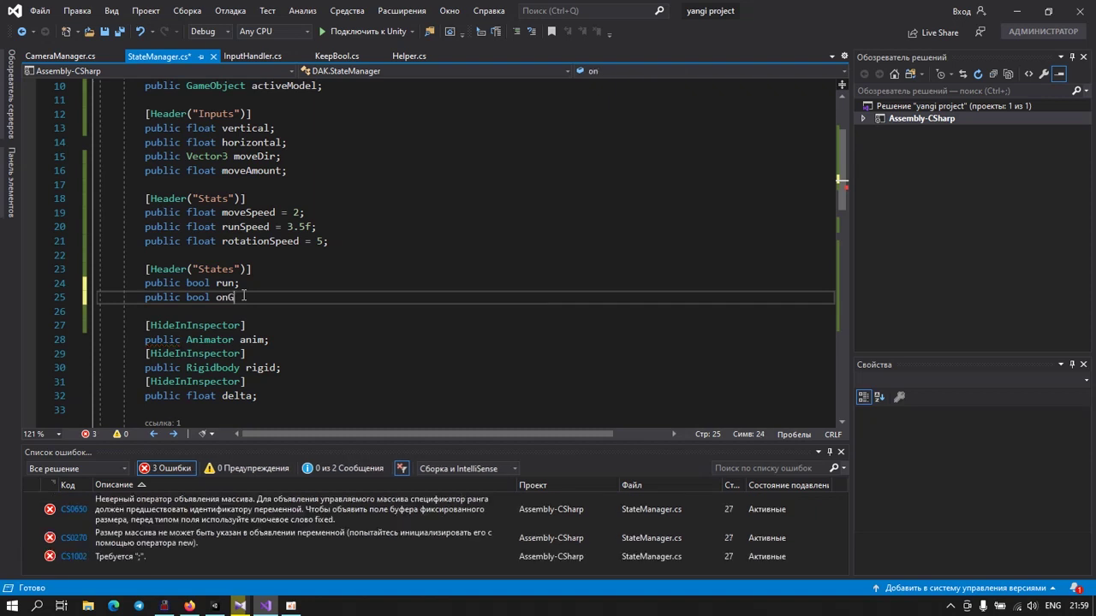
type("und")
type(";")
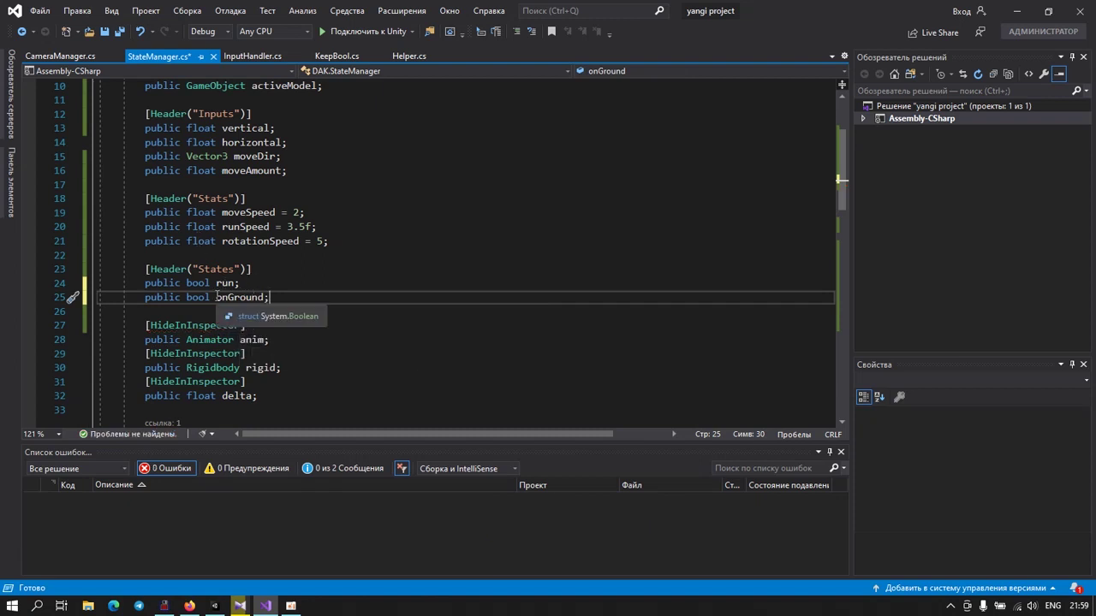
Step: Start a public bool OnGround() method after HandleMovementAnimations at the end of the class
left_click(176, 310)
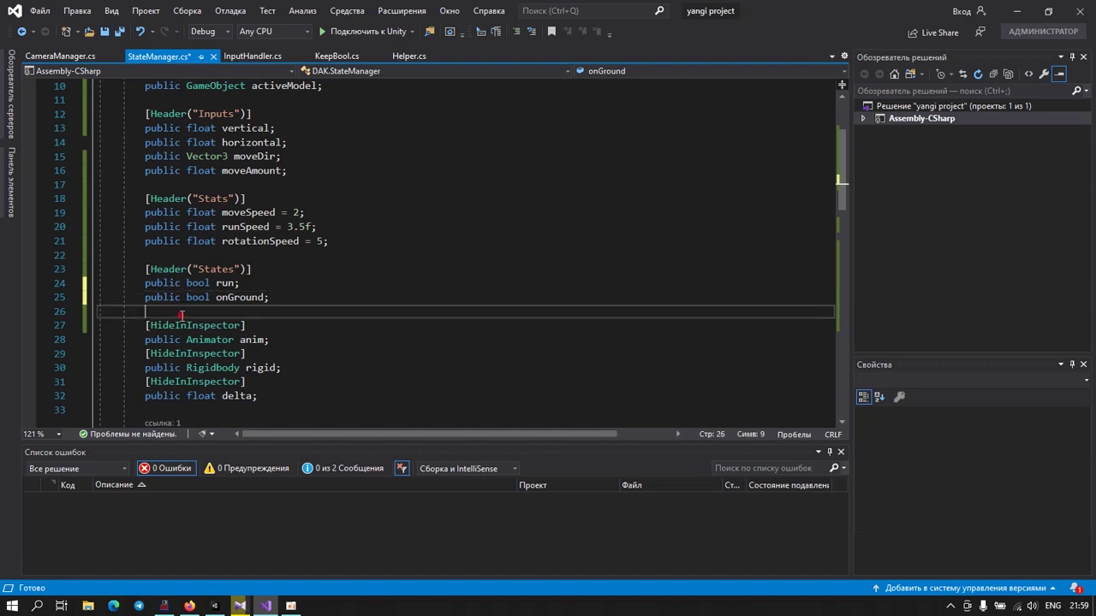
scroll(200, 318, "down", 3)
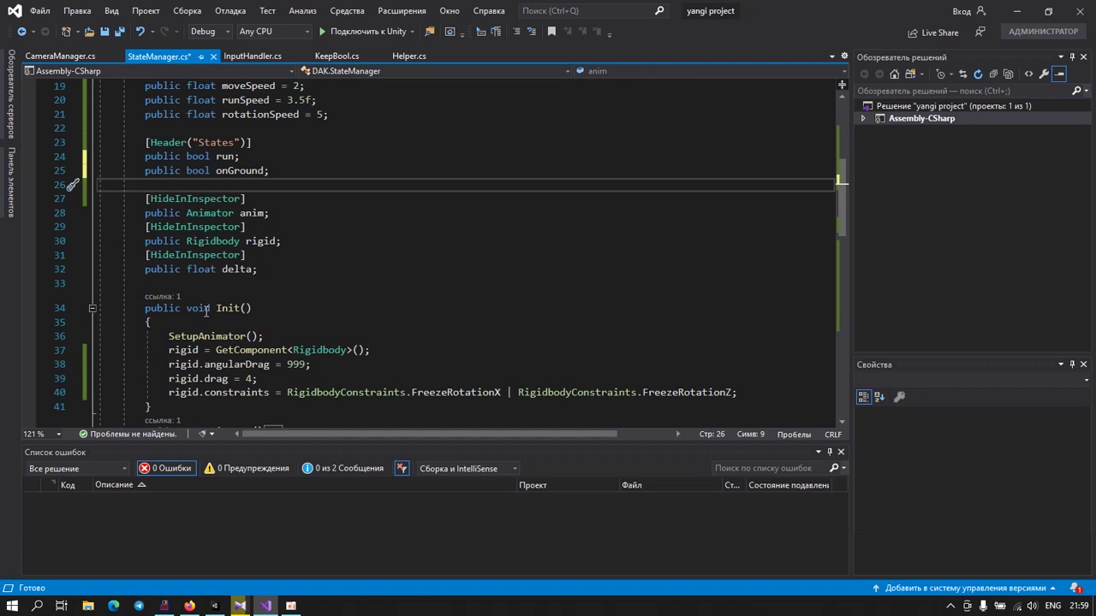
scroll(220, 272, "down", 3)
scroll(220, 272, "down", 10)
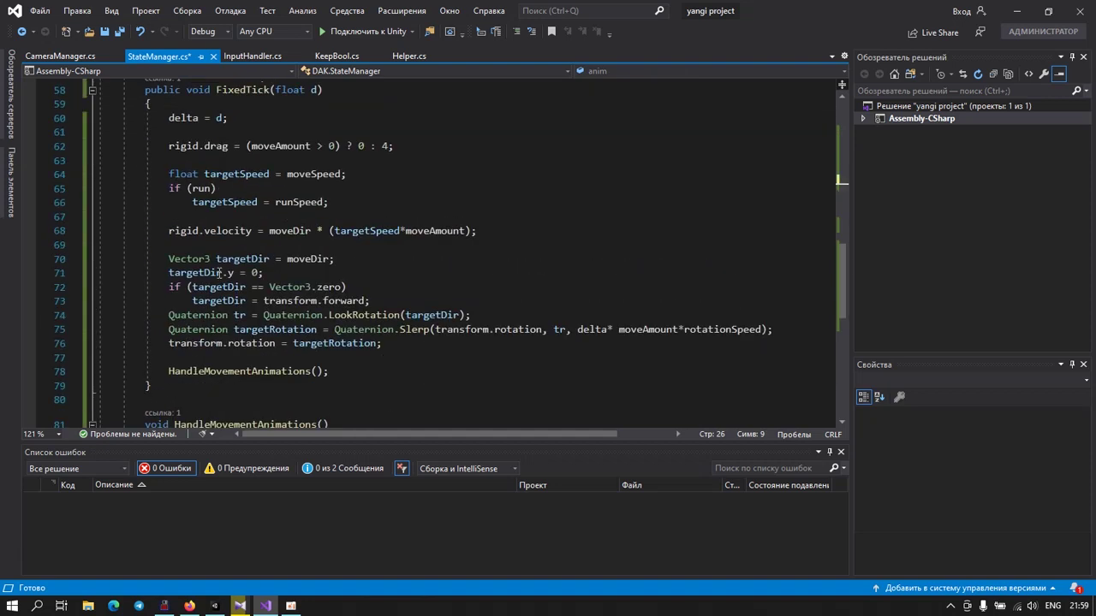
scroll(221, 272, "down", 4)
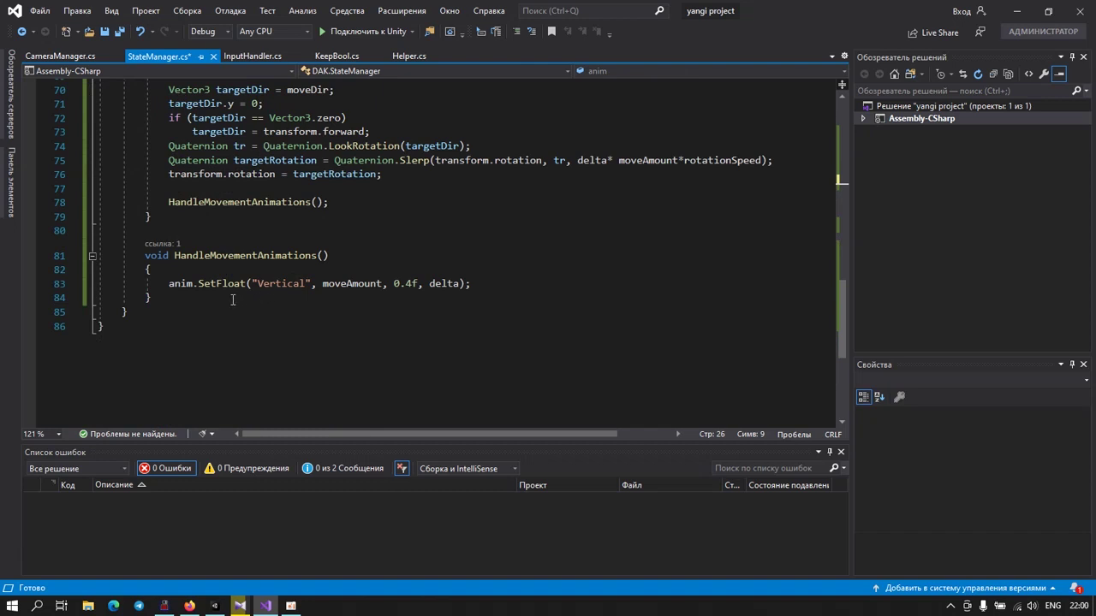
left_click(181, 306)
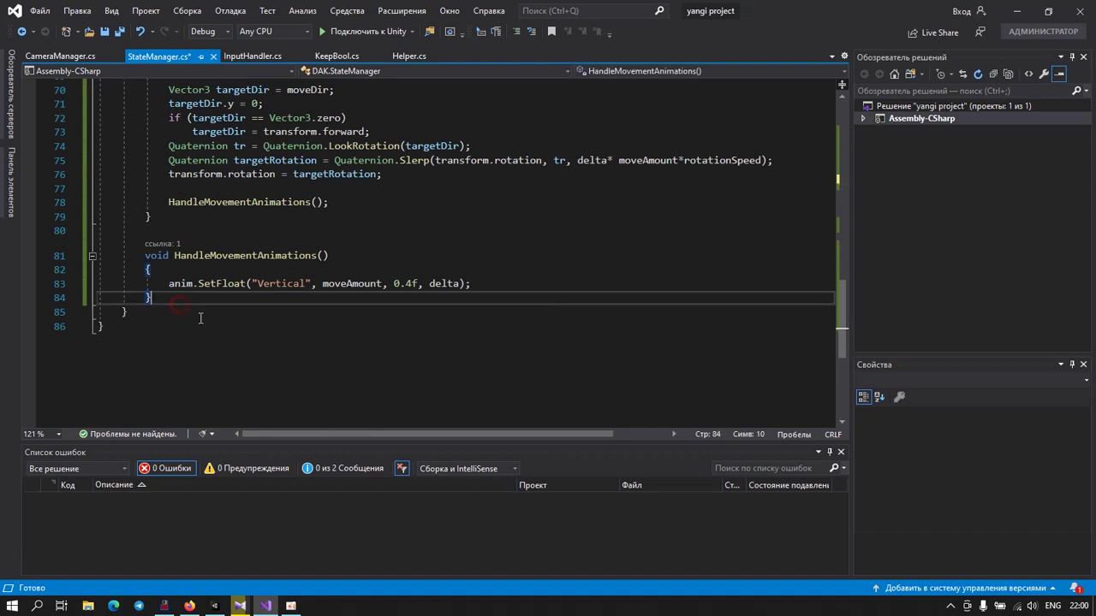
key("Return")
key("Return")
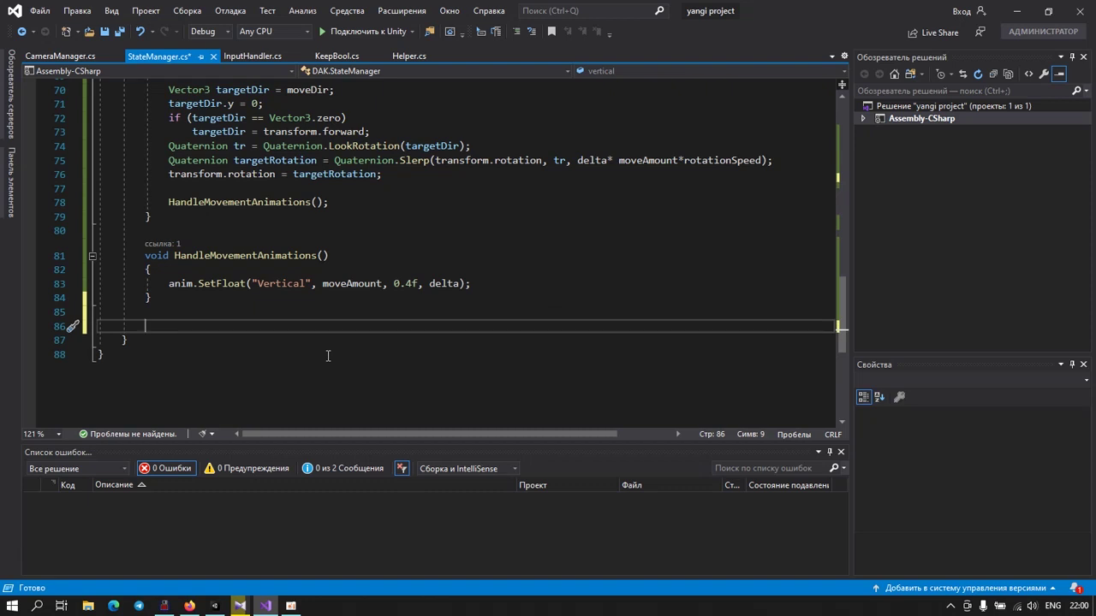
type("public ")
type("bool ")
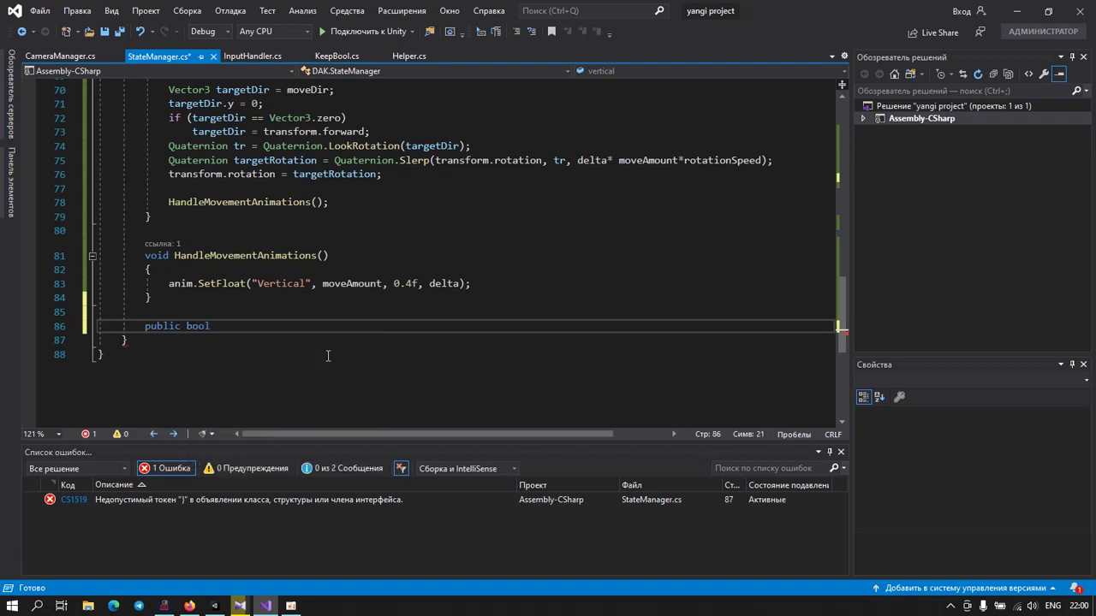
type("OnG")
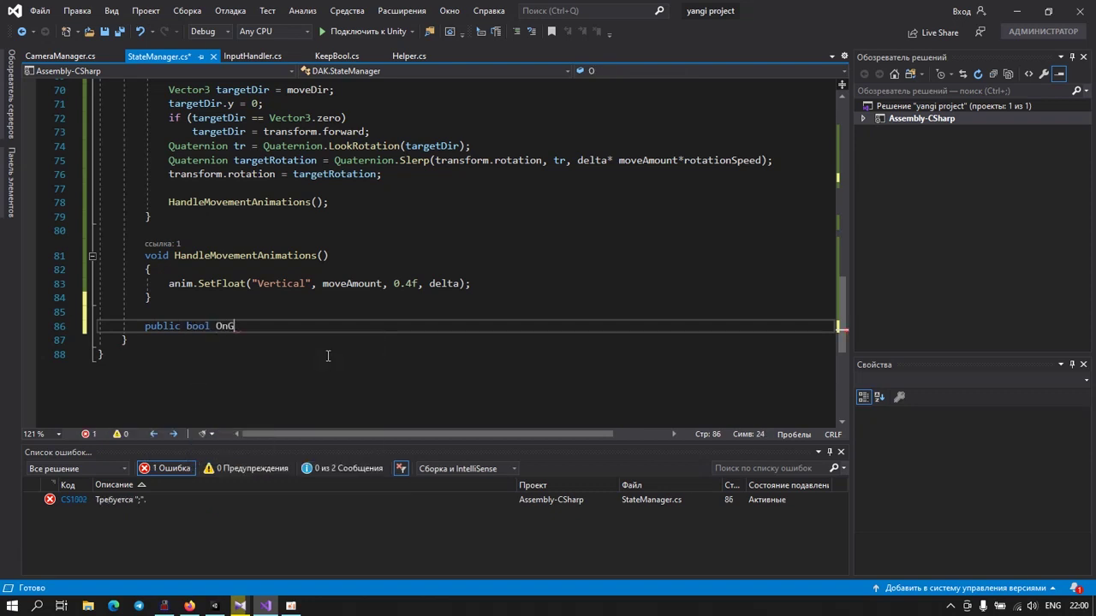
type("round")
type("(){")
key("Return")
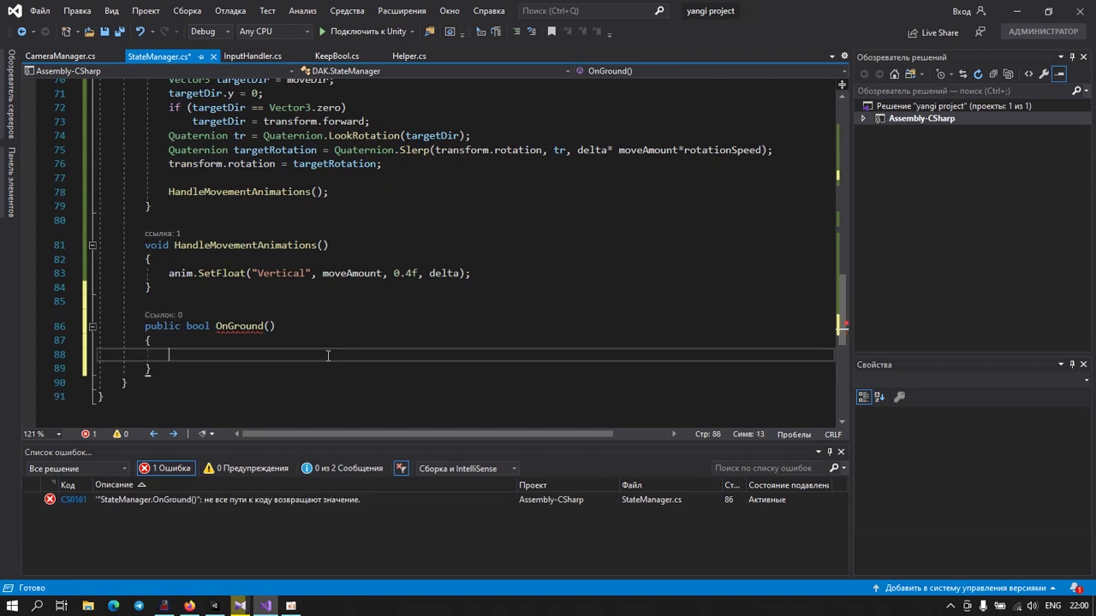
Step: In OnGround, declare bool r = false and Vector3 origin = transform.position + (Vector3.up * toGround)
type("bool r ")
type("=")
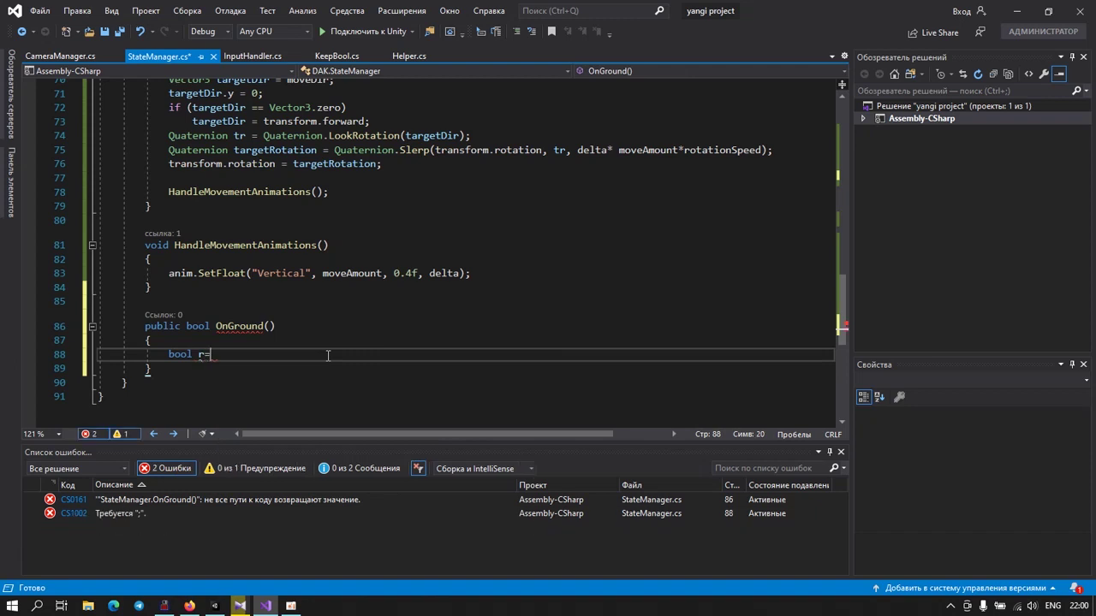
type(" false;")
key("Return")
key("Return")
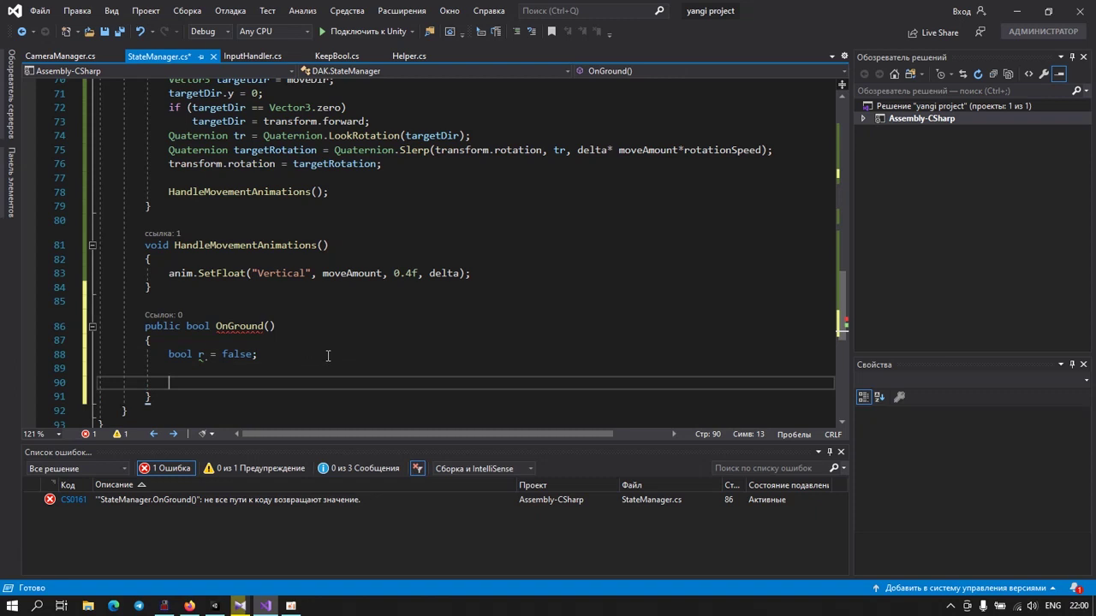
type("Vect")
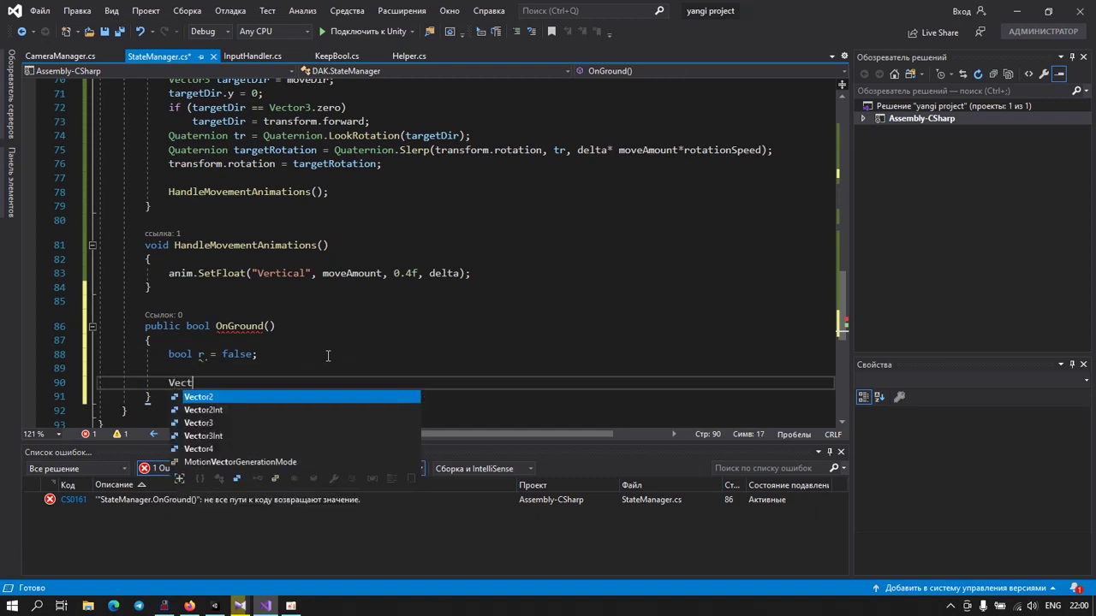
key("Down")
key("Down")
key("Tab")
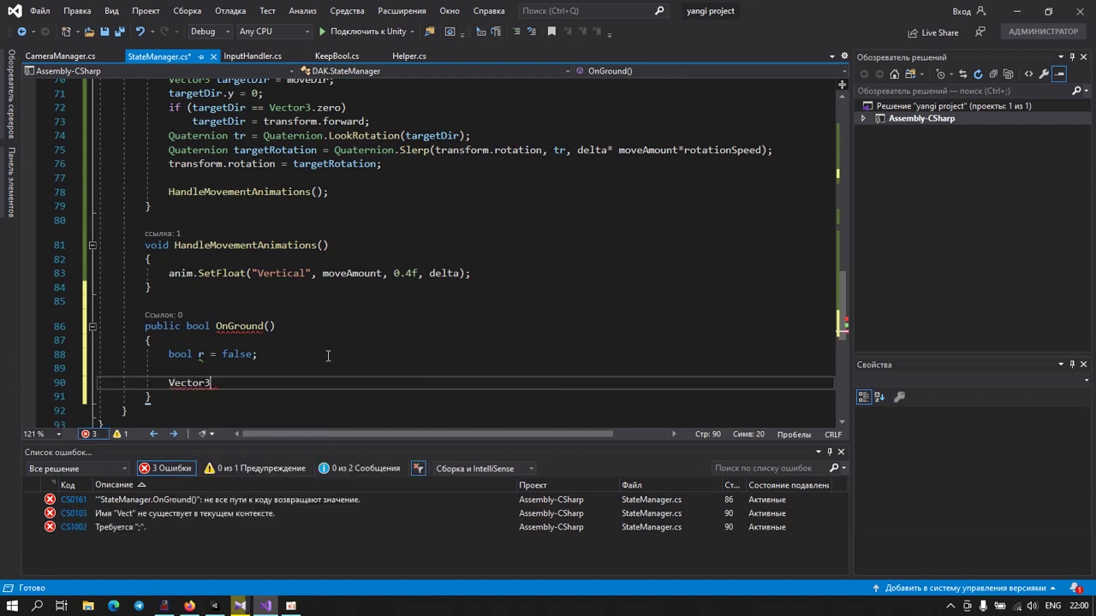
type(" origin")
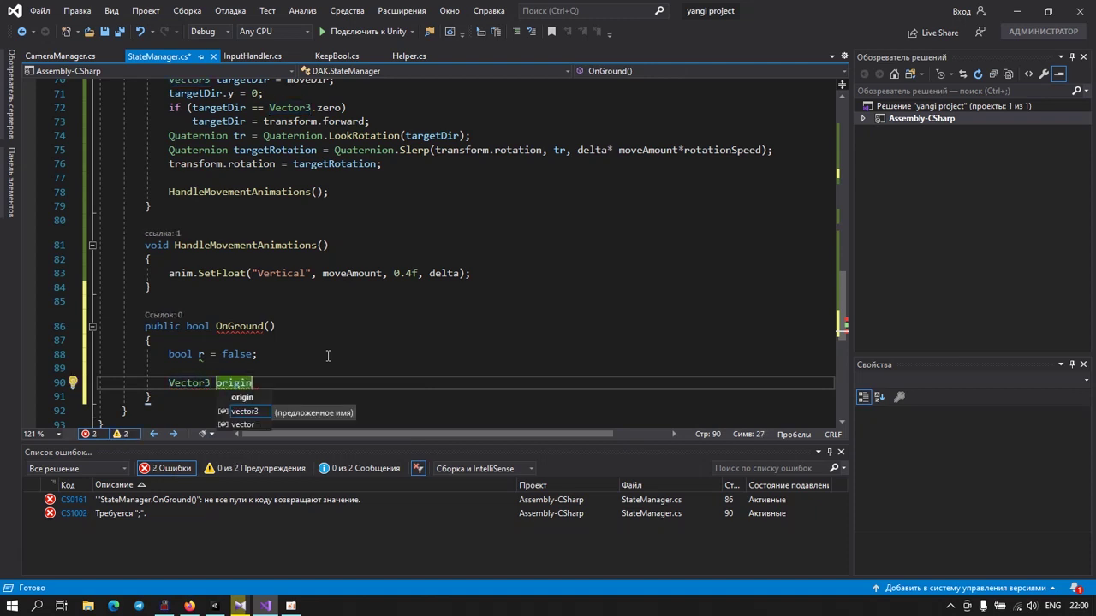
type("=tran")
key("Tab")
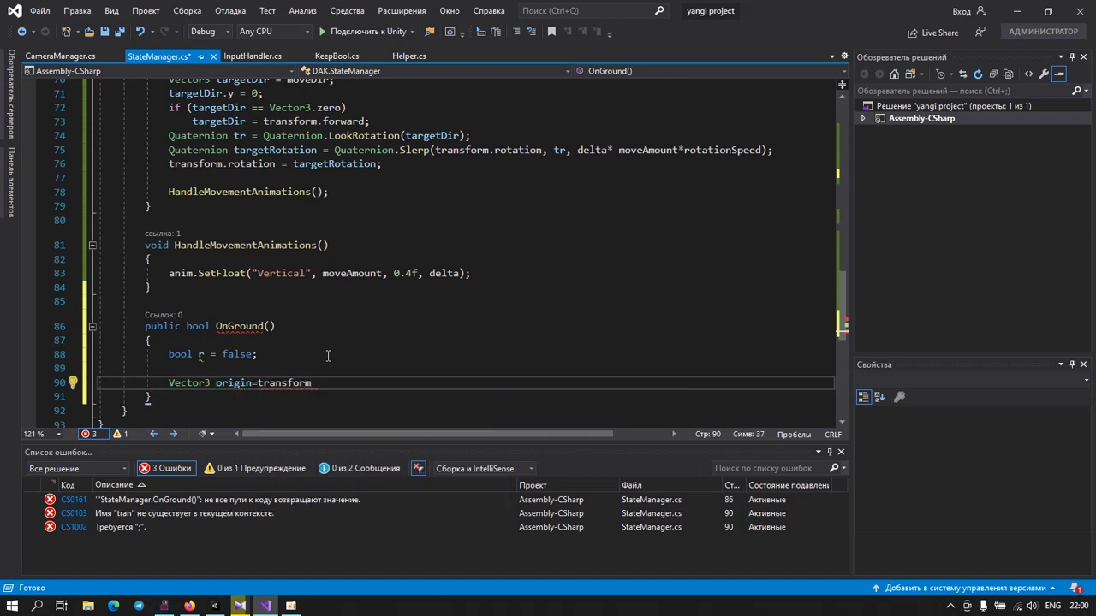
type(".pos")
key("Tab")
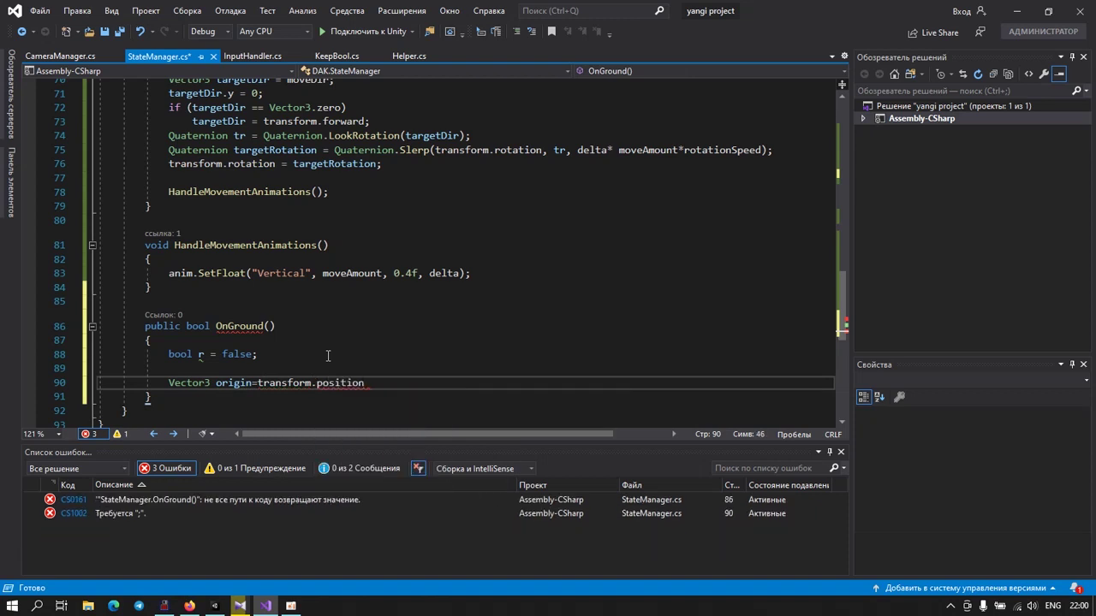
type("+")
type("(V")
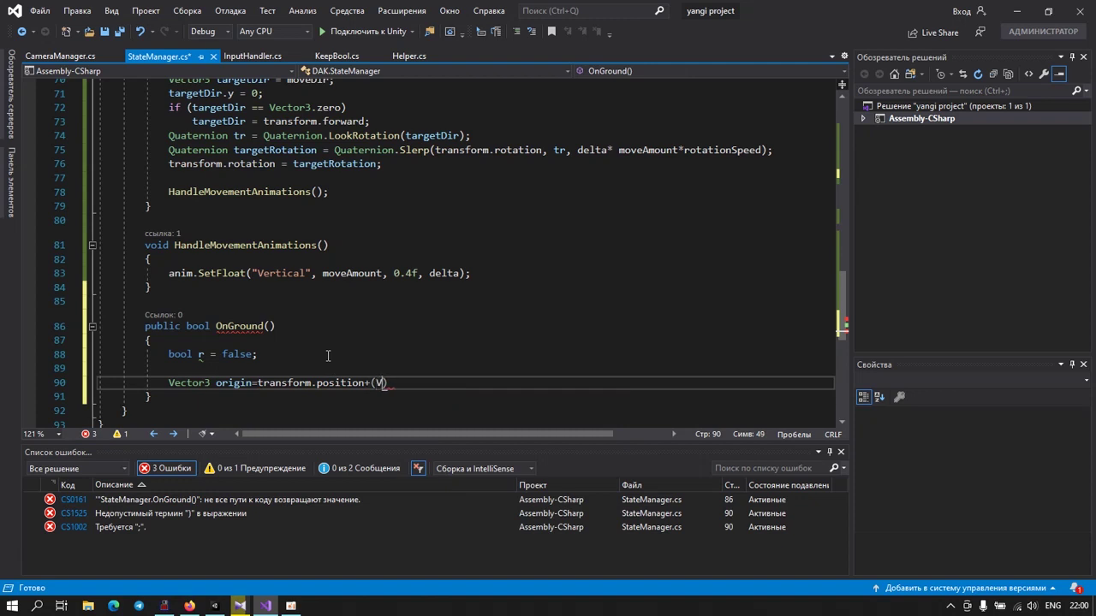
type("ect")
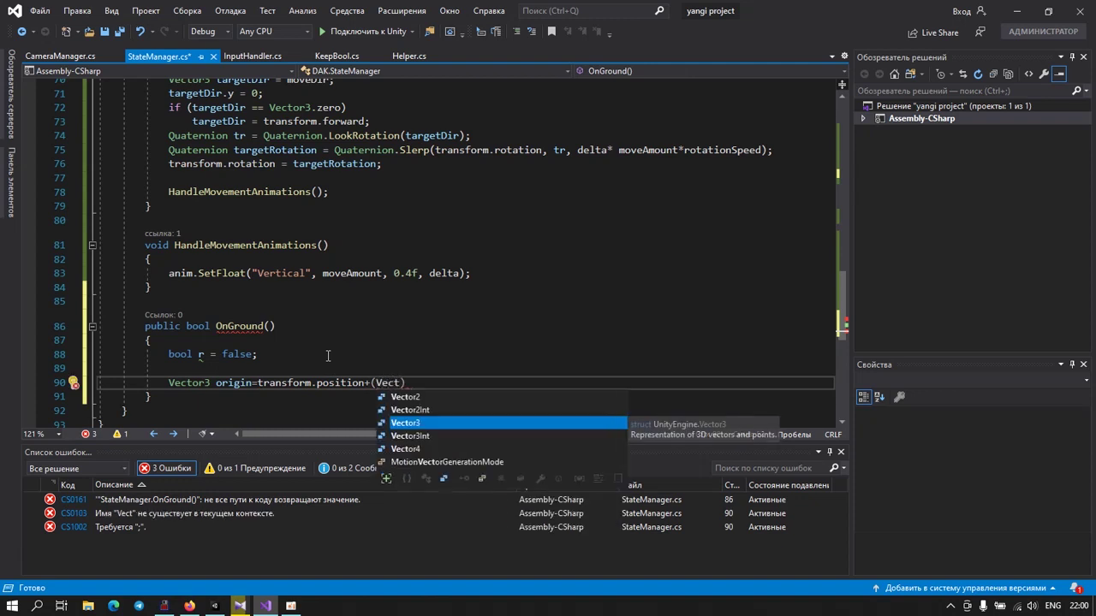
type(".up ")
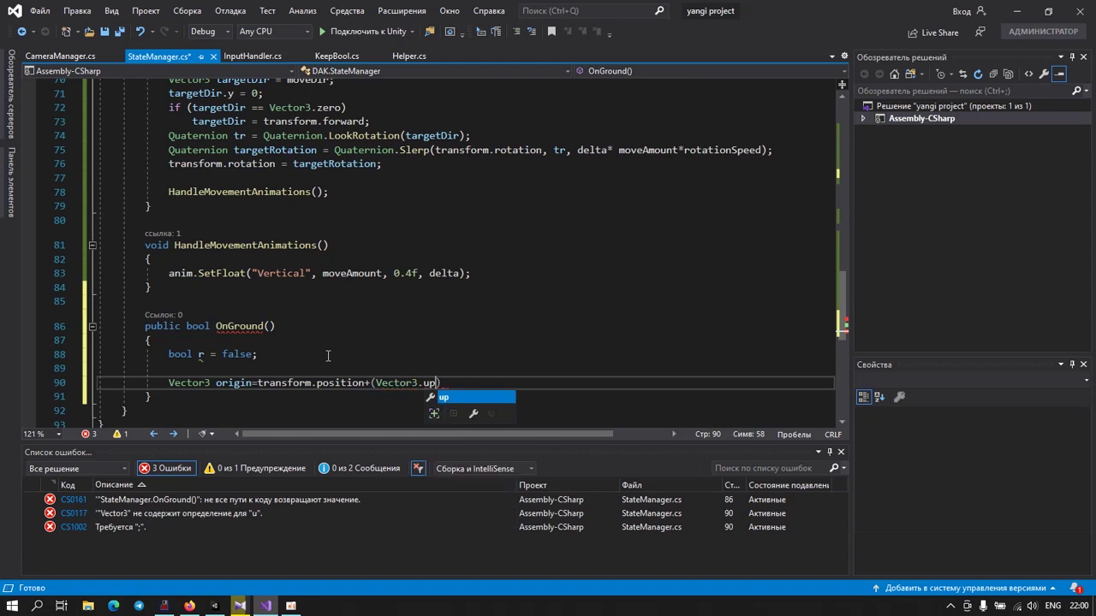
type("* ")
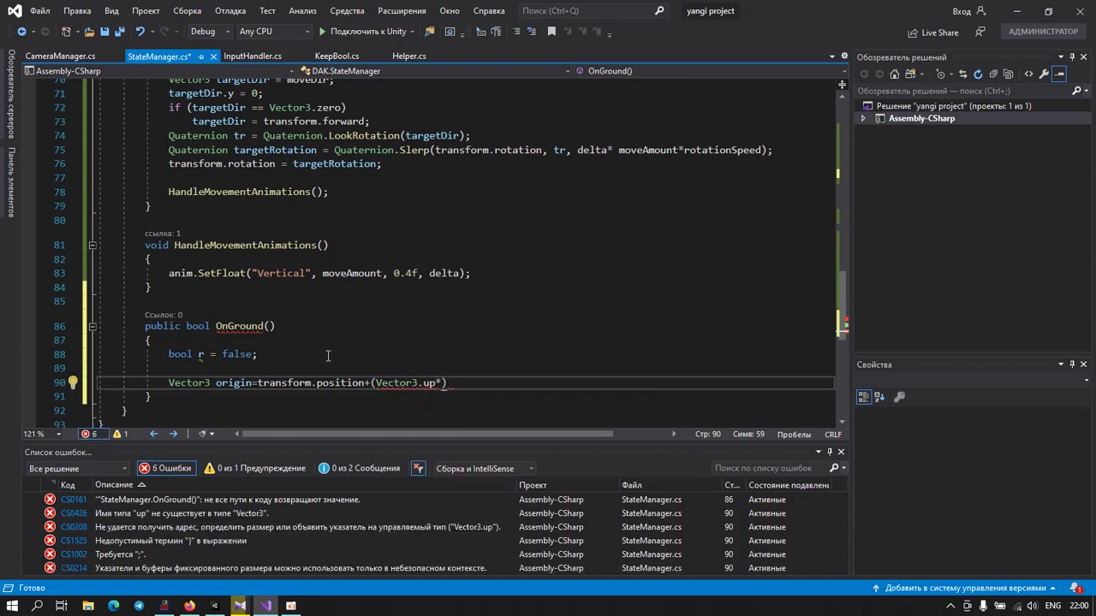
type("toG")
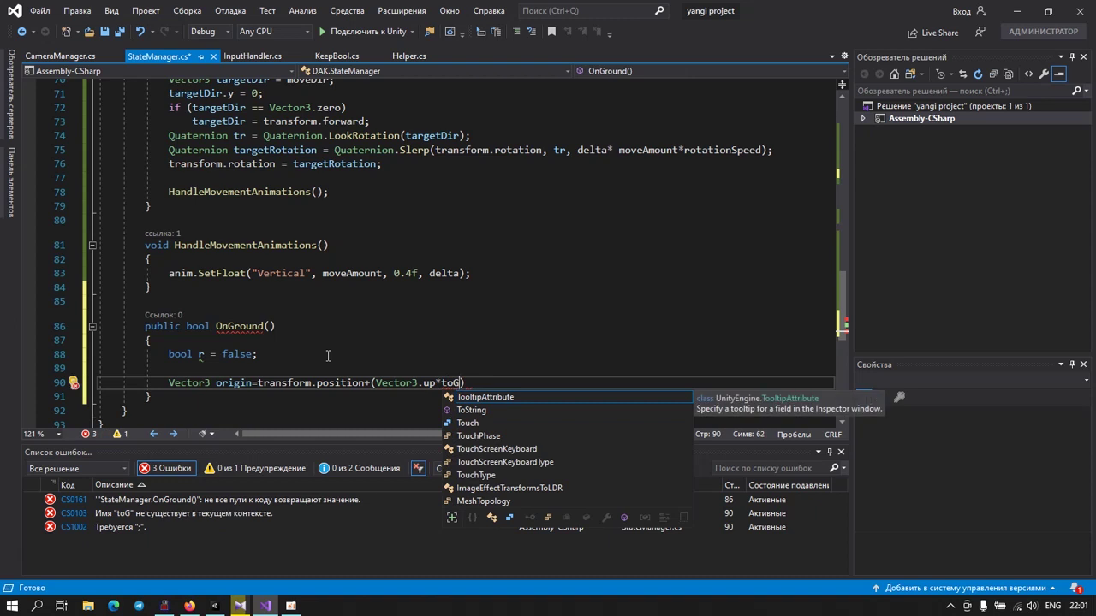
type("round")
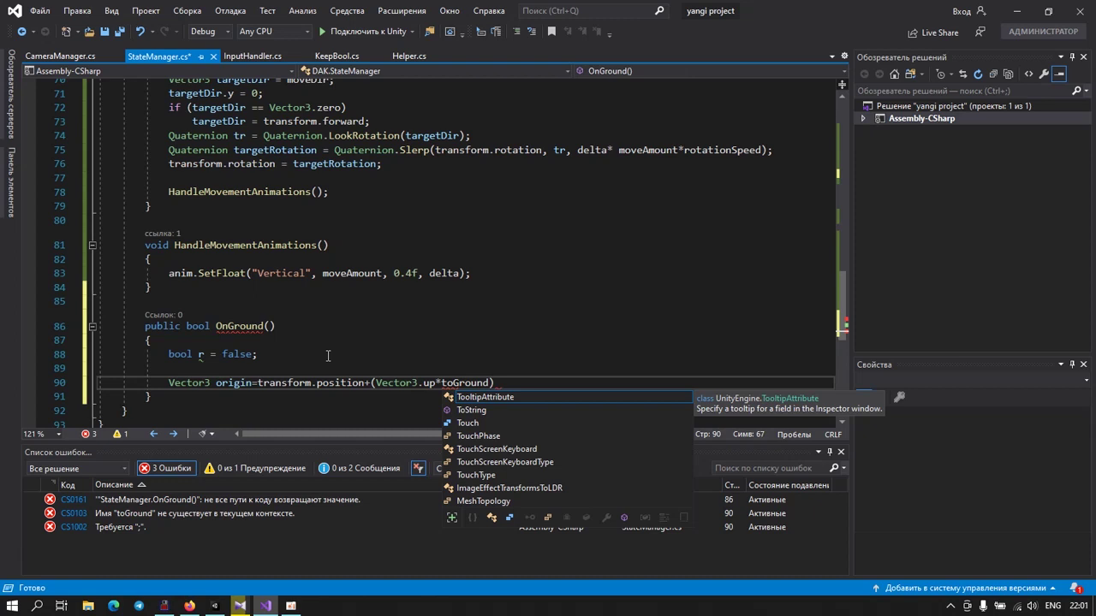
type(");")
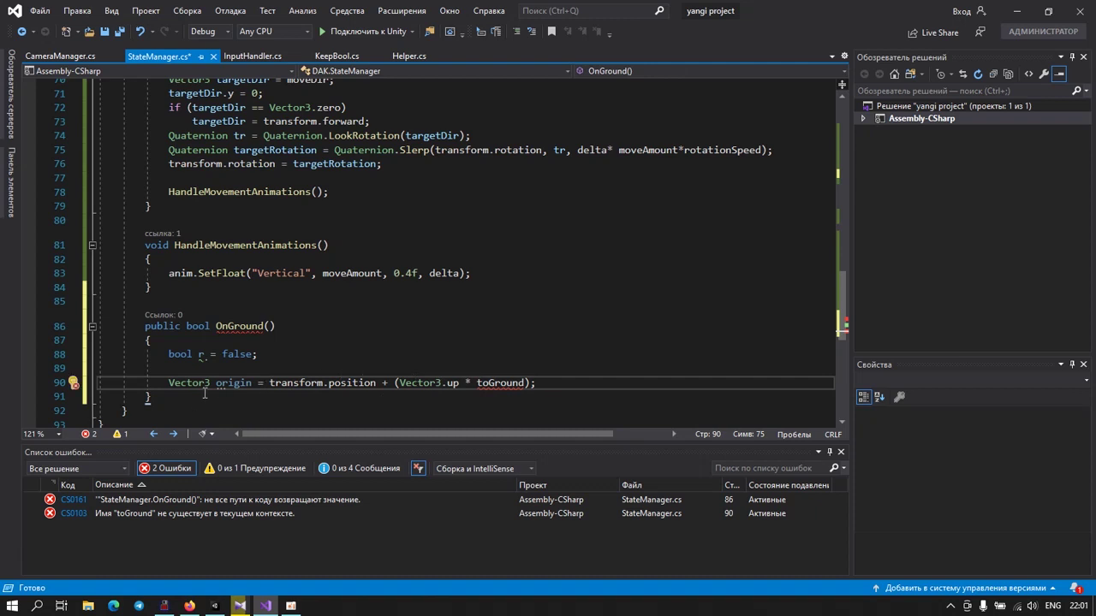
Step: Declare 'public float toGround = .5f;' below rotationSpeed under the Stats header
scroll(229, 395, "up", 11)
scroll(186, 370, "up", 6)
scroll(187, 370, "up", 4)
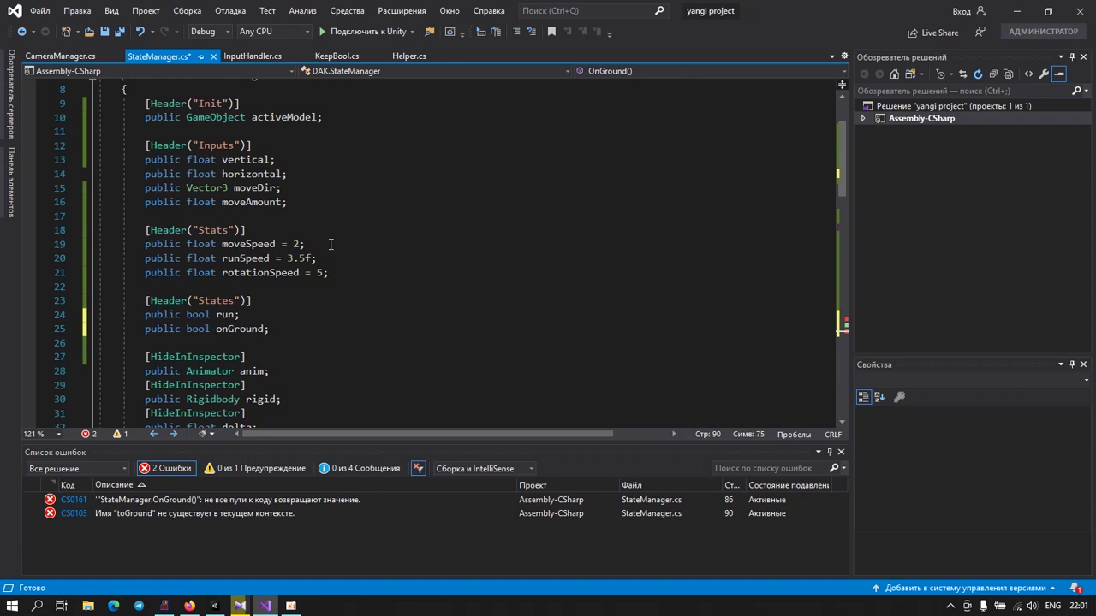
left_click(329, 273)
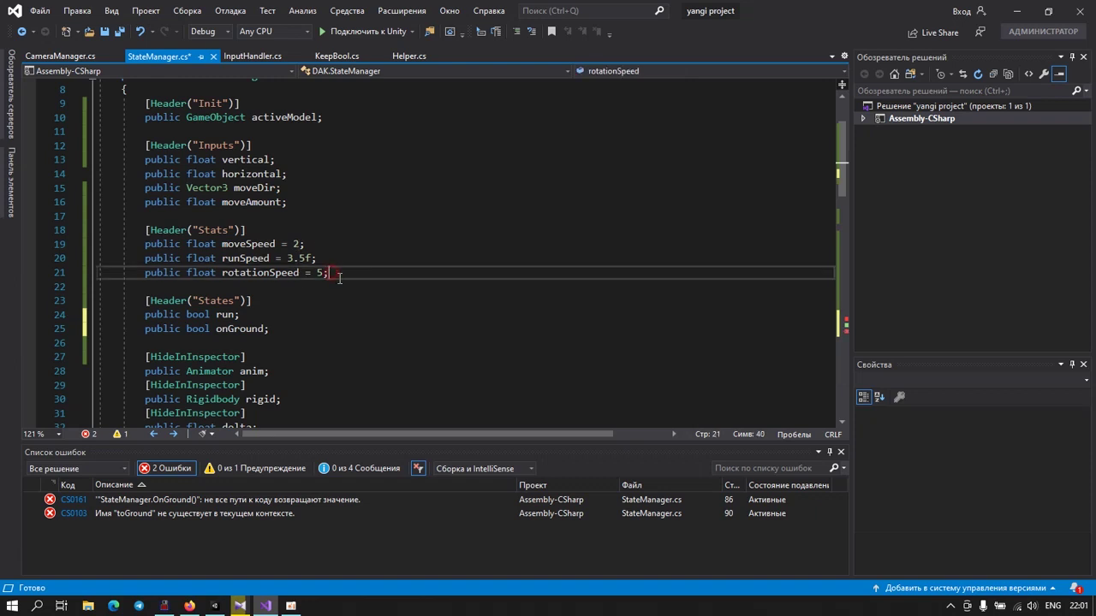
key("Return")
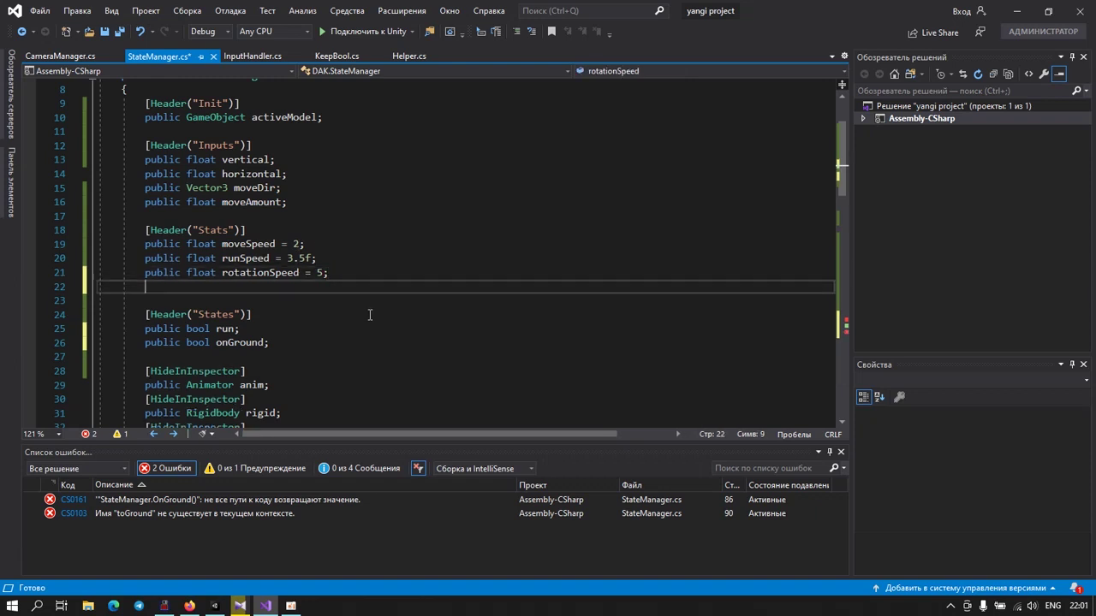
type("publiv")
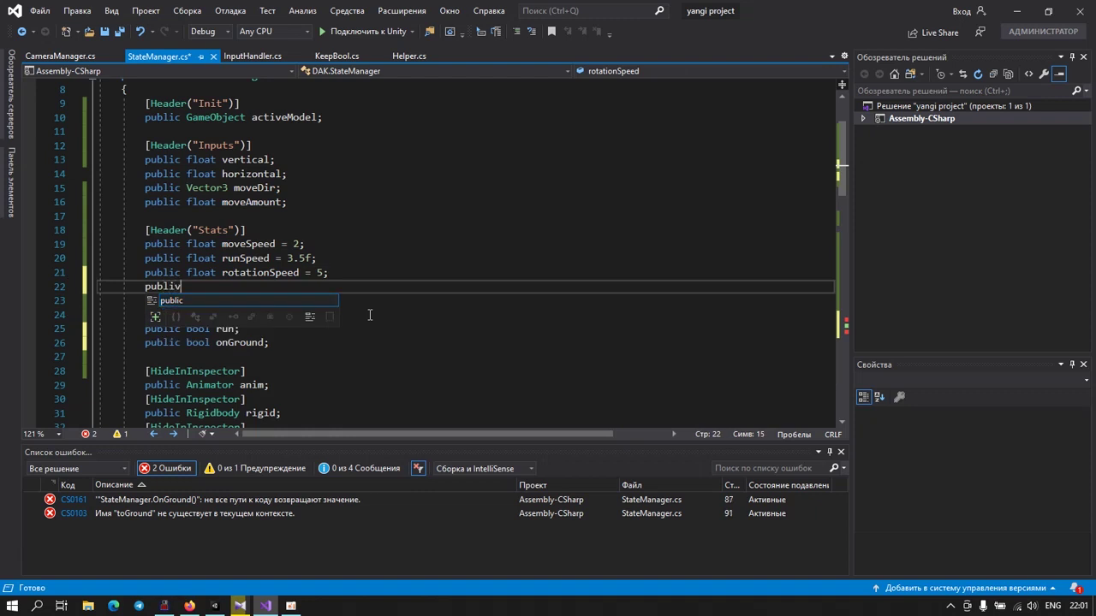
key("BackSpace")
type("c ")
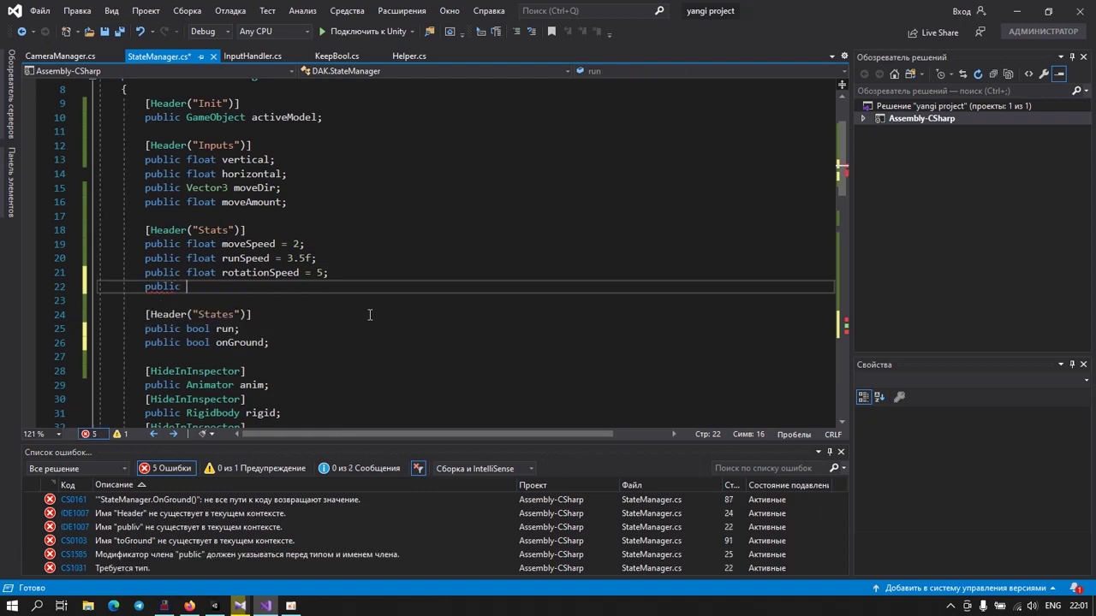
type("float ")
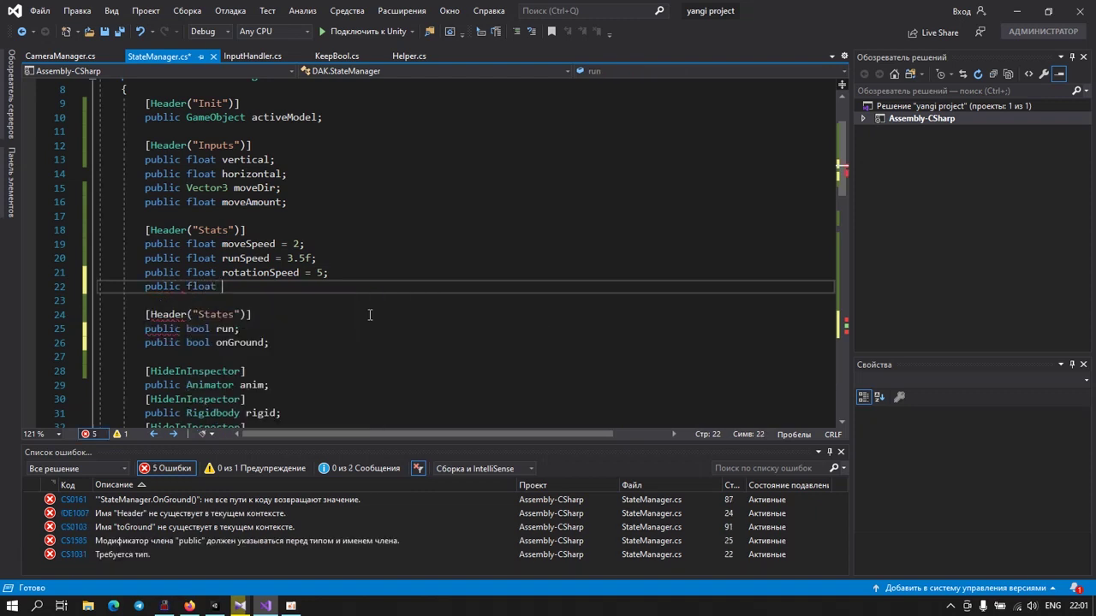
type("toGround ")
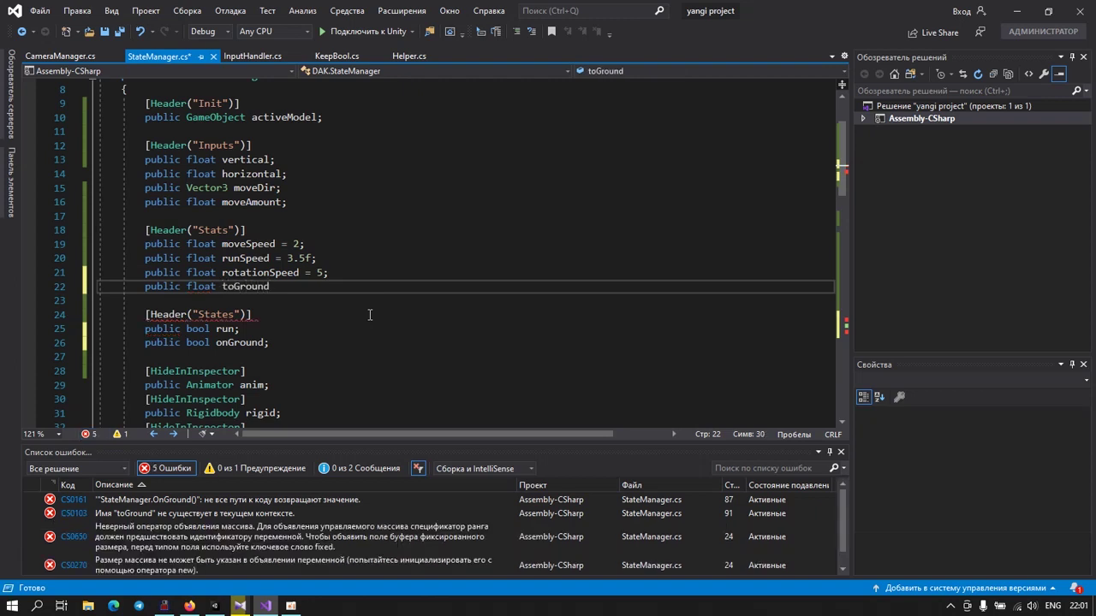
type("= ")
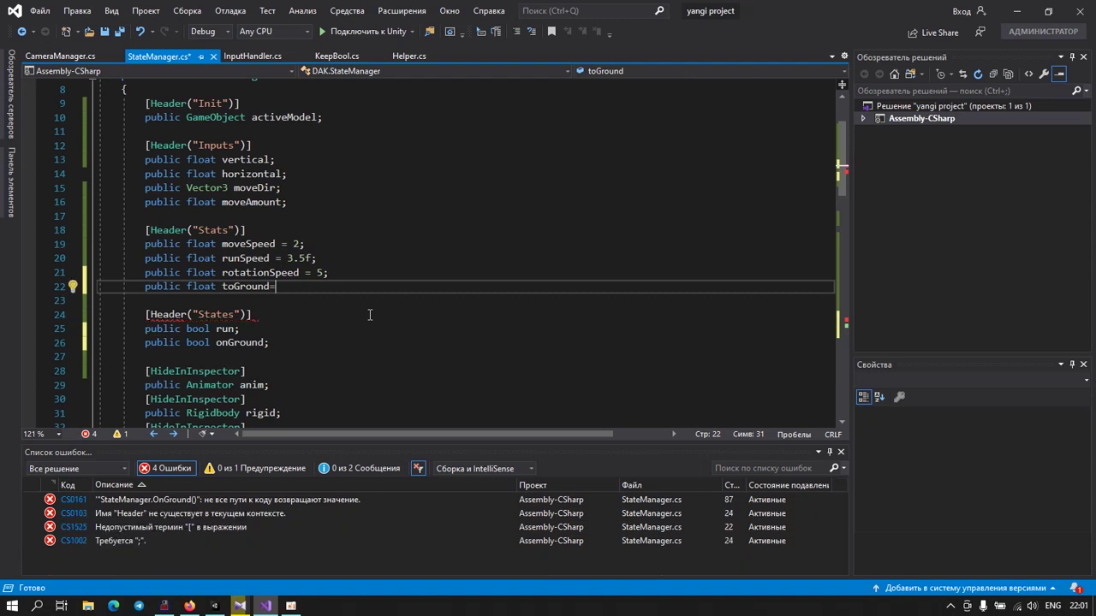
type(".5")
type("f;")
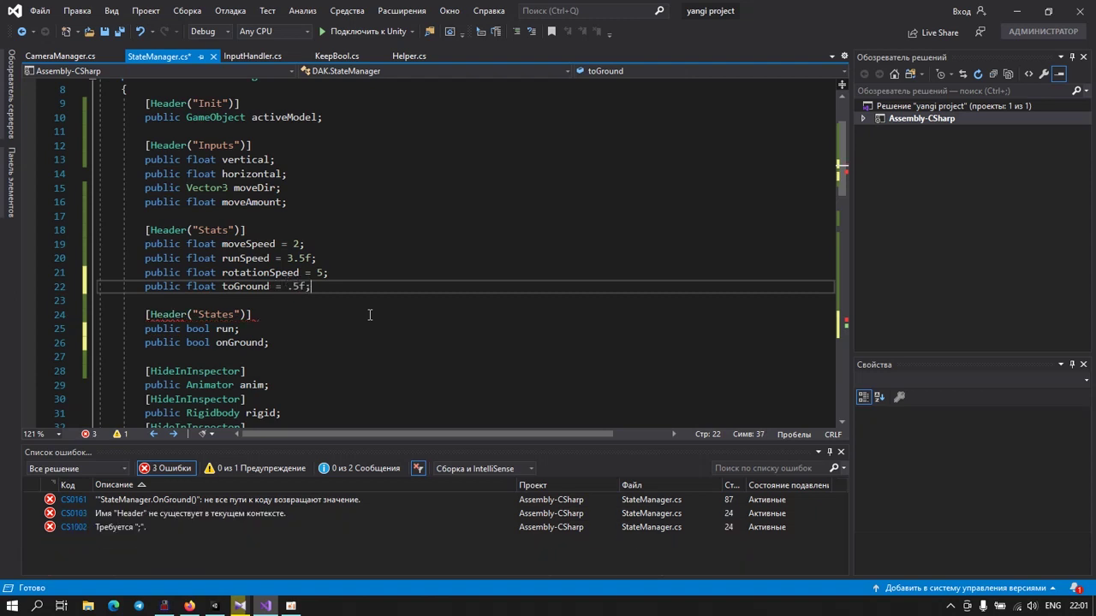
Step: Add 'Vector3 dir = -Vector3.up;' below the origin line in OnGround
scroll(260, 323, "down", 10)
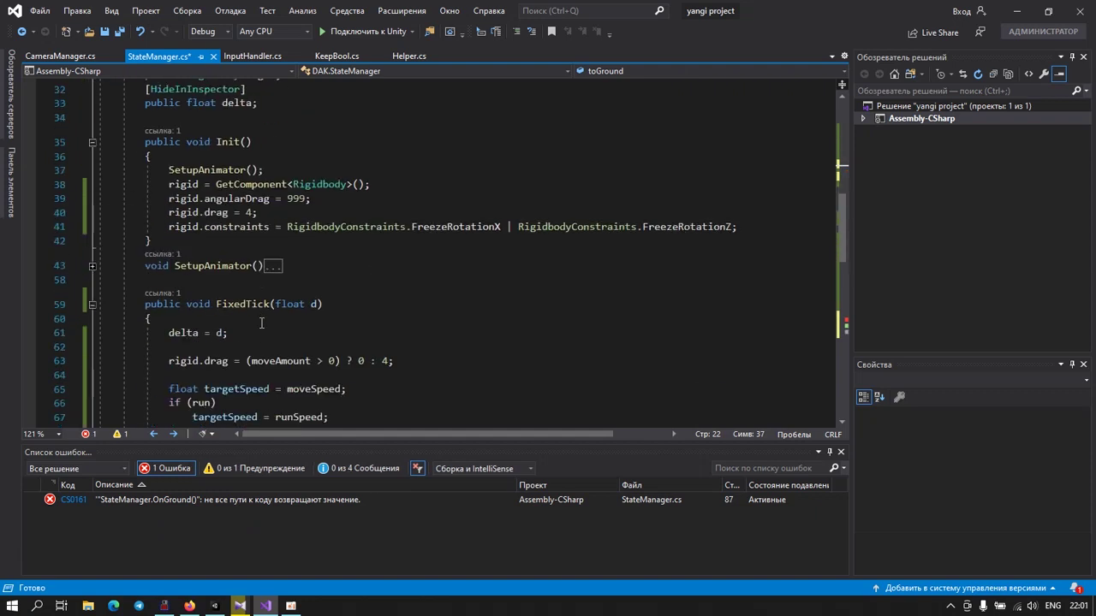
scroll(260, 322, "down", 8)
scroll(257, 341, "down", 6)
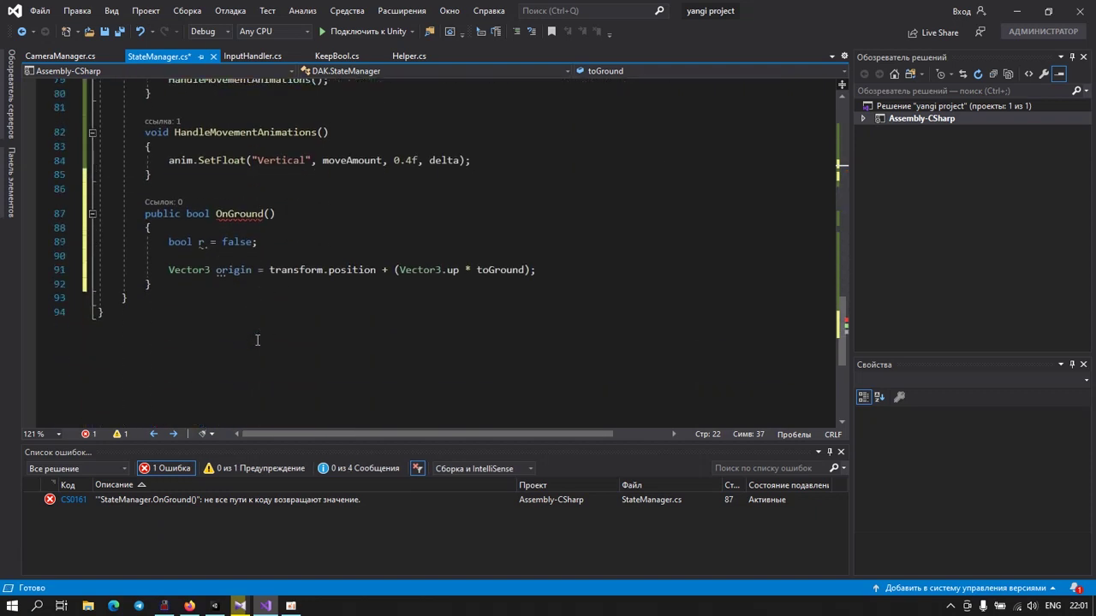
left_click(556, 273)
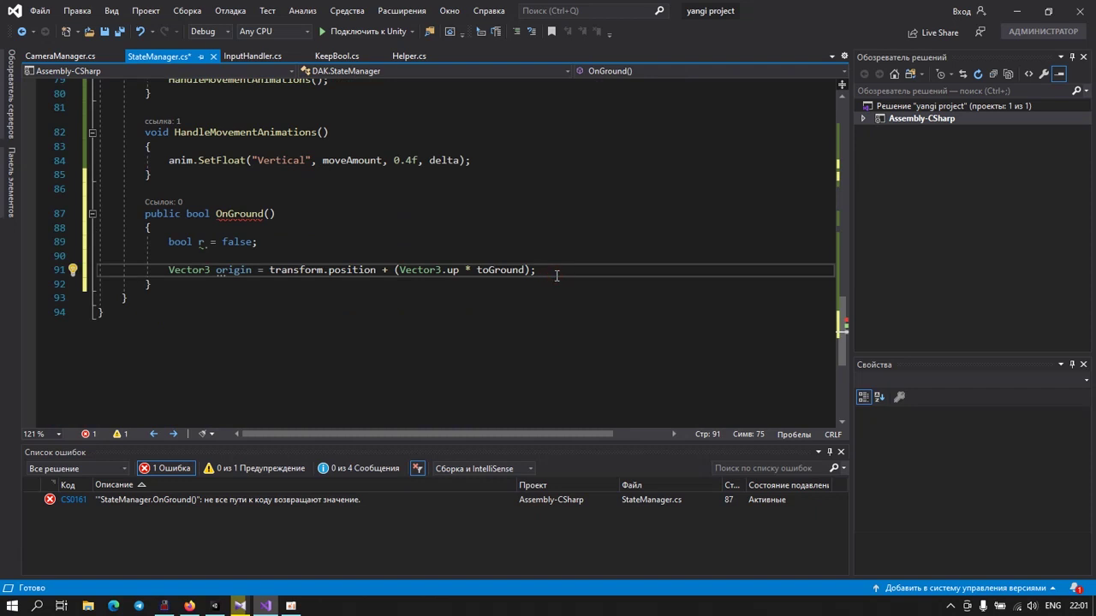
key("Return")
type("V")
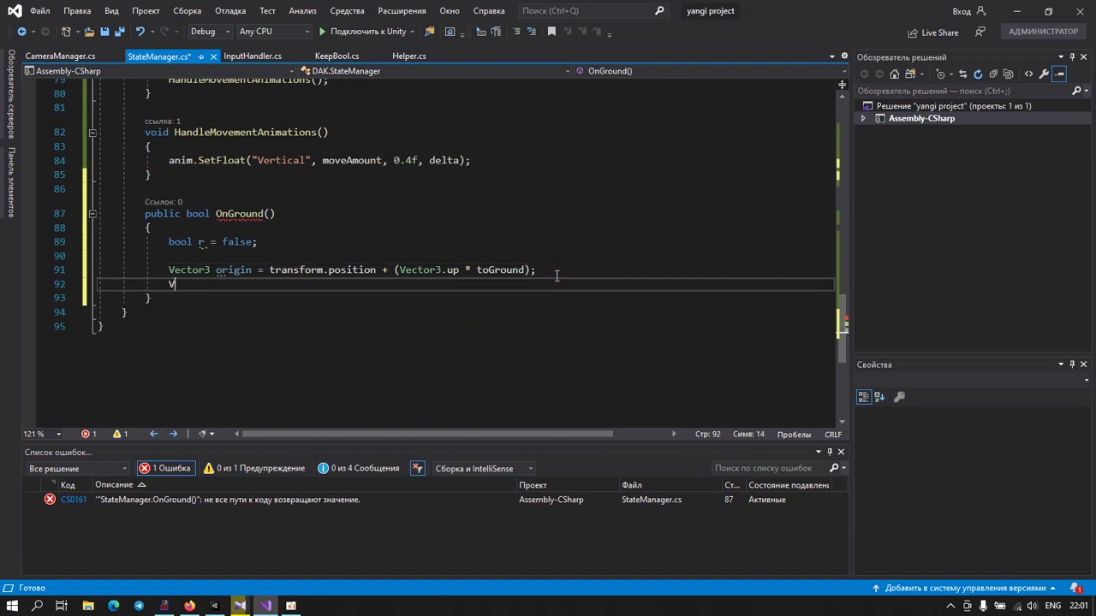
type("ect")
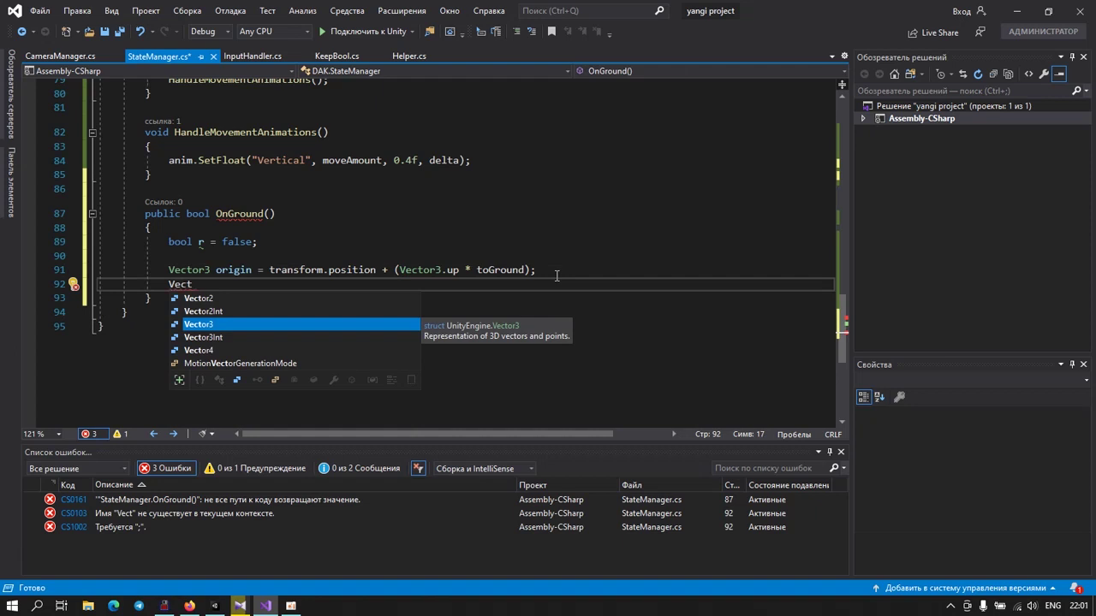
key("space")
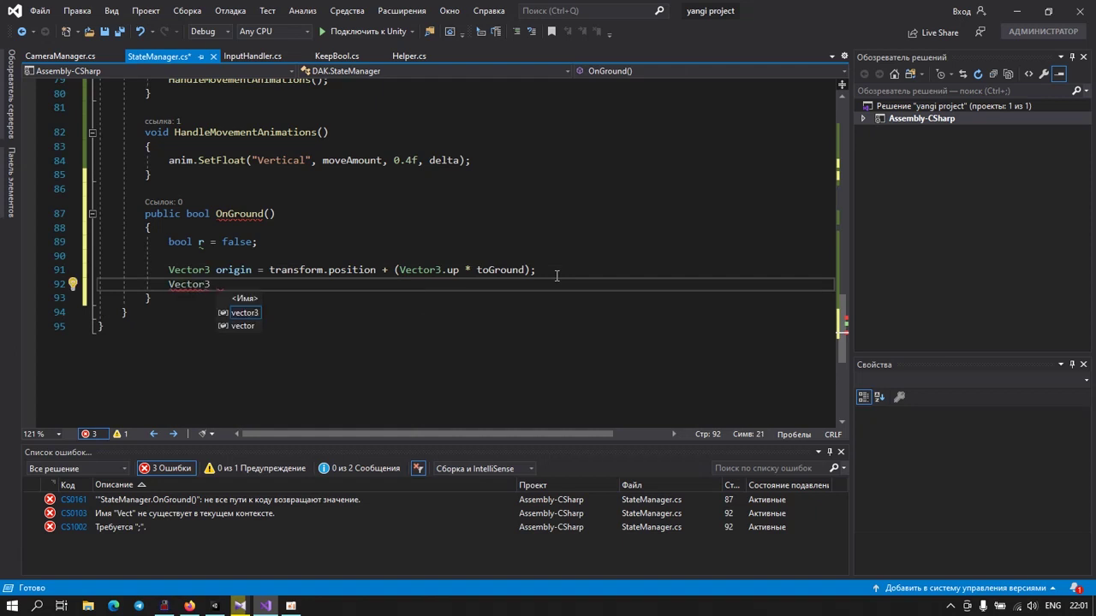
type("dir")
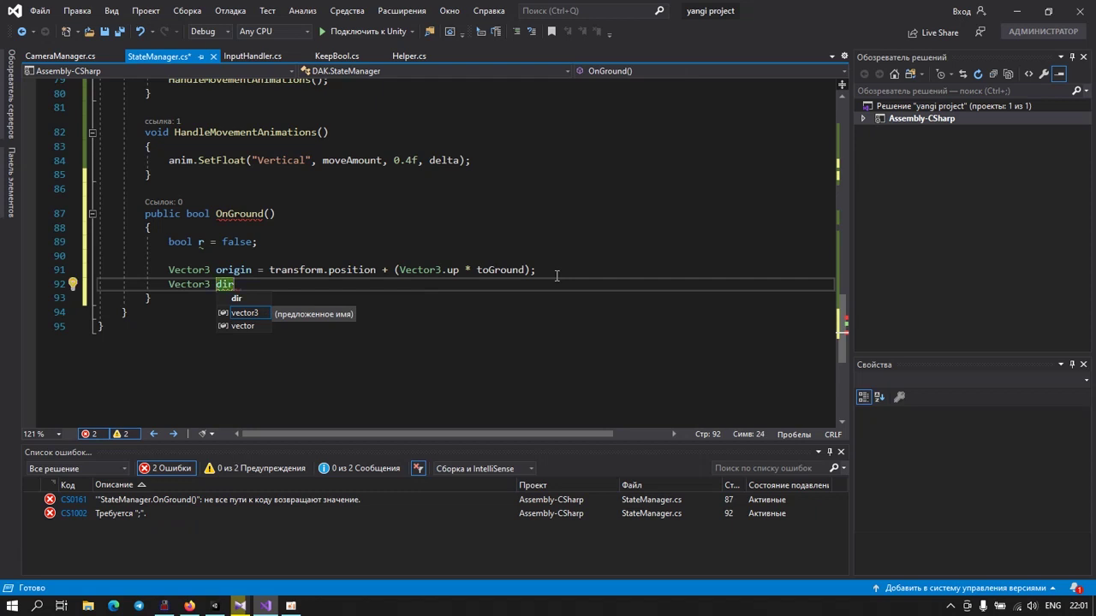
type("=-")
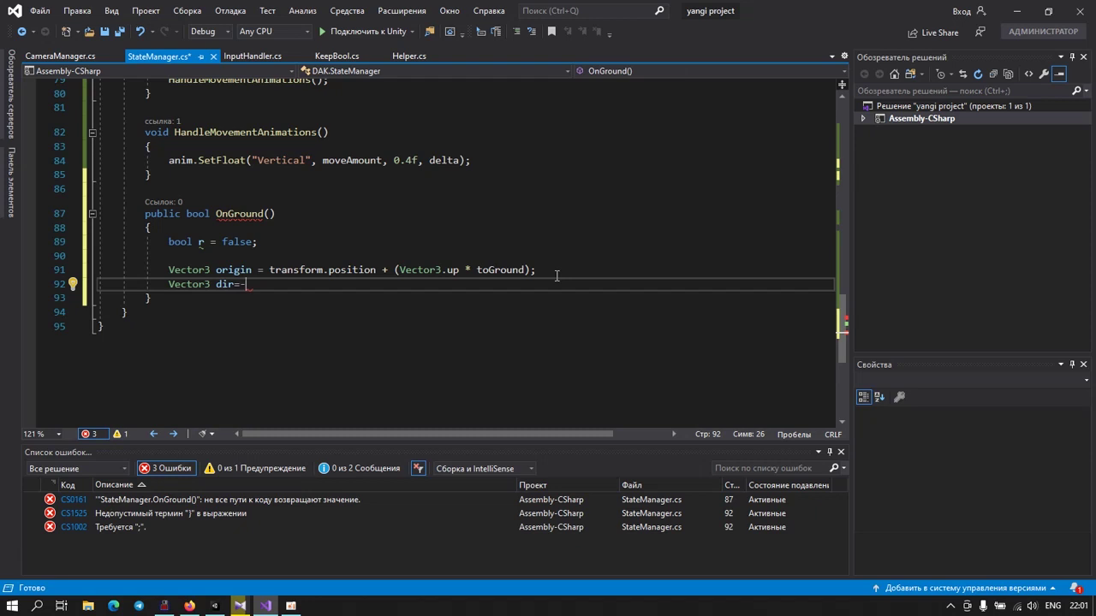
type("Vec")
key("Tab")
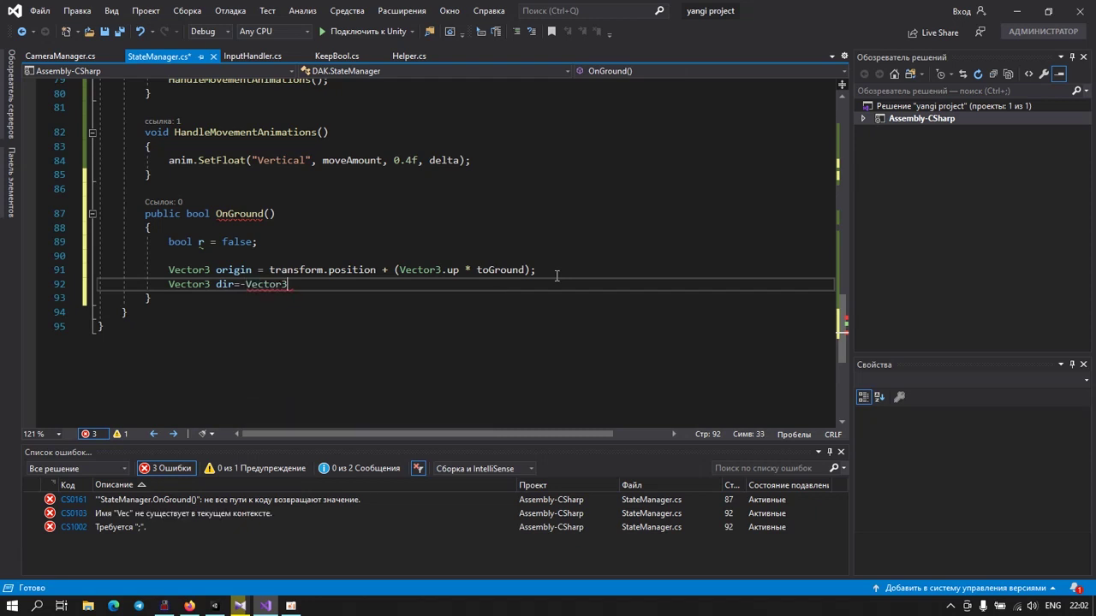
type(".u")
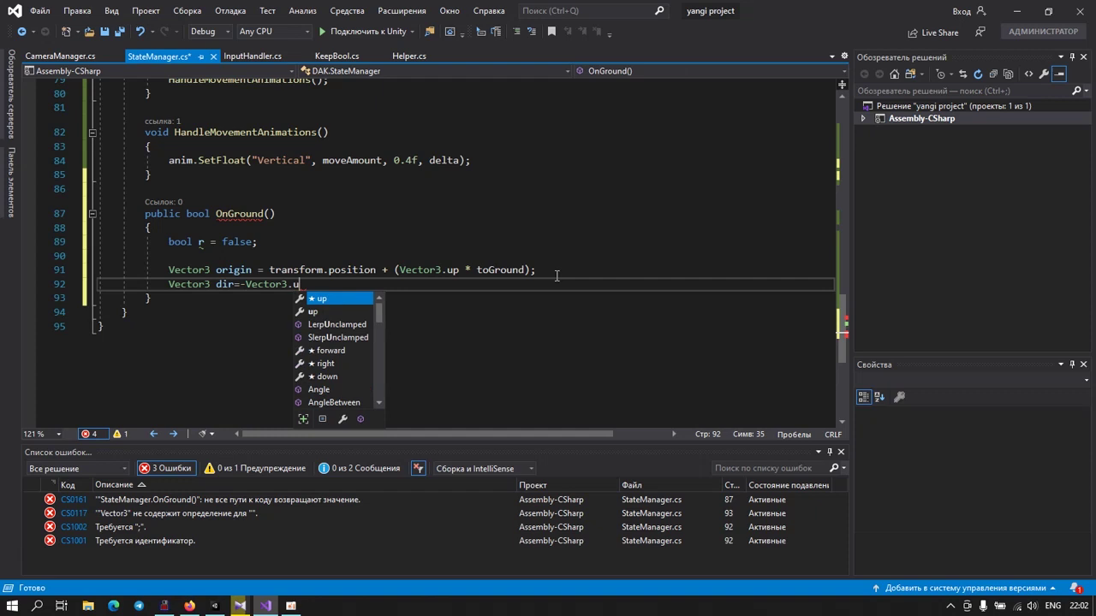
type("p;")
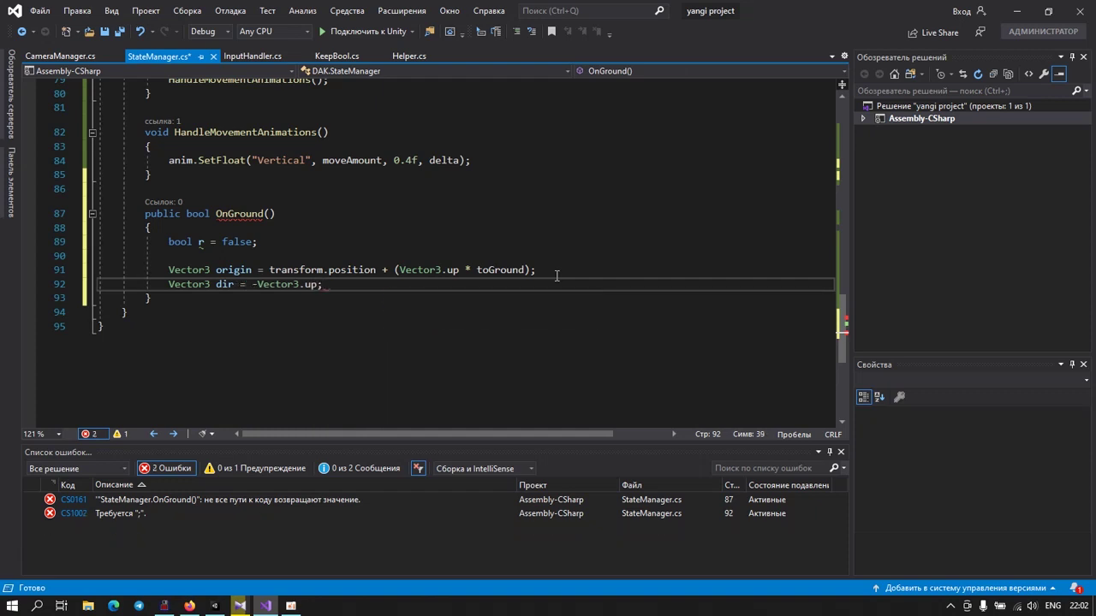
key("Return")
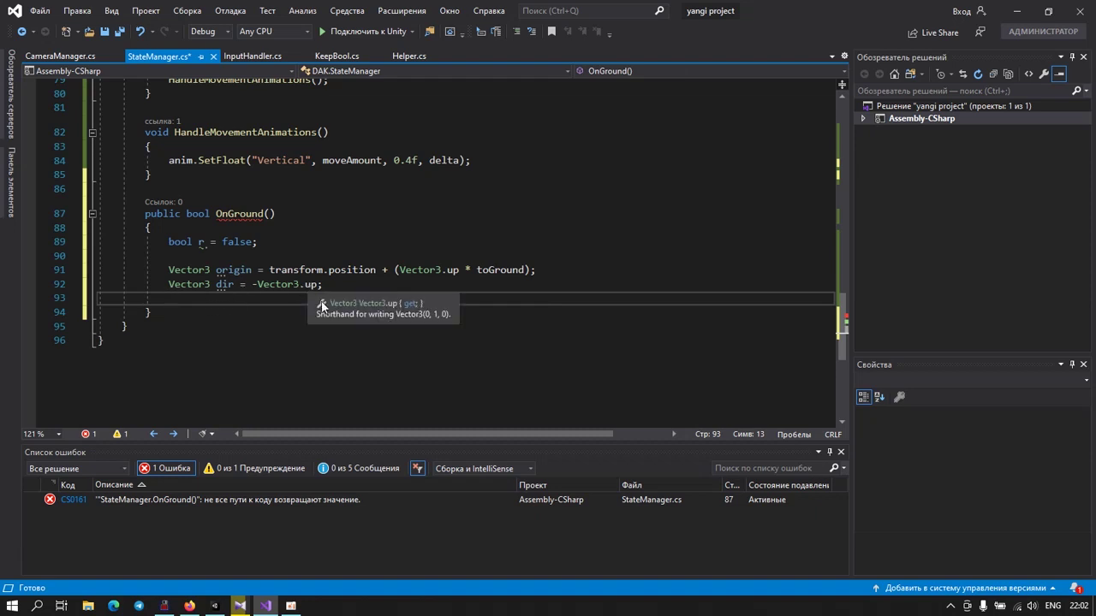
Step: Declare float dis = toGround - 0.3 in OnGround
type("fl")
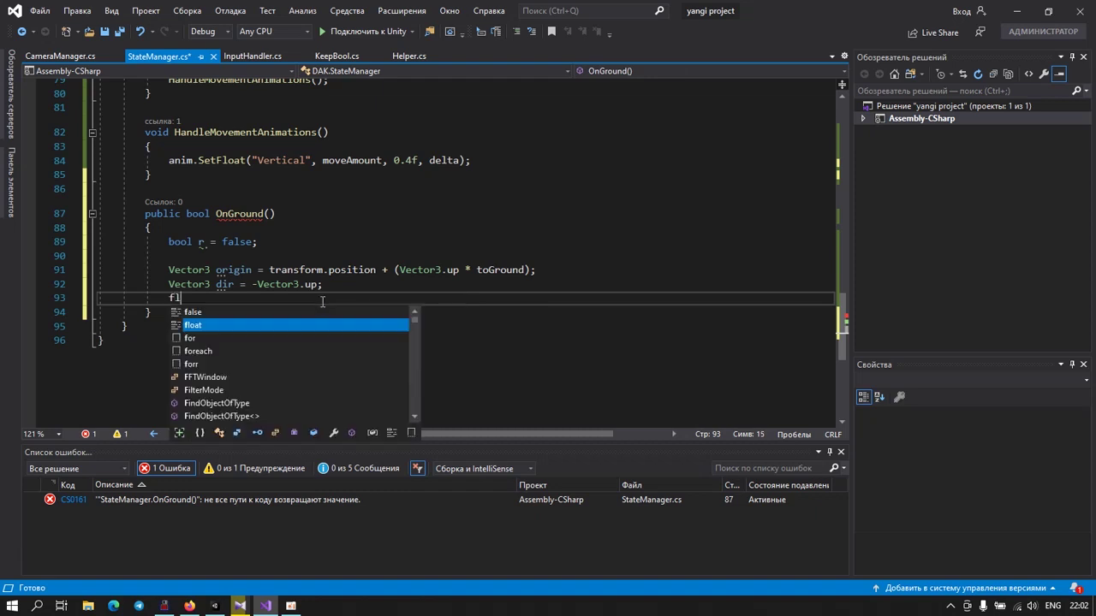
type("o")
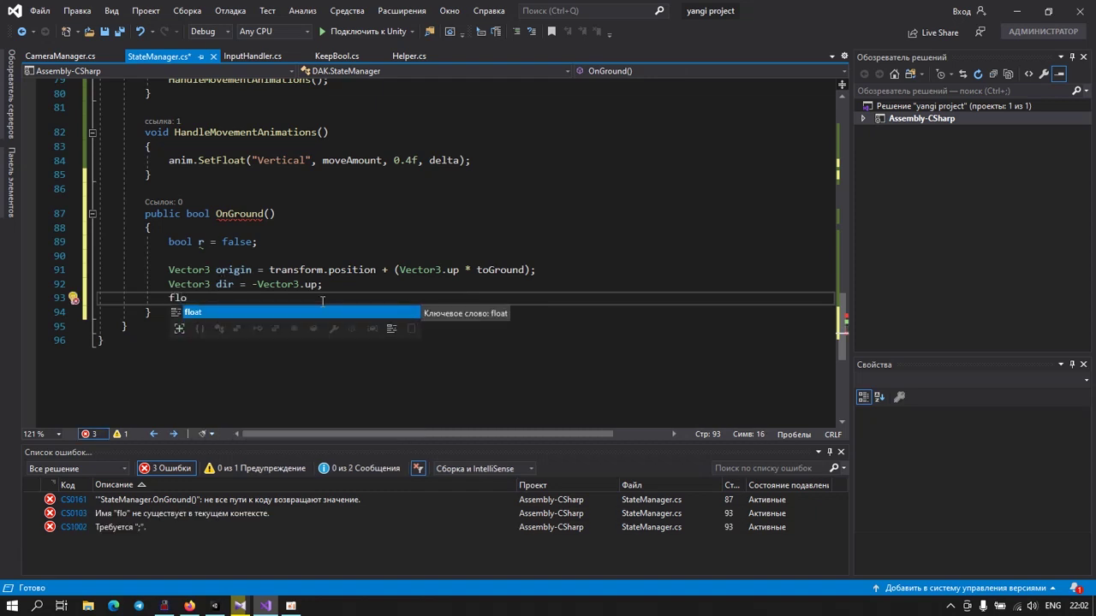
key("Tab")
type("dis")
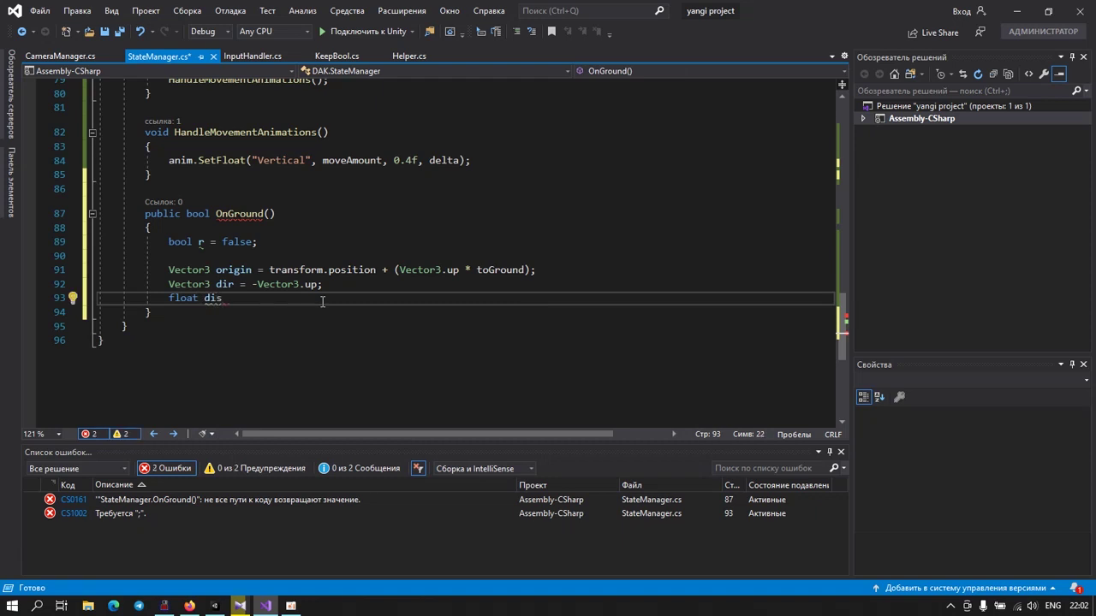
type("=t")
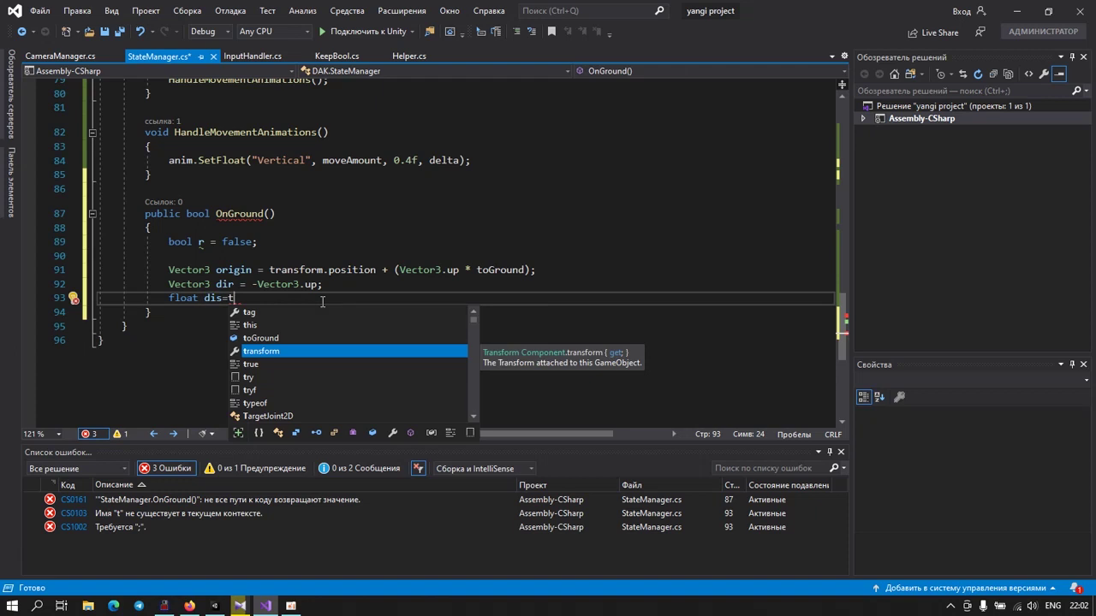
key("Up")
key("Tab")
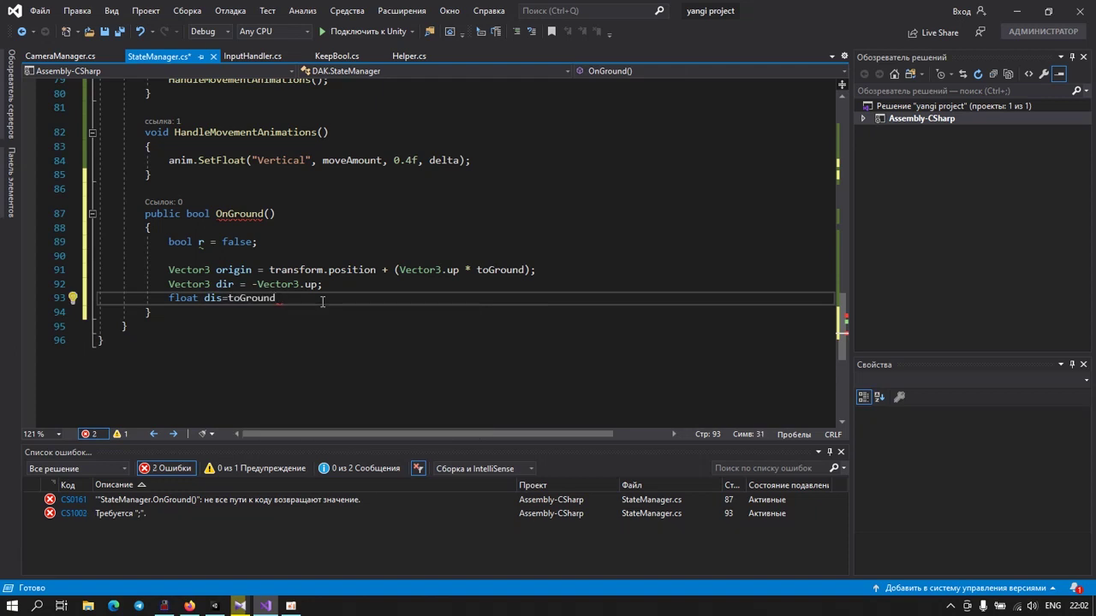
type("- 0.3;")
key("Return")
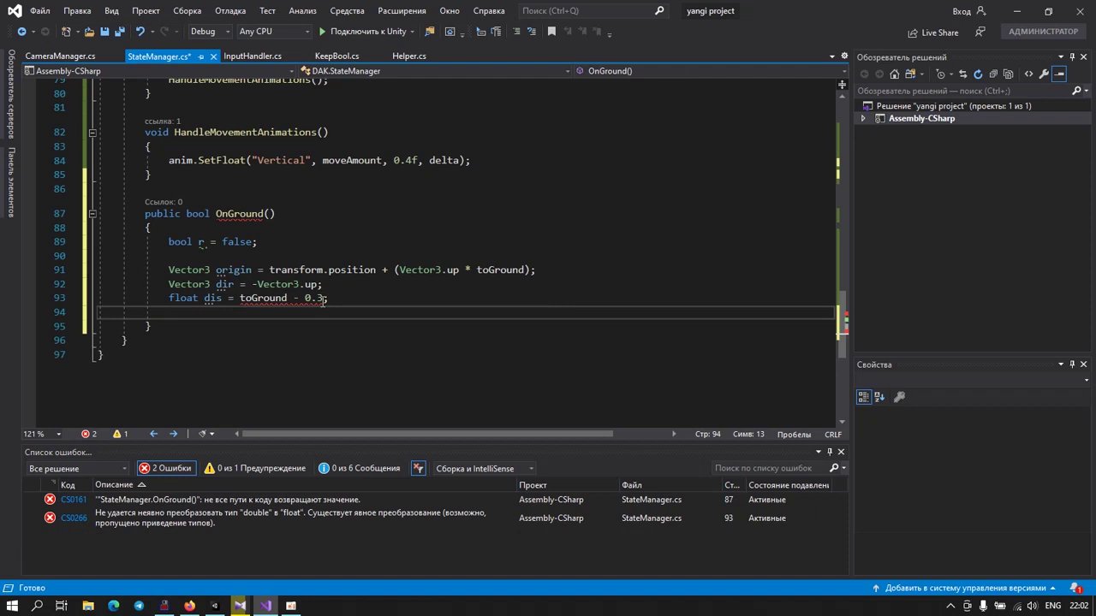
Step: Declare a RaycastHit hit variable below the distance line
type("Ray")
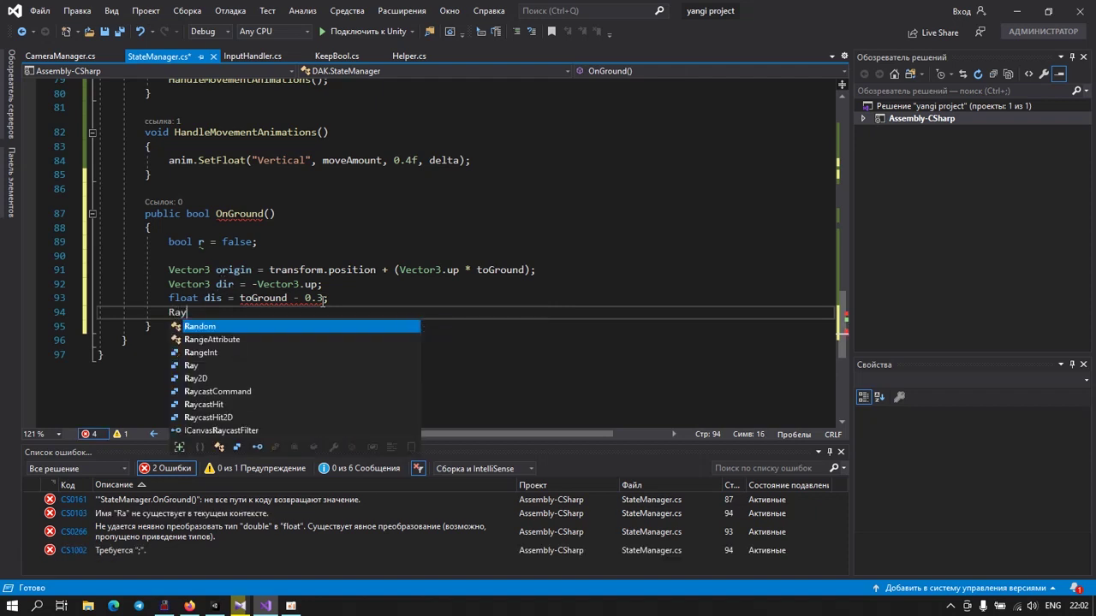
type("c")
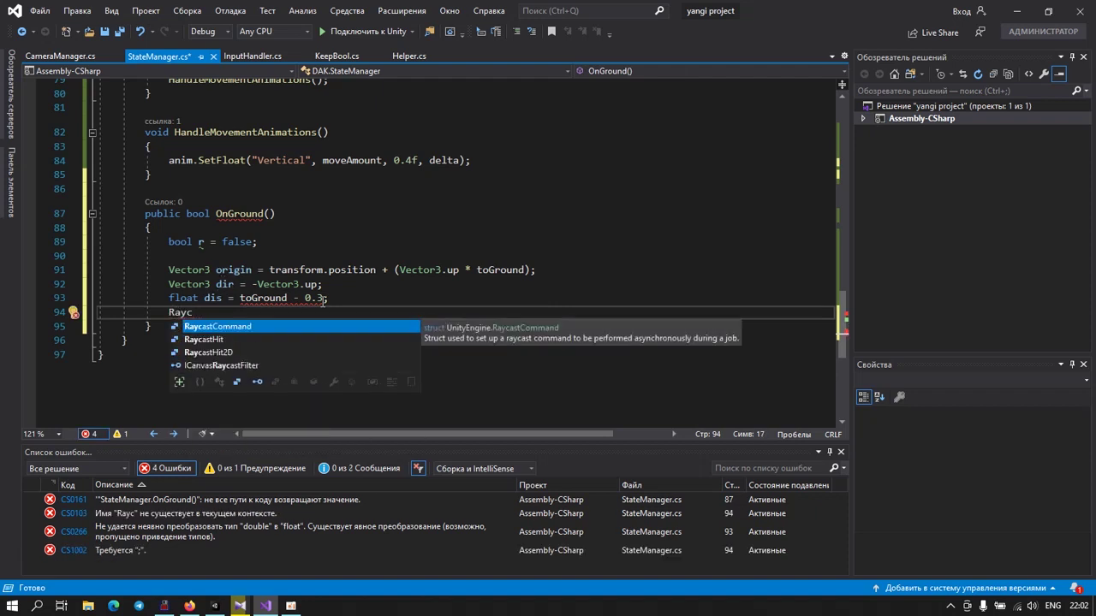
key("Down")
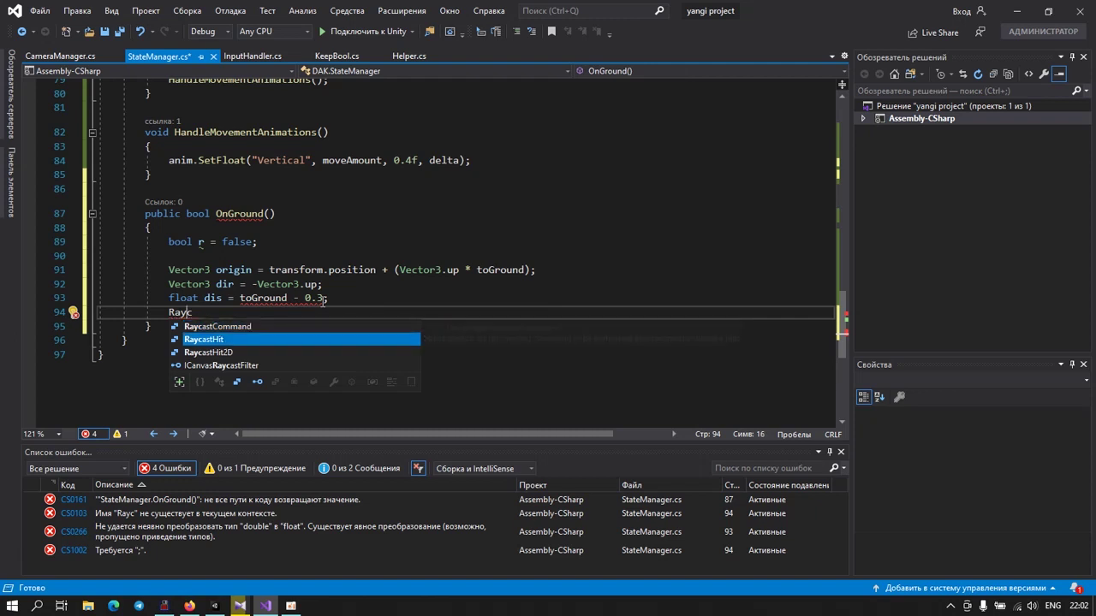
key("Tab")
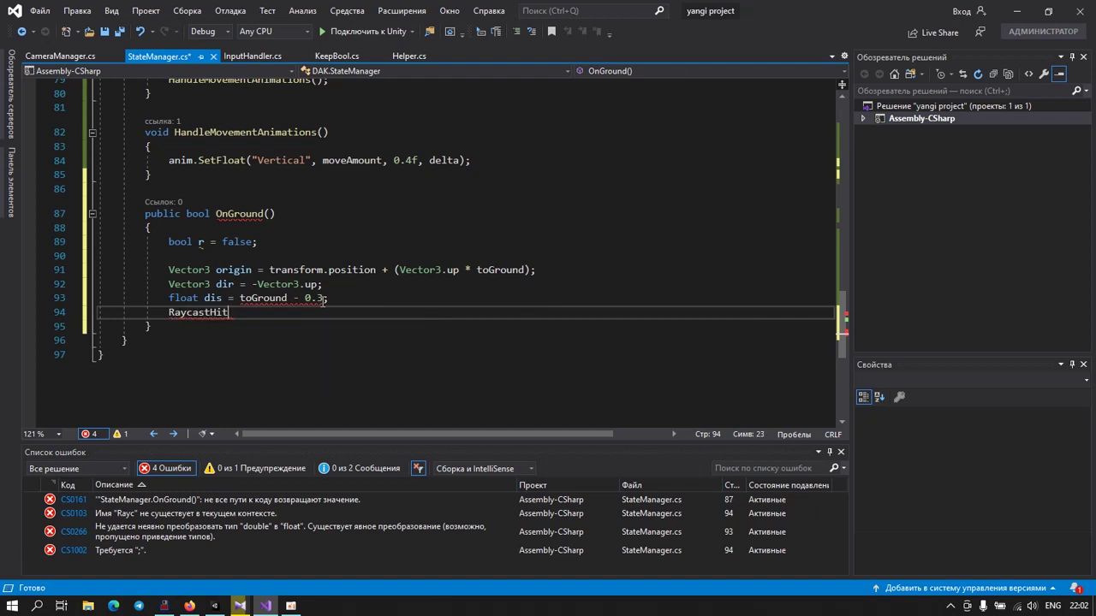
type(" hit;")
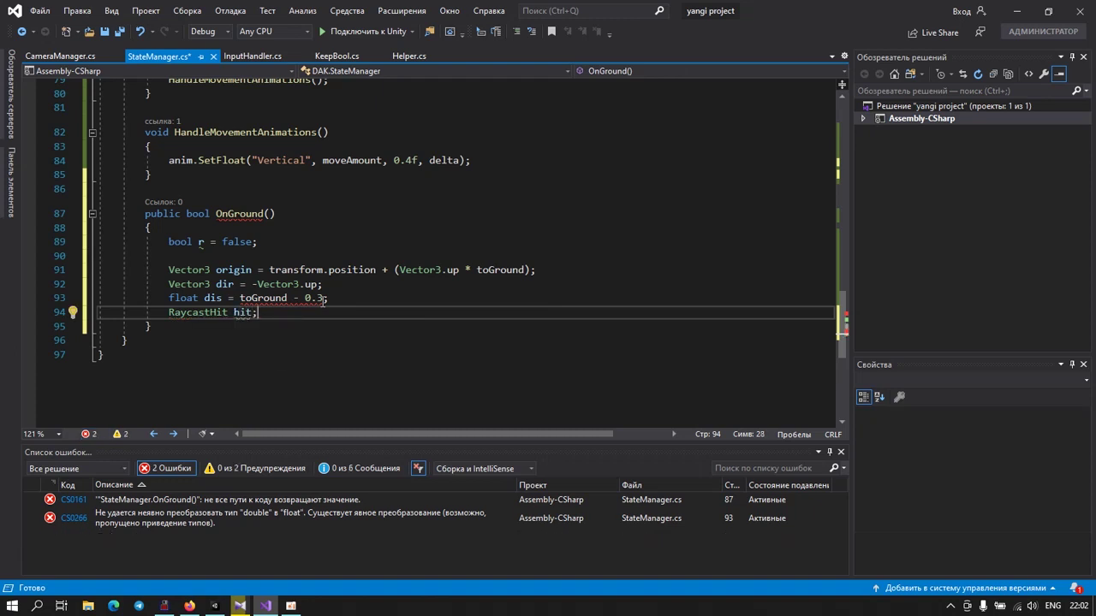
type("i")
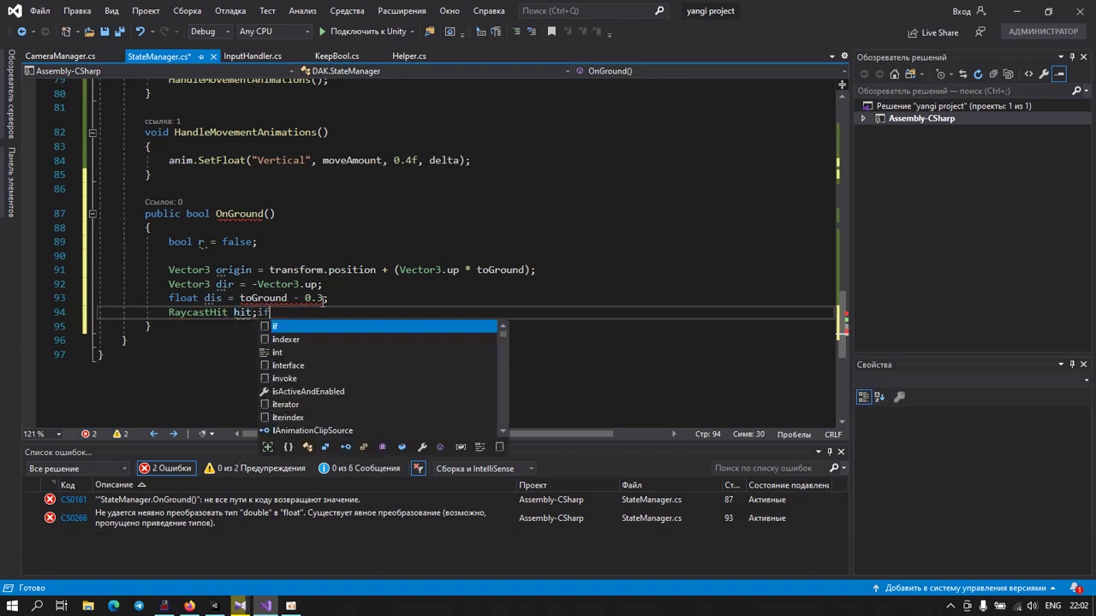
key("BackSpace")
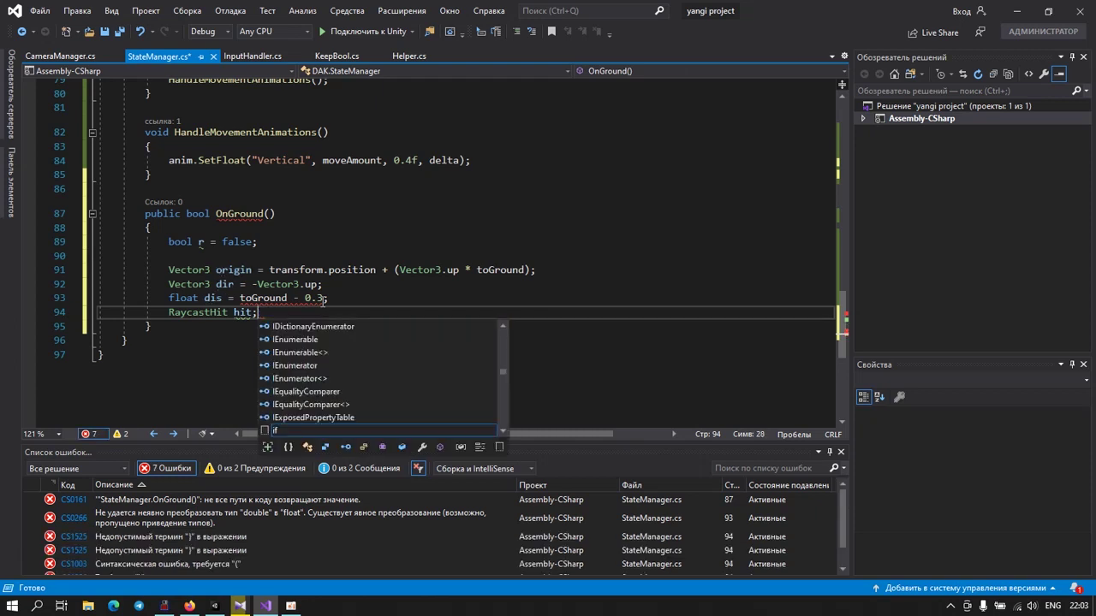
key("Return")
Step: Add an empty if (Physics.Raycast(origin, dir, out hit, dis)) block
type("if(")
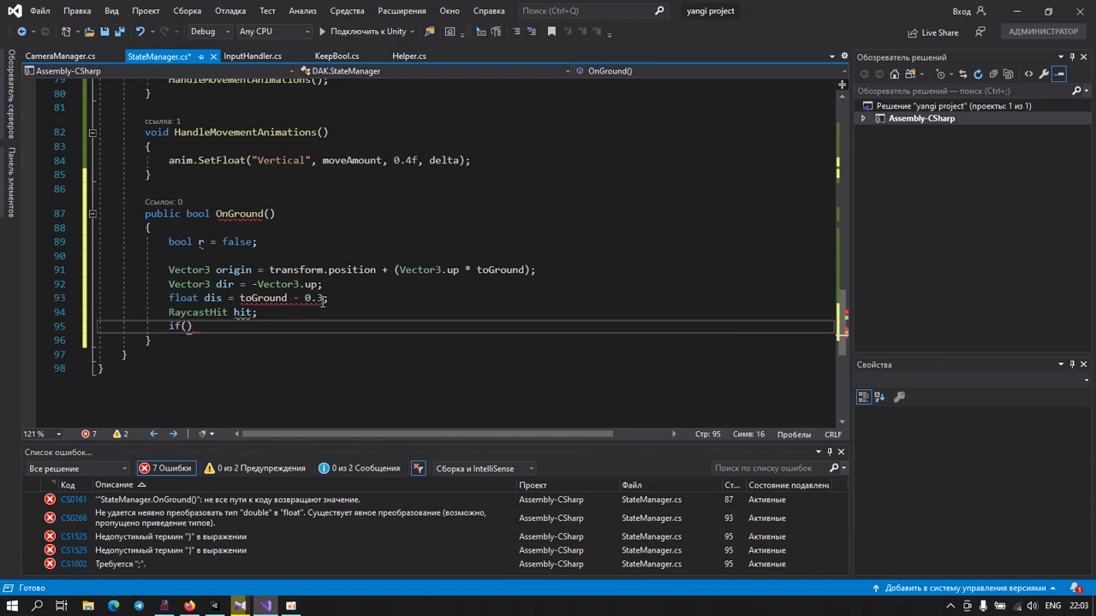
type("P")
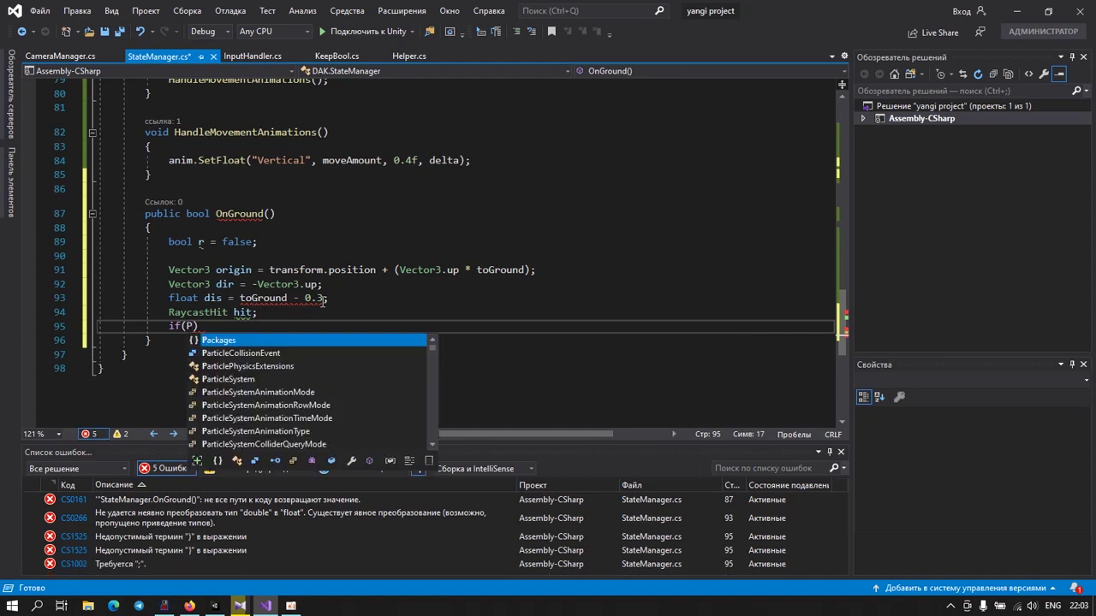
type("hi")
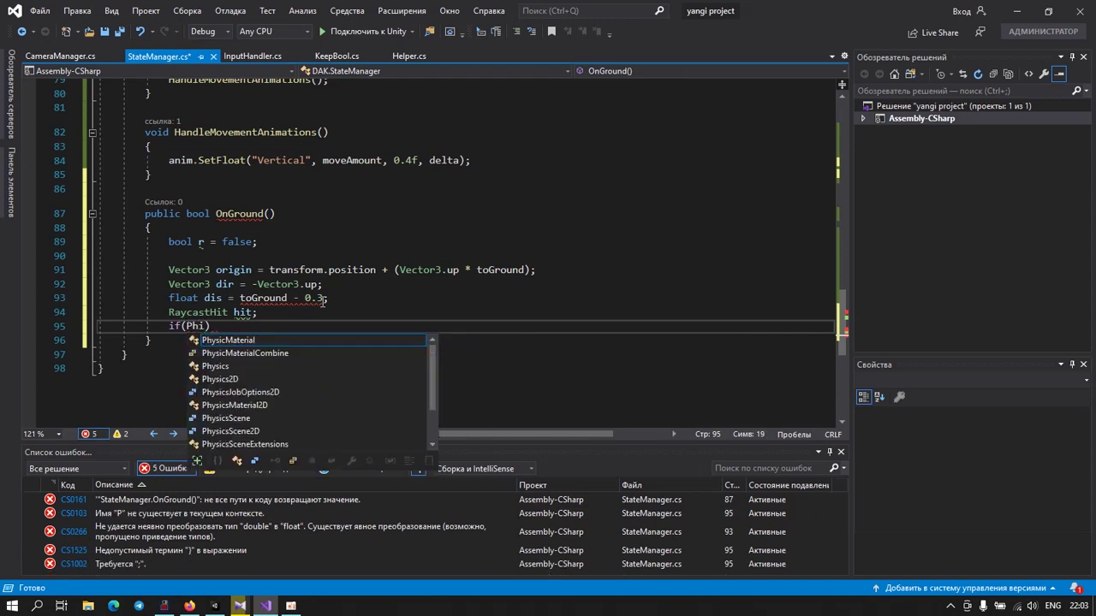
key("Down")
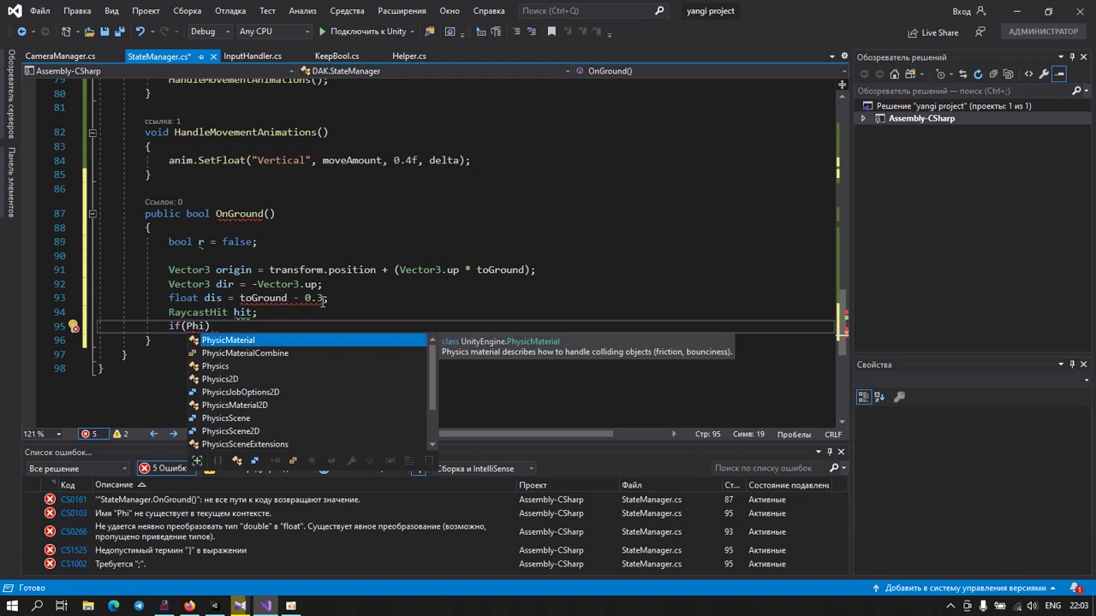
key("Down")
key("Down")
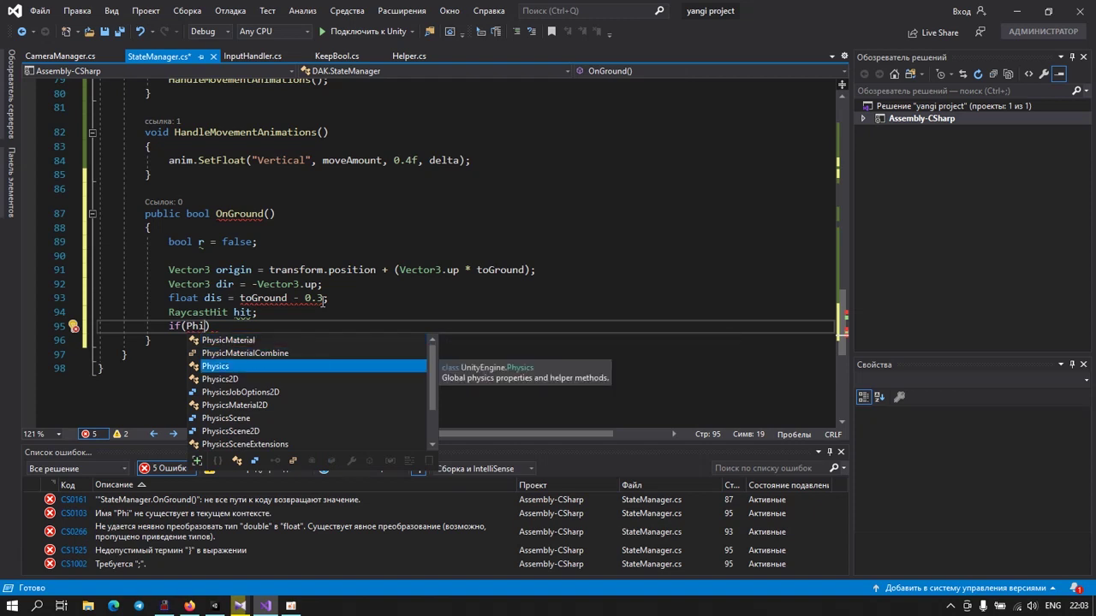
type(".R")
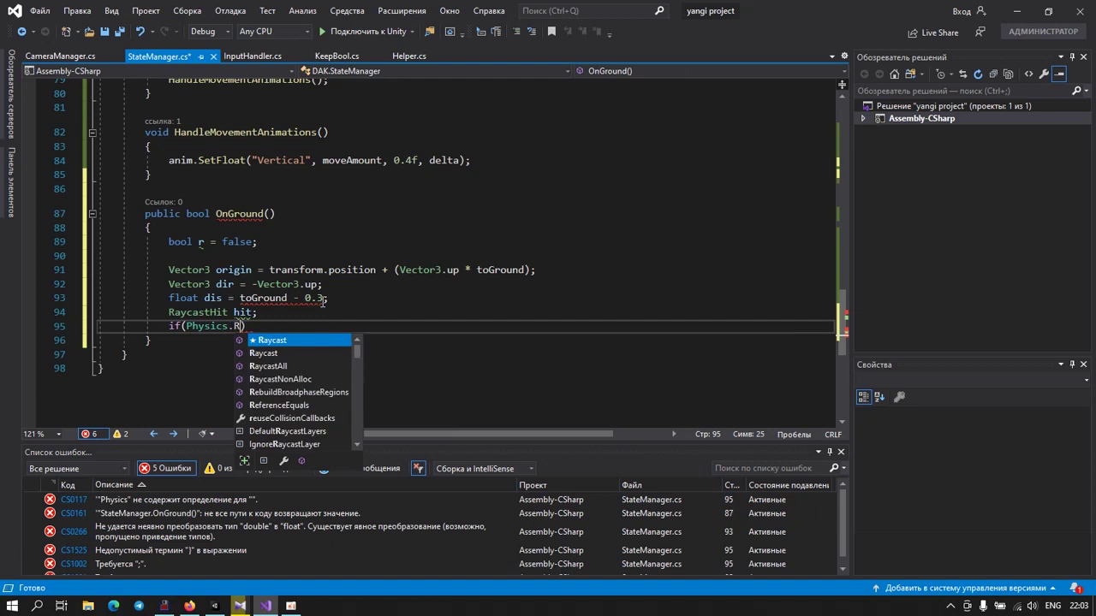
key("Tab")
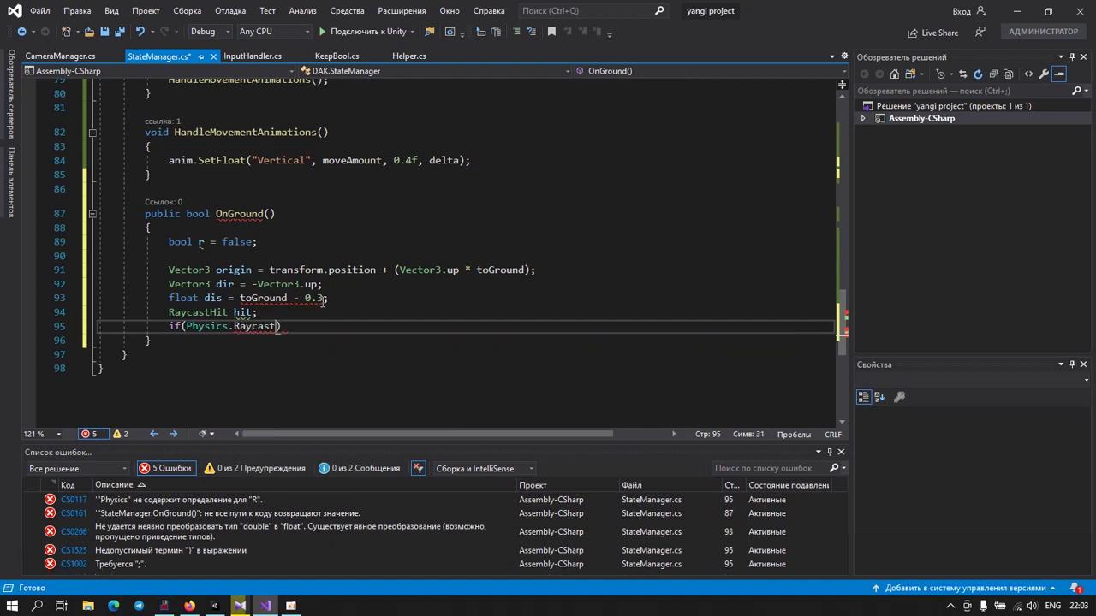
type("(")
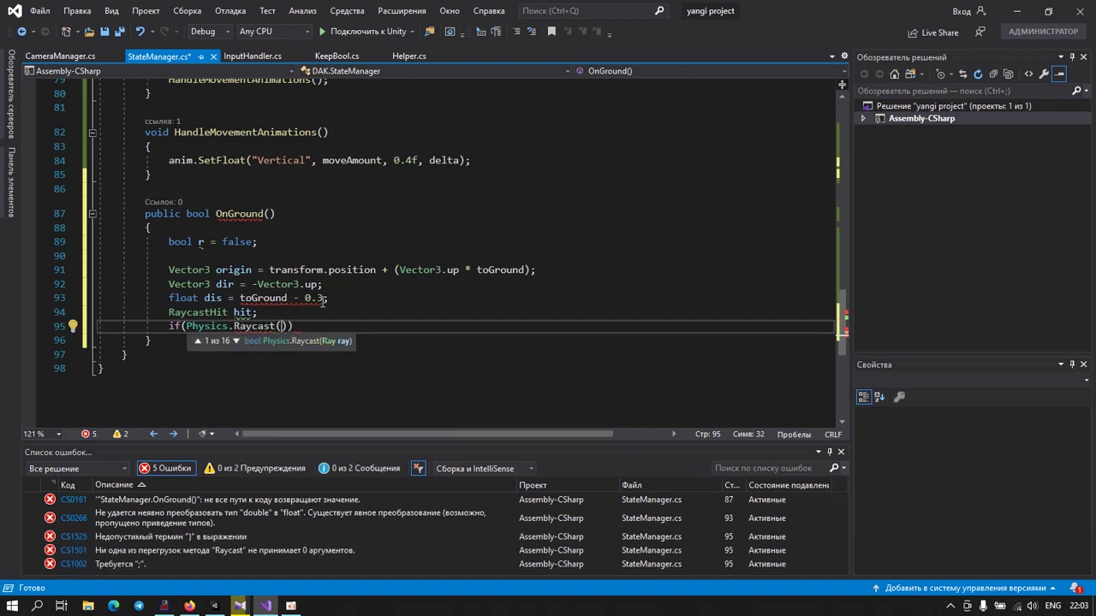
type("origin,")
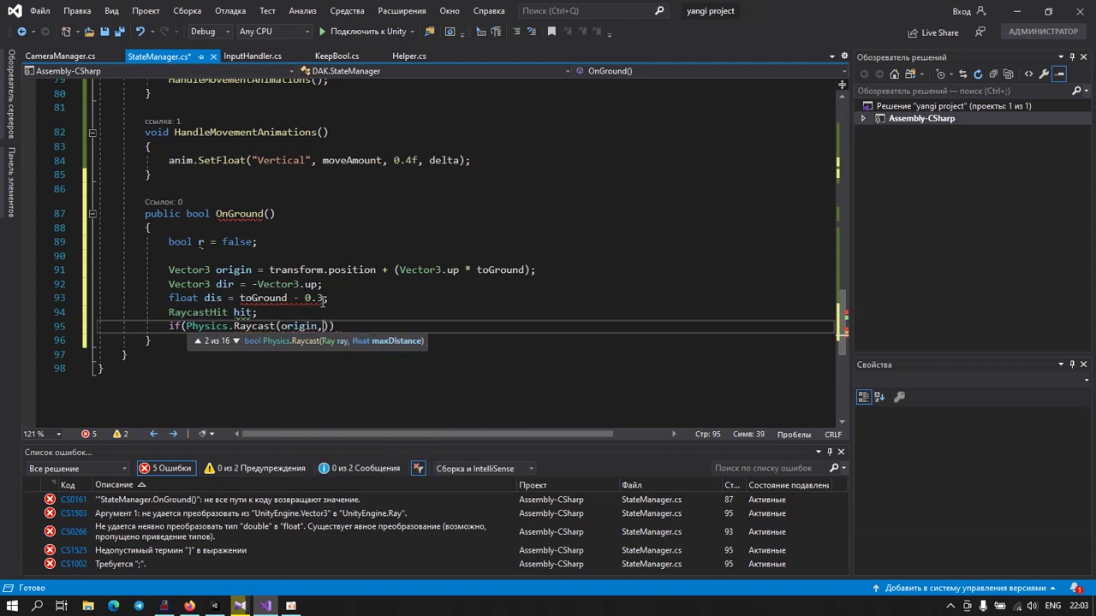
type("d")
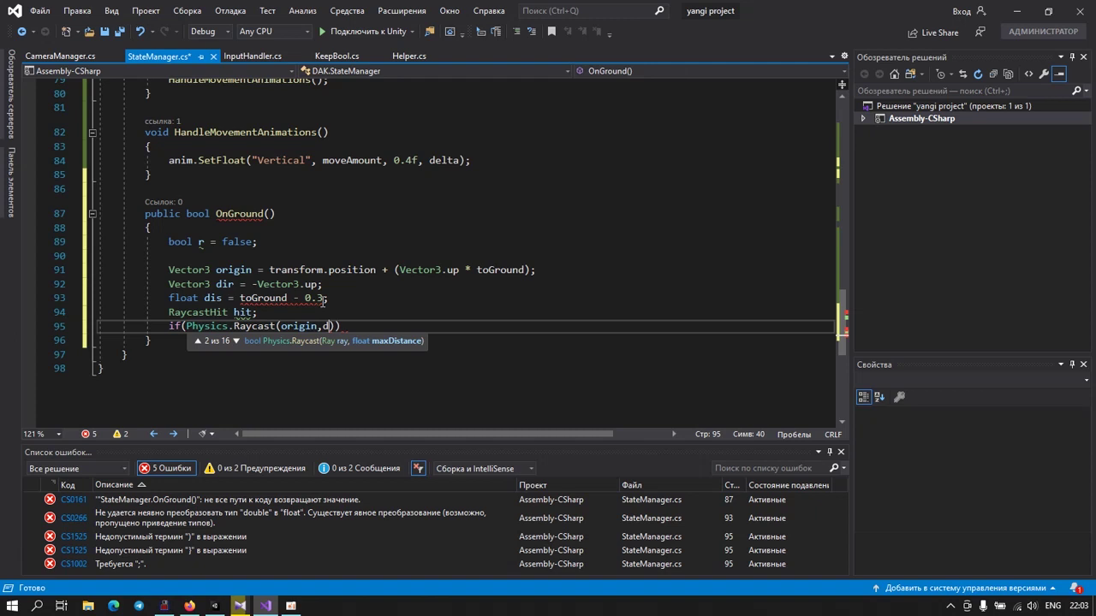
type("ir,")
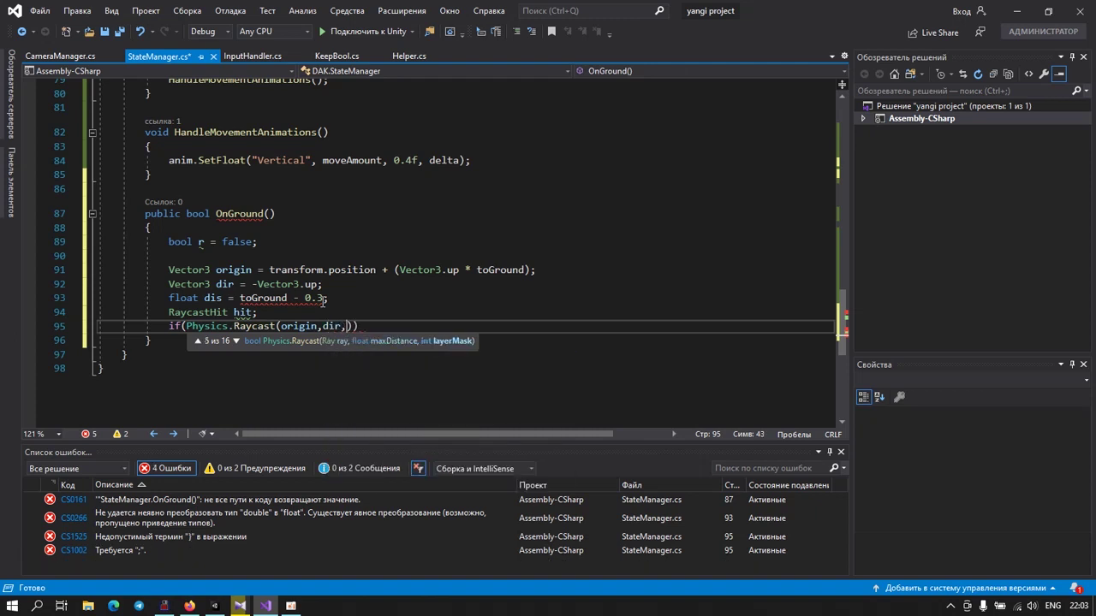
type("out hit")
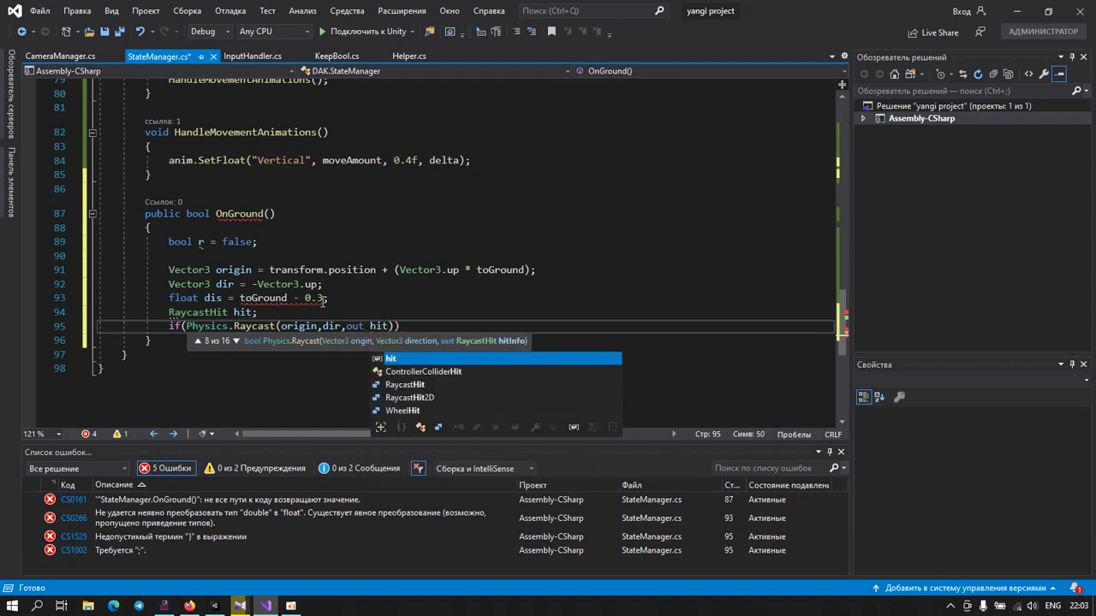
type(",")
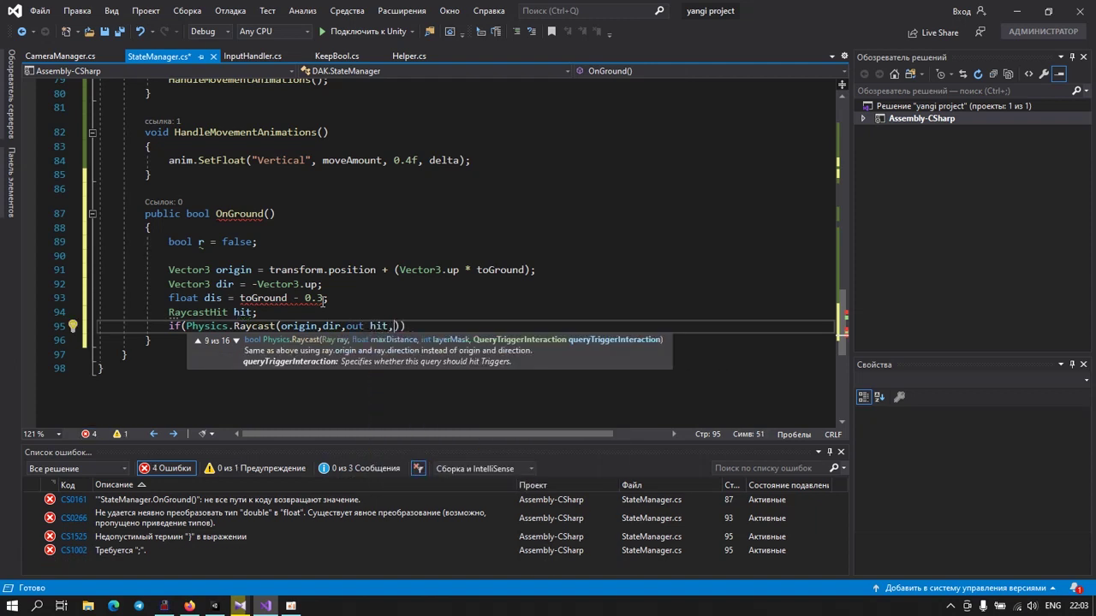
type("diss")
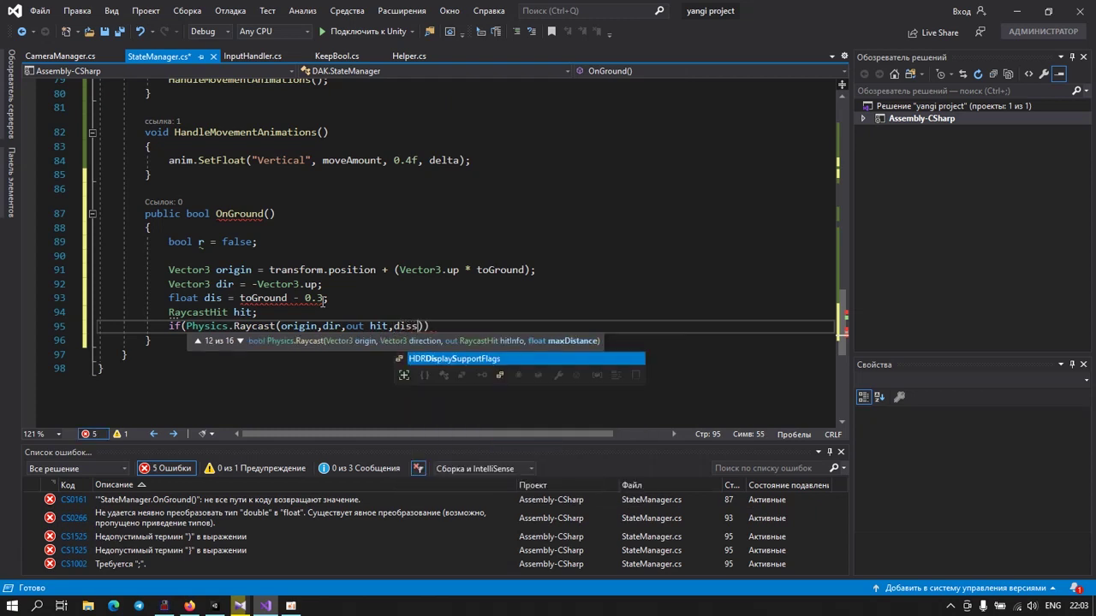
key("BackSpace")
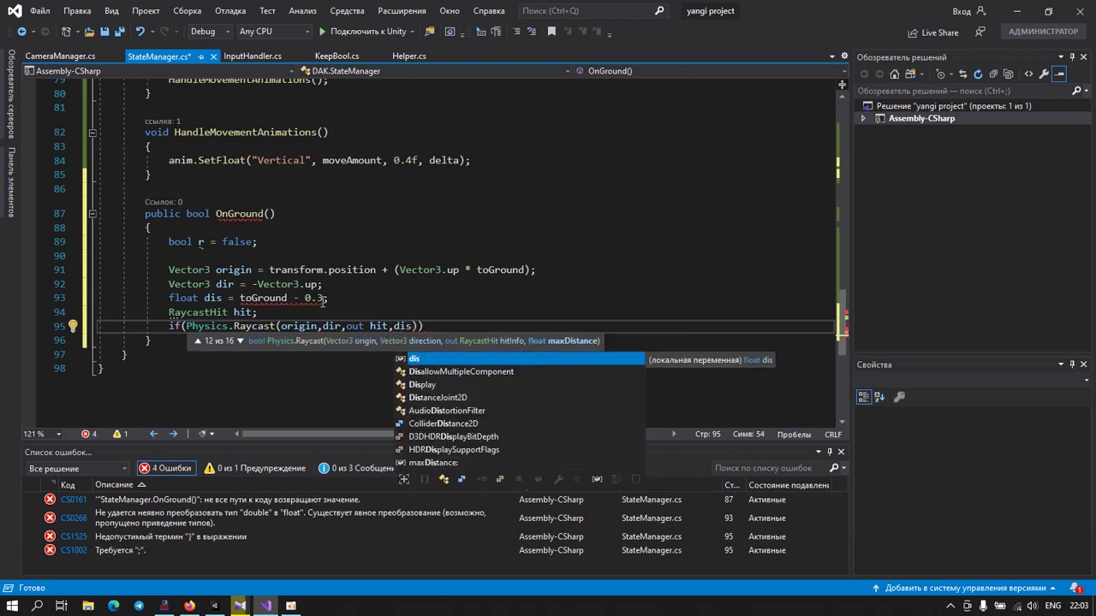
type(")){")
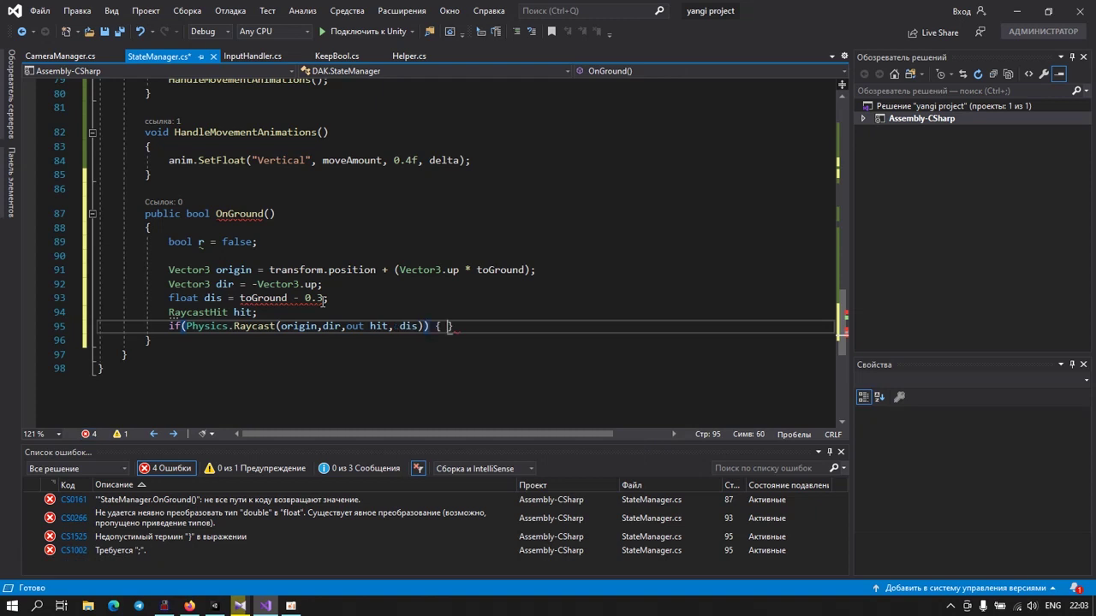
key("Return")
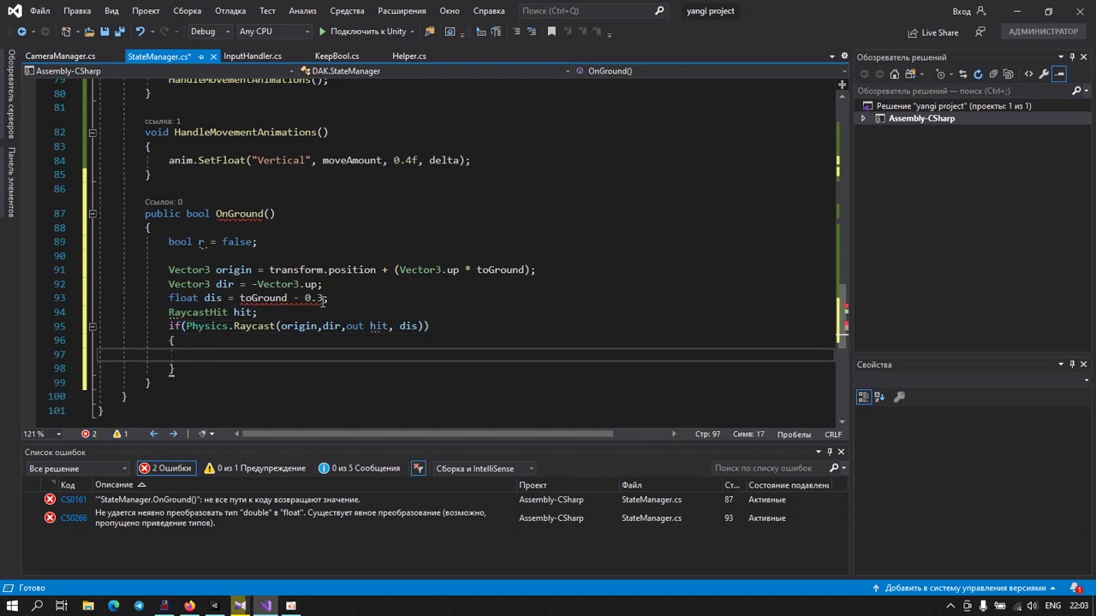
Step: Make the 0.3 in the dis declaration a float literal, 0.3f
key("Up")
key("Up")
key("Up")
key("Up")
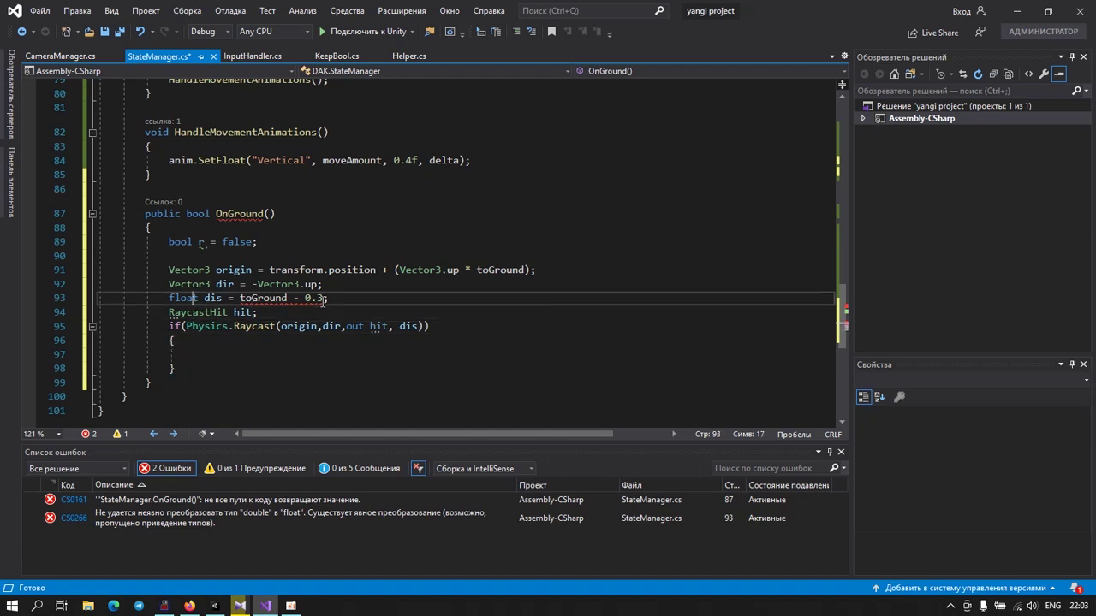
key("Right")
key("Right")
key("Right")
key("Right")
key("Right")
key("Right")
key("Right")
key("Right")
key("Right")
type("f")
key("Down")
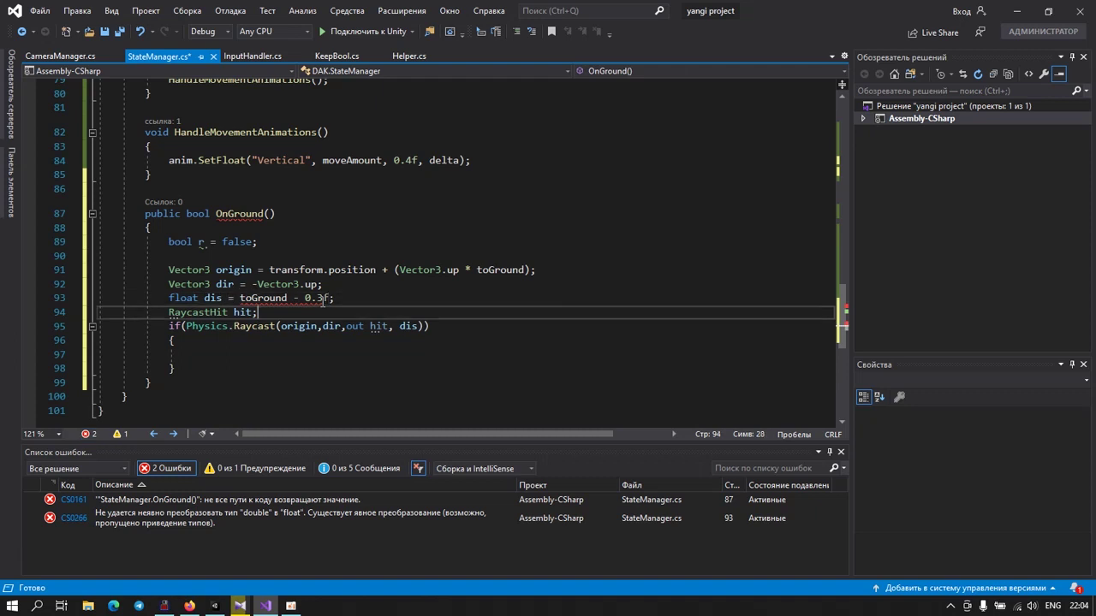
key("Down")
key("Down")
key("Down")
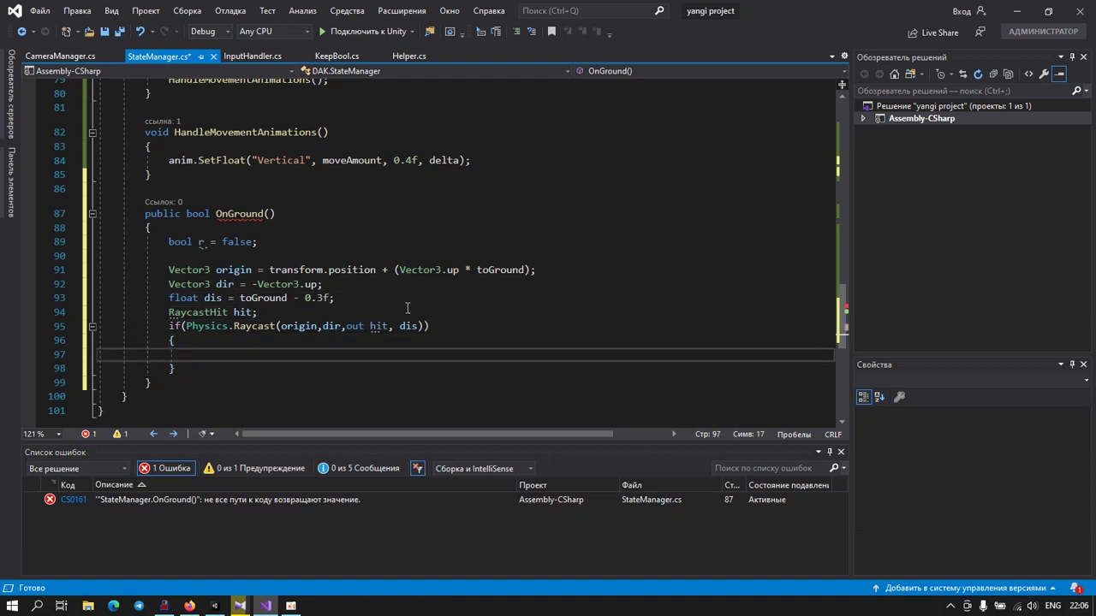
Step: Add a [HideInInspector] attribute on a new line after the delta field
scroll(217, 337, "up", 3)
scroll(218, 337, "up", 7)
scroll(218, 337, "up", 8)
scroll(218, 337, "up", 4)
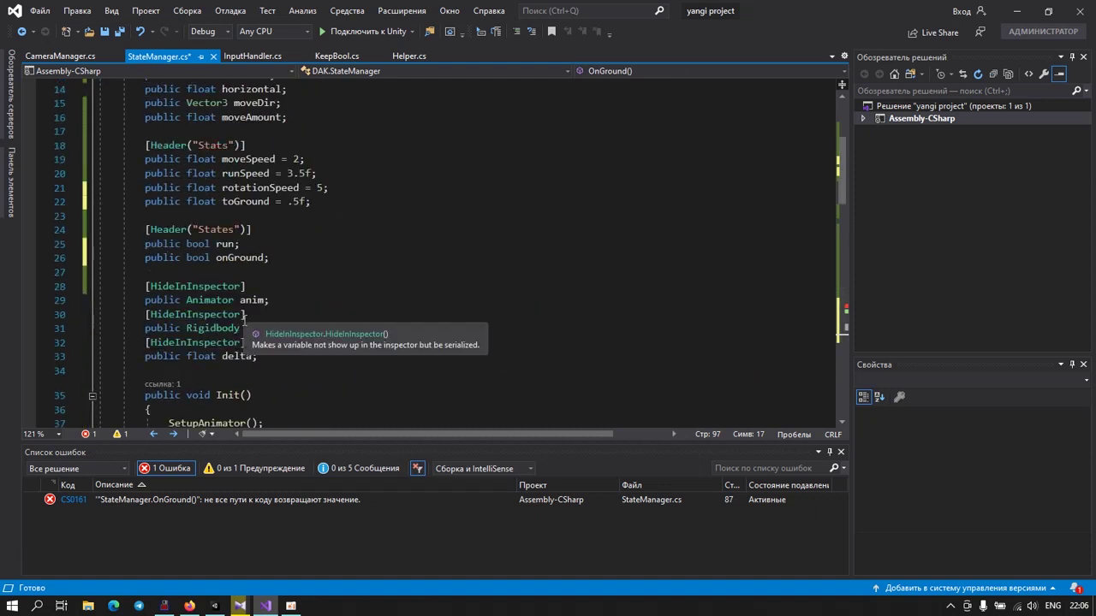
scroll(245, 321, "down", 3)
left_click(266, 229)
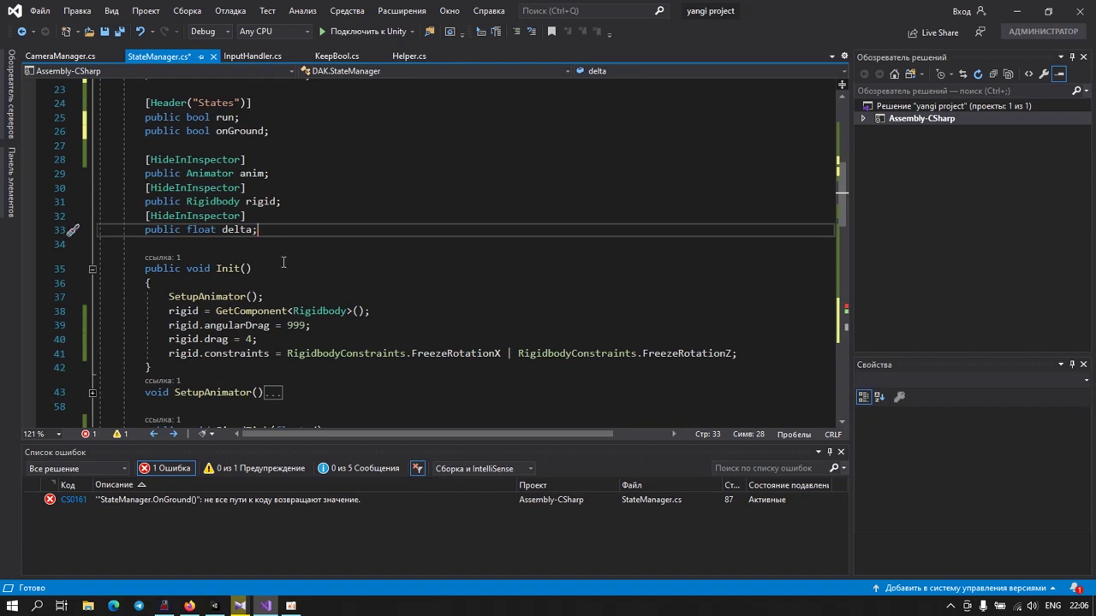
key("Return")
type("hi")
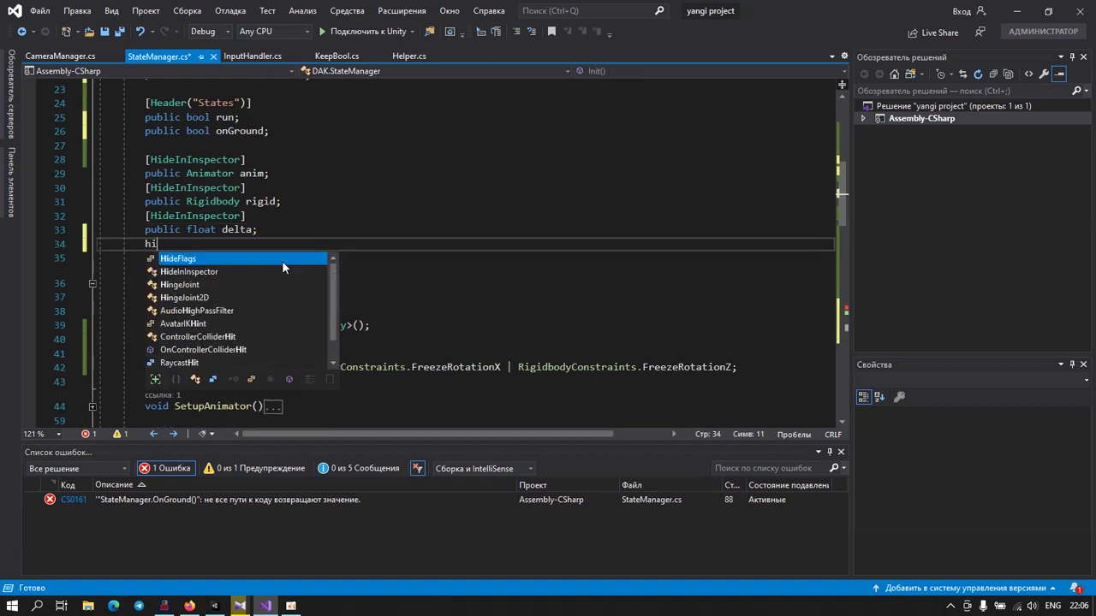
key("BackSpace")
key("BackSpace")
type("[")
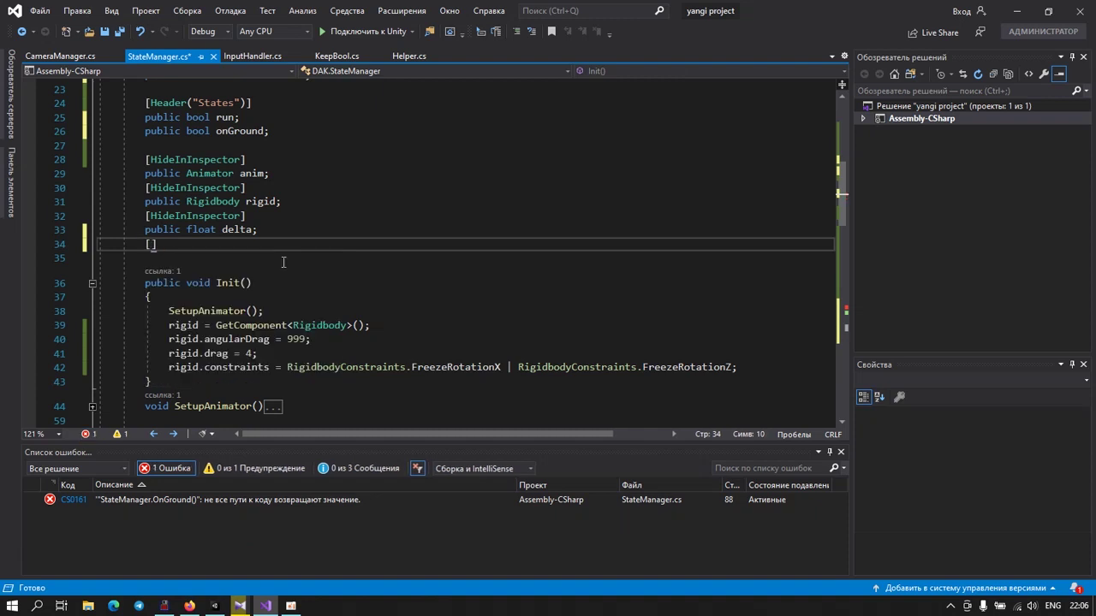
type("if")
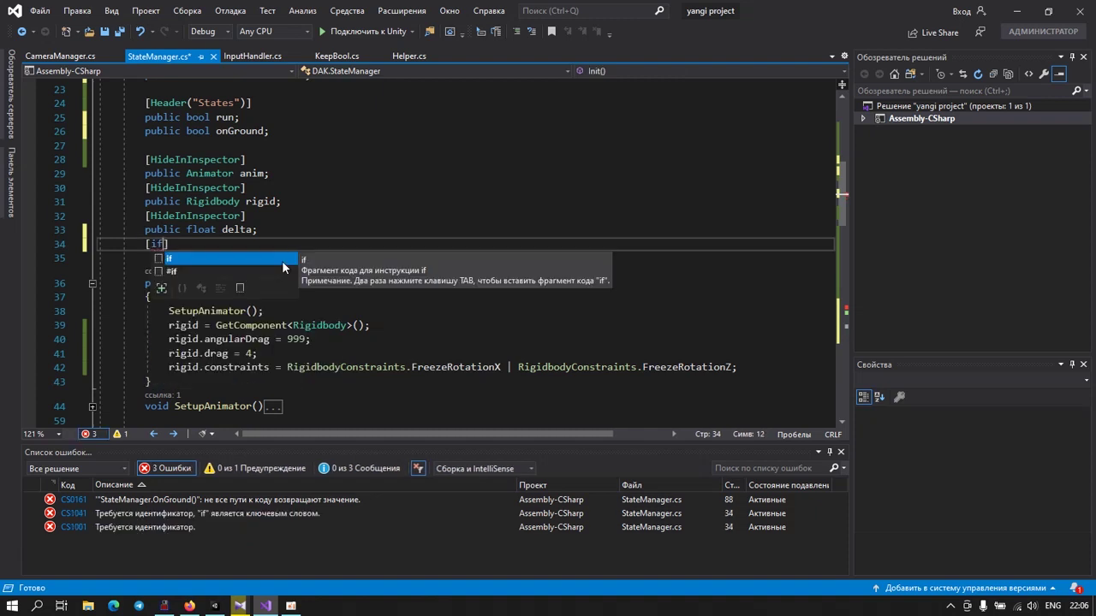
key("BackSpace")
key("BackSpace")
type("hi")
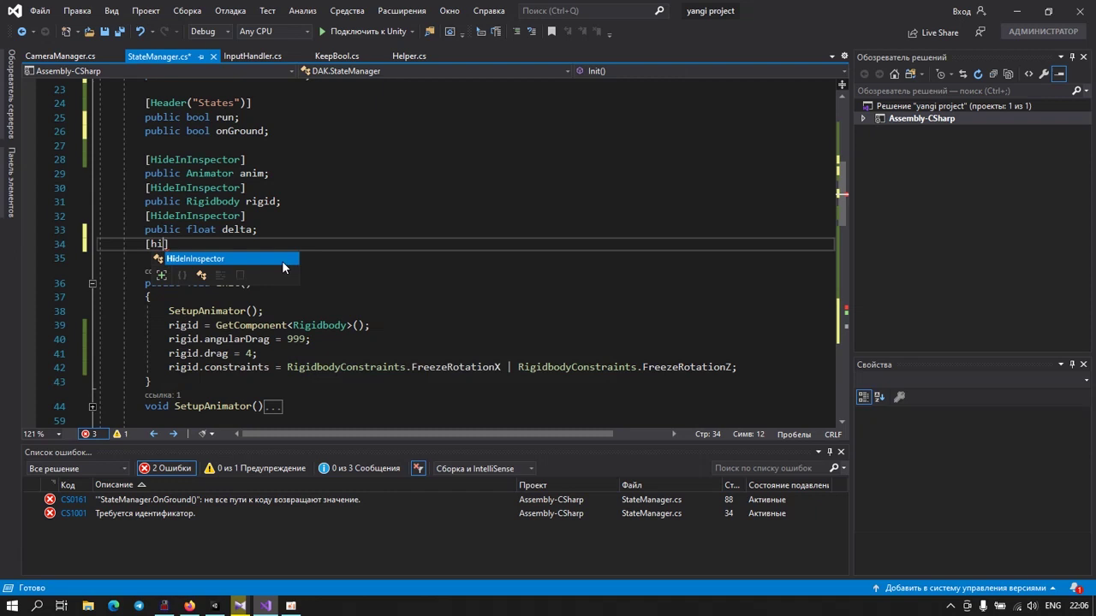
key("Tab")
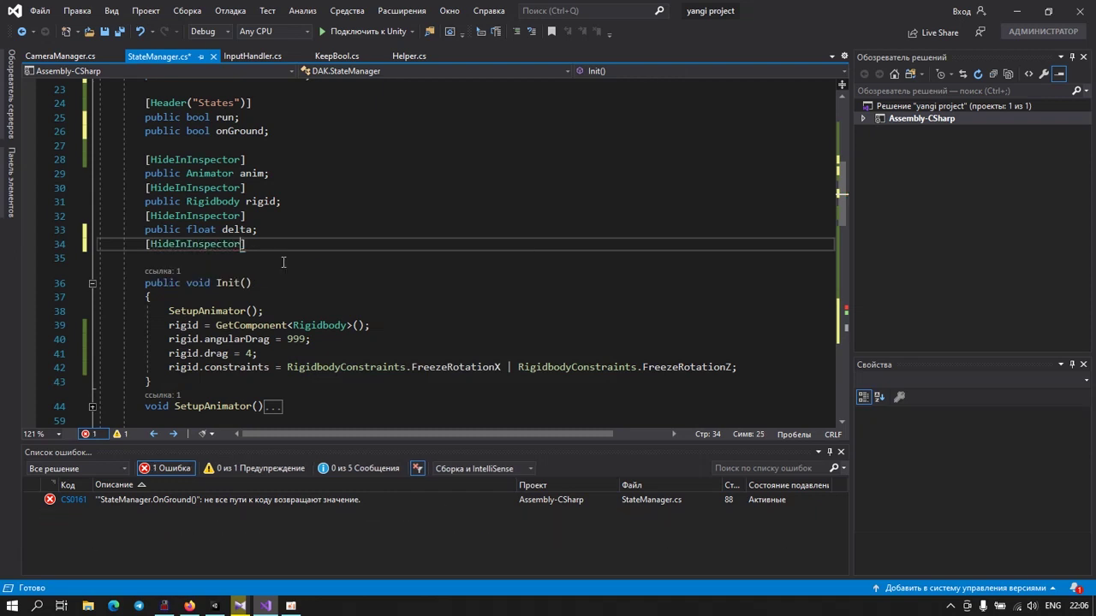
key("Return")
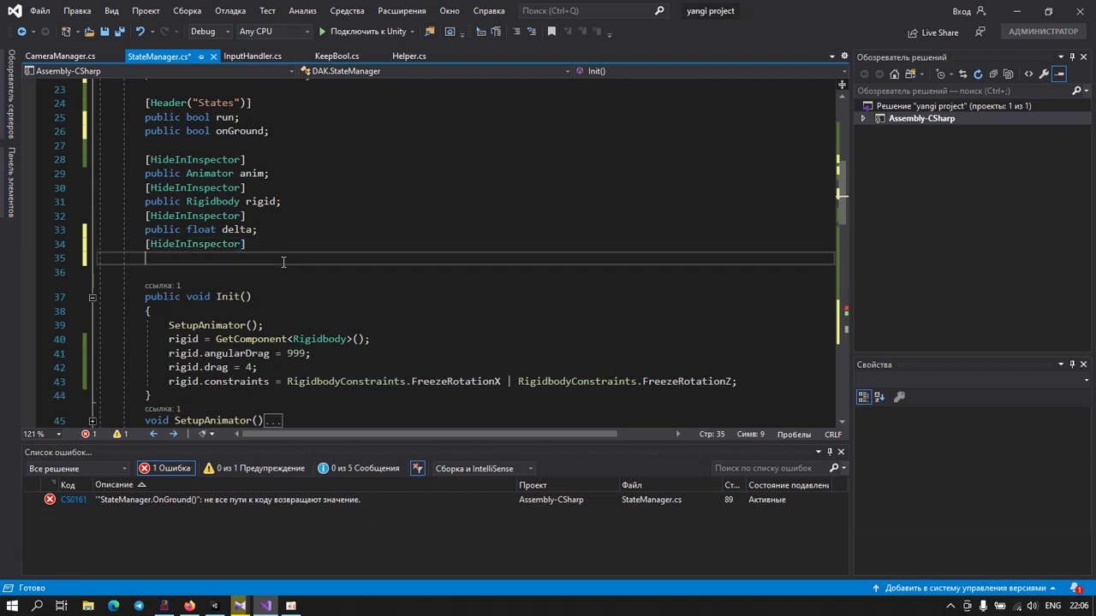
Step: Declare 'public LayerMask ignoryLayers;' beneath the HideInInspector attribute
type("public")
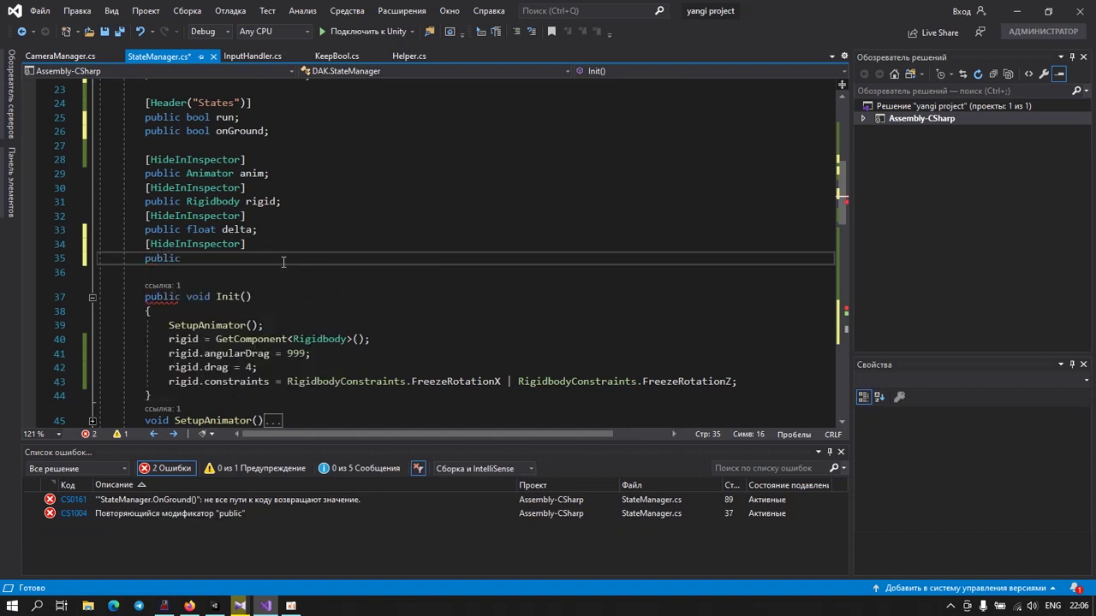
type(" layer")
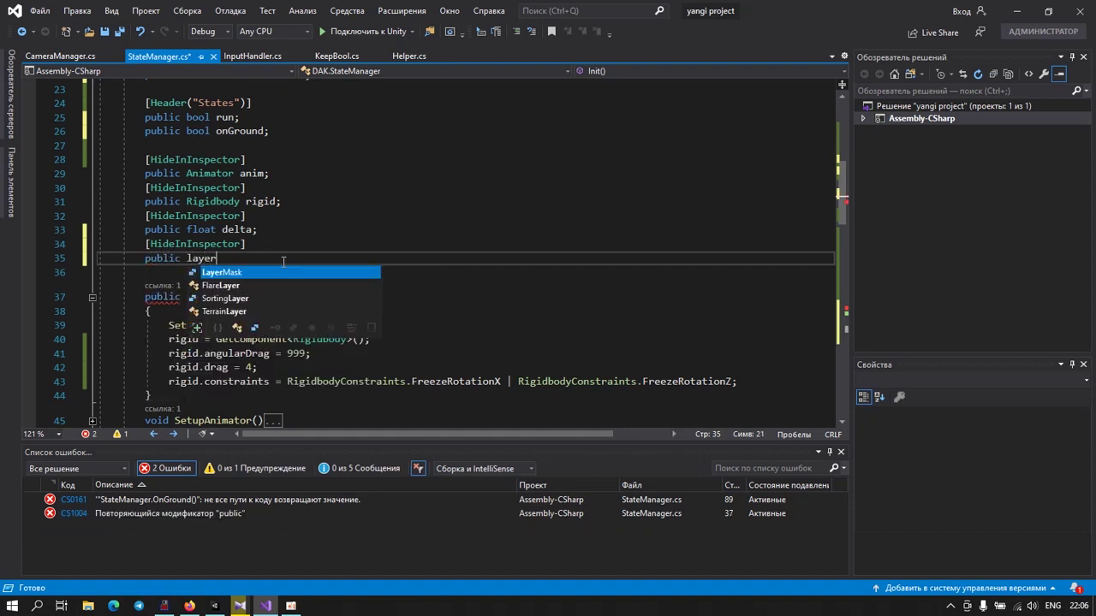
key("Tab")
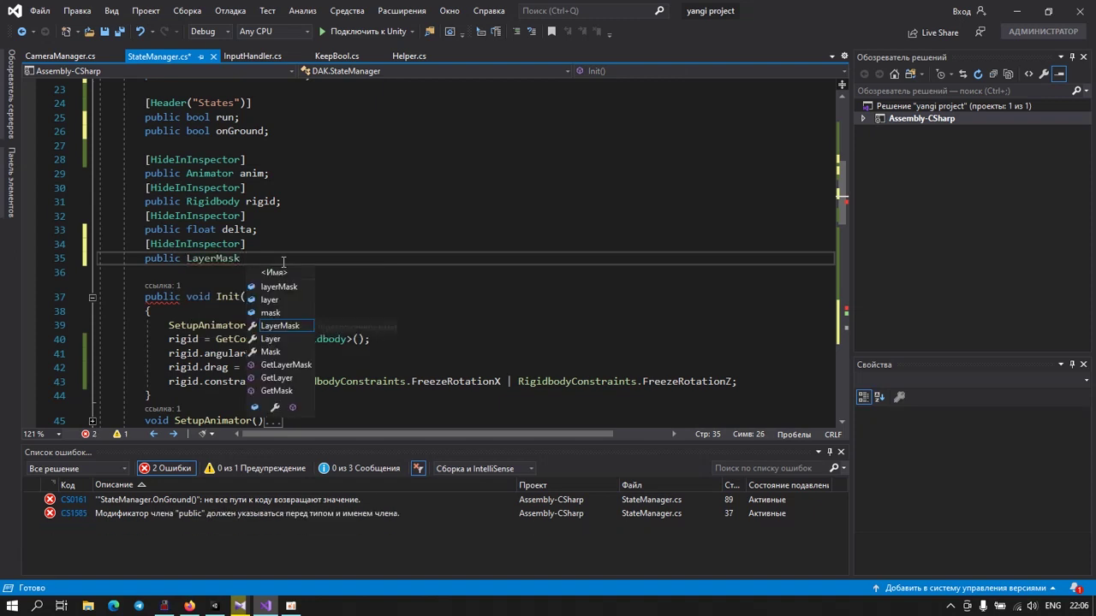
type("ignory")
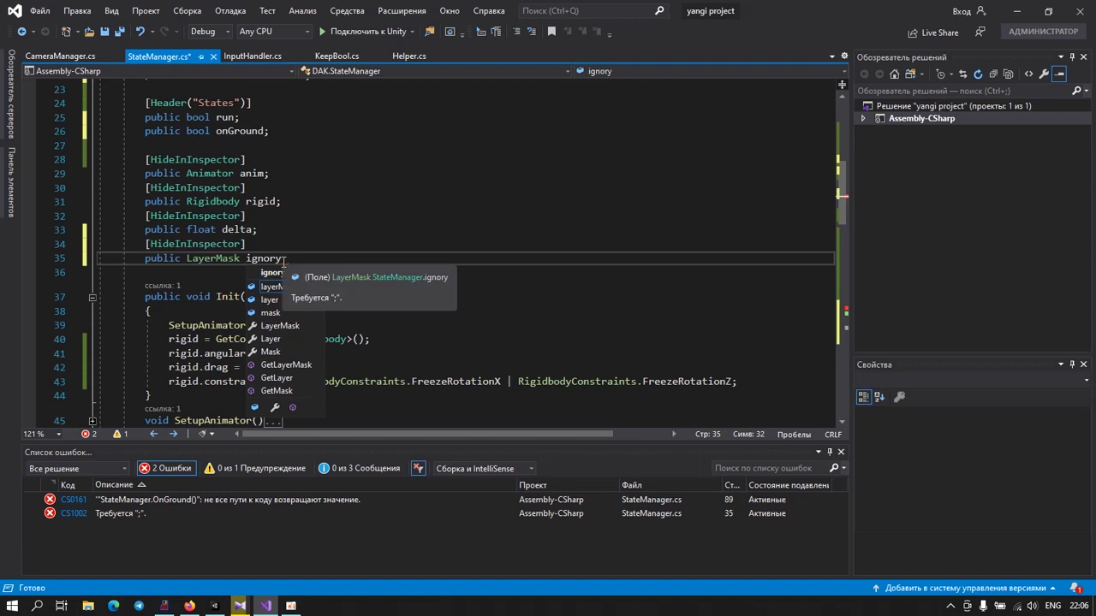
type("L")
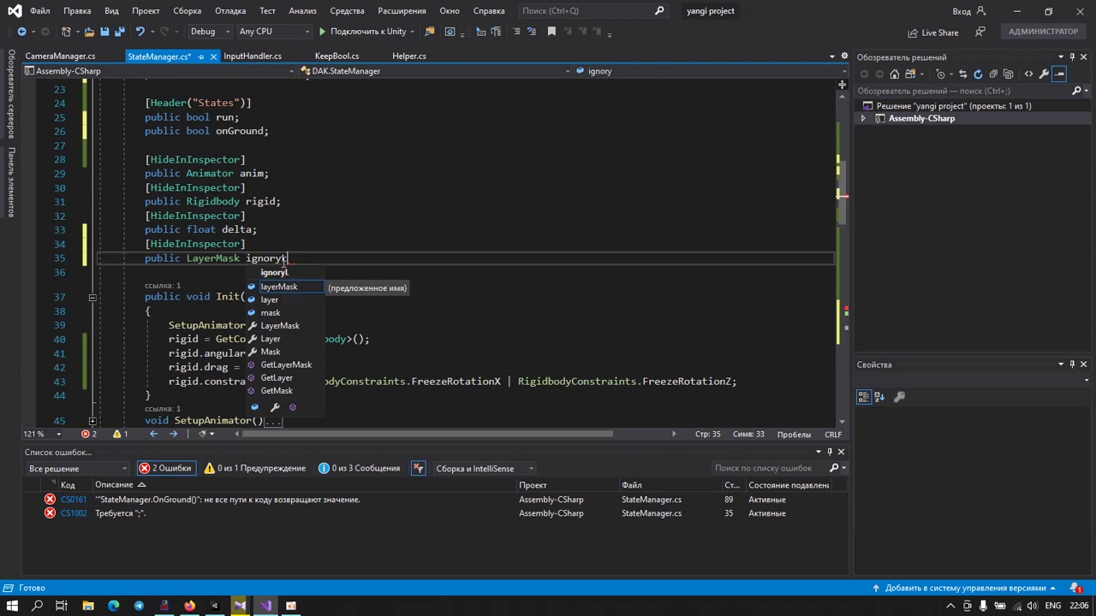
type("ayers")
type(";")
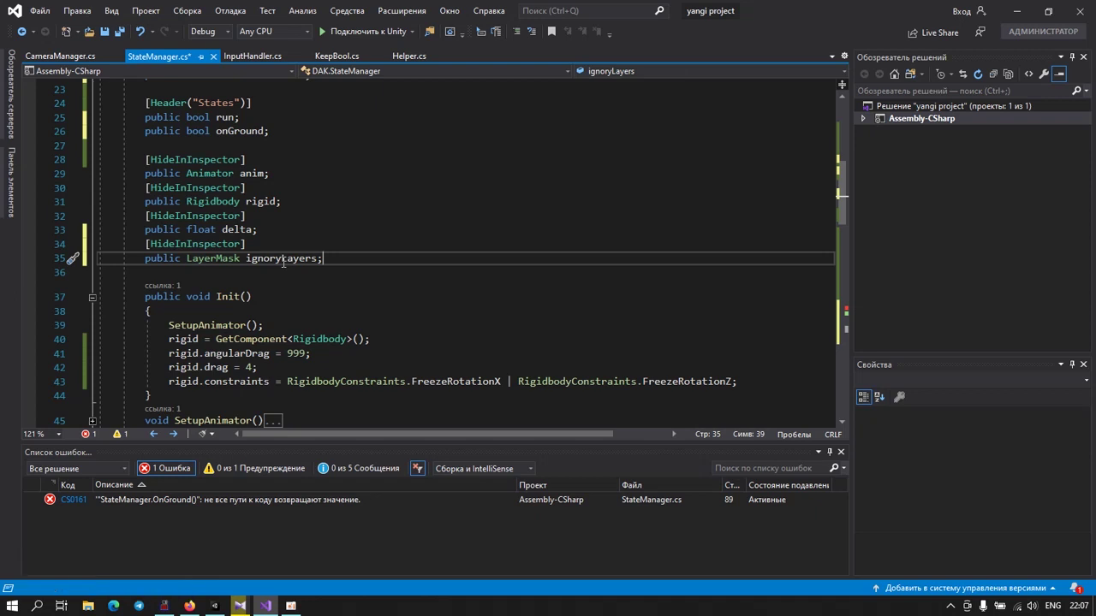
scroll(257, 310, "down", 2)
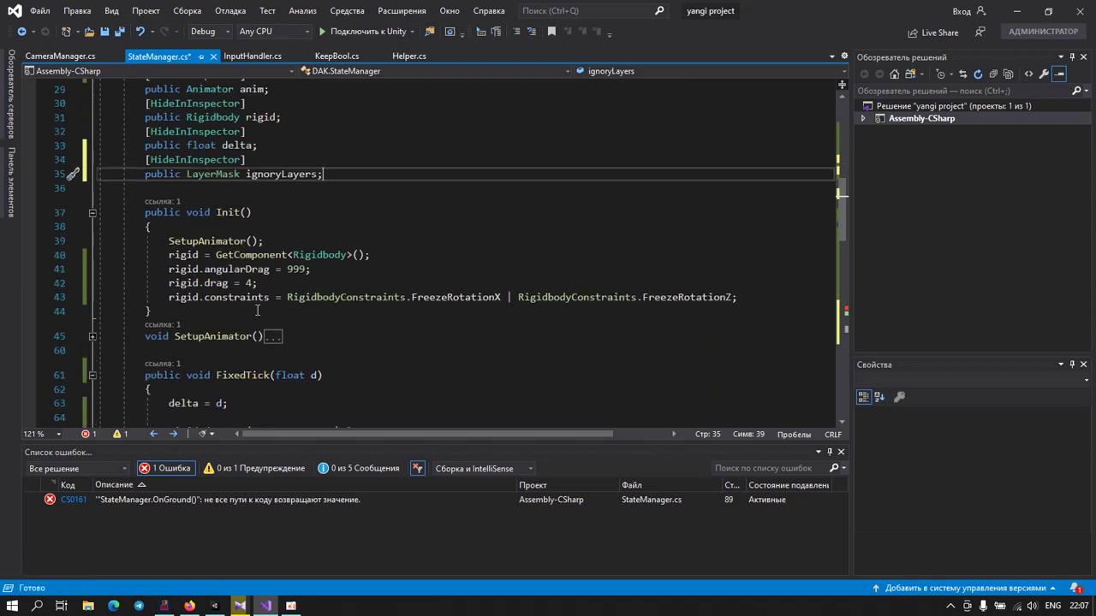
Step: At the end of Init, add 'gameObject.layer = 8;' and 'ignoryLayers = ~(1 << 9);'
left_click(751, 297)
key("Return")
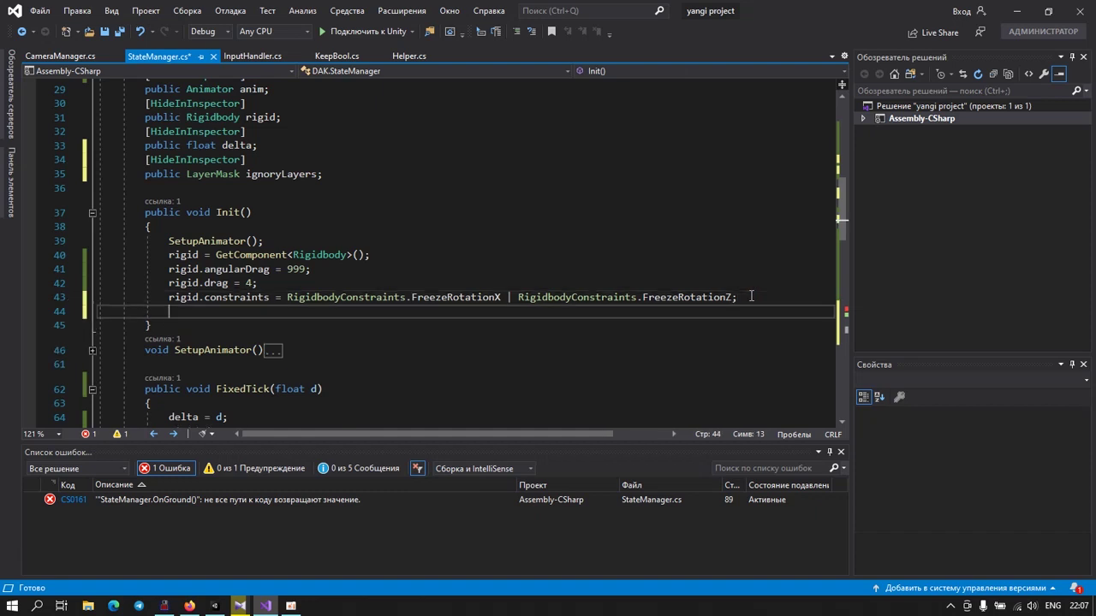
key("Return")
type("ga")
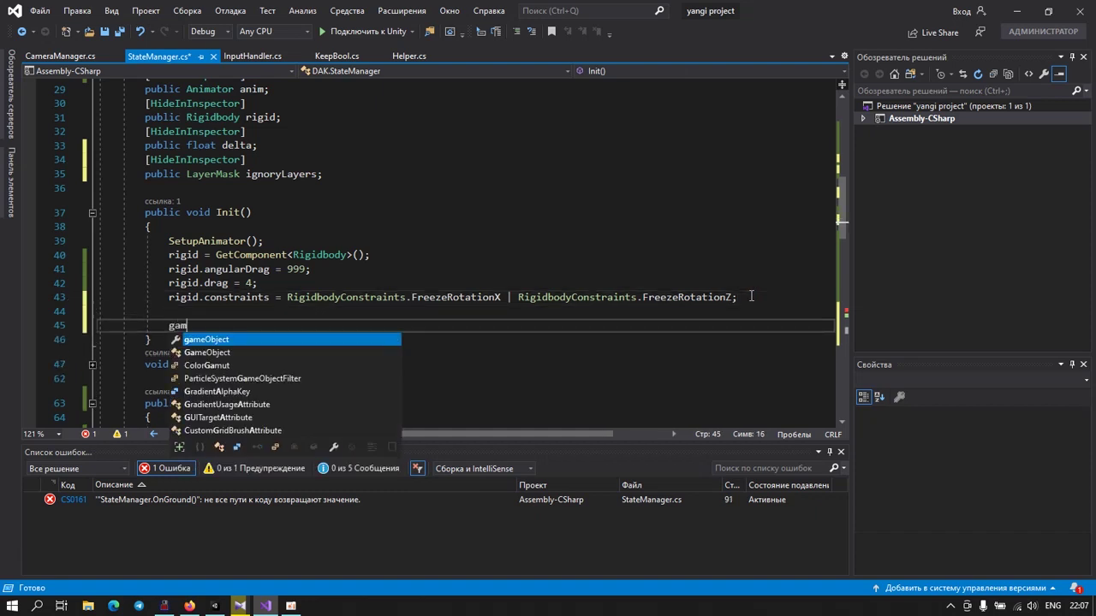
type("m")
key("Tab")
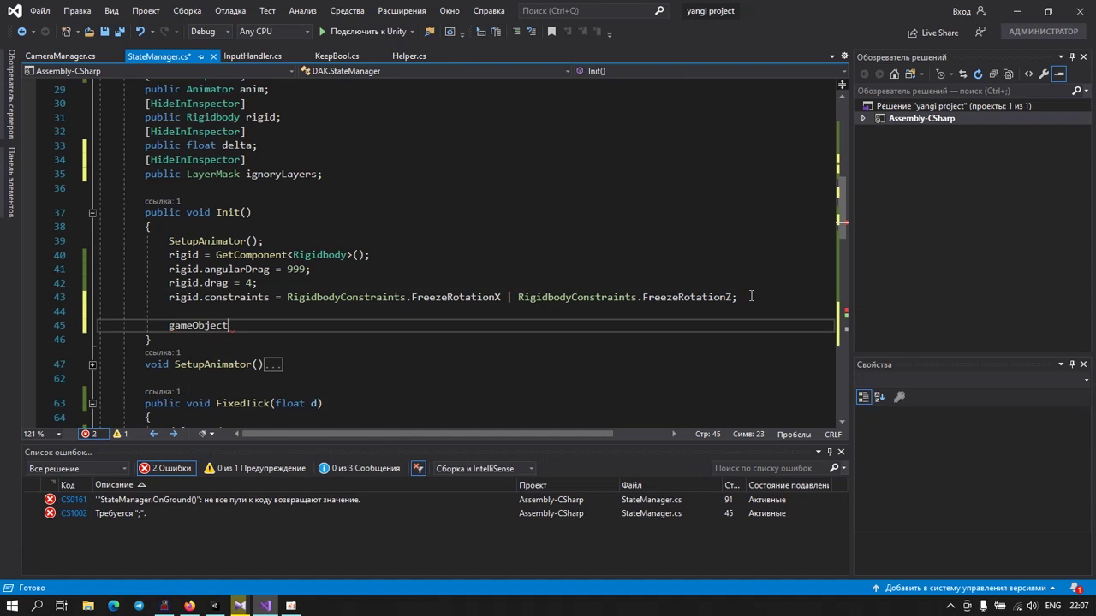
type(".")
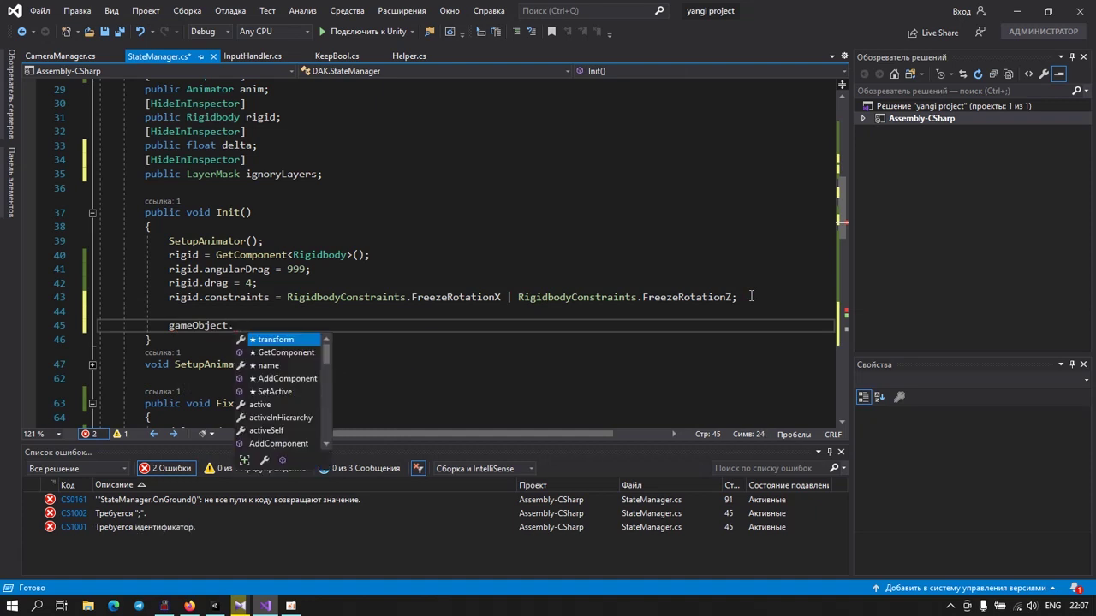
type("l")
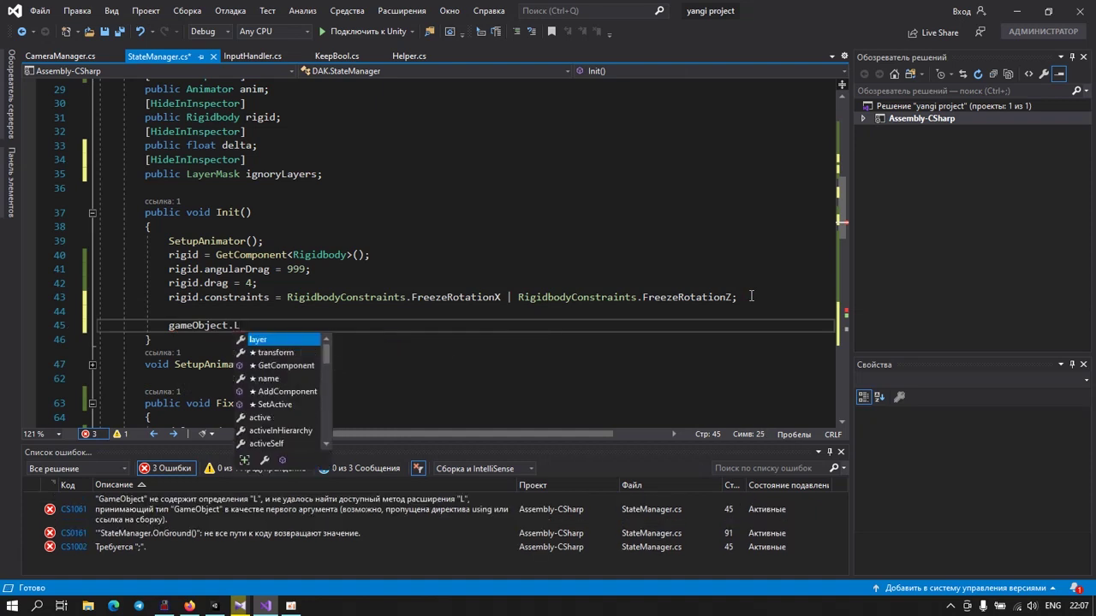
key("Tab")
type("= ")
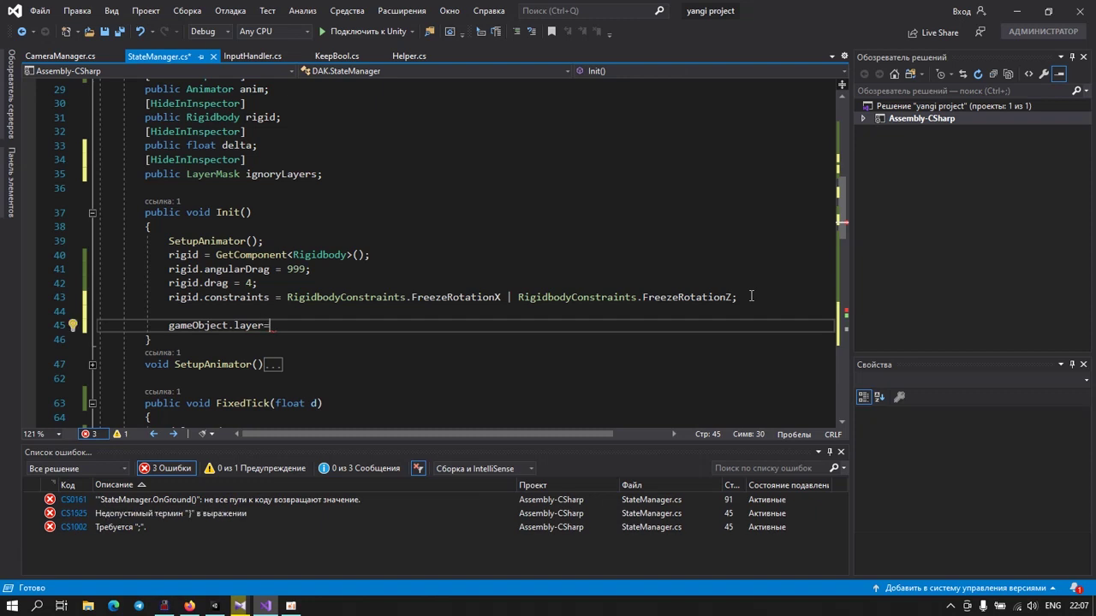
type("8;")
key("Return")
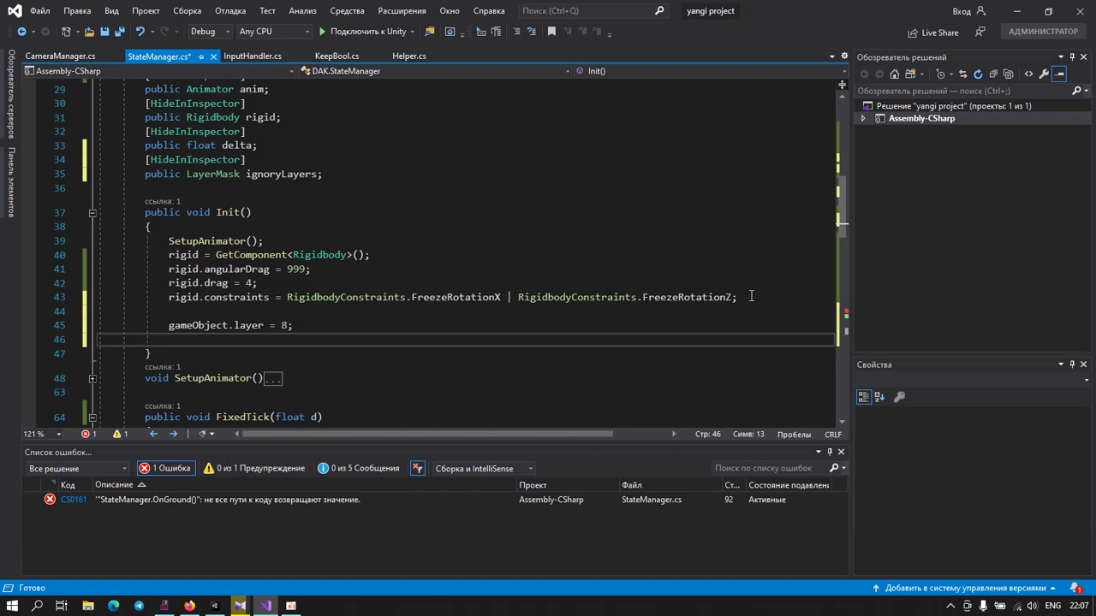
type("ig")
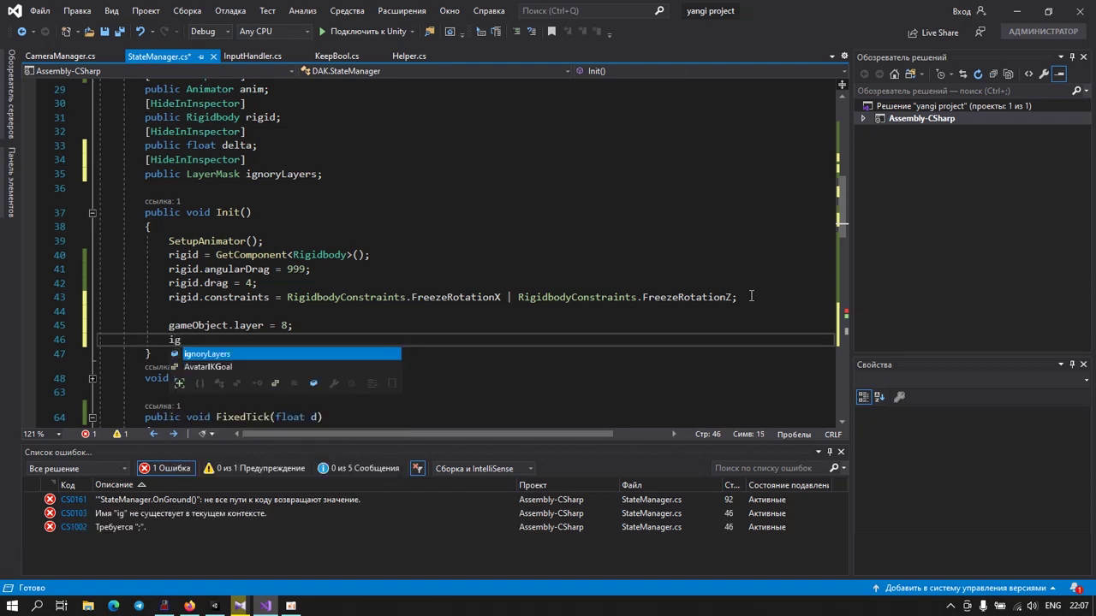
key("Tab")
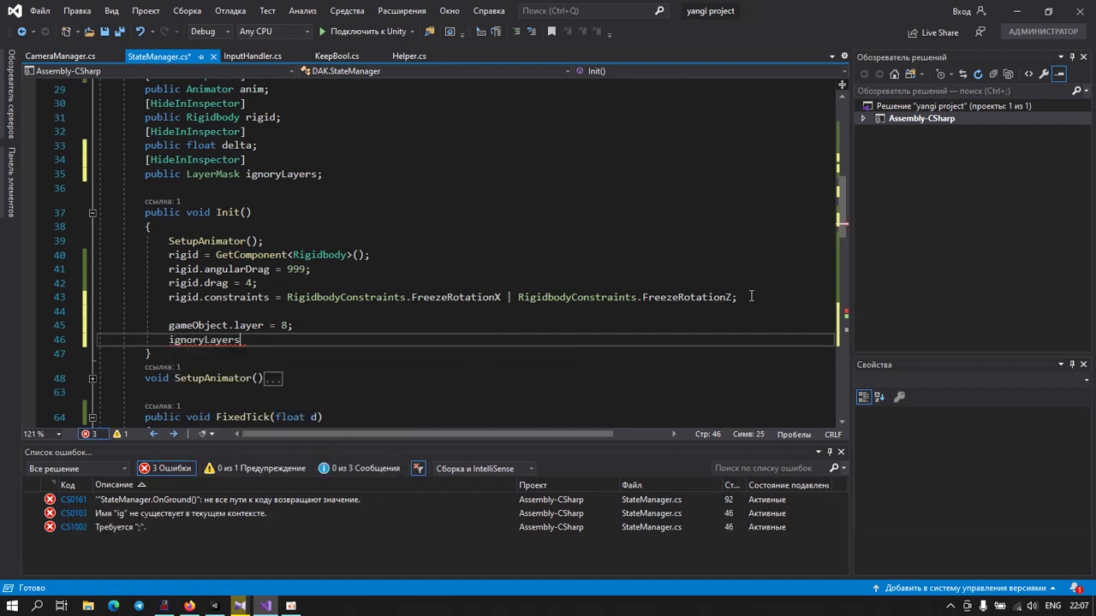
type("= ")
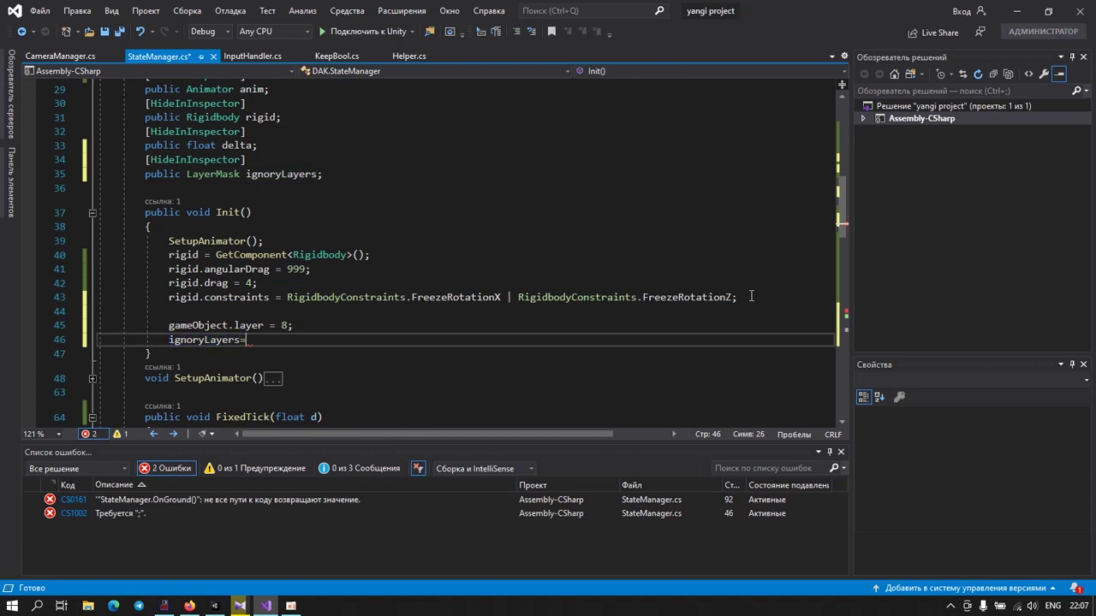
type("~(1 << 9)")
type(";")
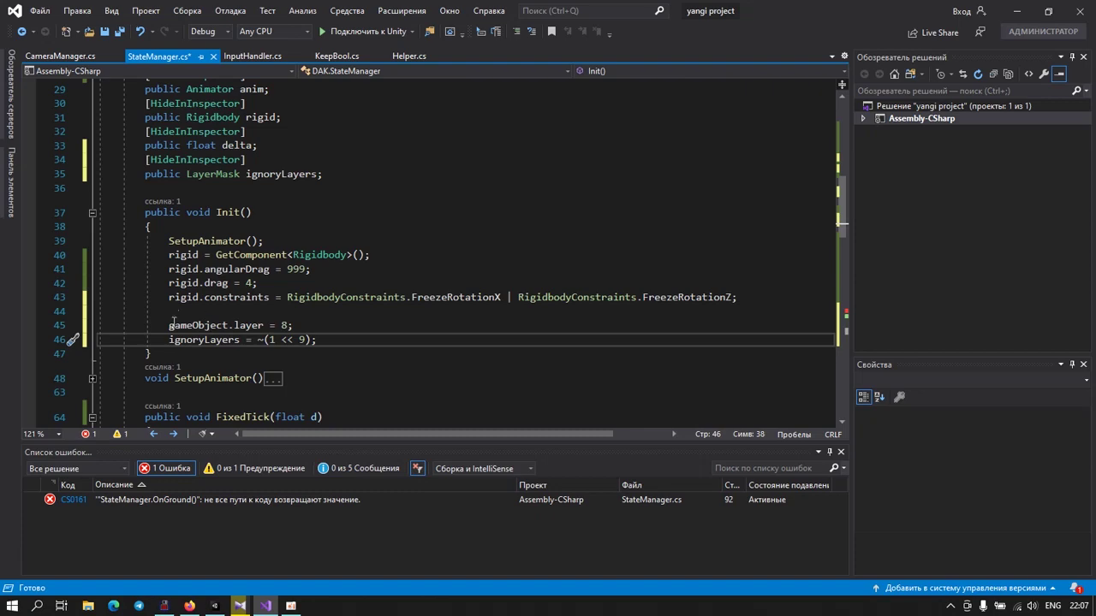
Step: Open Unity's Tags & Layers settings and expand the Layers list
left_click(215, 606)
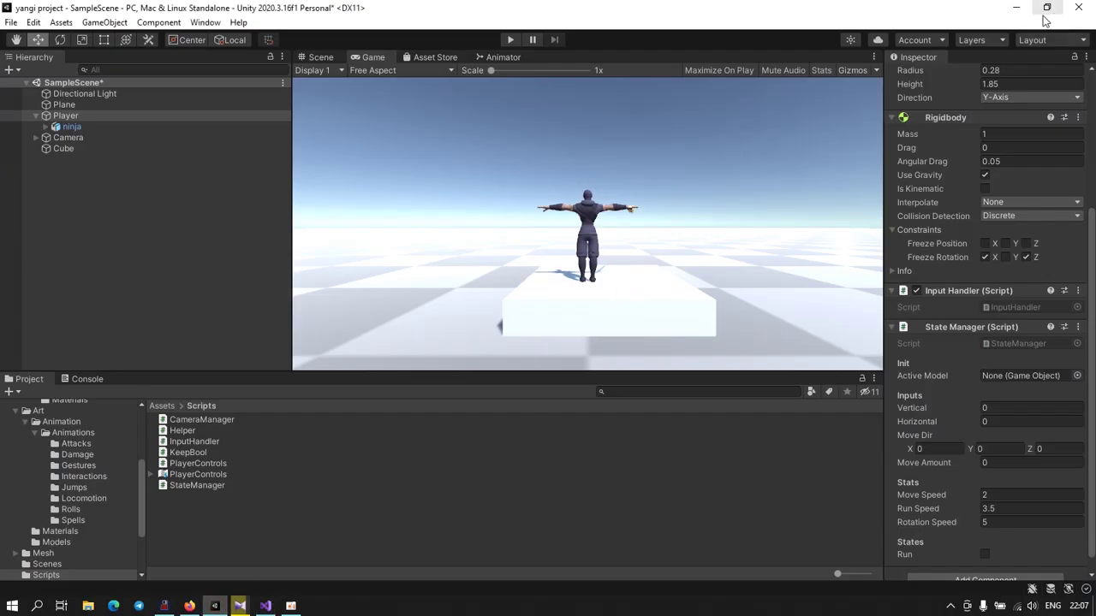
left_click(981, 40)
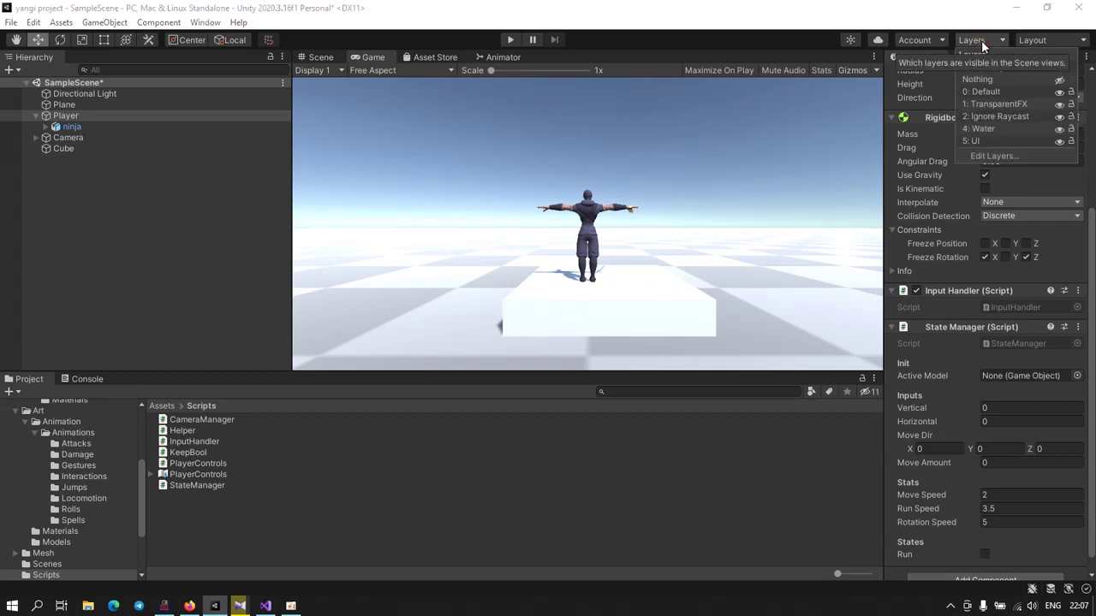
left_click(991, 157)
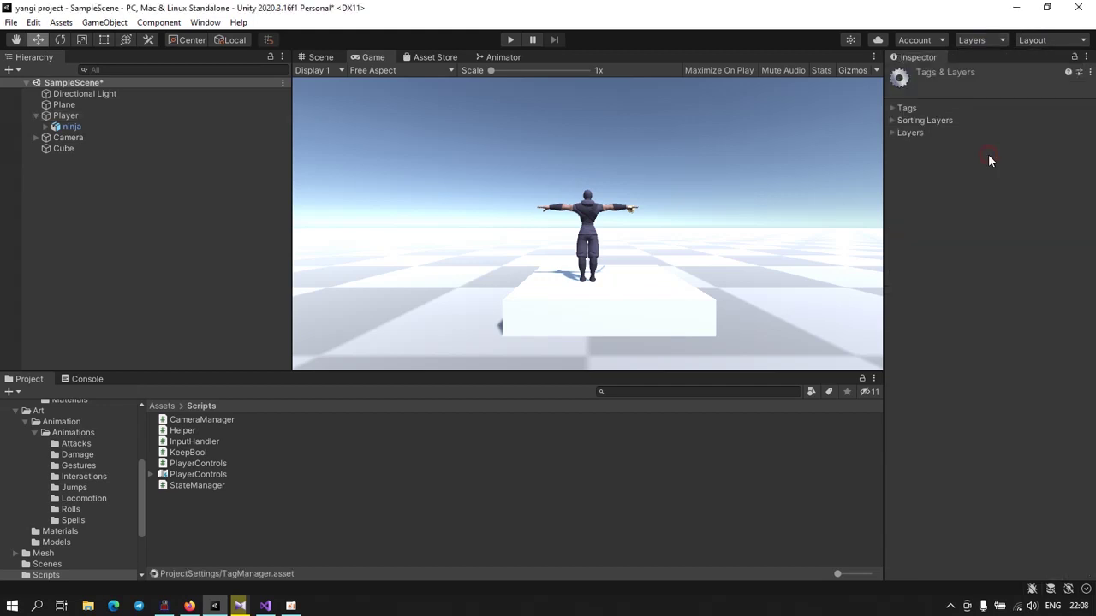
left_click(891, 133)
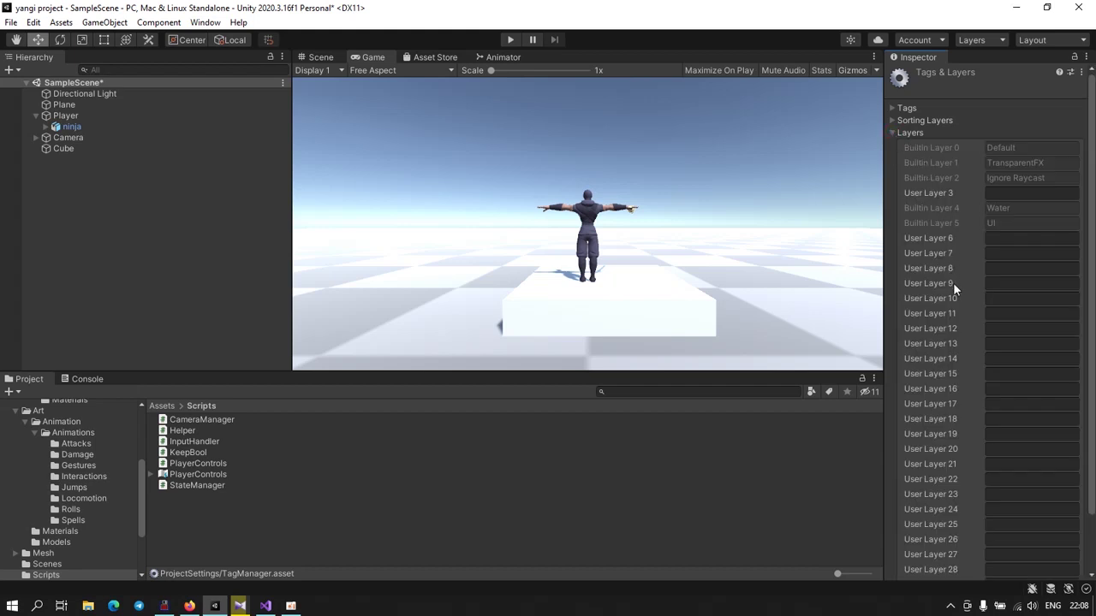
Step: Name User Layer 8 'Player' and User Layer 9 'DamageColliders'
left_click(1011, 268)
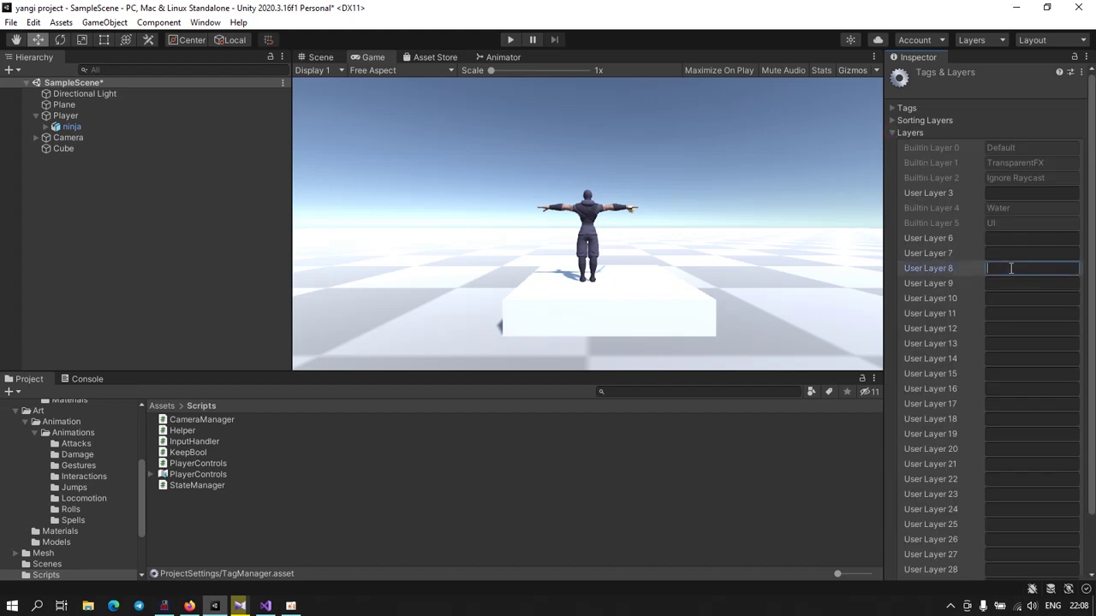
type("Controller")
key("BackSpace")
key("BackSpace")
key("BackSpace")
key("BackSpace")
key("BackSpace")
key("BackSpace")
key("BackSpace")
key("BackSpace")
key("BackSpace")
key("BackSpace")
type("Player")
left_click(999, 283)
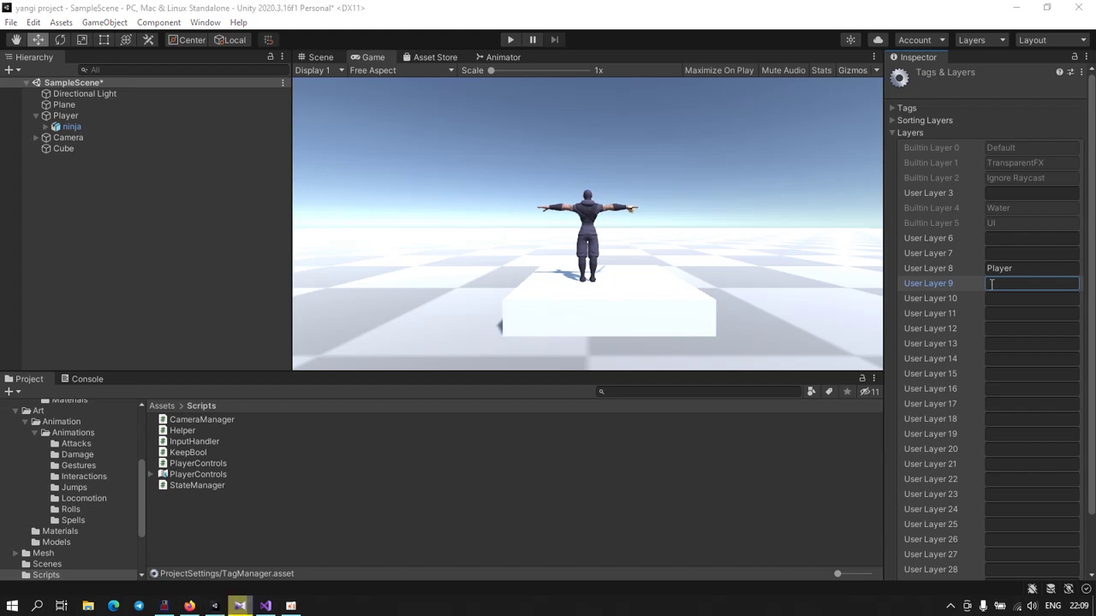
type("Damage")
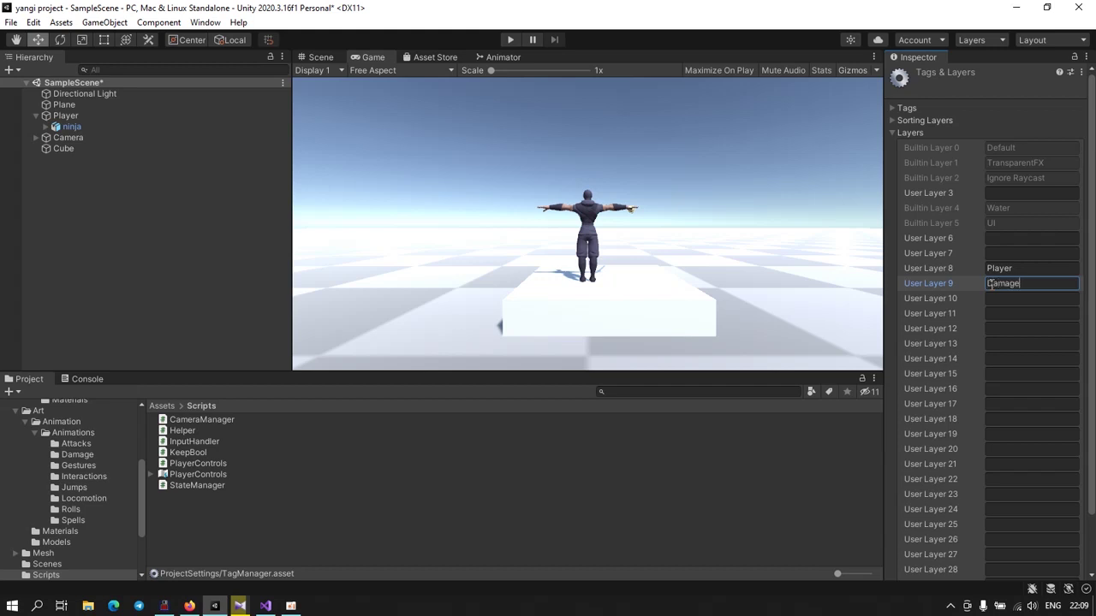
type("Colliders")
Step: Add ignoryLayers as the layer mask argument of the ground Raycast in OnGround
left_click(262, 606)
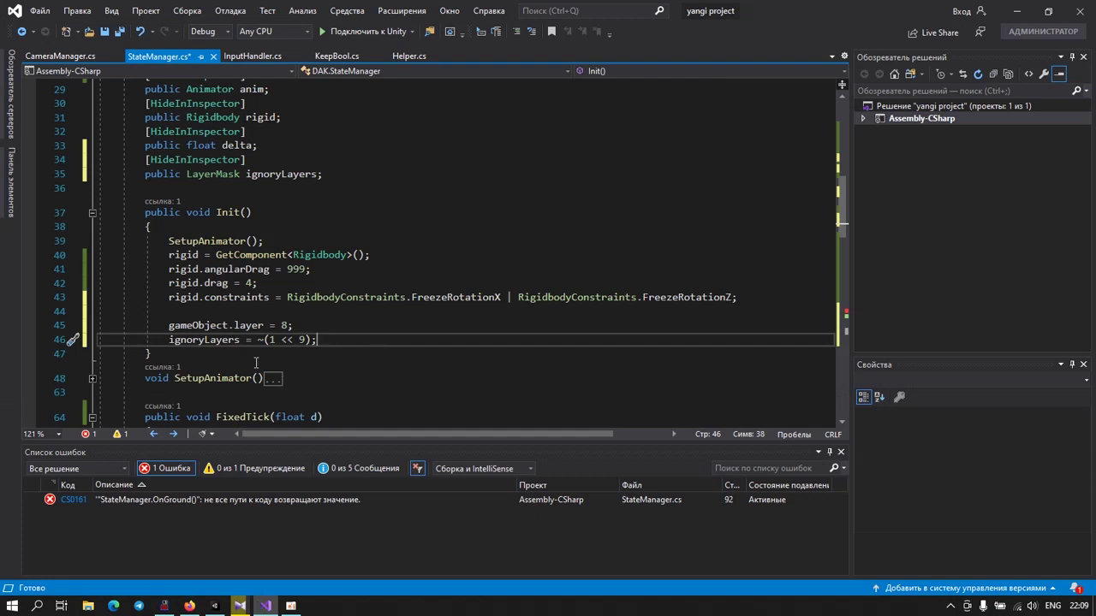
scroll(260, 361, "down", 3)
scroll(259, 361, "down", 3)
scroll(259, 360, "up", 3)
scroll(259, 361, "down", 12)
scroll(266, 360, "down", 6)
scroll(266, 361, "up", 2)
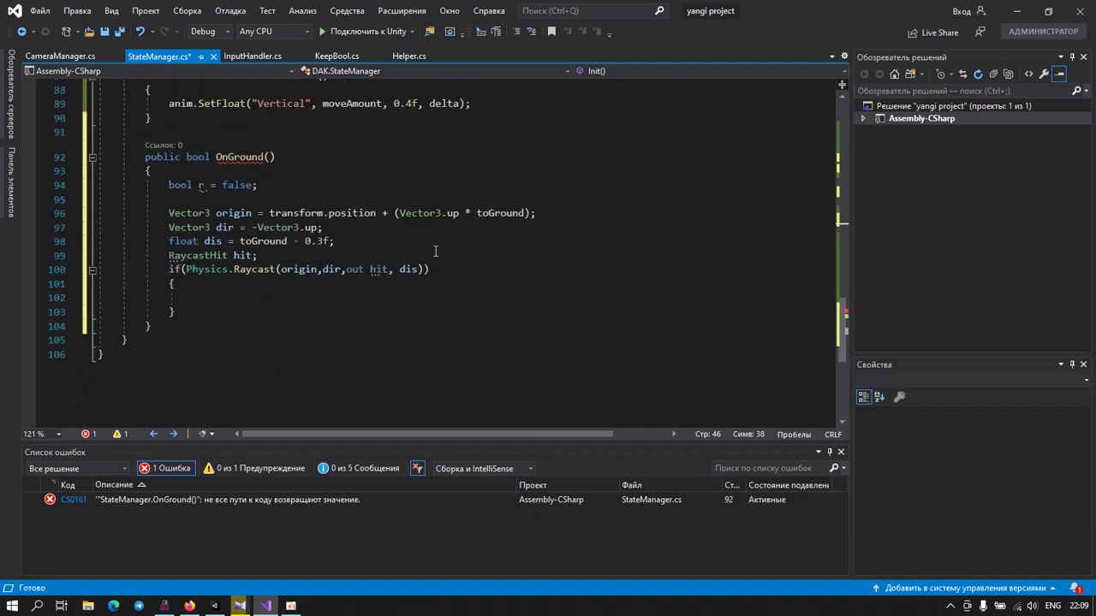
left_click(418, 270)
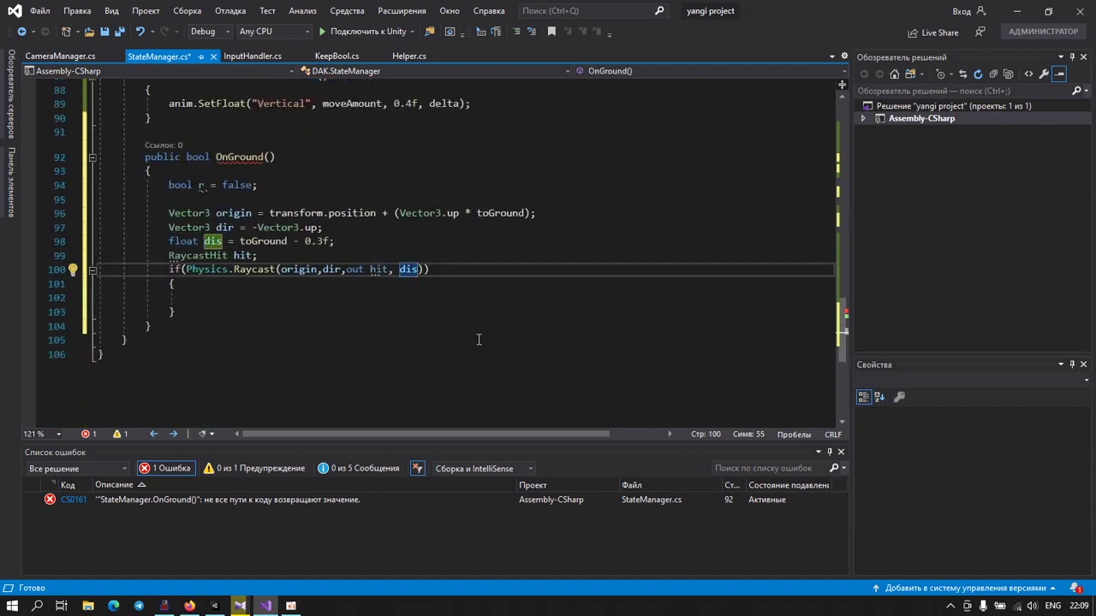
type(",i")
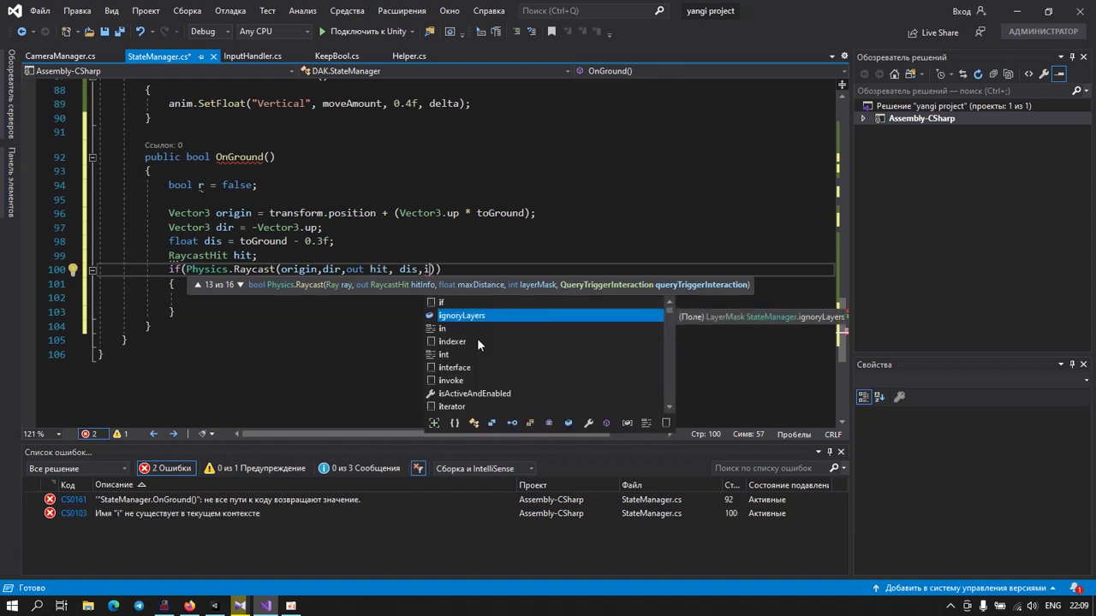
type("g")
key("Tab")
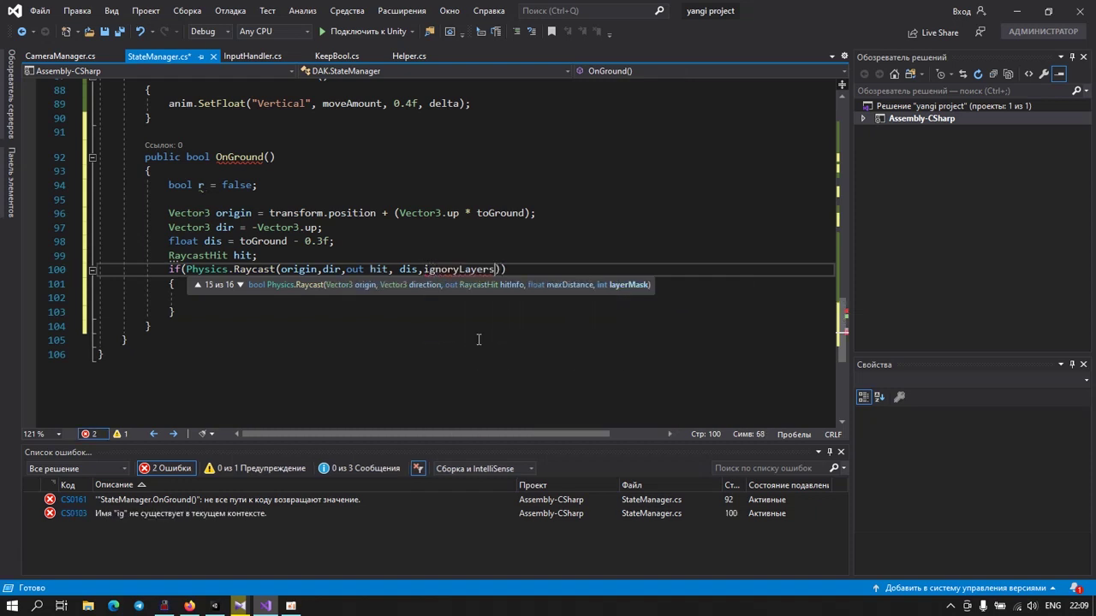
Step: Set r = true inside the Raycast if-block, add 'return (r);', and save StateManager.cs
left_click(205, 297)
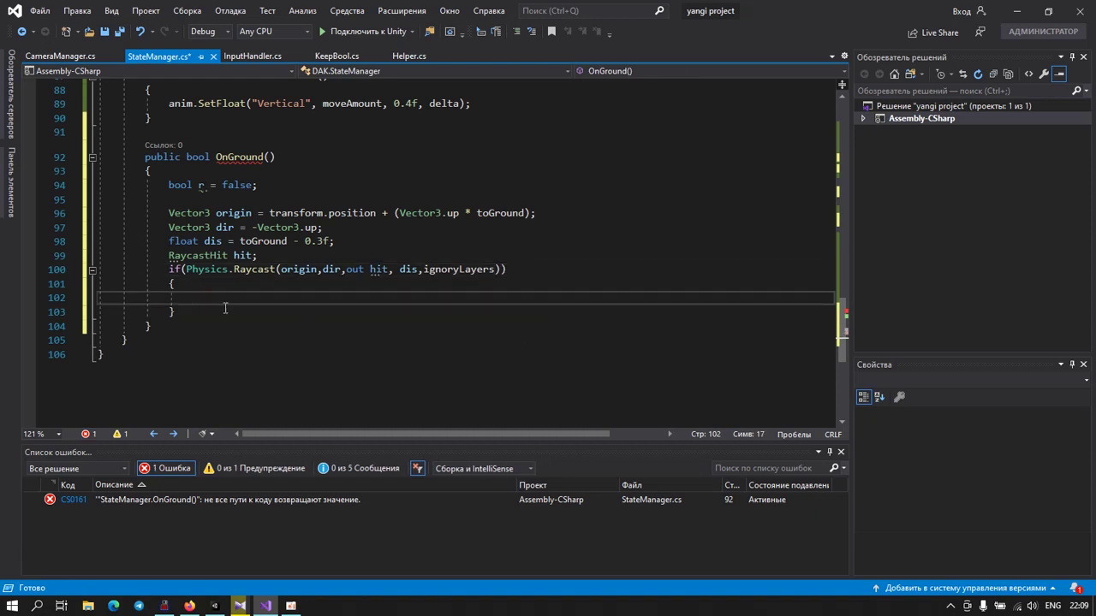
type("r = ")
type("true")
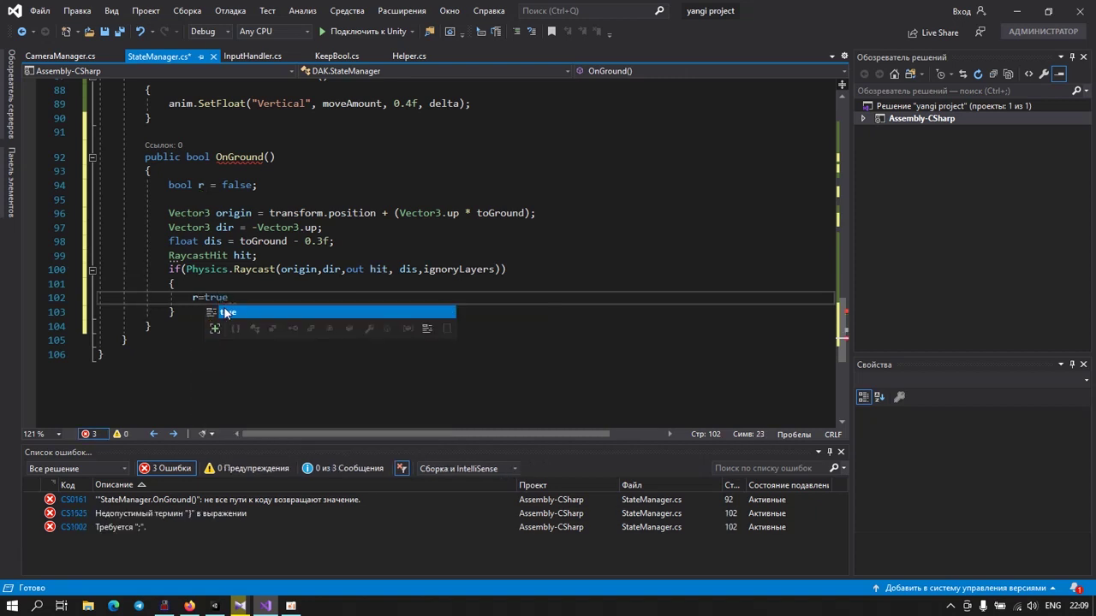
type(";")
left_click(215, 316)
key("Return")
key("Return")
type("re")
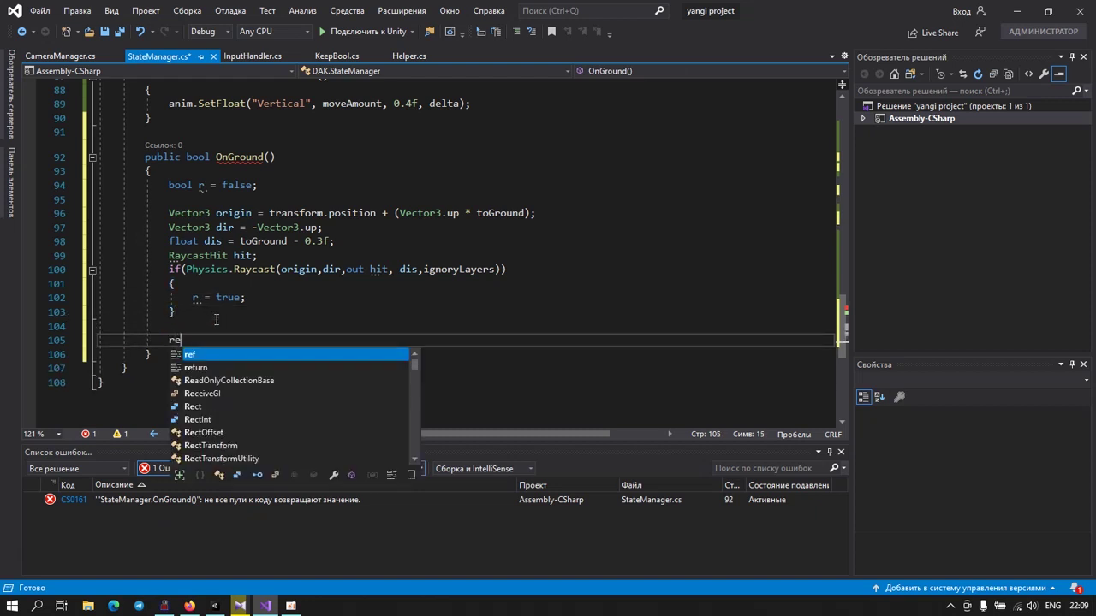
type("tu")
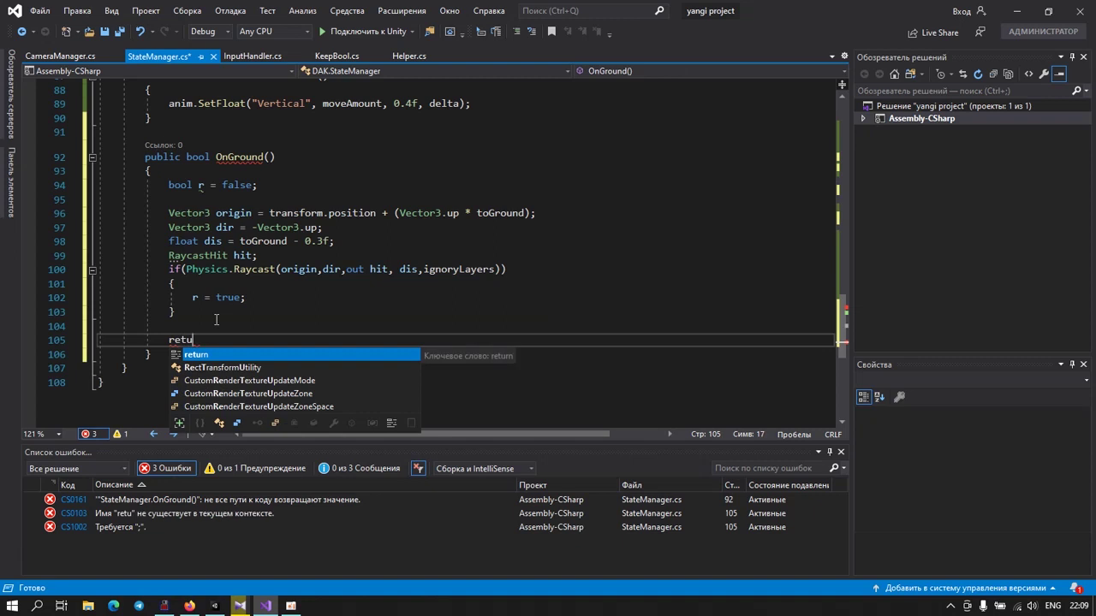
type("rn (")
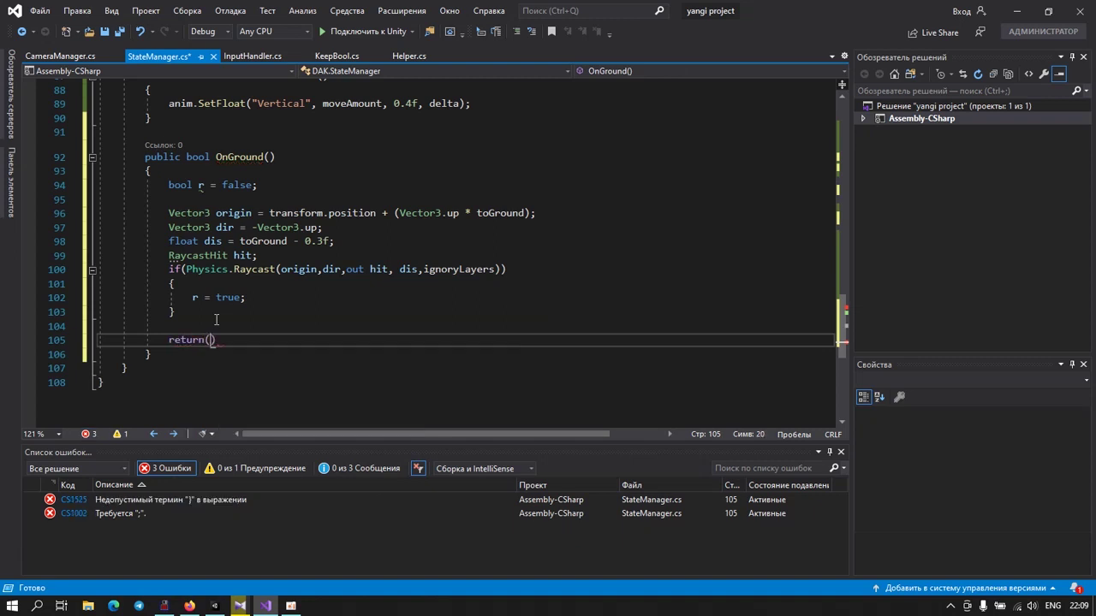
type("r")
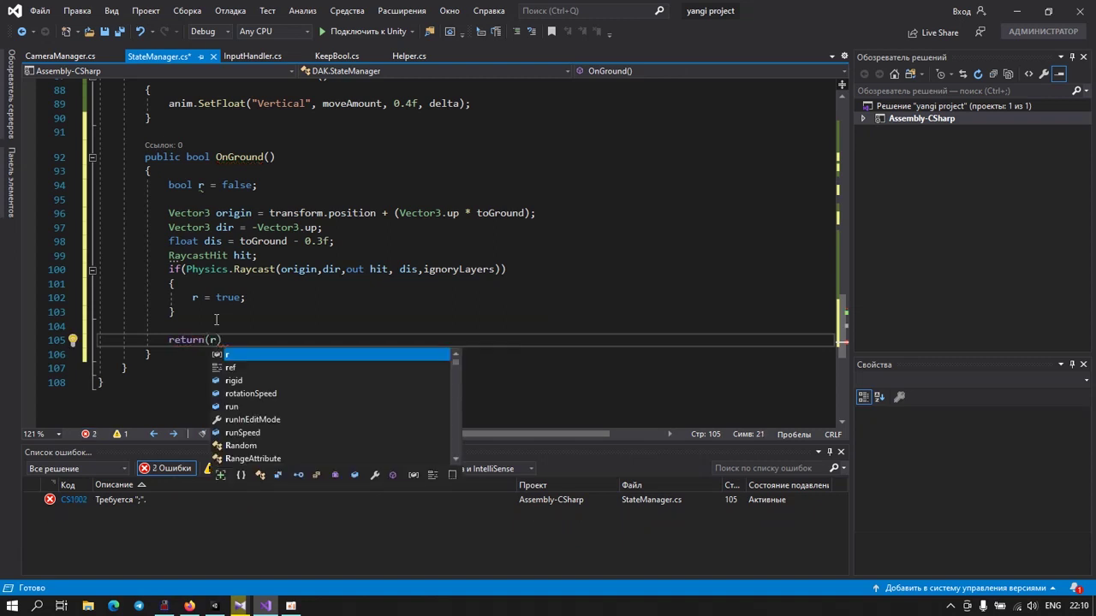
type(");")
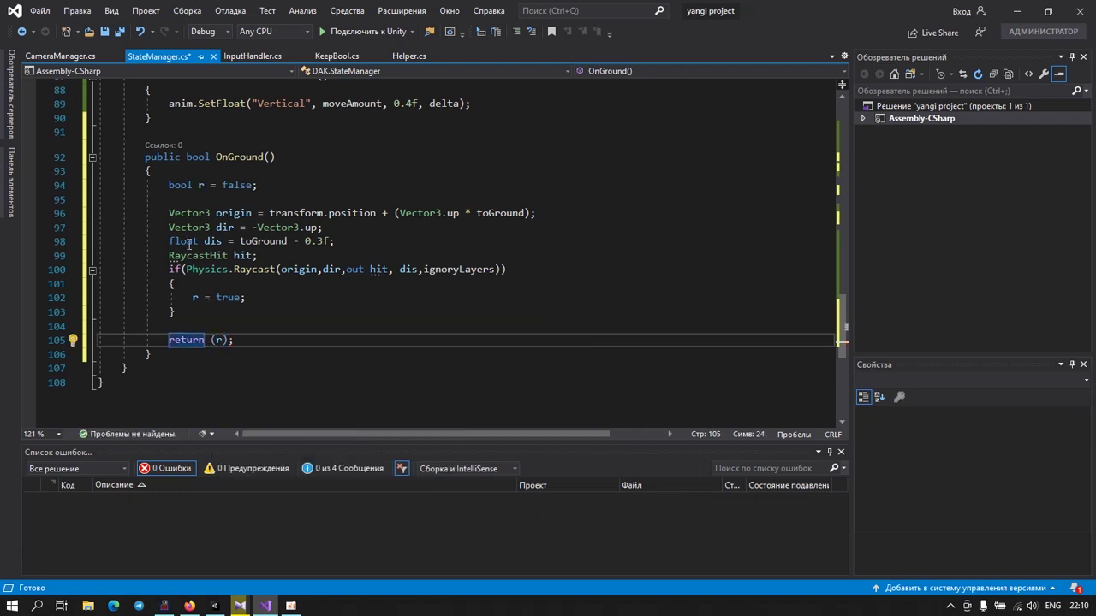
left_click(120, 33)
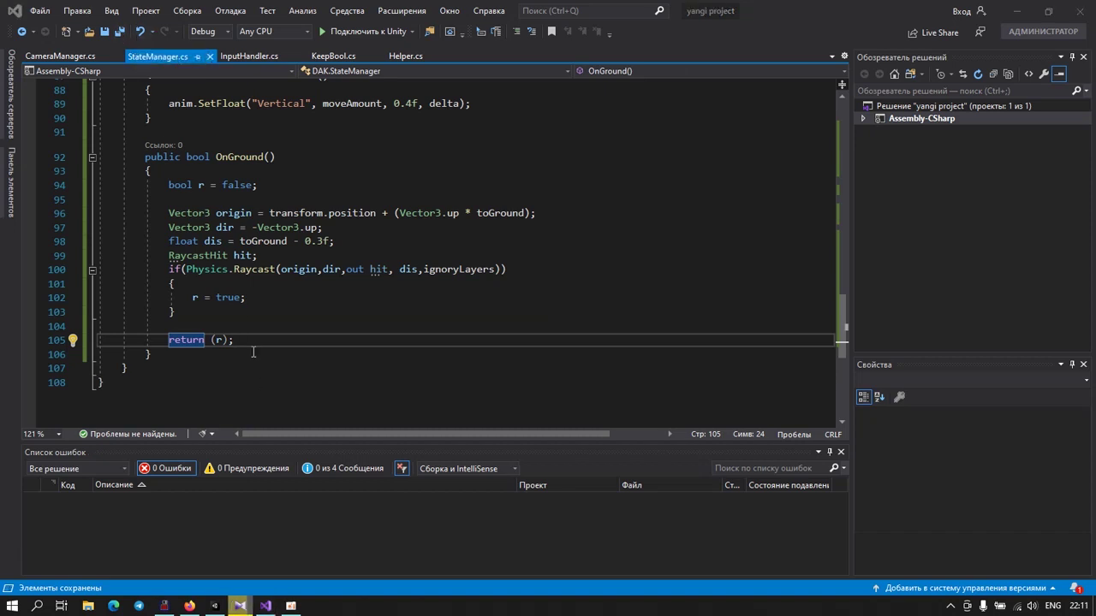
Step: Add 'Vector3 targetPosition = hit.point;' inside the Raycast hit block
left_click(252, 301)
key("Return")
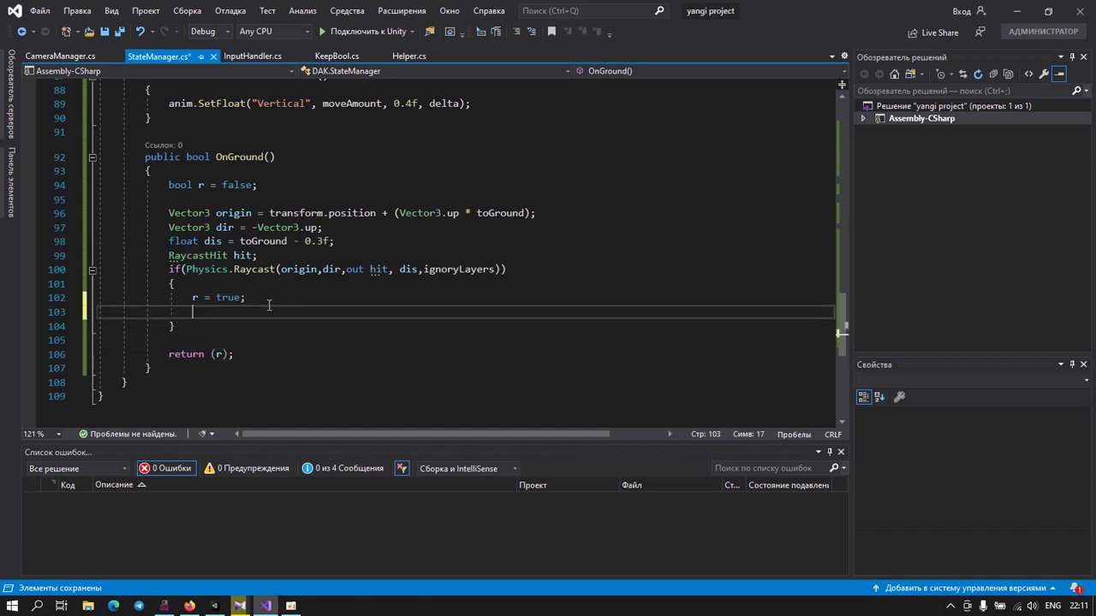
type("Vec")
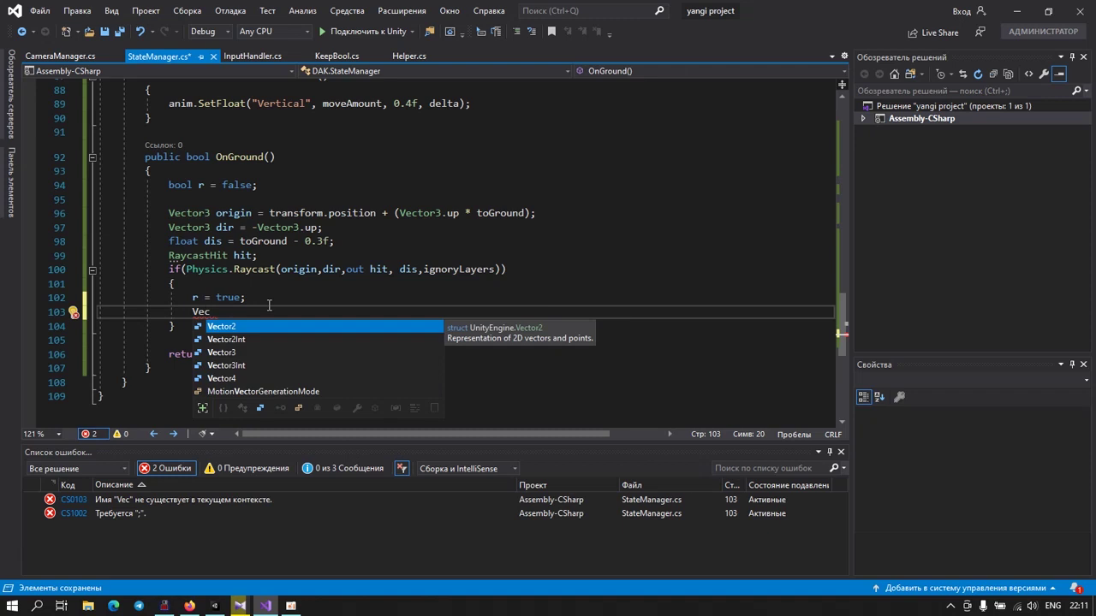
key("Down")
key("Down")
key("Return")
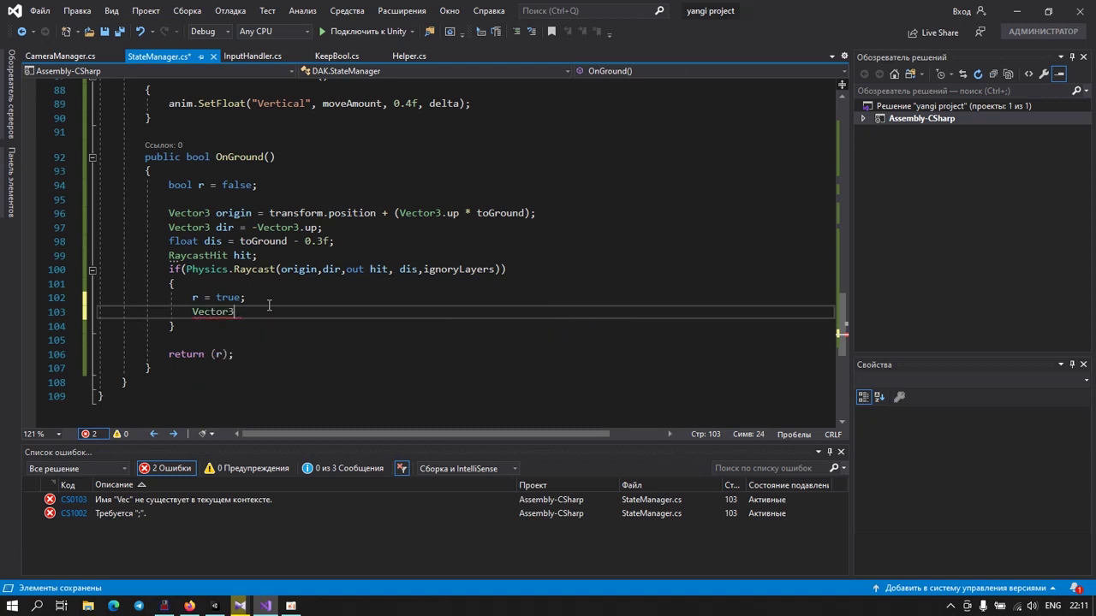
type(" t")
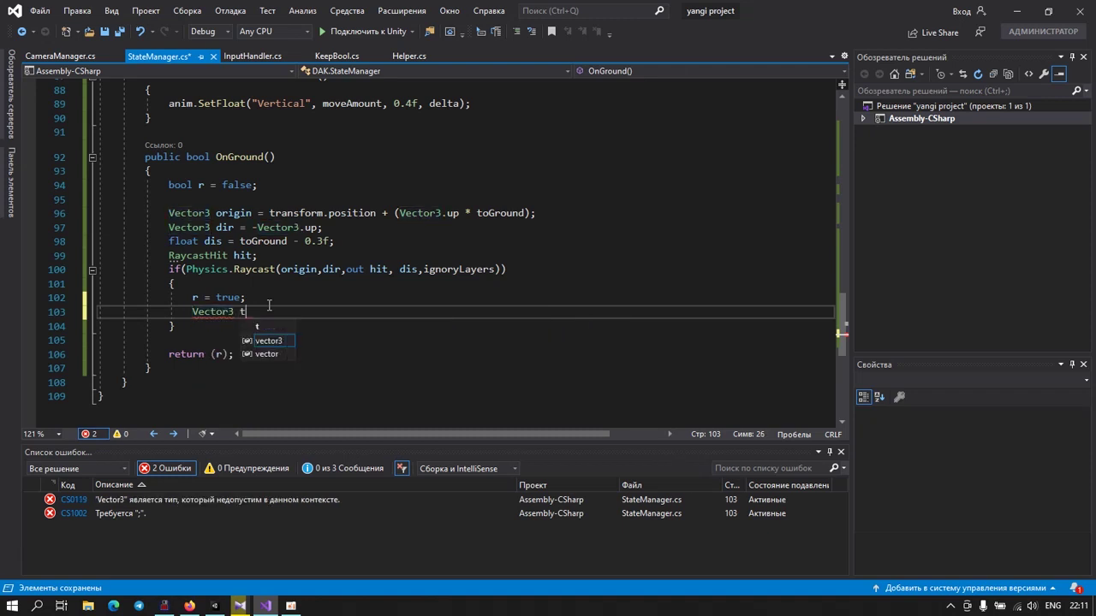
type("argetPosition")
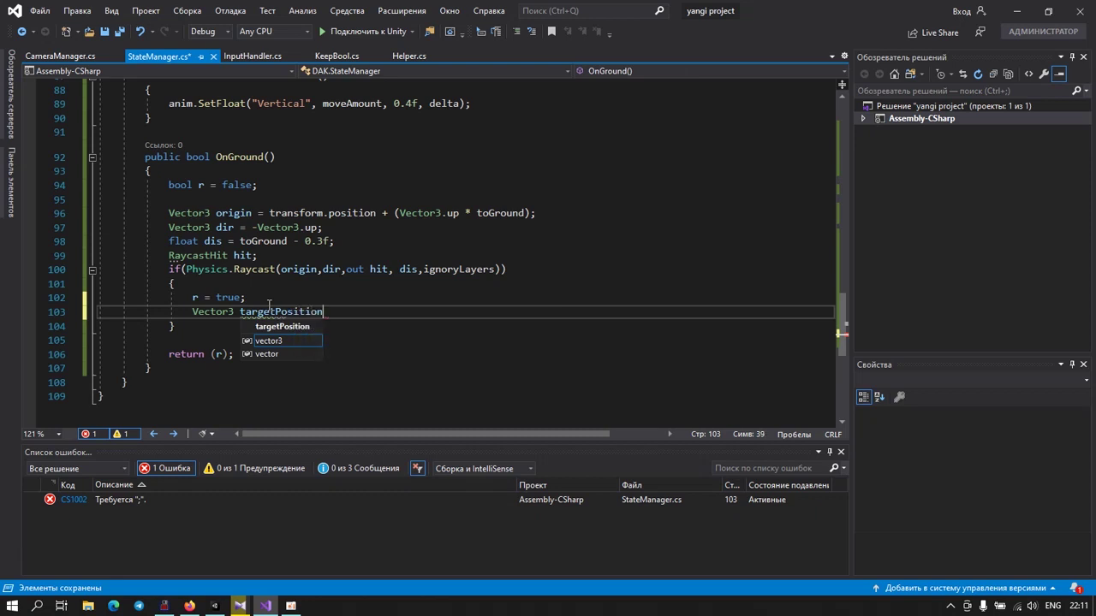
type("=")
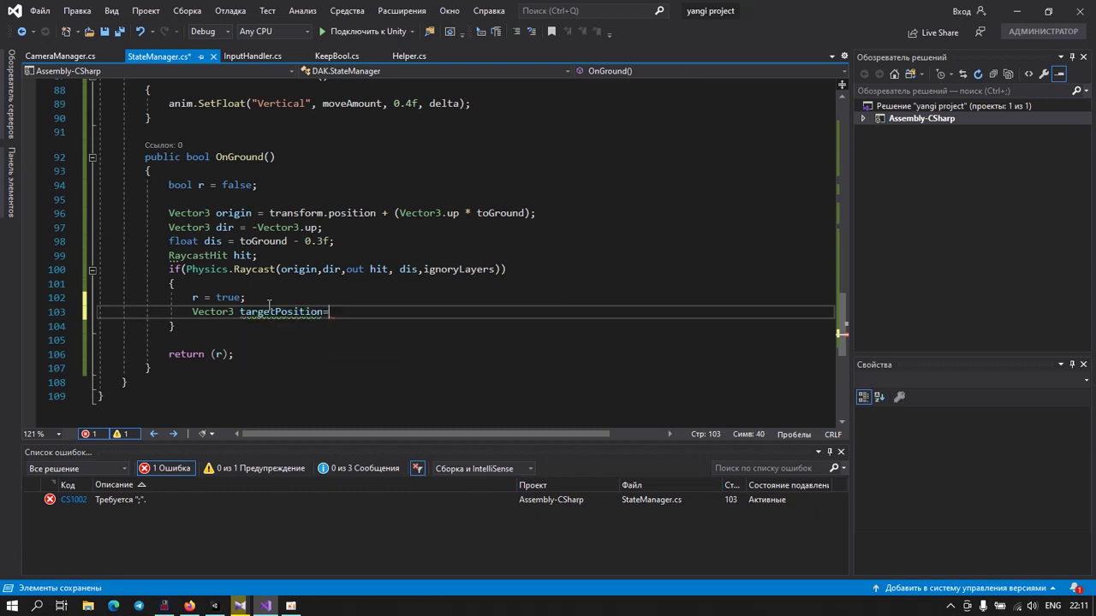
type("hit.")
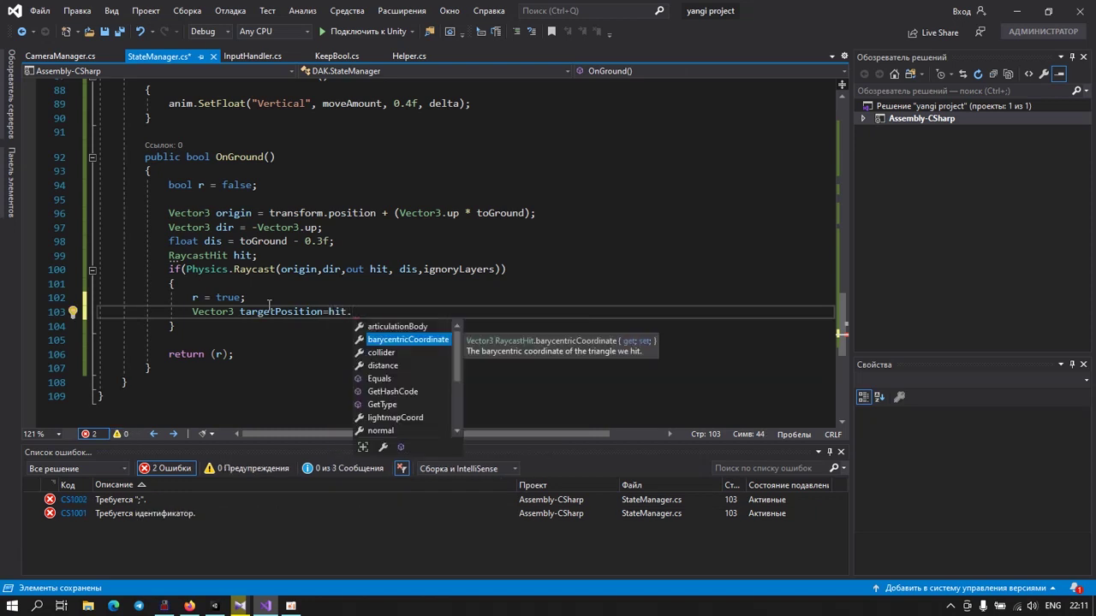
type("po")
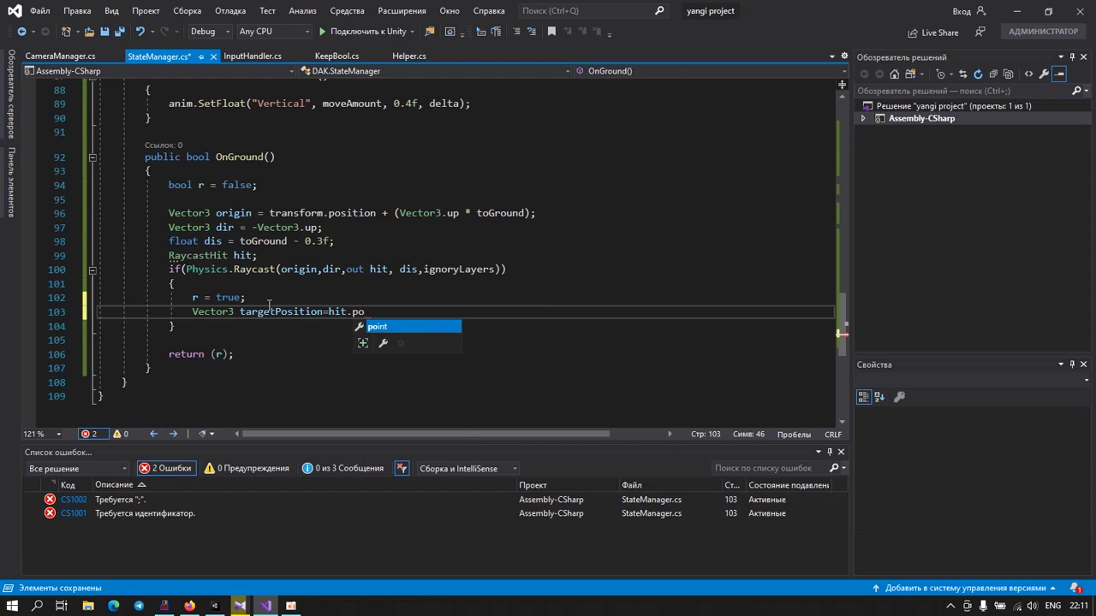
key("Tab")
type(";")
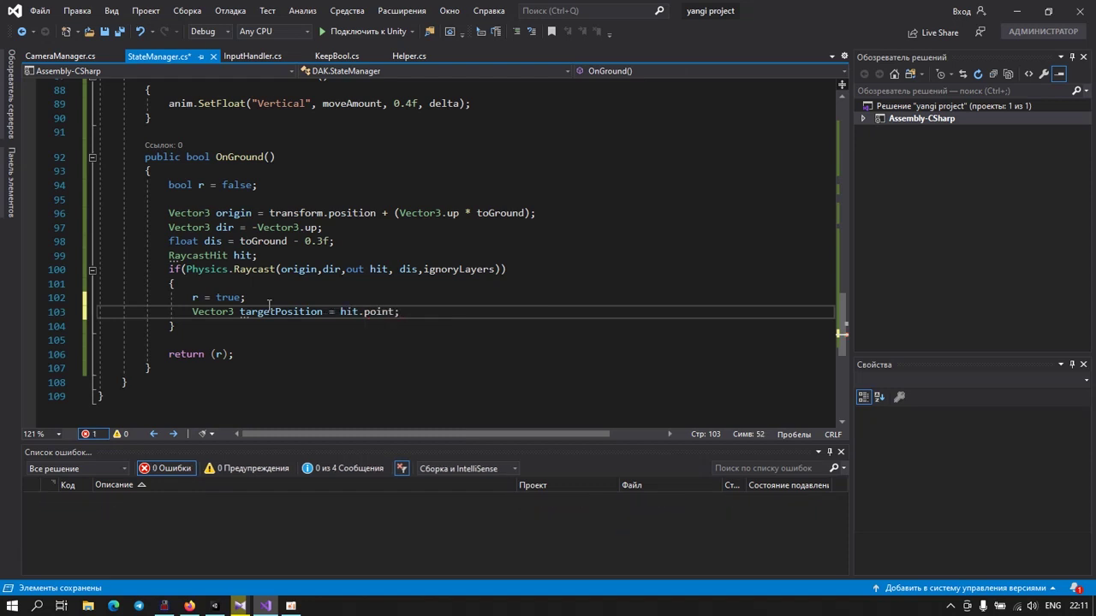
Step: Add 'transform.position = targetPosition;' on the line below it
key("Return")
type("tr")
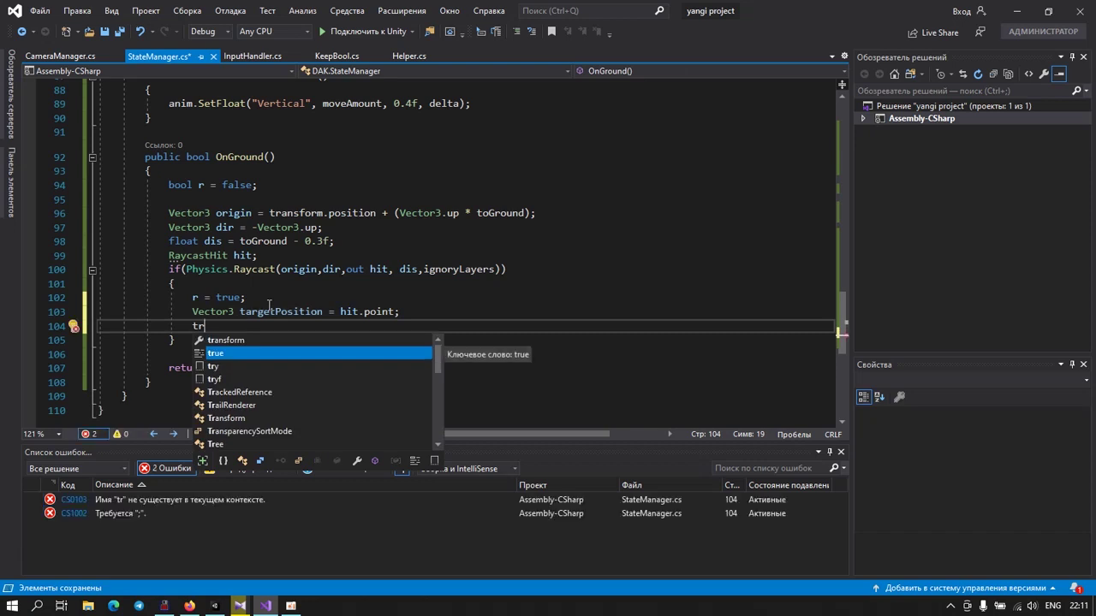
key("Up")
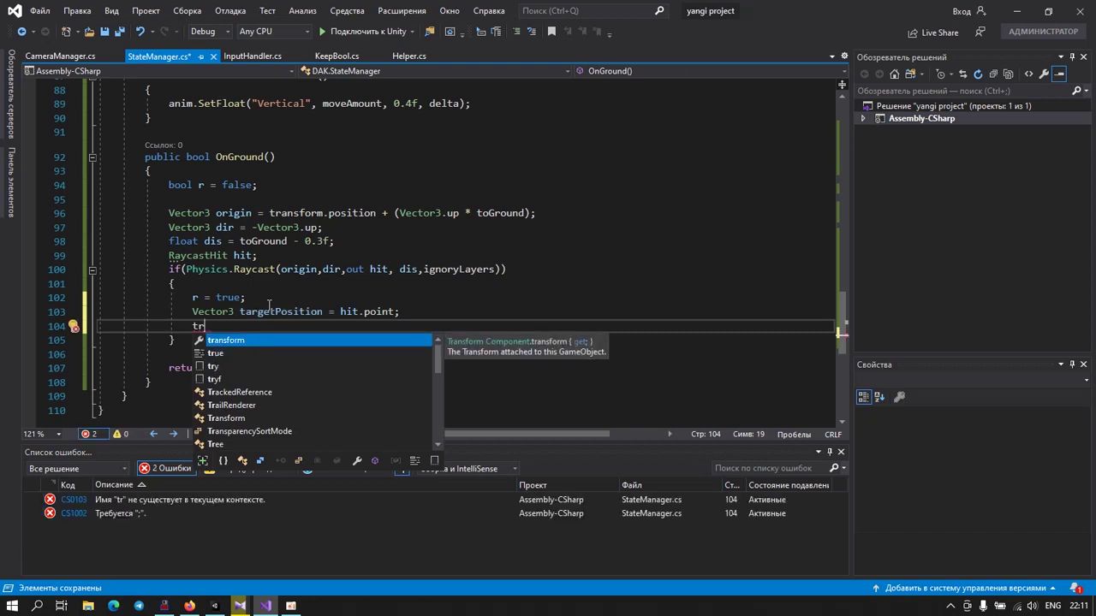
key("Tab")
type(".po")
key("Tab")
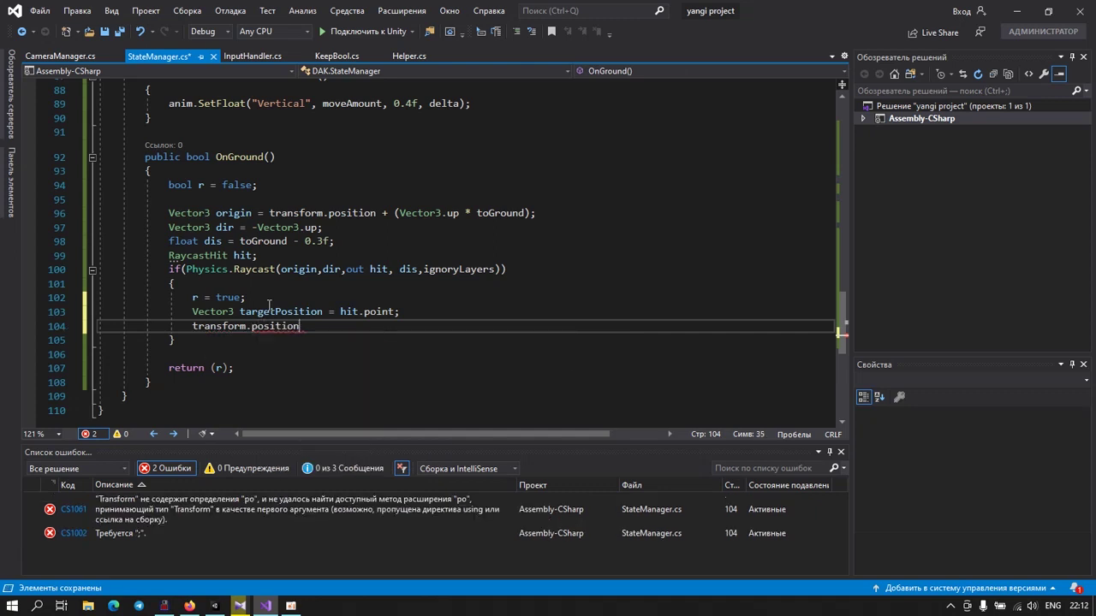
type("=ta")
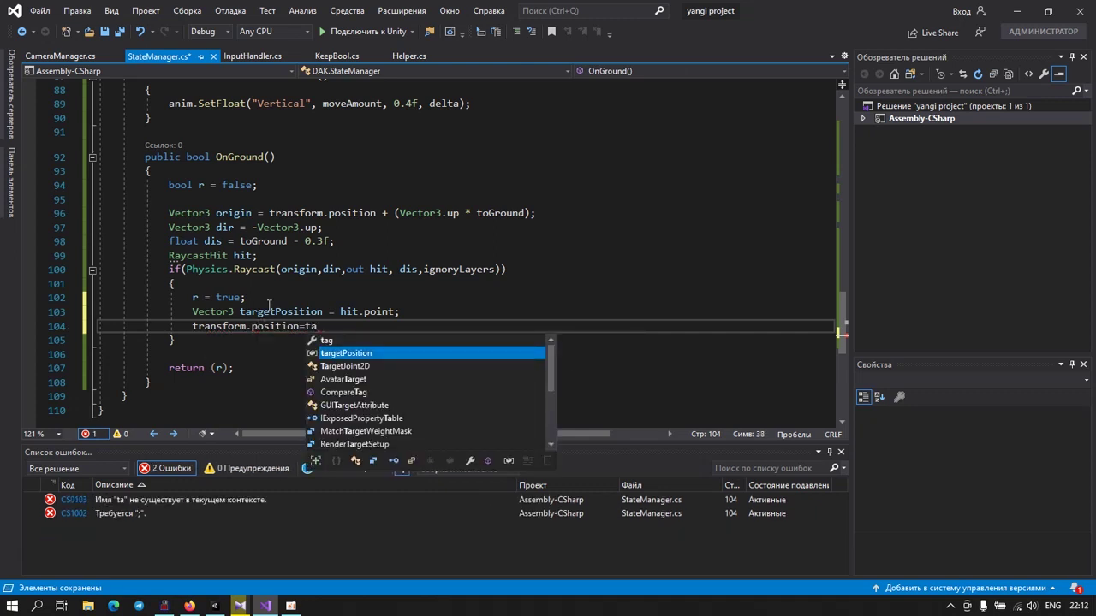
key("Tab")
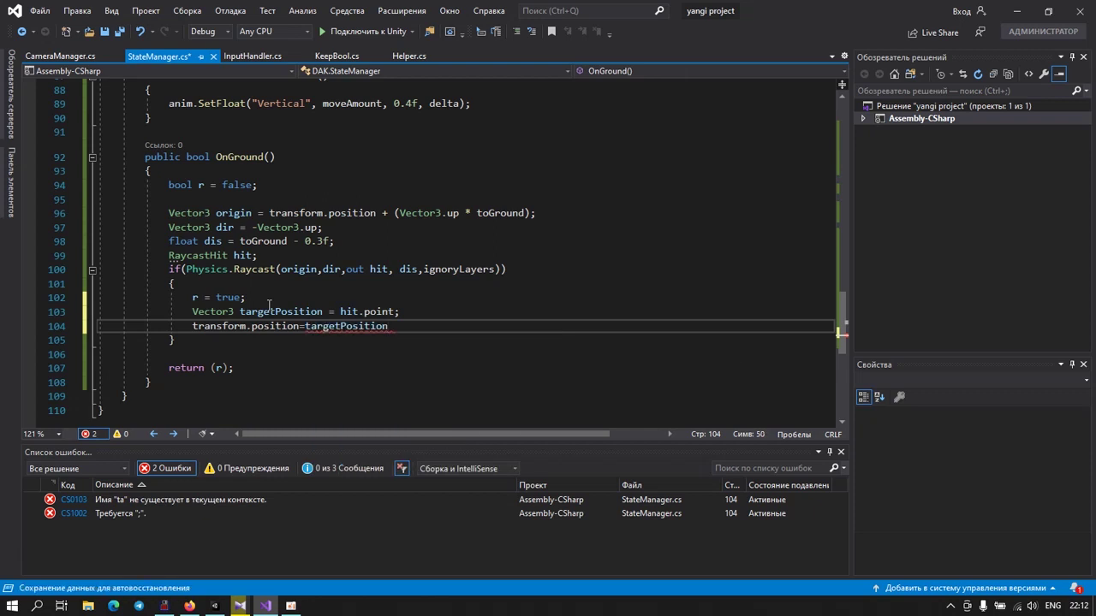
type(";")
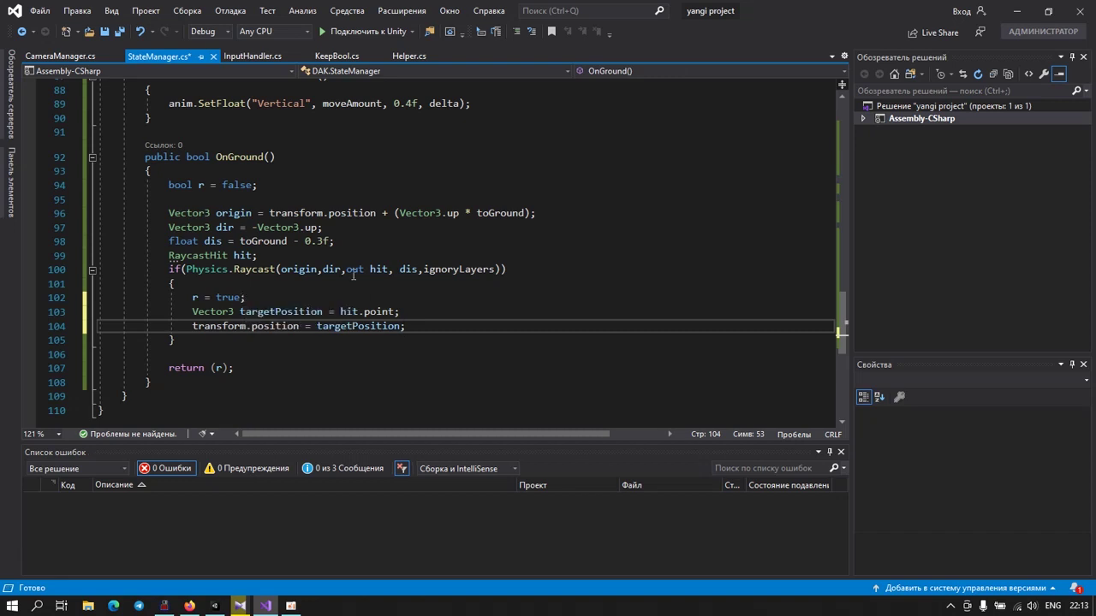
Step: Add a 'public void Tick(float d)' method below FixedTick that sets delta = d
scroll(352, 274, "up", 3)
scroll(296, 273, "up", 6)
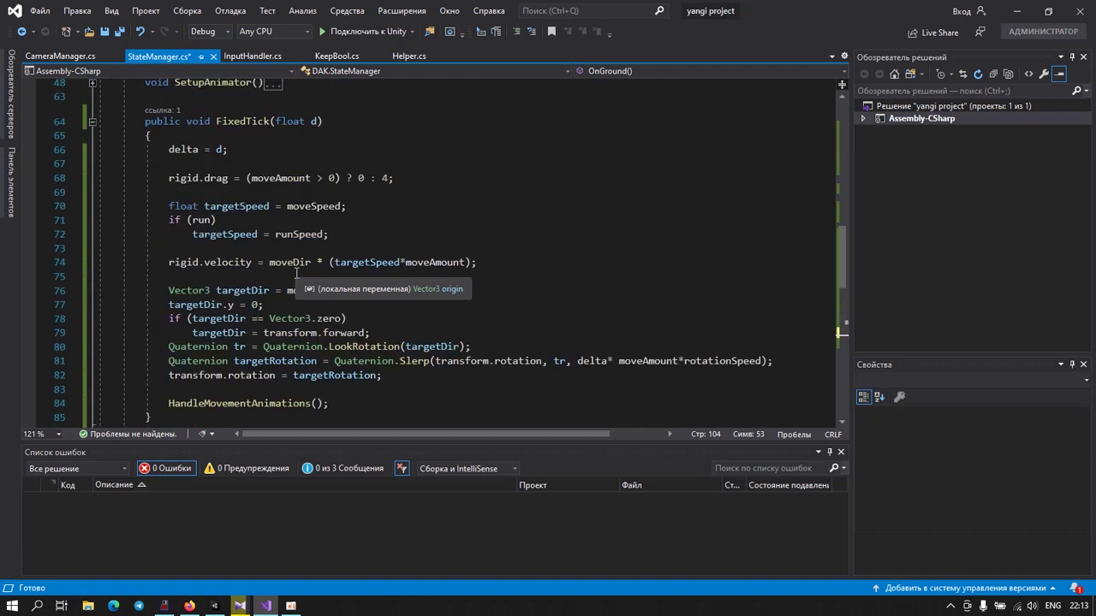
left_click(92, 121)
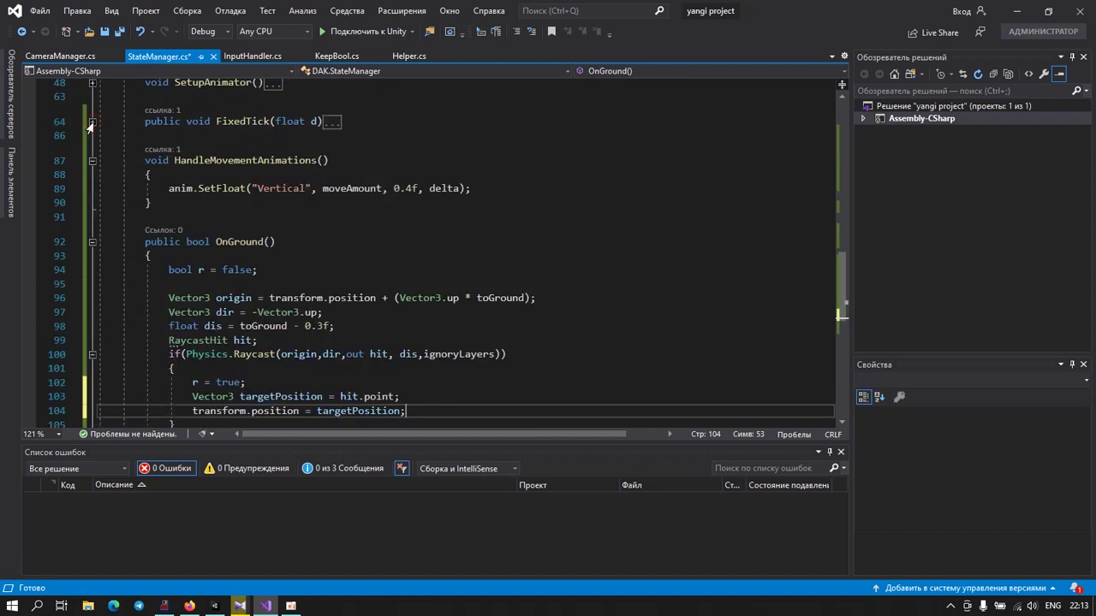
left_click(180, 135)
key("Return")
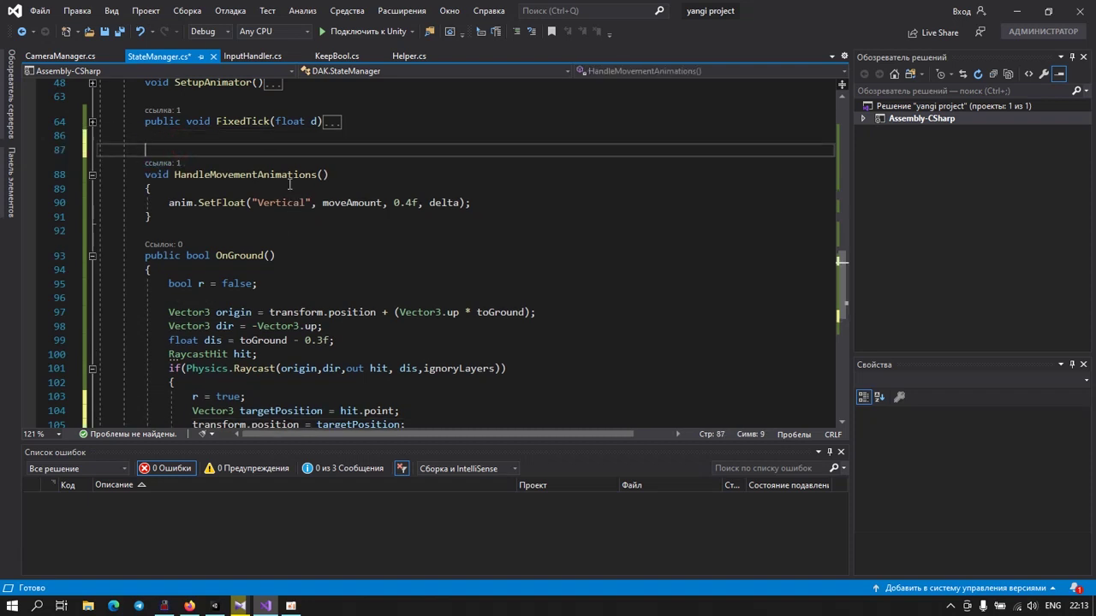
type("publi")
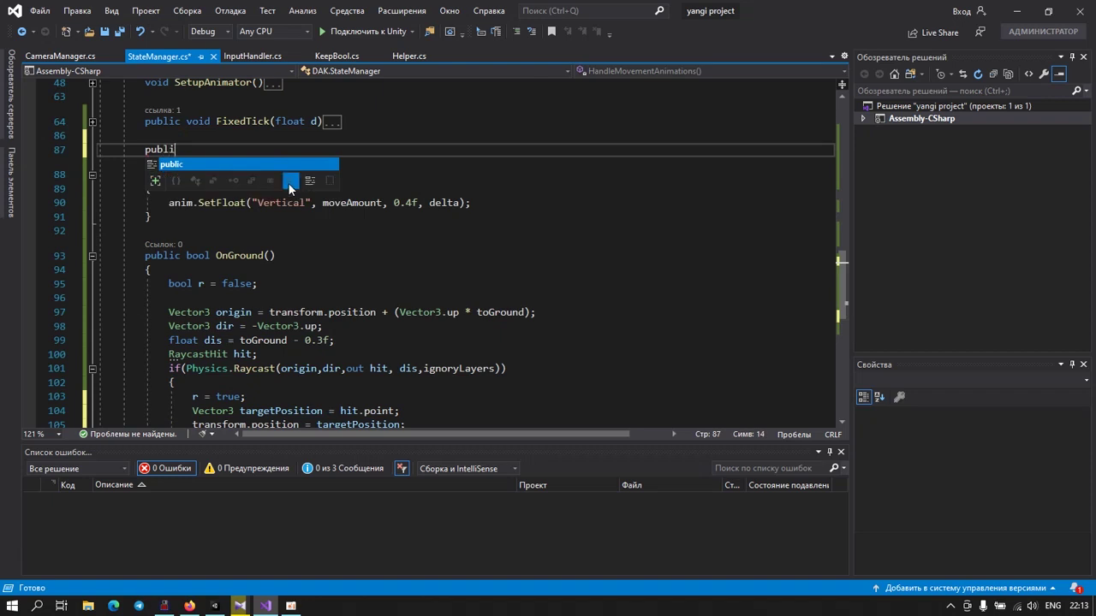
type("c void ")
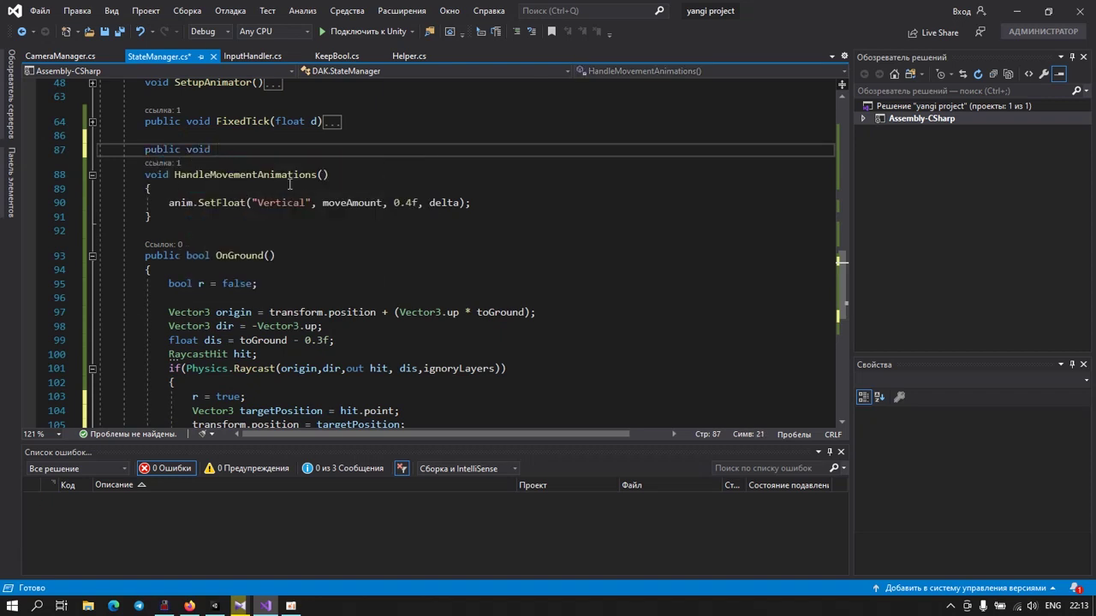
type("Tick")
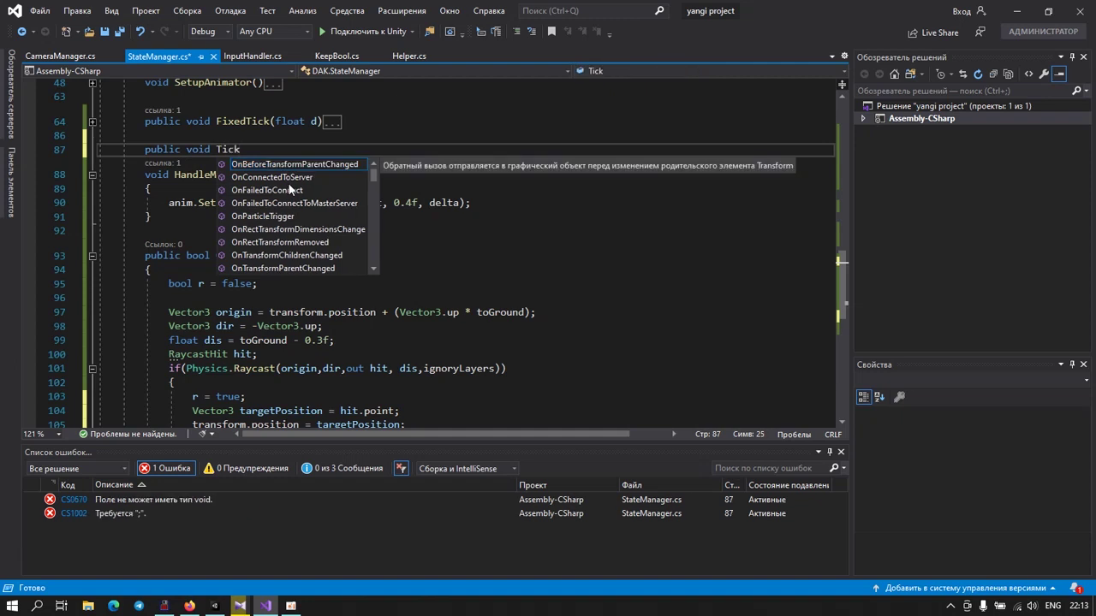
type("(")
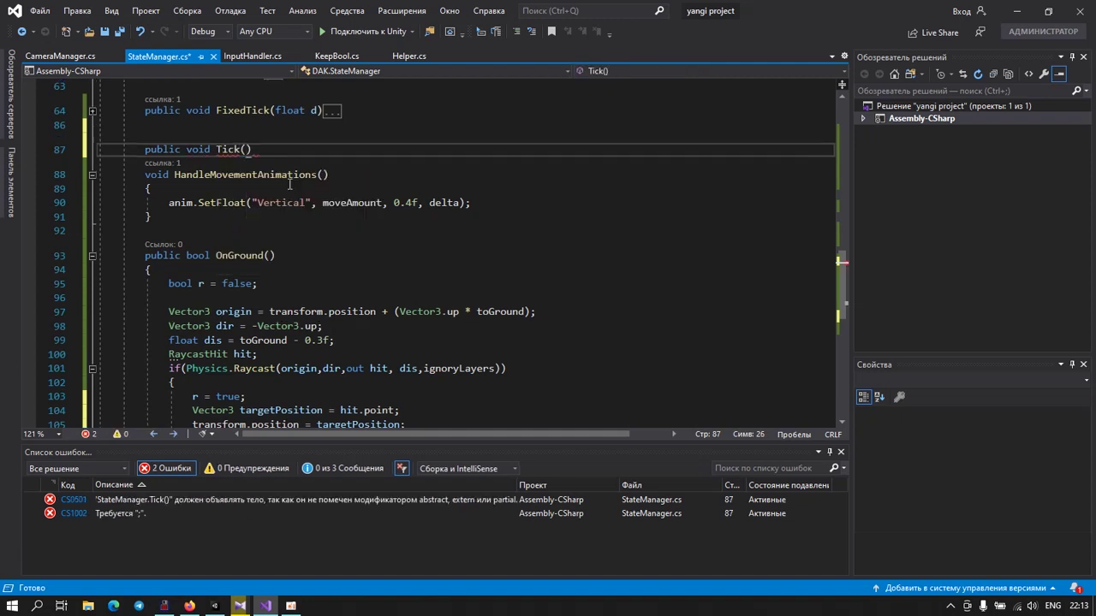
type("float")
type(" d) {")
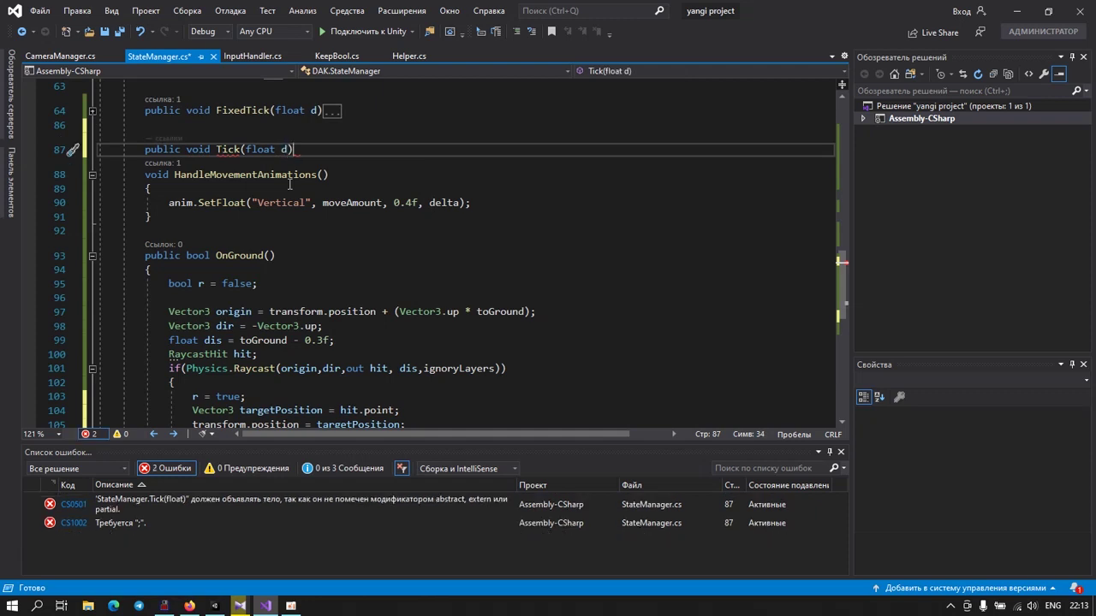
key("Return")
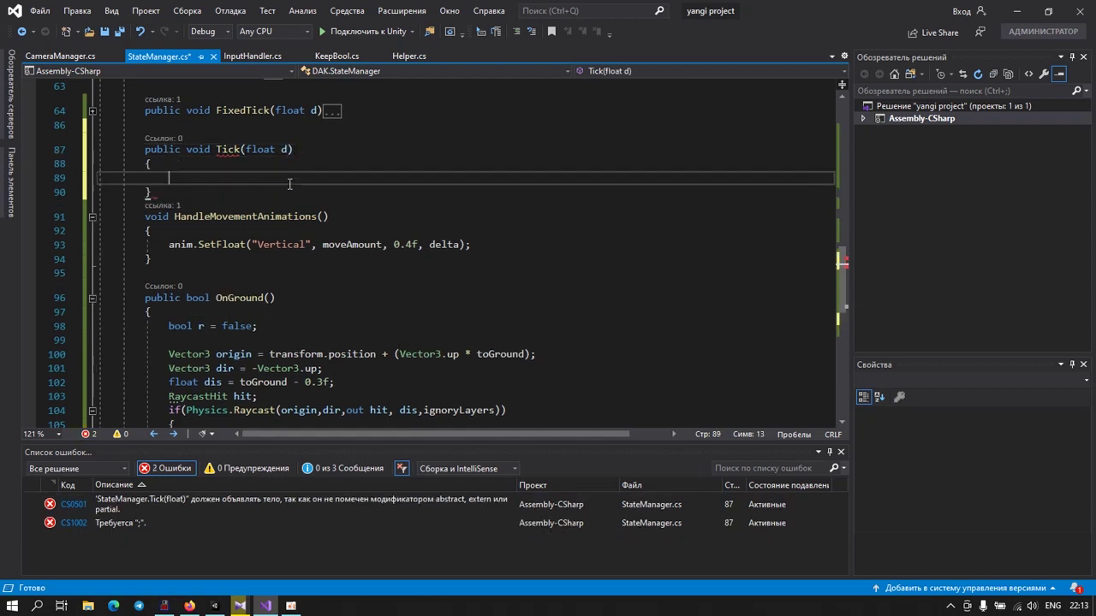
type("delta = d;")
Step: Make Tick assign 'onGround = OnGround();' after the delta line
key("Return")
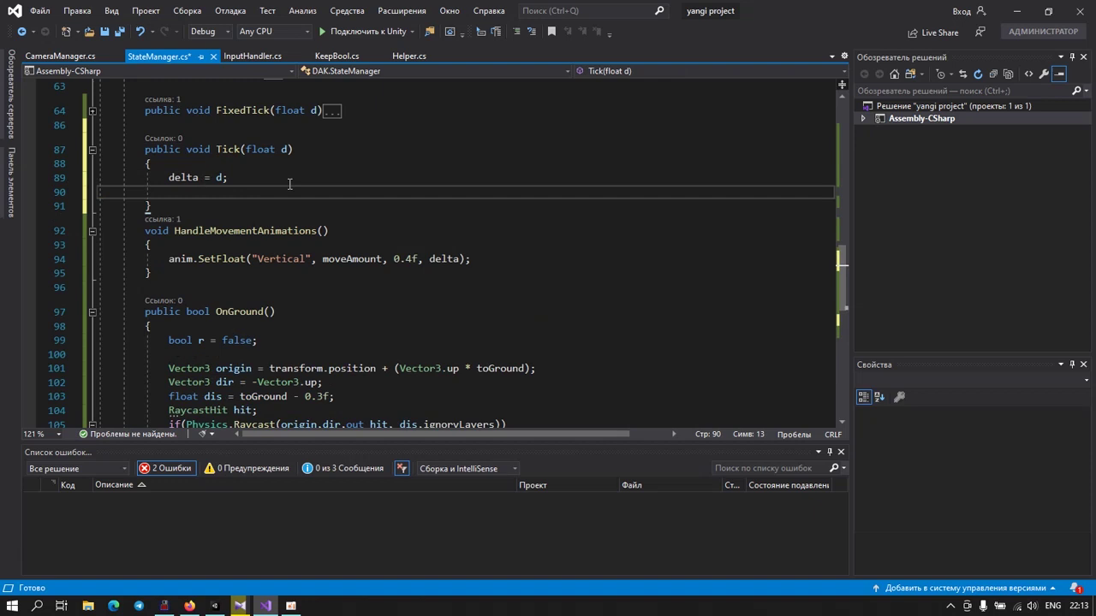
type("ound")
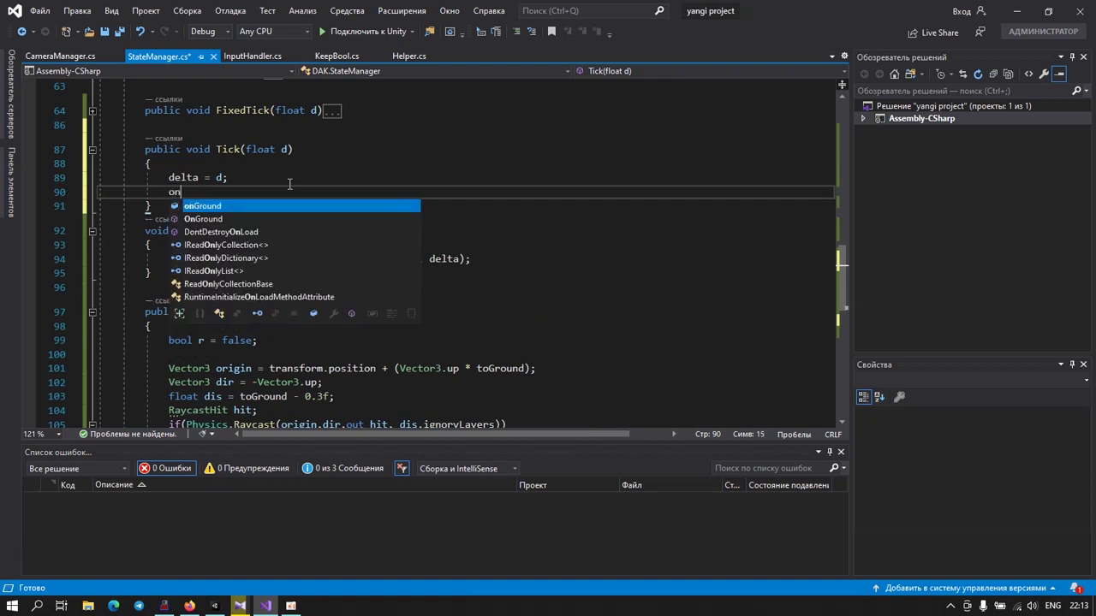
type("=")
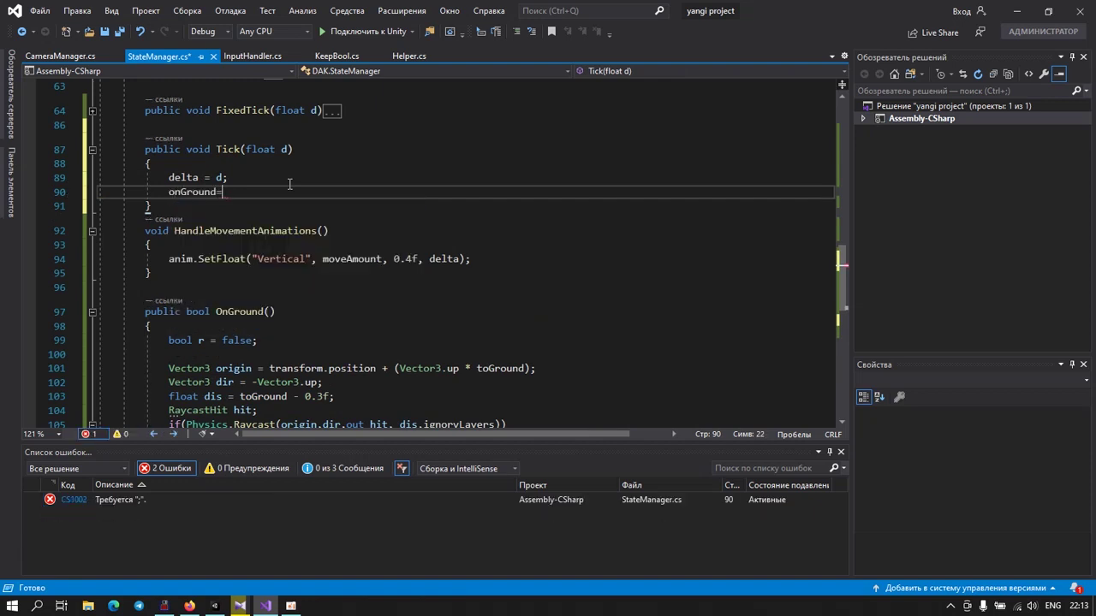
type("O")
key("Tab")
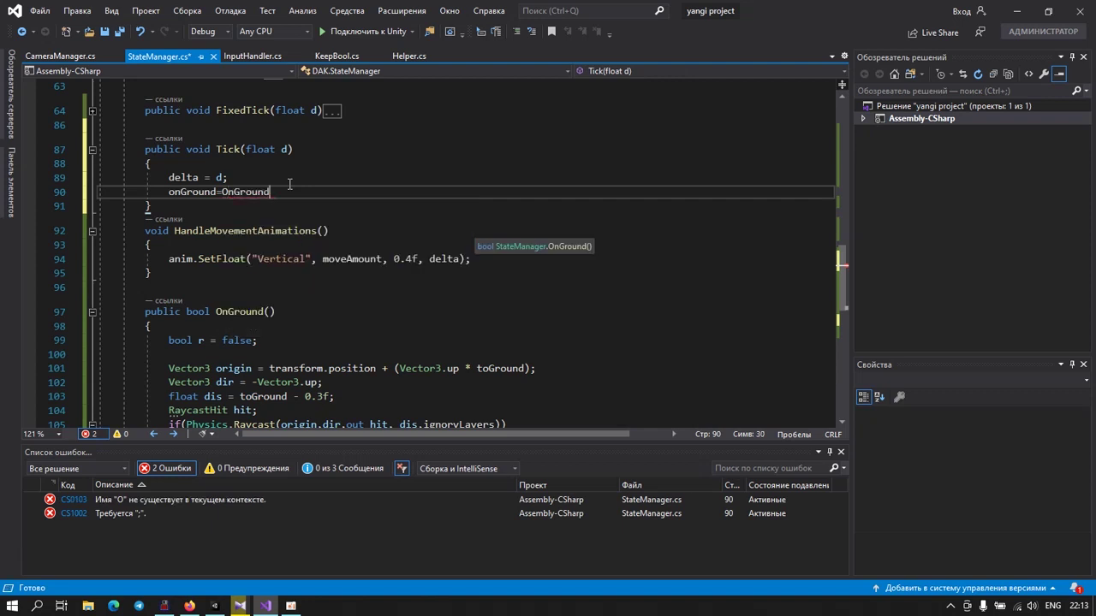
type("(")
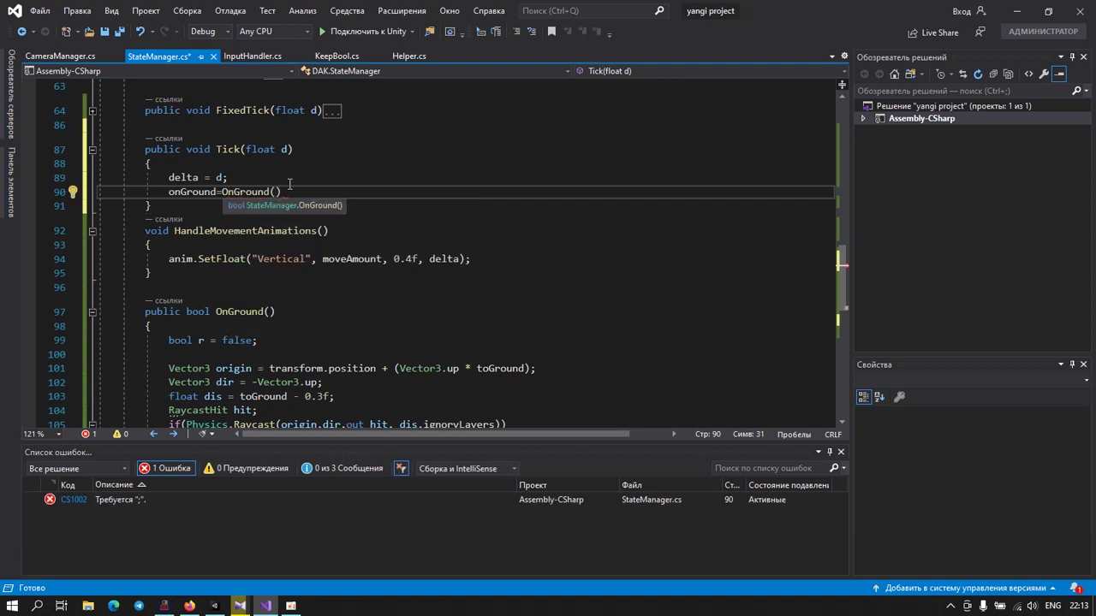
type(");")
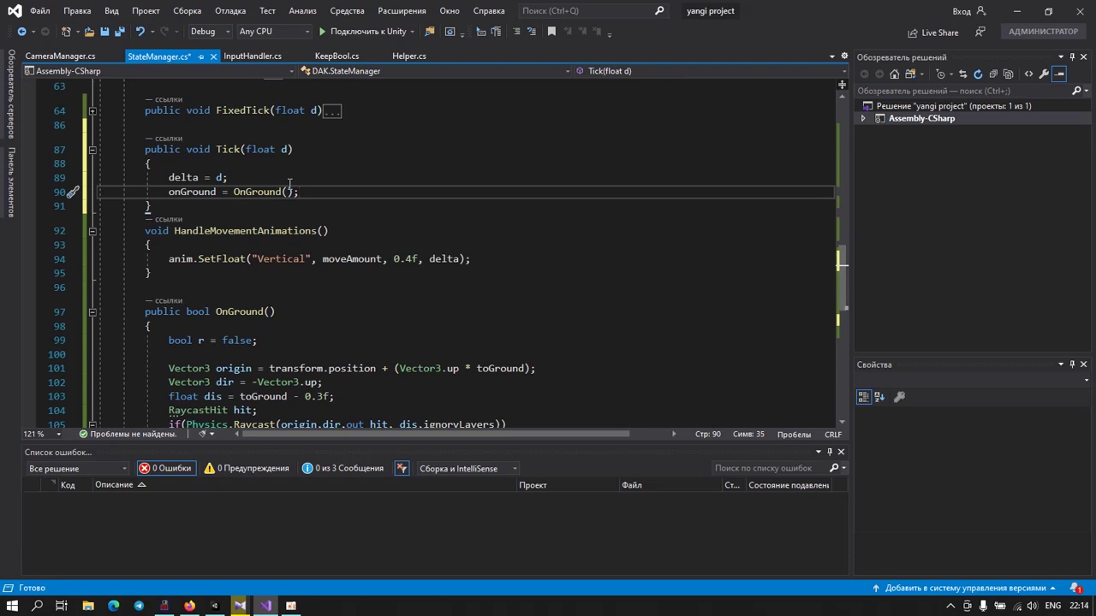
key("alt+Tab")
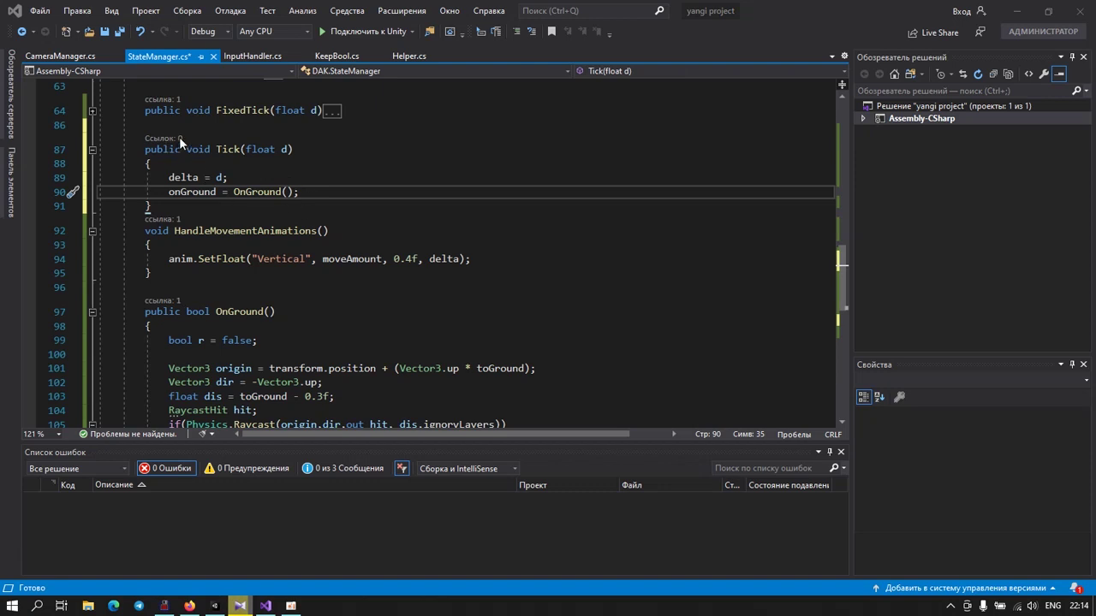
scroll(200, 191, "up", 1)
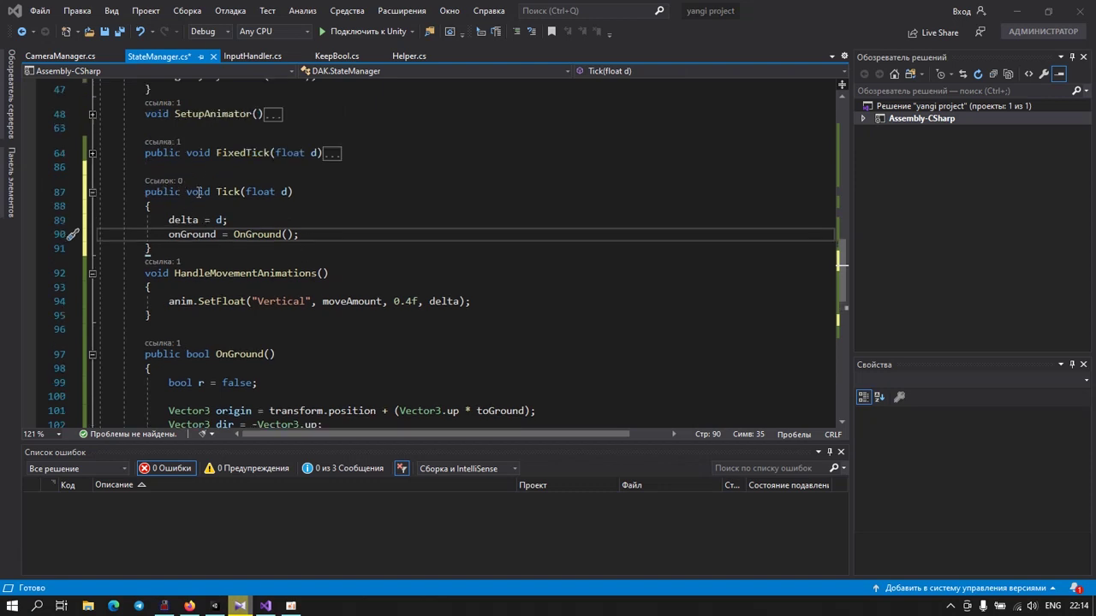
scroll(196, 184, "up", 1)
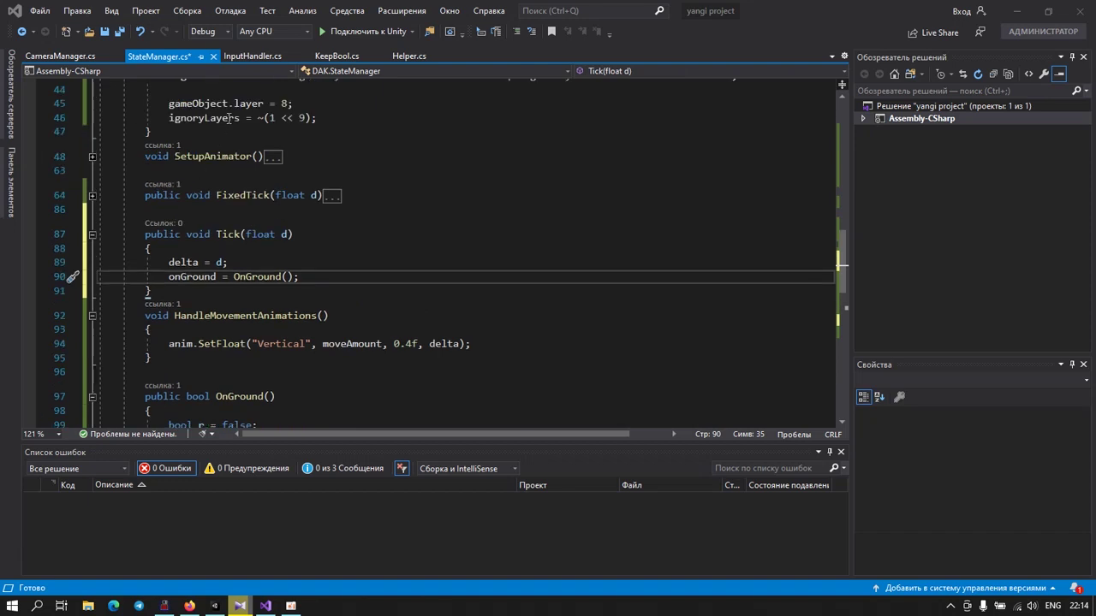
Step: Uncomment the Update method in InputHandler.cs by removing its /* and */ markers
left_click(250, 55)
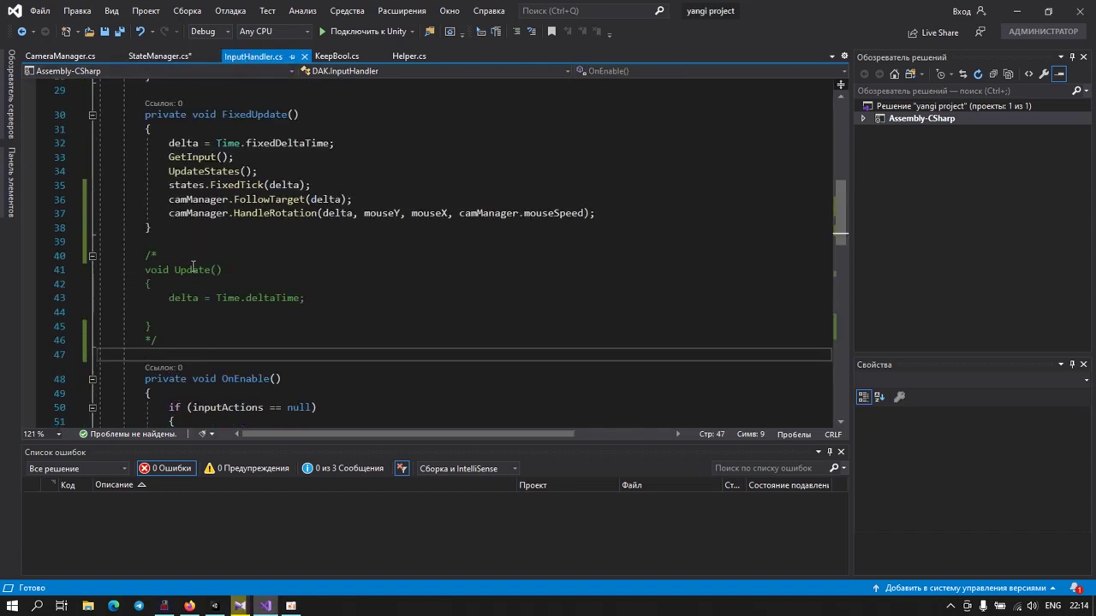
left_click(144, 256)
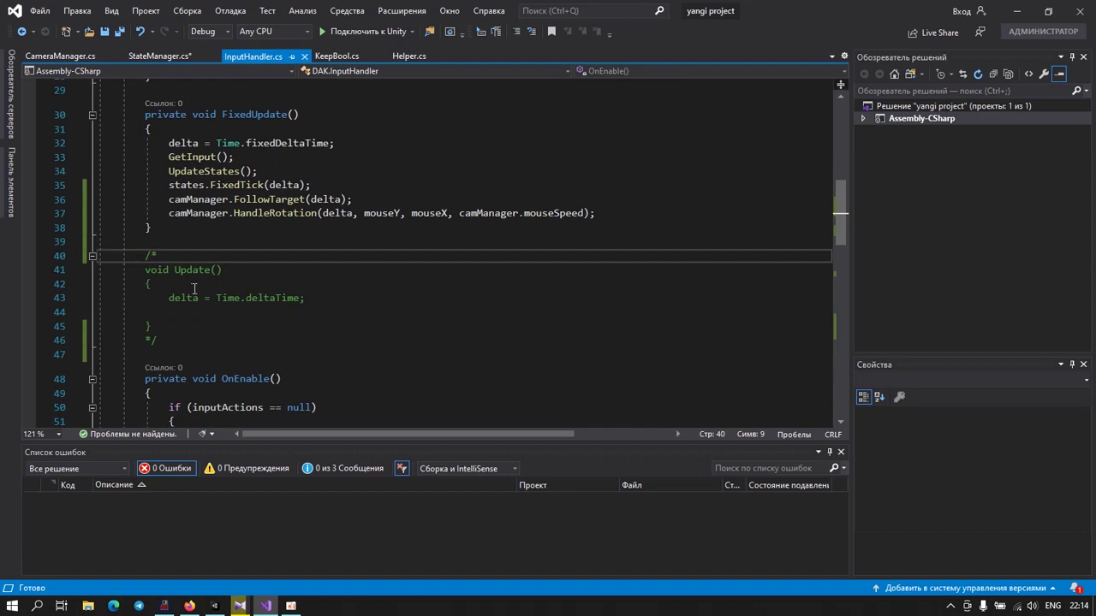
key("Delete")
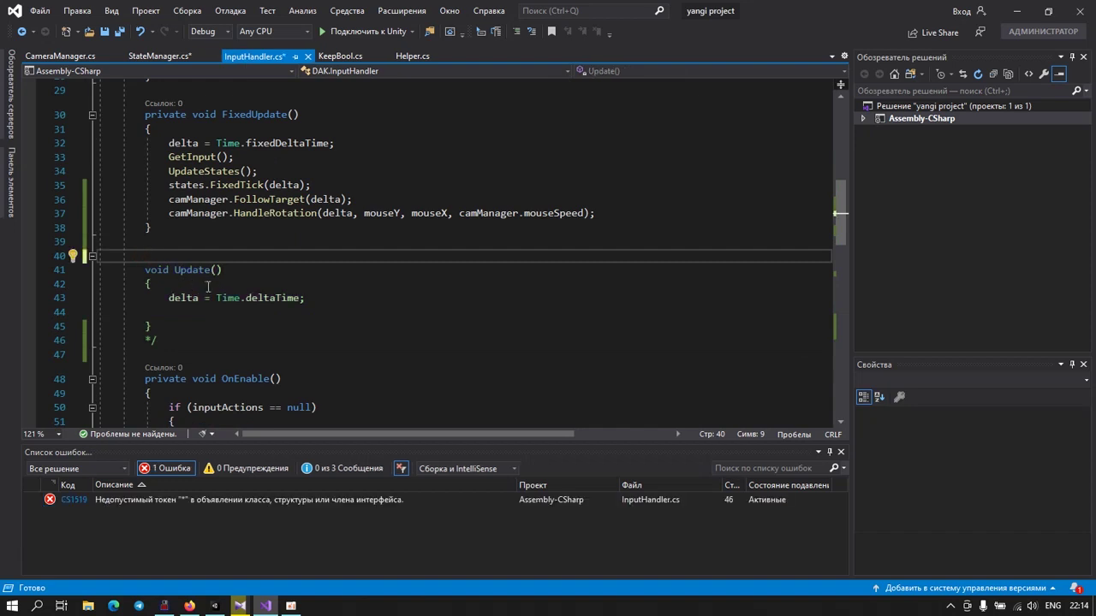
left_click(145, 350)
key("Delete")
key("Delete")
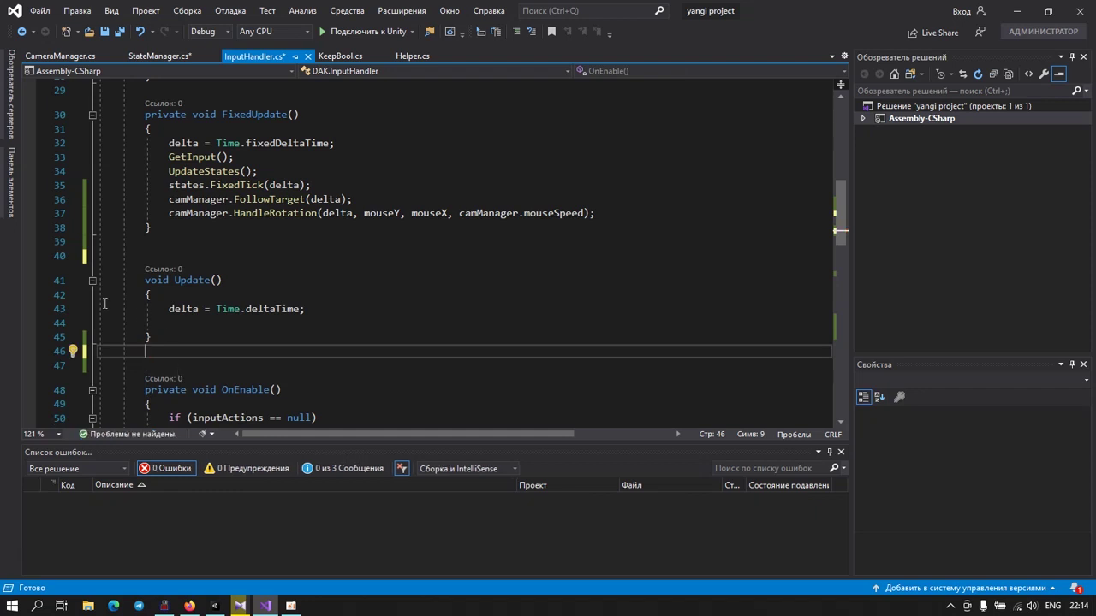
Step: Add 'states.Tick(delta);' inside Update and save all scripts
left_click(168, 322)
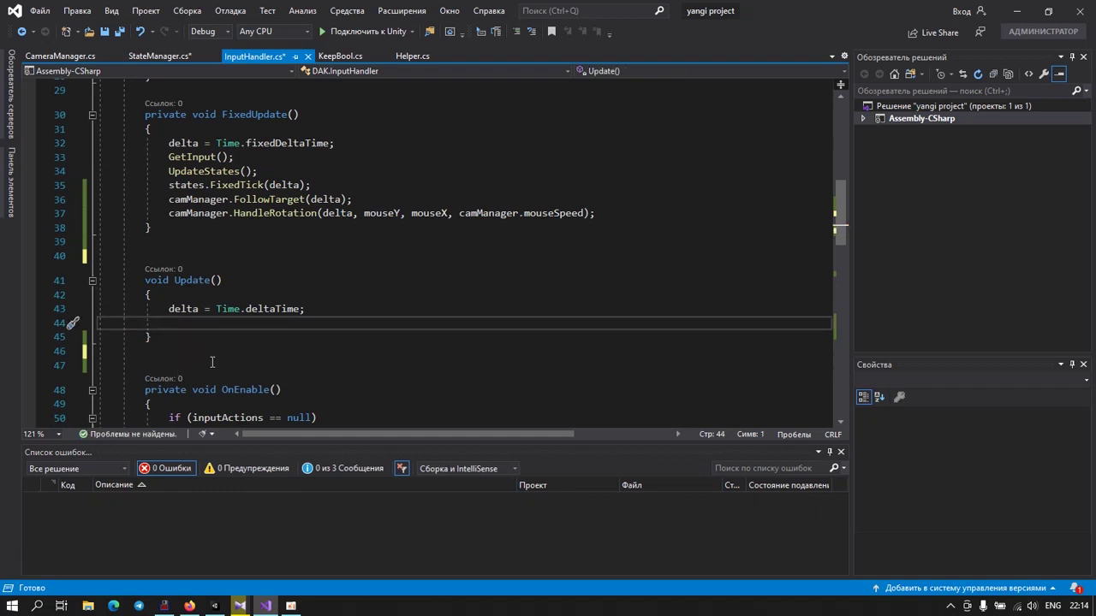
key("Tab")
type("states.")
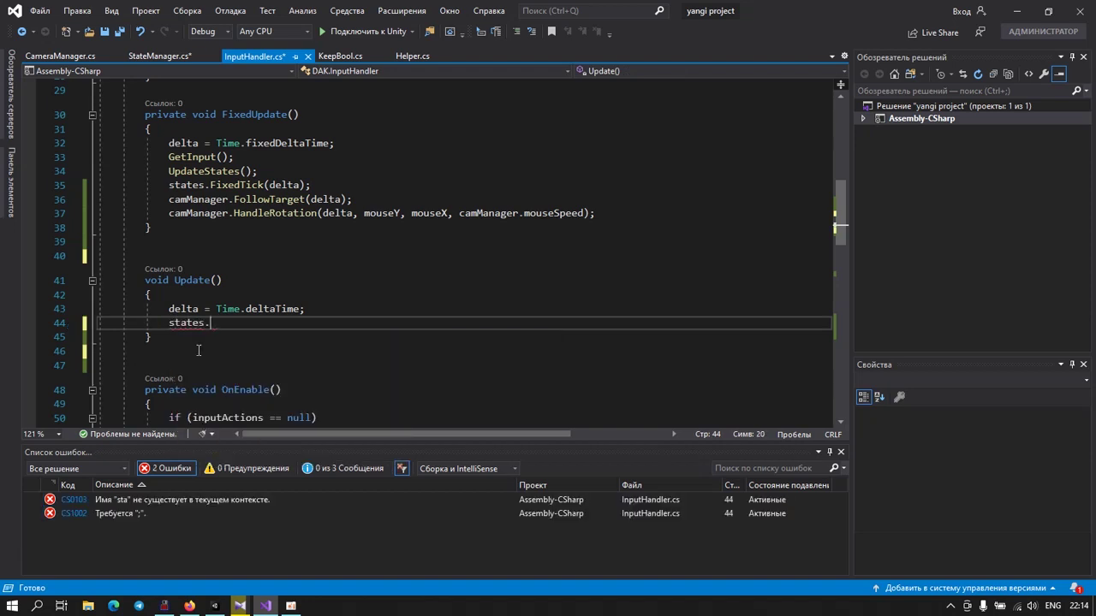
type("T")
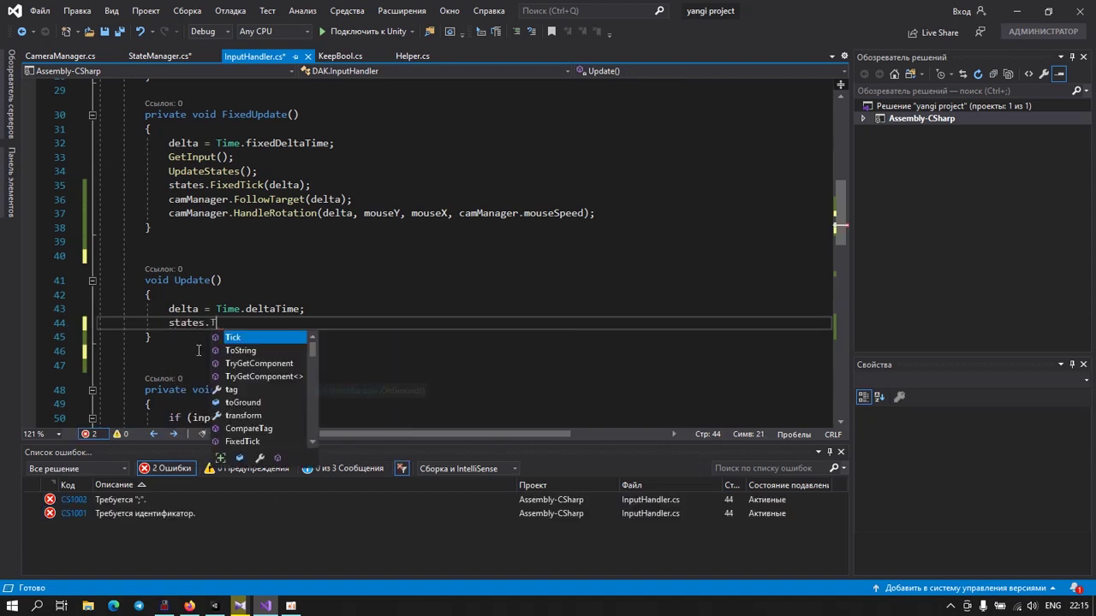
type("ick(")
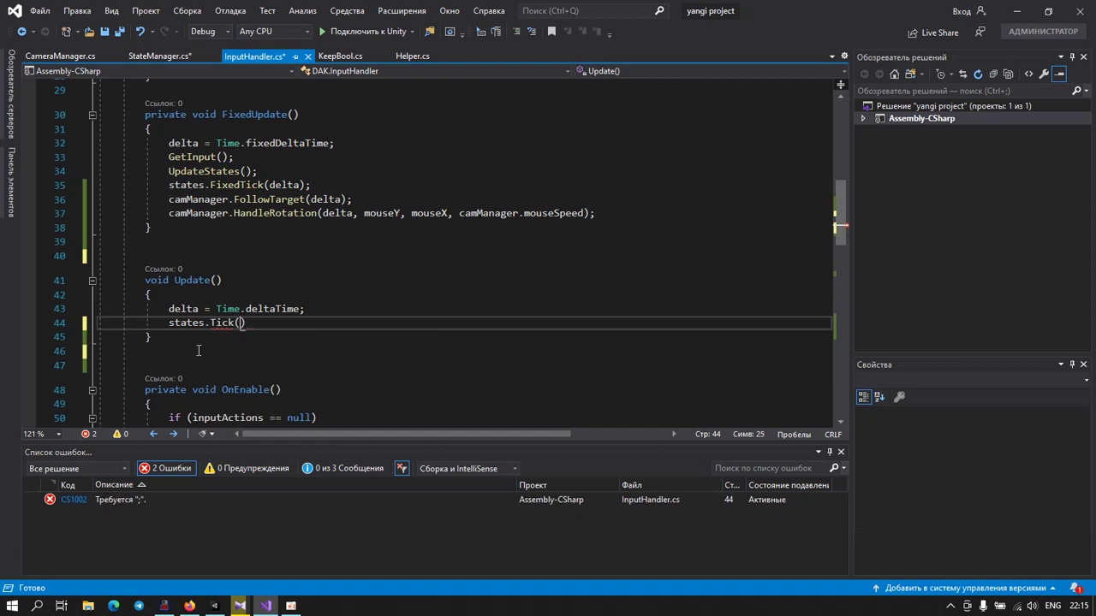
type("delta)")
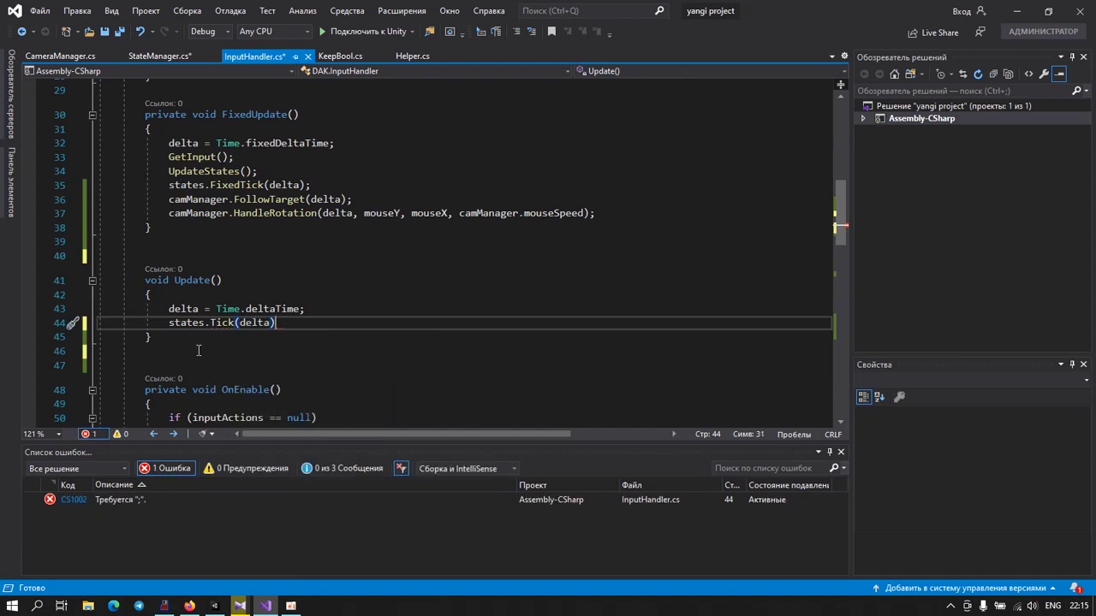
type(";")
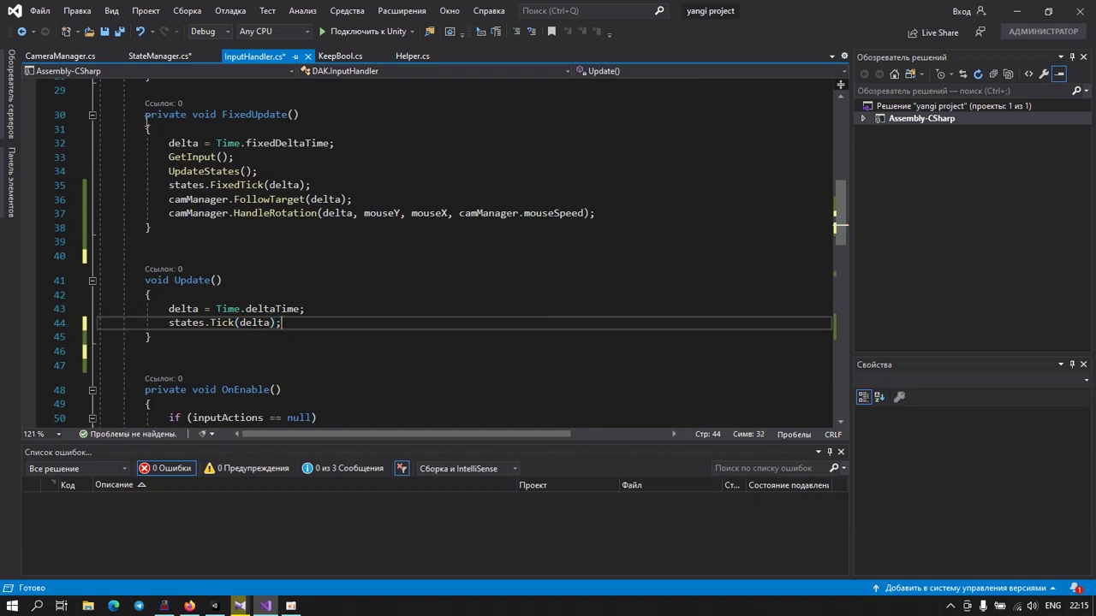
left_click(123, 37)
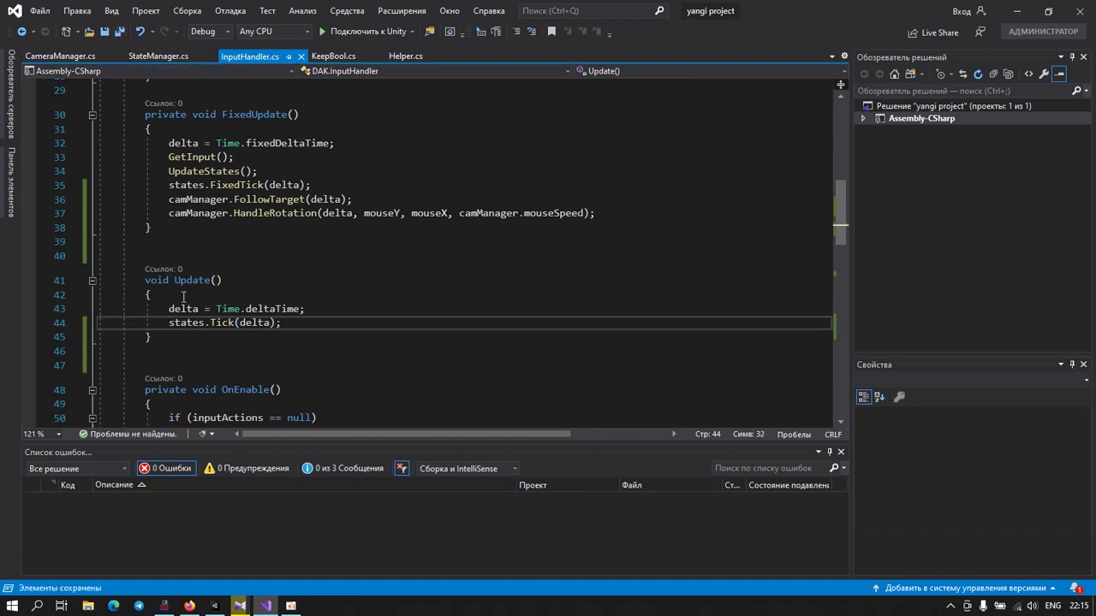
Step: Play the scene in Unity, run the ninja forward with W and attack, then stop play mode
left_click(215, 608)
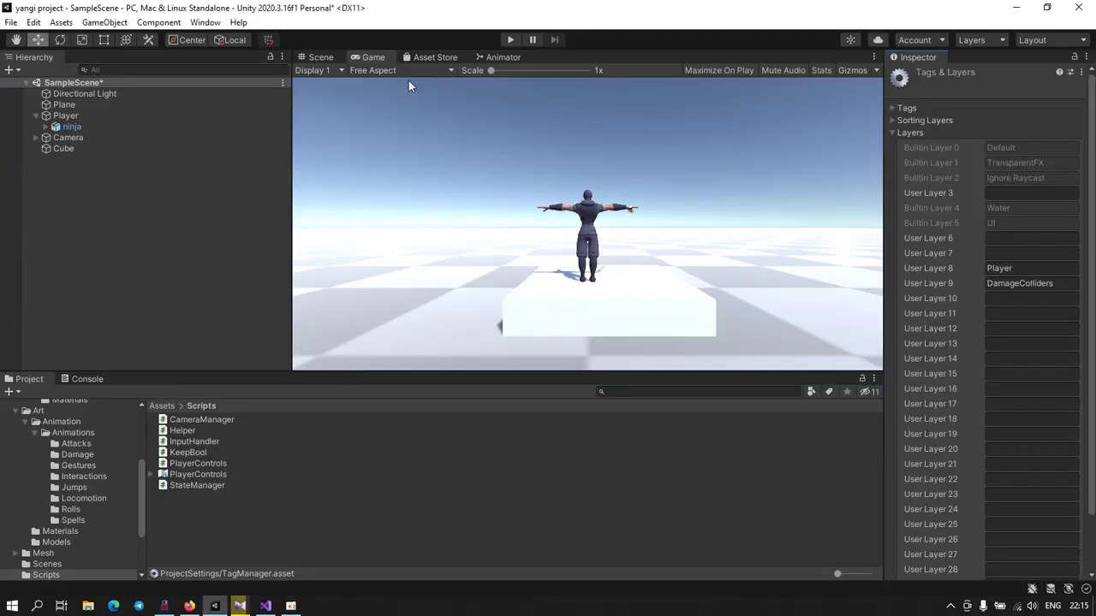
left_click(511, 40)
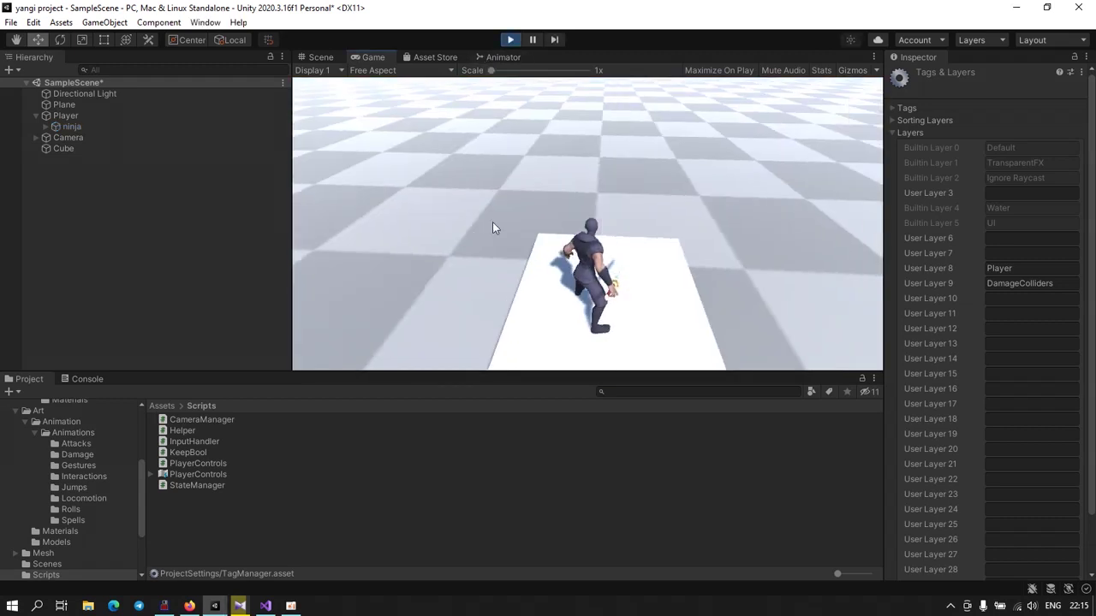
key("w")
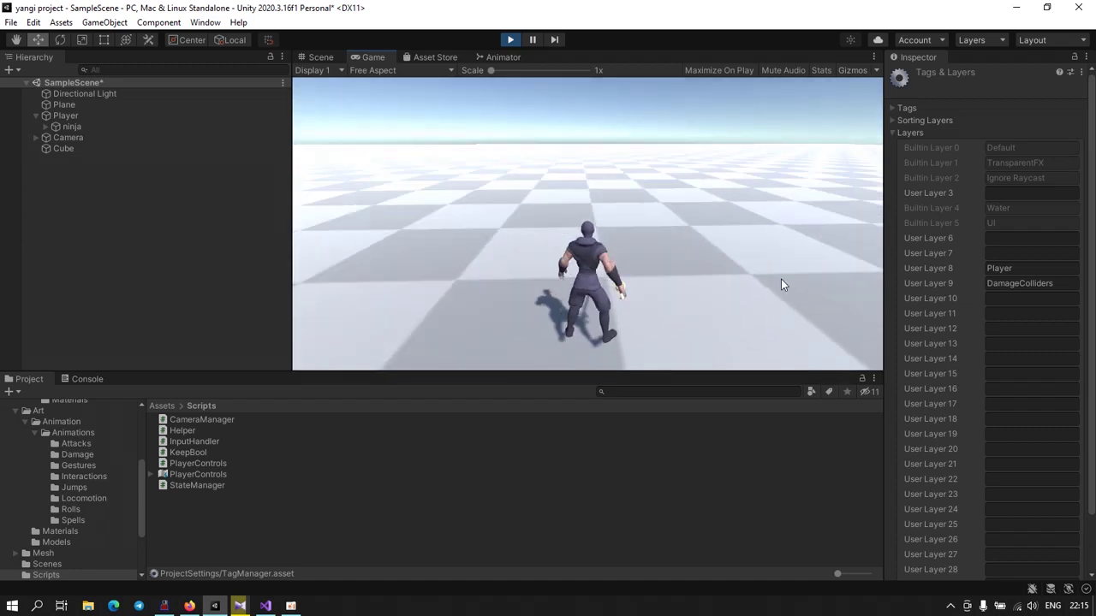
key("w")
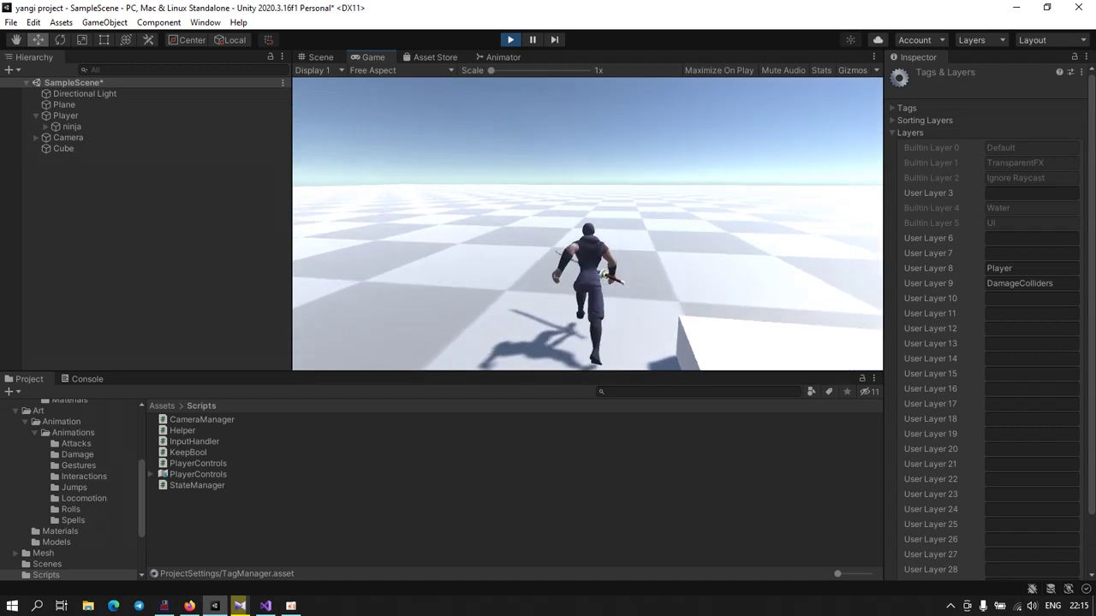
left_click(412, 237)
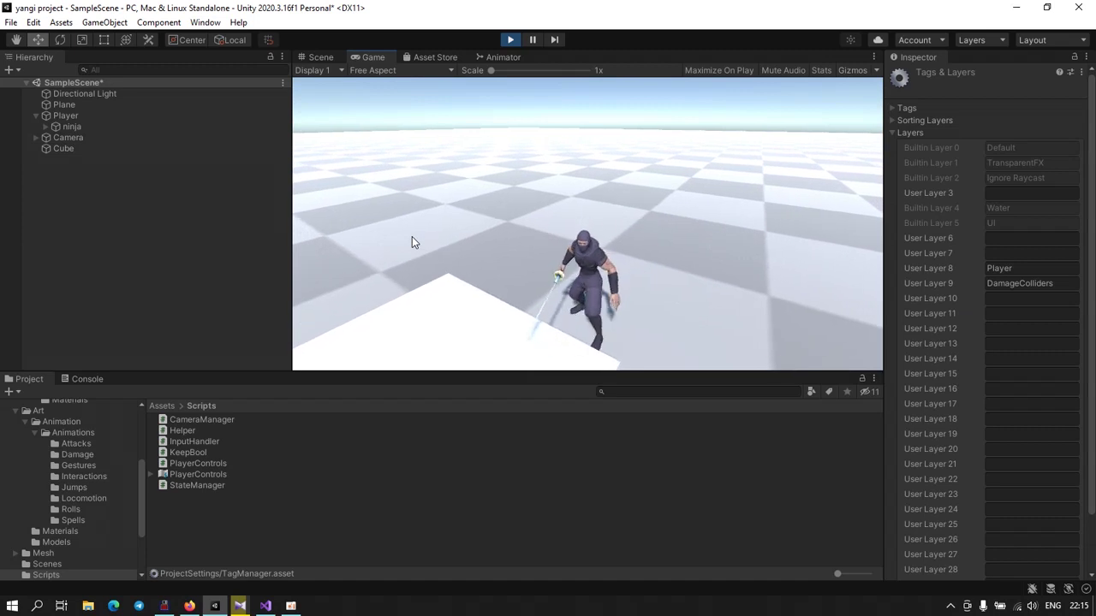
key("w")
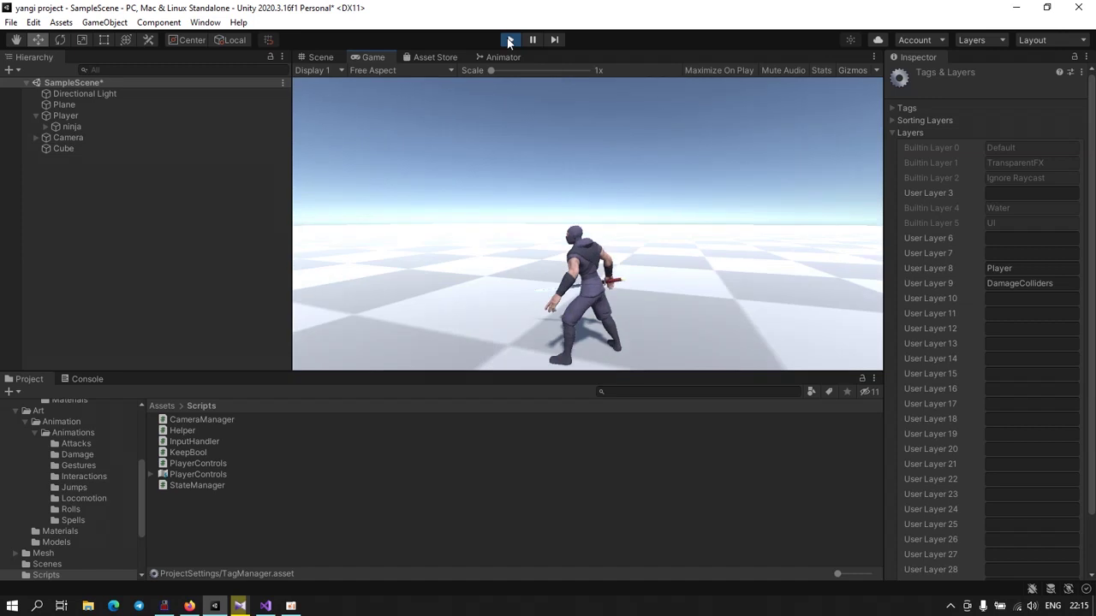
left_click(508, 40)
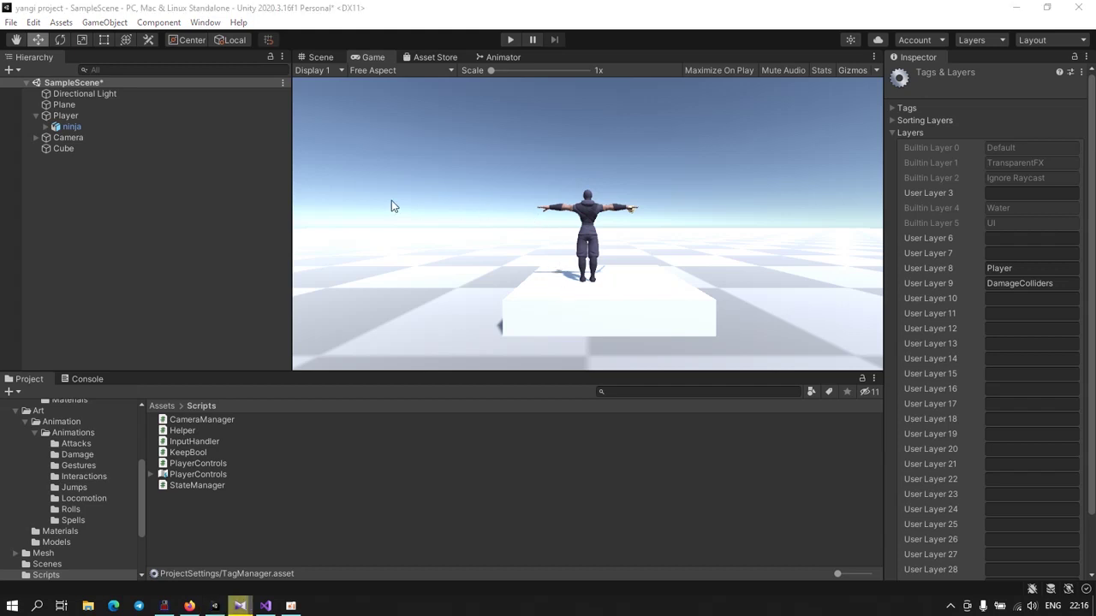
left_click(265, 606)
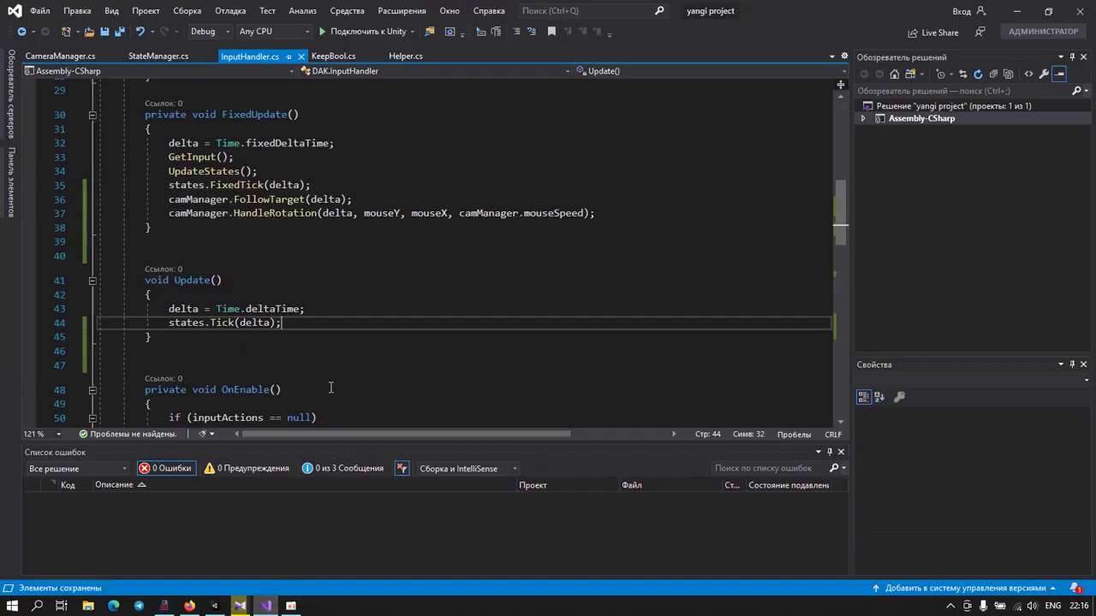
Step: Bring up StateManager.cs and scroll down to the OnGround() raycast method
scroll(330, 387, "up", 3)
scroll(334, 387, "up", 2)
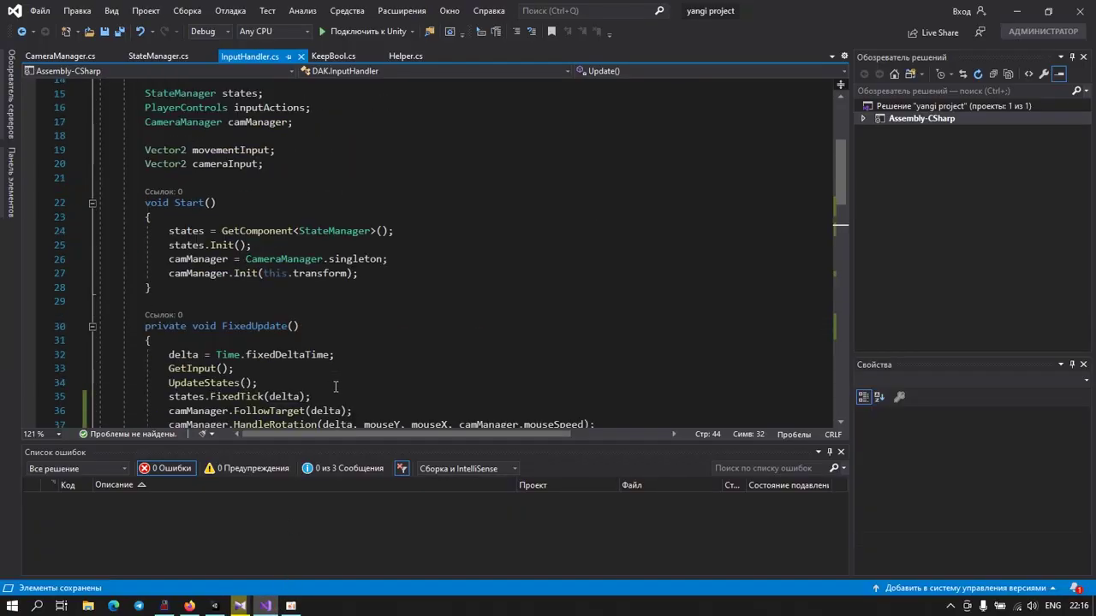
scroll(364, 306, "down", 5)
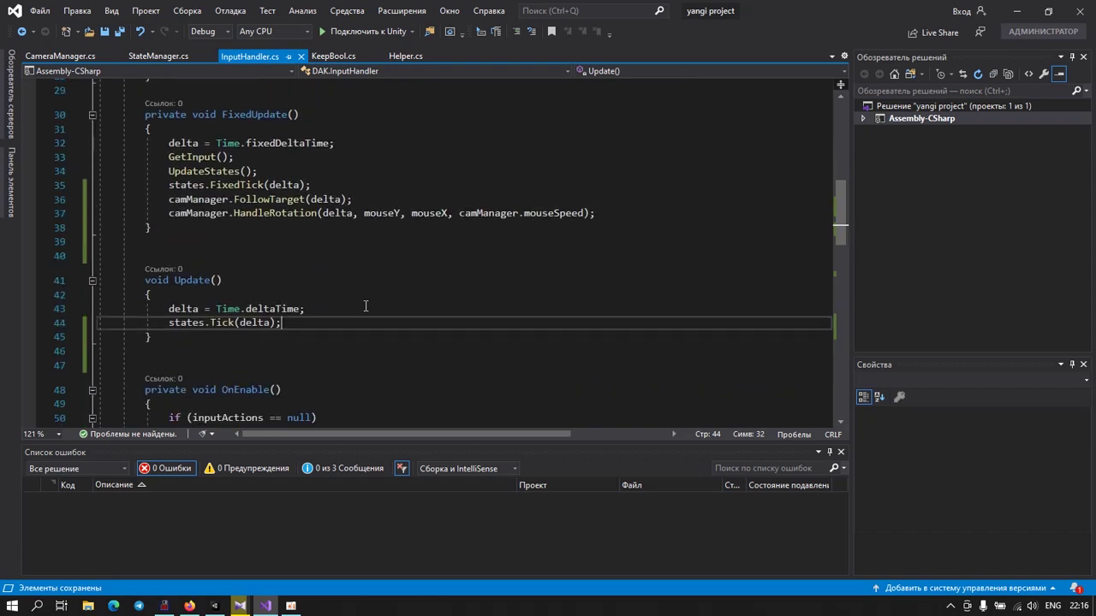
scroll(364, 305, "down", 4)
scroll(364, 307, "down", 1)
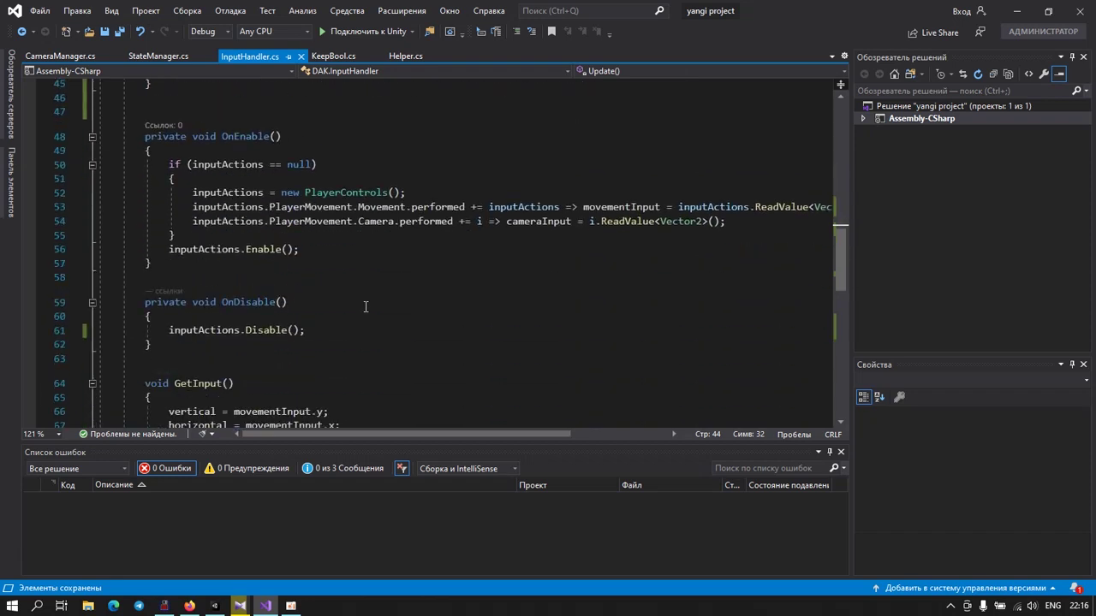
scroll(367, 306, "down", 2)
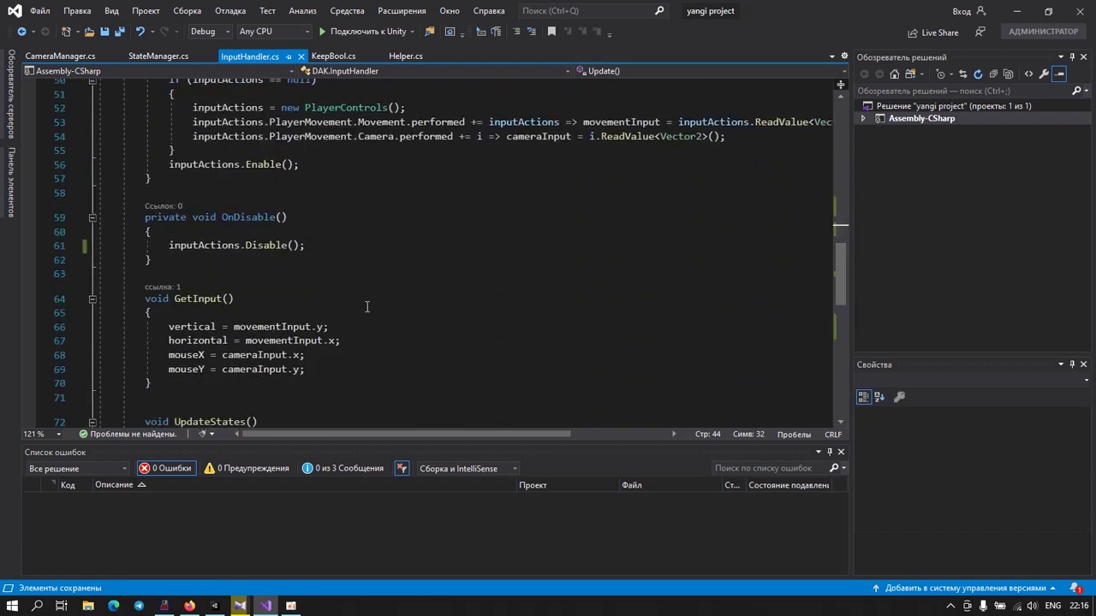
scroll(367, 306, "down", 1)
scroll(367, 307, "down", 2)
scroll(366, 307, "down", 1)
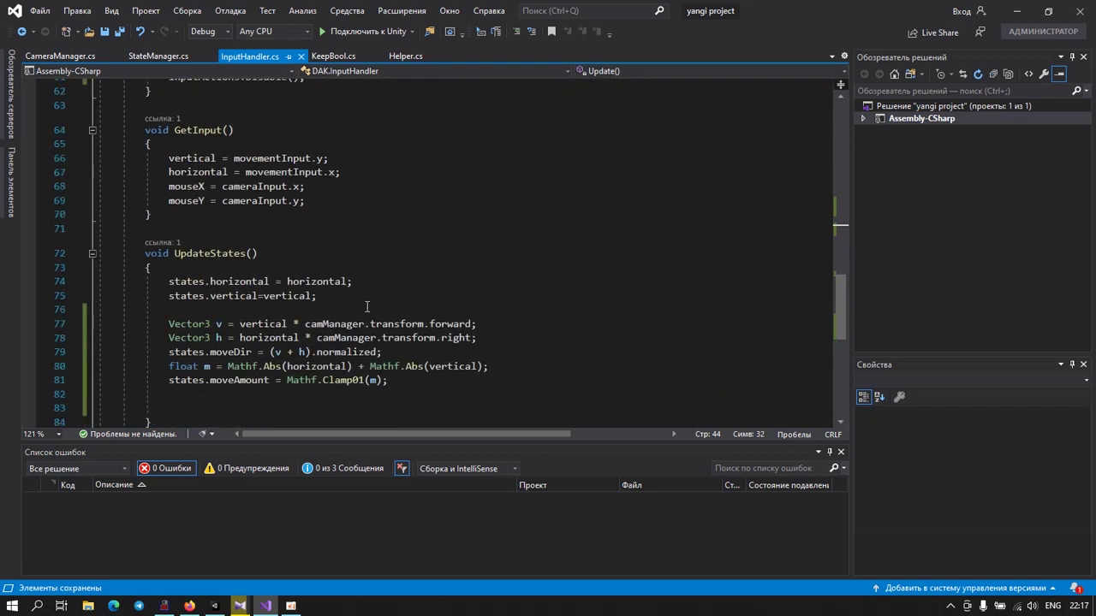
scroll(367, 306, "down", 1)
scroll(366, 307, "down", 2)
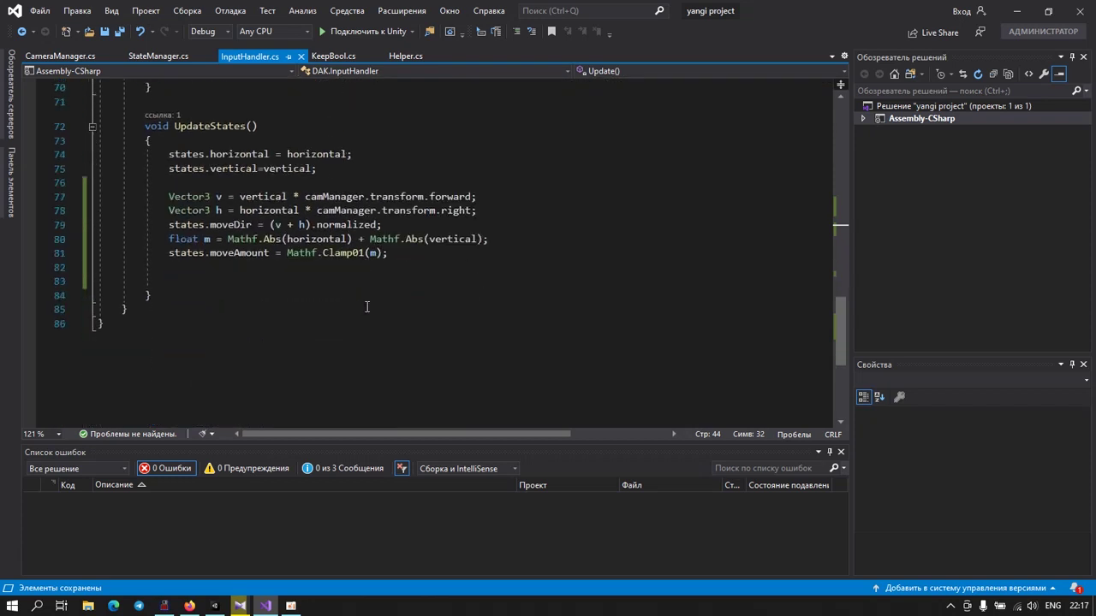
scroll(367, 307, "down", 1)
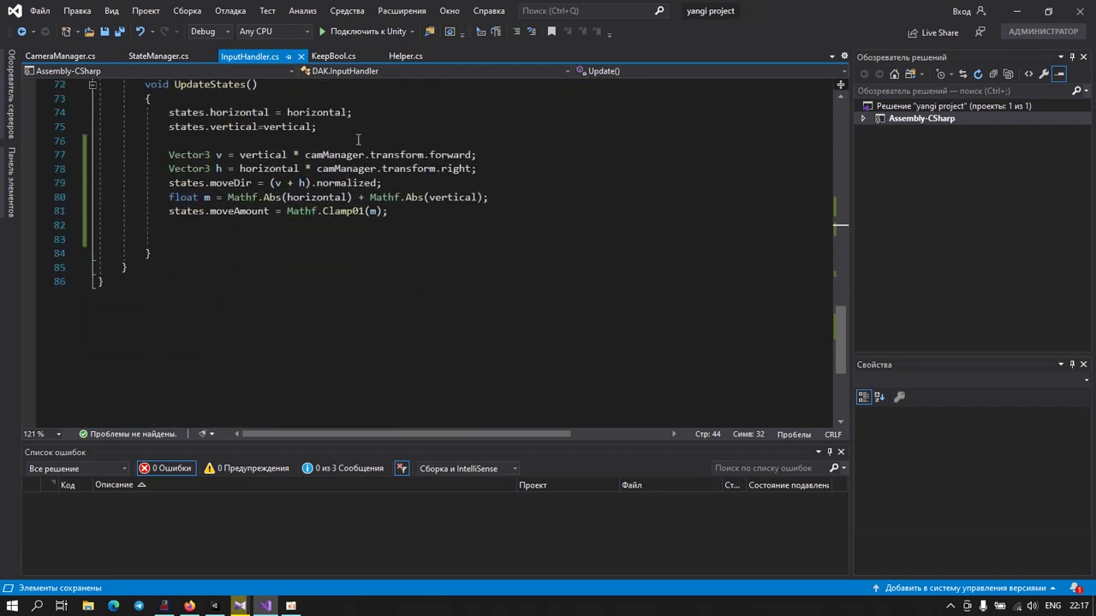
left_click(143, 55)
scroll(229, 241, "down", 4)
scroll(228, 242, "down", 1)
scroll(226, 255, "down", 1)
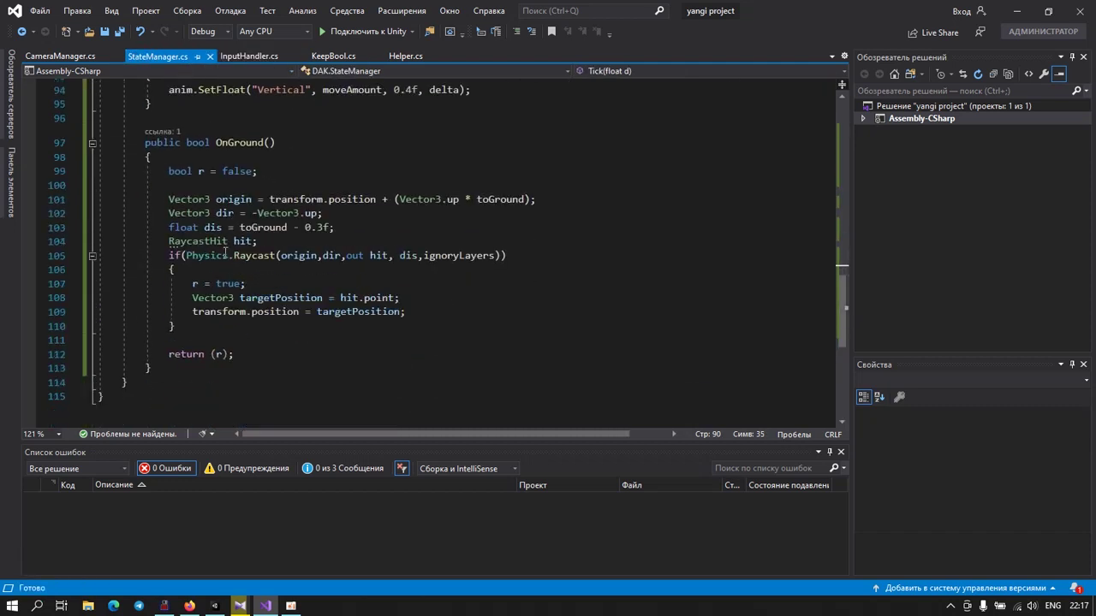
Step: Insert 'Debug.DrawRay(origin, dir * dis);' after 'RaycastHit hit;' and save all scripts
left_click(263, 243)
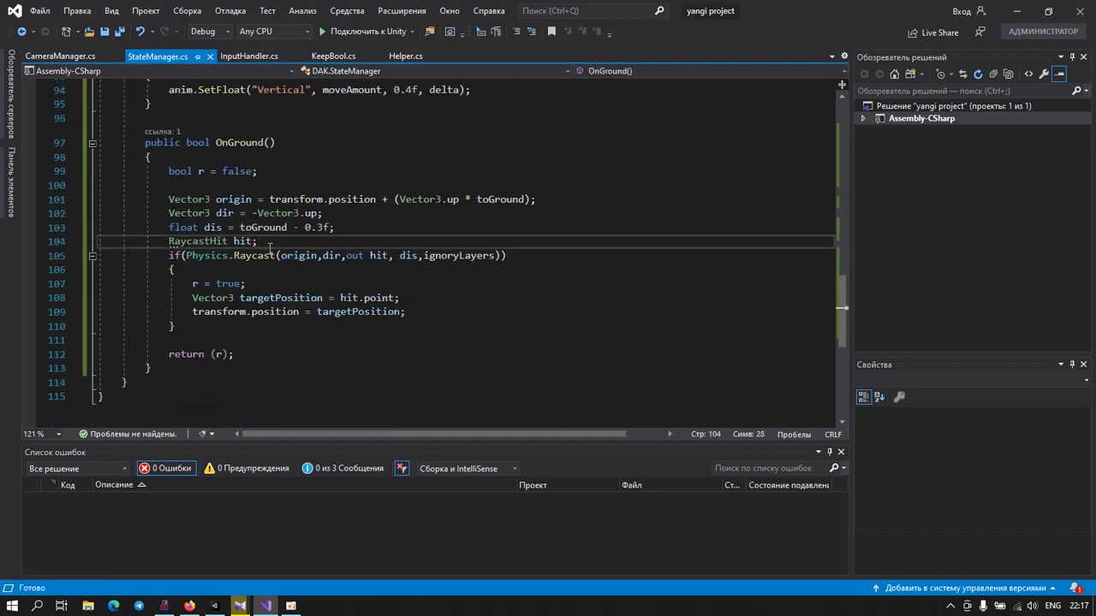
key("Return")
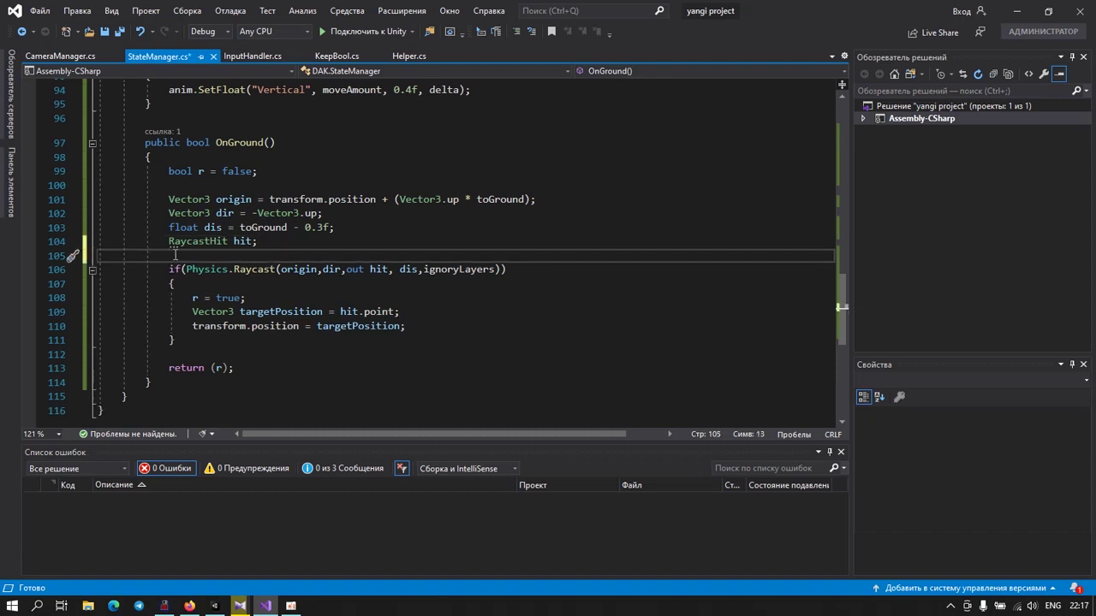
type("D")
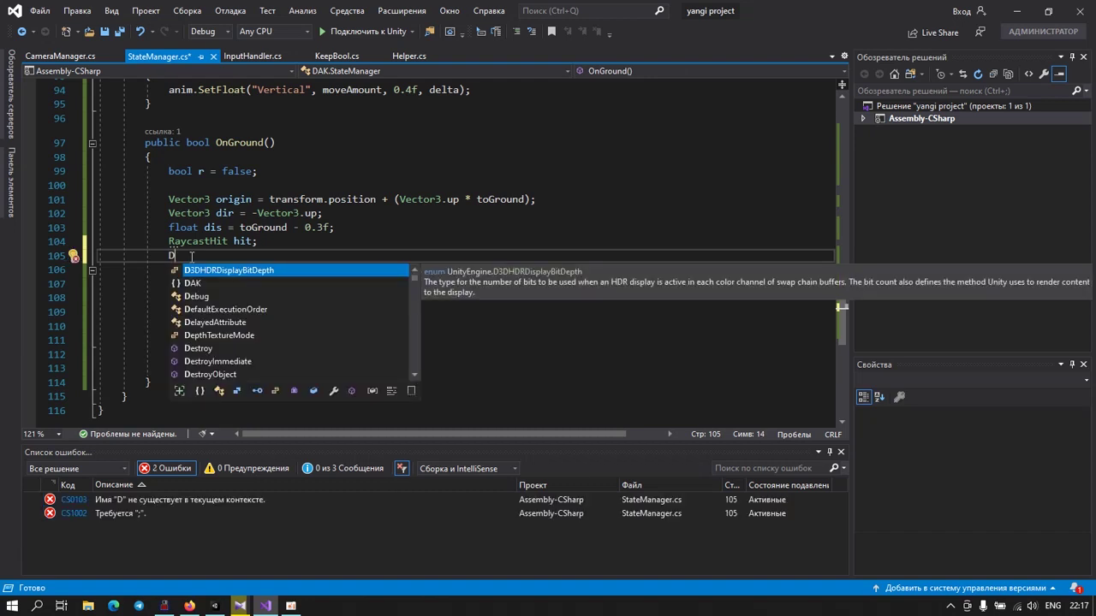
type("e")
key("Tab")
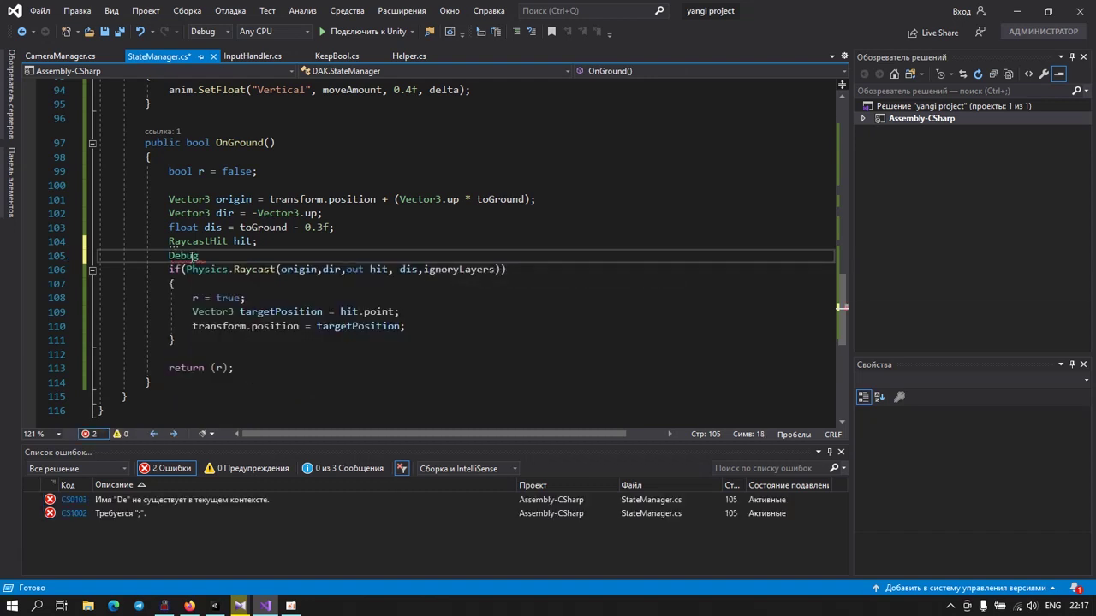
type(".")
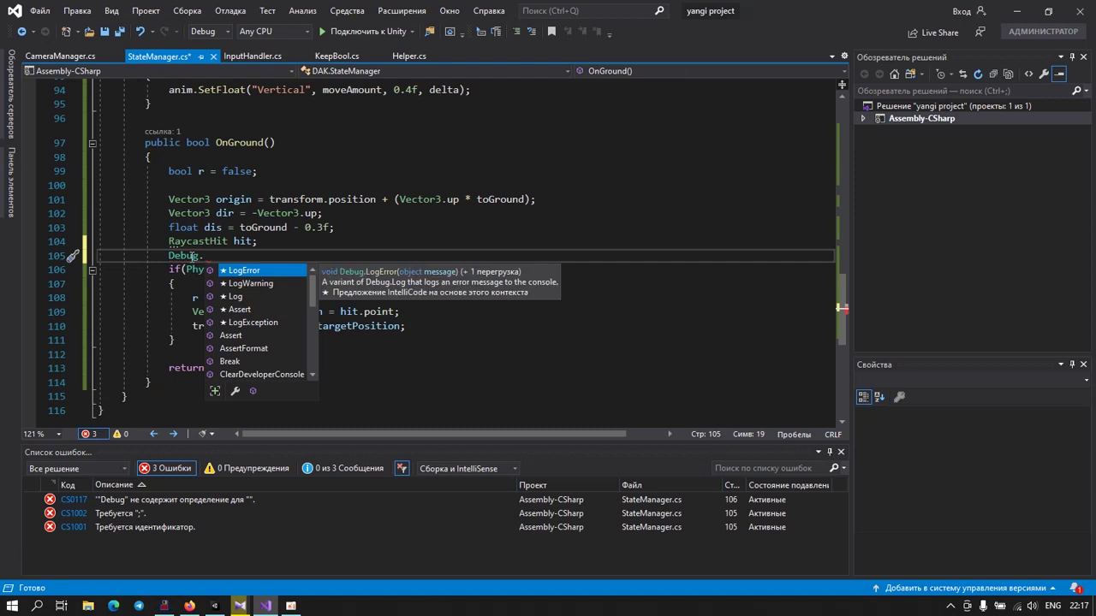
type("Draw")
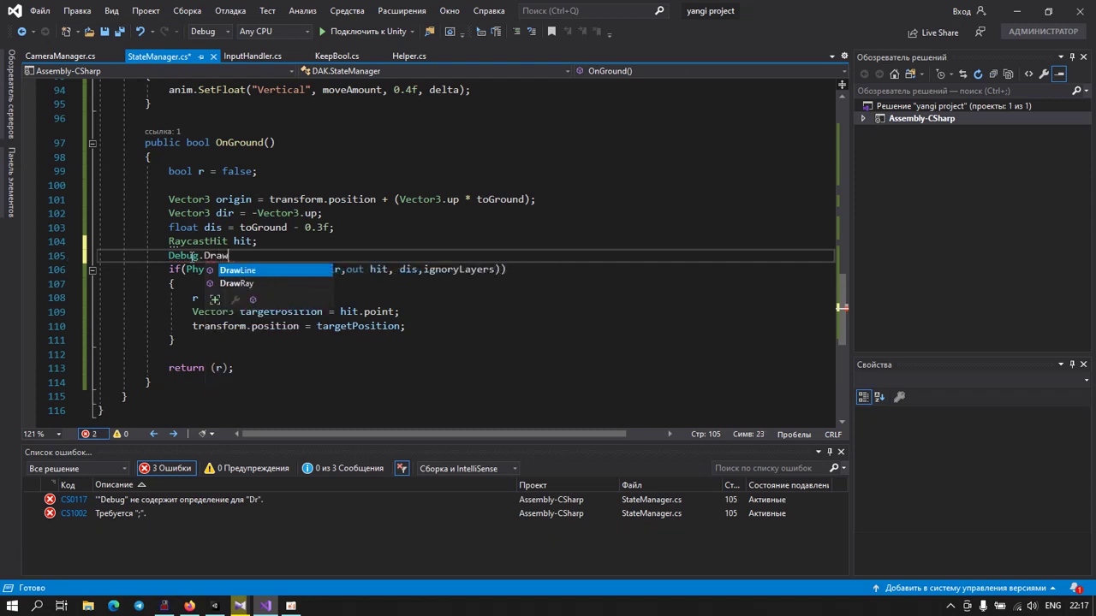
type("R")
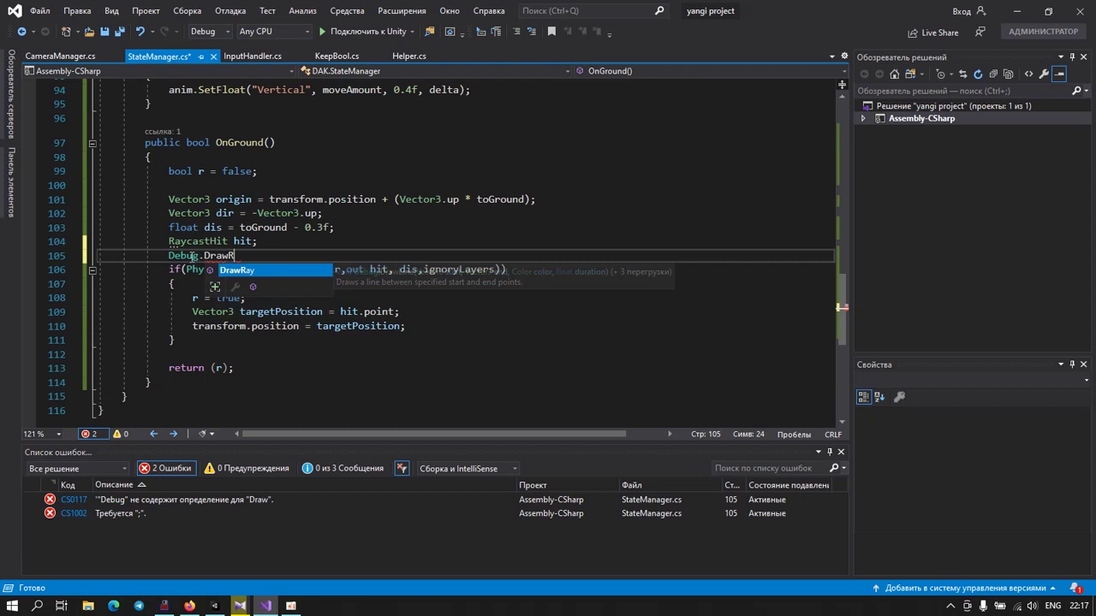
key("Tab")
type("(")
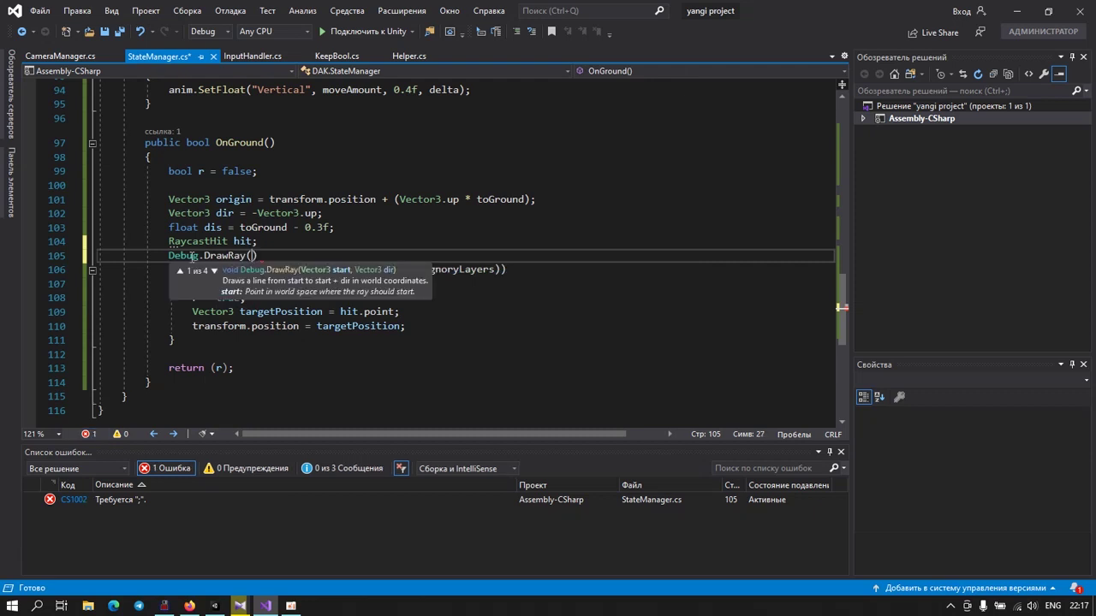
type("or")
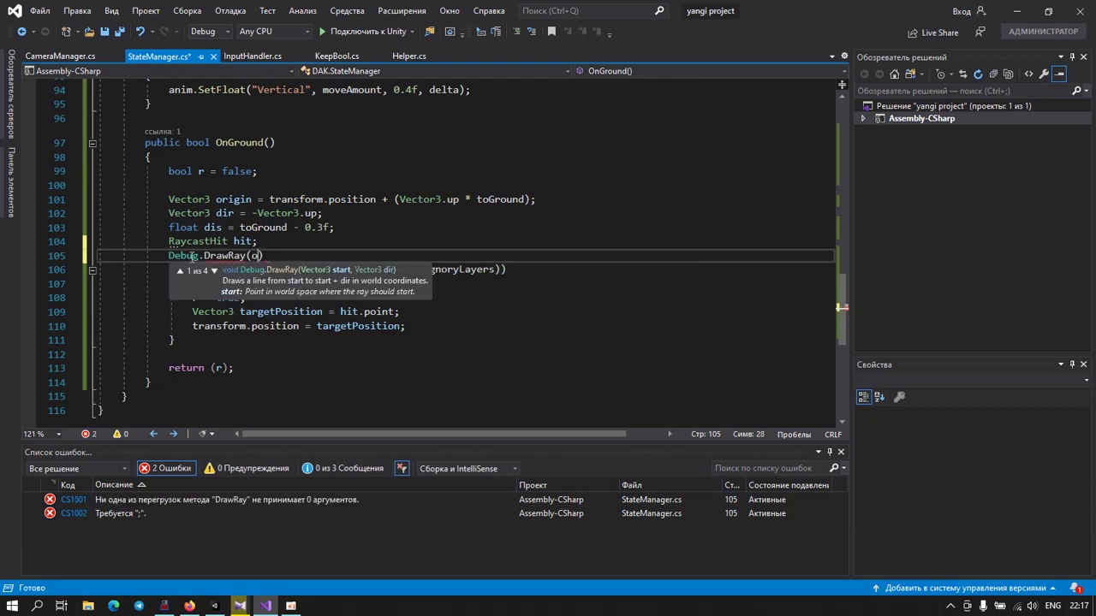
type("igi")
key("Tab")
type(",")
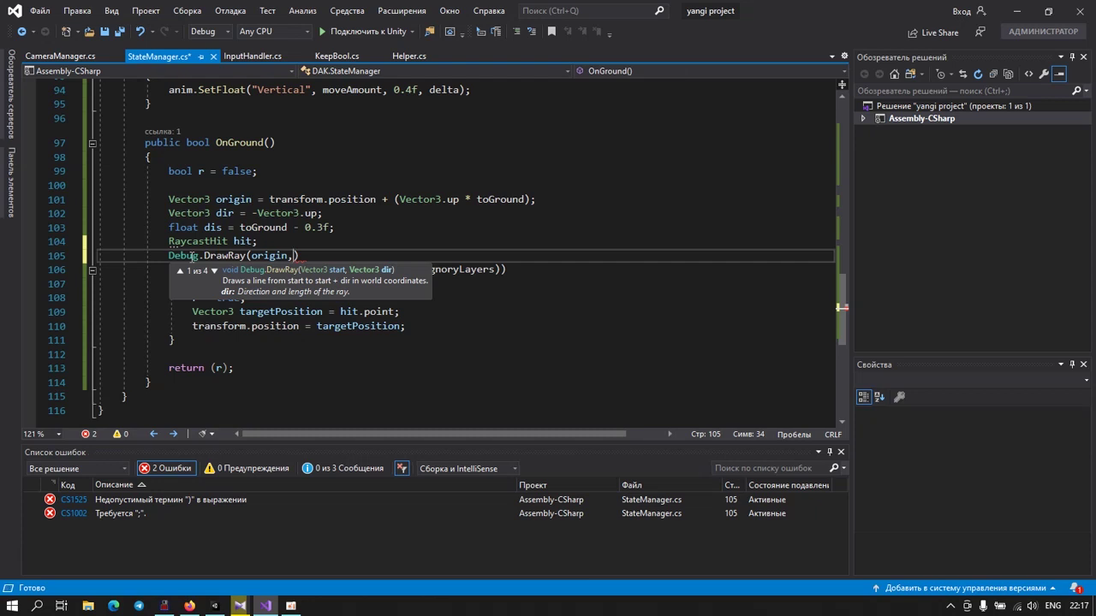
type("dir")
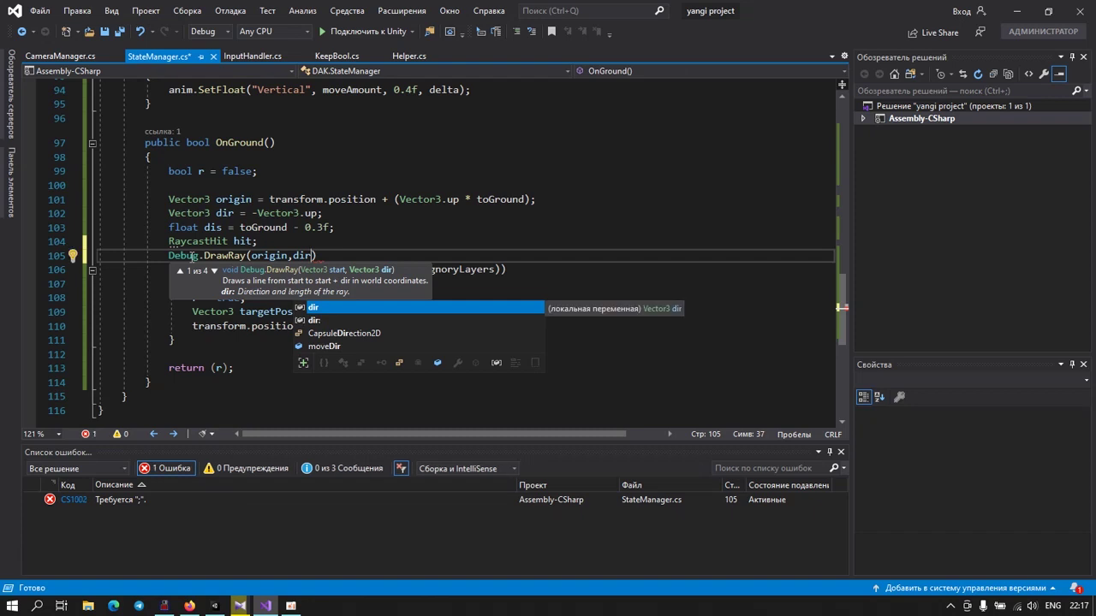
type("*")
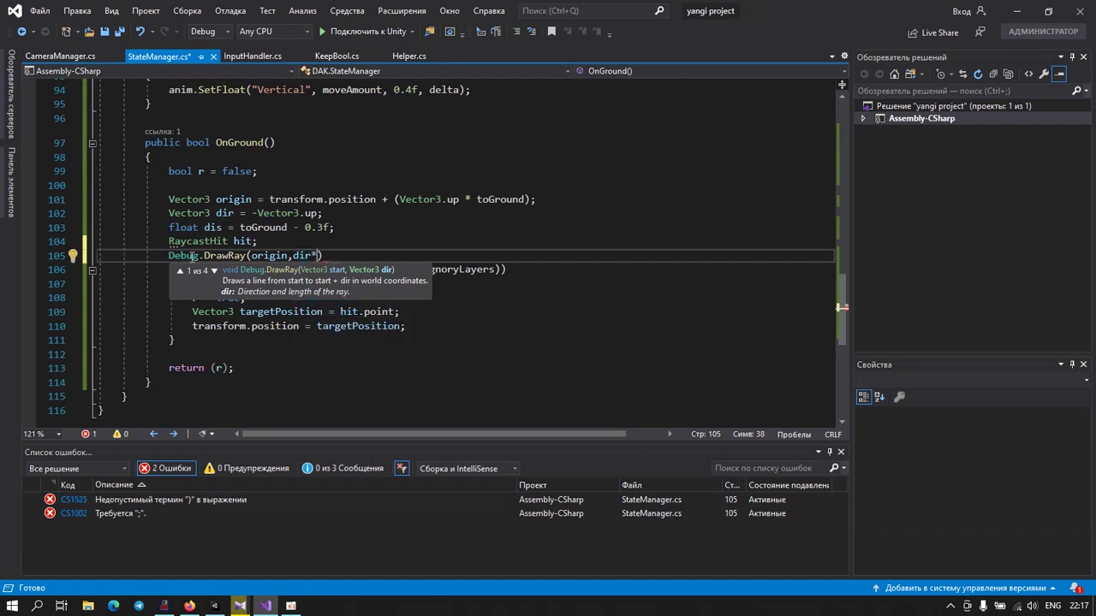
type("dis")
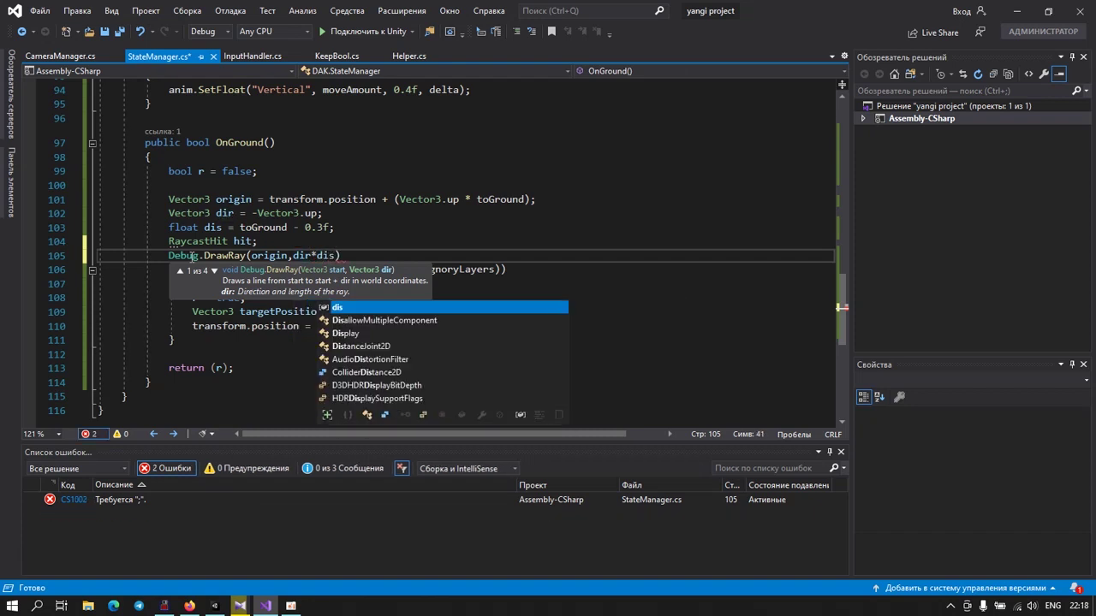
type(");")
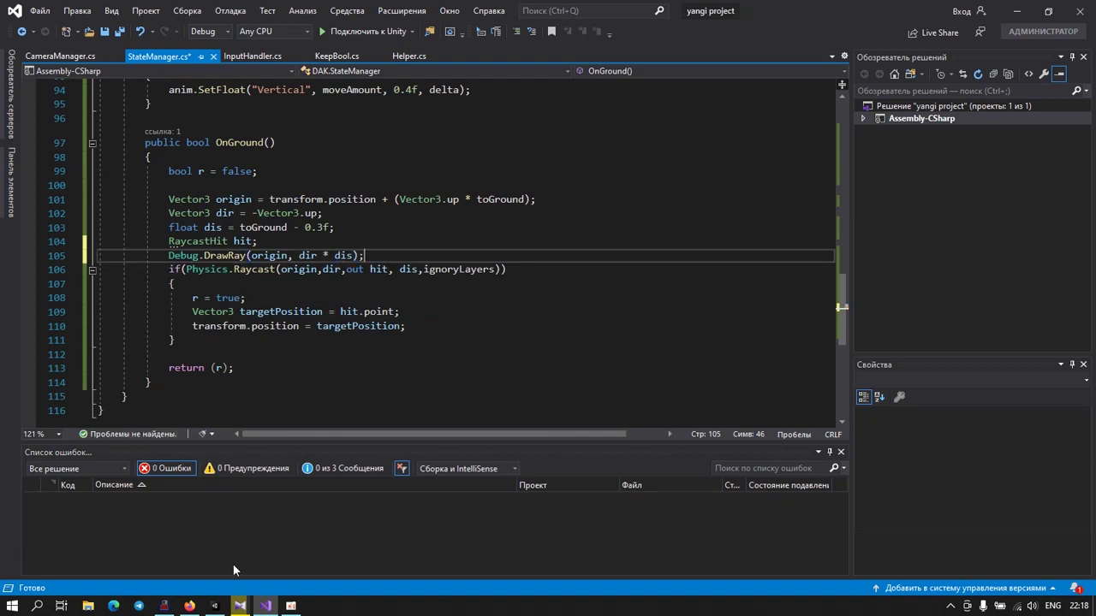
mouse_move(217, 607)
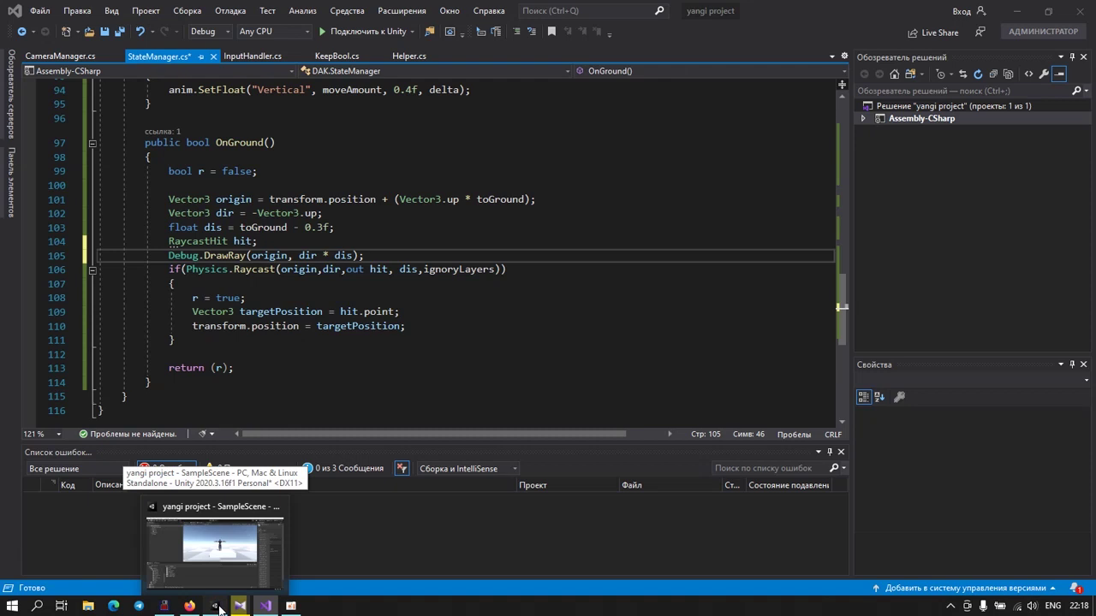
left_click_drag(220, 608, 291, 608)
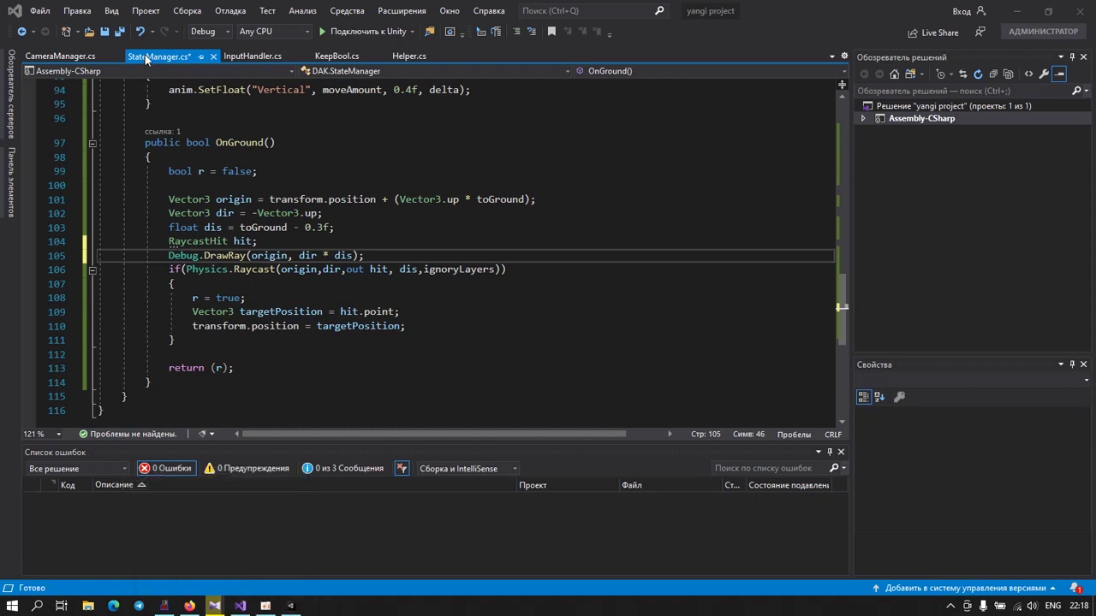
left_click(119, 35)
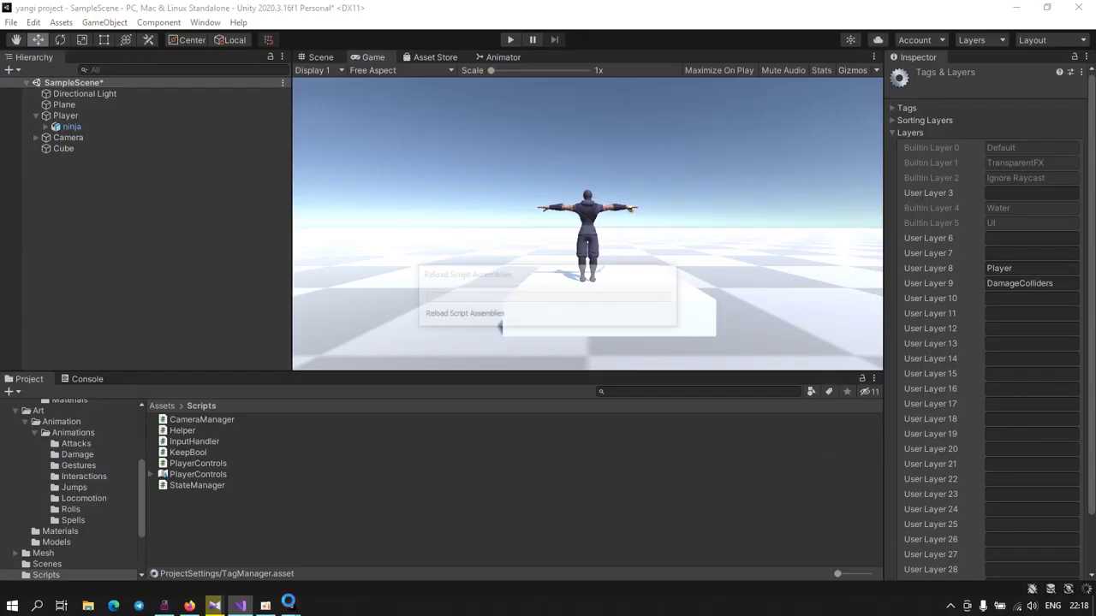
Step: Start play mode in Unity, switch to the Scene view, and select the Cube, ninja, then Player
left_click(291, 606)
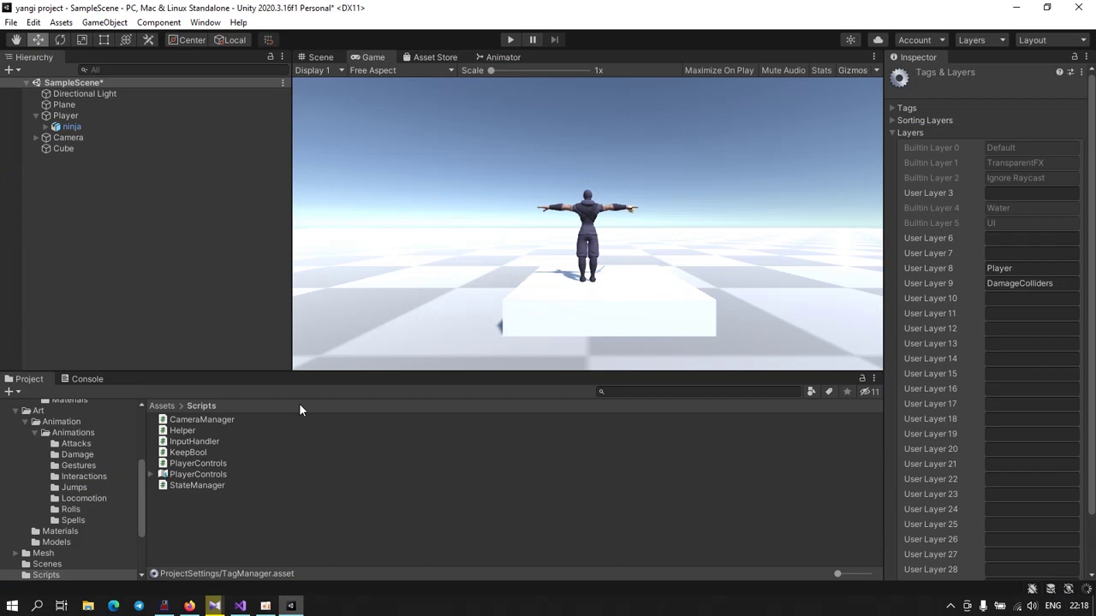
left_click(507, 39)
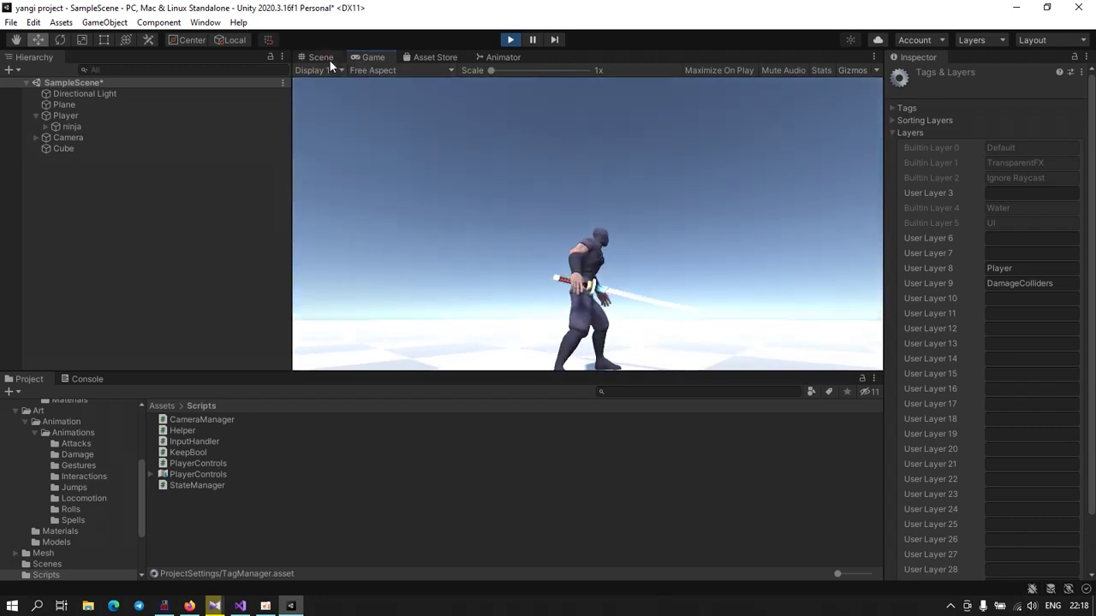
left_click(328, 58)
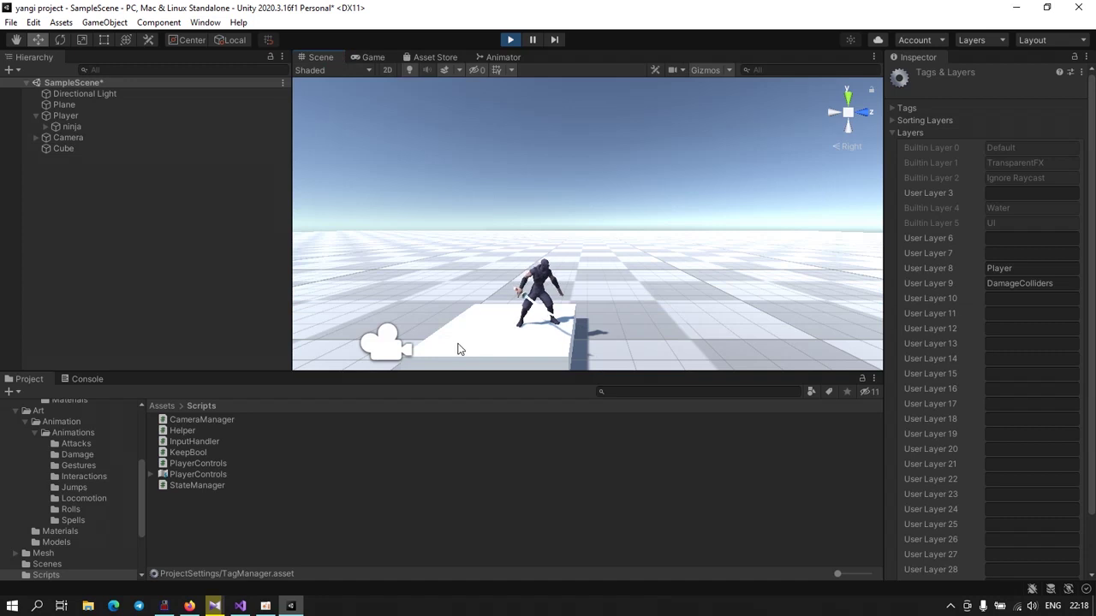
left_click(513, 311)
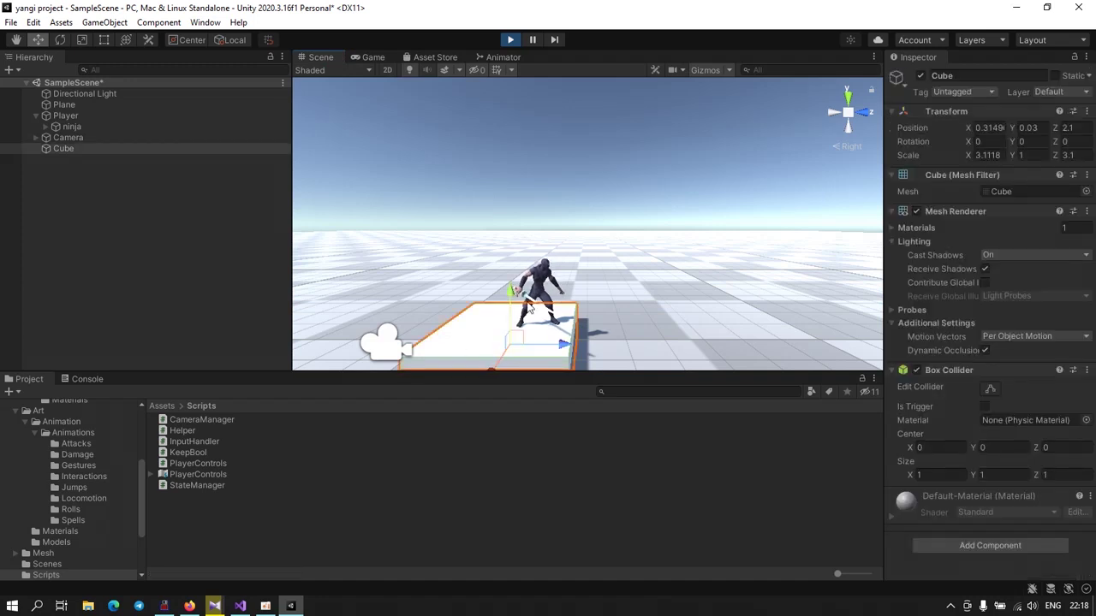
left_click(540, 283)
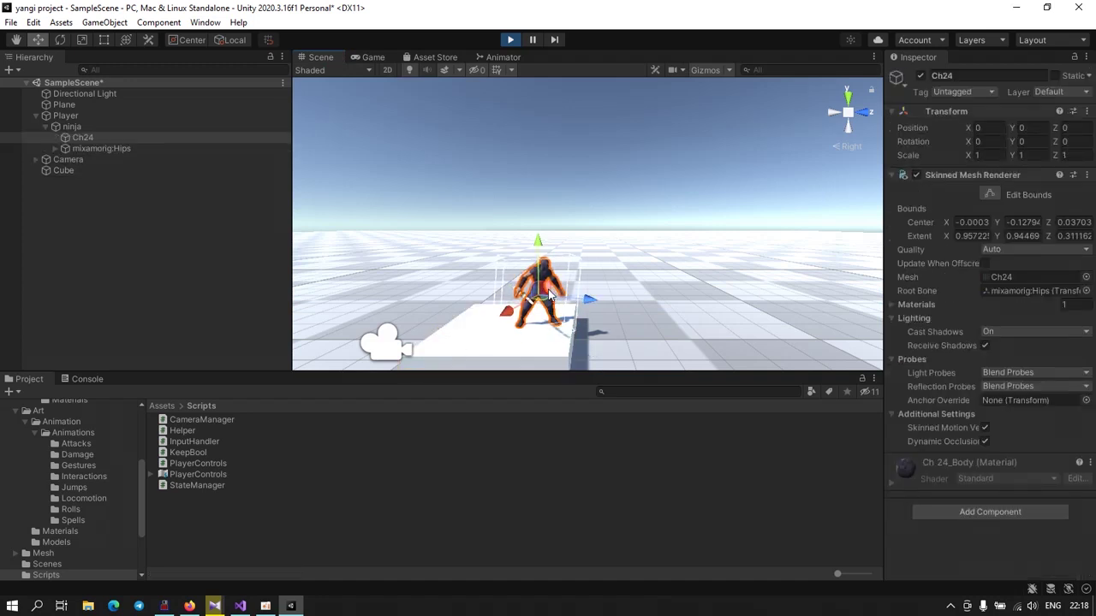
left_click(74, 116)
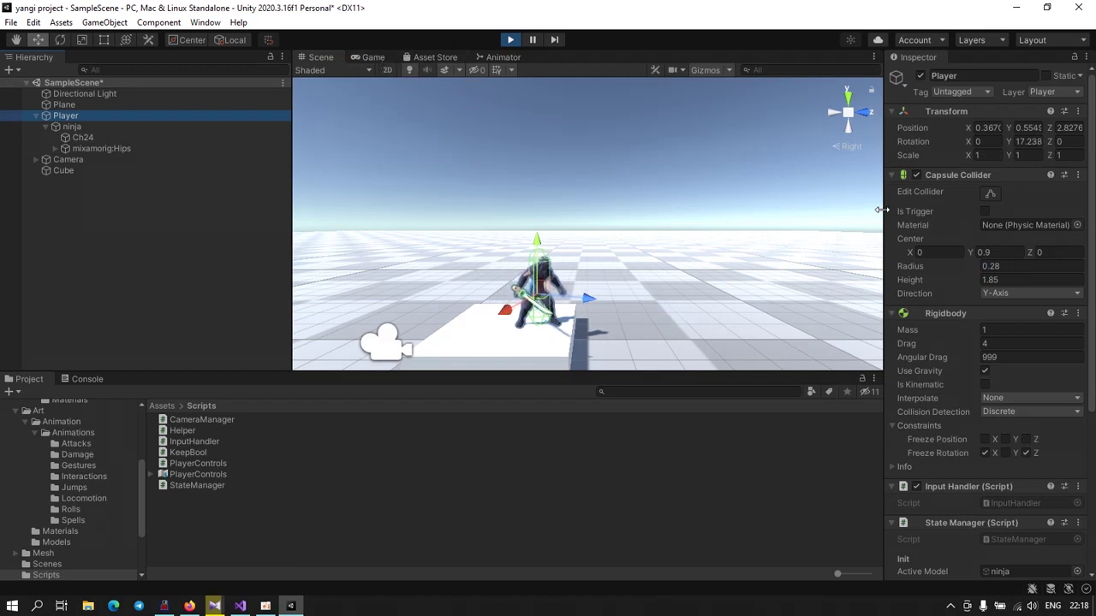
Step: Widen the Inspector and dock the Game view beside the Scene view
left_click_drag(883, 210, 842, 210)
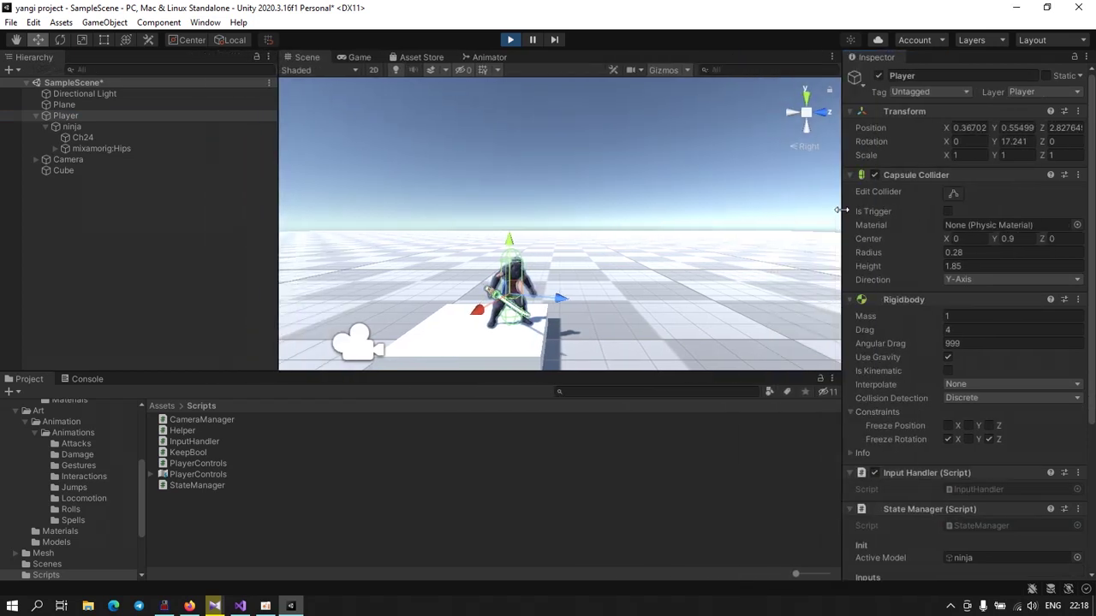
left_click(363, 56)
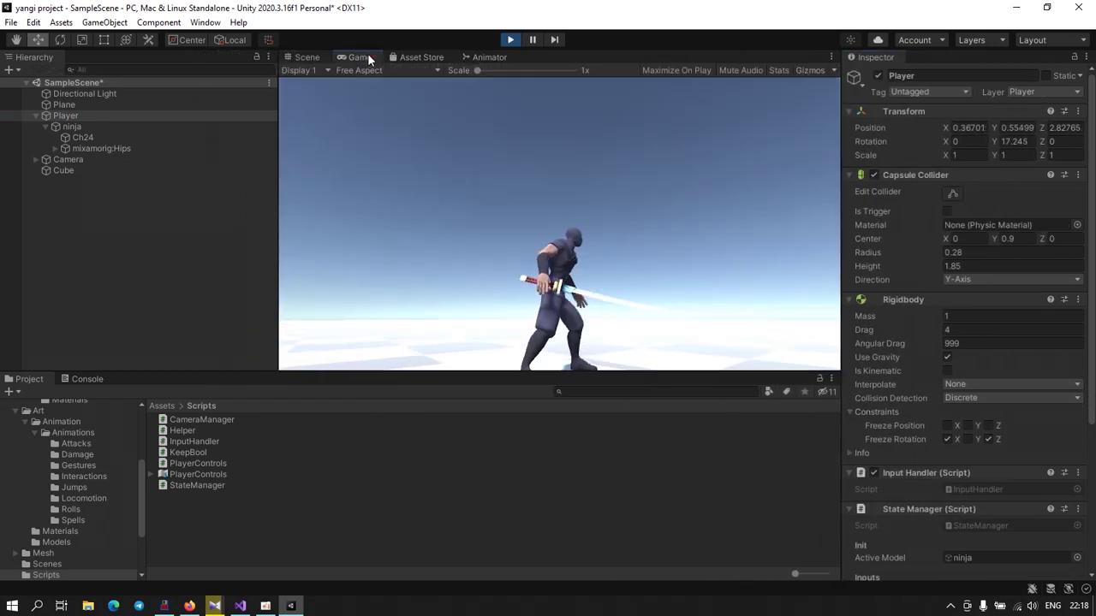
left_click_drag(364, 57, 429, 203)
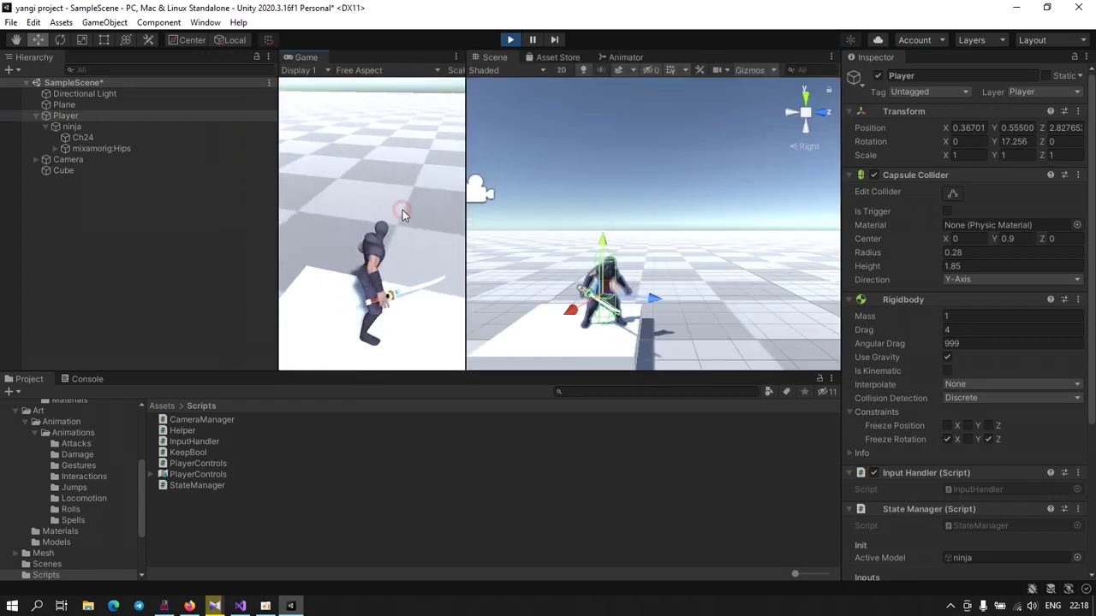
Step: Run the ninja around the floor with W, A and S while watching Drag, then stop play mode
key("w")
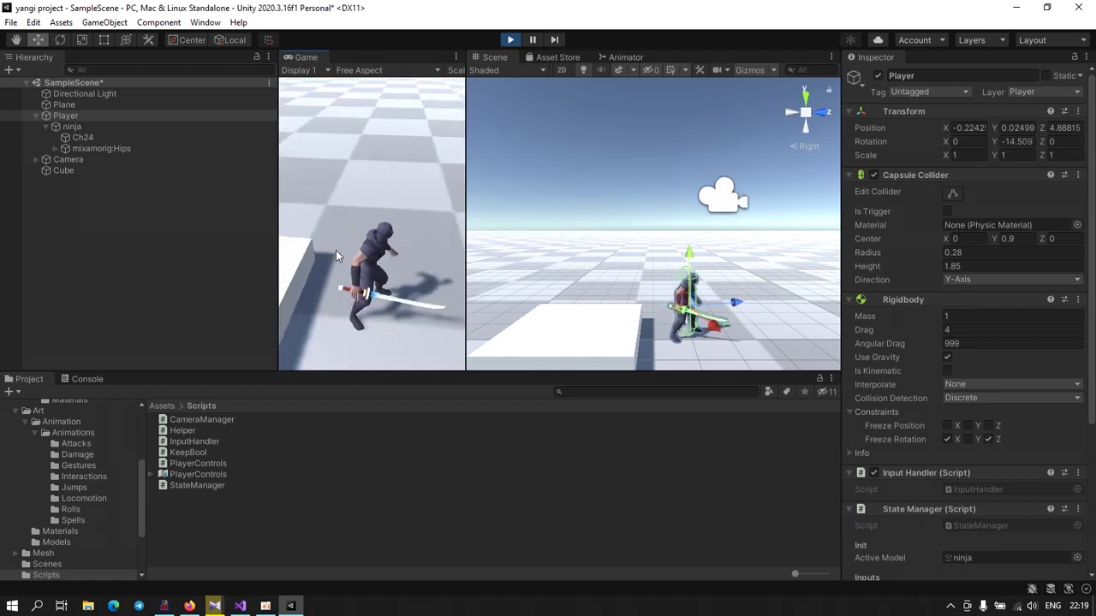
key("w")
key("a")
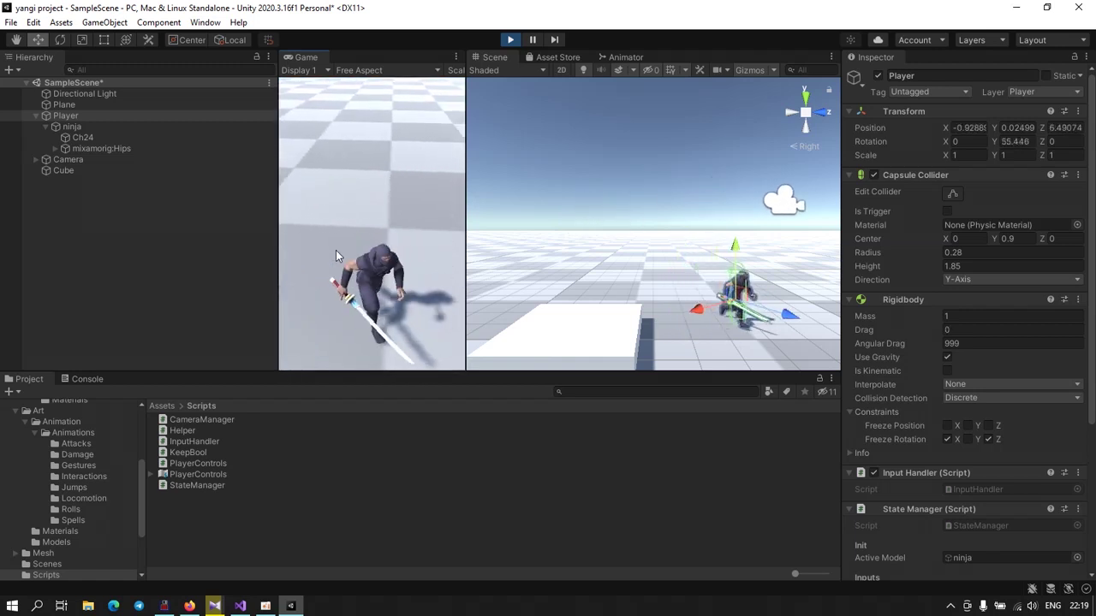
key("w")
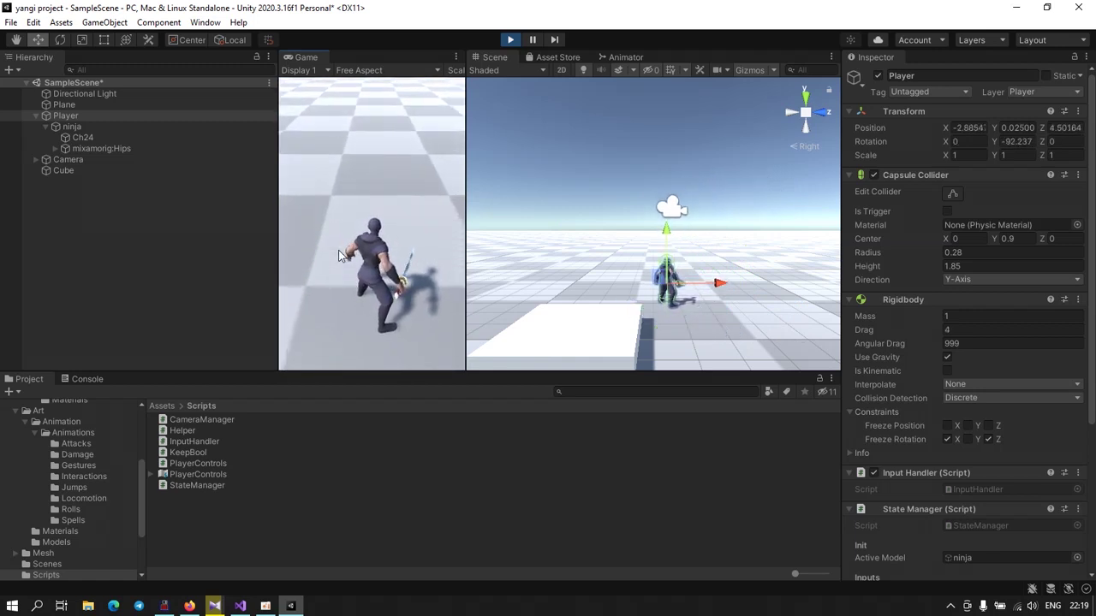
key("s")
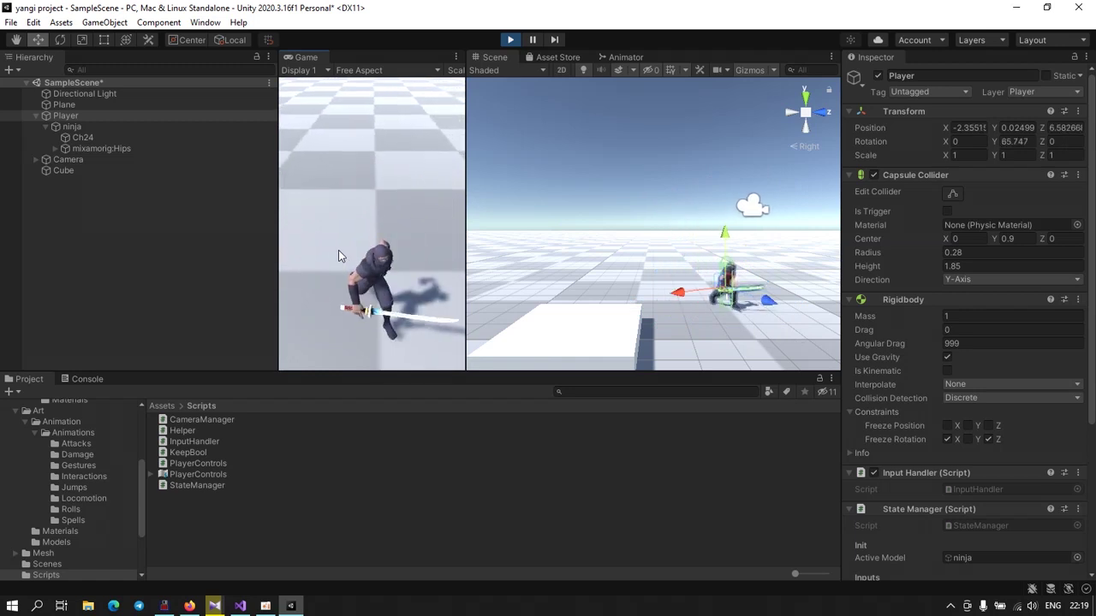
key("s")
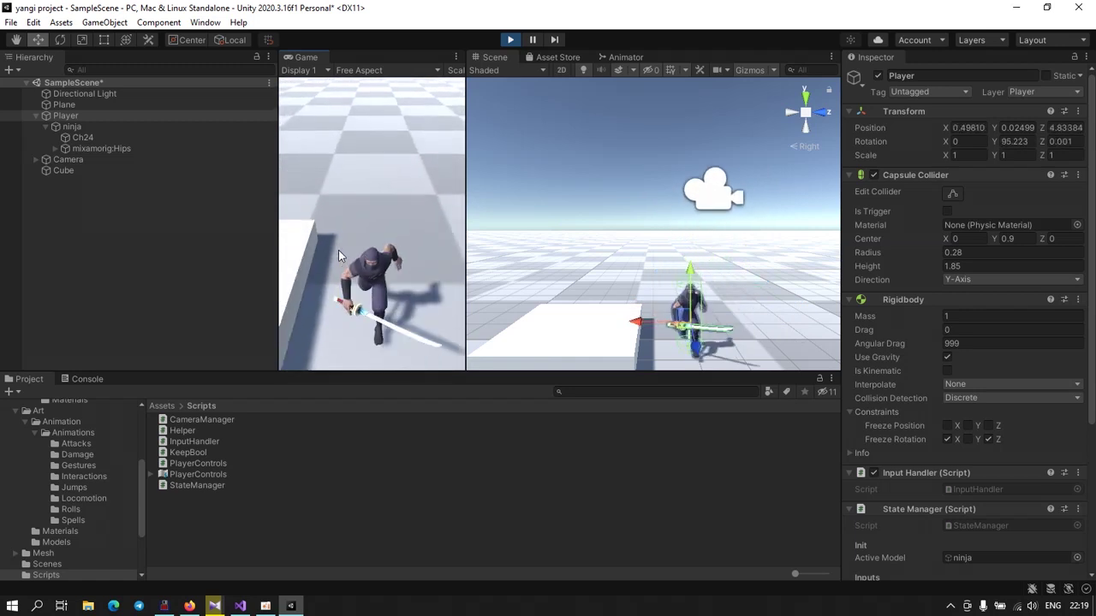
key("w")
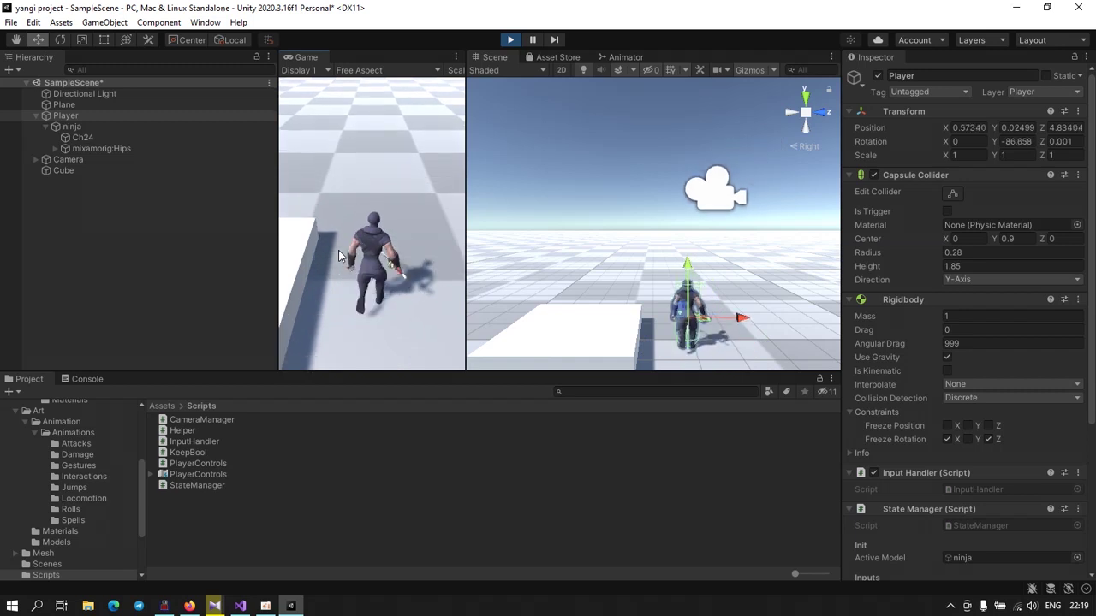
key("w")
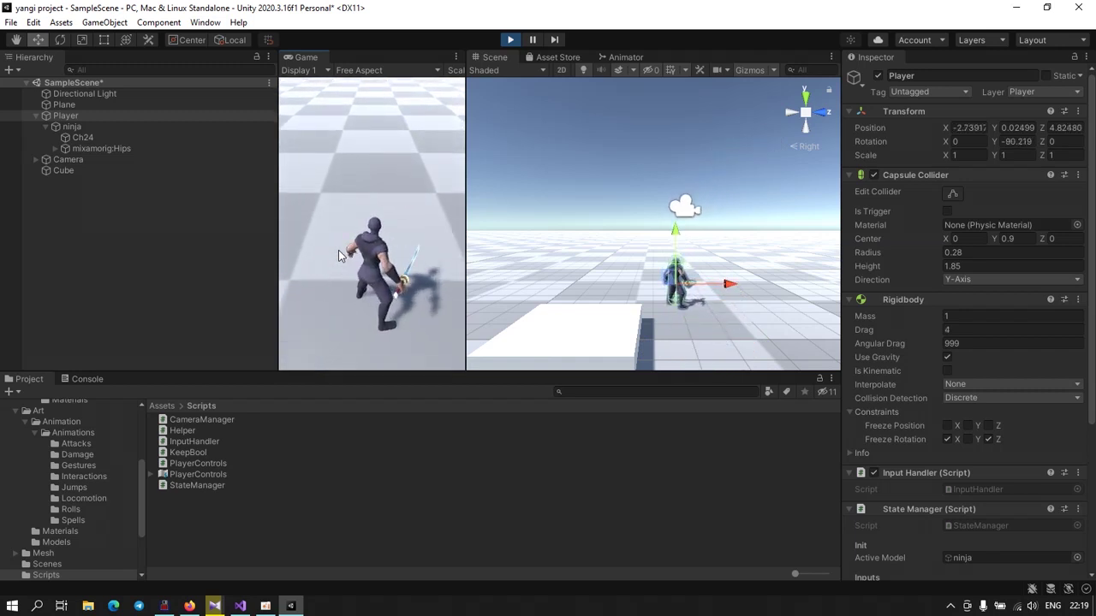
key("s")
key("ctrl+p")
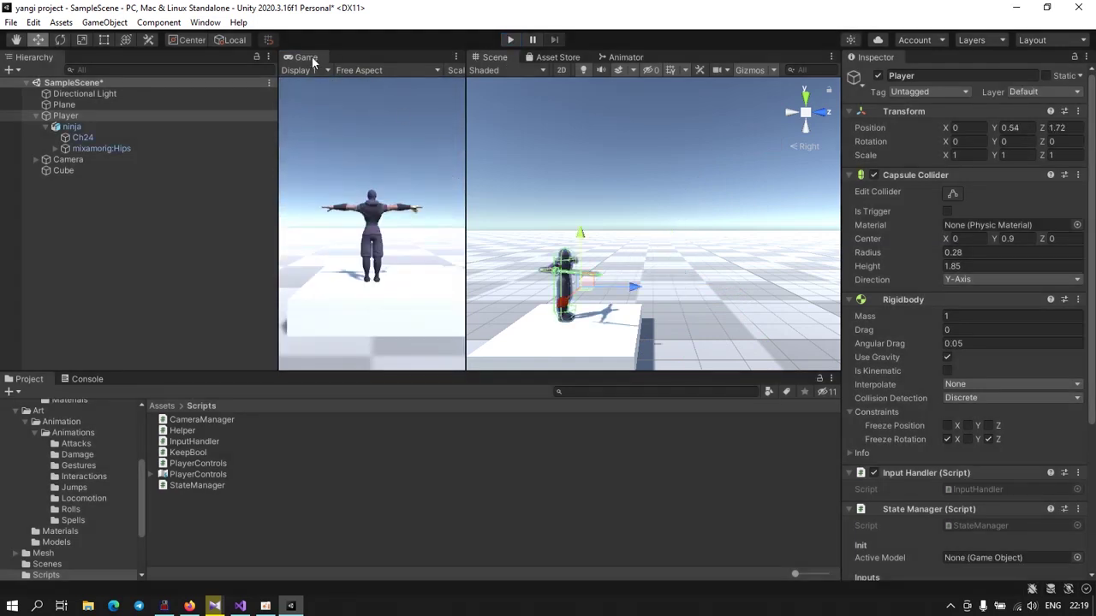
Step: Dock the Game view beside the Scene view, widen it, then bring up StateManager.cs in Visual Studio
left_click_drag(315, 61, 573, 72)
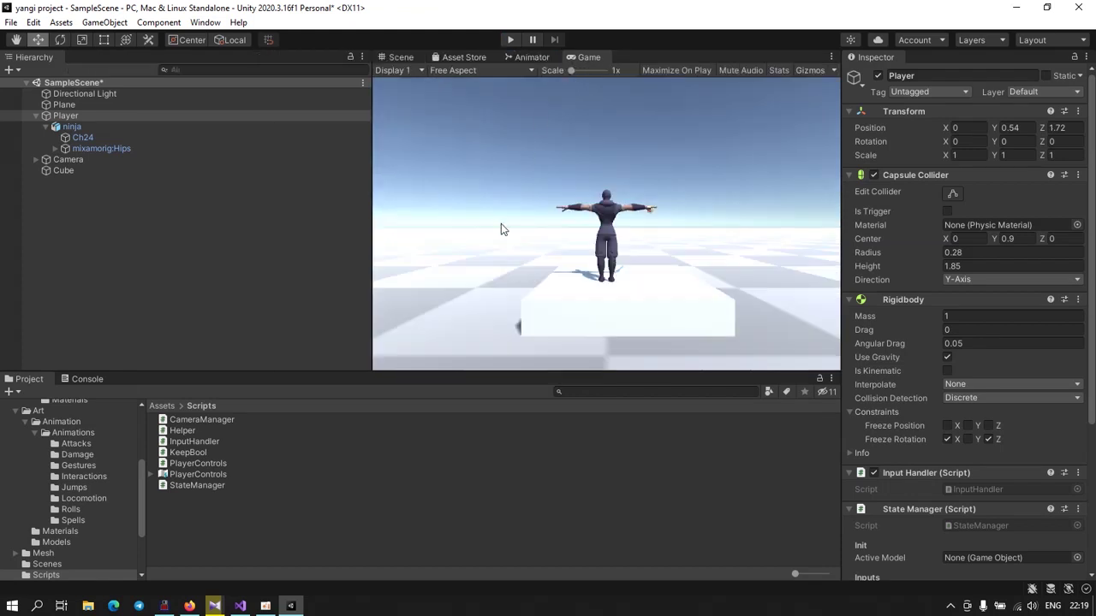
left_click_drag(373, 169, 232, 174)
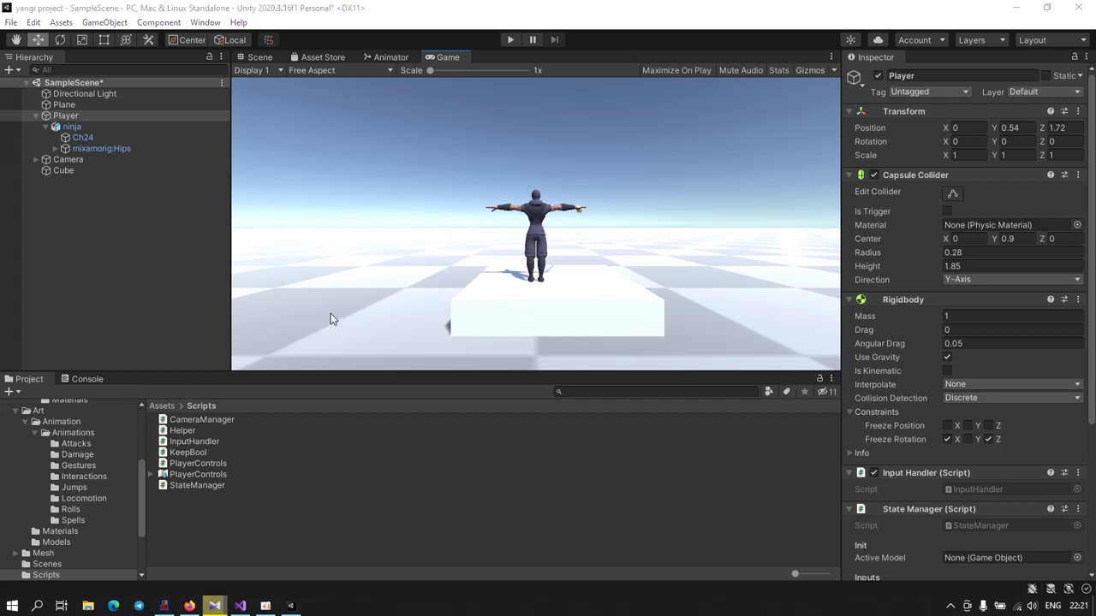
left_click(241, 603)
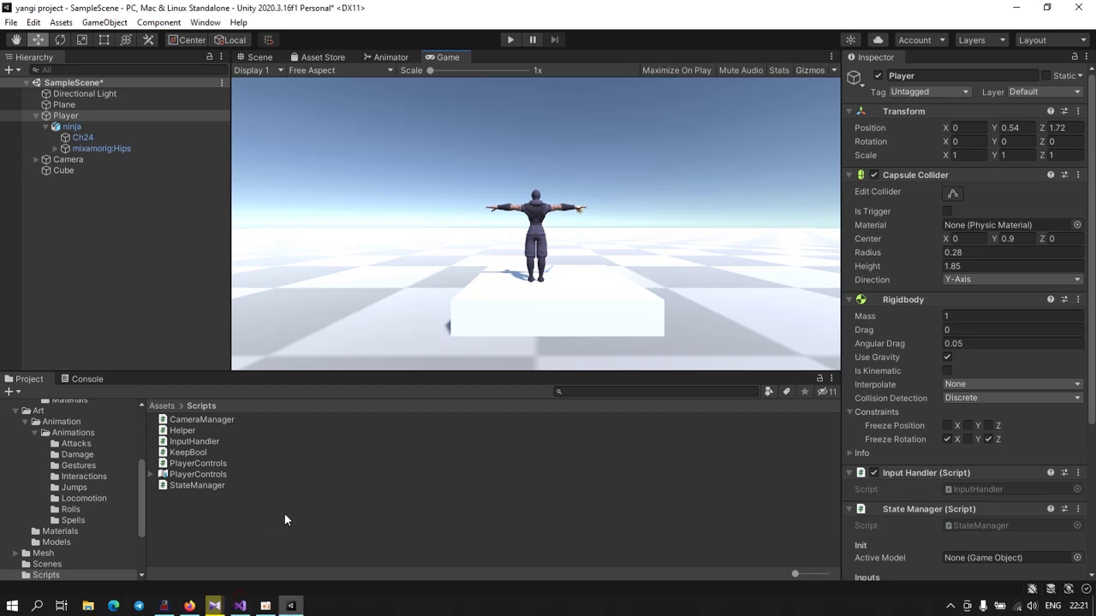
left_click(240, 606)
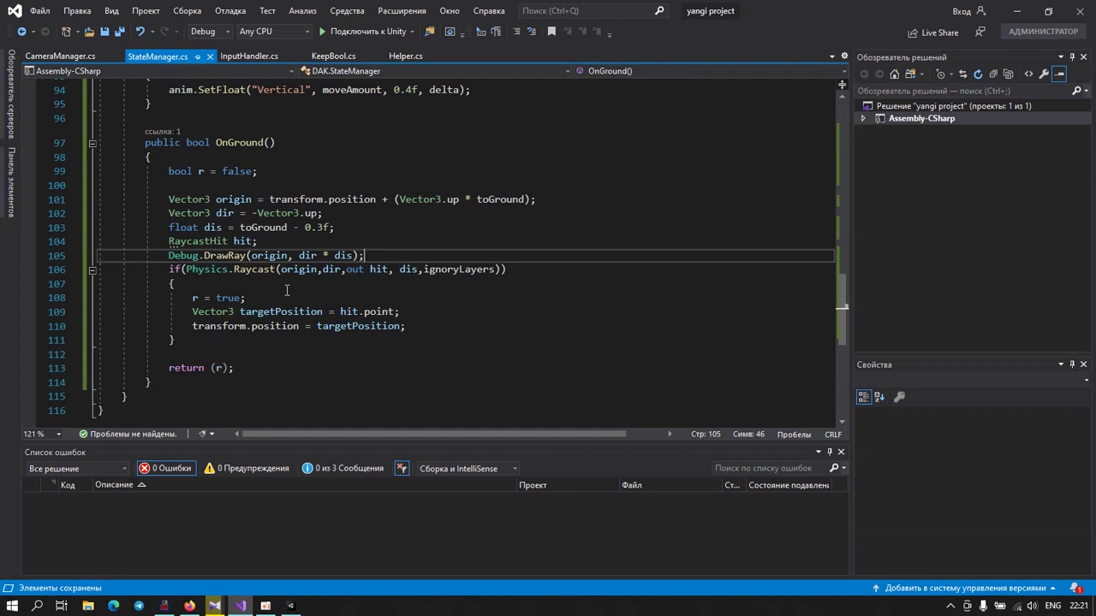
Step: Expand the collapsed FixedTick method to reach the drag line
scroll(199, 276, "up", 5)
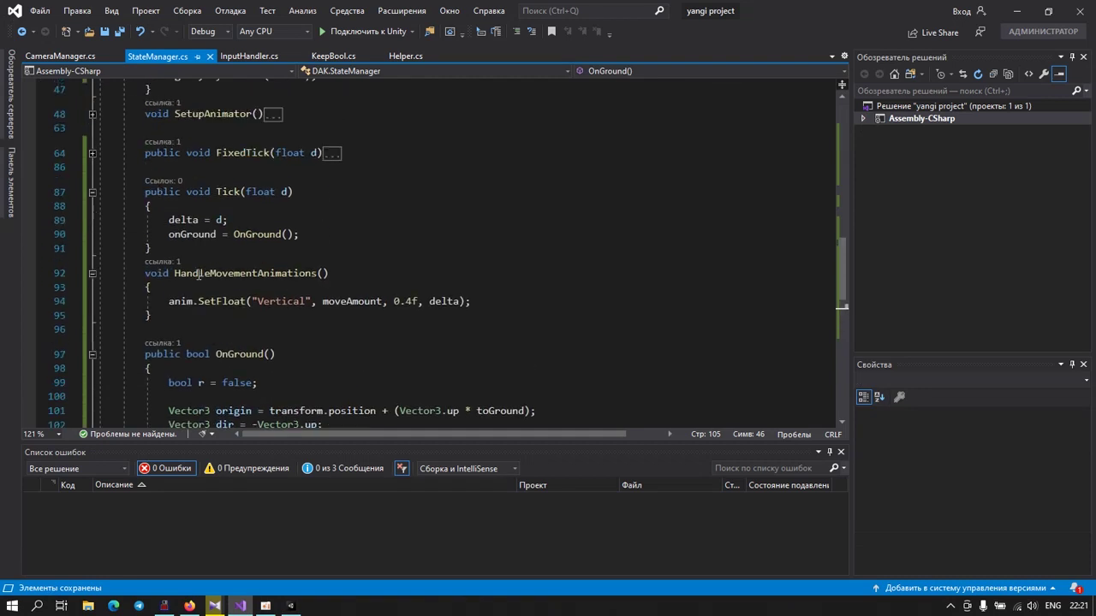
scroll(199, 274, "up", 4)
scroll(199, 274, "up", 2)
scroll(202, 326, "down", 2)
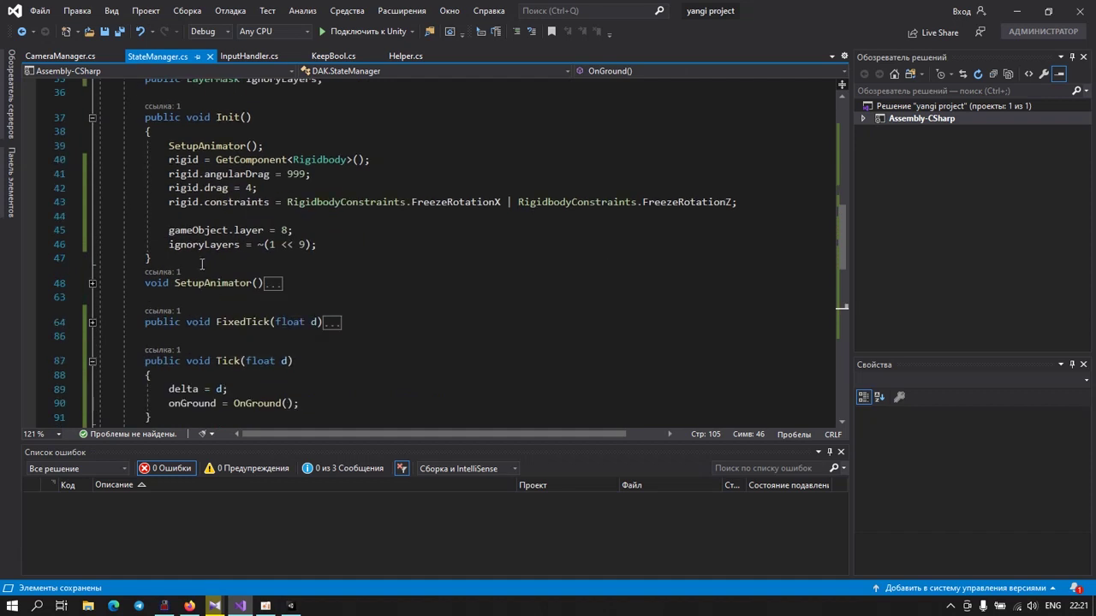
left_click(93, 323)
scroll(204, 315, "down", 2)
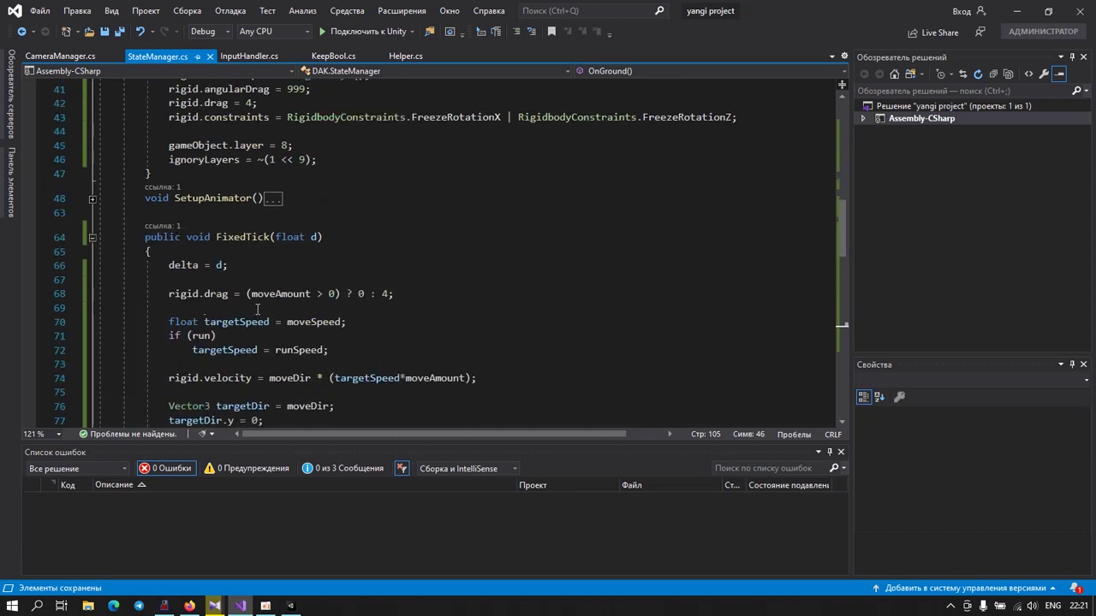
scroll(292, 301, "down", 1)
Step: Change the line 68 drag condition to (moveAmount > 0 || onGround==false) ? 0 : 4
left_click(338, 252)
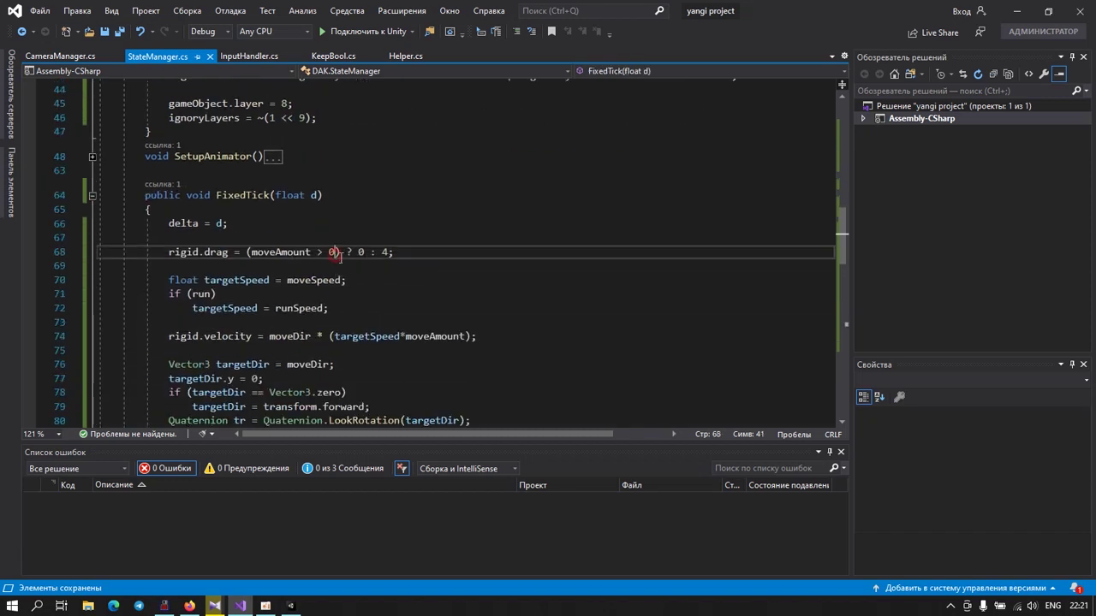
type("|| o")
type("nG")
key("Tab")
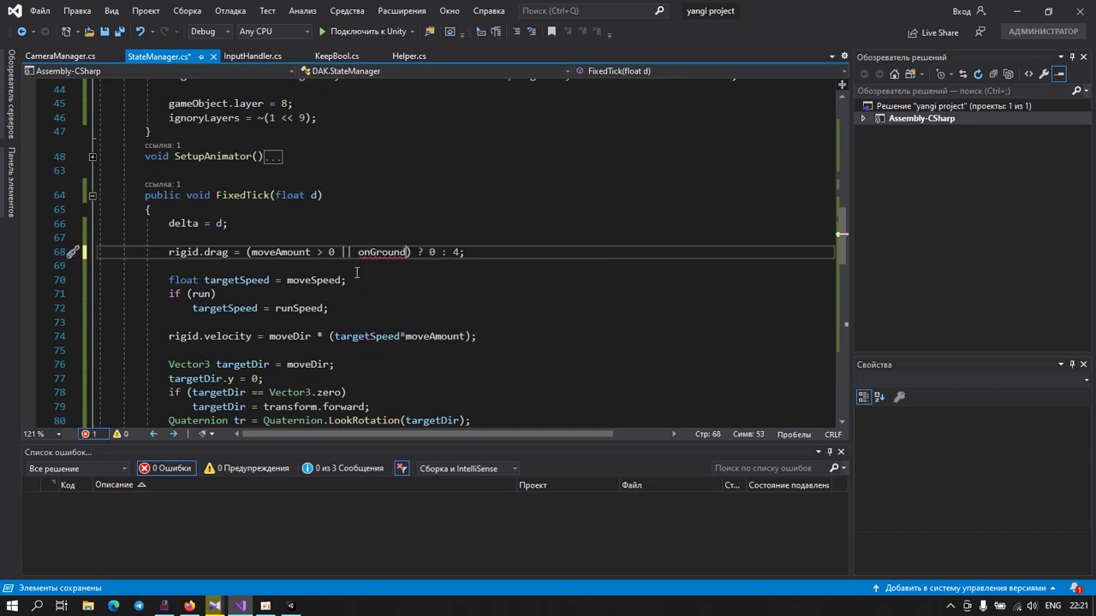
type("==")
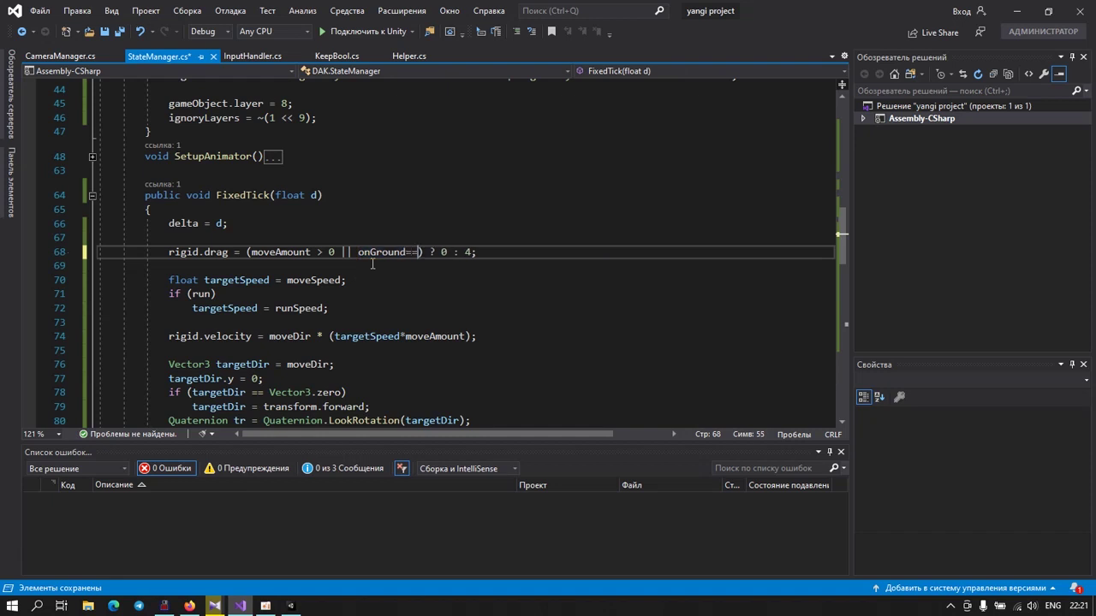
type("false")
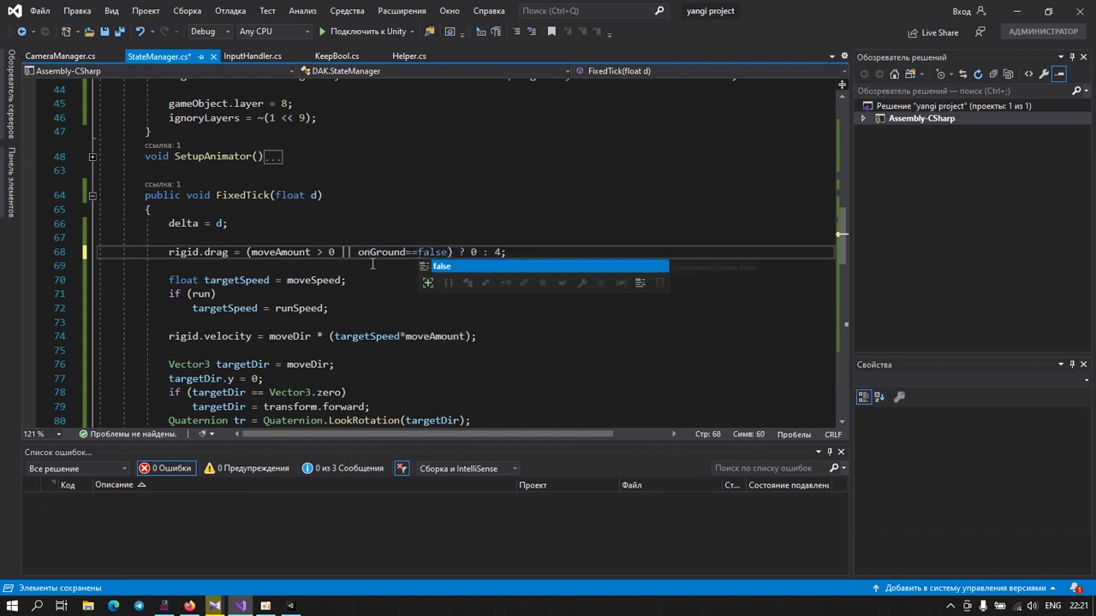
left_click(231, 325)
left_click(171, 336)
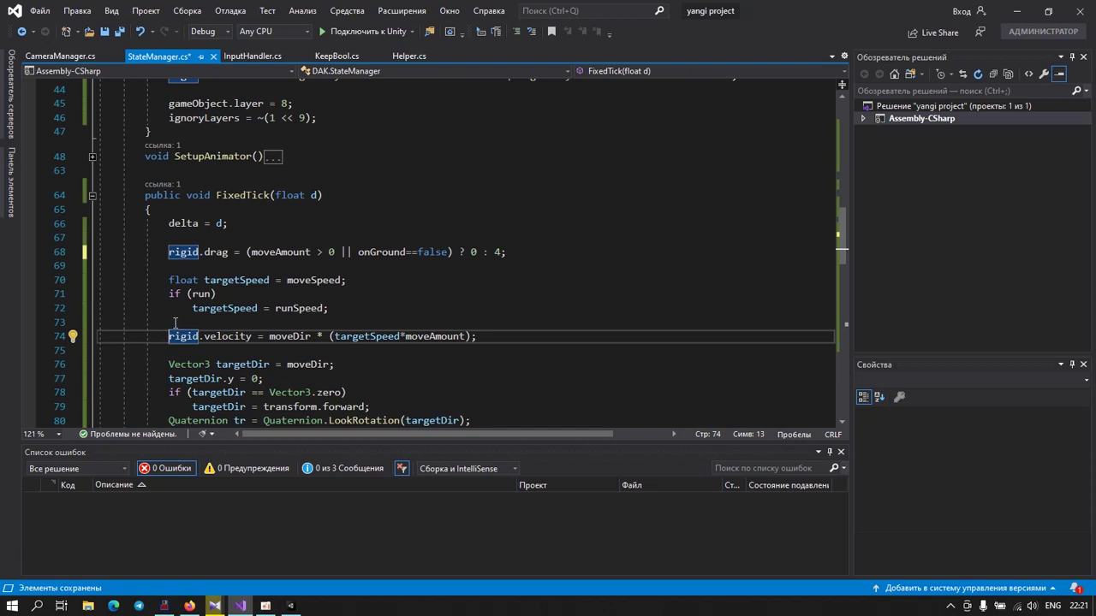
Step: Wrap the rigid.velocity assignment in if(onGround), save StateManager.cs, and press Play in Unity
type("if")
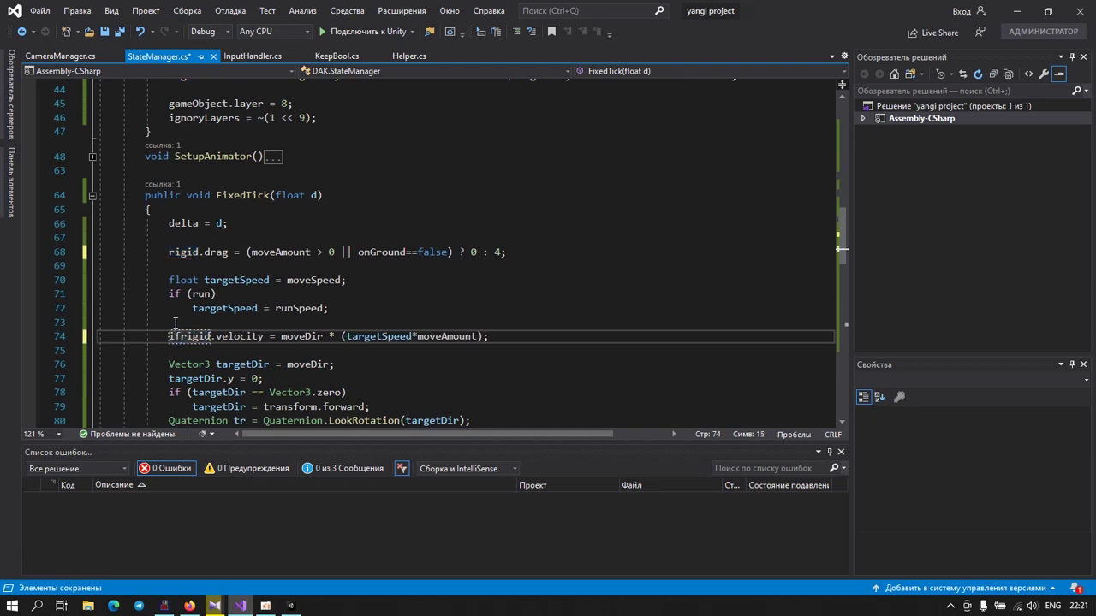
type("(")
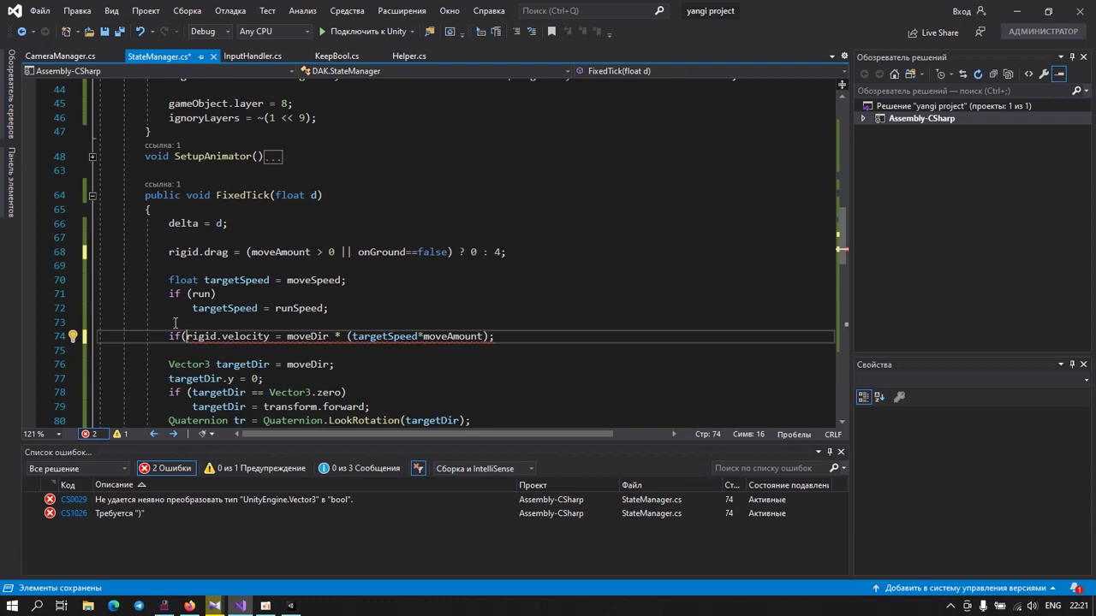
type("on")
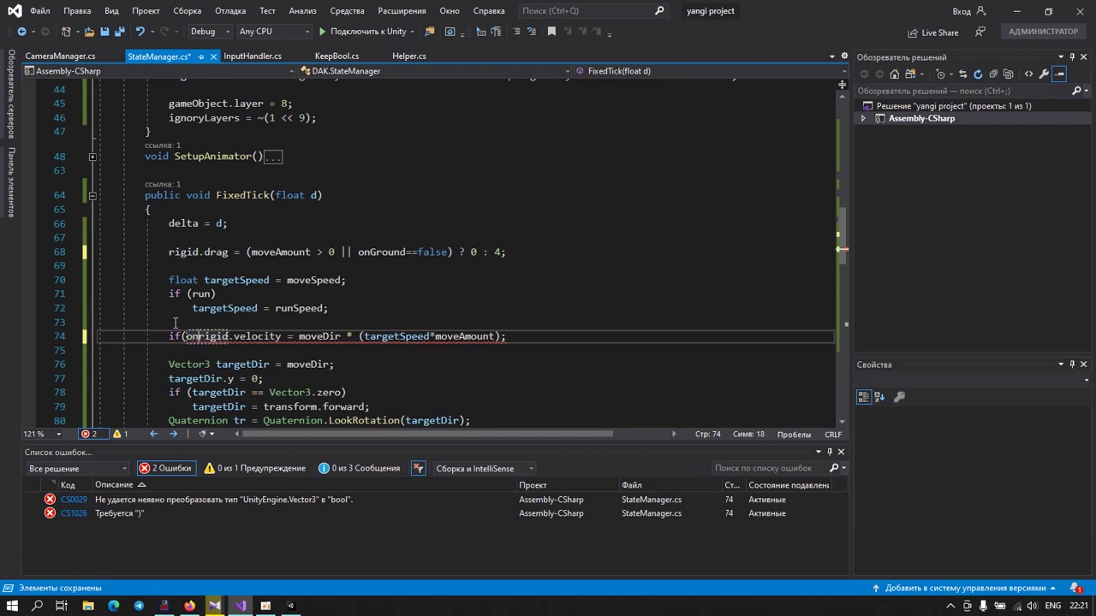
type("G")
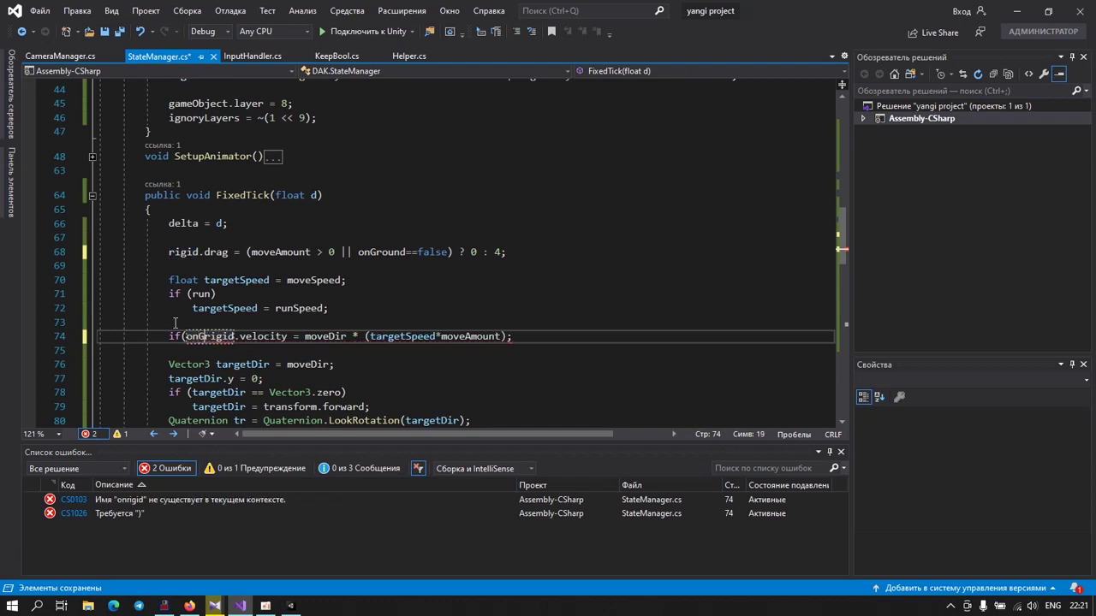
type("round)")
key("Return")
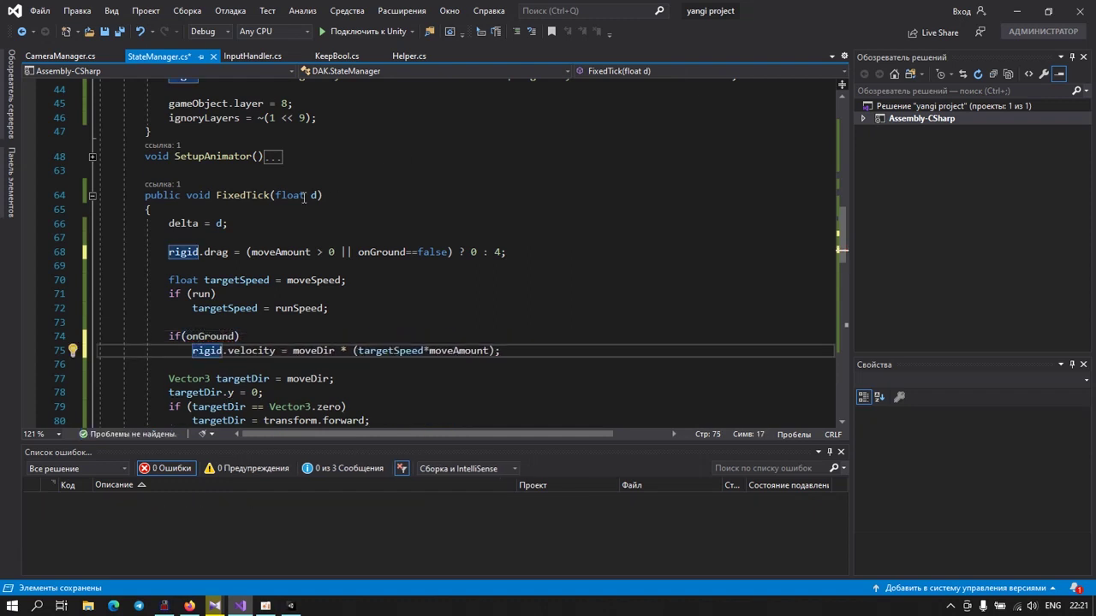
left_click(119, 31)
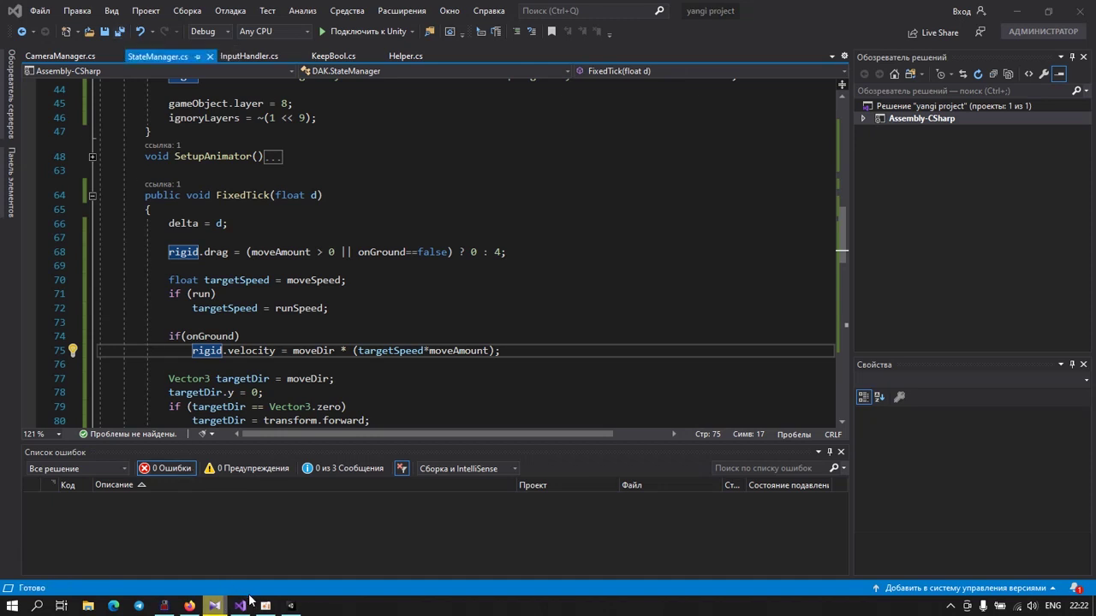
left_click(289, 607)
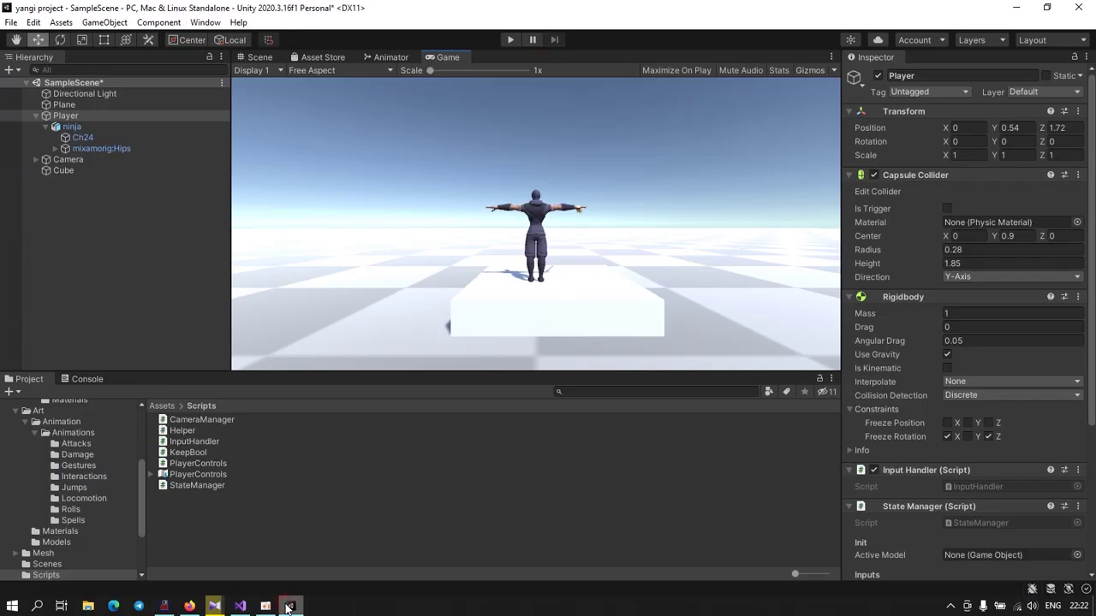
left_click(508, 40)
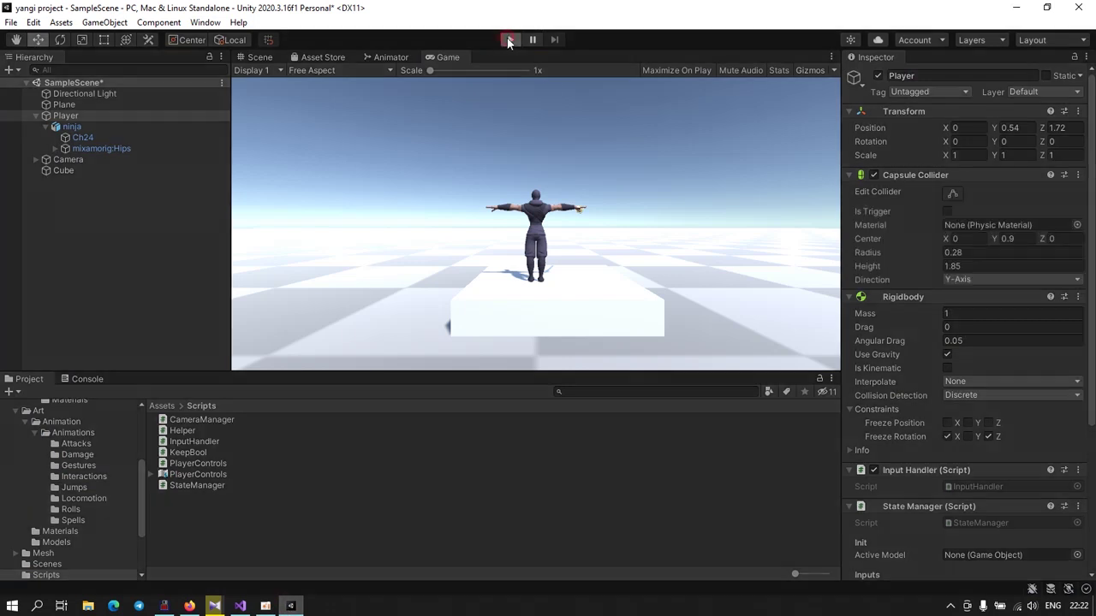
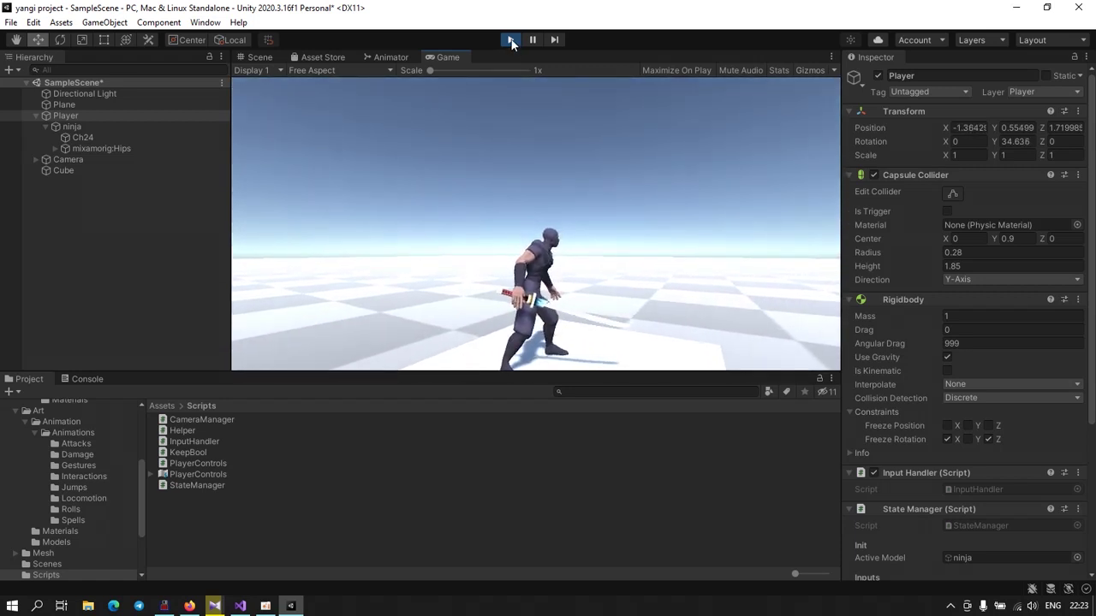
Step: Stop the ninja play test and bring StateManager.cs to the front in Visual Studio
left_click(511, 40)
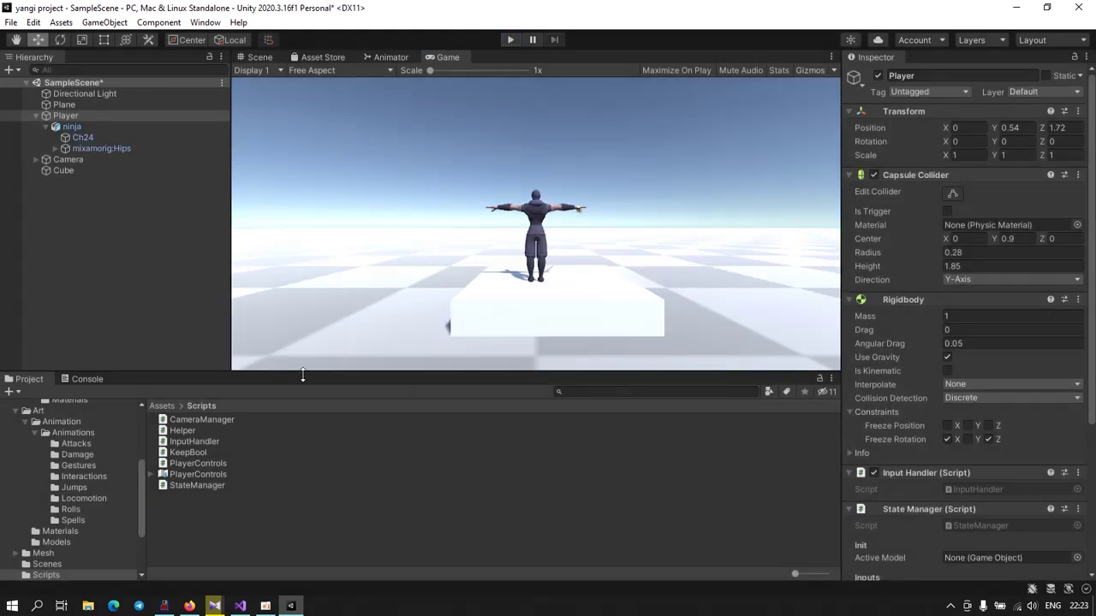
left_click(240, 606)
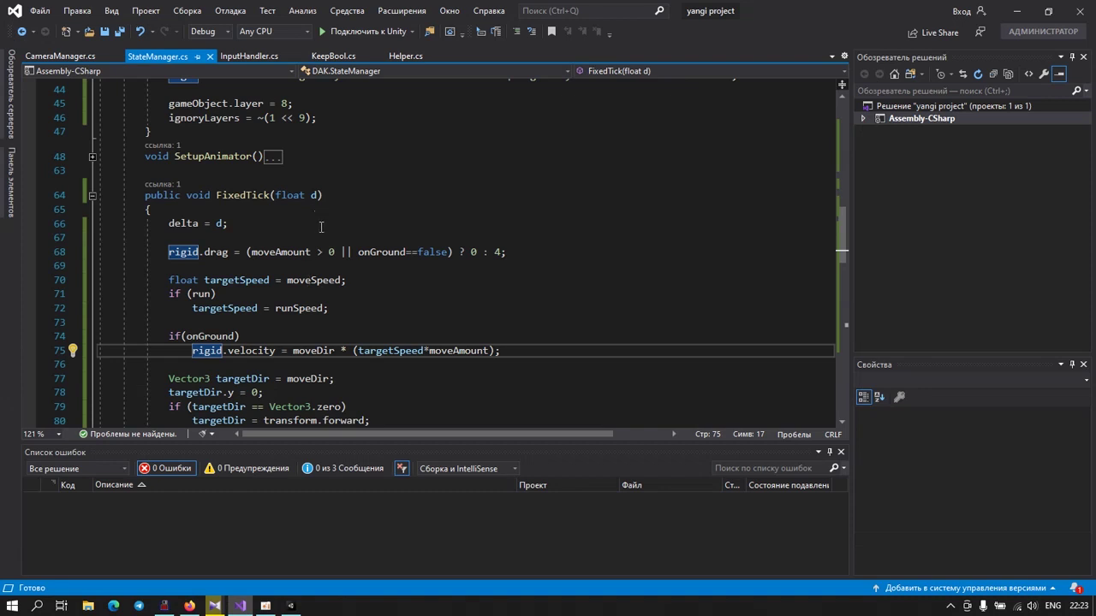
Step: Add spaces around the * operators in the rotation line of StateManager.cs
scroll(321, 227, "down", 4)
scroll(307, 294, "down", 2)
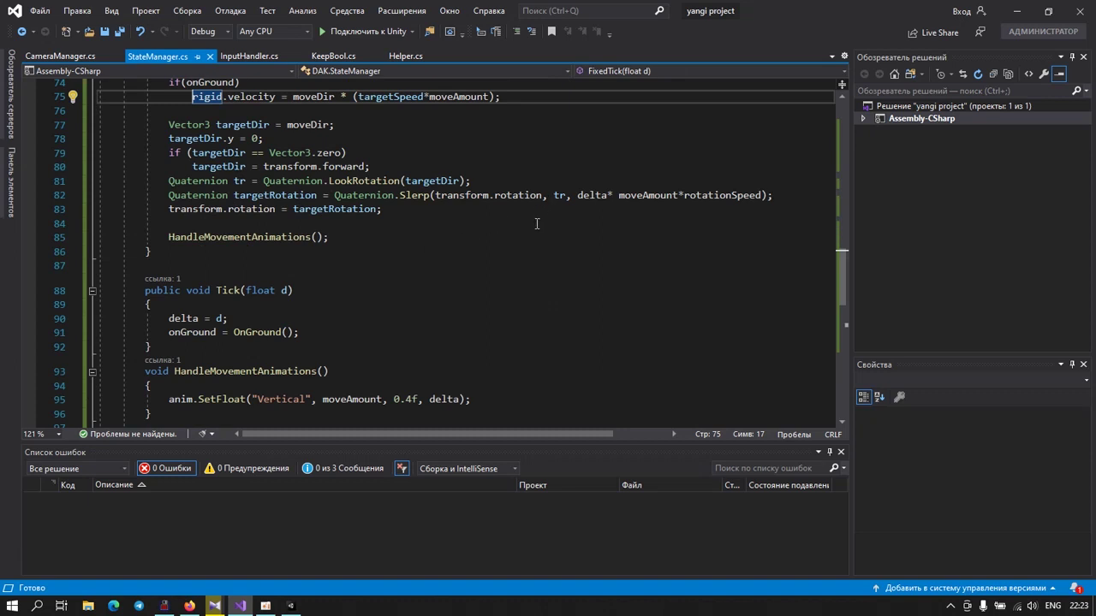
left_click(606, 196)
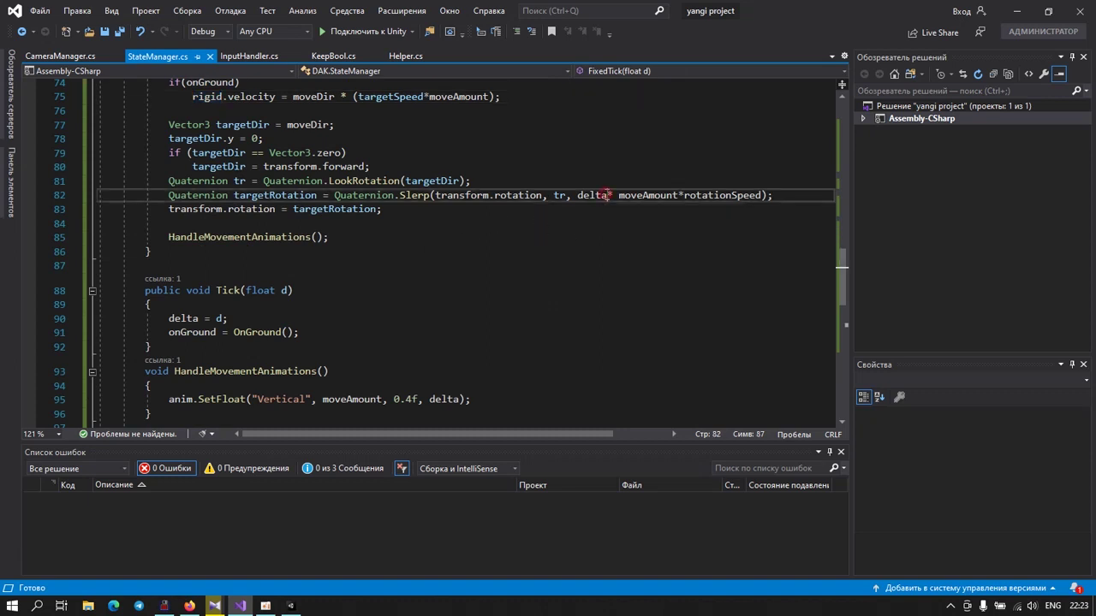
left_click(690, 196)
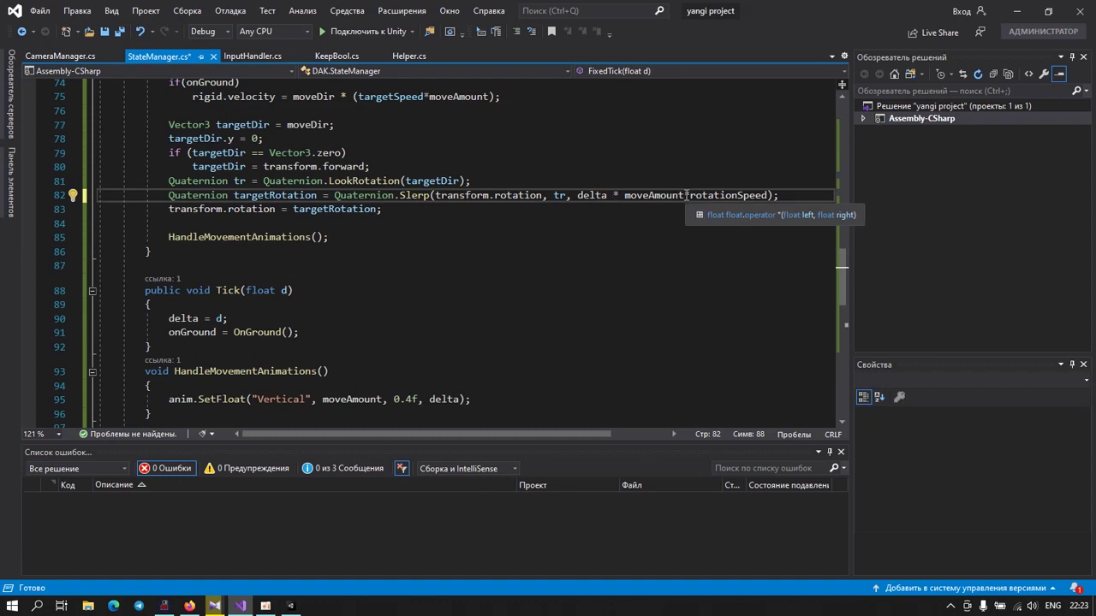
left_click(697, 195)
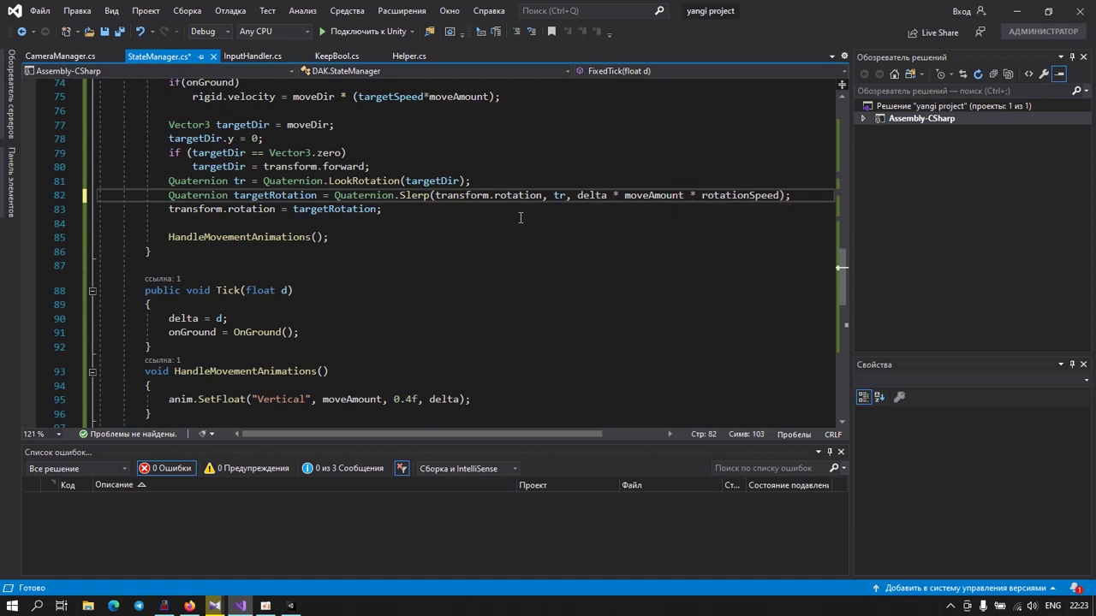
Step: Change OnGround's ray distance to toGround + 0.3f and save StateManager.cs
scroll(281, 269, "down", 3)
scroll(282, 269, "up", 3)
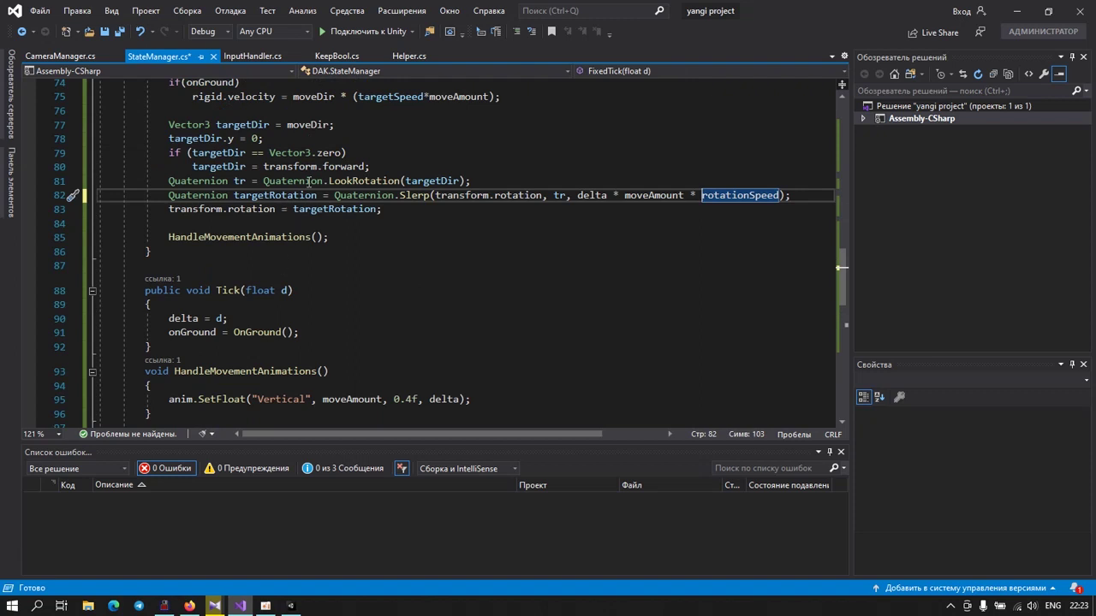
scroll(415, 133, "up", 2)
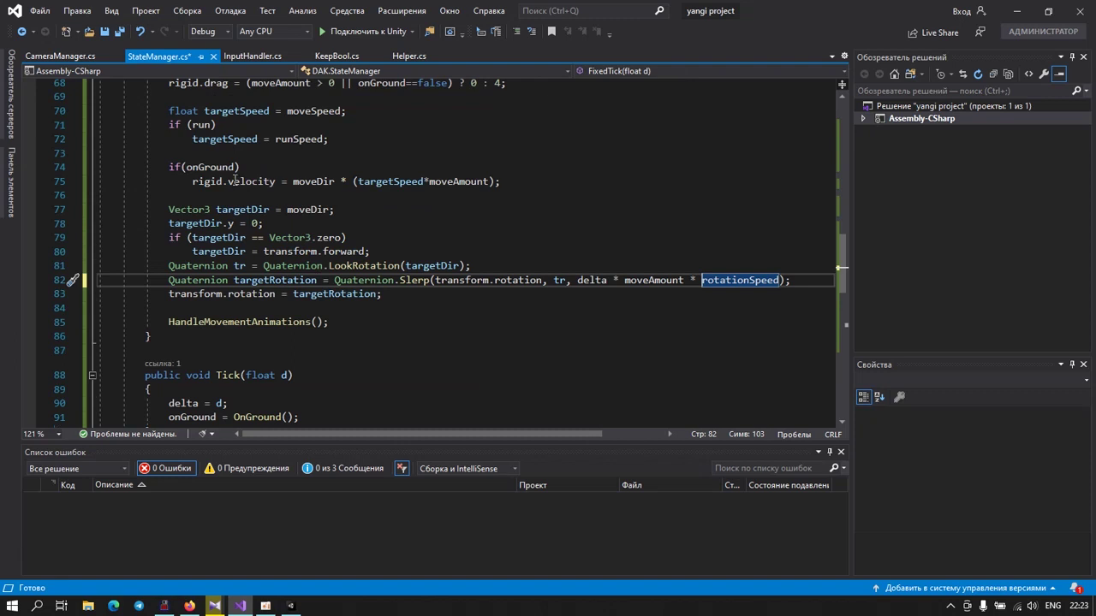
mouse_move(225, 167)
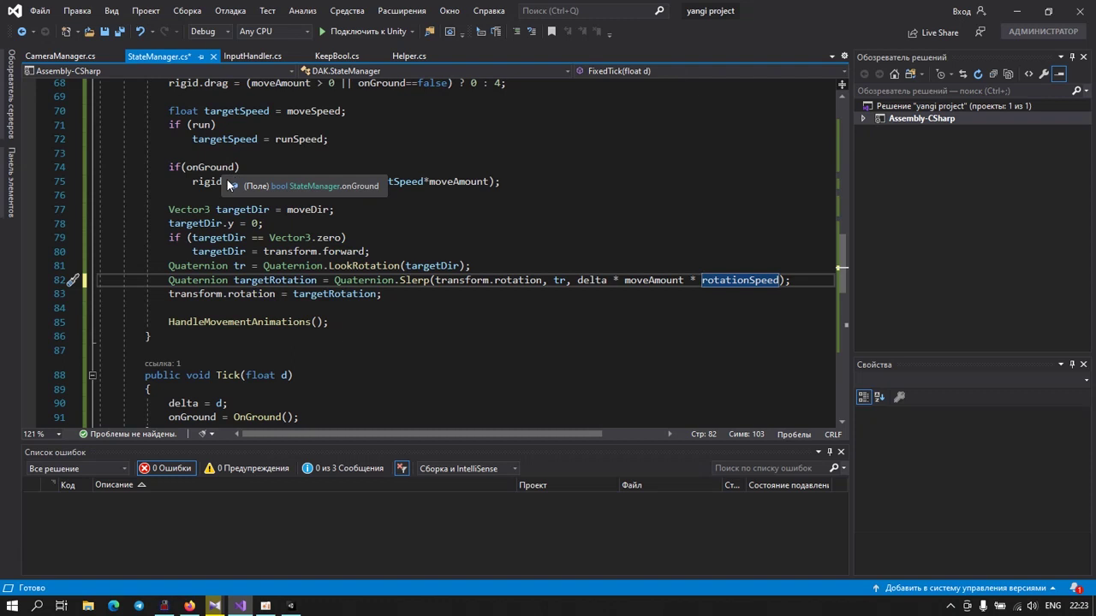
scroll(227, 180, "up", 1)
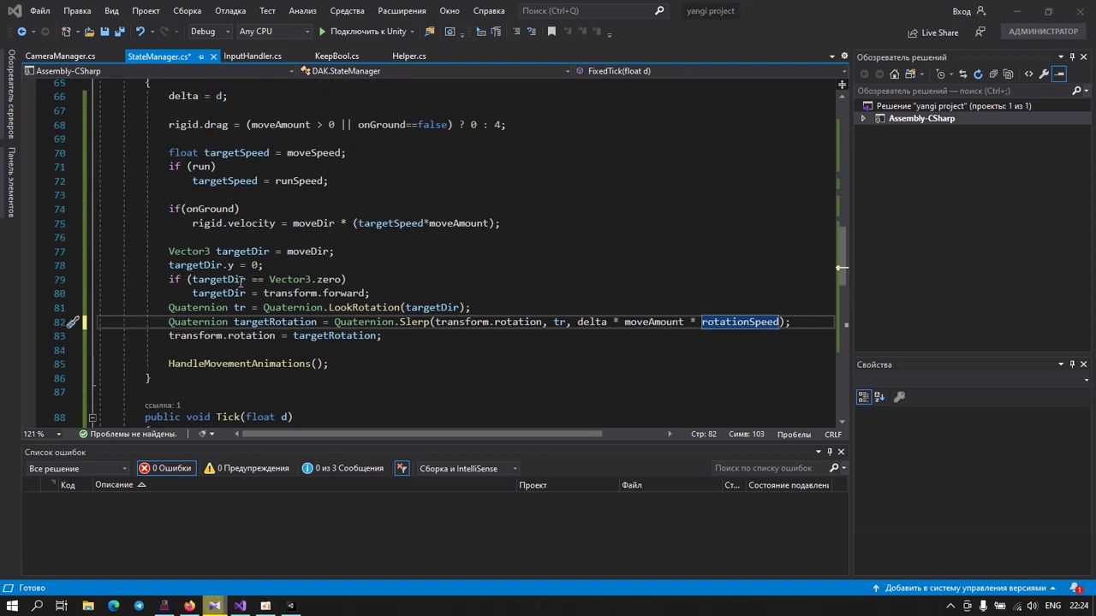
mouse_move(249, 282)
scroll(248, 283, "down", 7)
scroll(246, 283, "down", 1)
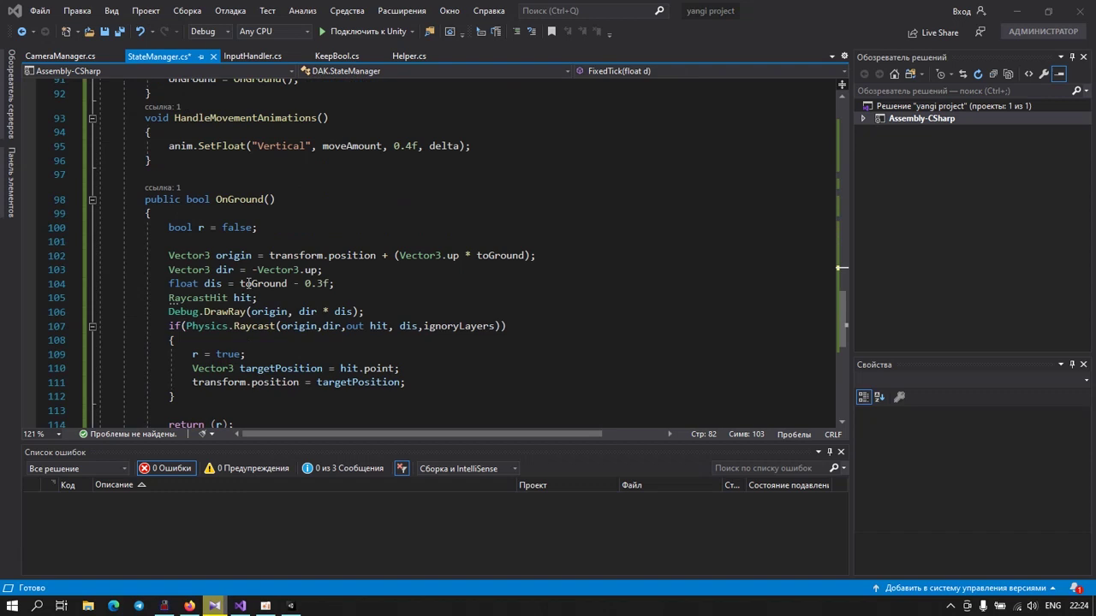
scroll(244, 285, "down", 1)
left_click(295, 241)
type("+")
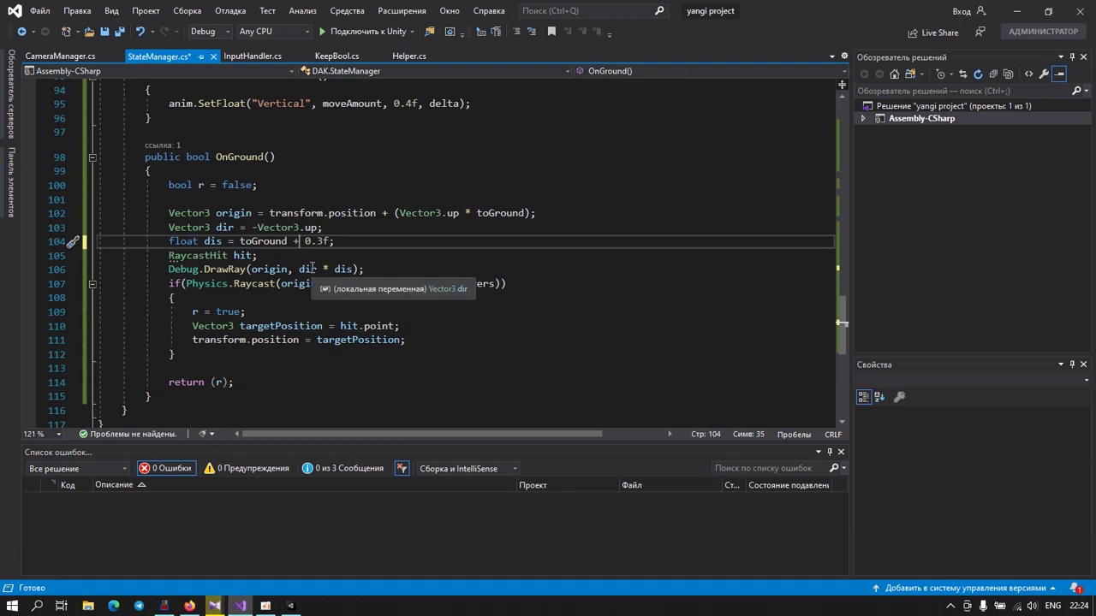
left_click(119, 31)
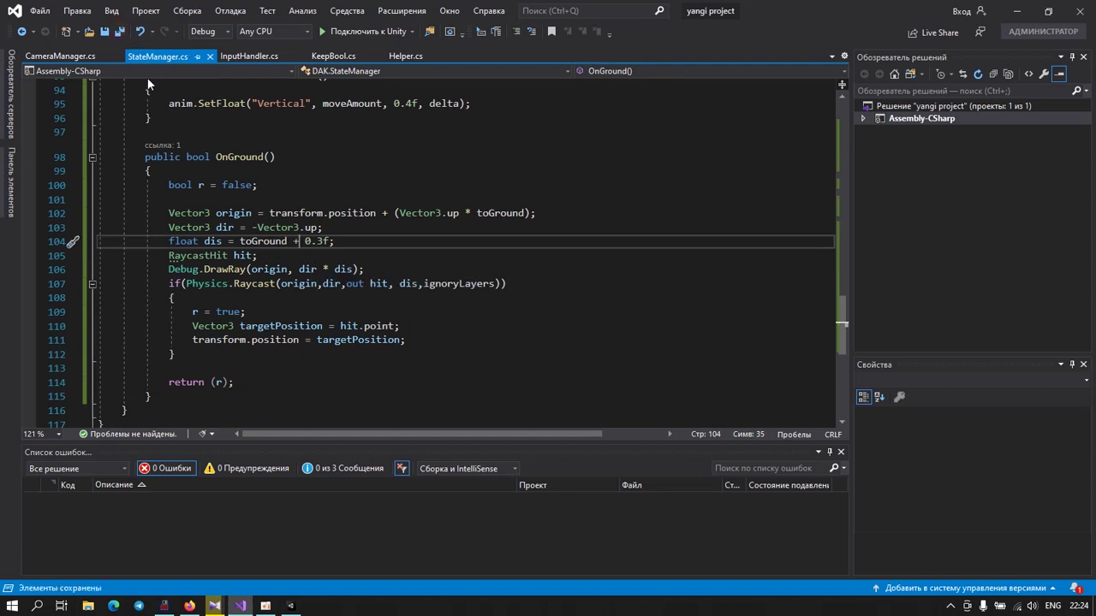
Step: Back in Unity, play-test the ninja running and turning with the revised ground check, then stop
left_click(294, 607)
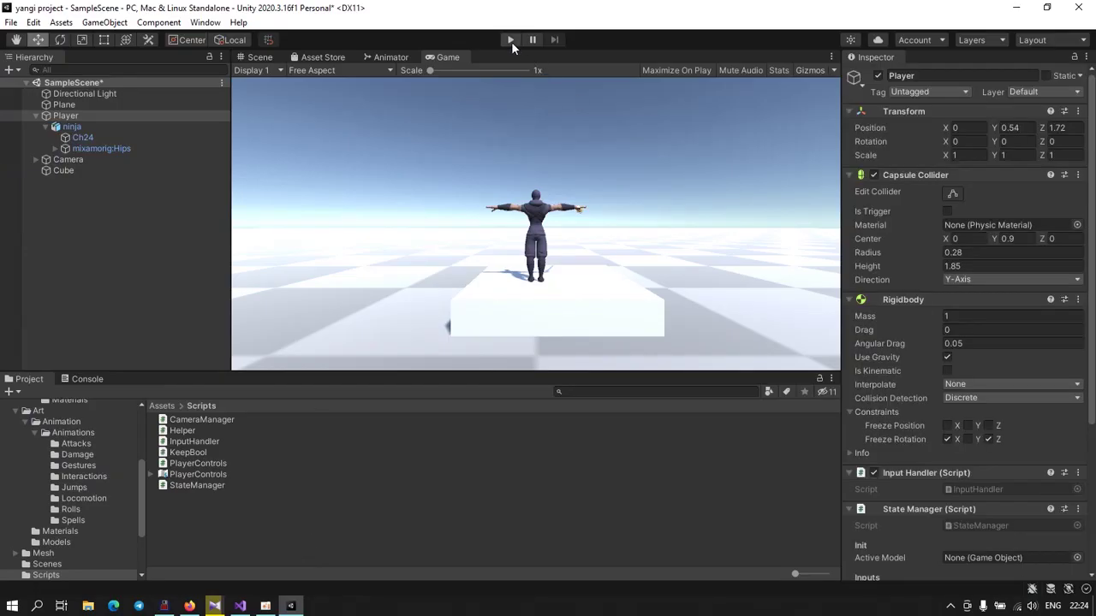
left_click(512, 41)
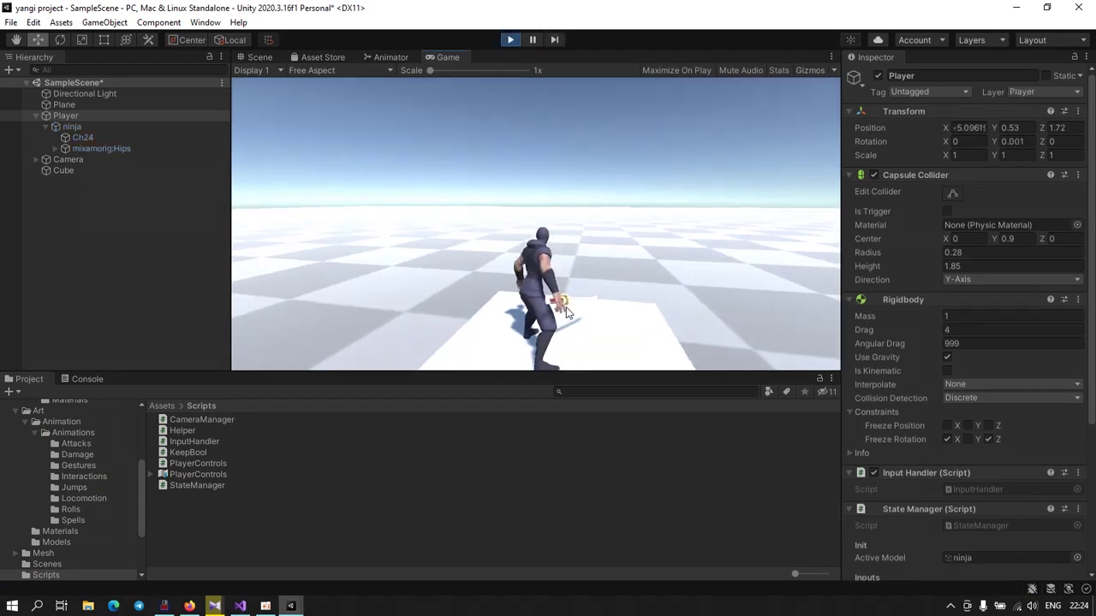
key("w")
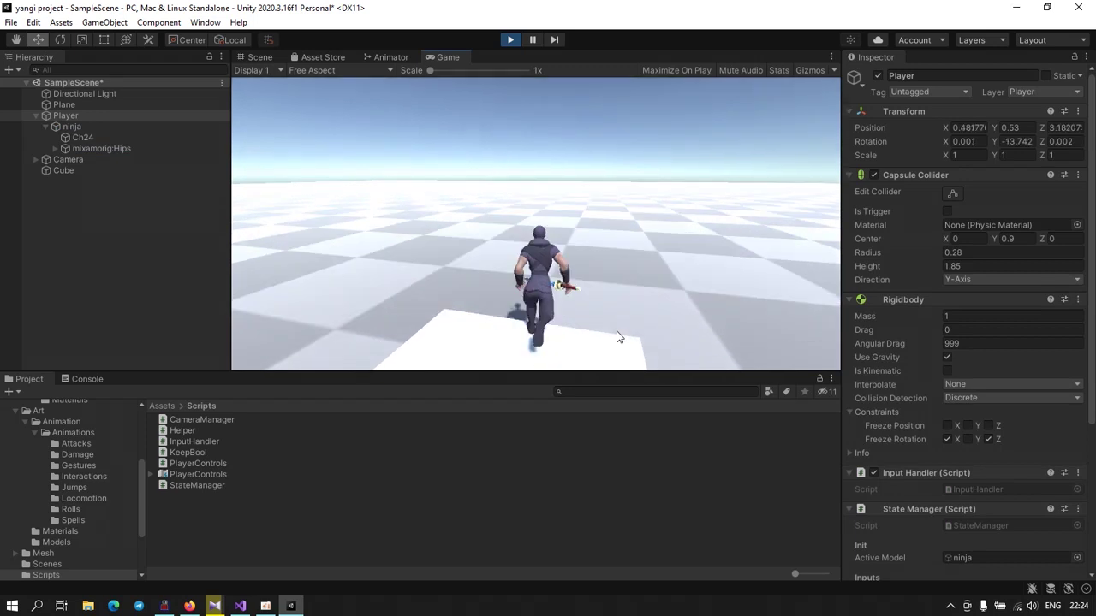
key("w")
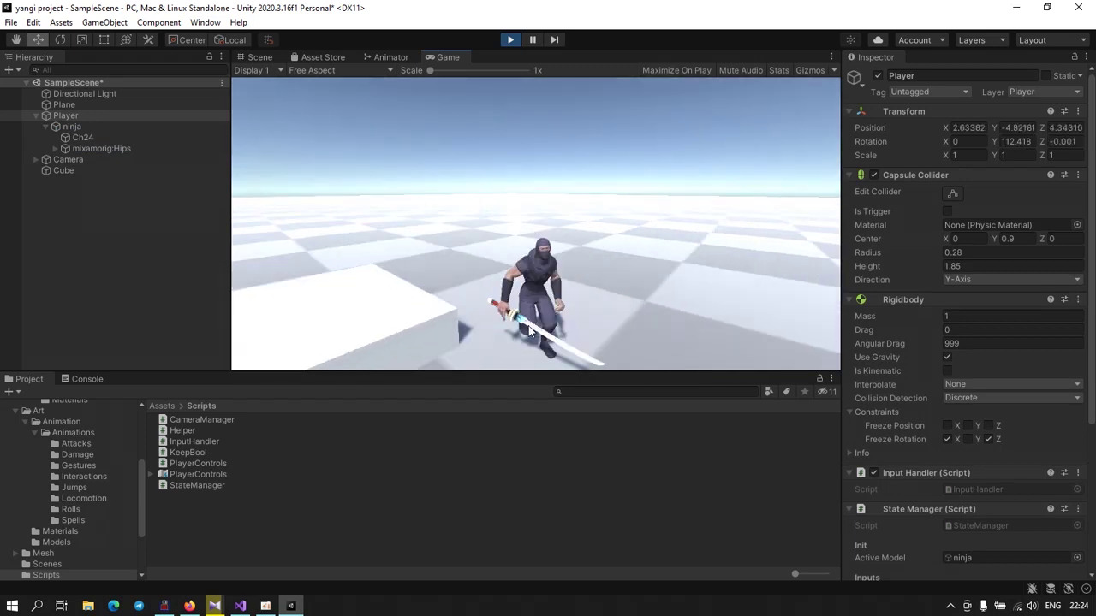
key("w")
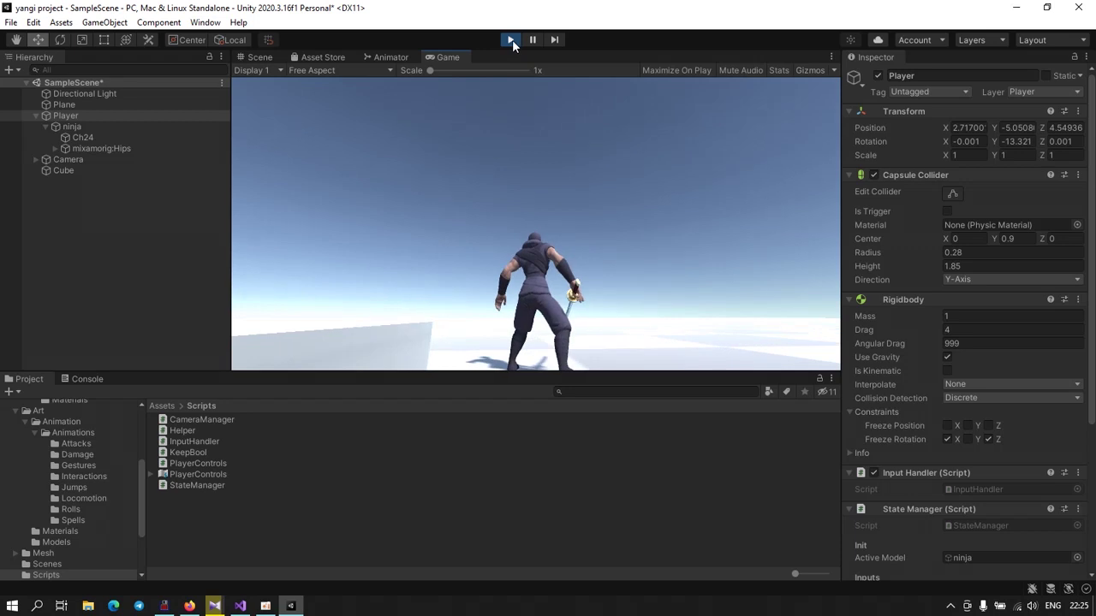
left_click(512, 39)
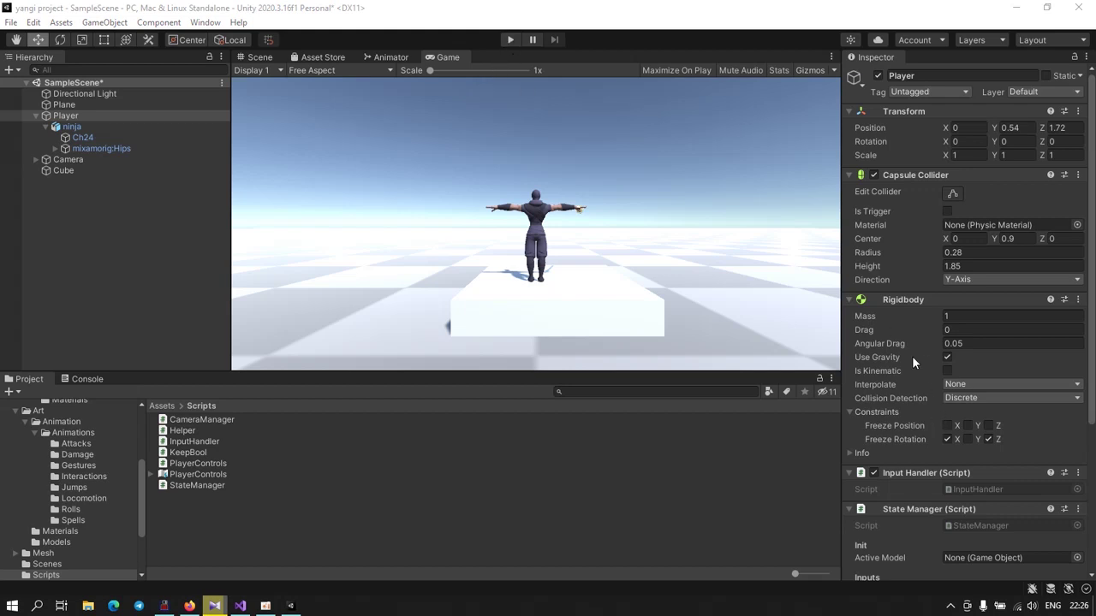
Step: Enter Move Speed 3.5, Run Speed 5.5 and Rotation Speed 9, then start a play test
scroll(913, 362, "down", 5)
left_click(947, 452)
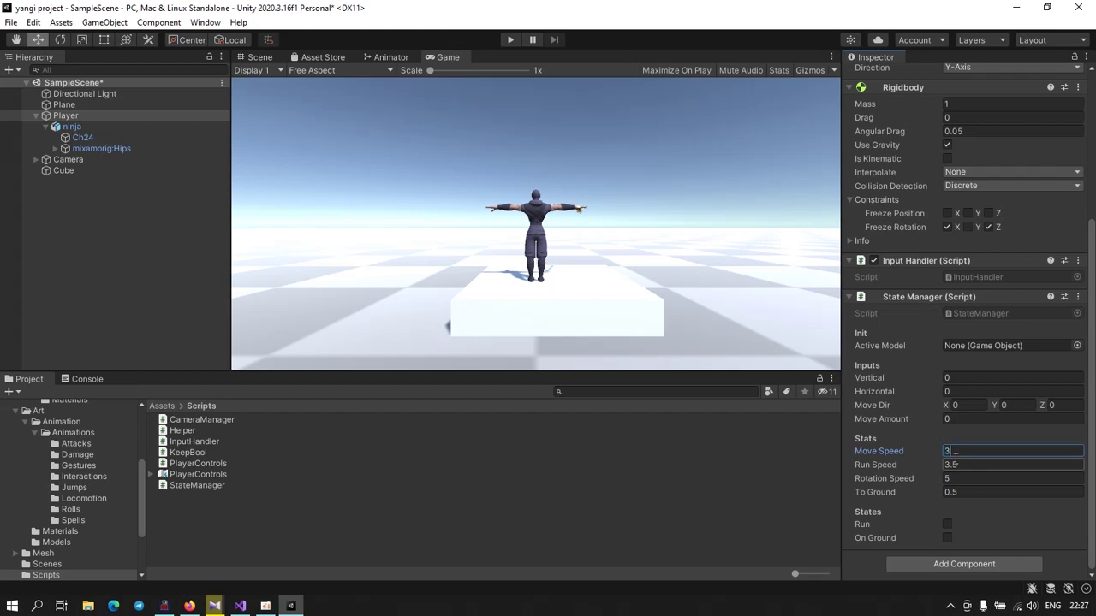
left_click(952, 465)
key("Tab")
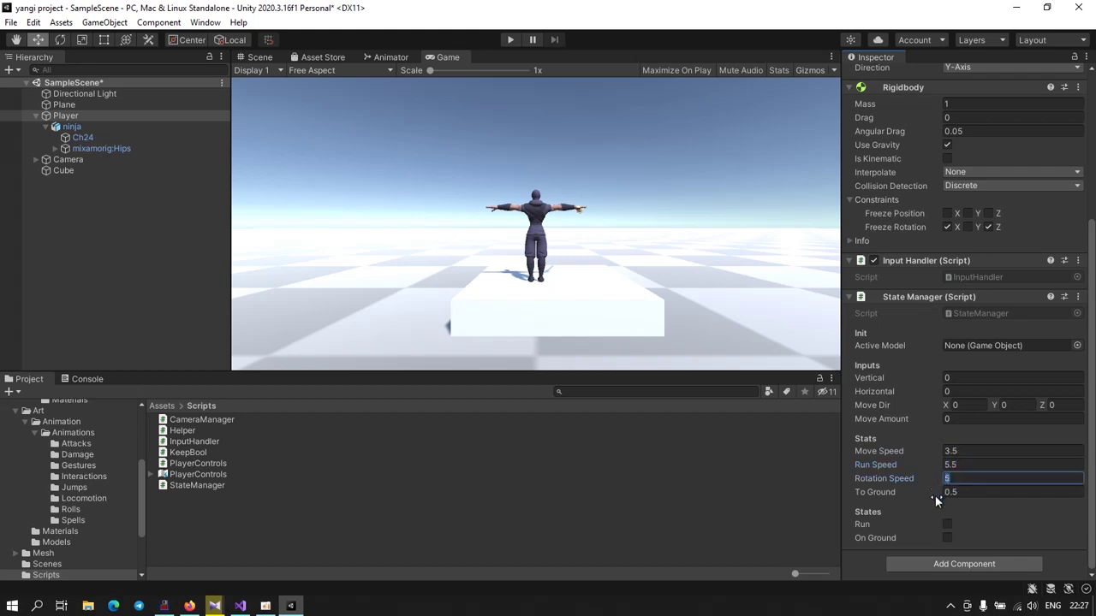
type("9")
left_click(509, 39)
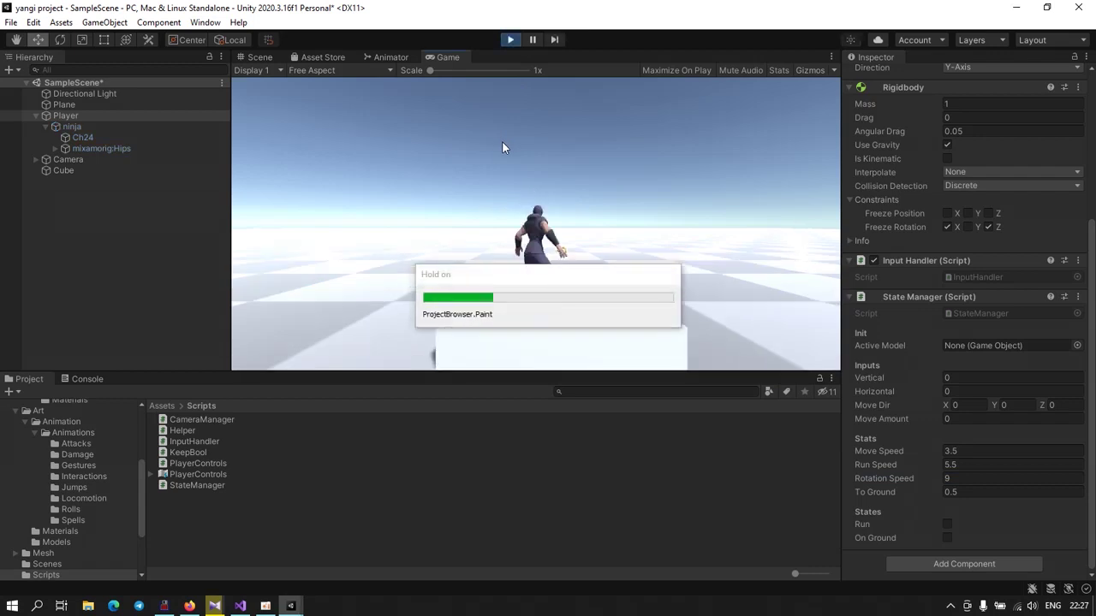
Step: Walk the ninja sideways and backward, then enable Run and run forward, right and left
key("d")
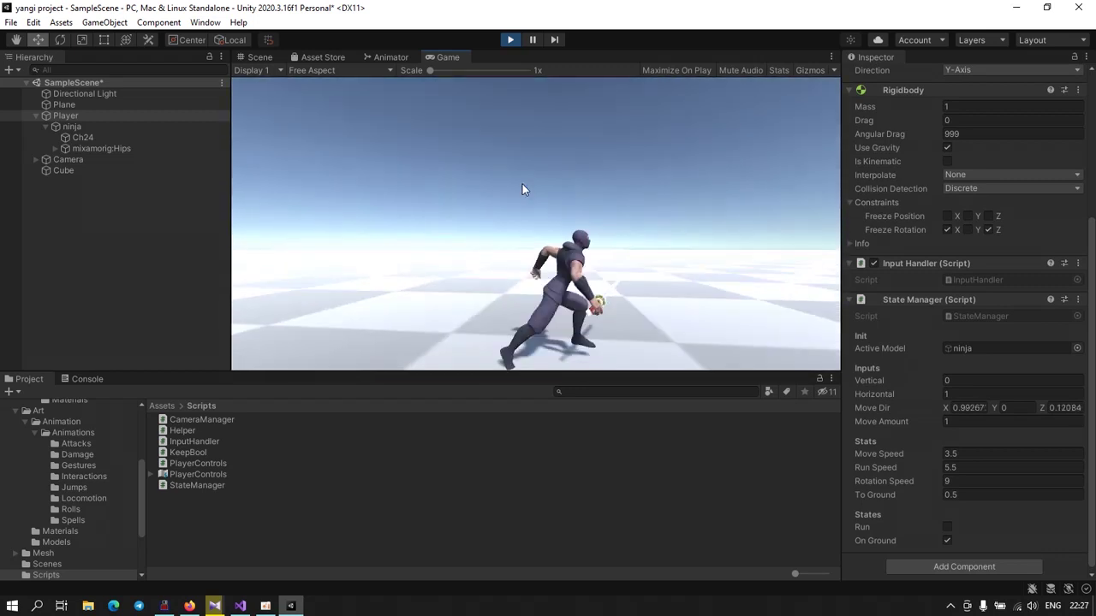
key("s")
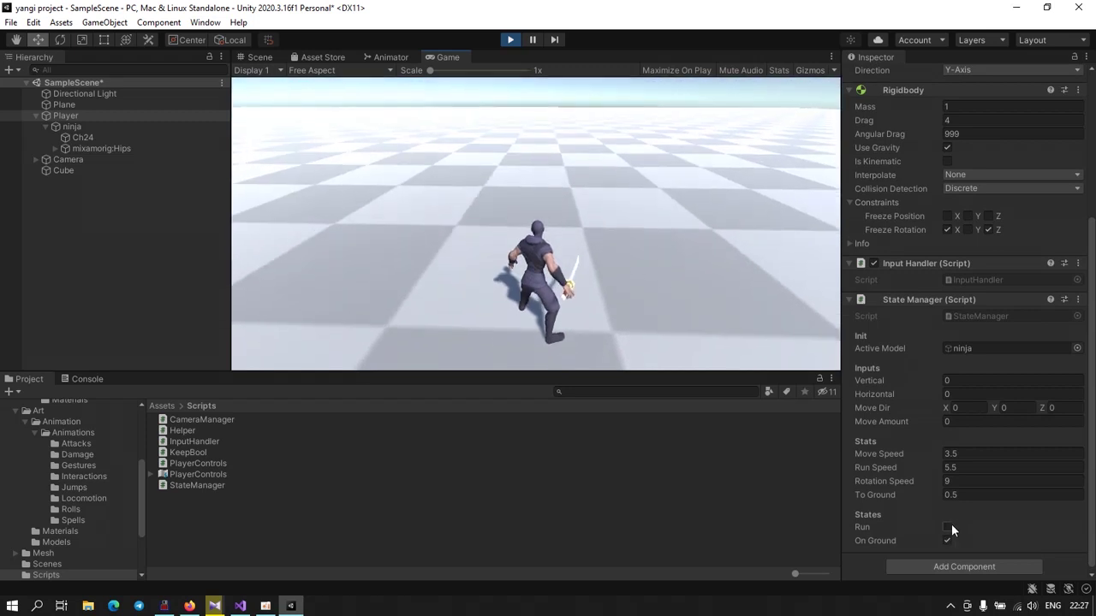
left_click(947, 526)
left_click(636, 251)
key("w")
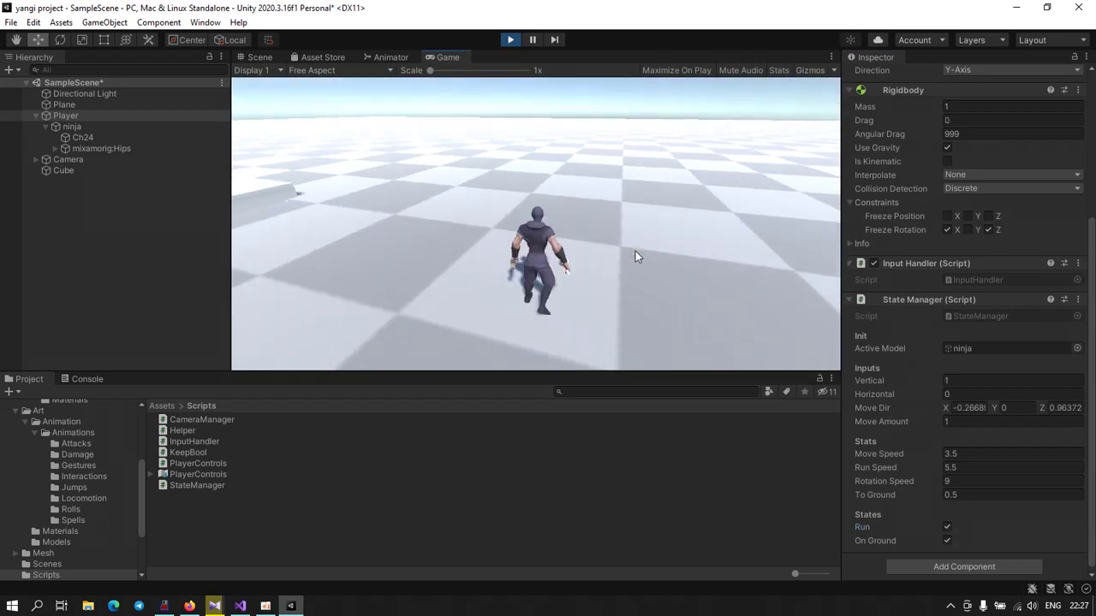
key("d")
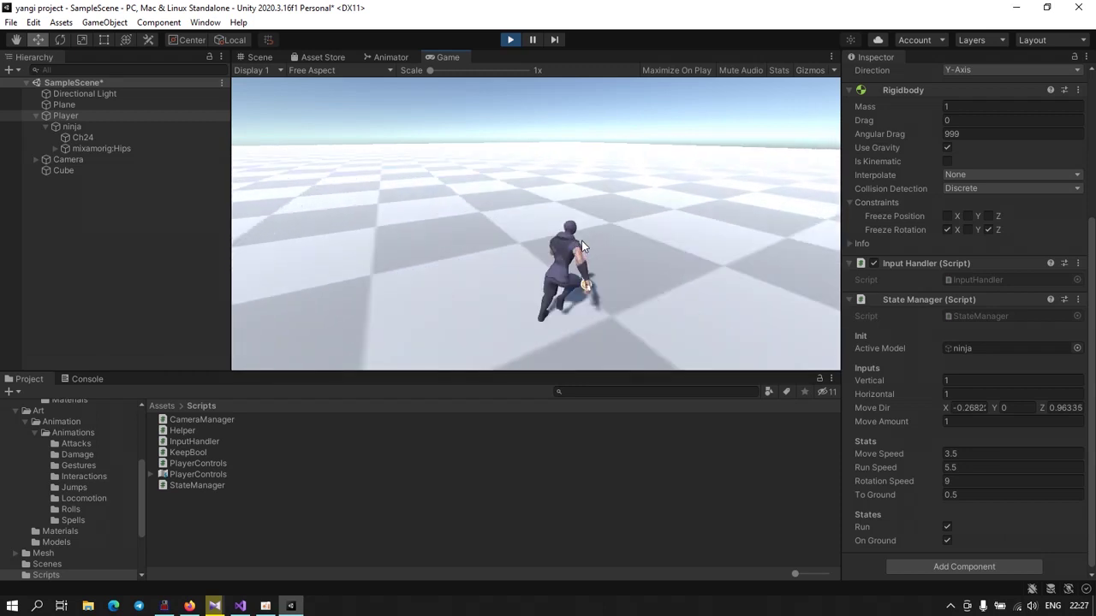
key("a")
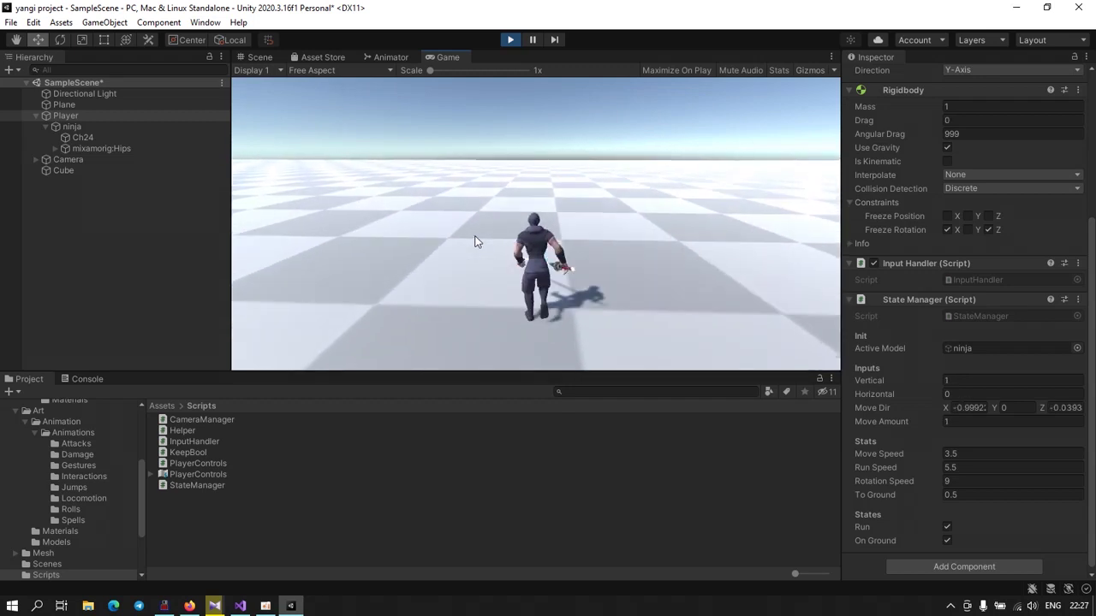
Step: Disable Run, move the ninja forward again, and stop the game
left_click(947, 526)
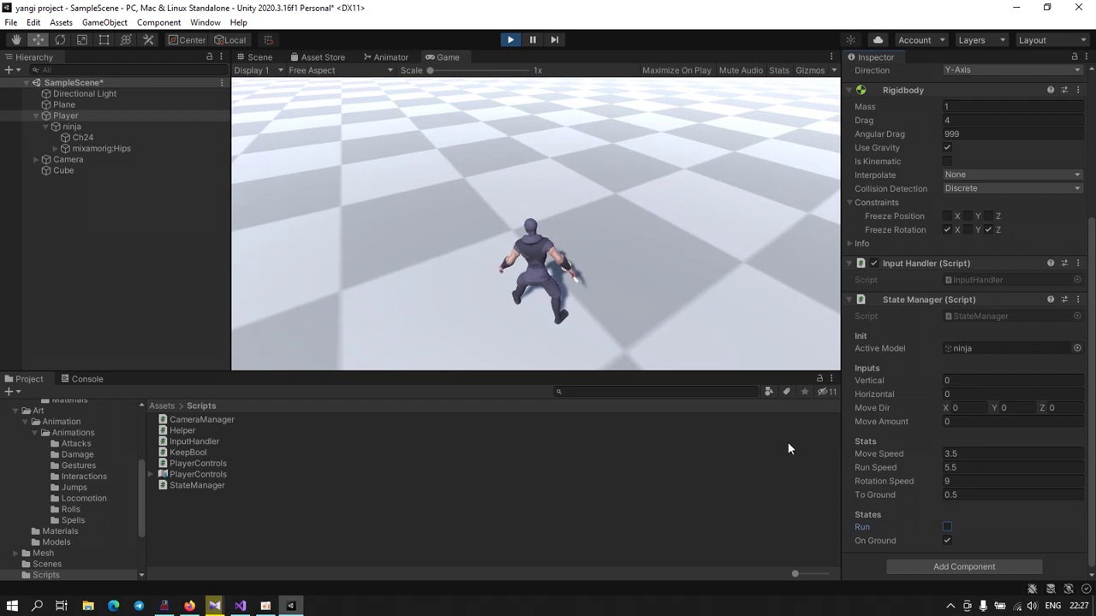
left_click(490, 235)
key("w")
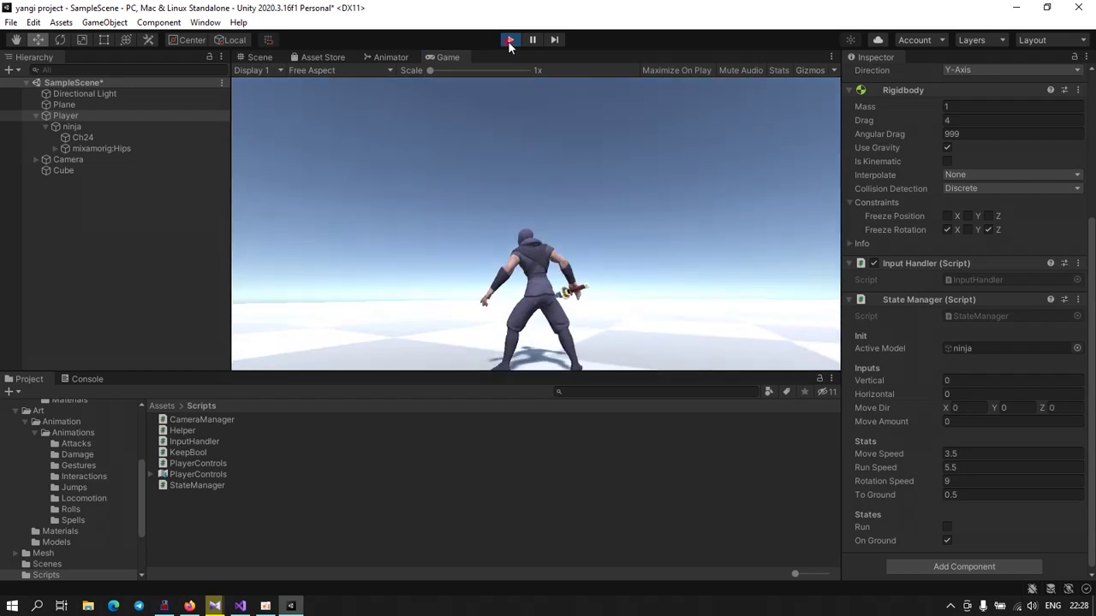
left_click(508, 40)
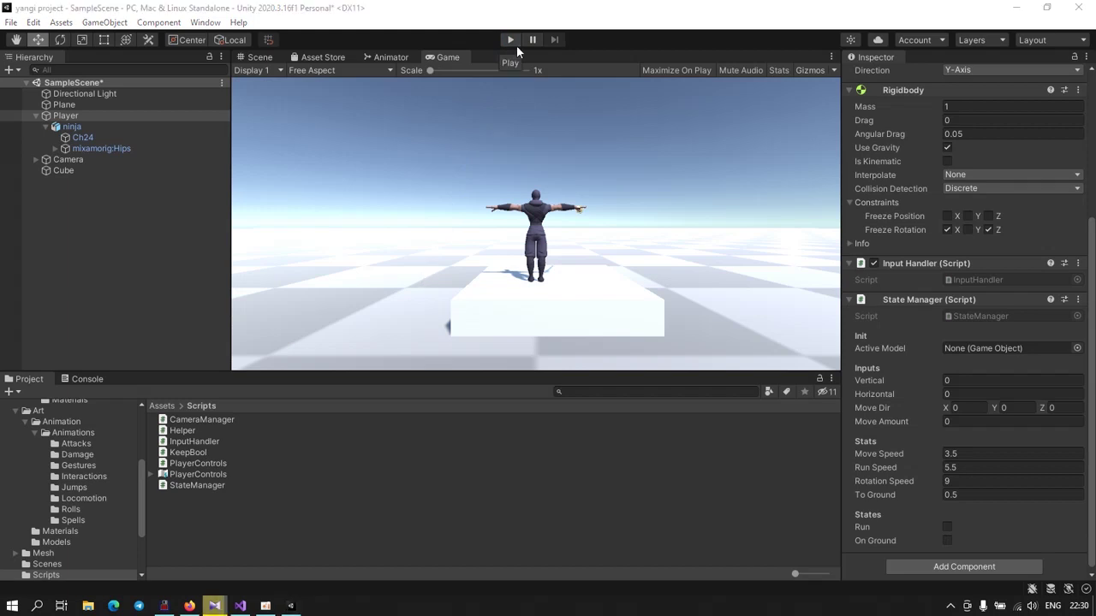
Step: Return the Animator to the Base Layer graph and show the Assets root folder
left_click(399, 58)
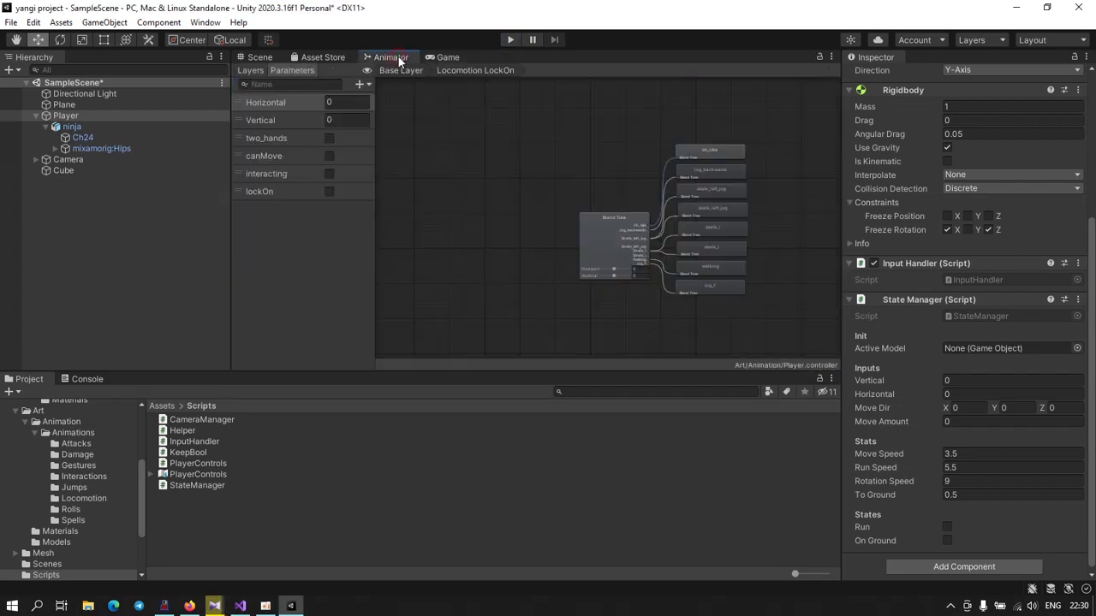
left_click(250, 70)
left_click(293, 104)
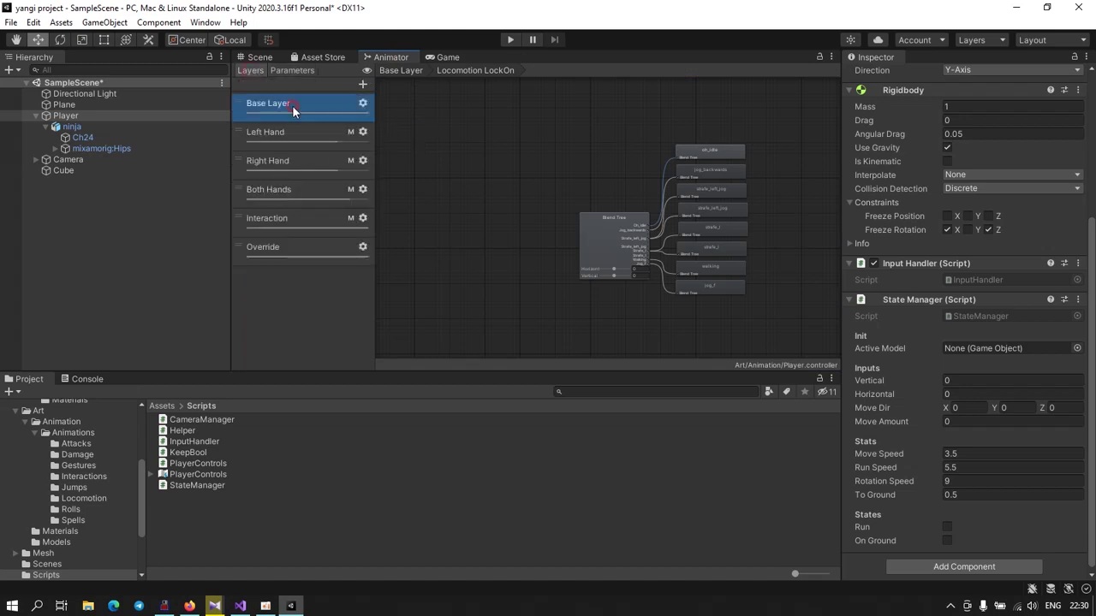
left_click(399, 70)
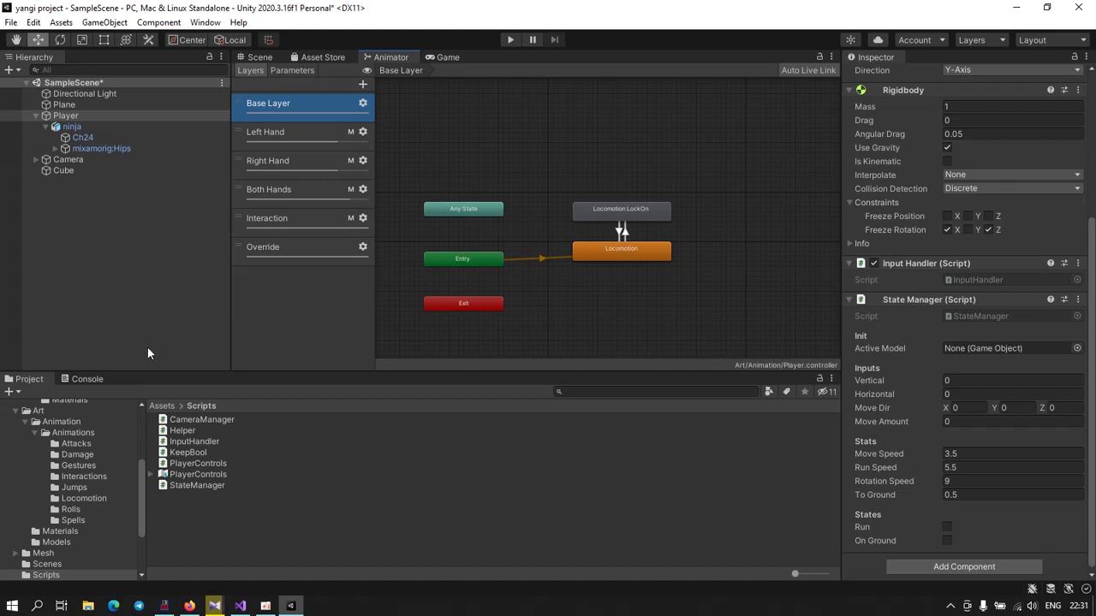
left_click(162, 406)
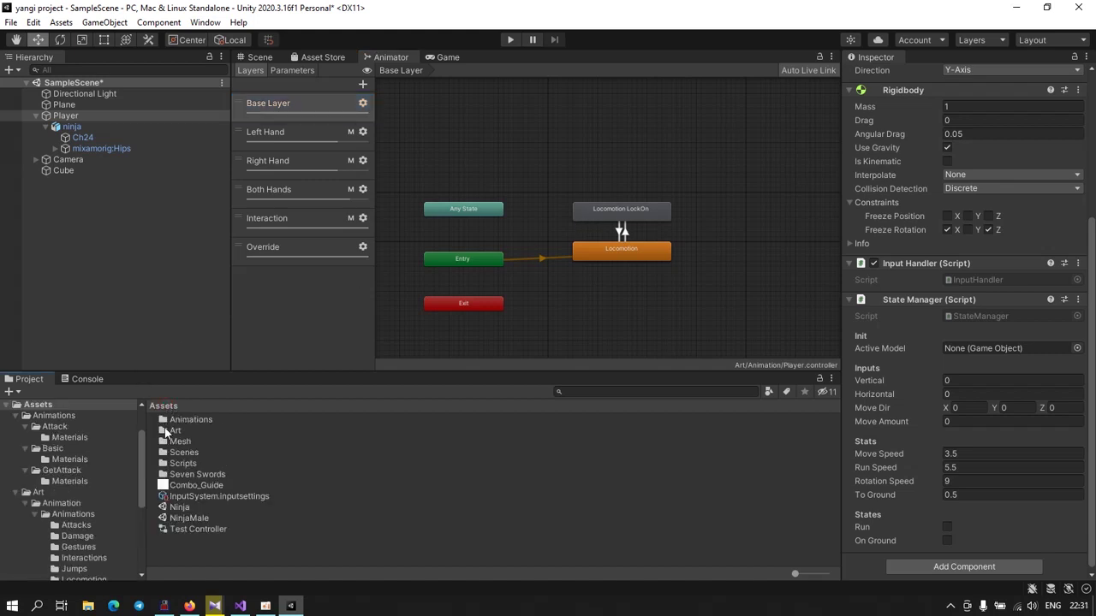
Step: Browse to Art/Animation/Animations/Locomotion, select the MidAir clip and preview it
double_click(162, 422)
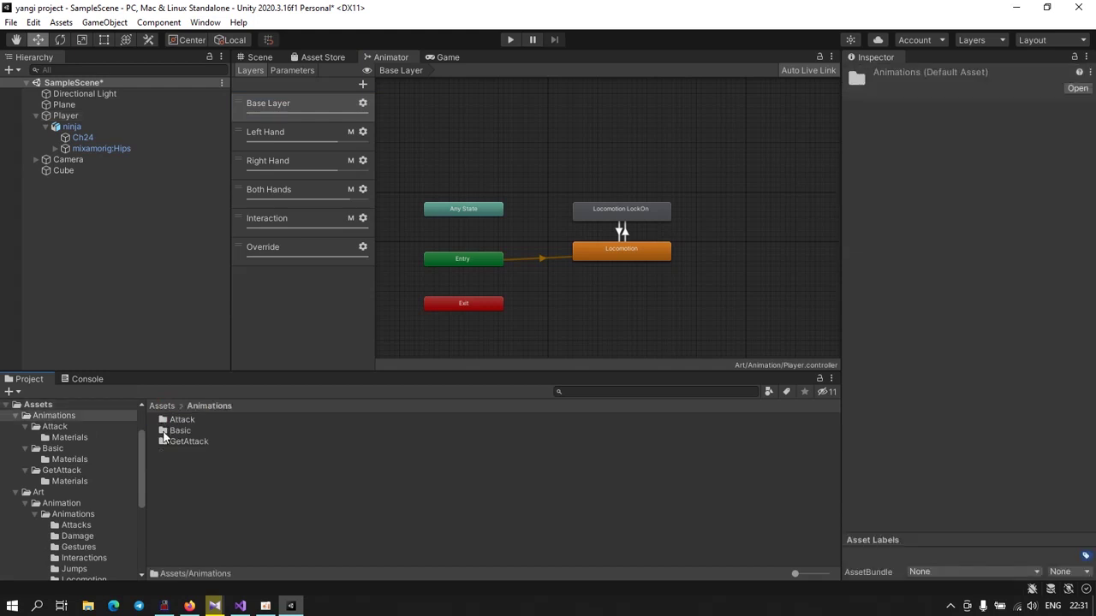
left_click(161, 405)
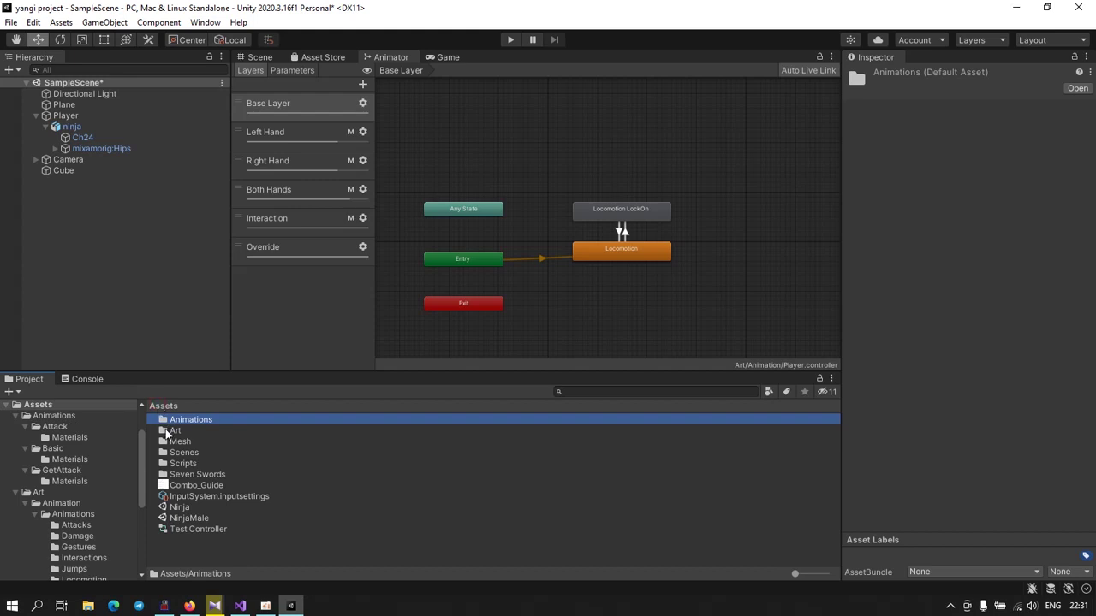
double_click(169, 431)
double_click(173, 421)
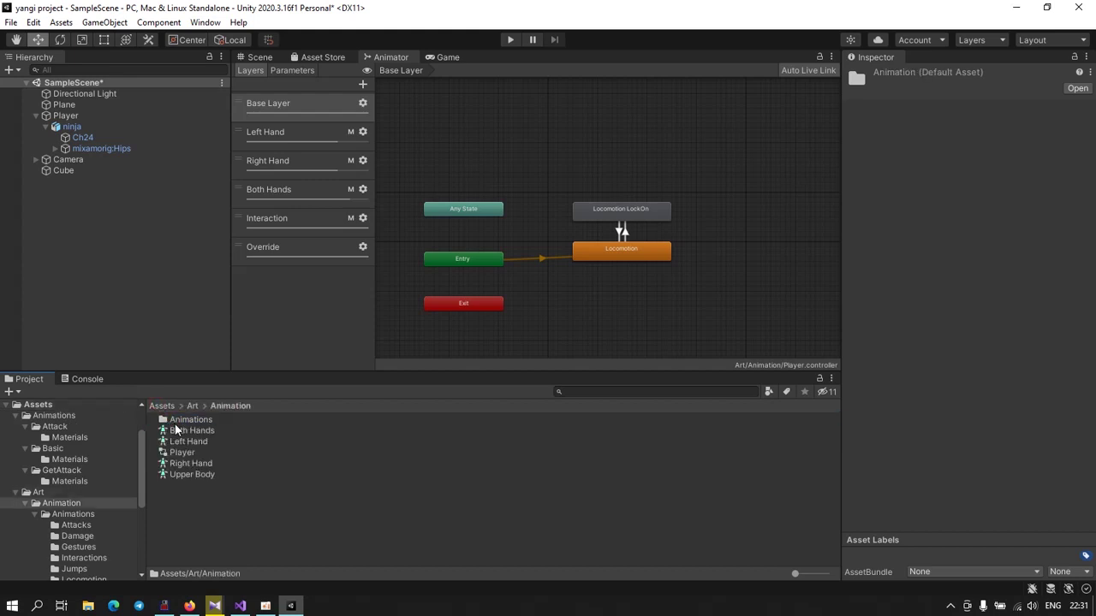
double_click(168, 420)
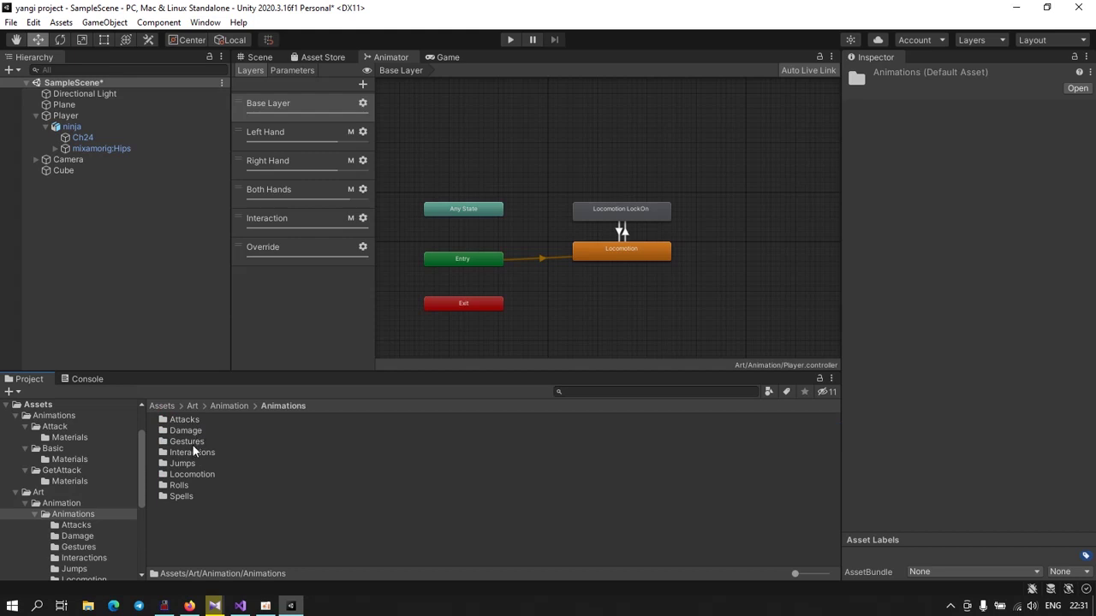
double_click(188, 478)
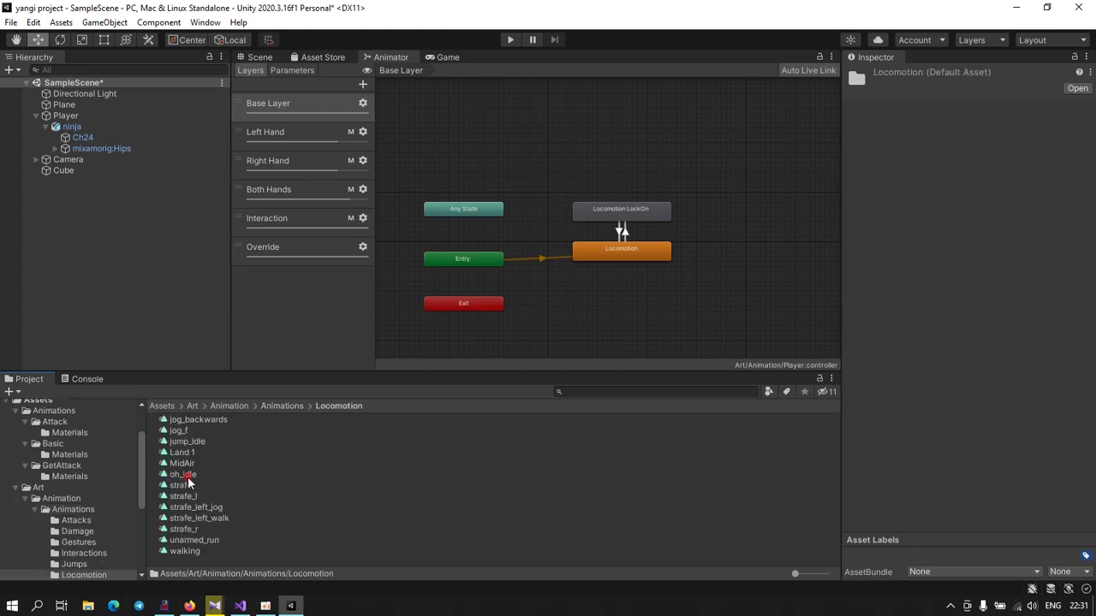
left_click(184, 464)
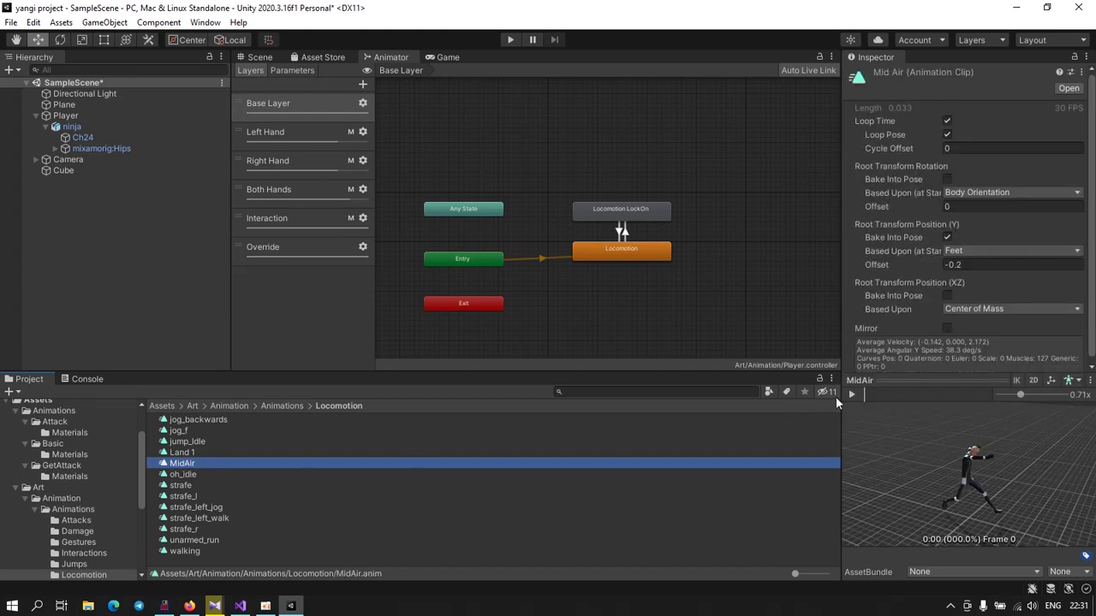
left_click(851, 395)
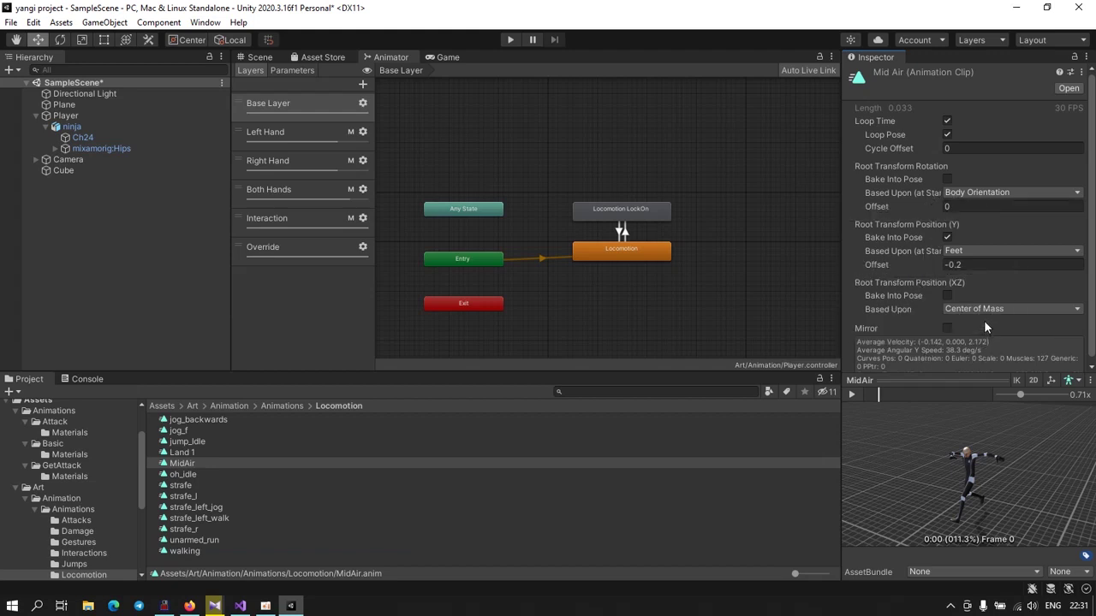
Step: Bake MidAir's root rotation (not XZ position) into pose and add it as a Base Layer state
left_click(947, 295)
left_click(851, 394)
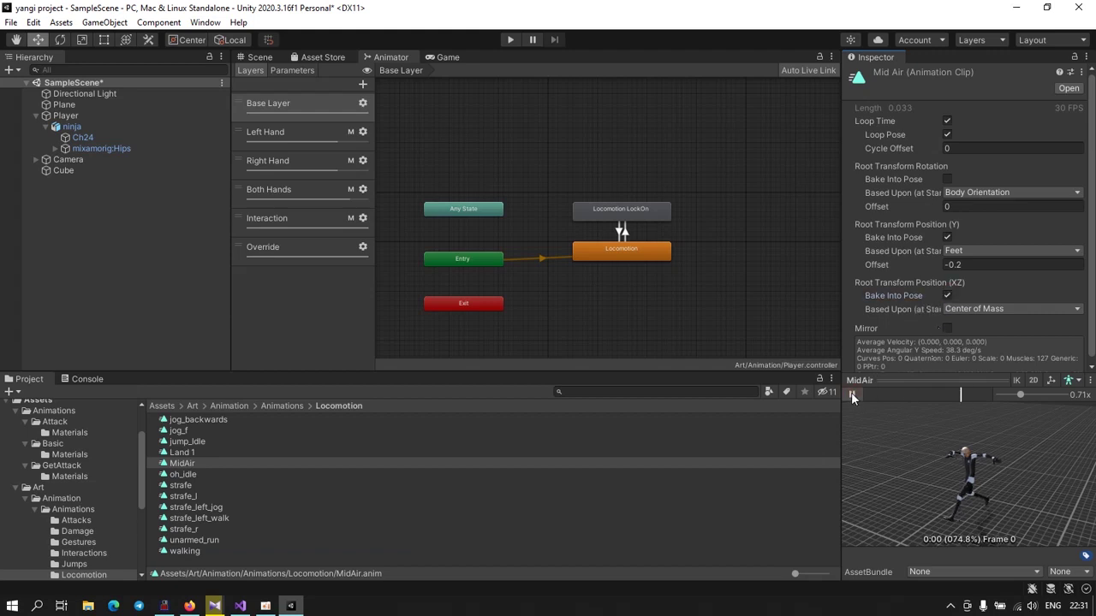
left_click(947, 296)
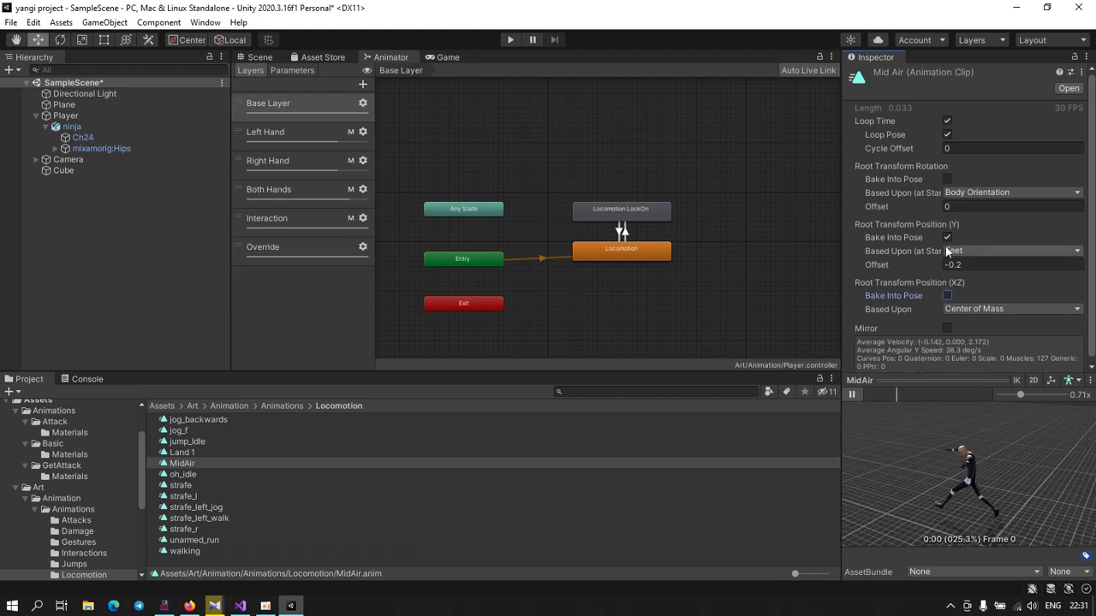
left_click(947, 179)
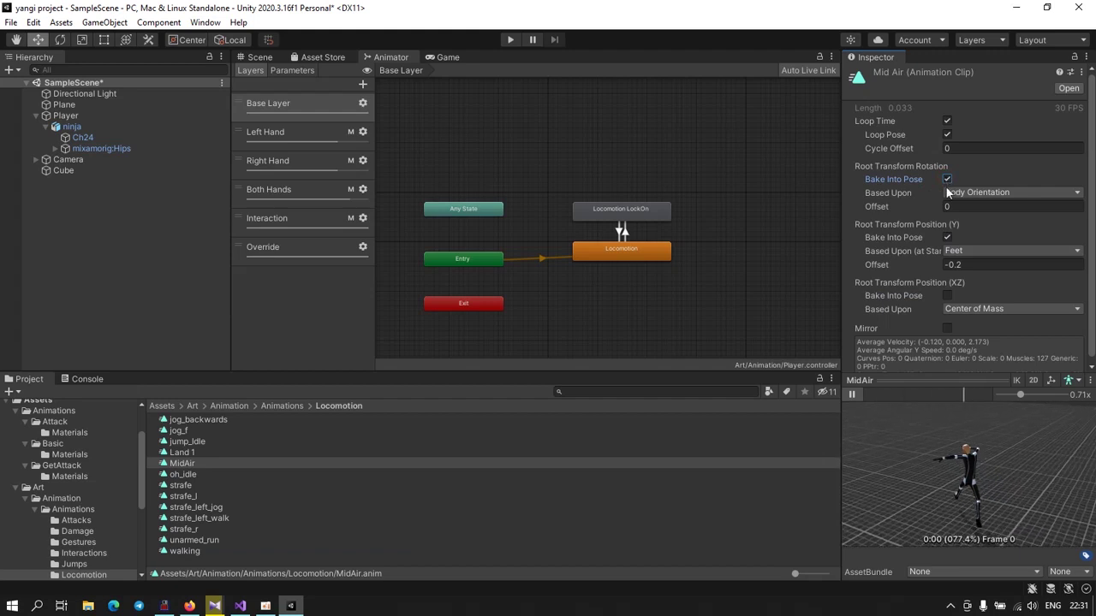
mouse_move(181, 463)
left_mouse_down()
mouse_move(519, 299)
mouse_move(555, 164)
left_mouse_up()
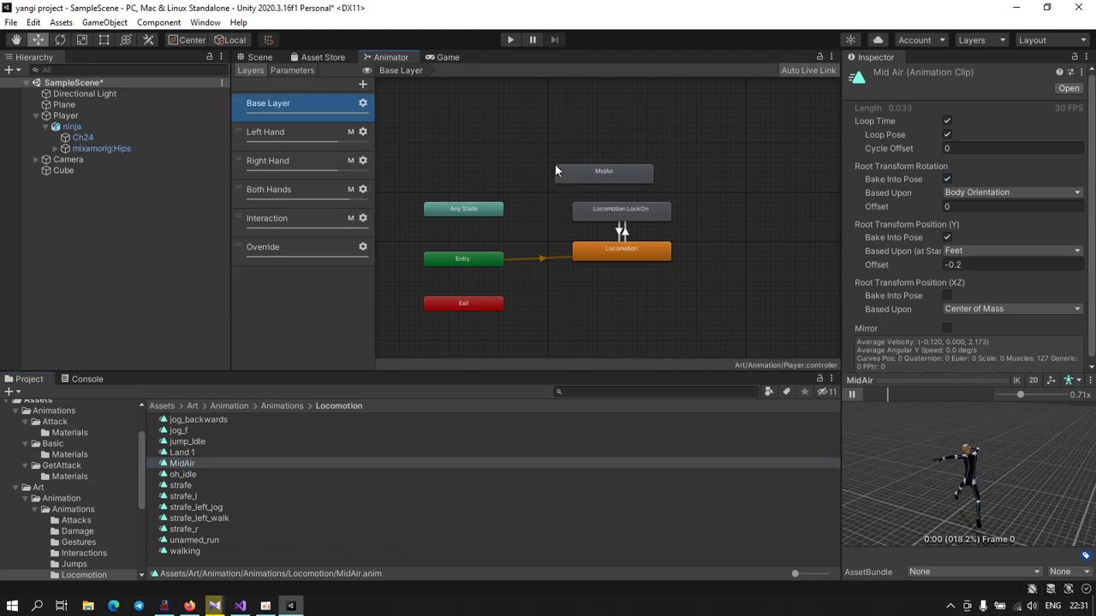
Step: Arrange MidAir, Locomotion LockOn and Locomotion neatly in the Base Layer graph
left_click(852, 397)
left_click_drag(629, 215, 724, 182)
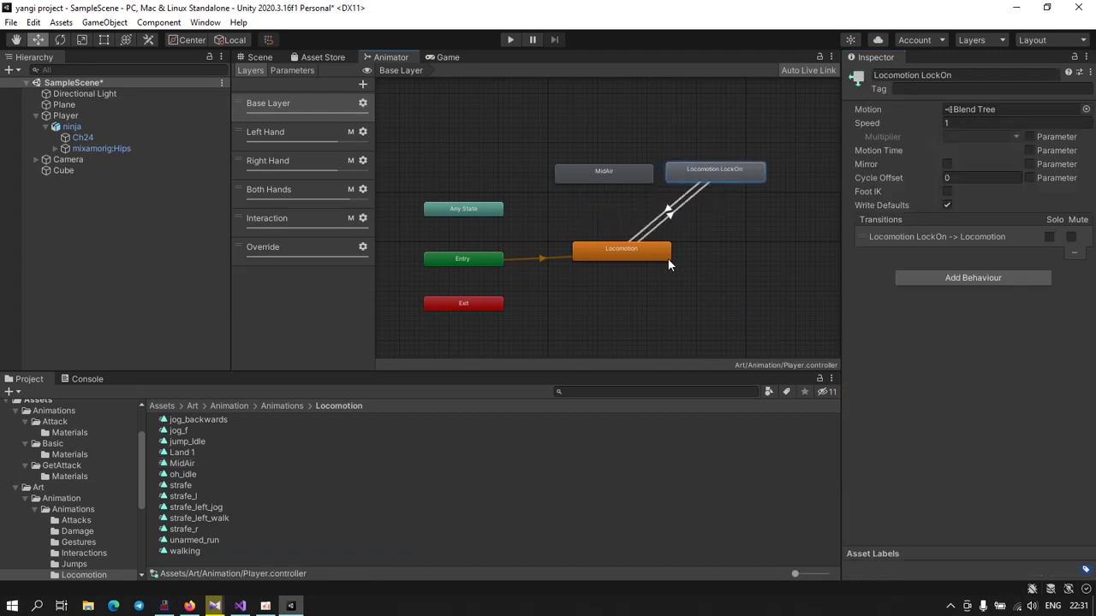
left_click_drag(648, 254, 729, 240)
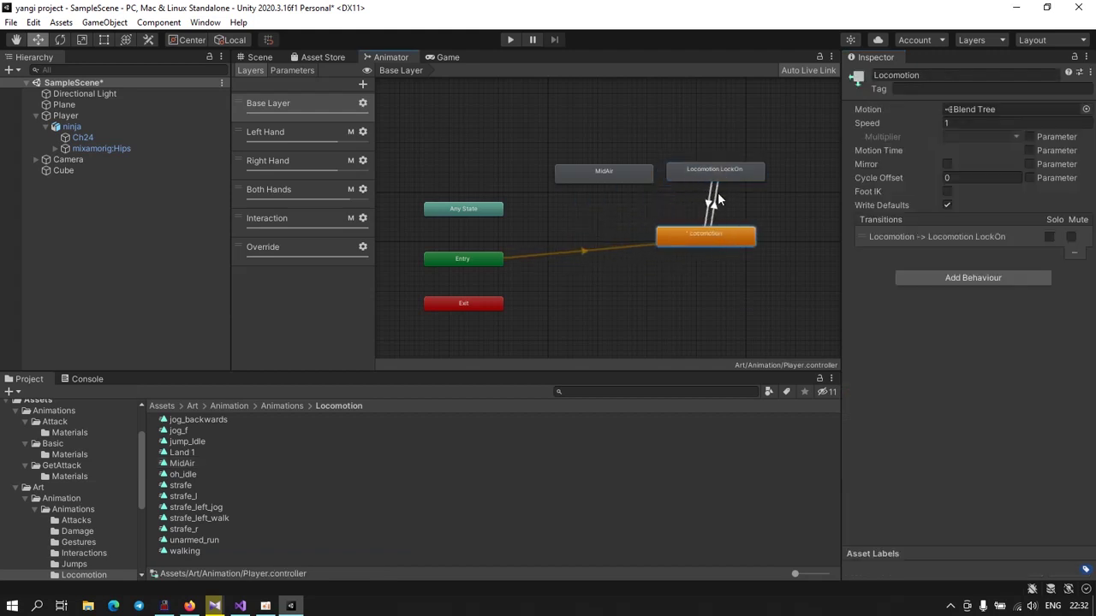
left_click_drag(712, 179, 726, 182)
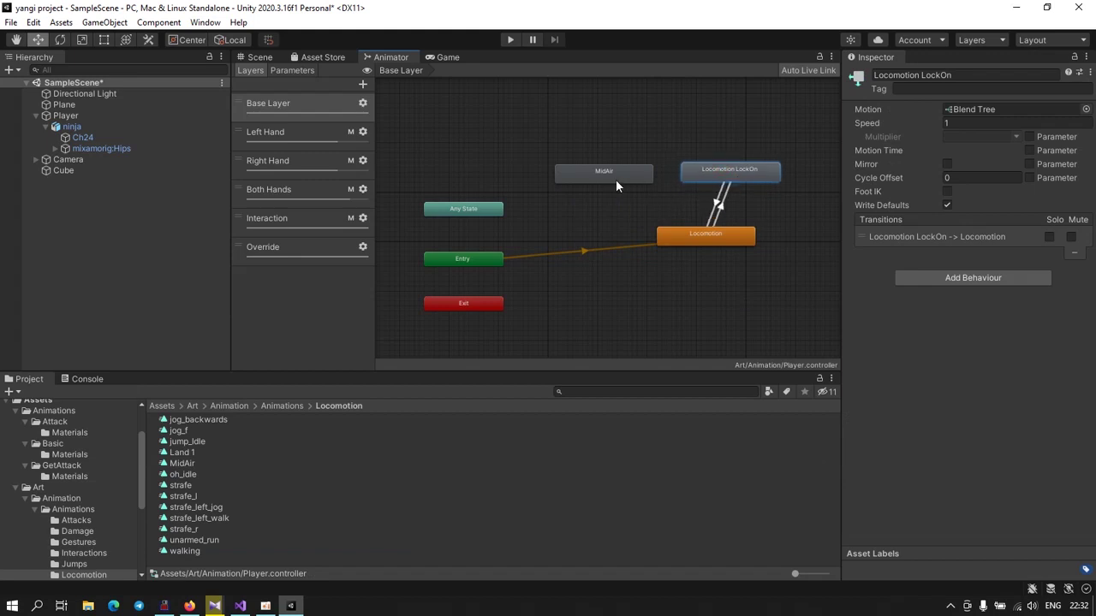
left_click_drag(615, 181, 603, 175)
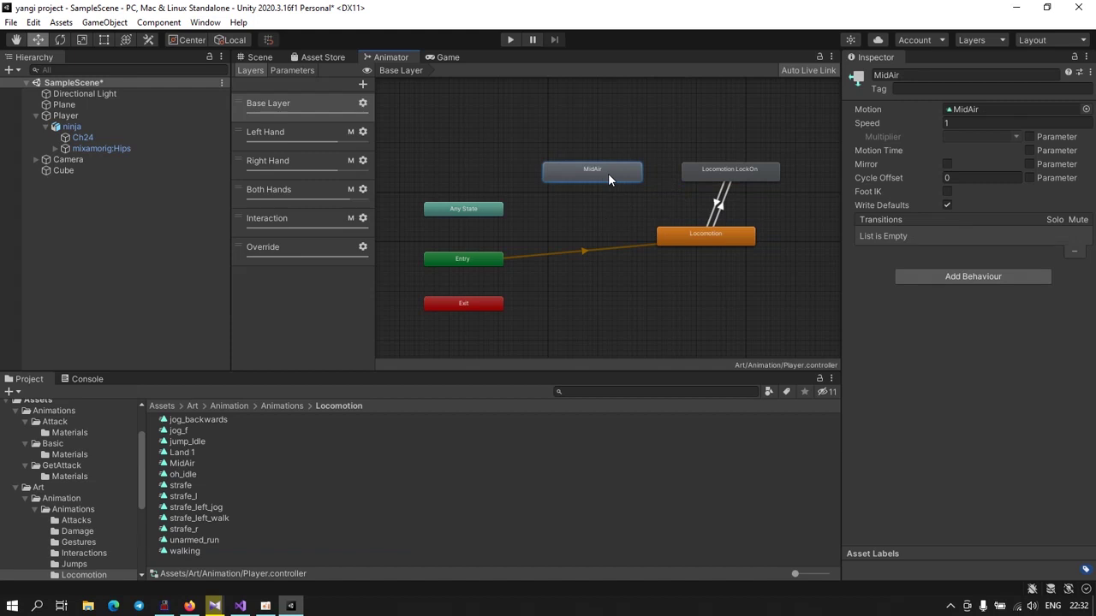
Step: Create transitions Locomotion → MidAir and MidAir → Locomotion
right_click(683, 230)
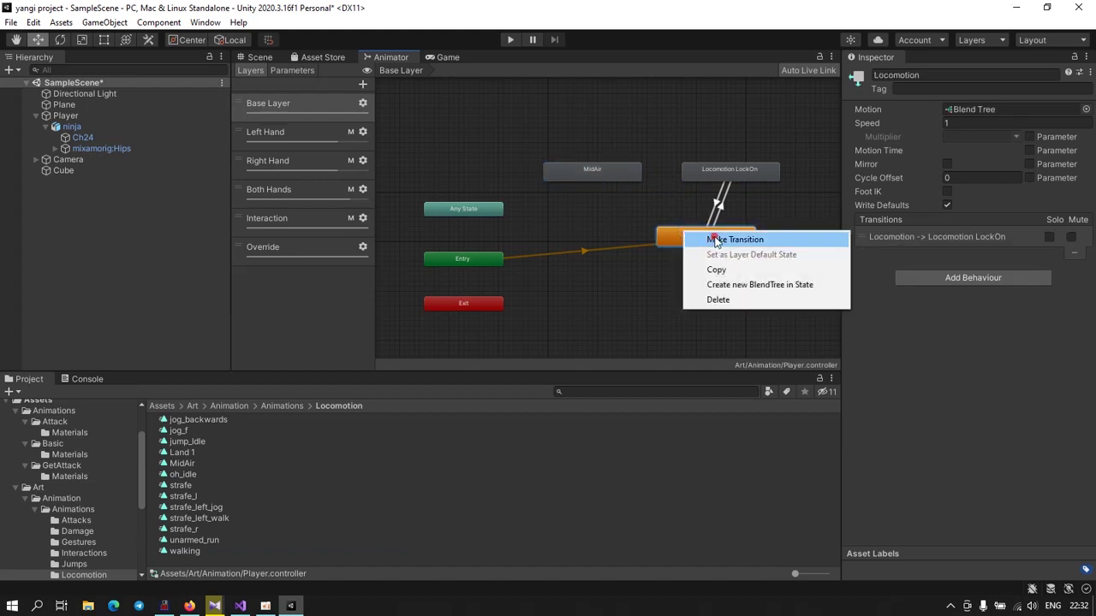
left_click(715, 244)
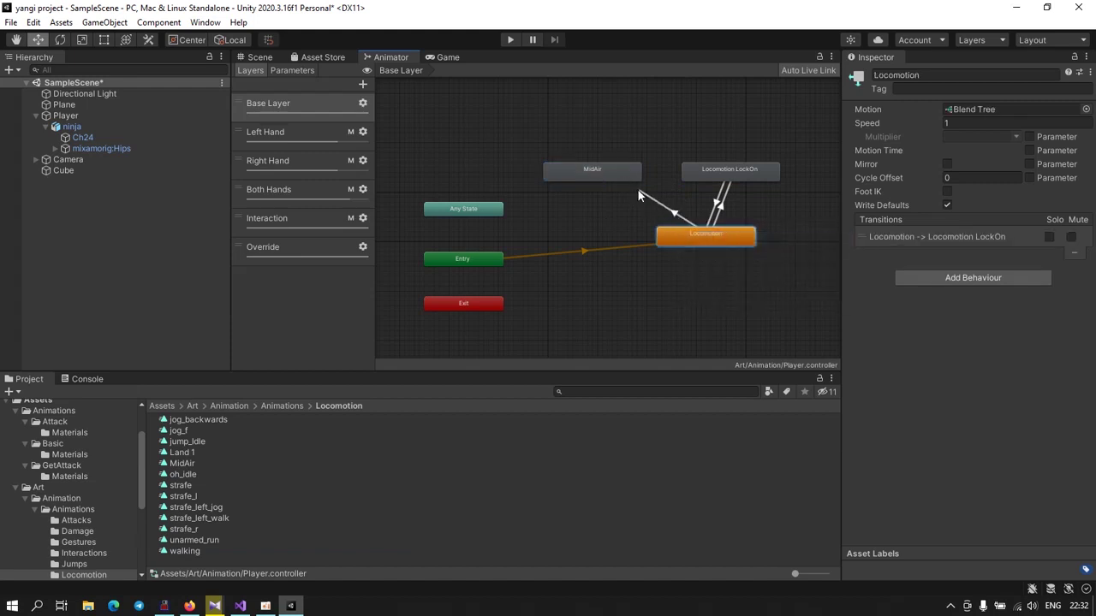
left_click(618, 179)
right_click(598, 176)
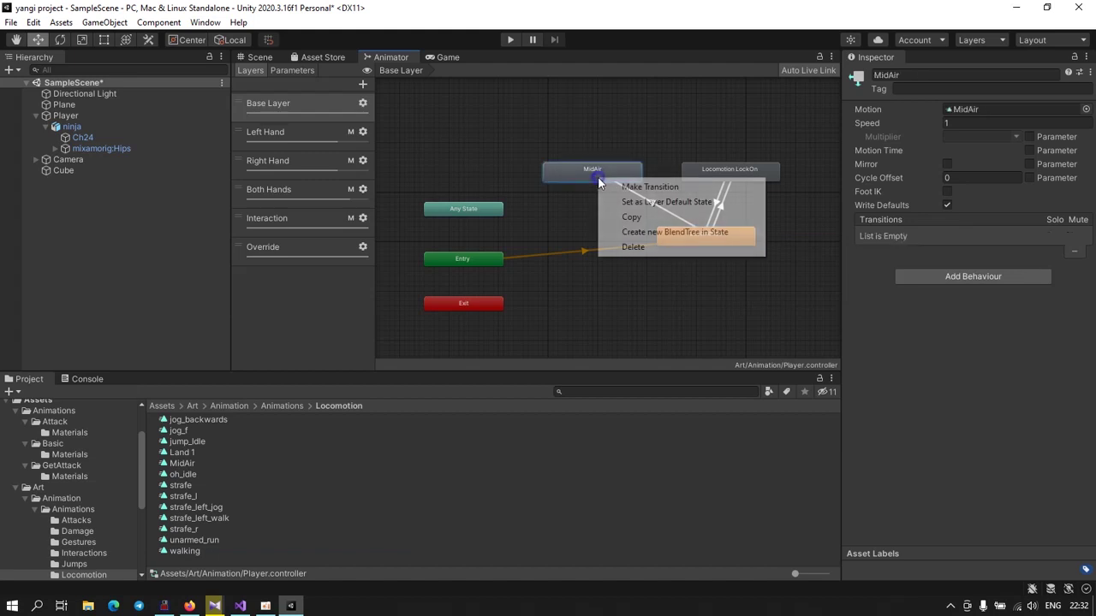
left_click(624, 184)
left_click(675, 231)
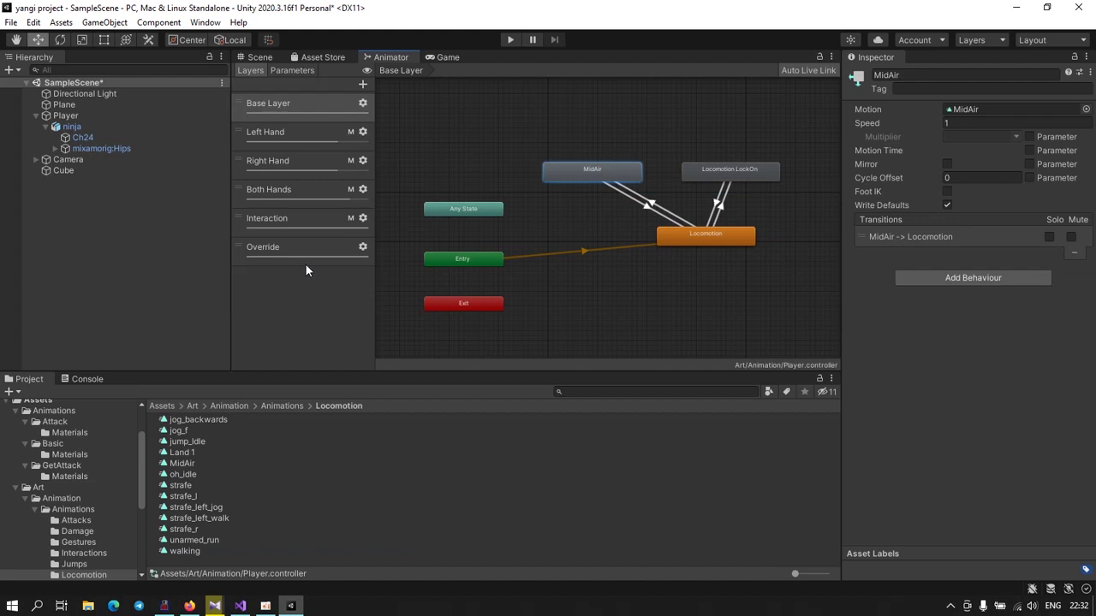
Step: Create a Bool parameter named onGround in the Animator's Parameters list
left_click(286, 71)
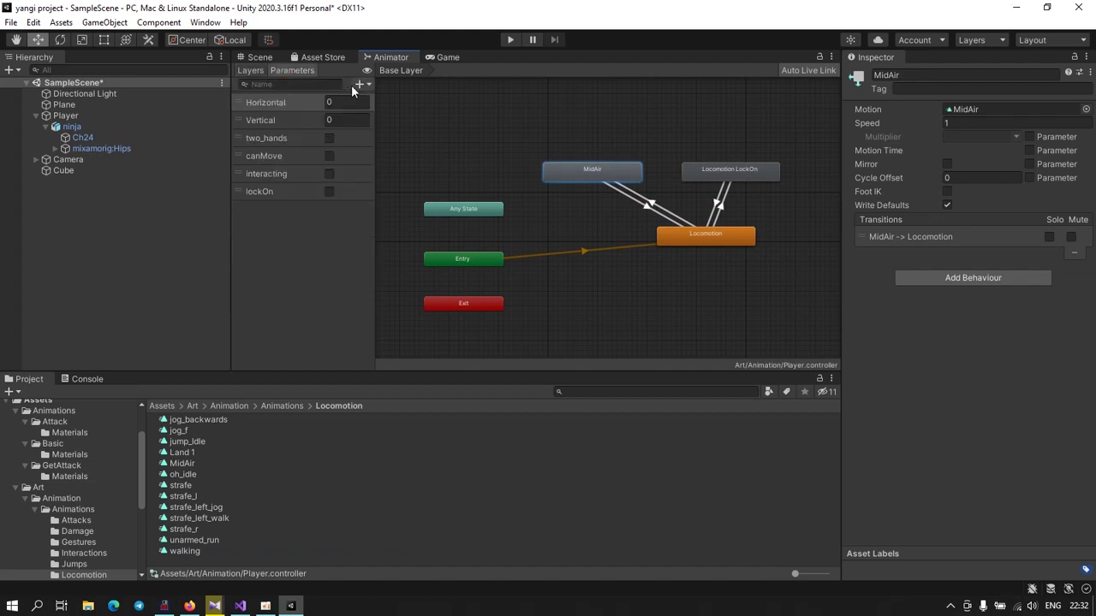
left_click(359, 83)
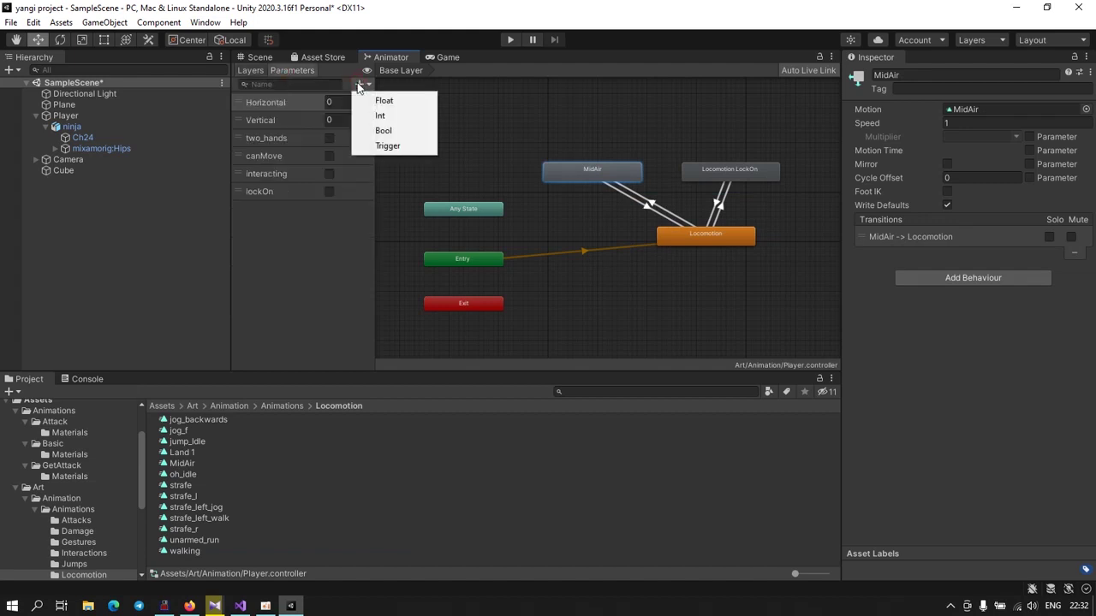
left_click(383, 133)
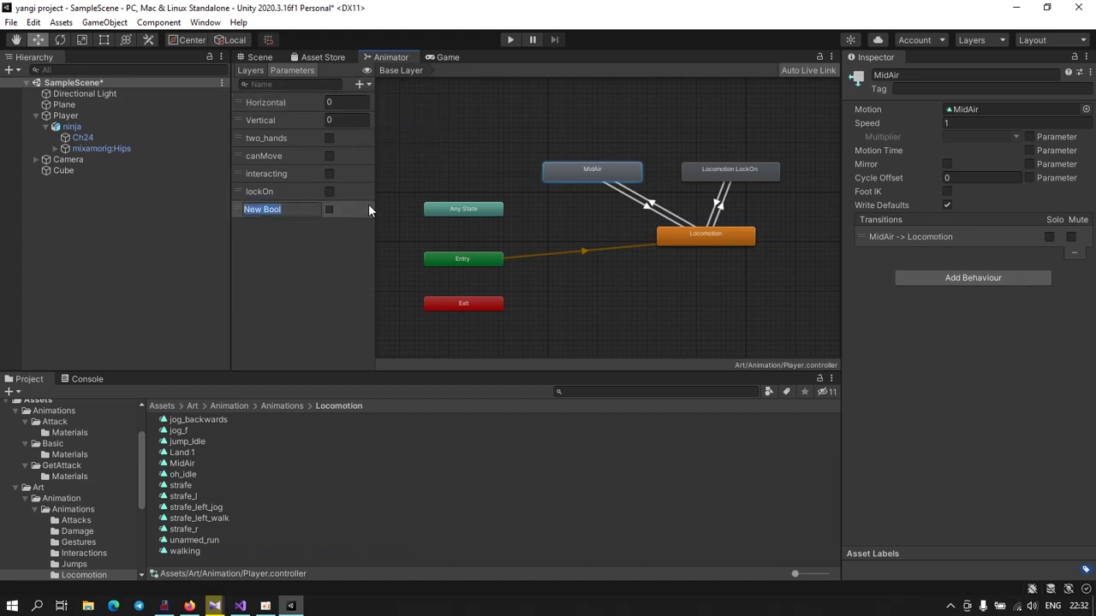
key("BackSpace")
type("onGround")
key("Return")
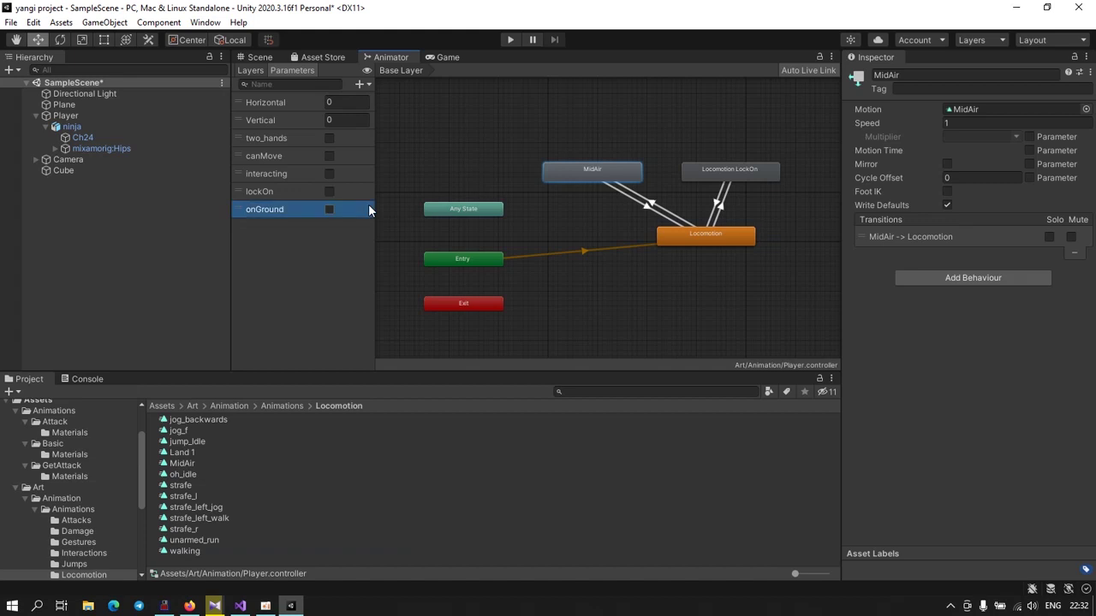
Step: Make Locomotion → MidAir fire on onGround false with exit time turned off
left_click(652, 208)
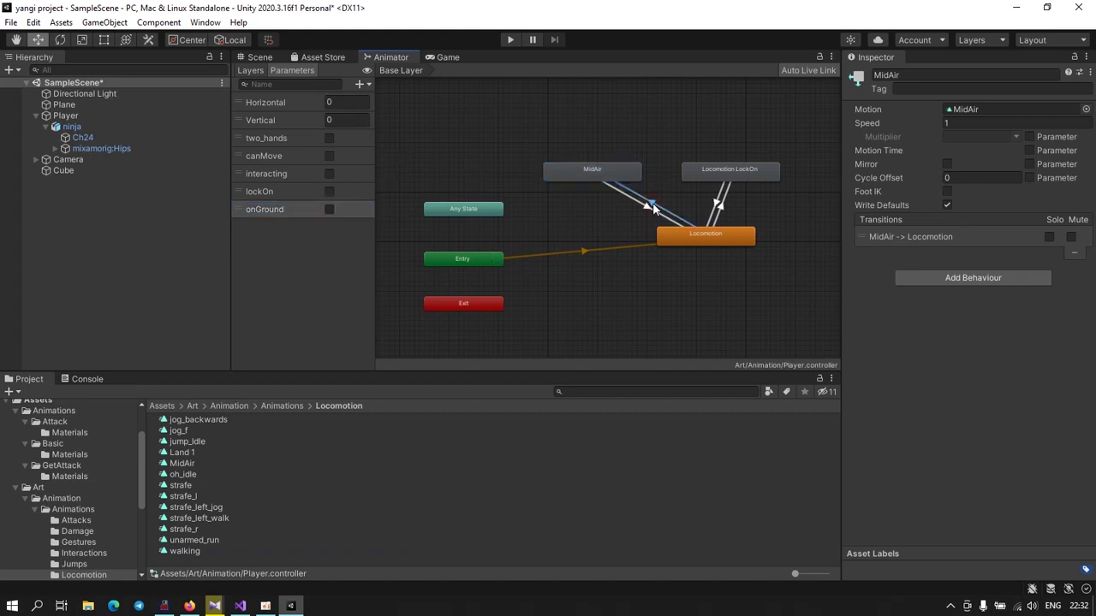
left_click(652, 207)
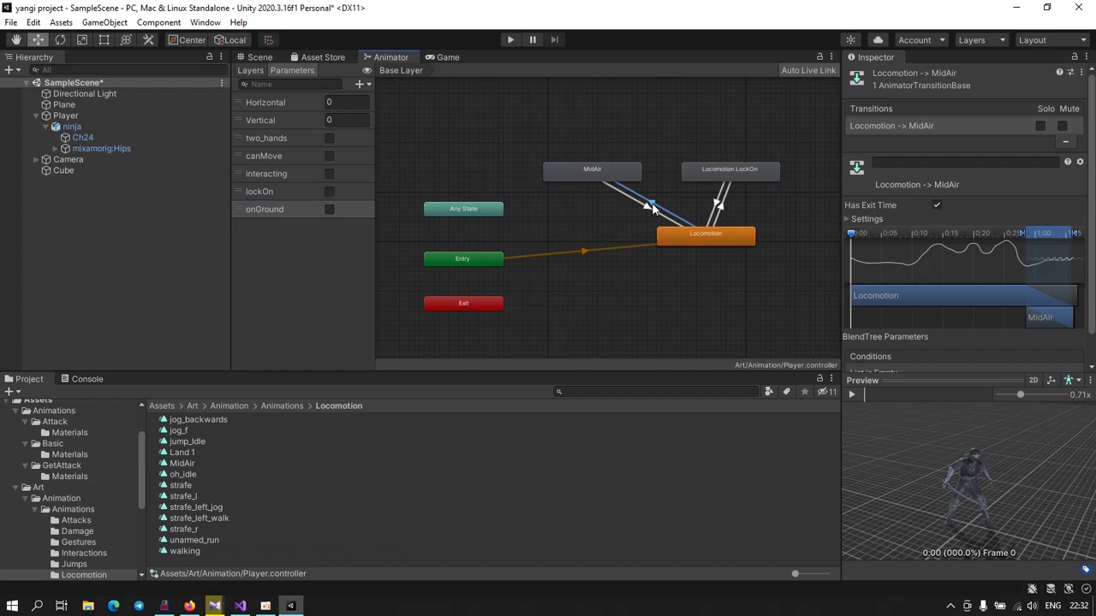
left_click(936, 204)
scroll(1008, 360, "down", 3)
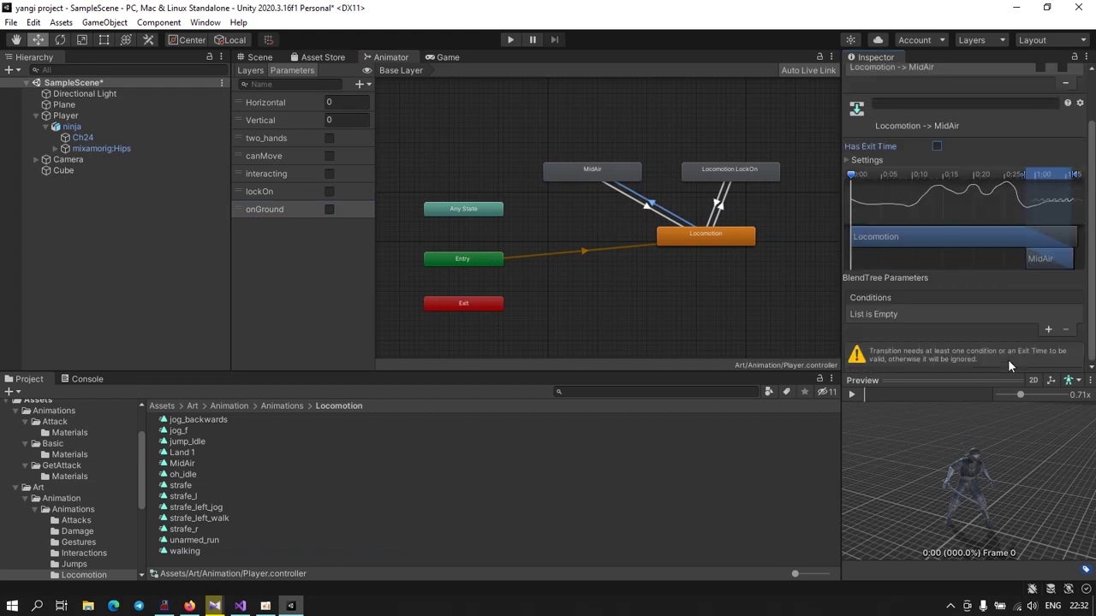
left_click(1047, 331)
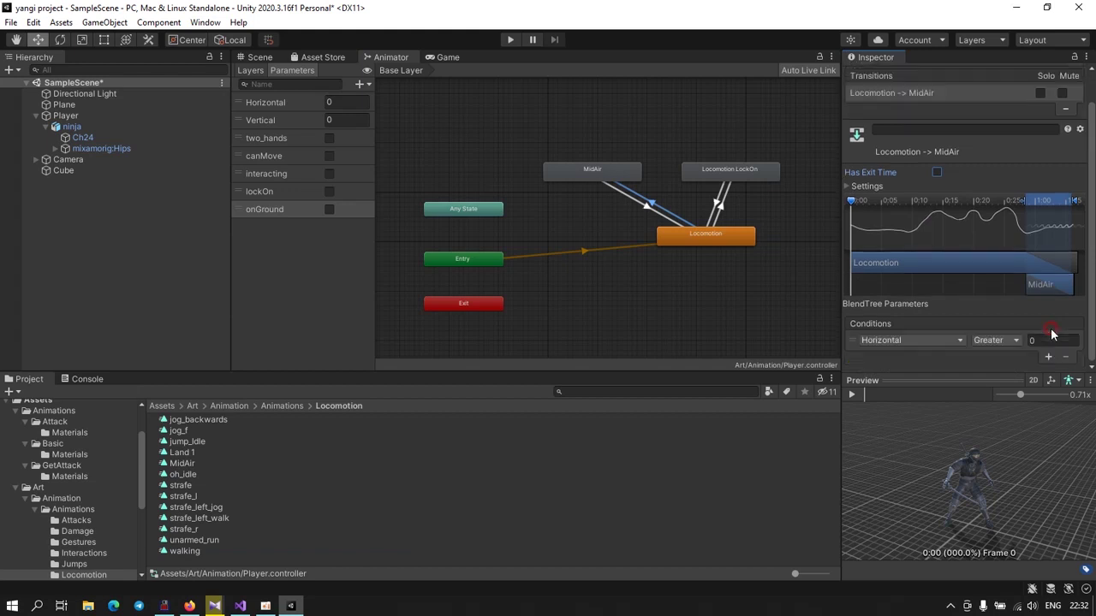
left_click(961, 340)
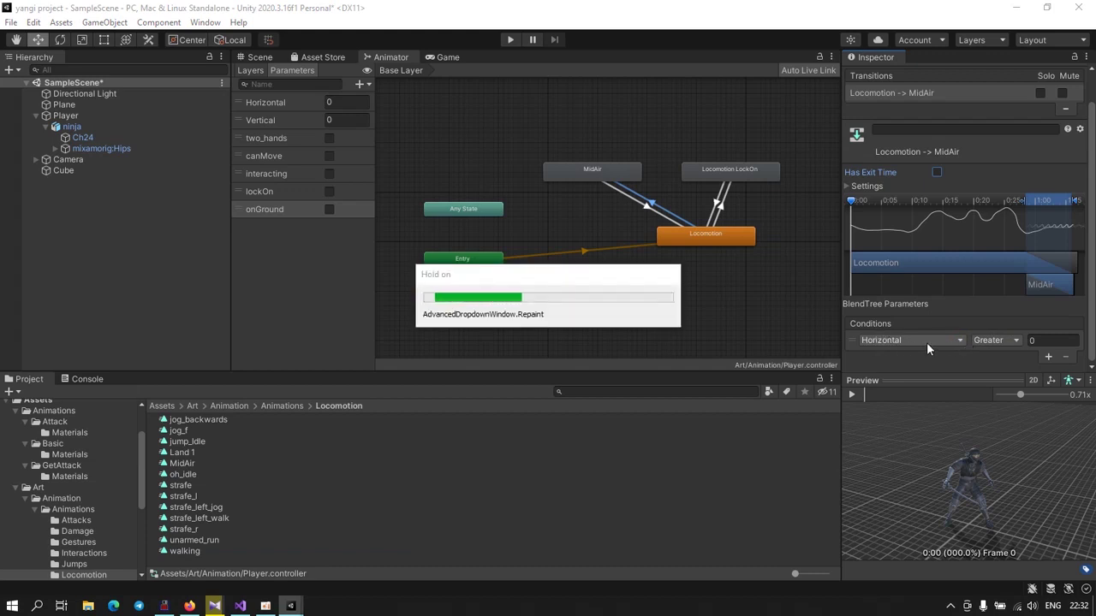
scroll(890, 405, "down", 2)
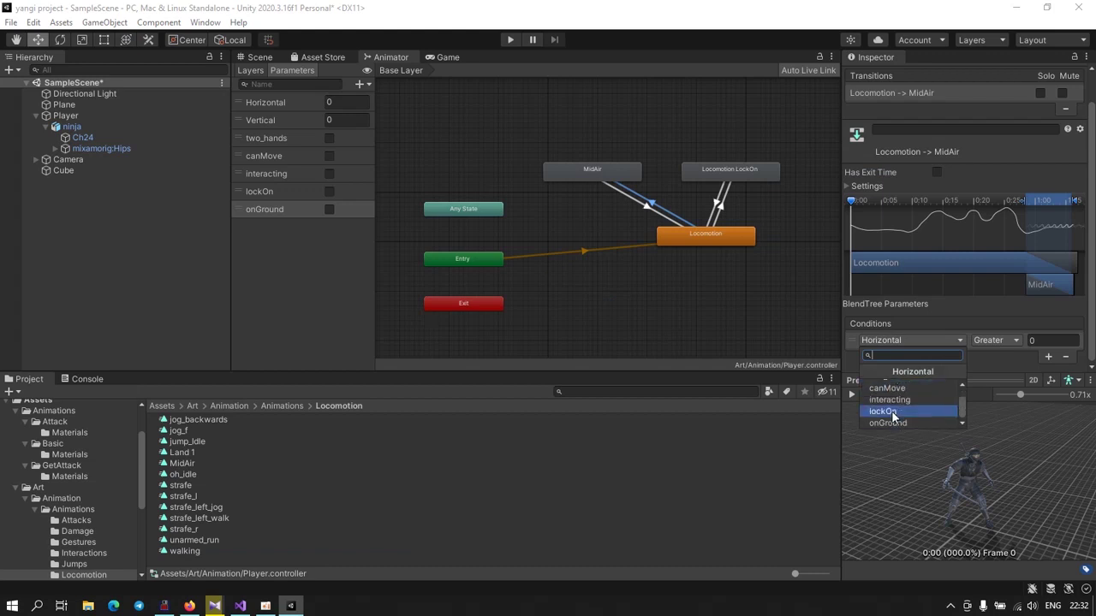
left_click(891, 423)
left_click(984, 340)
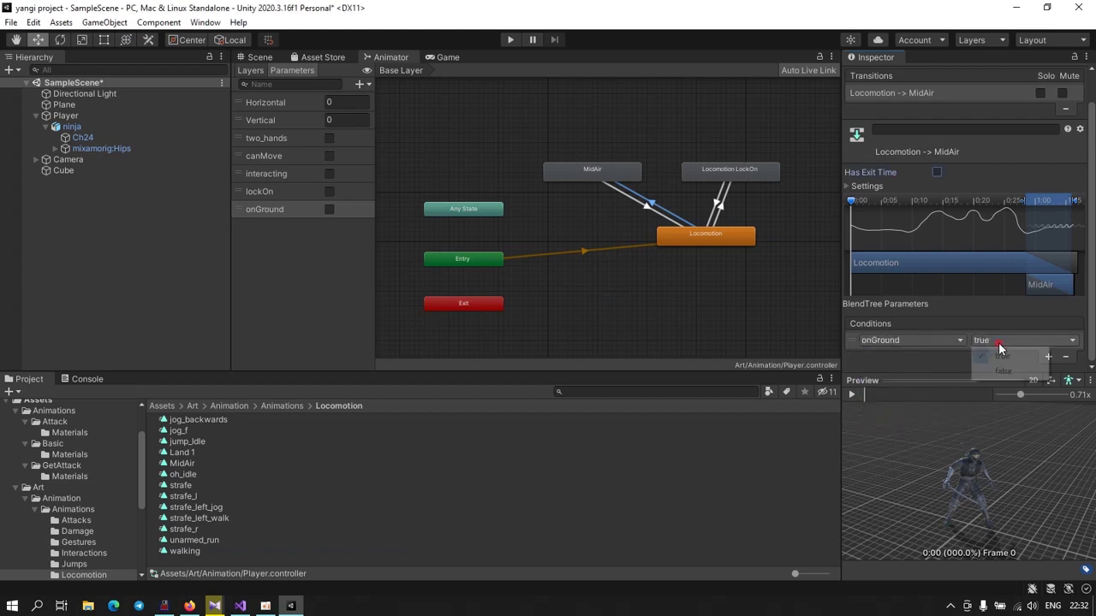
left_click(985, 371)
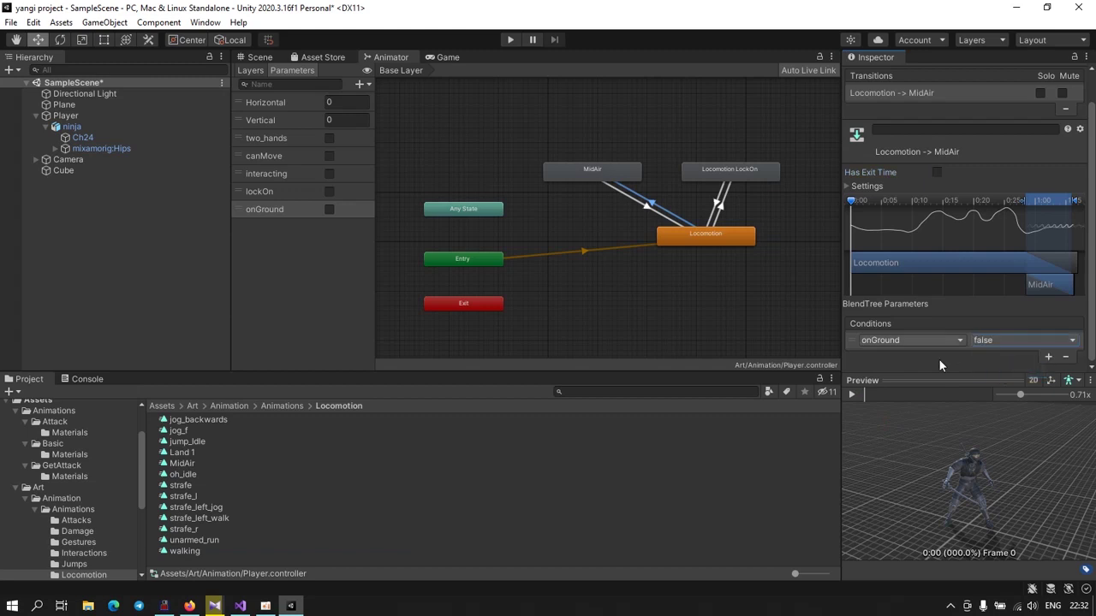
Step: Make MidAir → Locomotion require onGround true without exit time, then open Locomotion LockOn's blend tree
left_click(647, 210)
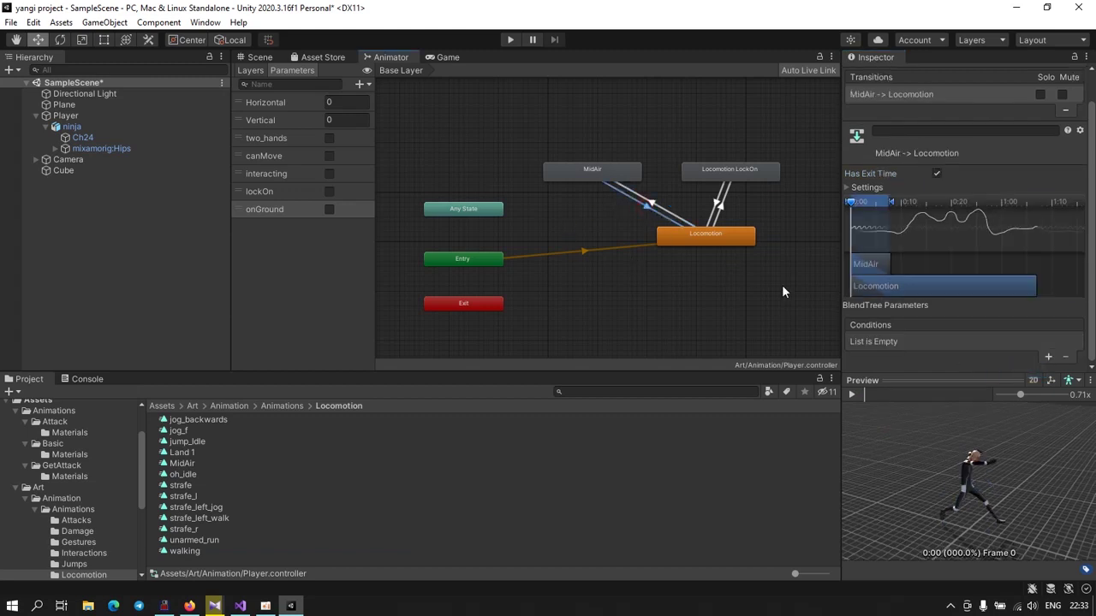
left_click(940, 177)
left_click(1049, 358)
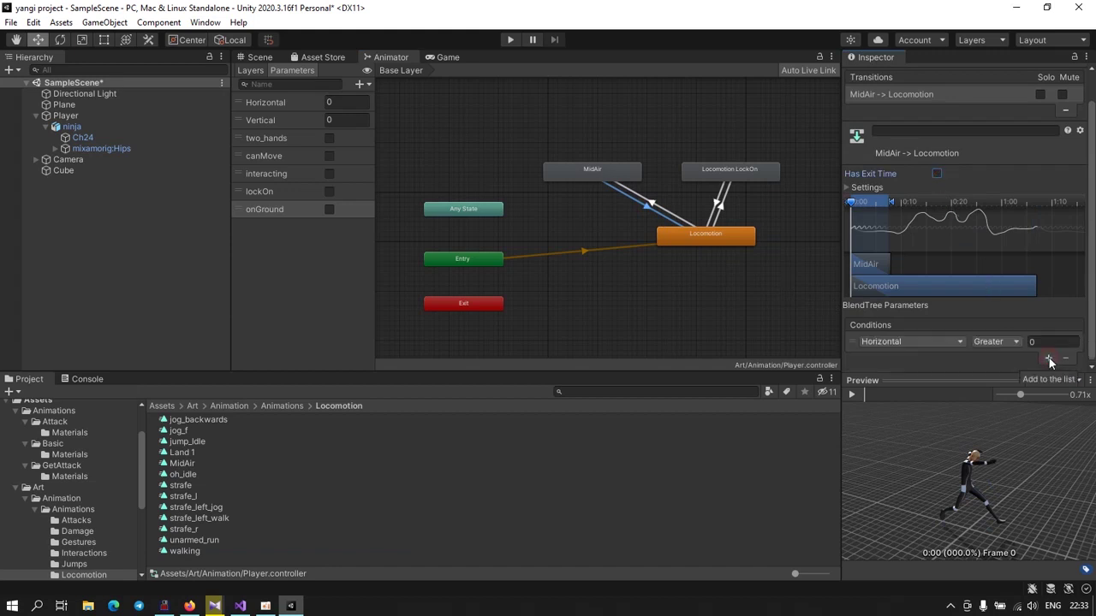
left_click(959, 343)
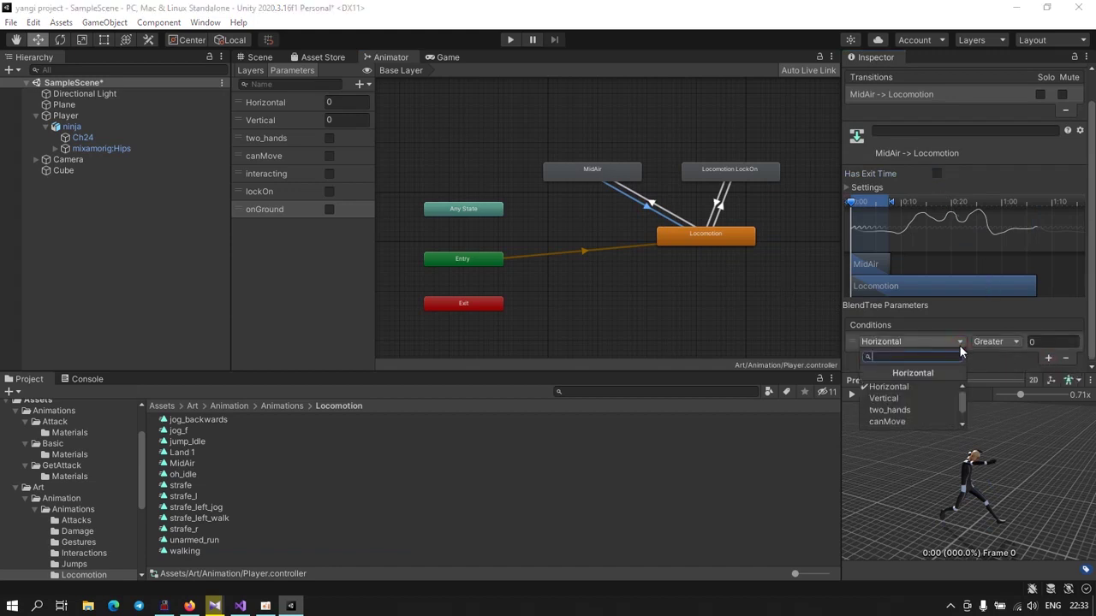
left_click(901, 424)
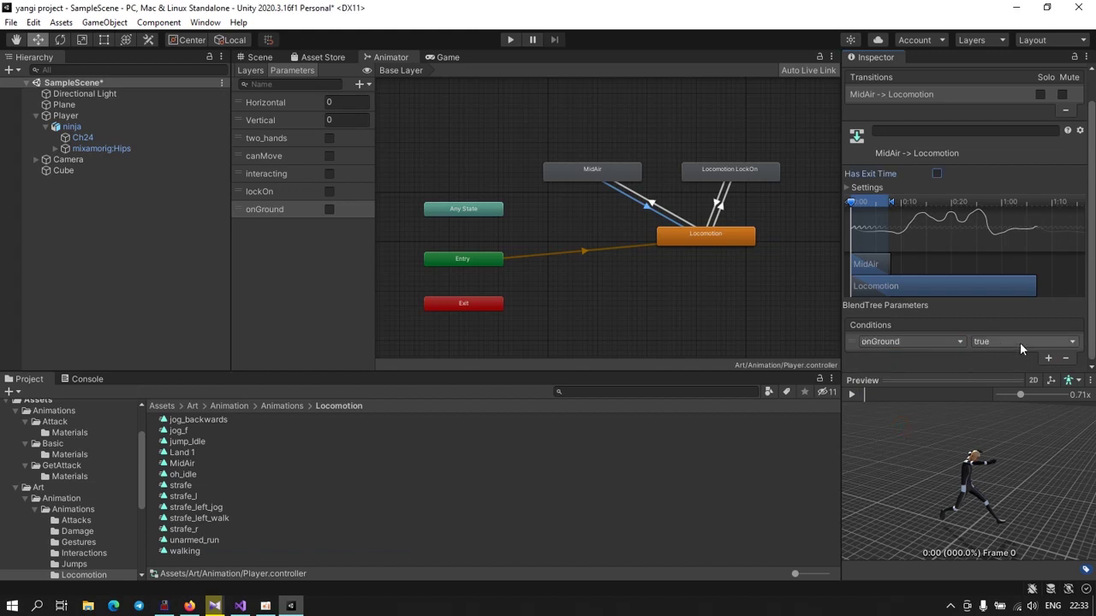
double_click(694, 172)
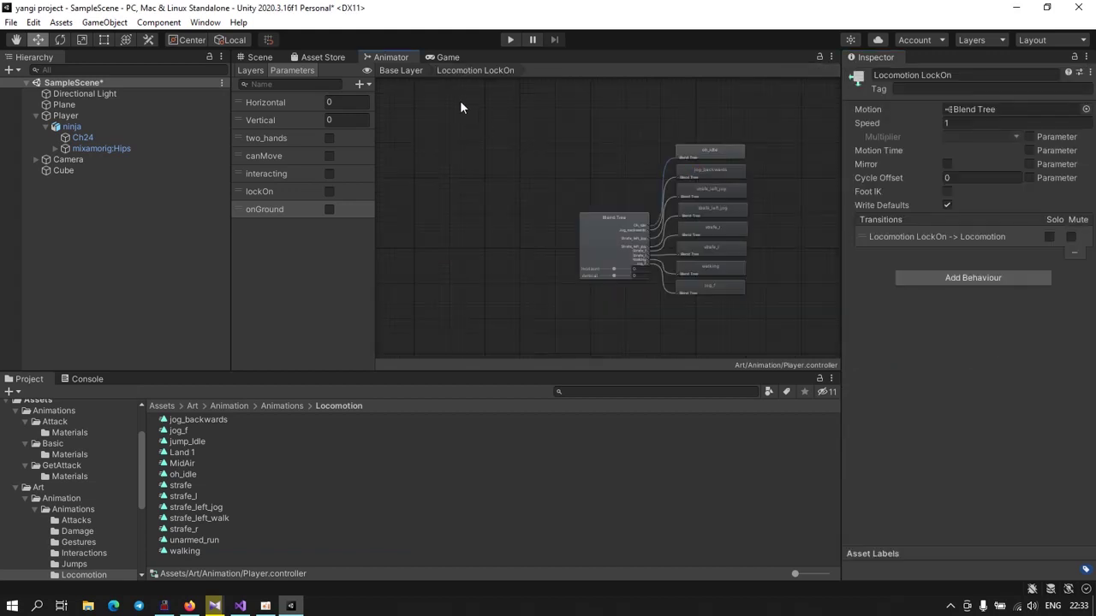
Step: In the Base Layer, create a transition from Locomotion LockOn to MidAir
left_click(403, 72)
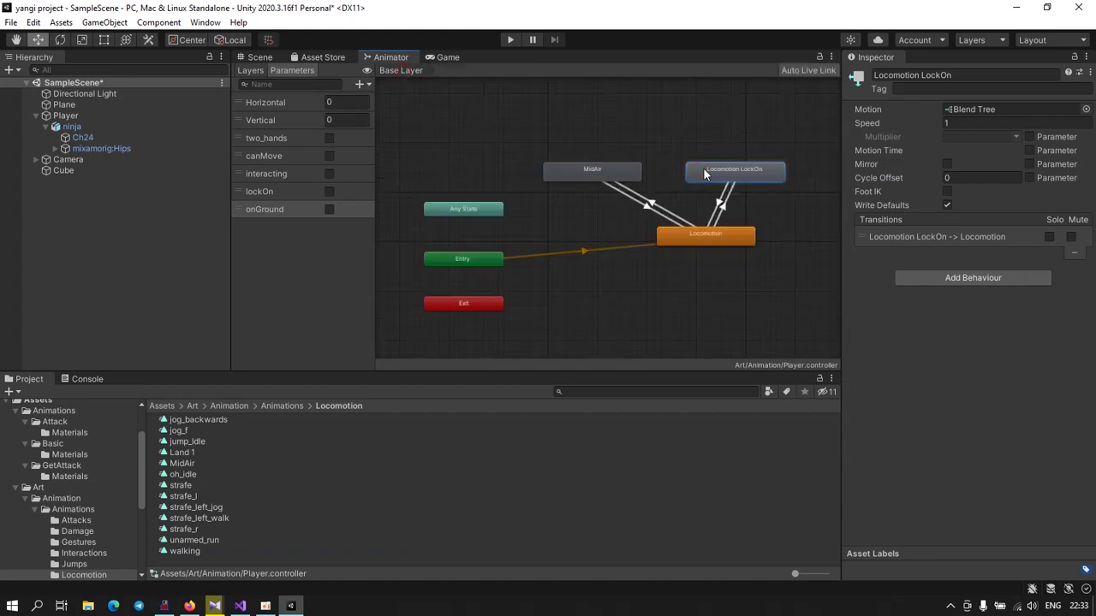
right_click(703, 170)
left_click(753, 178)
left_click(626, 174)
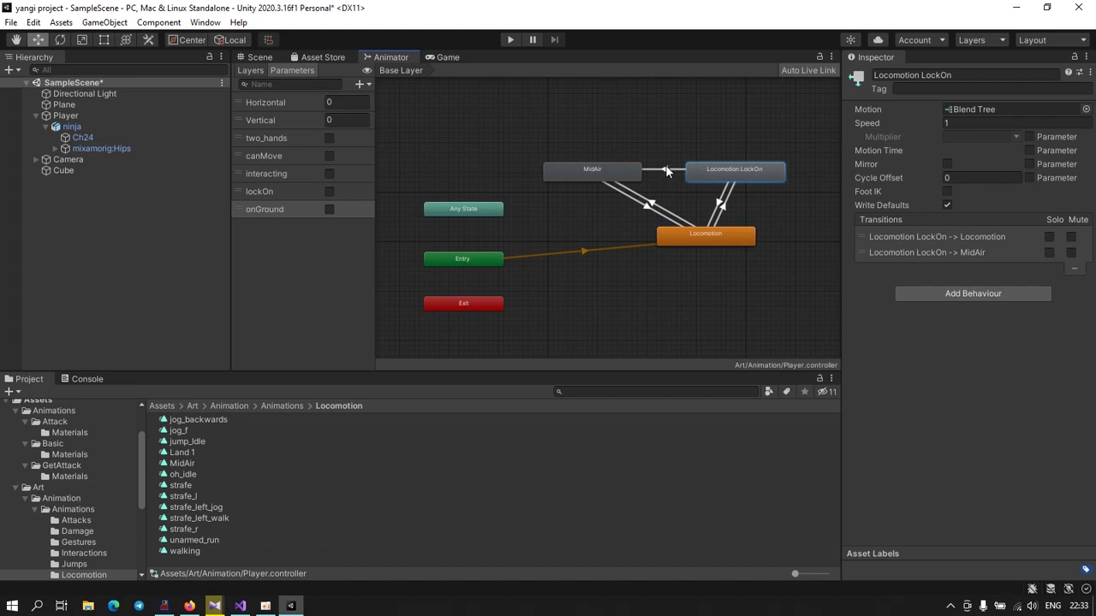
Step: Turn off Has Exit Time on the new transition and add the condition onGround false
left_click(667, 170)
left_click(937, 205)
scroll(971, 341, "down", 2)
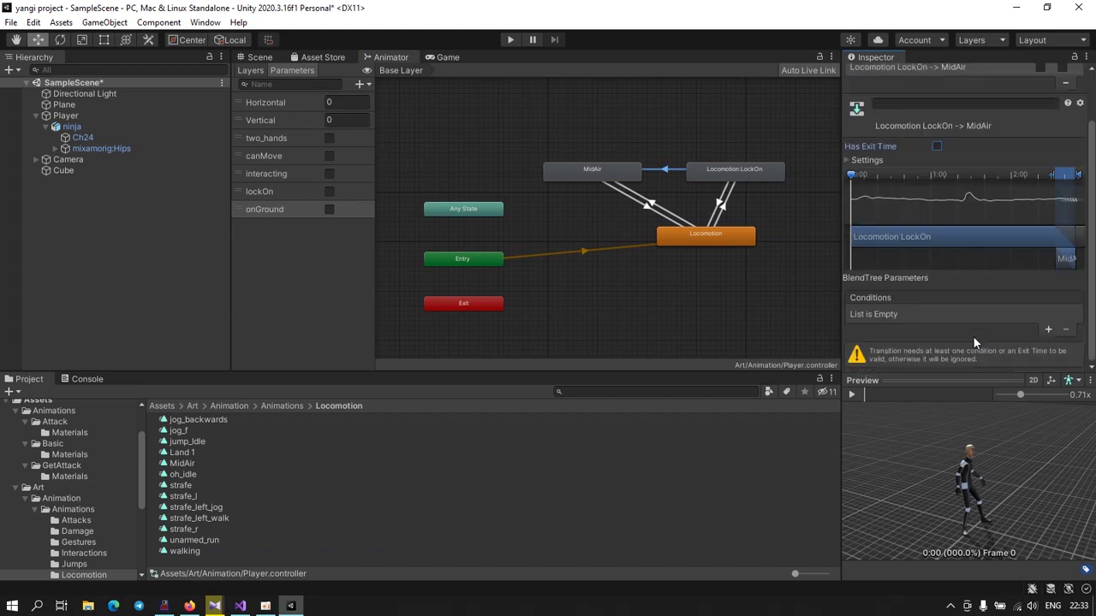
left_click(1048, 331)
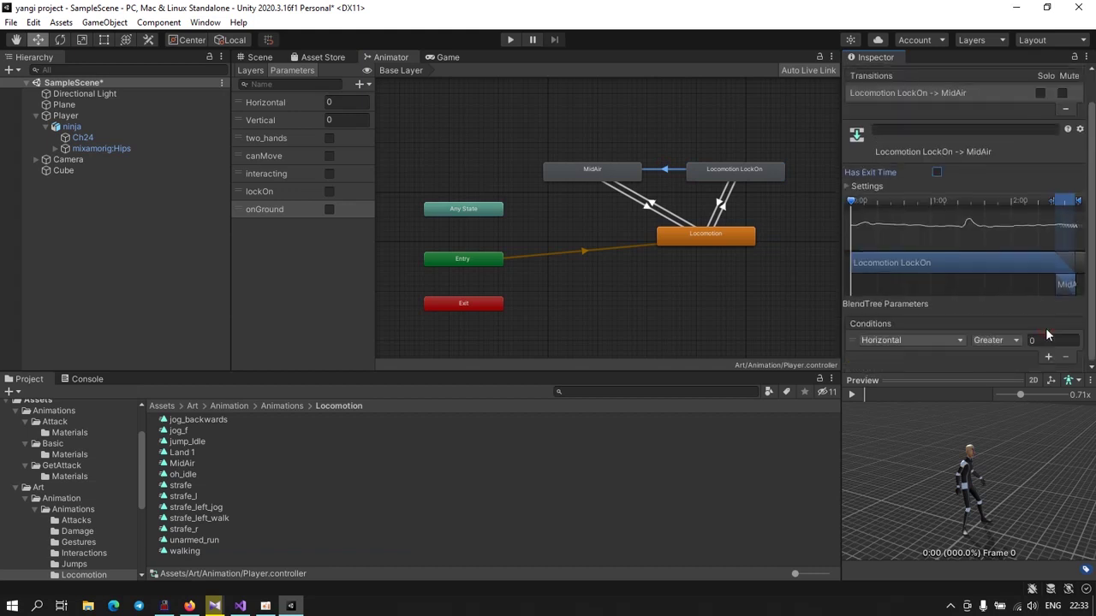
left_click(959, 339)
scroll(895, 419, "down", 2)
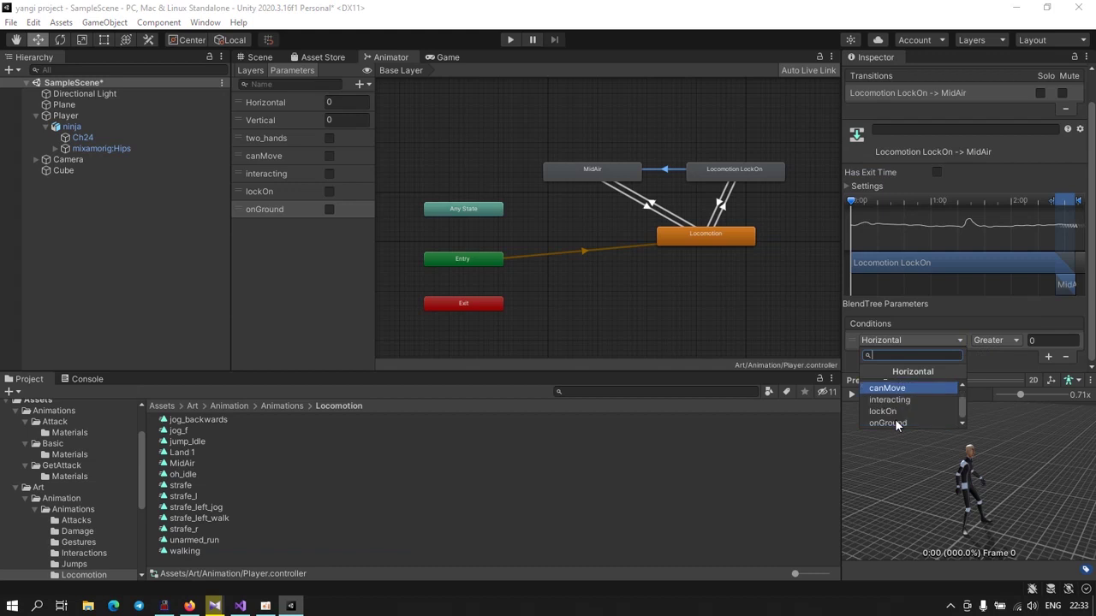
left_click(893, 421)
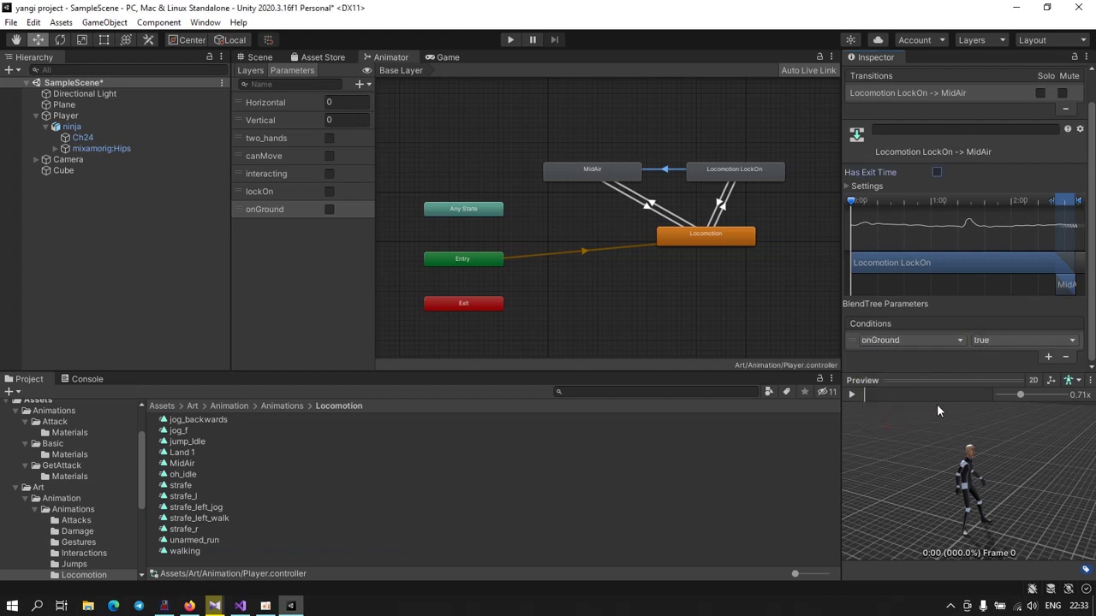
left_click(1005, 339)
left_click(997, 373)
Step: In the Scene view, raise the Player to Y 3.24
left_click(607, 317)
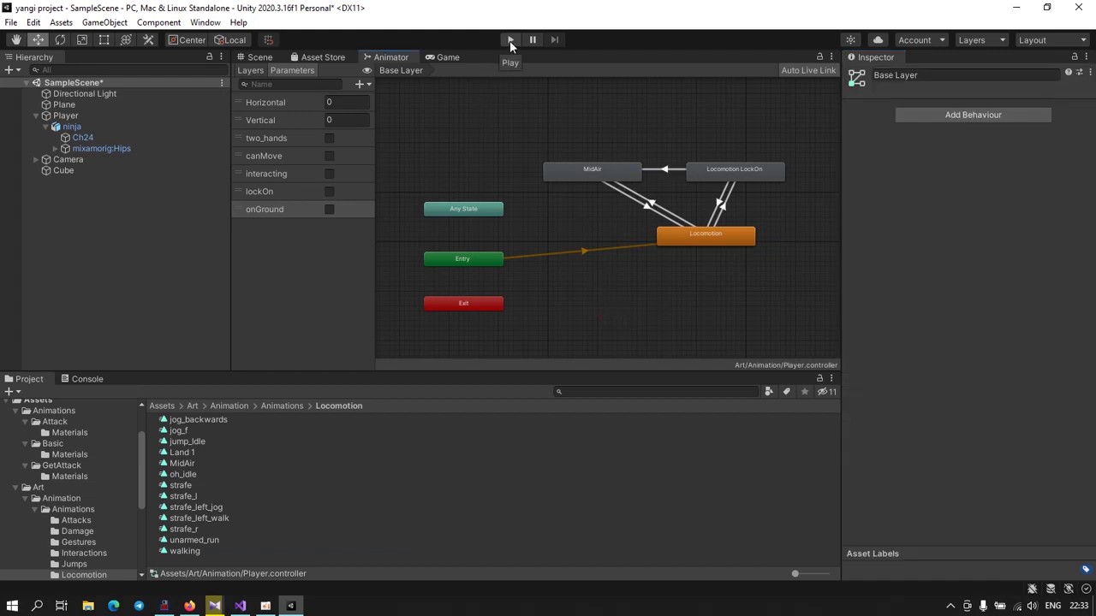
left_click(259, 58)
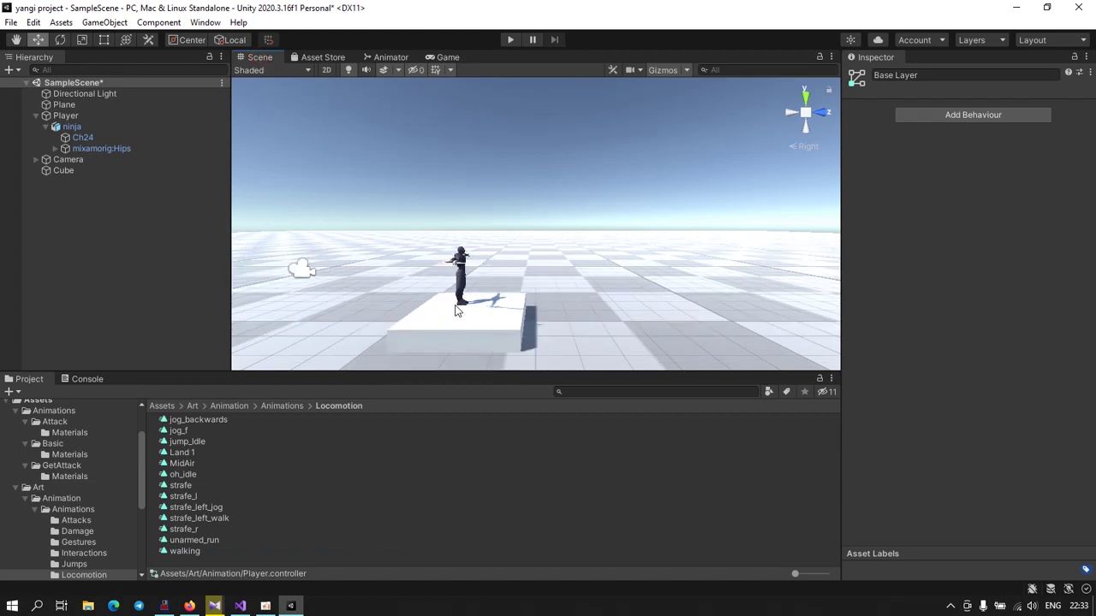
left_click(460, 276)
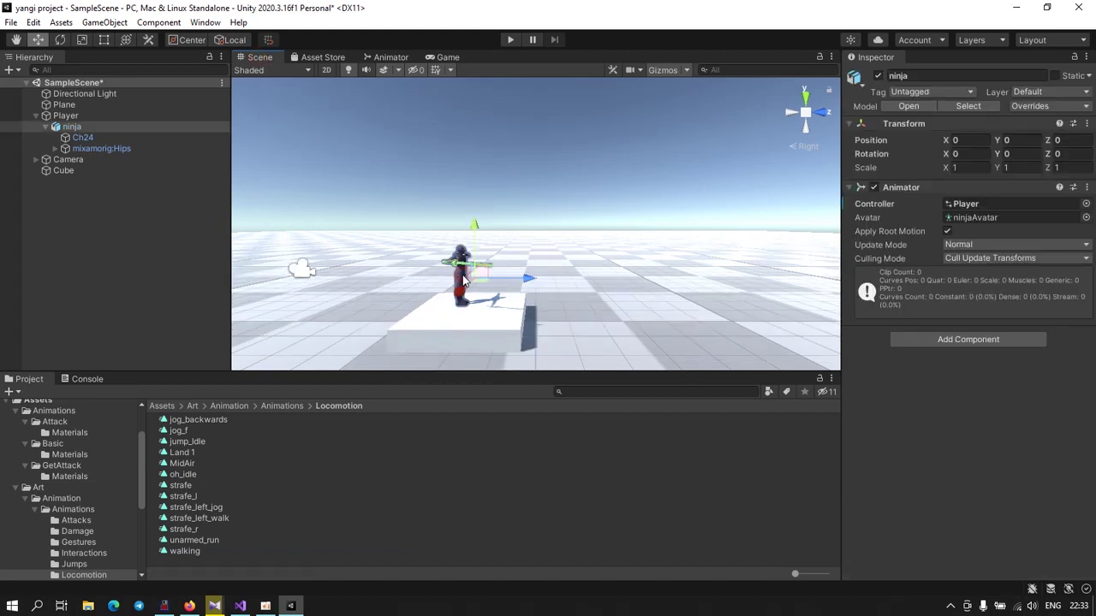
left_click(69, 116)
left_click_drag(477, 222, 475, 135)
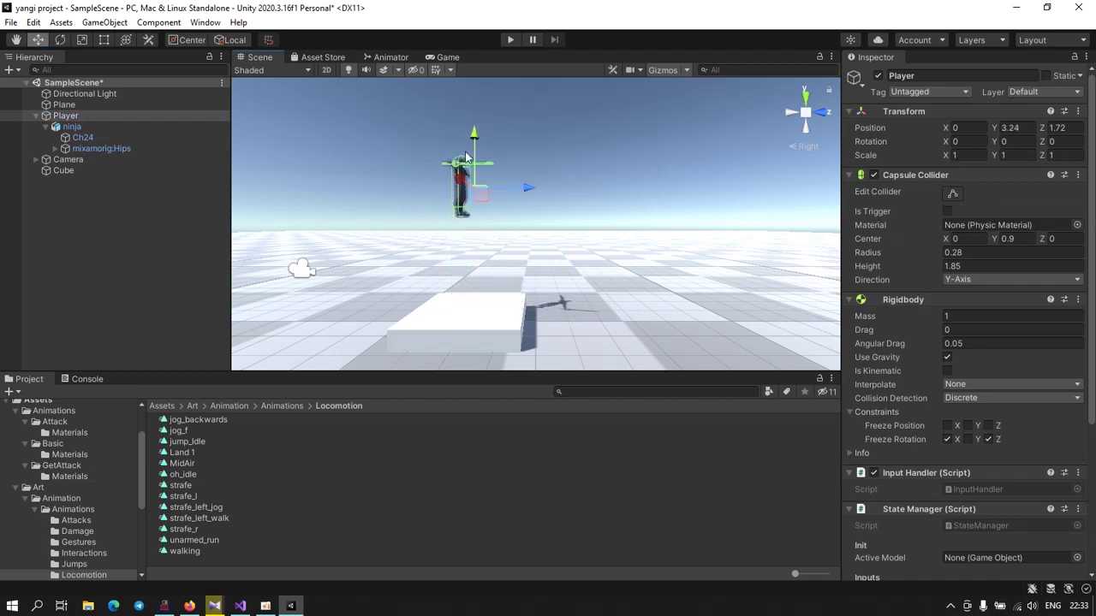
Step: Scale the Cube up along Y to 5.6375 to make a tall block
left_click(441, 319)
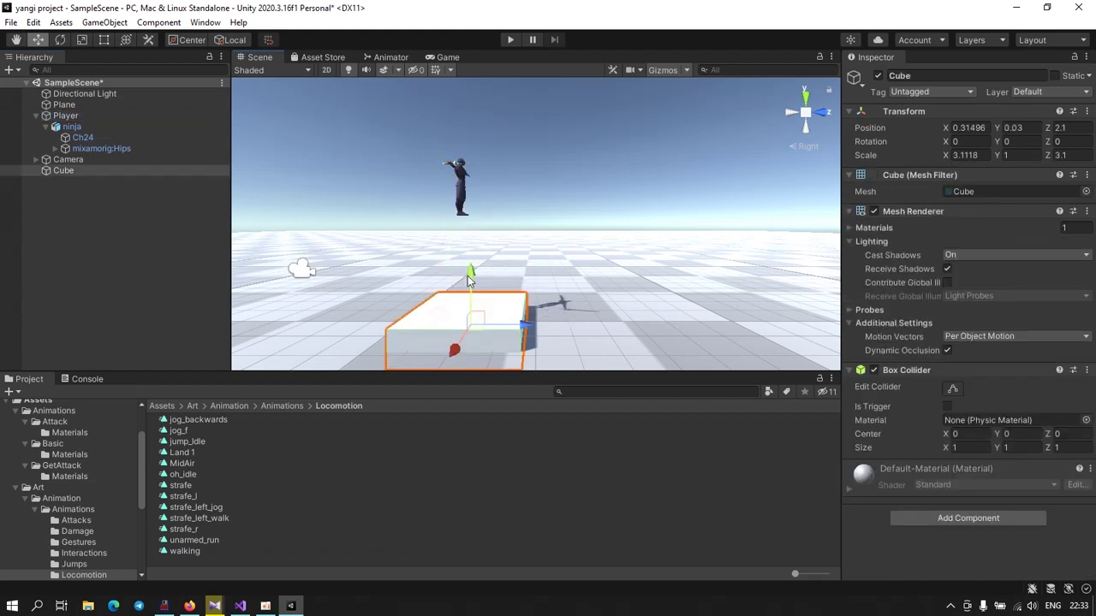
left_click(103, 40)
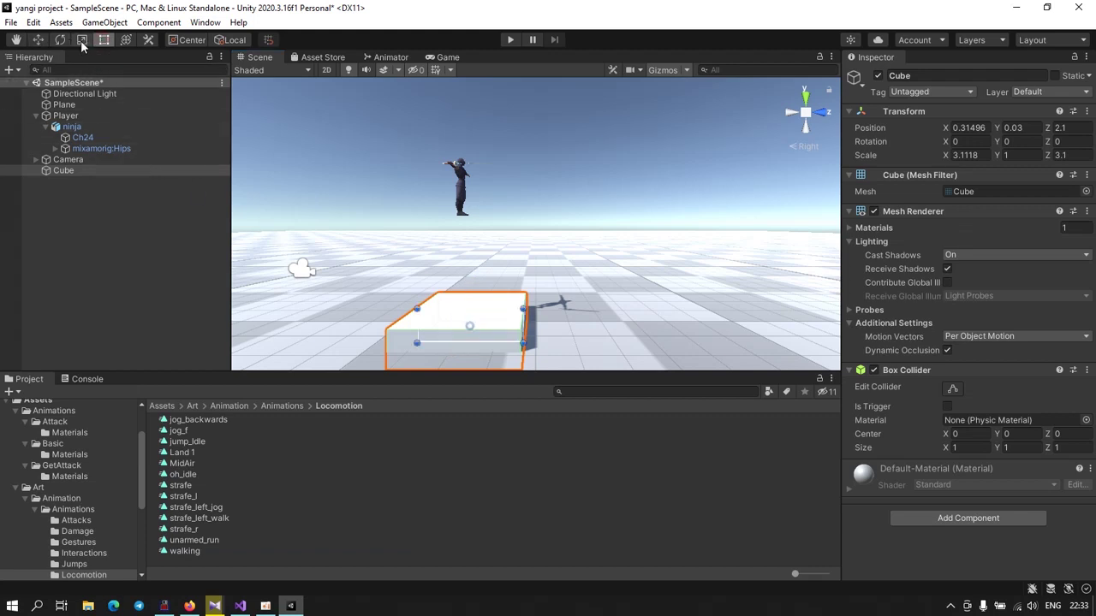
left_click(80, 40)
left_click_drag(468, 272, 462, 44)
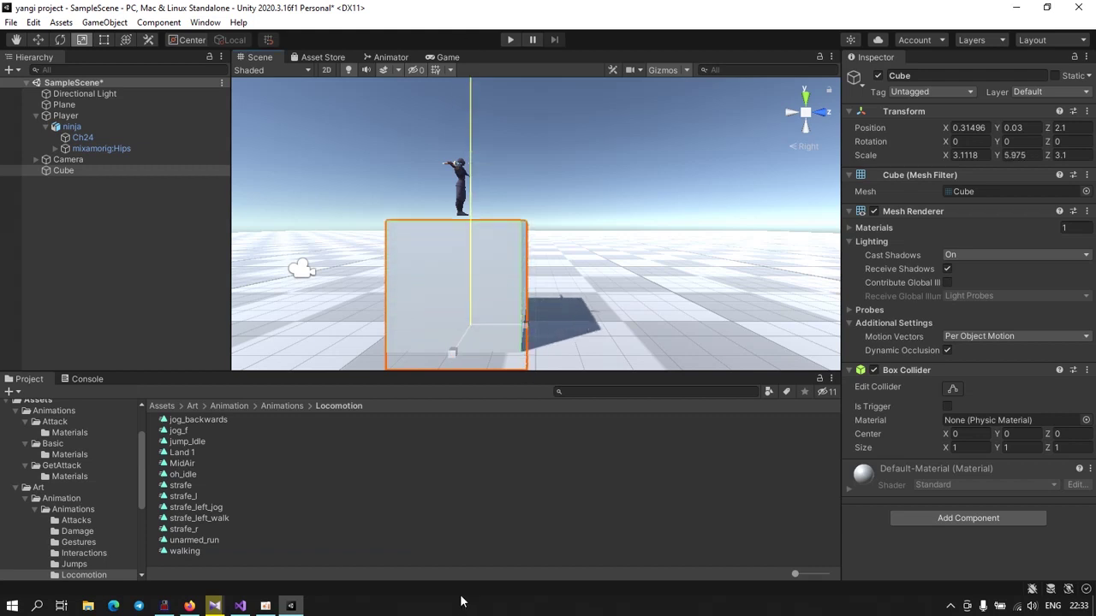
mouse_move(461, 37)
left_mouse_down()
mouse_move(461, 596)
mouse_move(458, 19)
left_mouse_up()
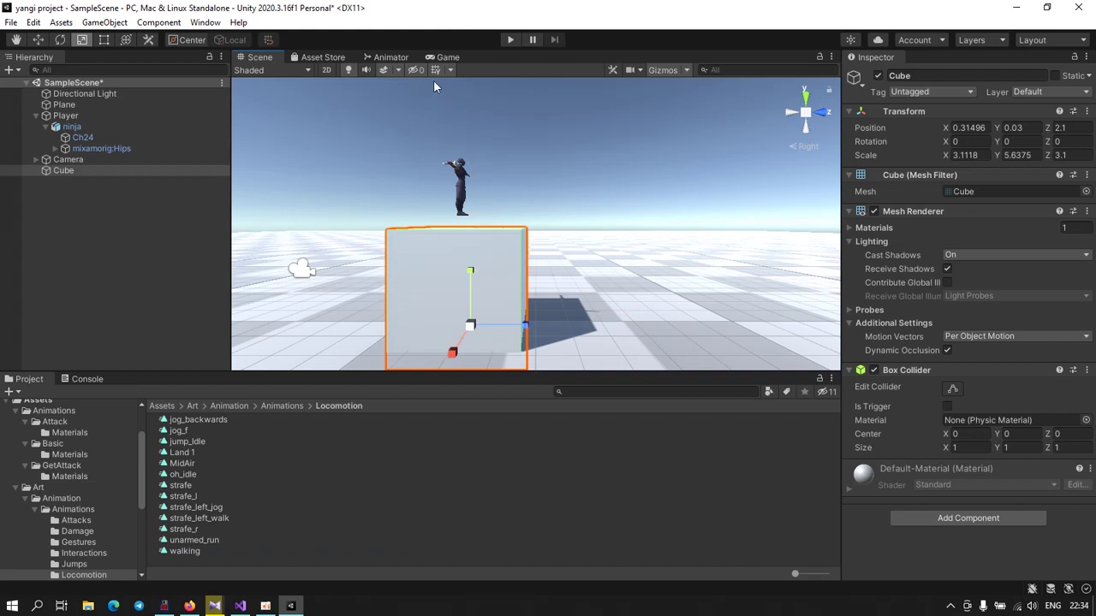
left_click(511, 39)
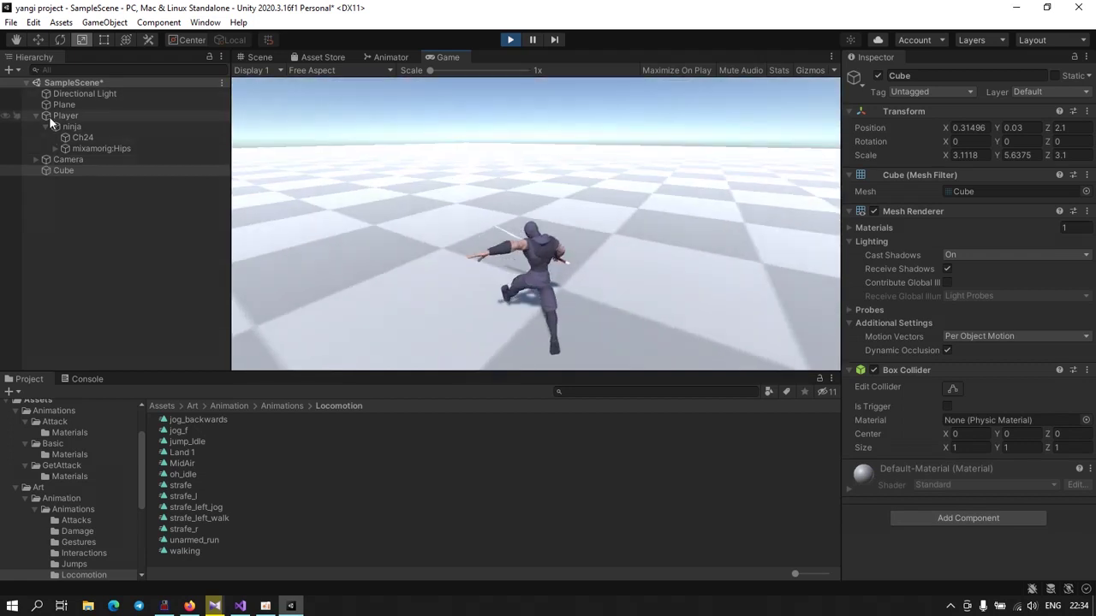
left_click(56, 117)
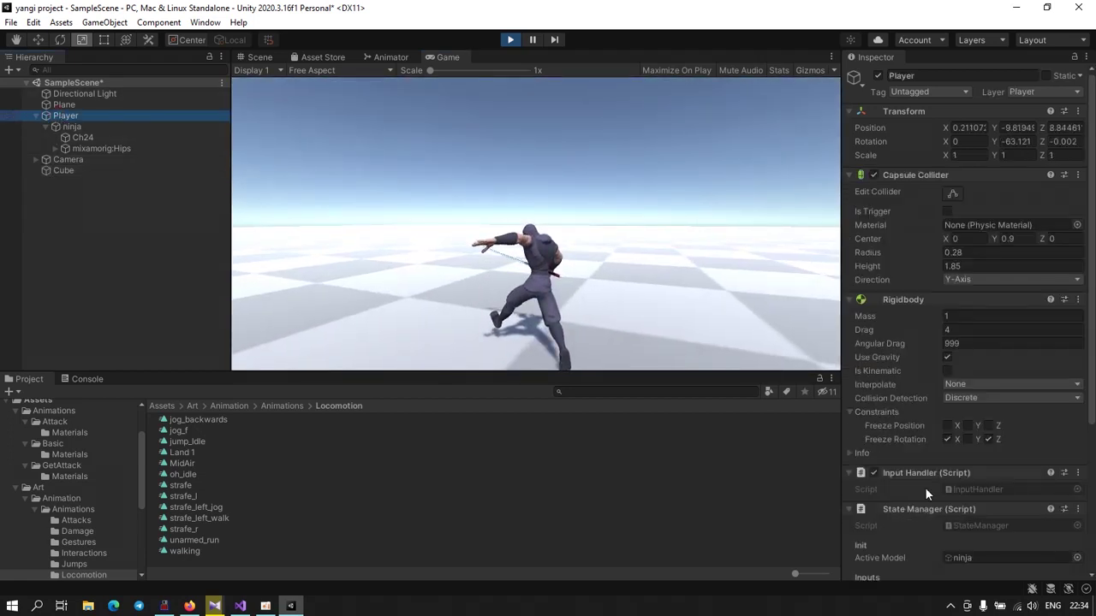
scroll(925, 487, "down", 5)
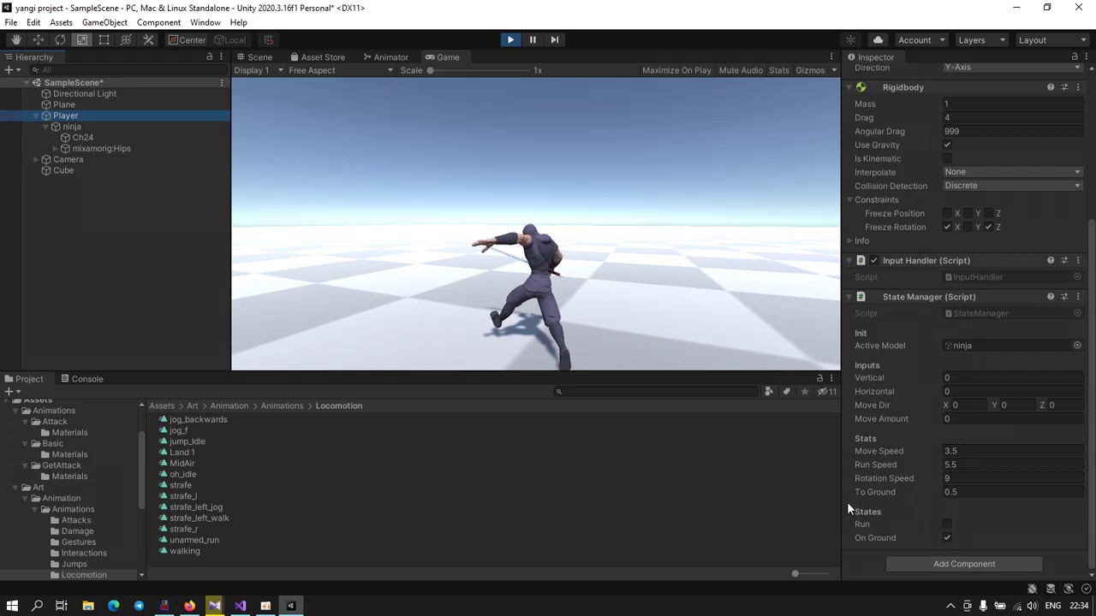
key("w")
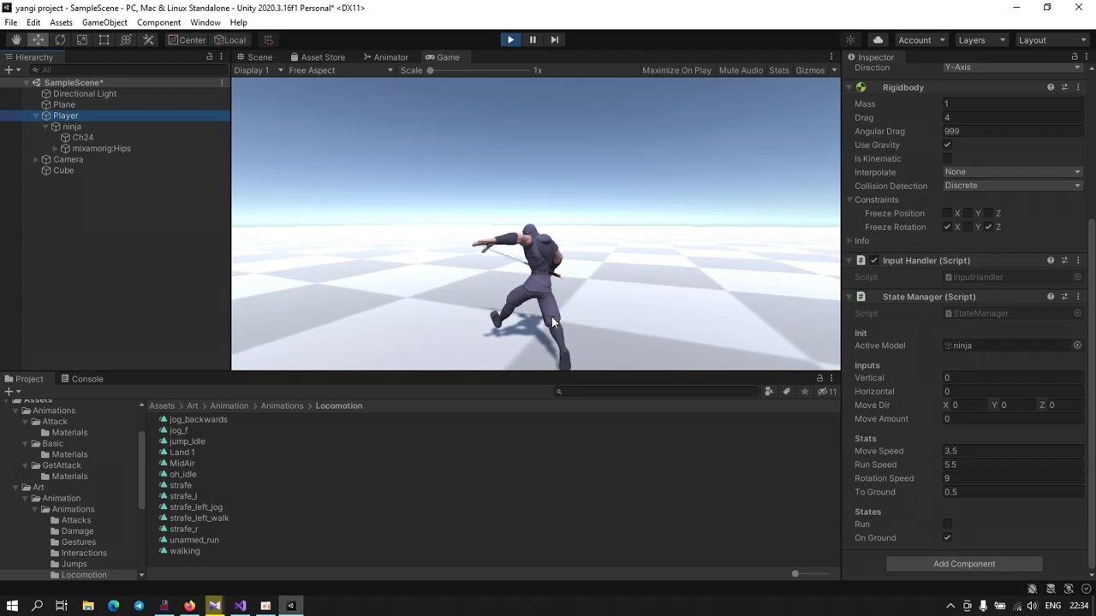
left_click(514, 40)
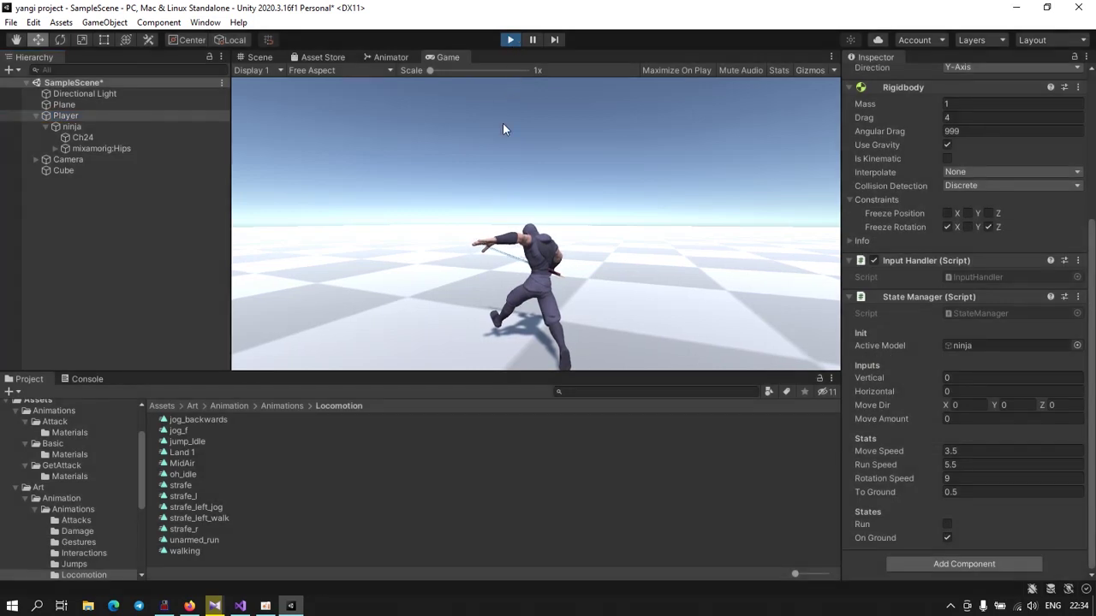
key("ctrl+p")
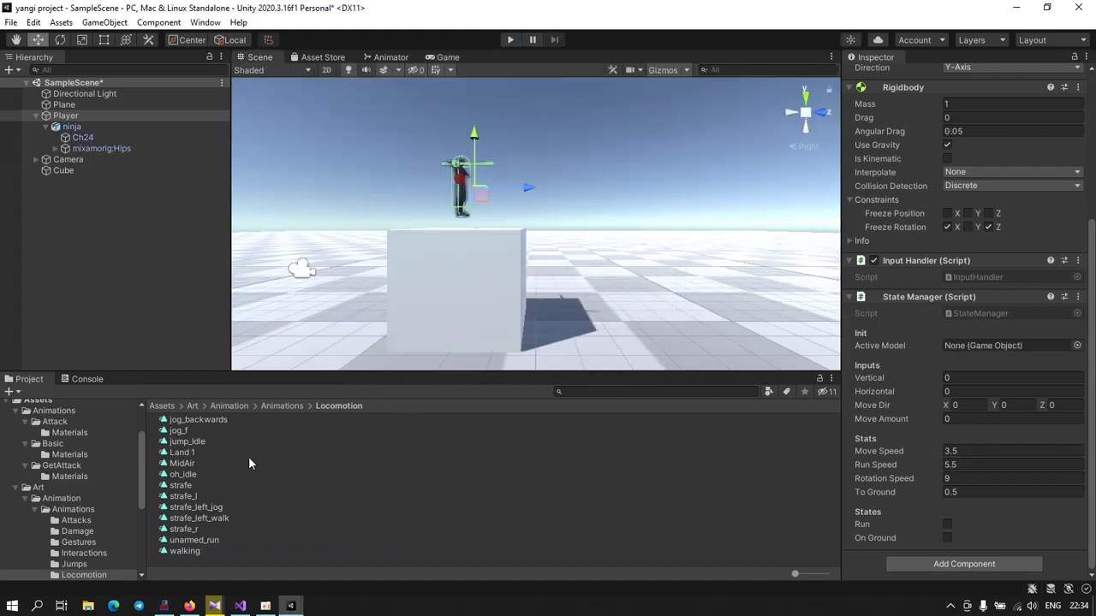
mouse_move(240, 606)
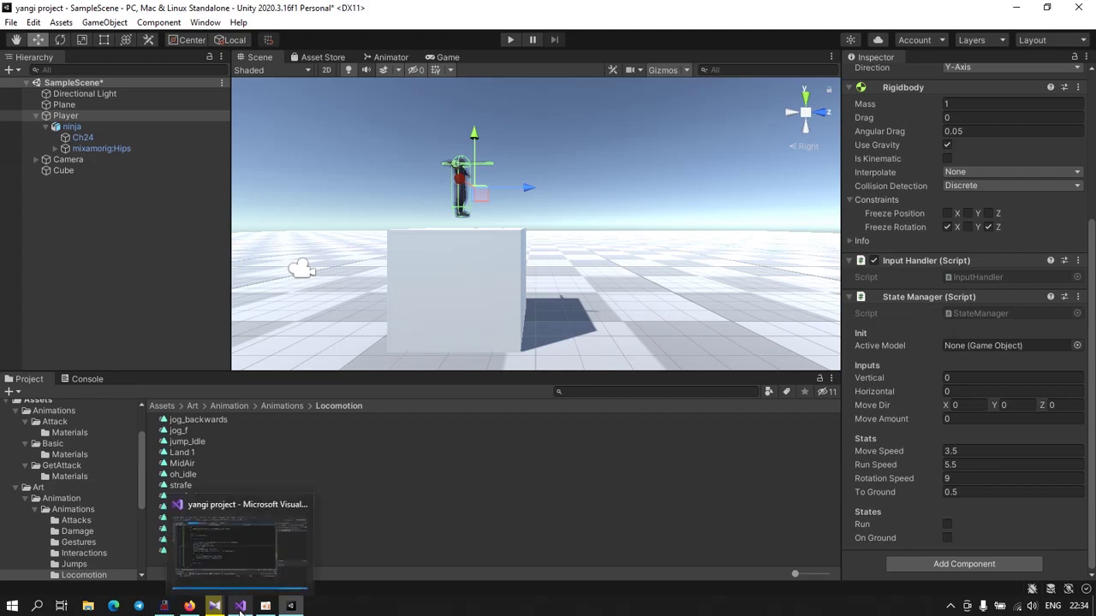
Step: Bring Visual Studio forward and scroll StateManager.cs up to the empty line 44 in Init()
left_click(279, 535)
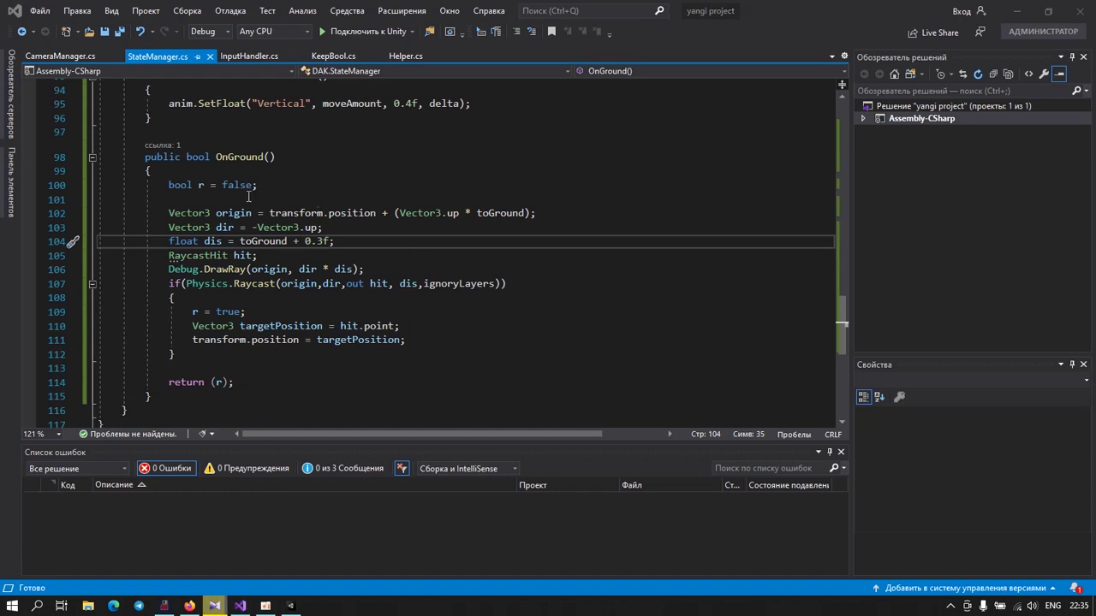
scroll(194, 236, "up", 3)
scroll(195, 236, "up", 3)
scroll(194, 235, "up", 3)
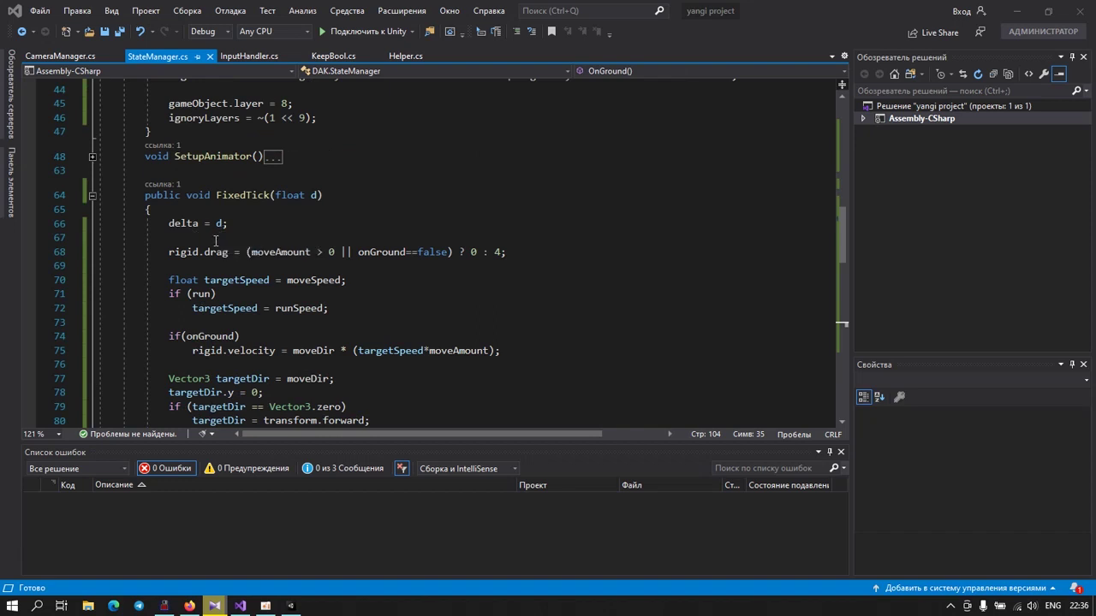
scroll(215, 247, "up", 4)
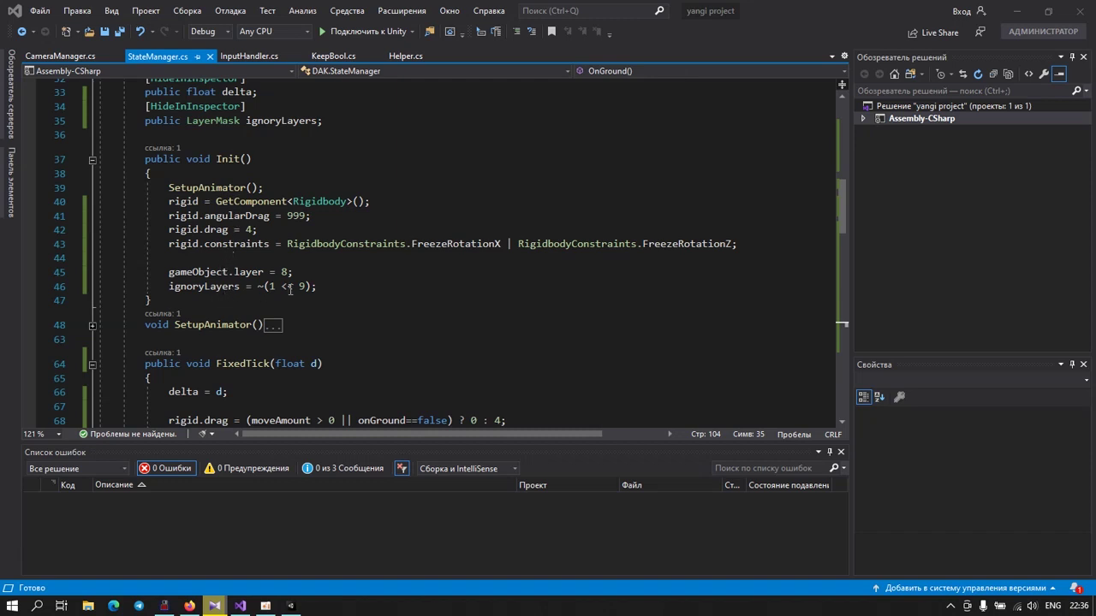
left_click(206, 255)
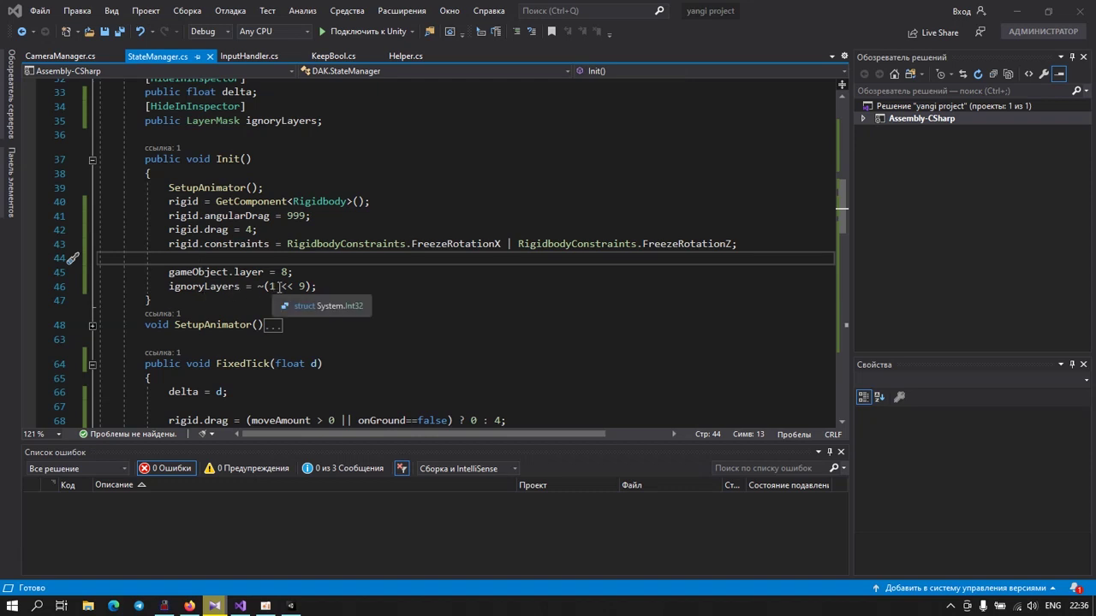
Step: Add anim.SetBool("onGround", true); after the ignoryLayers line at the end of Init()
left_click(327, 287)
key("Return")
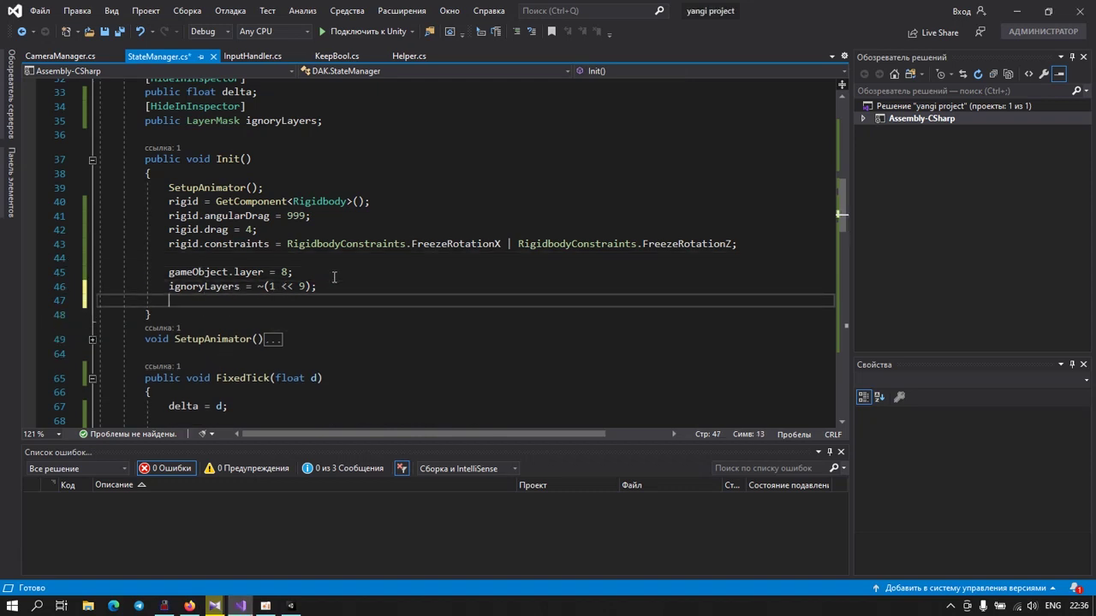
key("Return")
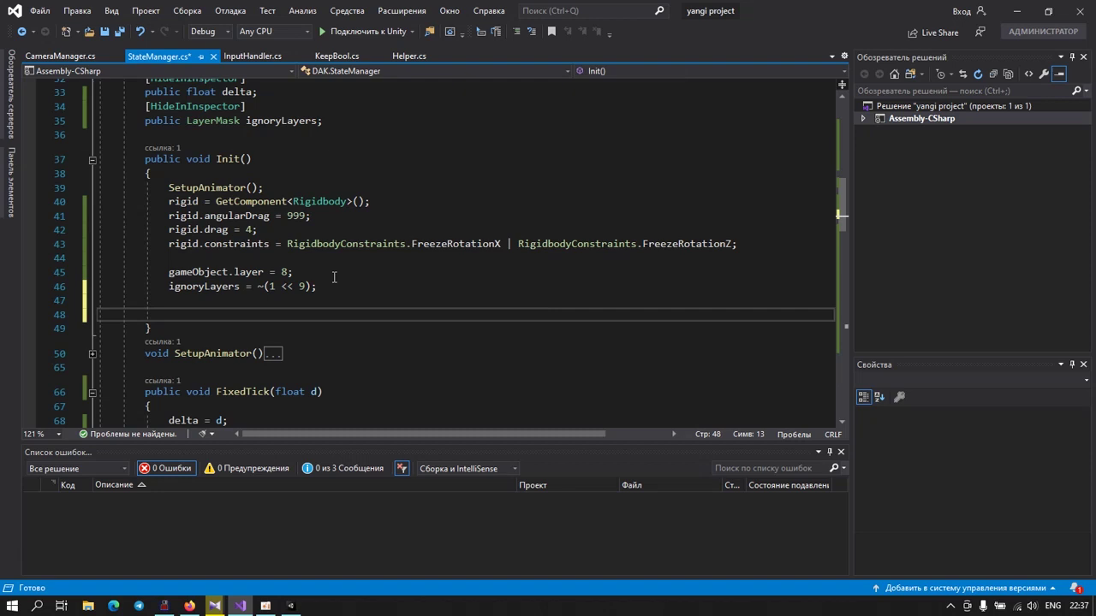
type("anim.")
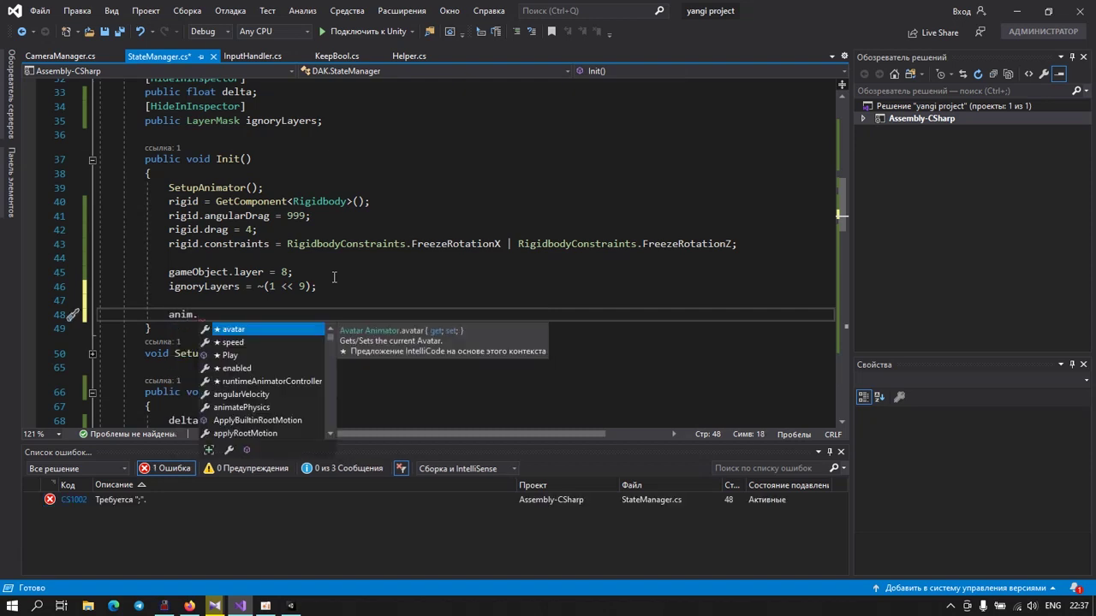
type("se")
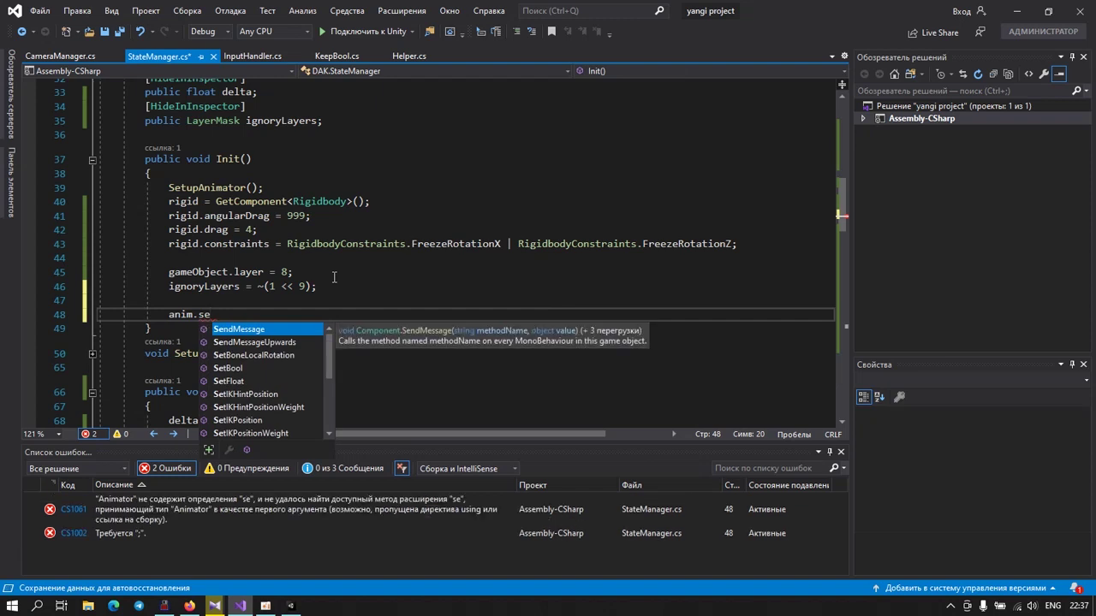
type("tb")
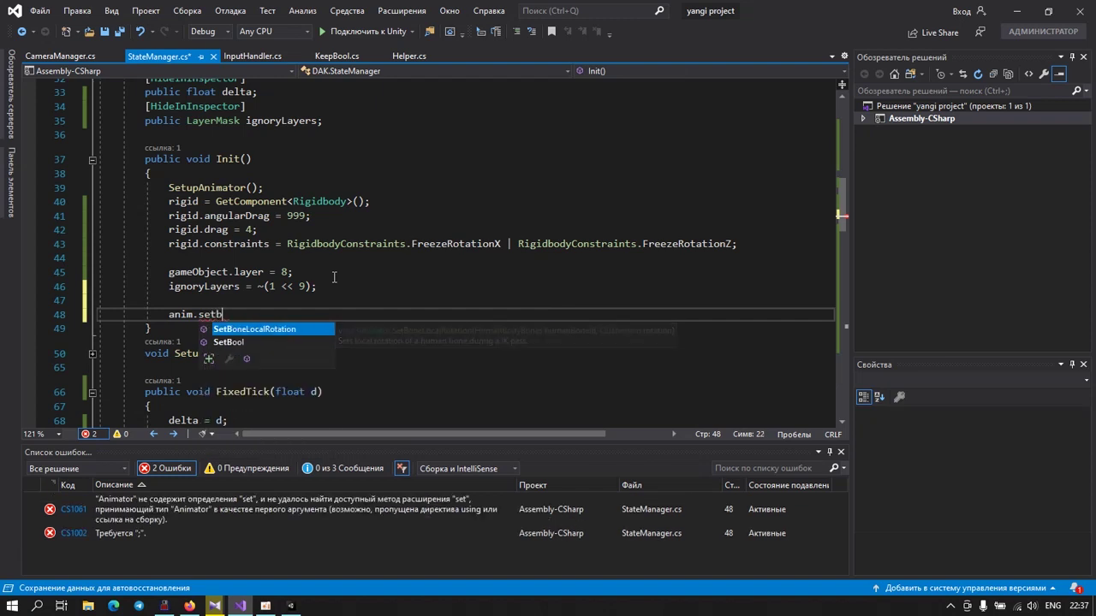
type("o")
key("Tab")
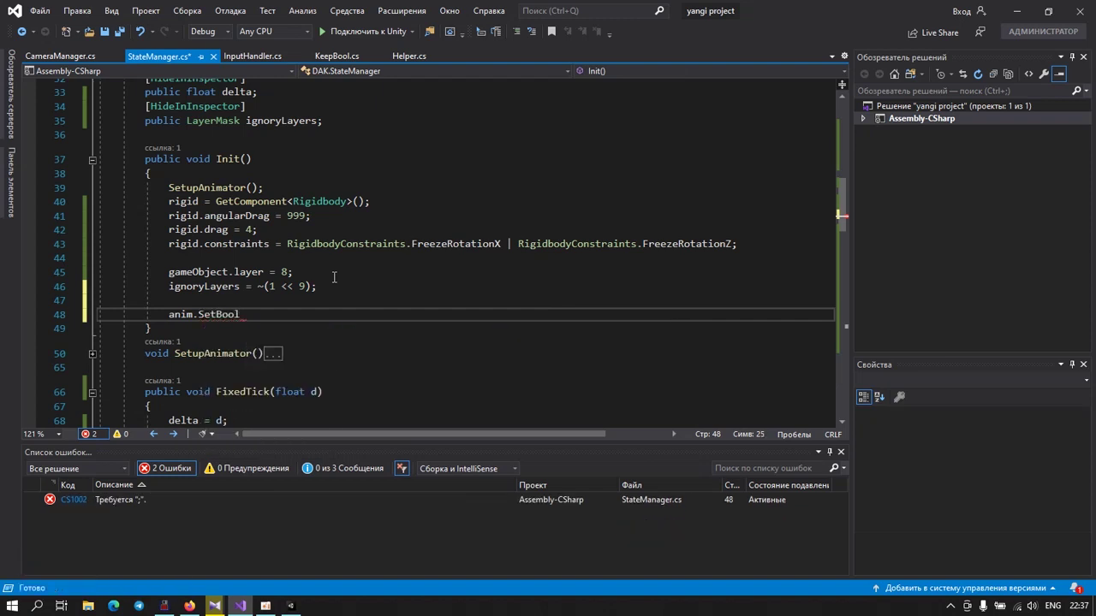
type("(\"")
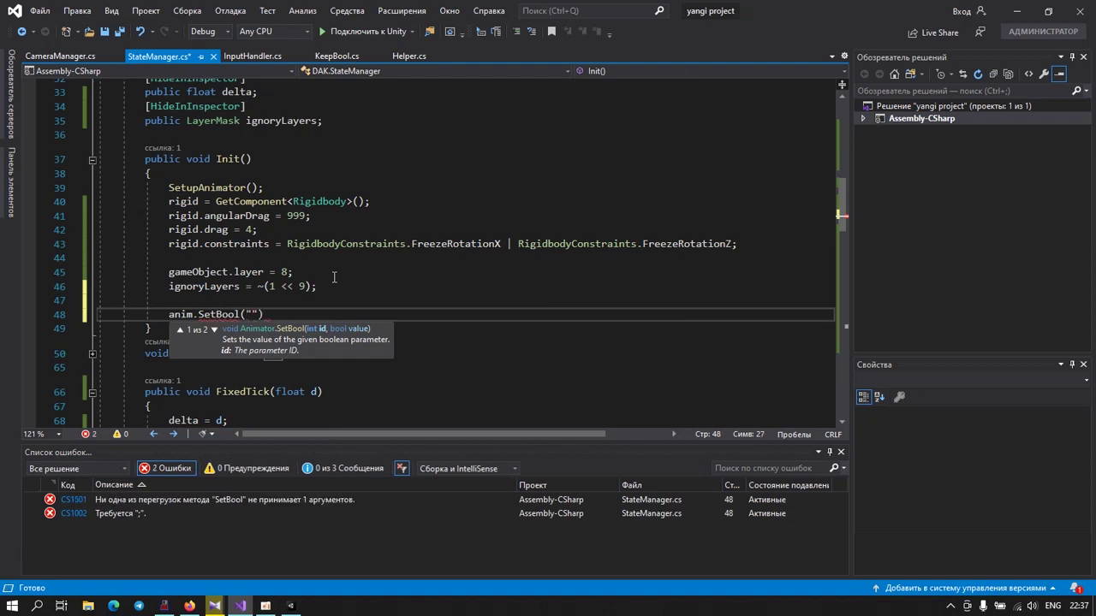
type("onGround")
type("\", t")
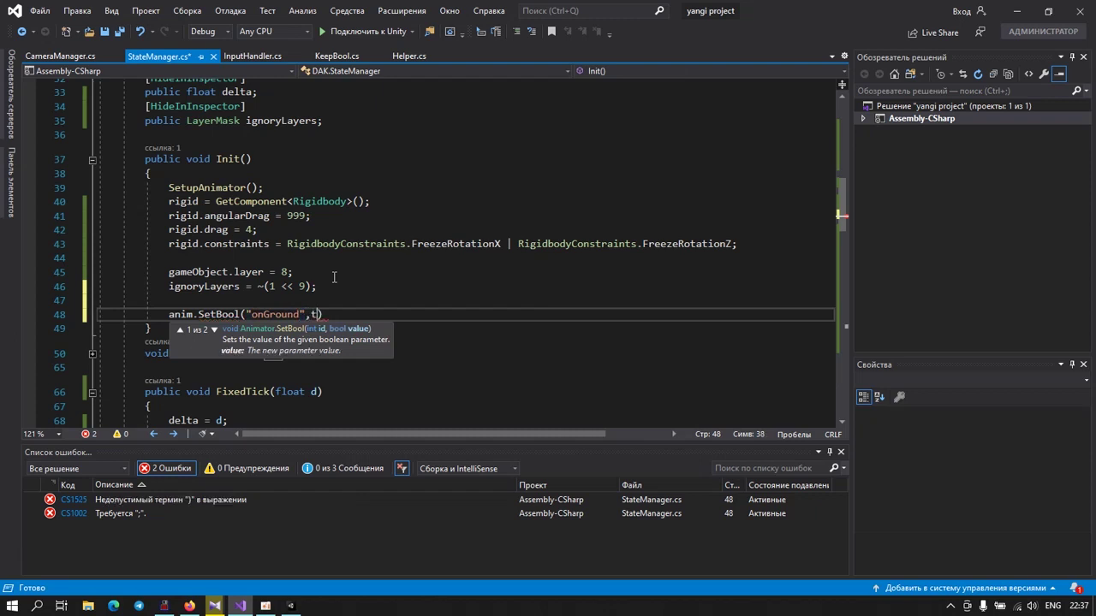
type("rue)")
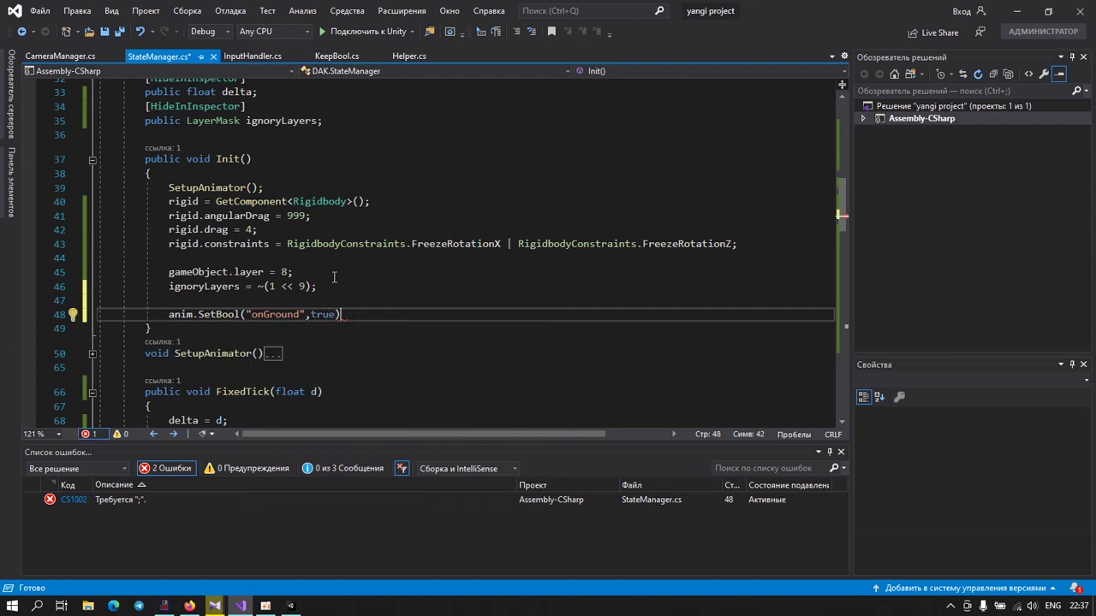
type(";")
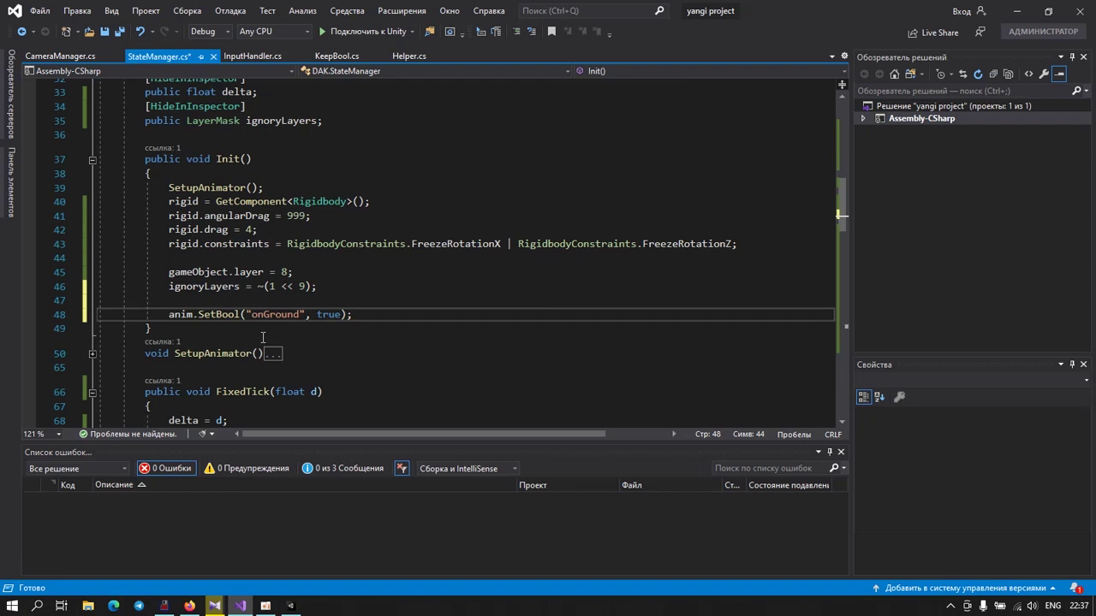
scroll(265, 330, "down", 3)
scroll(268, 302, "down", 2)
scroll(268, 302, "down", 8)
scroll(268, 303, "down", 2)
scroll(268, 302, "down", 1)
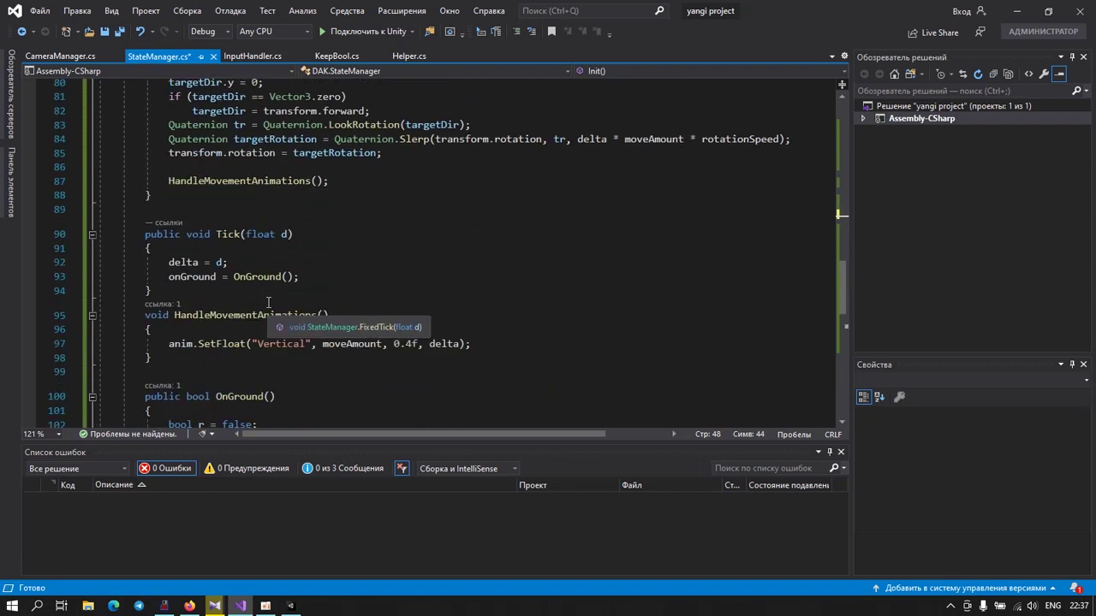
Step: Add anim.SetBool("onGround", onGround); in Tick(), save all files, and return to Unity
left_click(305, 276)
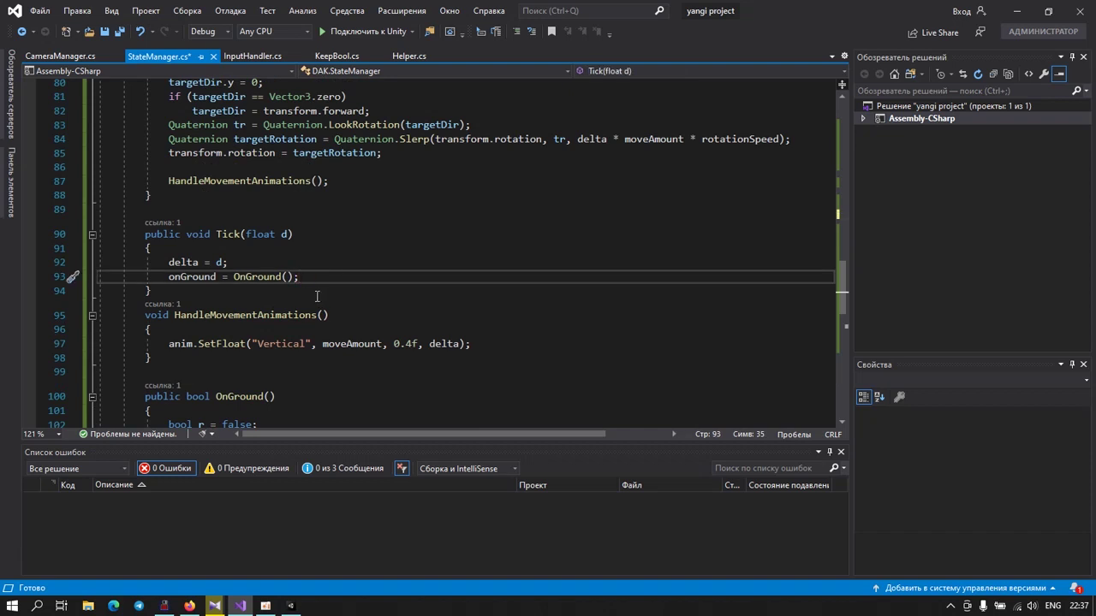
key("Return")
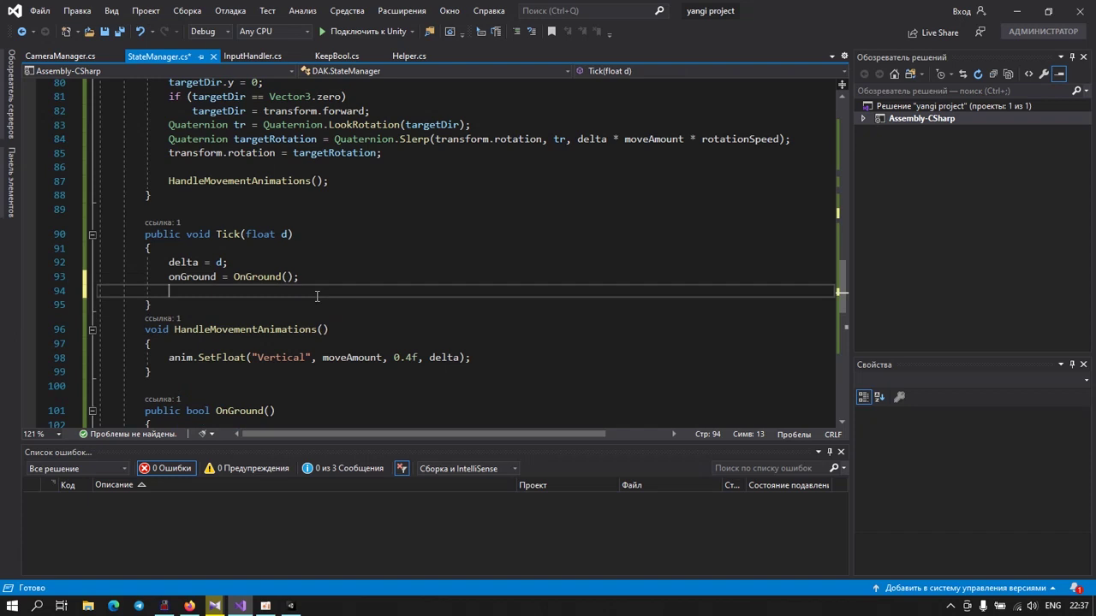
type("anim")
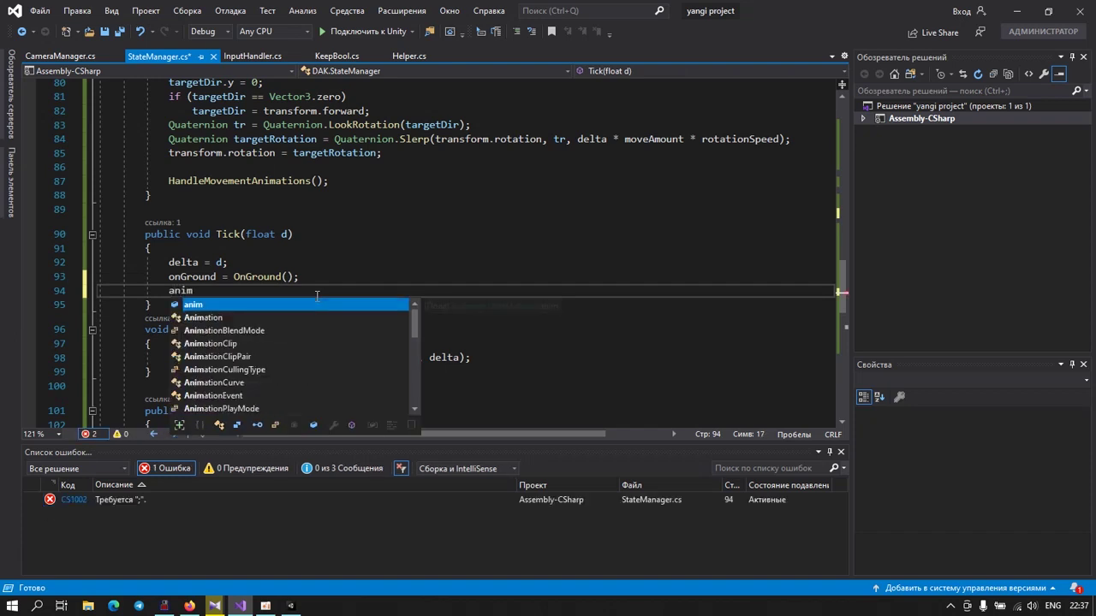
type(".setb")
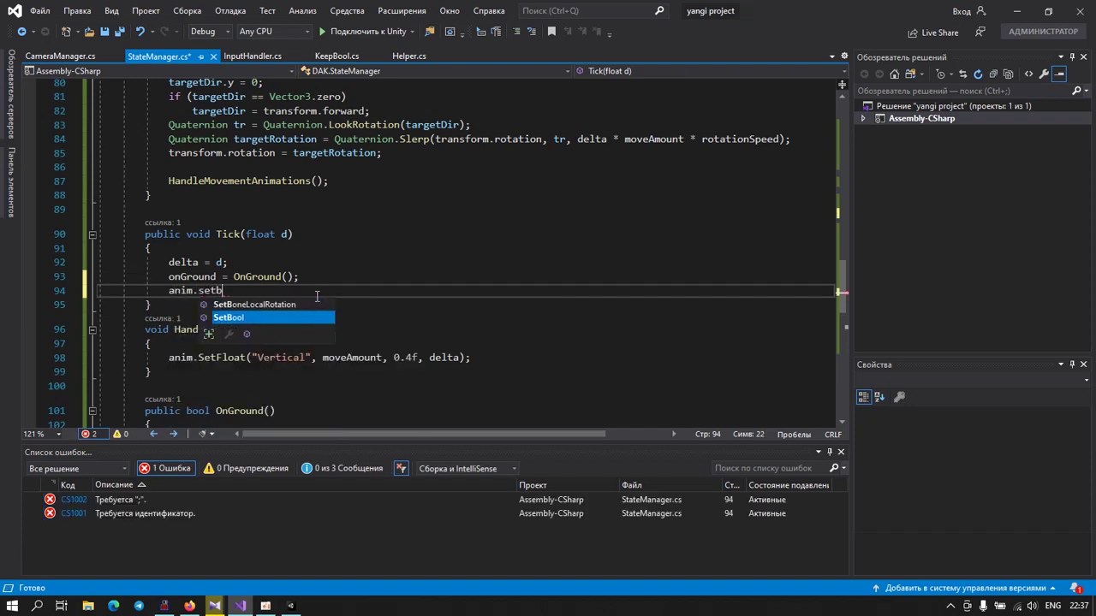
key("Tab")
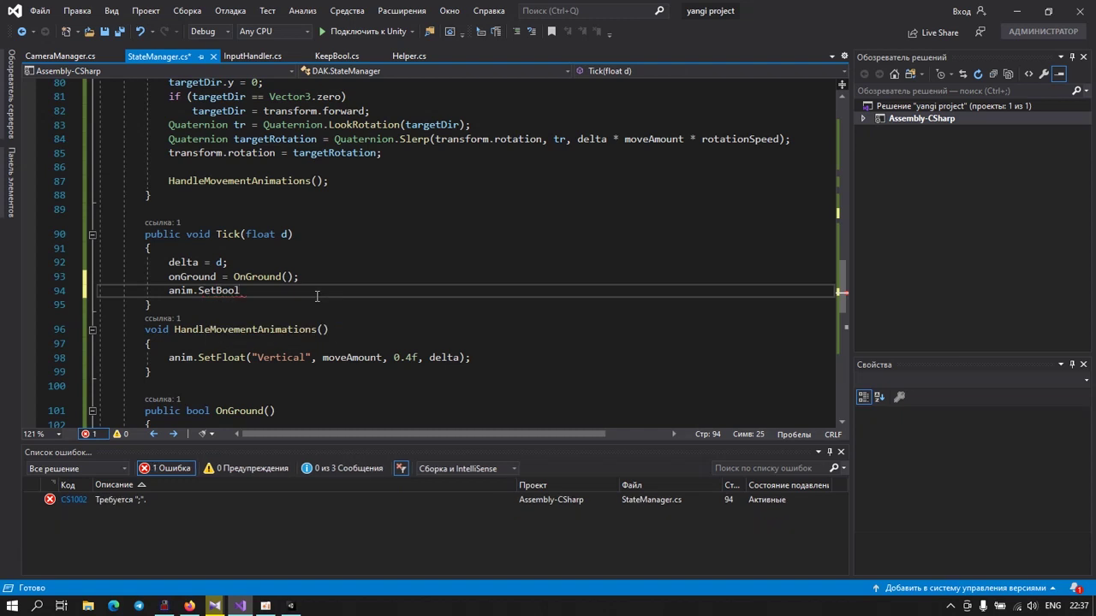
type("(\"on")
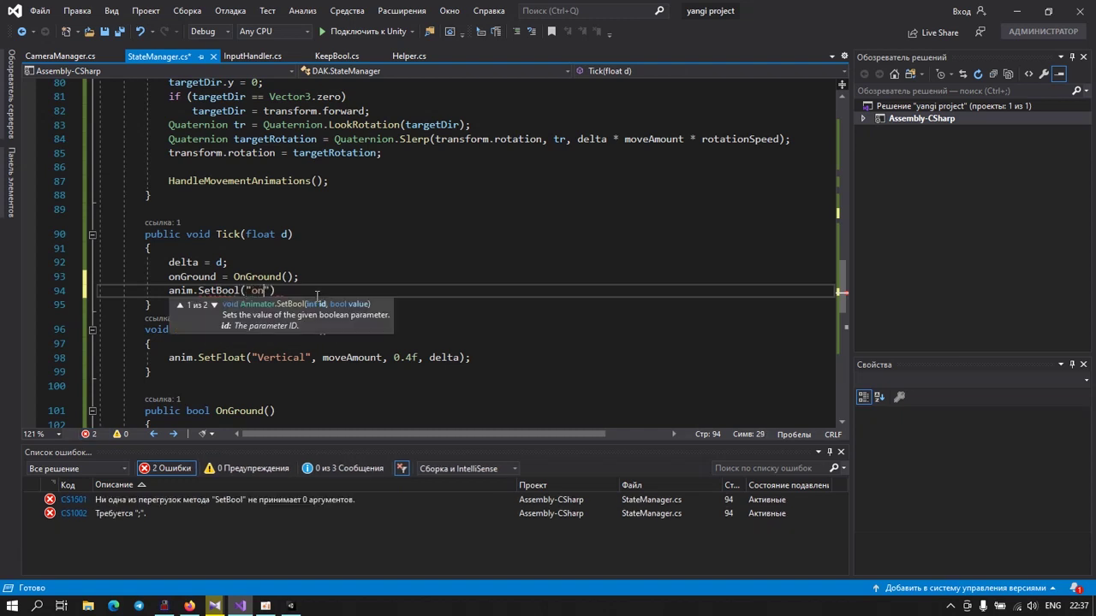
type("Ground\"")
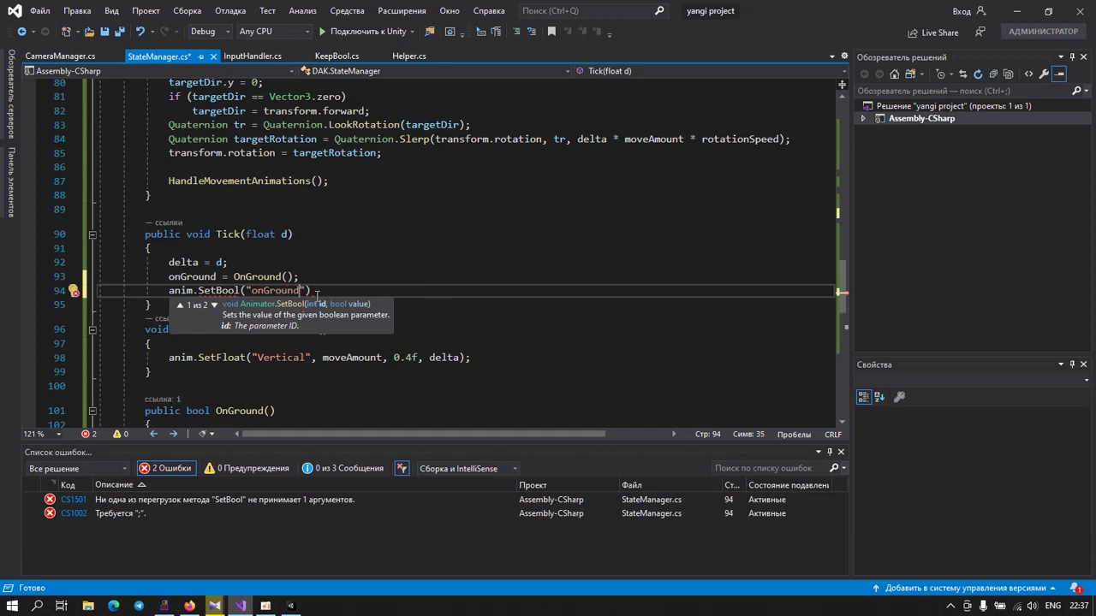
type(", ")
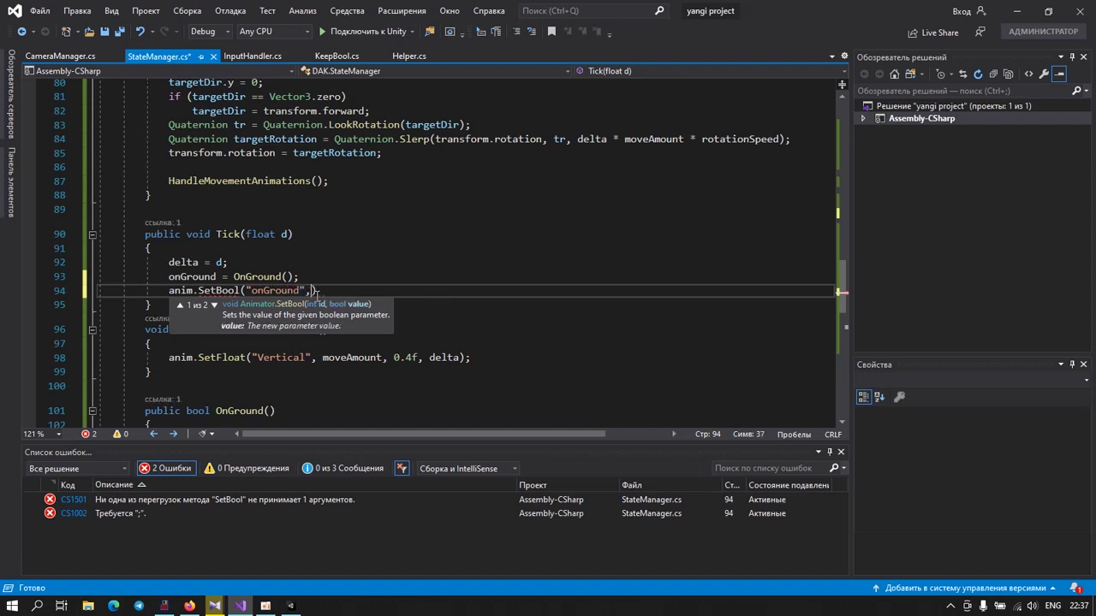
type("on")
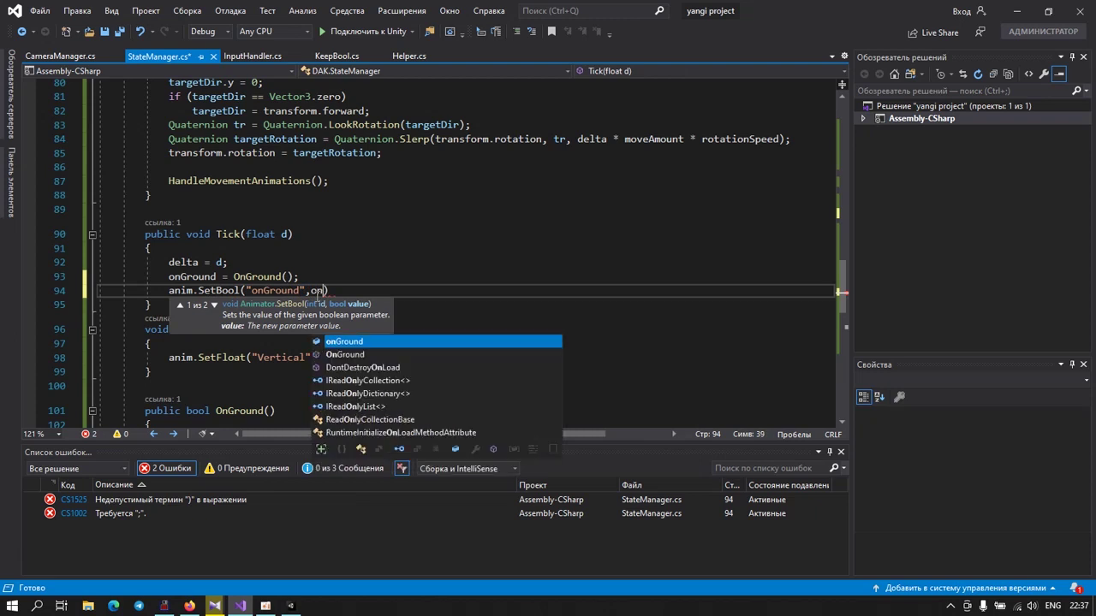
key("Tab")
type(")")
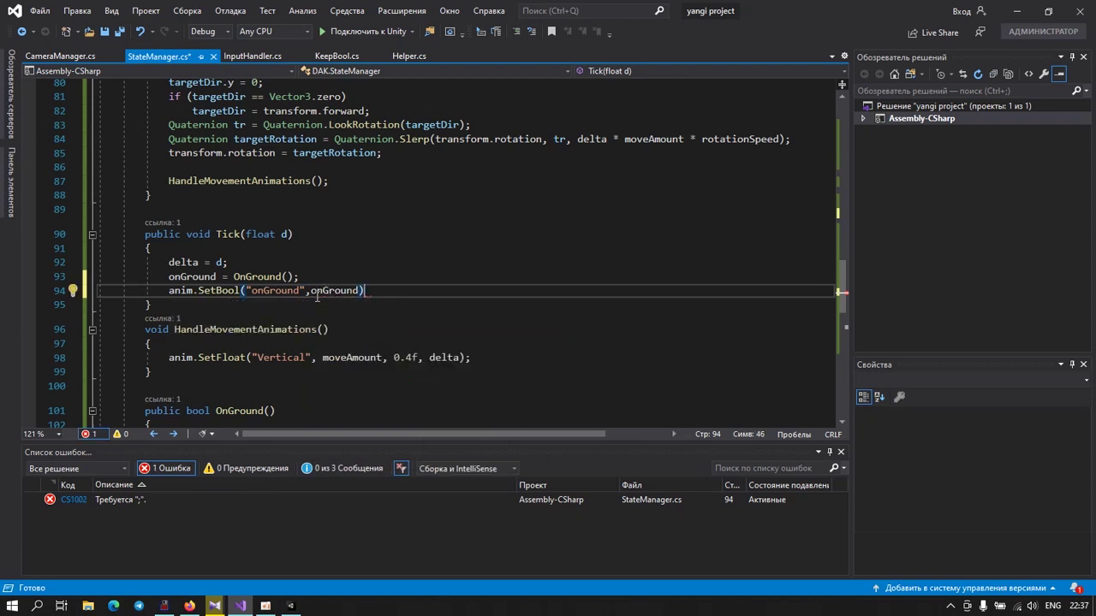
type(";")
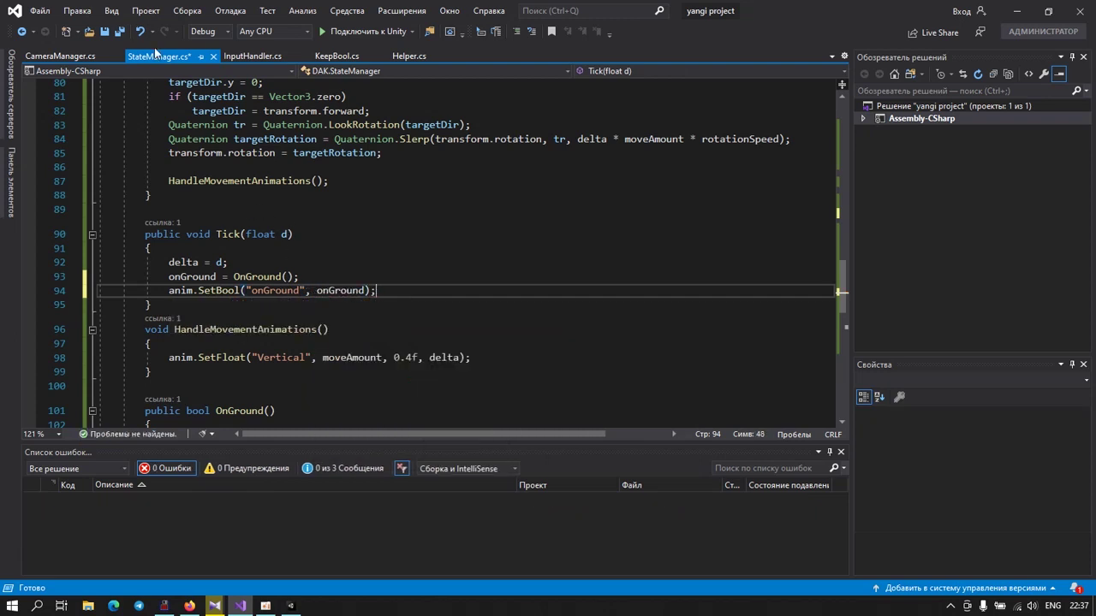
left_click(119, 32)
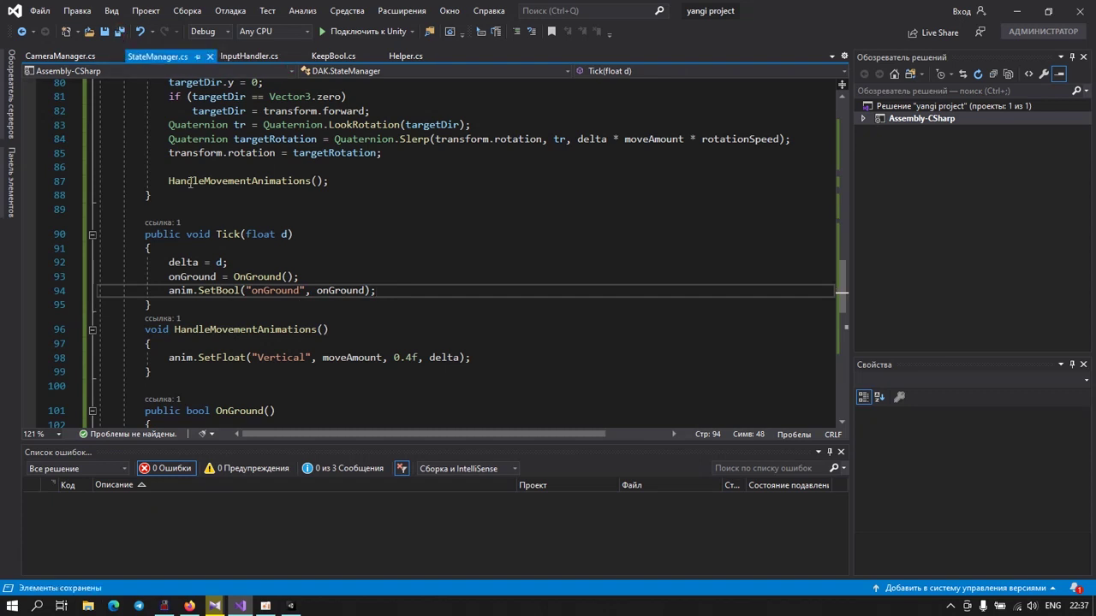
left_click(290, 606)
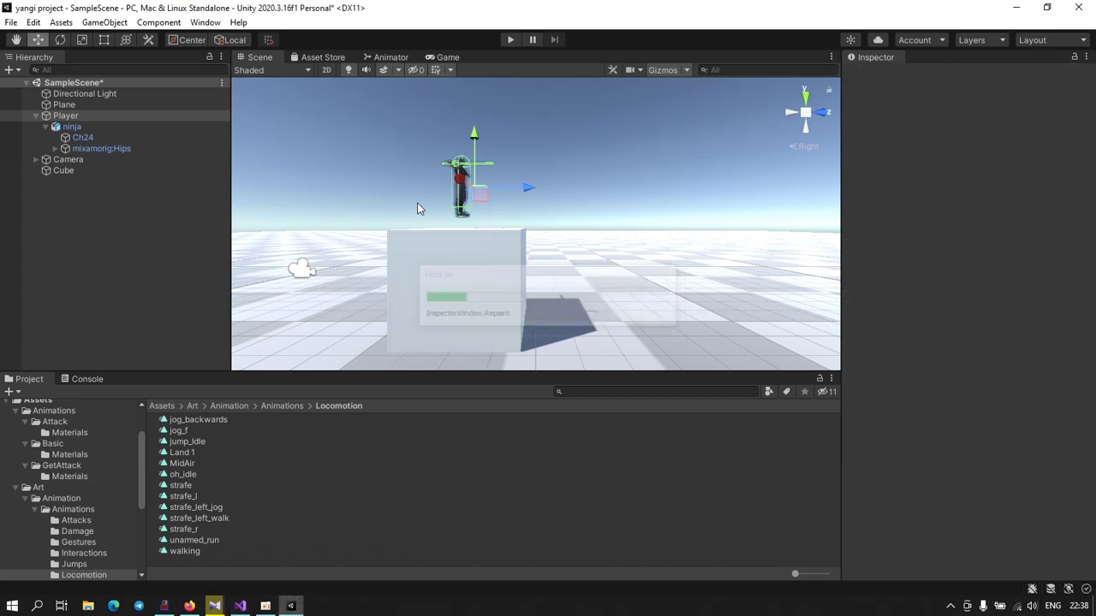
left_click(511, 40)
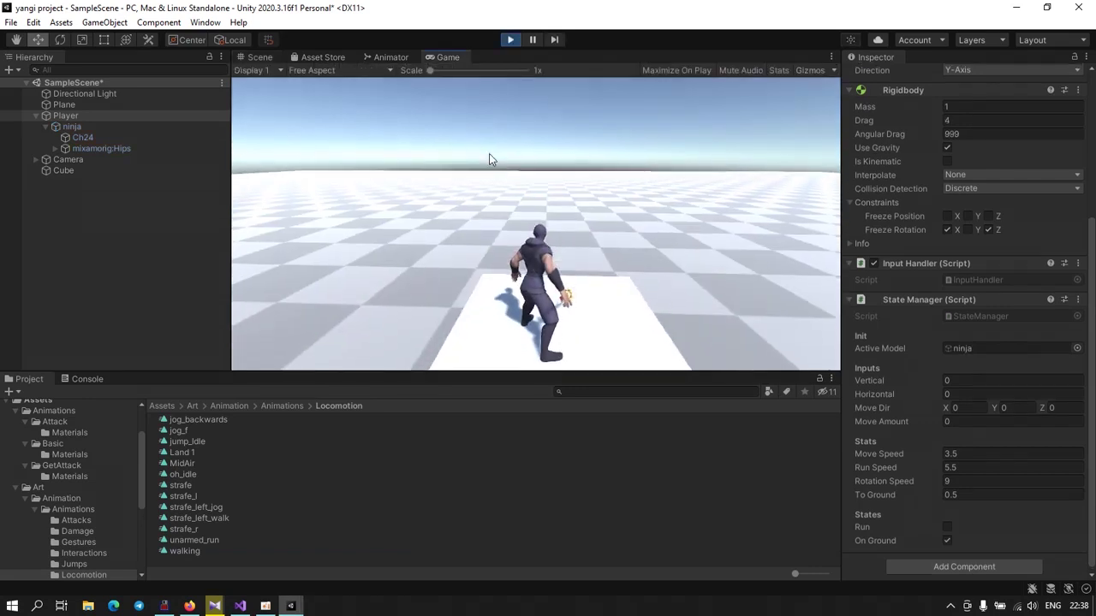
key("w")
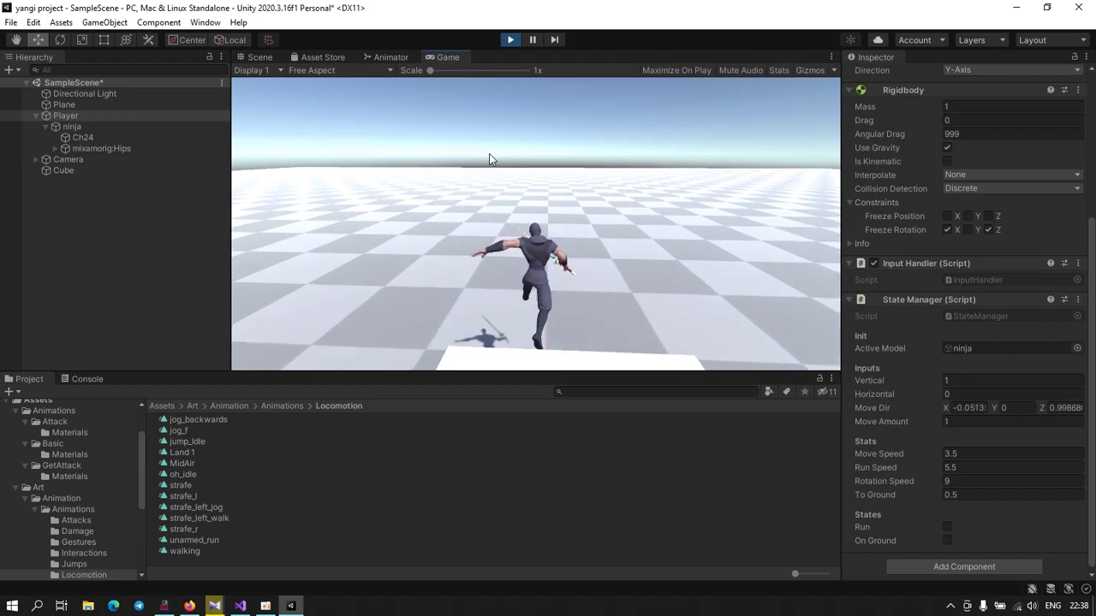
key("d")
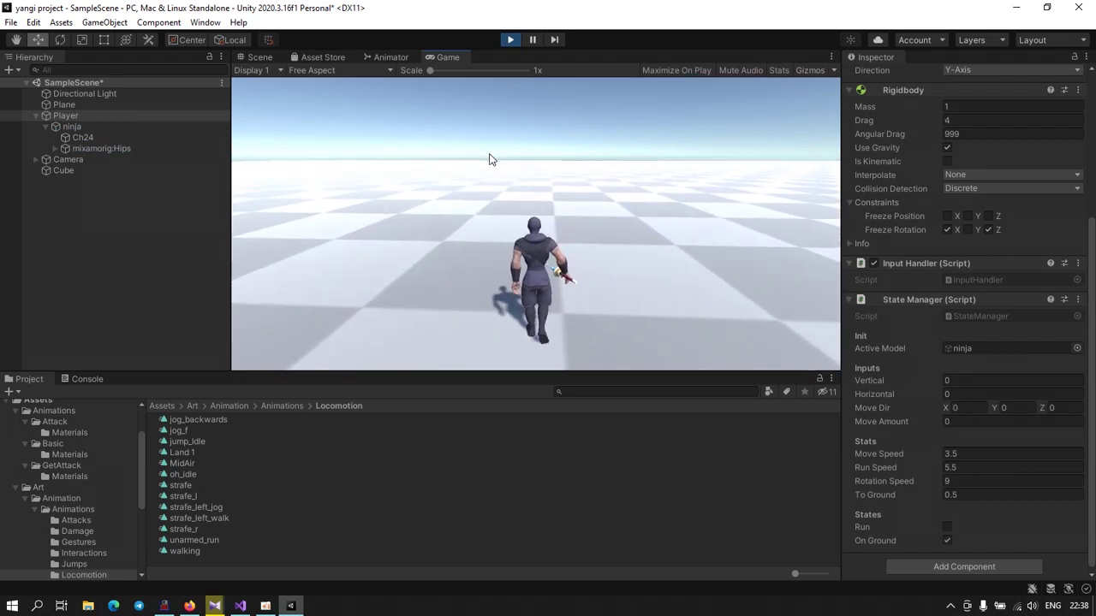
key("w")
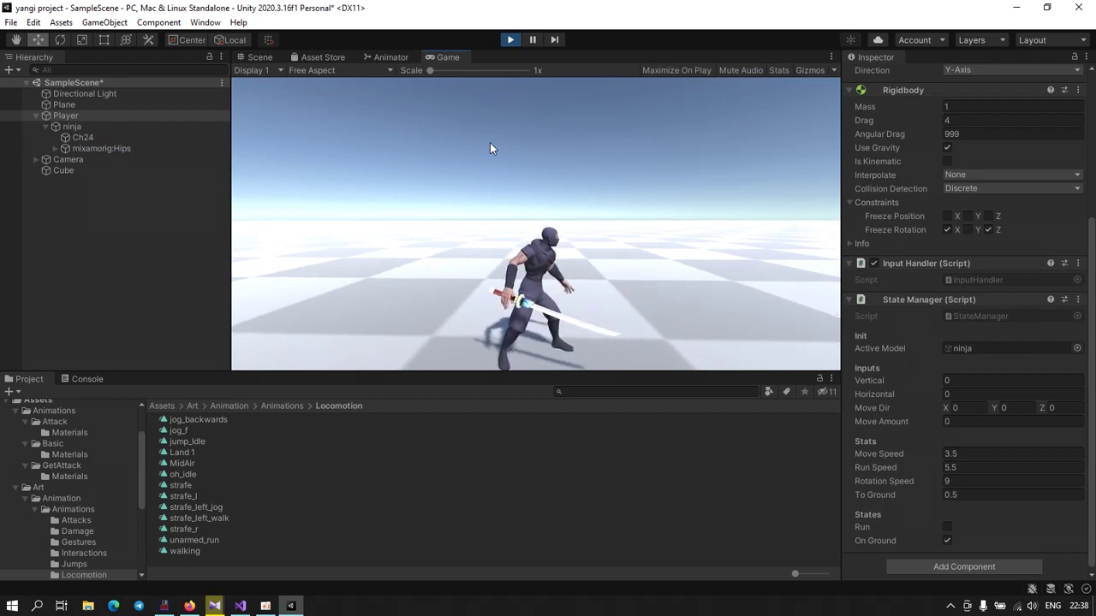
key("w")
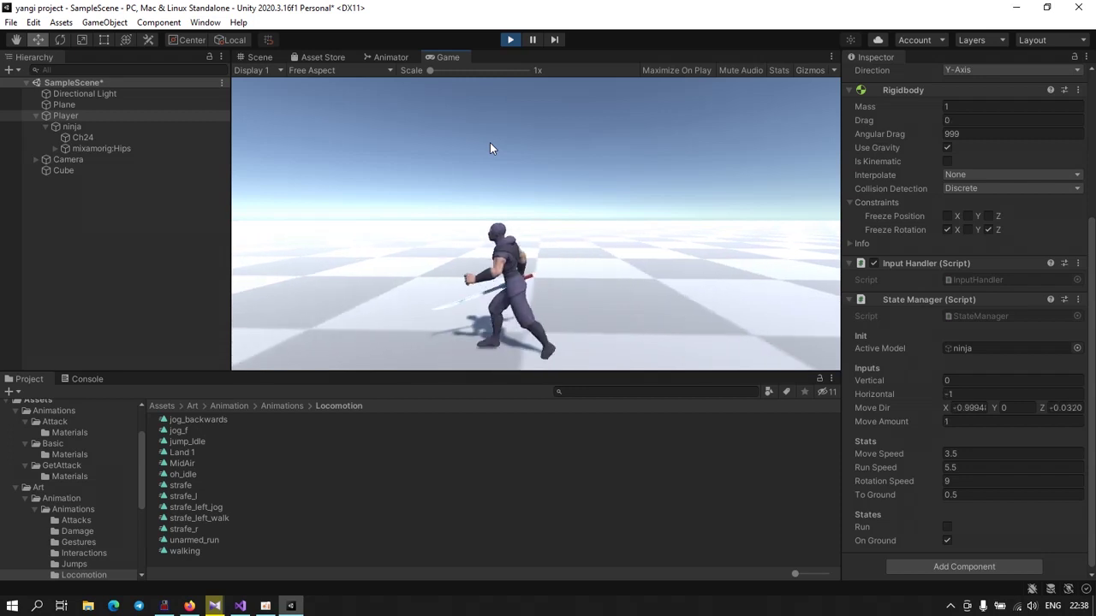
key("a")
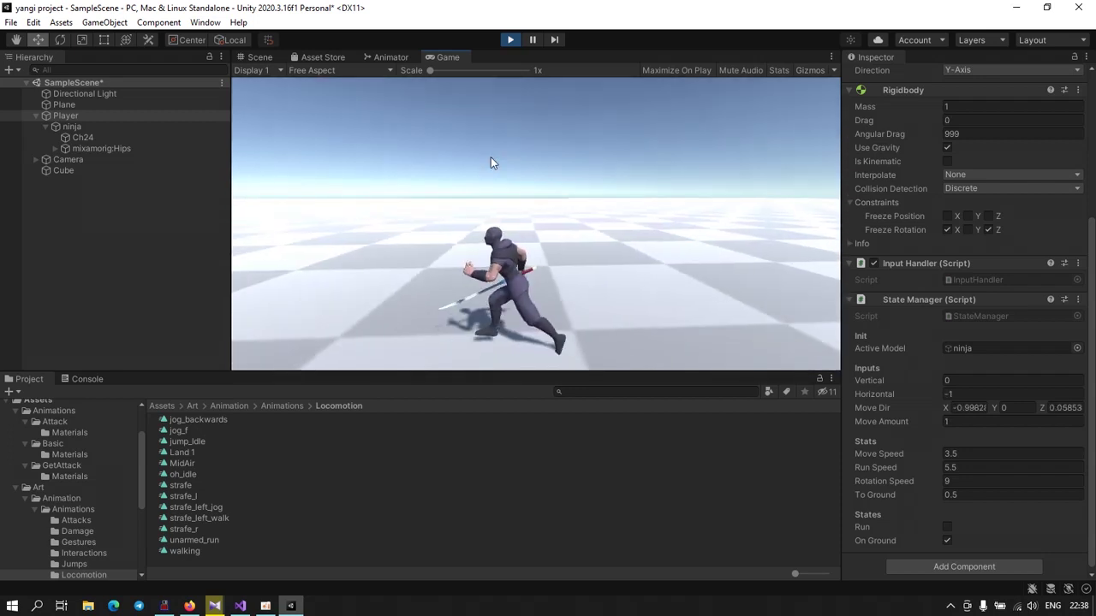
left_click(515, 41)
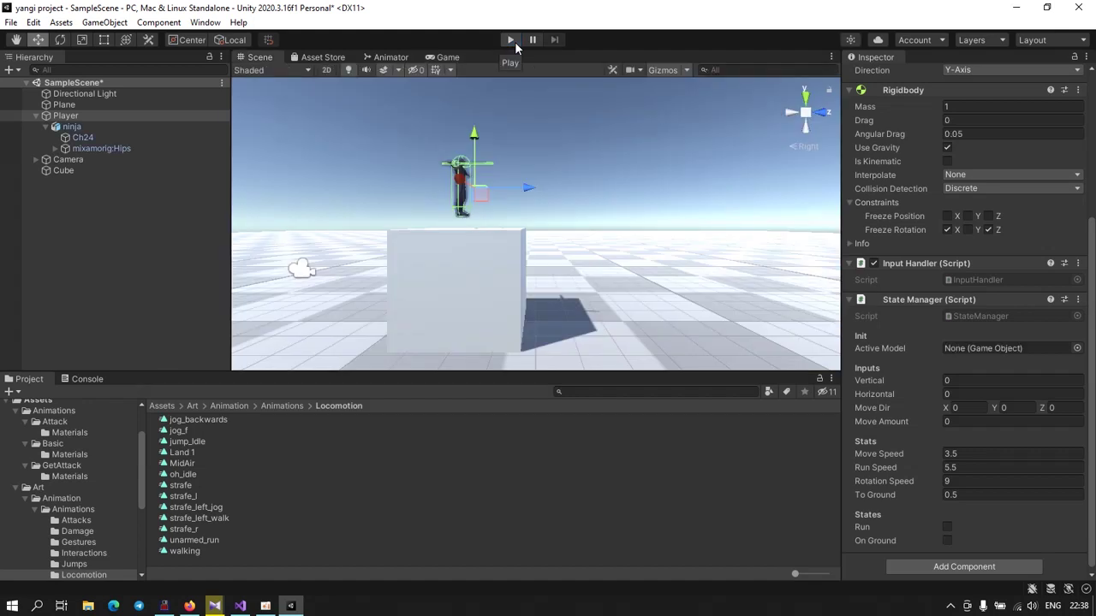
Step: Play-test the ninja running right, then stop play mode and show the Animator graph
left_click(510, 42)
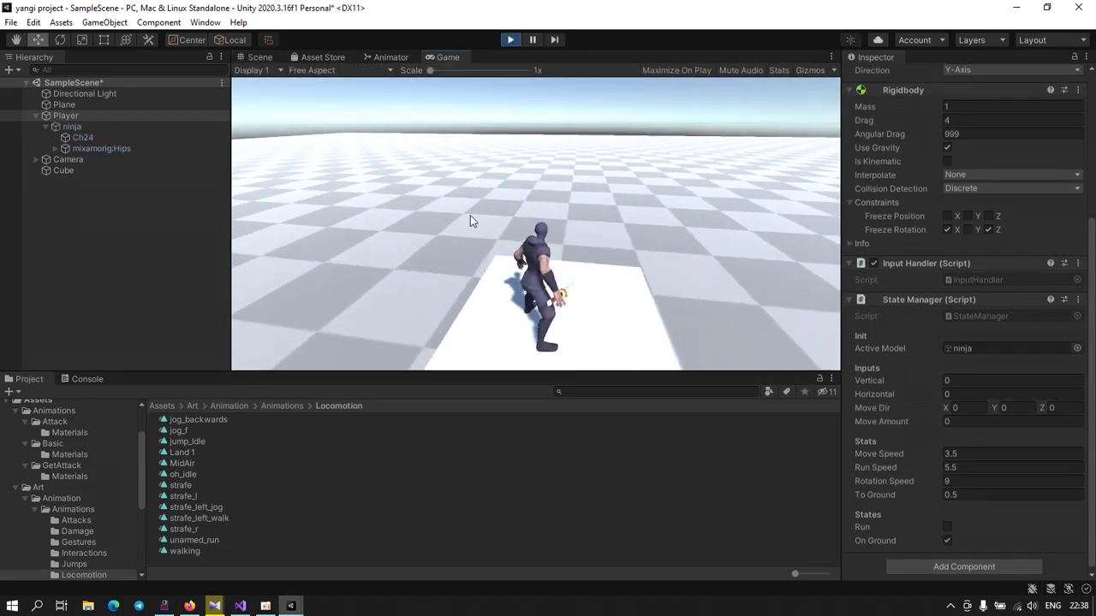
key("d")
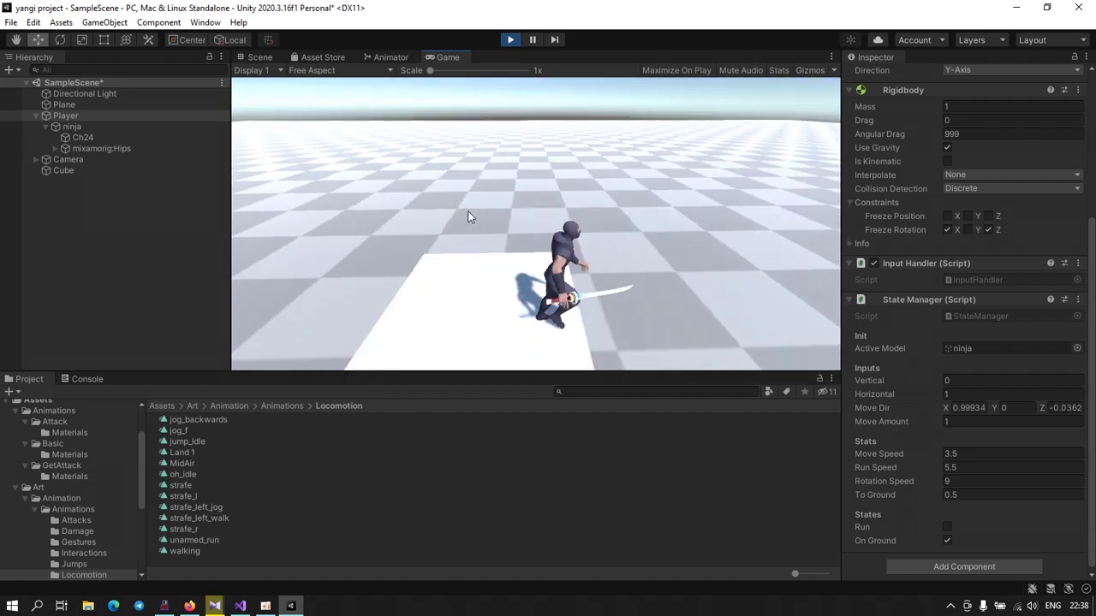
key("s")
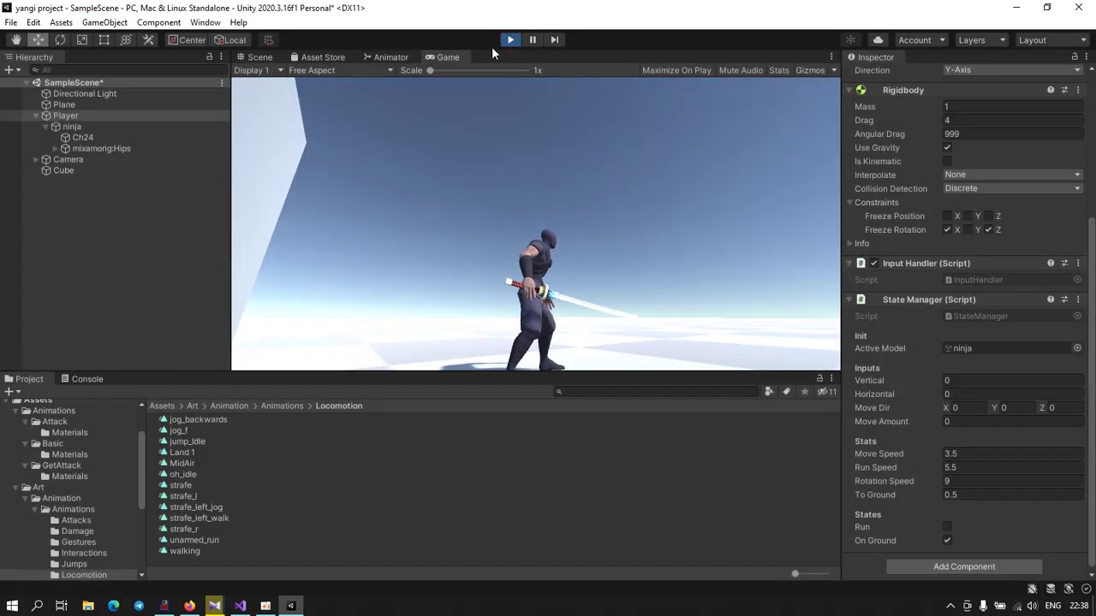
left_click(510, 39)
left_click(391, 56)
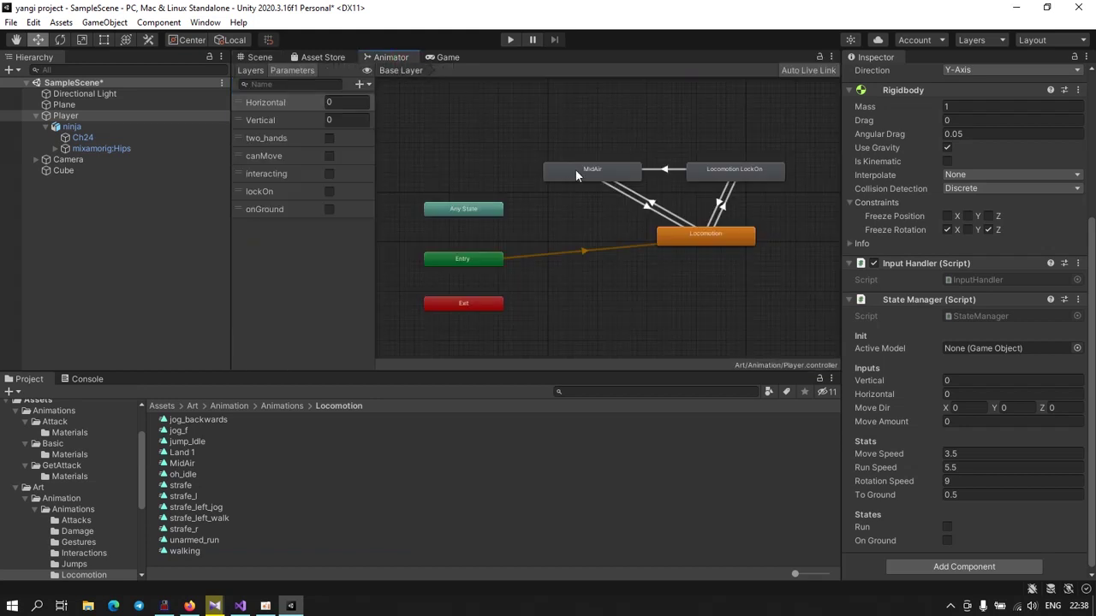
Step: Rename the MidAir state to 'falling', then select Player in the Hierarchy
left_click(576, 176)
left_click(904, 74)
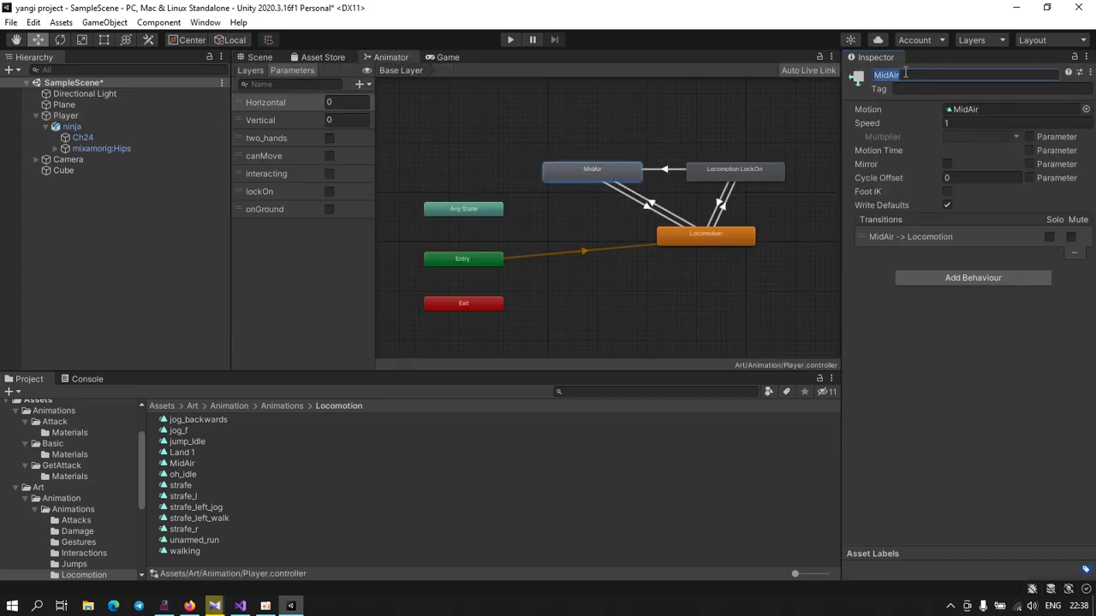
type("falling")
key("Return")
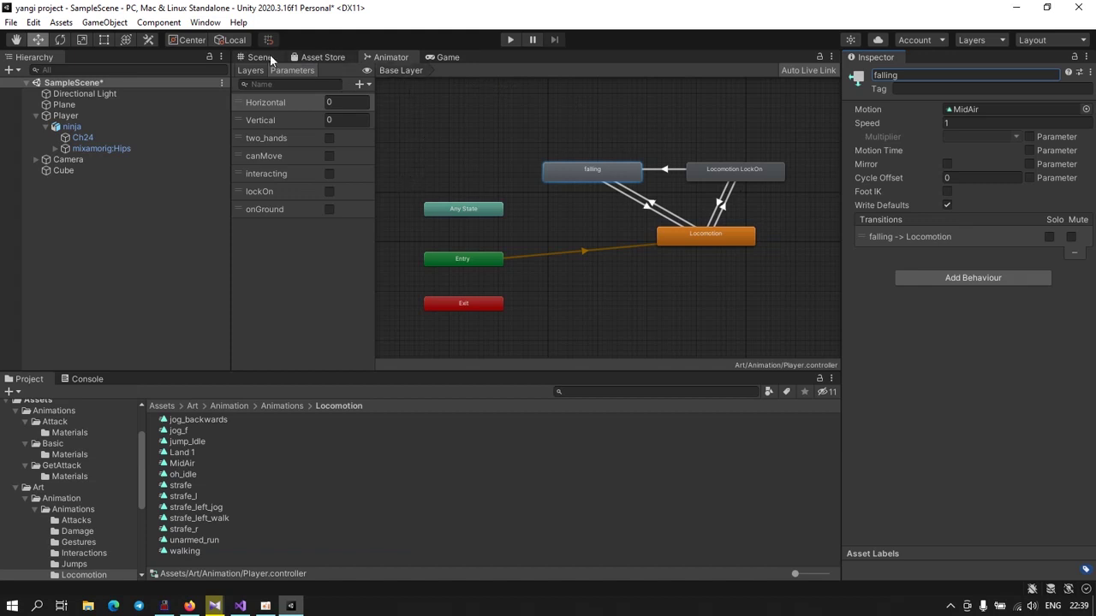
left_click(75, 117)
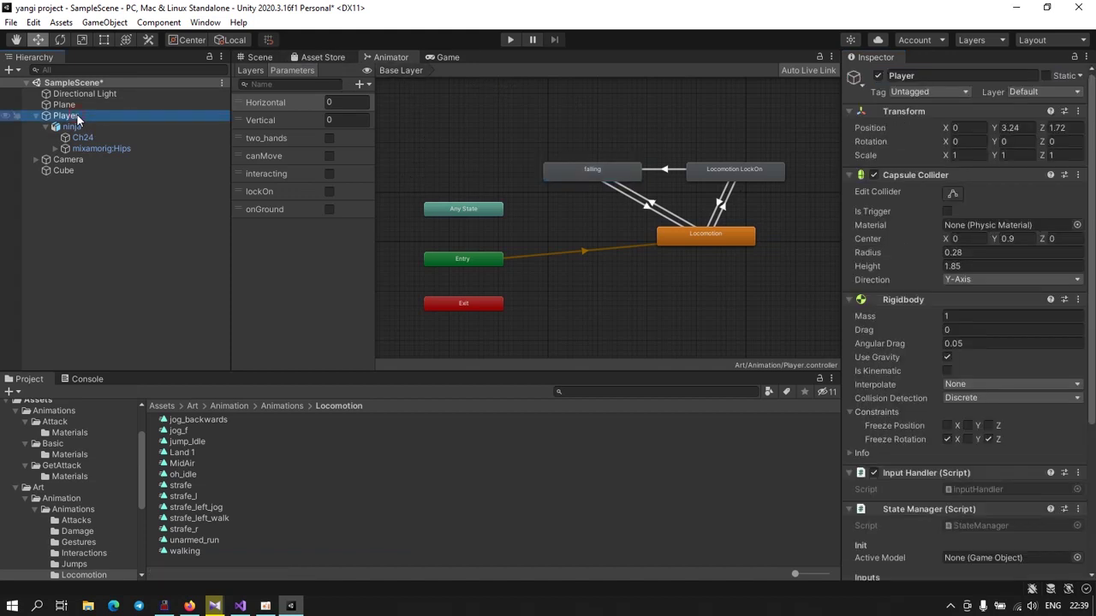
Step: Switch to the Scene view and review the Player's State Manager values (Move Speed 3.5, Run Speed 5.5)
left_click(256, 57)
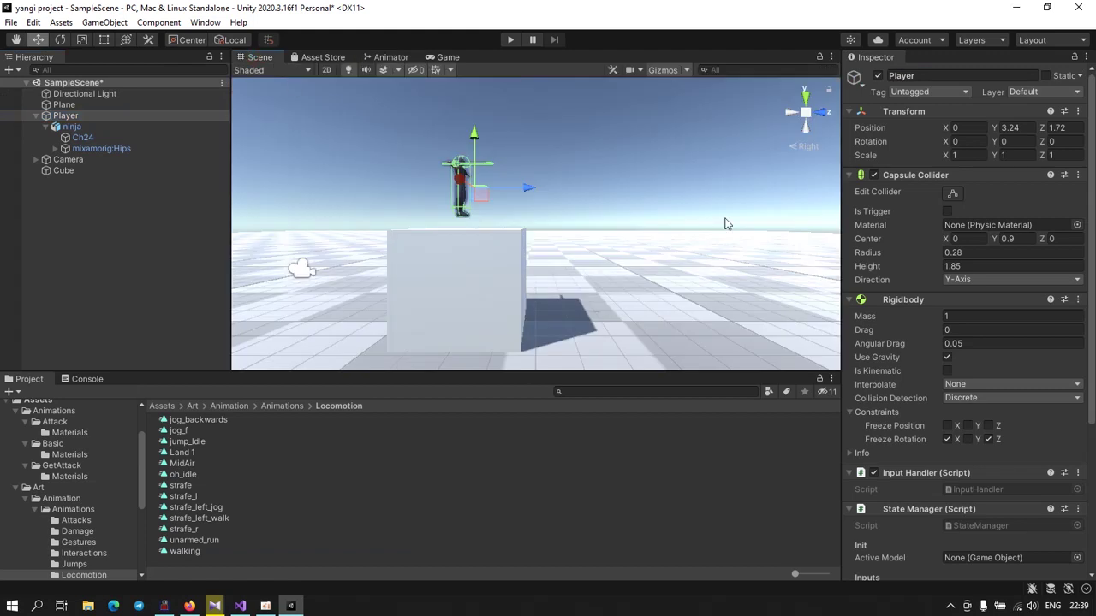
scroll(973, 344, "down", 5)
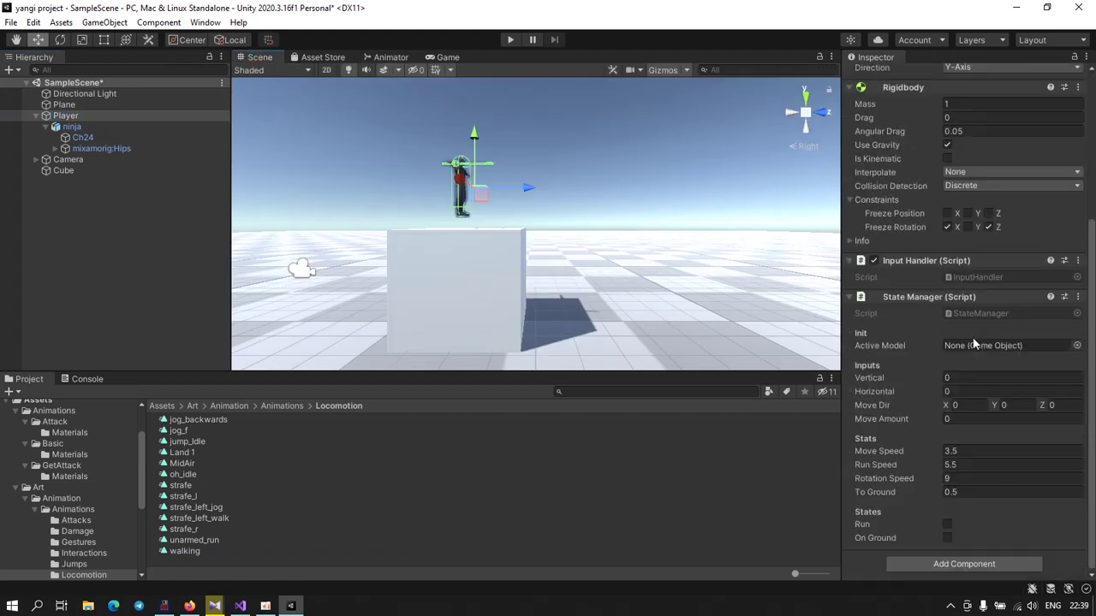
scroll(958, 401, "up", 5)
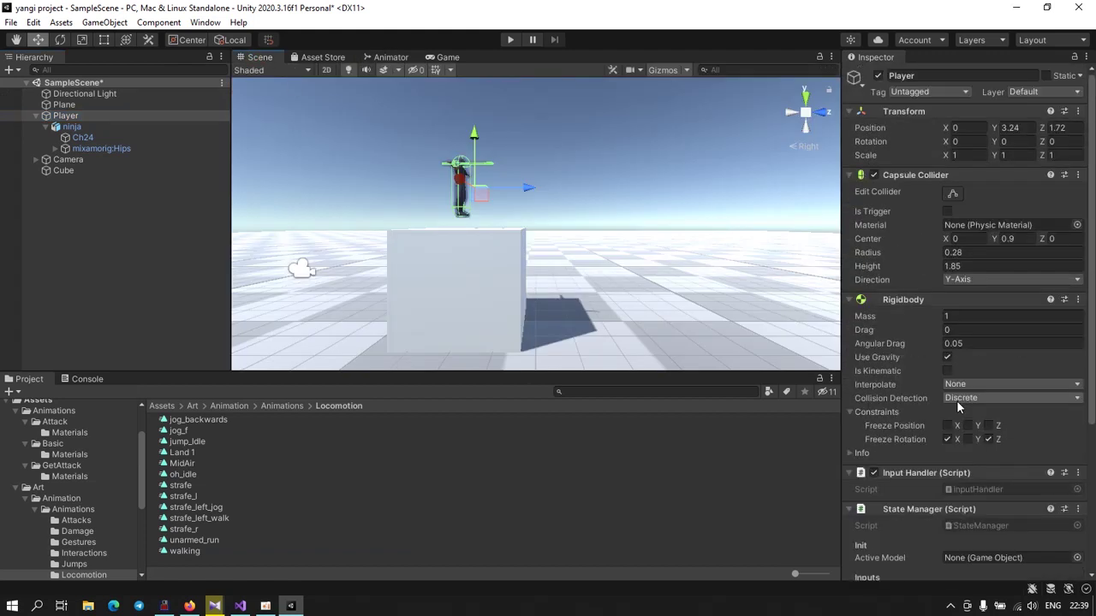
scroll(957, 408, "down", 3)
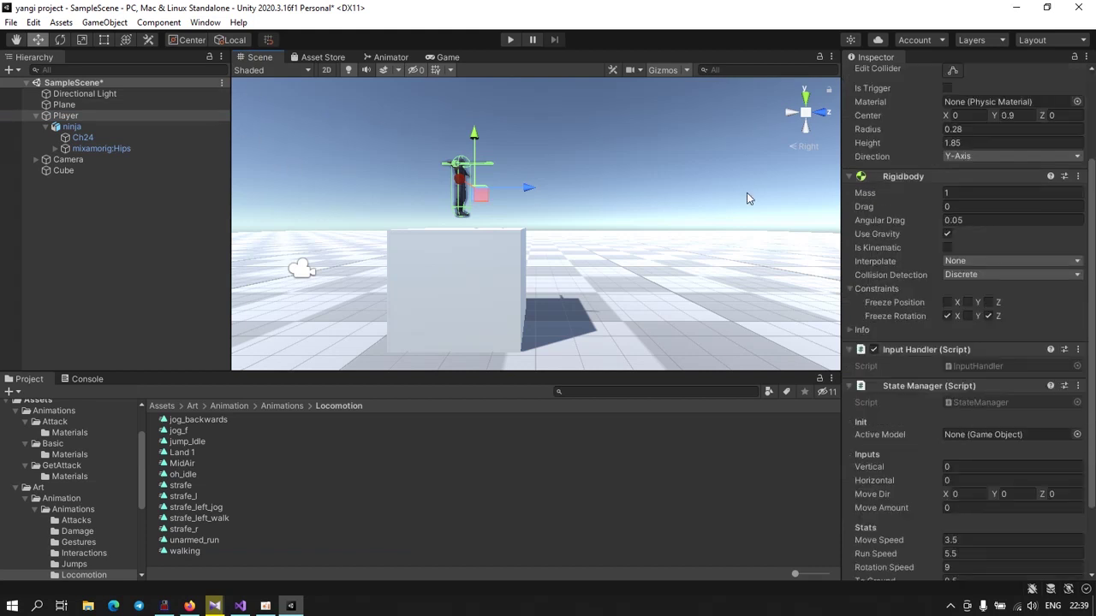
scroll(972, 238, "down", 2)
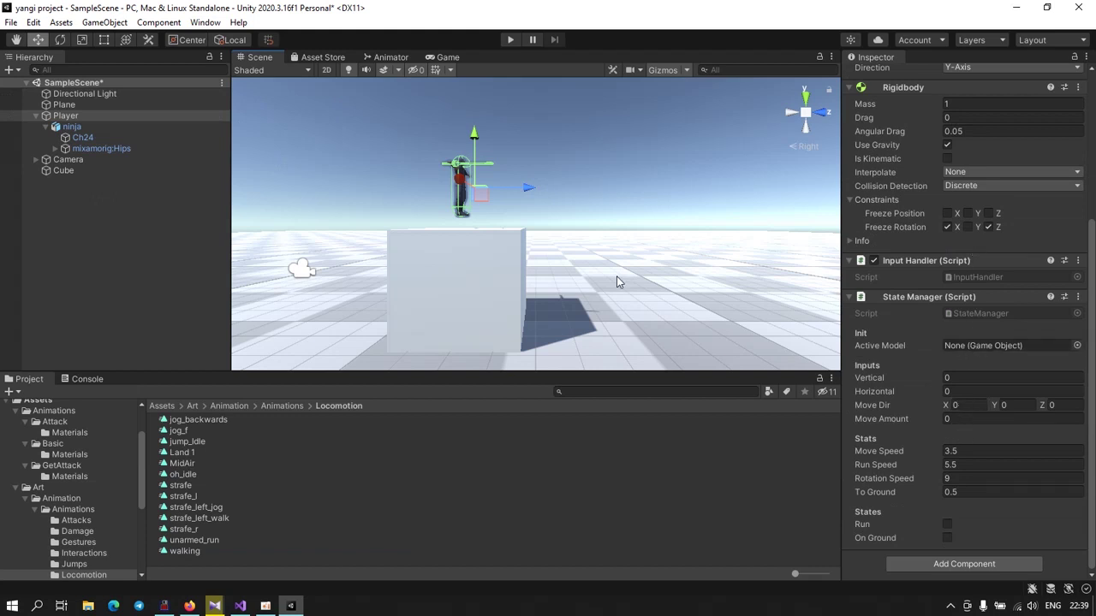
Step: Set the Camera Manager's Mouse Speed to 5 and try it in play mode
left_click(64, 160)
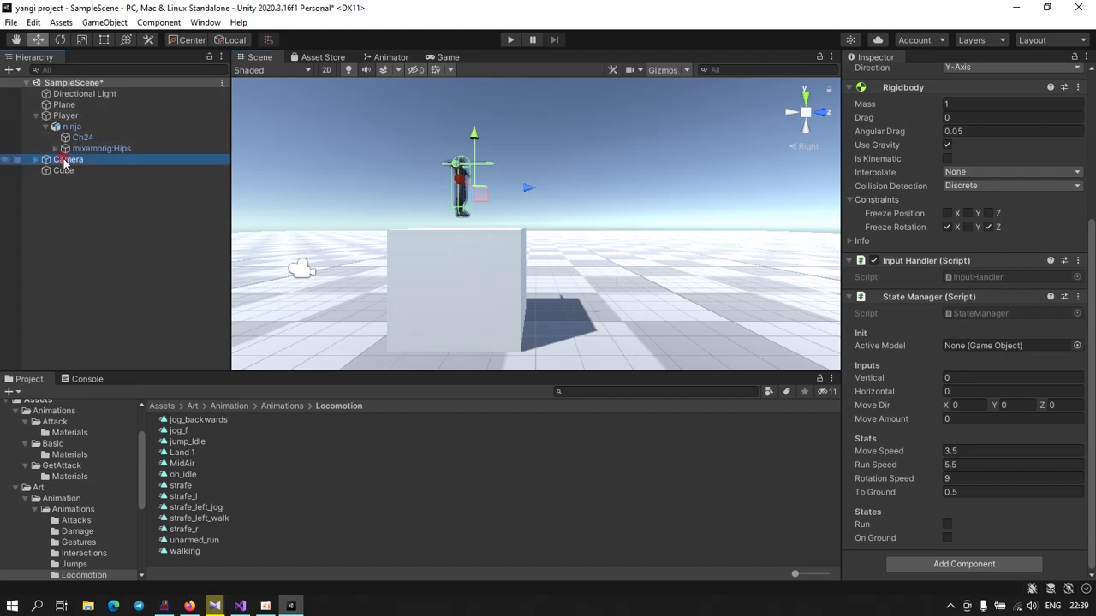
left_click(953, 218)
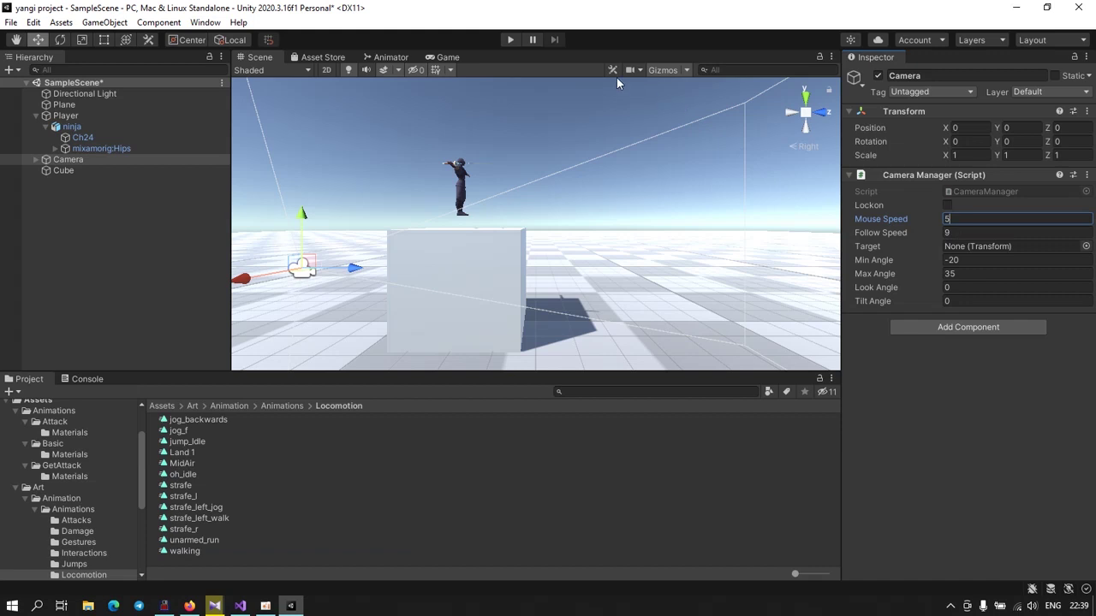
left_click(511, 40)
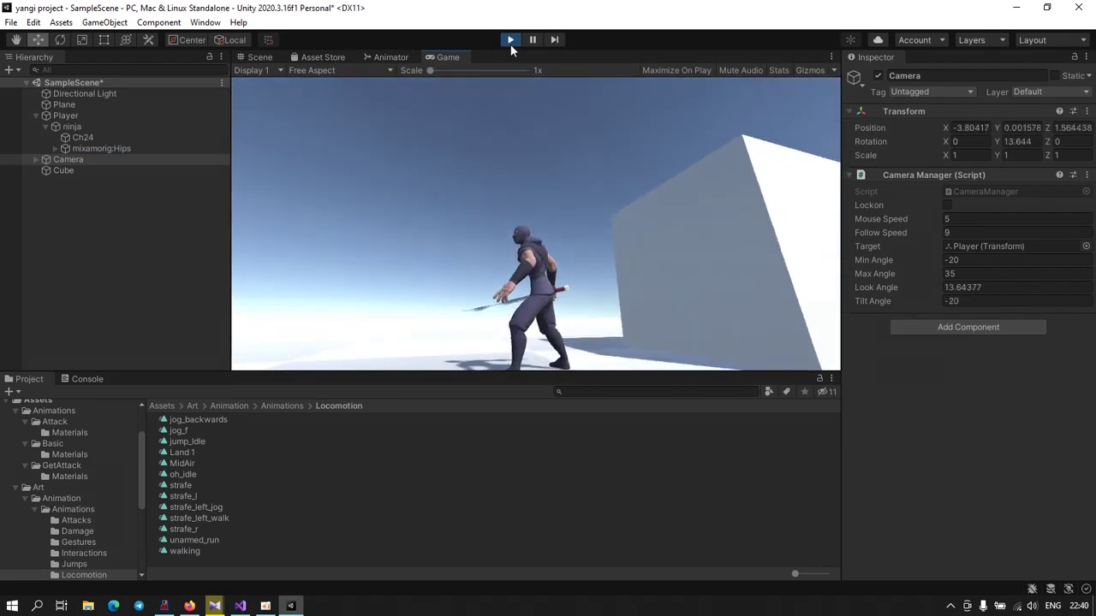
left_click(511, 38)
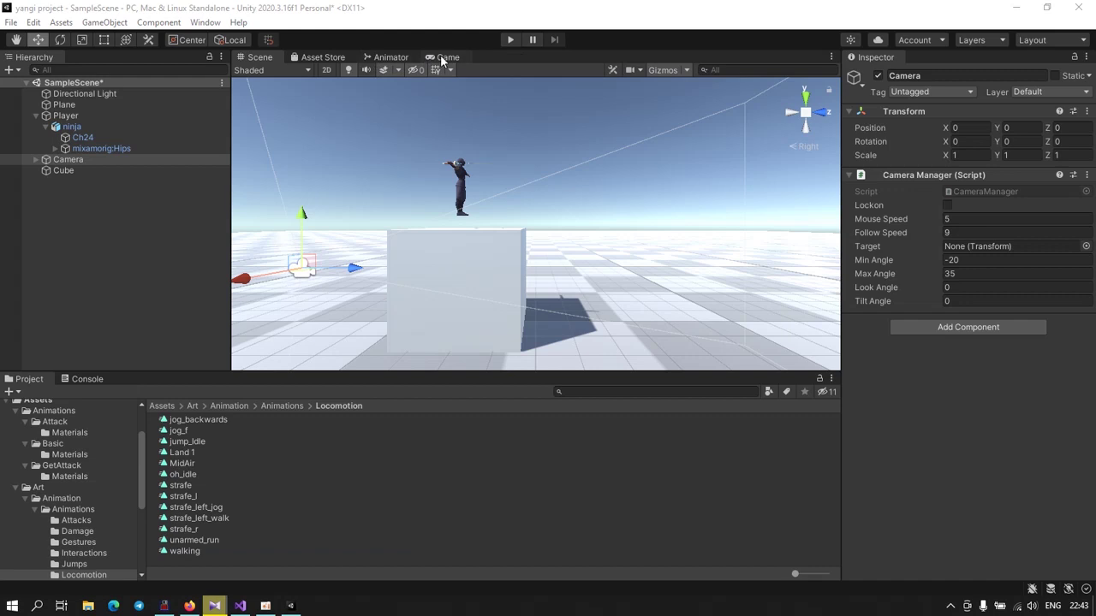
Step: Preview the unarmed_run clip and add it to the Animator graph as a new state
left_click(379, 59)
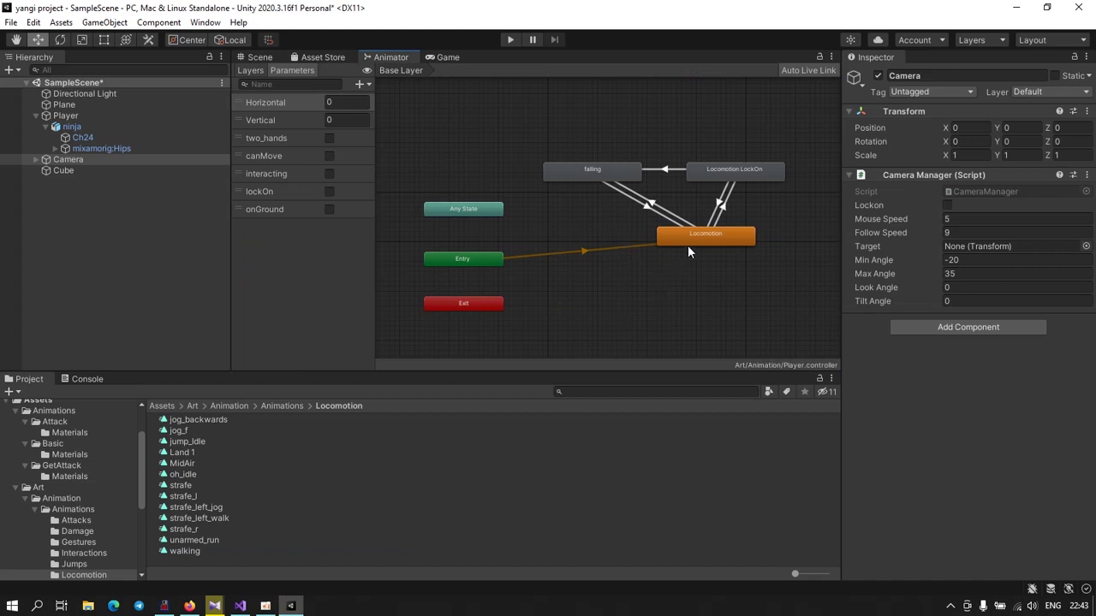
left_click_drag(685, 240, 652, 227)
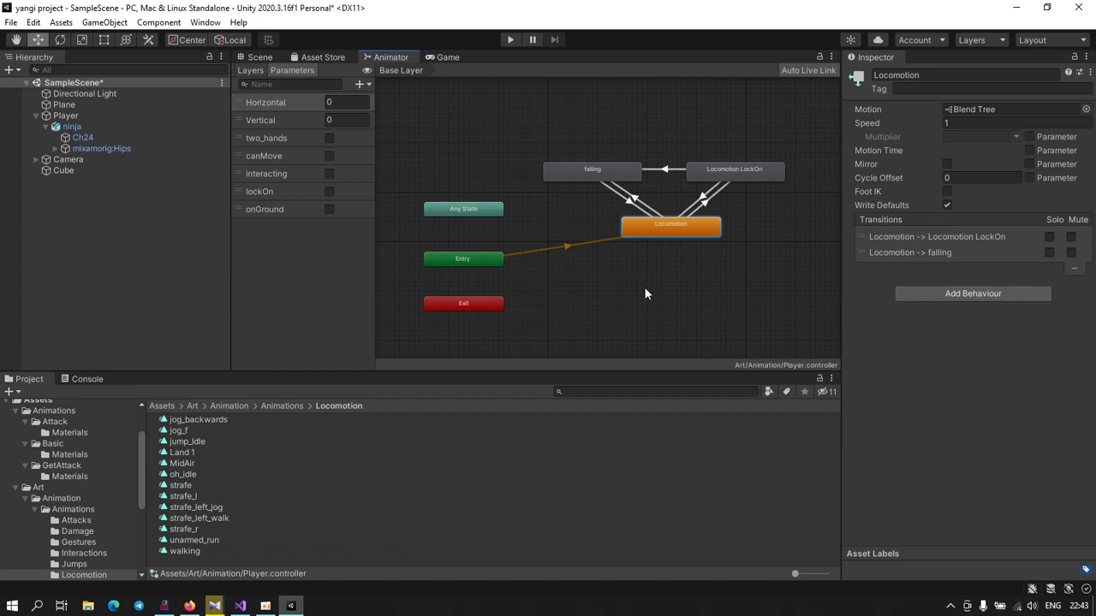
left_click(187, 542)
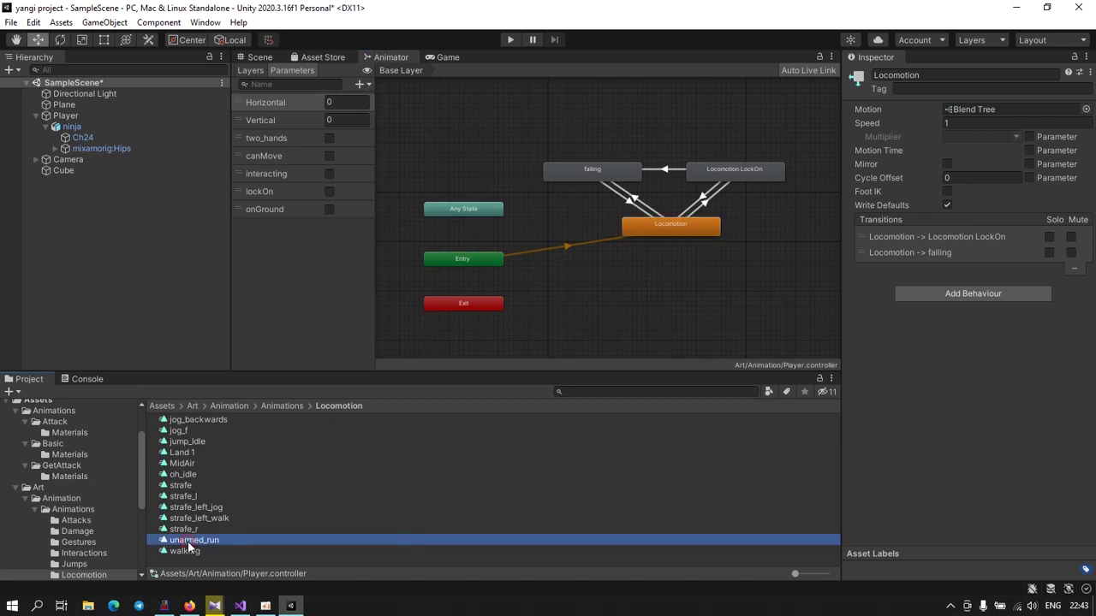
left_click(851, 396)
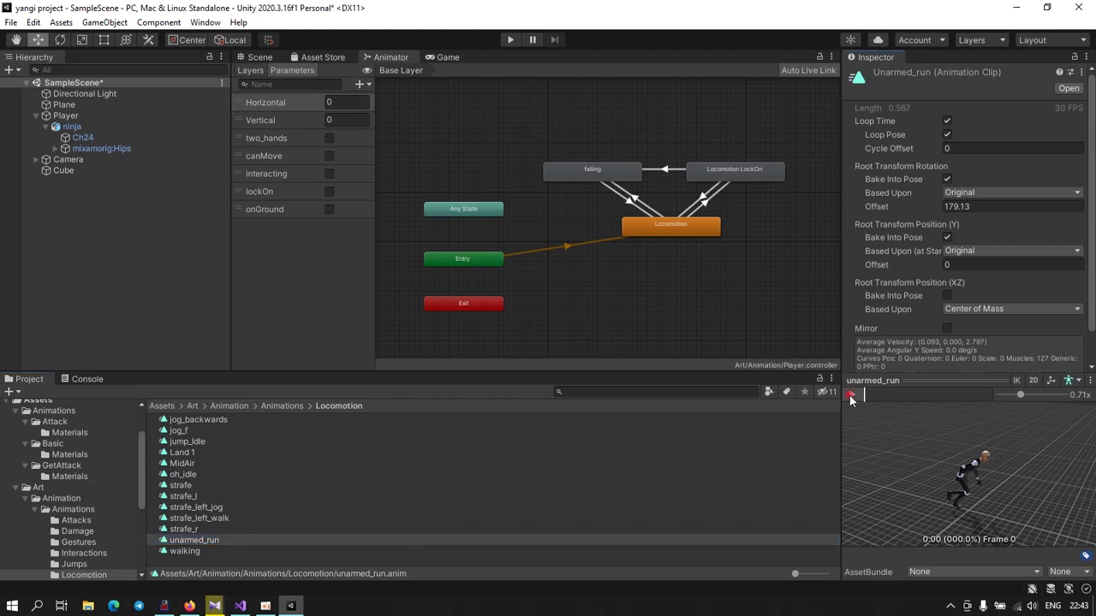
left_click(850, 396)
mouse_move(198, 540)
left_mouse_down()
mouse_move(627, 295)
mouse_move(714, 284)
left_mouse_up()
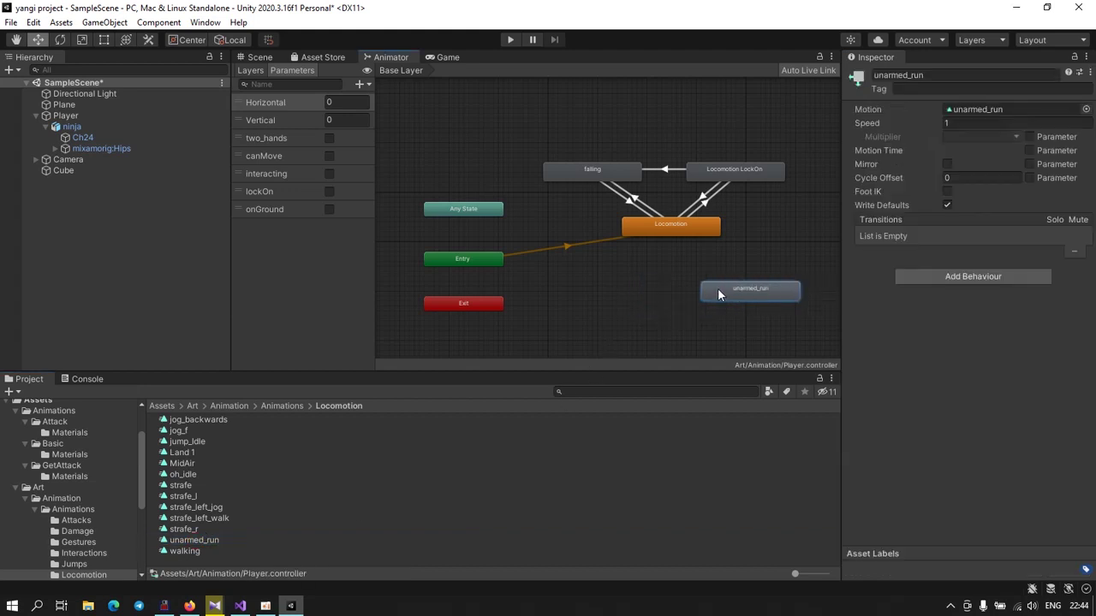
left_click_drag(714, 290, 709, 280)
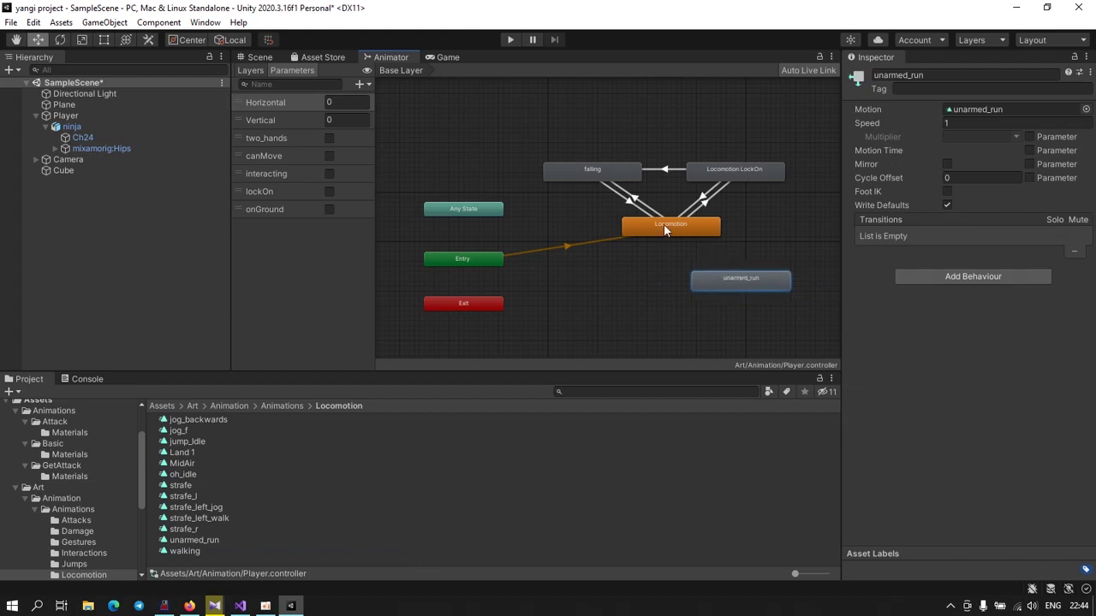
Step: Create transitions into unarmed_run from both Locomotion and Locomotion LockOn
right_click(664, 229)
left_click(677, 233)
left_click(721, 279)
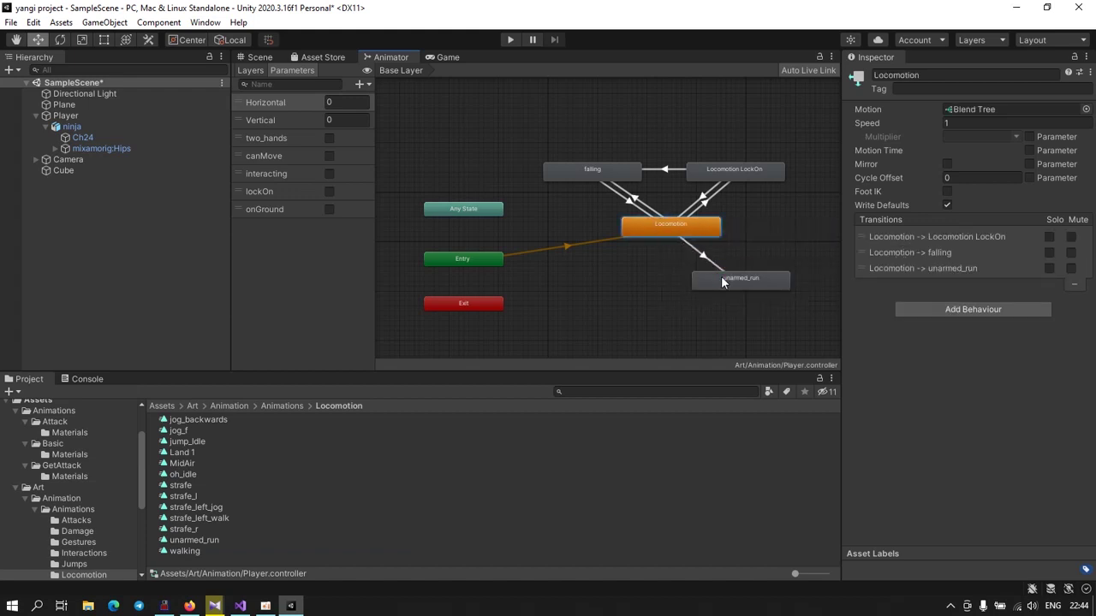
right_click(755, 181)
left_click(775, 181)
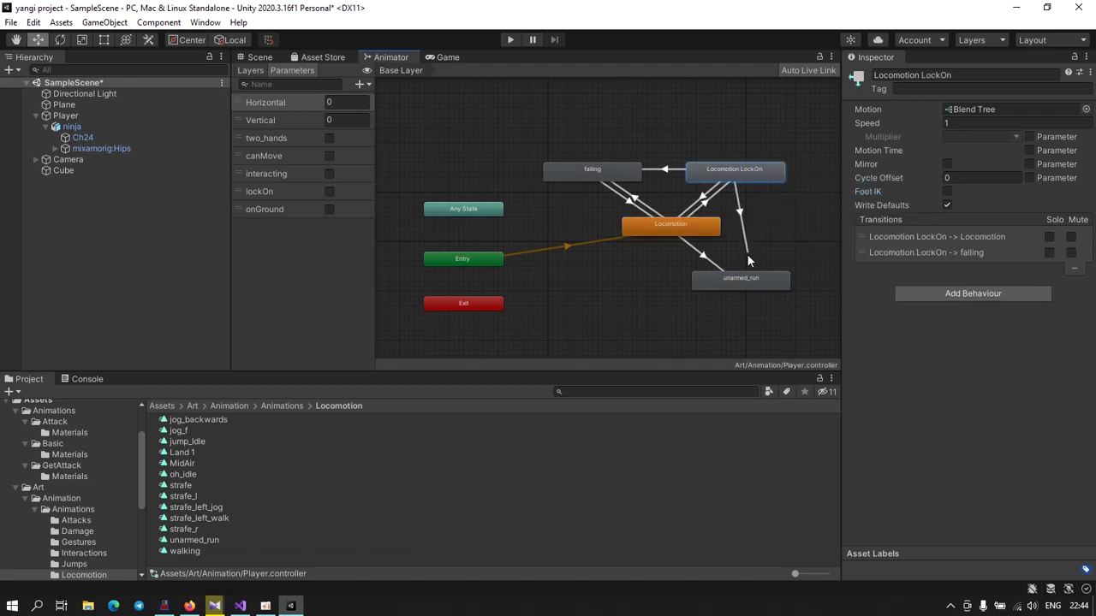
left_click(734, 283)
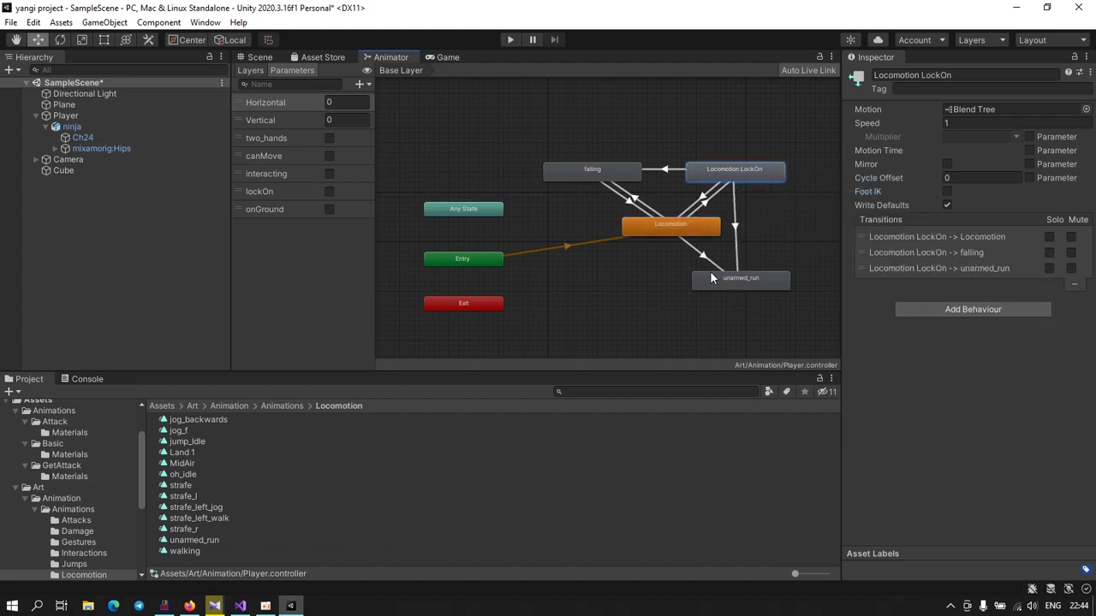
left_click(313, 237)
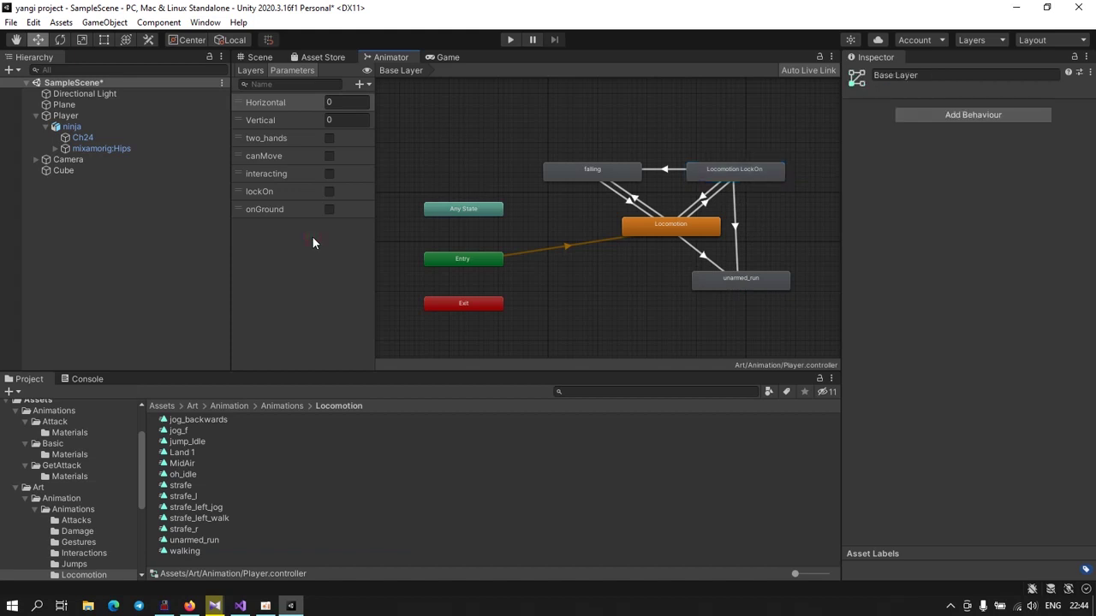
Step: Add a Bool animator parameter named run
left_click(362, 85)
left_click(382, 130)
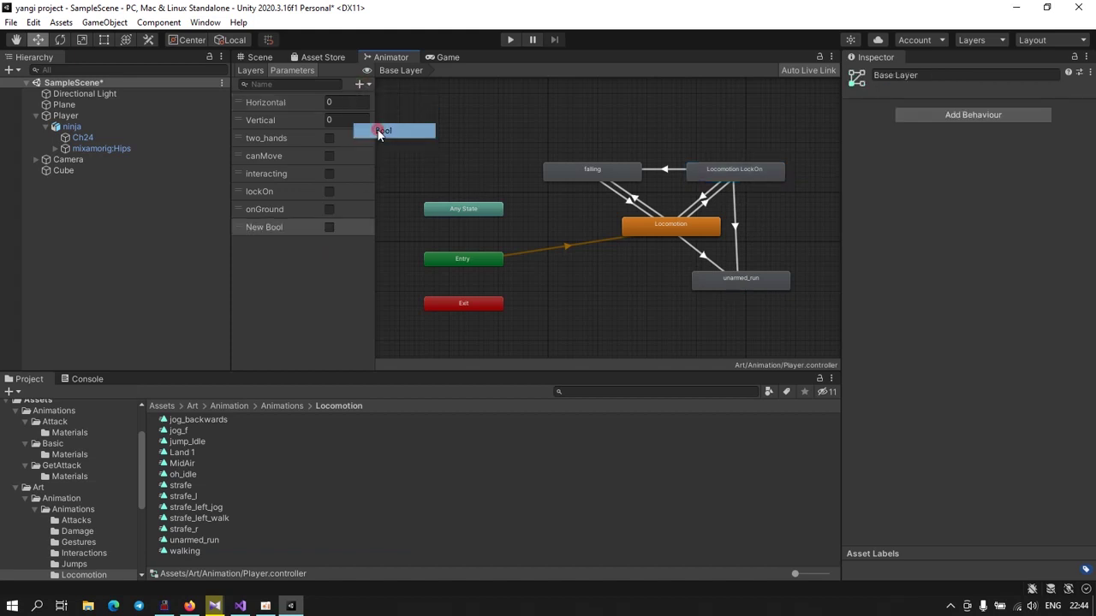
type("run")
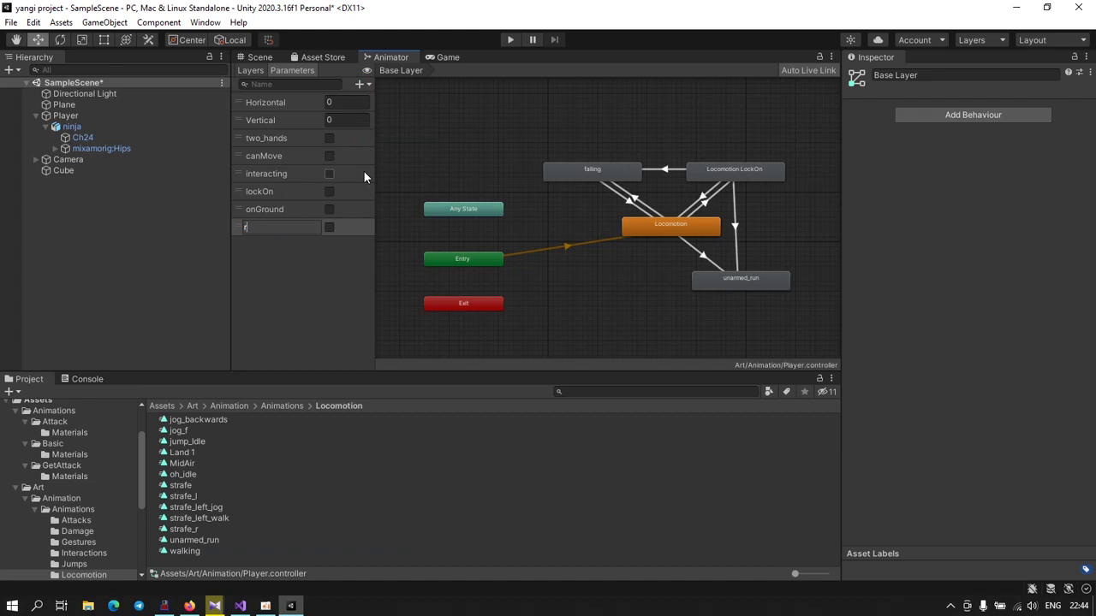
key("Return")
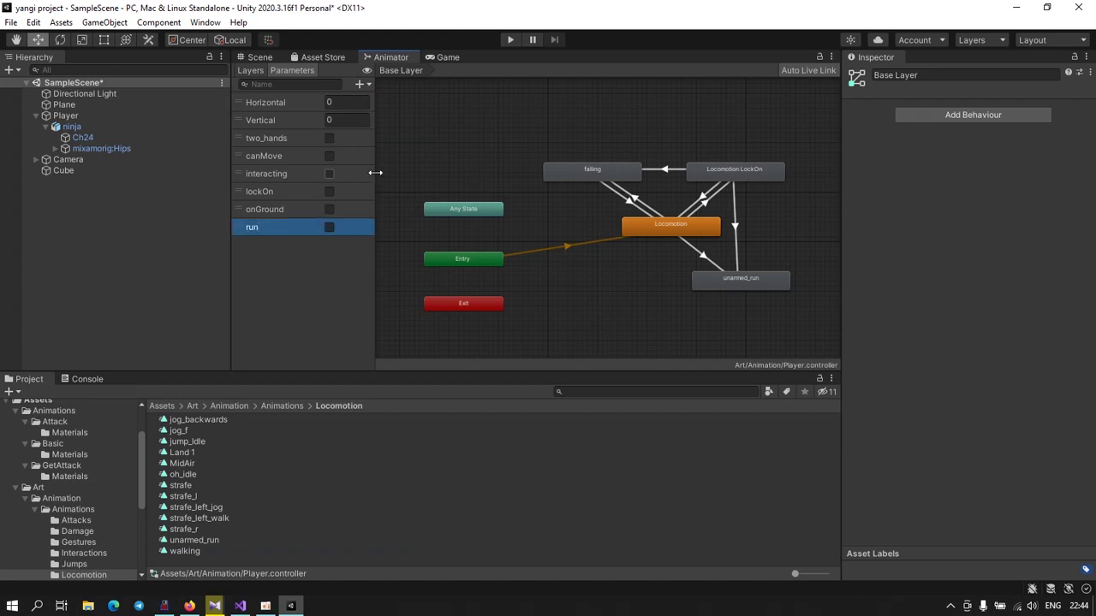
Step: Turn off exit time on the Locomotion to unarmed_run transition and add a run condition
left_click(698, 255)
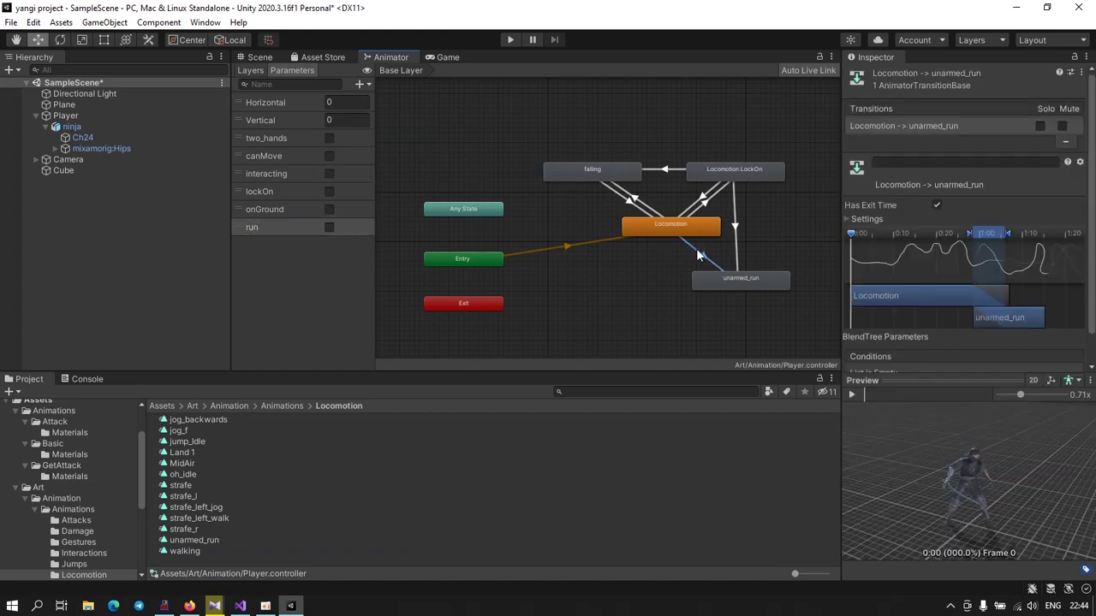
left_click(937, 205)
scroll(1019, 355, "down", 2)
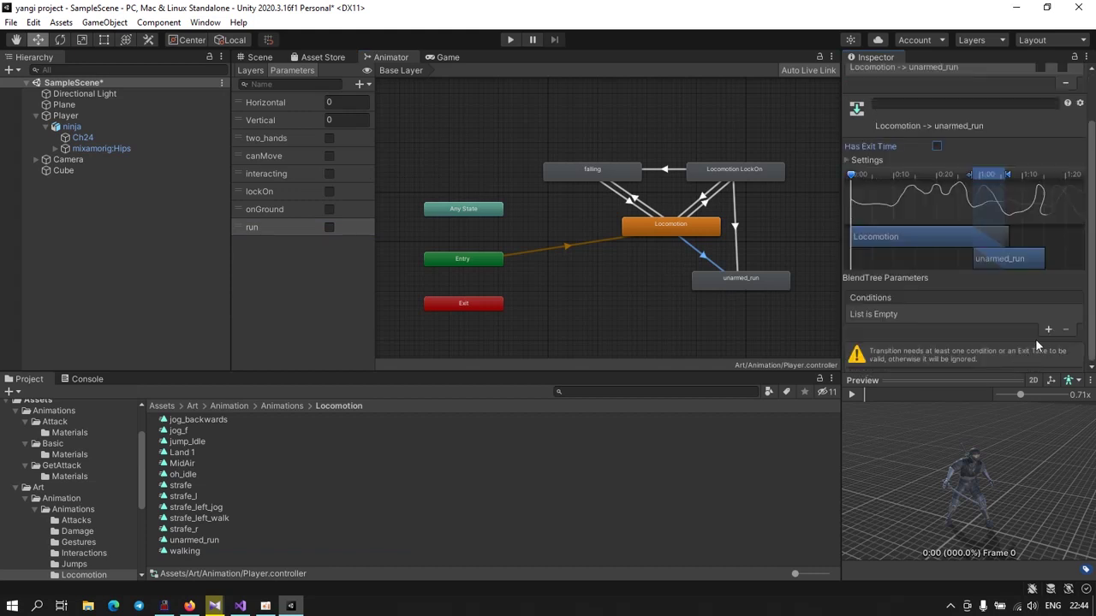
left_click(1048, 329)
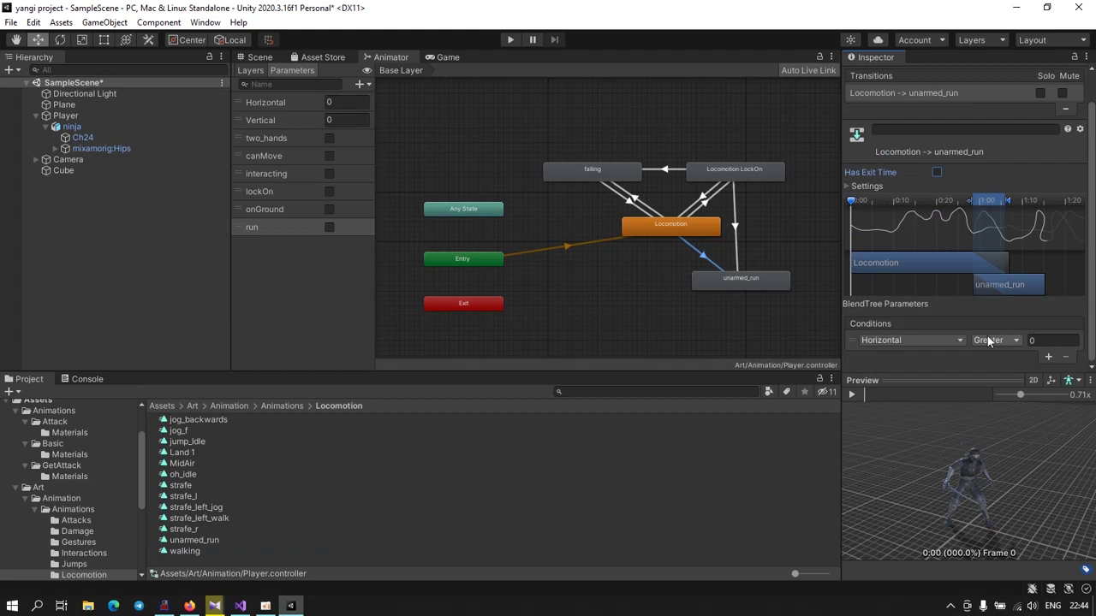
left_click(959, 340)
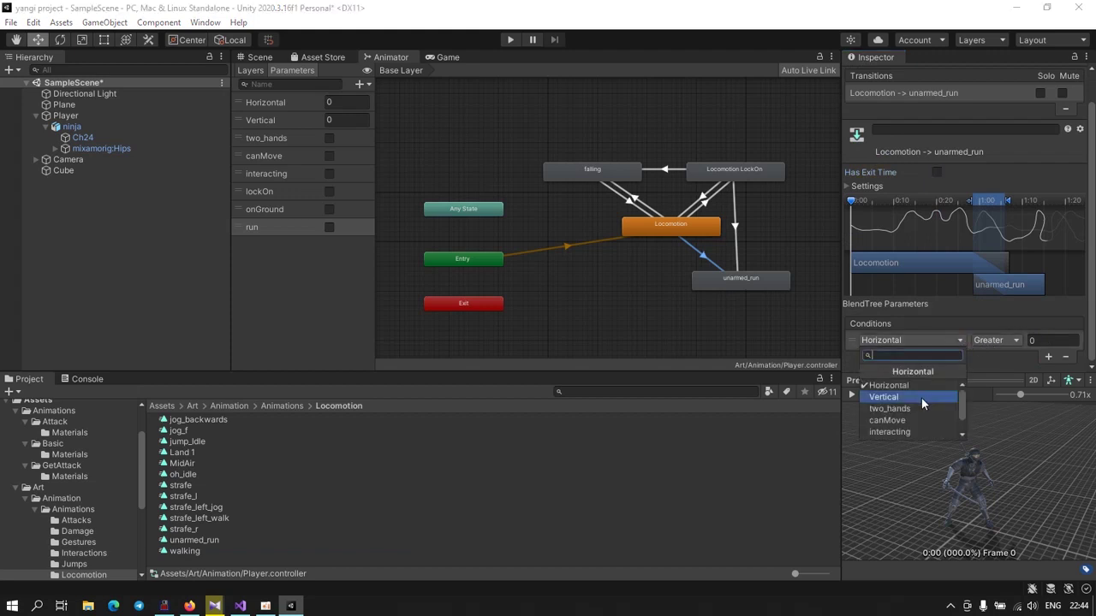
scroll(920, 401, "down", 2)
left_click(891, 433)
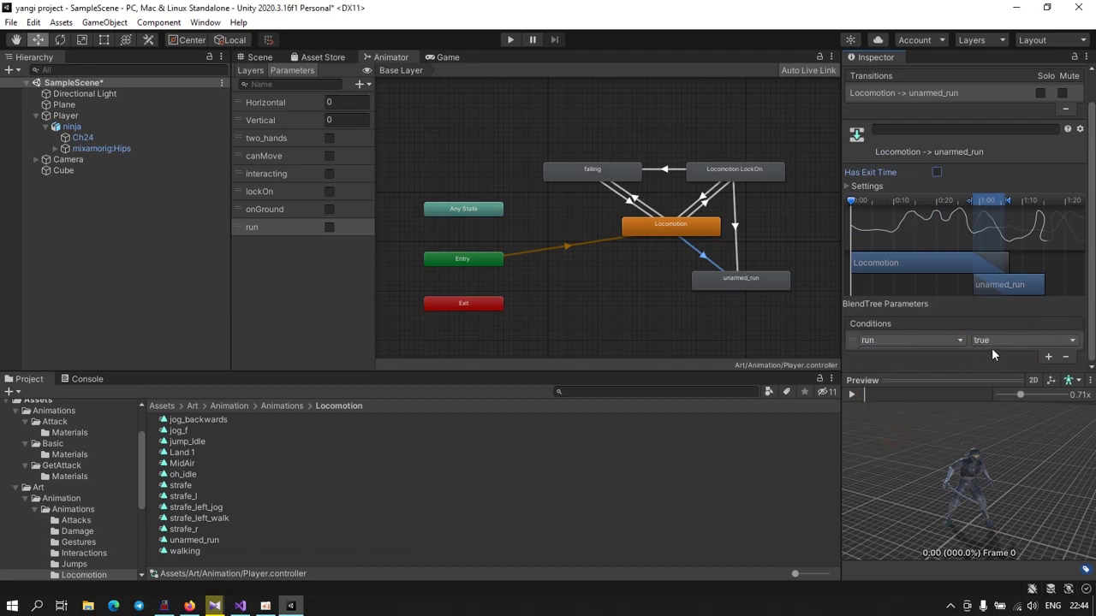
Step: Give the Locomotion LockOn to unarmed_run transition no exit time and a run condition
left_click(736, 227)
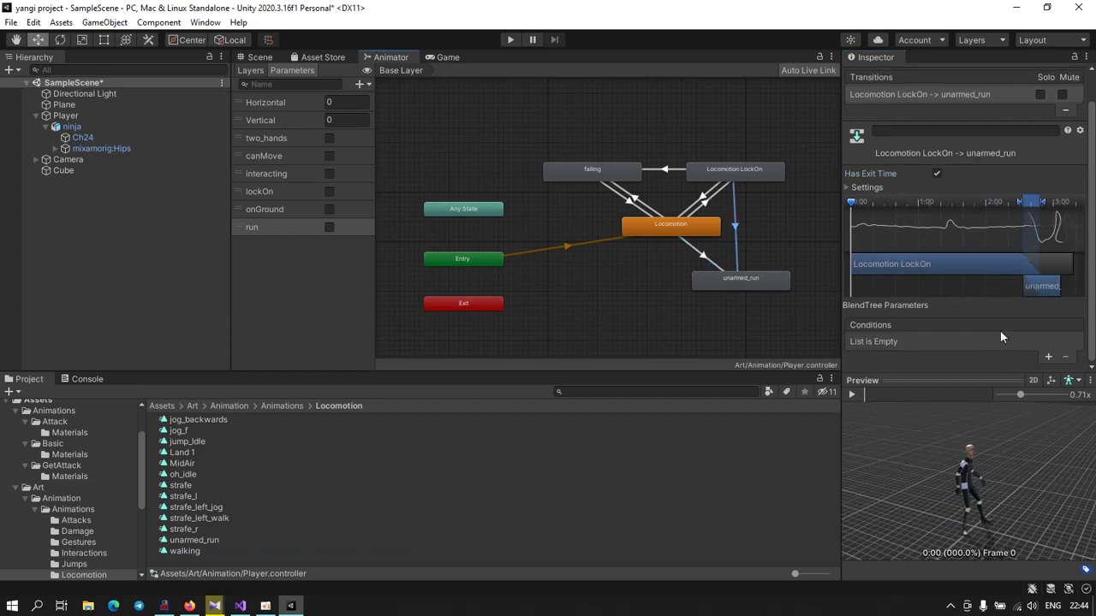
left_click(937, 174)
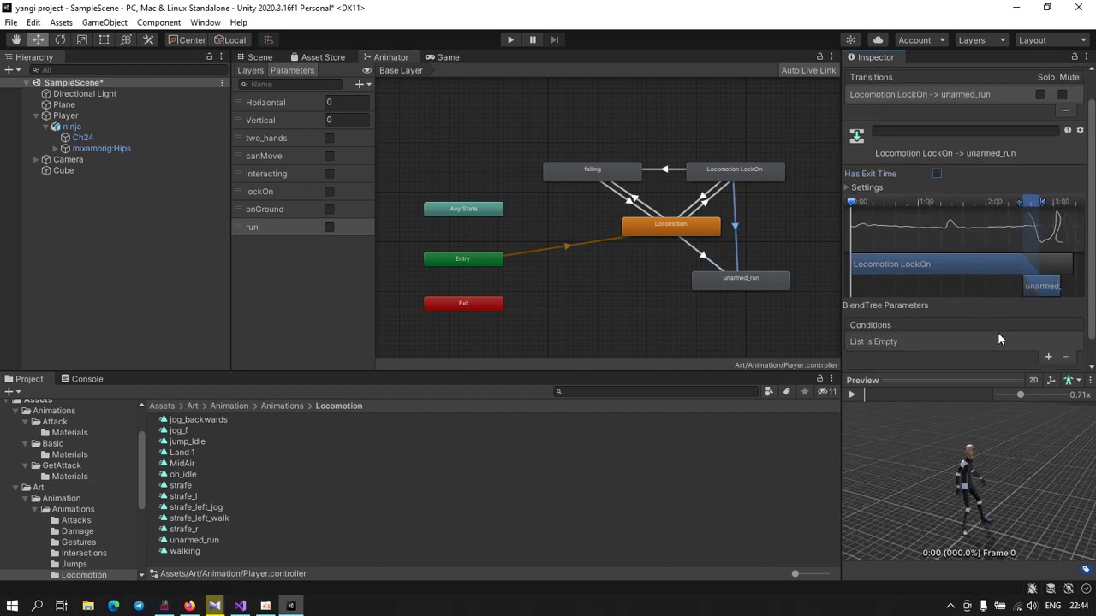
left_click(1046, 358)
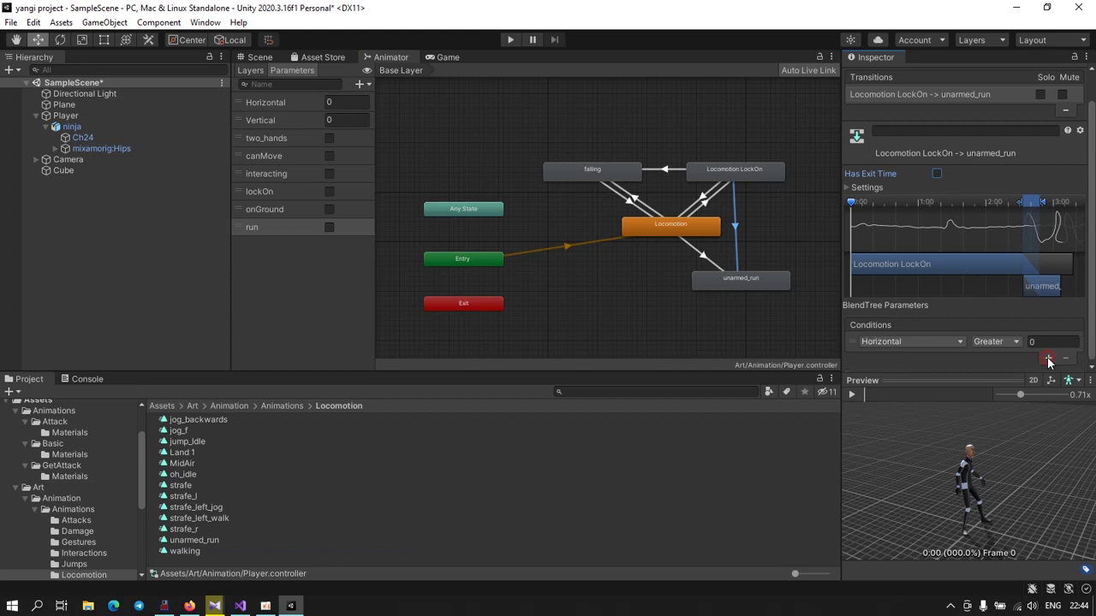
left_click(960, 341)
scroll(898, 427, "down", 2)
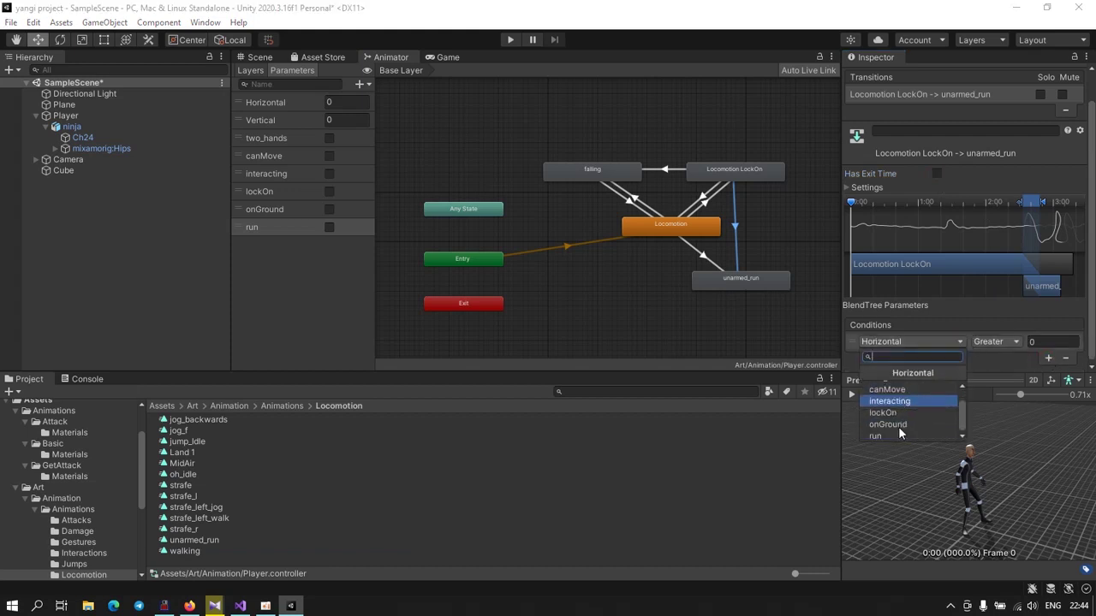
left_click(886, 433)
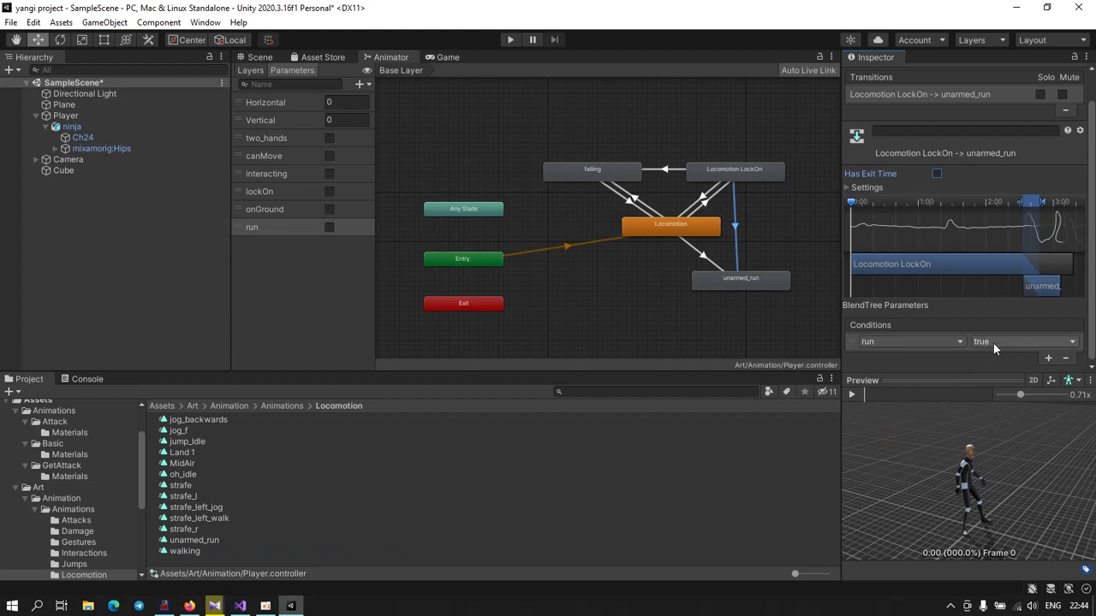
Step: Create a transition from unarmed_run back to Locomotion
right_click(713, 278)
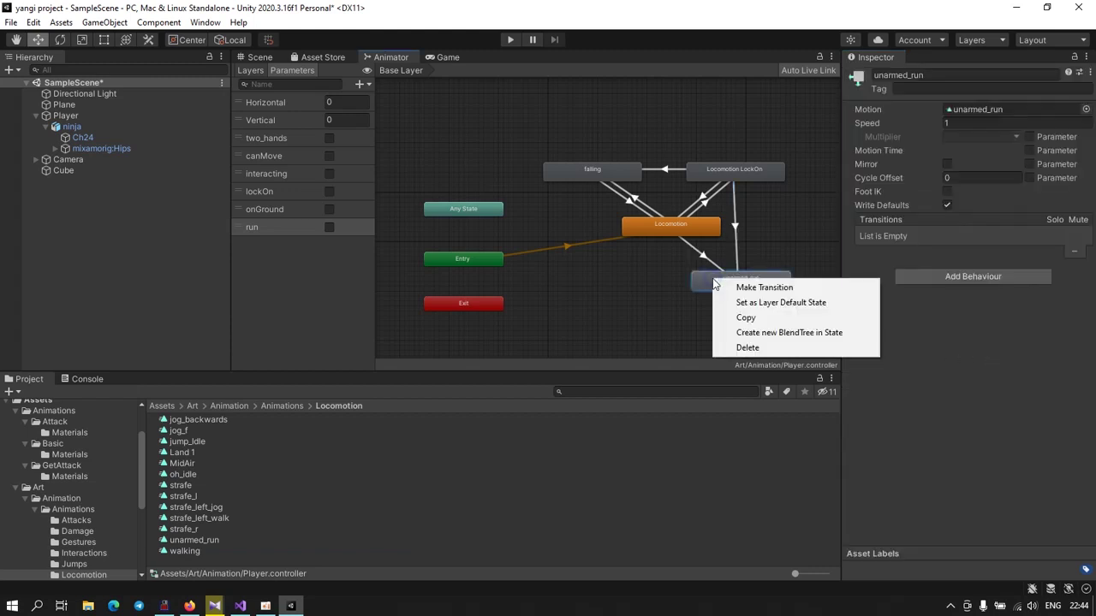
left_click(744, 286)
left_click(663, 225)
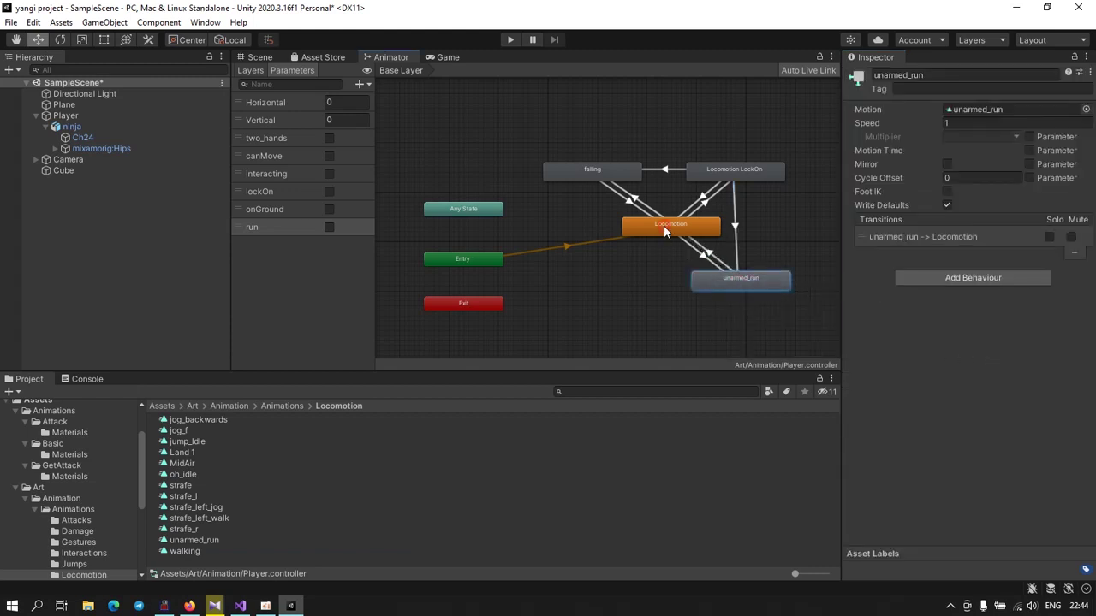
left_click(712, 256)
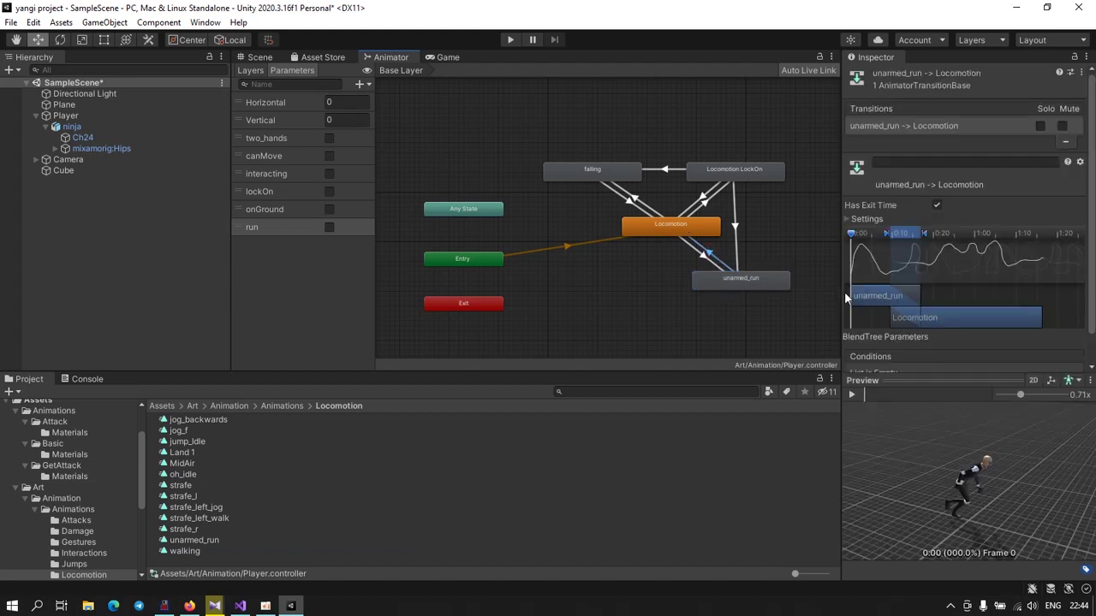
left_click_drag(872, 298, 876, 298)
Step: Turn off its exit time and add conditions run true and lockOn true
left_click(937, 206)
scroll(952, 358, "down", 3)
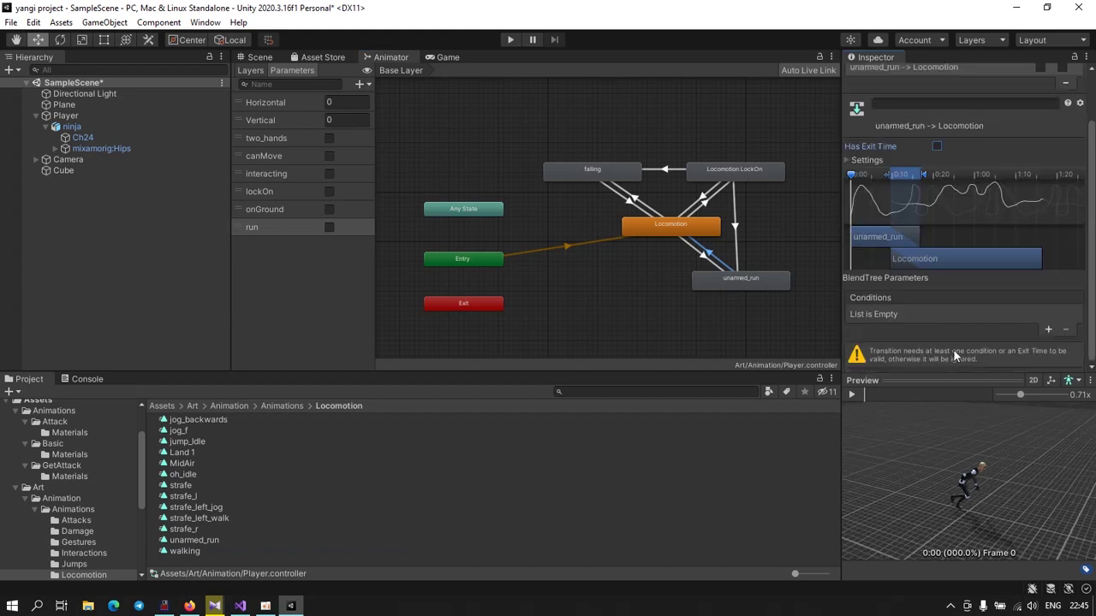
left_click(1050, 329)
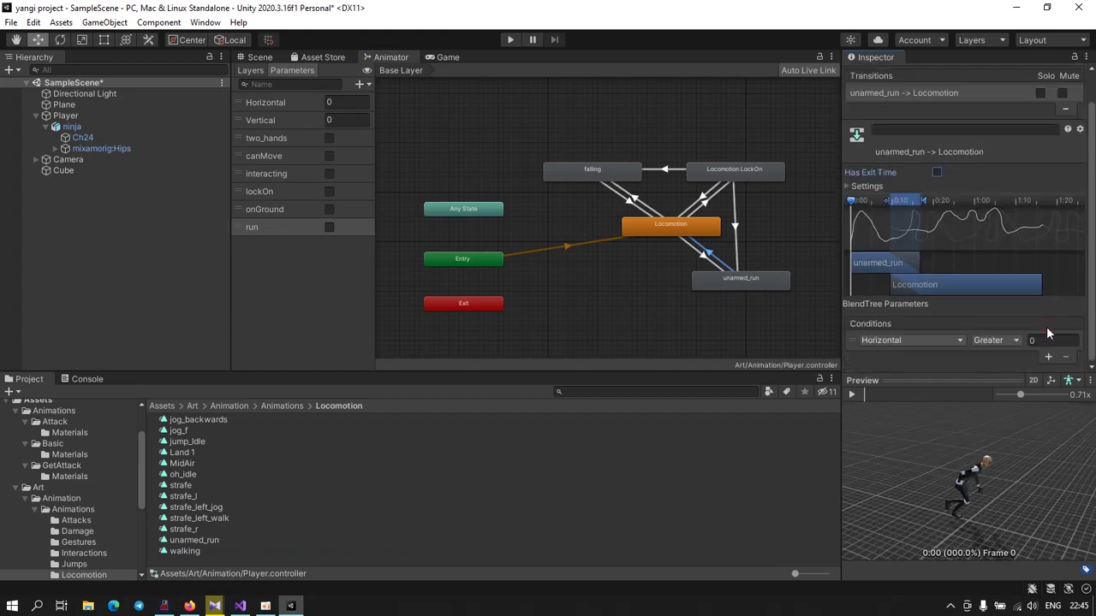
left_click(961, 339)
scroll(882, 420, "down", 2)
left_click(883, 435)
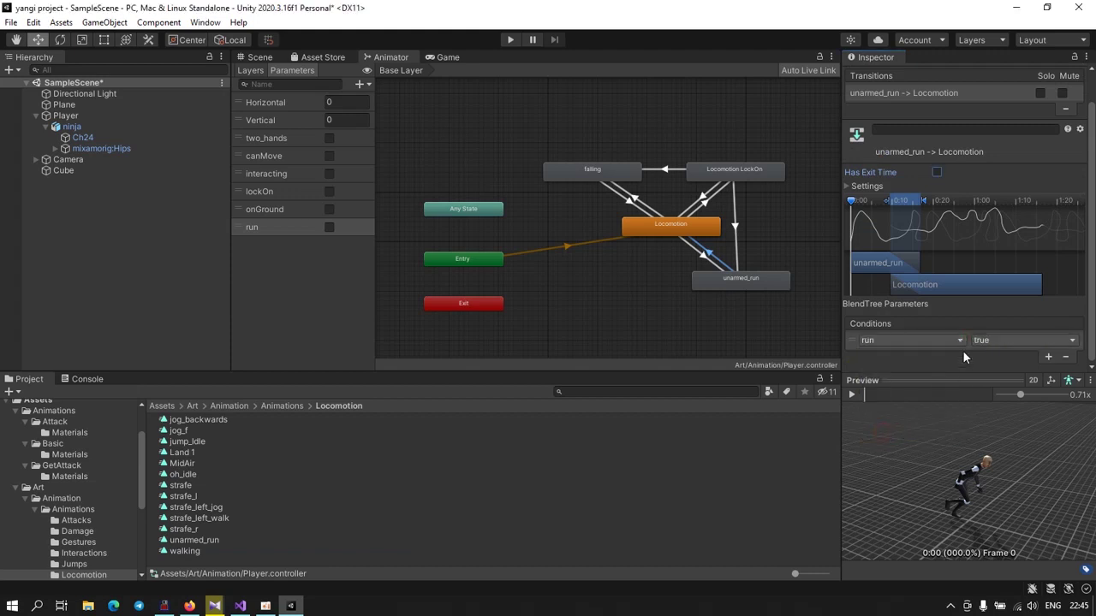
left_click(1048, 356)
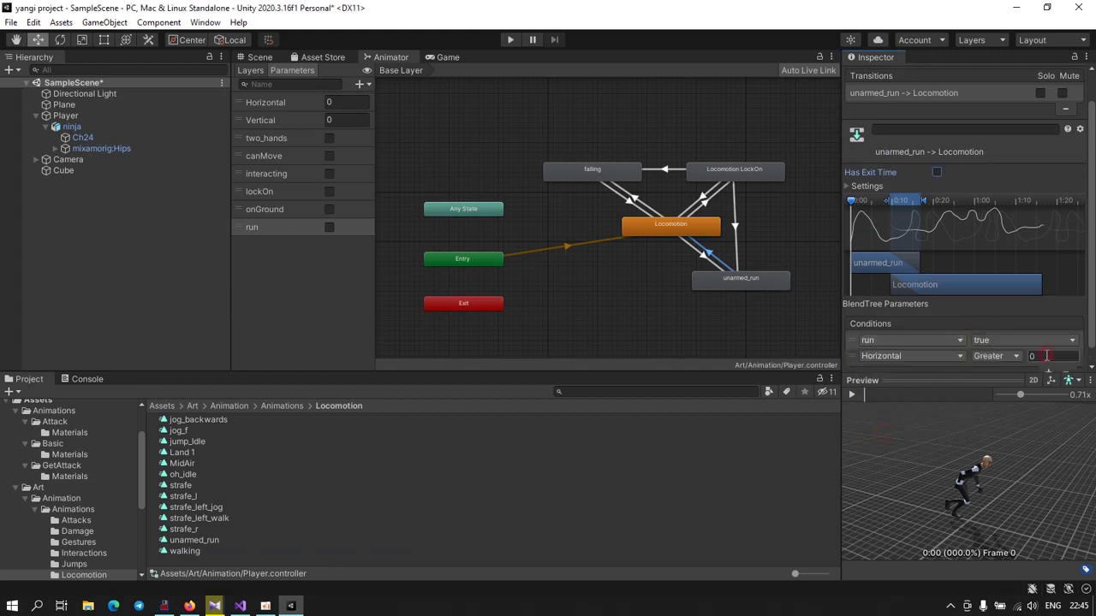
left_click(960, 354)
scroll(912, 411, "down", 2)
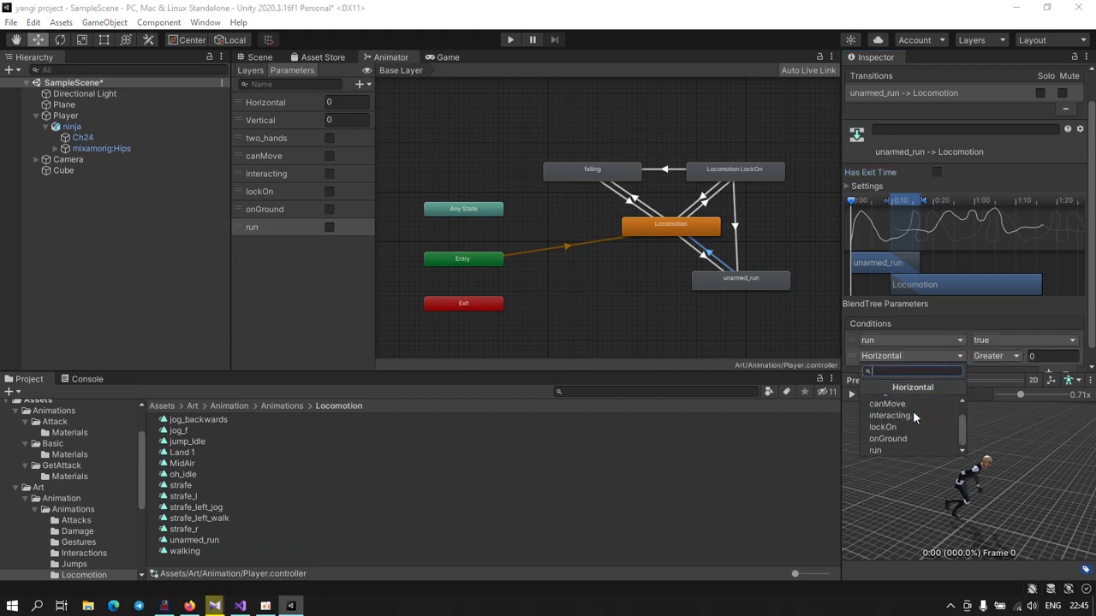
left_click(894, 427)
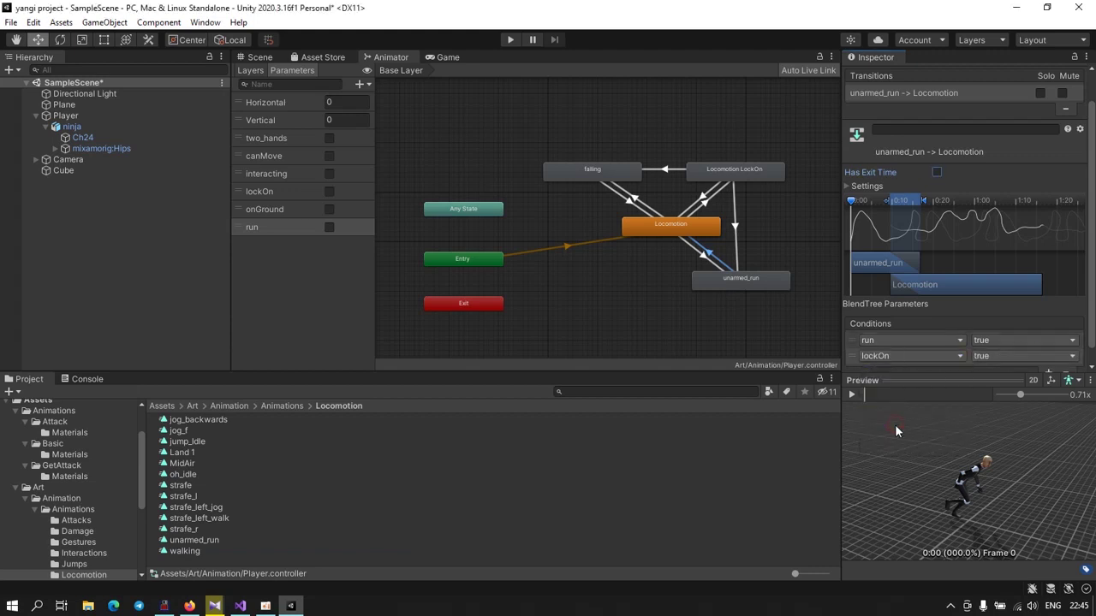
left_click(1001, 357)
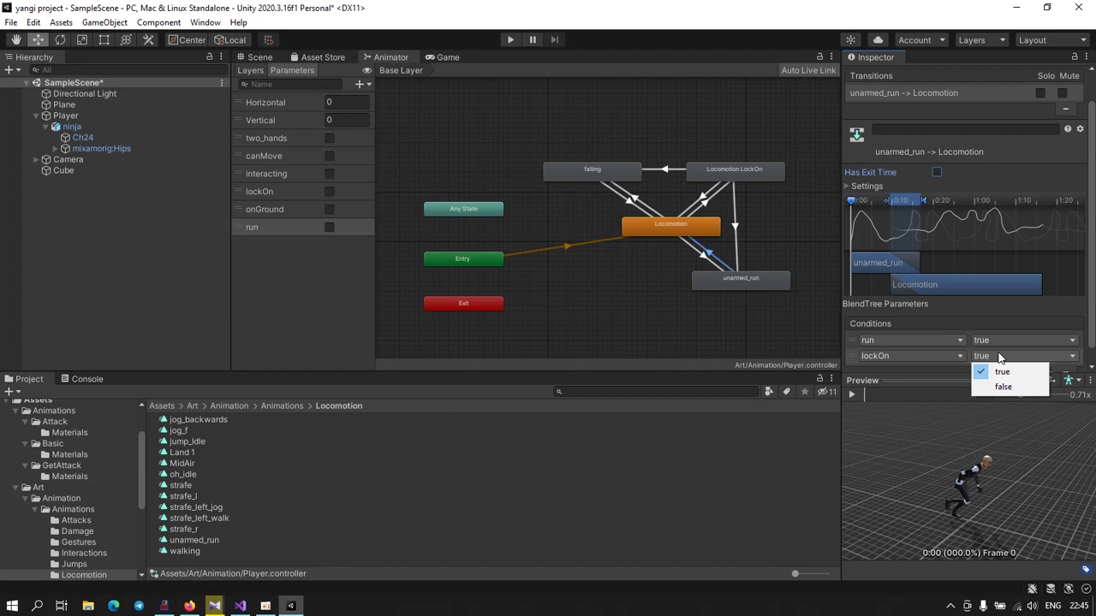
Step: Create a transition from unarmed_run to Locomotion LockOn
right_click(748, 171)
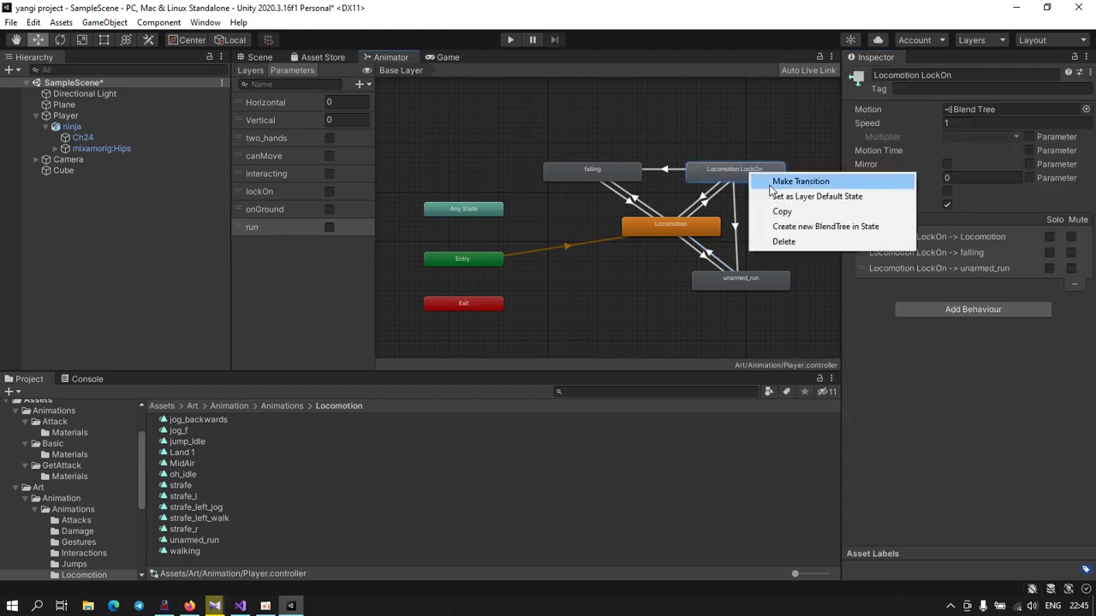
left_click(776, 183)
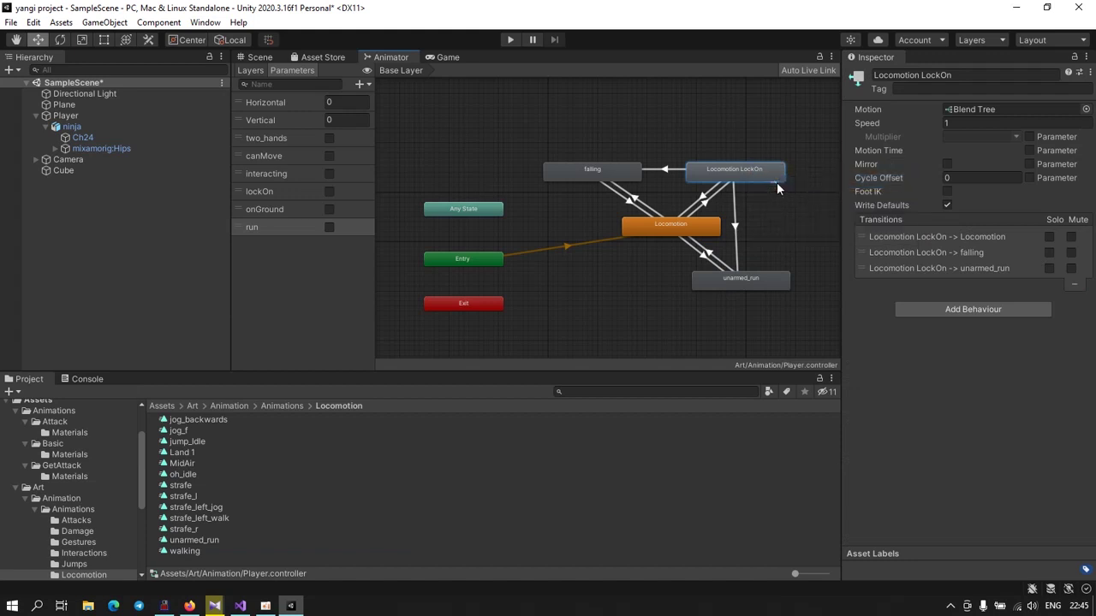
right_click(765, 171)
left_click(750, 281)
right_click(752, 283)
left_click(775, 290)
left_click(760, 172)
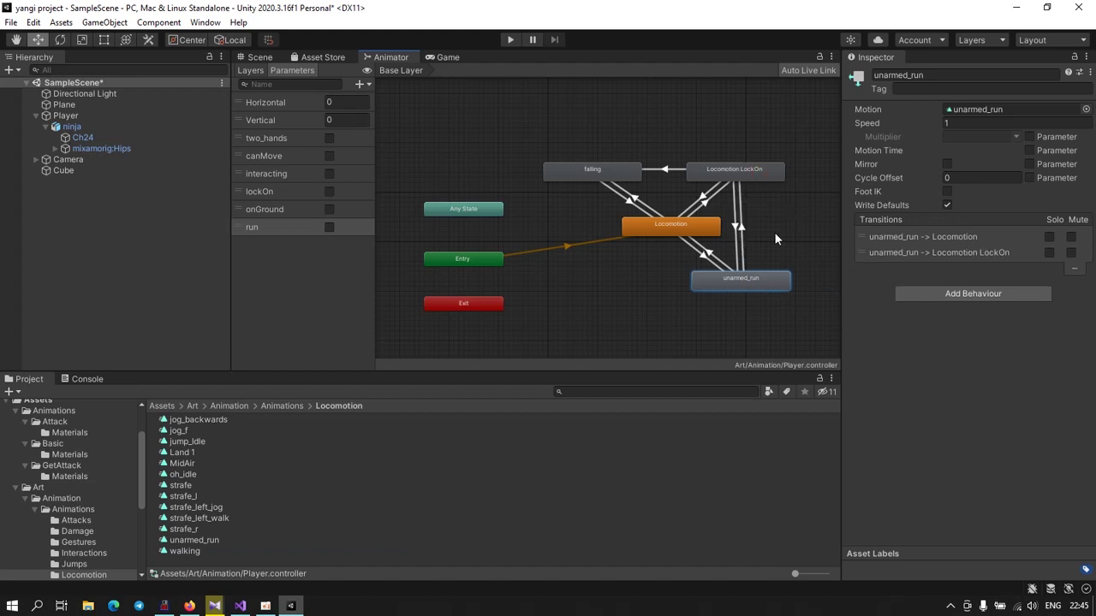
left_click(742, 227)
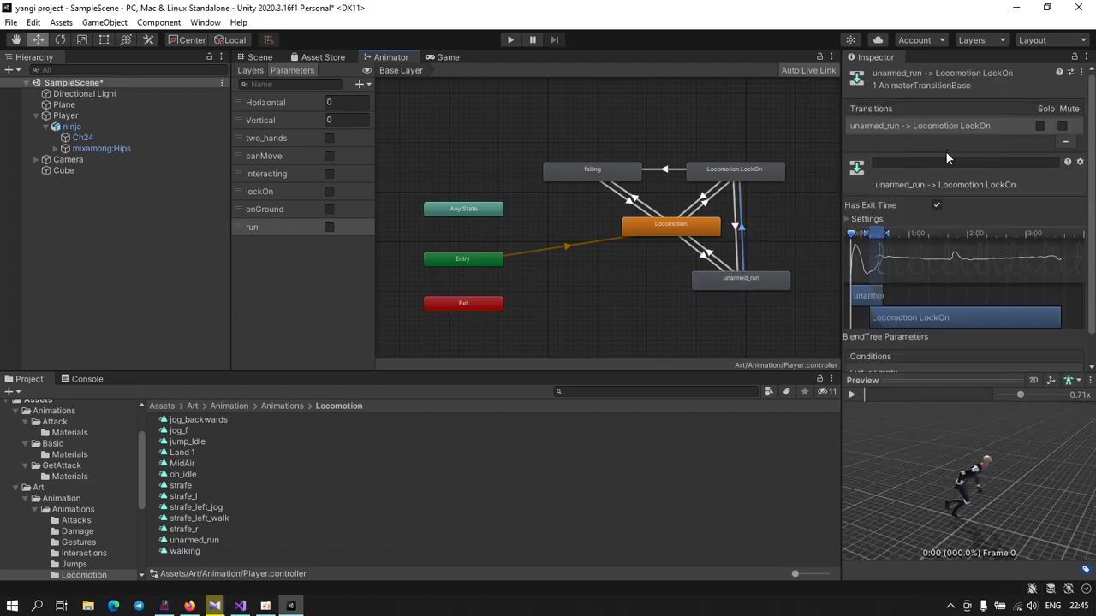
Step: Turn off its exit time and add conditions run false and lockOn true
left_click(937, 205)
scroll(1002, 360, "down", 2)
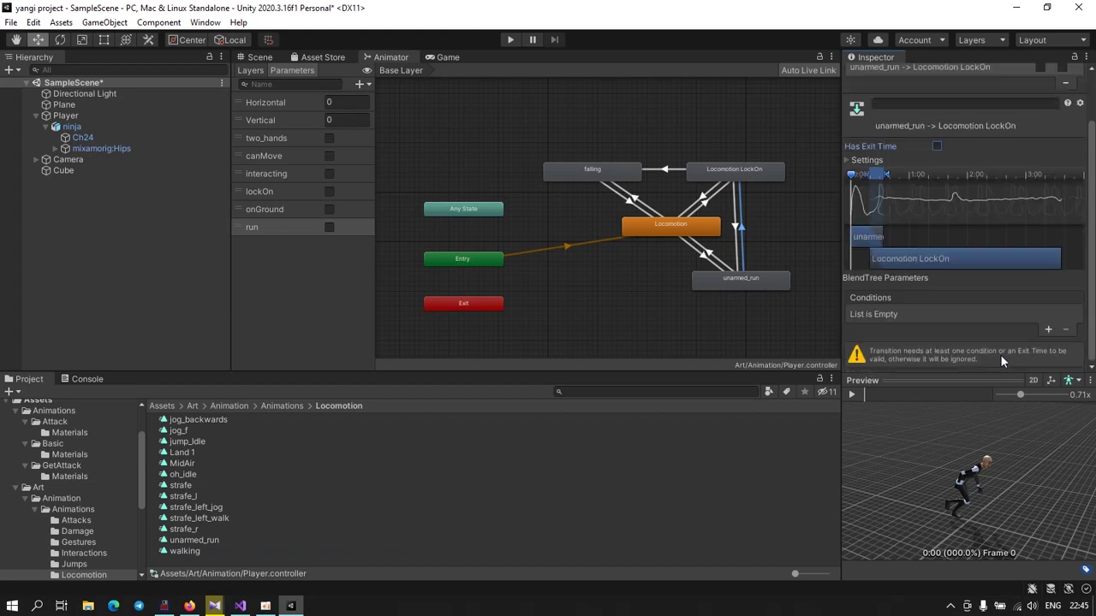
left_click(1048, 331)
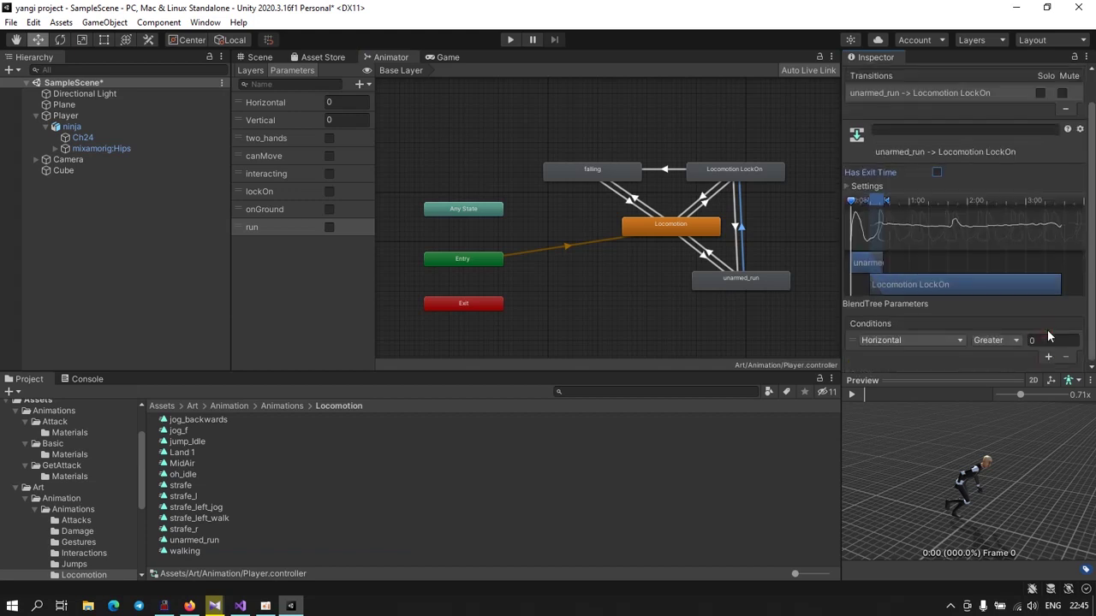
left_click(959, 341)
scroll(912, 418, "down", 1)
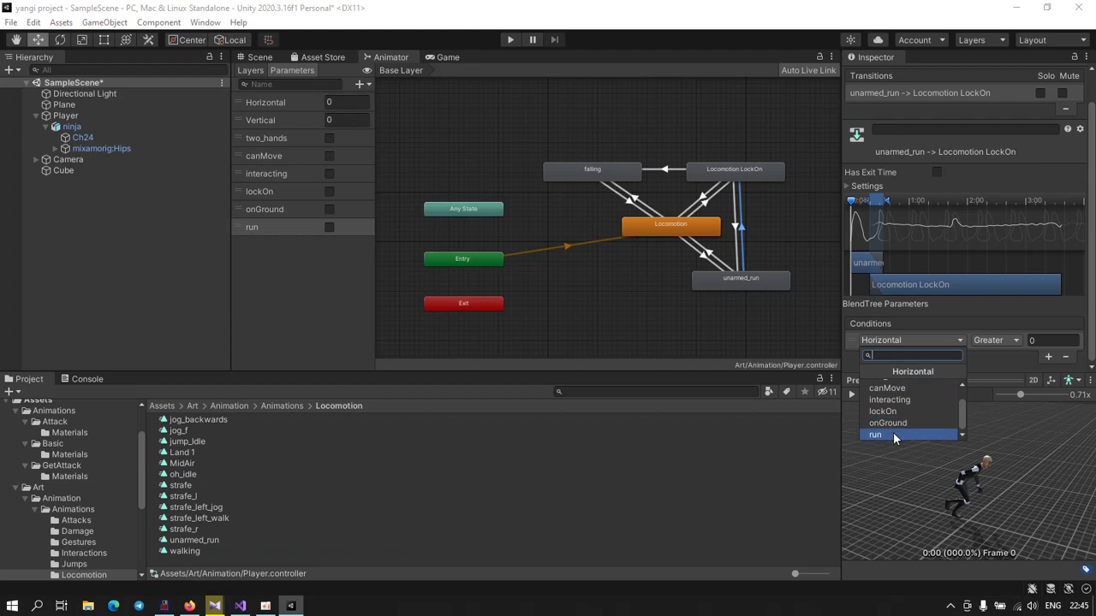
left_click(893, 435)
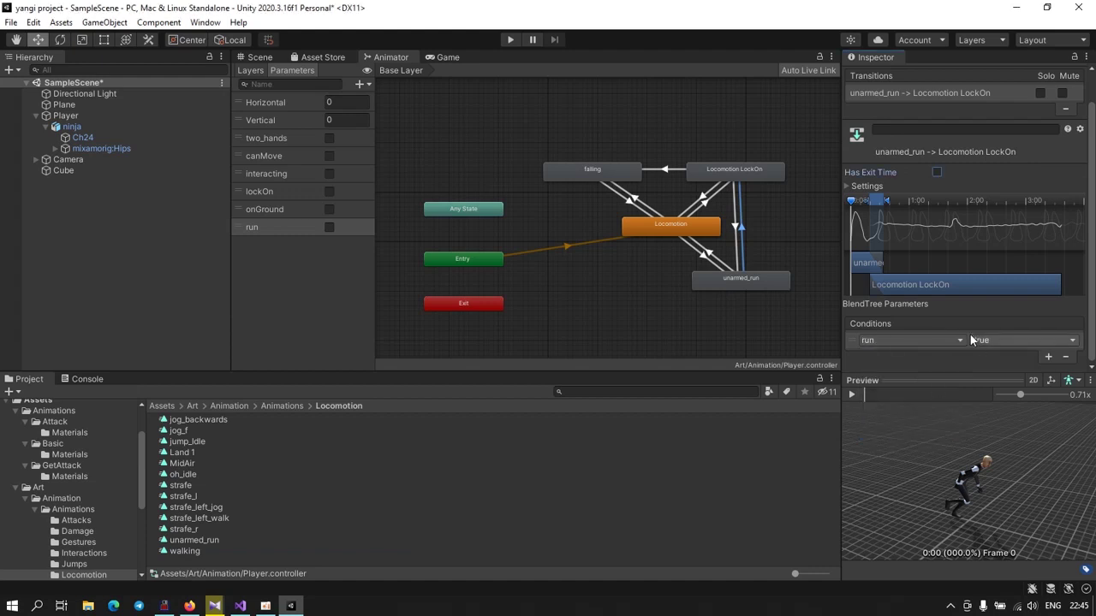
left_click(979, 341)
left_click(993, 370)
left_click(1048, 358)
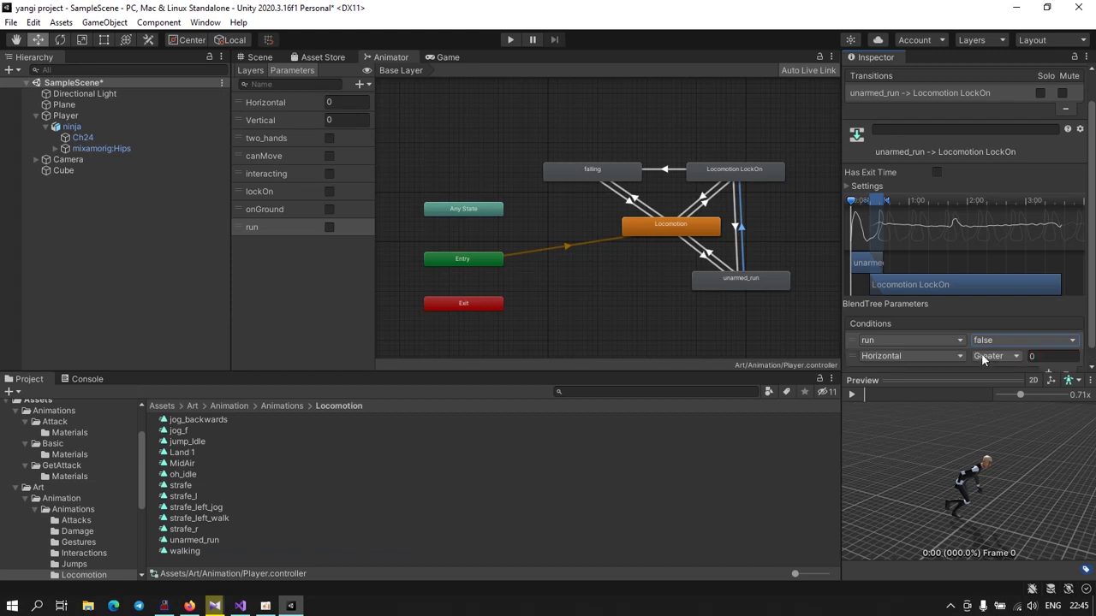
left_click(916, 355)
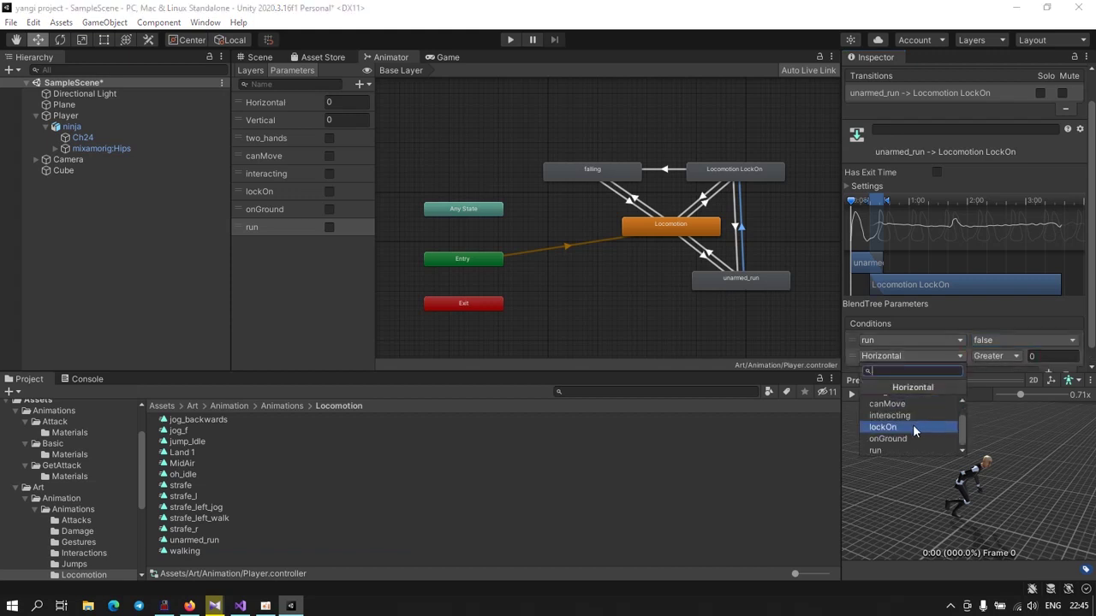
left_click(913, 427)
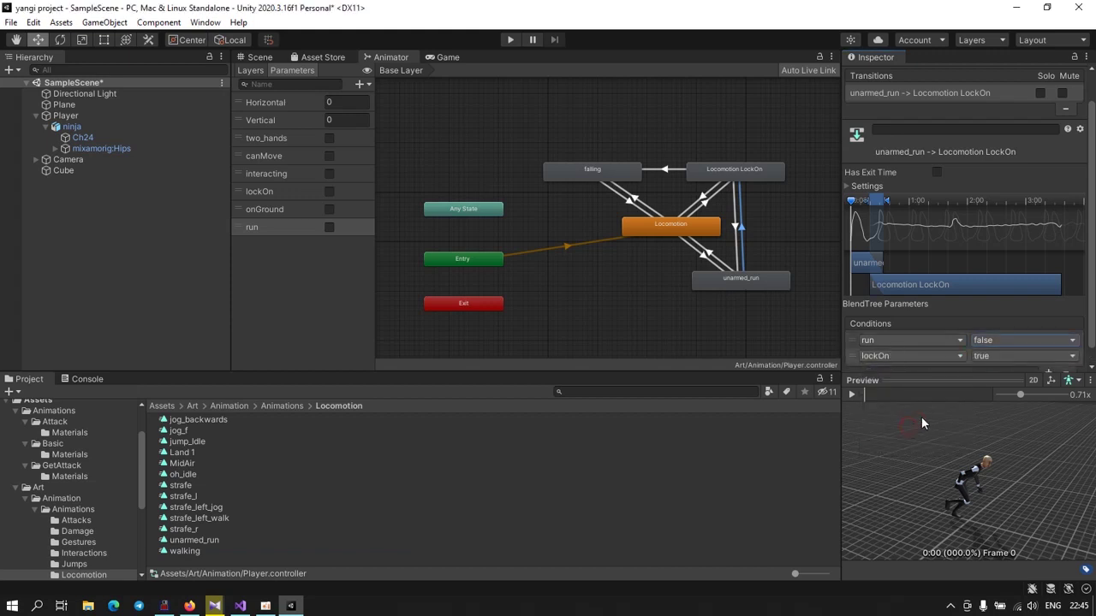
Step: Change the unarmed_run to Locomotion transition's run condition to false
left_click(712, 255)
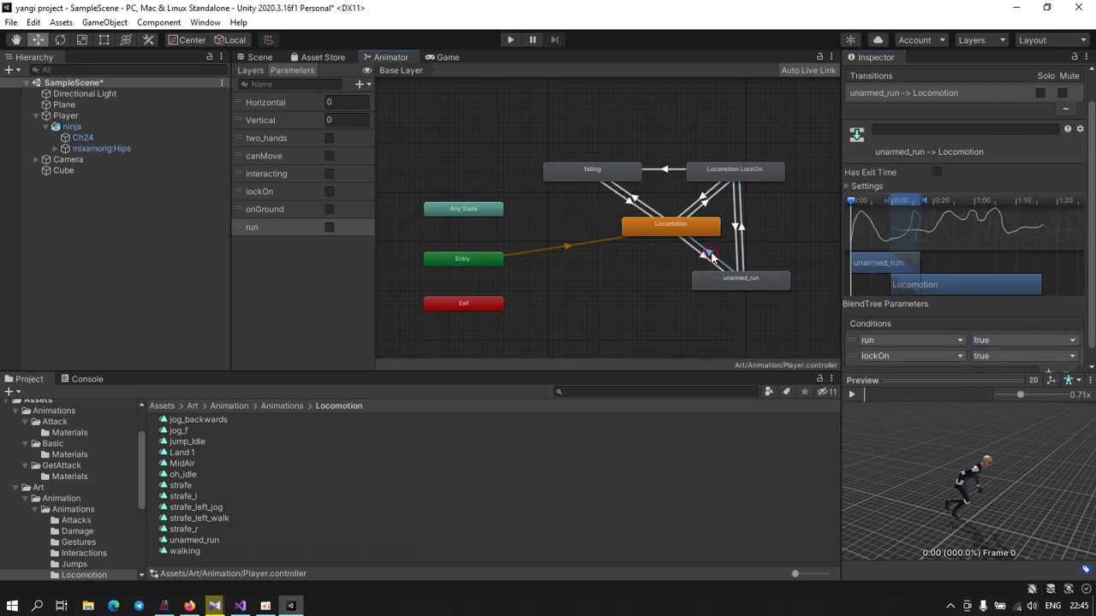
left_click(995, 343)
left_click(996, 369)
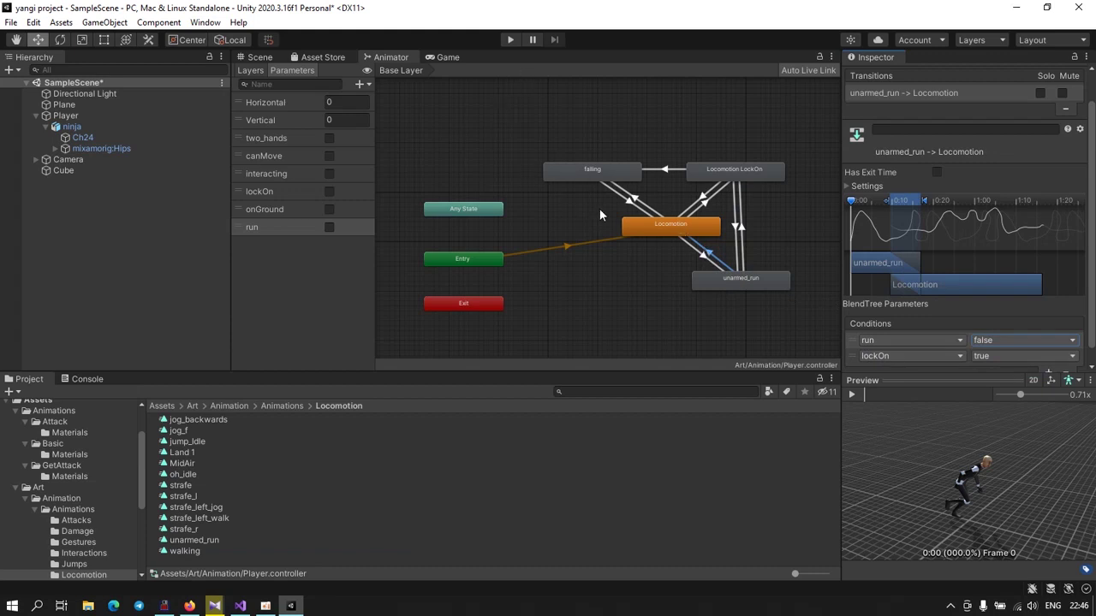
left_click(727, 283)
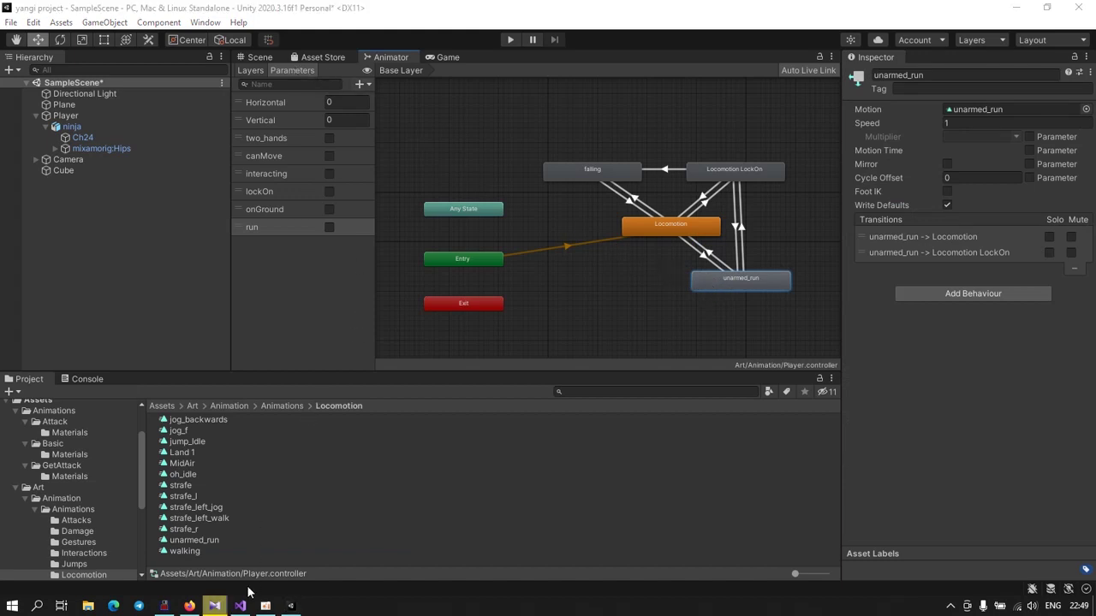
Step: Scroll through StateManager.cs in Visual Studio, then switch to InputHandler.cs at UpdateStates
left_click(239, 605)
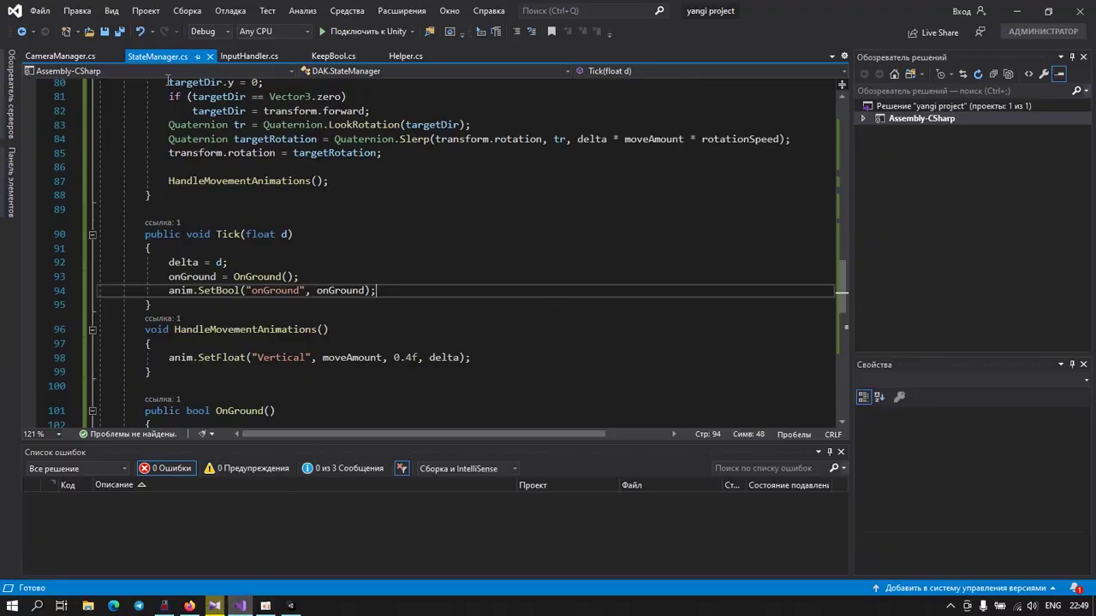
scroll(214, 311, "up", 6)
scroll(214, 312, "up", 5)
scroll(214, 311, "up", 6)
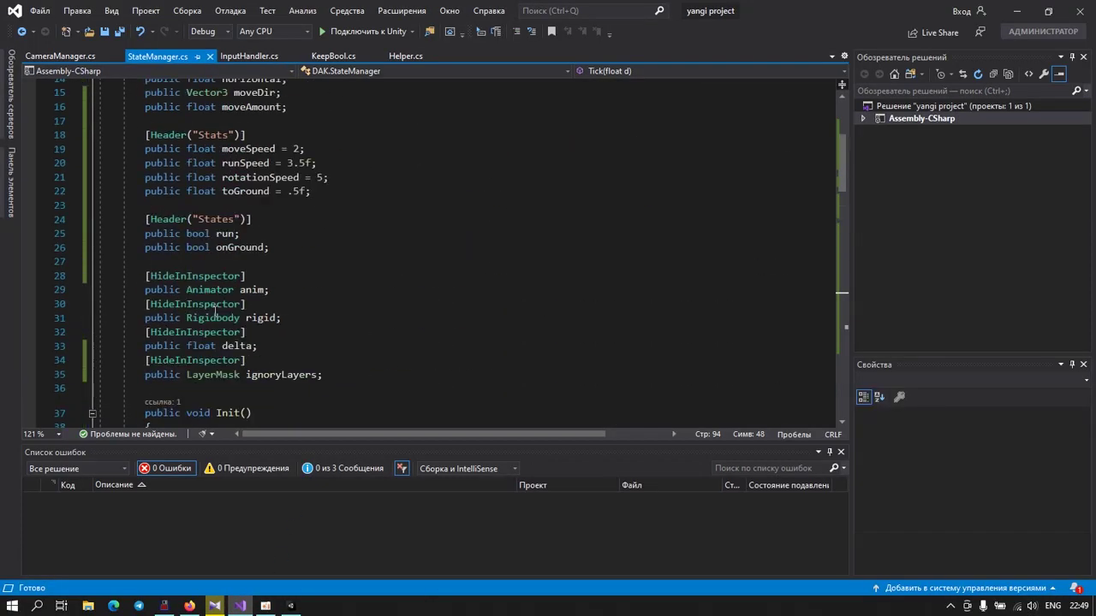
scroll(214, 312, "up", 5)
scroll(214, 311, "down", 2)
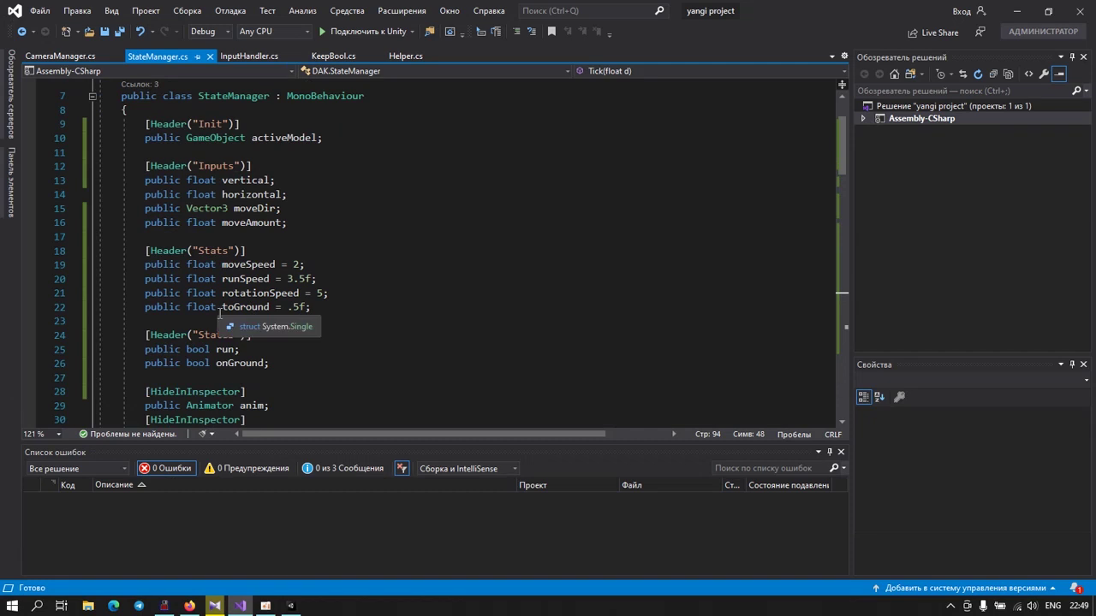
scroll(254, 328, "down", 3)
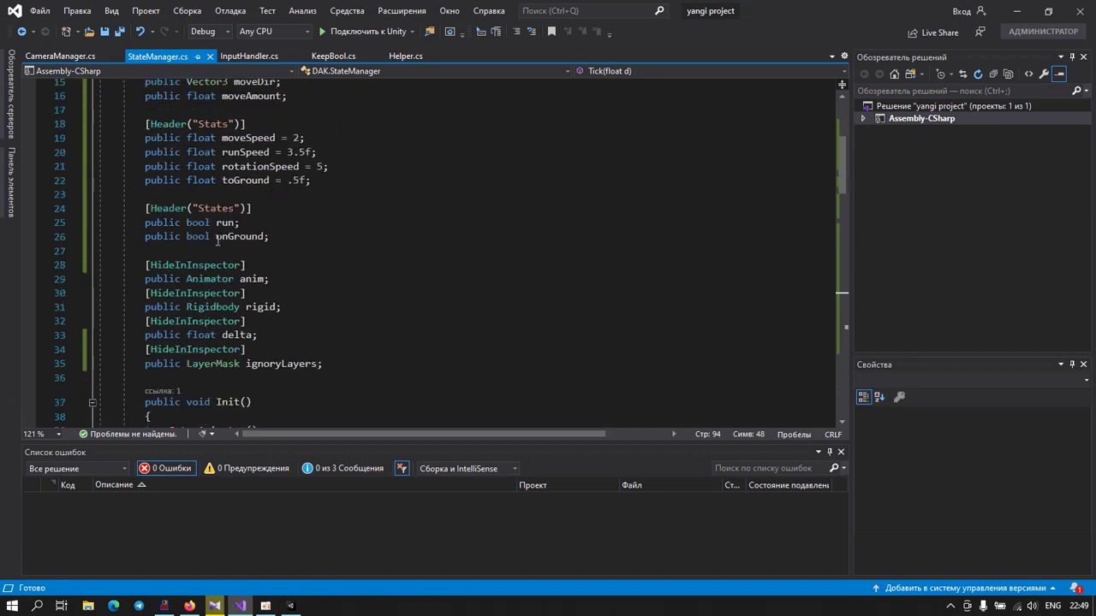
scroll(229, 235, "down", 6)
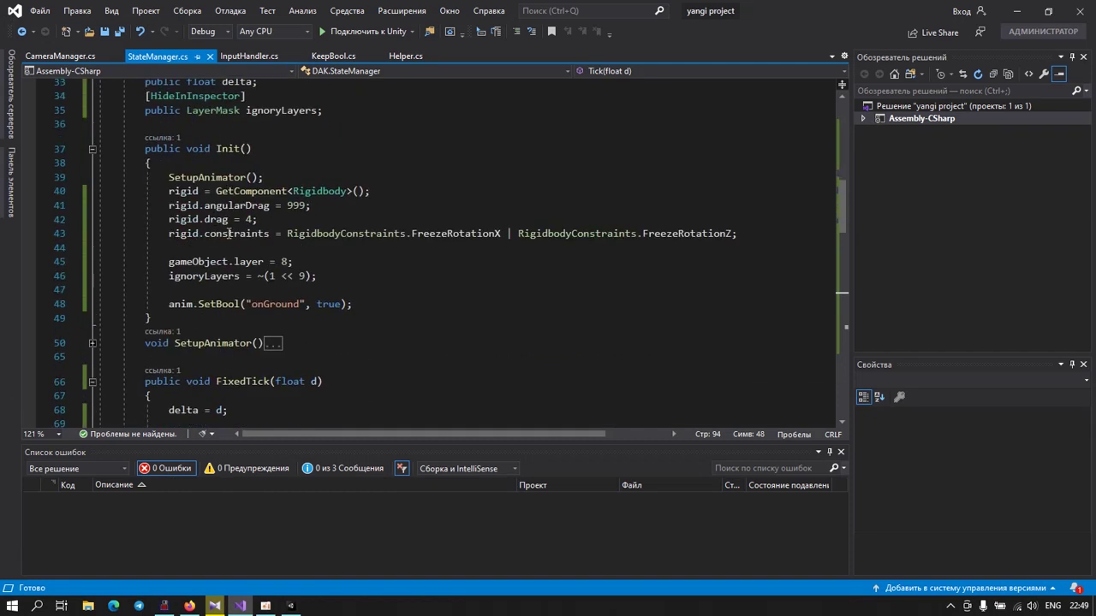
scroll(229, 235, "down", 11)
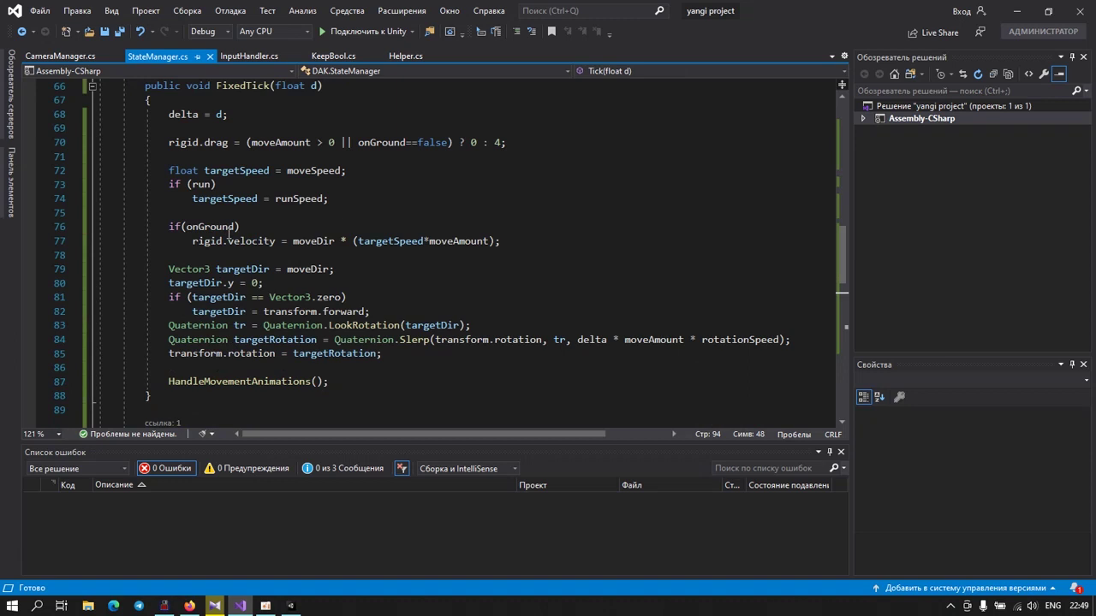
scroll(229, 240, "up", 4)
scroll(229, 240, "down", 6)
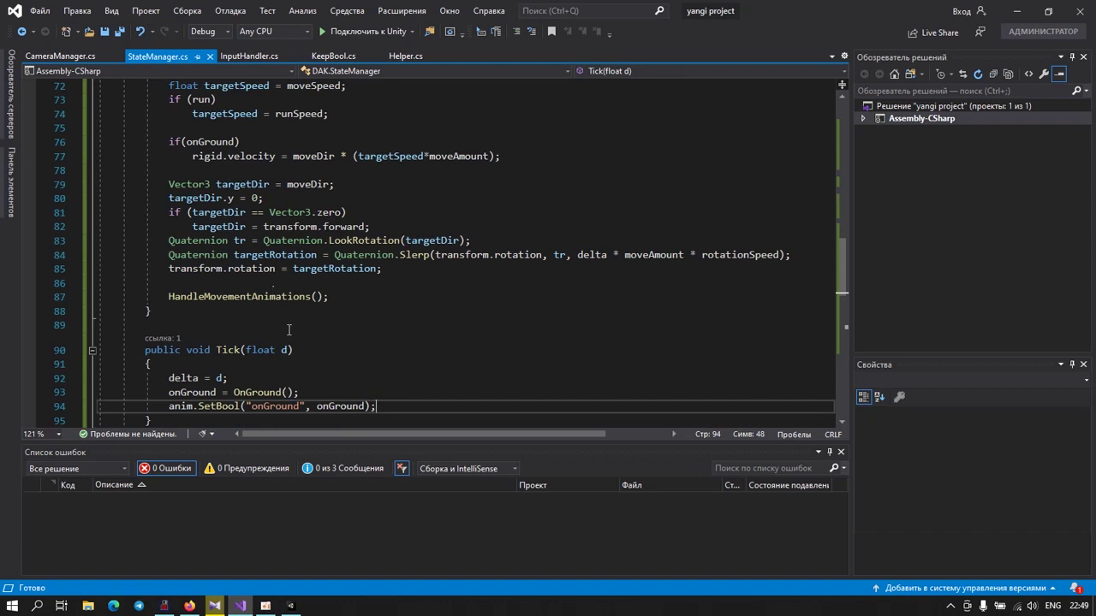
scroll(289, 330, "down", 3)
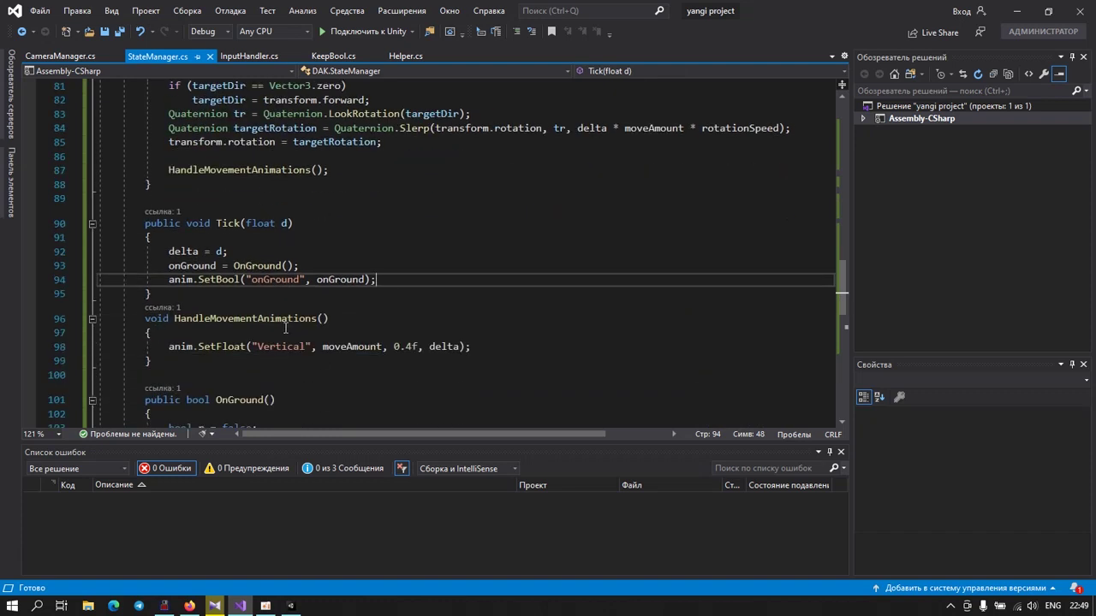
scroll(286, 328, "down", 1)
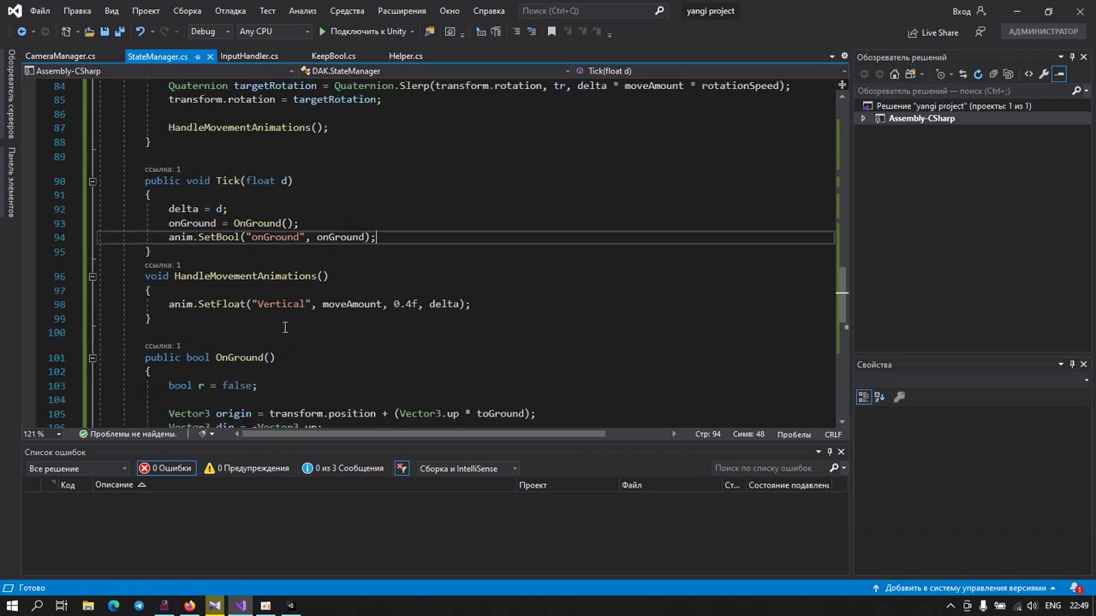
scroll(285, 327, "down", 2)
scroll(285, 327, "down", 3)
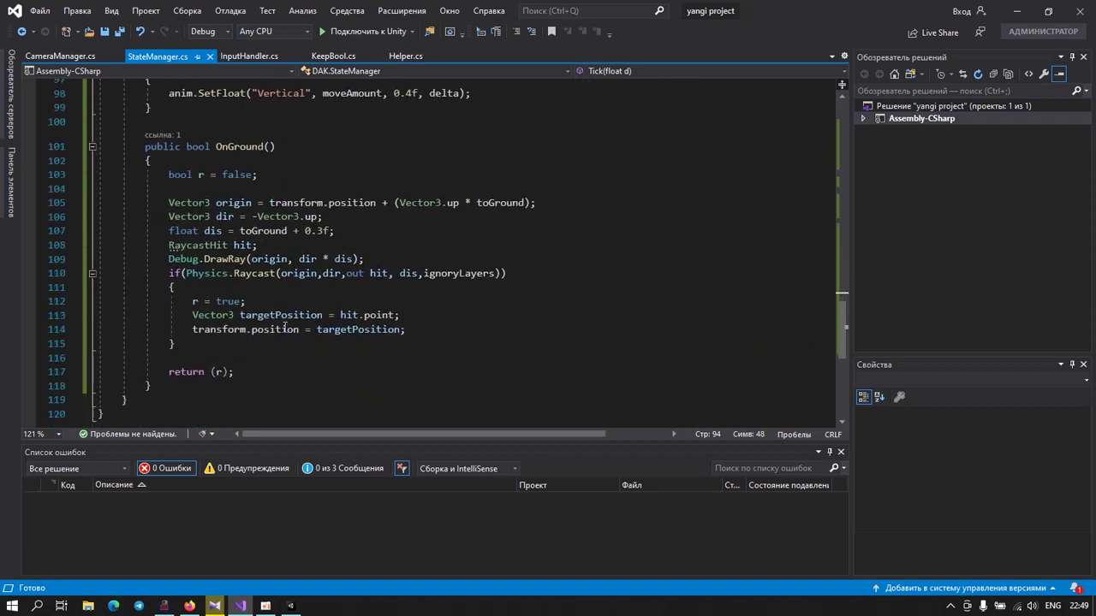
scroll(285, 327, "down", 2)
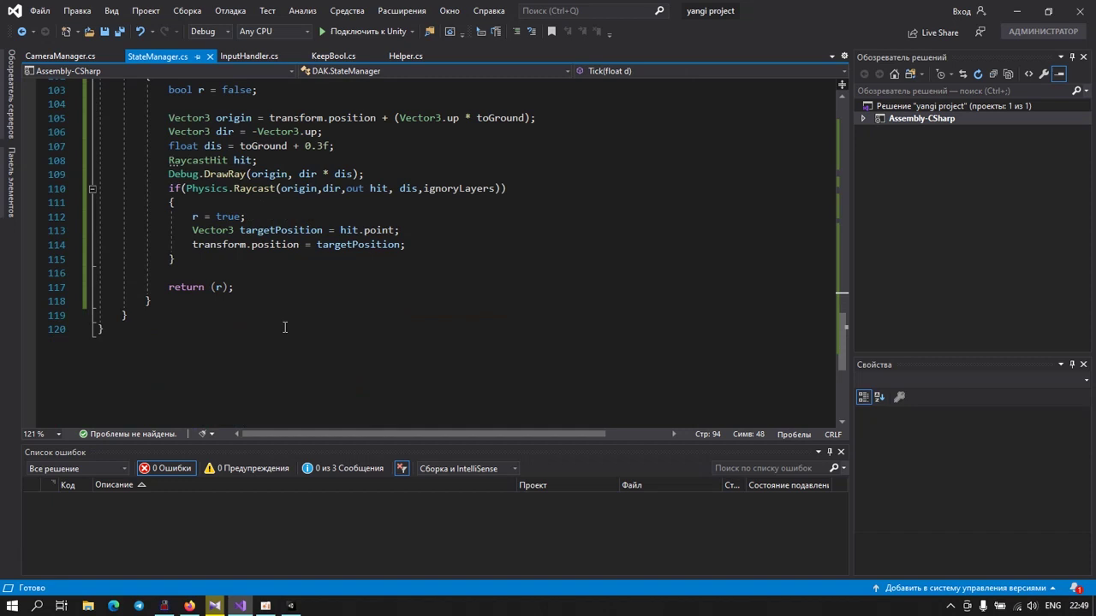
left_click(263, 58)
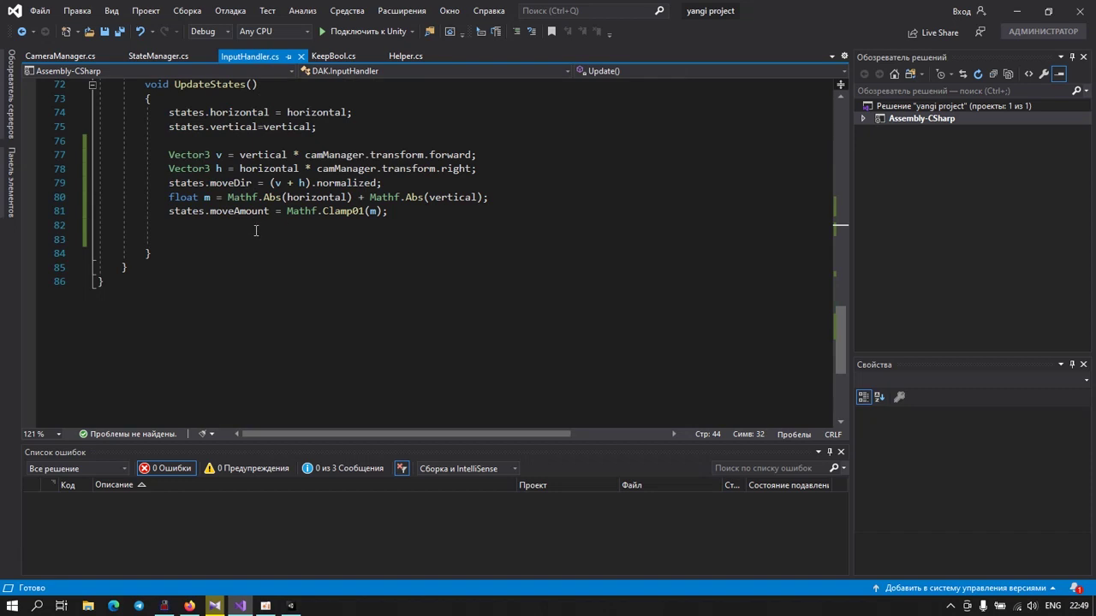
Step: Add an empty if (runInput) block on line 83 of UpdateStates
left_click(198, 239)
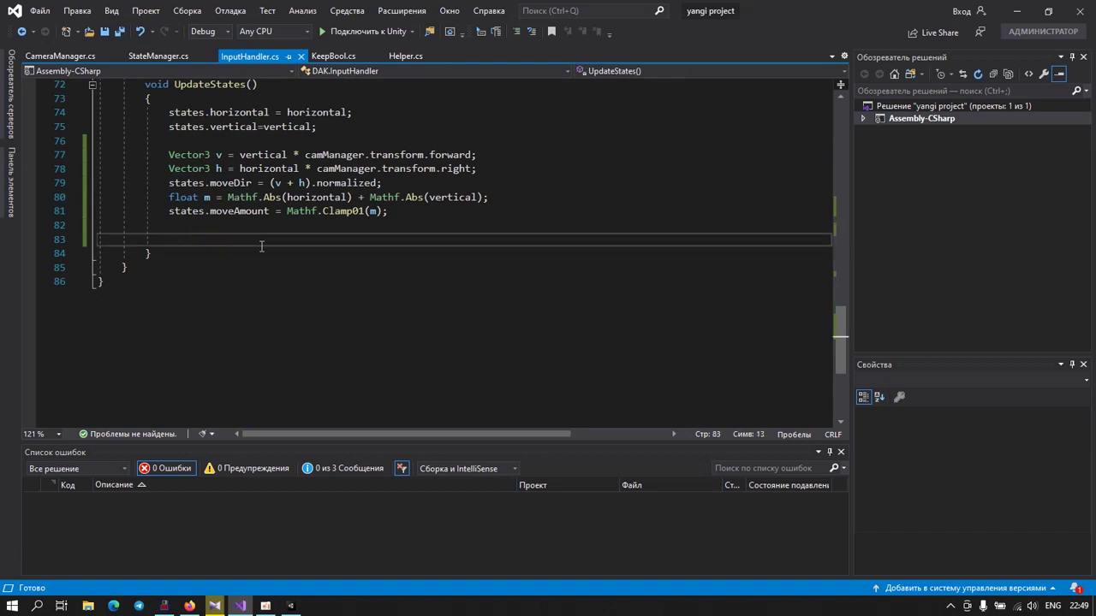
type("if")
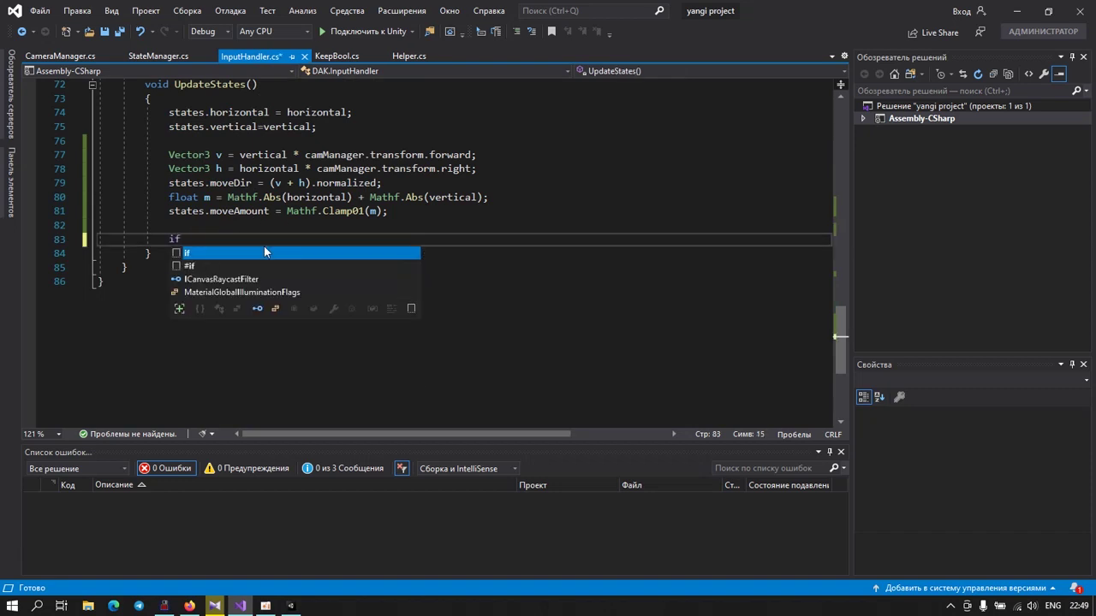
type("(")
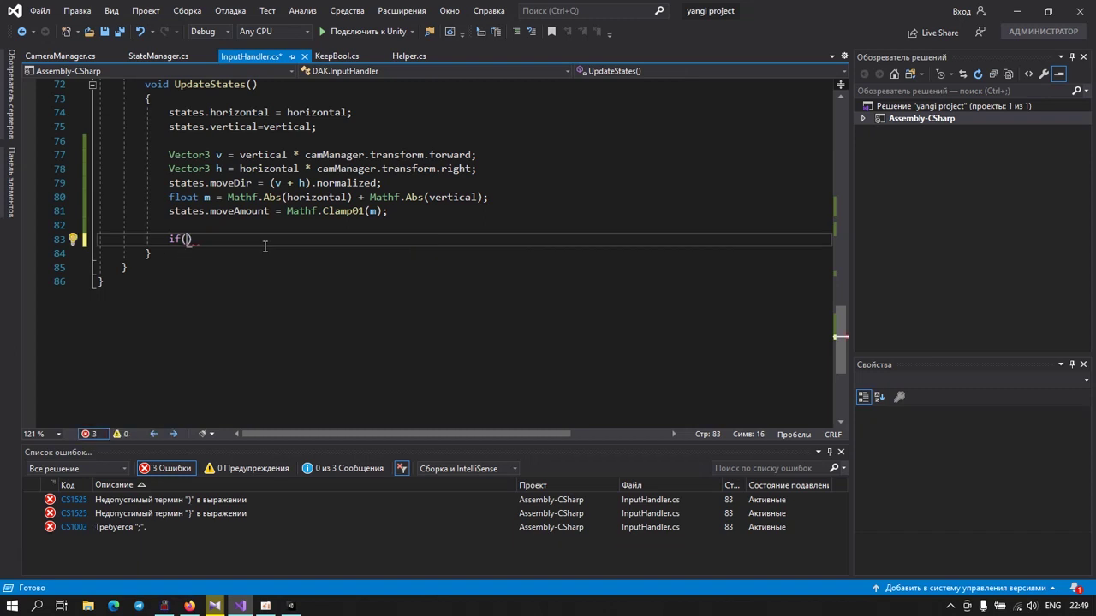
type("run")
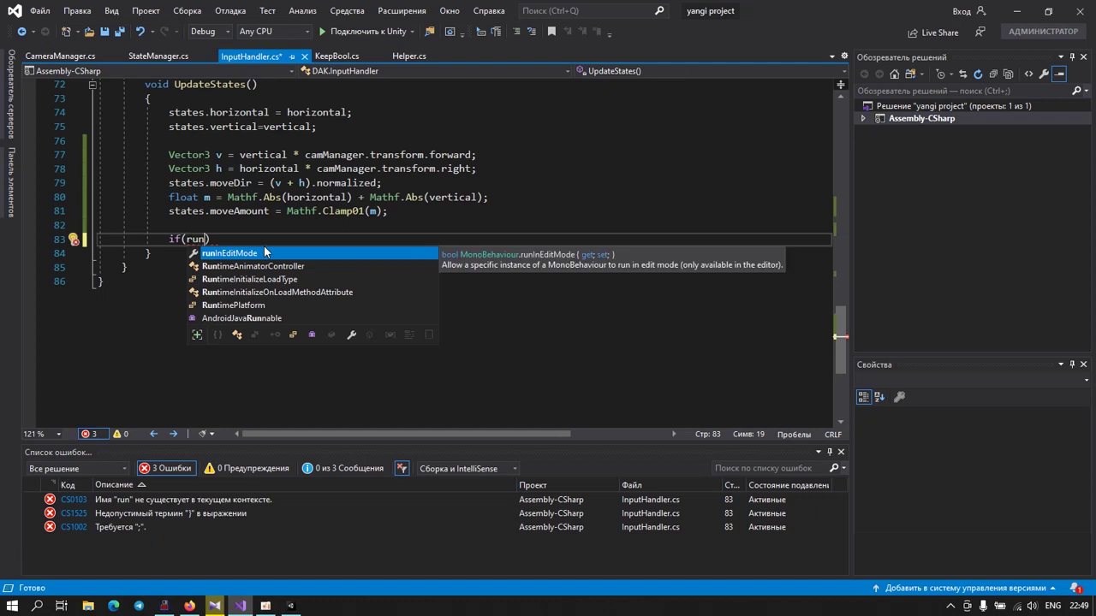
type("Input")
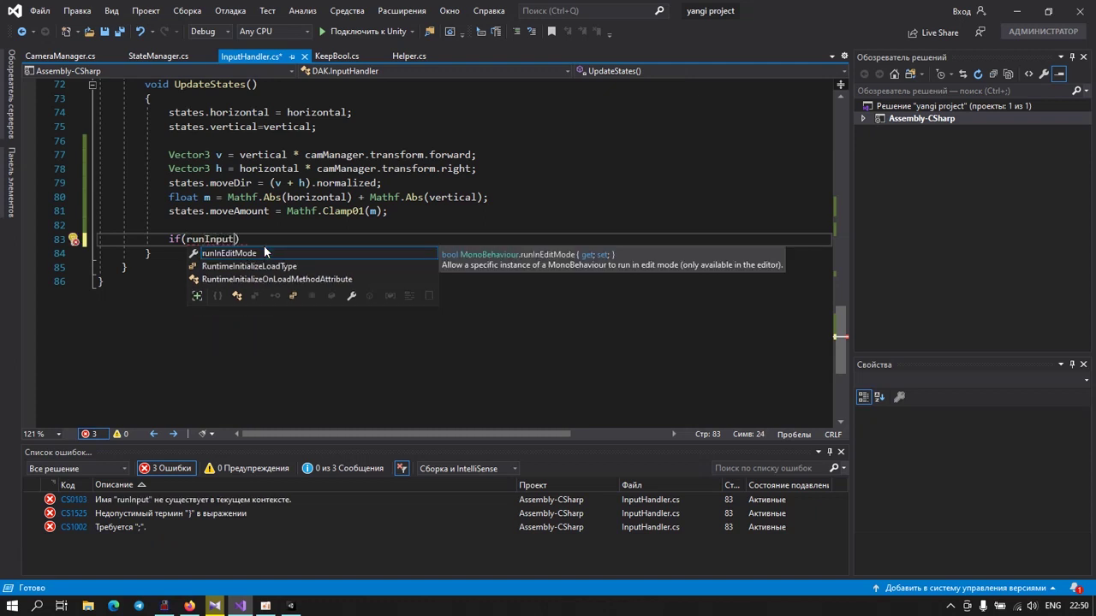
key("Escape")
key("Right")
type("{")
key("Return")
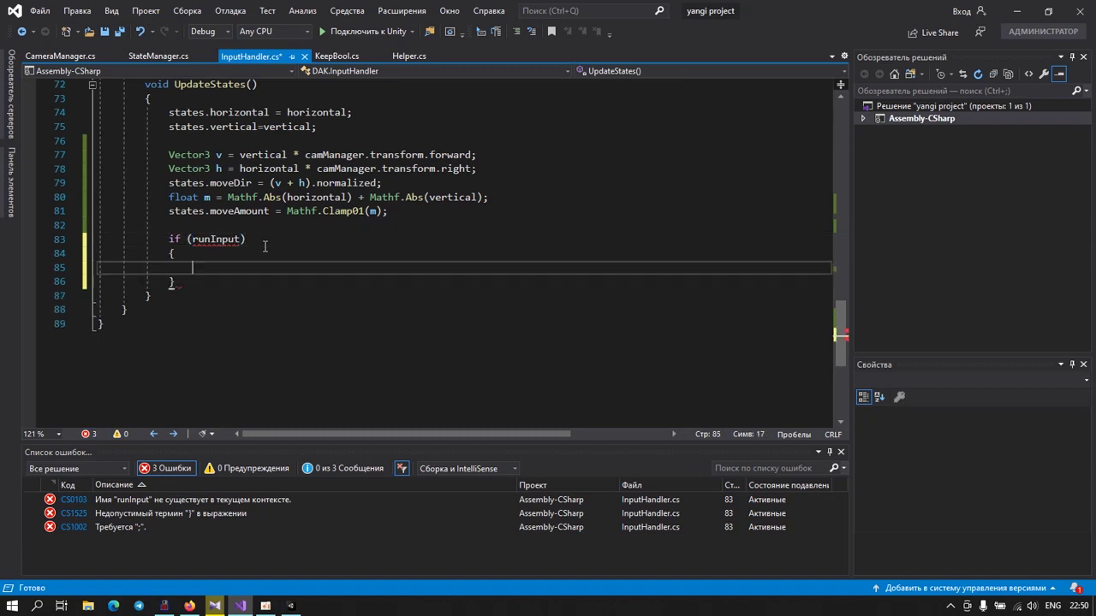
Step: Declare a 'float runInput;' field below 'float vertical;', then return to Unity
scroll(185, 187, "up", 5)
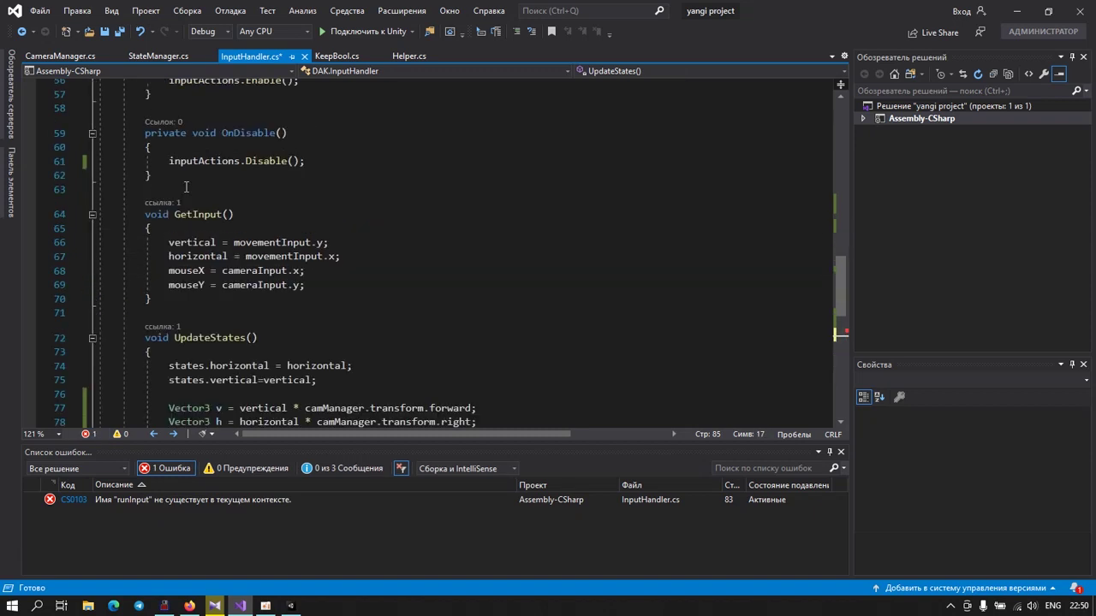
scroll(186, 186, "up", 12)
scroll(186, 187, "up", 6)
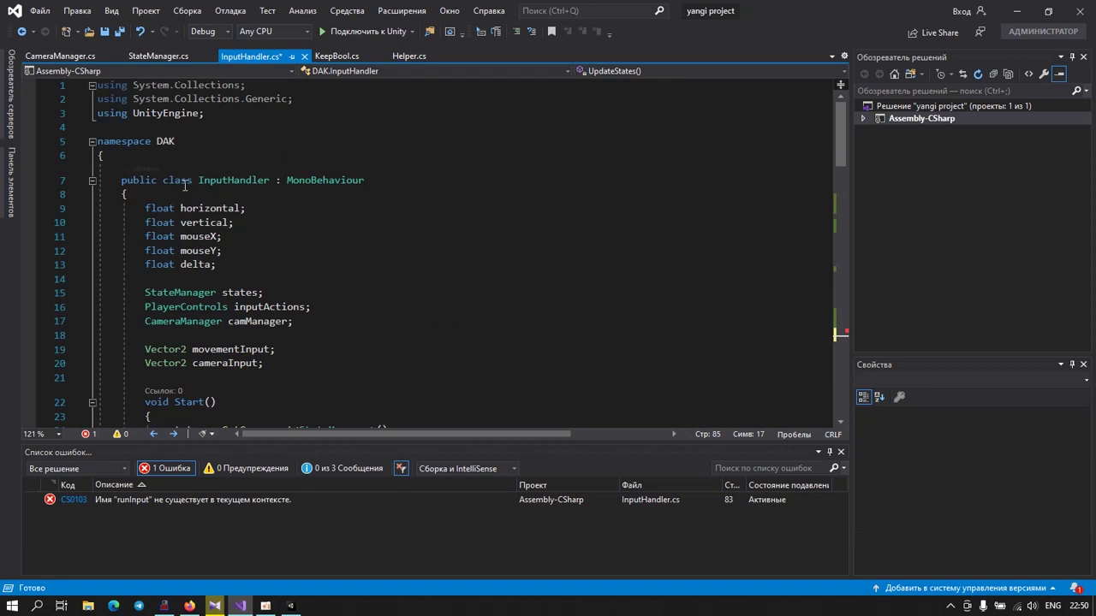
left_click(256, 221)
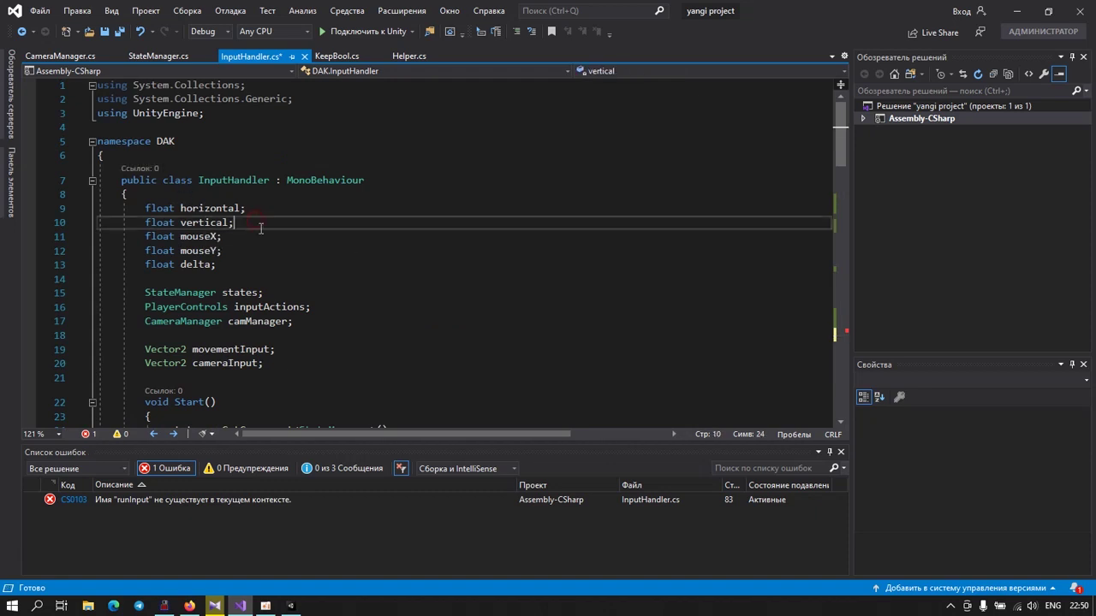
key("Return")
type("f")
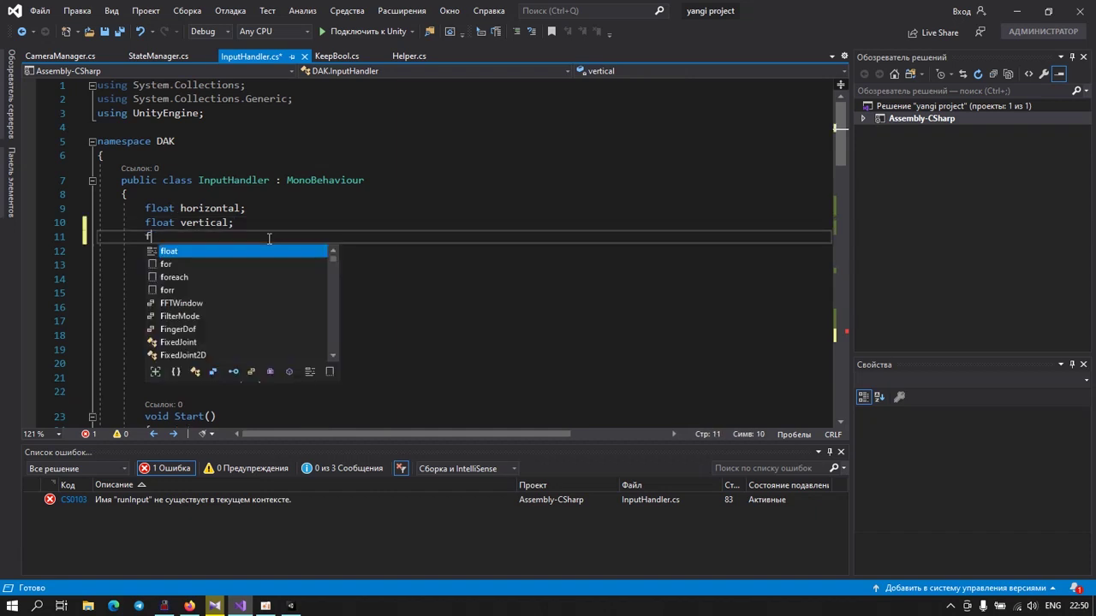
type("lo")
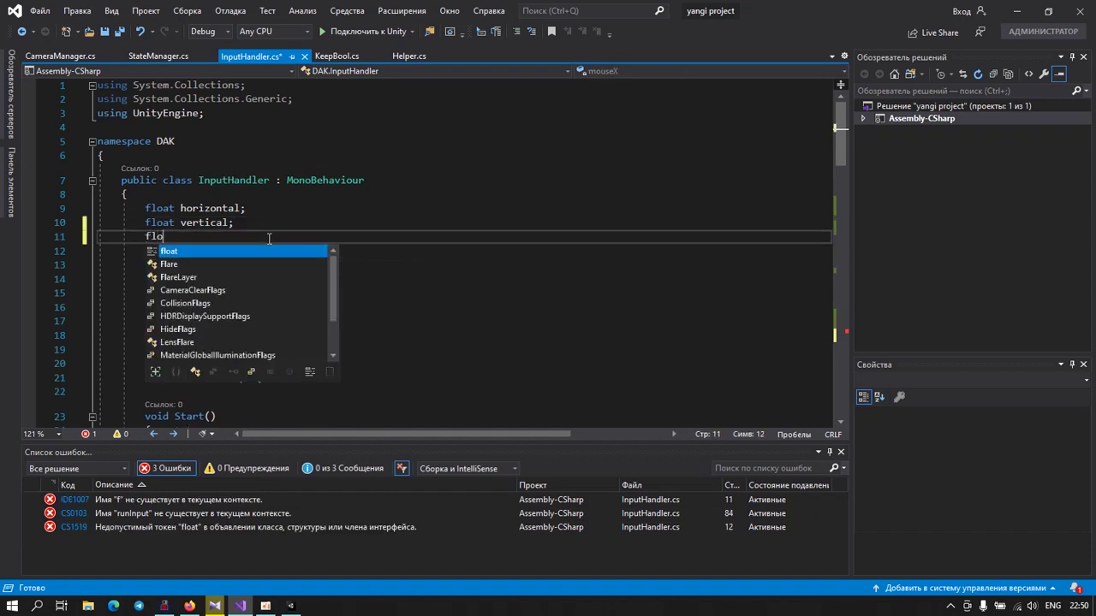
type("at runI")
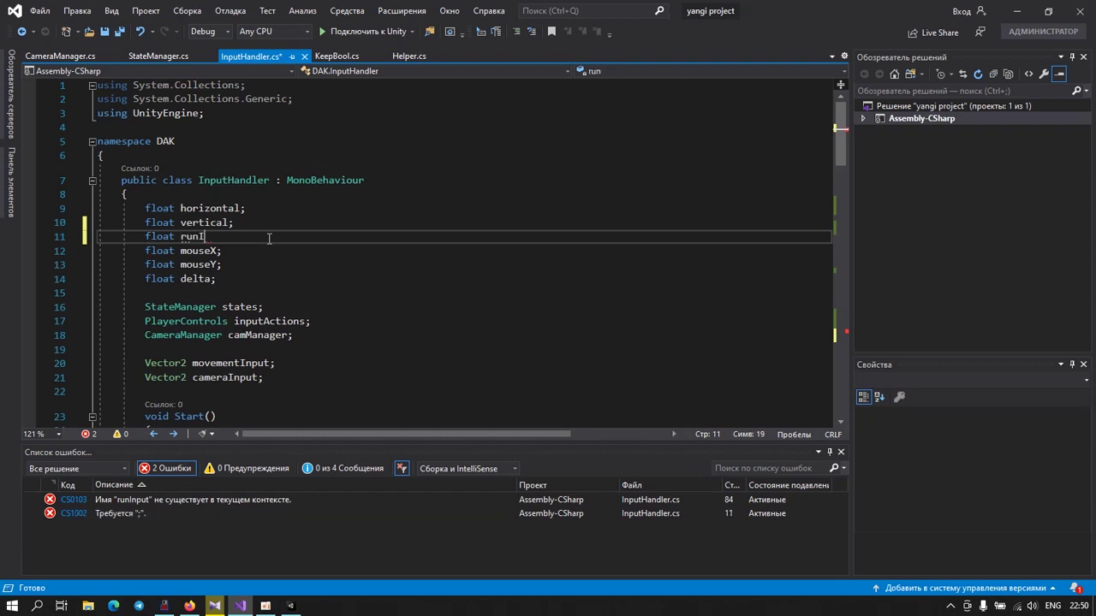
type("nput;")
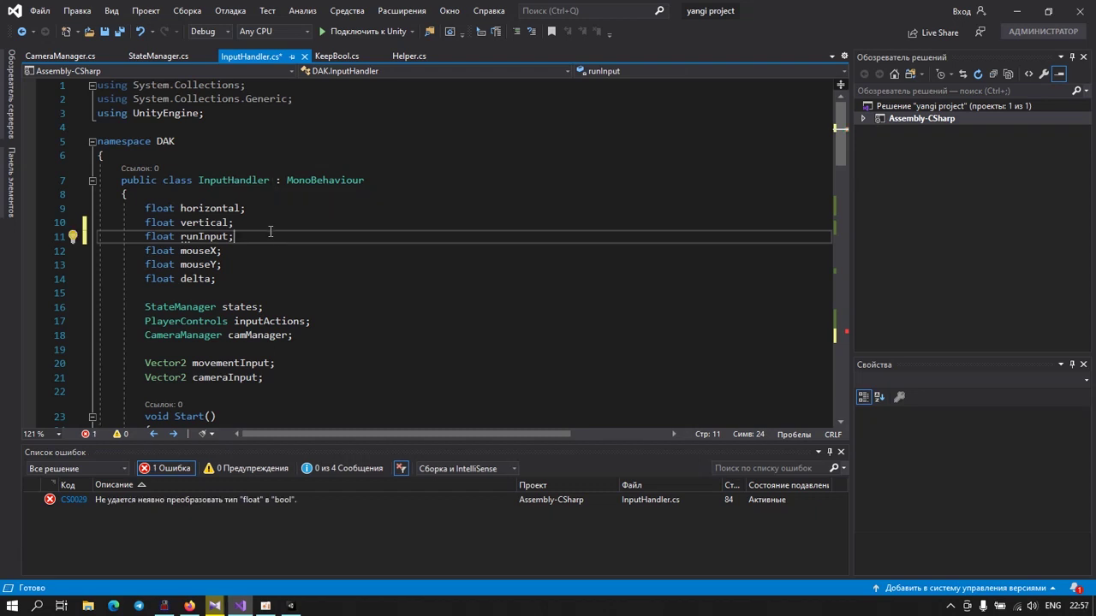
mouse_move(265, 606)
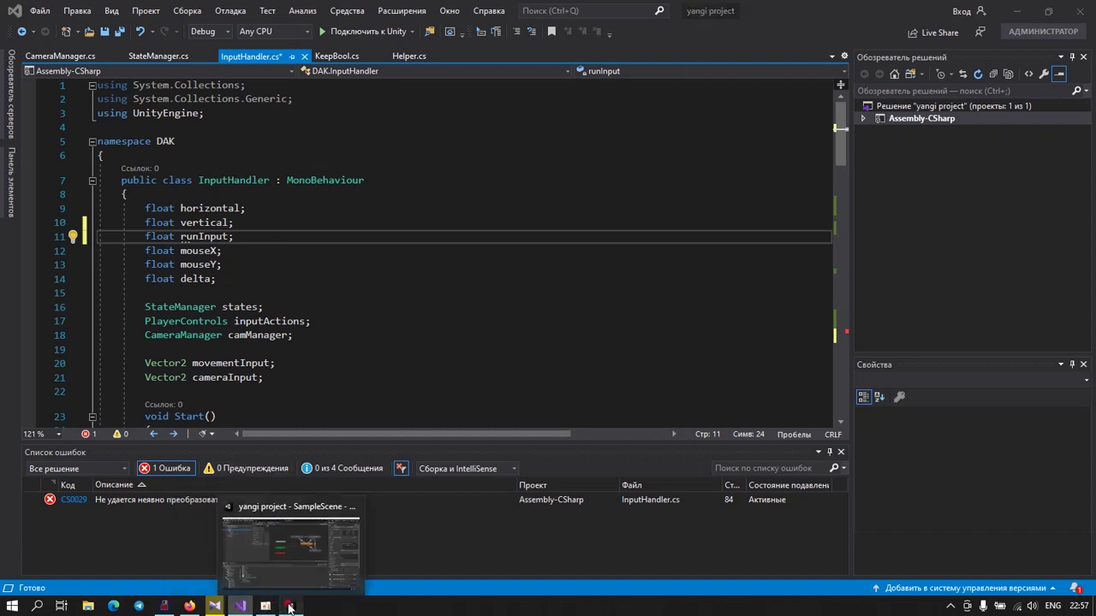
left_click(290, 606)
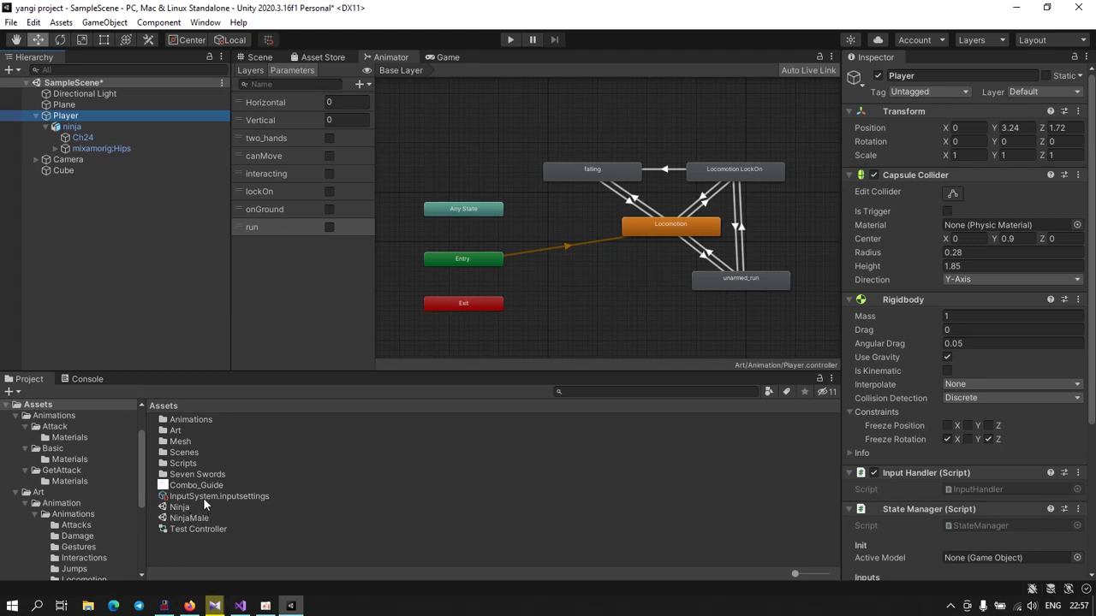
Step: Open the Scripts folder and the PlayerControls input actions asset
left_click(195, 464)
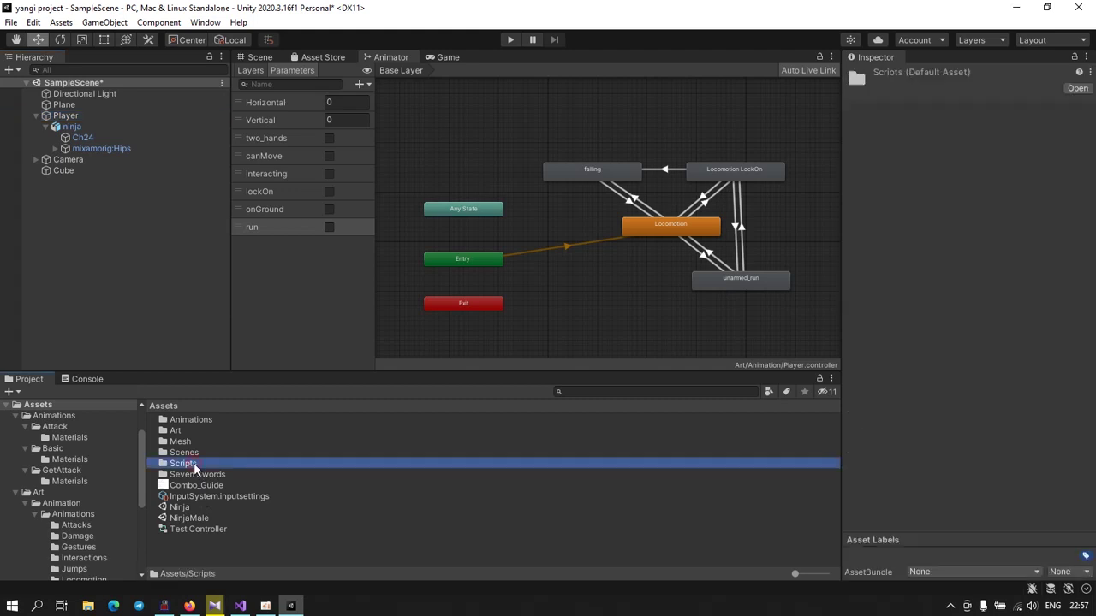
double_click(195, 464)
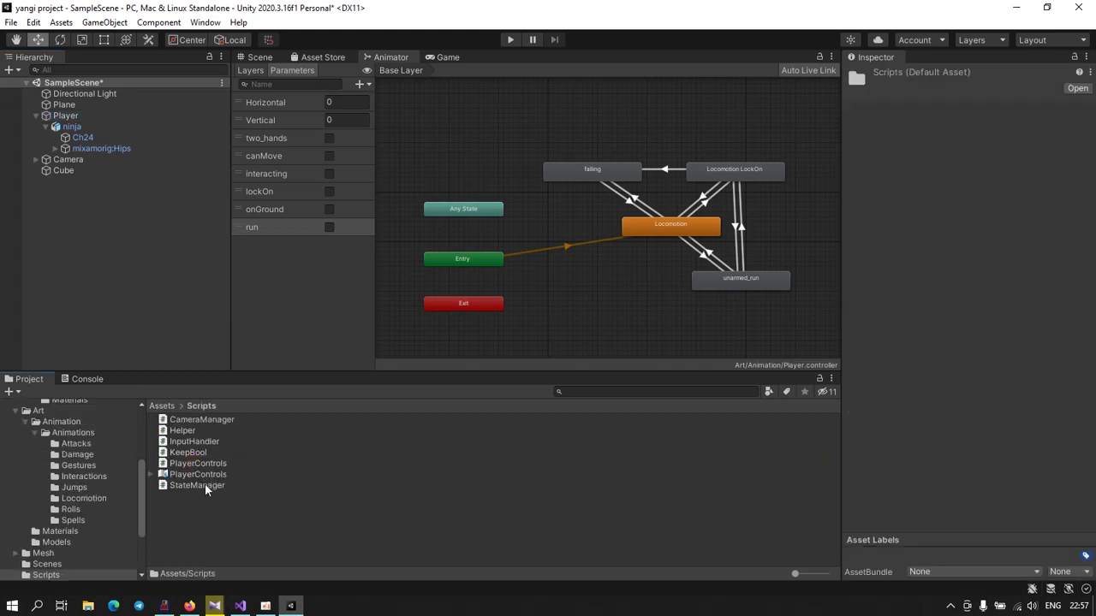
double_click(200, 474)
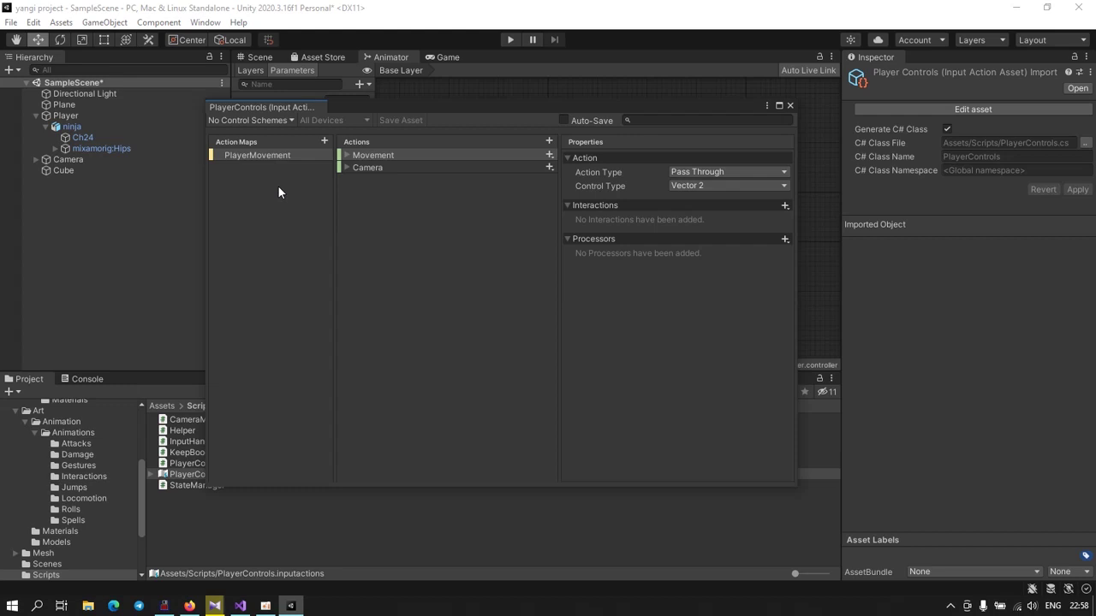
Step: Create an action map named Action and rename its new action to Run&Roll
left_click(323, 143)
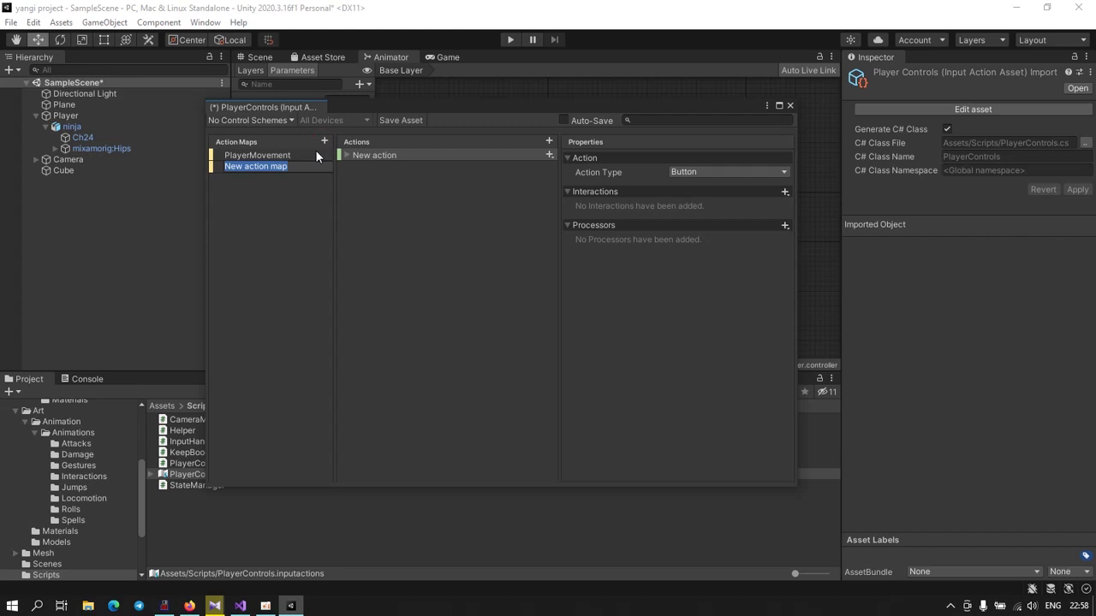
type("Action")
key("Return")
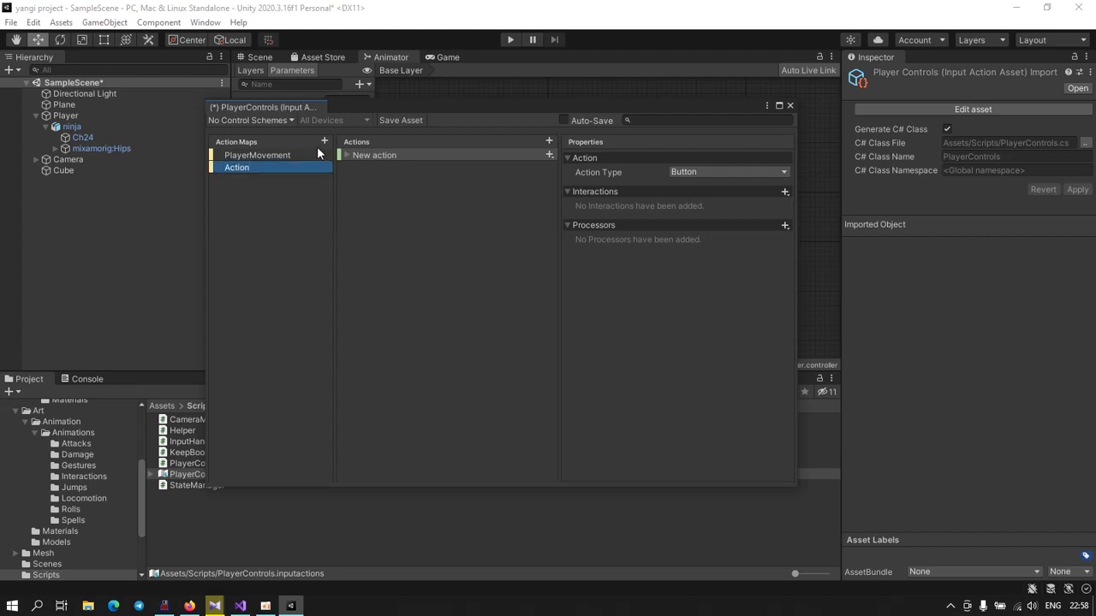
left_click(408, 155)
double_click(406, 153)
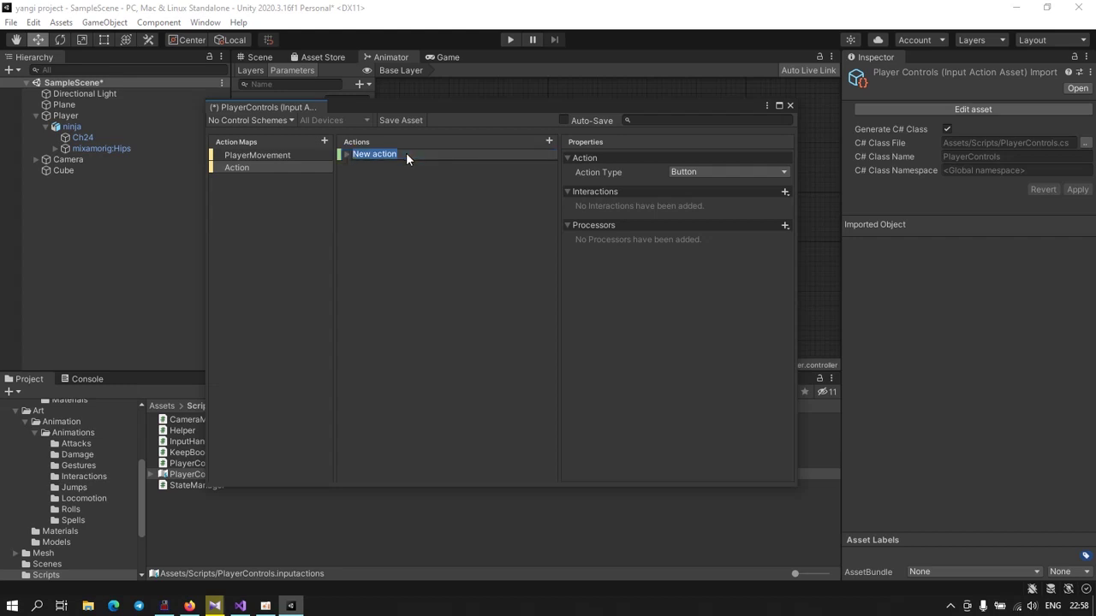
type("Run&Roll")
key("Return")
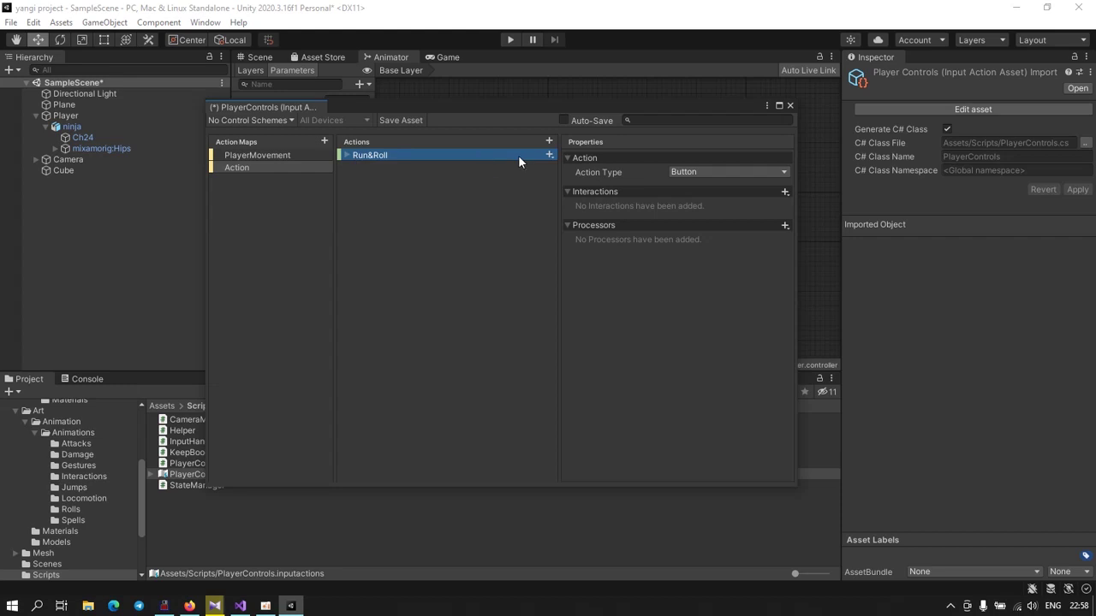
Step: Add a second, empty binding to the Run&Roll action
left_click(549, 155)
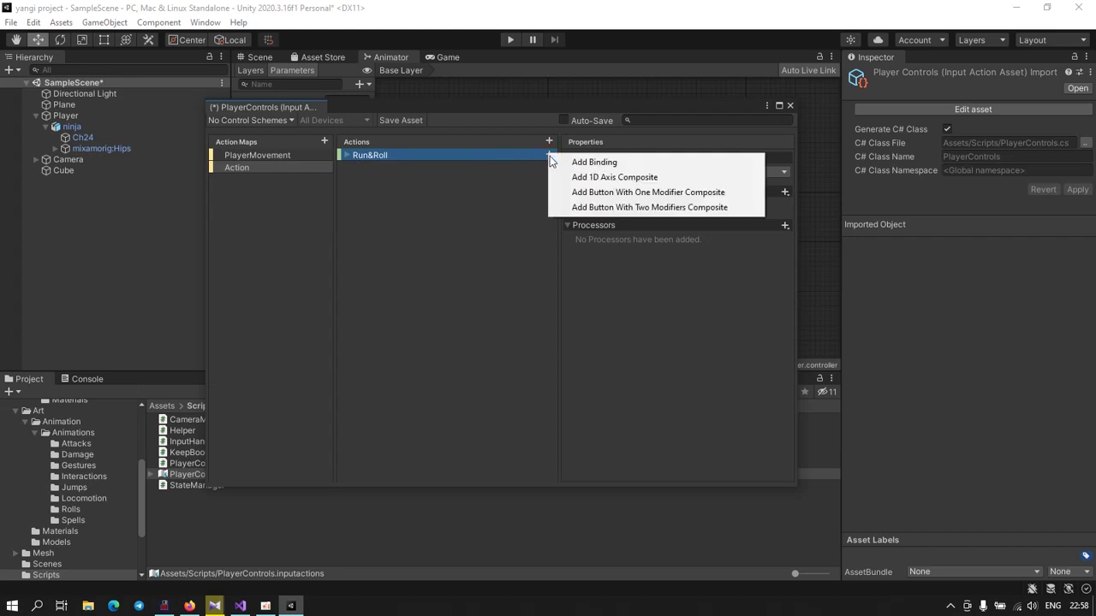
left_click(576, 163)
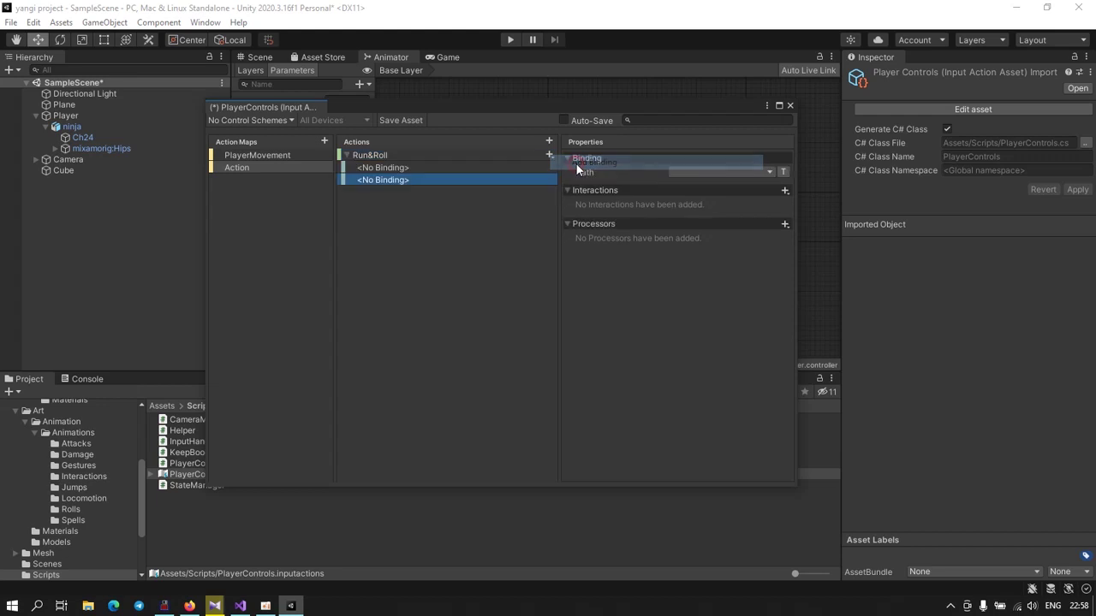
left_click(392, 168)
left_click(391, 181)
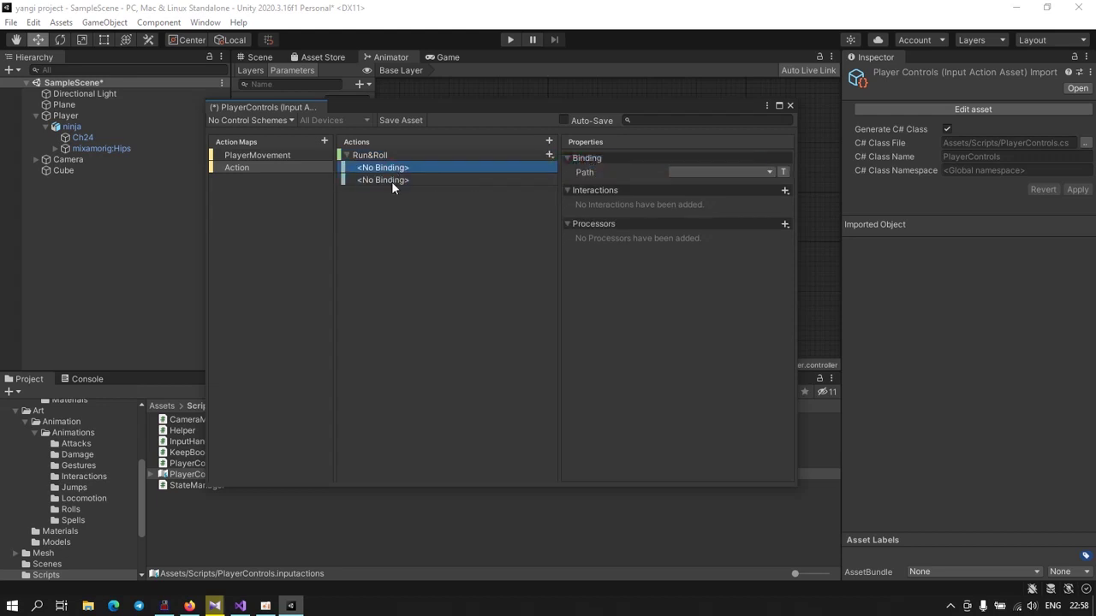
left_click(392, 170)
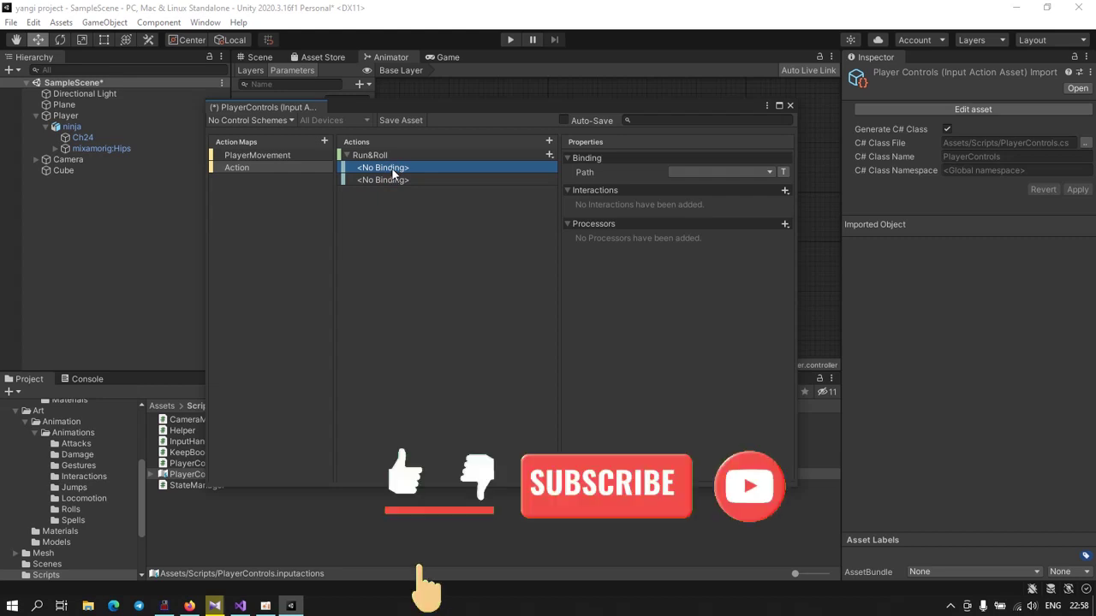
Step: Set the first binding's path to Left Shift [Keyboard]
left_click(694, 170)
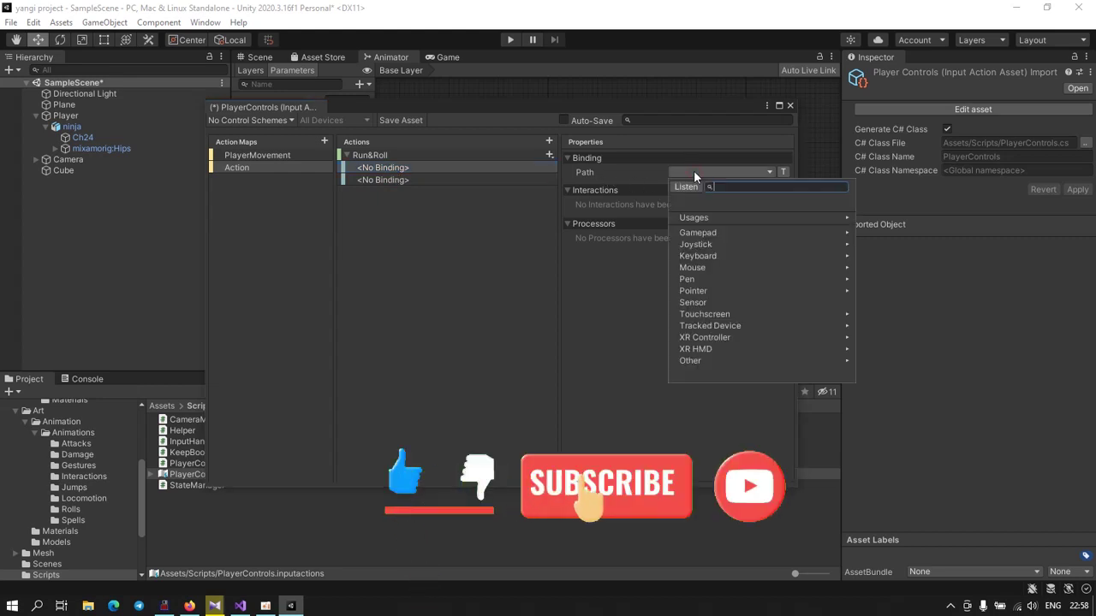
left_click(382, 156)
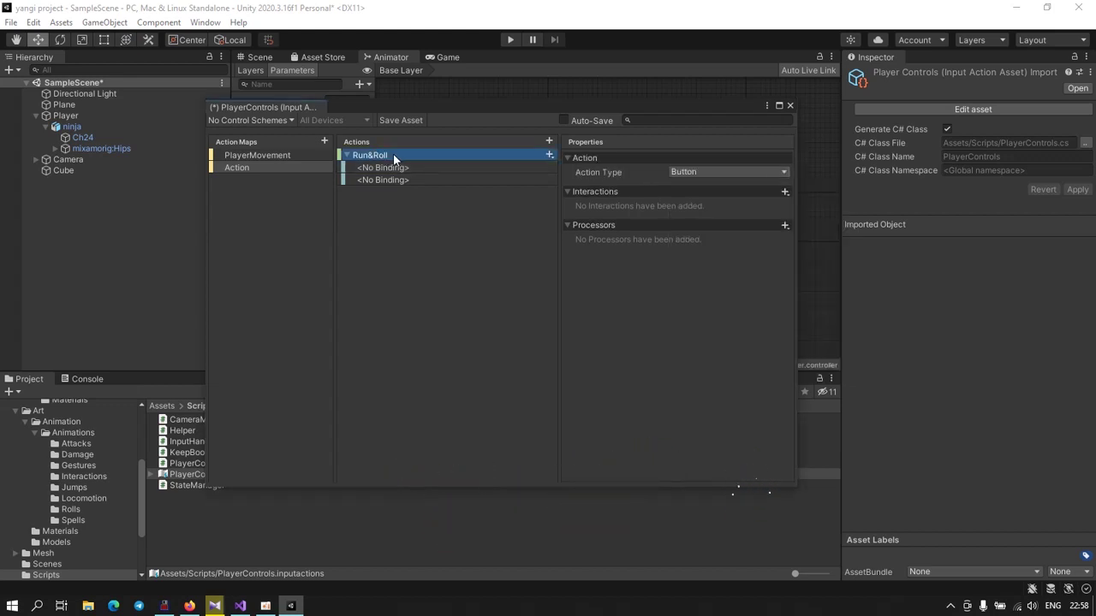
left_click(421, 169)
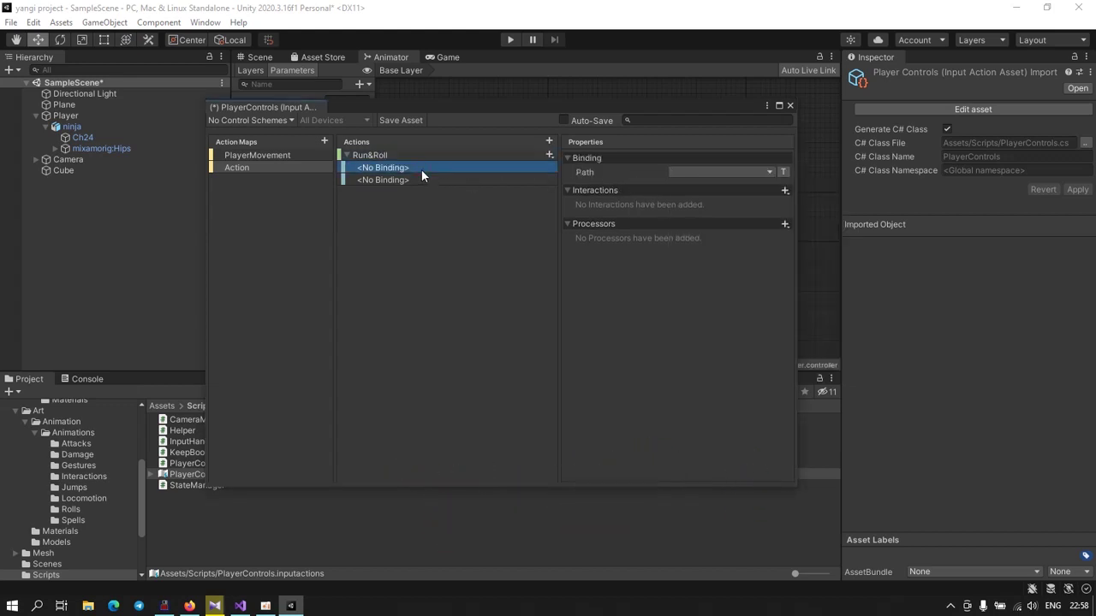
left_click(688, 173)
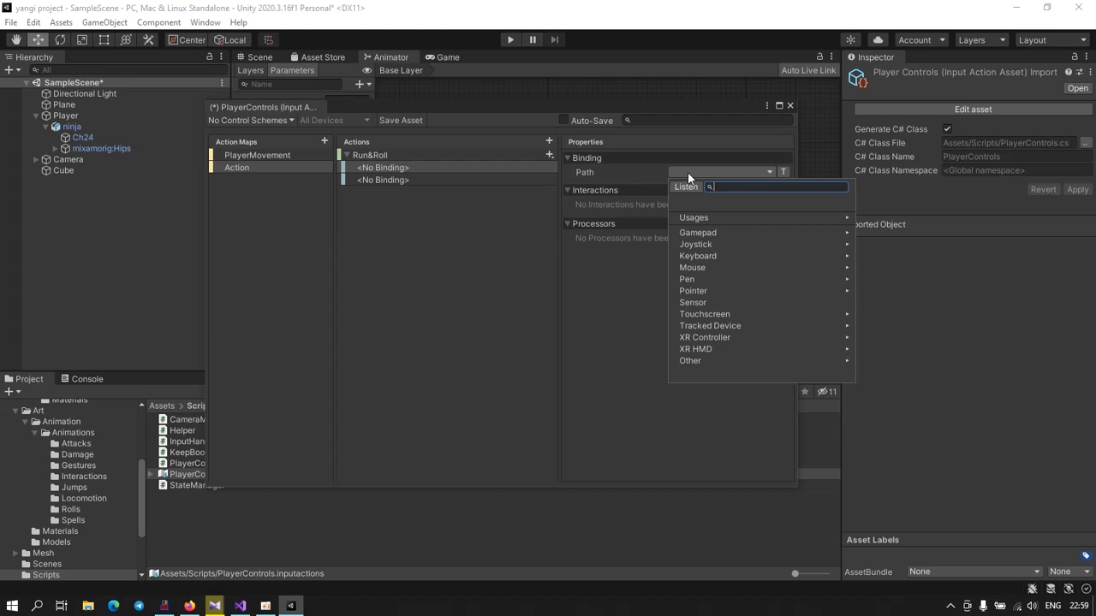
type("left")
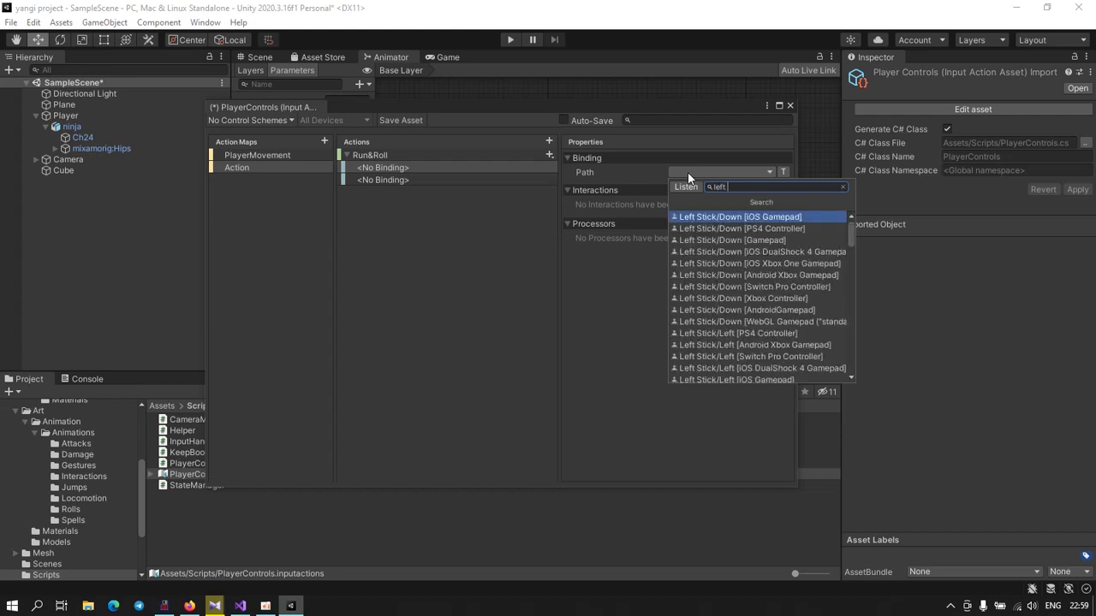
type(" sh")
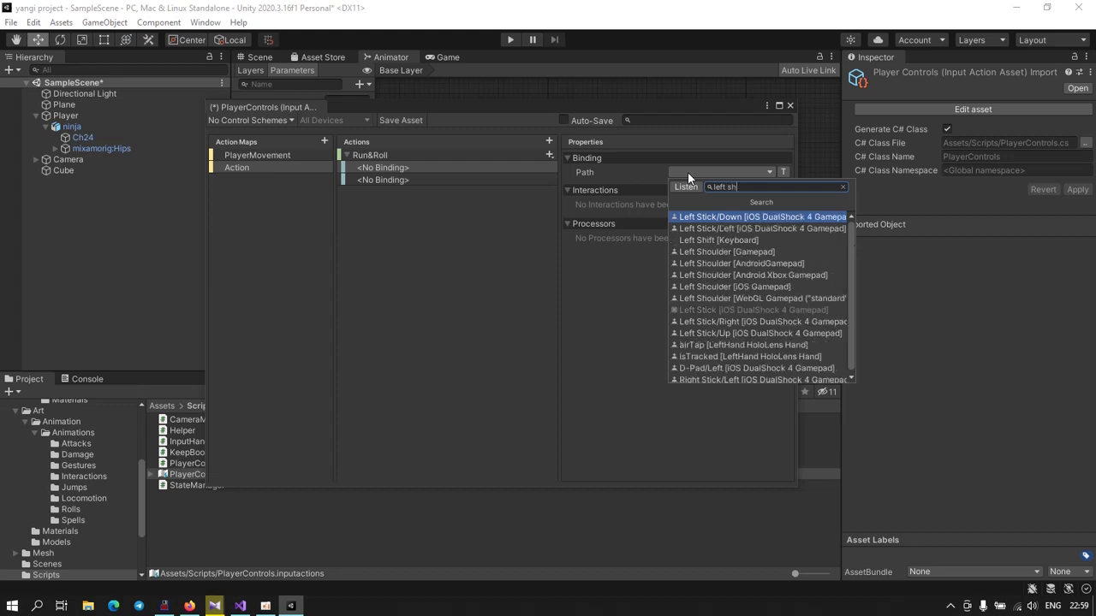
type("i")
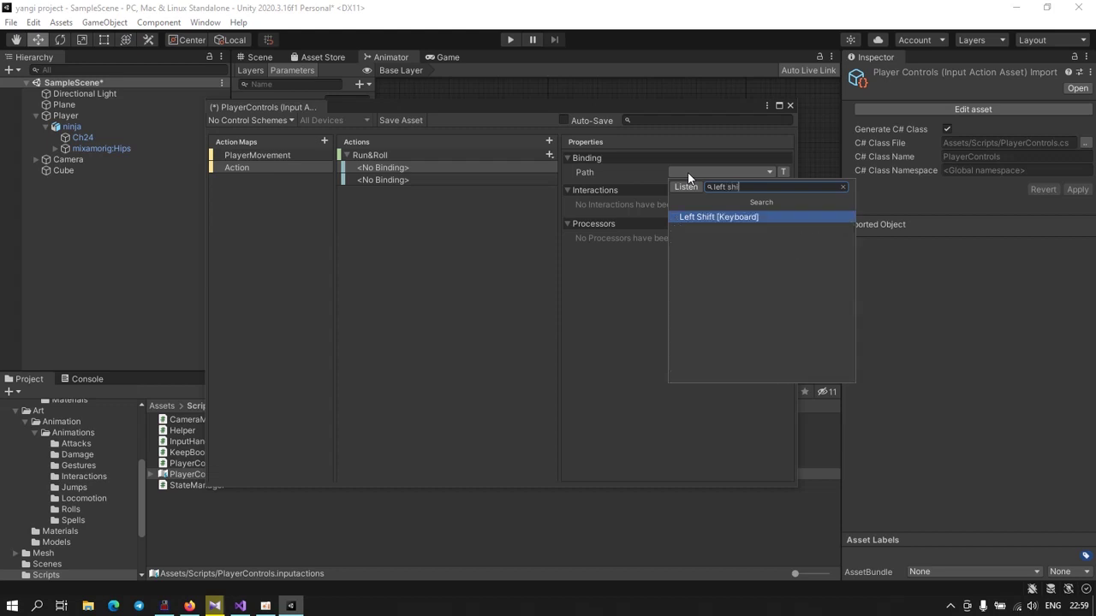
key("Return")
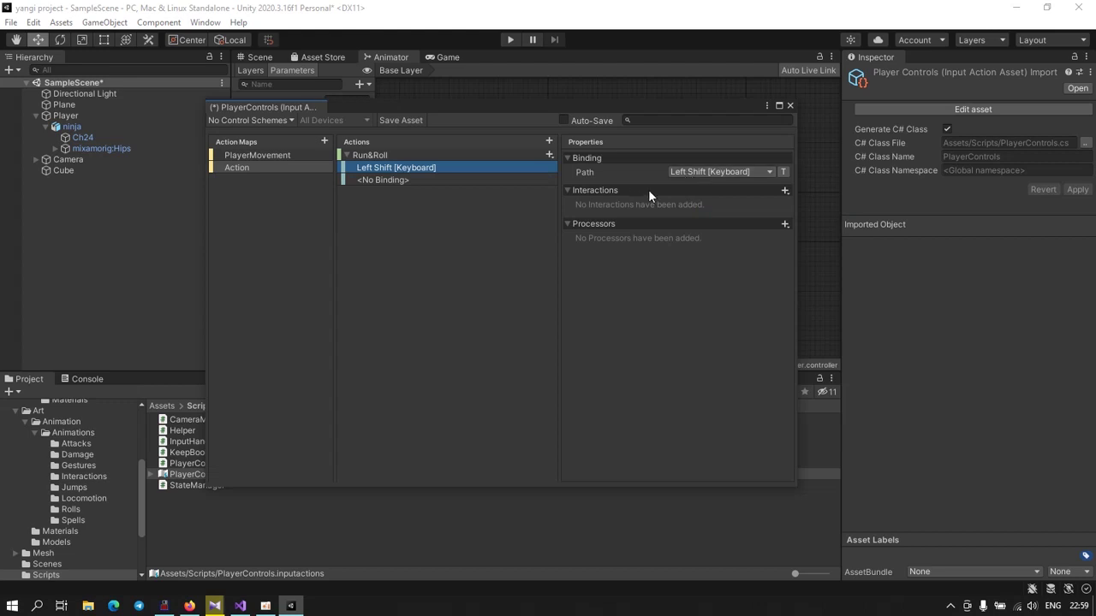
Step: Set Run&Roll's second binding to Button East [Gamepad], then select the Action map
left_click(391, 181)
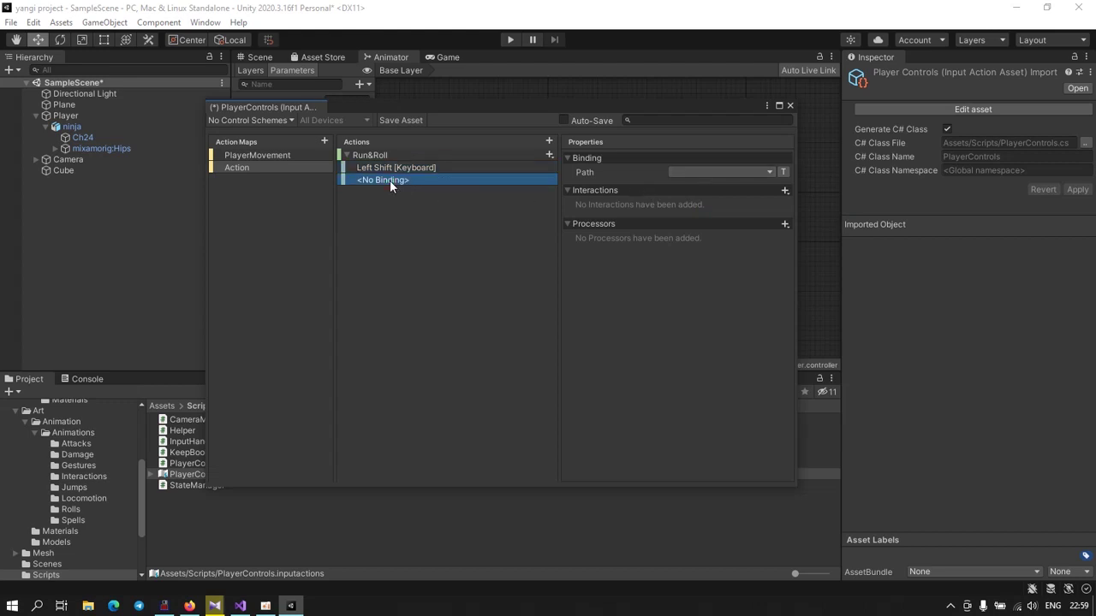
left_click(687, 174)
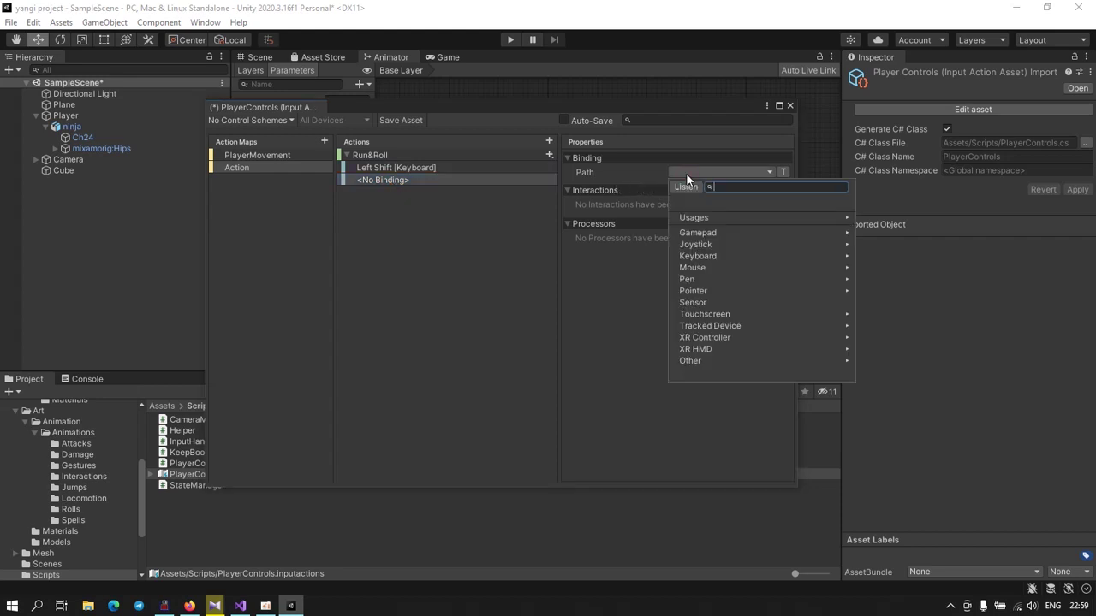
type("ti")
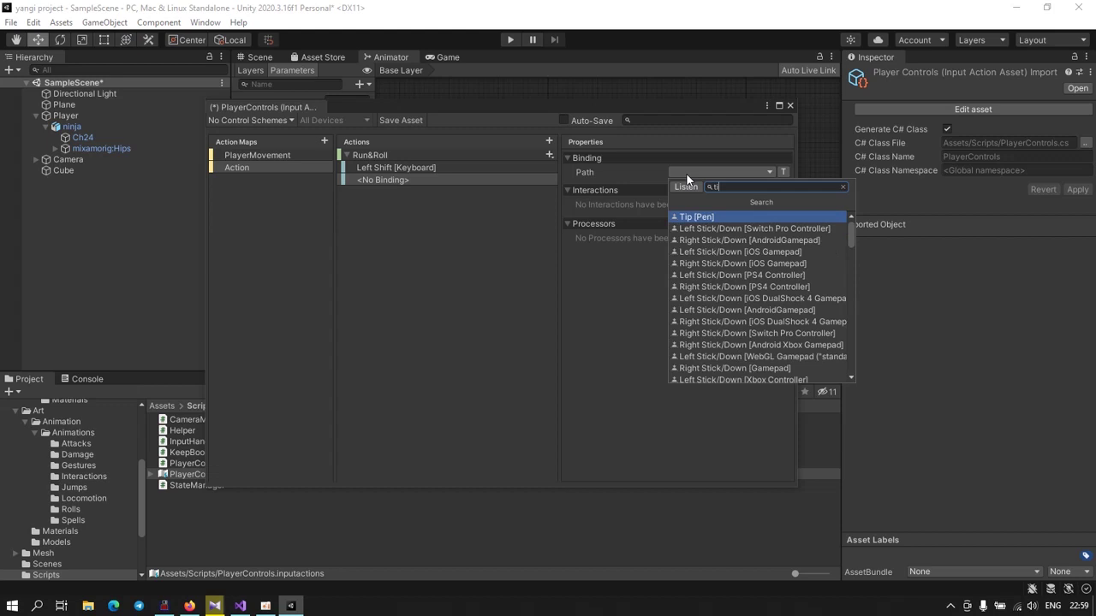
type("n")
key("BackSpace")
key("BackSpace")
type("h")
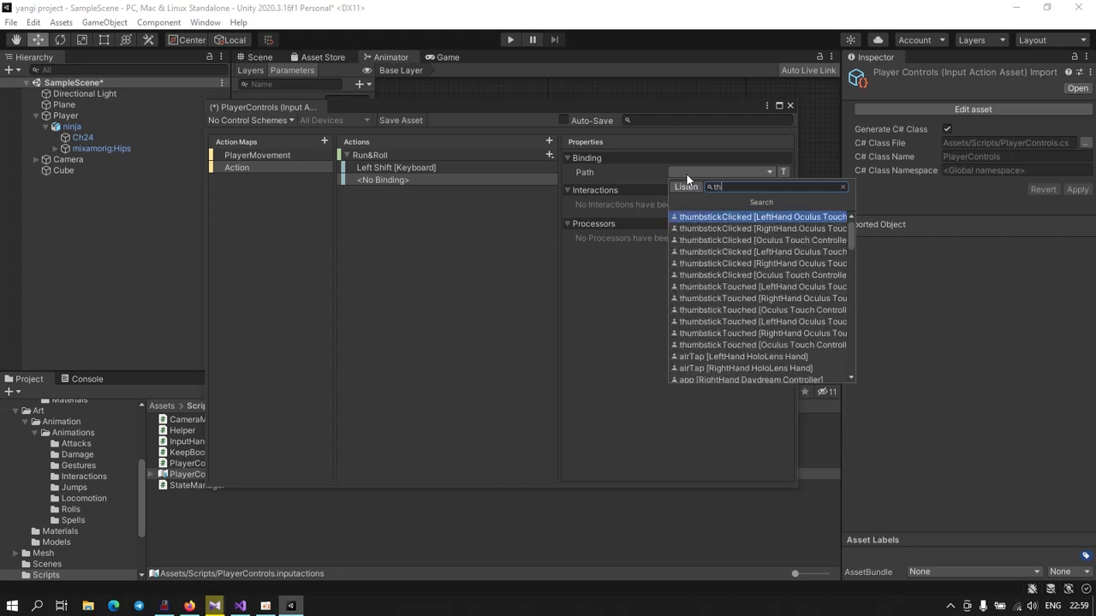
type("in")
key("BackSpace")
key("BackSpace")
key("BackSpace")
key("BackSpace")
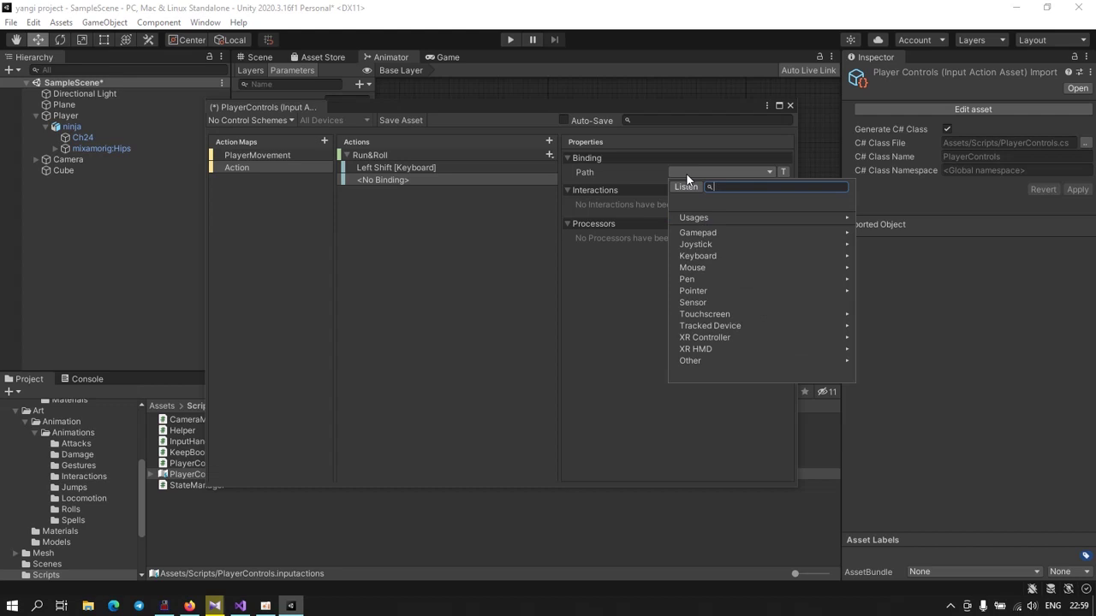
left_click(686, 173)
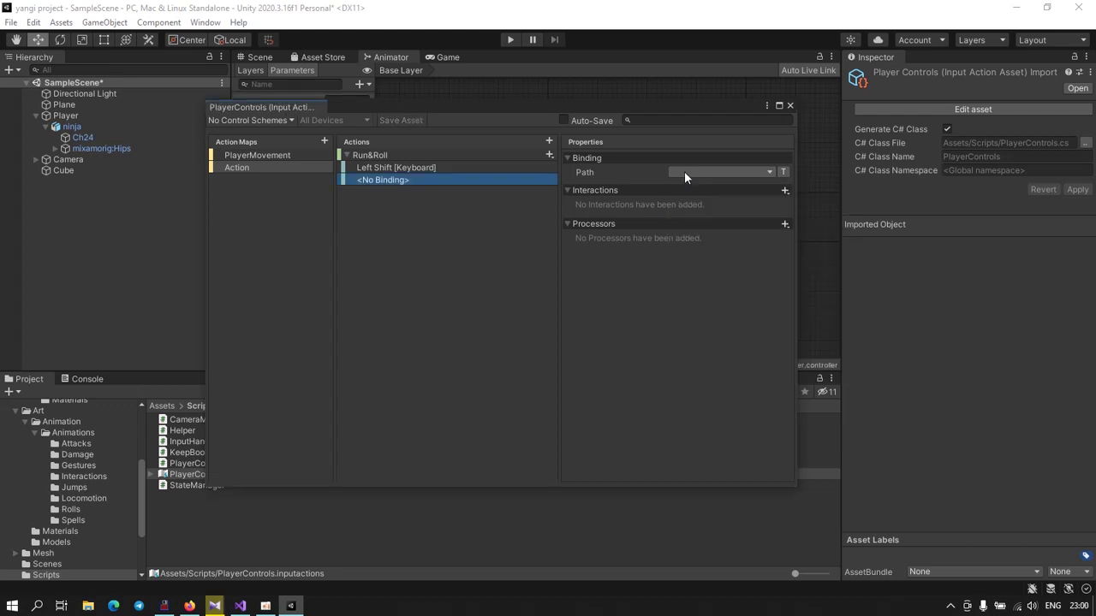
left_click(683, 170)
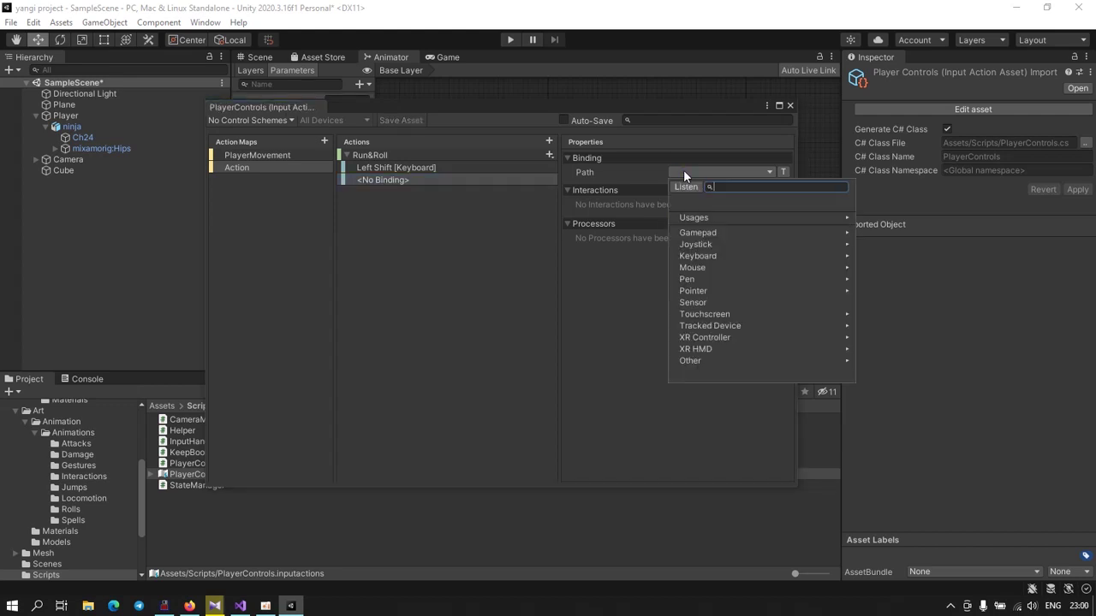
type("butt")
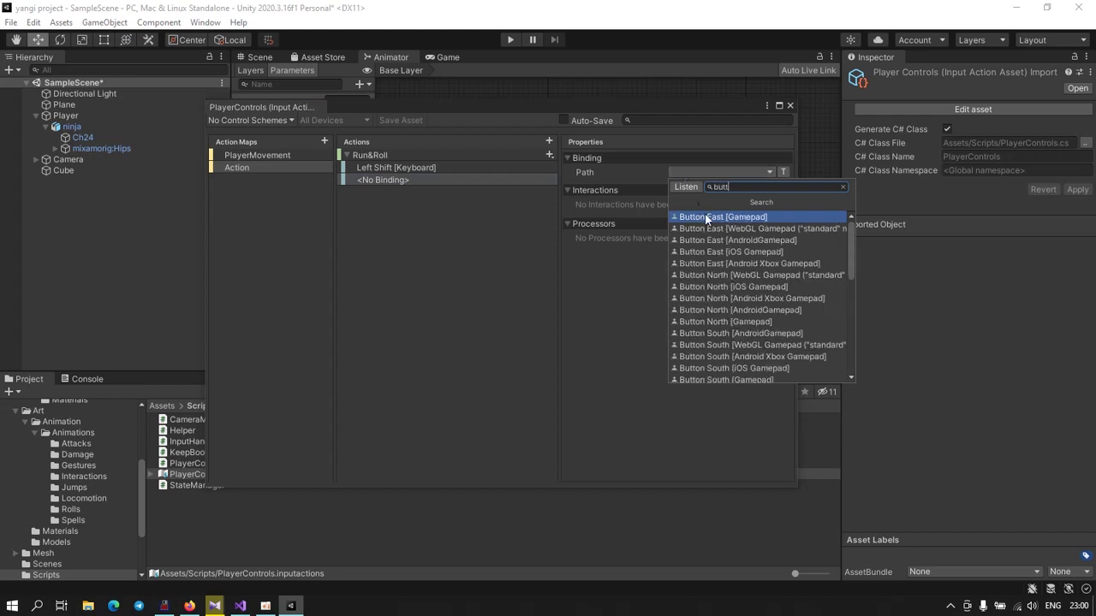
left_click(707, 217)
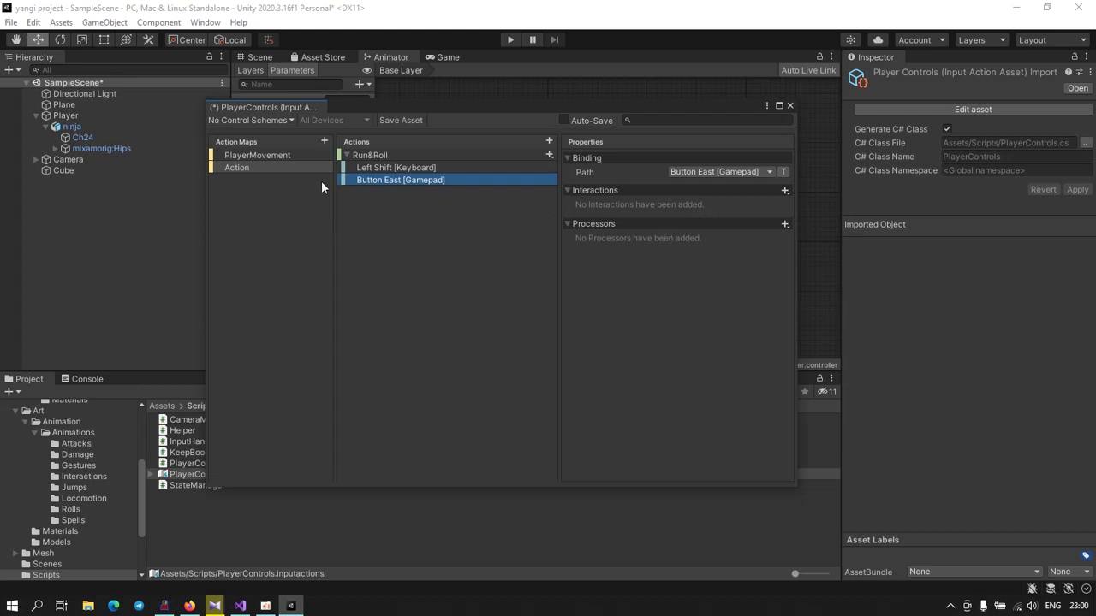
left_click(259, 167)
left_click(260, 167)
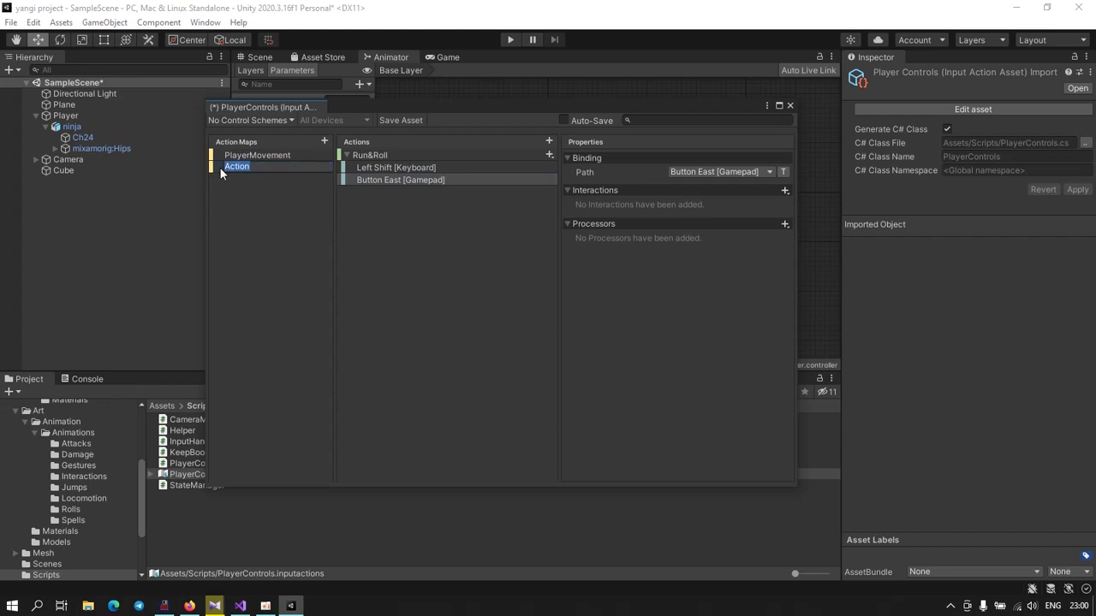
Step: Rename the Action map to Player Actions, then close the editor and save the asset
key("Escape")
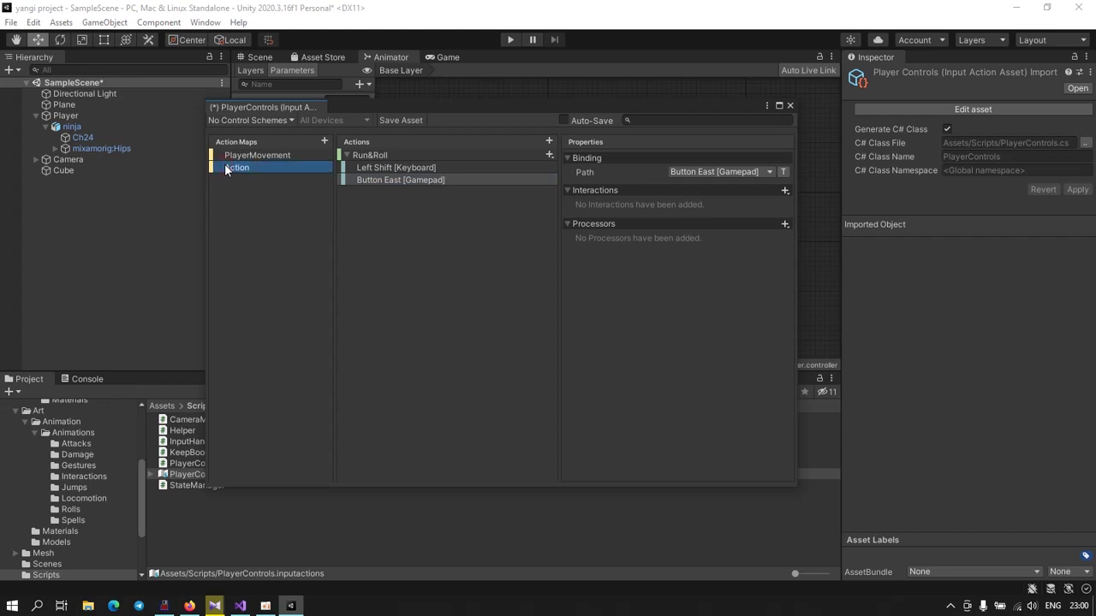
left_click(224, 167)
left_click(239, 168)
left_click(285, 167)
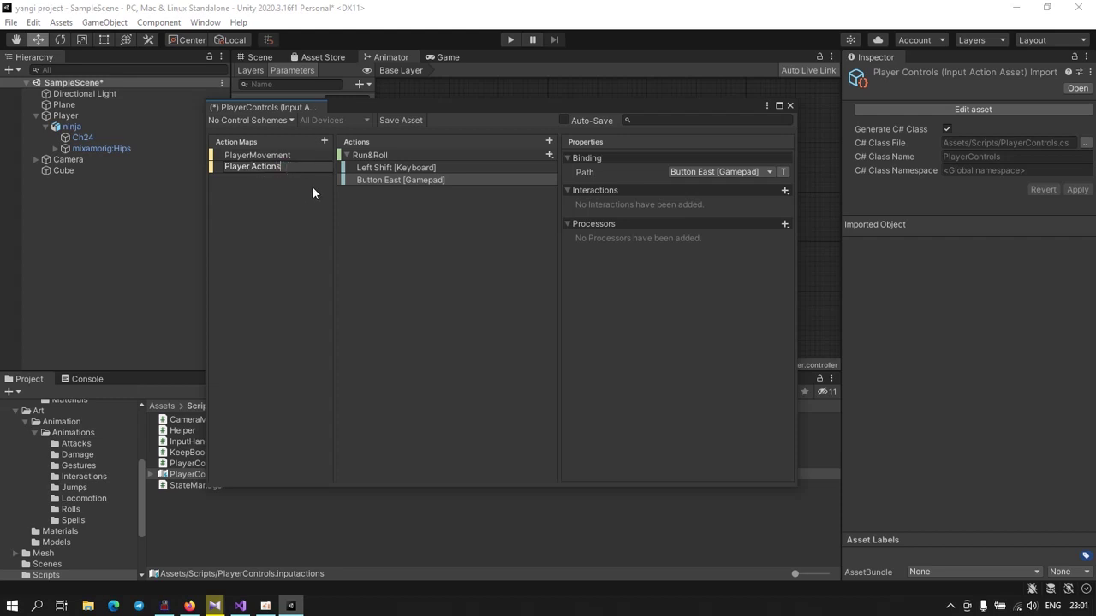
key("Return")
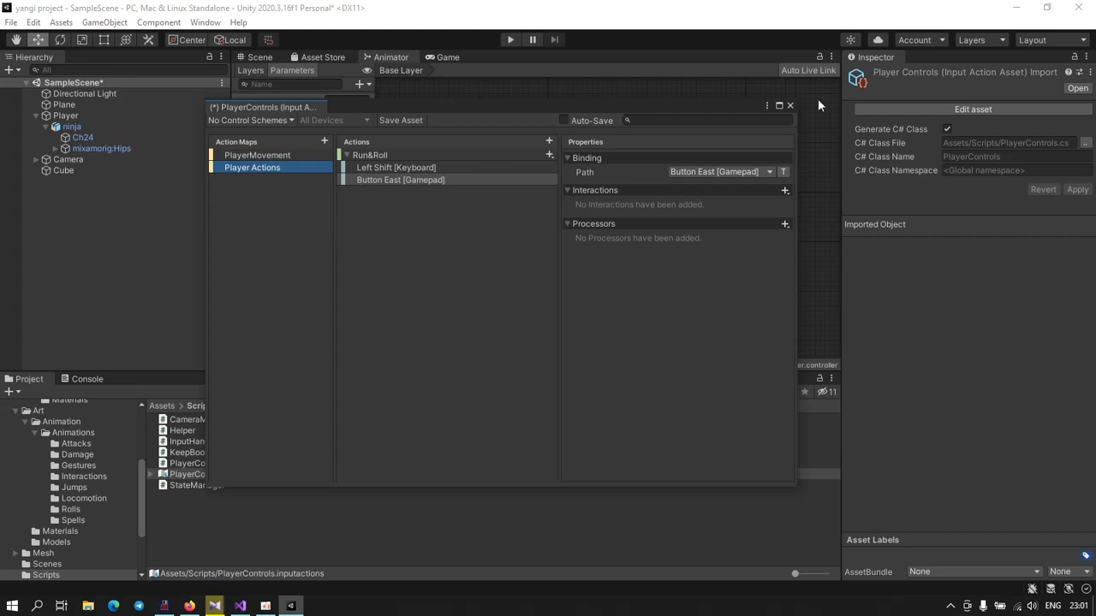
left_click(791, 105)
left_click(531, 333)
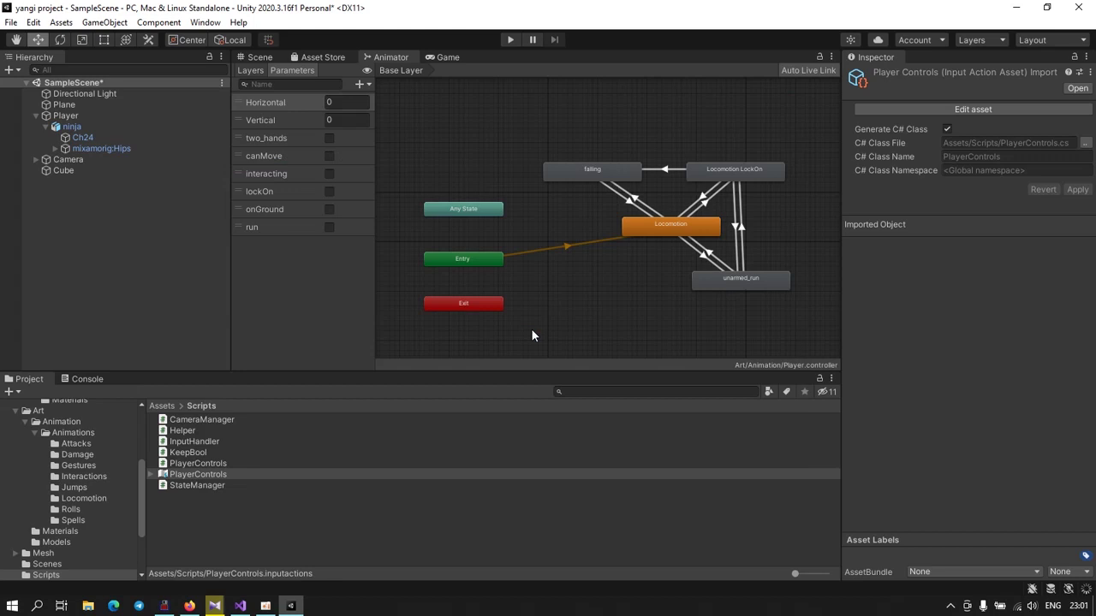
Step: In InputHandler.cs, insert an empty line after line 55, below OnEnable's Camera performed subscription
left_click(240, 605)
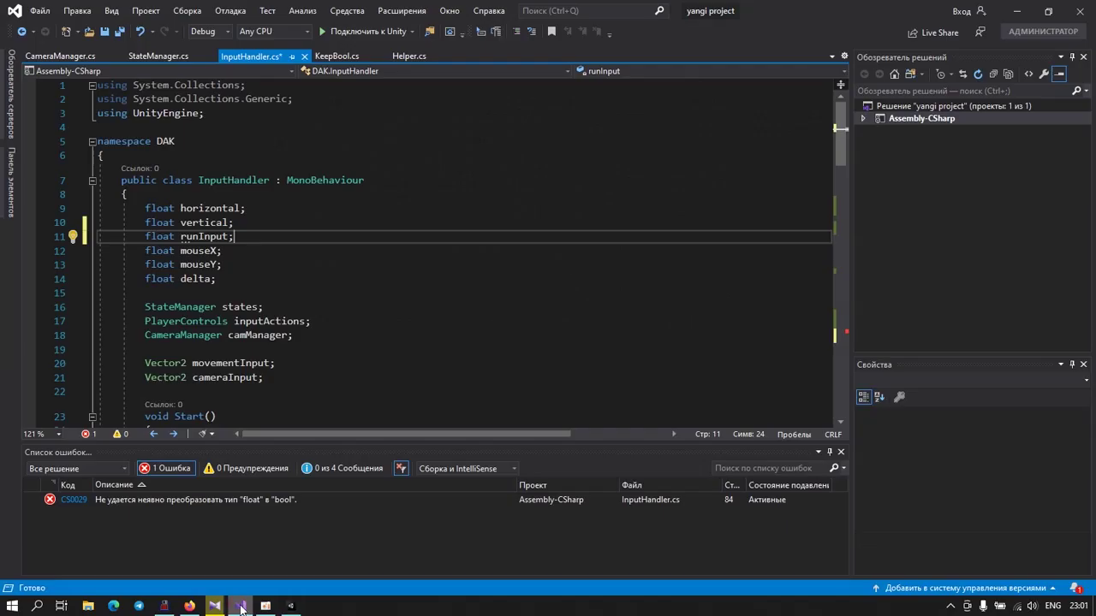
scroll(272, 257, "down", 4)
scroll(273, 258, "down", 3)
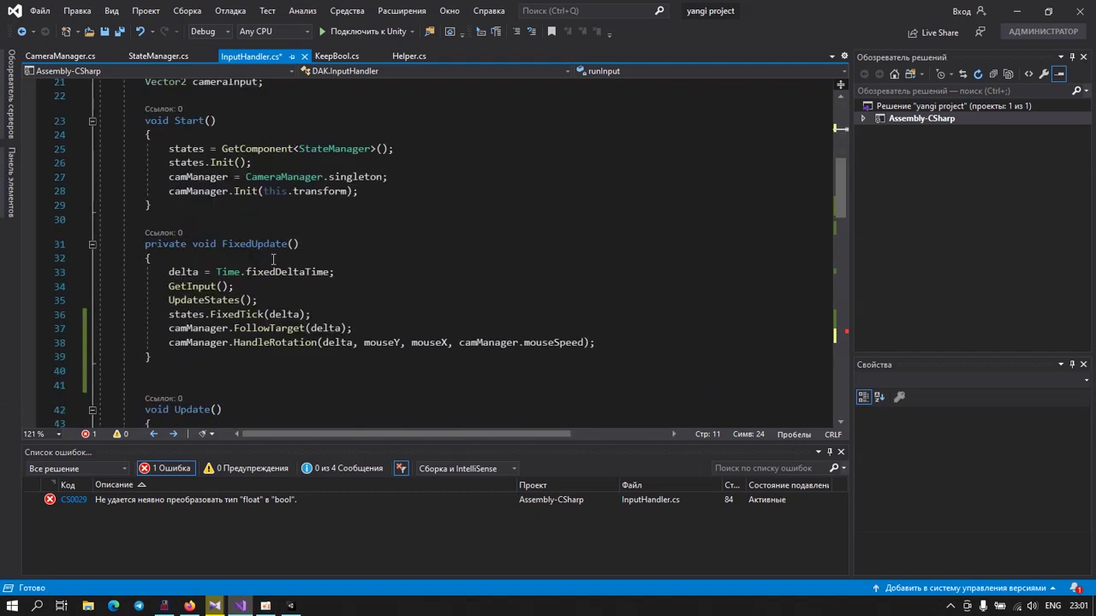
scroll(272, 258, "down", 3)
scroll(272, 259, "down", 3)
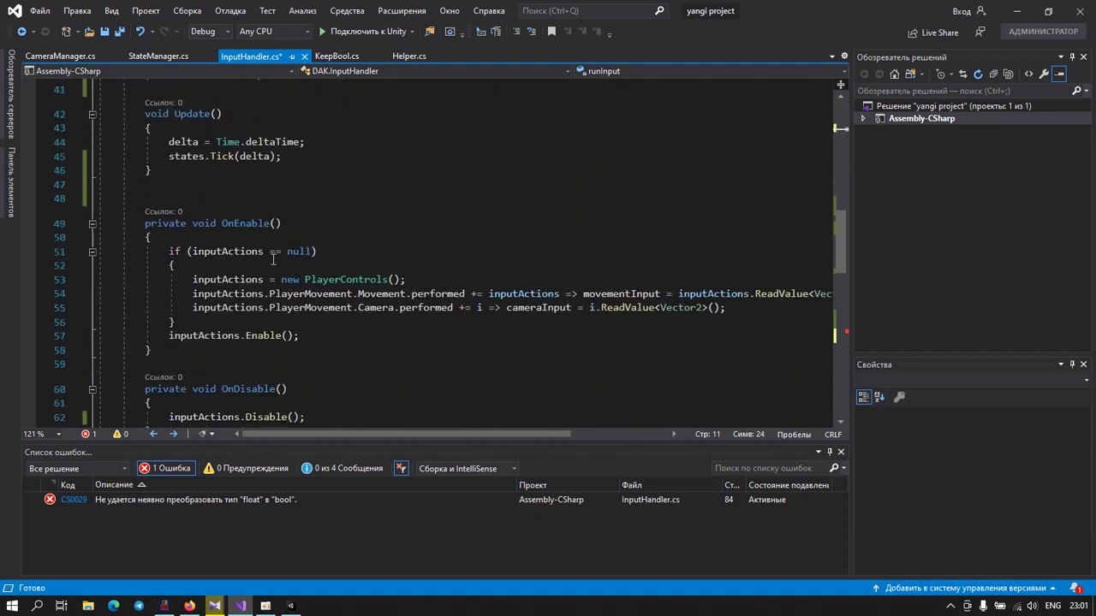
left_click(730, 308)
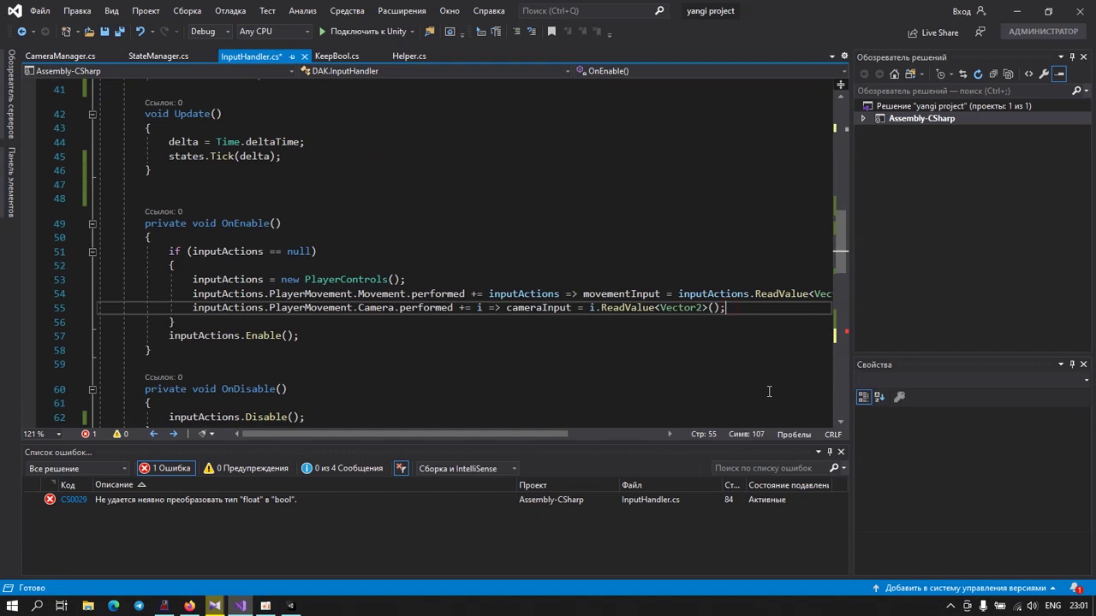
key("Return")
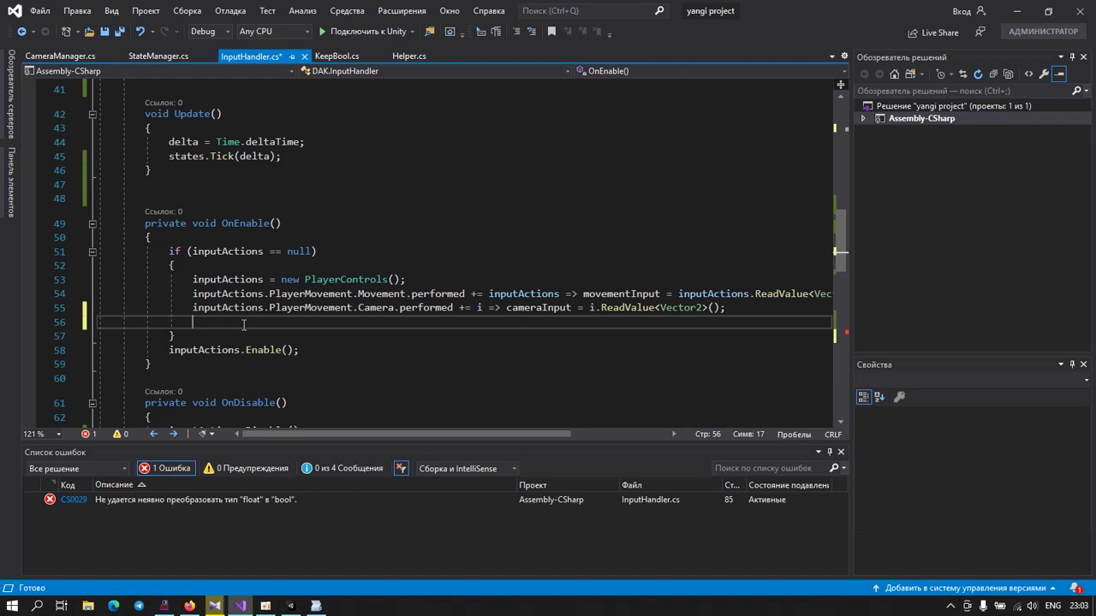
Step: Change the runInput field's type on line 11 from float to bool
scroll(257, 316, "up", 6)
scroll(262, 315, "up", 5)
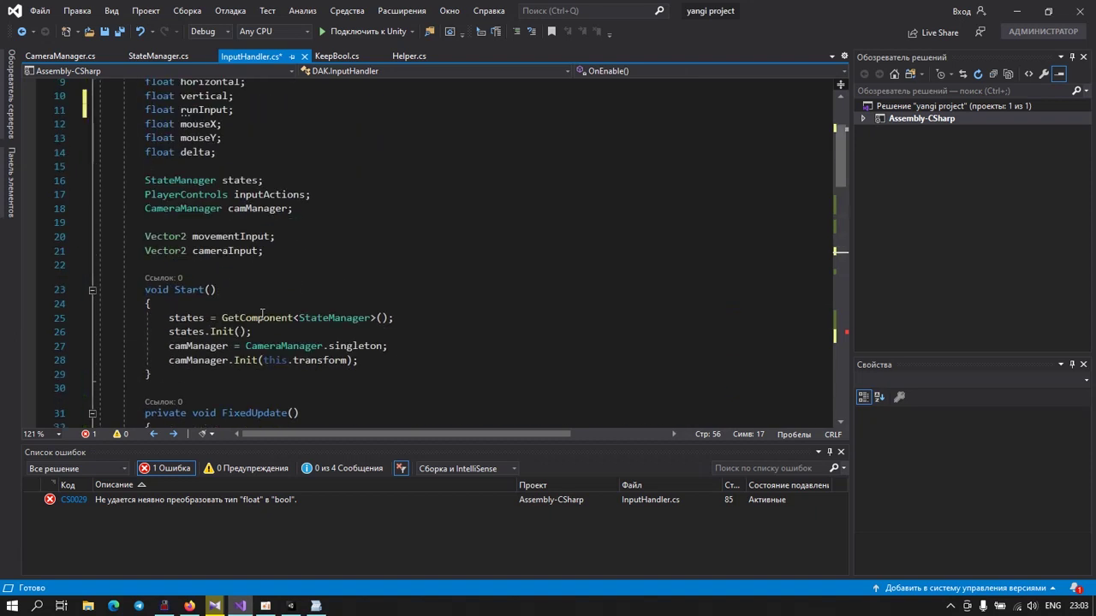
scroll(262, 315, "up", 1)
scroll(263, 311, "up", 1)
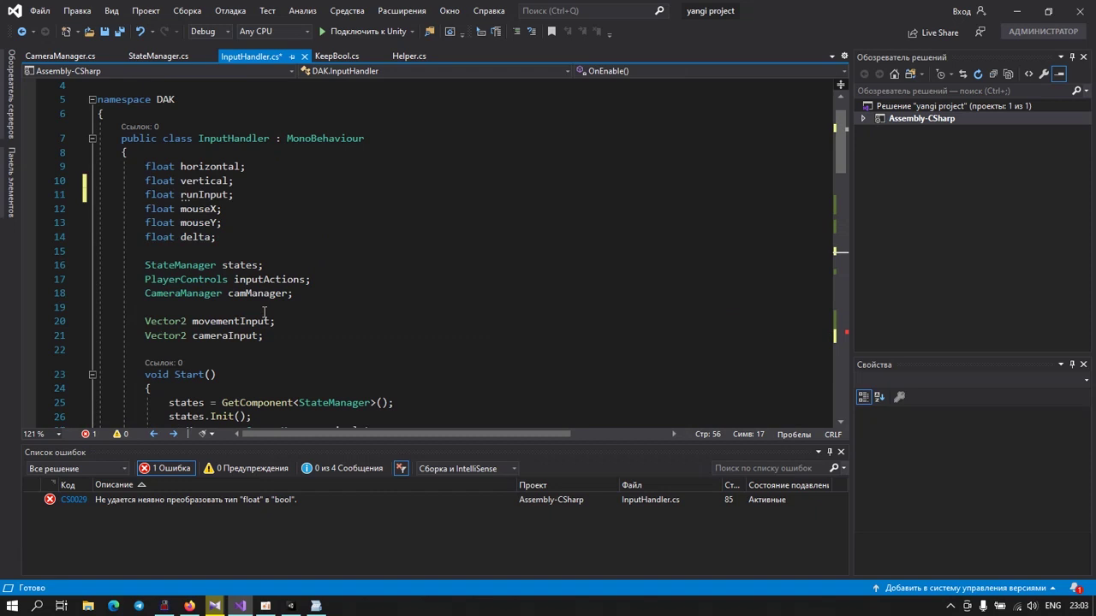
scroll(263, 312, "down", 3)
scroll(264, 312, "up", 3)
left_click(150, 195)
key("BackSpace")
key("BackSpace")
key("BackSpace")
type("bool")
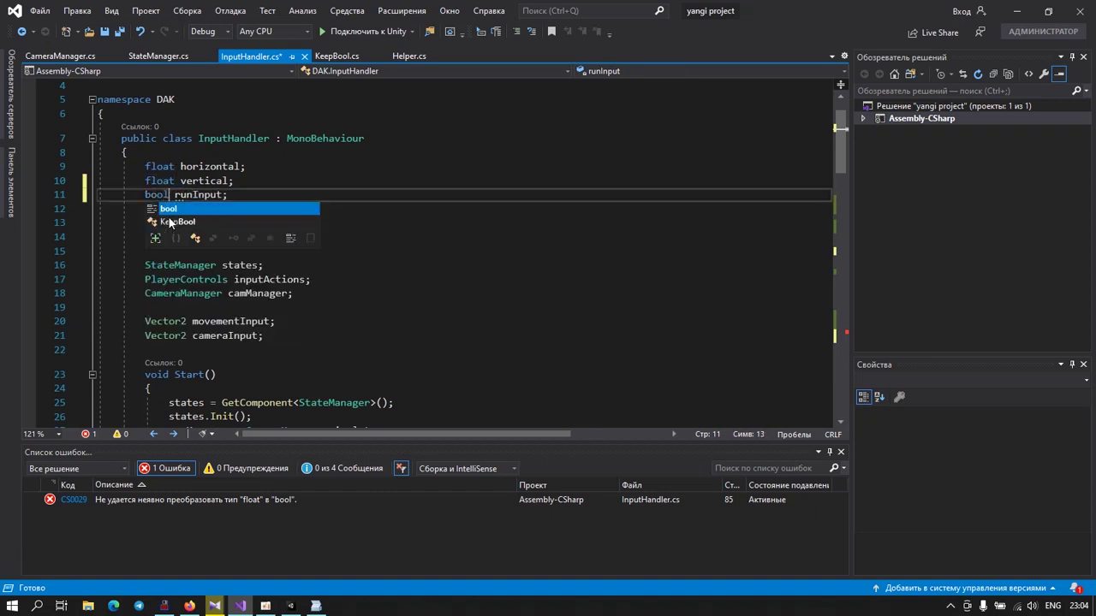
scroll(175, 218, "down", 4)
scroll(179, 215, "down", 3)
scroll(179, 215, "down", 3)
scroll(179, 215, "down", 3)
Step: In OnEnable, start the line runInput = inputActions.PlayerActions.RunRoll.phase == using IntelliSense completions
left_click(201, 279)
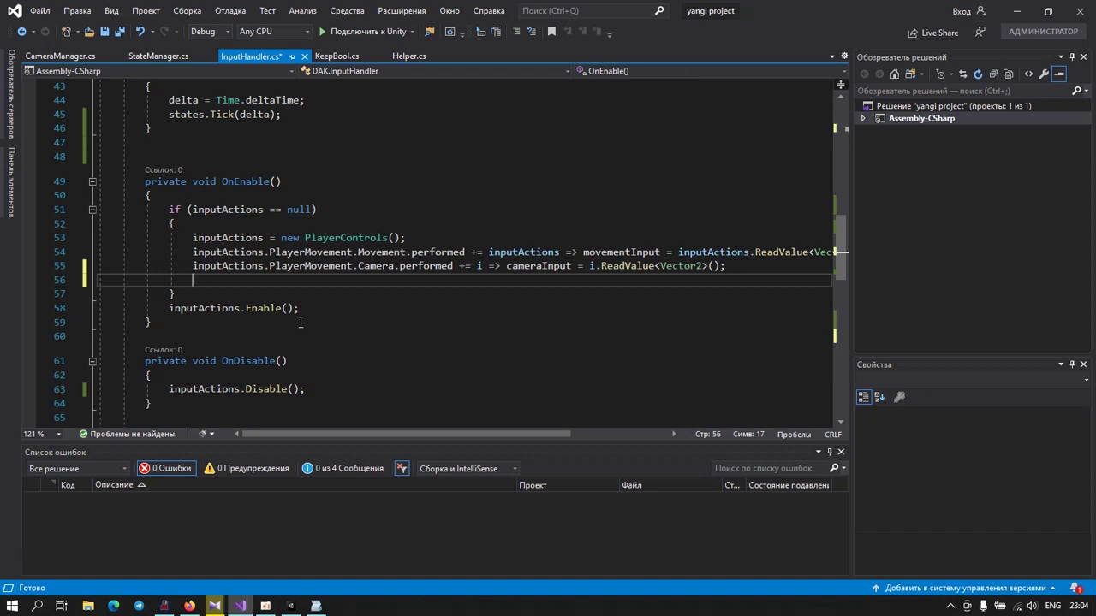
type("run")
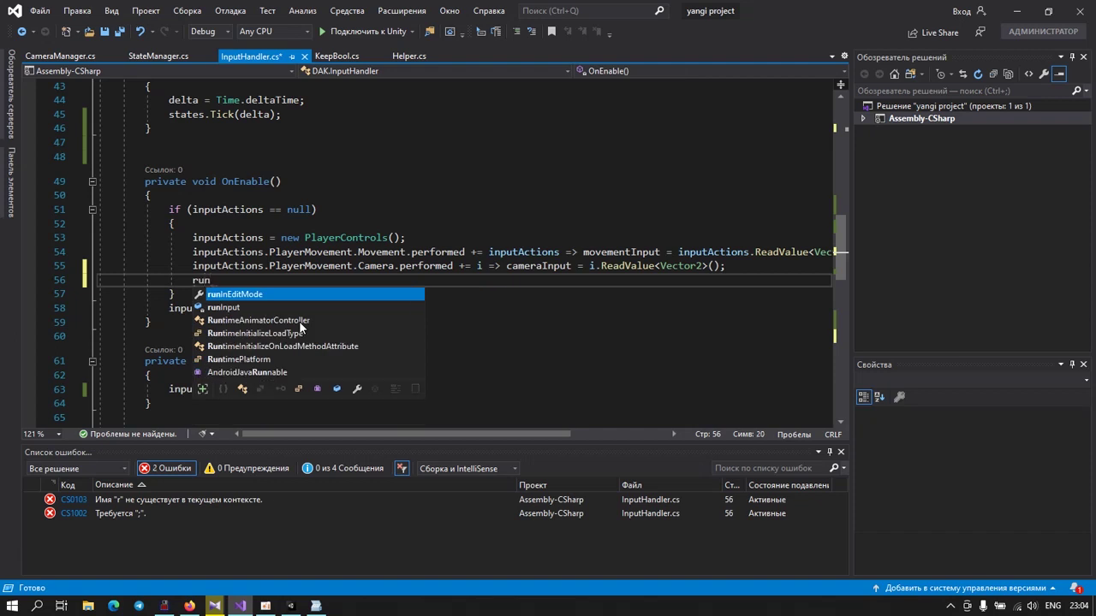
type("Input")
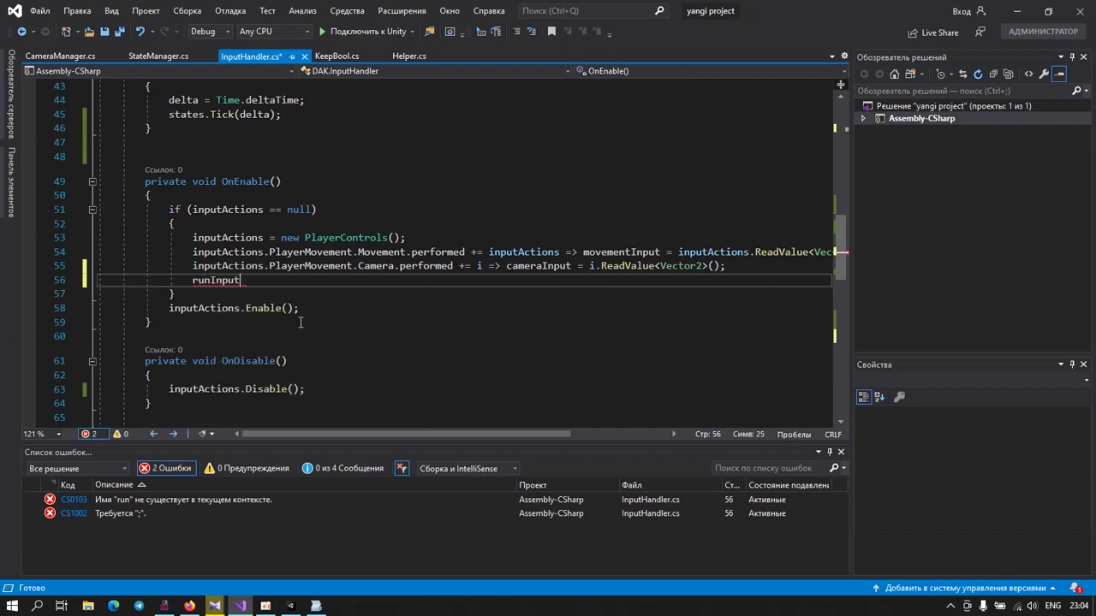
type("=")
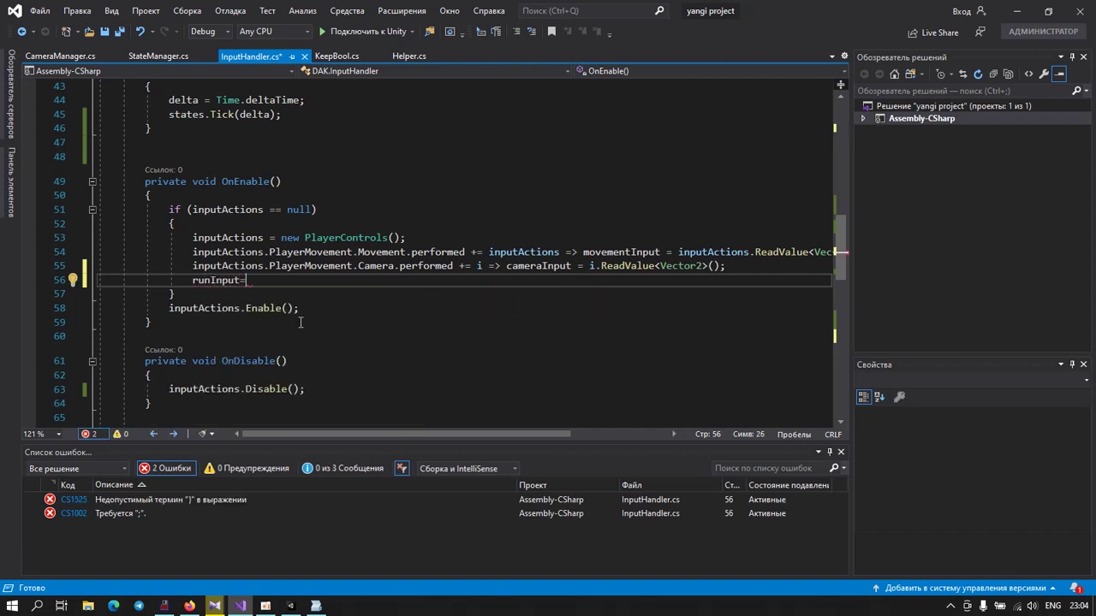
type("in")
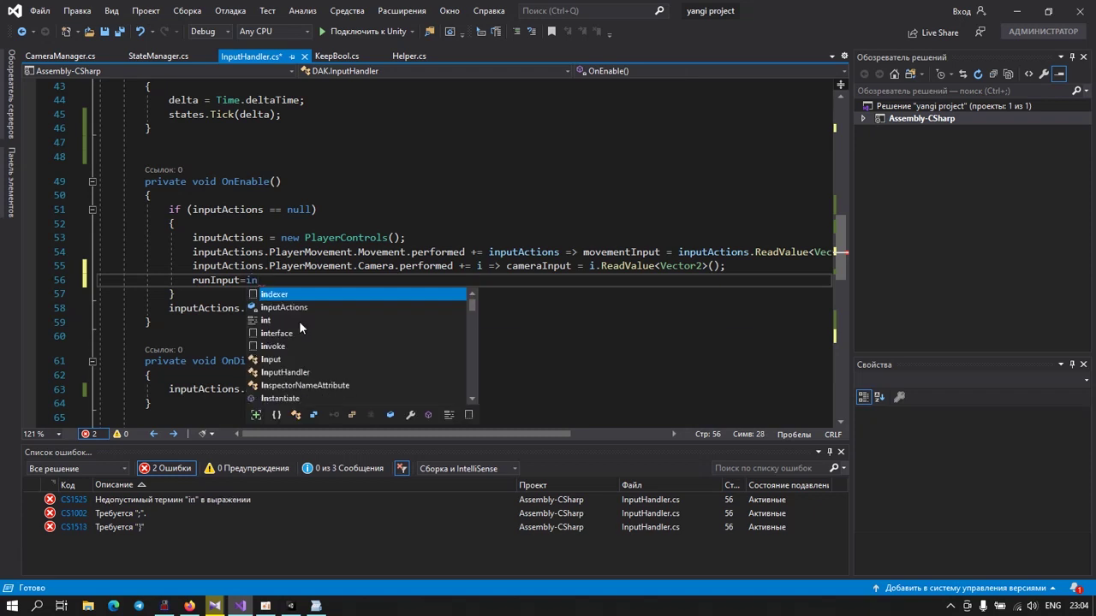
key("Down")
key("Tab")
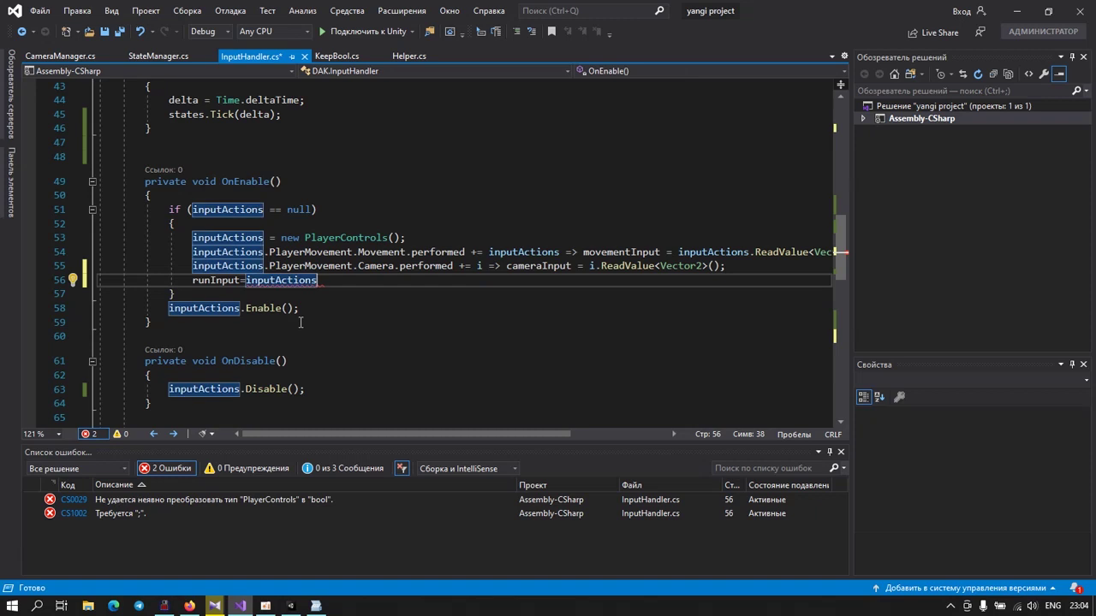
type(".")
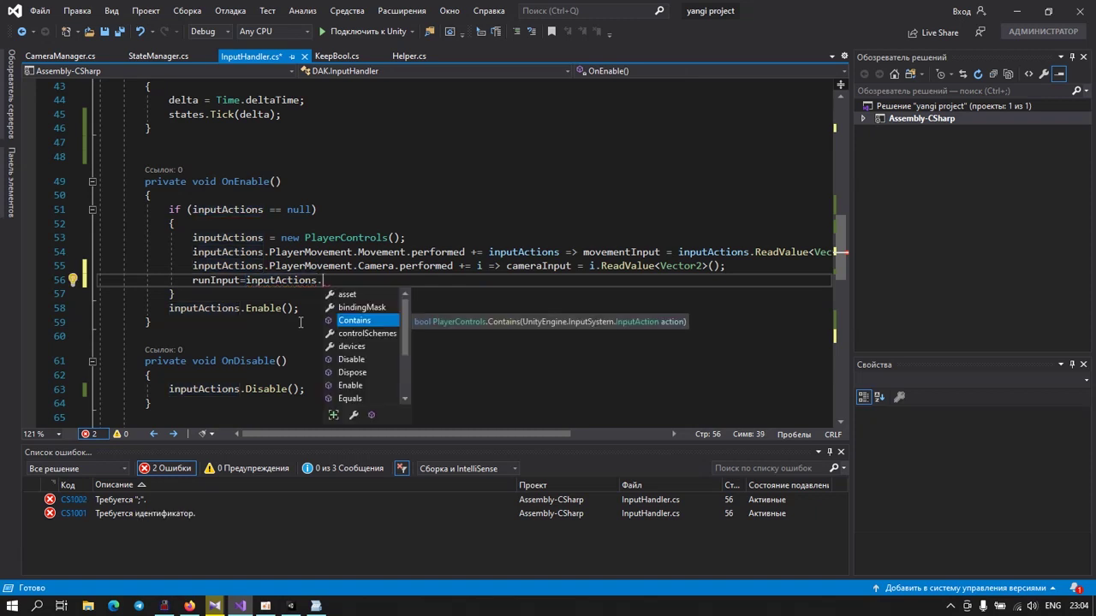
type("pl")
key("Tab")
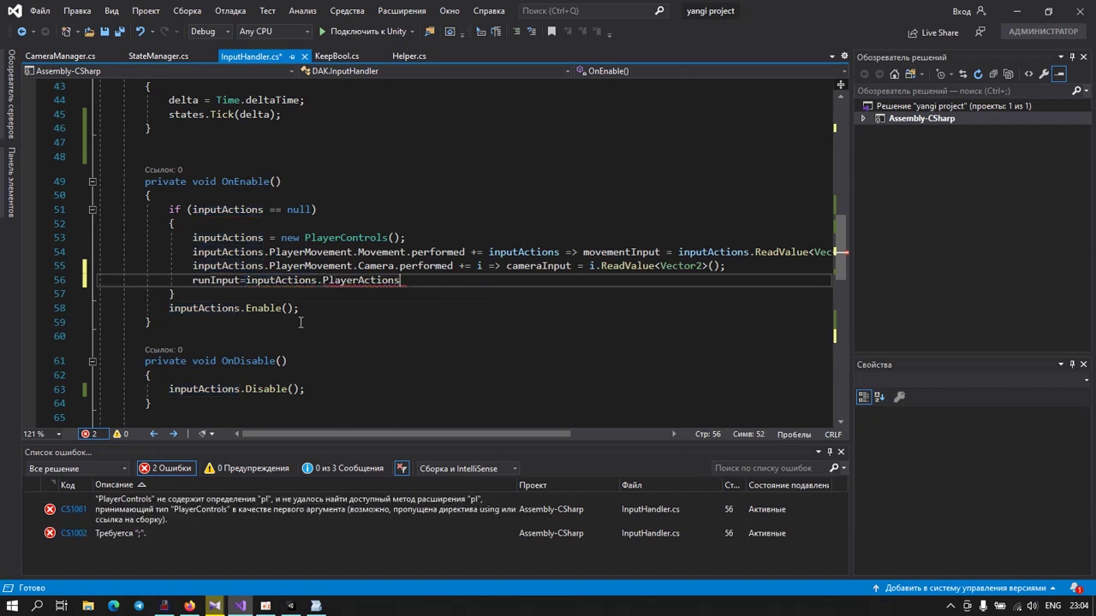
type(".r")
key("Tab")
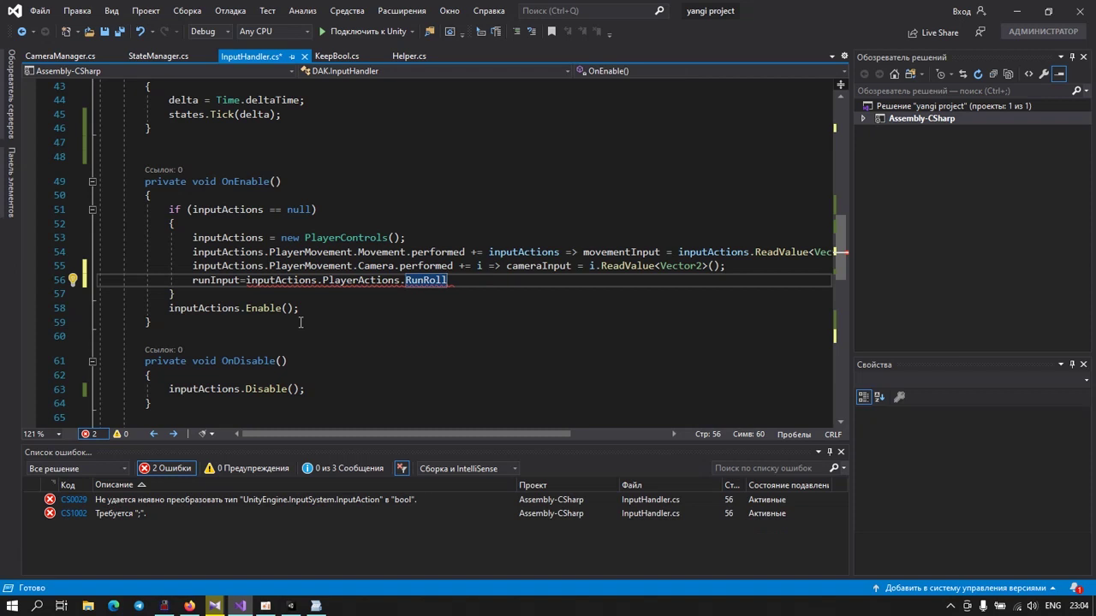
type(".")
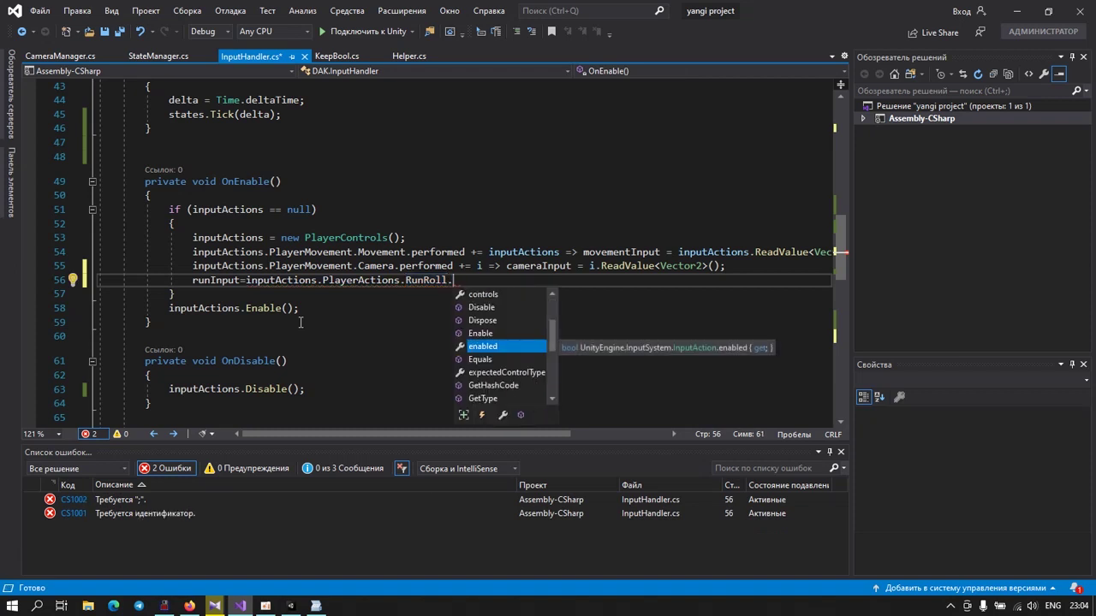
type("ph")
key("Tab")
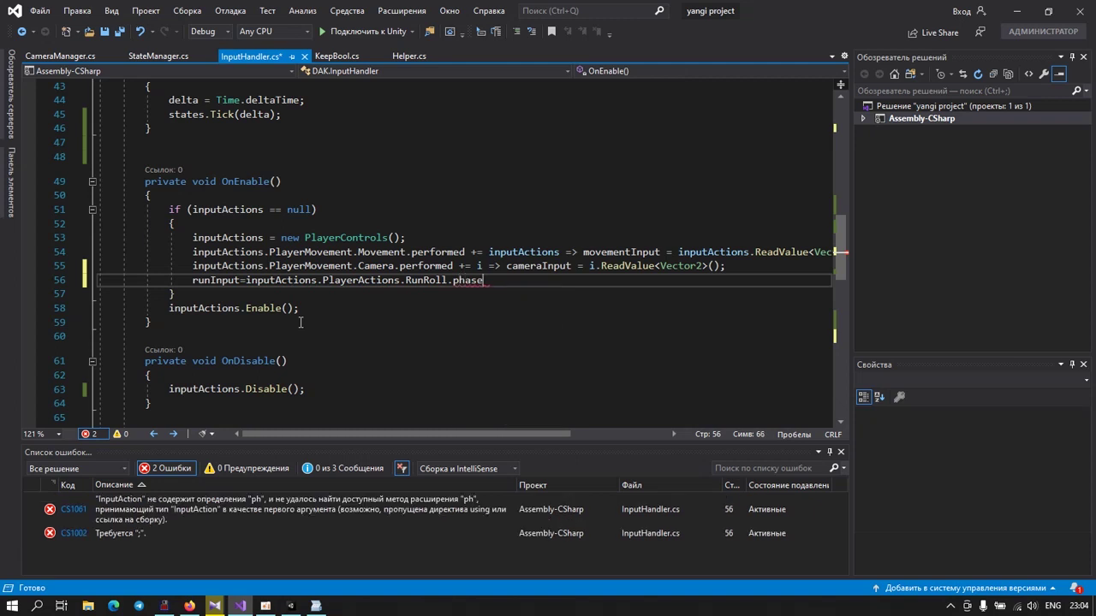
type("==")
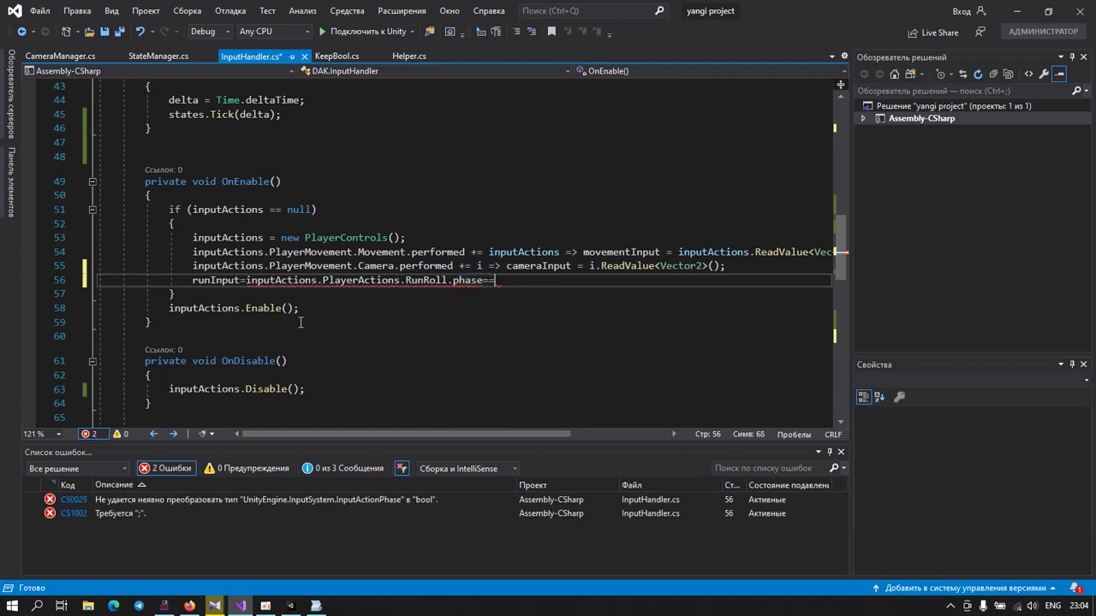
type("Uni")
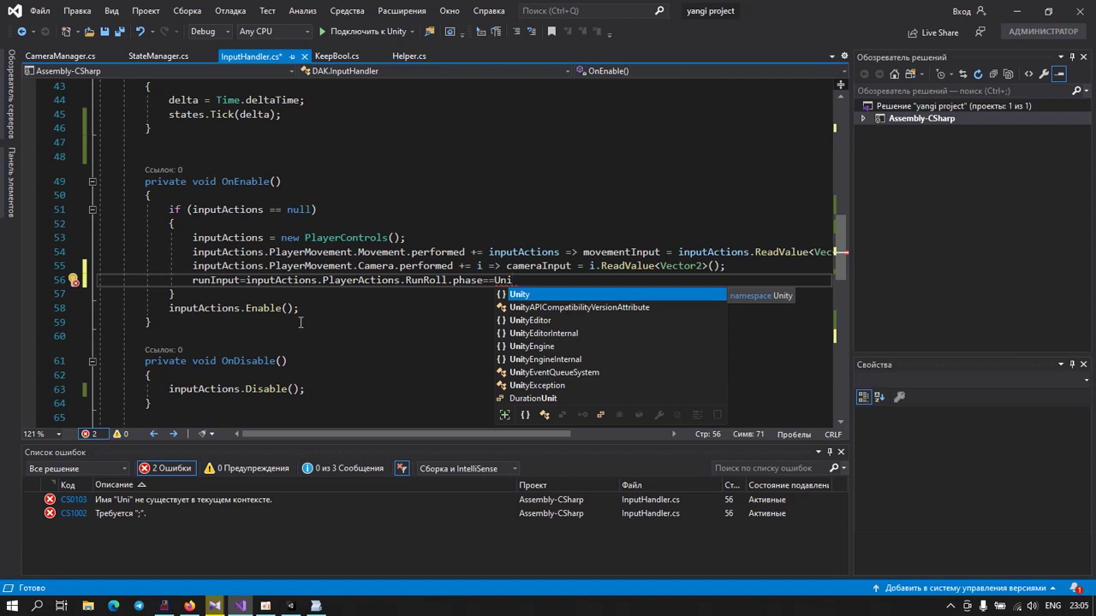
Step: Extend the comparison with the UnityEngine.InputSystem namespace
key("Down")
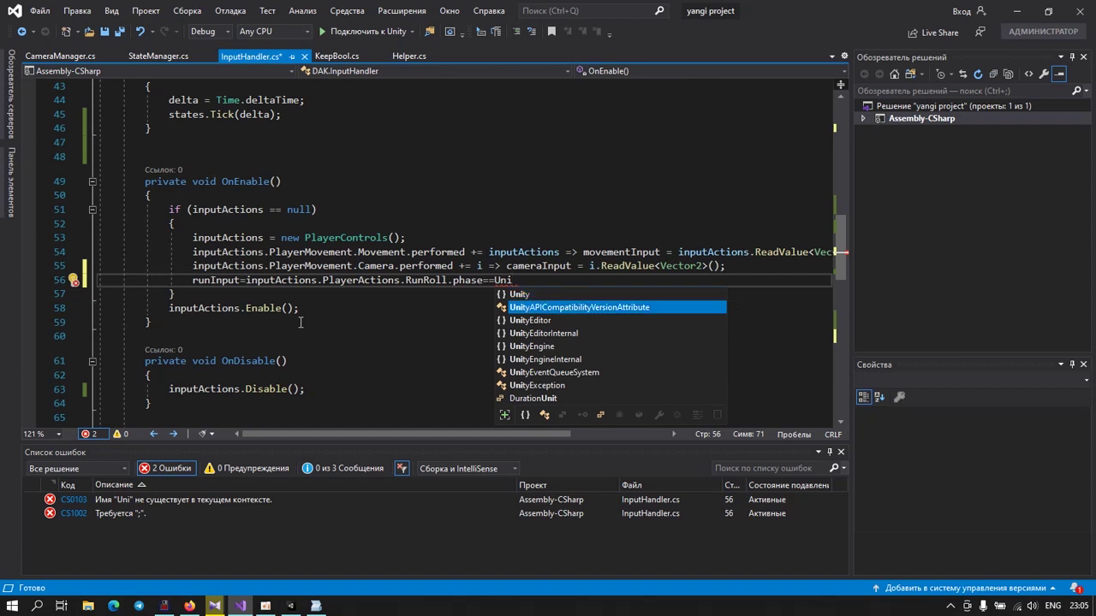
key("Down")
key("Down")
key("Down")
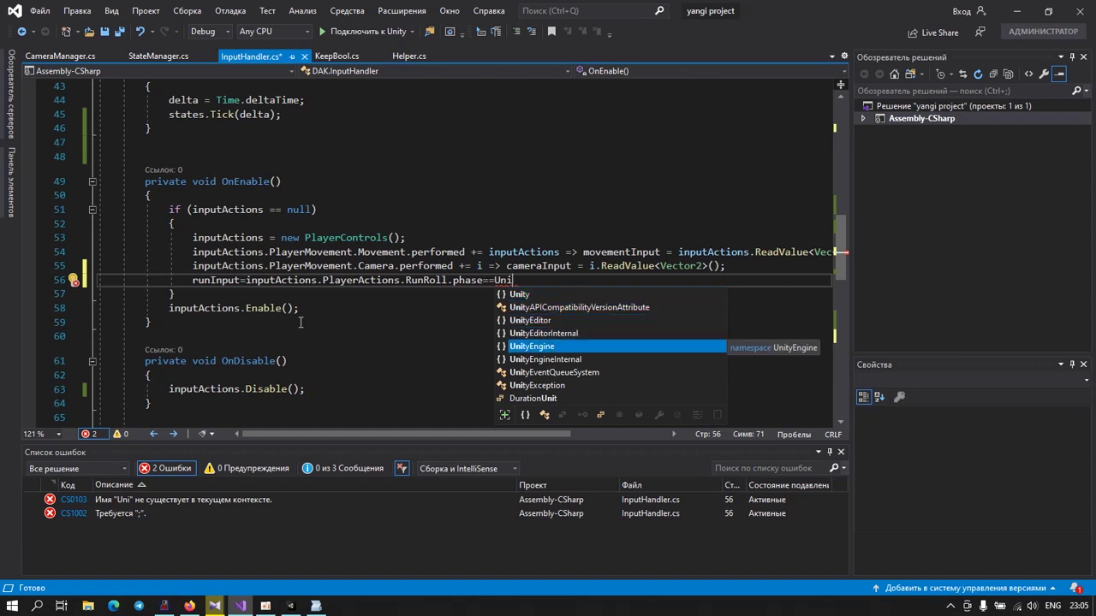
type("tyEngine.")
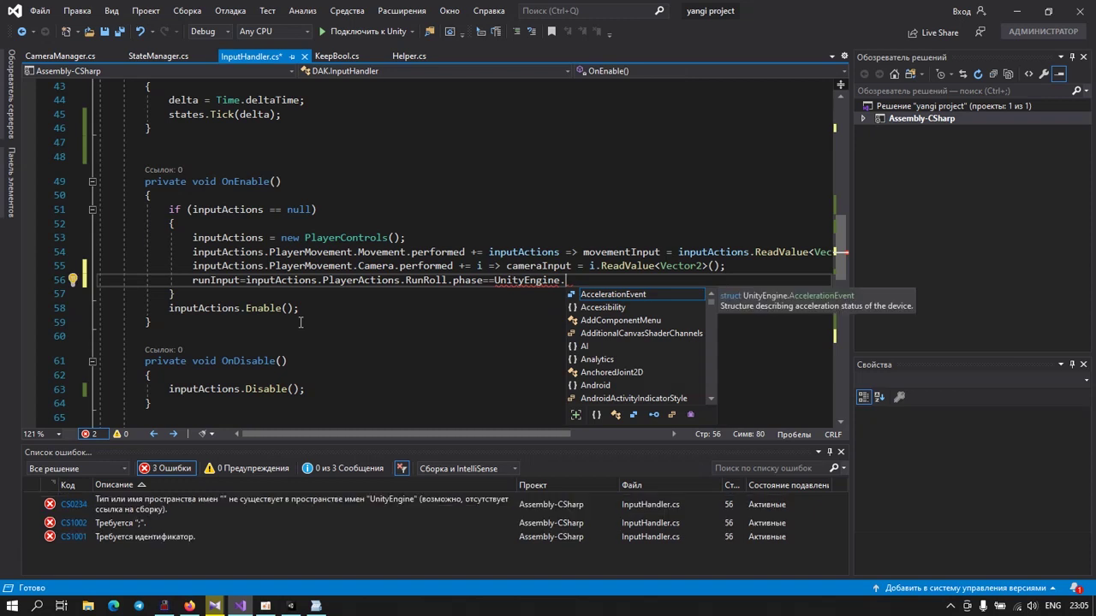
type("Inpu")
key("Down")
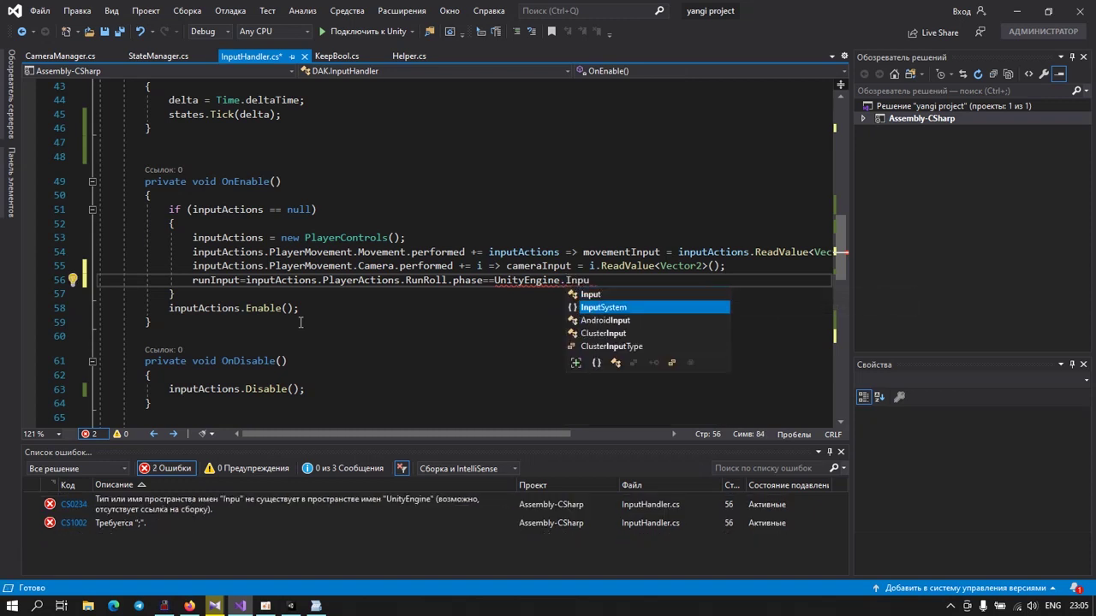
key("Tab")
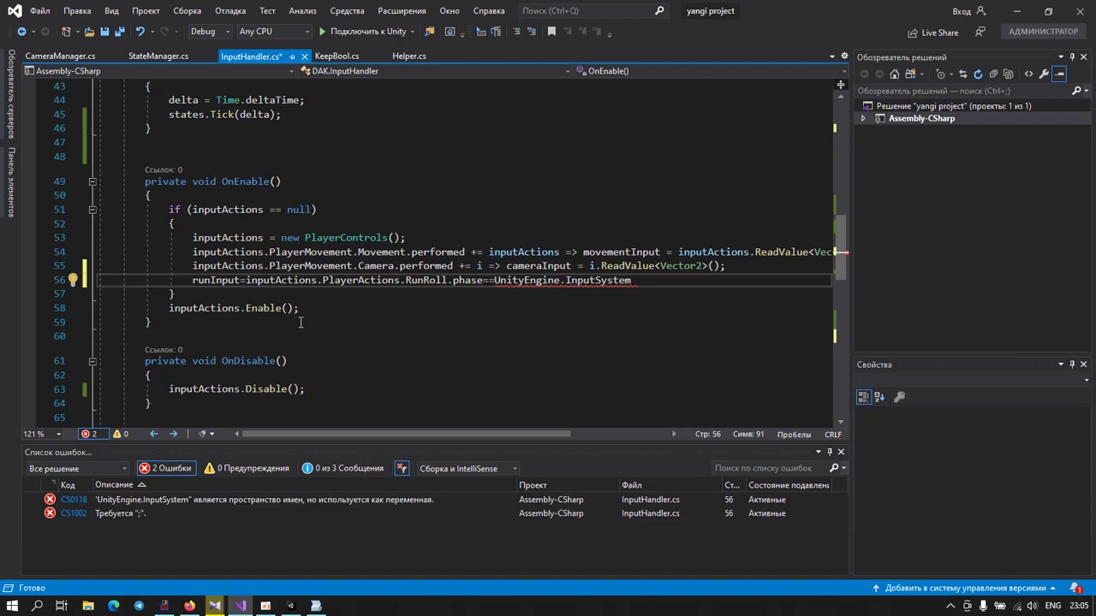
type(".")
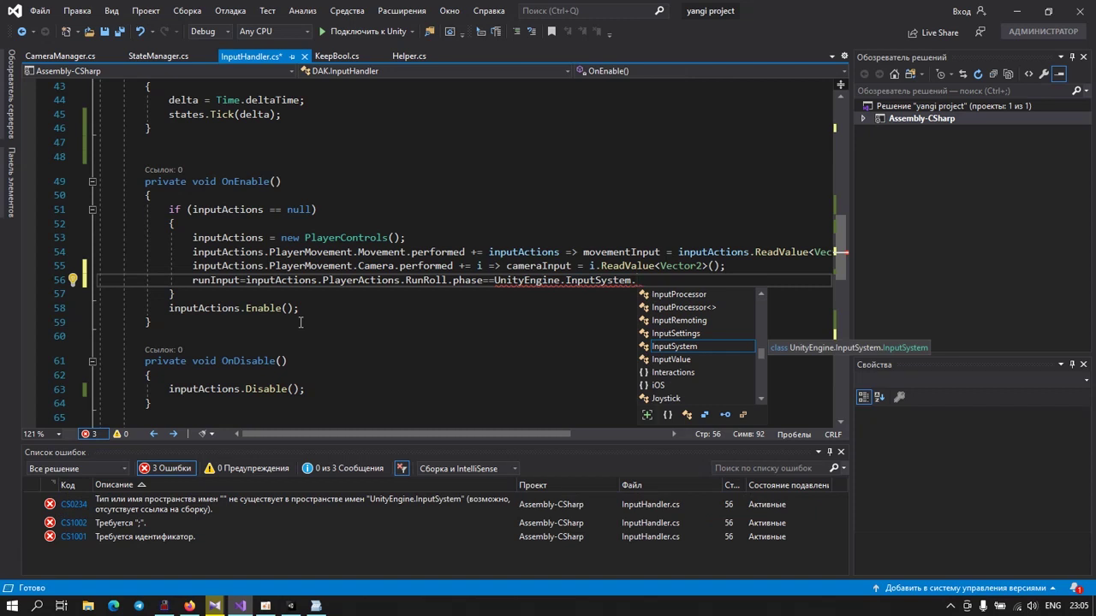
Step: Finish the line with InputActionPhase.Started; so no errors remain
type("I")
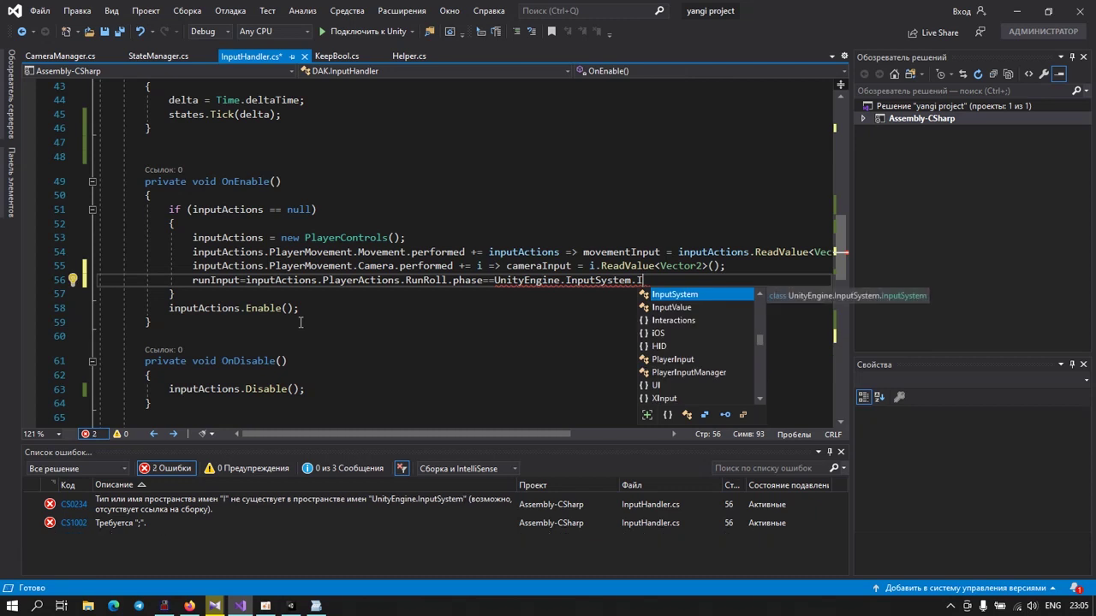
type("nputA")
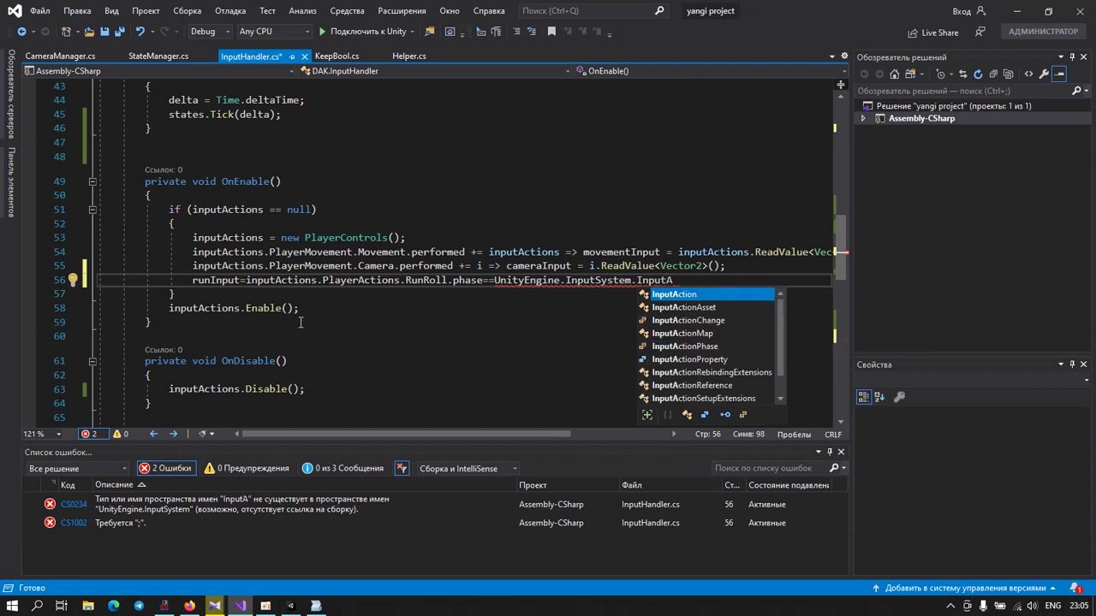
key("Down")
key("Down")
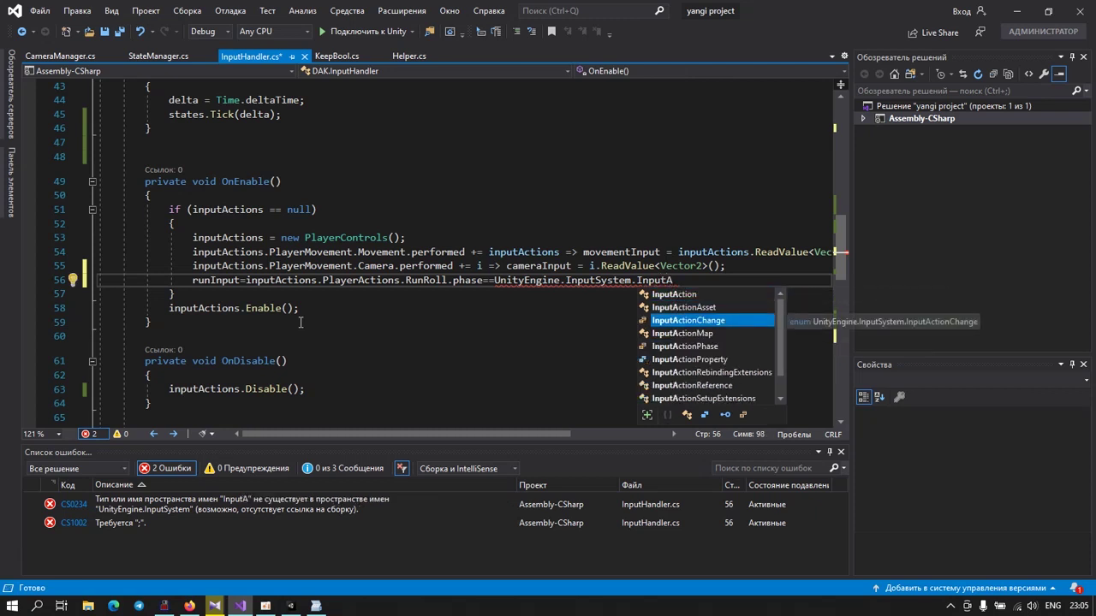
key("Down")
key("Down")
key("Tab")
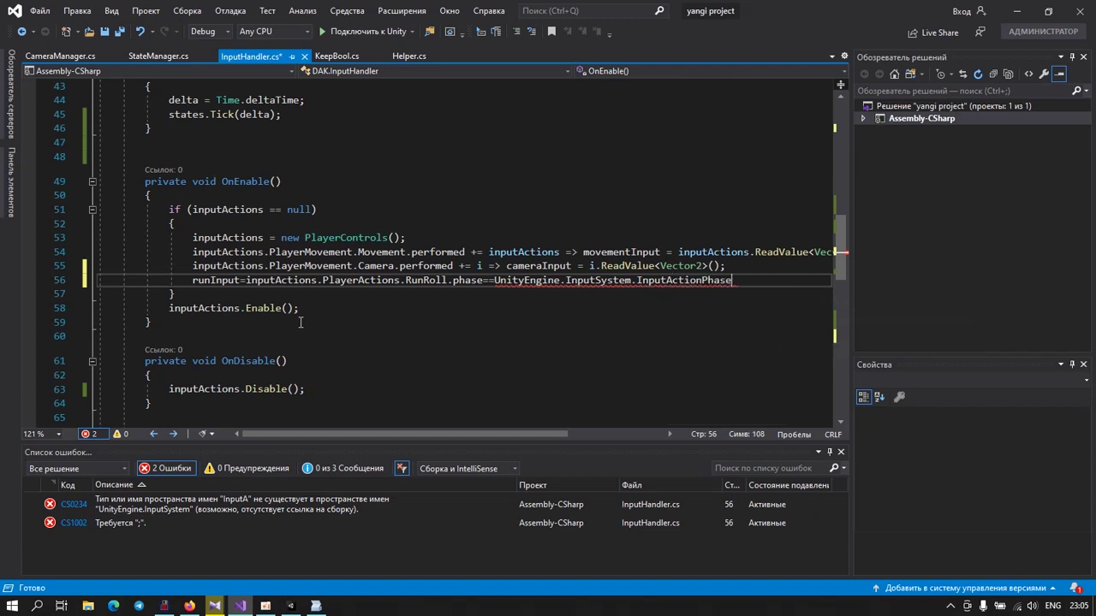
type(".St")
key("Tab")
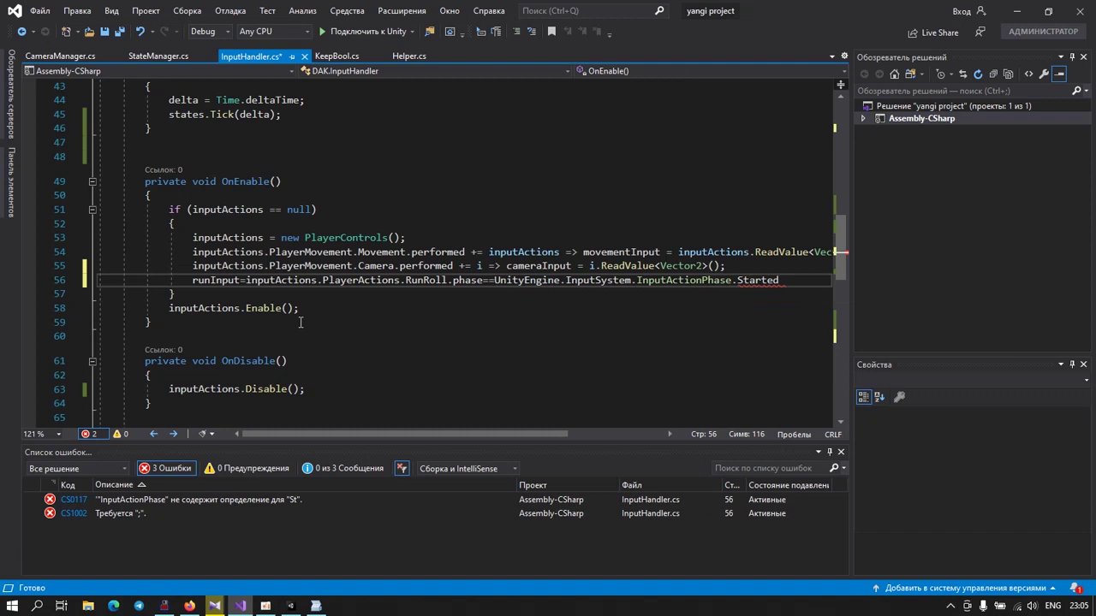
type(";")
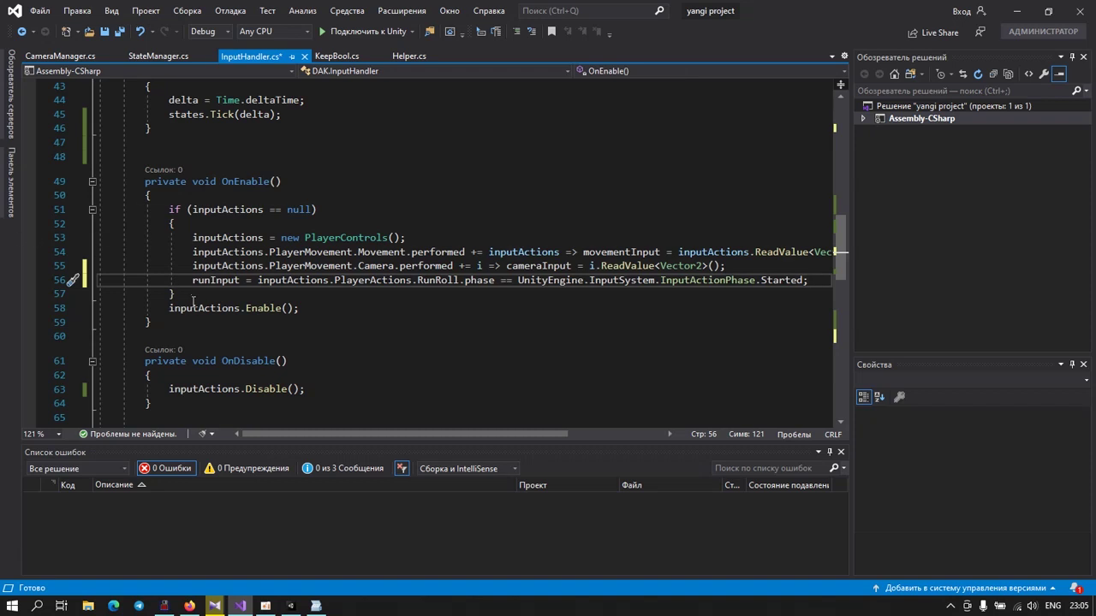
scroll(199, 330, "down", 3)
Step: Cut the runInput RunRoll-phase line from OnEnable and paste it after mouseY in GetInput
scroll(199, 329, "down", 1)
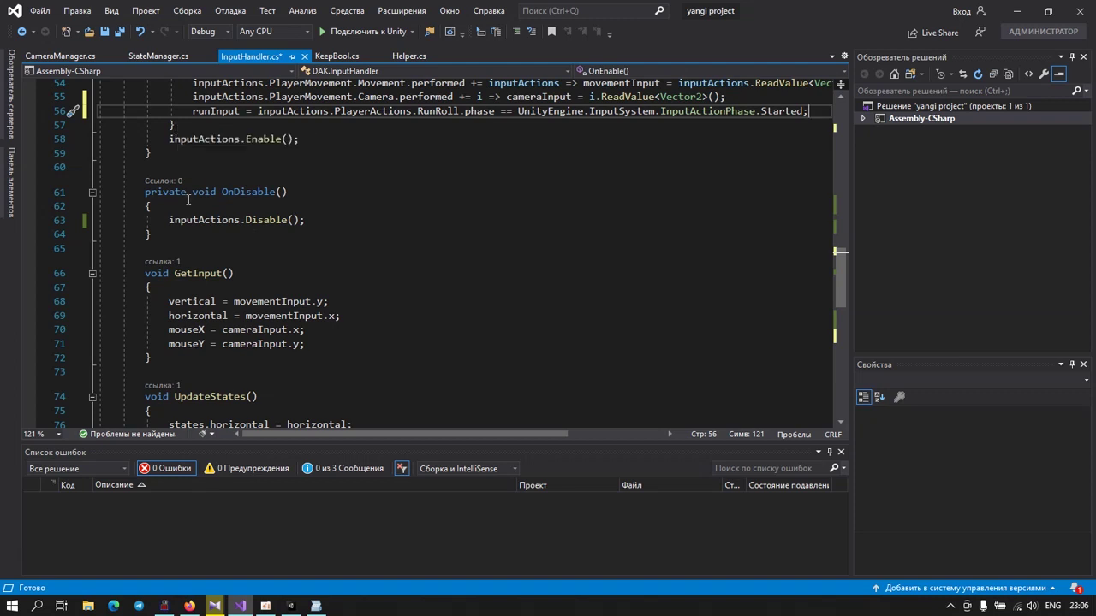
scroll(188, 202, "down", 2)
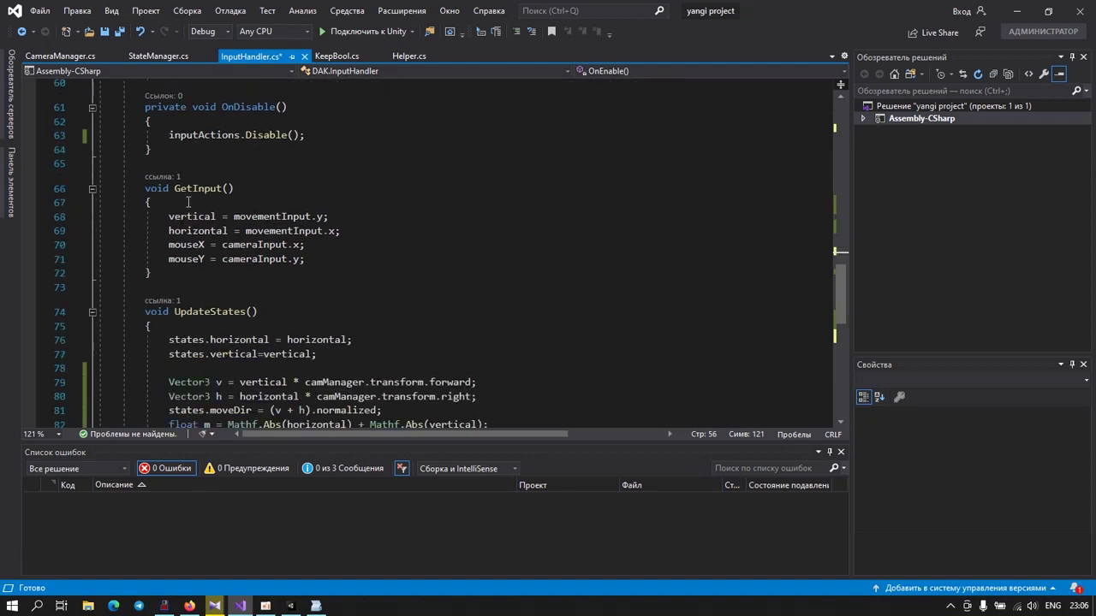
scroll(187, 203, "up", 2)
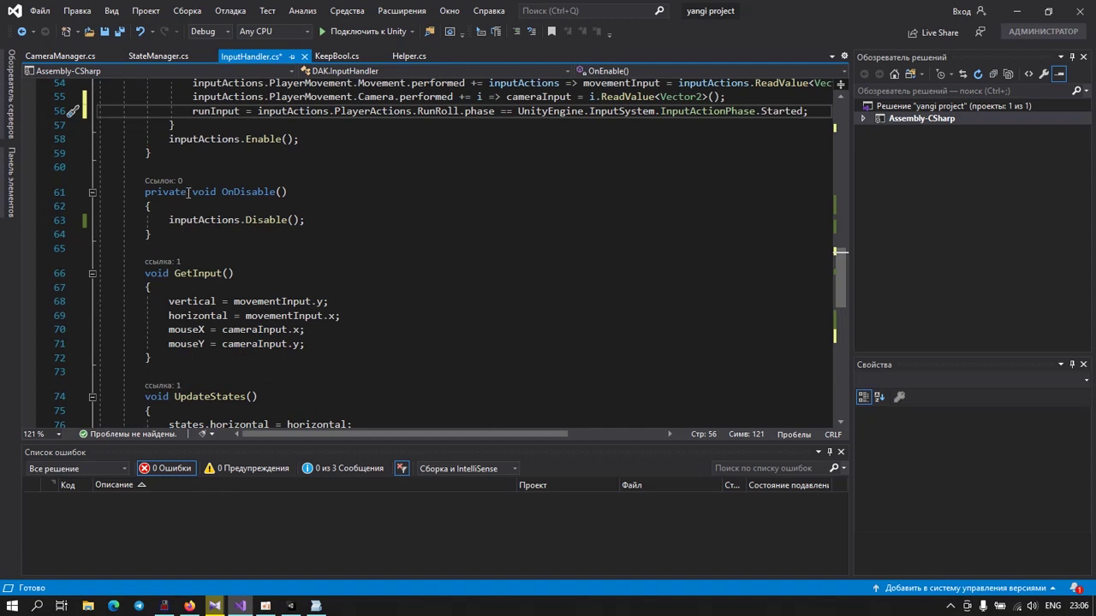
left_click(53, 112)
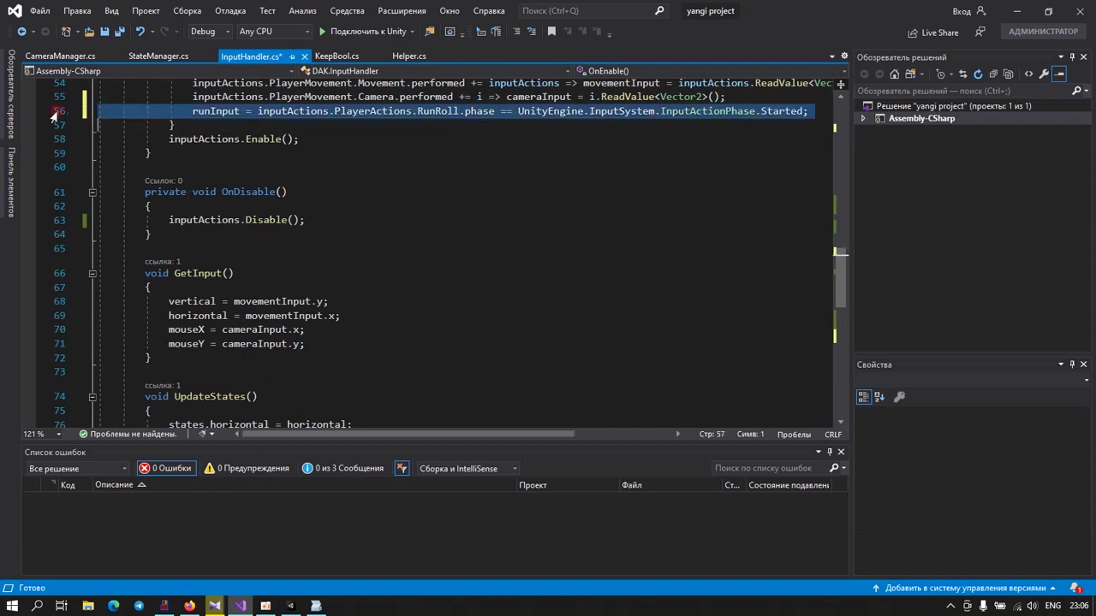
key("Delete")
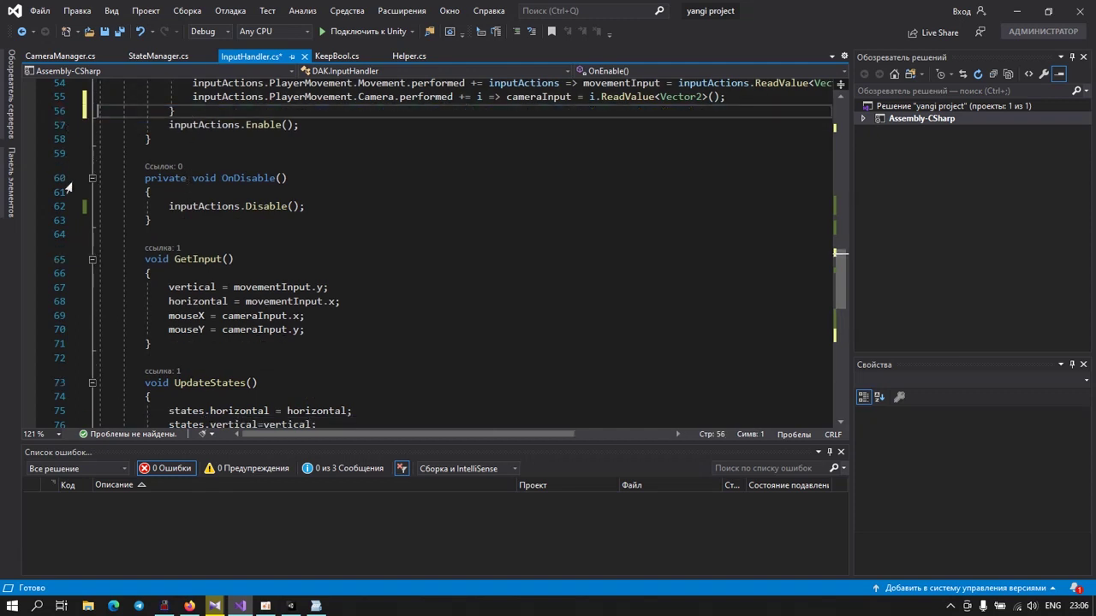
left_click(105, 333)
left_click(102, 341)
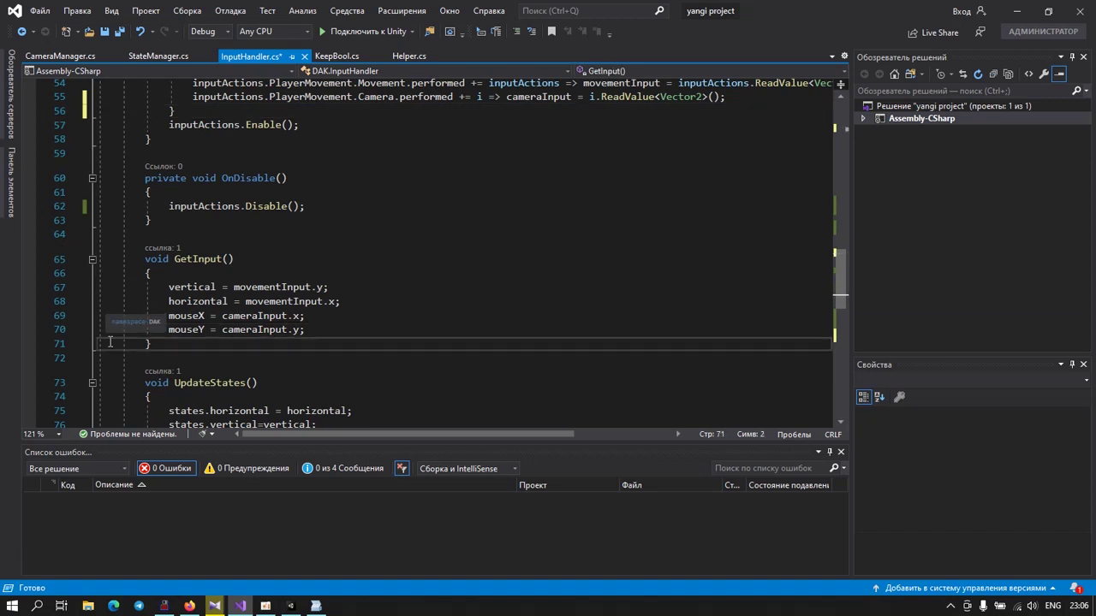
type("runInput = inputActions.PlayerActions.RunRoll.phase == UnityEngine.InputSystem.InputActionPhase.Started;")
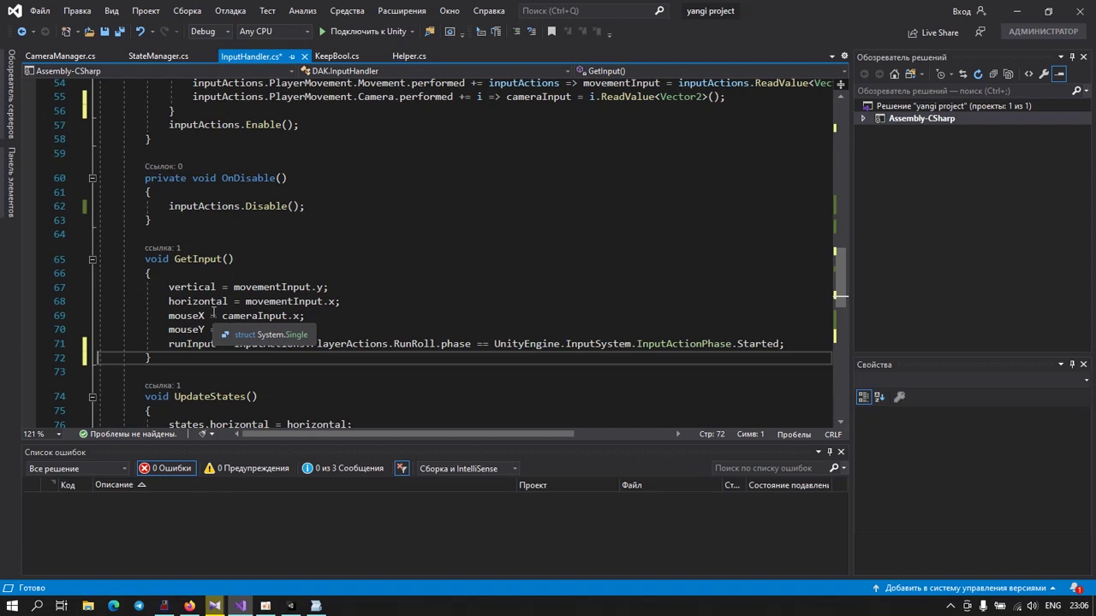
Step: Inside UpdateStates' if (runInput) block, add rollInputTimer += delta;
scroll(213, 313, "down", 2)
scroll(213, 313, "down", 2)
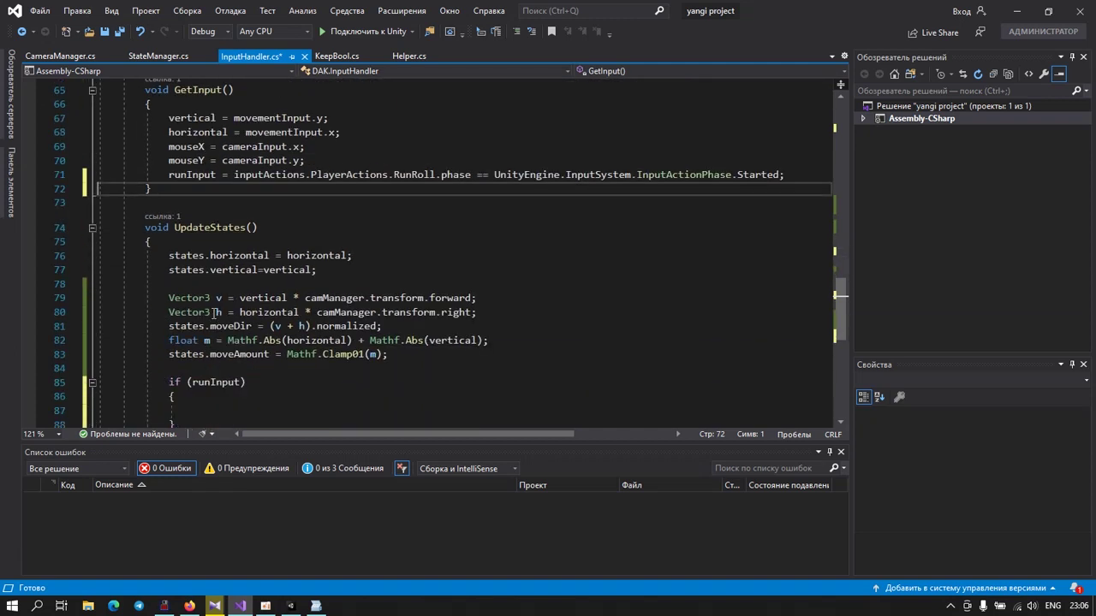
scroll(213, 314, "down", 3)
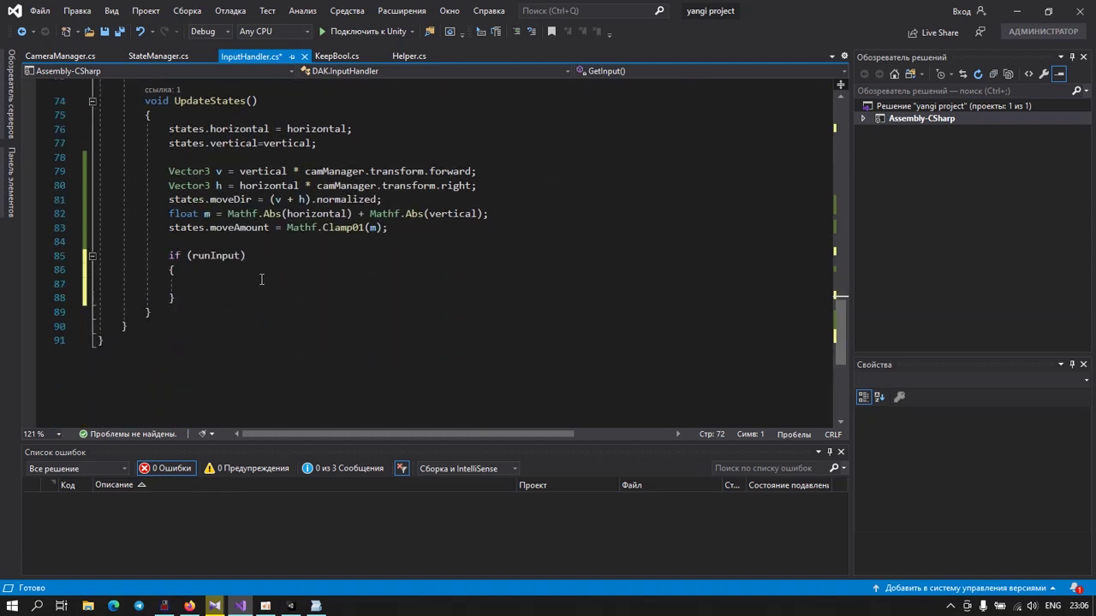
scroll(261, 280, "up", 1)
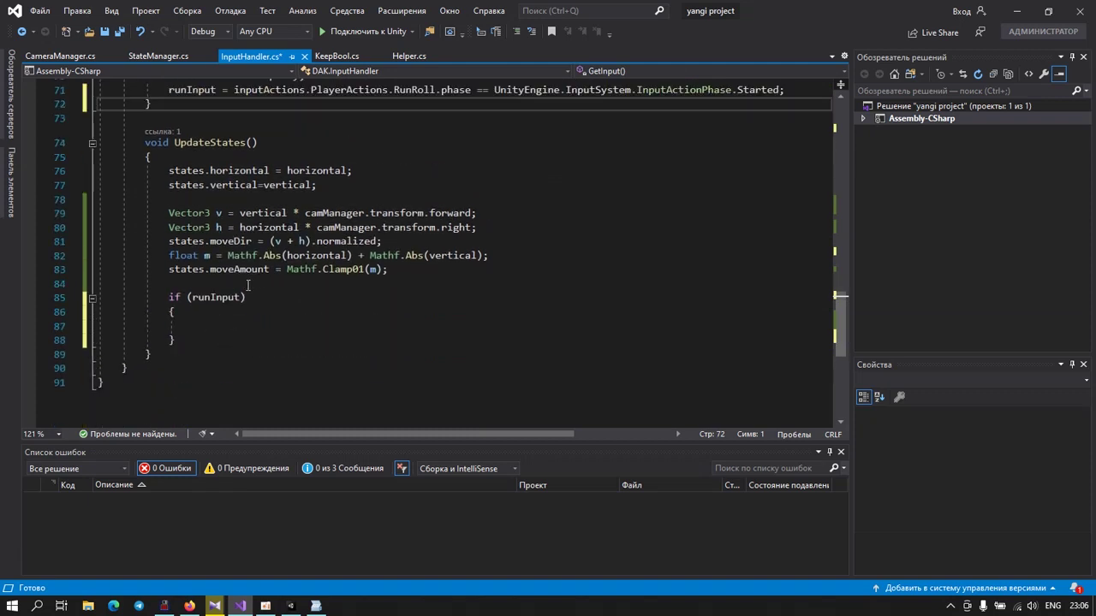
scroll(216, 313, "up", 2)
scroll(216, 314, "down", 2)
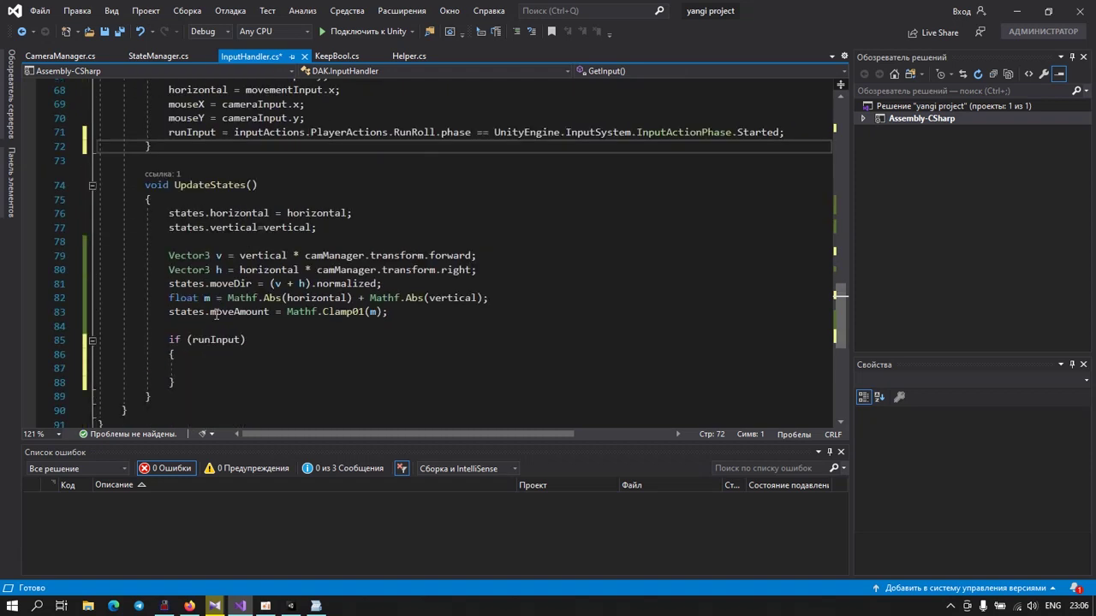
left_click(192, 373)
key("Tab")
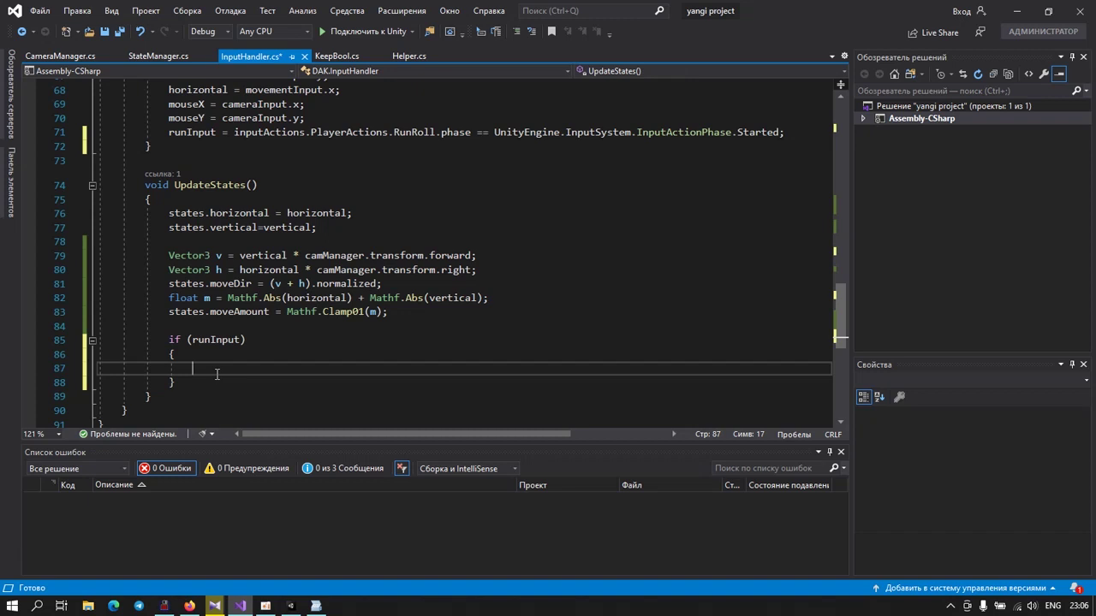
type("if")
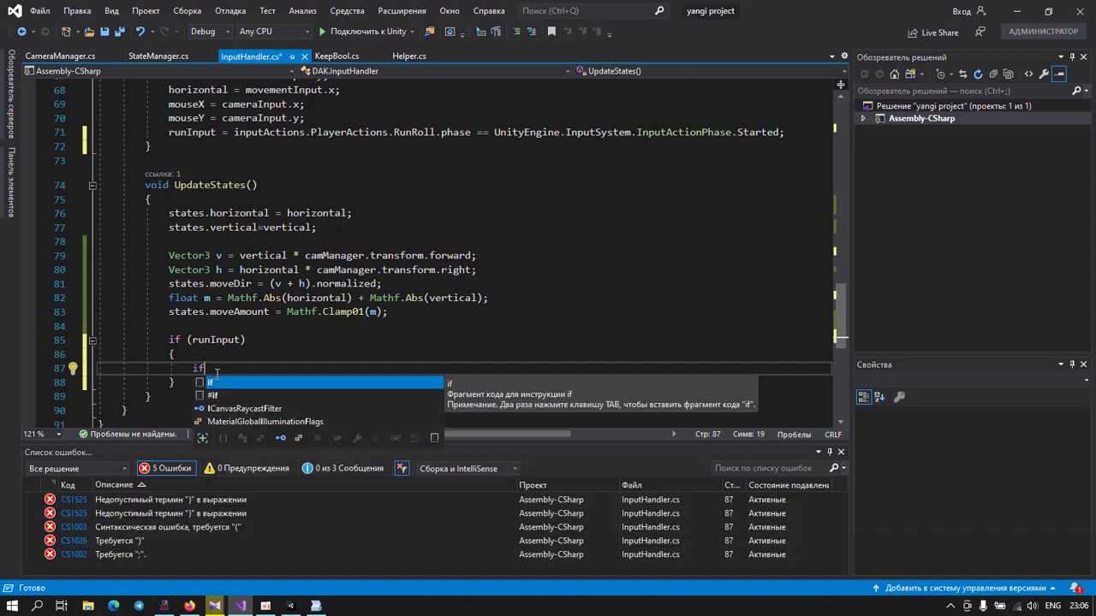
type("(")
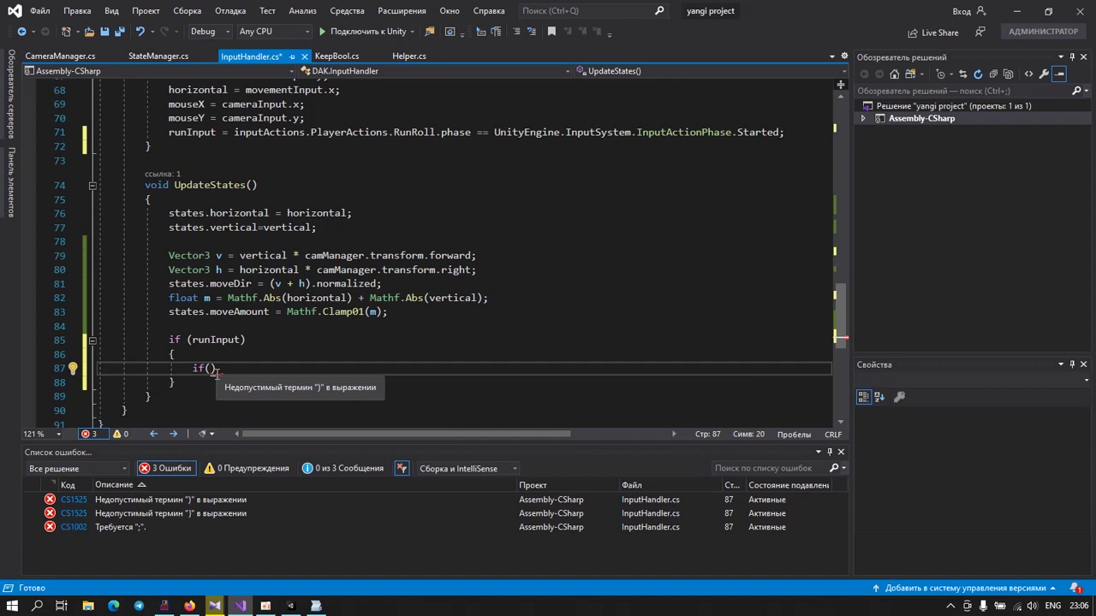
key("BackSpace")
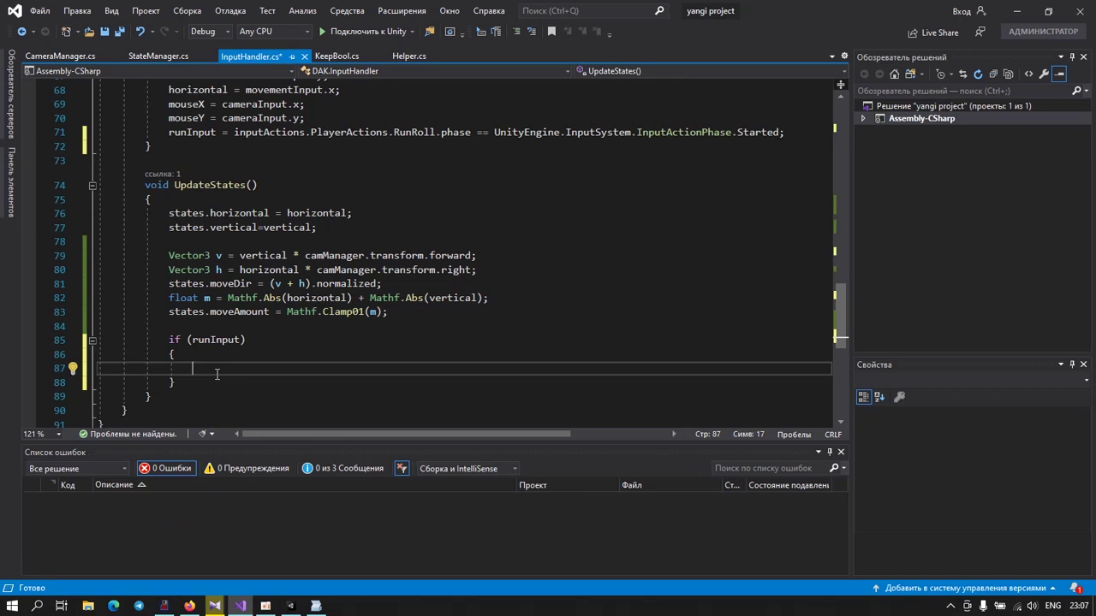
type("ru")
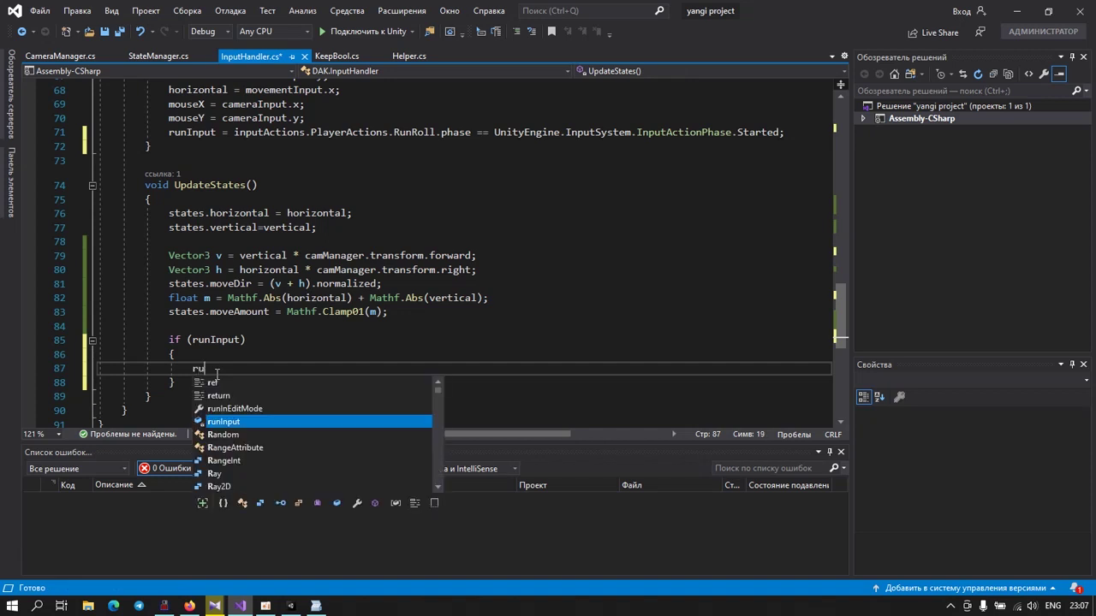
type("n")
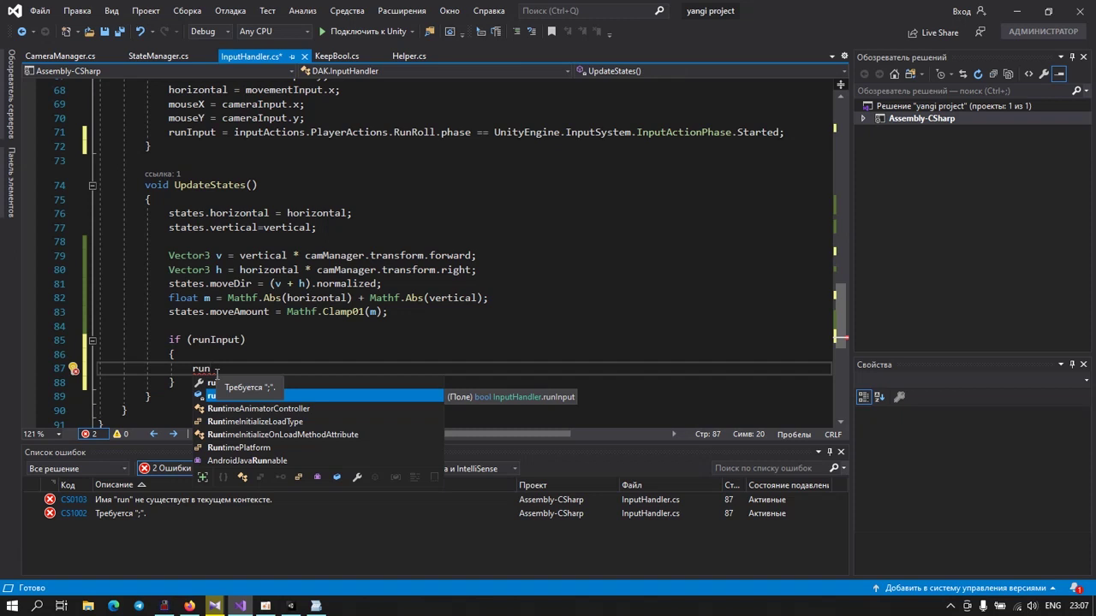
key("BackSpace")
key("BackSpace")
key("BackSpace")
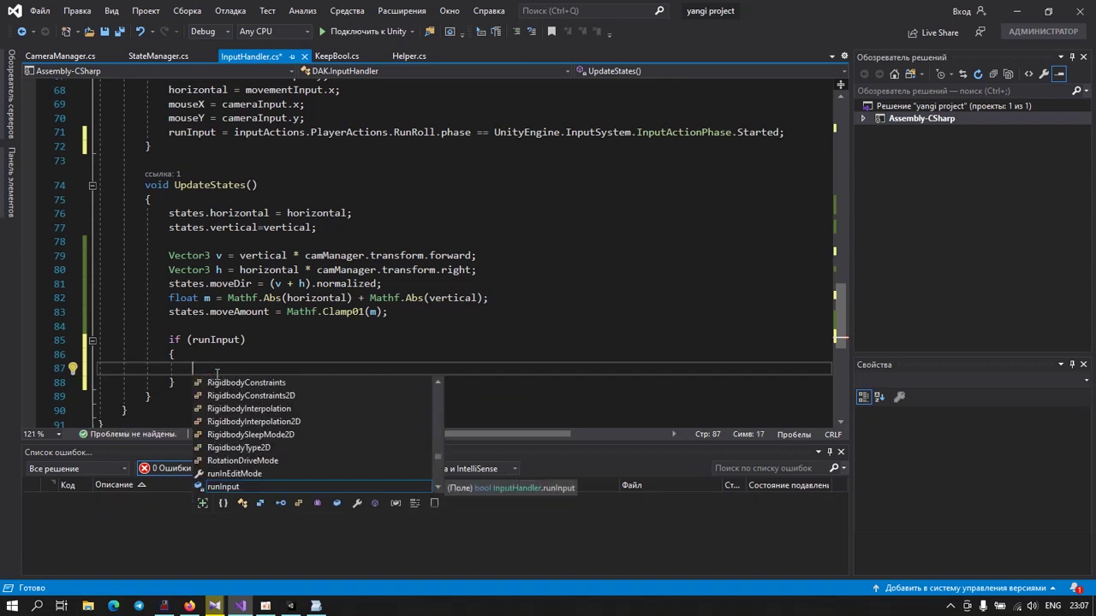
type("roll")
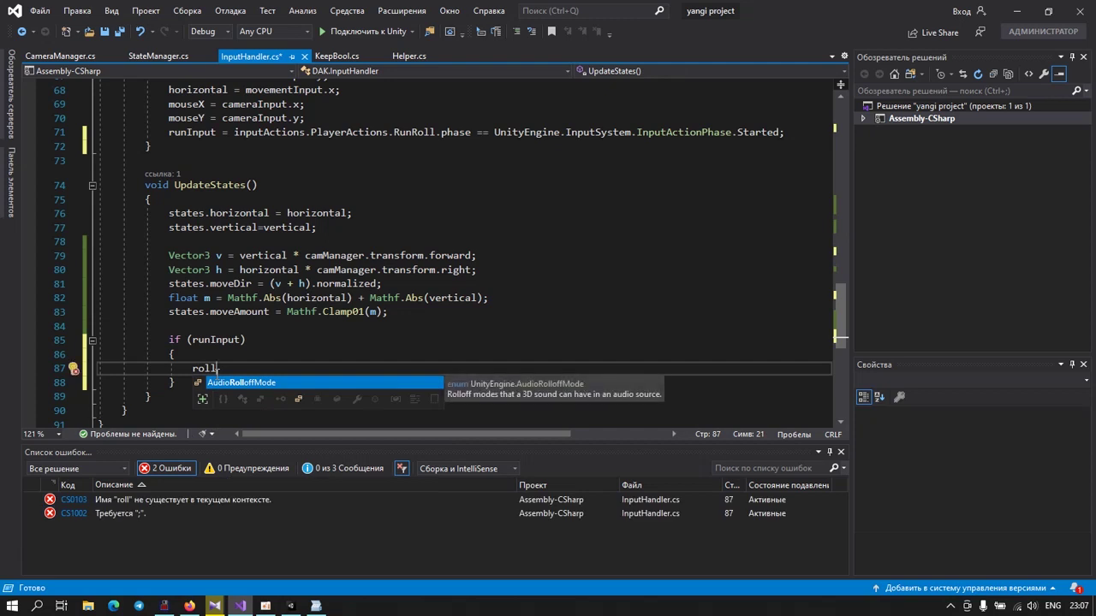
type("InputT")
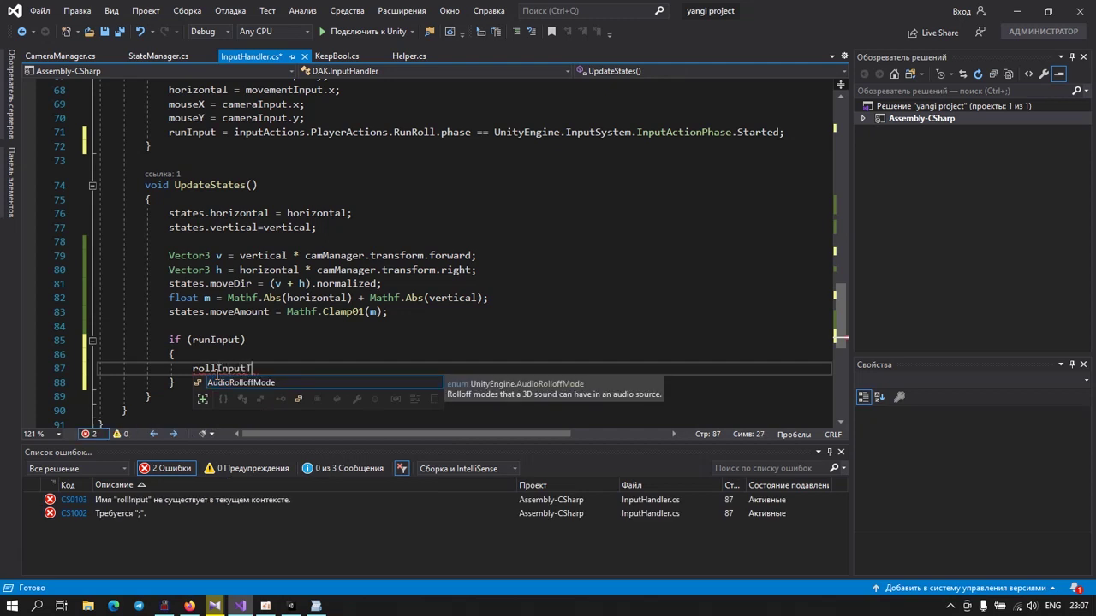
type("imer")
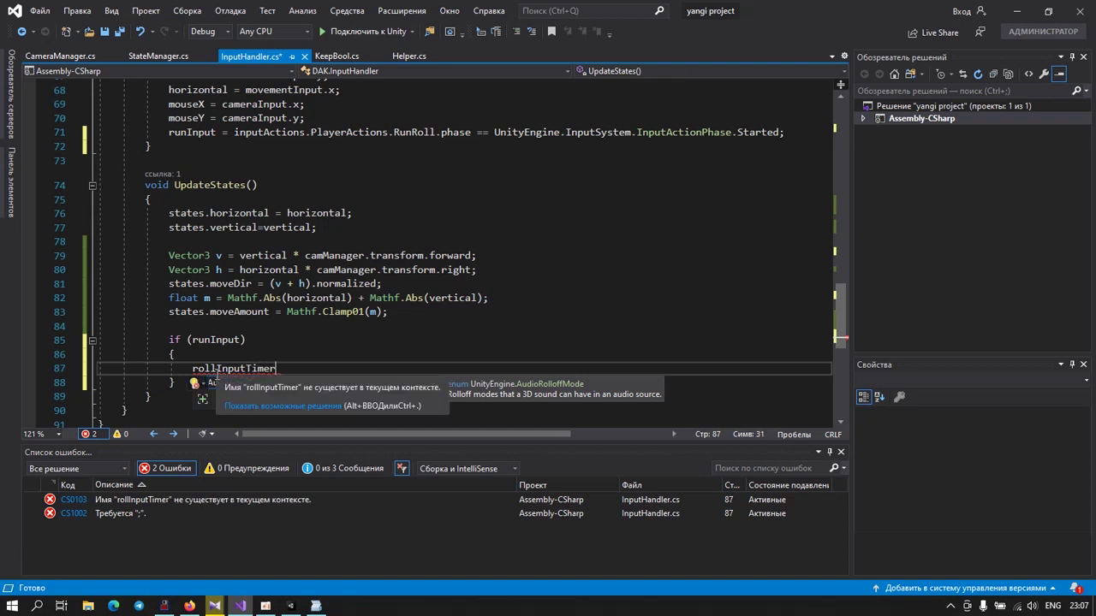
type("+=")
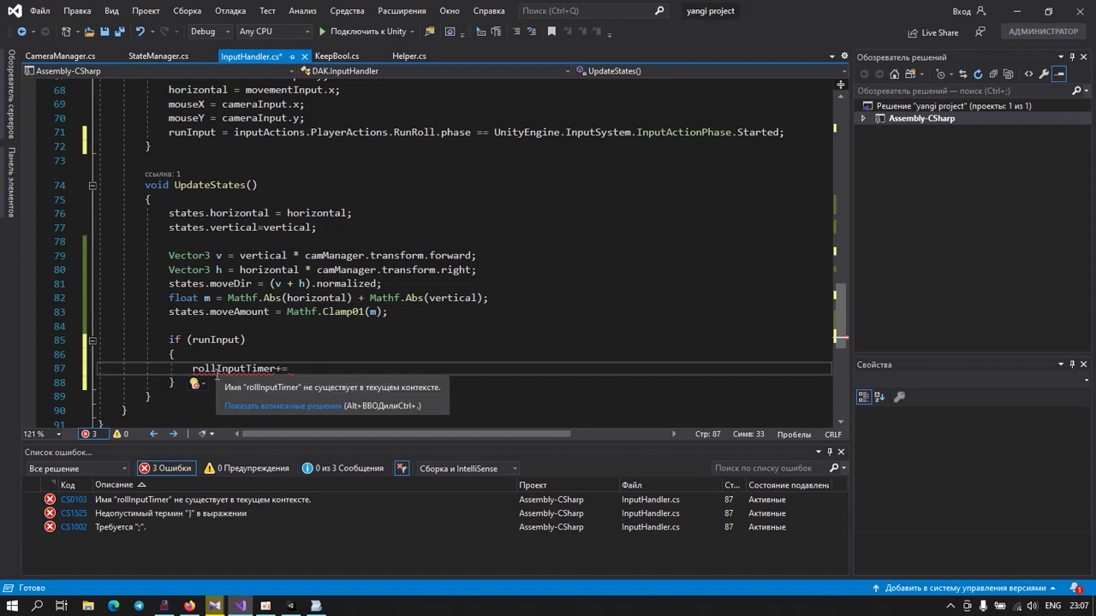
type("de")
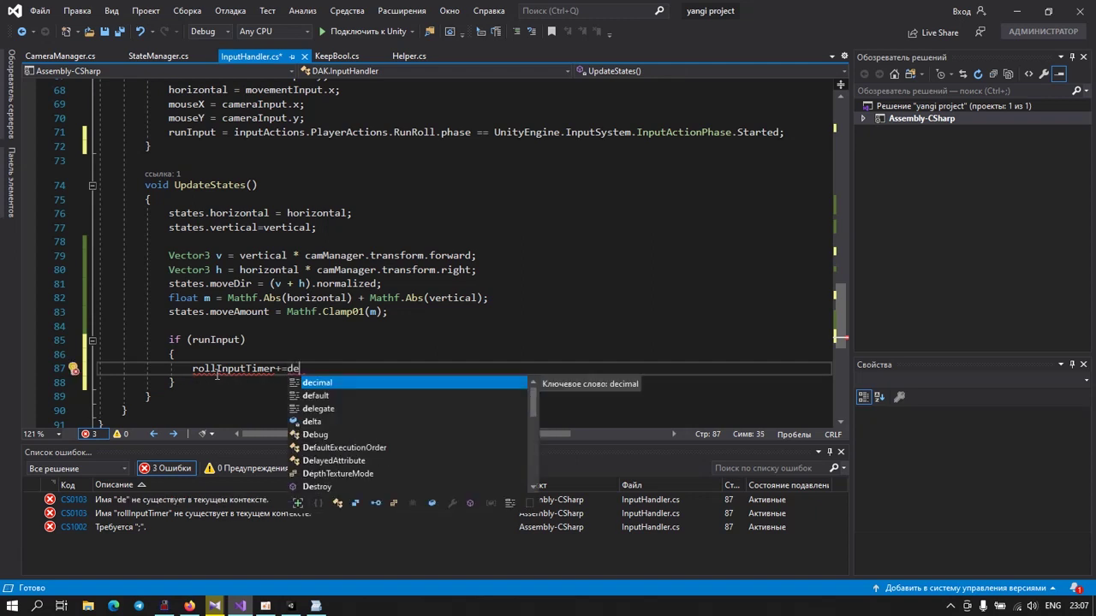
type("lt")
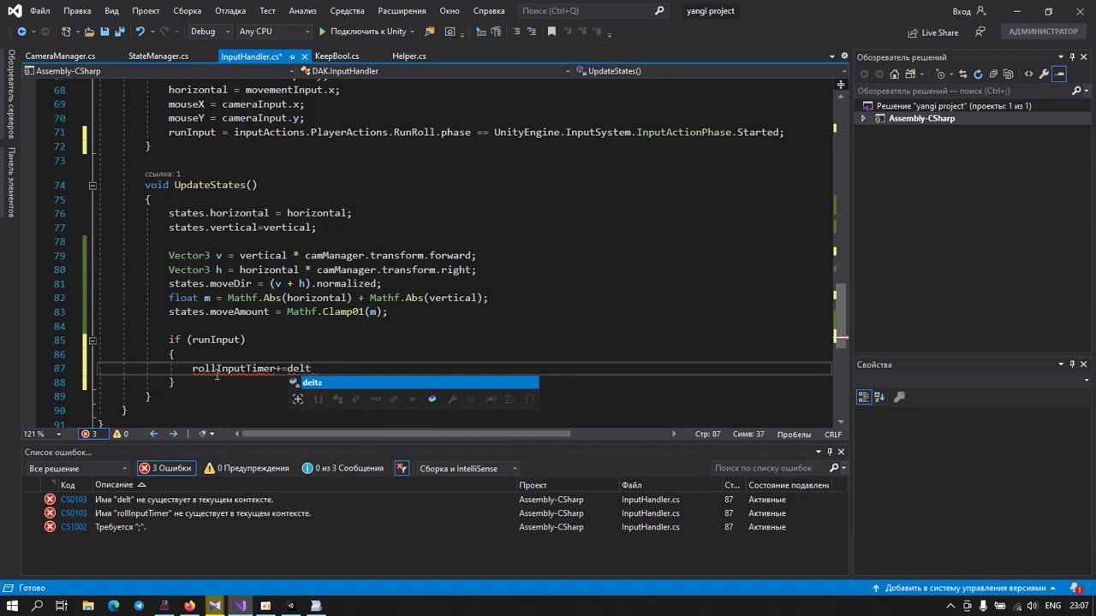
key("Tab")
type(";")
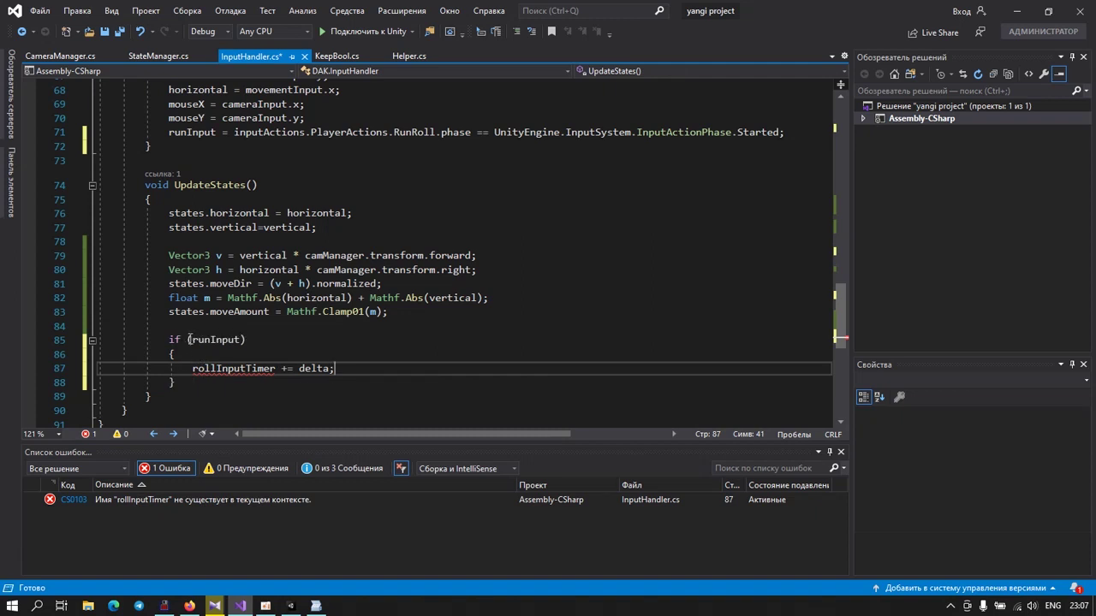
Step: Add the field float rollInputTimer; after the delta declaration
scroll(188, 339, "up", 3)
scroll(188, 339, "up", 3)
scroll(188, 339, "up", 3)
scroll(189, 337, "up", 4)
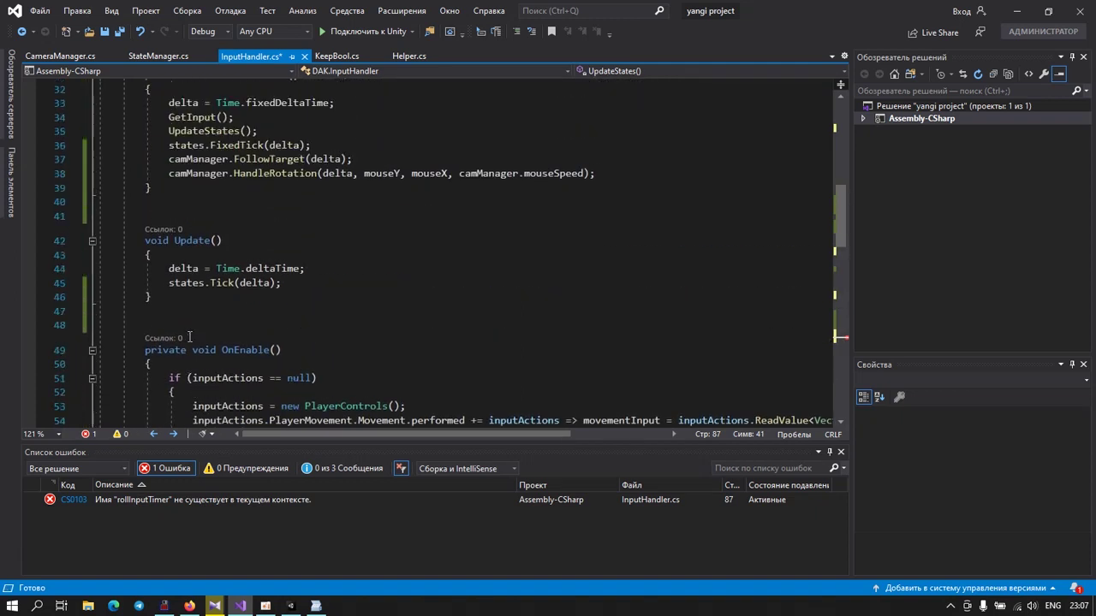
scroll(188, 337, "up", 1)
scroll(188, 337, "up", 6)
scroll(188, 337, "up", 4)
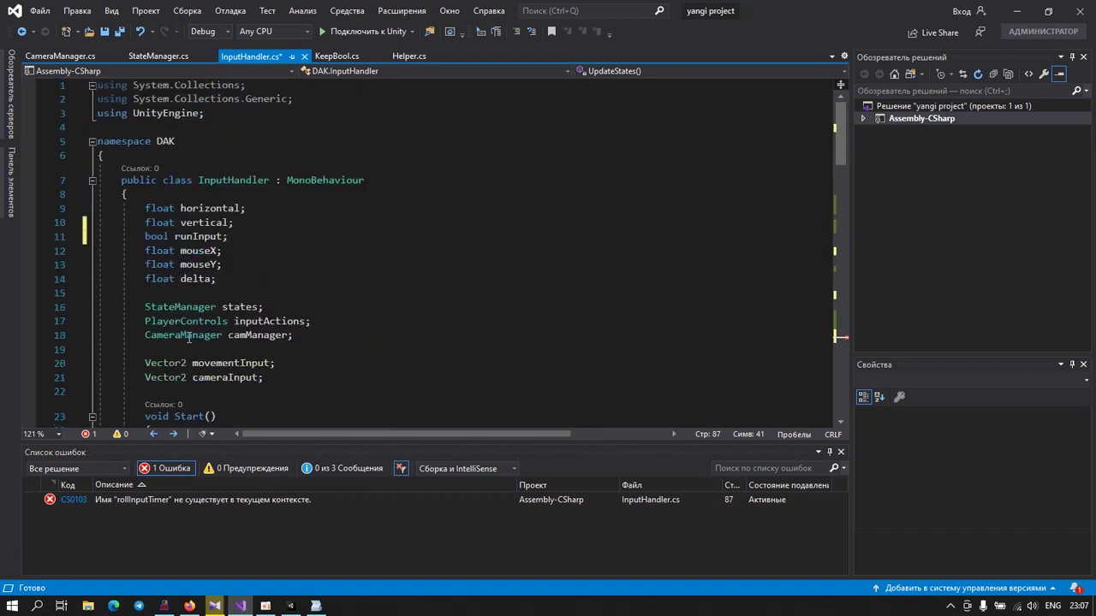
left_click(161, 291)
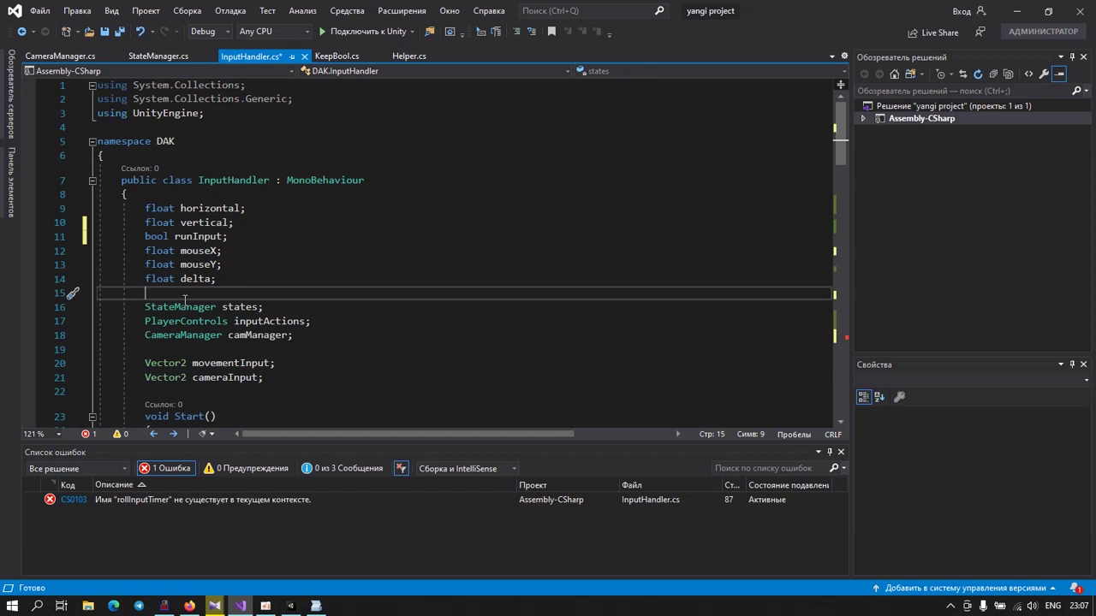
type("floa")
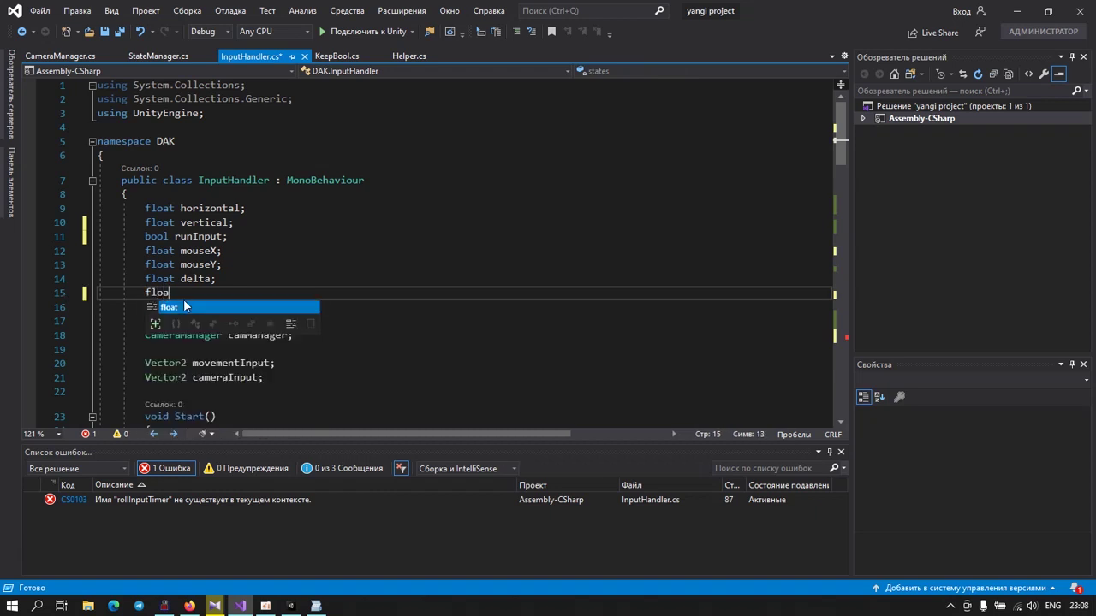
type("t roll")
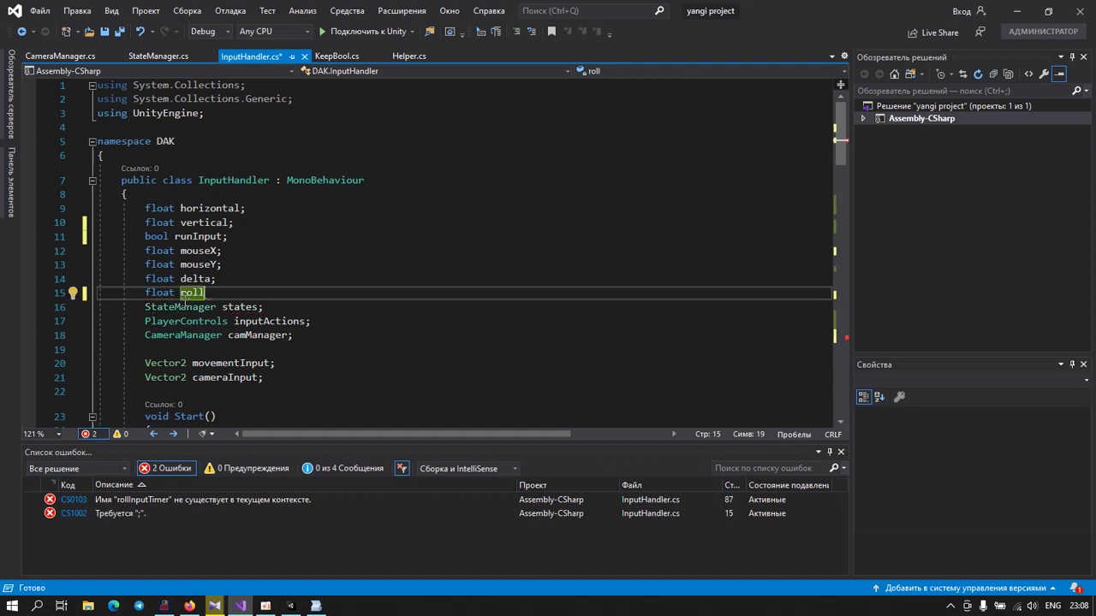
type("InputT")
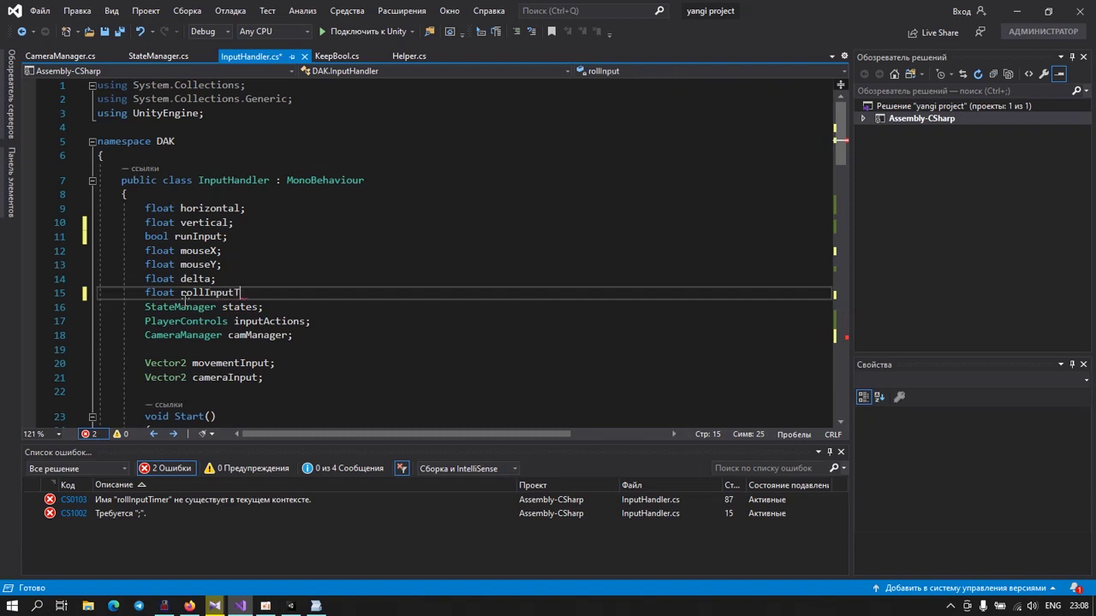
type("imer")
type(";")
key("Return")
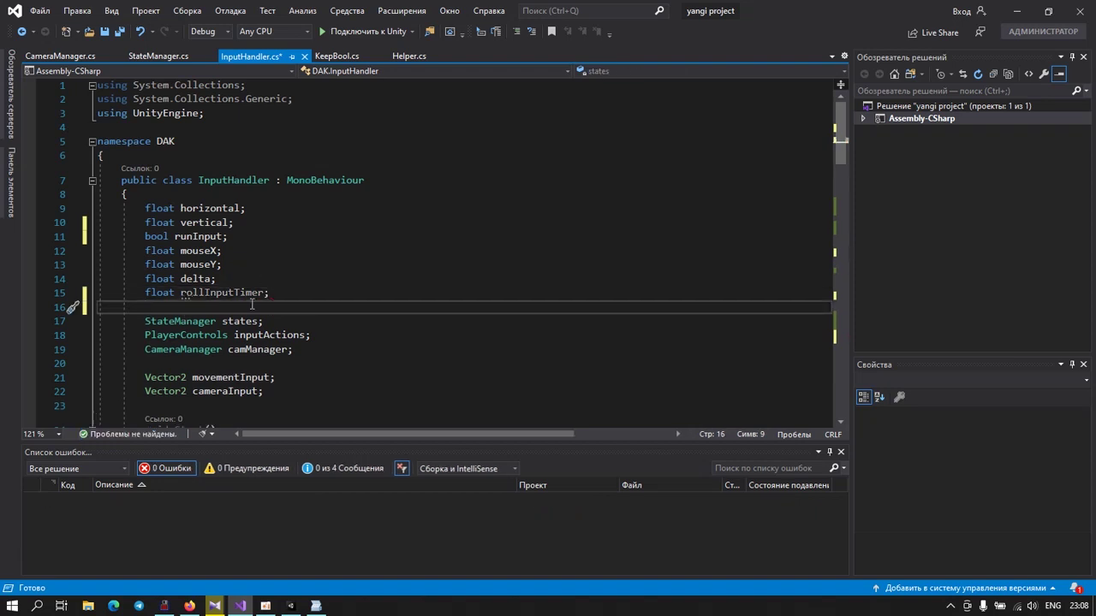
Step: Add run = true; after the rollInputTimer increment inside the if (runInput) block
scroll(252, 304, "down", 1)
scroll(251, 304, "down", 5)
scroll(252, 304, "down", 5)
scroll(252, 304, "down", 2)
scroll(250, 304, "down", 3)
scroll(250, 304, "down", 2)
scroll(250, 304, "down", 1)
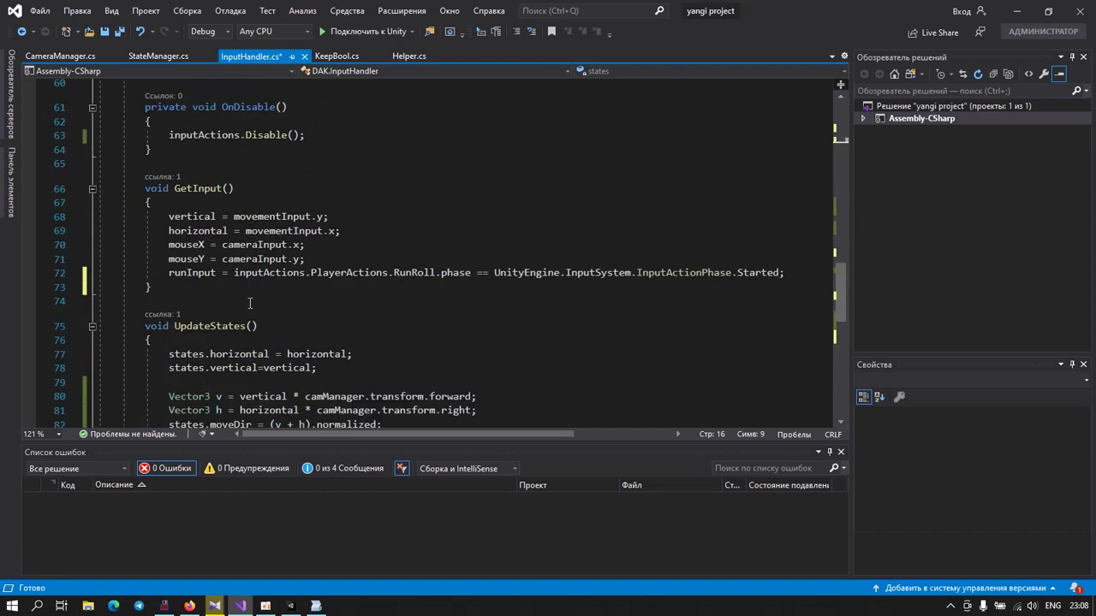
scroll(250, 304, "down", 3)
scroll(250, 304, "down", 2)
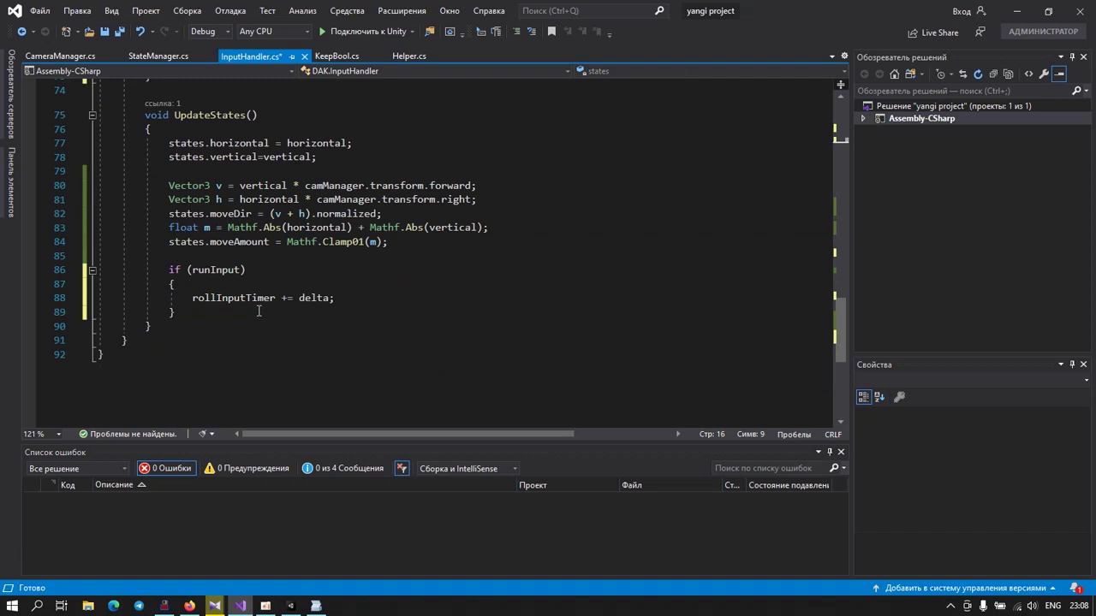
left_click(342, 300)
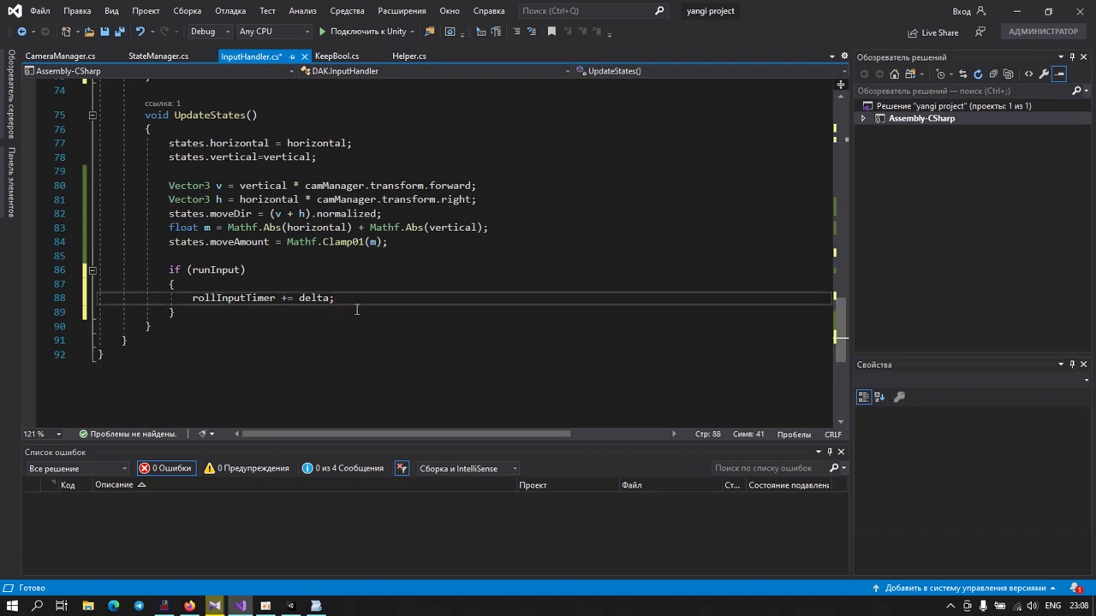
left_click(187, 315)
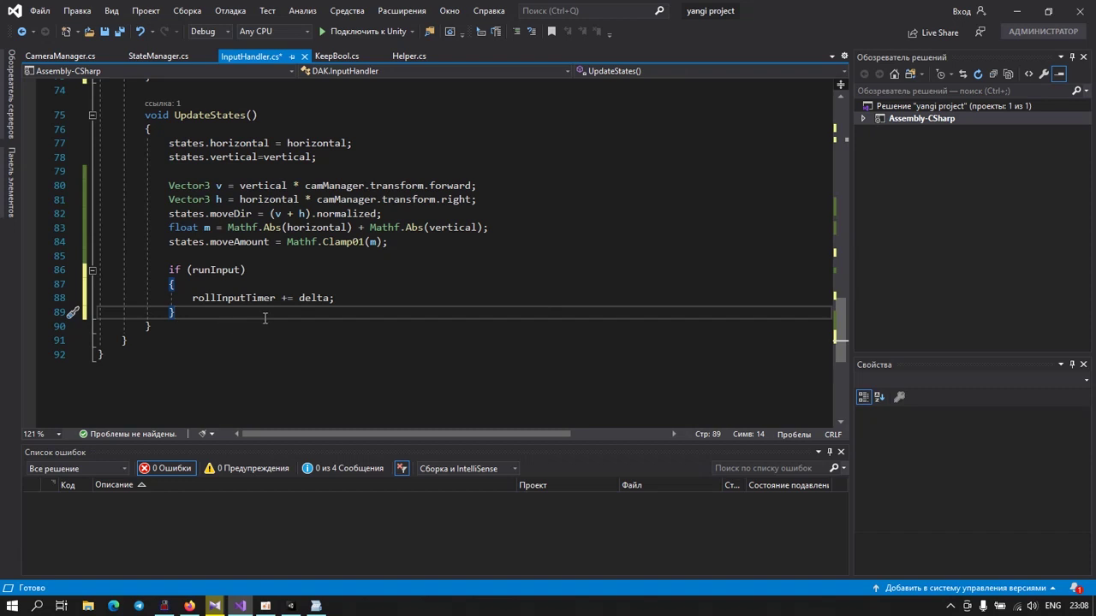
left_click(340, 300)
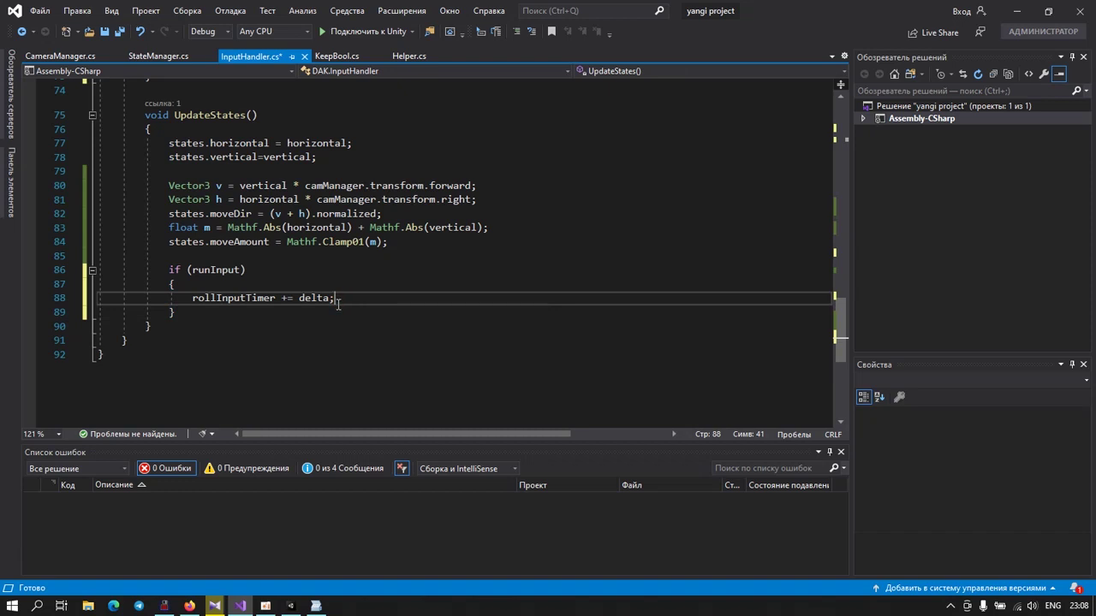
key("Return")
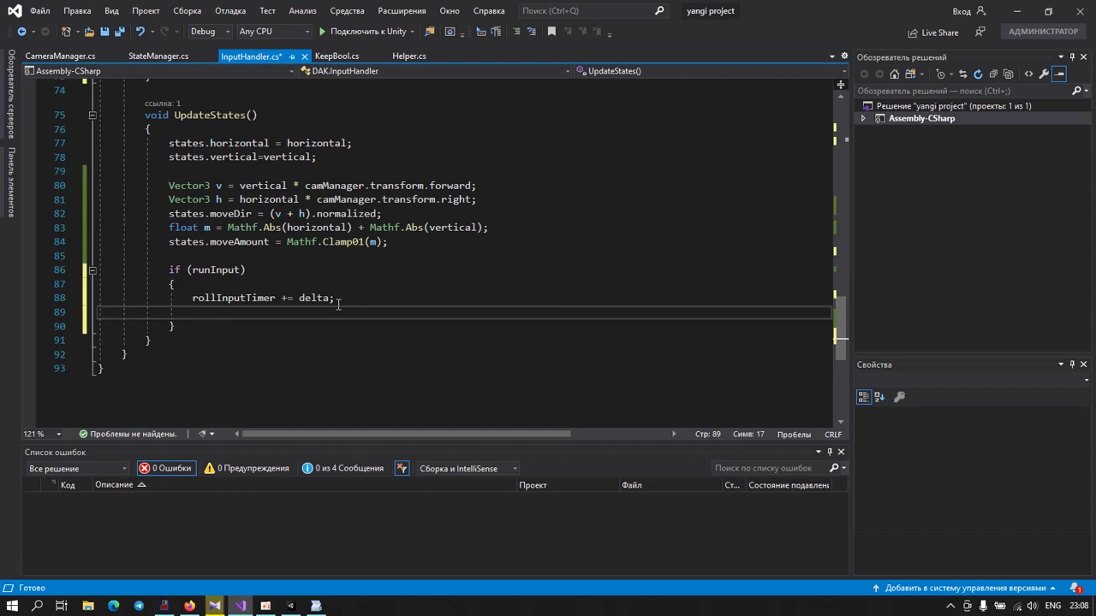
type("run")
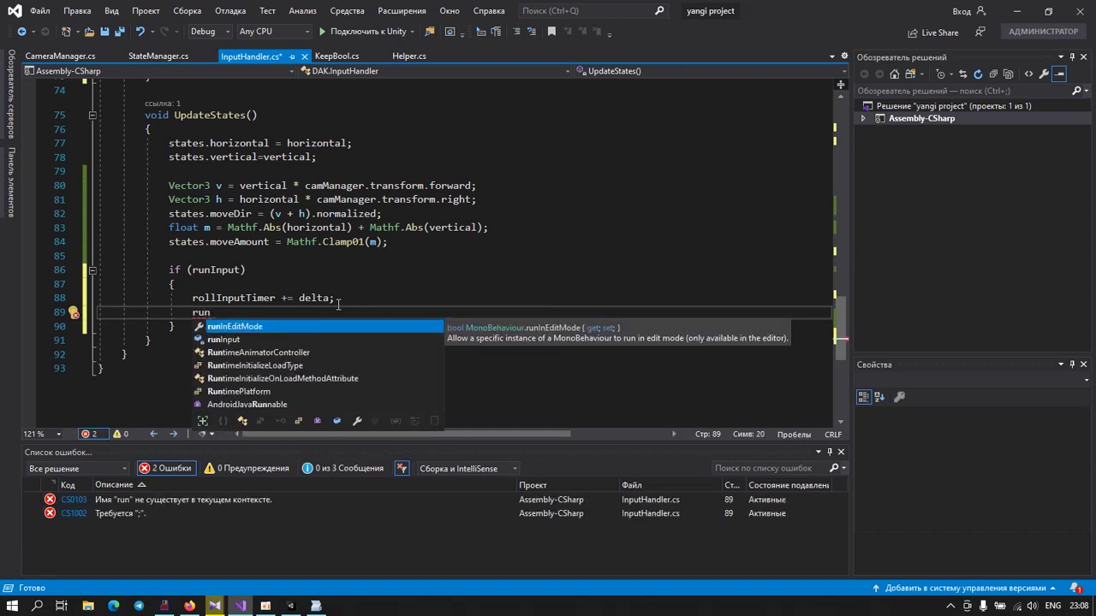
type("=")
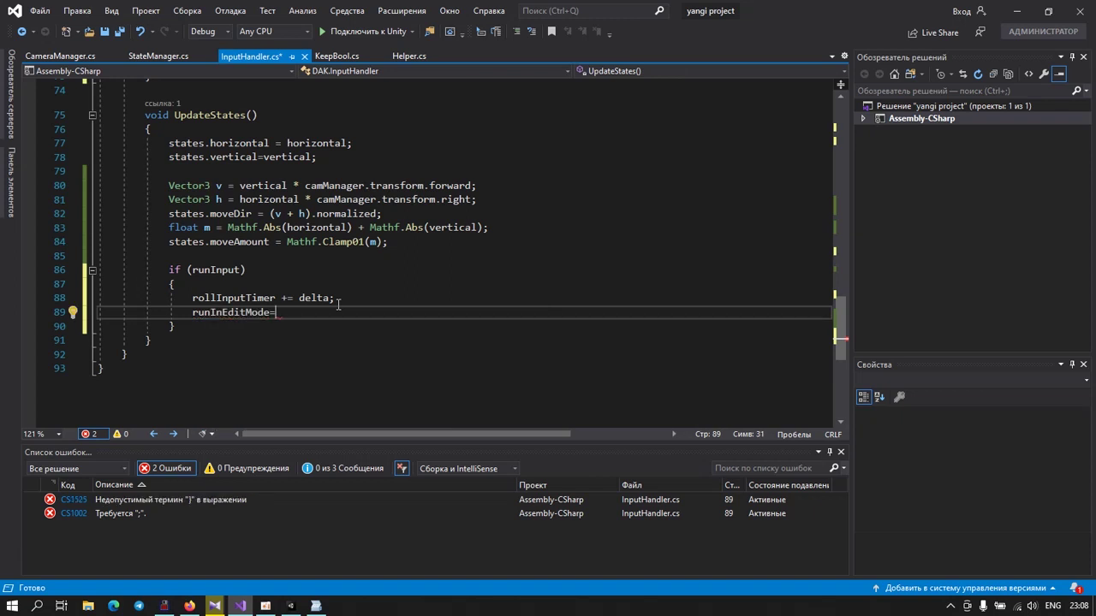
key("ctrl+z")
type("true;")
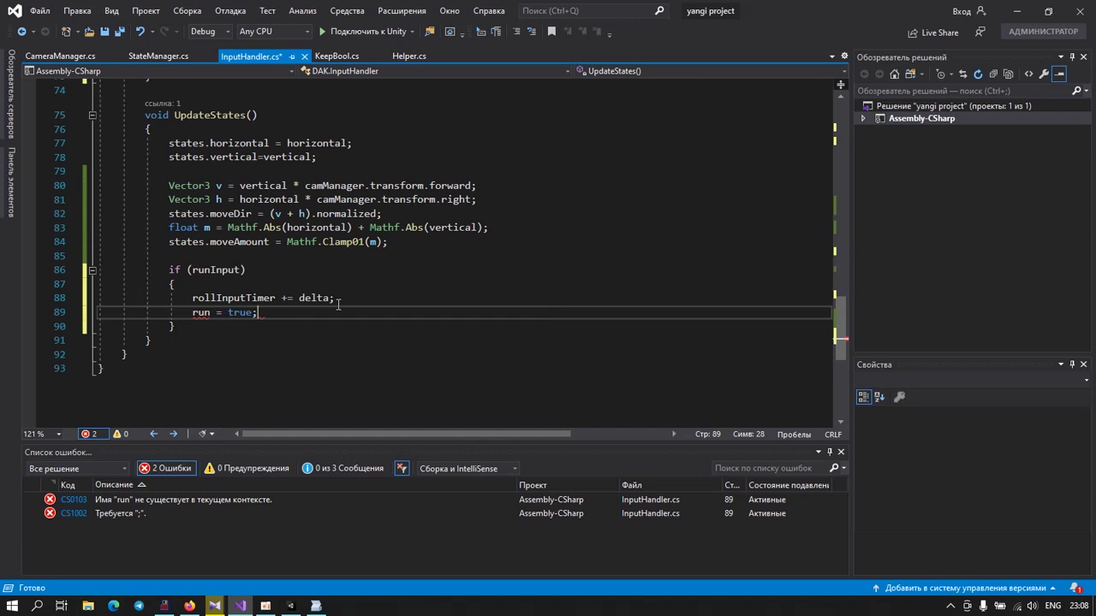
Step: Move the bool runInput declaration above rollInputTimer, after the delta field
scroll(128, 261, "up", 6)
scroll(135, 259, "up", 6)
scroll(134, 259, "up", 6)
scroll(135, 261, "up", 6)
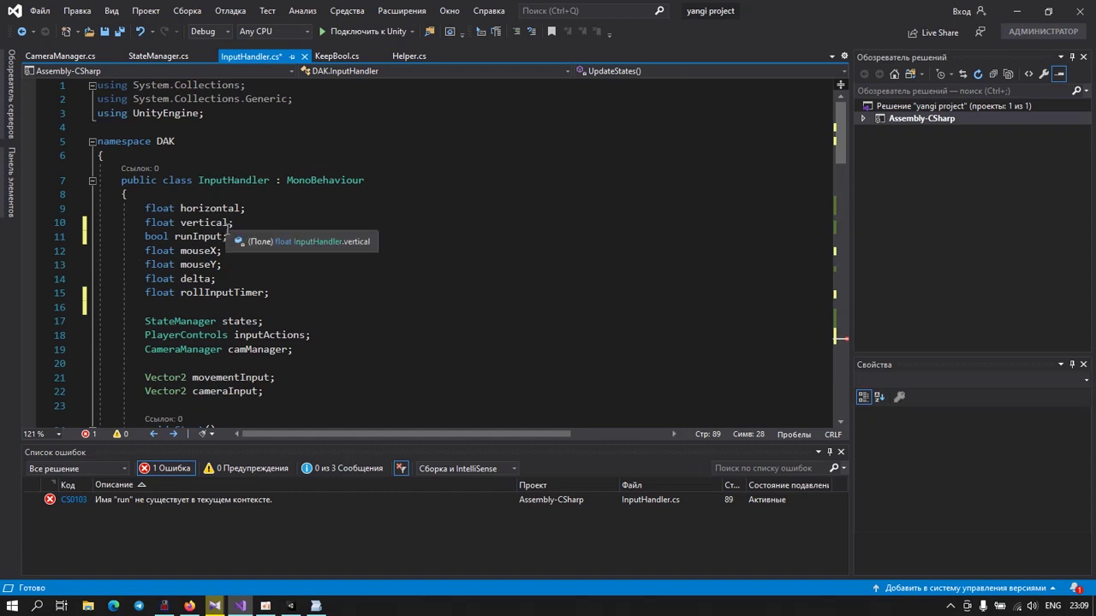
left_click(62, 239)
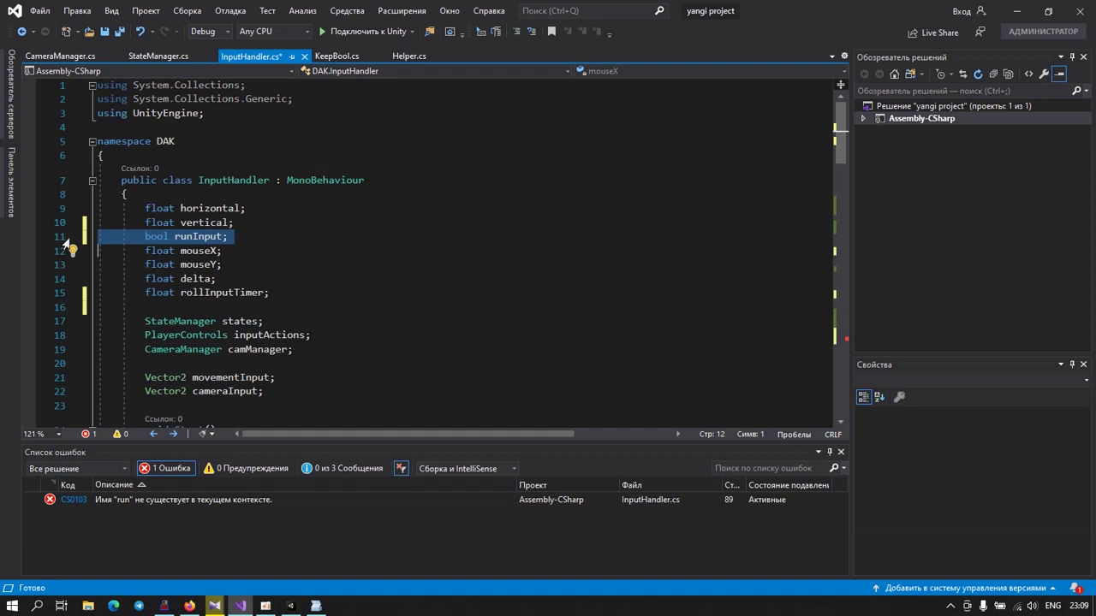
key("Delete")
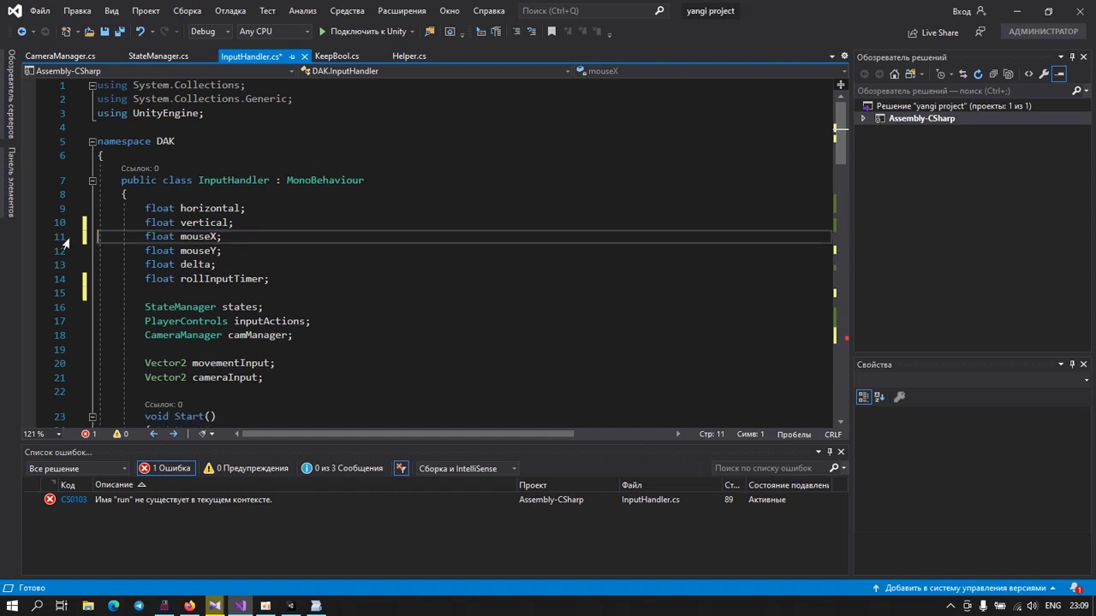
left_click(120, 281)
type("bool runInput;")
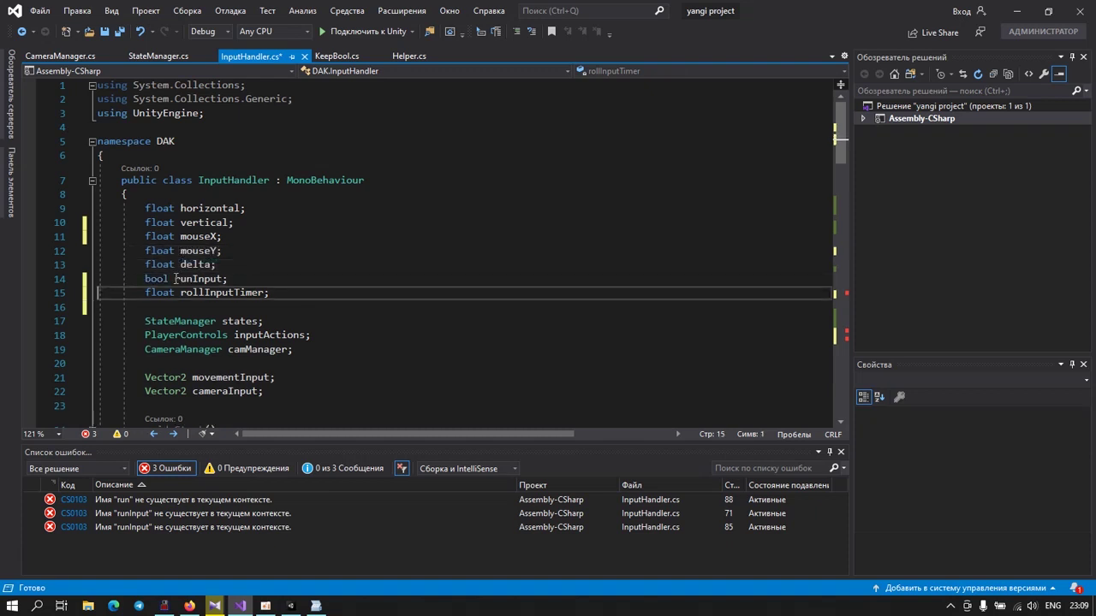
left_click(224, 266)
key("Return")
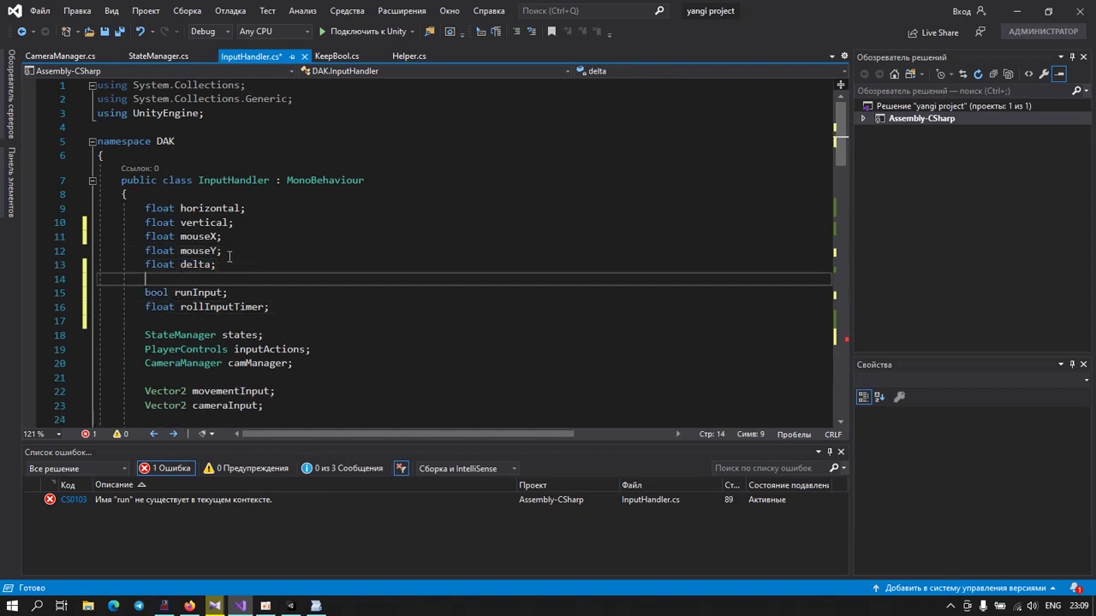
Step: Declare a new field bool run; after float vertical
left_click(242, 224)
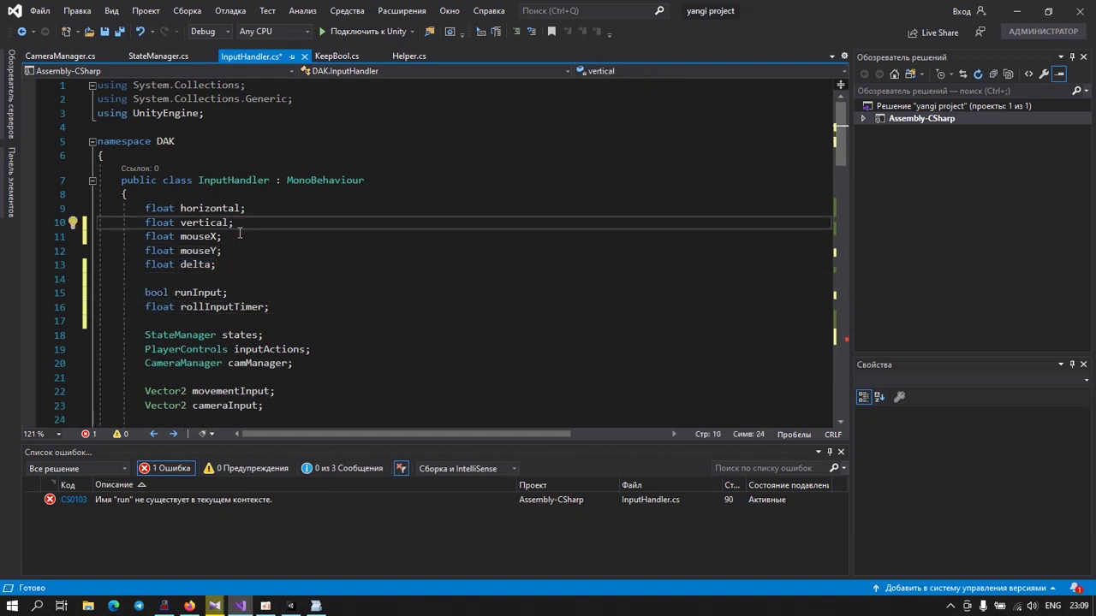
key("Return")
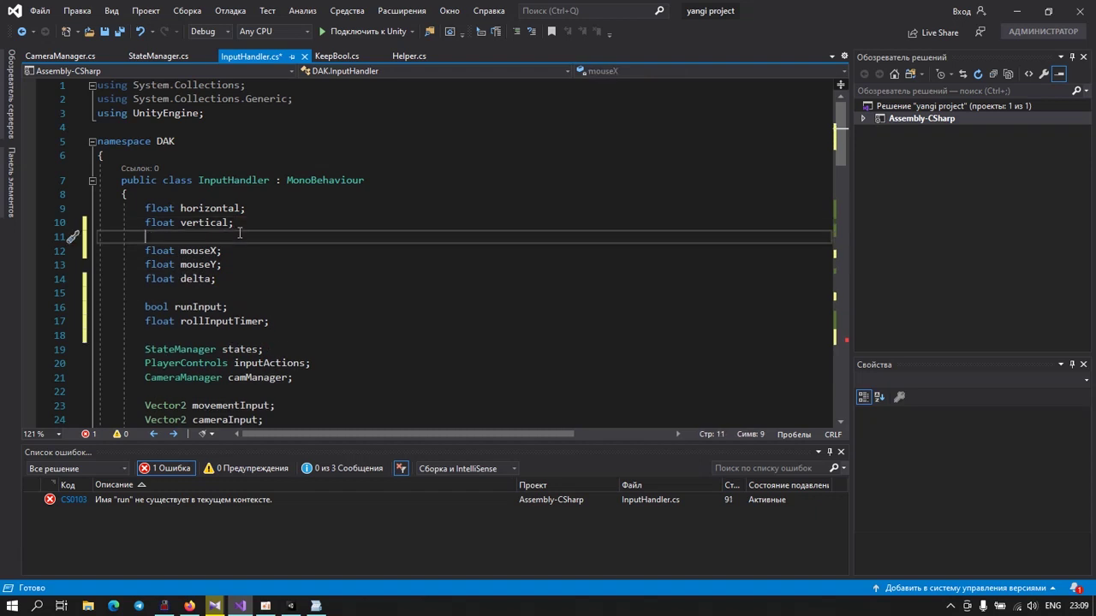
type("bool ")
type("run;")
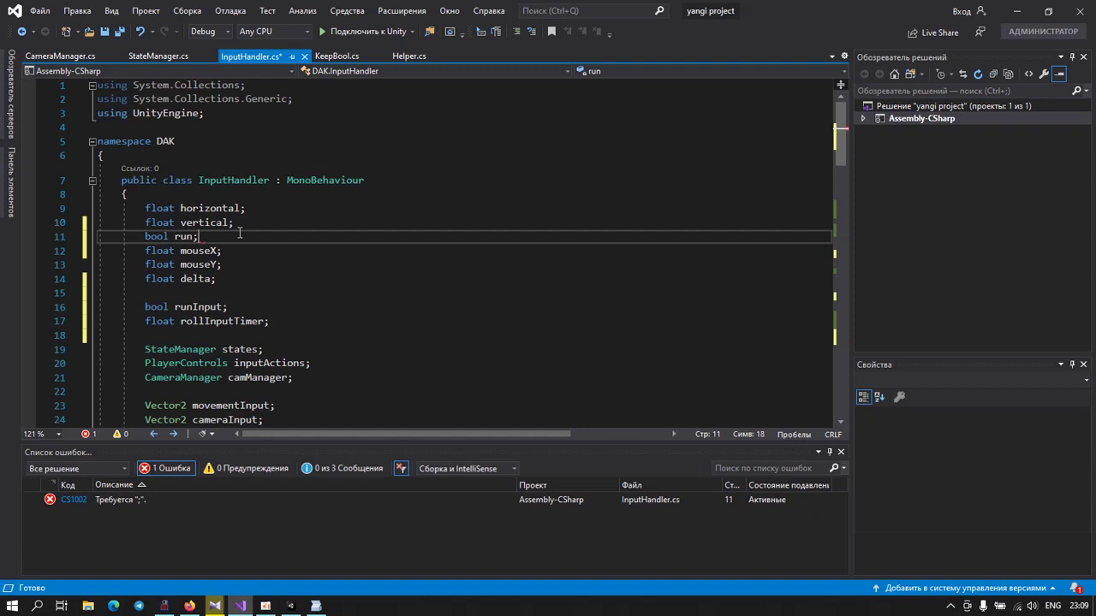
Step: Add an else branch after the if (runInput) block
scroll(193, 268, "down", 7)
scroll(194, 268, "down", 7)
scroll(194, 268, "down", 4)
scroll(192, 278, "down", 3)
scroll(190, 299, "down", 2)
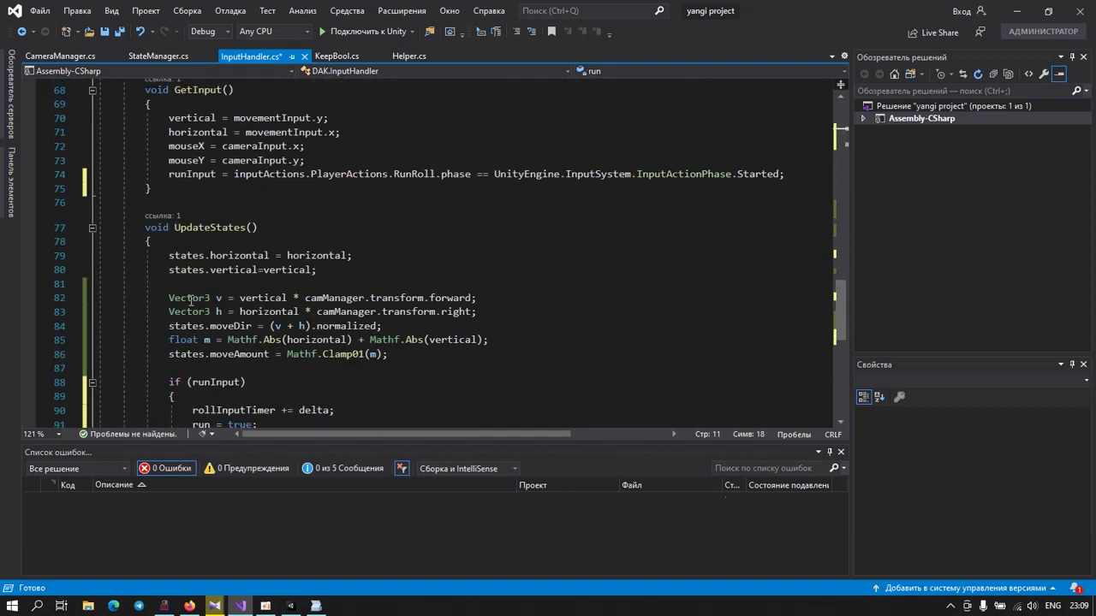
scroll(190, 299, "down", 3)
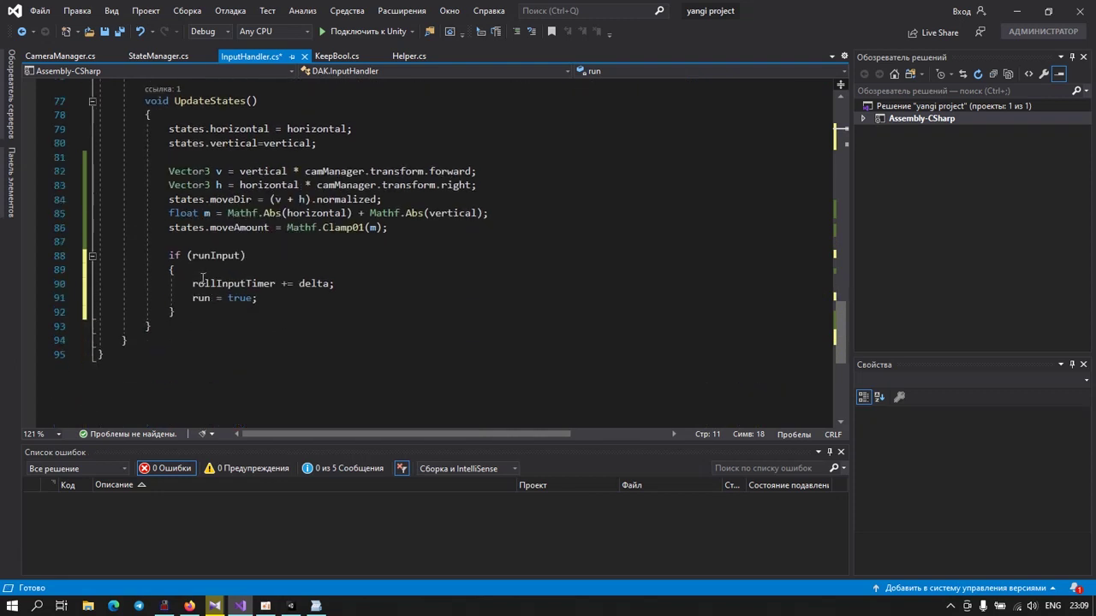
left_click(180, 317)
key("Return")
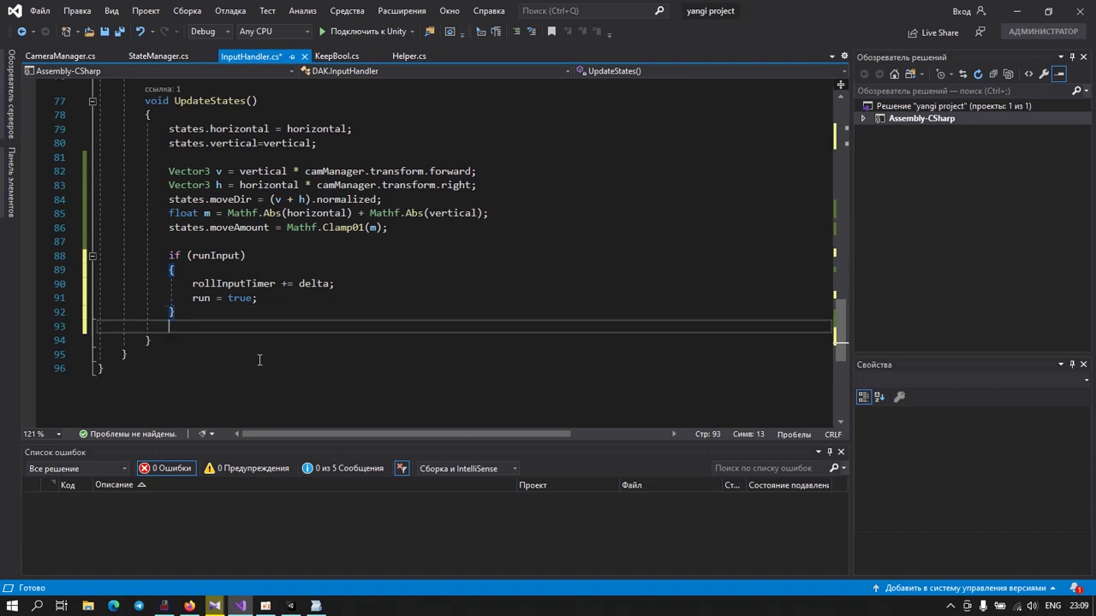
type("else")
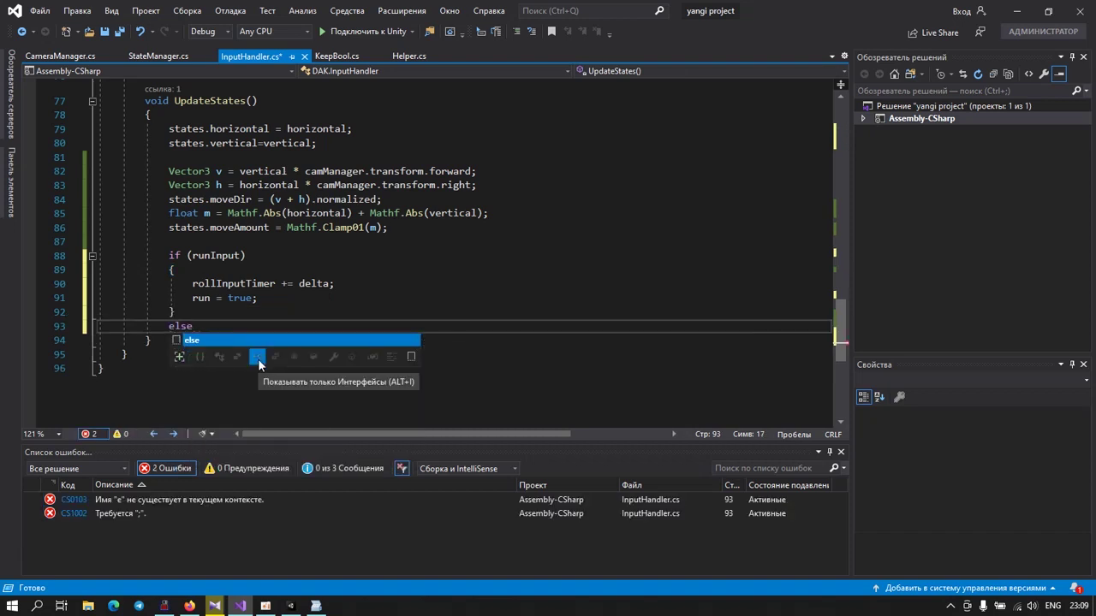
type(" {")
key("Return")
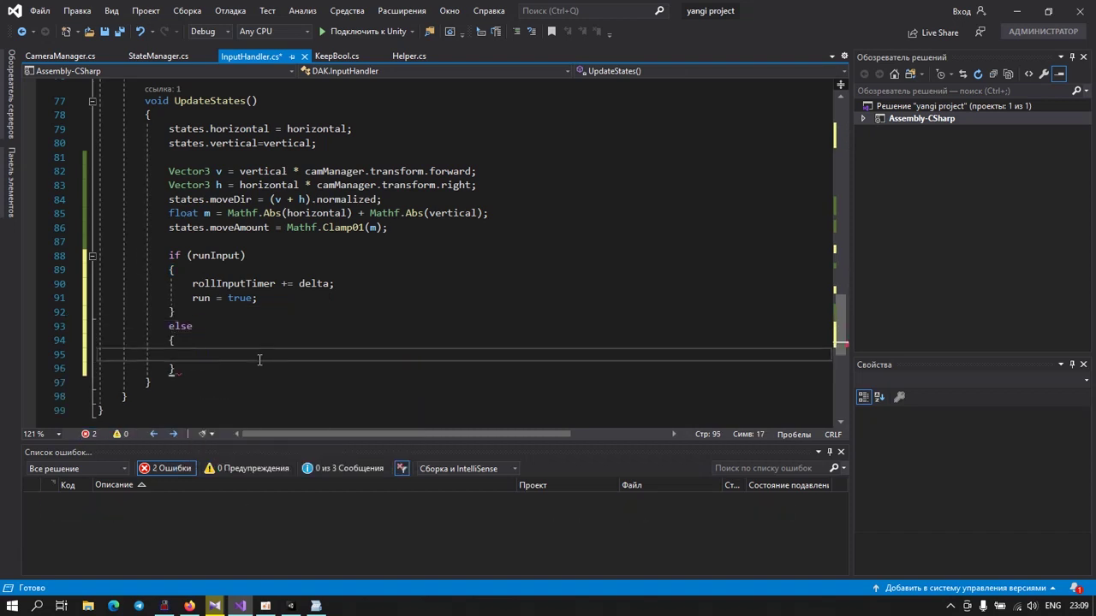
Step: Inside the else, add an empty if (rollInputTimer > 0 && rollInputTimer < .5f) block
type("if")
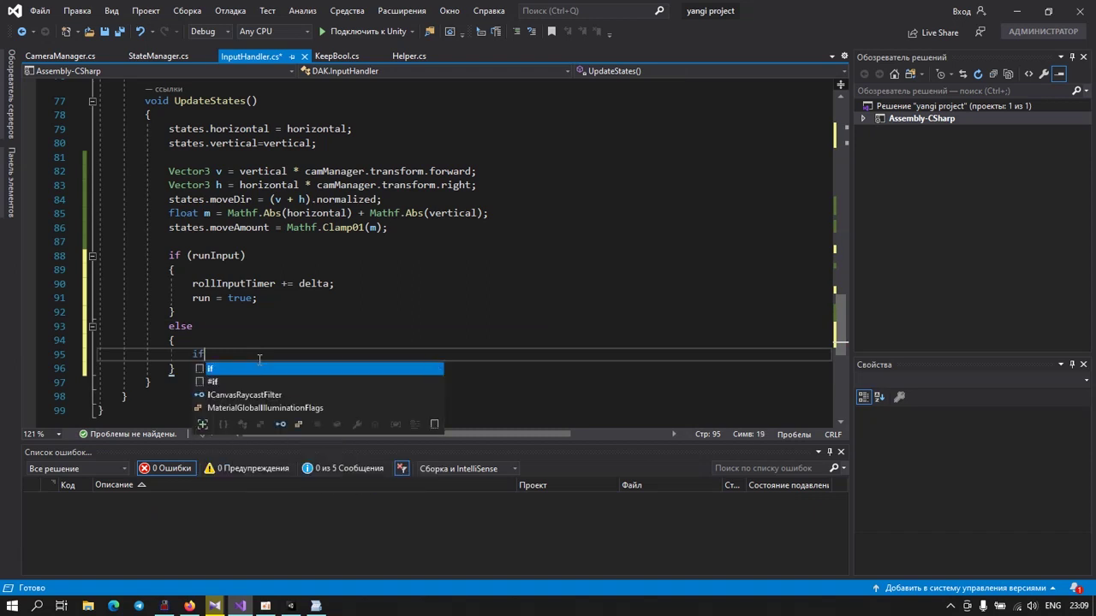
type("(")
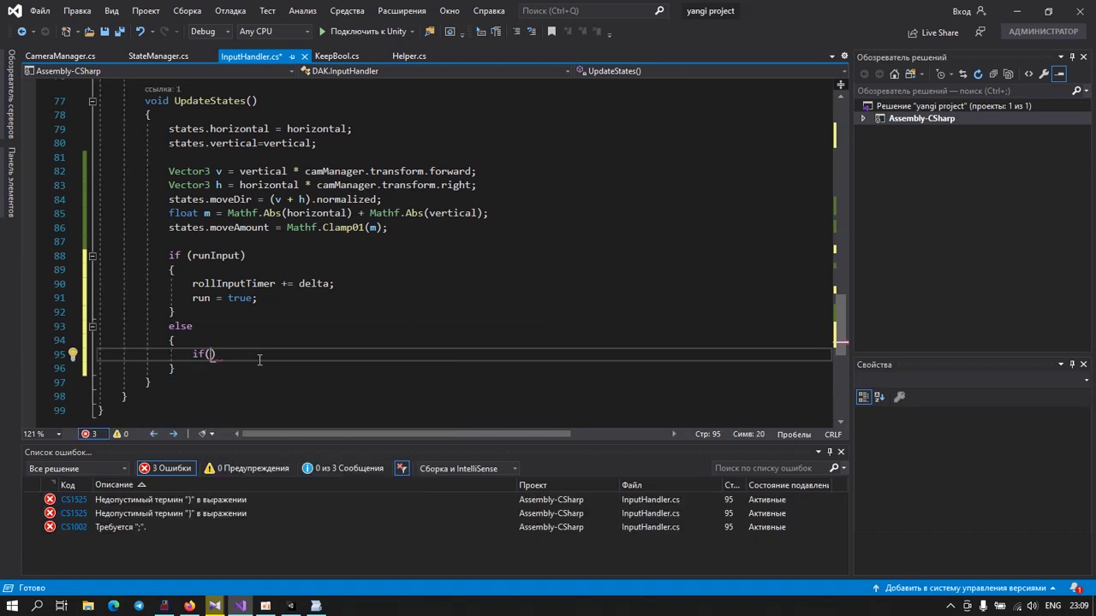
type("ro")
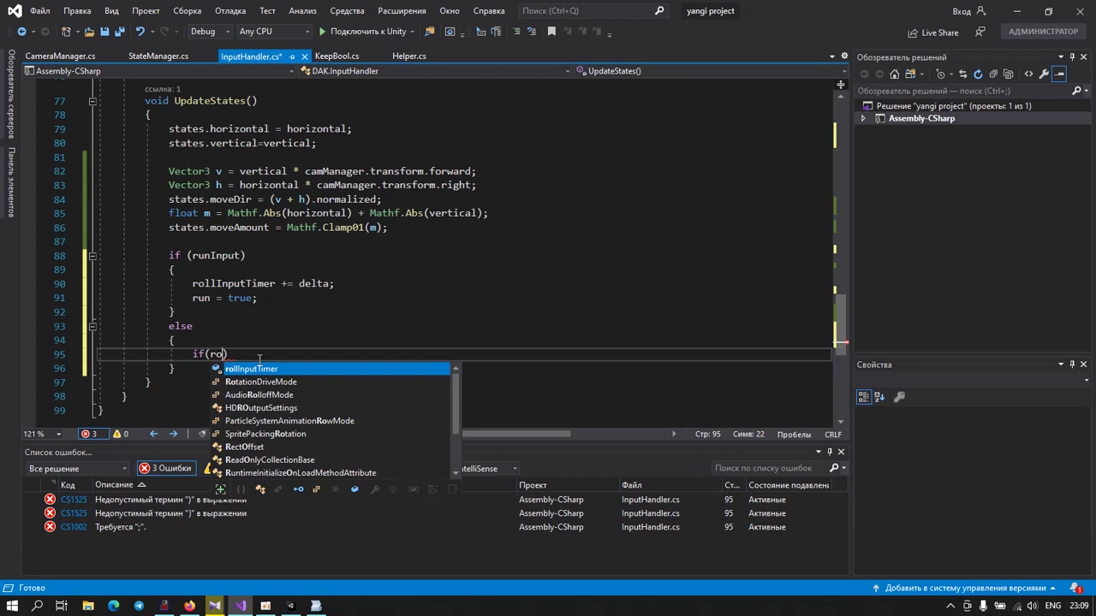
key("Tab")
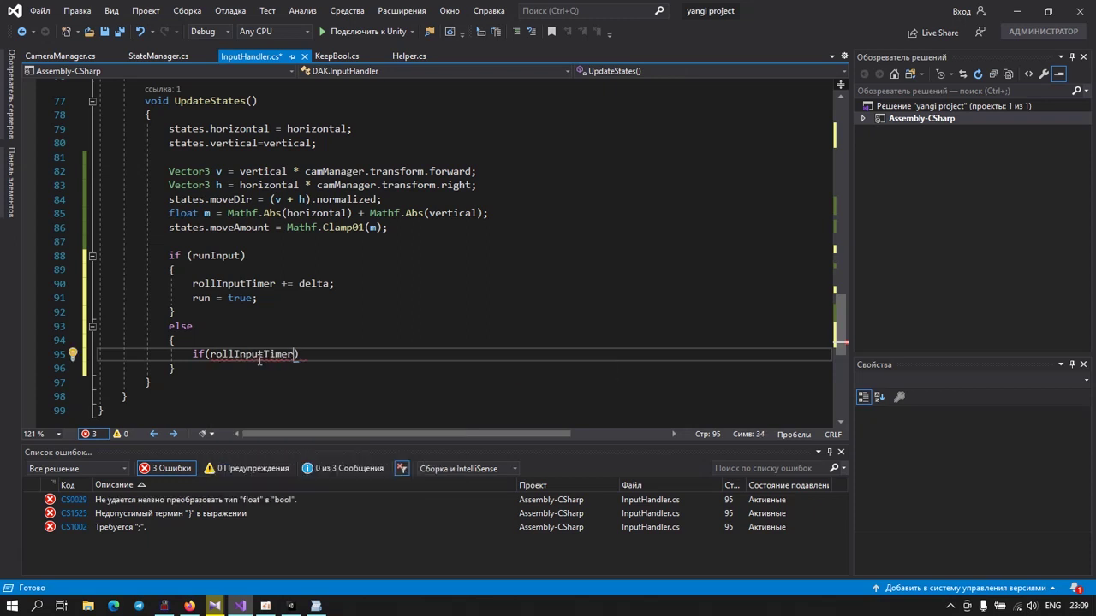
type(">0")
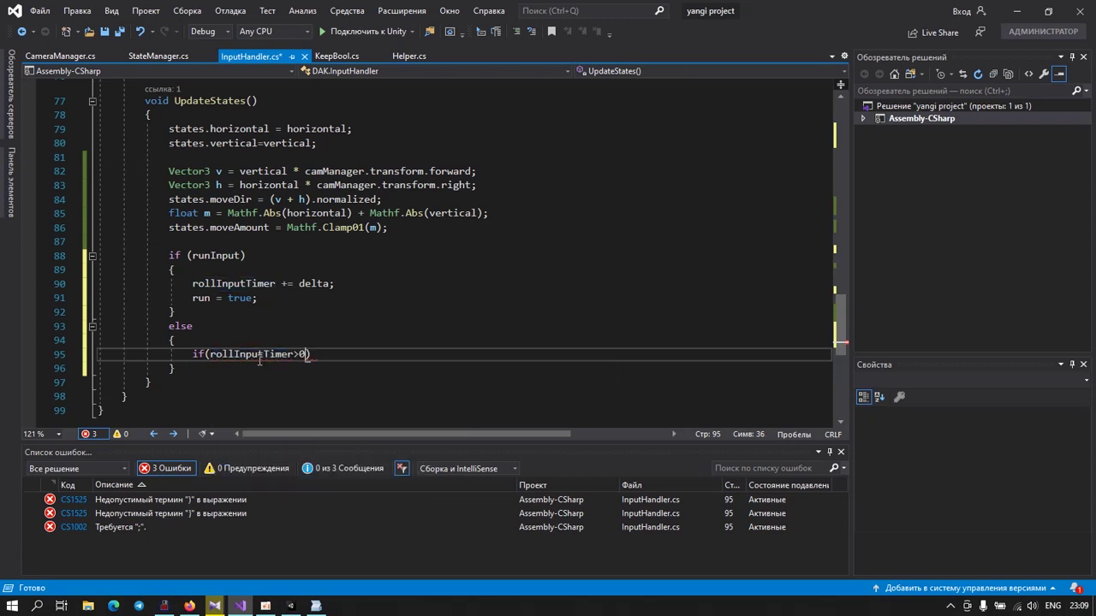
type(" && ")
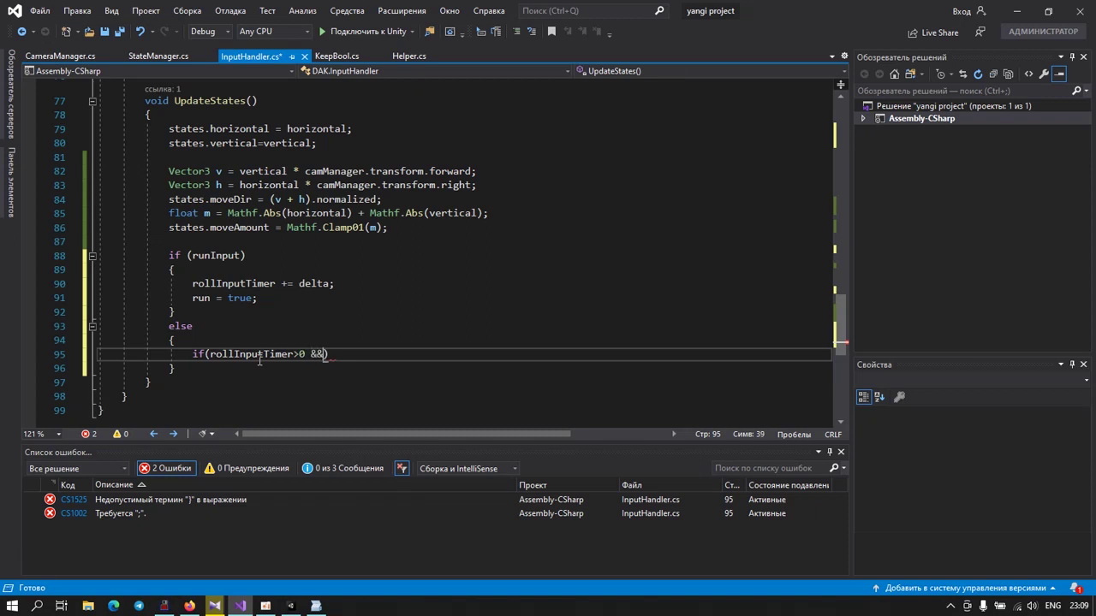
type("roll")
key("Tab")
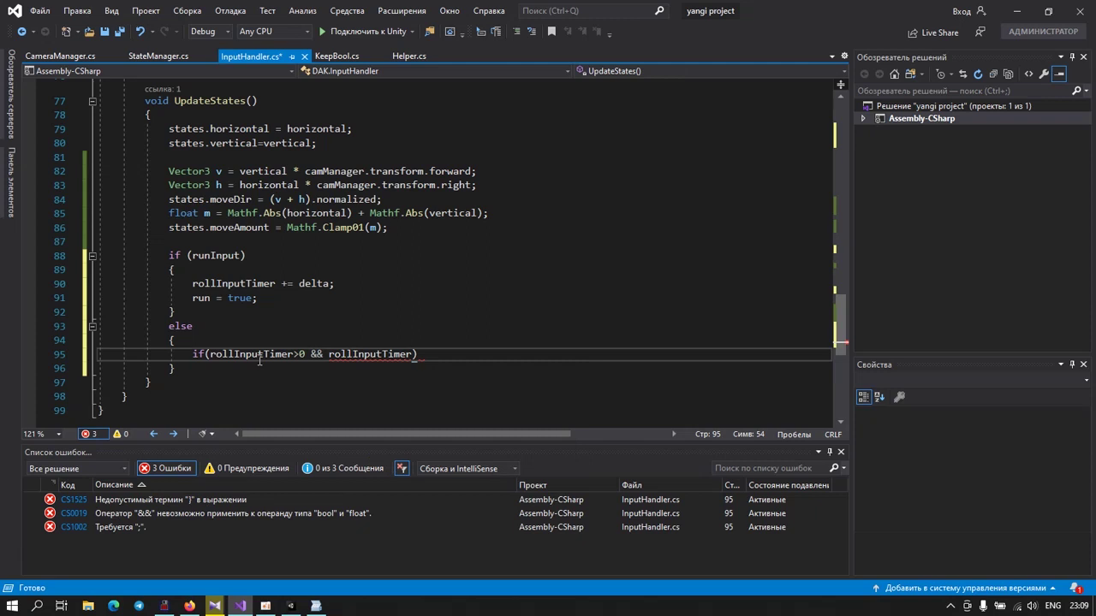
type("<")
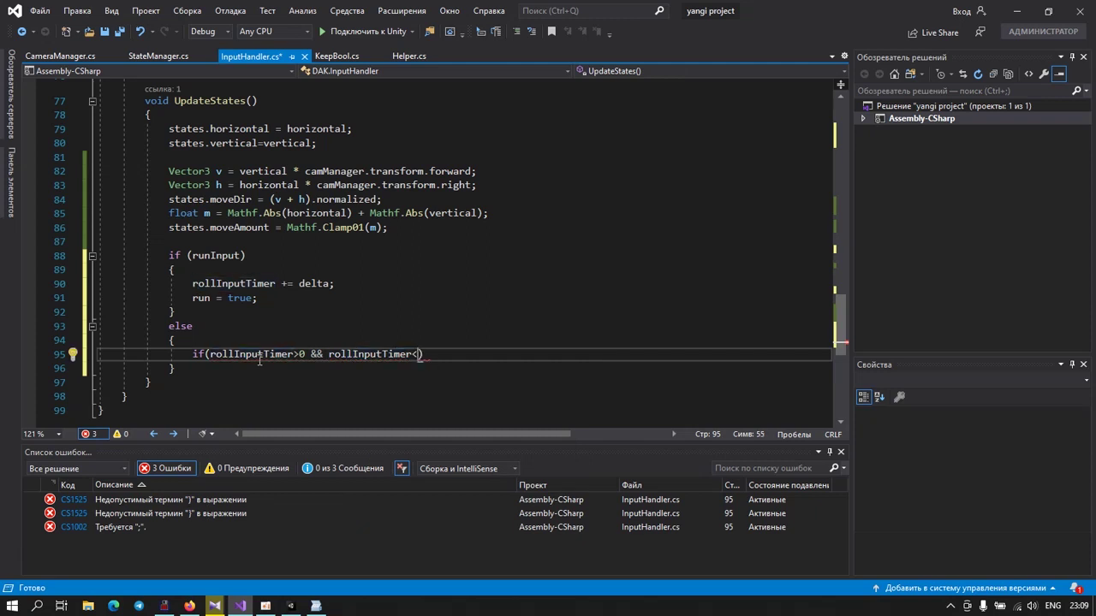
type(".5")
type("f")
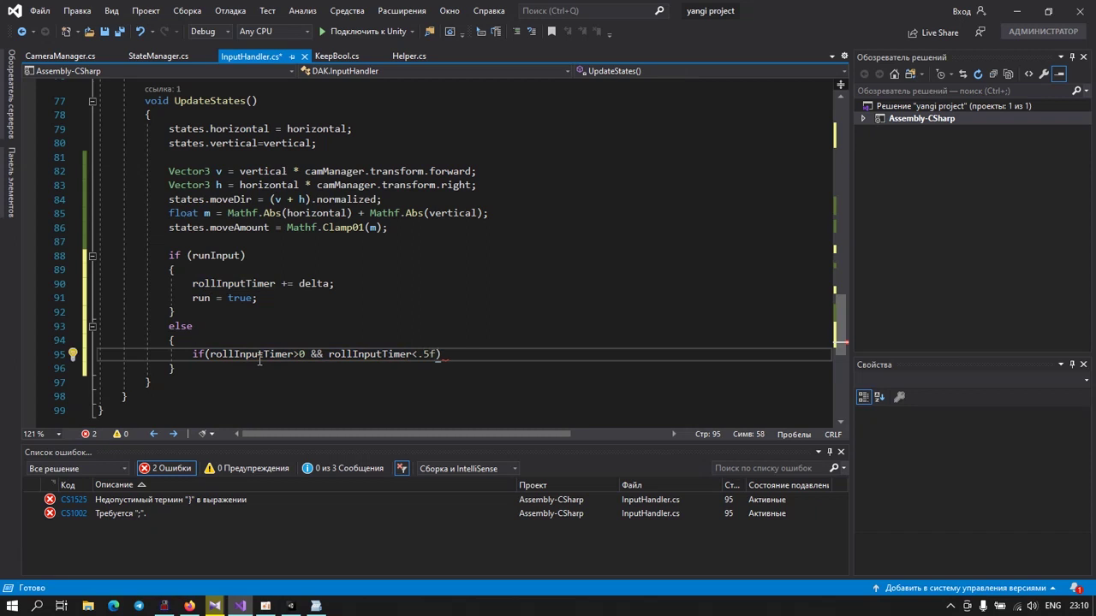
type(") {")
key("Return")
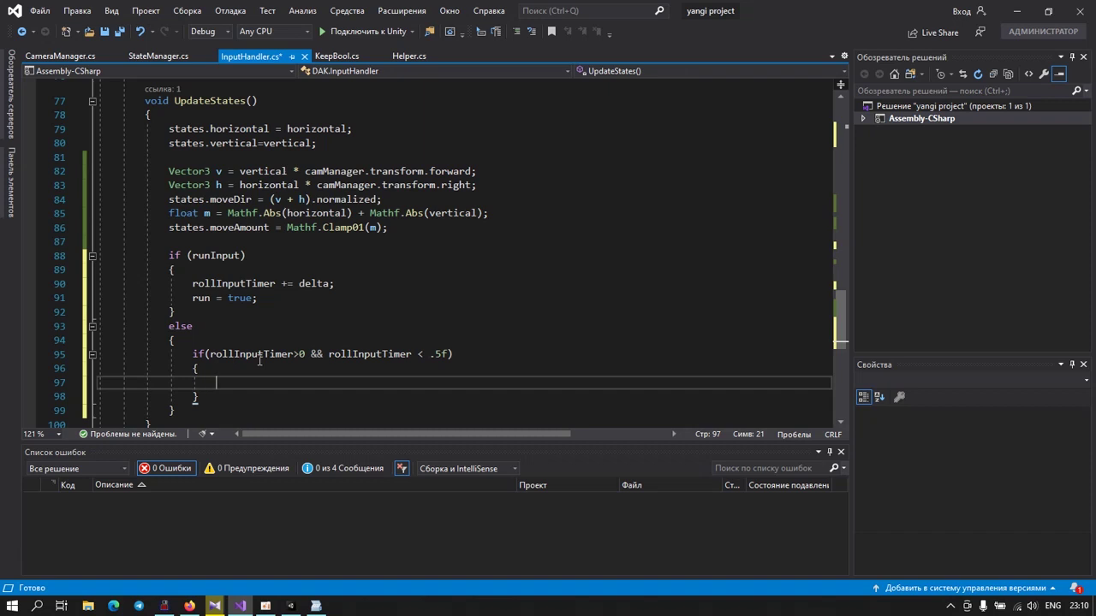
Step: Set run = false; inside the rollInputTimer check
type("run")
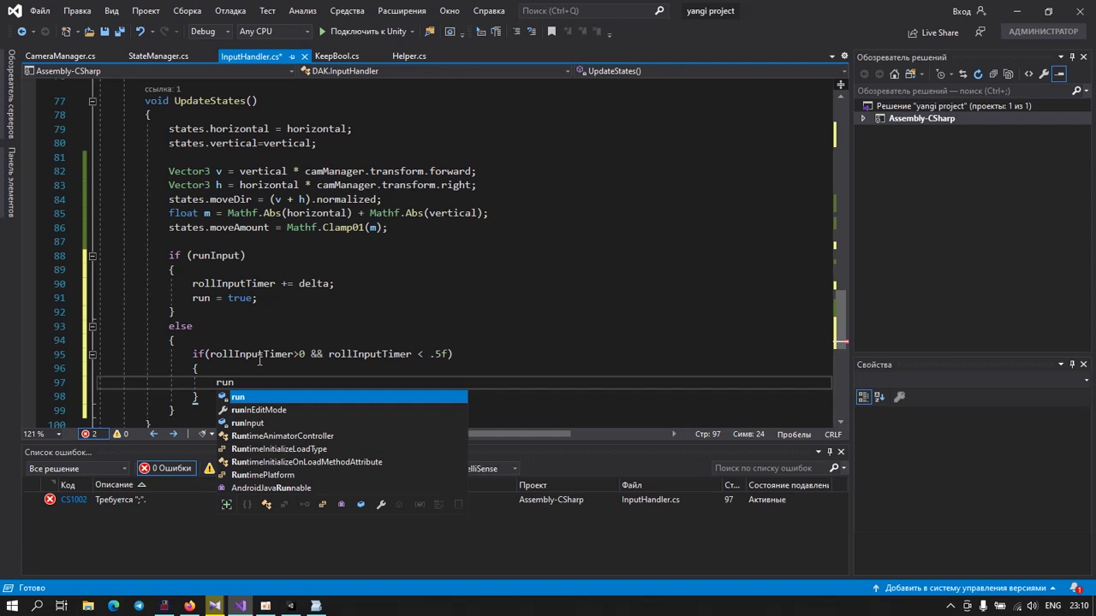
type("=f")
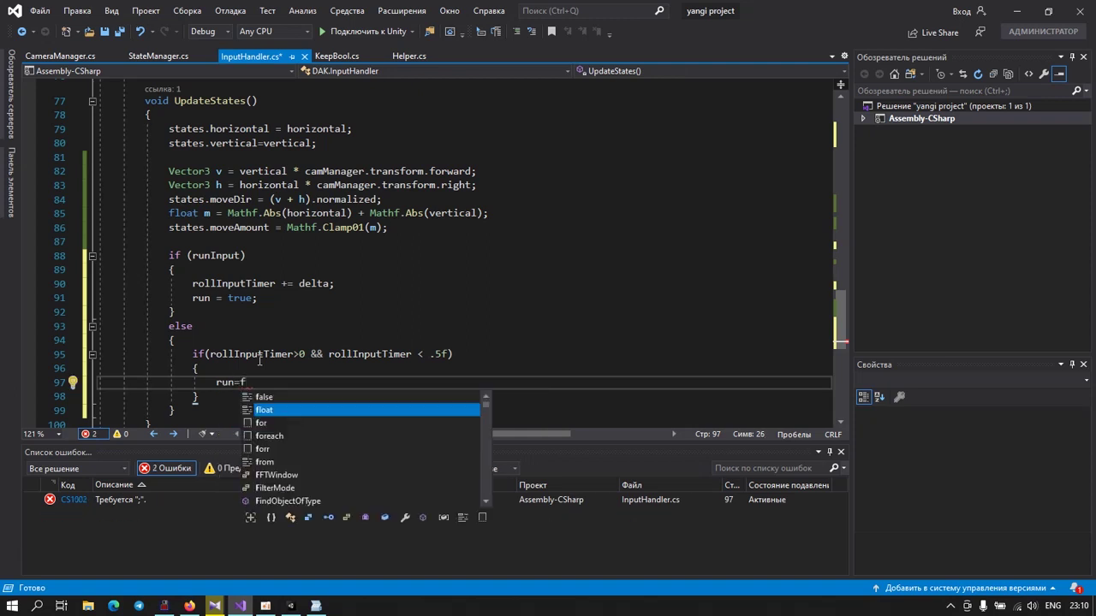
key("Tab")
type(";")
Step: Add rollInputTimer = 0; at the end of the else branch
key("Down")
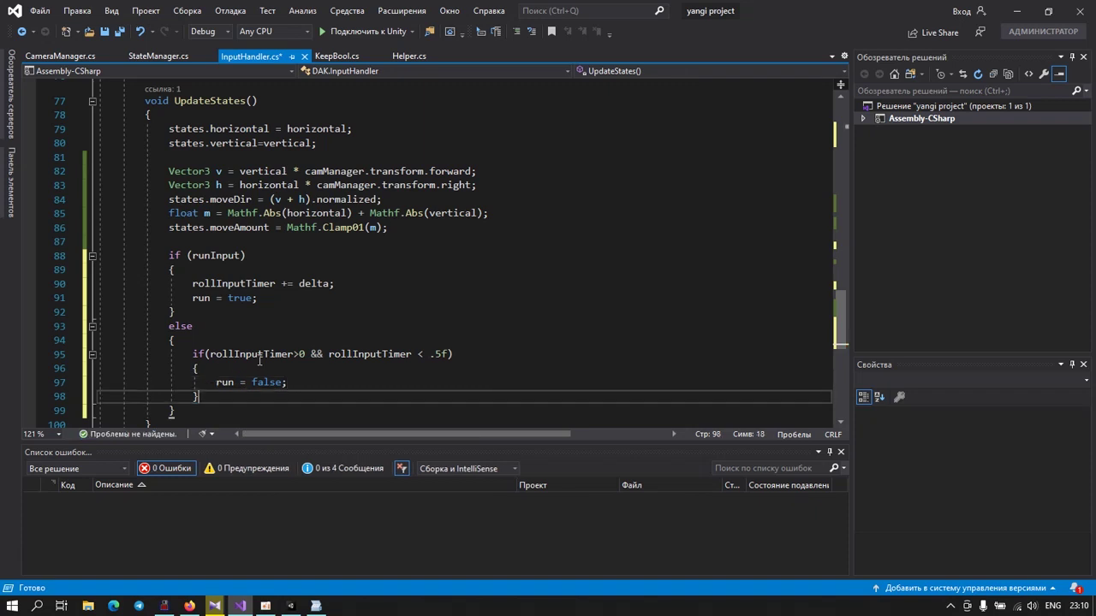
key("Down")
key("Up")
key("End")
key("Return")
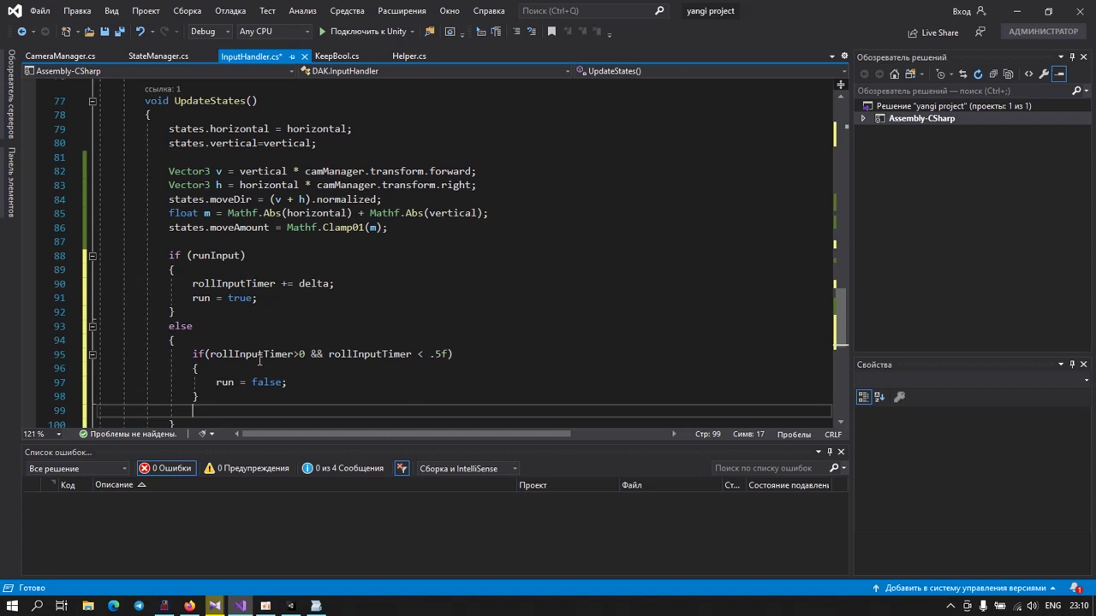
type("ro")
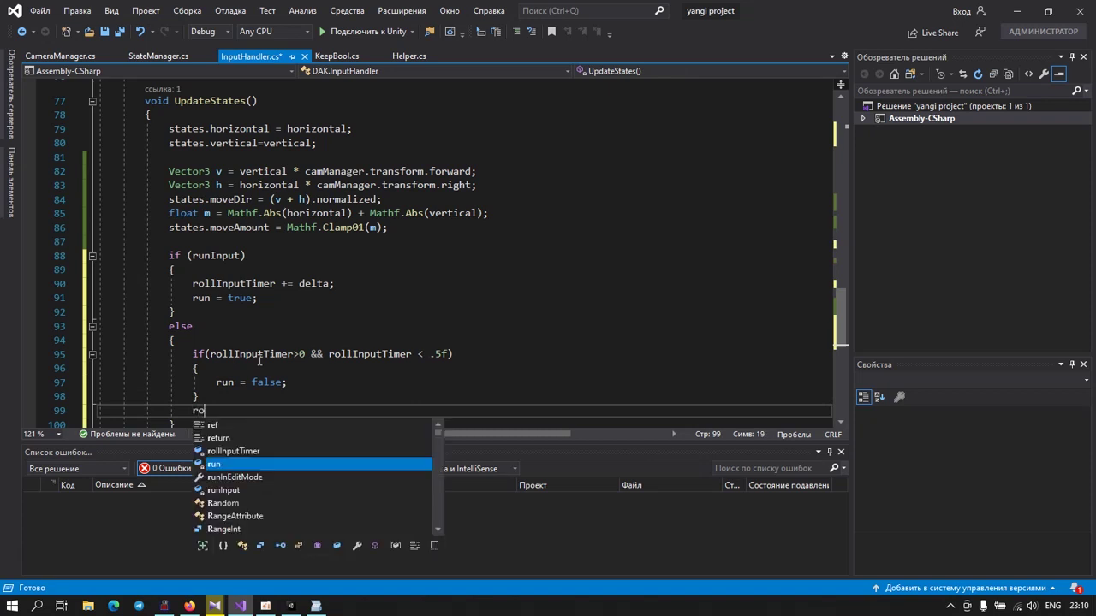
type("l")
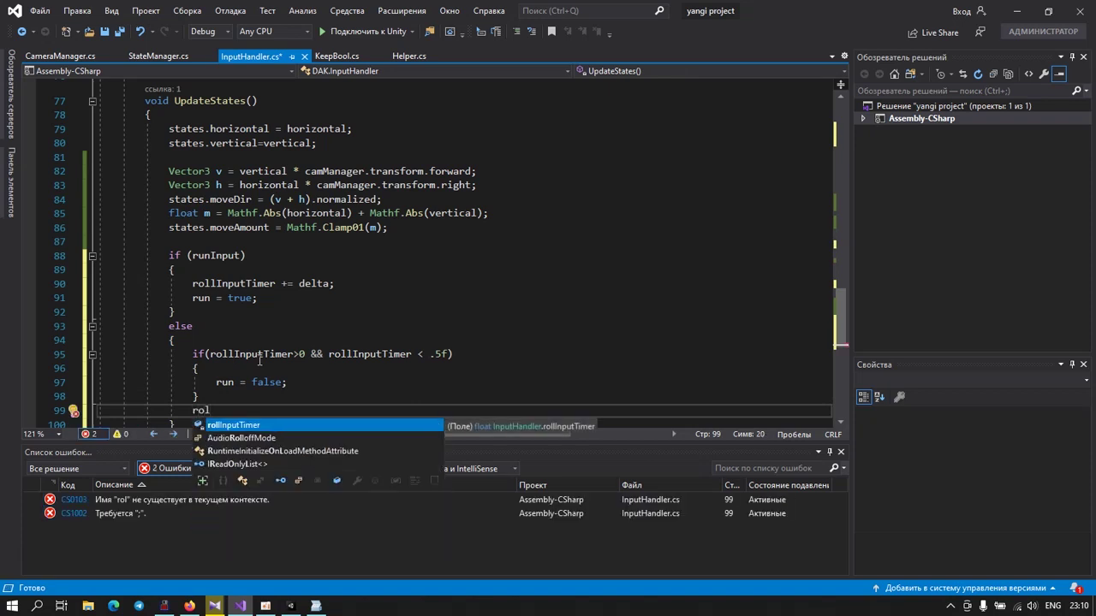
key("Tab")
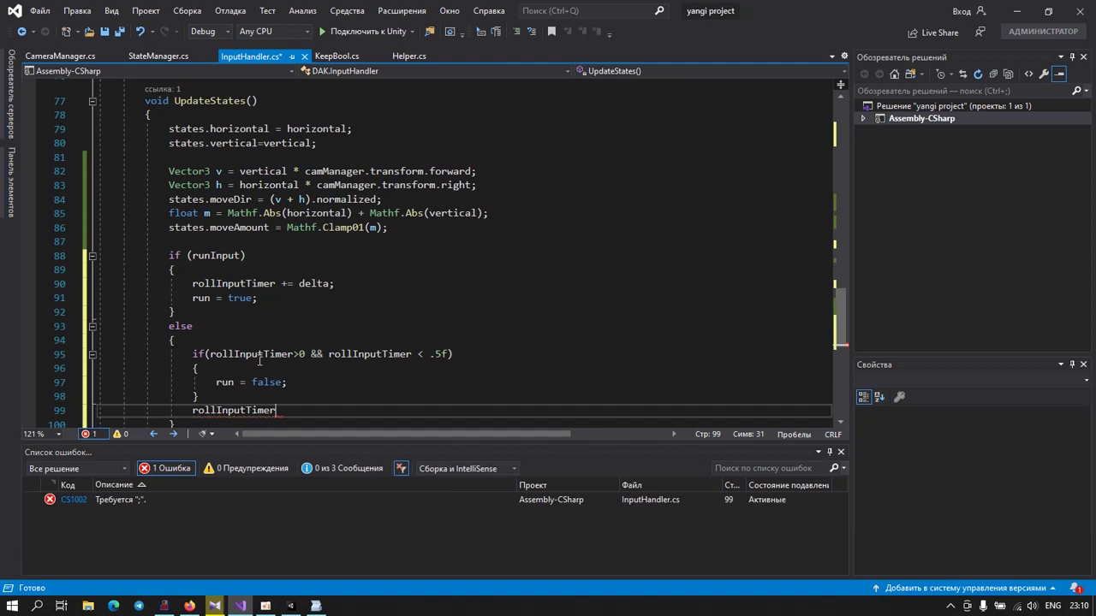
type("= 0;")
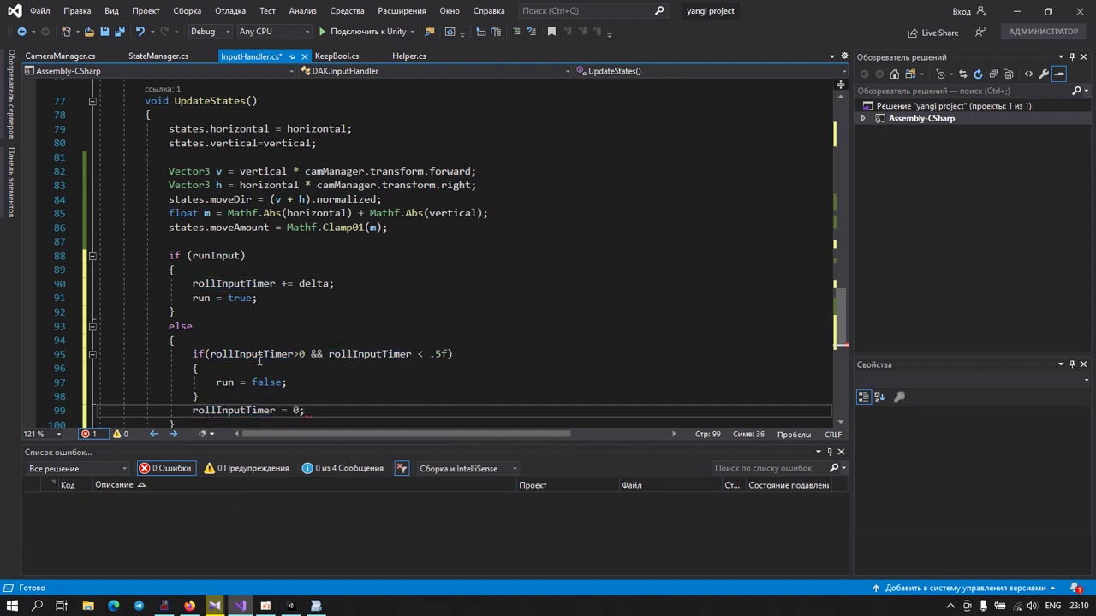
Step: Save the InputHandler script
scroll(237, 375, "down", 2)
scroll(219, 349, "up", 3)
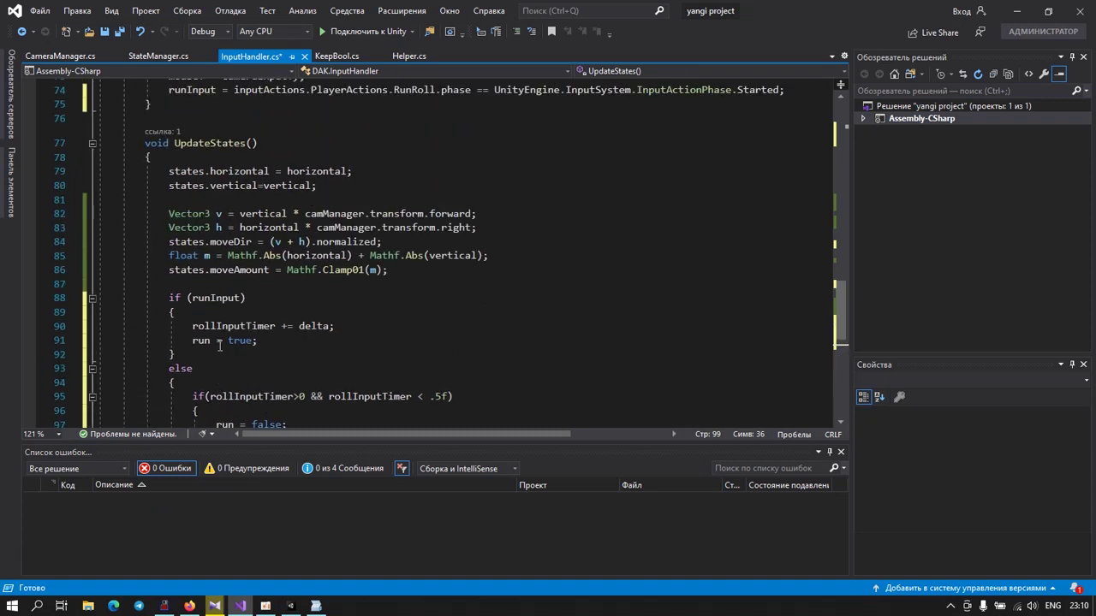
scroll(220, 346, "down", 2)
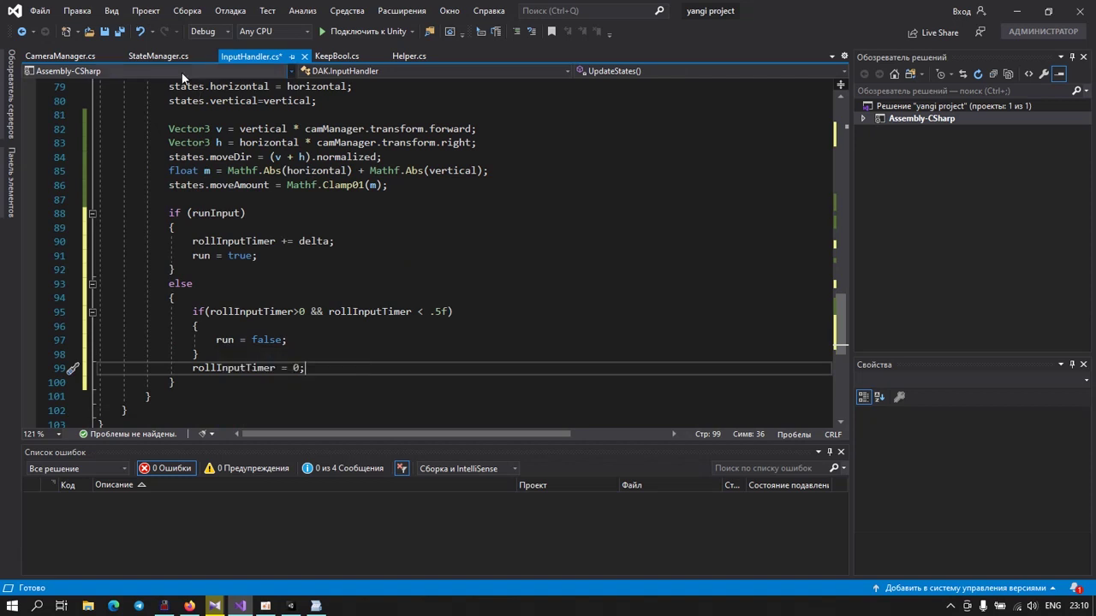
left_click(120, 32)
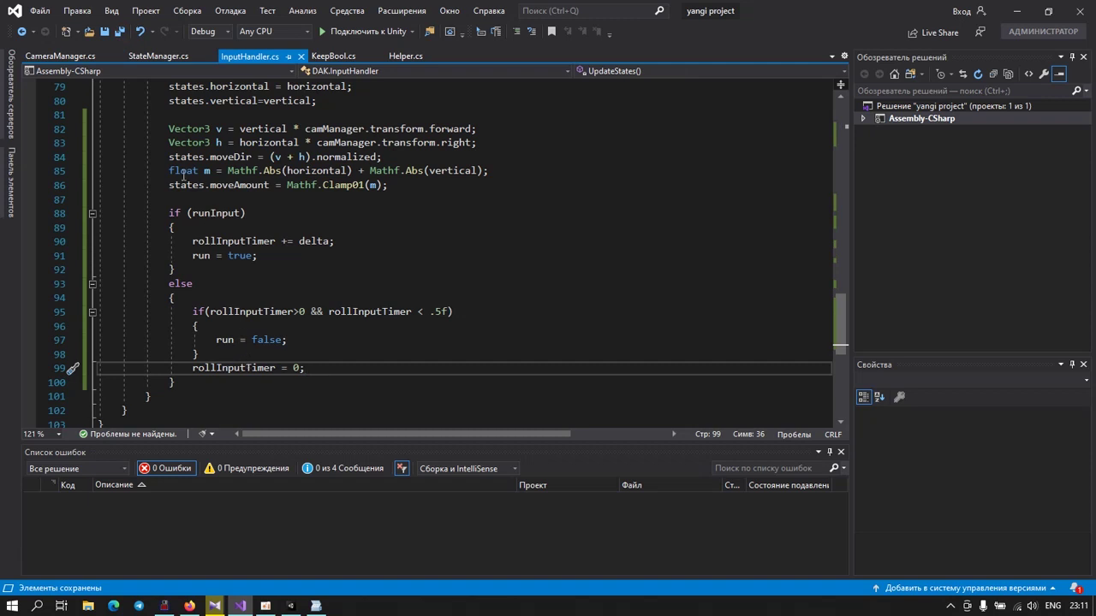
Step: Review StateManager.cs fields, including runSpeed = 3.5f and the bool run flag
left_click(159, 56)
scroll(206, 257, "up", 5)
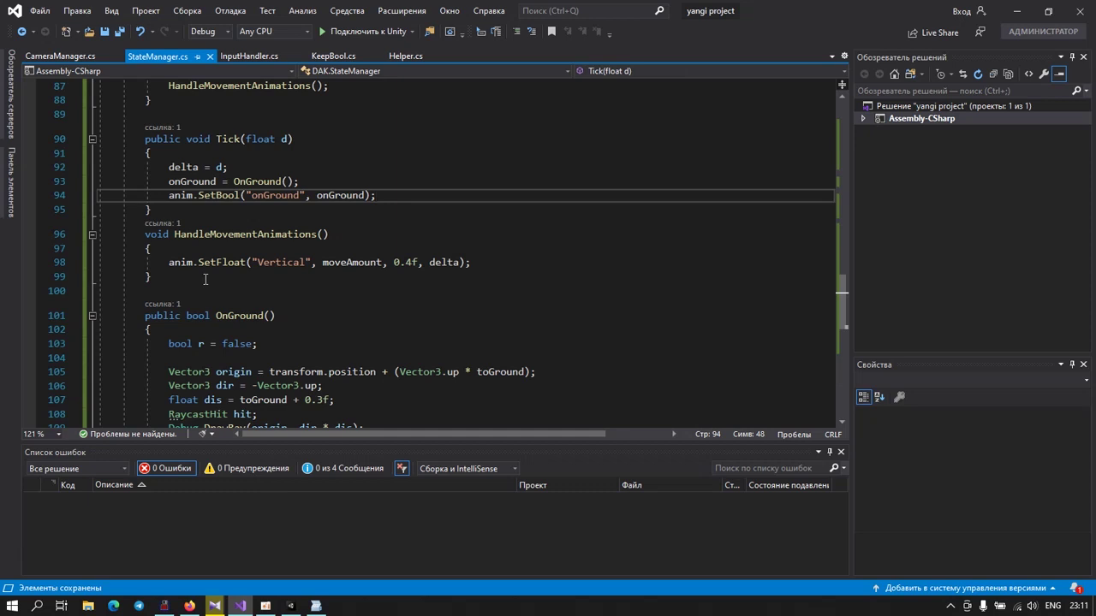
scroll(205, 279, "up", 5)
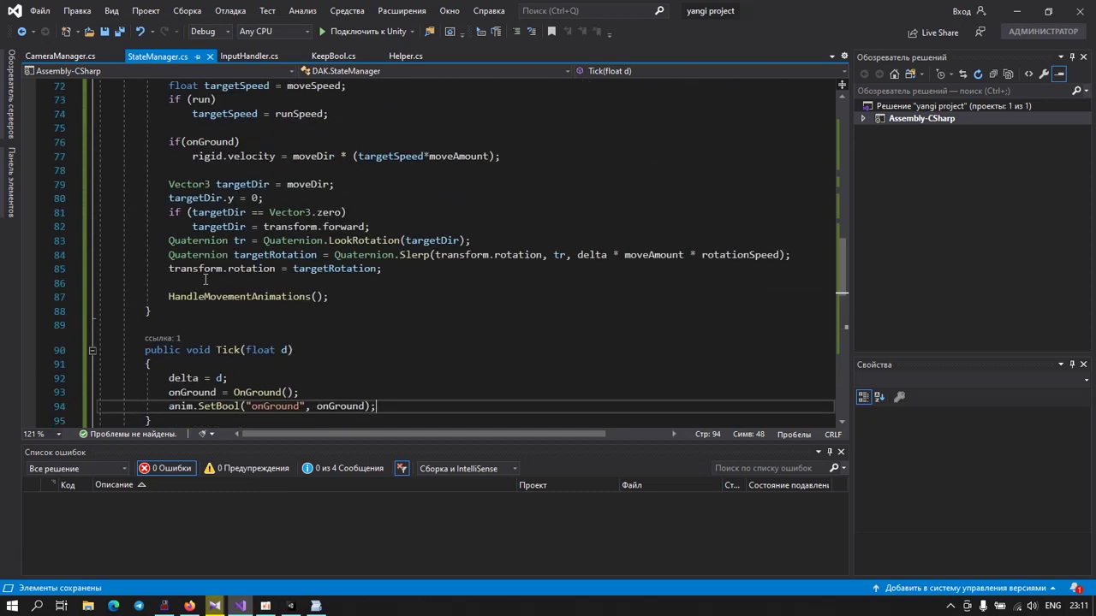
scroll(205, 279, "up", 4)
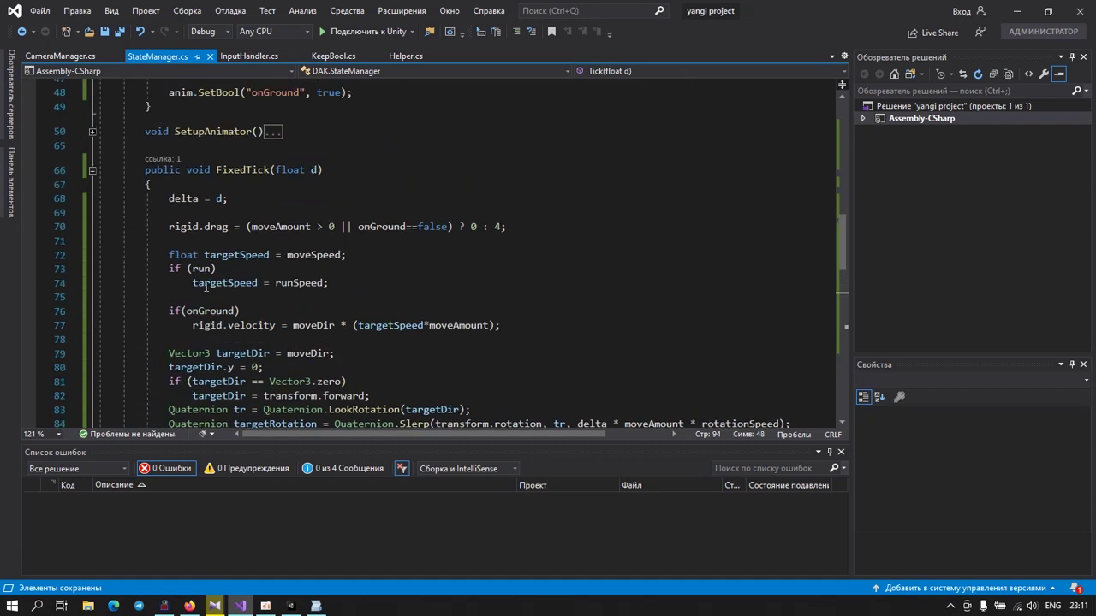
scroll(206, 286, "up", 4)
scroll(206, 286, "up", 3)
scroll(208, 288, "up", 3)
scroll(208, 288, "up", 3)
scroll(208, 288, "up", 3)
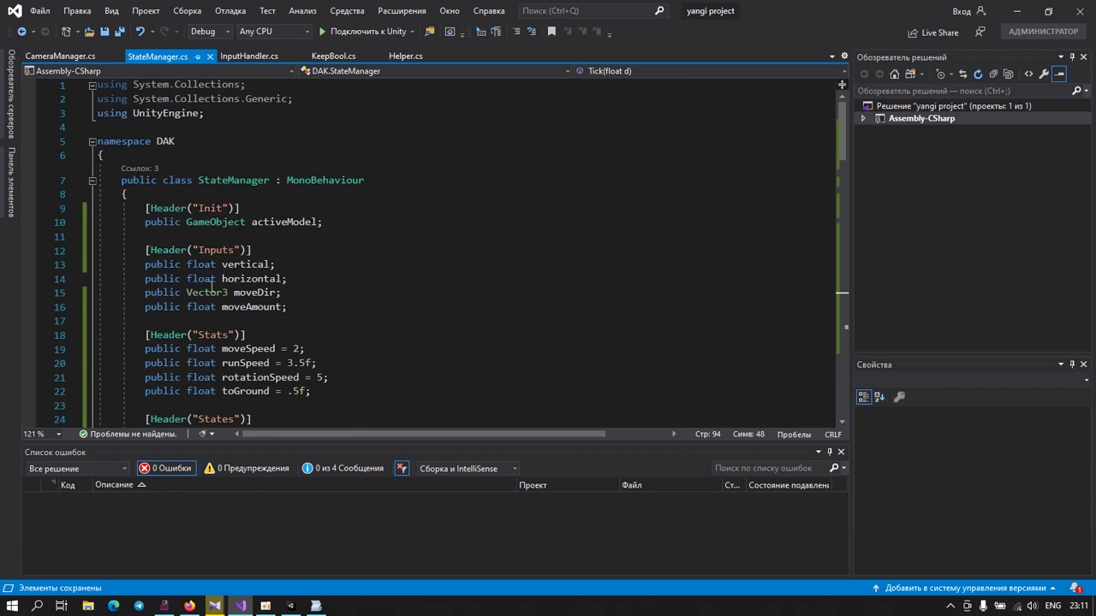
scroll(211, 288, "down", 2)
scroll(211, 288, "down", 2)
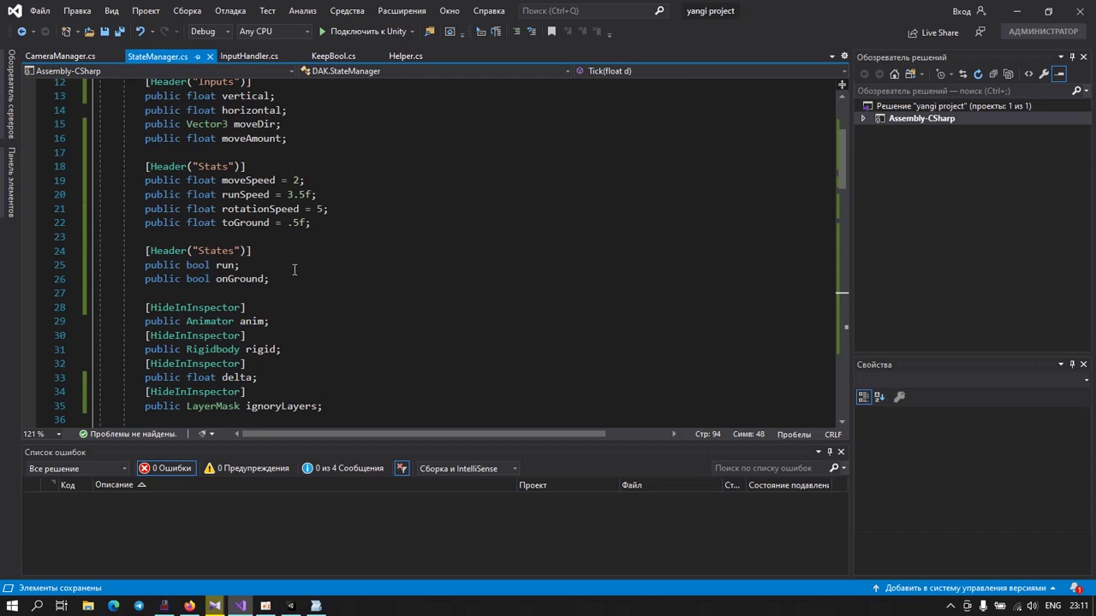
scroll(294, 269, "down", 2)
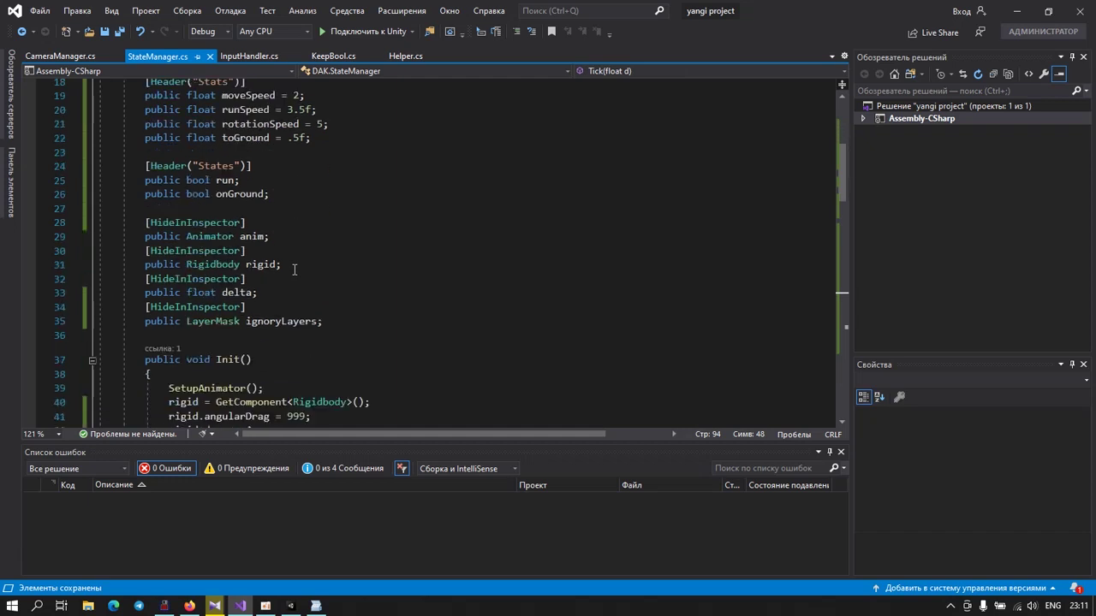
Step: Delete 'bool run;' on line 11 of InputHandler.cs, leaving errors at lines 90 and 96
left_click(253, 57)
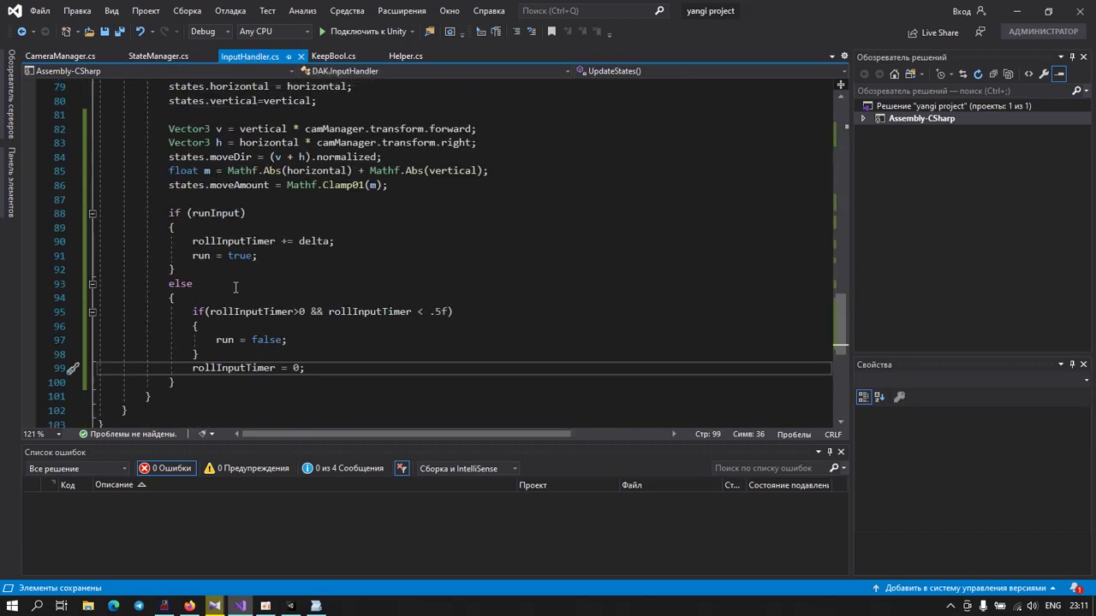
scroll(236, 287, "up", 4)
scroll(211, 275, "up", 7)
scroll(211, 275, "up", 7)
scroll(211, 274, "up", 6)
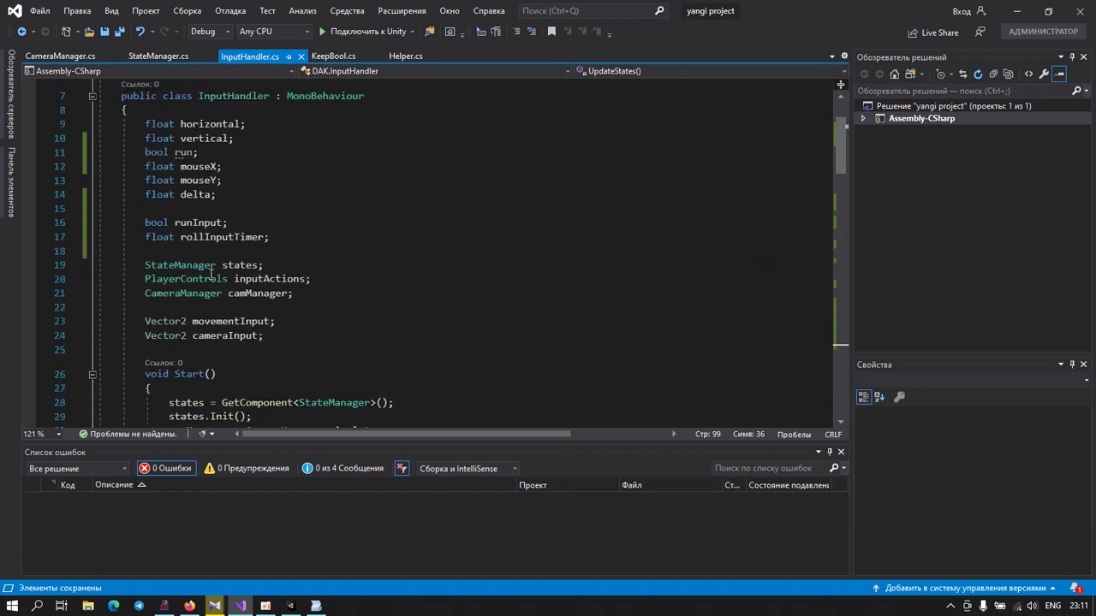
scroll(210, 275, "up", 2)
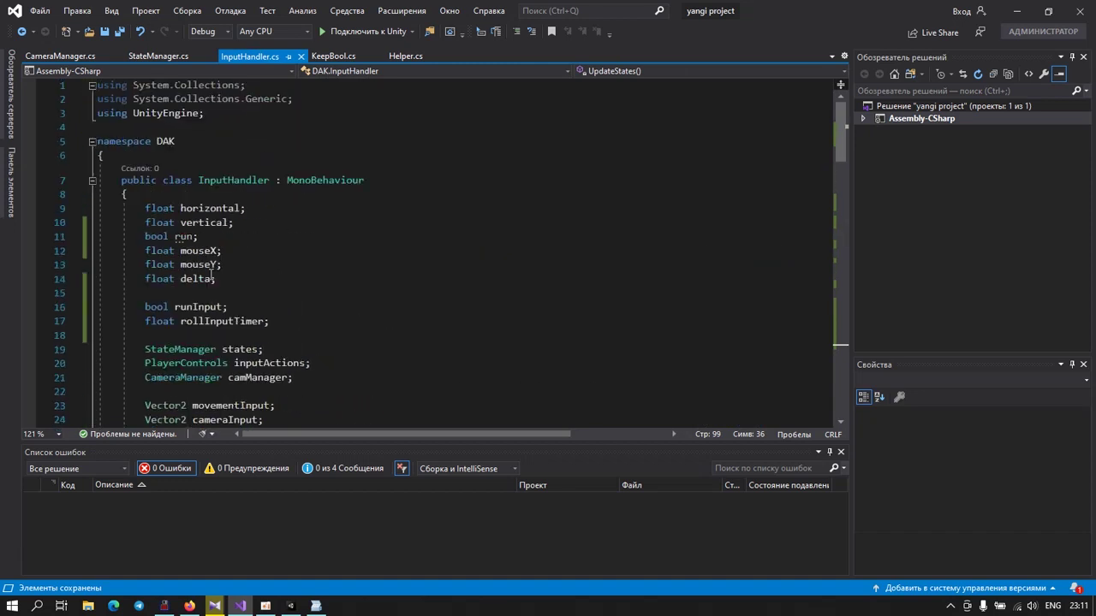
left_click(81, 240)
key("Delete")
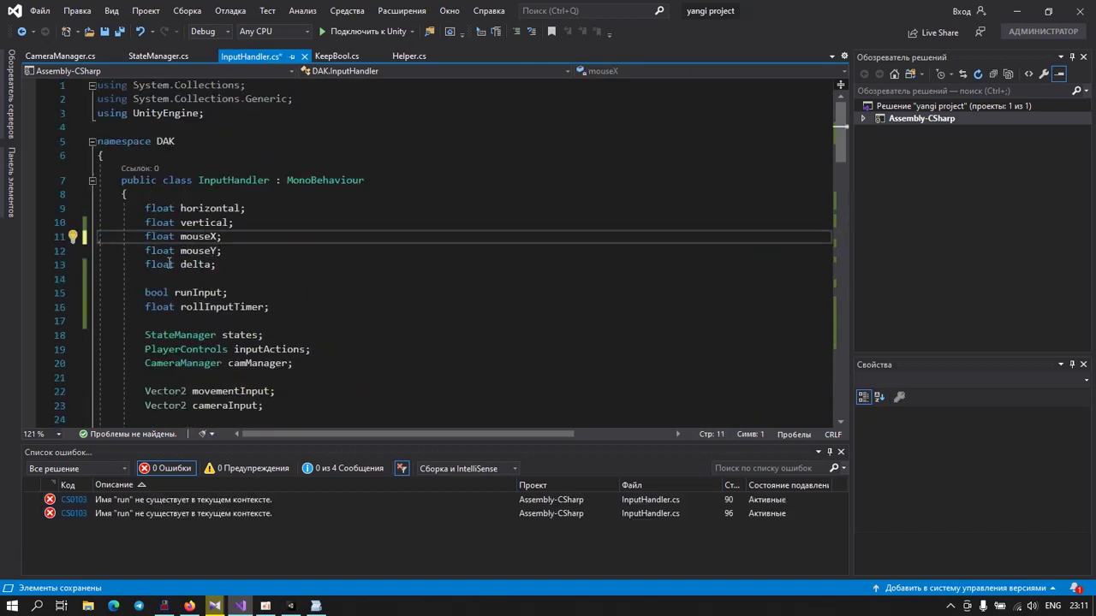
scroll(173, 270, "down", 4)
scroll(174, 271, "down", 7)
scroll(173, 270, "down", 7)
scroll(173, 270, "down", 5)
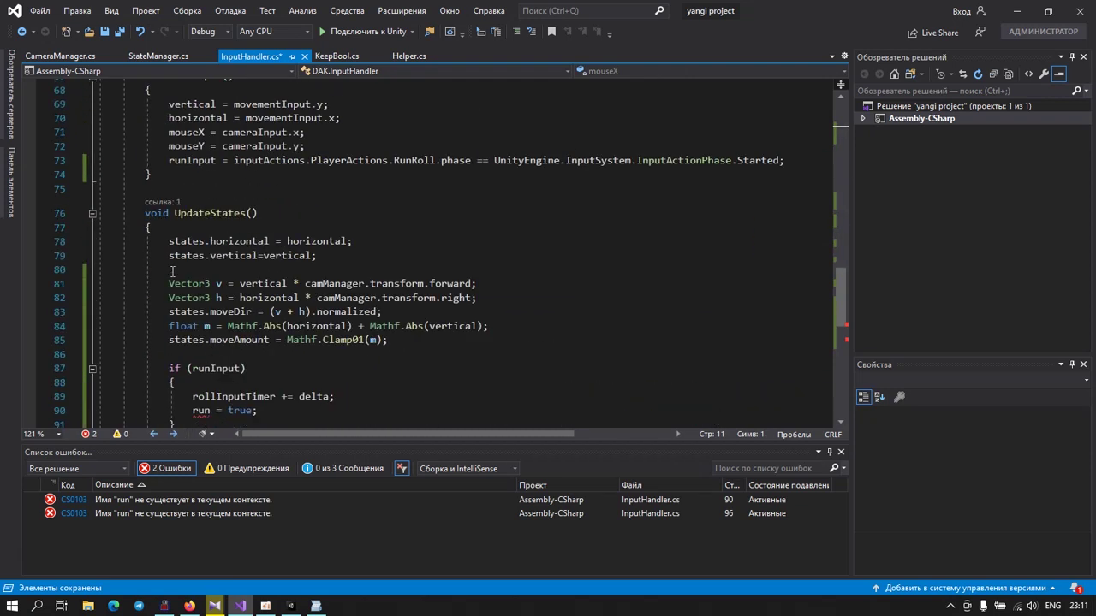
scroll(172, 270, "down", 4)
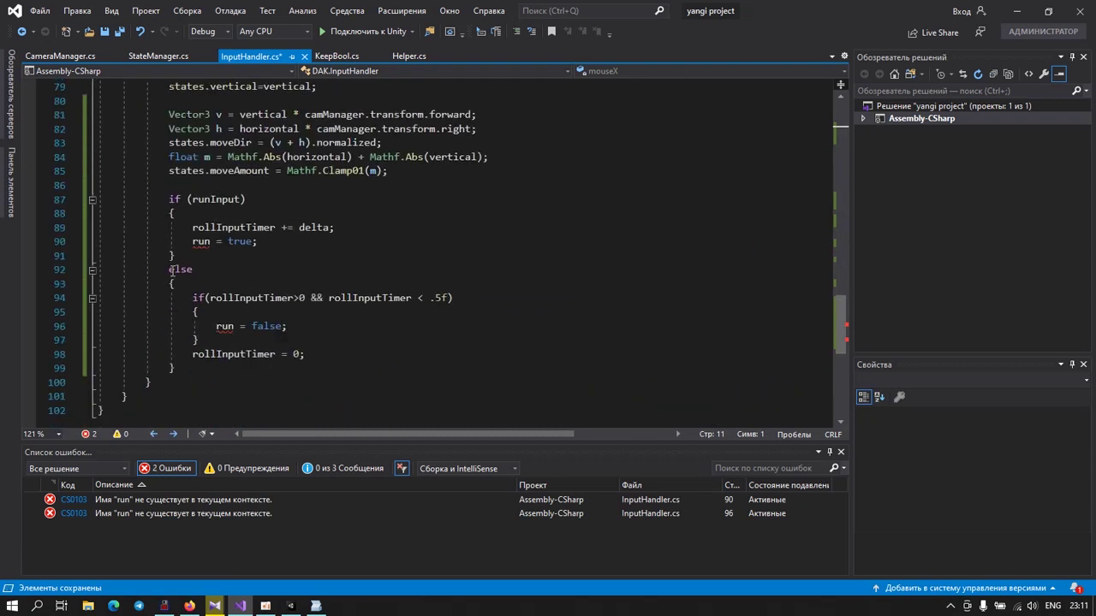
Step: Prefix the run assignments on lines 90 and 96 with 'states.' so they target states.run
left_click(191, 243)
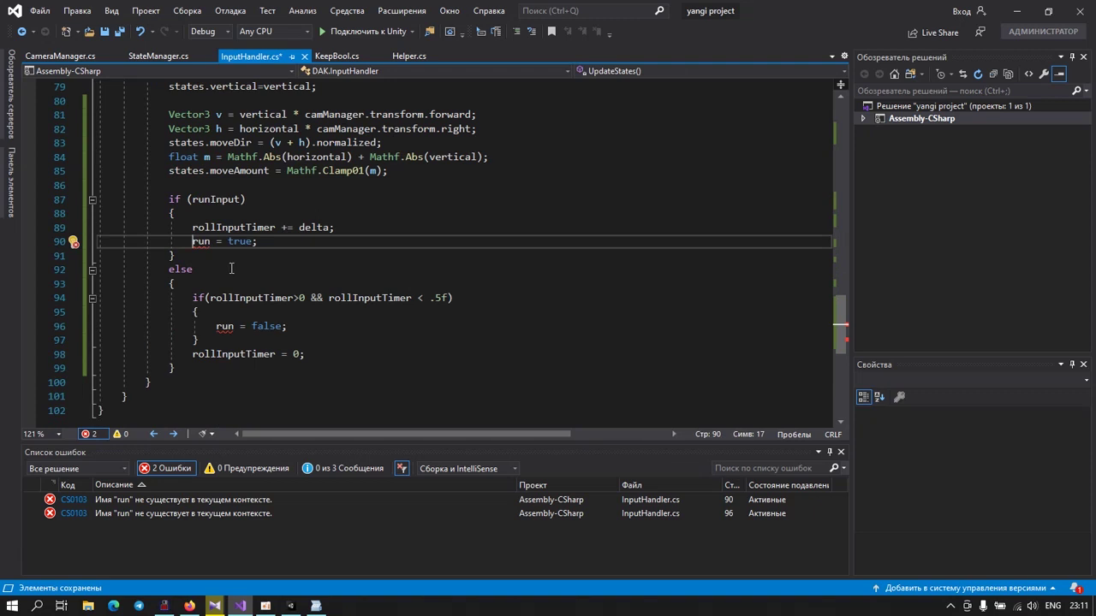
type("sta")
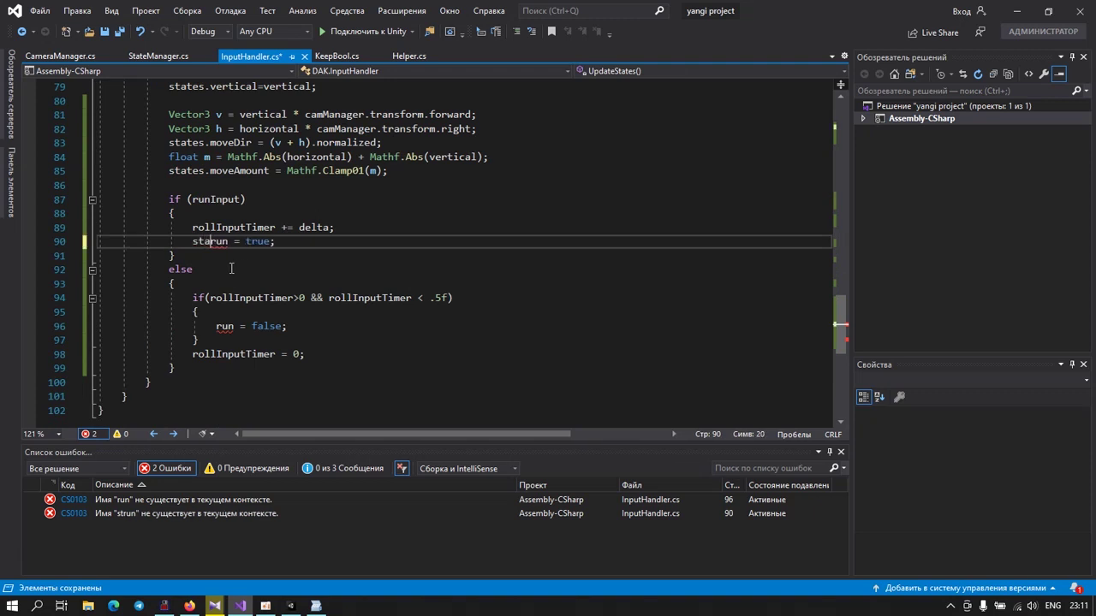
type("tes")
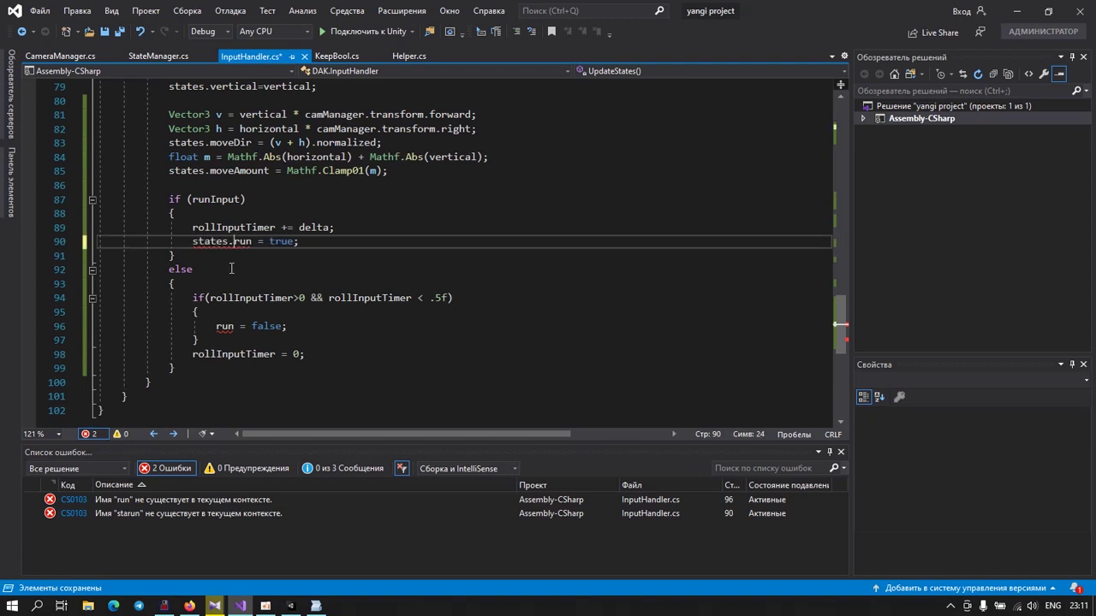
type(".")
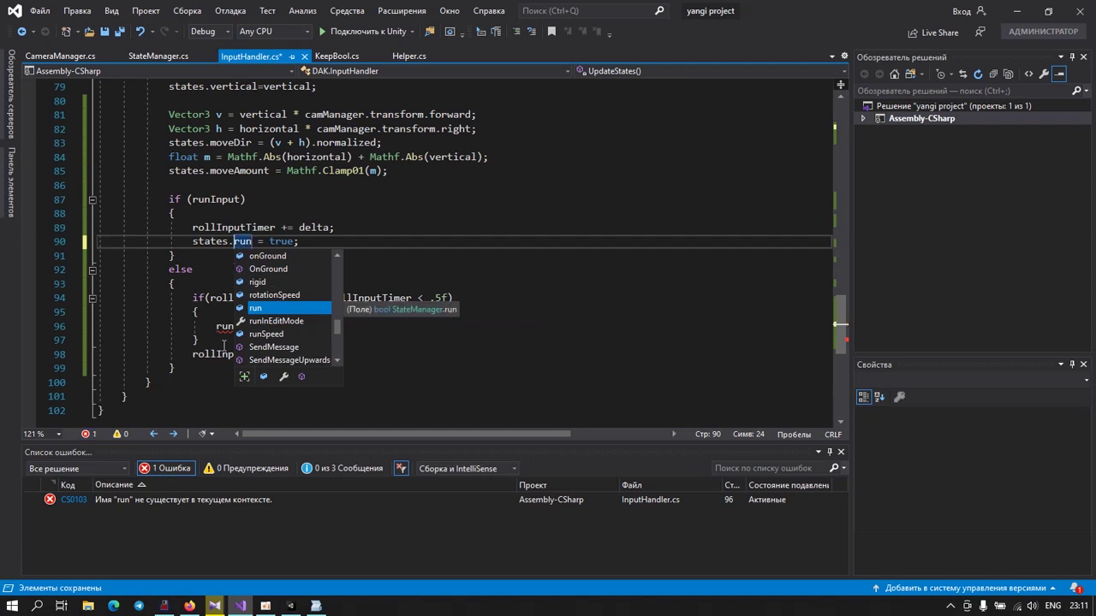
left_click(215, 326)
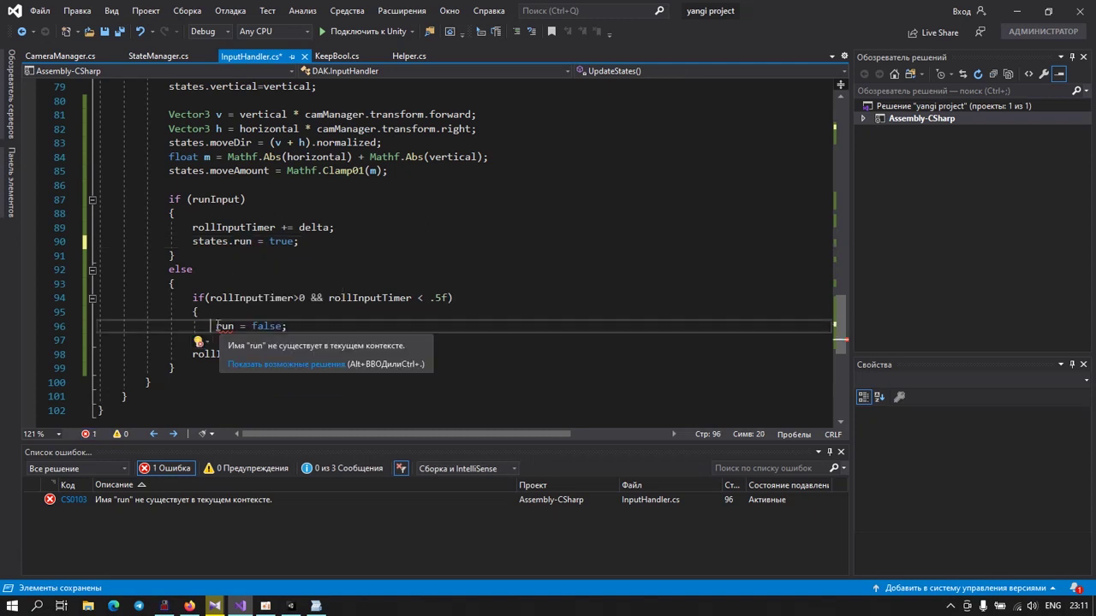
type("state")
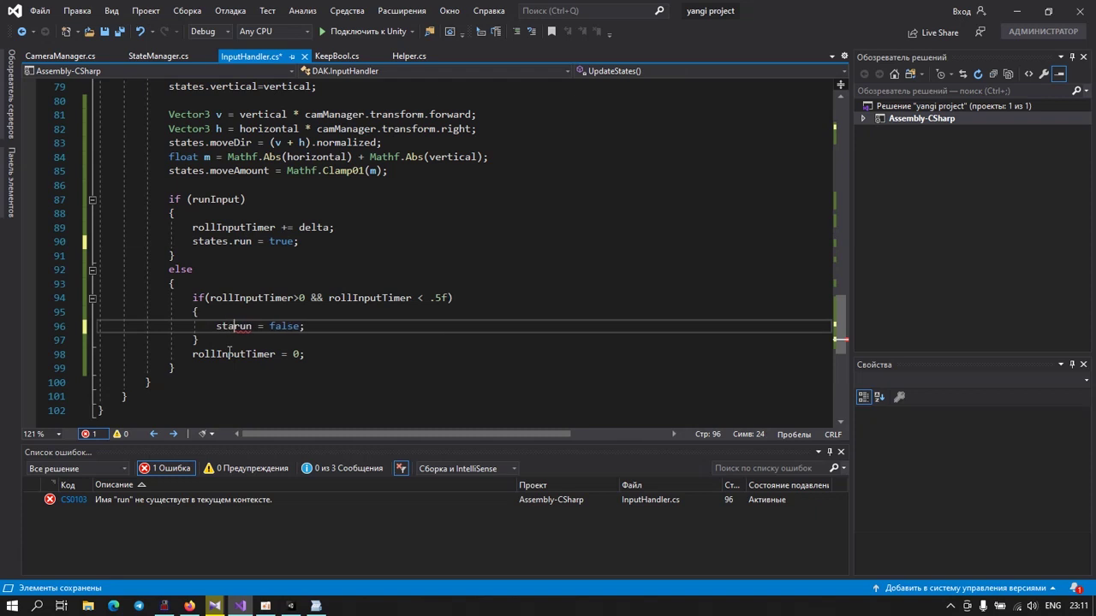
type("s")
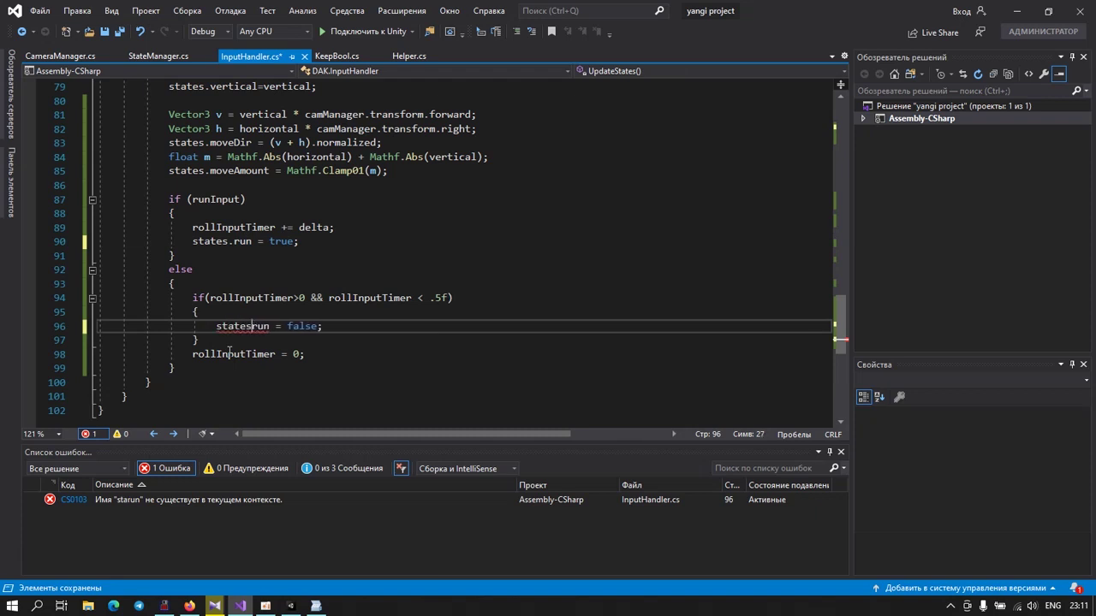
type(".")
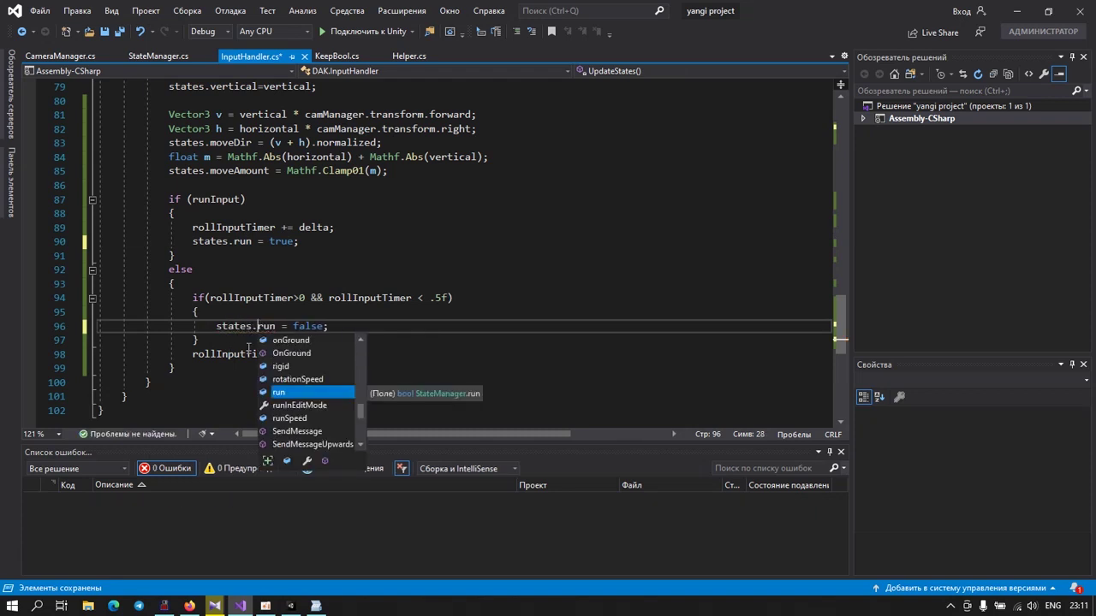
left_click(186, 326)
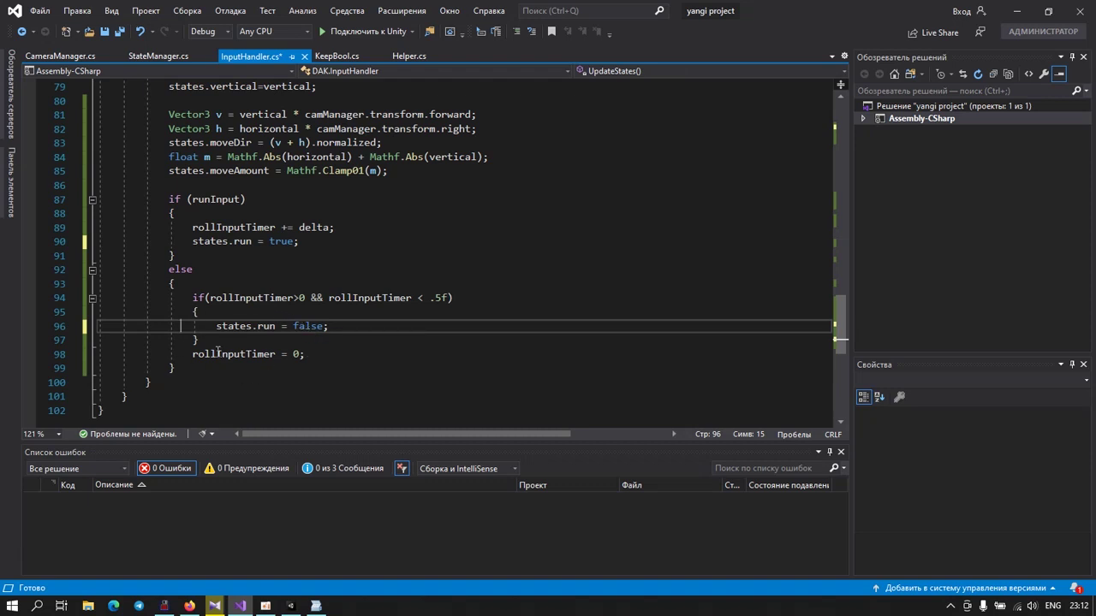
Step: Save, then change line 90 to states.run = (states.moveAmount>0) instead of true
mouse_move(217, 352)
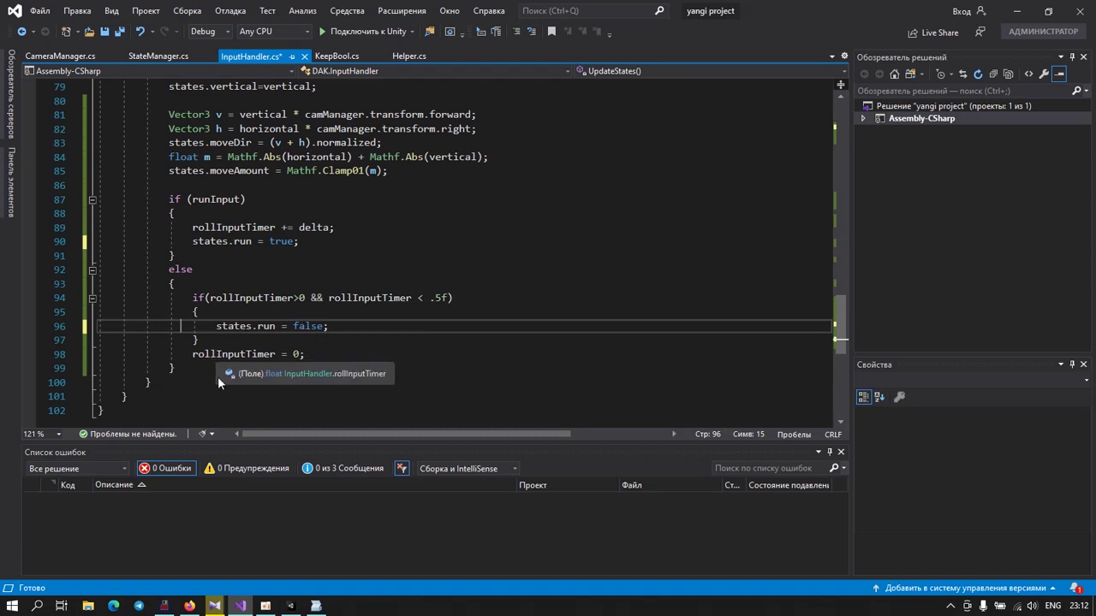
left_click(120, 32)
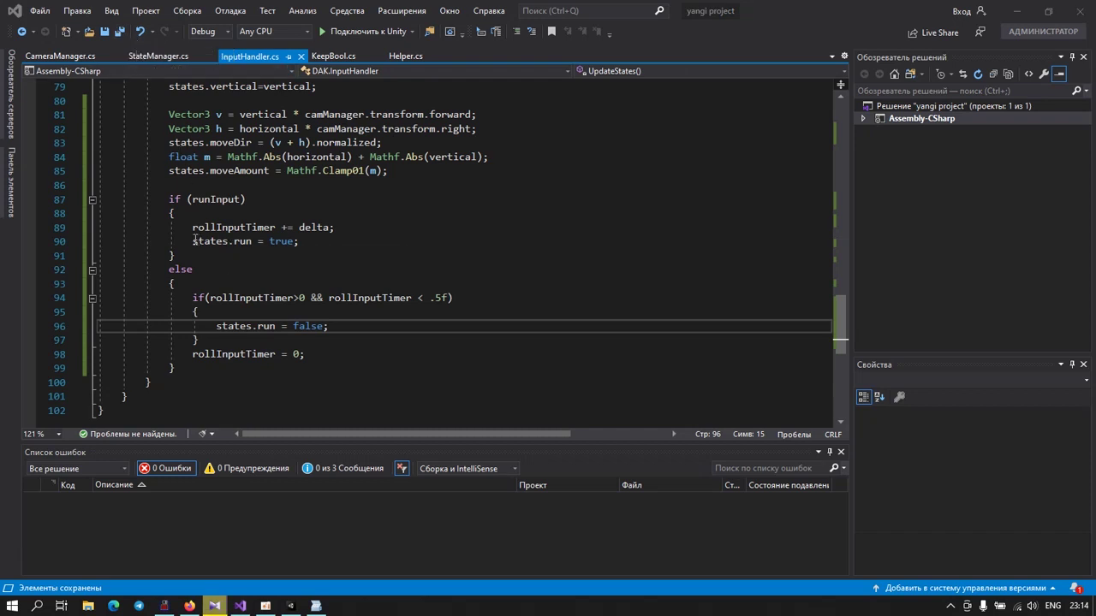
left_click(193, 241)
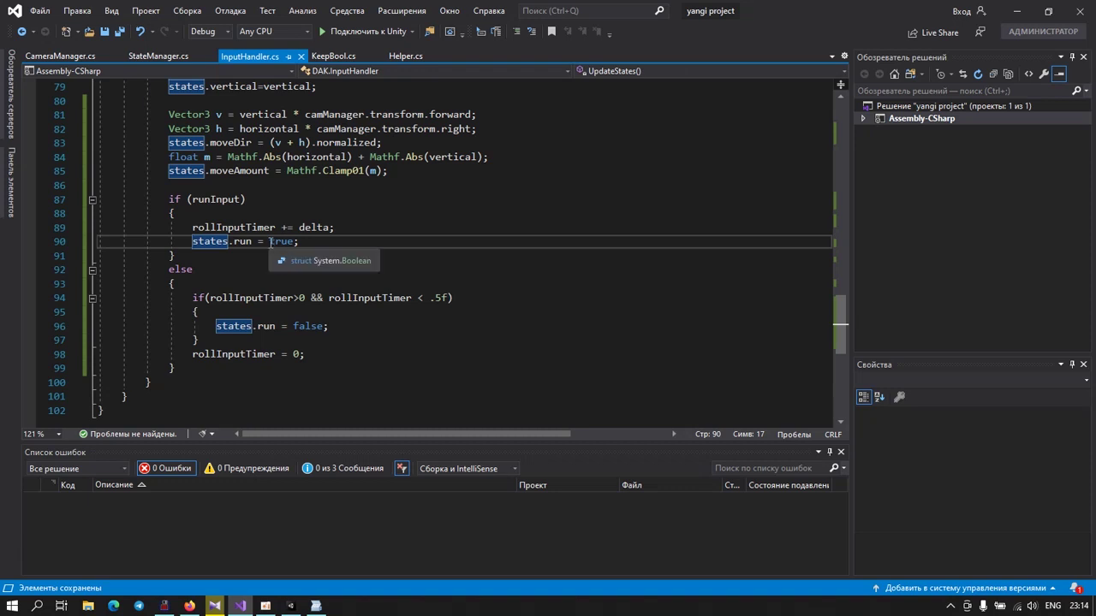
double_click(281, 241)
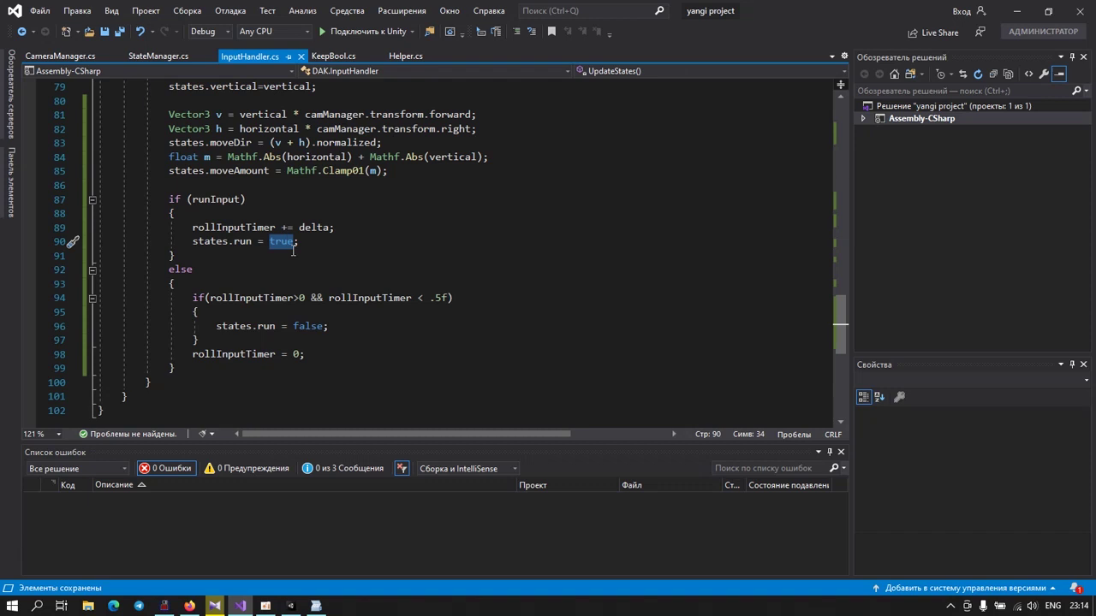
type("(")
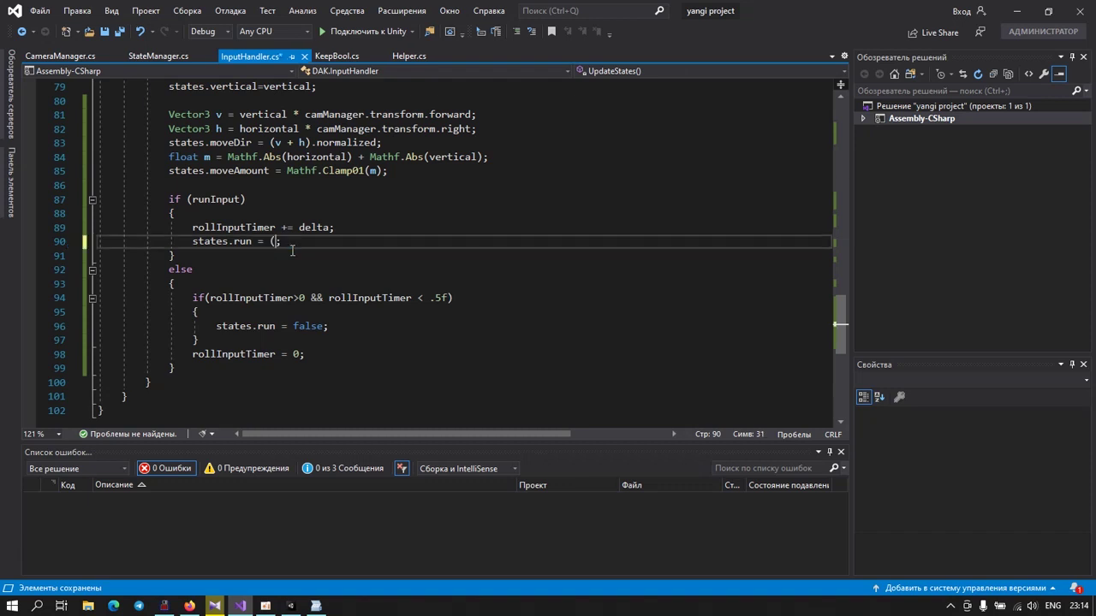
type("s")
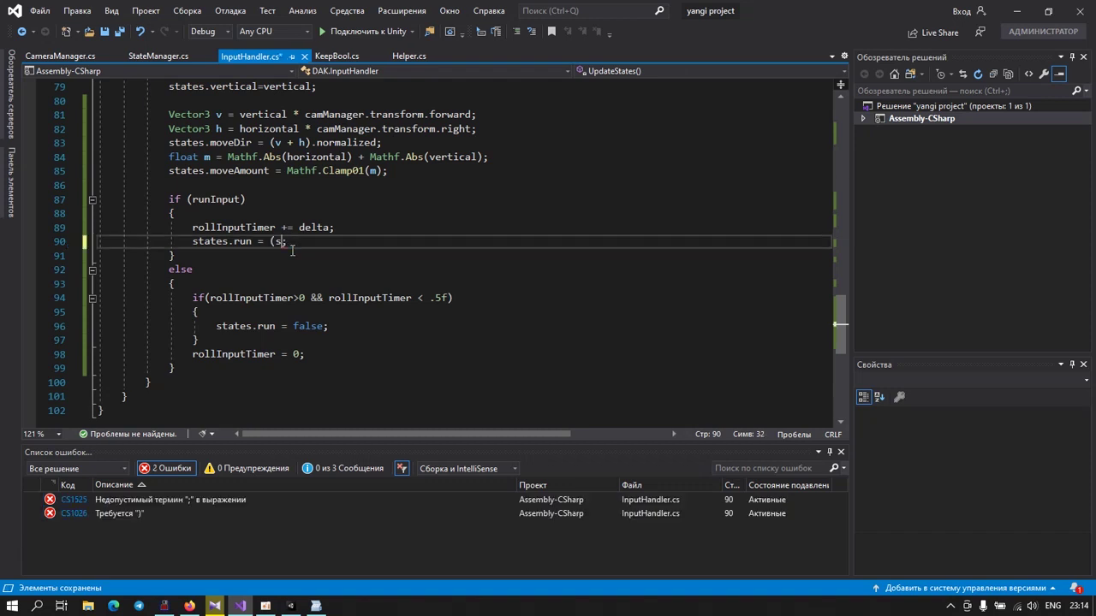
type("tates.mo")
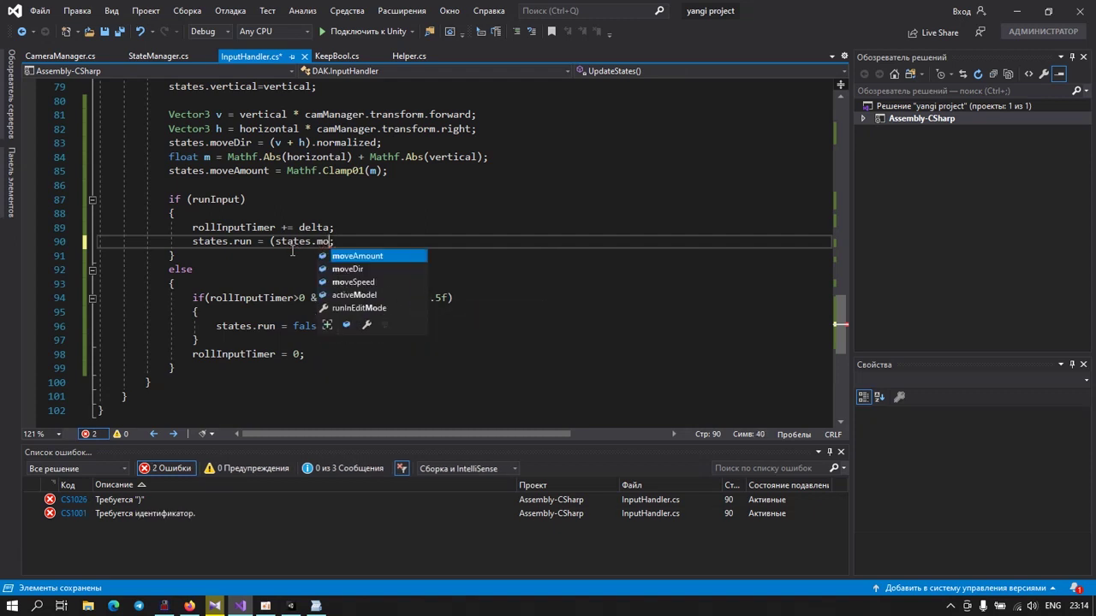
key("Tab")
type(">0)")
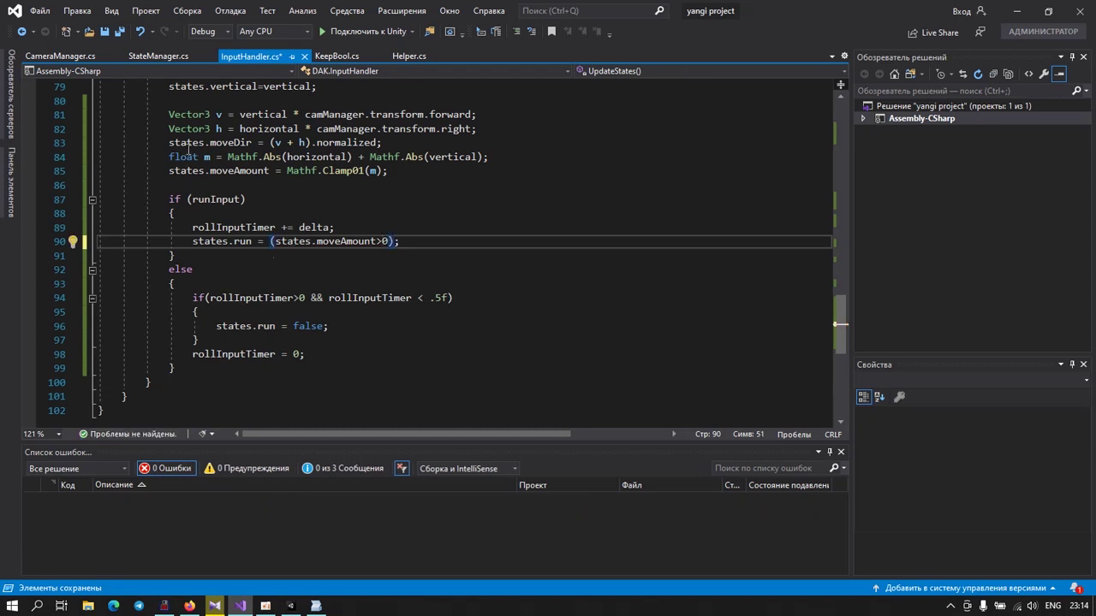
Step: Save all changed files and scroll back up through InputHandler.cs
left_click(120, 37)
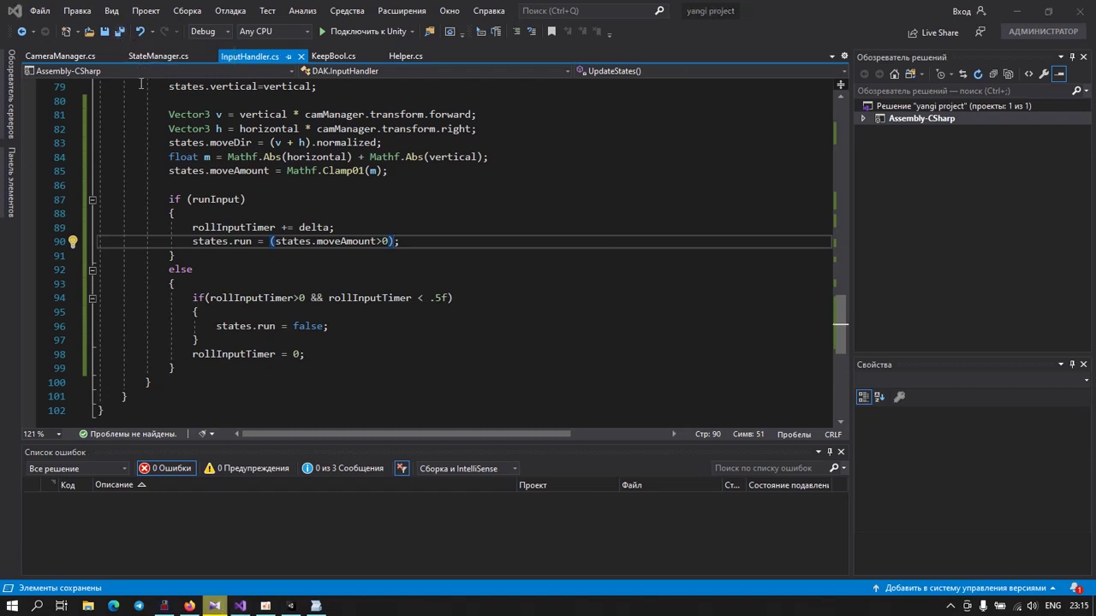
scroll(192, 197, "up", 3)
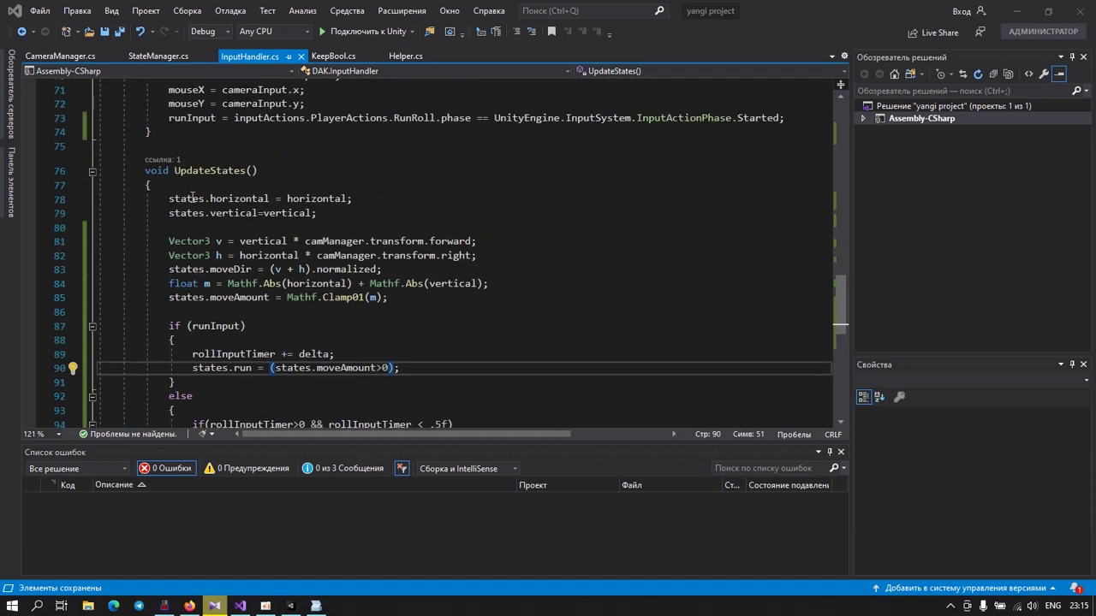
scroll(194, 198, "up", 3)
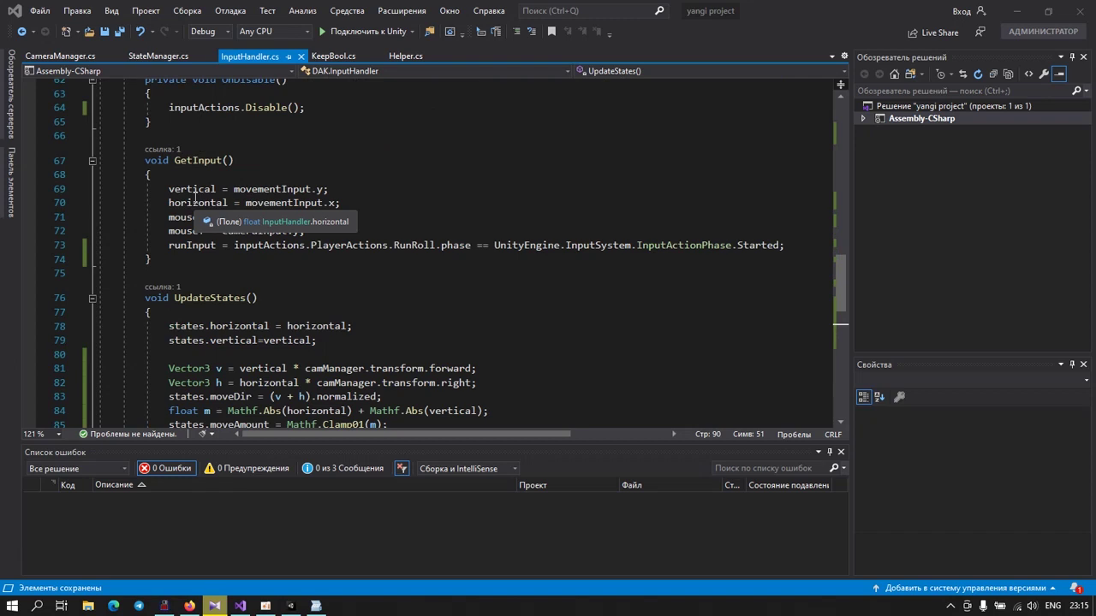
scroll(195, 197, "up", 2)
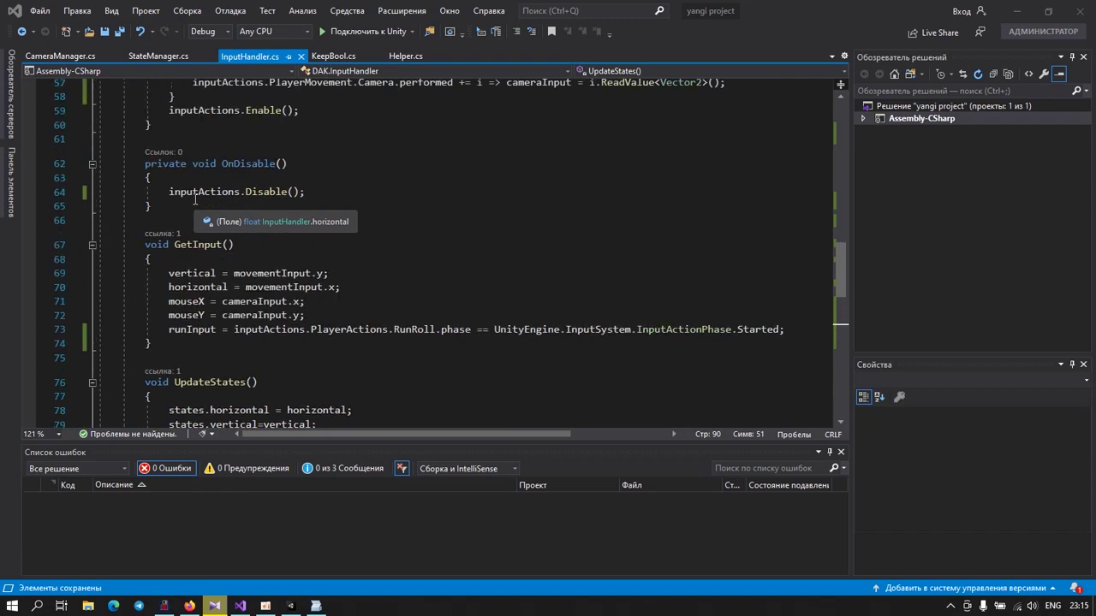
scroll(195, 199, "down", 6)
scroll(195, 199, "up", 4)
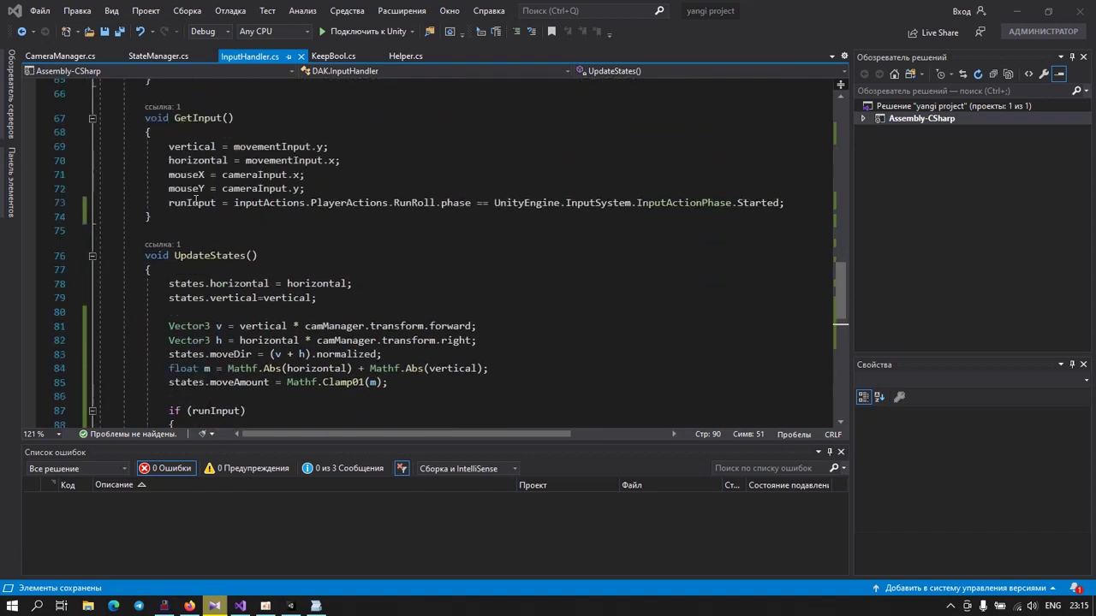
scroll(196, 199, "up", 3)
scroll(196, 200, "up", 1)
scroll(195, 200, "up", 2)
scroll(195, 199, "up", 2)
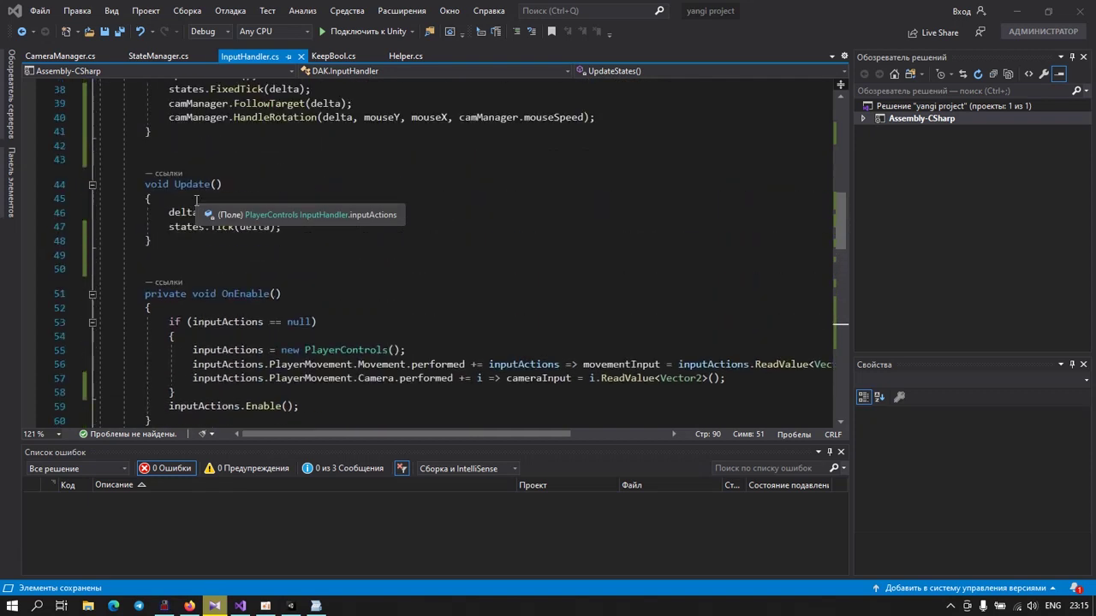
Step: Cut the targetDir and Quaternion rotation lines 79–85 out of StateManager's FixedTick
left_click(159, 56)
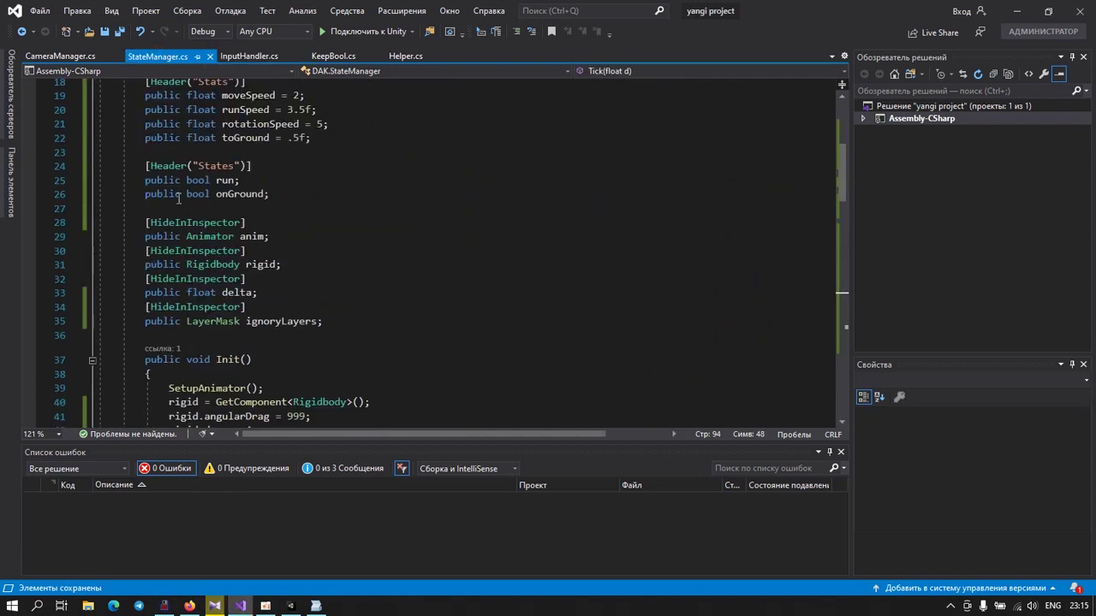
scroll(179, 198, "down", 6)
scroll(181, 196, "down", 3)
scroll(182, 193, "up", 2)
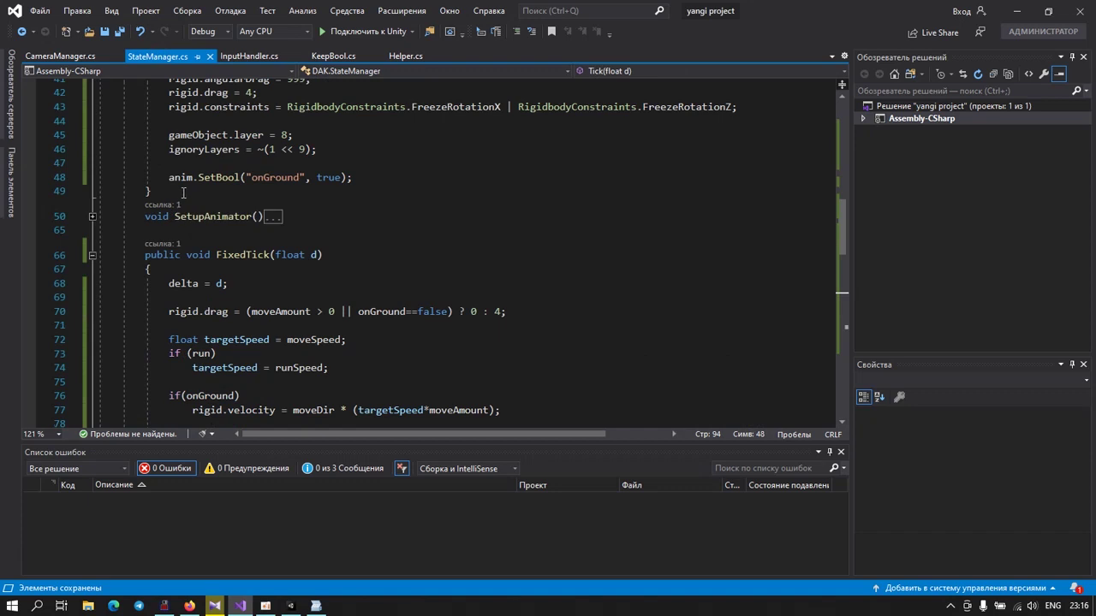
scroll(193, 194, "down", 1)
scroll(190, 209, "down", 1)
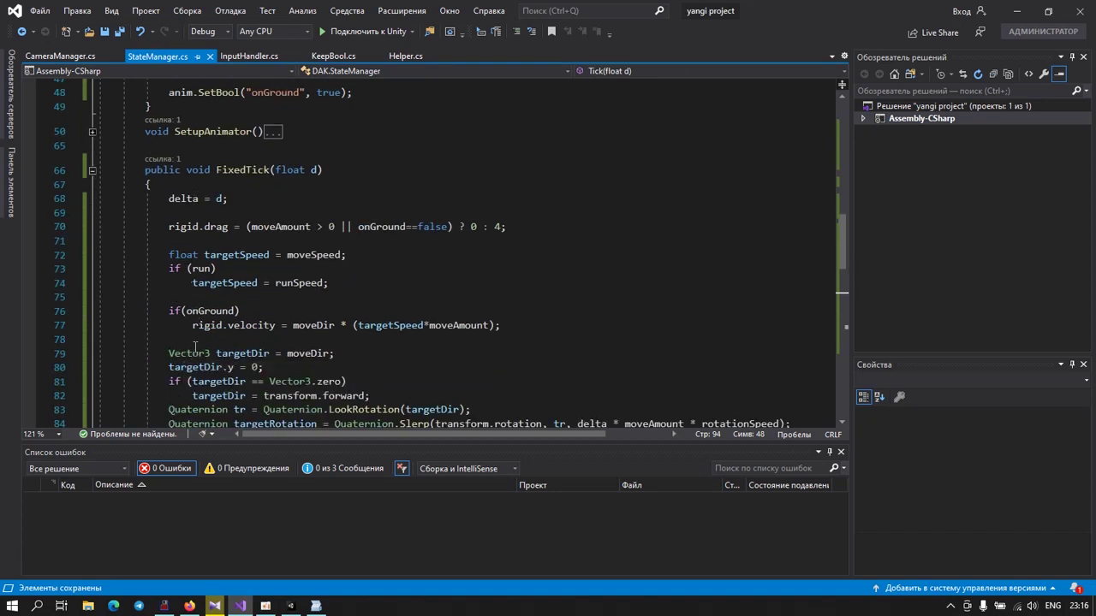
scroll(193, 346, "down", 1)
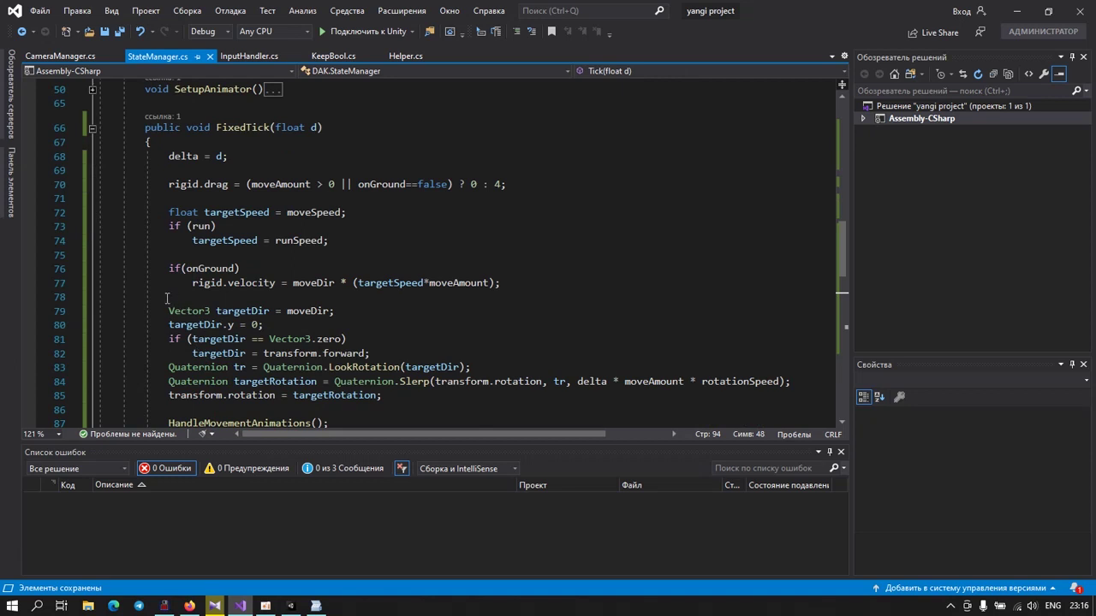
scroll(167, 300, "down", 1)
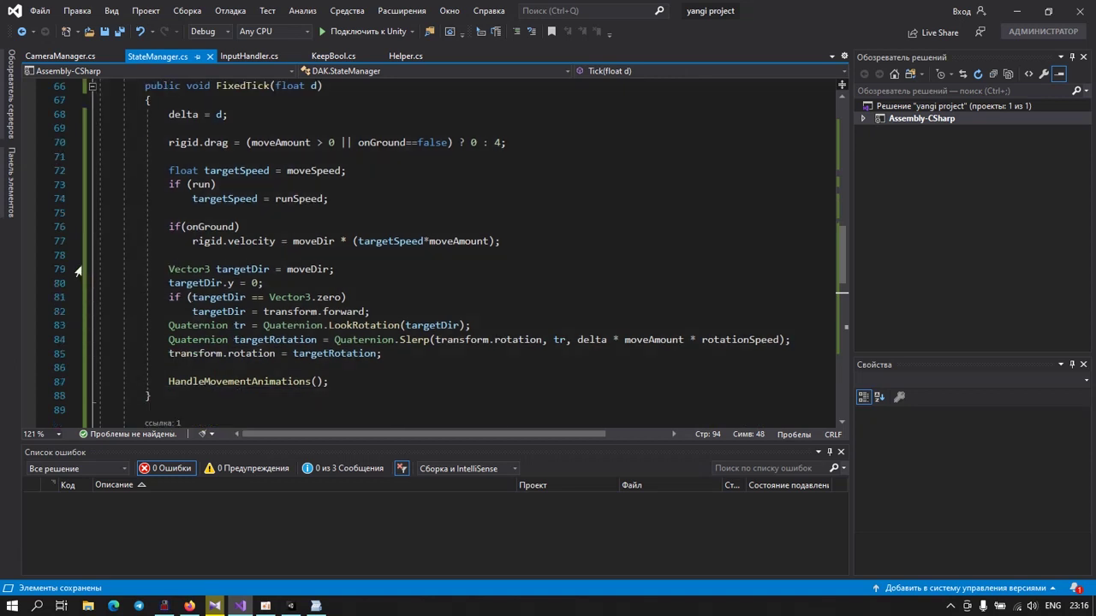
left_click_drag(76, 270, 74, 354)
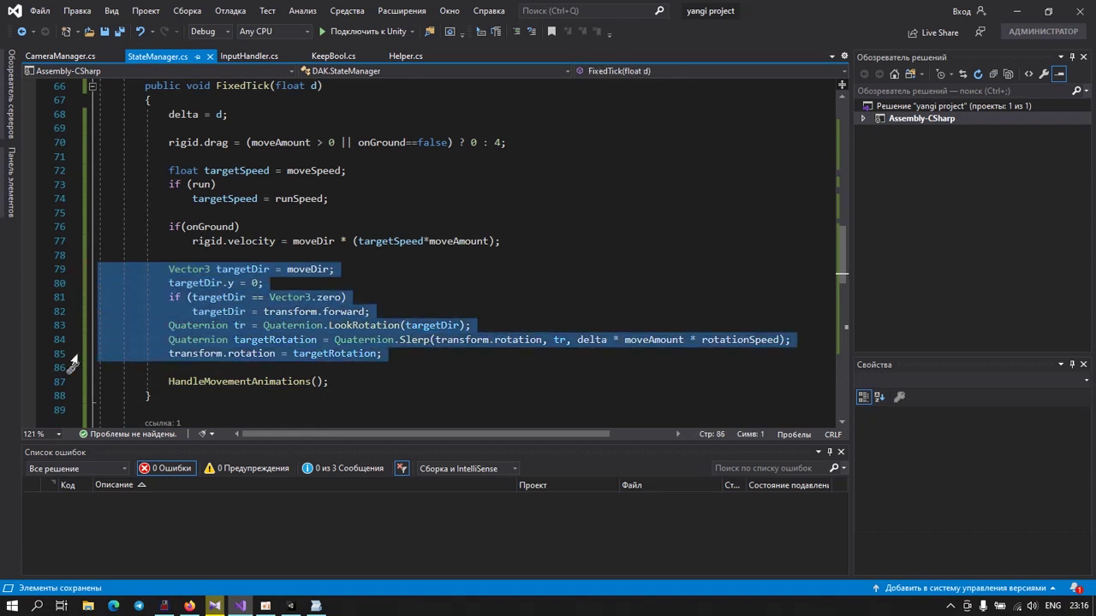
key("Delete")
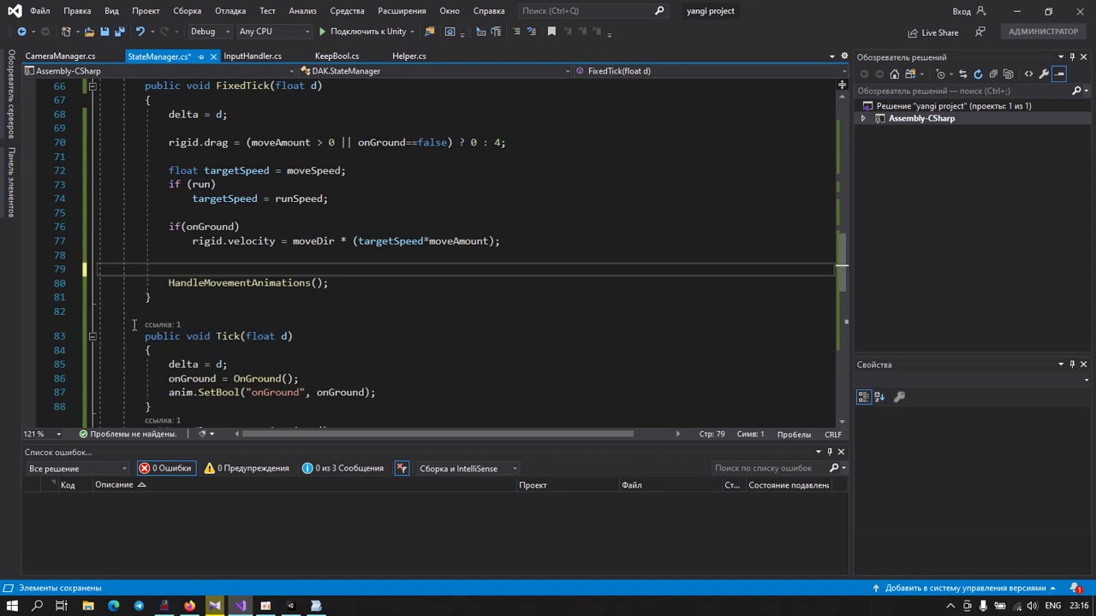
Step: Paste the rotation code into a new if (!lockOn) block above HandleMovementAnimations
left_click(172, 259)
key("Return")
type("if(!")
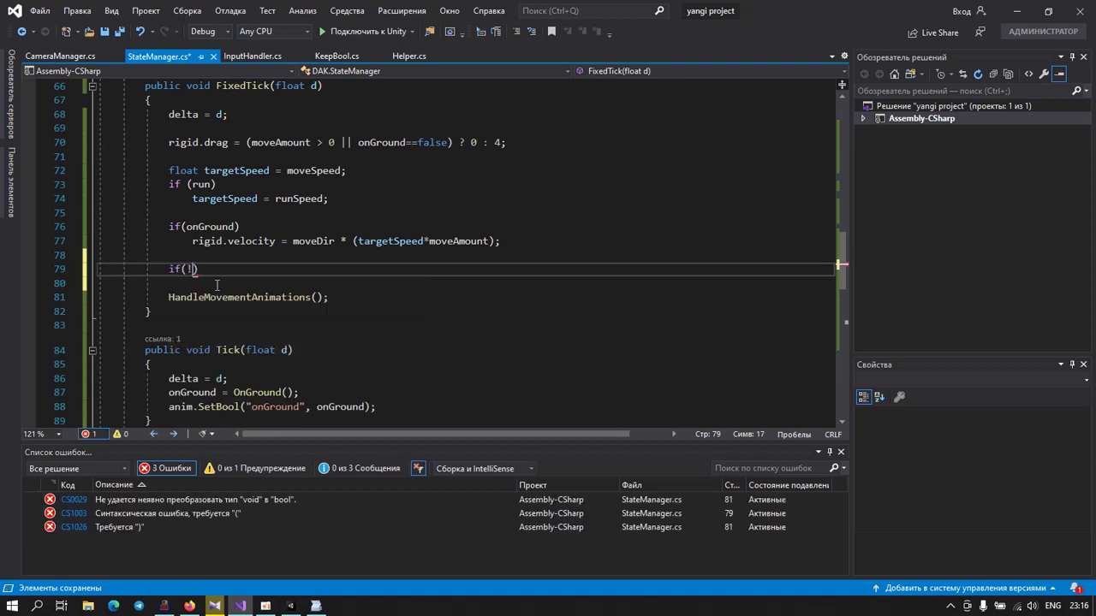
type("lo")
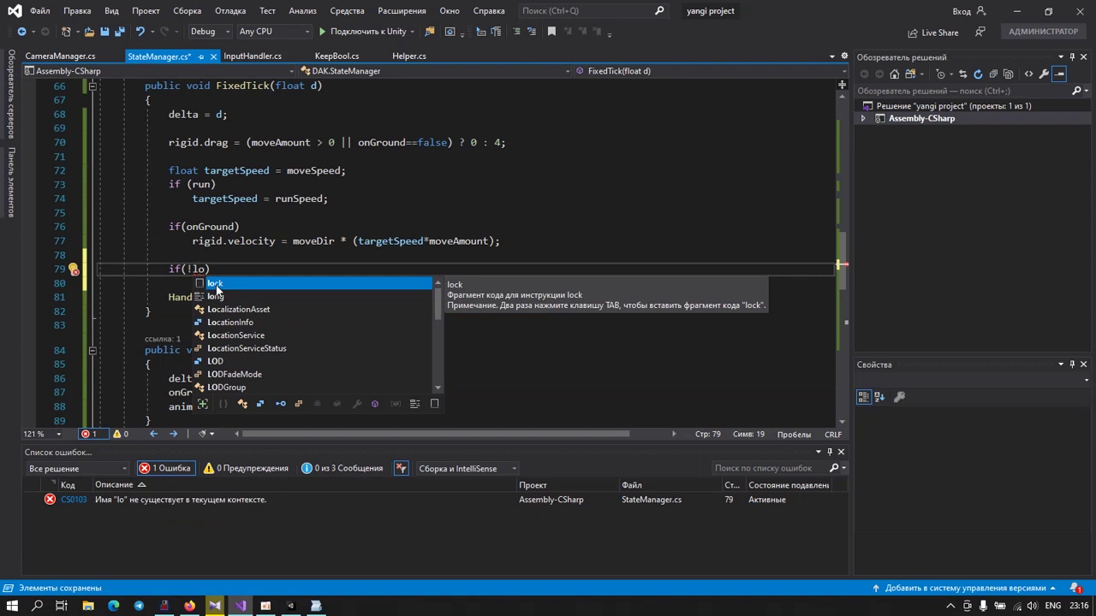
key("Tab")
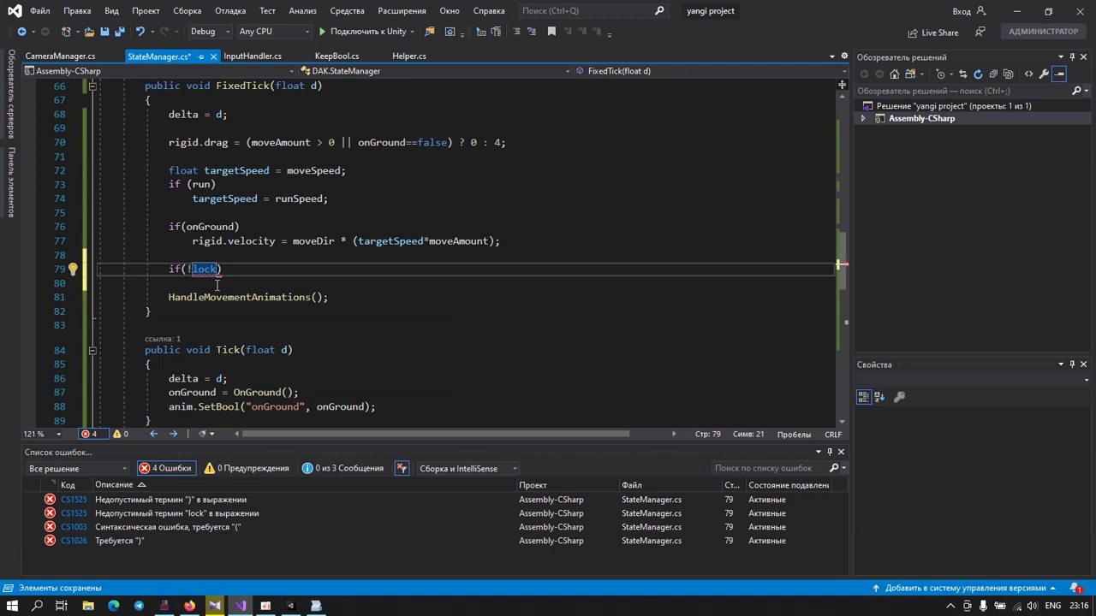
type(")")
type("{")
key("Return")
key("Up")
key("Up")
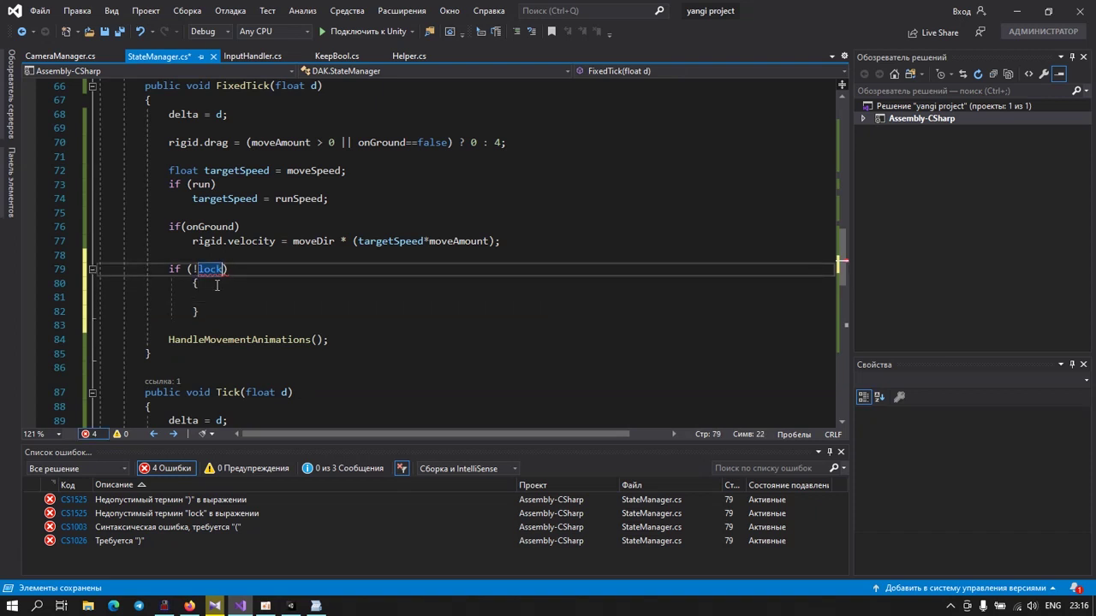
type("On")
key("Down")
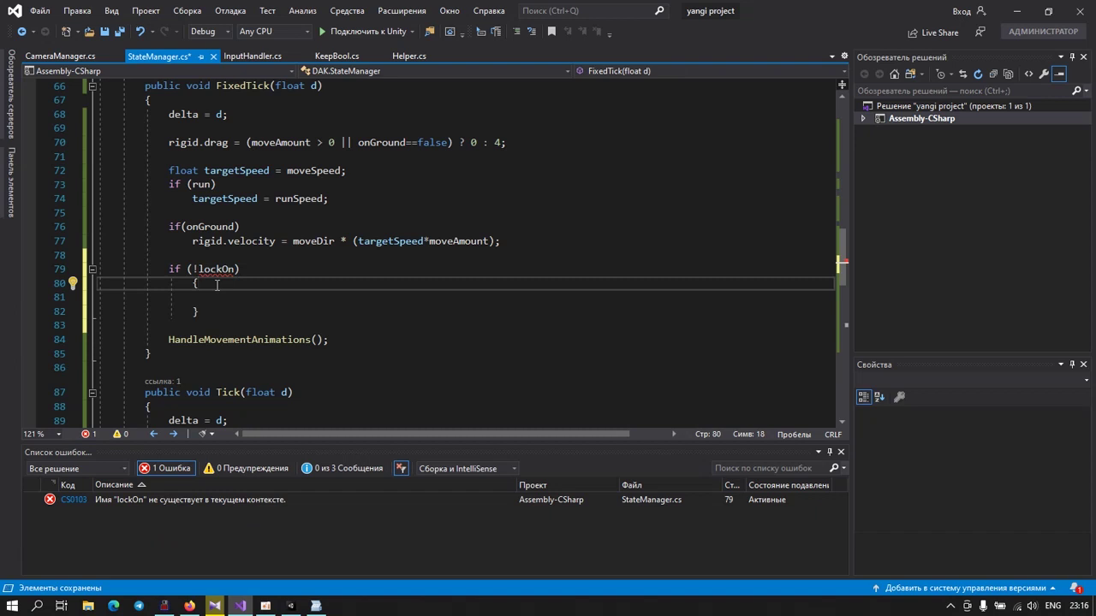
key("Down")
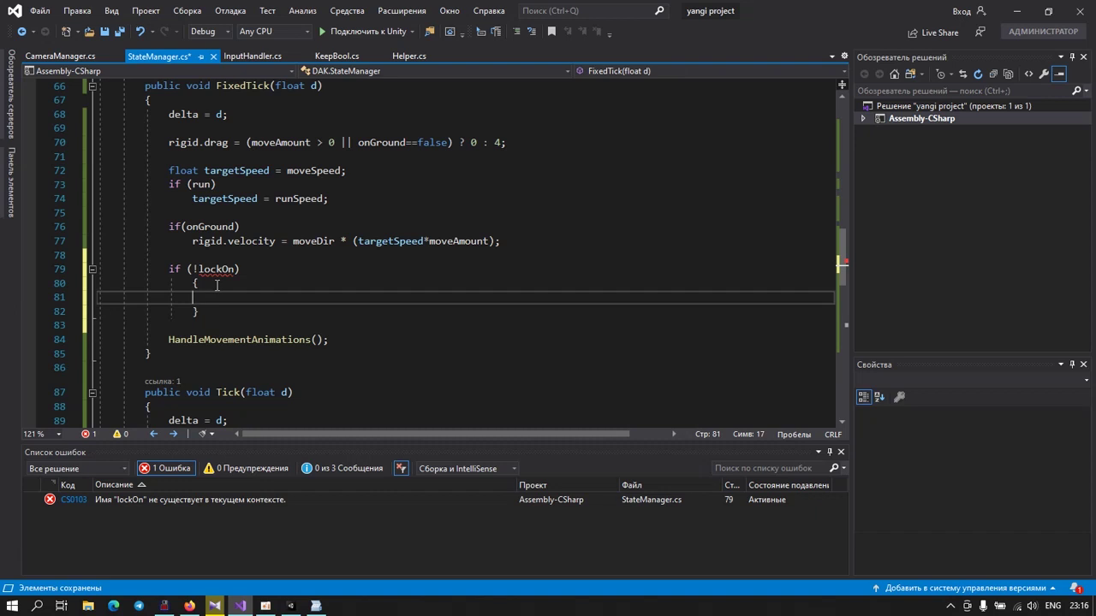
type("Vector3 targetDir = moveDir; targetDir.y = 0; if (targetDir == Vector3.zero)     targetDir = transform.forward; Quaternion tr = Quaternion.LookRotation(targetDir); Quaternion targetRotation = Quaternion.Slerp(transform.rotation, tr, delta * moveAmount * rotationSpeed); transform.rotation = targetRotation;")
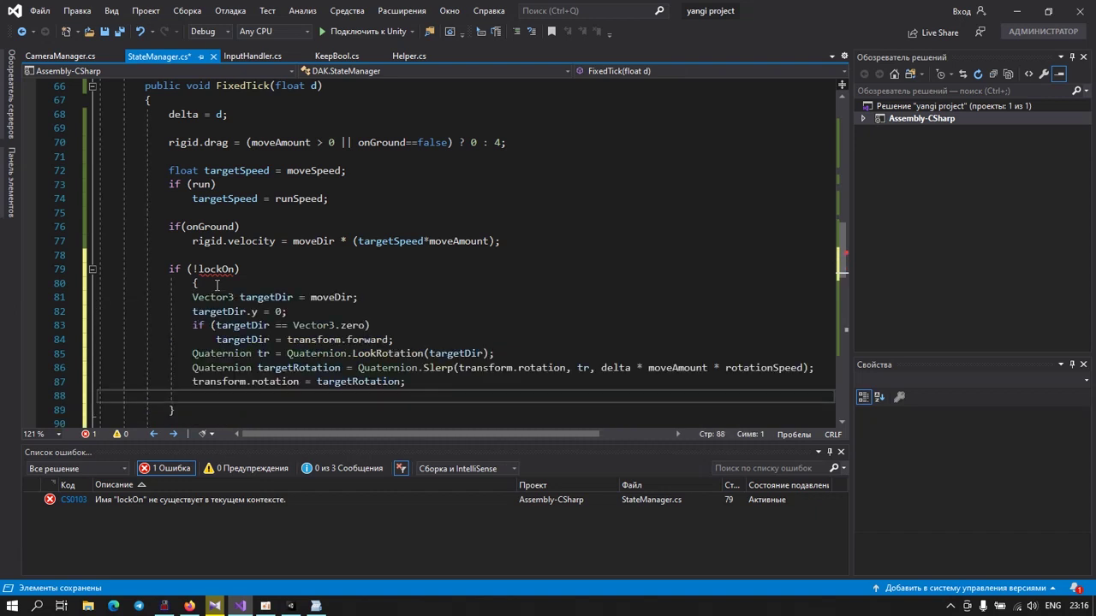
Step: Add 'public bool lockOn;' right after the onGround field in StateManager.cs
scroll(182, 232, "up", 1)
scroll(182, 231, "up", 7)
scroll(179, 235, "up", 5)
scroll(180, 233, "up", 3)
scroll(180, 231, "up", 2)
scroll(179, 229, "up", 2)
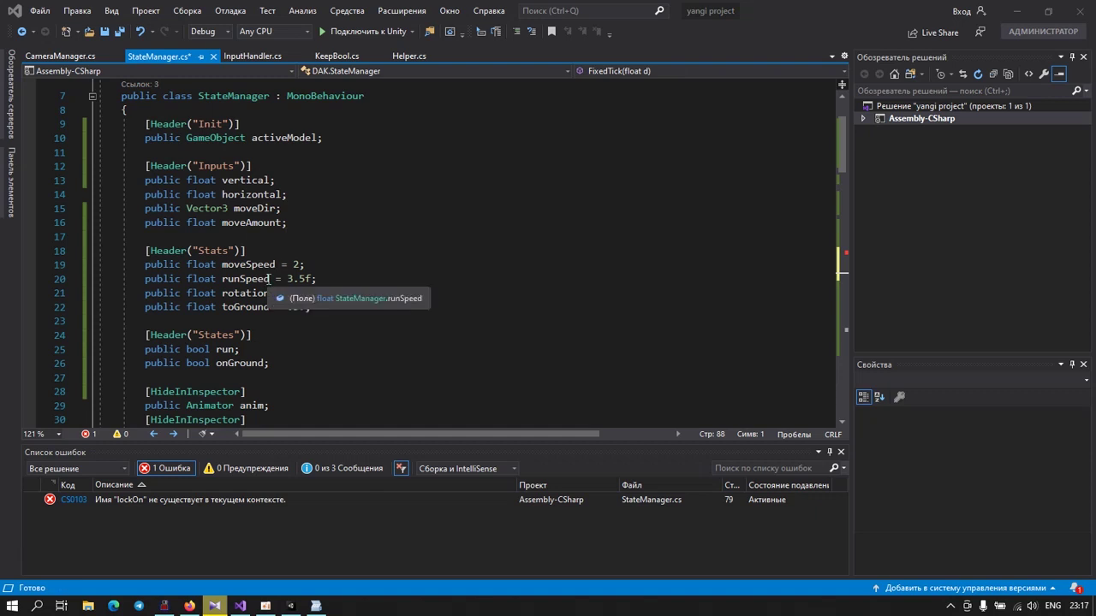
left_click(271, 363)
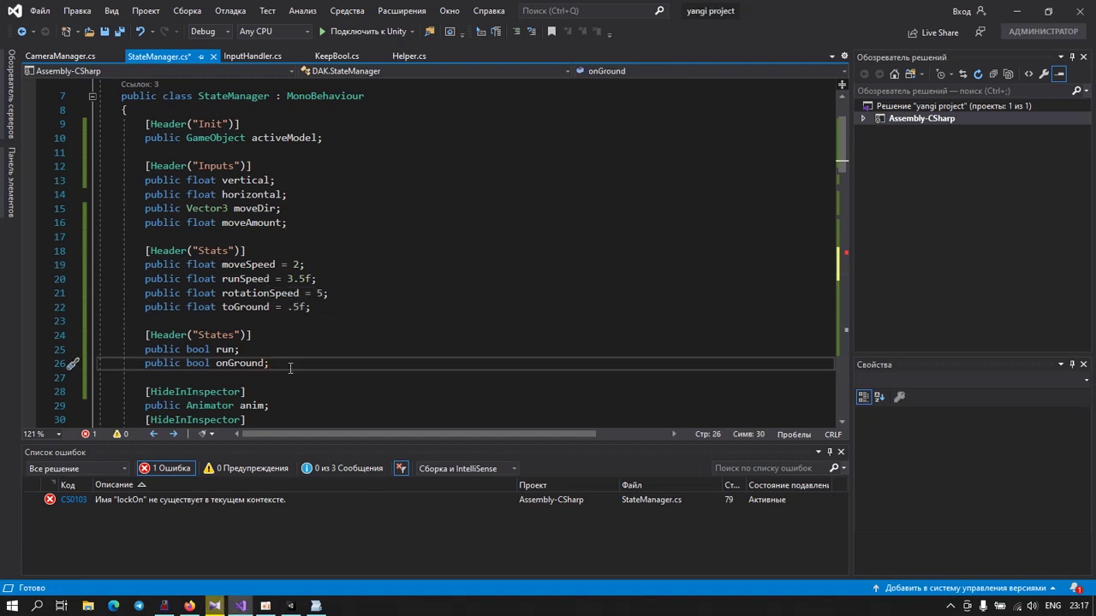
key("Return")
type("pub")
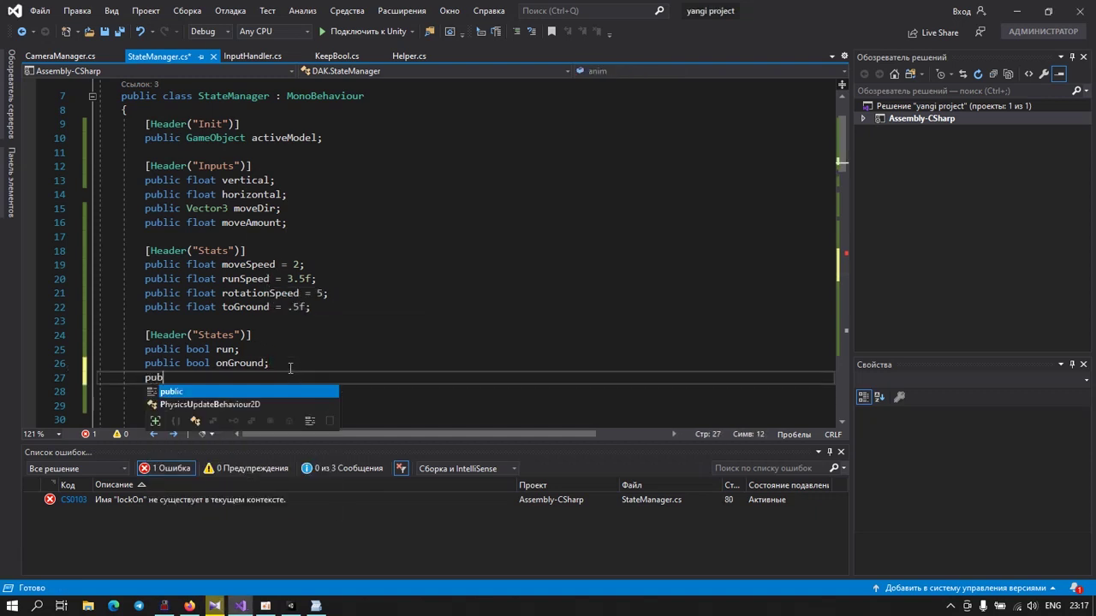
type("lic")
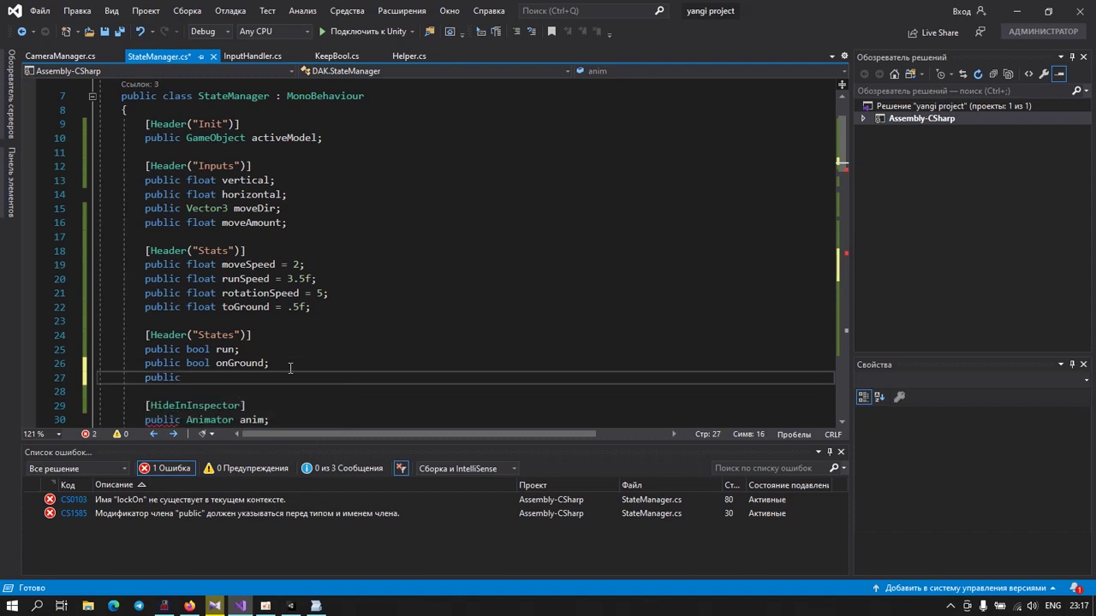
type(" bool lockOn;")
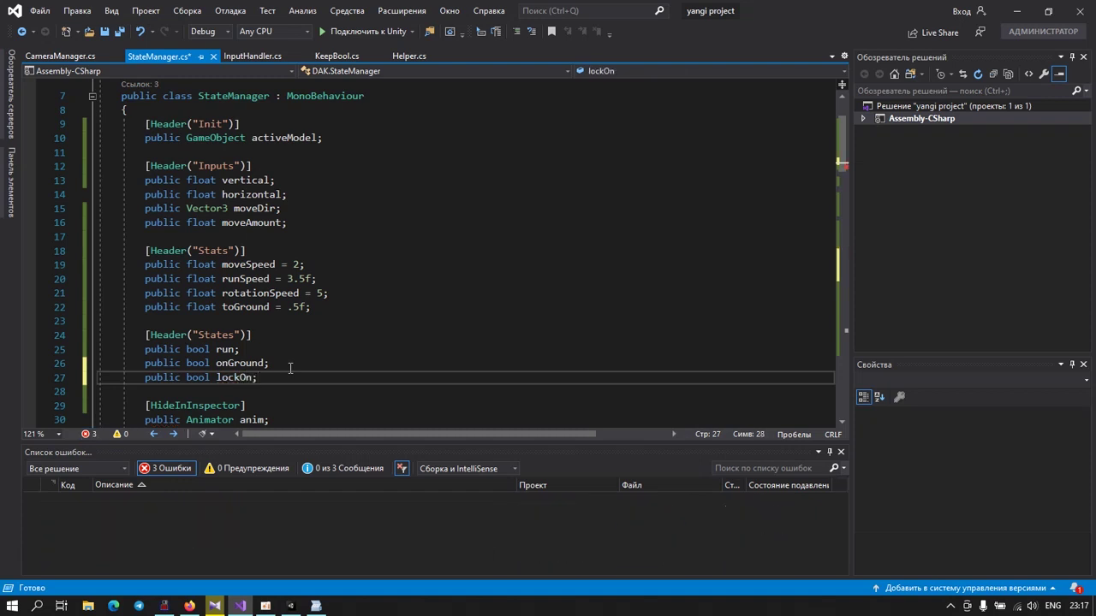
scroll(173, 341, "down", 10)
scroll(175, 339, "down", 4)
scroll(176, 337, "down", 5)
scroll(178, 334, "up", 5)
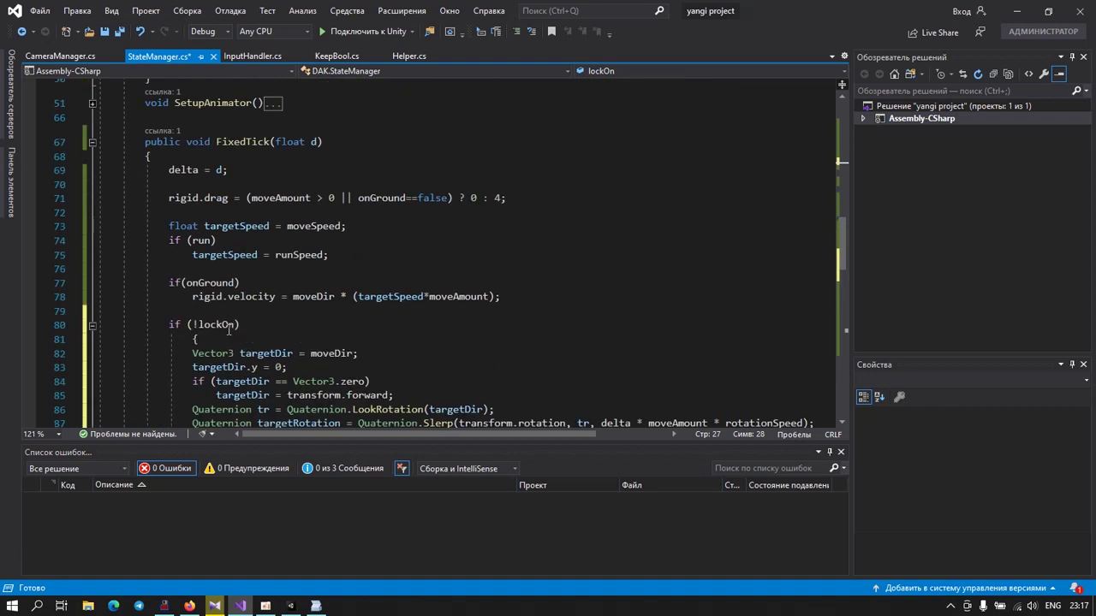
mouse_move(228, 332)
Step: Start an if(run) condition on a new line after the velocity line in FixedTick
left_click(227, 312)
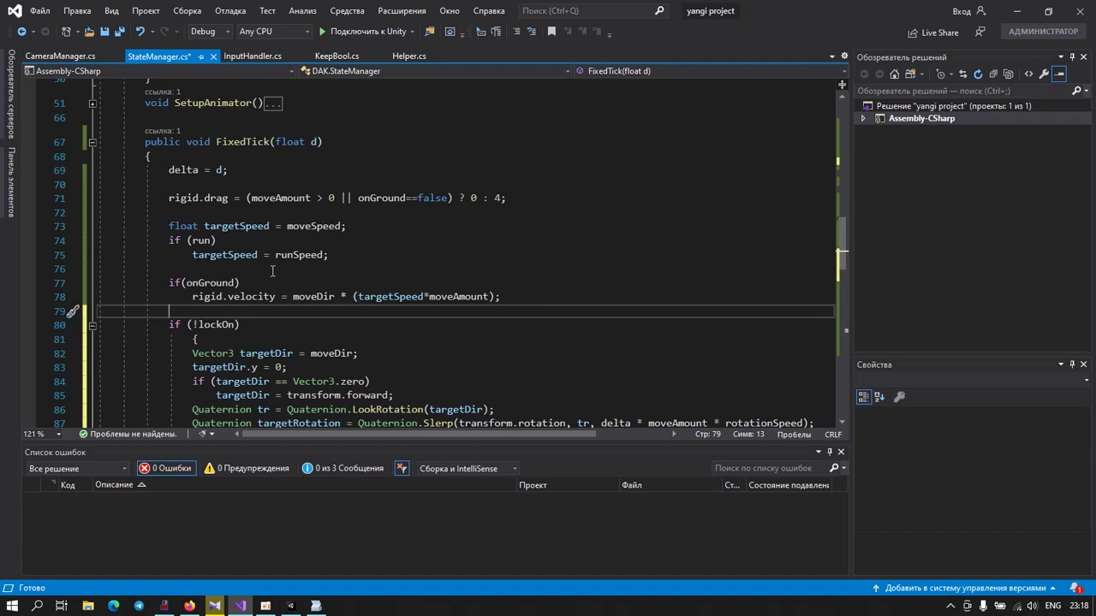
key("alt+Tab")
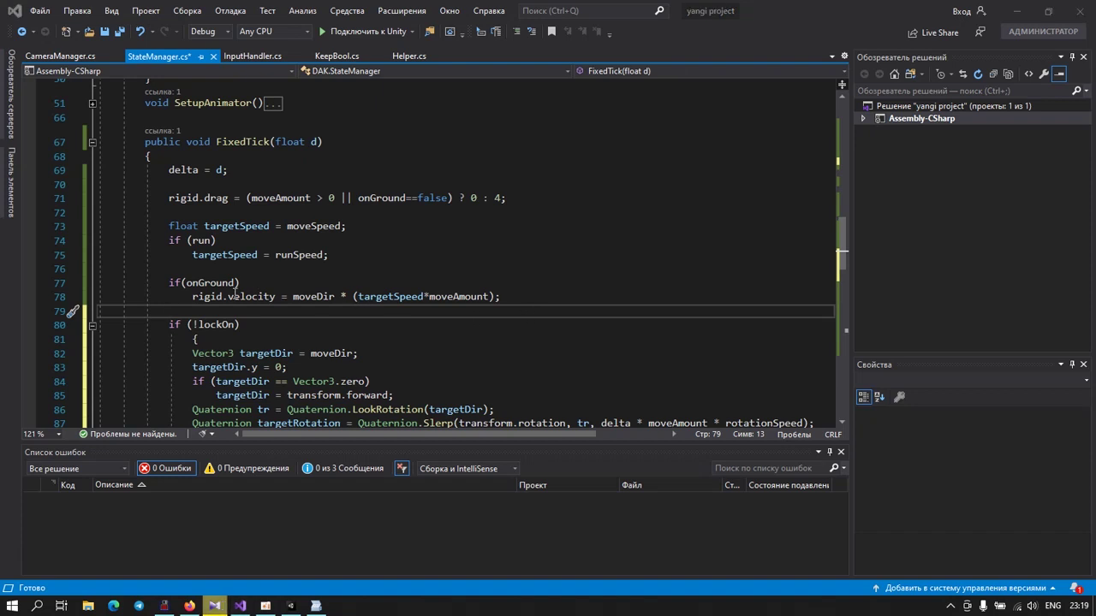
key("alt+Tab")
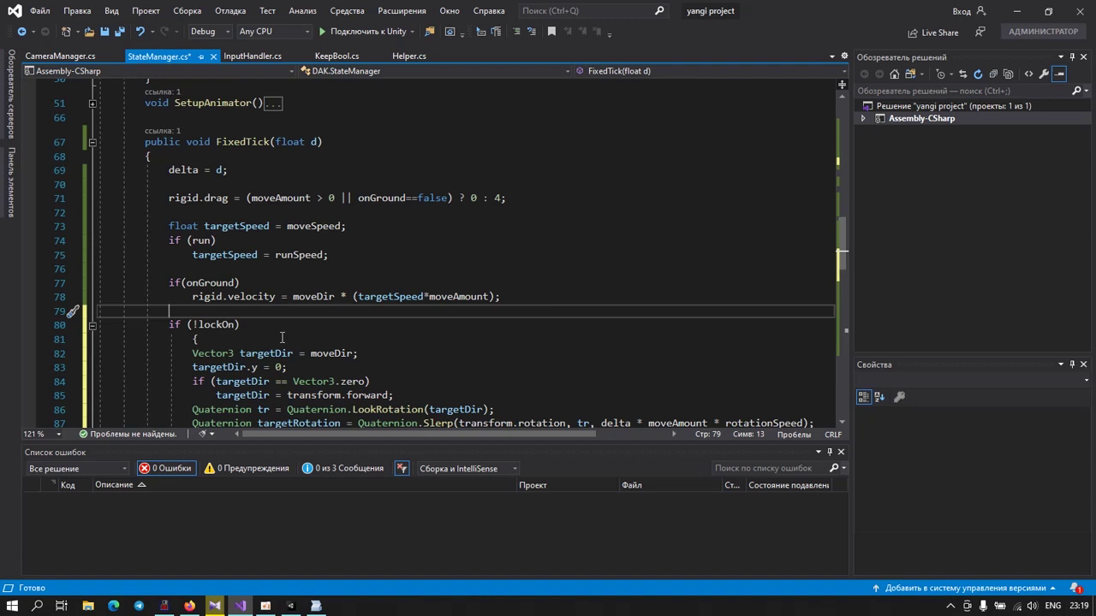
key("Return")
type("if(")
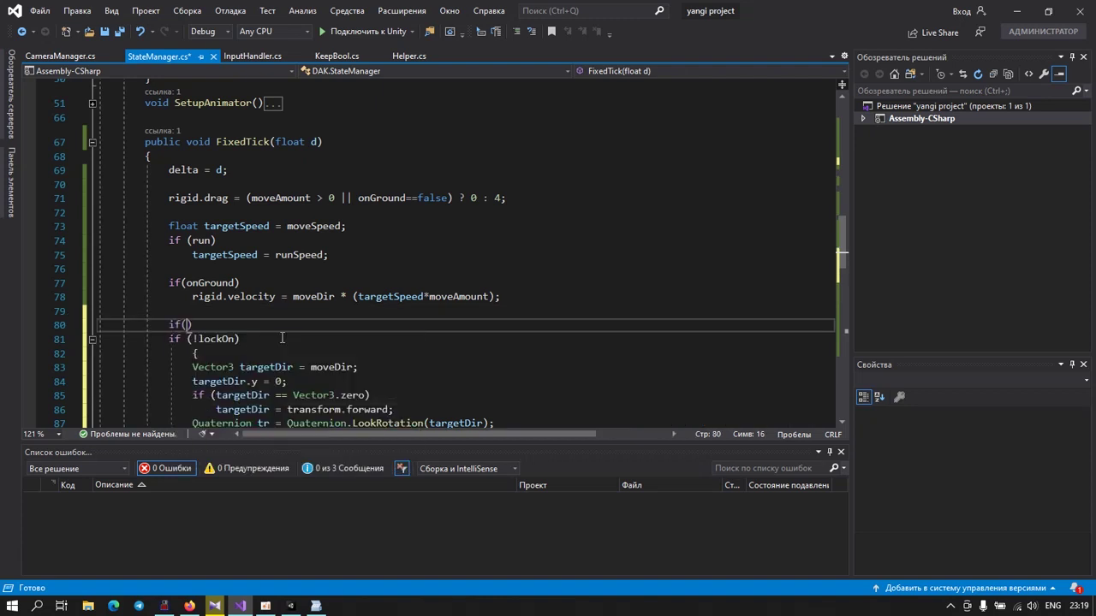
type("run")
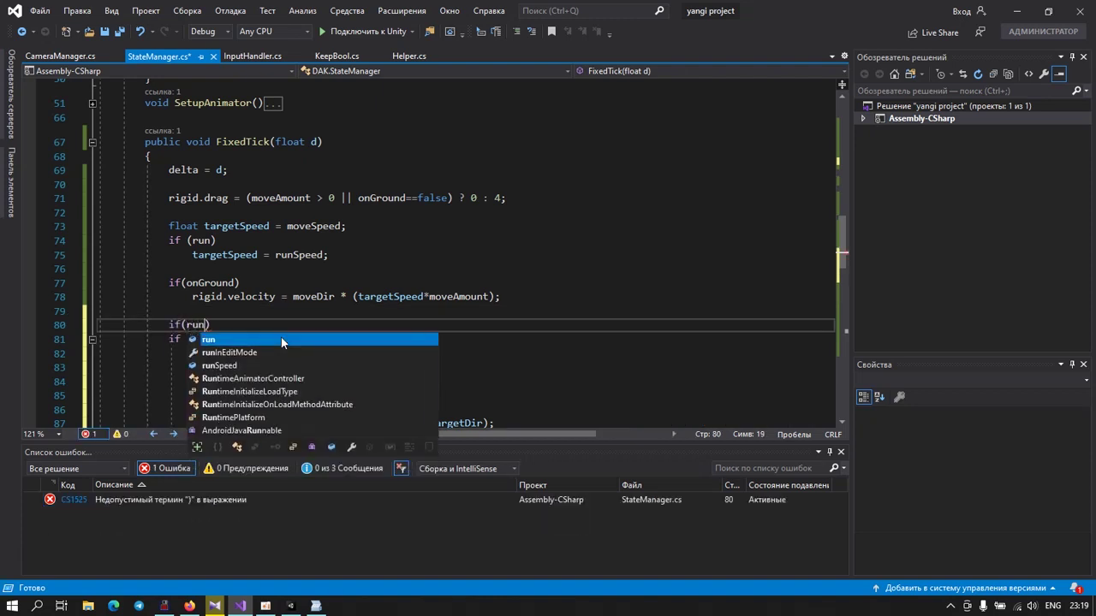
type(")")
Step: Give the if(run) the body lockOn = false; so running cancels lock-on
key("Return")
type("'")
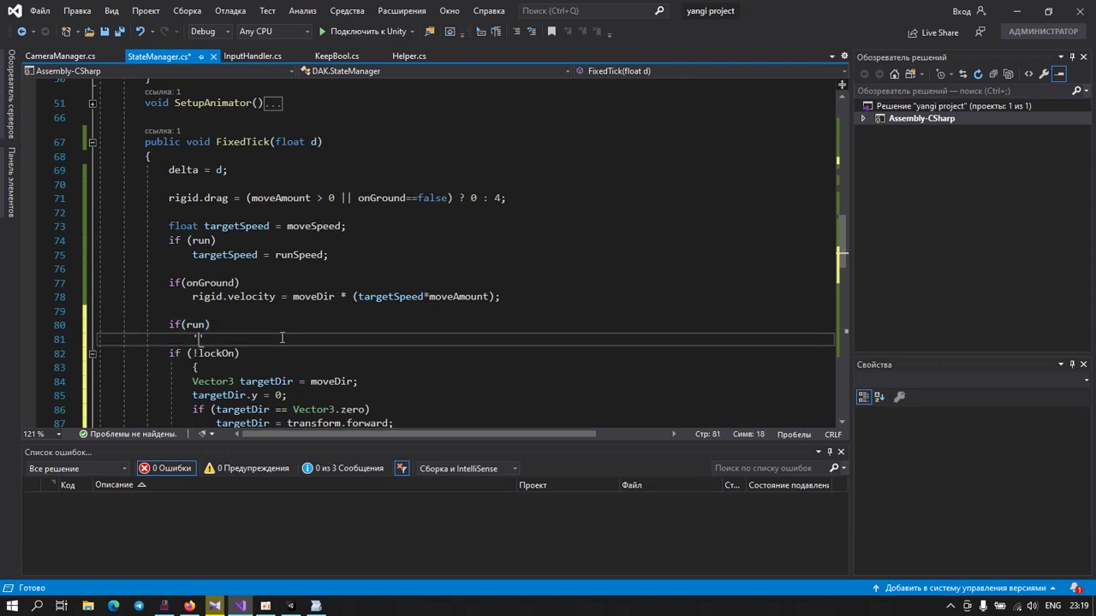
key("BackSpace")
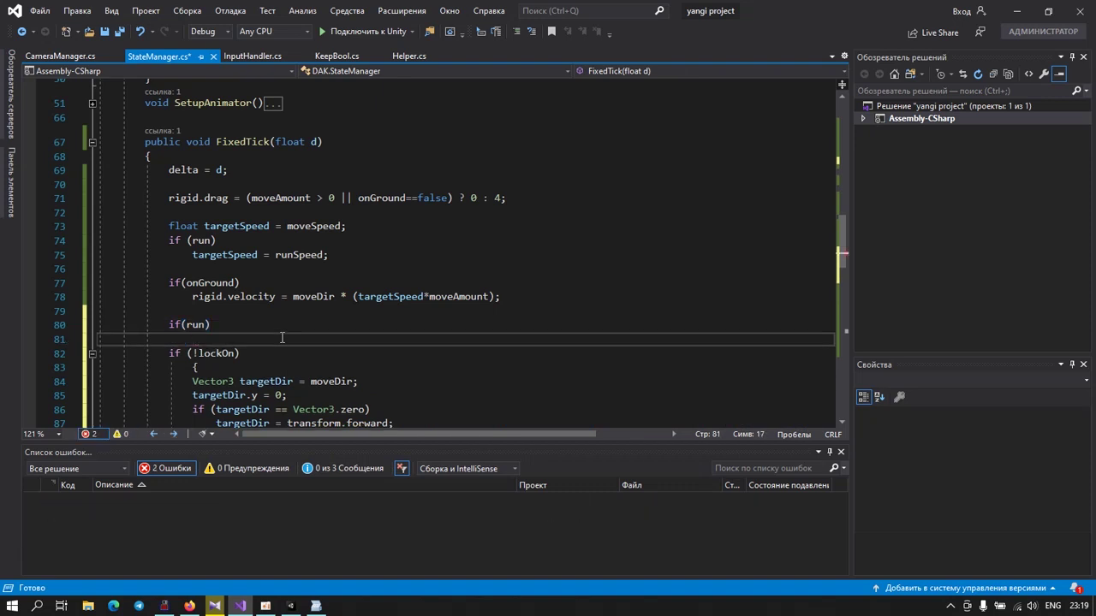
type("loc")
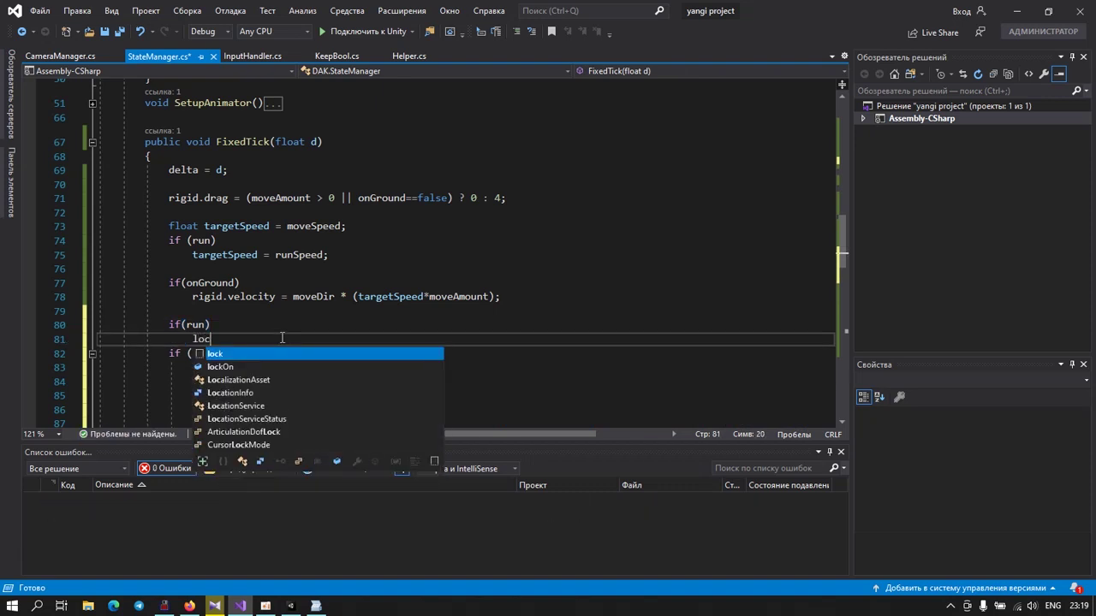
key("Down")
key("Tab")
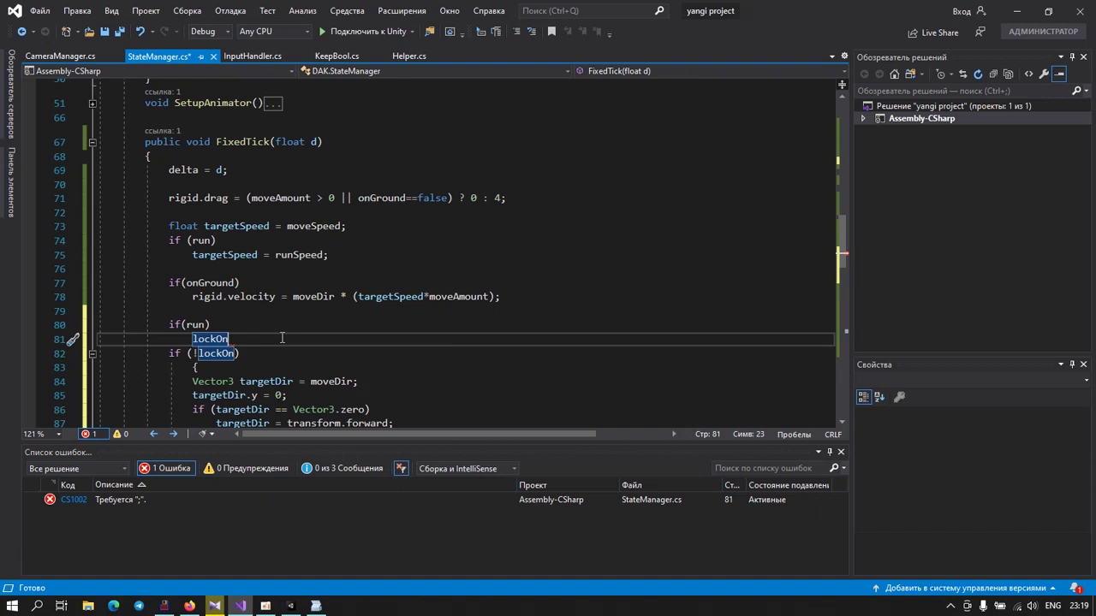
type("=")
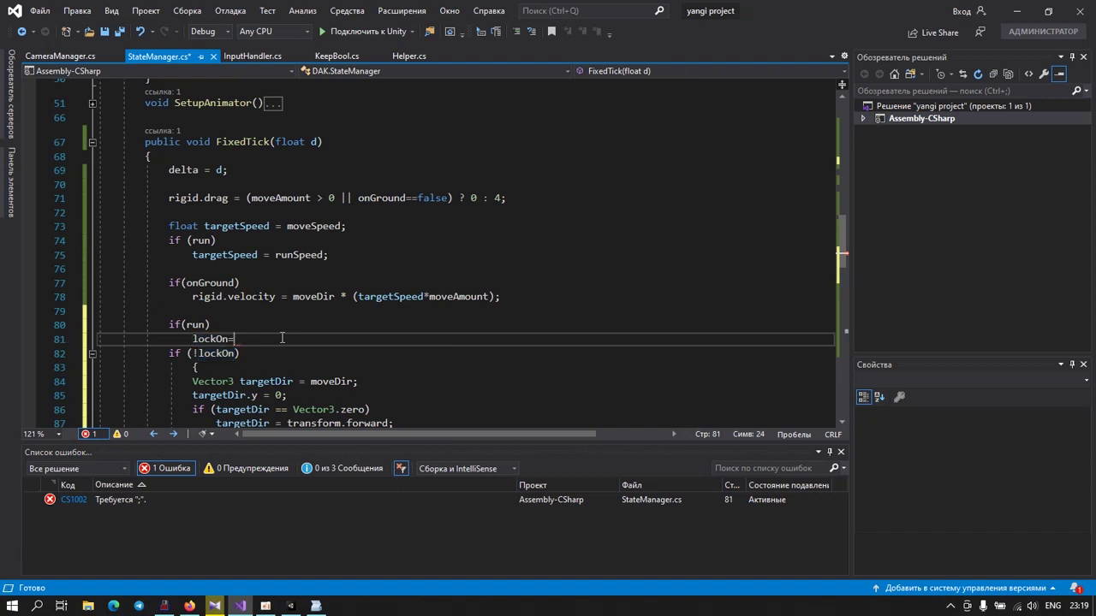
type("fal")
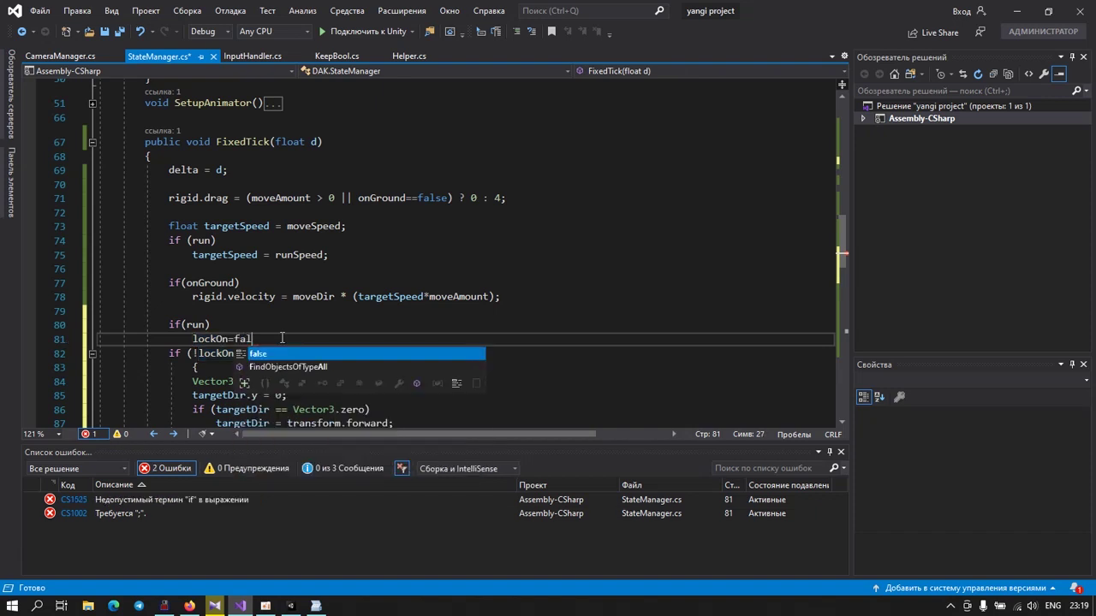
key("Tab")
type(";")
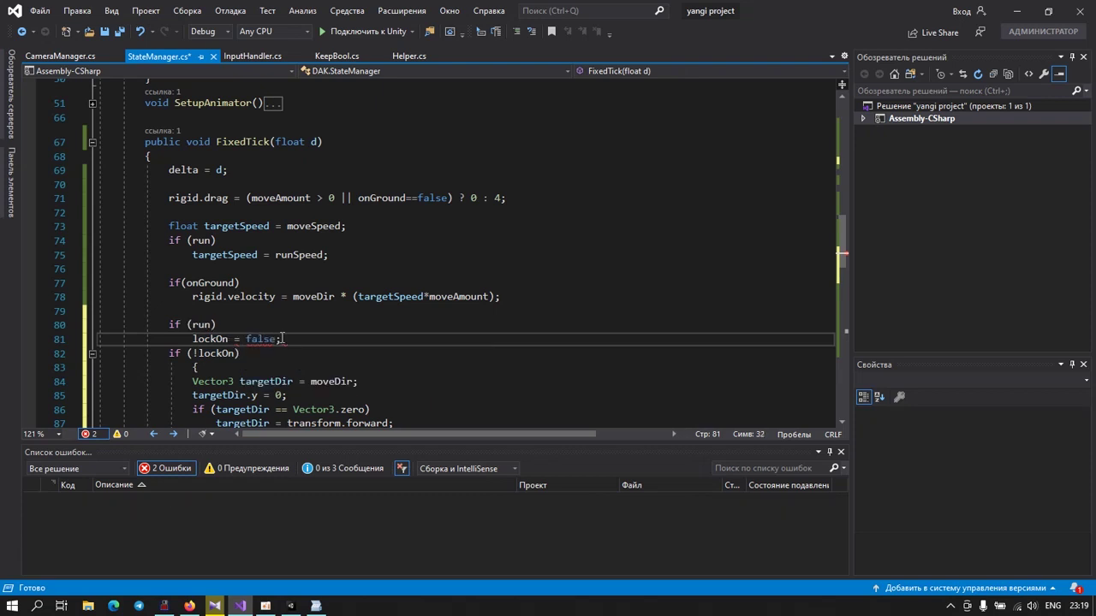
key("Return")
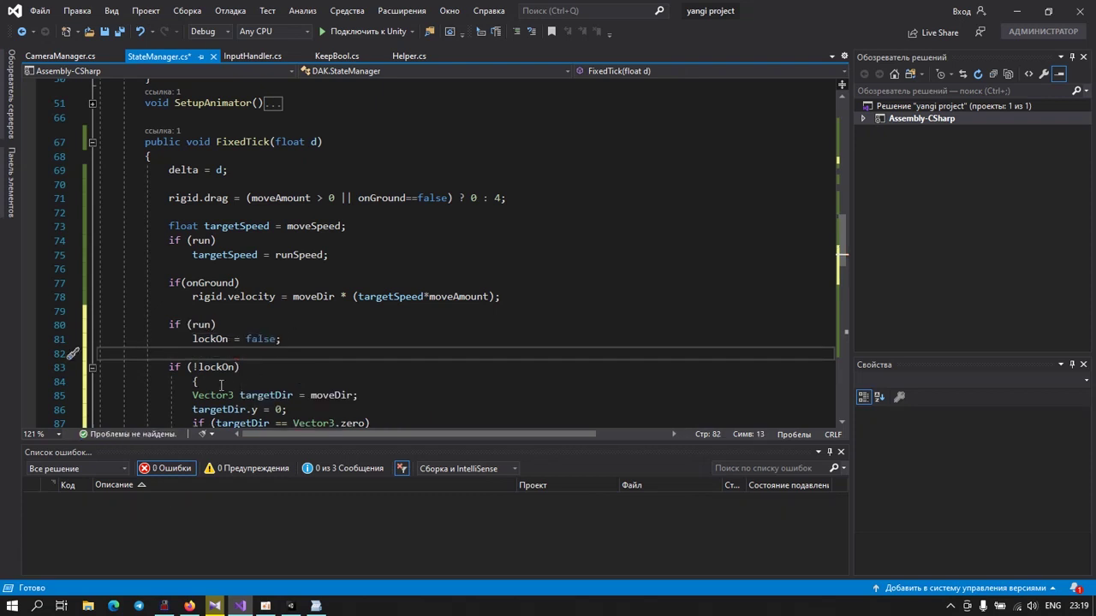
scroll(190, 339, "down", 4)
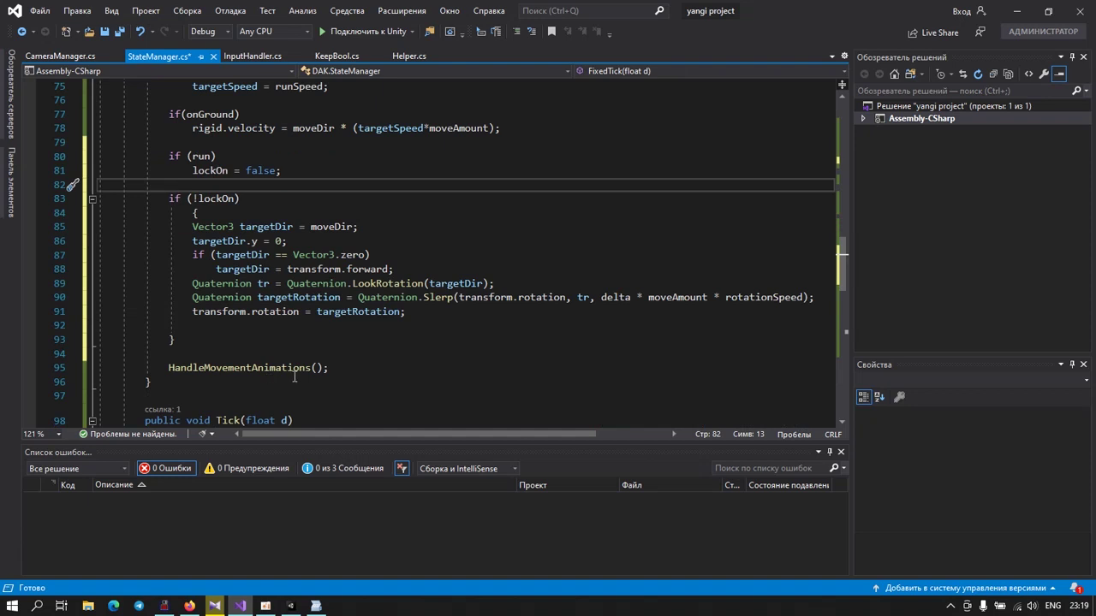
scroll(295, 377, "down", 5)
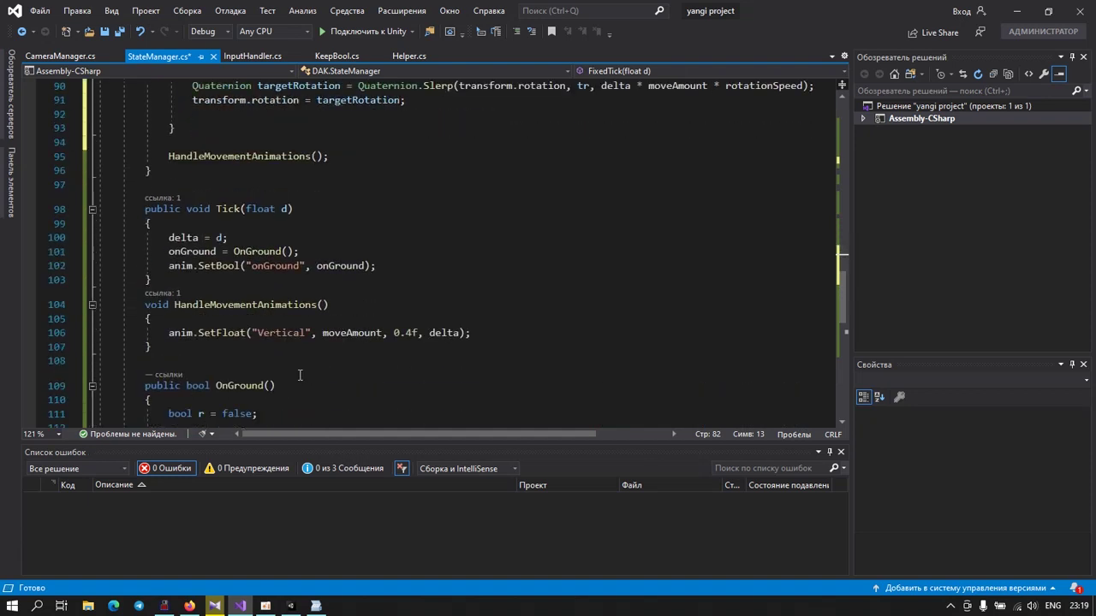
Step: Add anim.SetBool("run", run); in HandleMovementAnimations
left_click(477, 340)
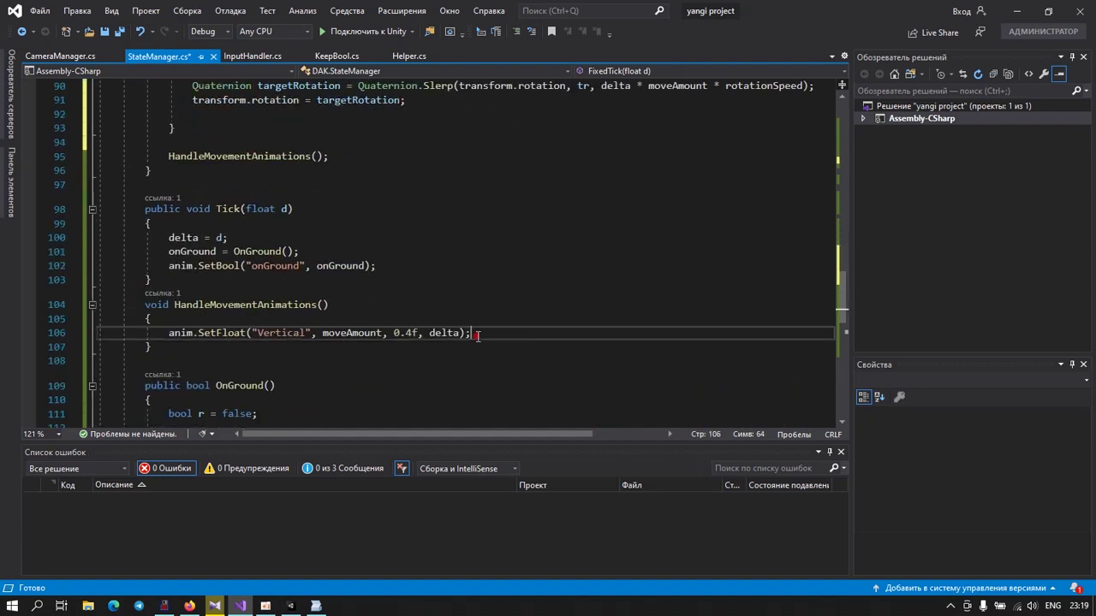
key("Return")
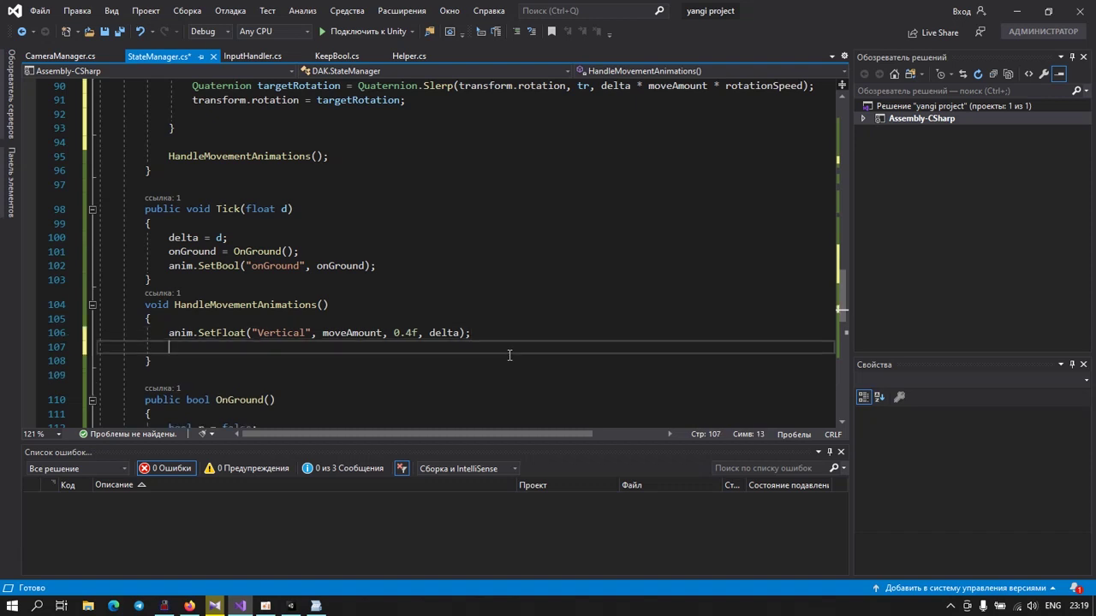
type("anim")
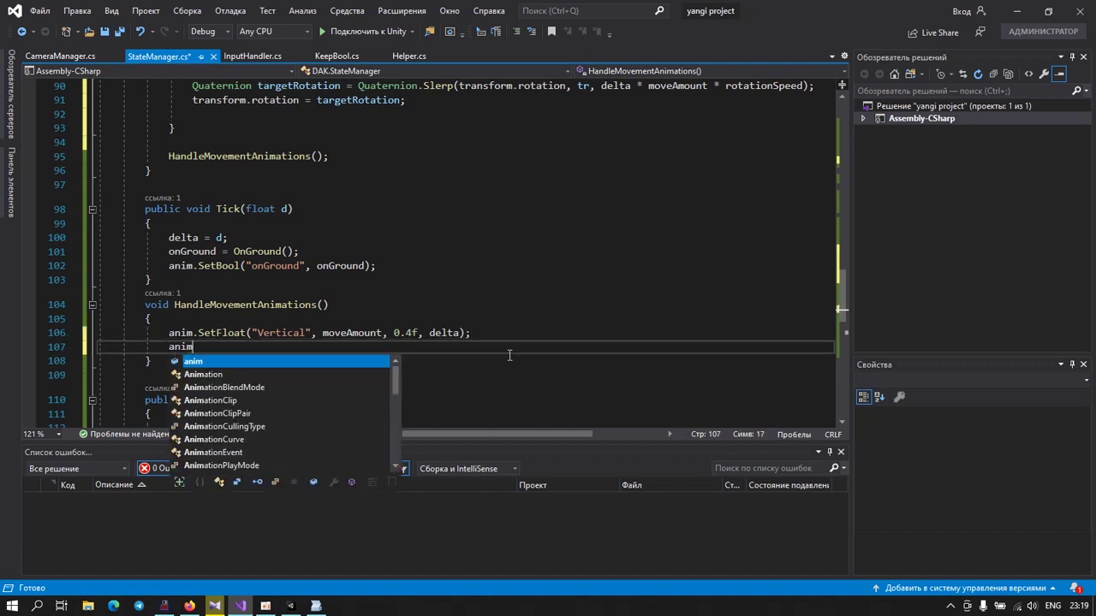
type(".se")
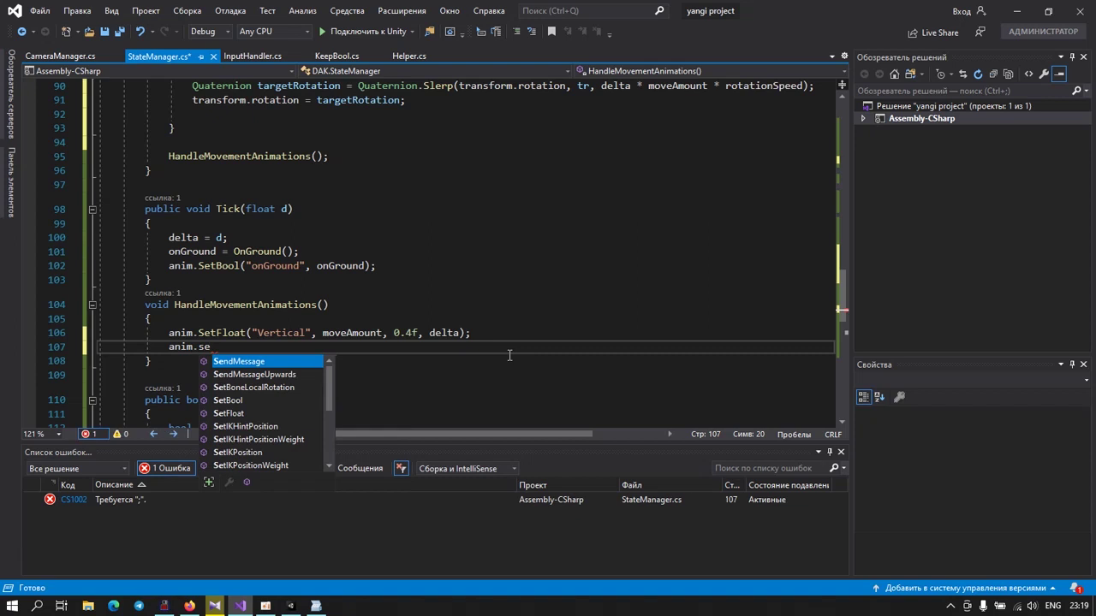
key("Down")
key("Down")
key("Down")
key("Tab")
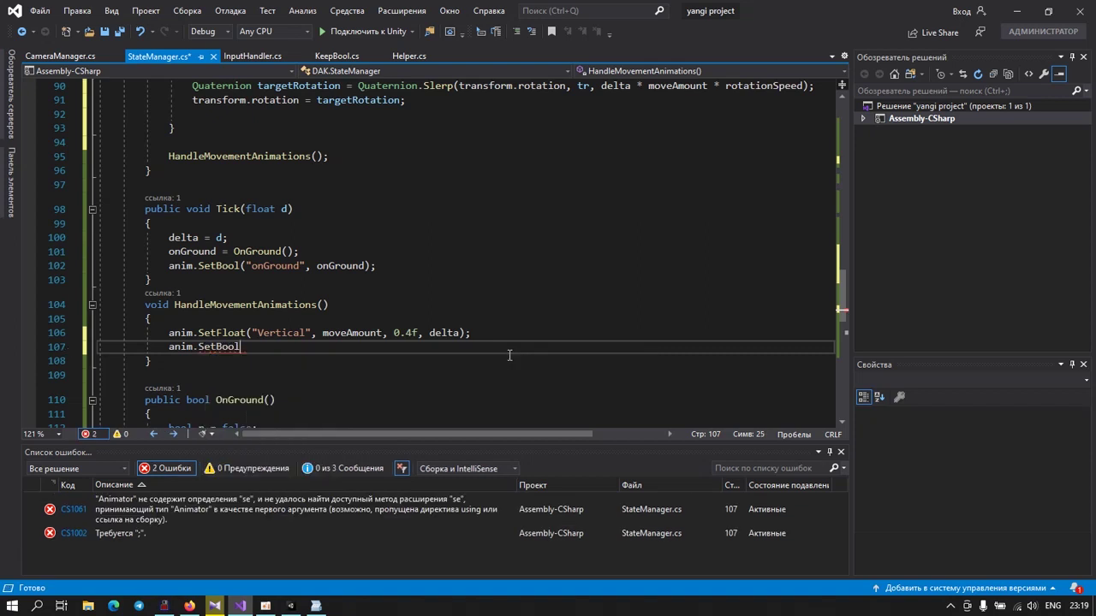
type("(")
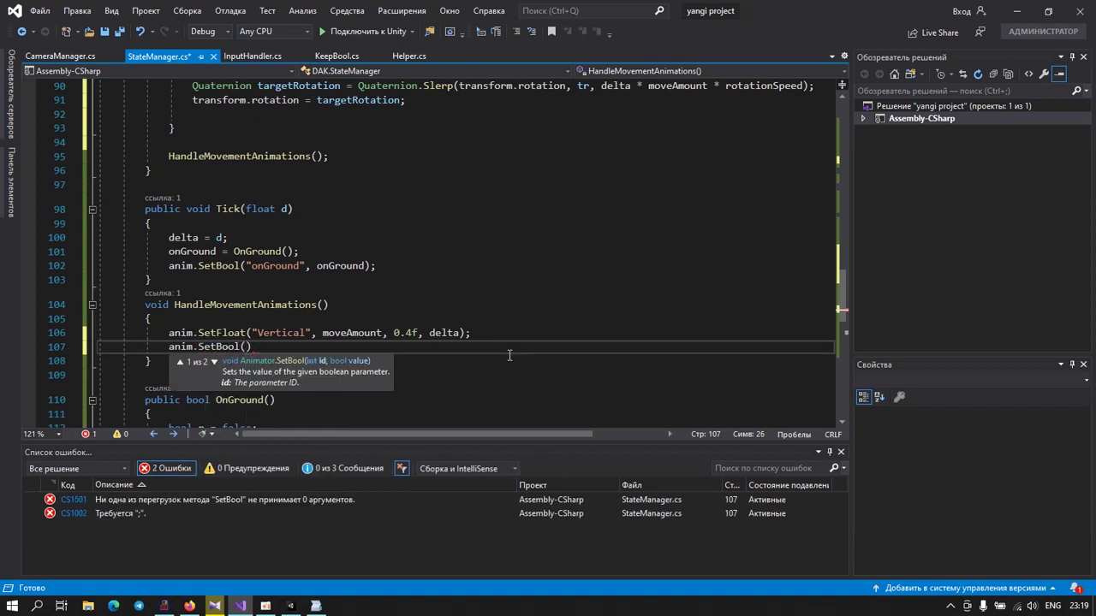
type("\"")
type("run")
type("\"")
type(".")
key("BackSpace")
type(", ")
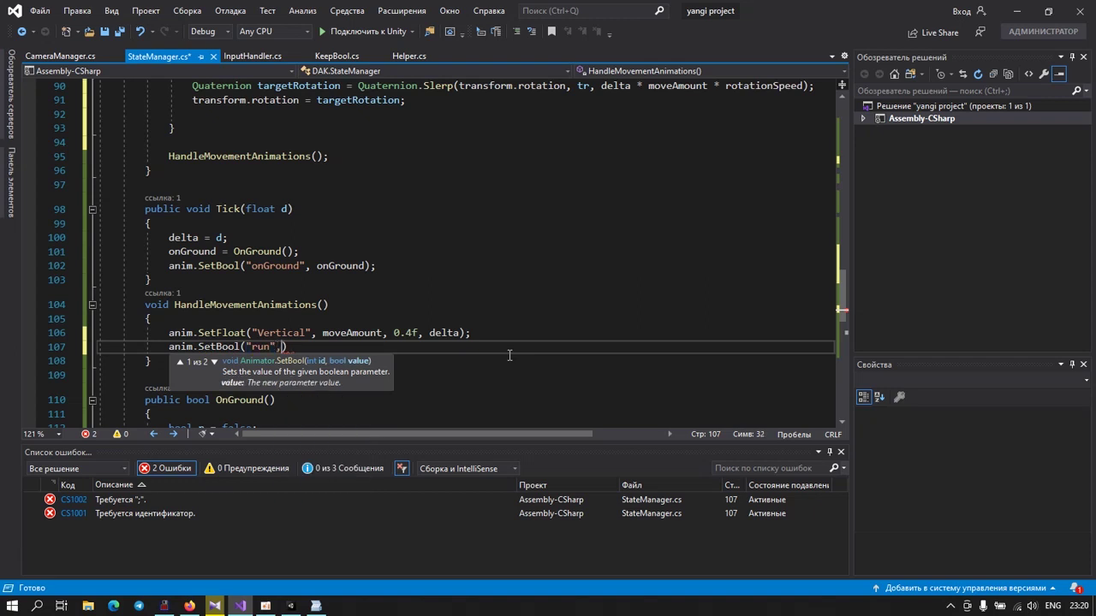
type("run);")
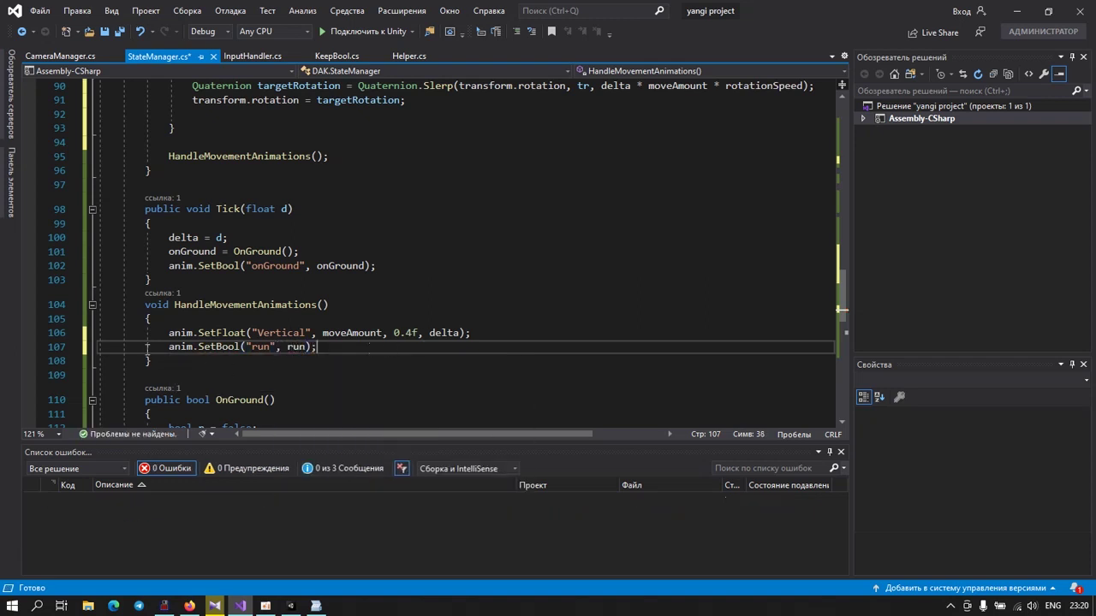
Step: Move the SetBool line above the Vertical SetFloat, save StateManager.cs, and return to Unity
left_click(68, 348)
key("Delete")
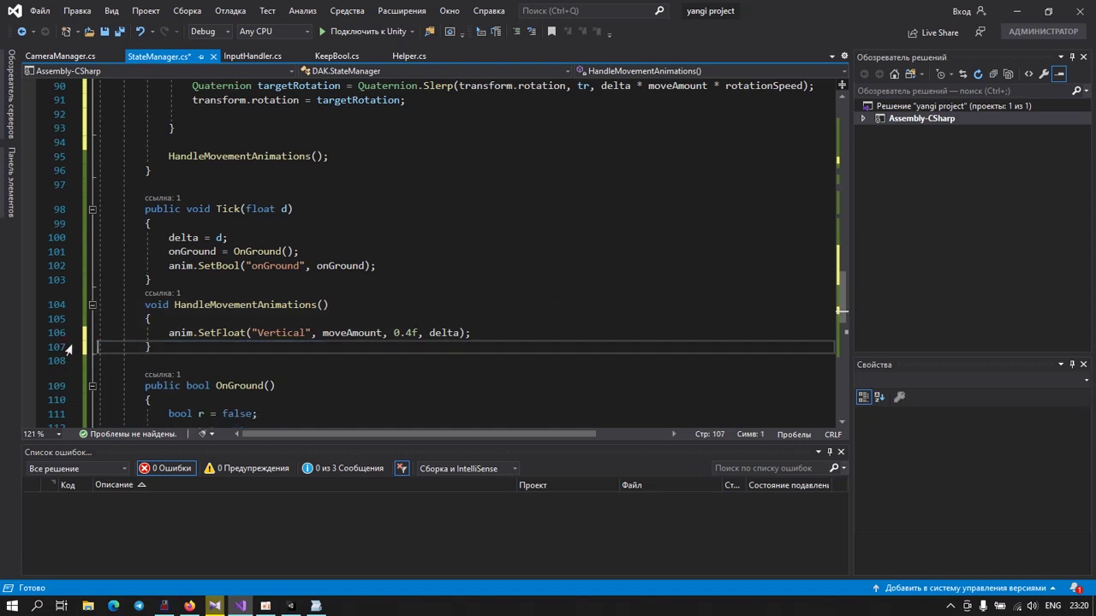
left_click(104, 333)
type("anim.SetBool(\"run\", run);")
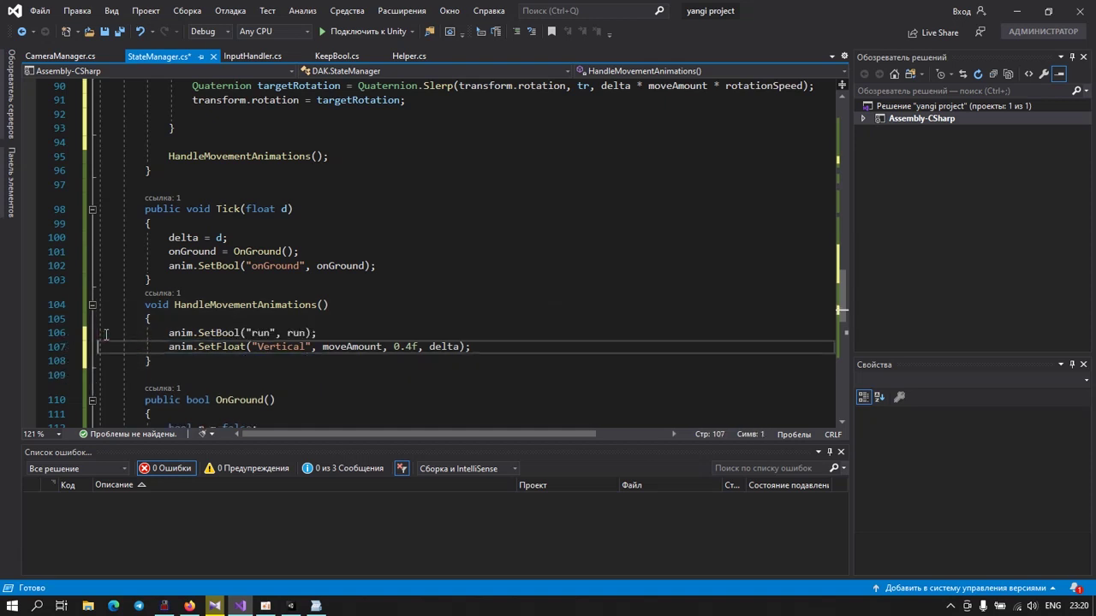
left_click(125, 31)
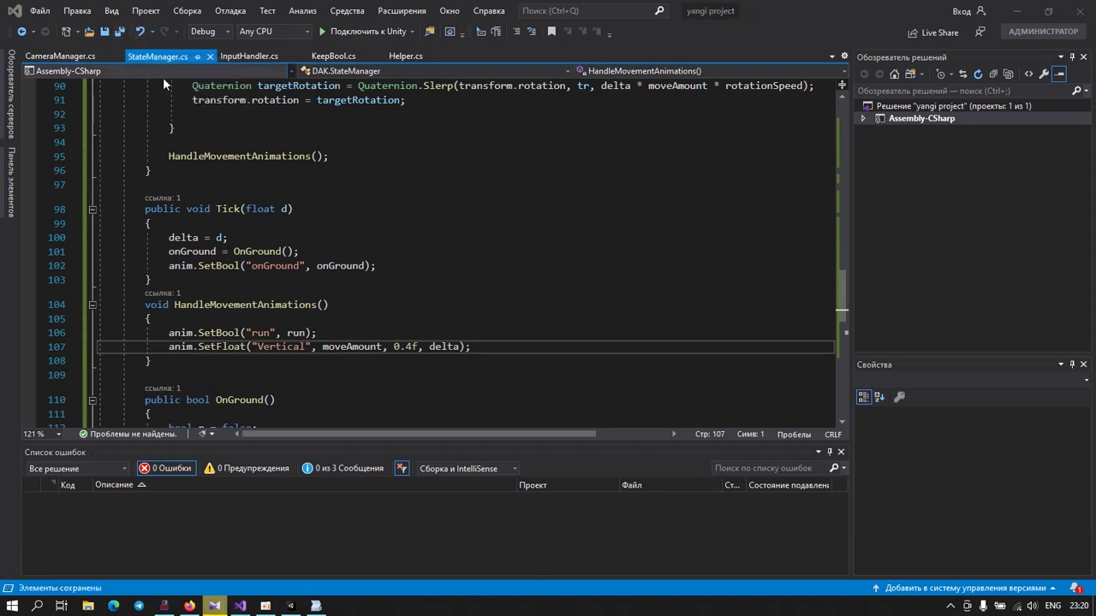
left_click(291, 604)
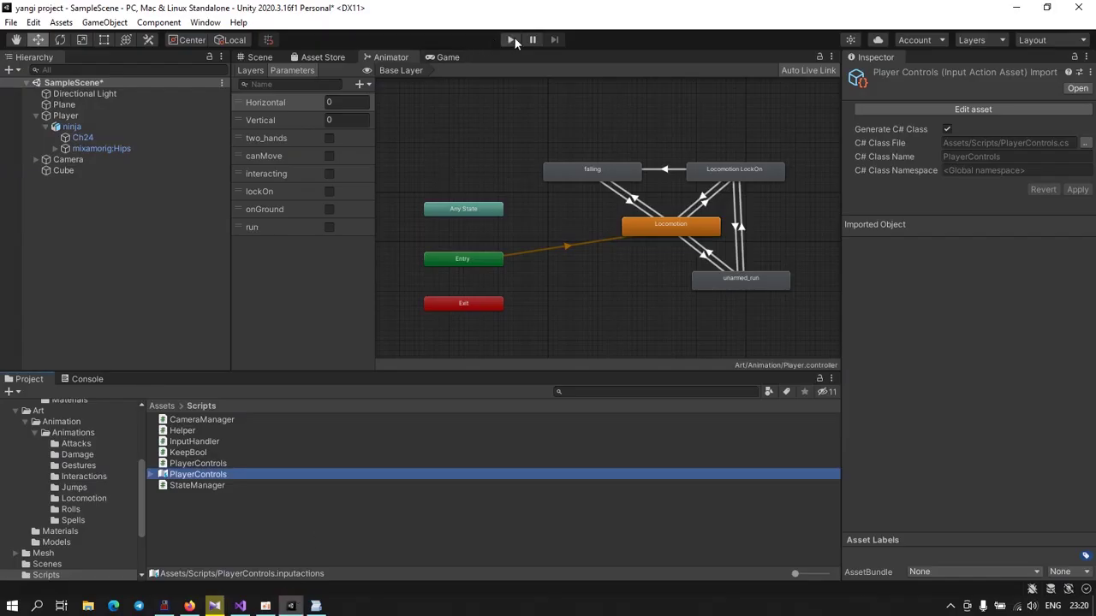
Step: Enter Play mode, select Player and collapse its Capsule Collider and Rigidbody components
left_click(513, 37)
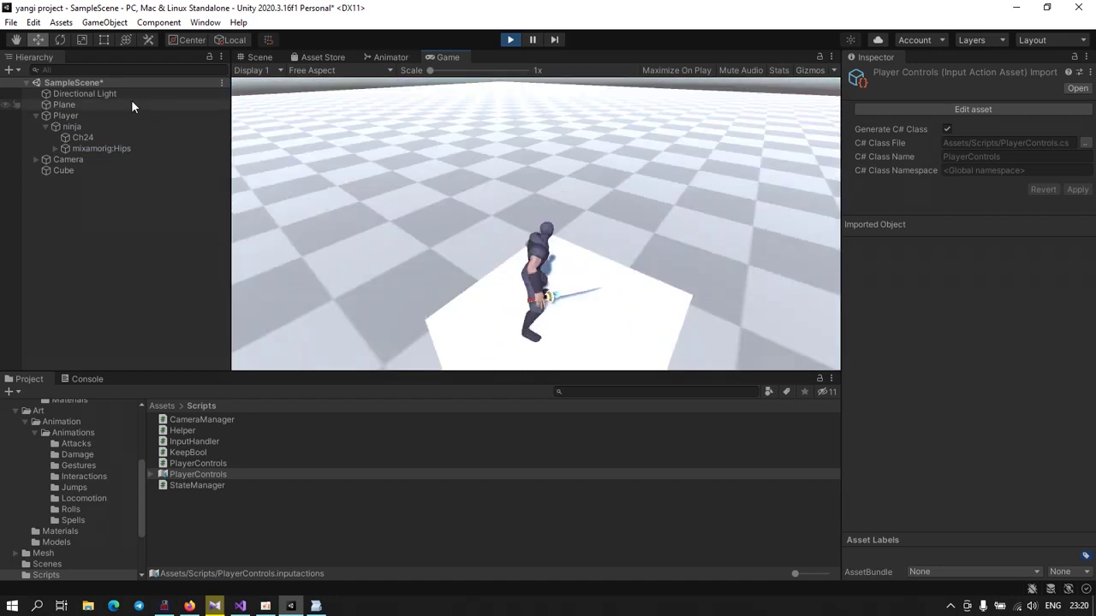
left_click(69, 117)
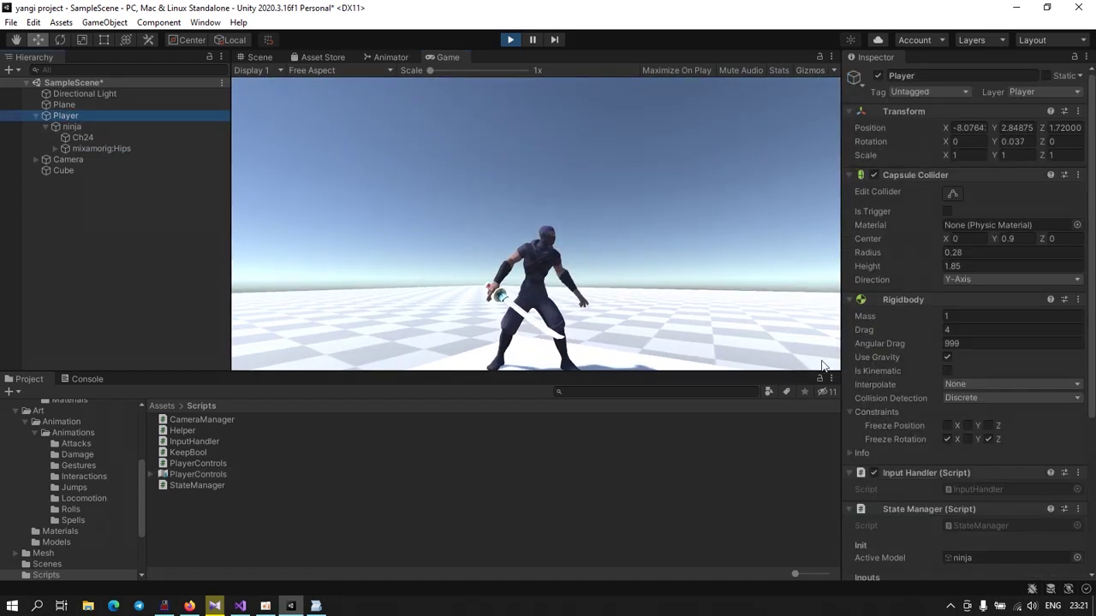
scroll(935, 404, "down", 5)
scroll(935, 408, "up", 5)
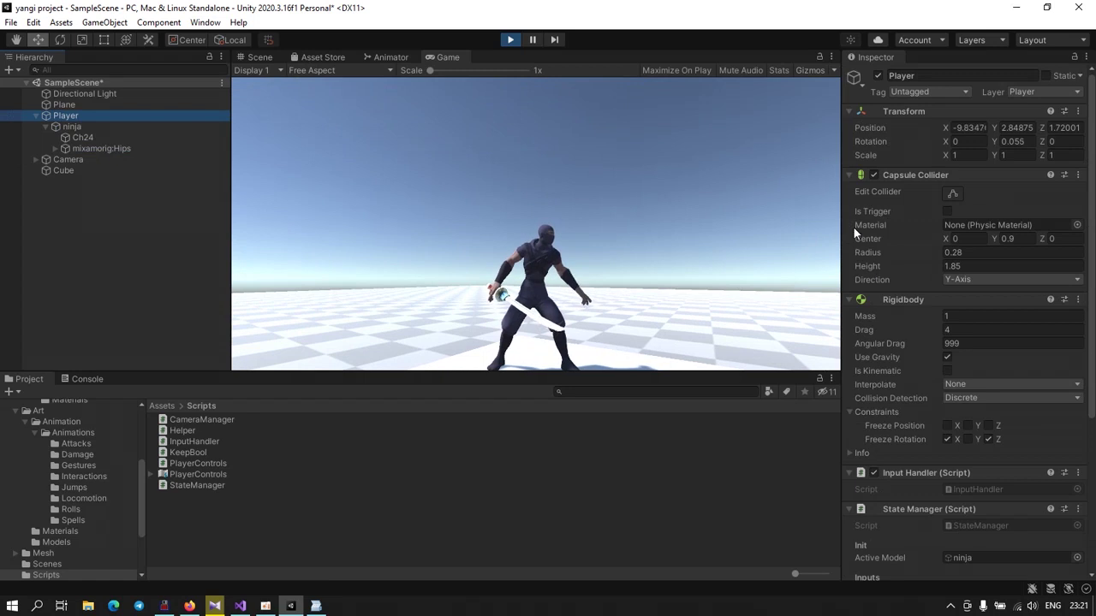
left_click(849, 176)
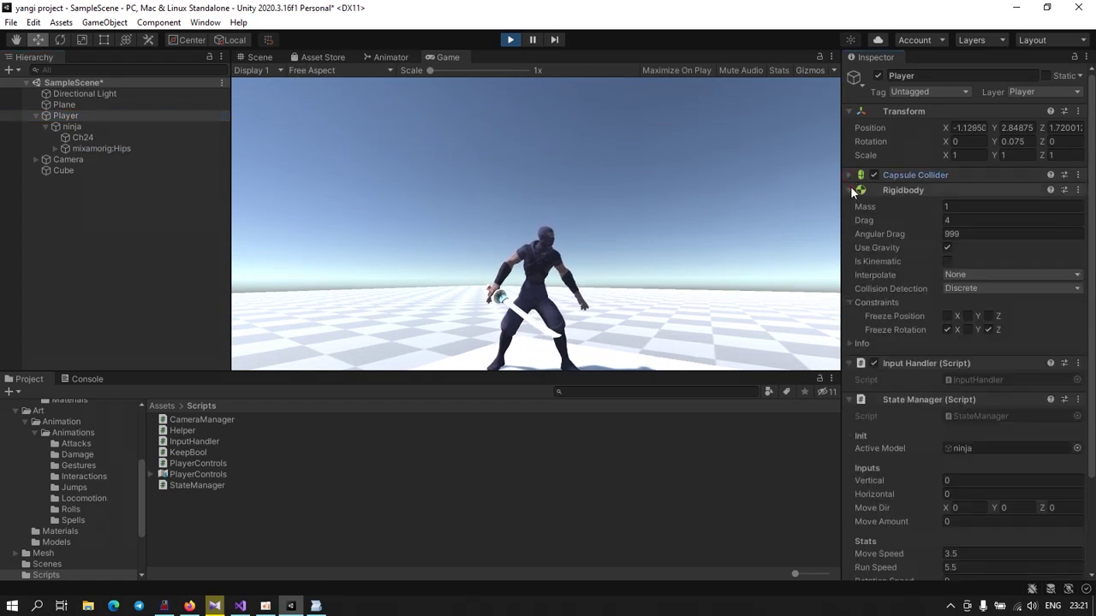
left_click(851, 186)
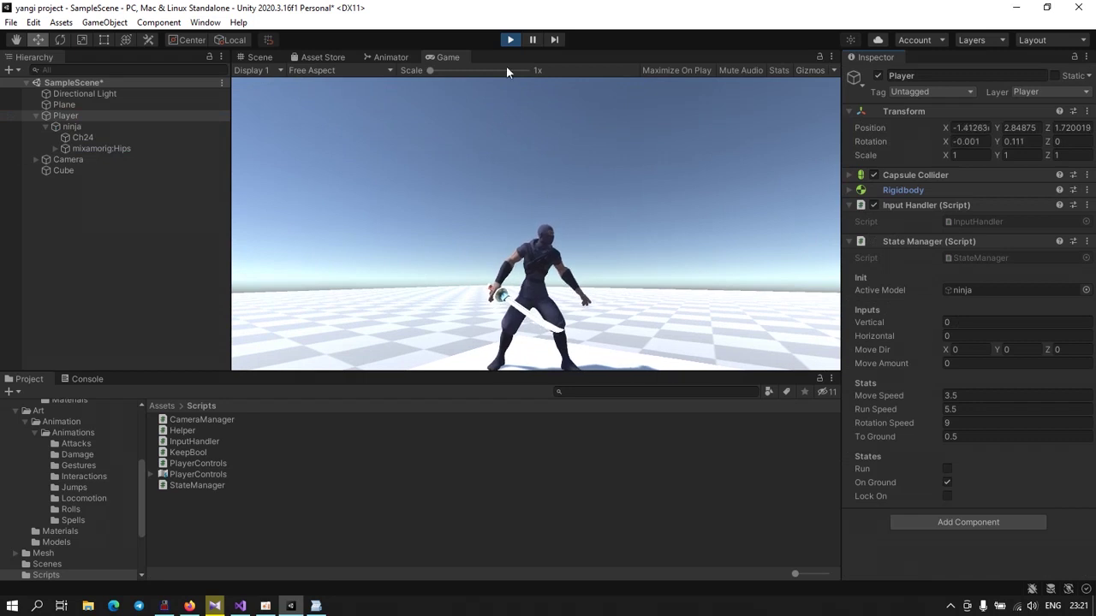
Step: Walk the ninja around with WASD and hold Shift to make it run
left_click(465, 268)
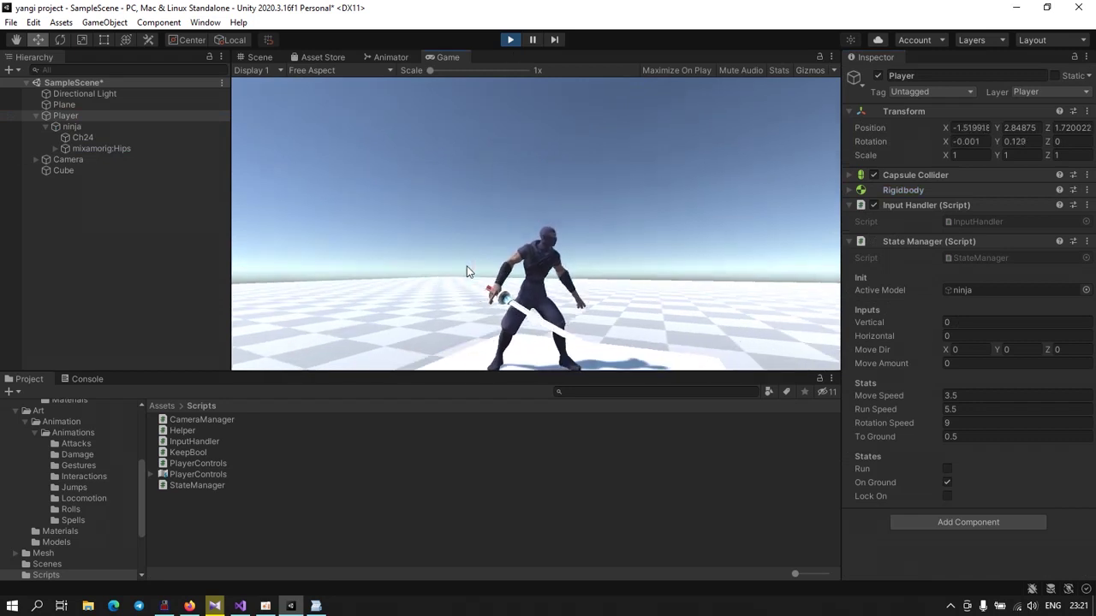
key("d")
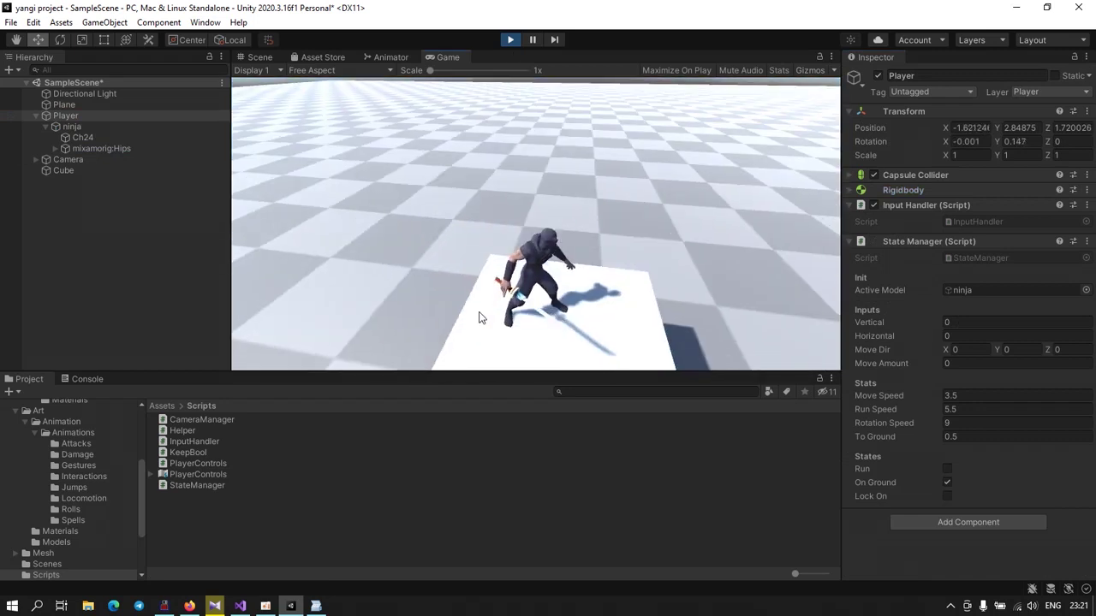
key("w")
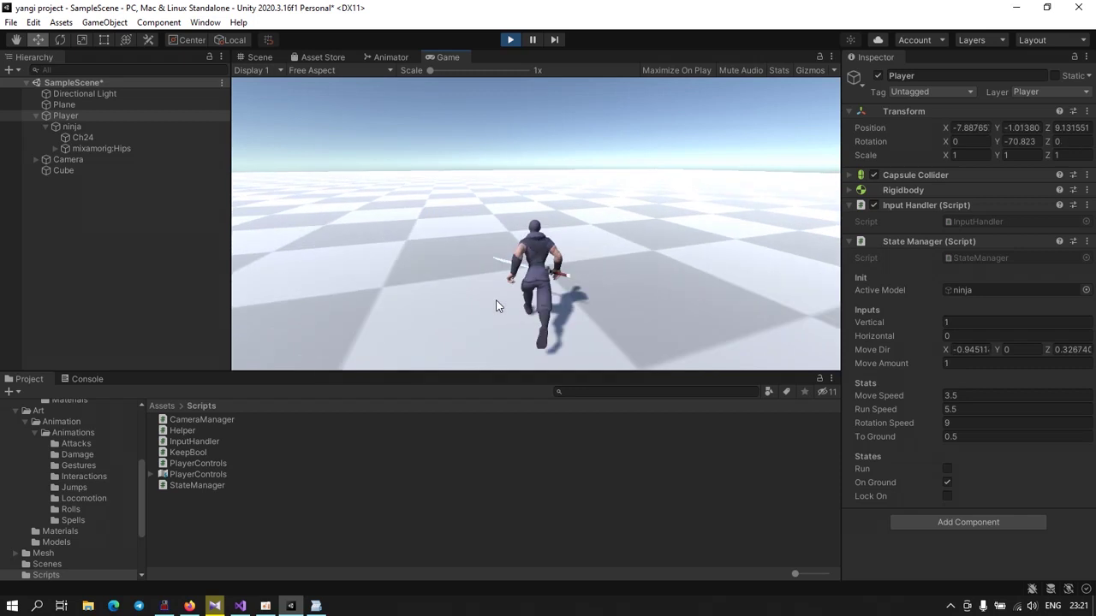
key("shift")
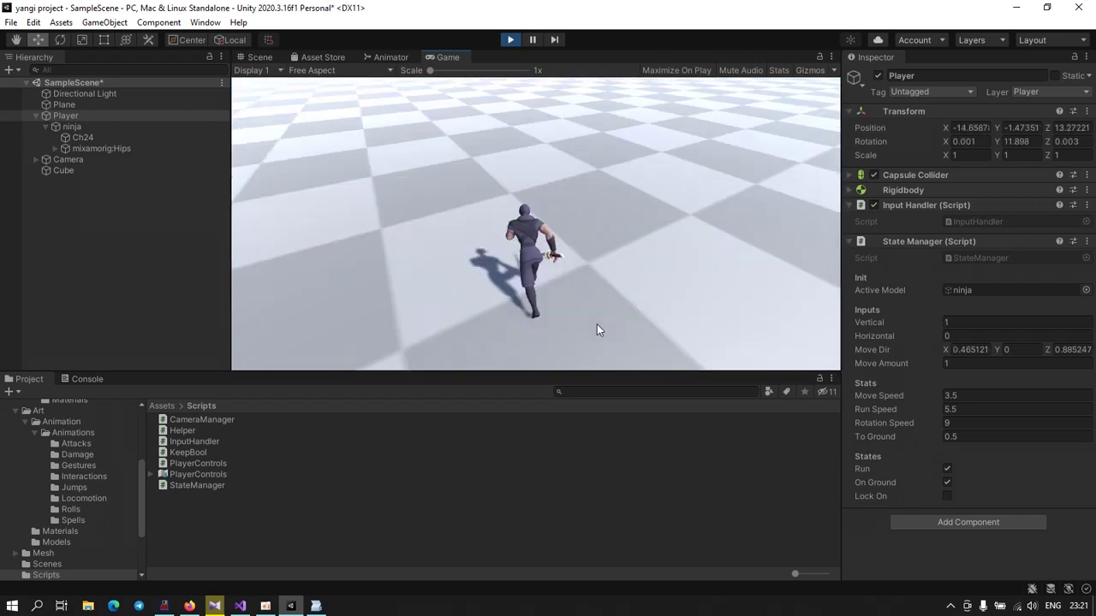
key("d")
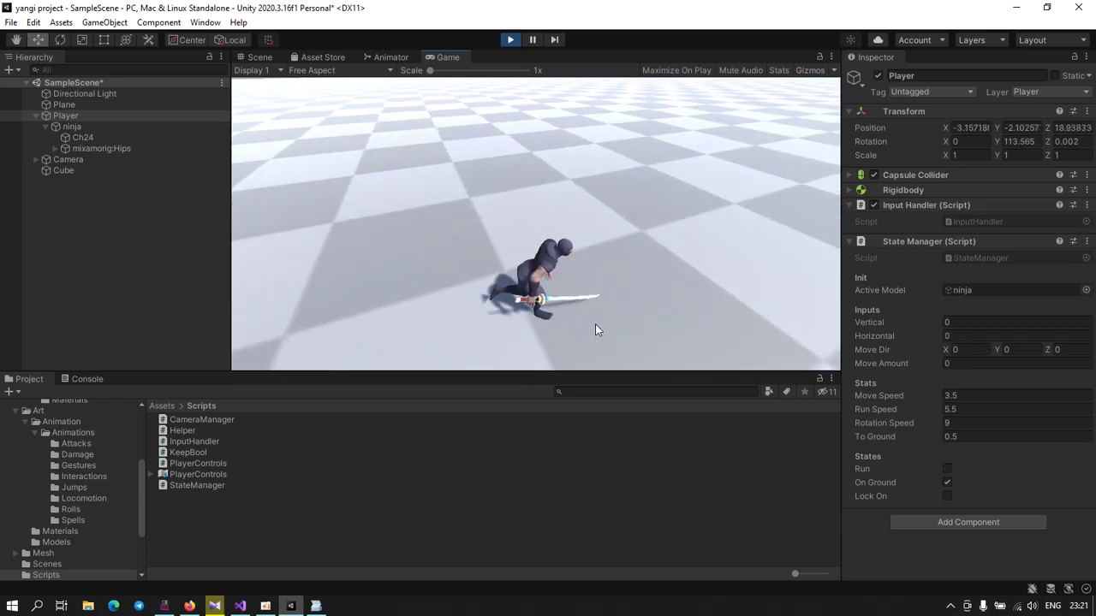
key("w")
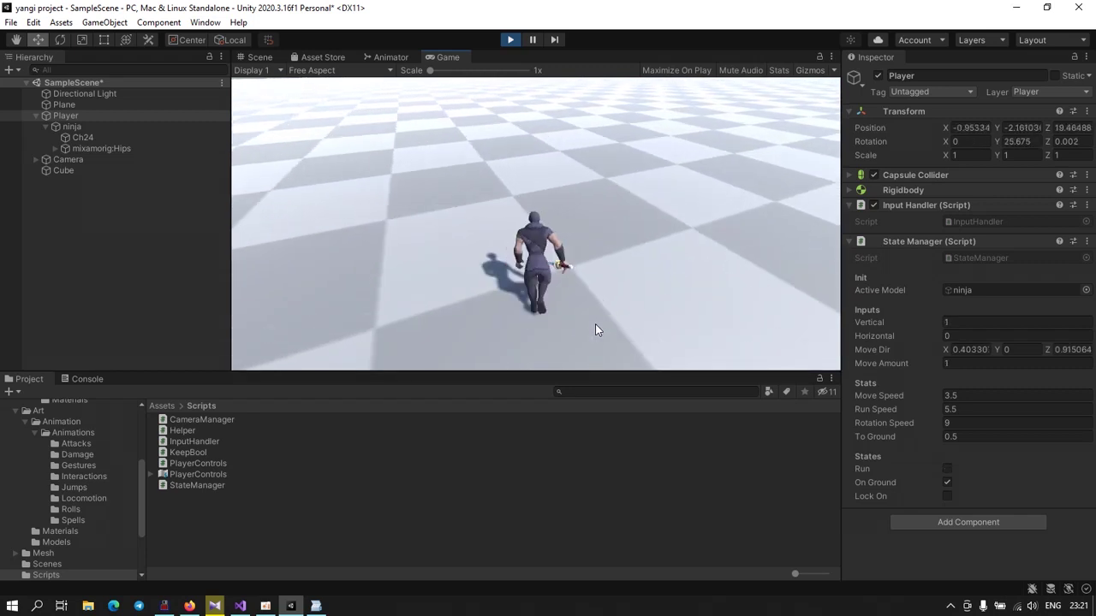
key("w")
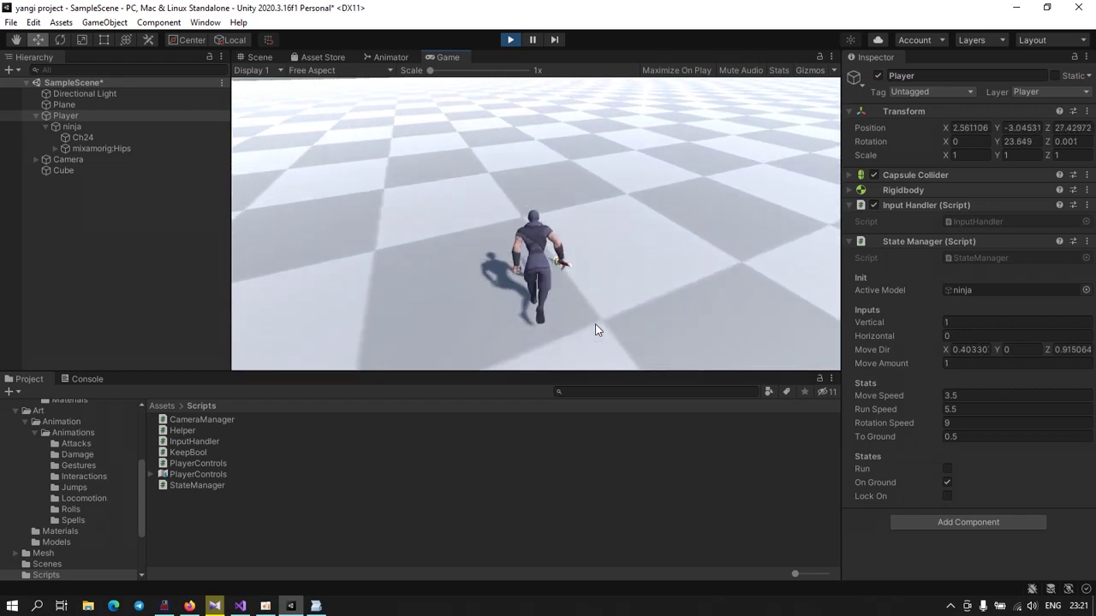
key("a")
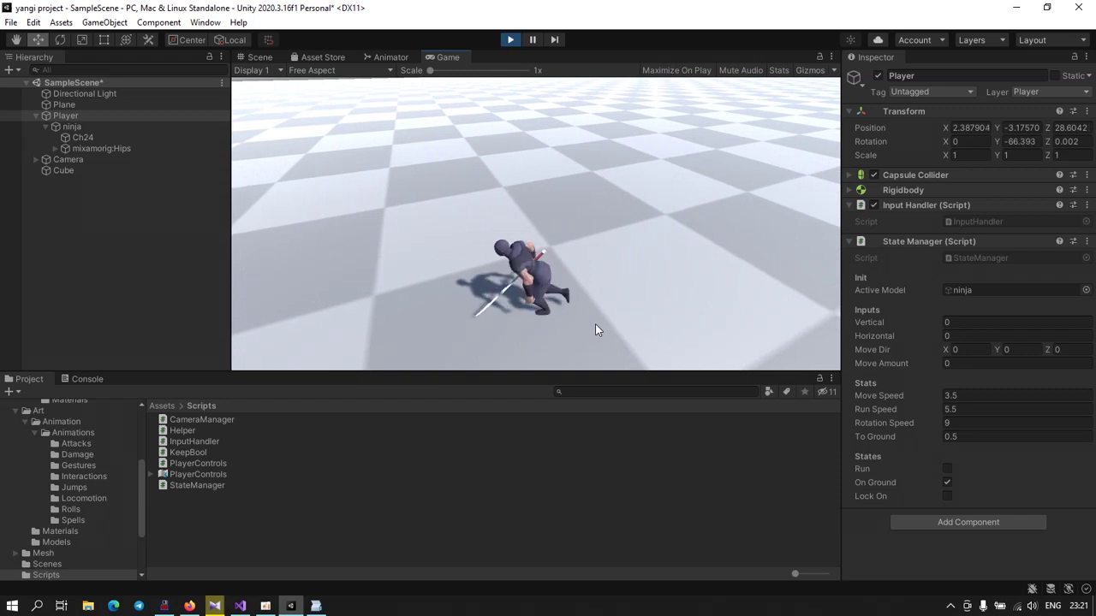
key("d")
key("shift")
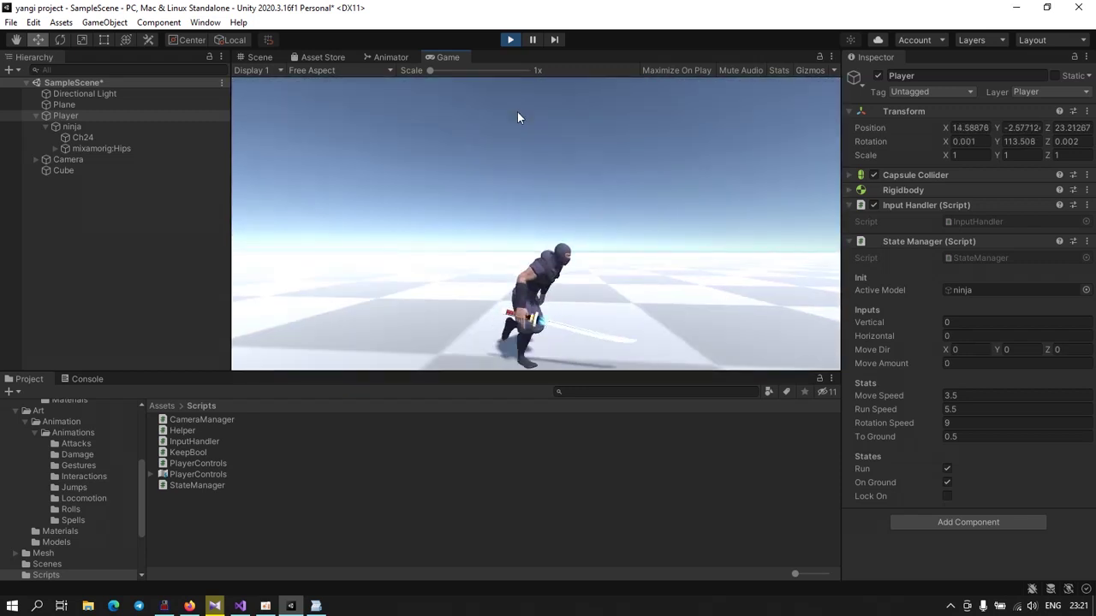
Step: Stop Play mode and set lockOn to false on the unarmed_run → Locomotion transition
left_click(510, 40)
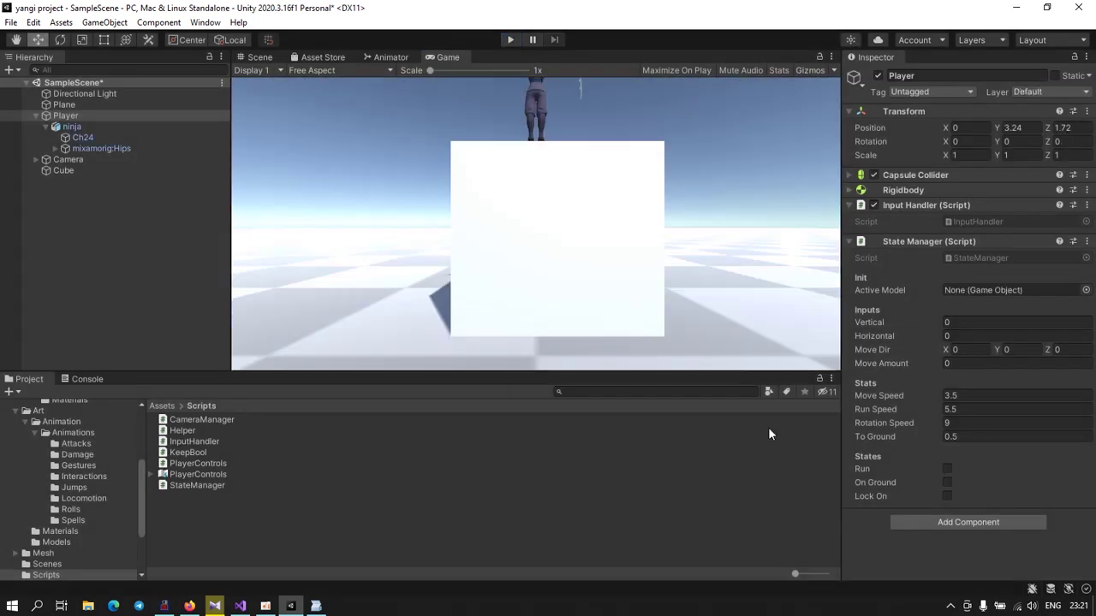
left_click(383, 57)
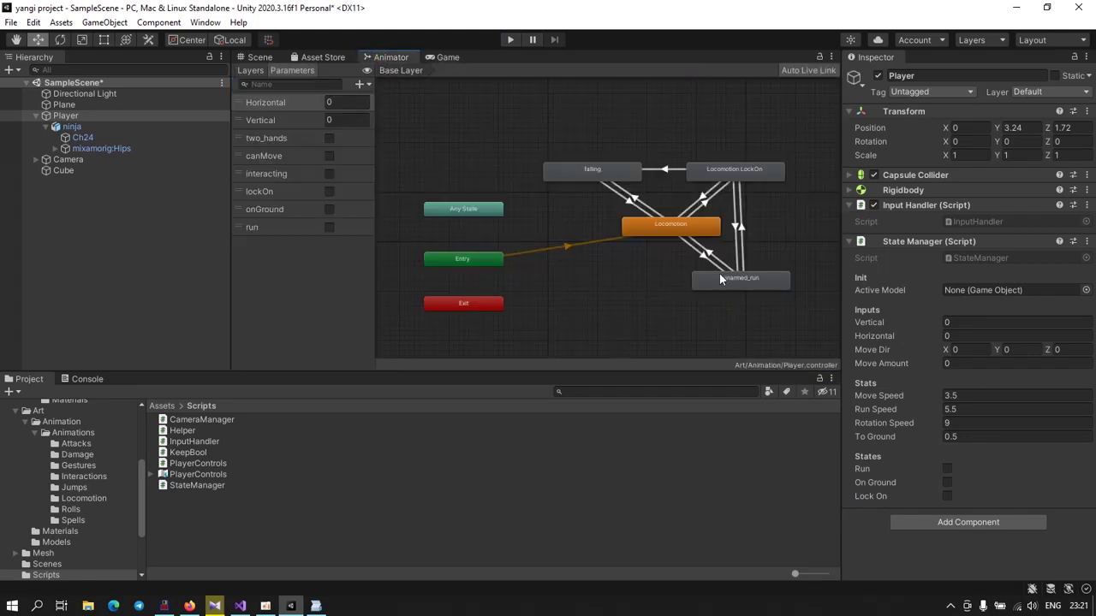
left_click(710, 257)
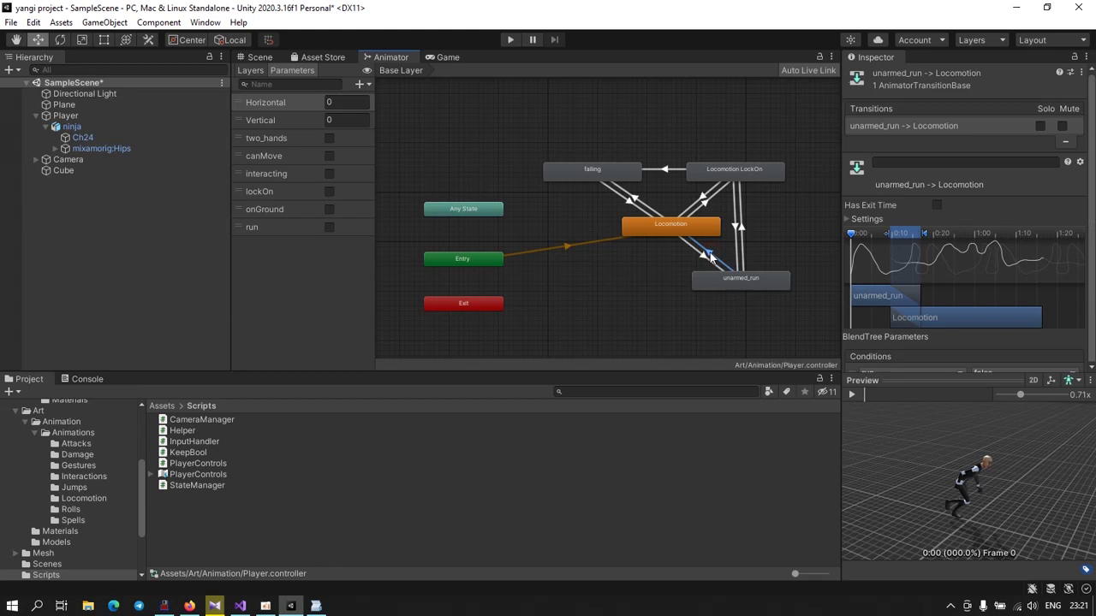
scroll(955, 361, "down", 2)
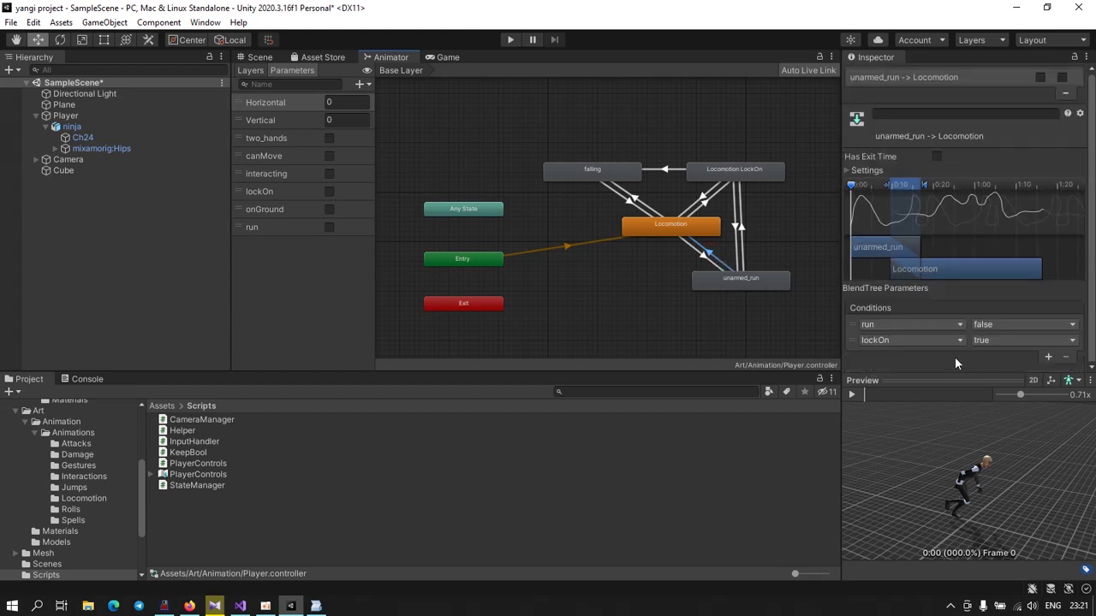
left_click(1003, 338)
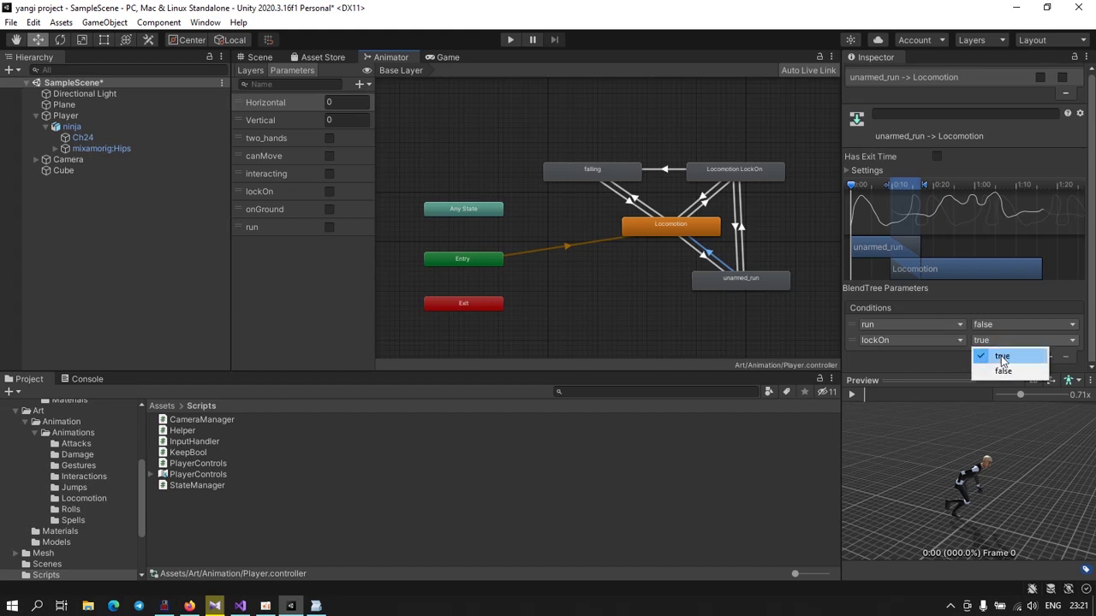
left_click(1001, 368)
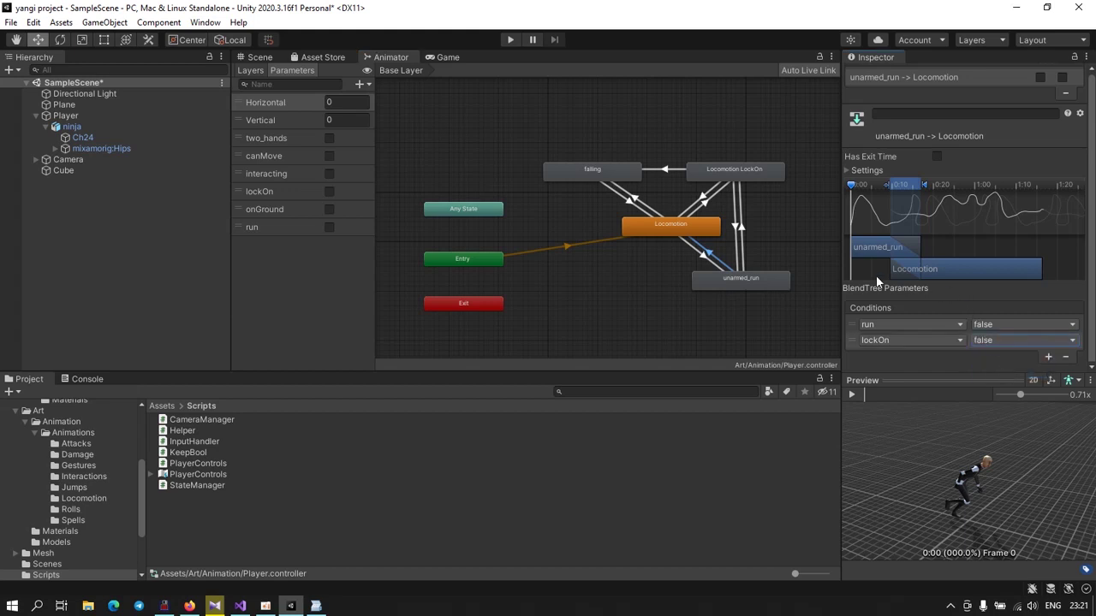
Step: Set lockOn to false on the unarmed_run → Locomotion LockOn transition as well
left_click(740, 237)
left_click(1022, 342)
left_click(1004, 370)
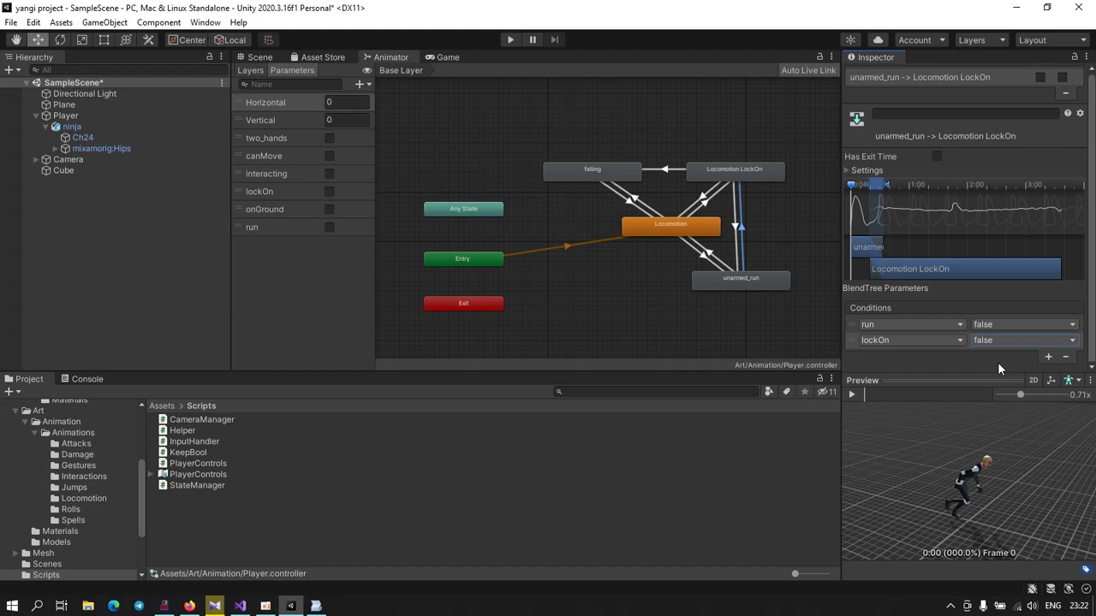
Step: Test ninja running in Play mode, stop it, and bring up Visual Studio
left_click(508, 40)
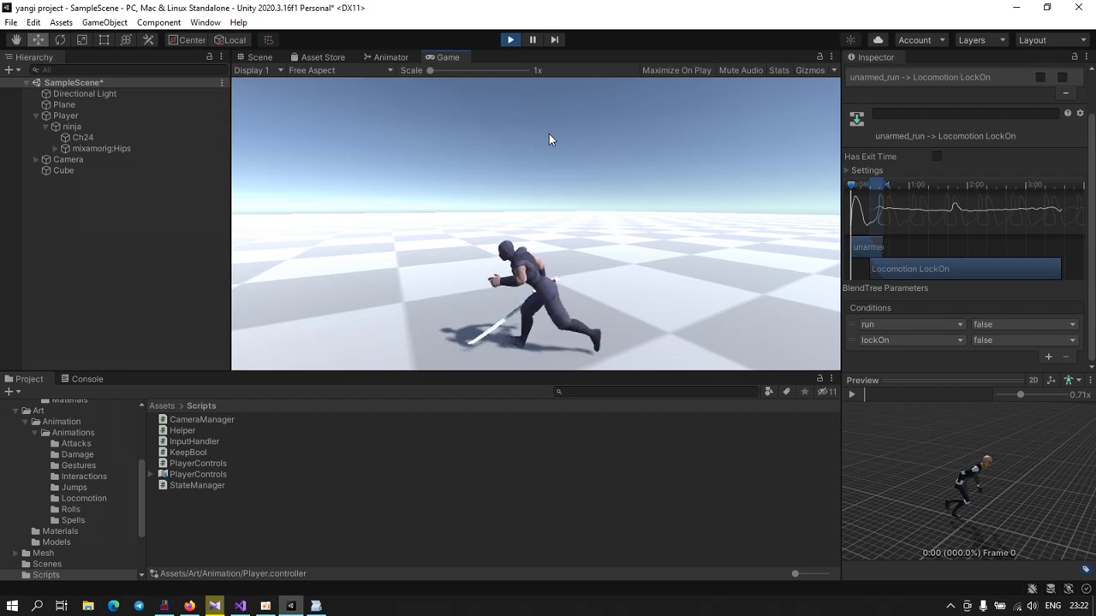
left_click(510, 40)
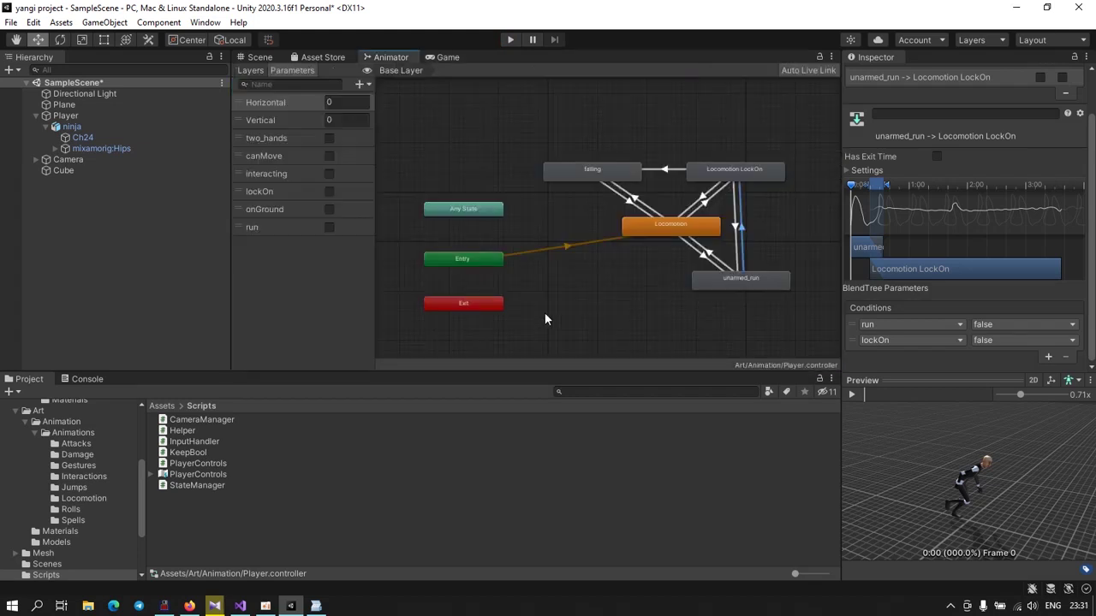
left_click(240, 605)
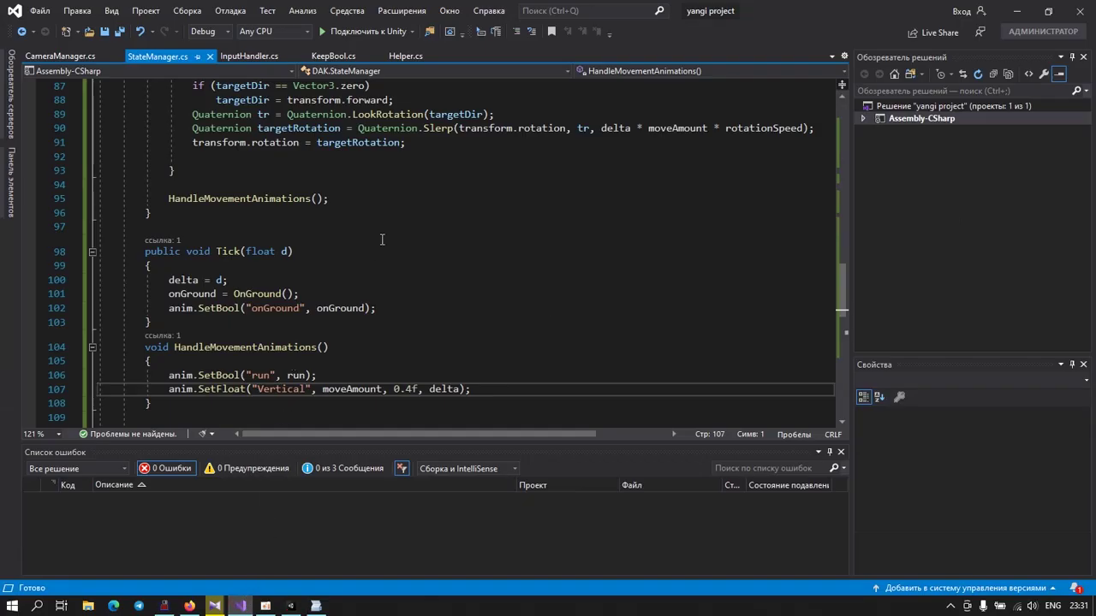
Step: In InputHandler.cs UpdateStates, wrap states.run under a new if(rollInputTimer>0.5f) check
left_click(238, 57)
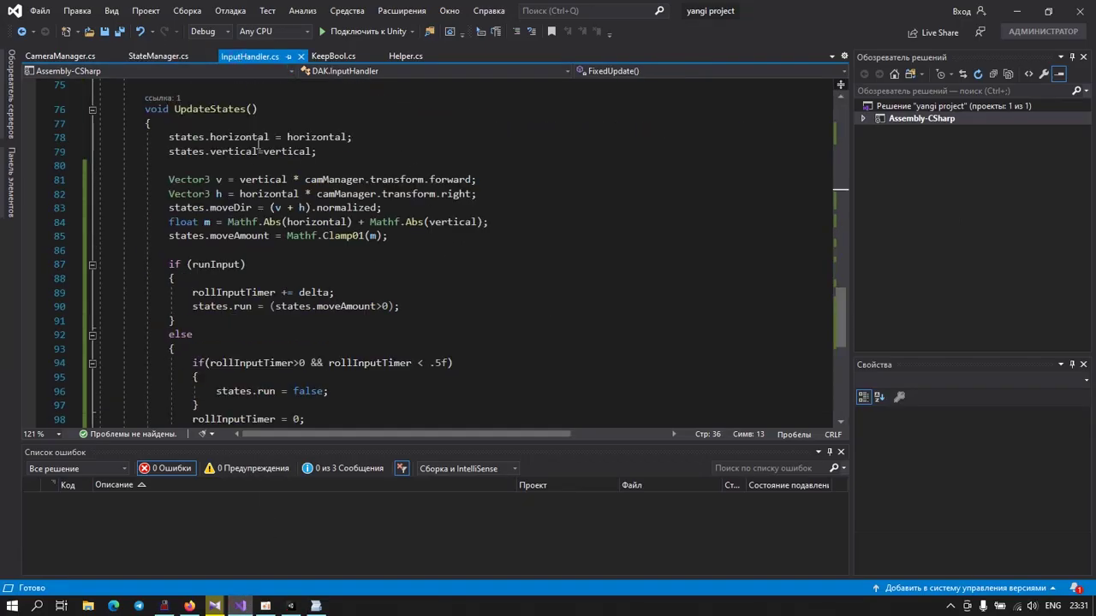
scroll(248, 274, "down", 6)
scroll(248, 274, "up", 5)
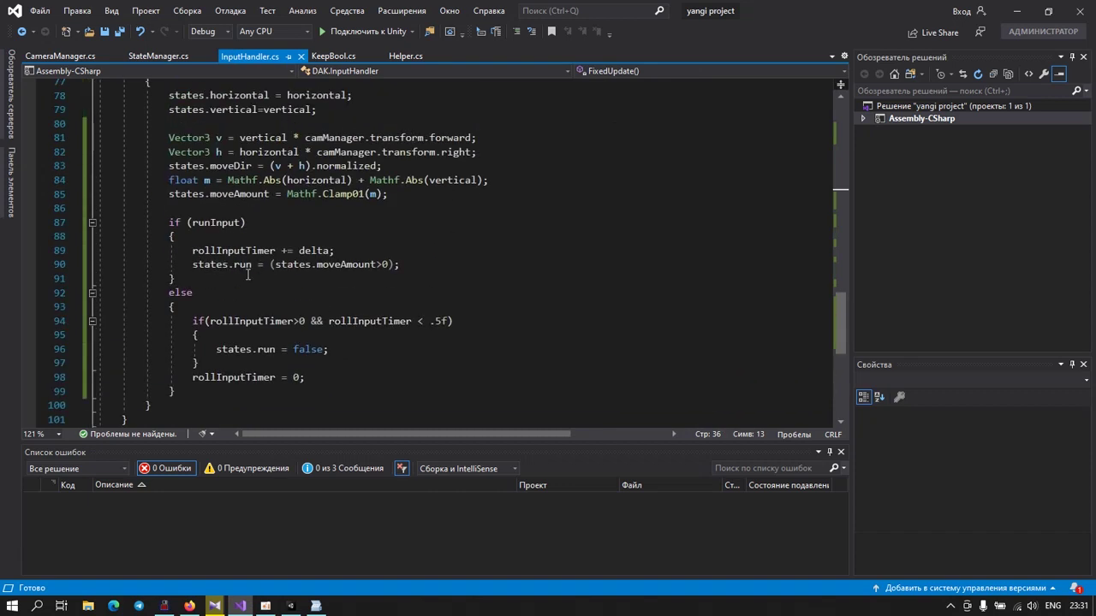
mouse_move(298, 271)
left_click(193, 267)
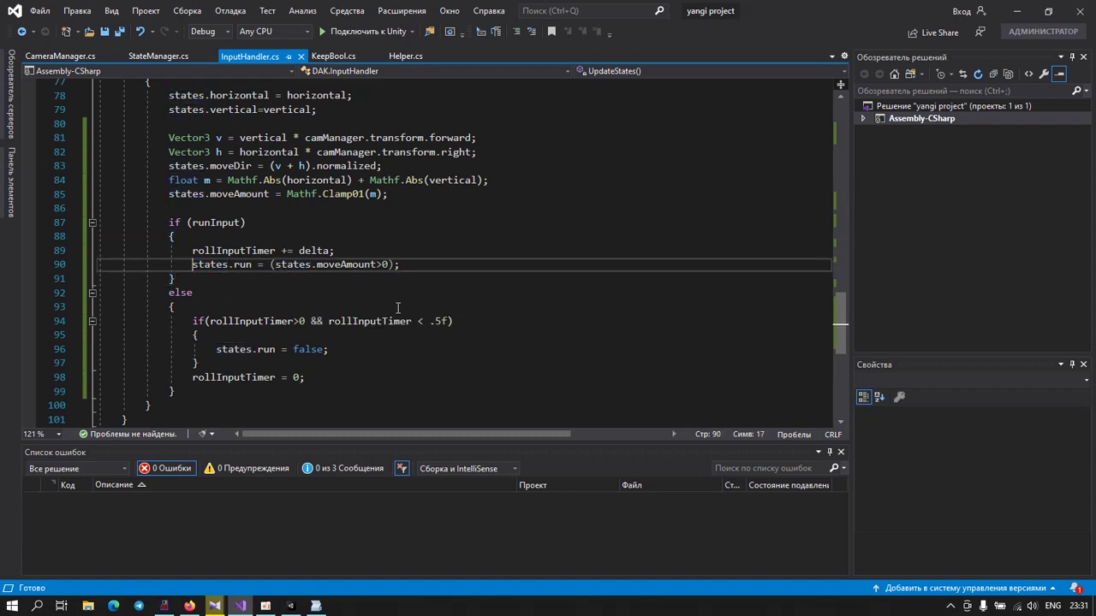
key("Return")
key("Up")
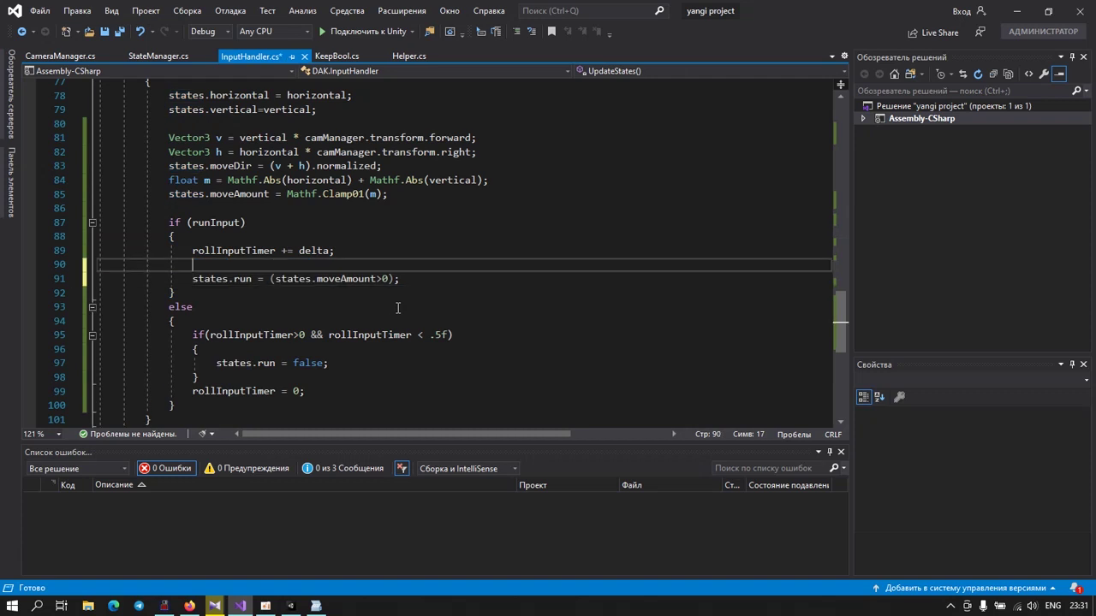
type("if")
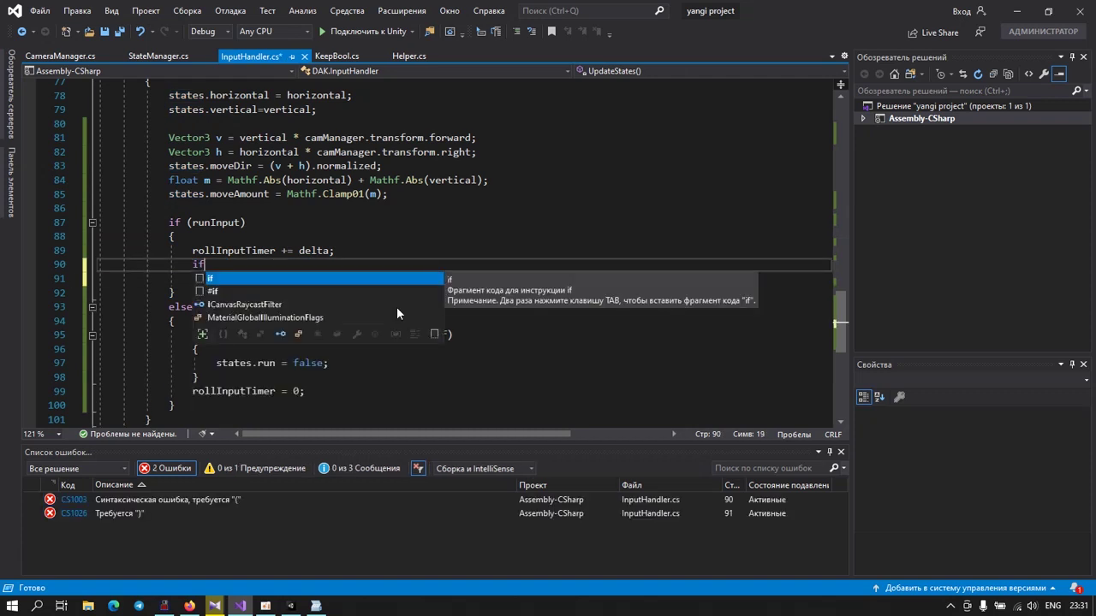
type("(")
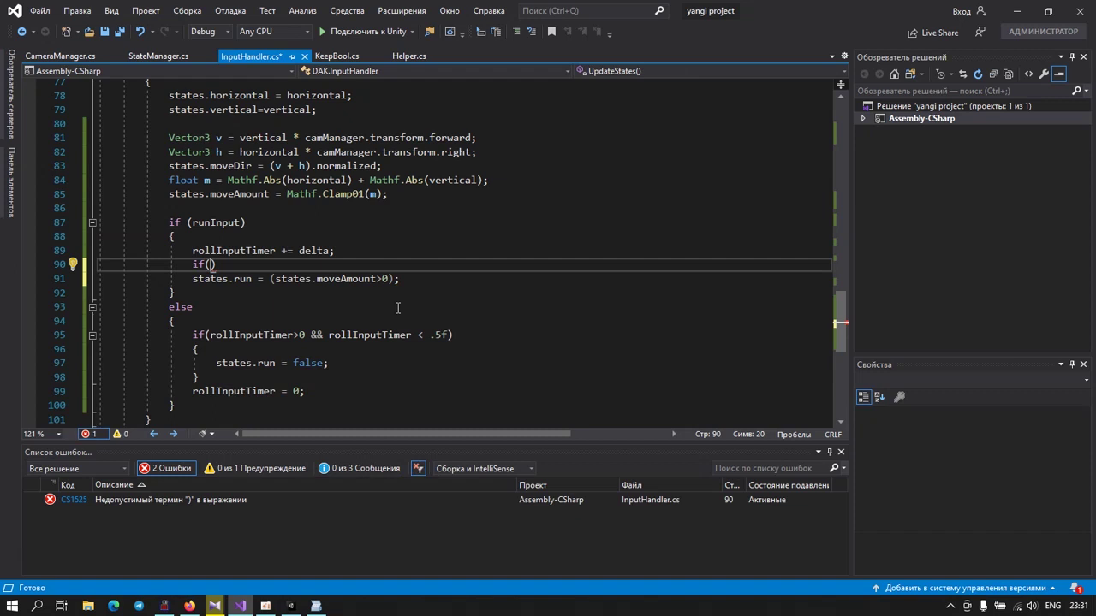
type("ro")
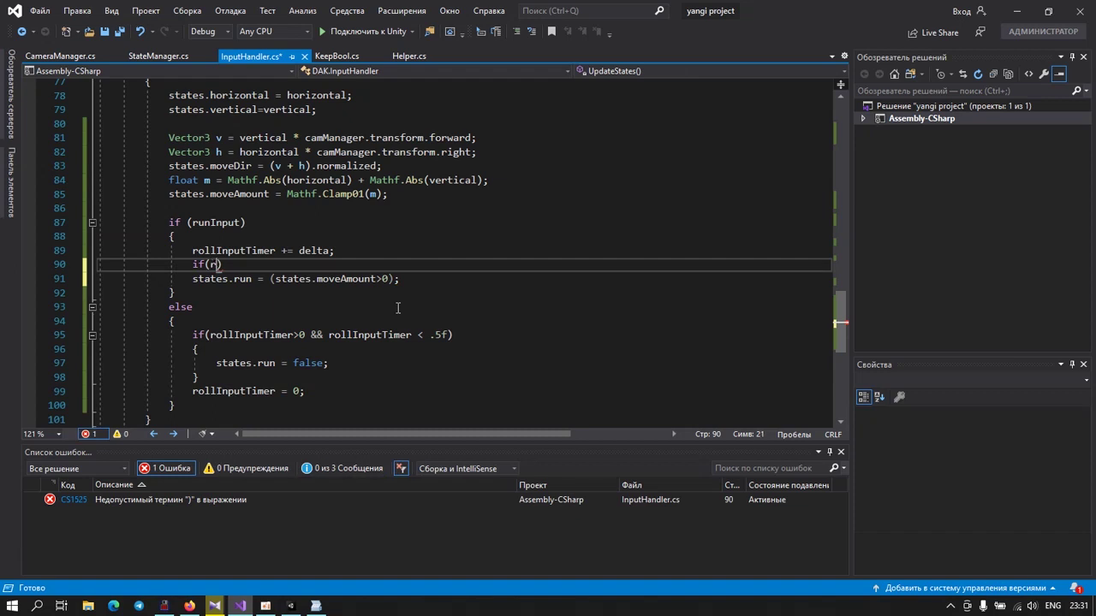
key("Escape")
key("Tab")
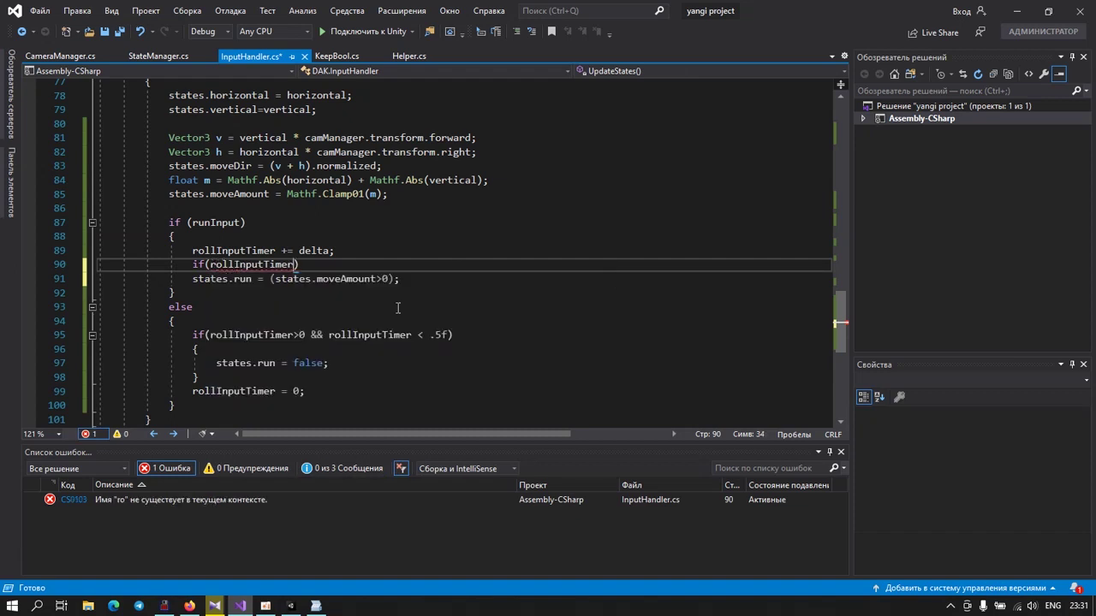
type(">")
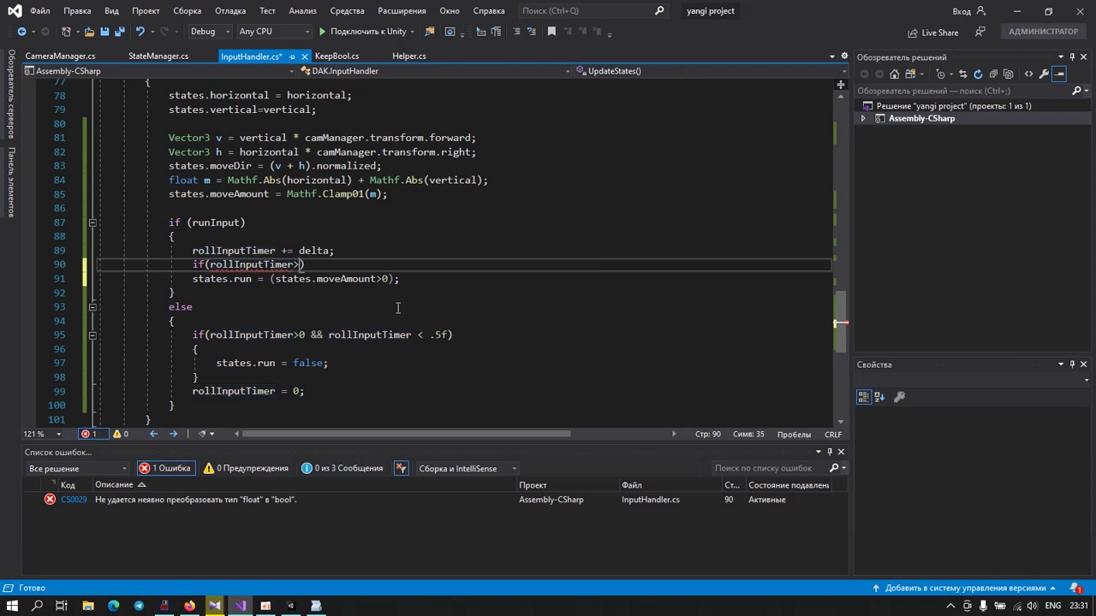
type("0.5f")
key("Down")
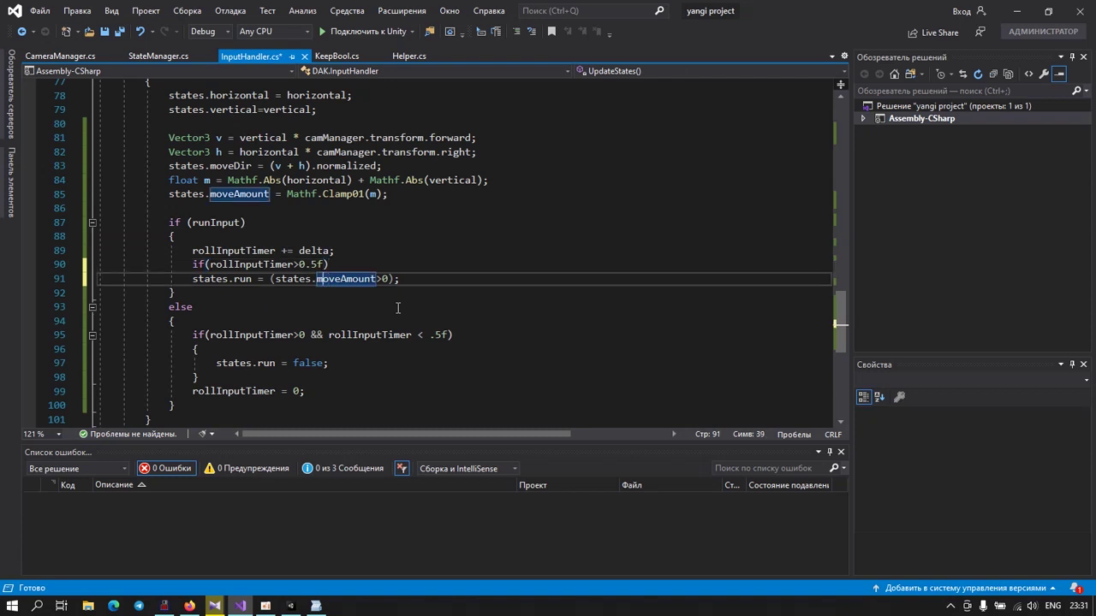
key("Left")
key("Left")
key("Left")
key("Tab")
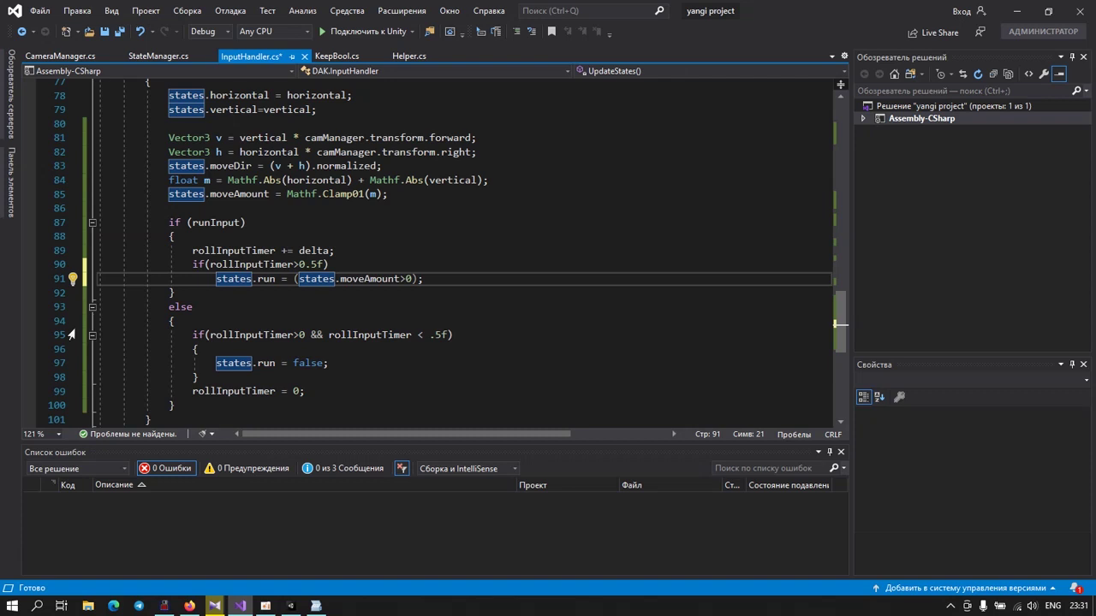
Step: Delete the inner timer if-check and its braces from the else branch
left_click(71, 322)
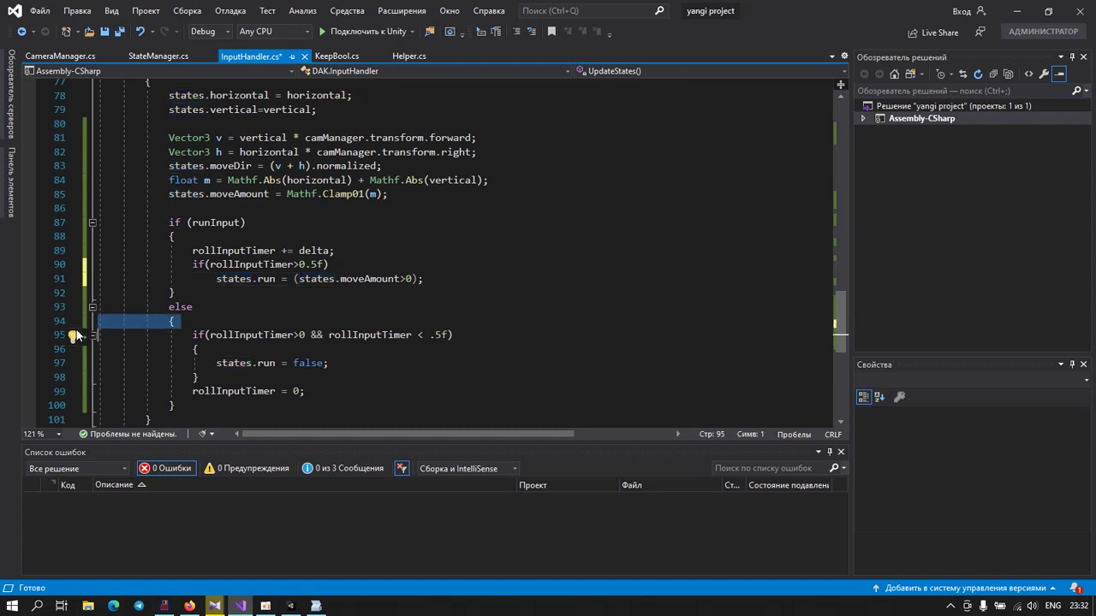
left_click(116, 336)
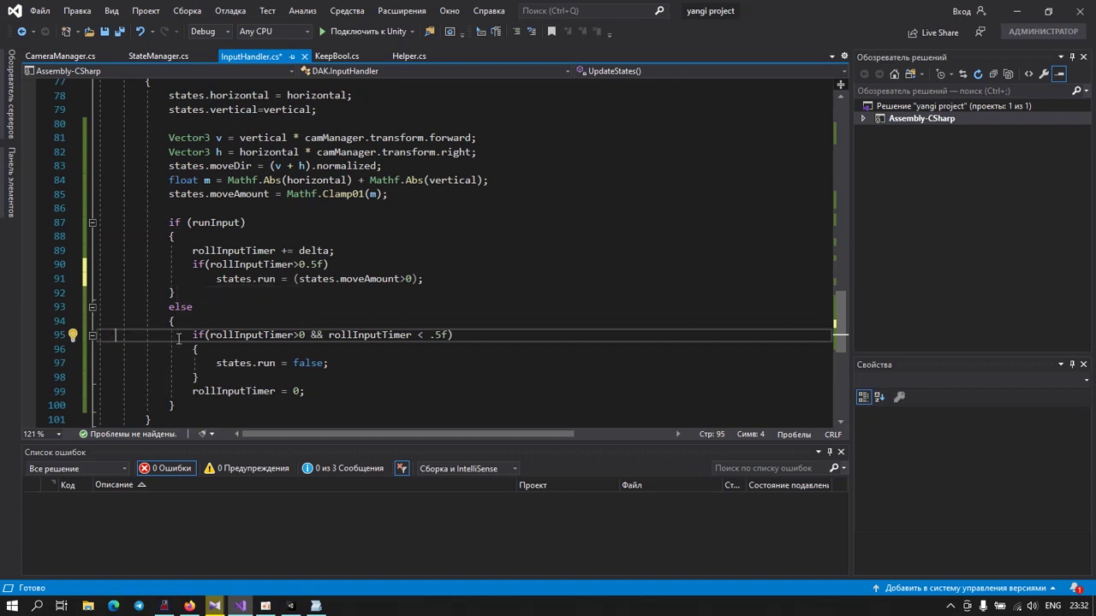
left_click_drag(175, 336, 169, 364)
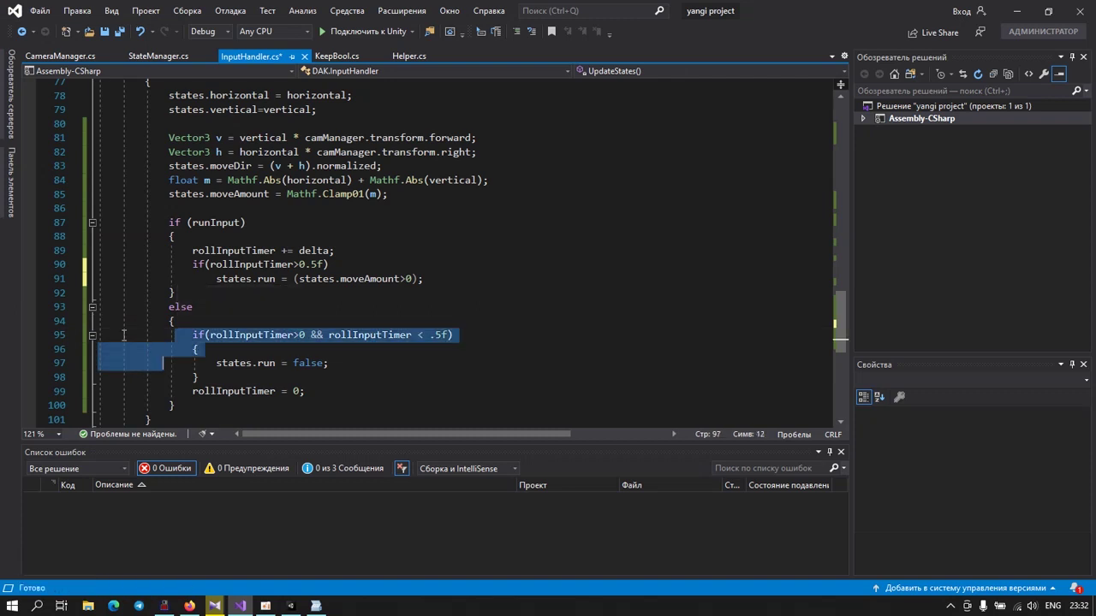
left_click_drag(74, 336, 73, 349)
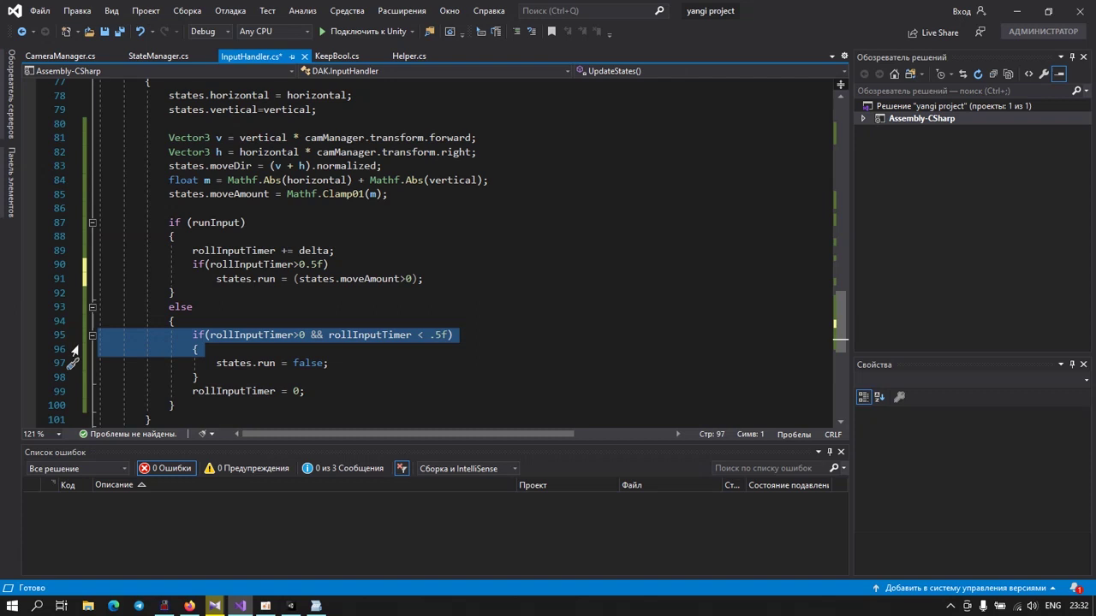
key("Delete")
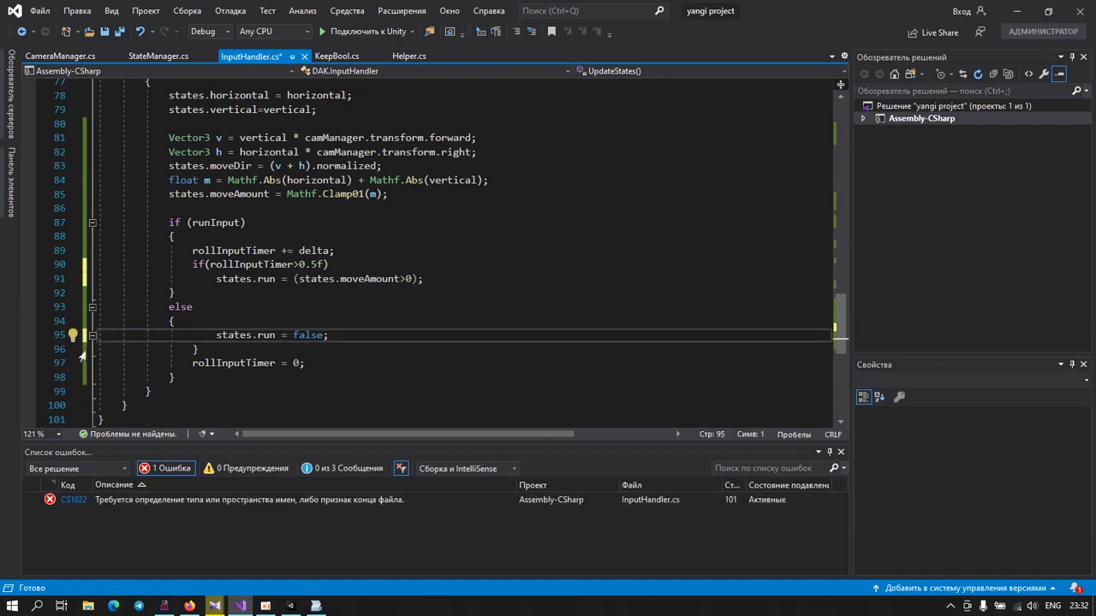
left_click(76, 350)
key("Delete")
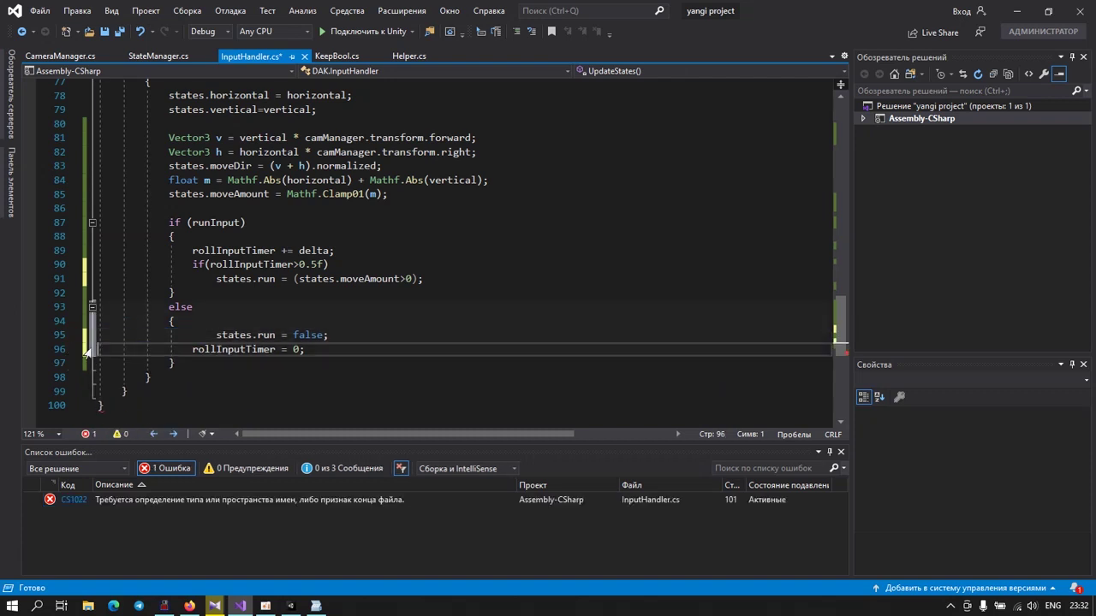
Step: Remove the extra indentation so else just sets states.run = false and rollInputTimer = 0
left_click(193, 335)
key("Delete")
key("Delete")
key("Delete")
key("Delete")
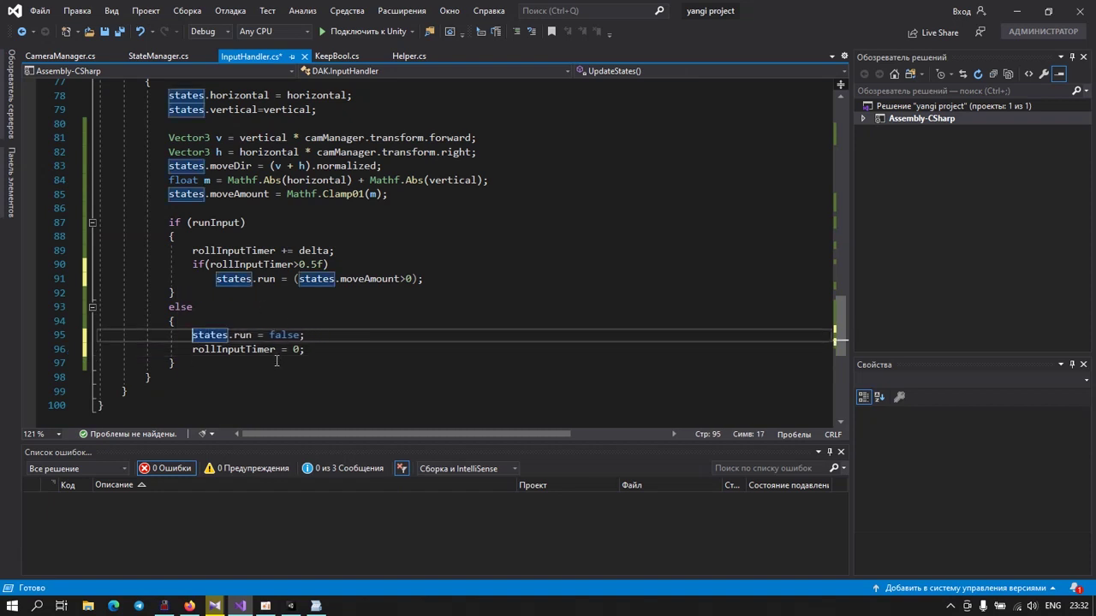
left_click(315, 297)
left_click(330, 266)
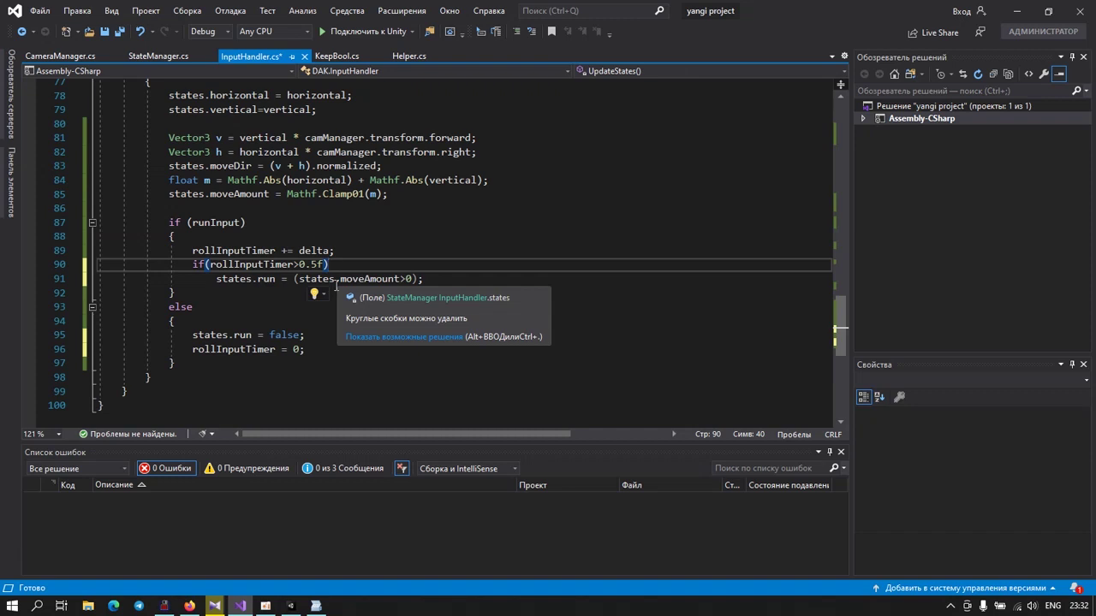
left_click(288, 294)
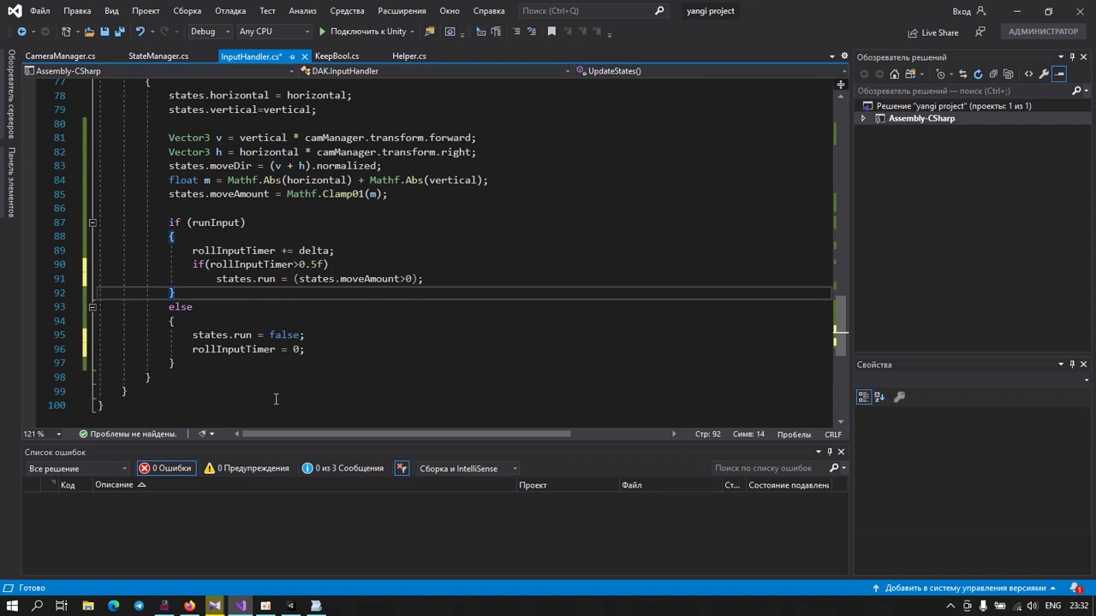
mouse_move(289, 263)
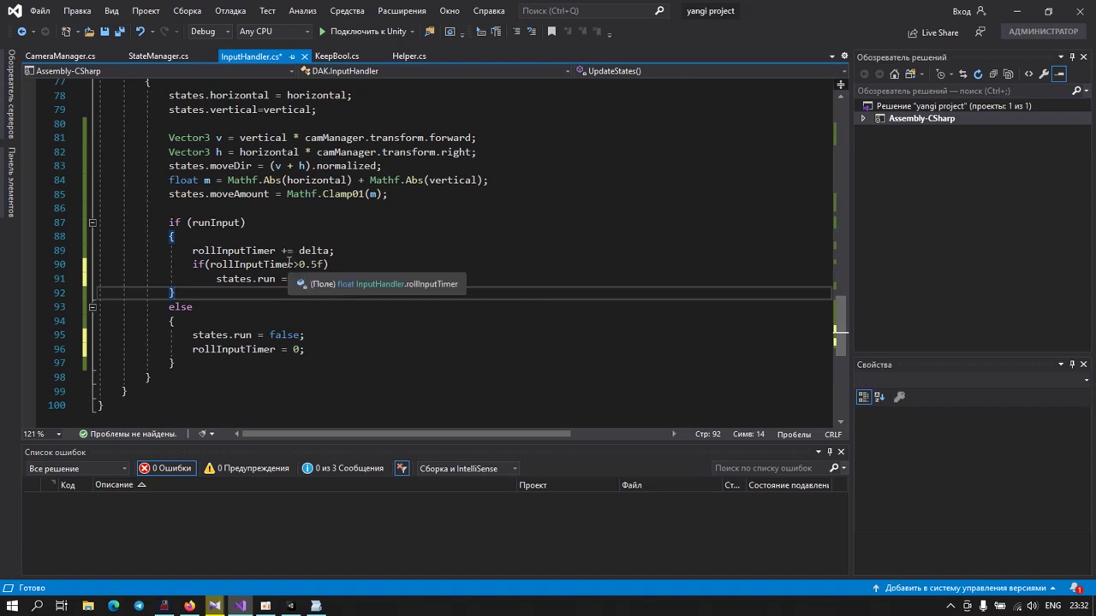
scroll(289, 263, "up", 3)
Step: Delete the runInput RunRoll phase-polling line from GetInput
scroll(289, 263, "up", 3)
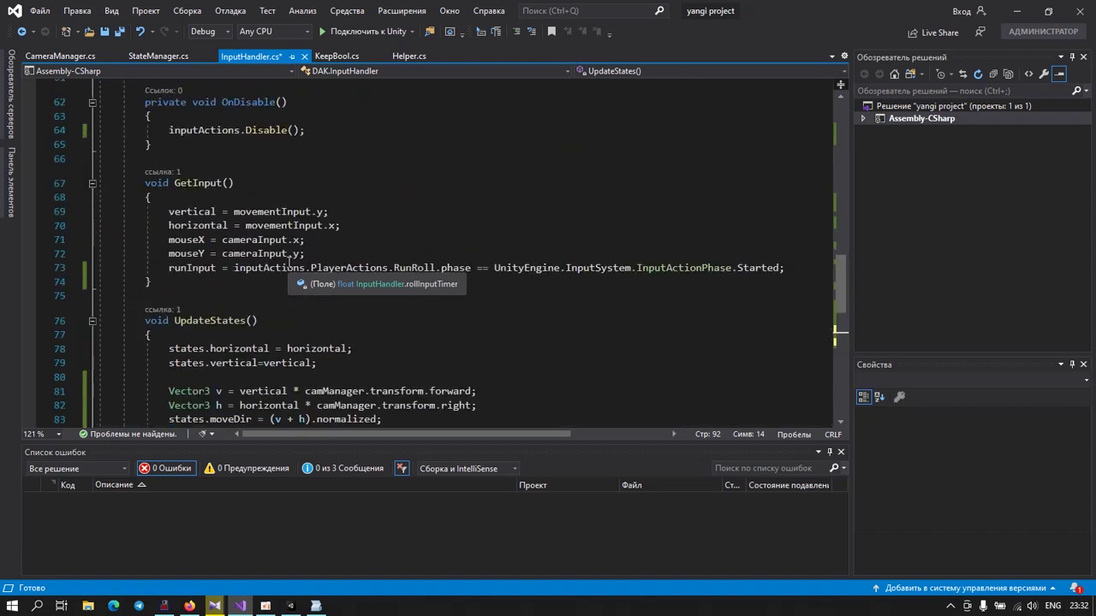
left_click(74, 270)
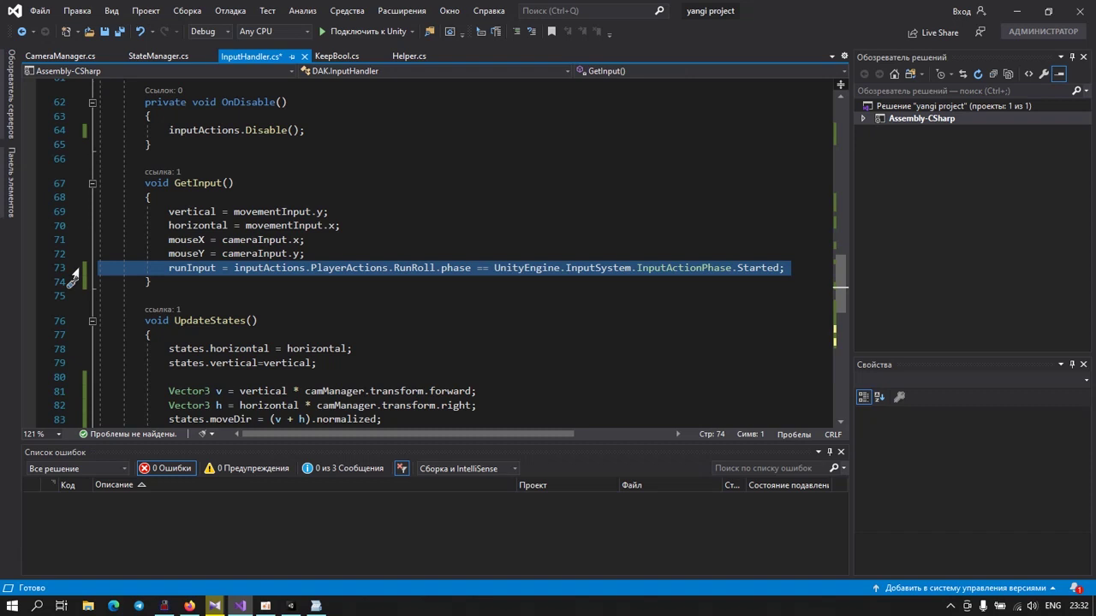
key("Delete")
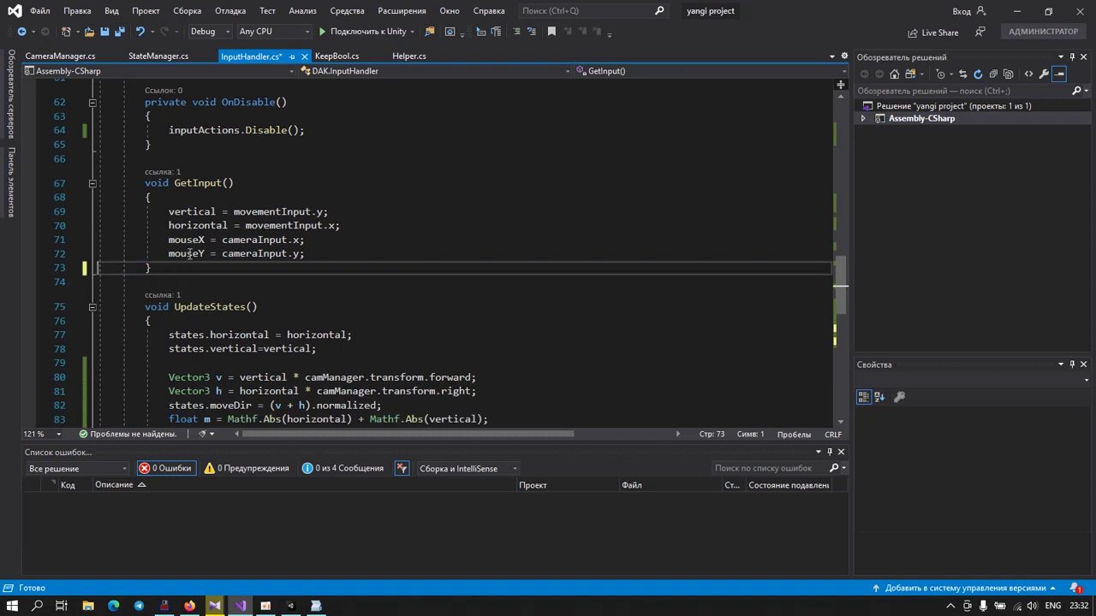
Step: In OnEnable, add inputActions.PlayerActions.RunRoll.performed += i => runInput = true;
scroll(190, 255, "up", 4)
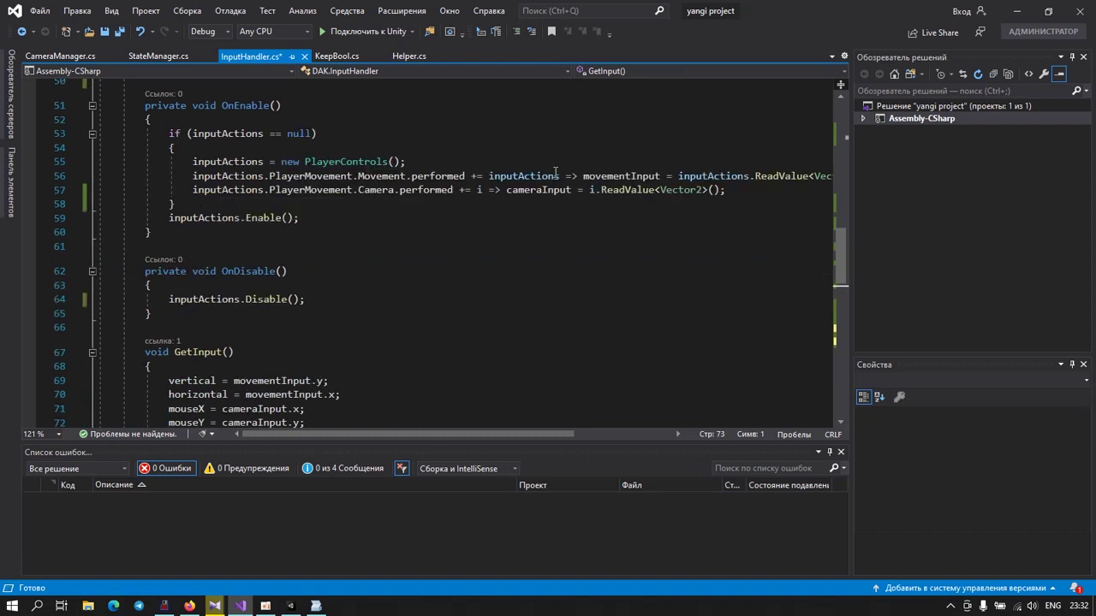
left_click(727, 189)
key("Return")
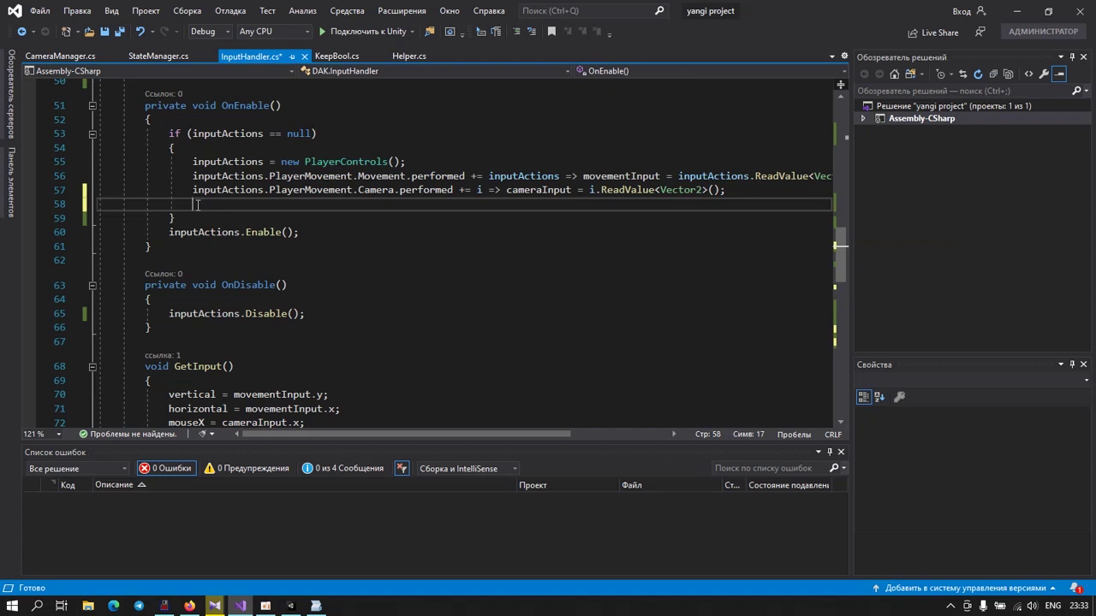
type("inpu")
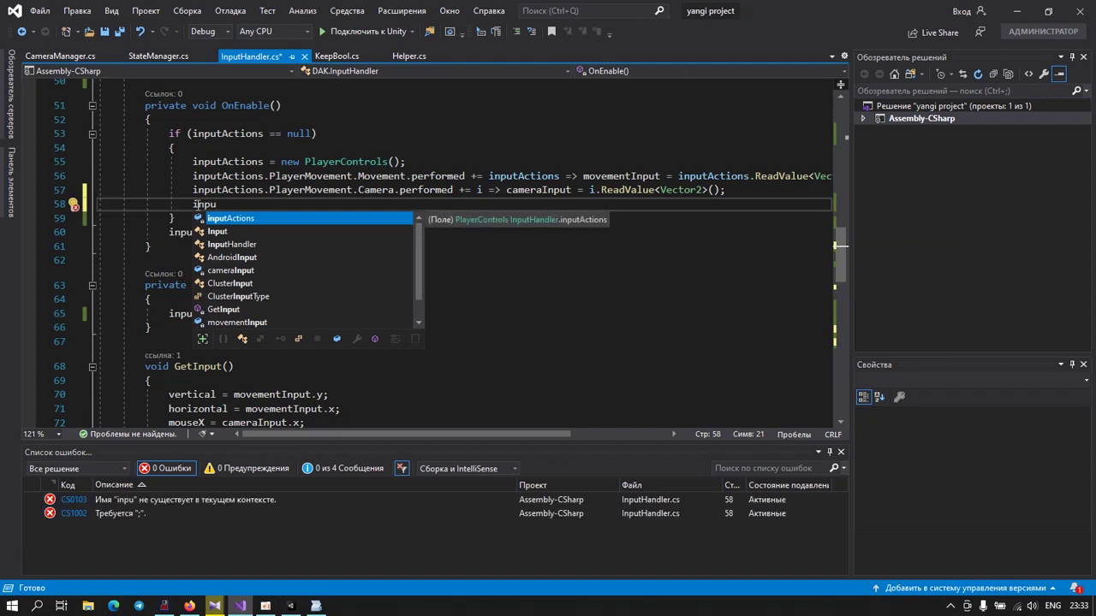
key("Tab")
type(".")
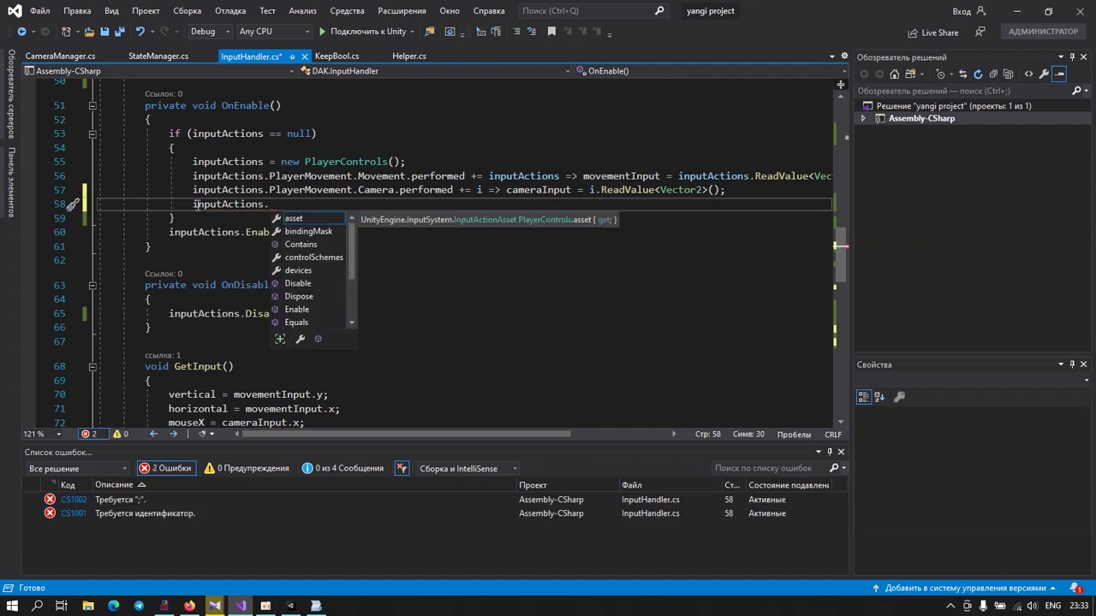
type("p")
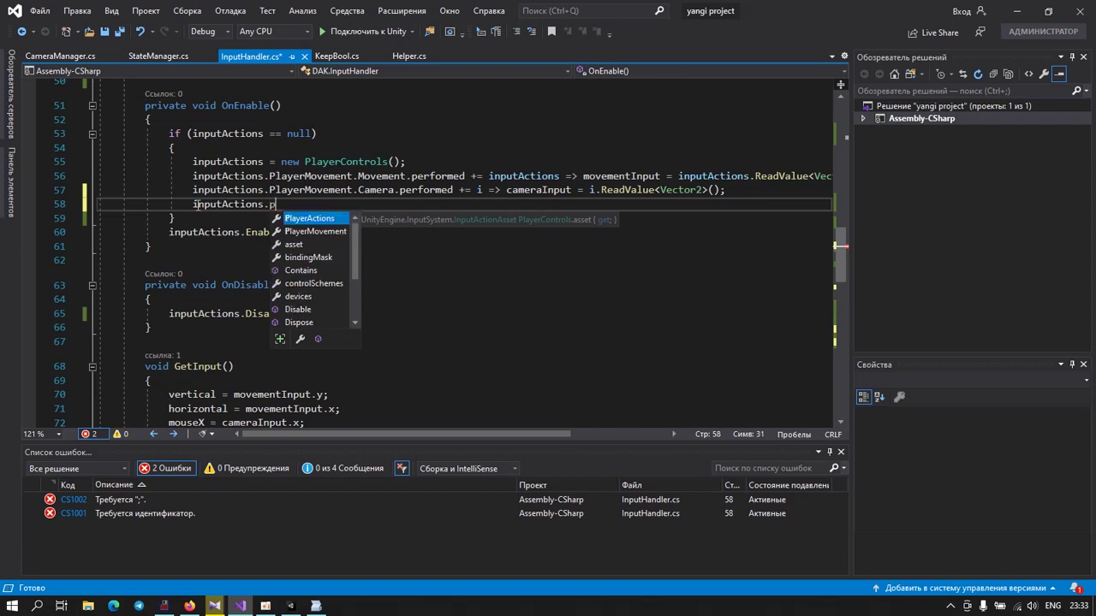
key("Tab")
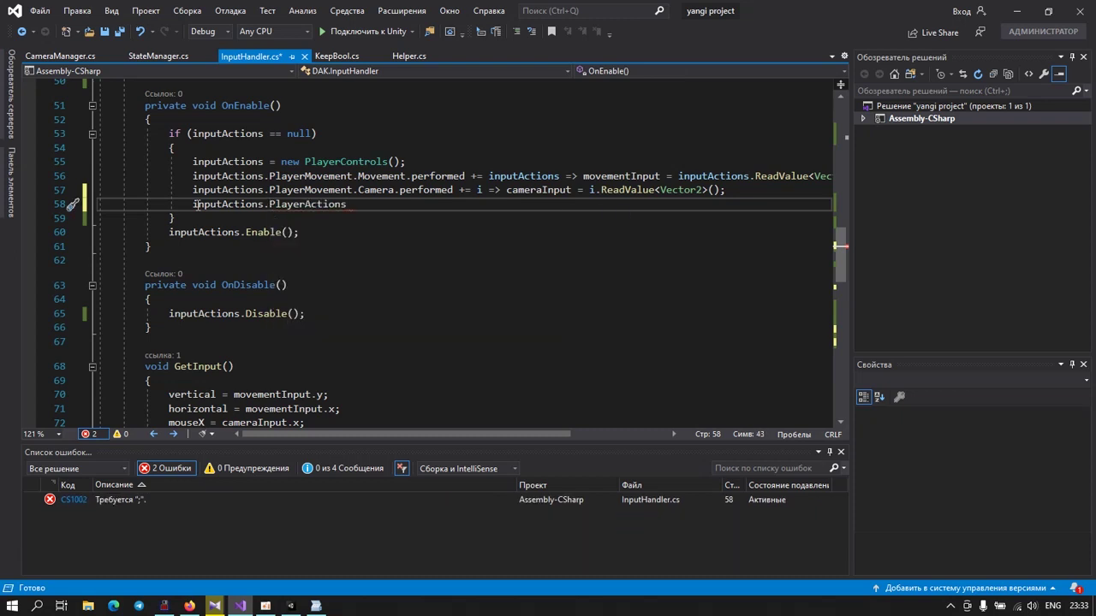
type(".")
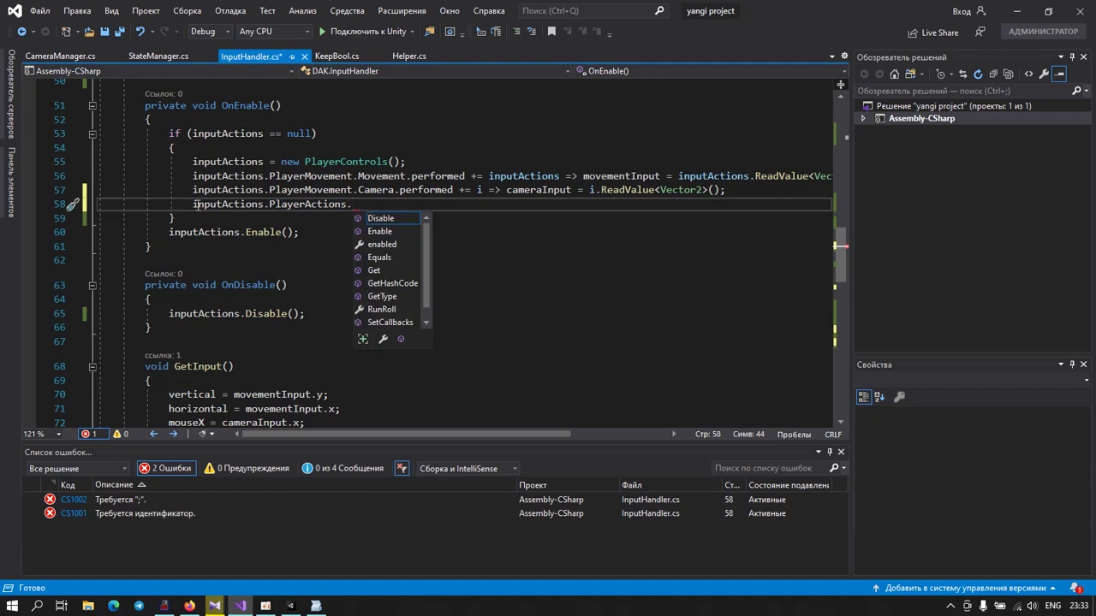
type("ru")
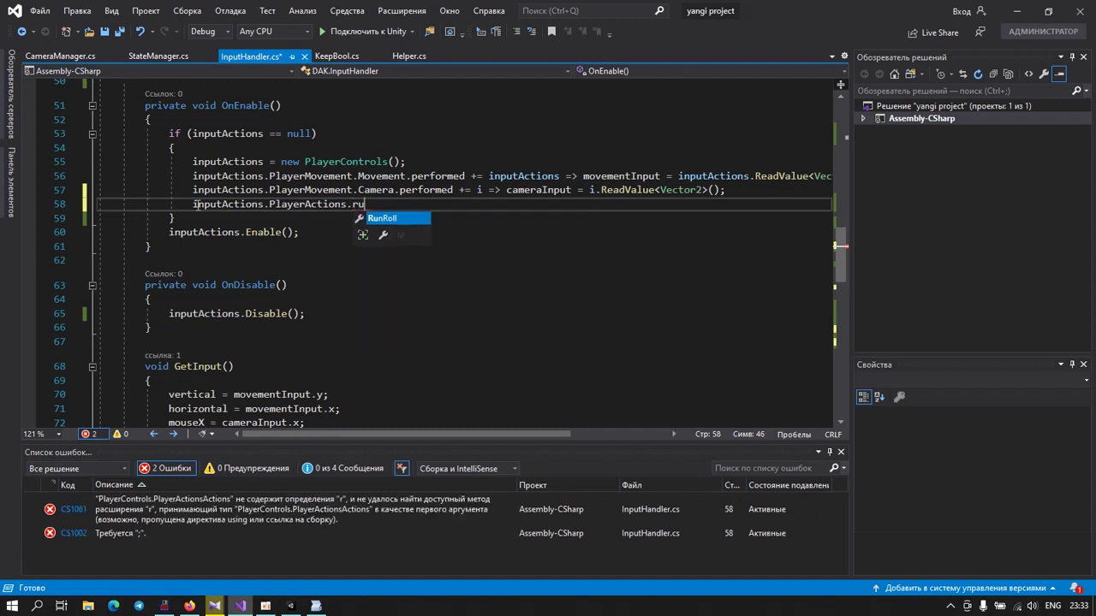
key("Tab")
type(".")
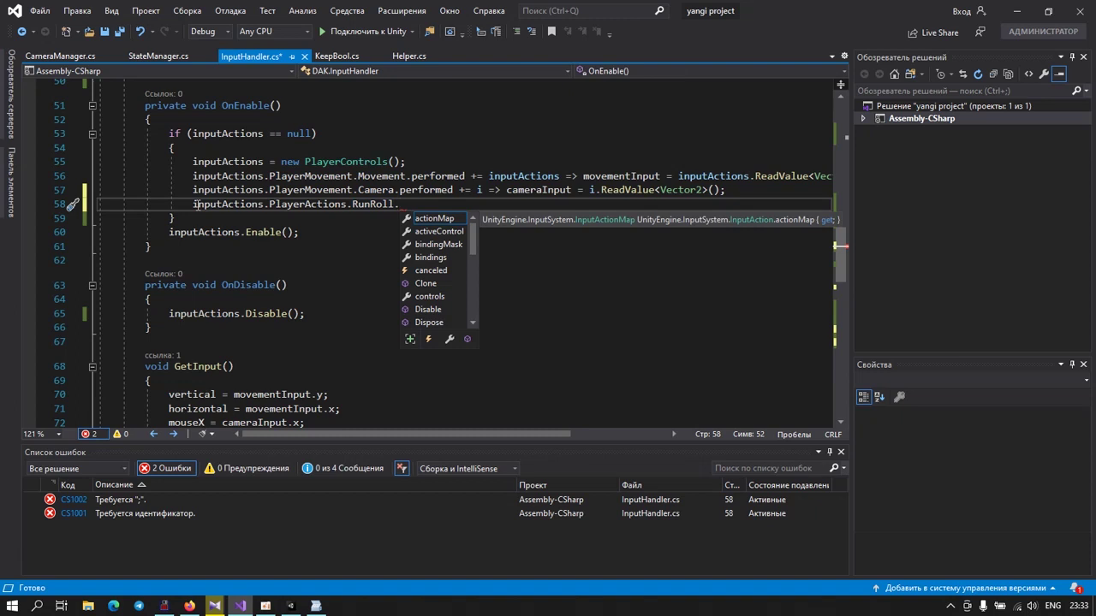
type("perf")
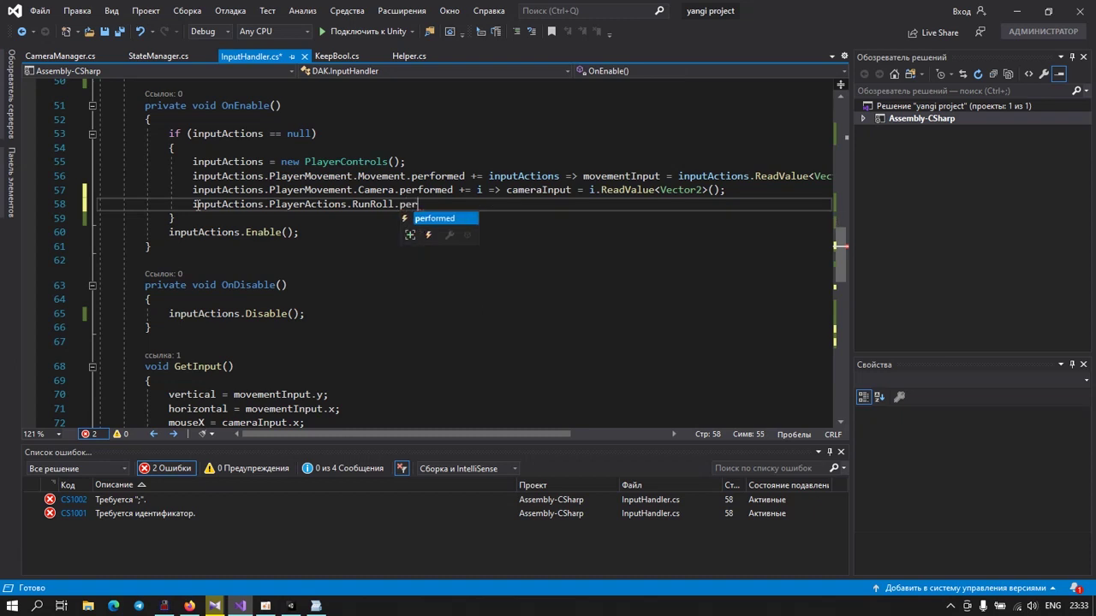
key("Tab")
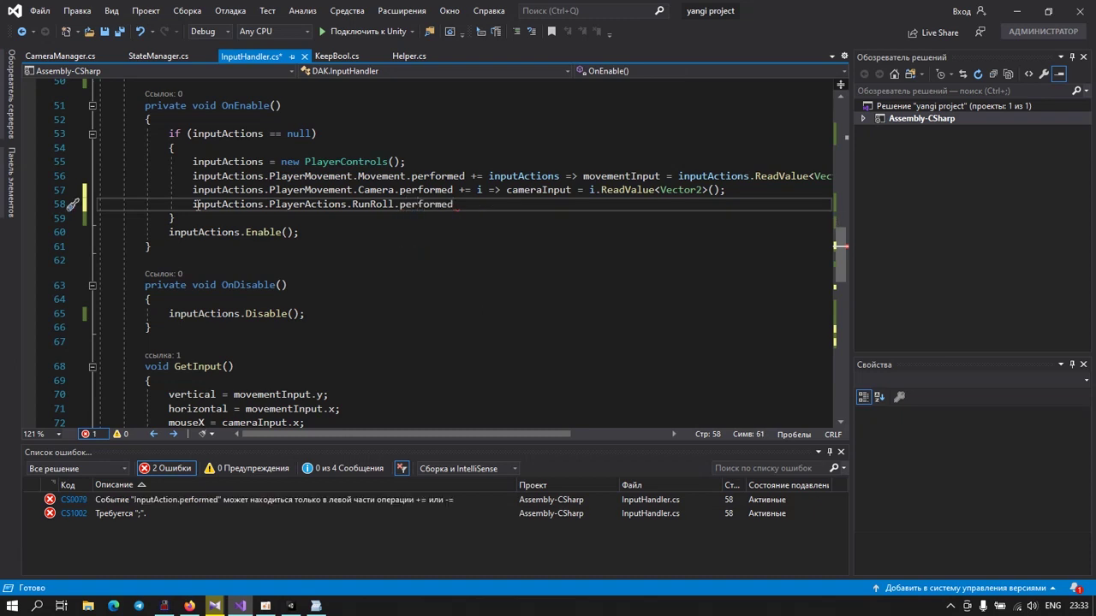
type("+=")
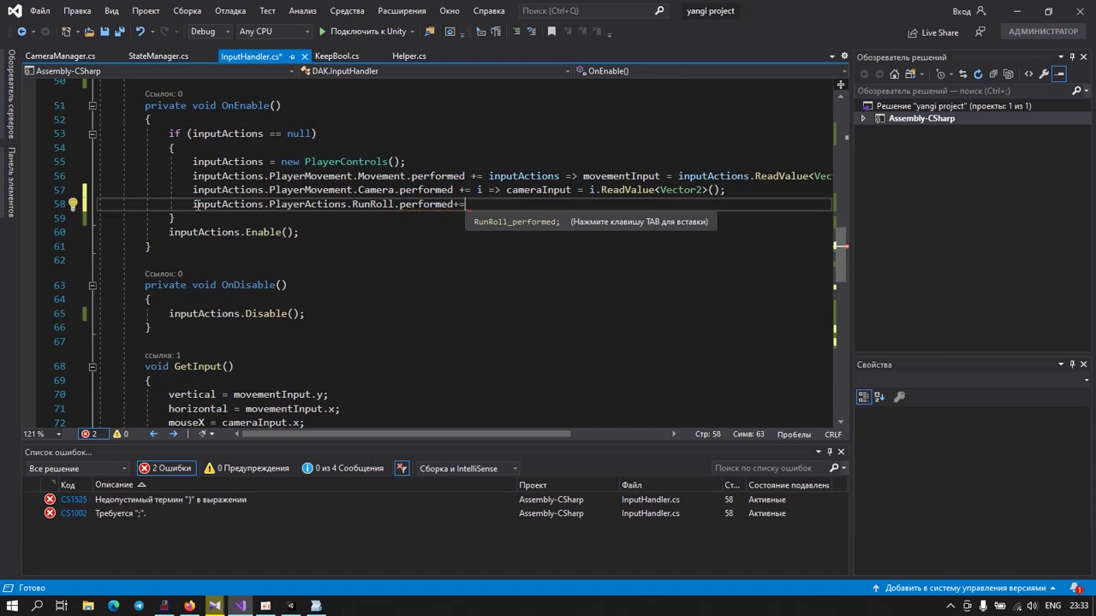
type("i")
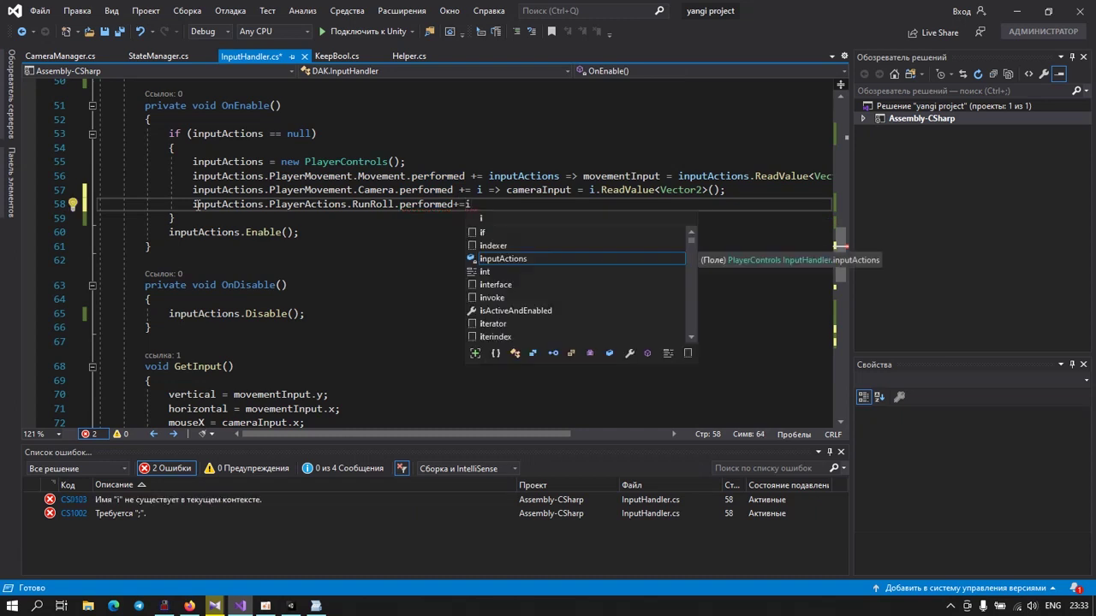
type("=>")
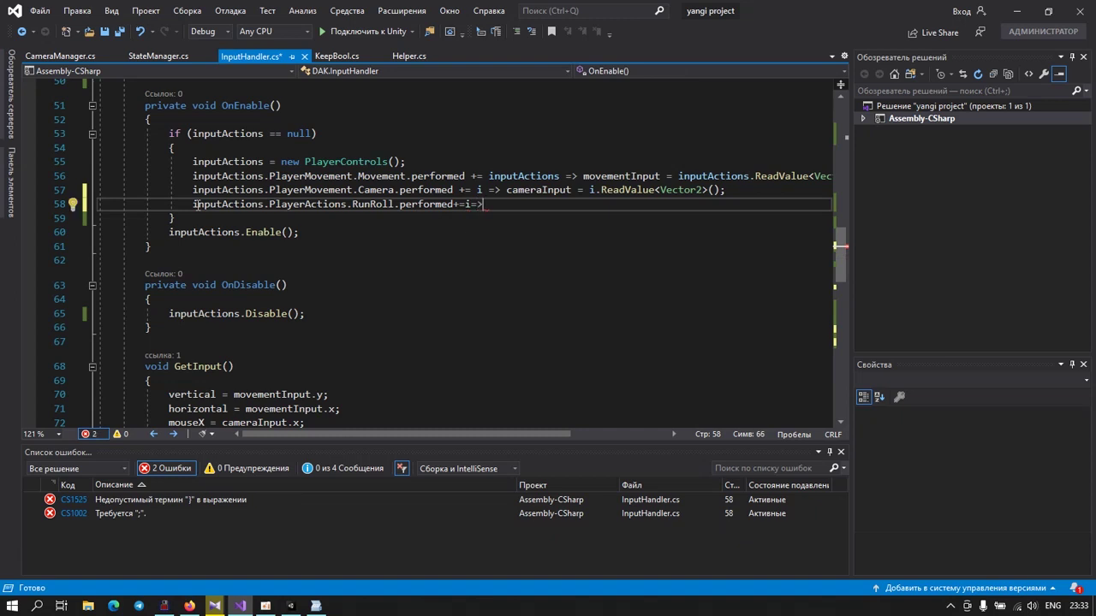
type("run")
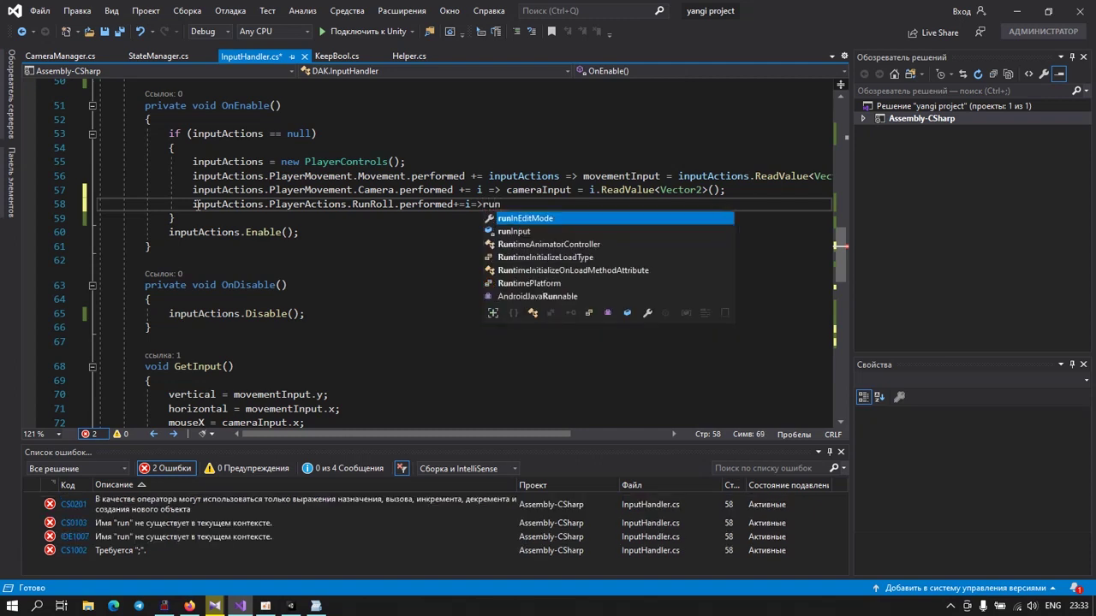
key("Down")
key("Tab")
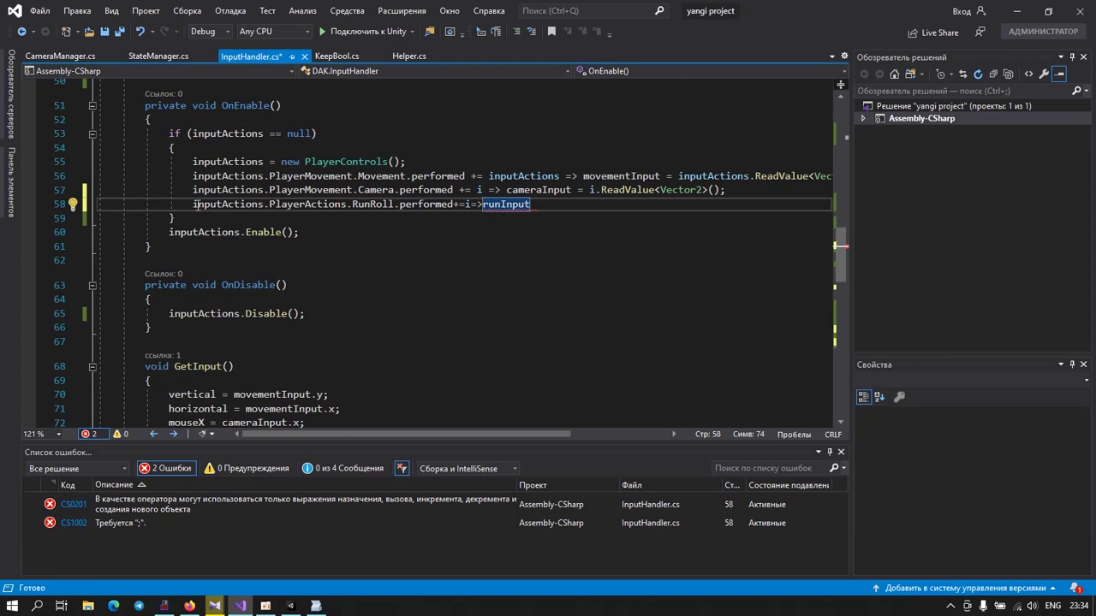
type("= t")
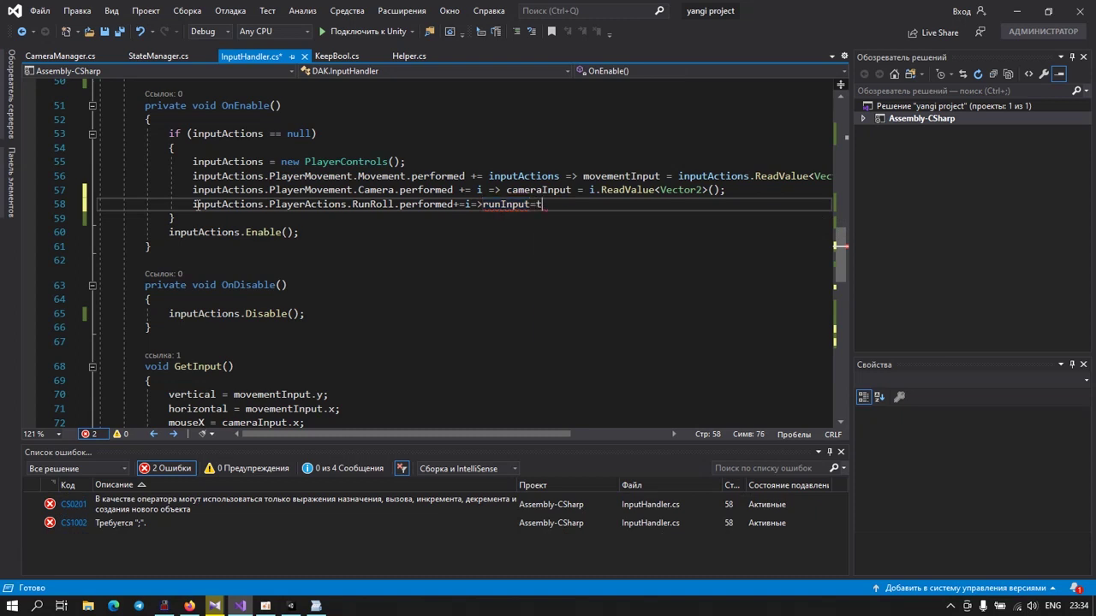
type("rue;")
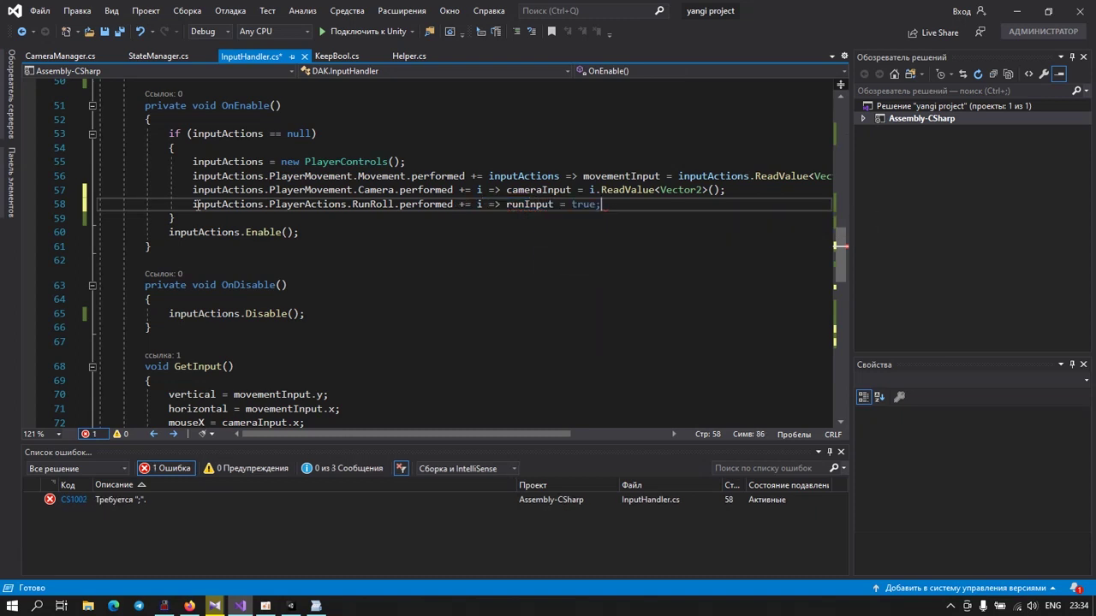
key("Return")
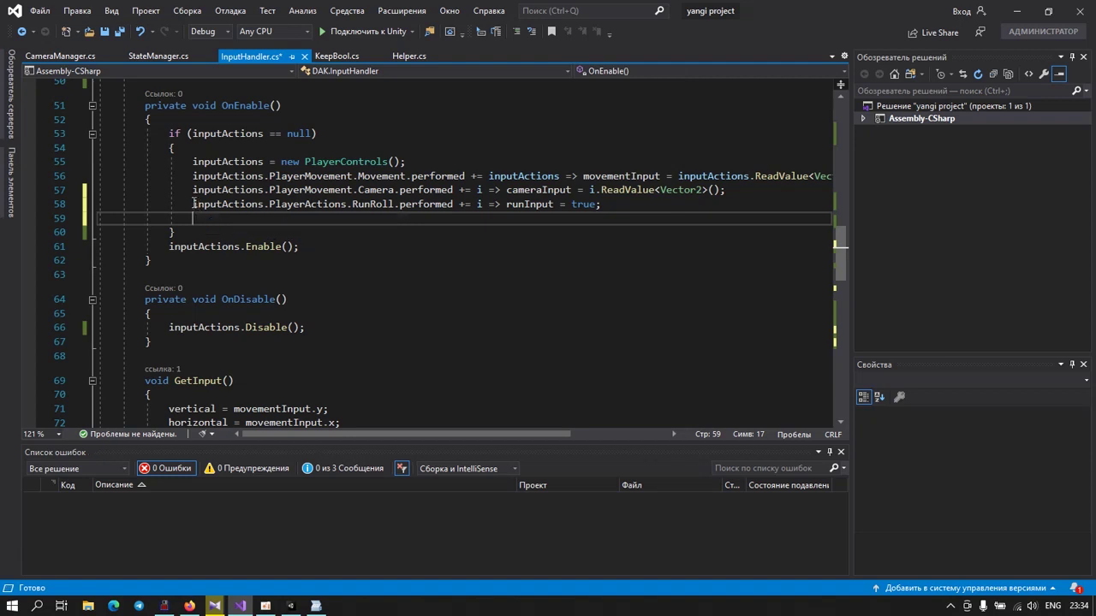
Step: Save InputHandler.cs, return to Unity, and enter Play mode to test running
scroll(195, 204, "down", 6)
scroll(201, 197, "down", 3)
scroll(207, 187, "down", 3)
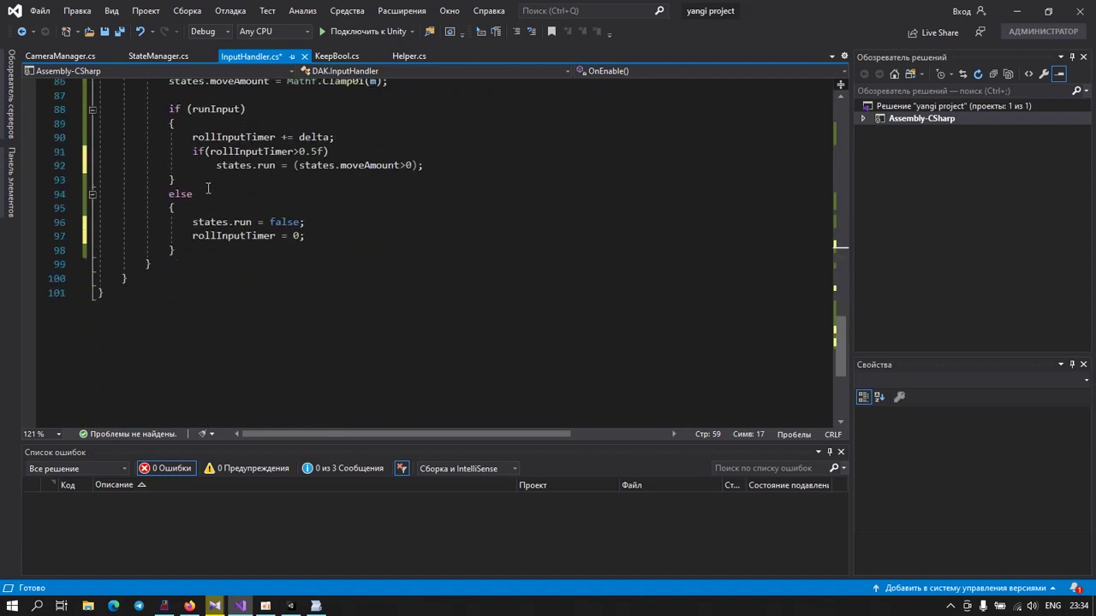
left_click(109, 31)
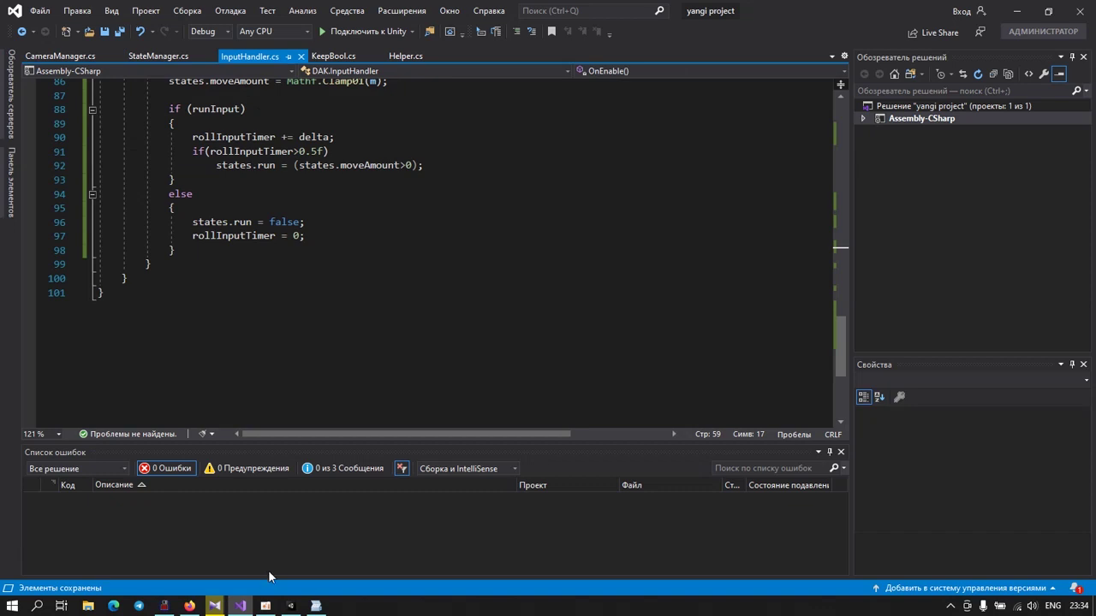
left_click(289, 608)
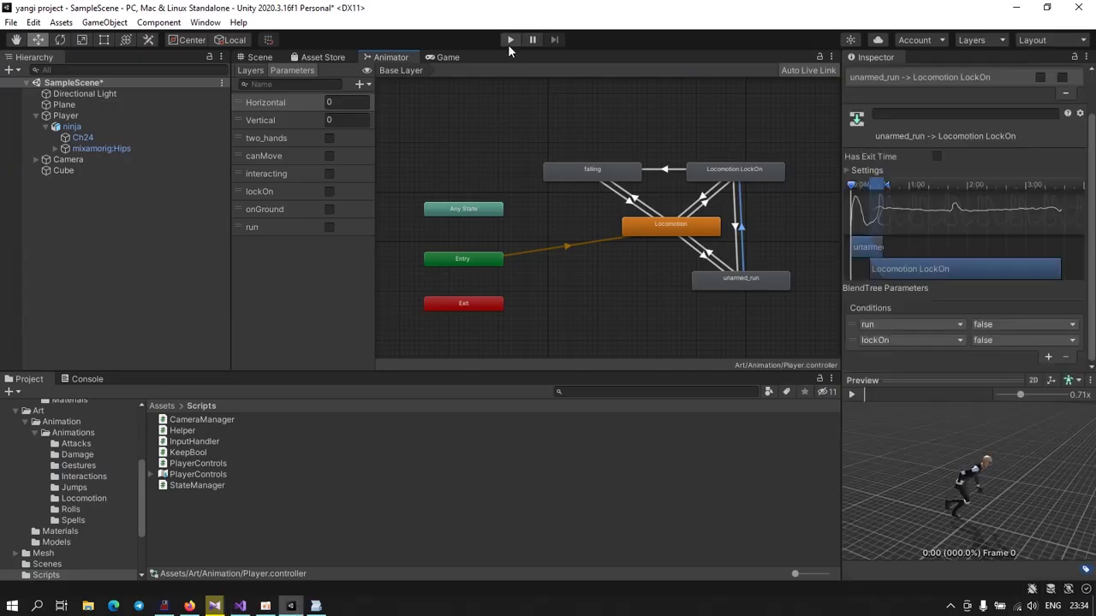
left_click(508, 39)
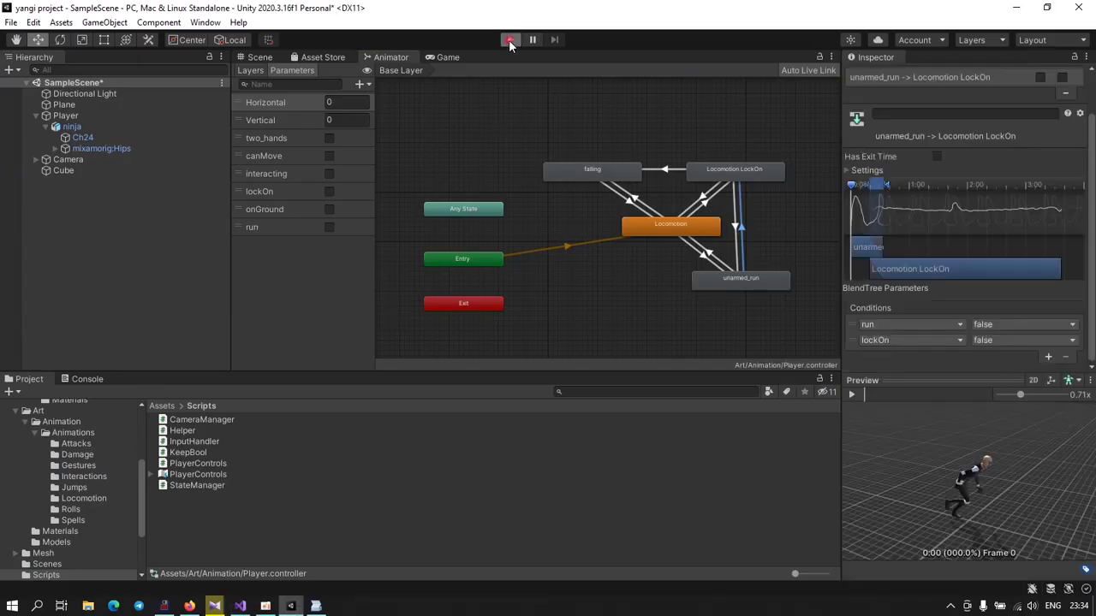
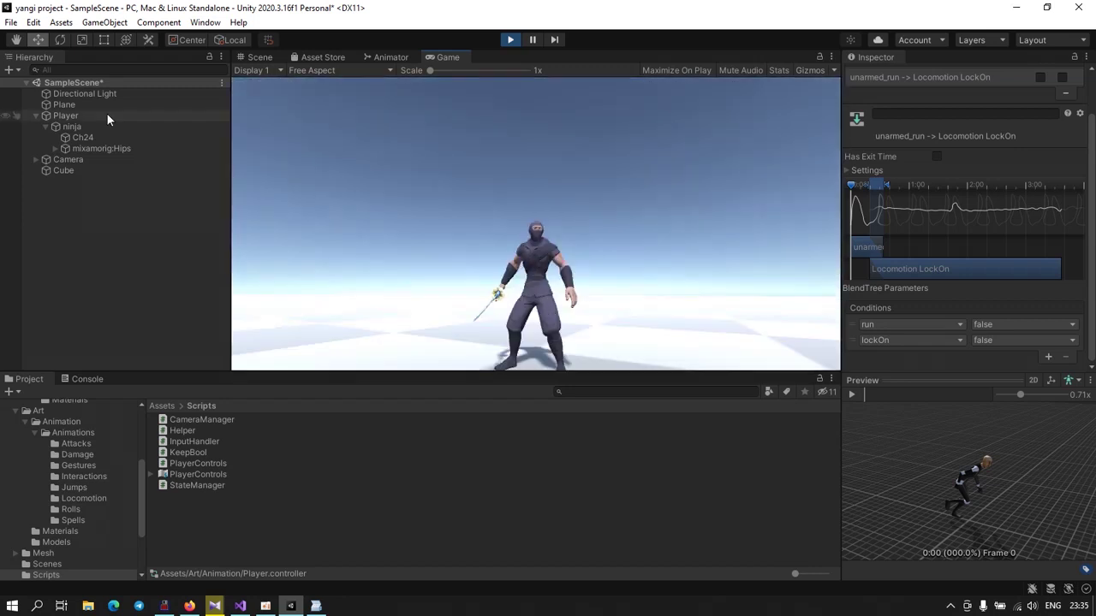
Step: Select the Player, run the ninja around the plane with W, A, S, D, then exit play mode
left_click(61, 118)
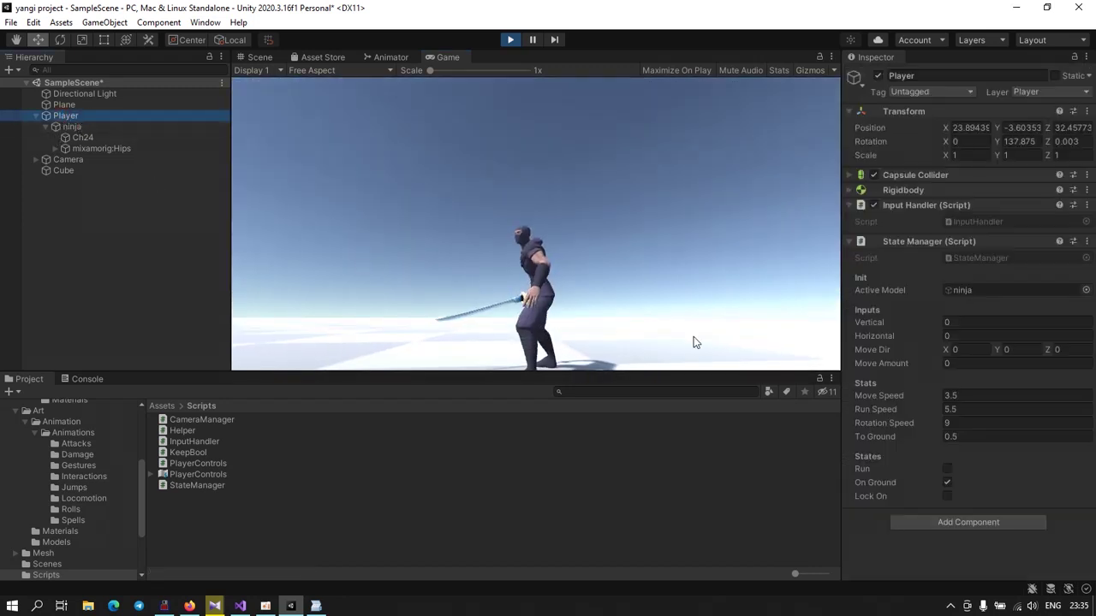
left_click(587, 313)
key("w")
key("d")
key("a")
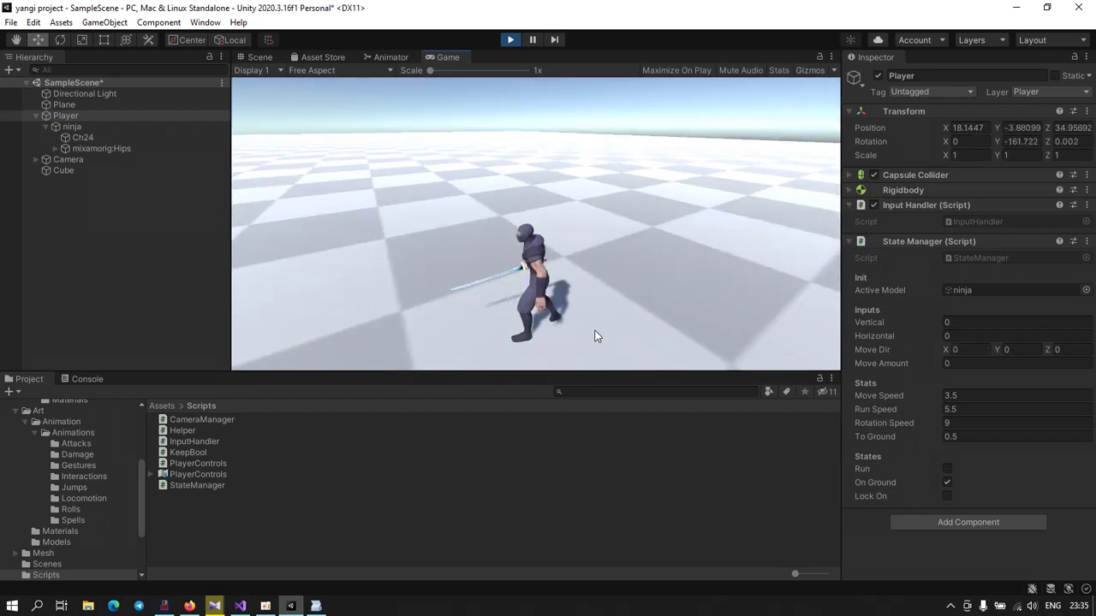
key("d")
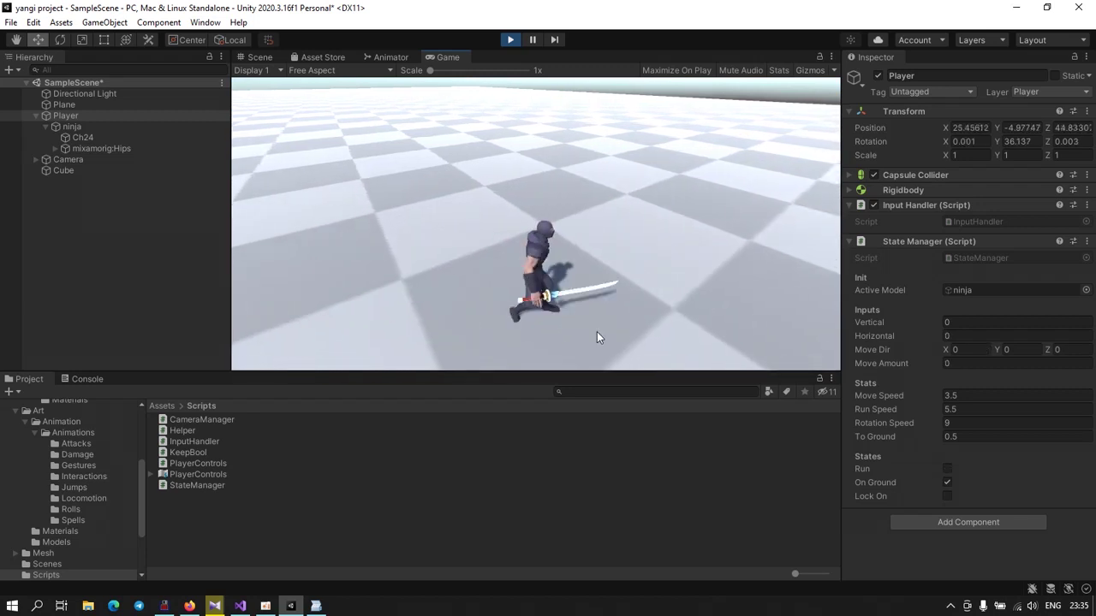
key("w")
key("a")
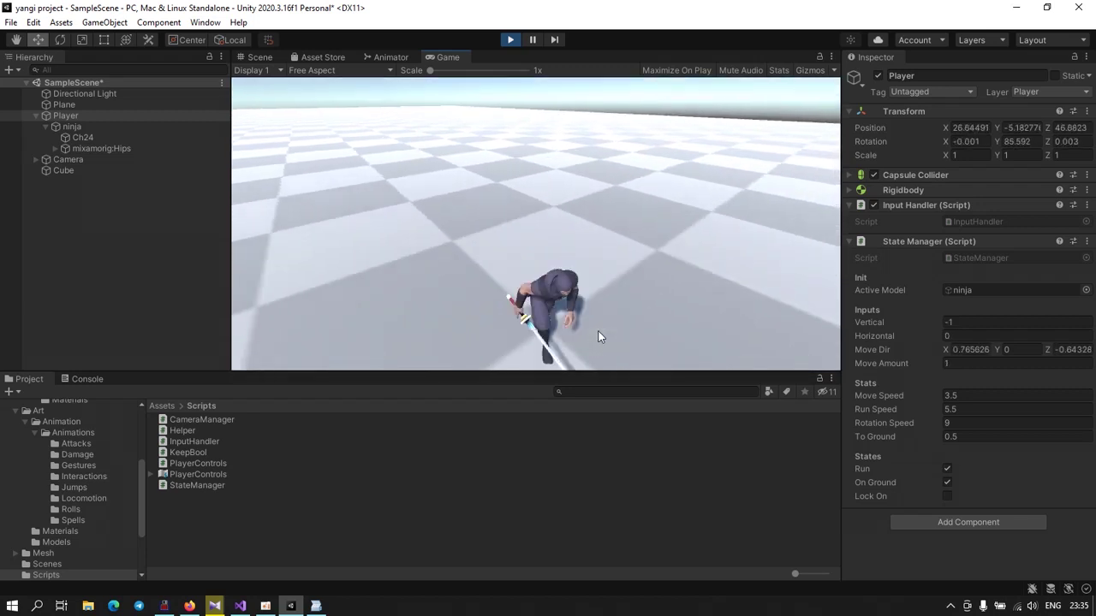
key("s")
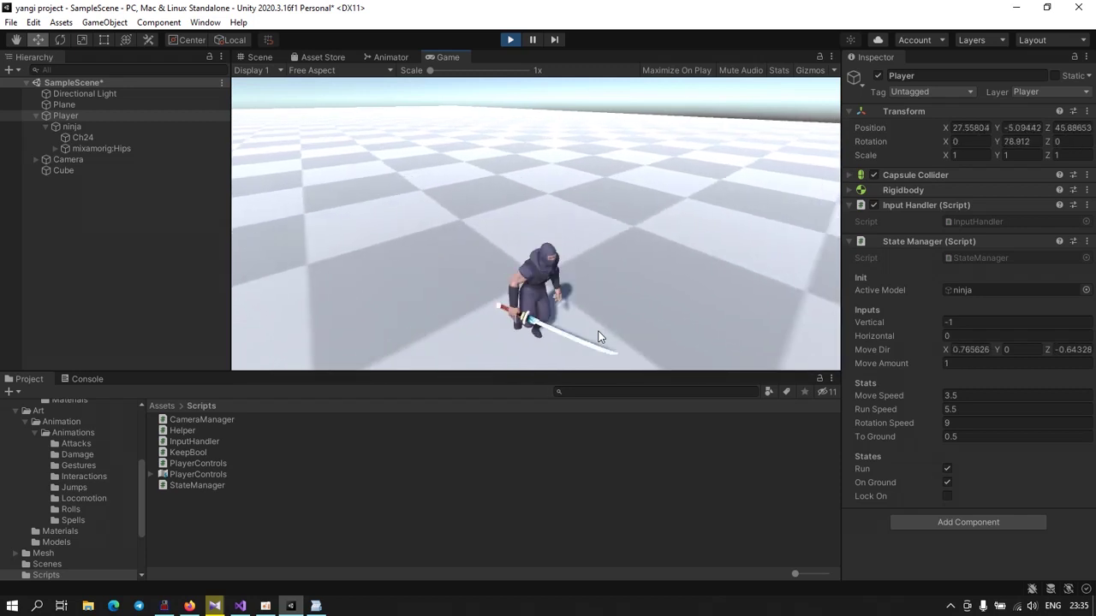
left_click(509, 42)
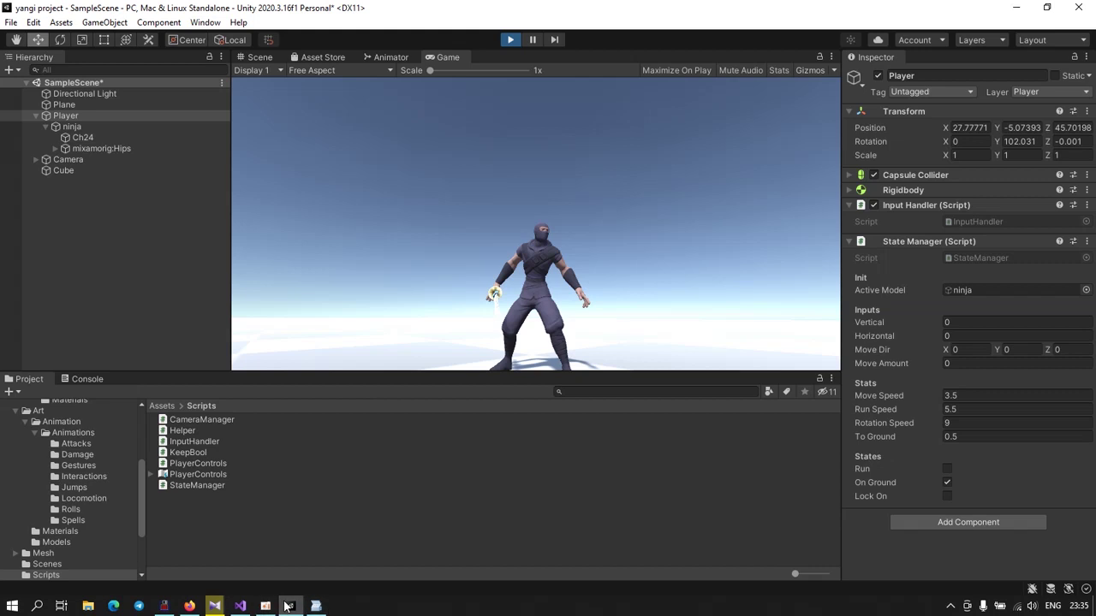
Step: In InputHandler.cs, duplicate the RunRoll.performed line 58 in OnEnable
left_click(241, 606)
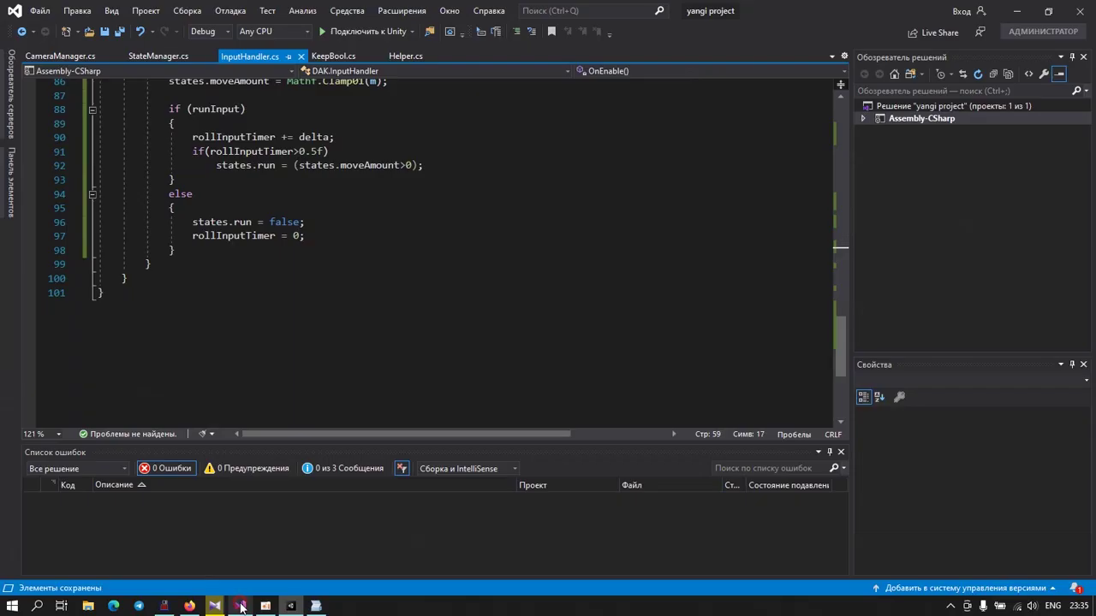
scroll(252, 243, "up", 5)
scroll(252, 243, "up", 4)
scroll(253, 243, "up", 6)
scroll(257, 243, "down", 2)
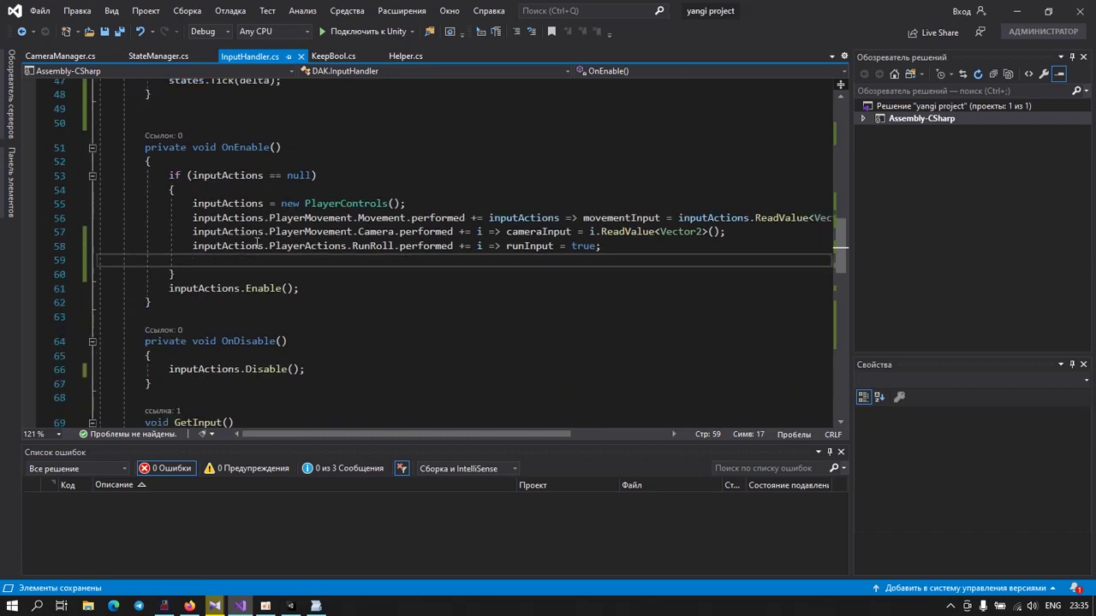
left_click(75, 248)
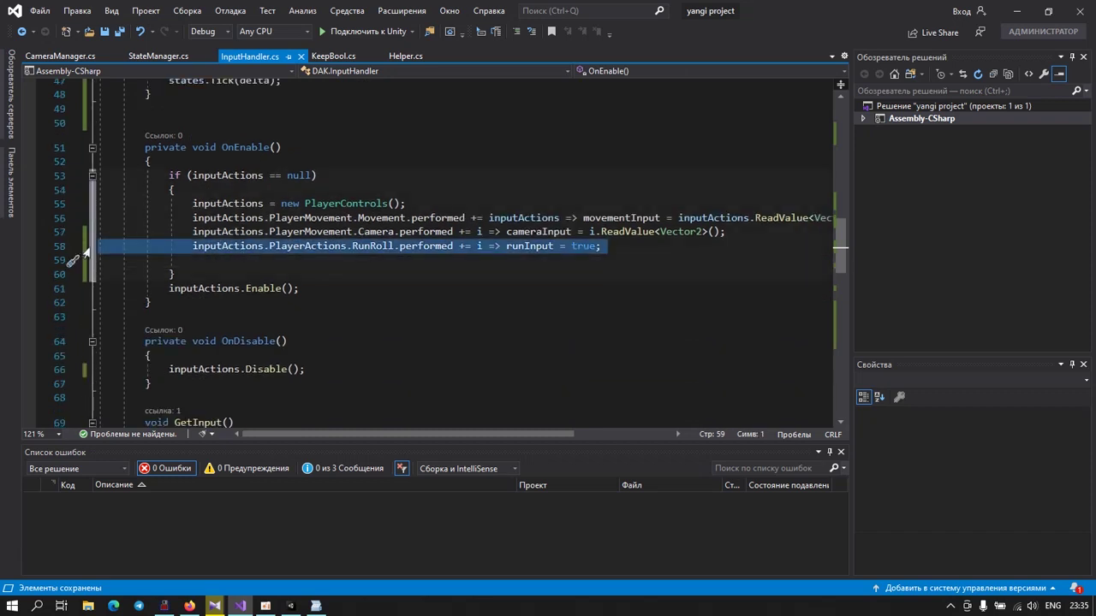
key("ctrl+c")
key("ctrl+v")
key("ctrl+v")
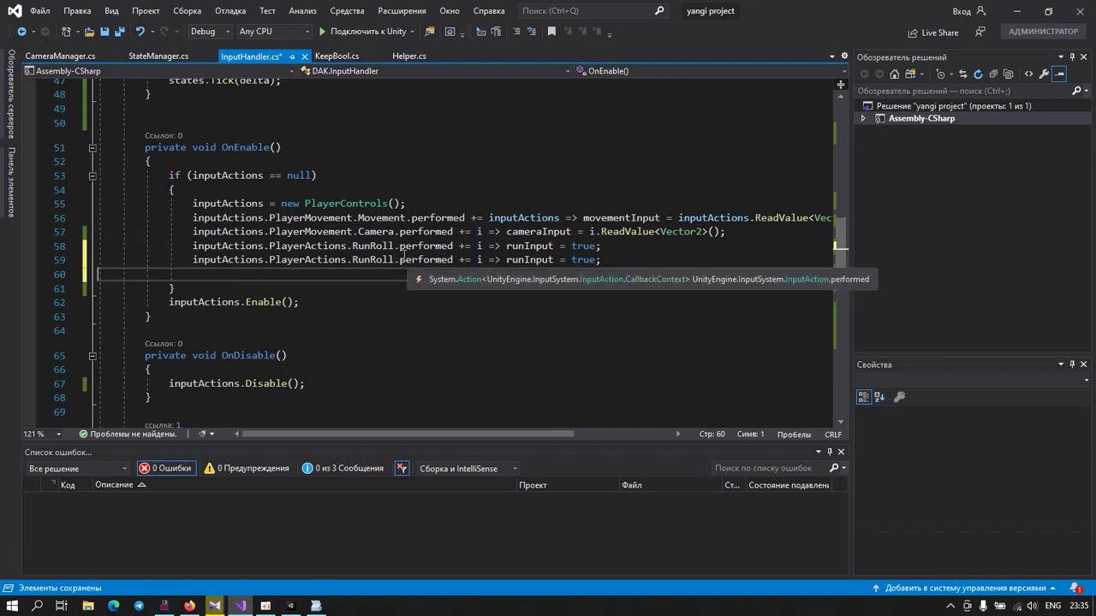
Step: Change the copy to RunRoll.canceled setting runInput to false, and save the file
left_click_drag(397, 259, 456, 261)
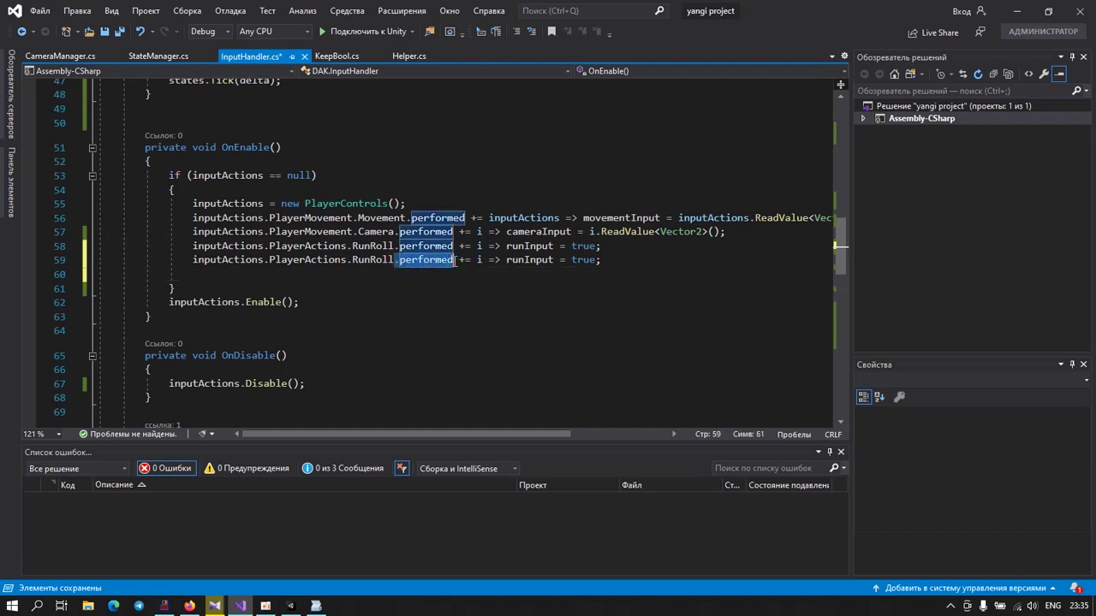
type("ca")
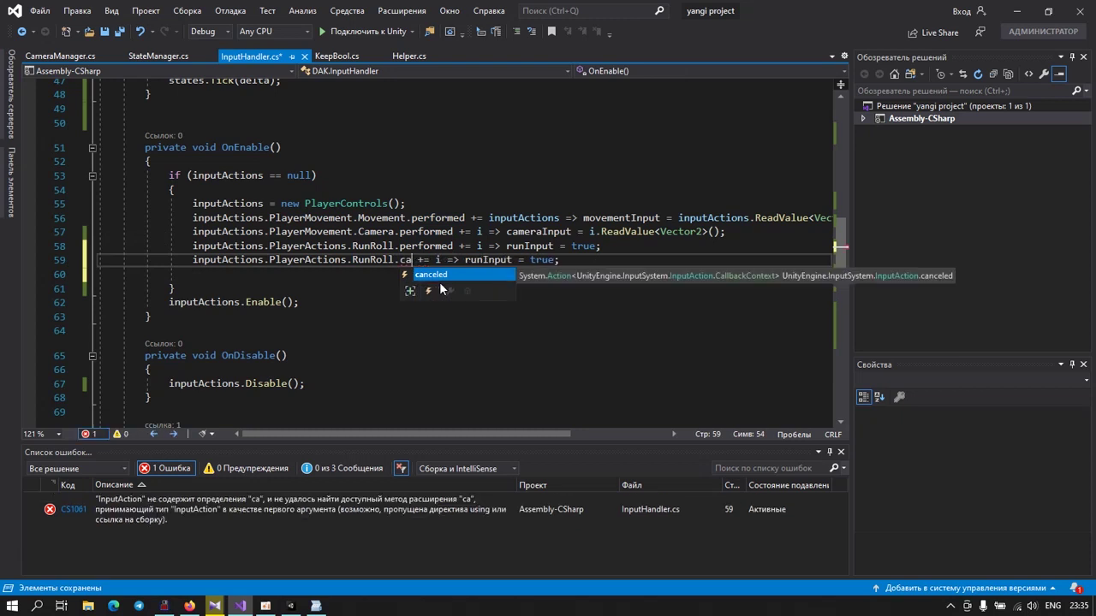
key("Tab")
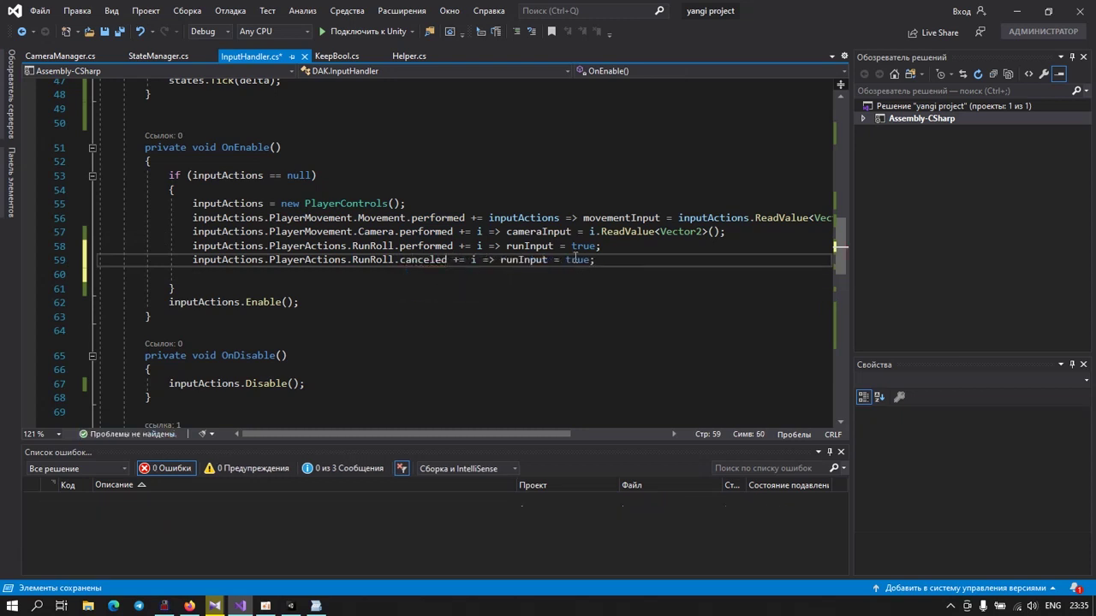
double_click(575, 259)
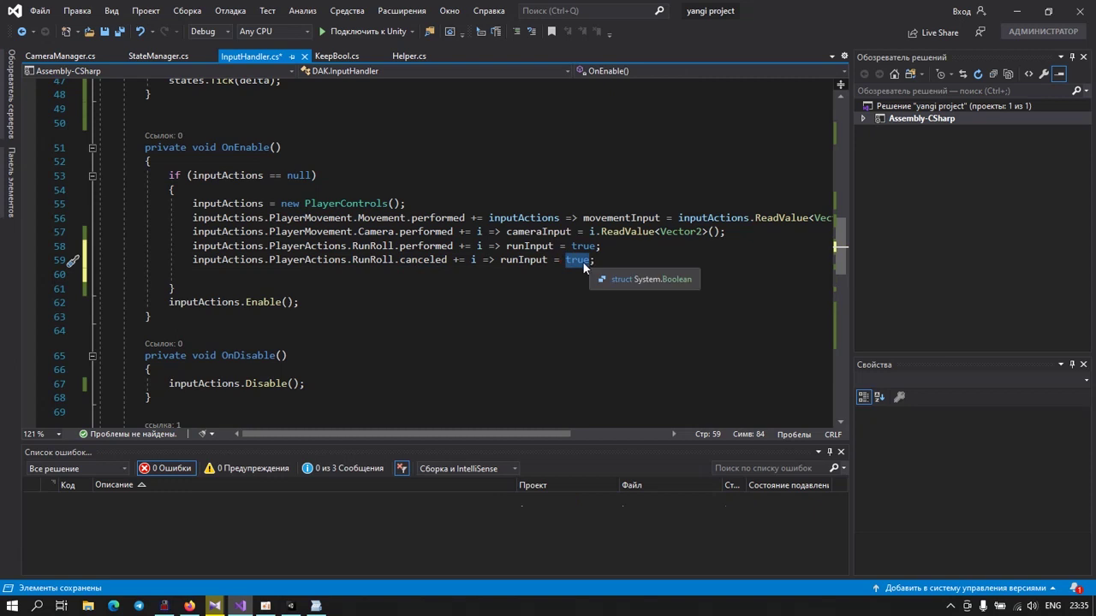
type("fals")
key("Tab")
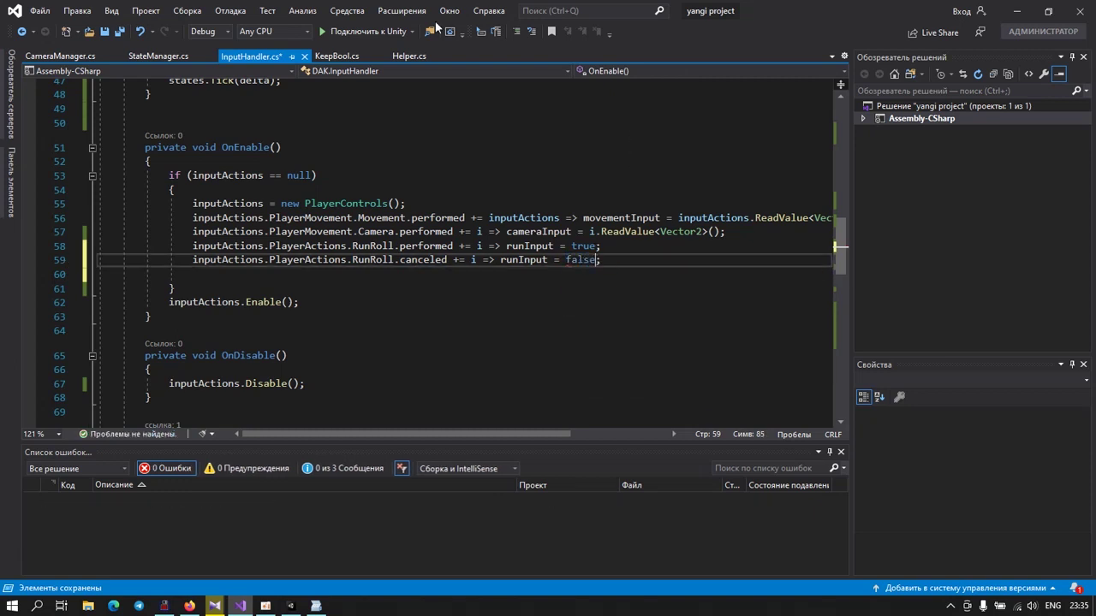
left_click(122, 32)
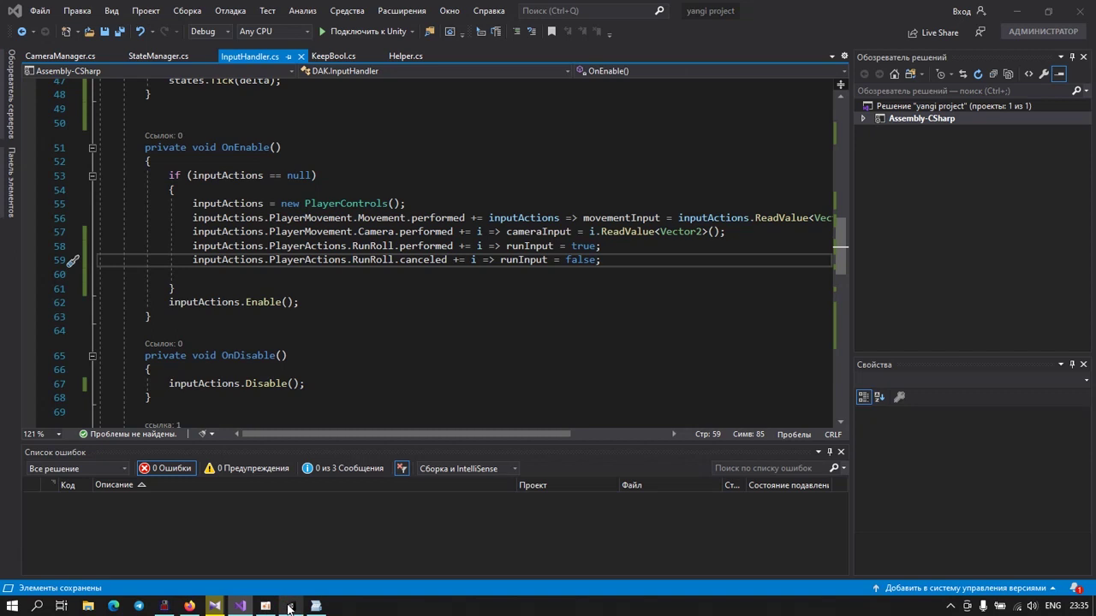
Step: Back in Unity, play-test moving with W and D while pressing and releasing Shift to toggle Run
left_click(289, 608)
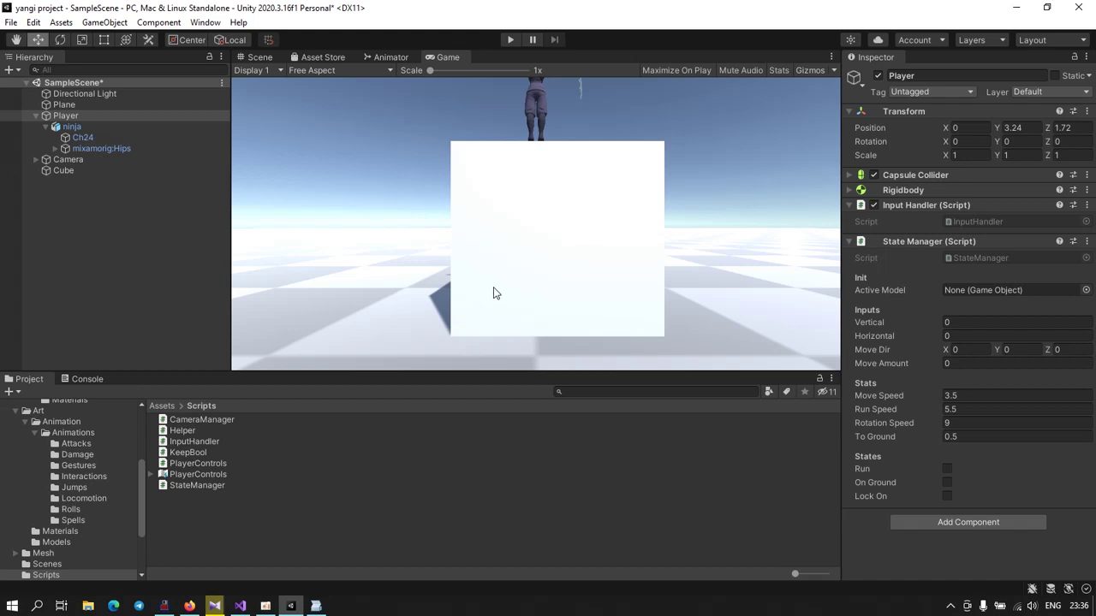
left_click(510, 40)
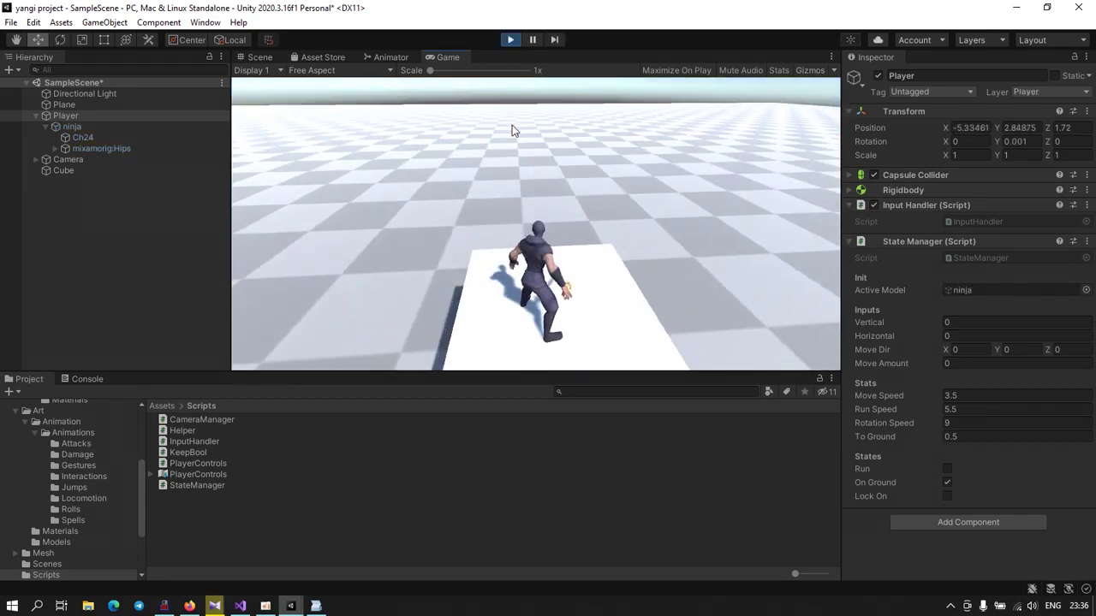
key("w")
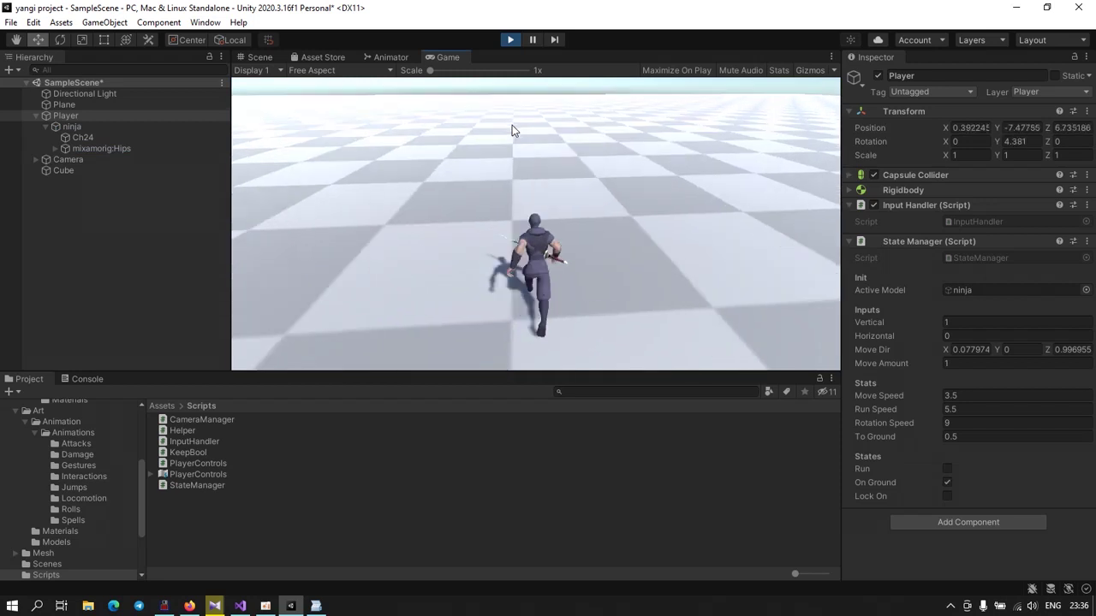
key("d")
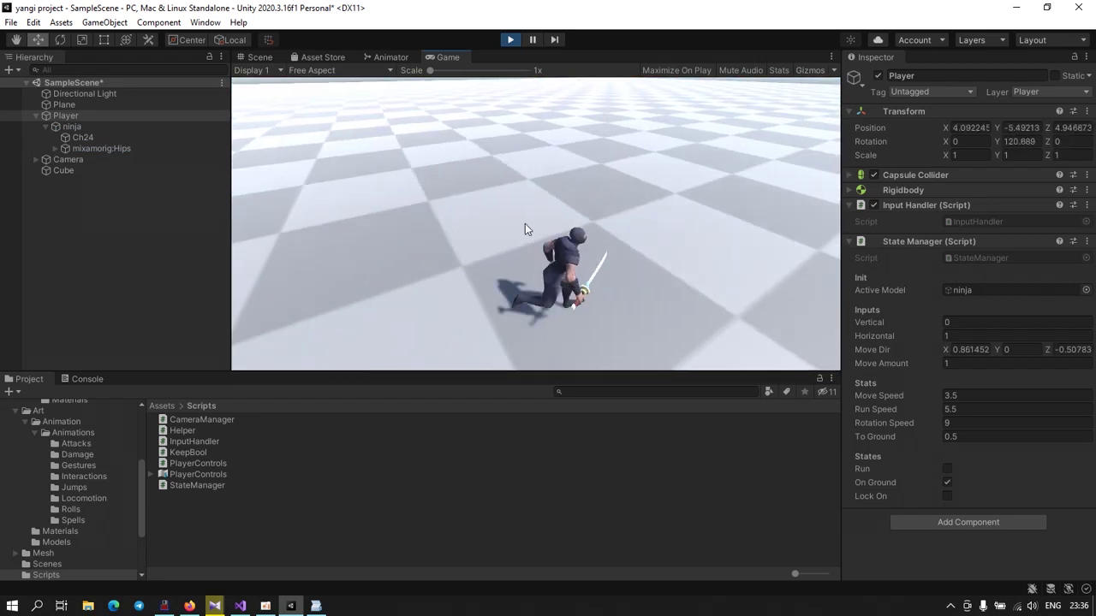
key("shift")
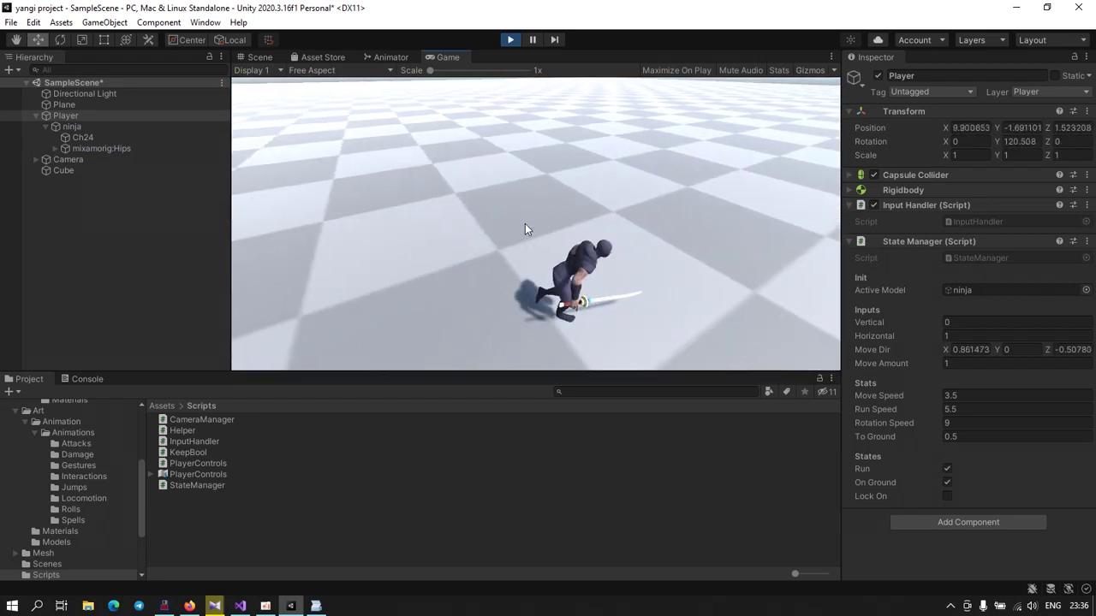
key("shift")
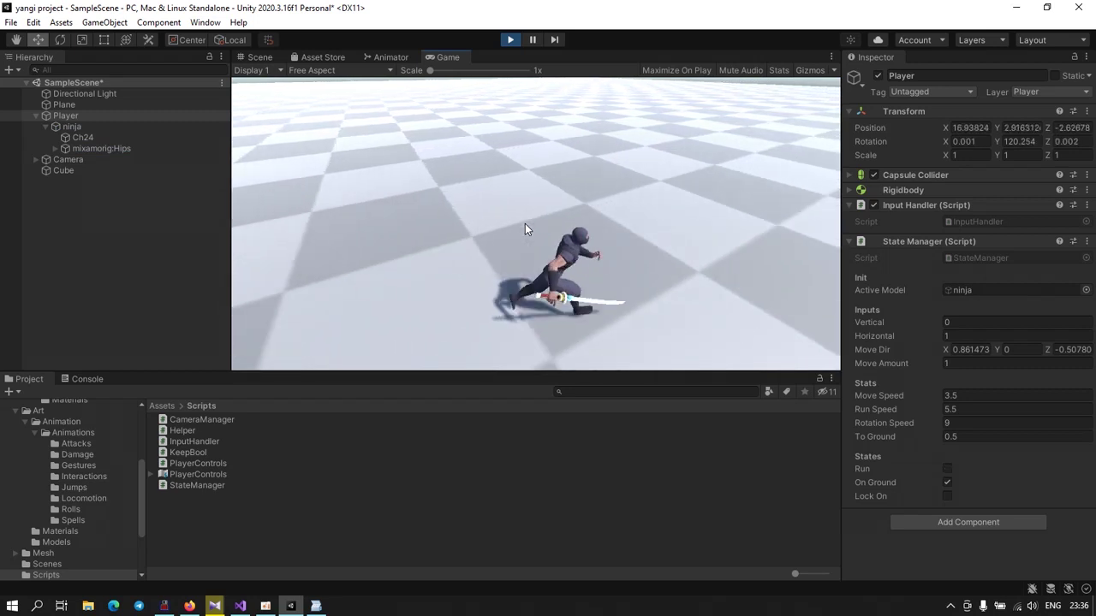
key("shift")
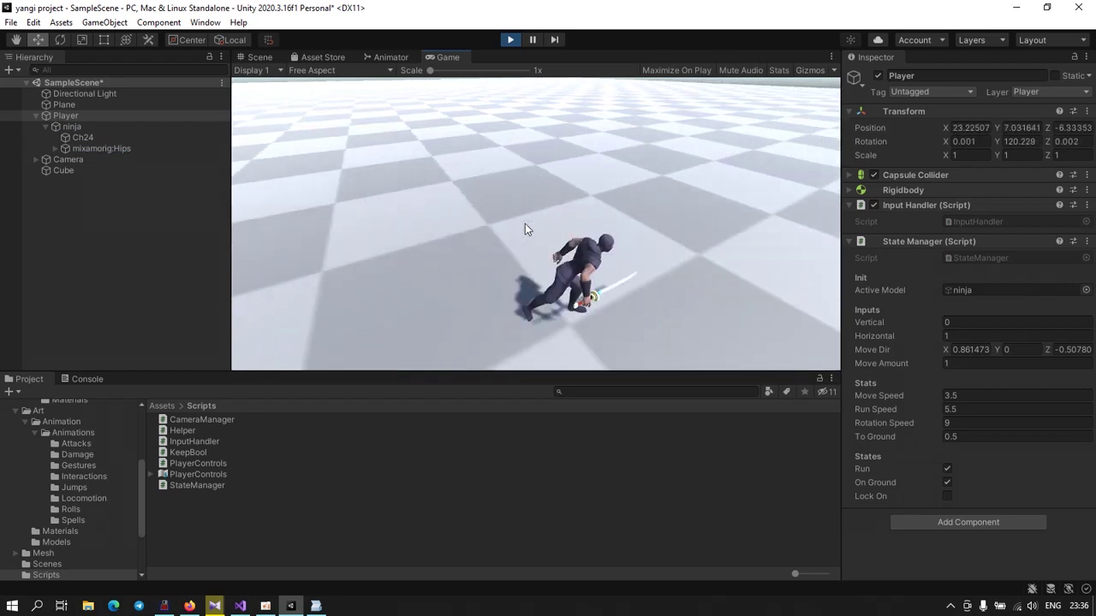
key("shift")
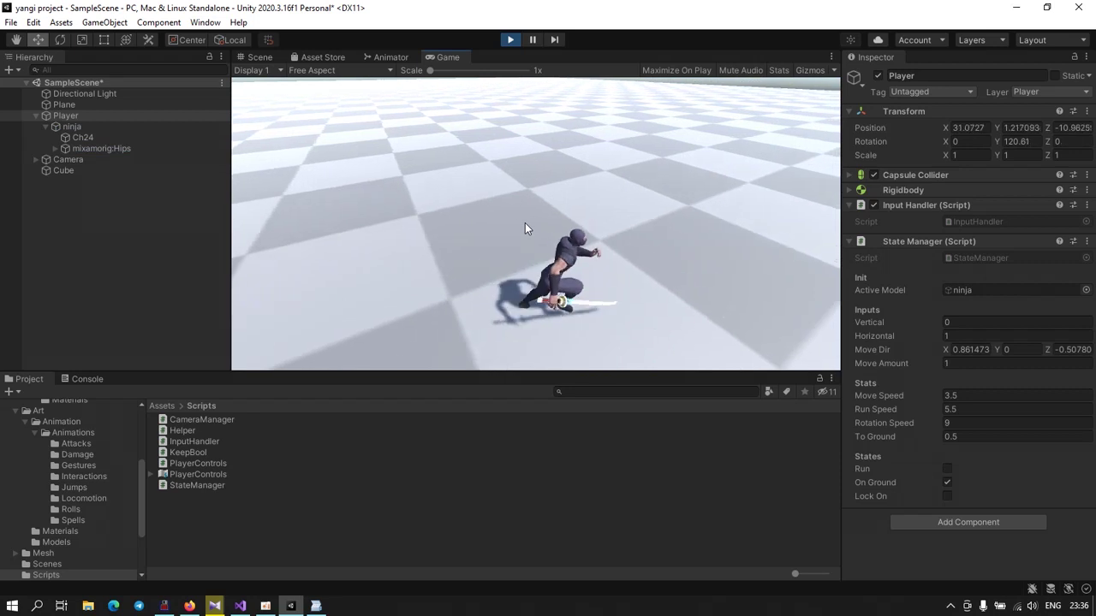
key("shift")
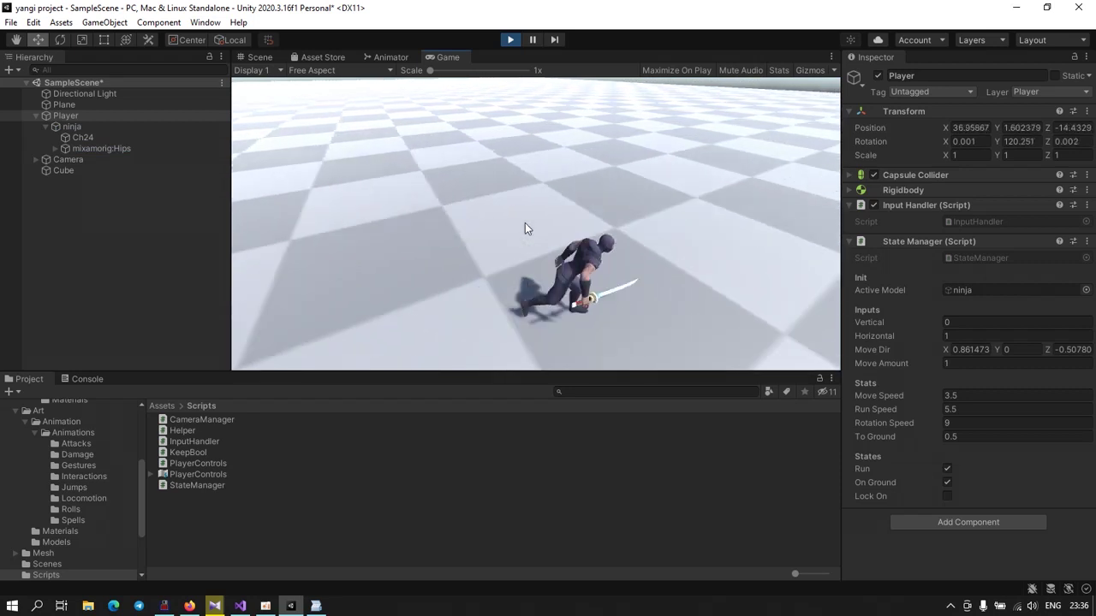
key("shift")
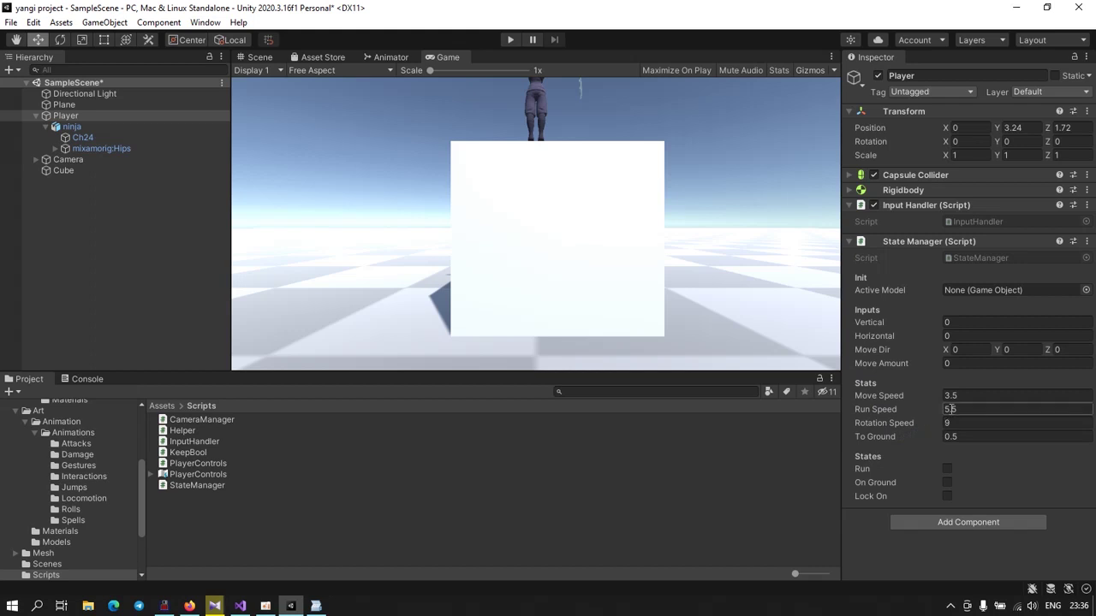
Step: Set Run Speed to 7.5 and start a play test, running the ninja sideways with Shift
left_click(947, 409)
type("7.5")
left_click(509, 40)
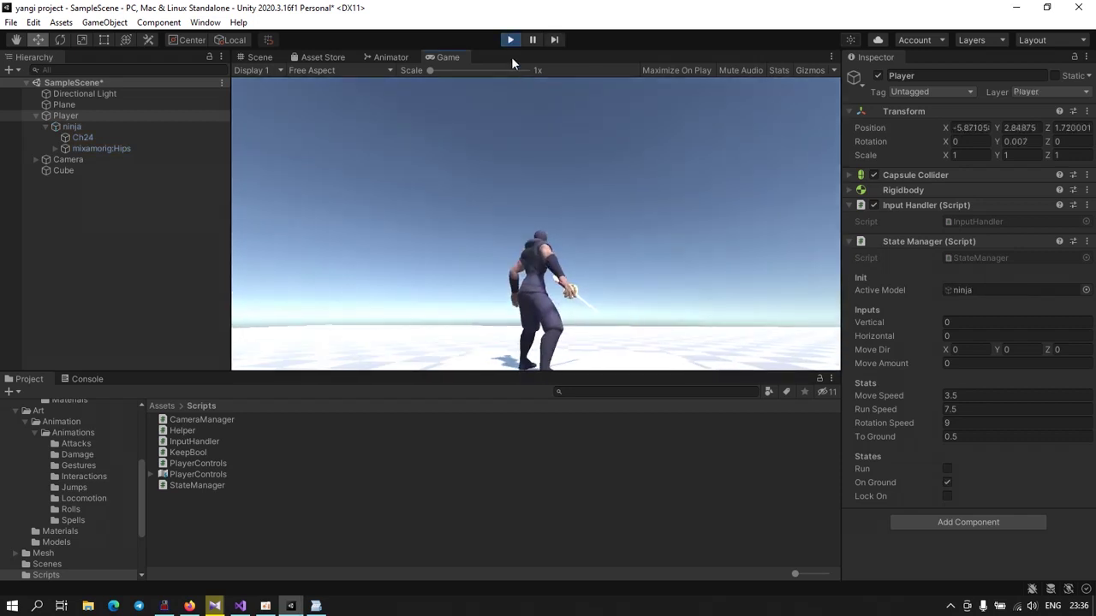
key("w")
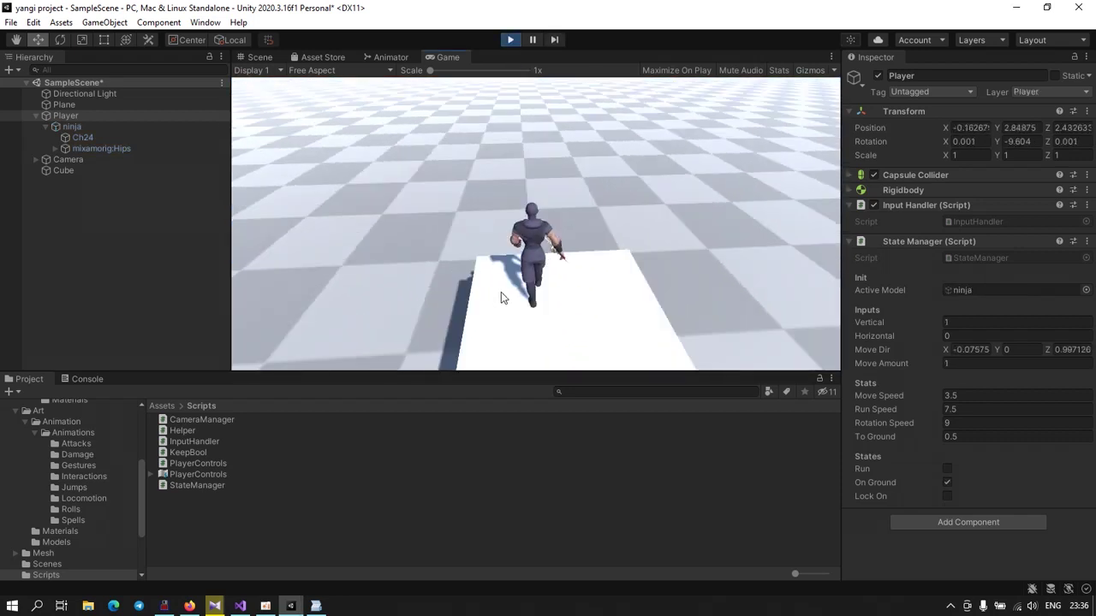
key("d")
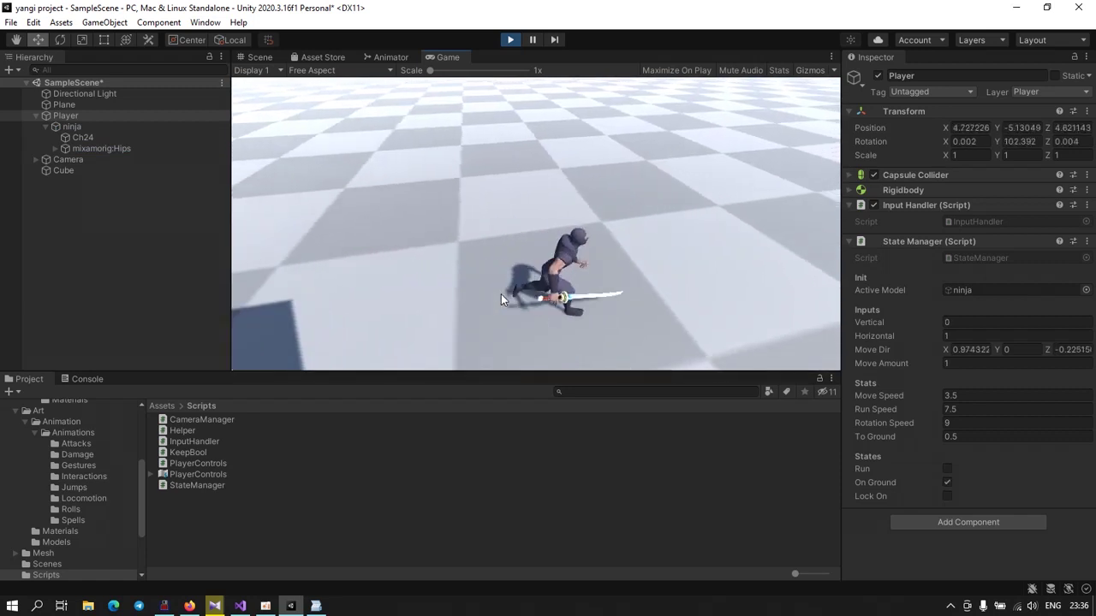
key("shift")
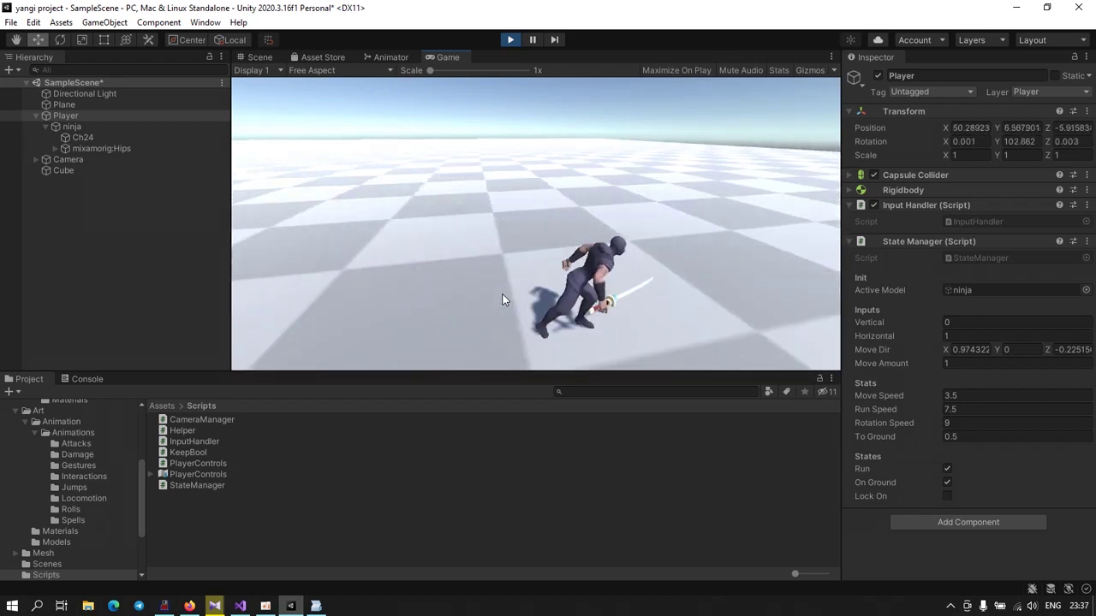
Step: Run the ninja away from and toward the camera, let it idle, then end play mode
key("w")
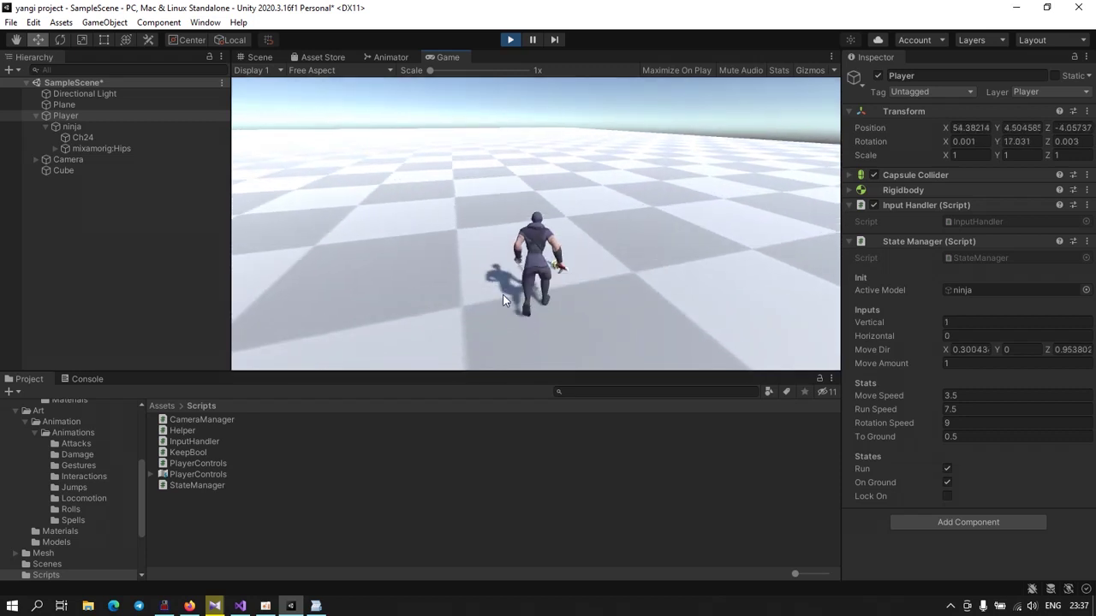
key("shift")
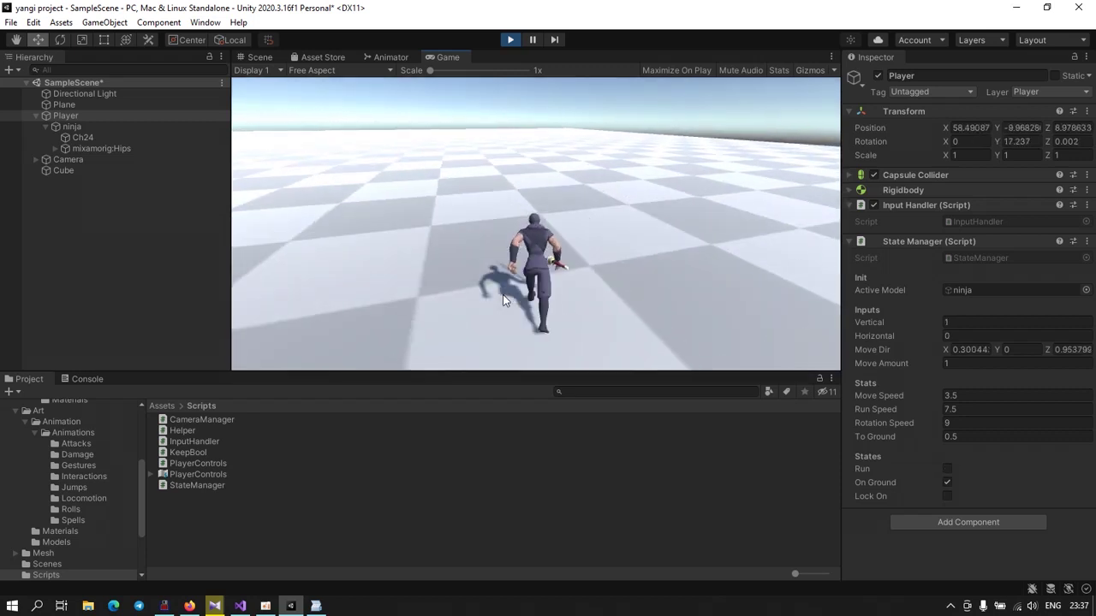
key("s")
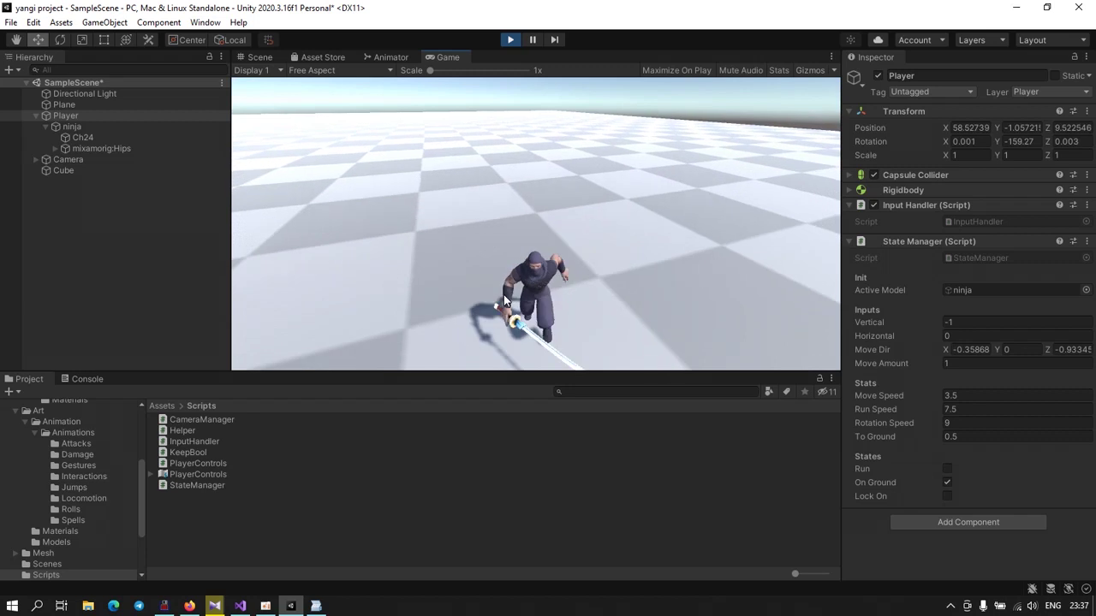
key("shift")
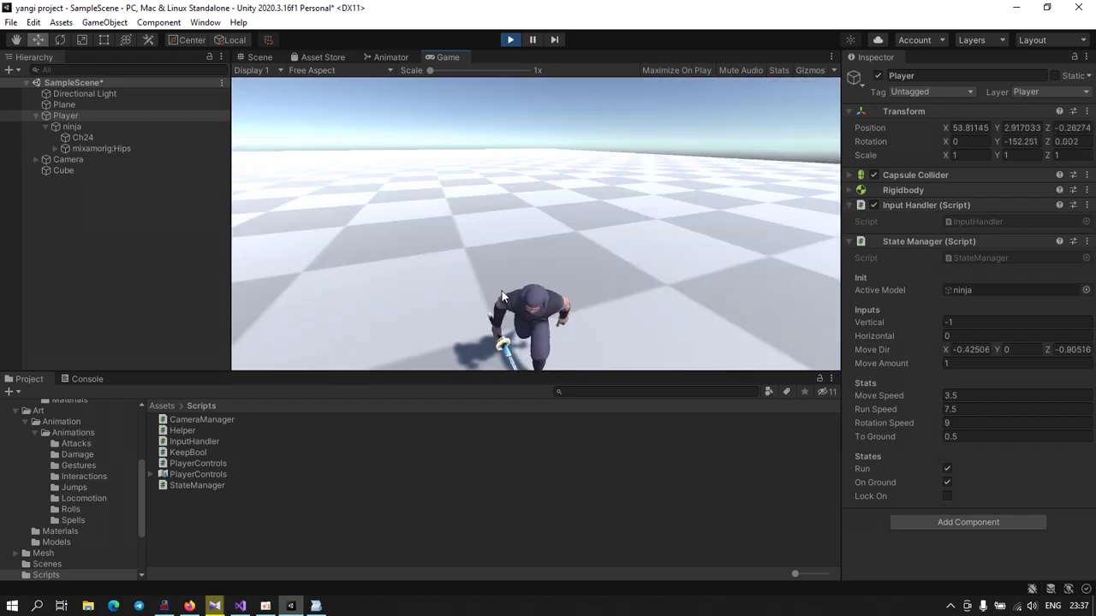
key("s")
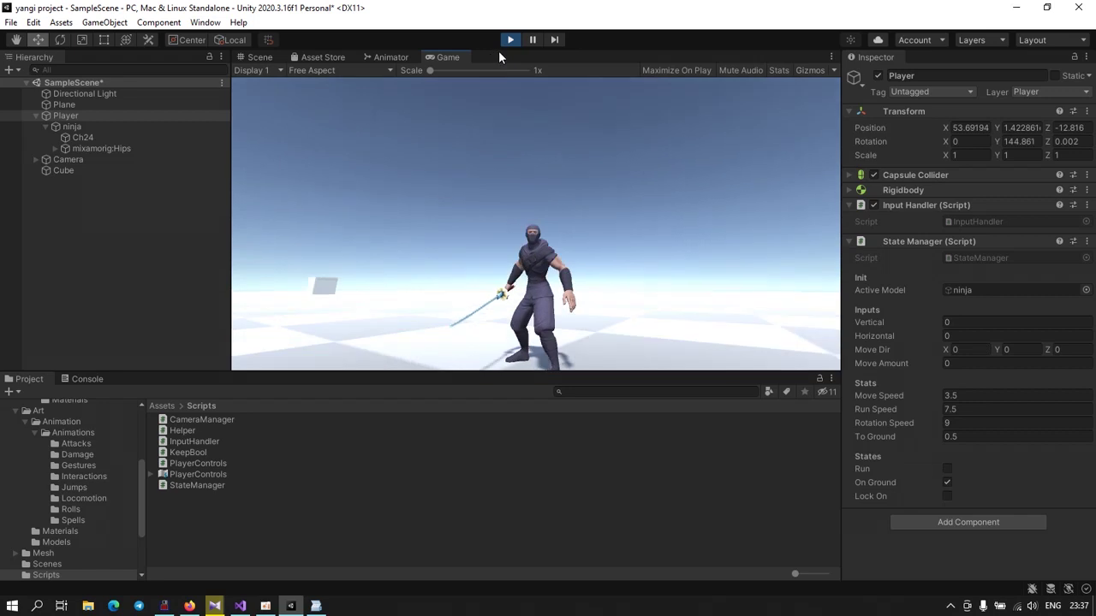
left_click(504, 39)
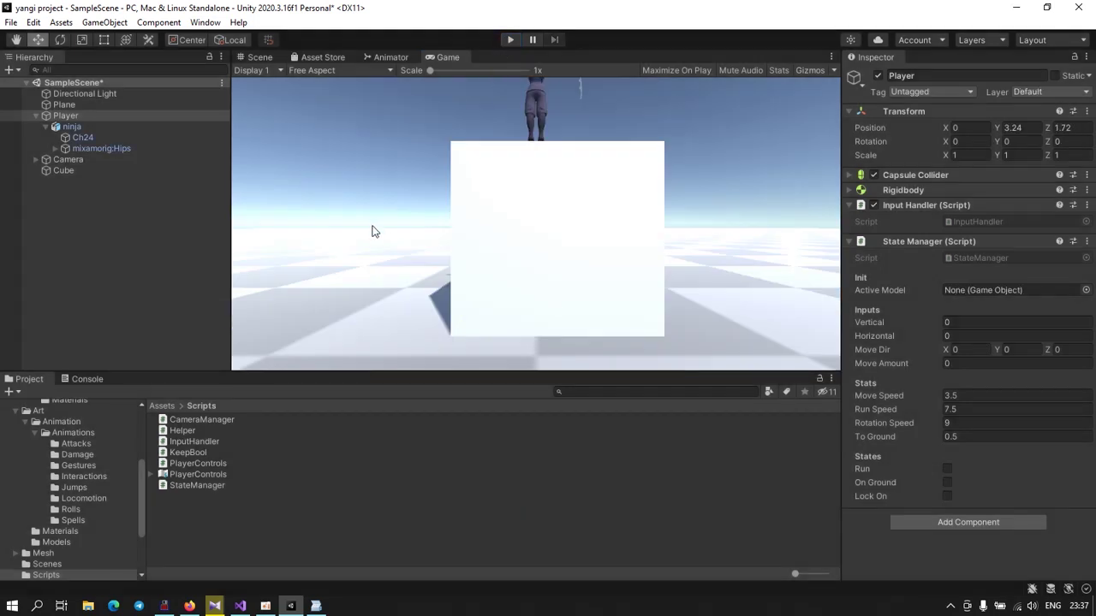